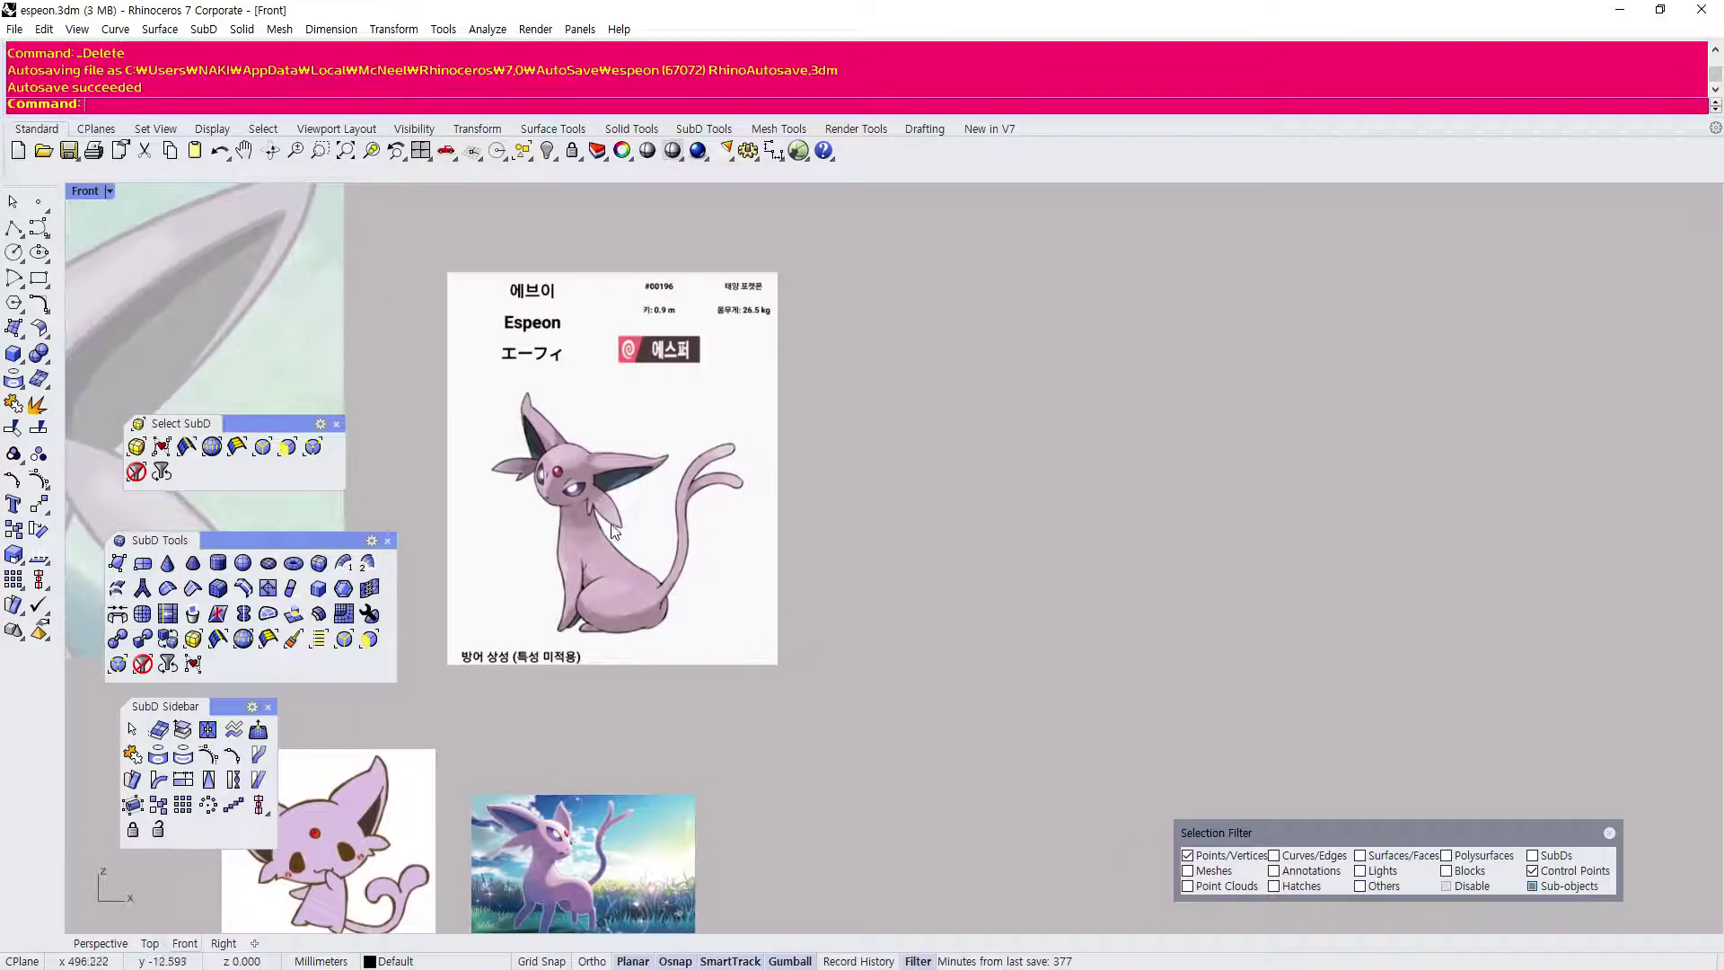
# Examine the Espeon reference pictures in the Front view, comparing the face close-up, character card, drawing and landscape artwork.
pyautogui.moveTo(565, 677); pyautogui.dragTo(858, 489, button='right')
pyautogui.scroll(5, 814, 692)
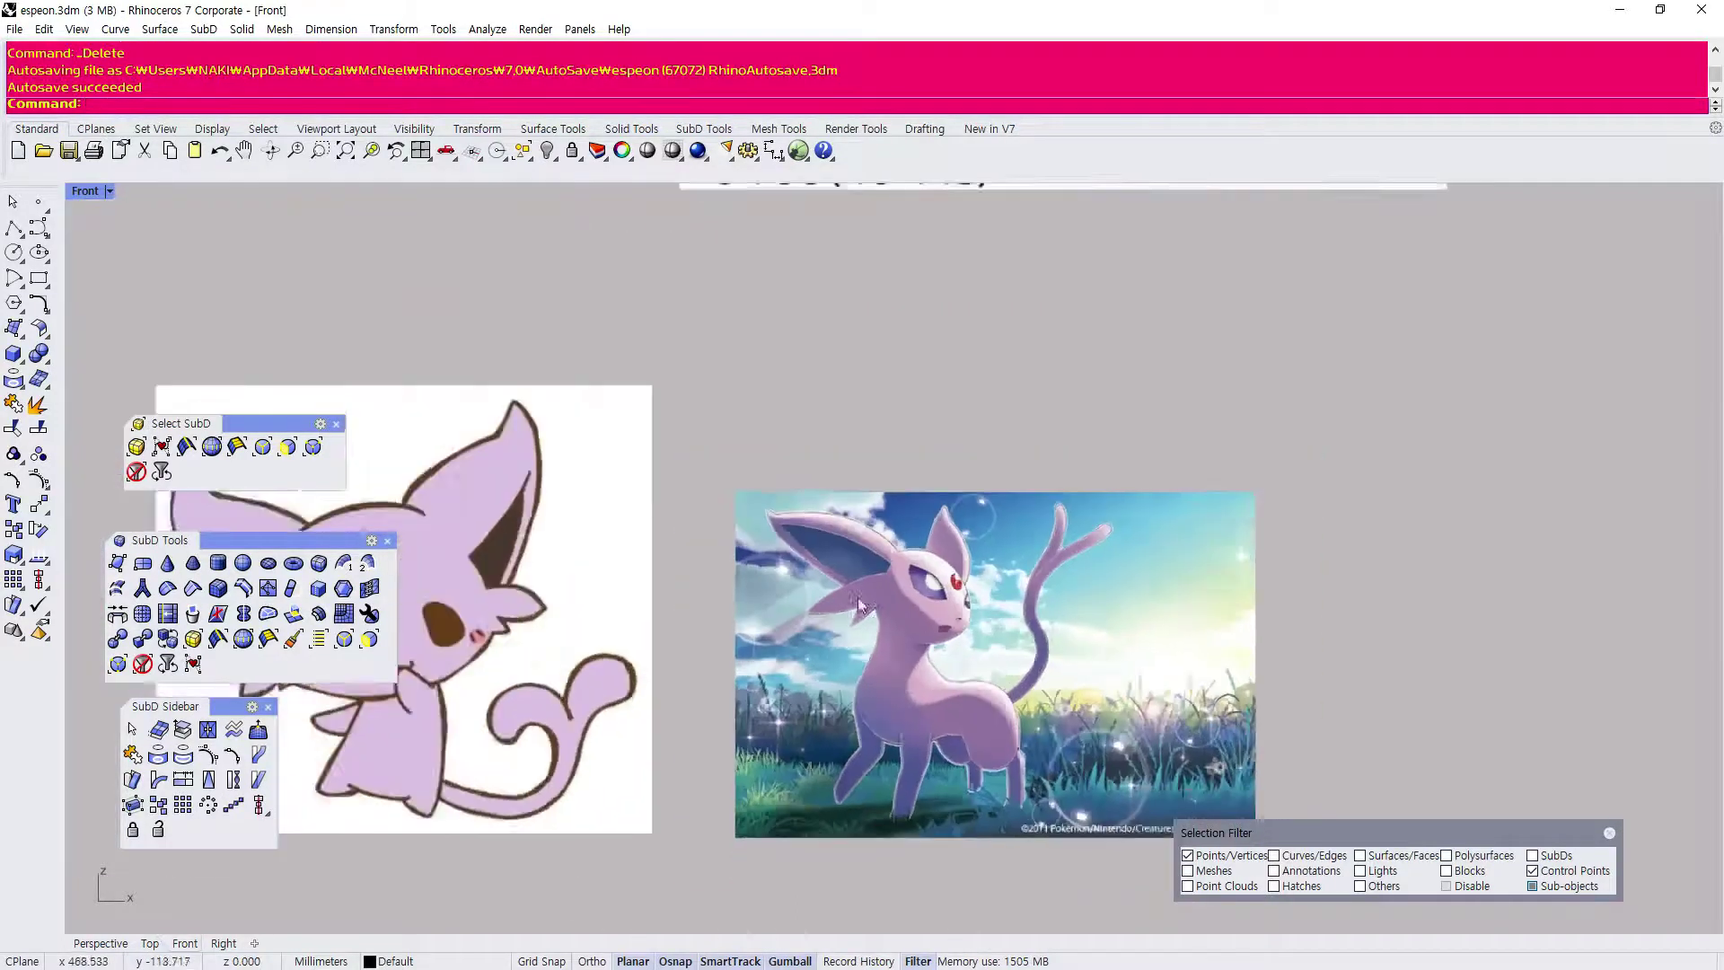
pyautogui.scroll(-2, 859, 603)
pyautogui.moveTo(853, 605); pyautogui.dragTo(779, 714, button='right')
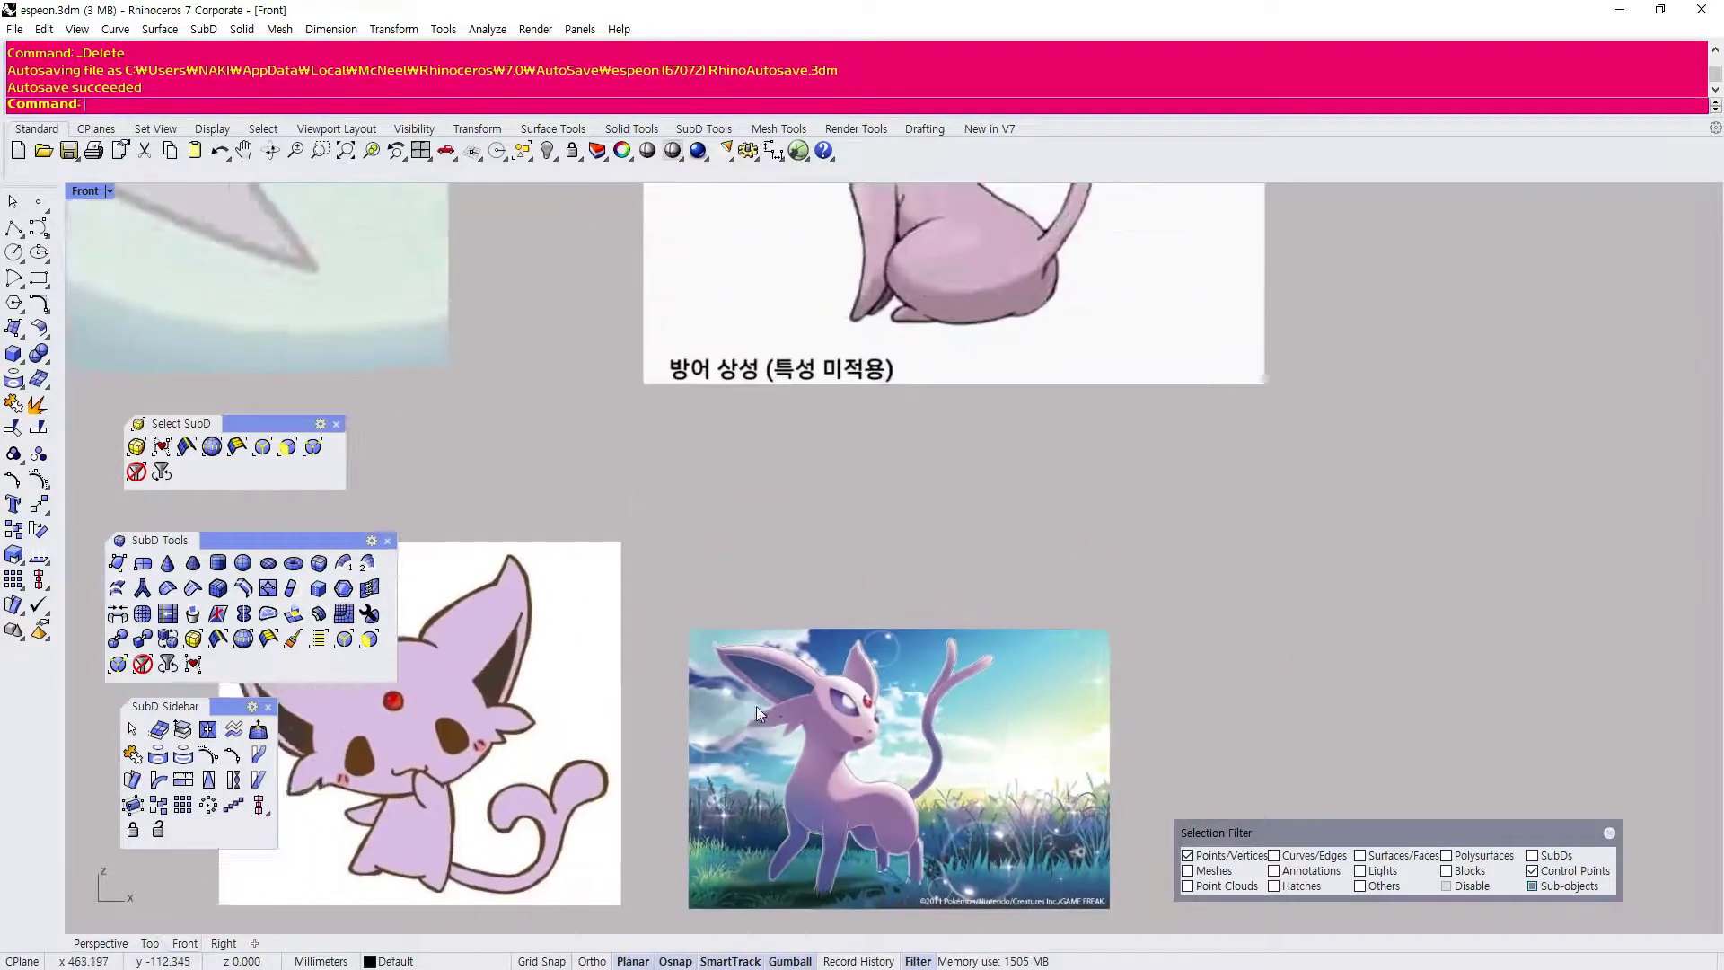
pyautogui.scroll(-4, 773, 714)
pyautogui.moveTo(705, 454); pyautogui.dragTo(922, 604, button='right')
pyautogui.scroll(-4, 911, 693)
pyautogui.scroll(5, 553, 487)
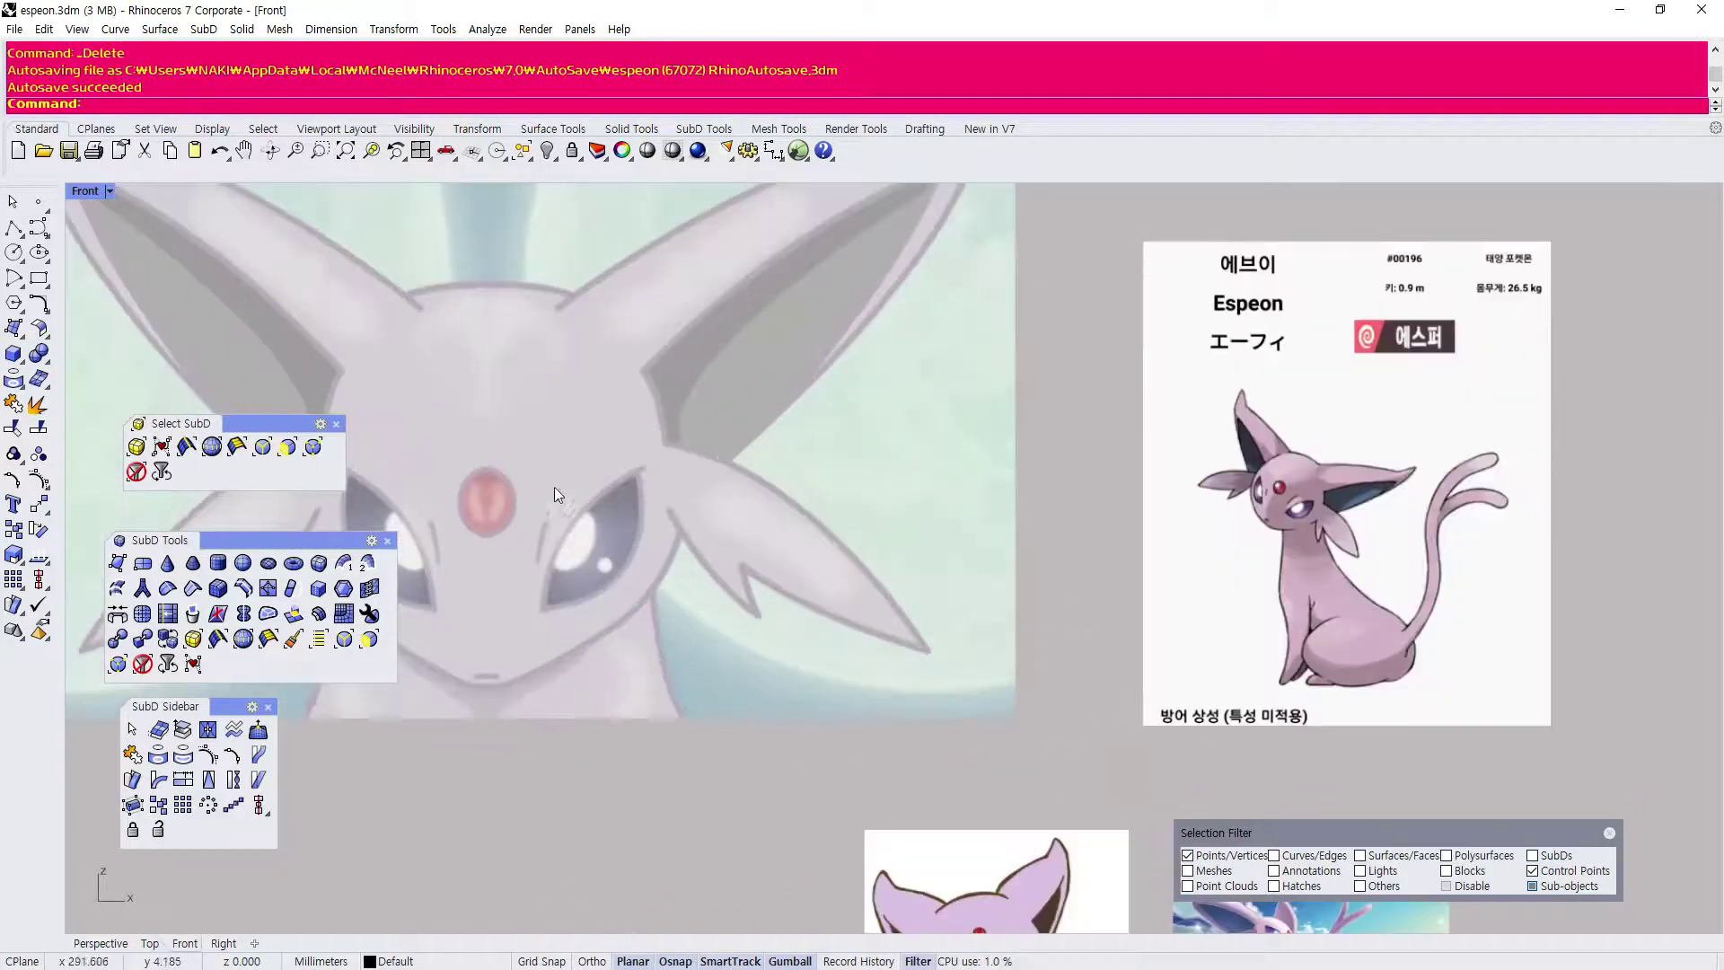
pyautogui.scroll(-8, 546, 472)
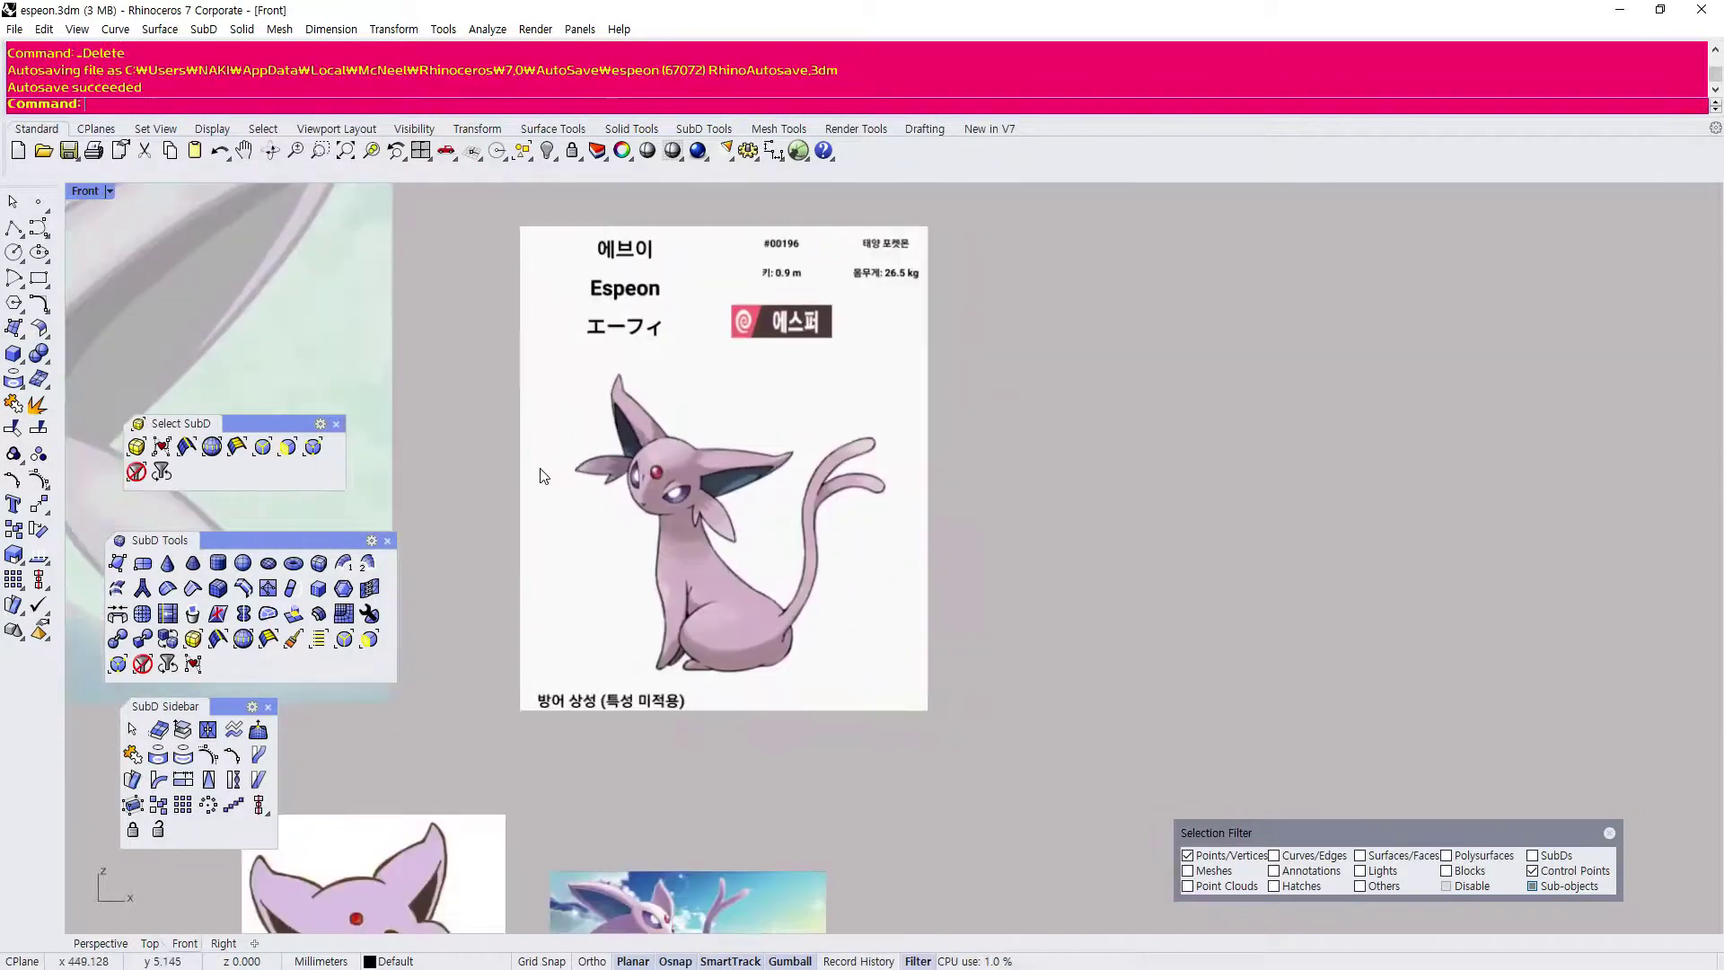
pyautogui.scroll(6, 649, 502)
pyautogui.moveTo(636, 512); pyautogui.dragTo(578, 518, button='right')
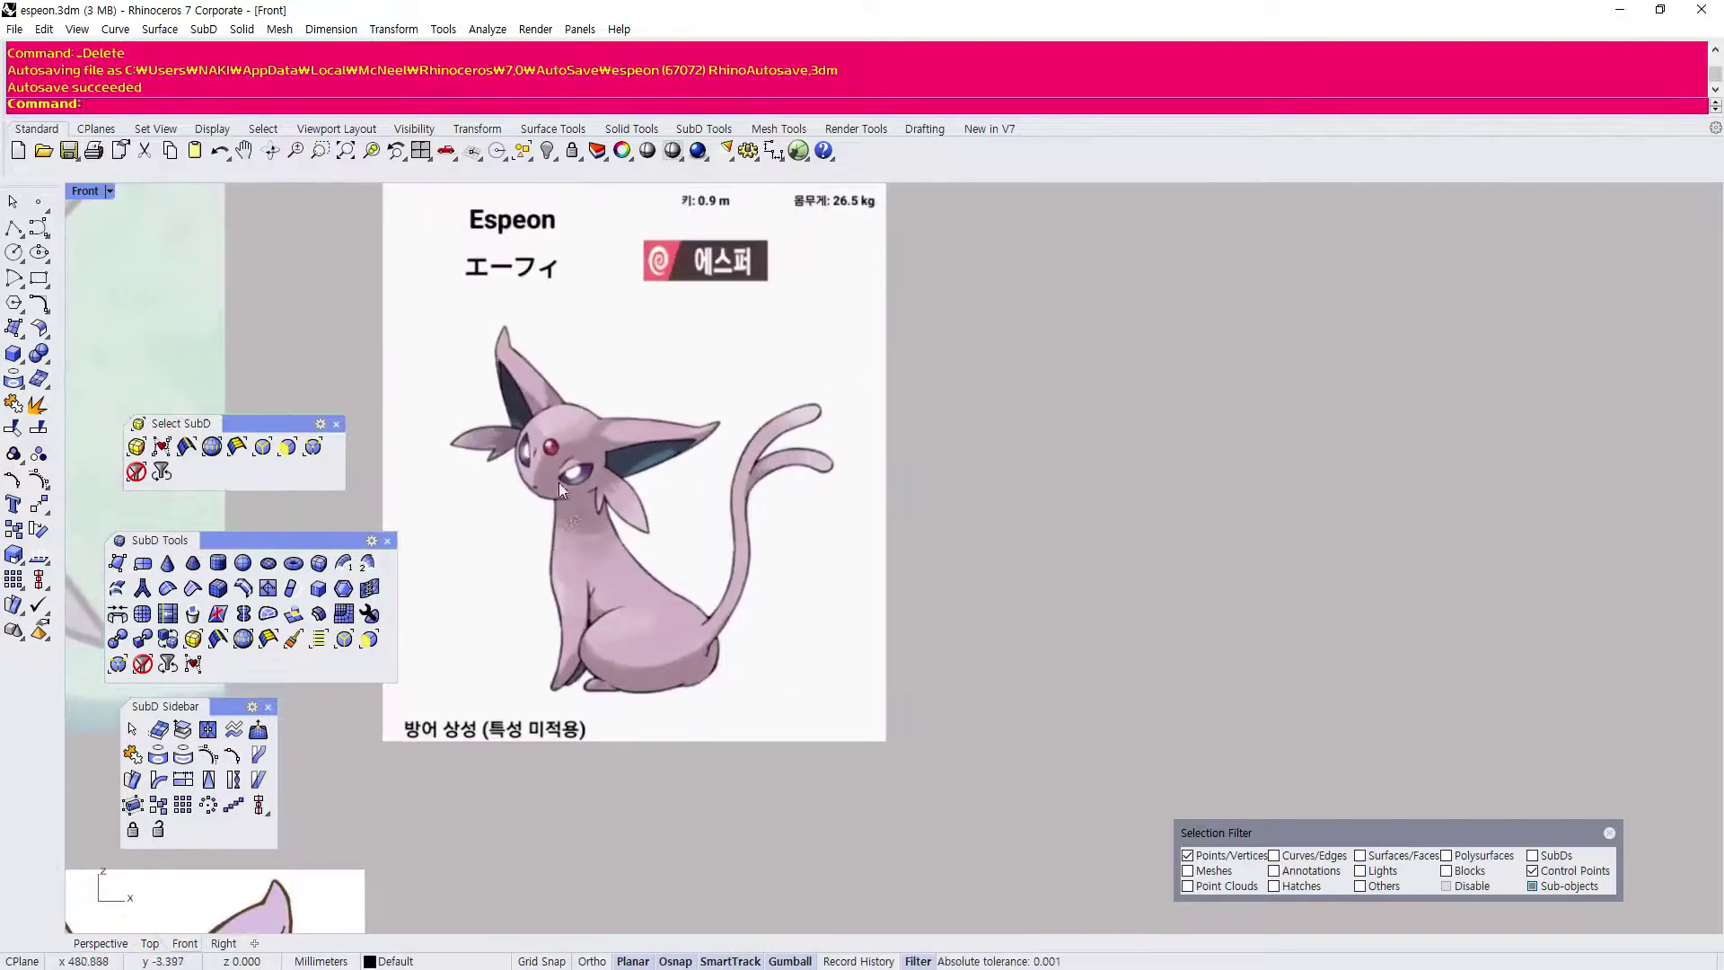
pyautogui.scroll(2, 544, 462)
pyautogui.scroll(-10, 784, 505)
pyautogui.scroll(4, 746, 677)
pyautogui.moveTo(809, 461); pyautogui.dragTo(636, 499, button='right')
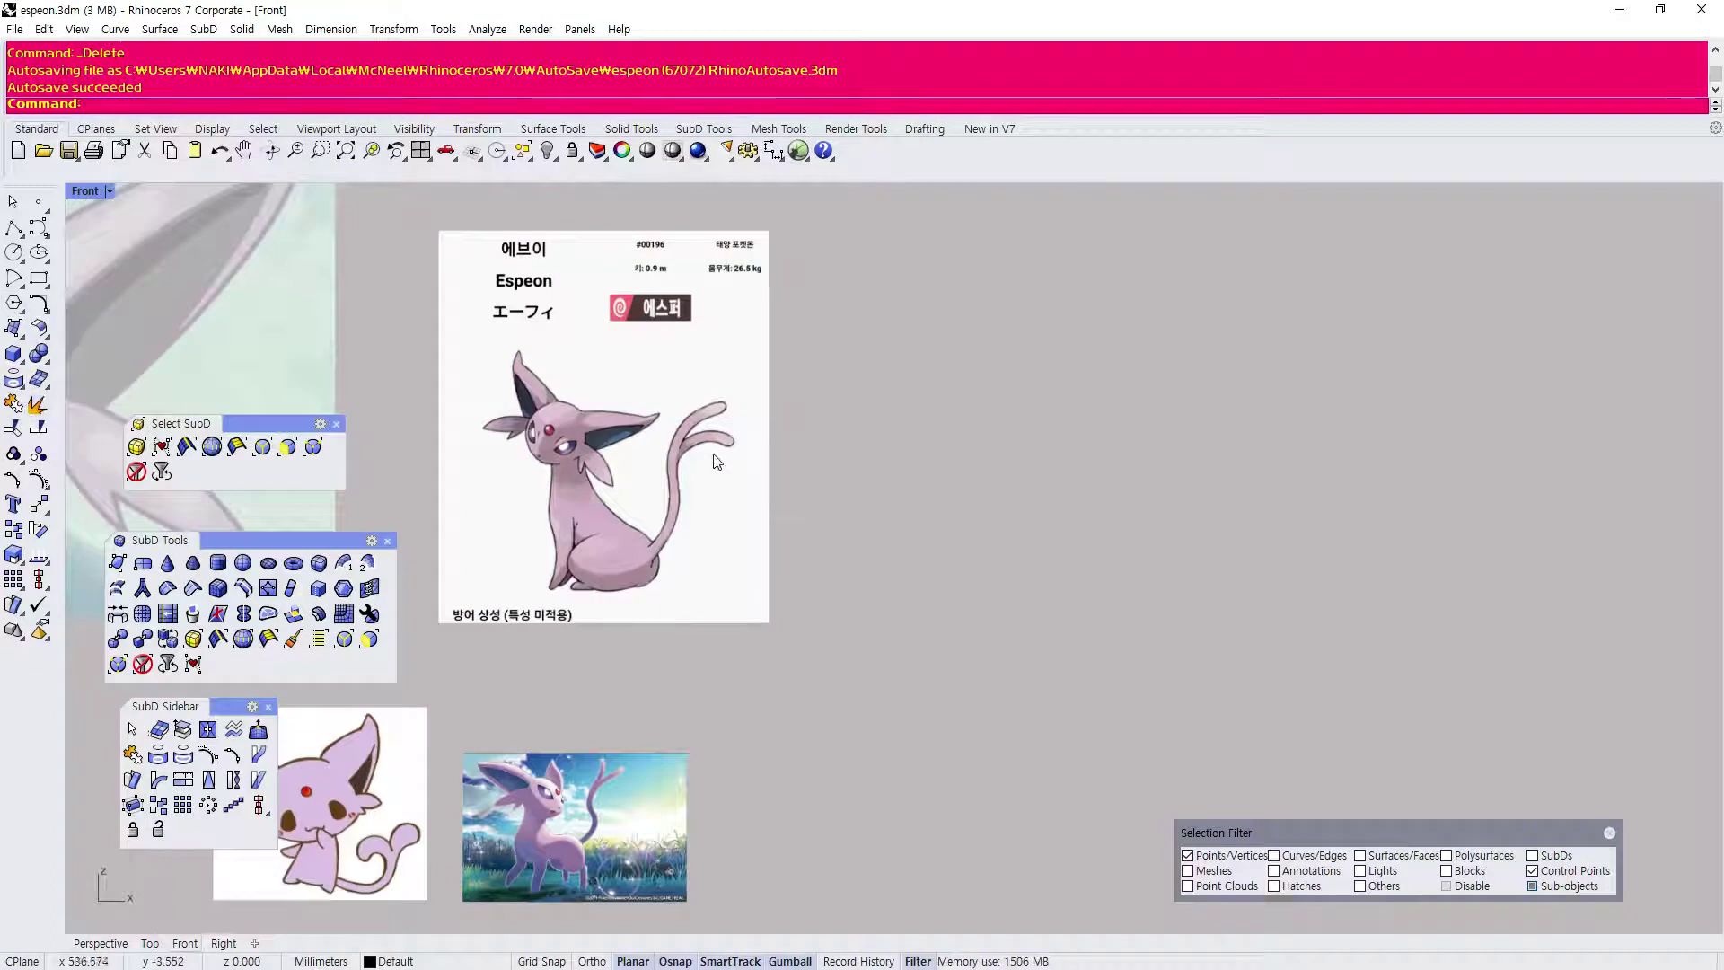
pyautogui.scroll(2, 643, 459)
pyautogui.scroll(-1, 643, 459)
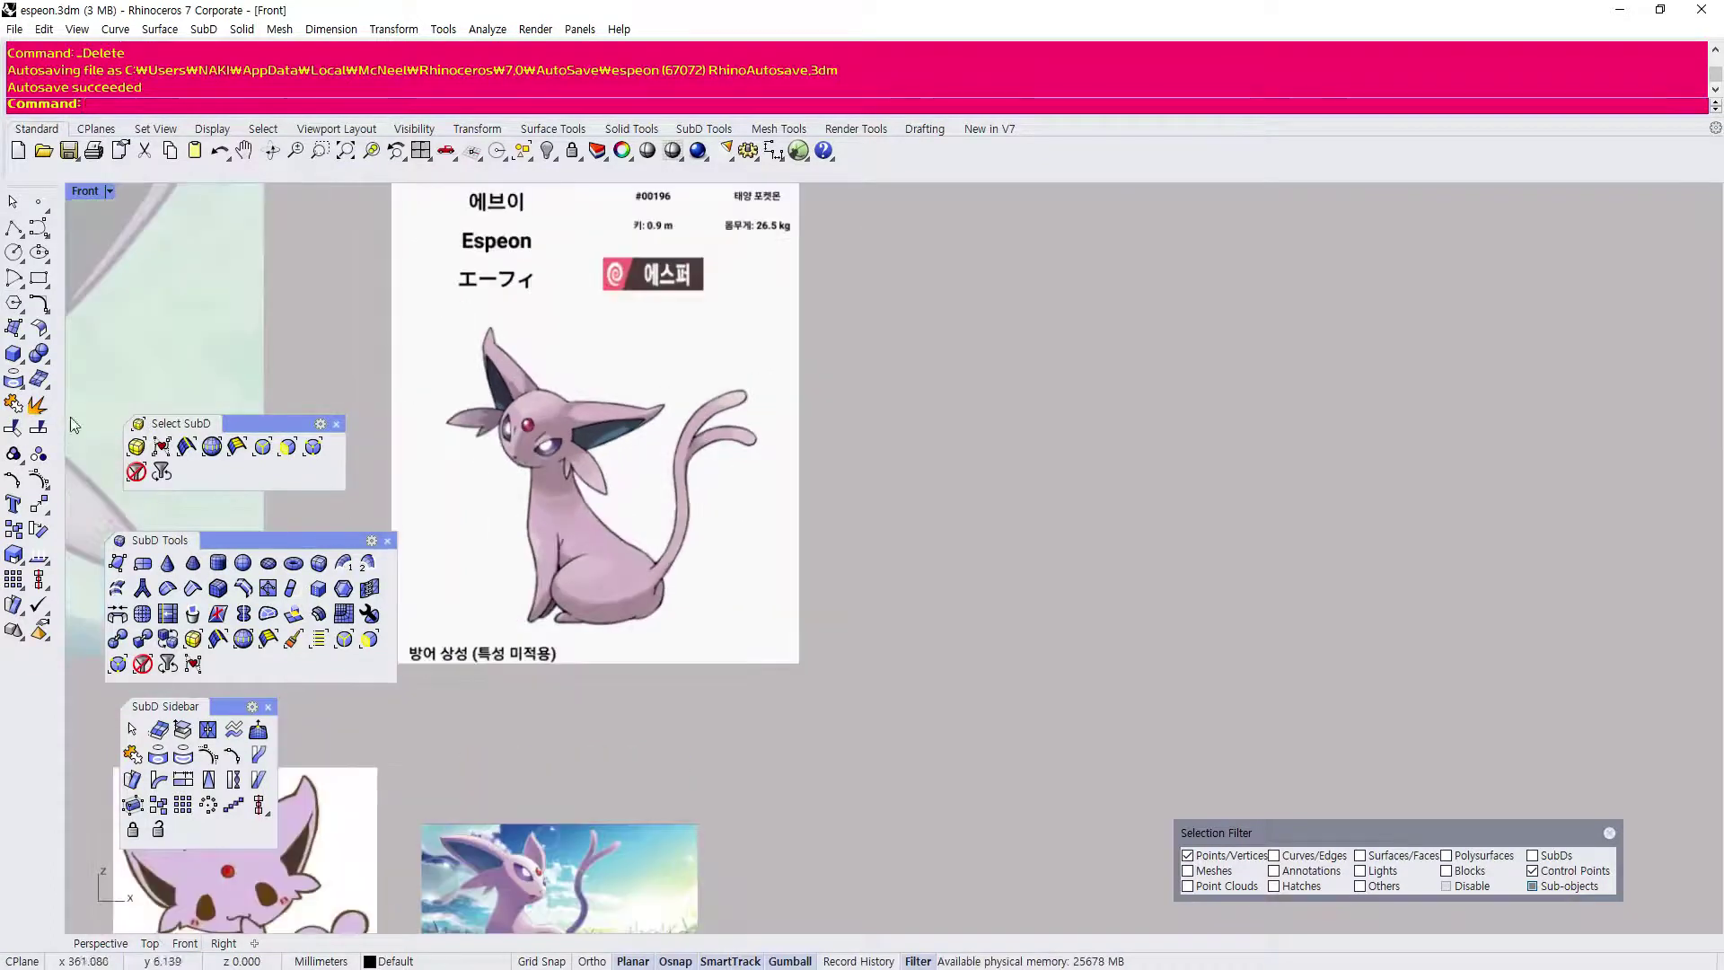
# Insert the Igglybuff card as a picture in the empty area beside the Espeon card in the Front view.
pyautogui.click(15, 332)
pyautogui.click(167, 363)
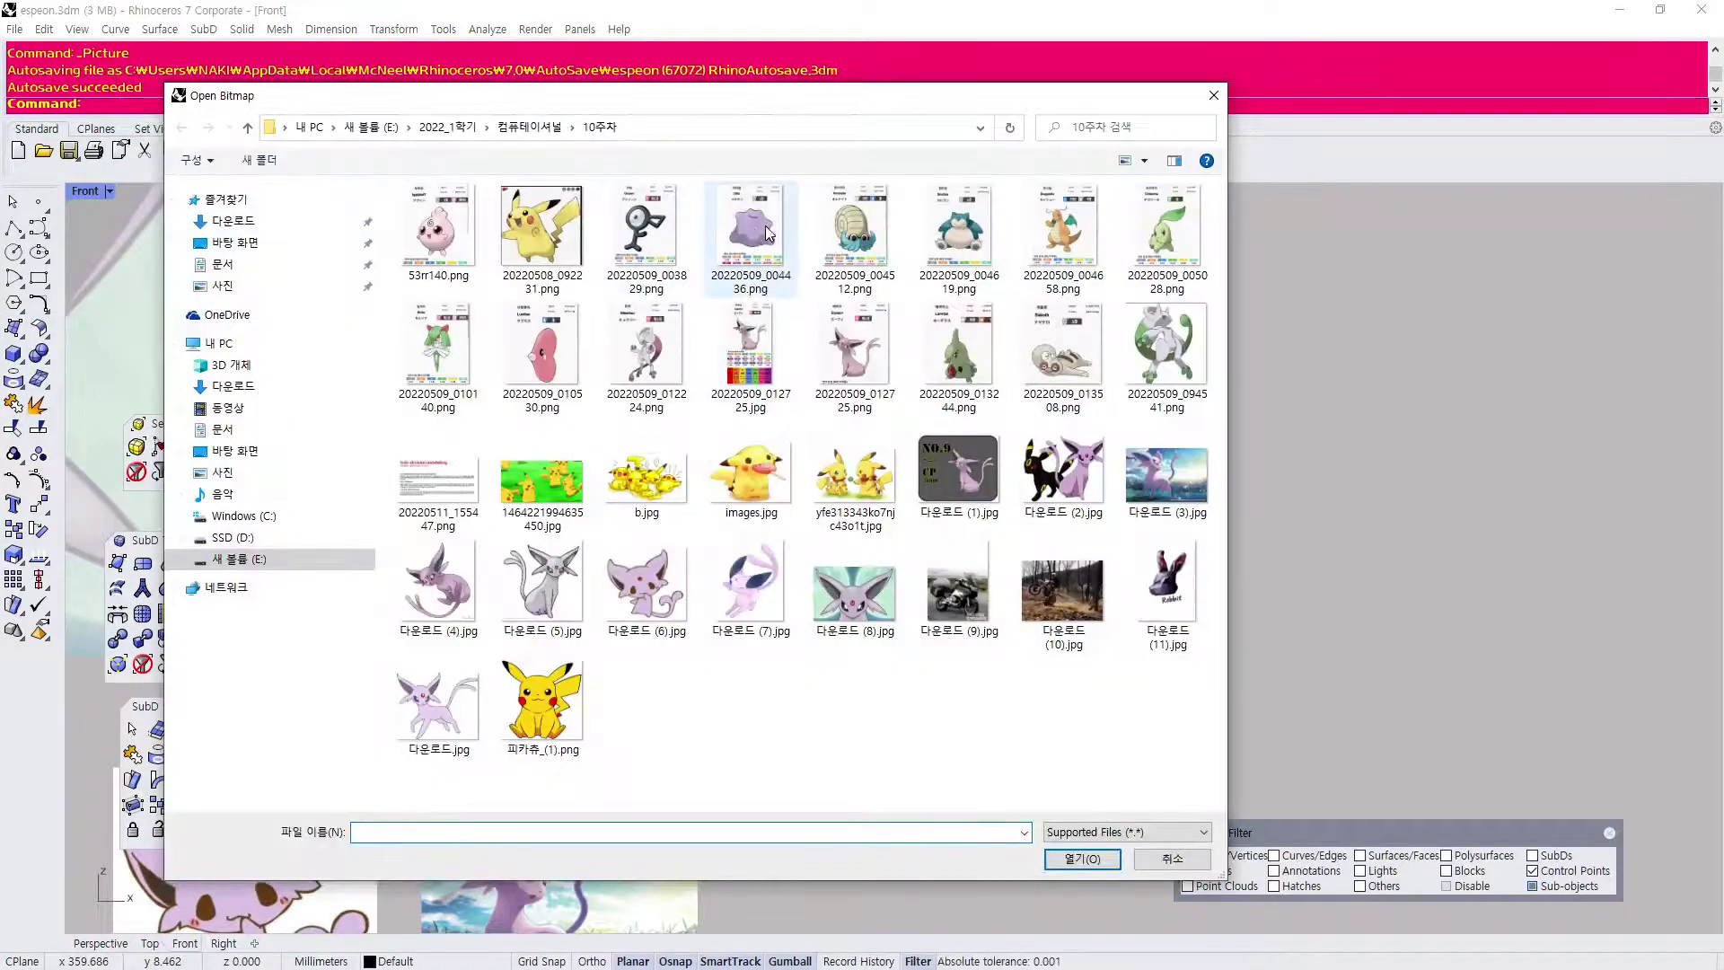
pyautogui.click(557, 361)
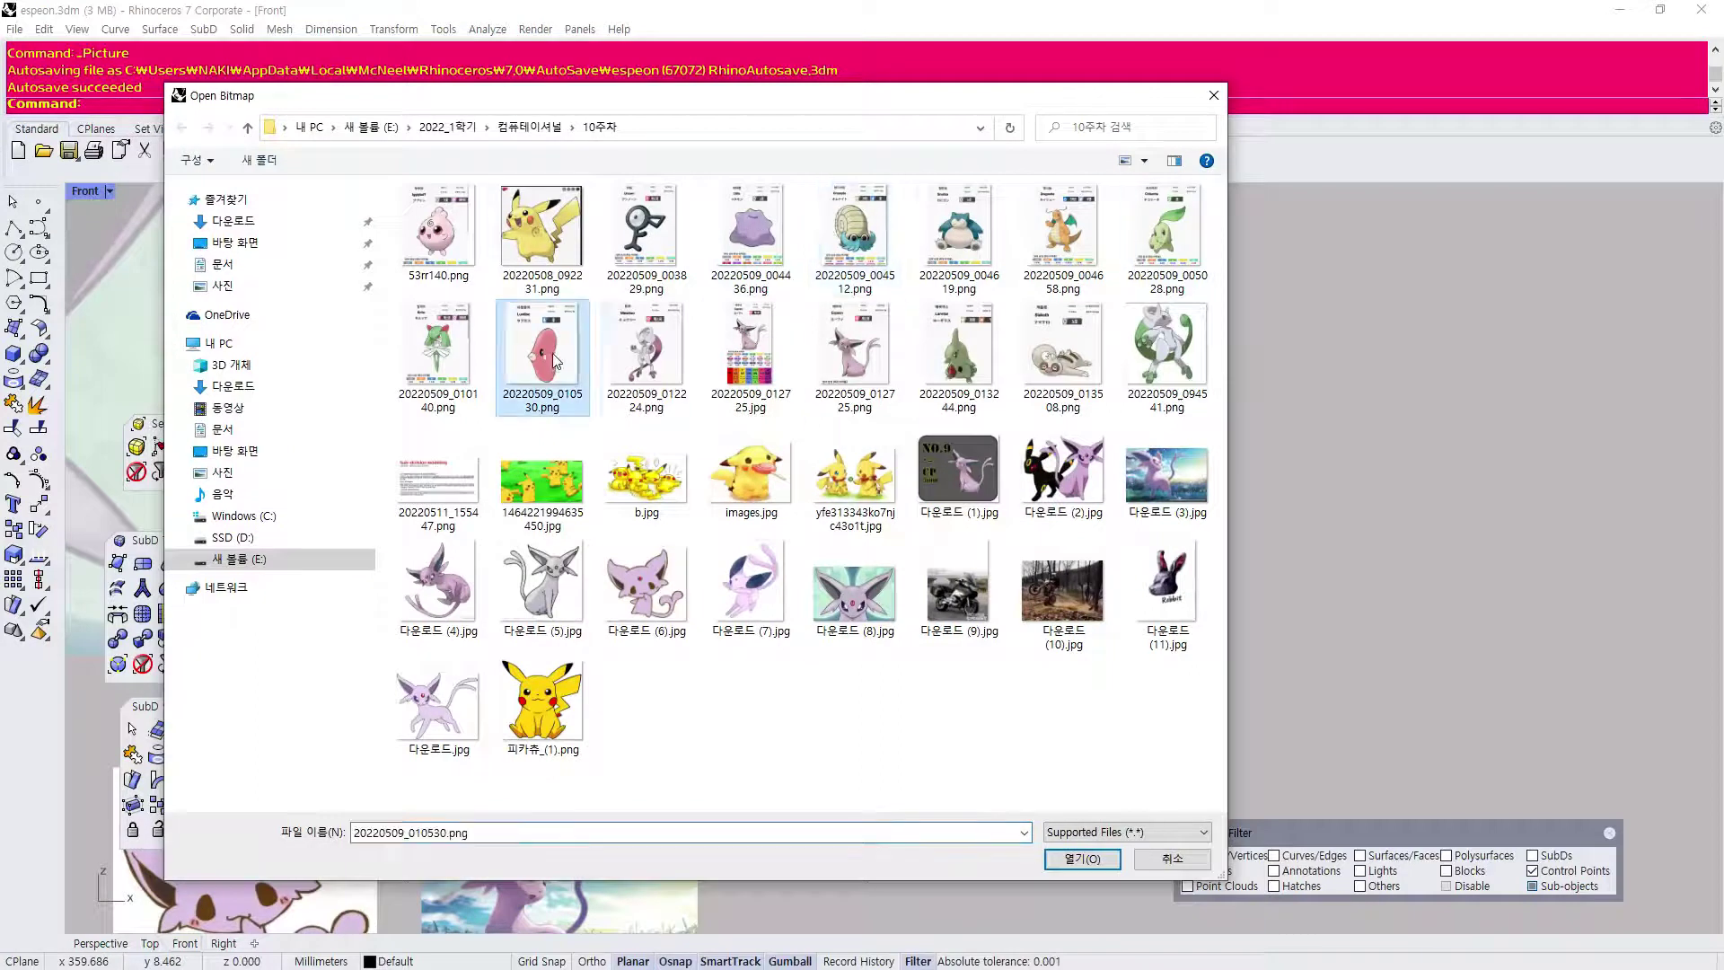
pyautogui.doubleClick(537, 242)
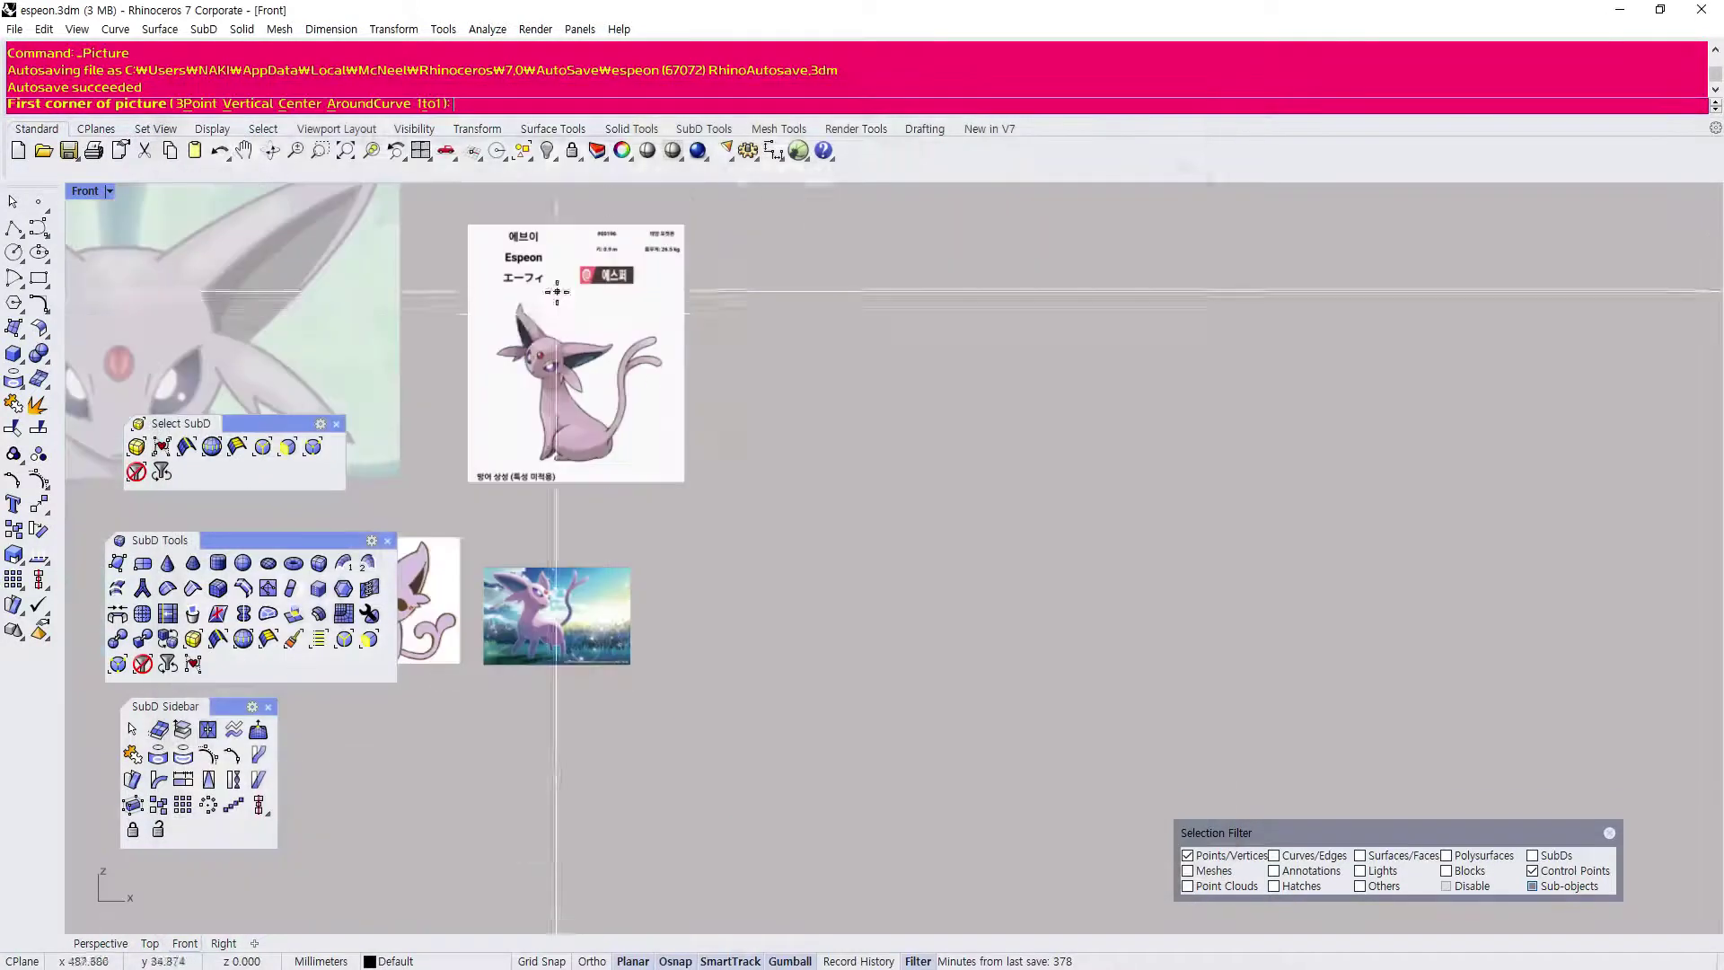
pyautogui.click(882, 492)
# Examine the Igglybuff picture up close, including its round body, face, hair tuft and limbs.
pyautogui.scroll(6, 808, 492)
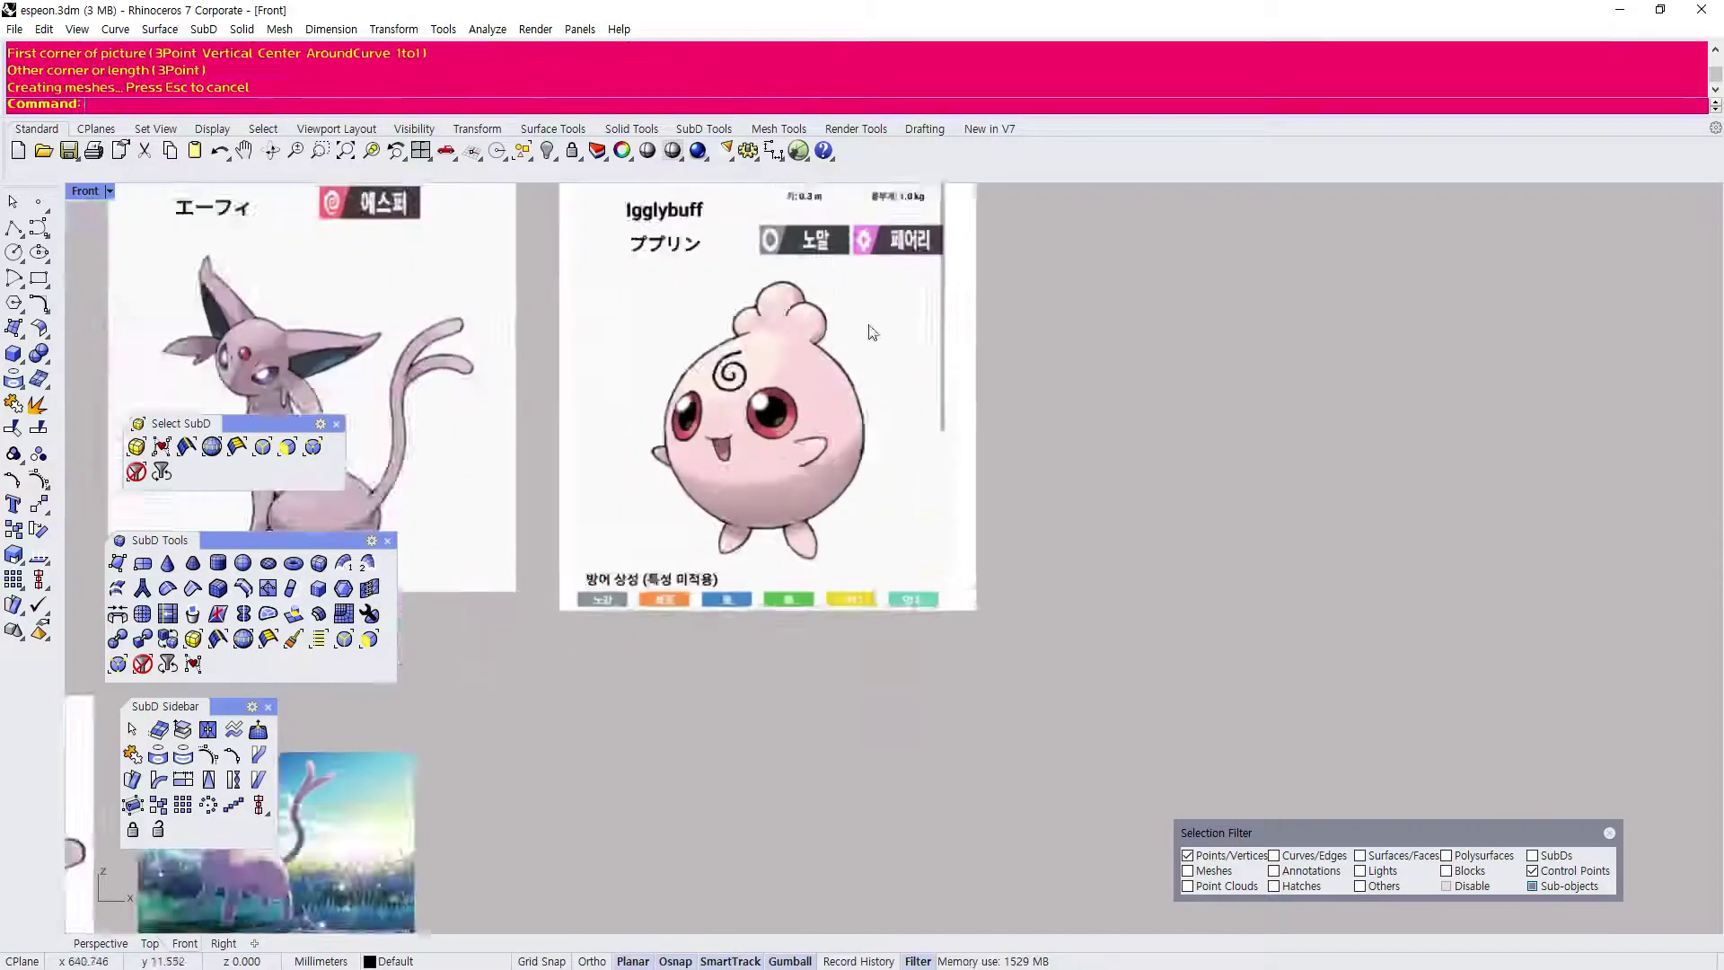
pyautogui.moveTo(736, 490); pyautogui.dragTo(559, 526, button='right')
pyautogui.scroll(5, 644, 688)
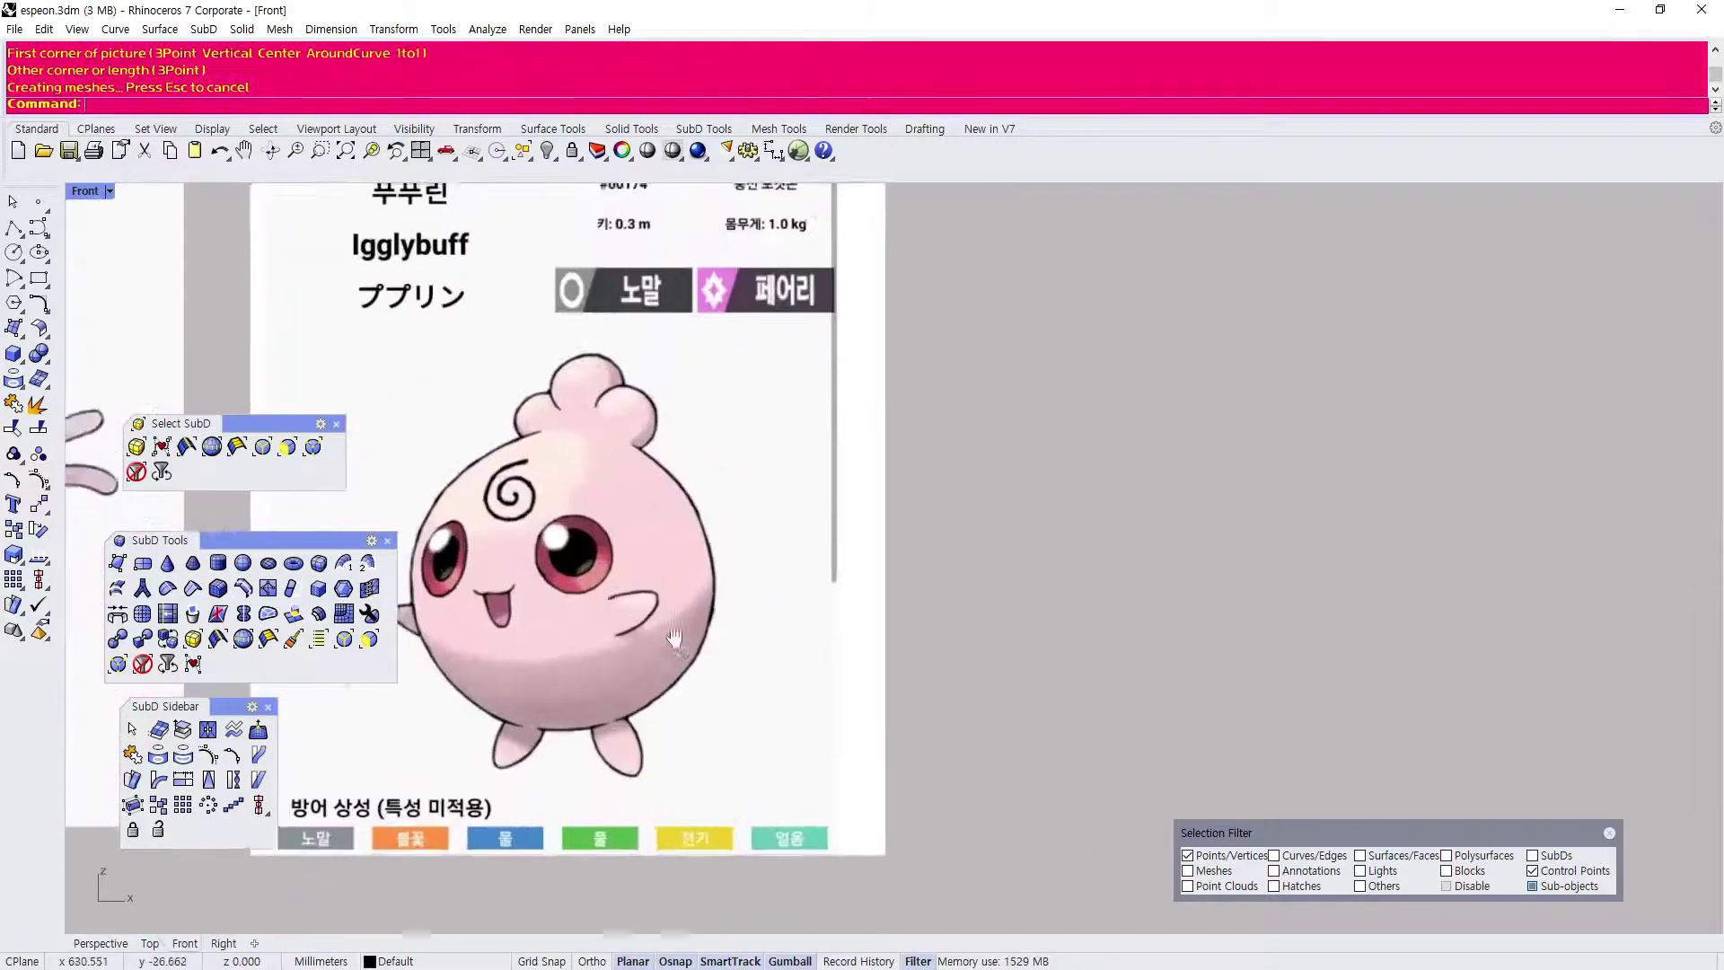
pyautogui.scroll(-4, 595, 499)
pyautogui.scroll(2, 589, 499)
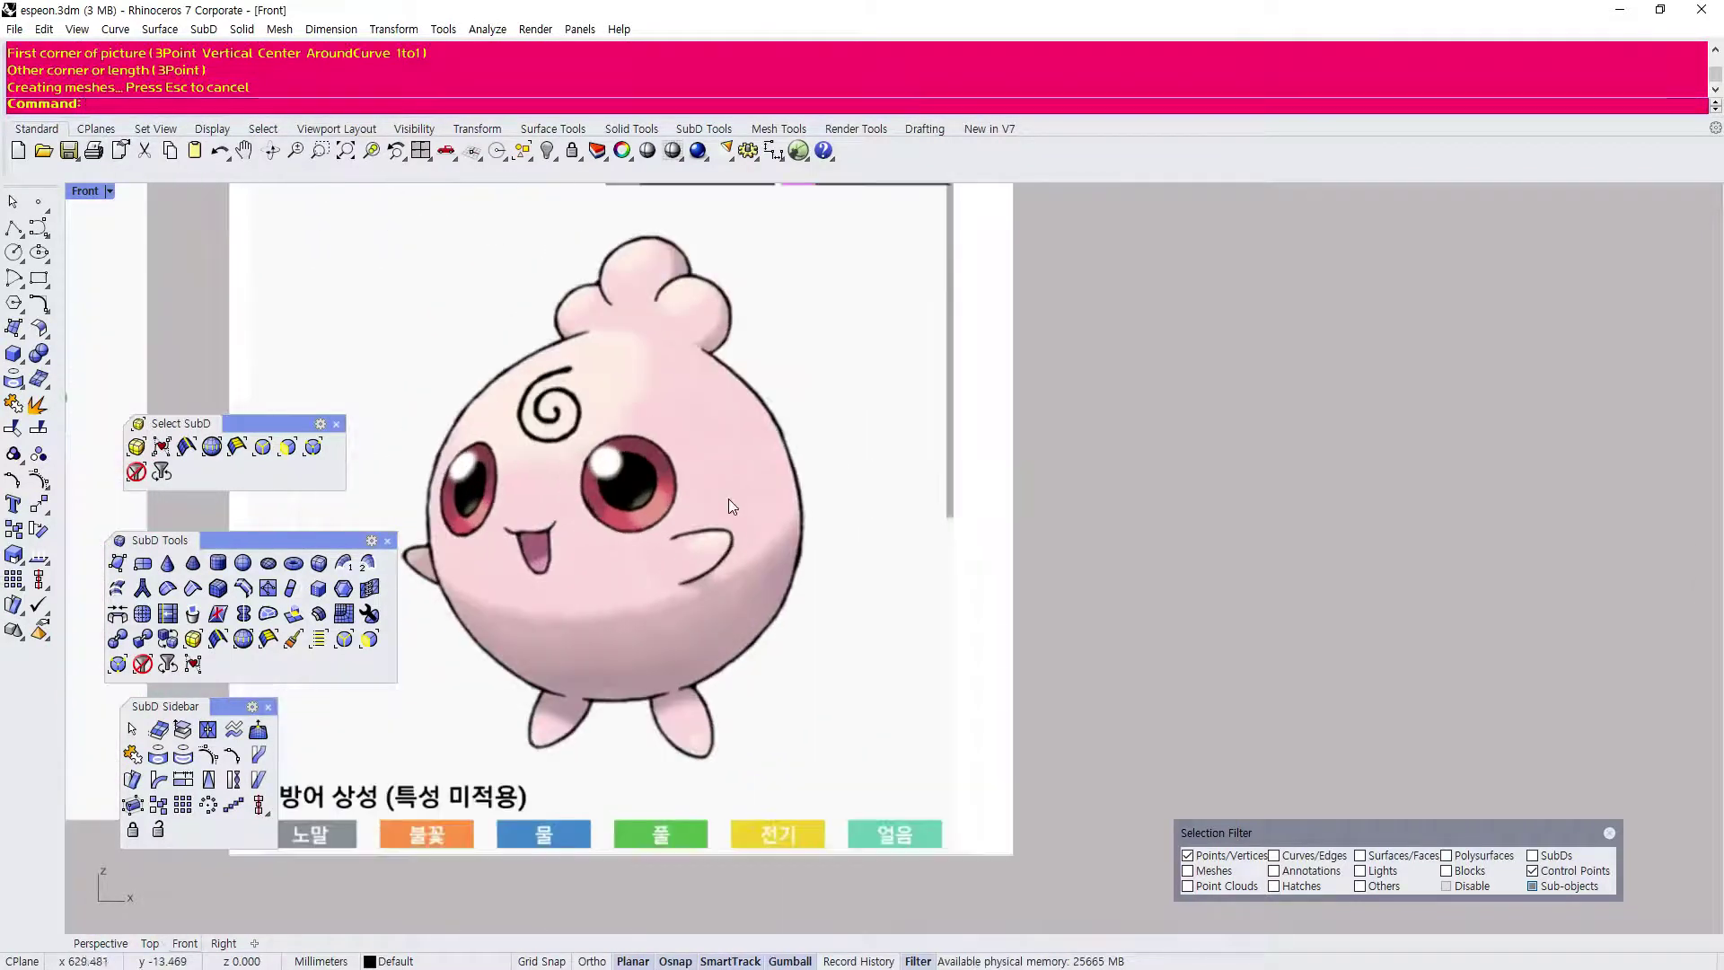
pyautogui.scroll(-4, 716, 494)
pyautogui.moveTo(713, 492); pyautogui.dragTo(621, 587, button='right')
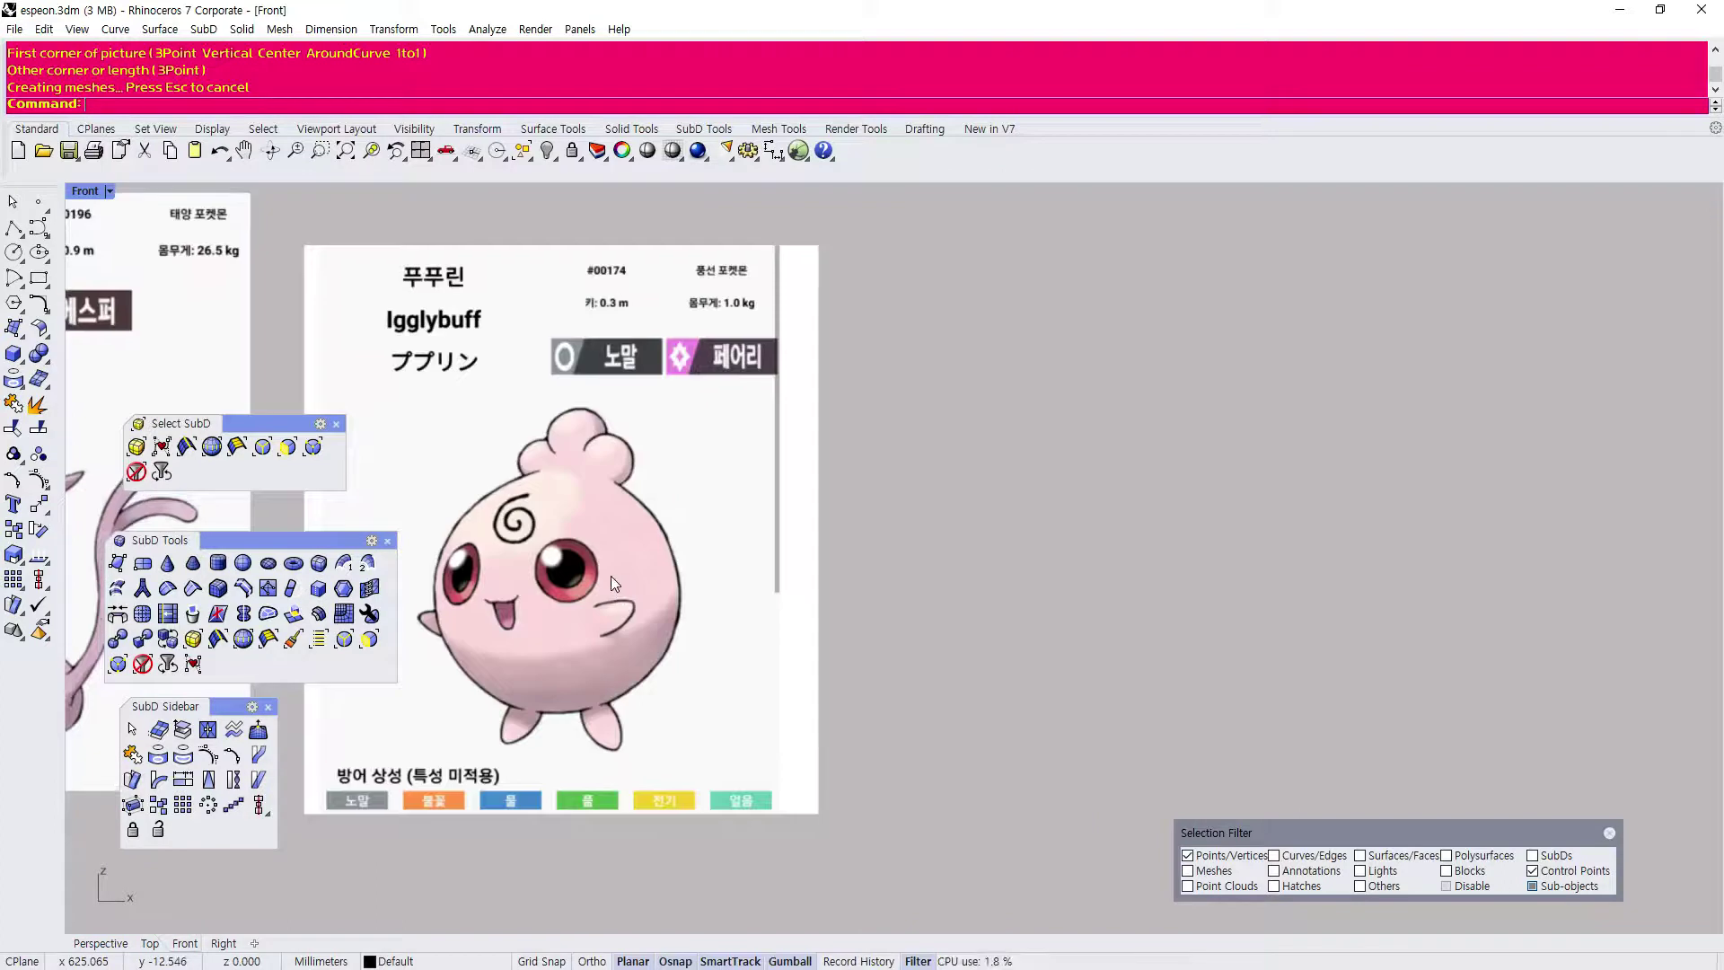
pyautogui.scroll(-4, 503, 476)
pyautogui.scroll(4, 538, 458)
pyautogui.scroll(-3, 562, 451)
pyautogui.scroll(2, 628, 485)
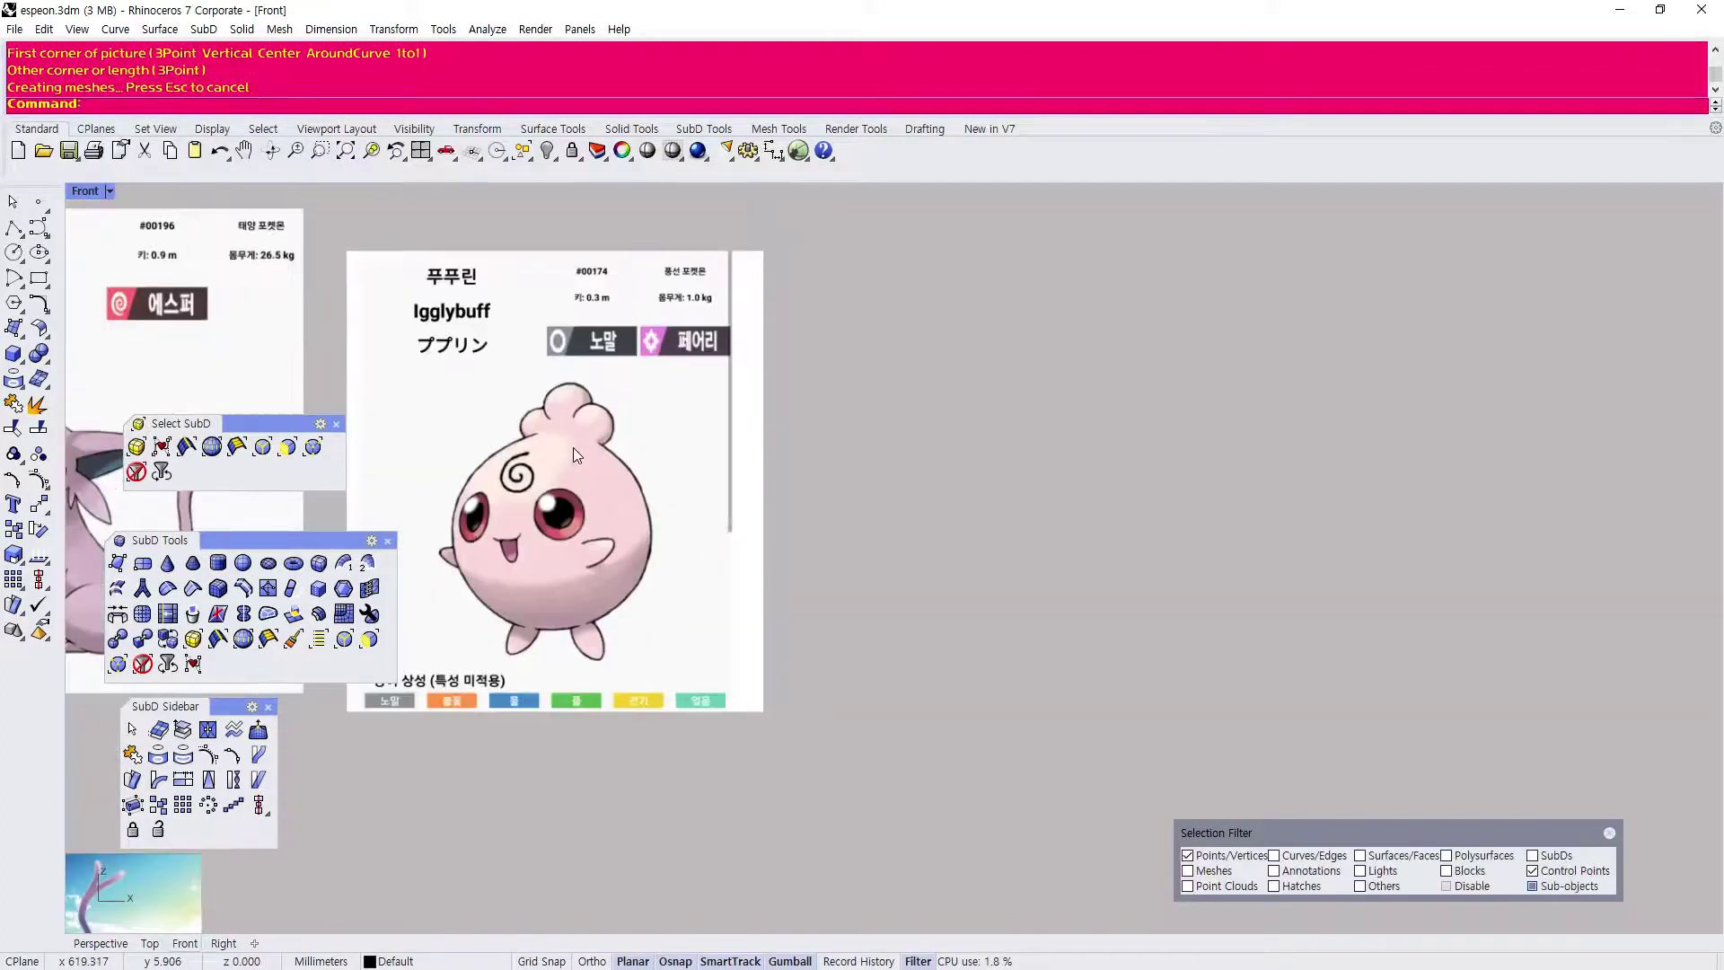
# Disable the selection filter and delete the Igglybuff picture.
pyautogui.click(1447, 887)
pyautogui.click(517, 456)
pyautogui.scroll(-2, 516, 455)
pyautogui.scroll(2, 516, 455)
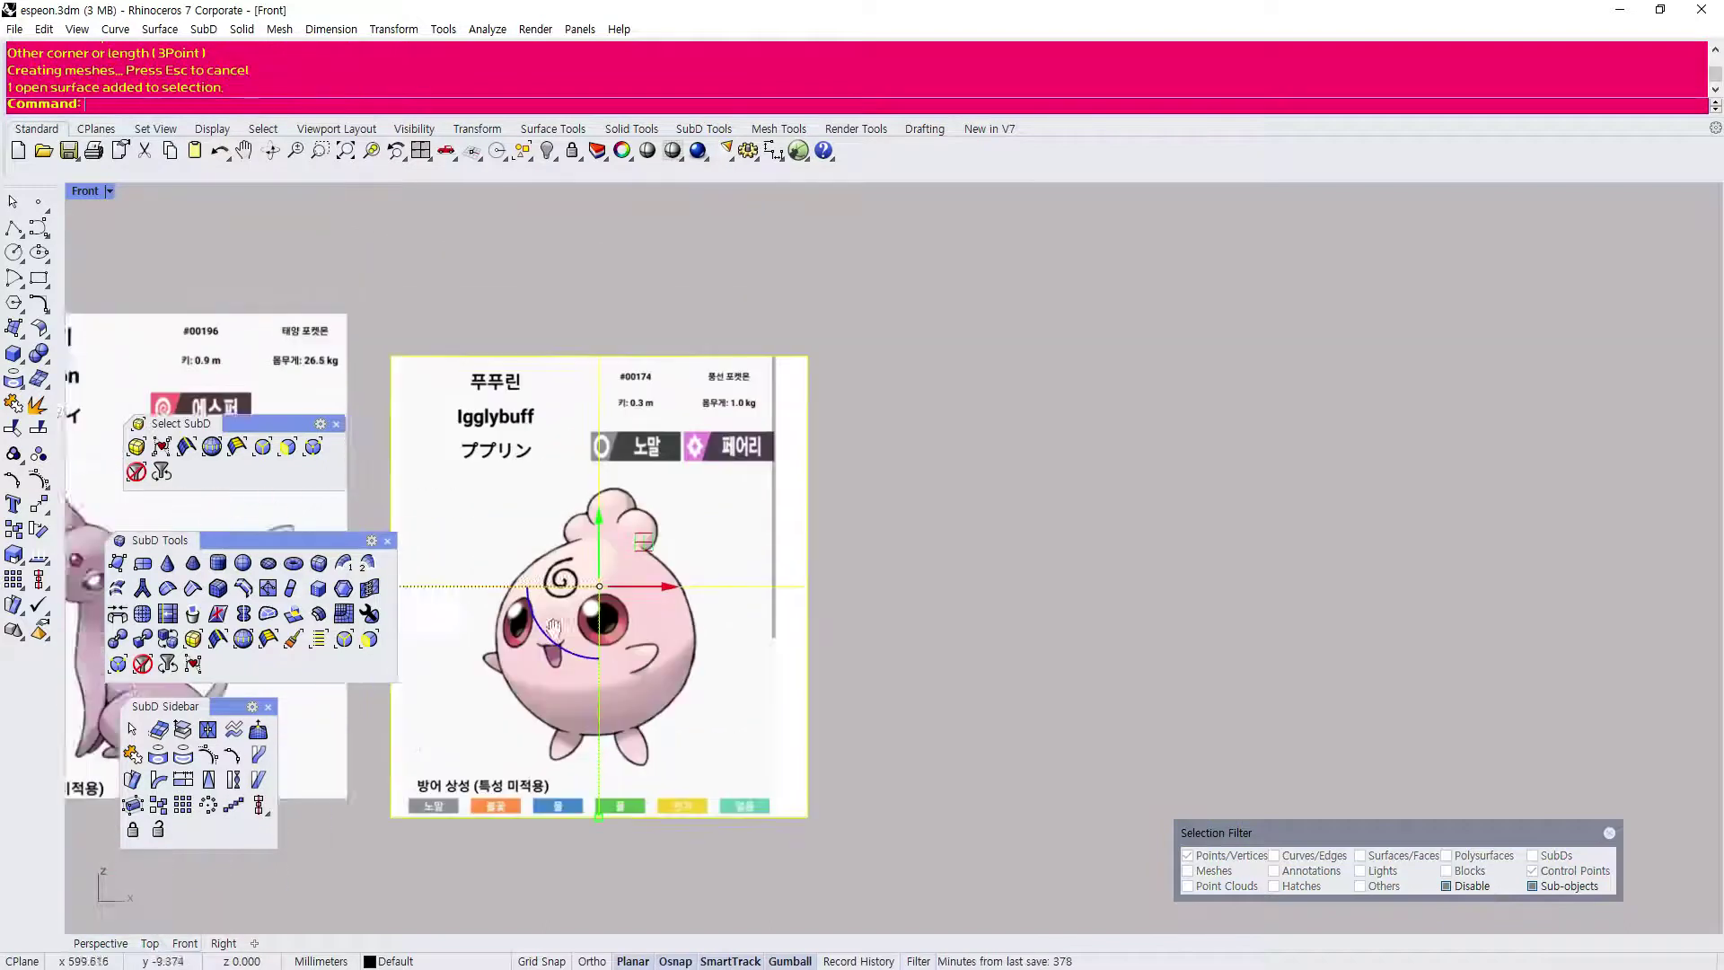
pyautogui.scroll(1, 572, 629)
pyautogui.press('Delete')
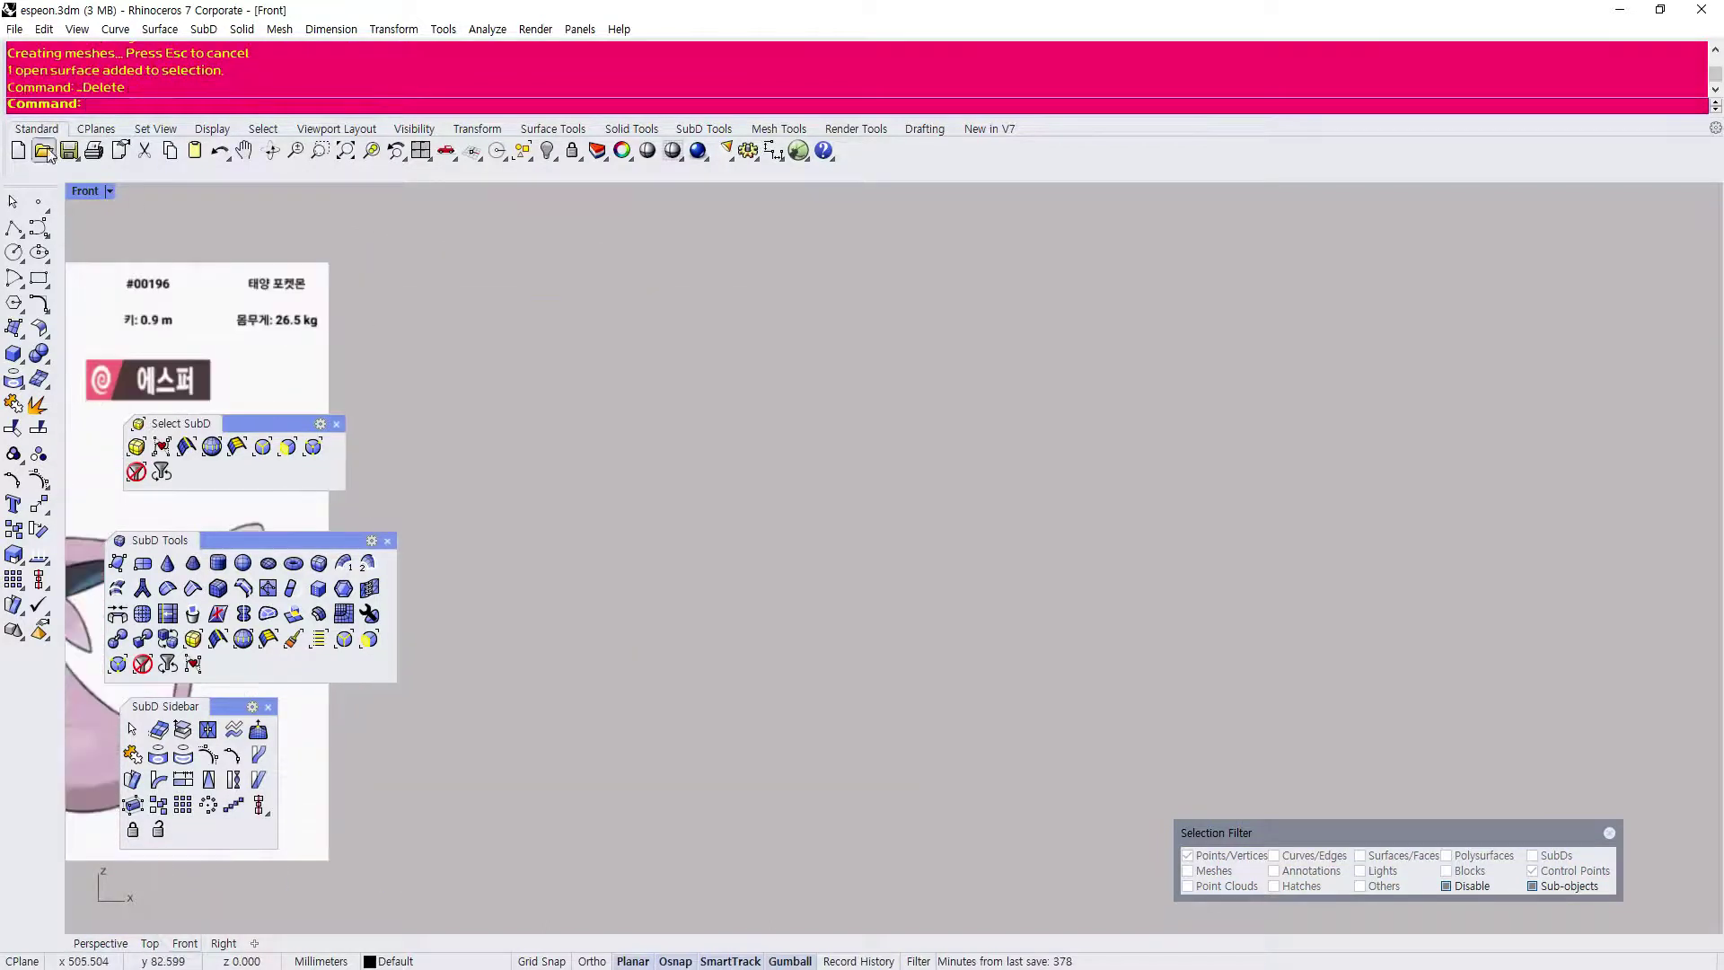
# Insert the Unown card, 20220509_003829.png, as a picture beside the Espeon card in the Front view.
pyautogui.click(13, 333)
pyautogui.click(170, 359)
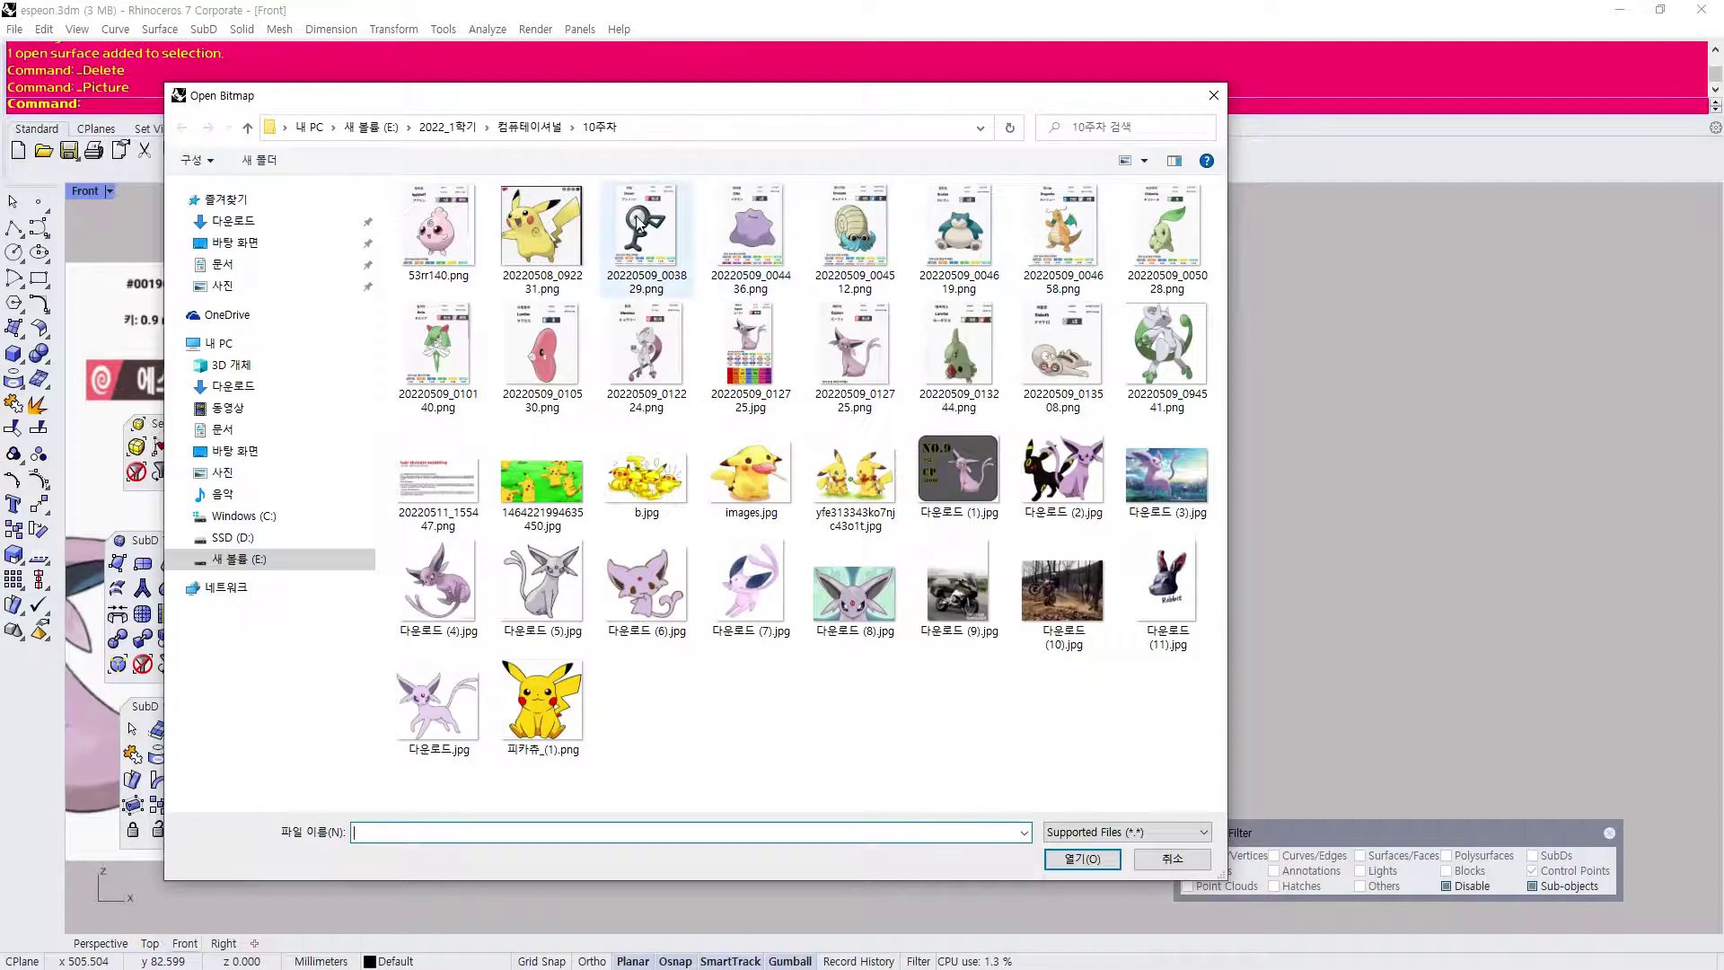
pyautogui.doubleClick(639, 224)
pyautogui.click(501, 285)
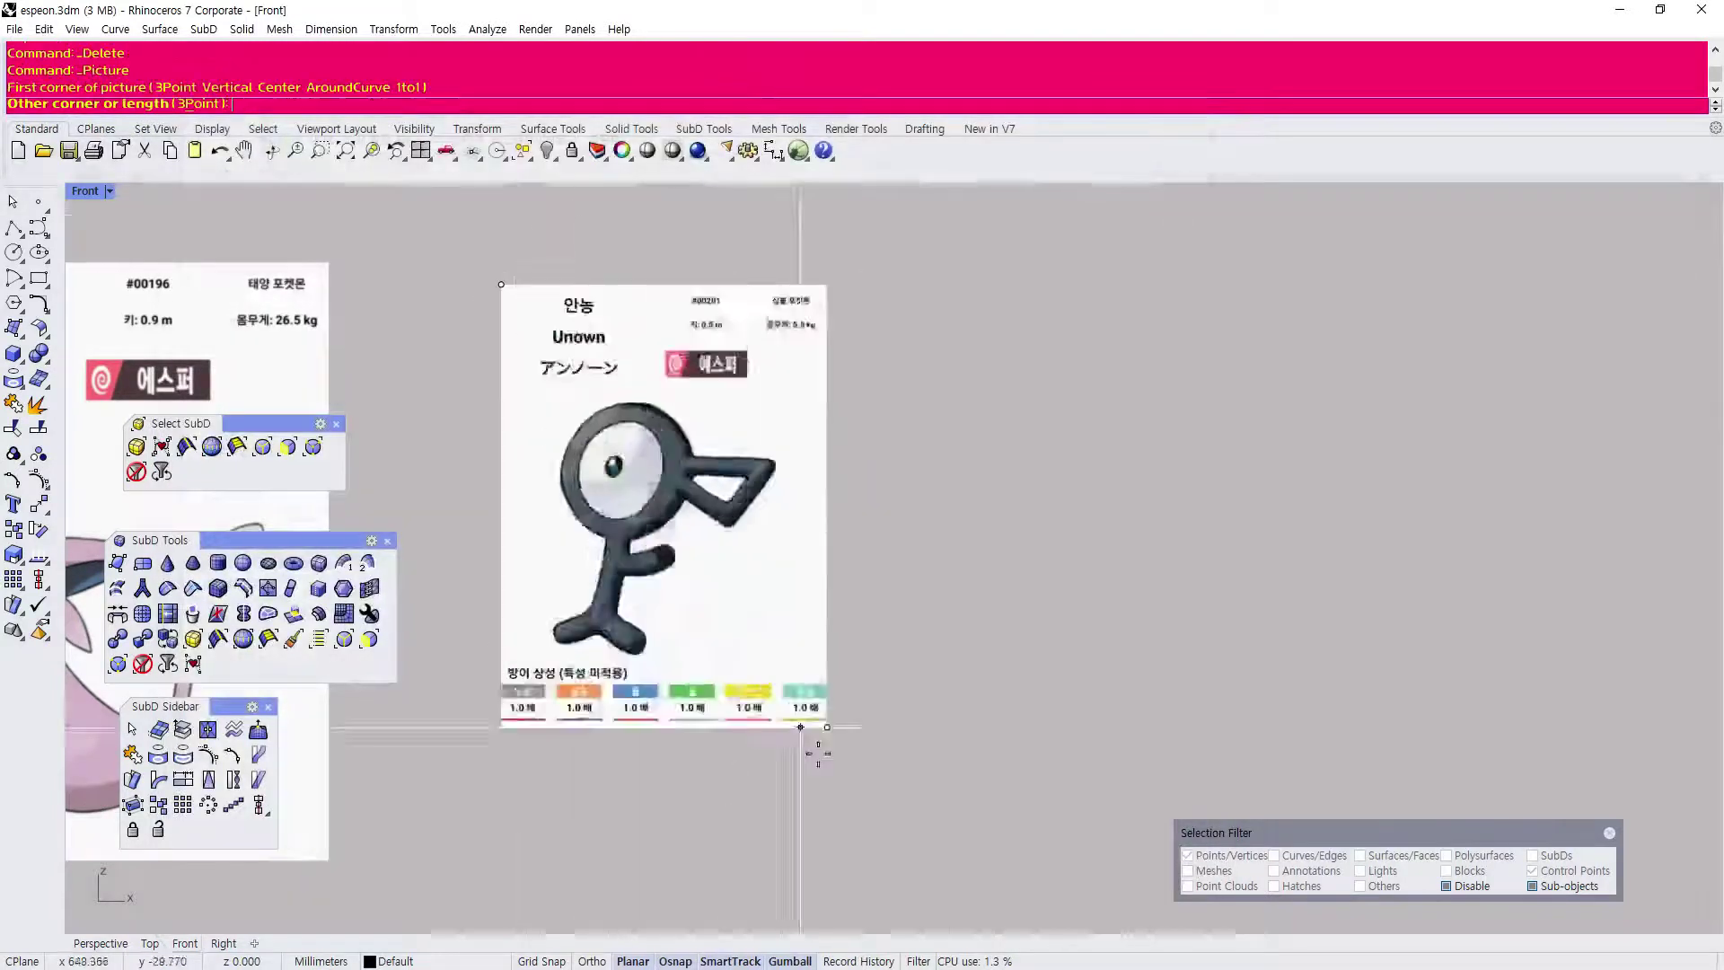
pyautogui.click(999, 922)
pyautogui.scroll(2, 762, 563)
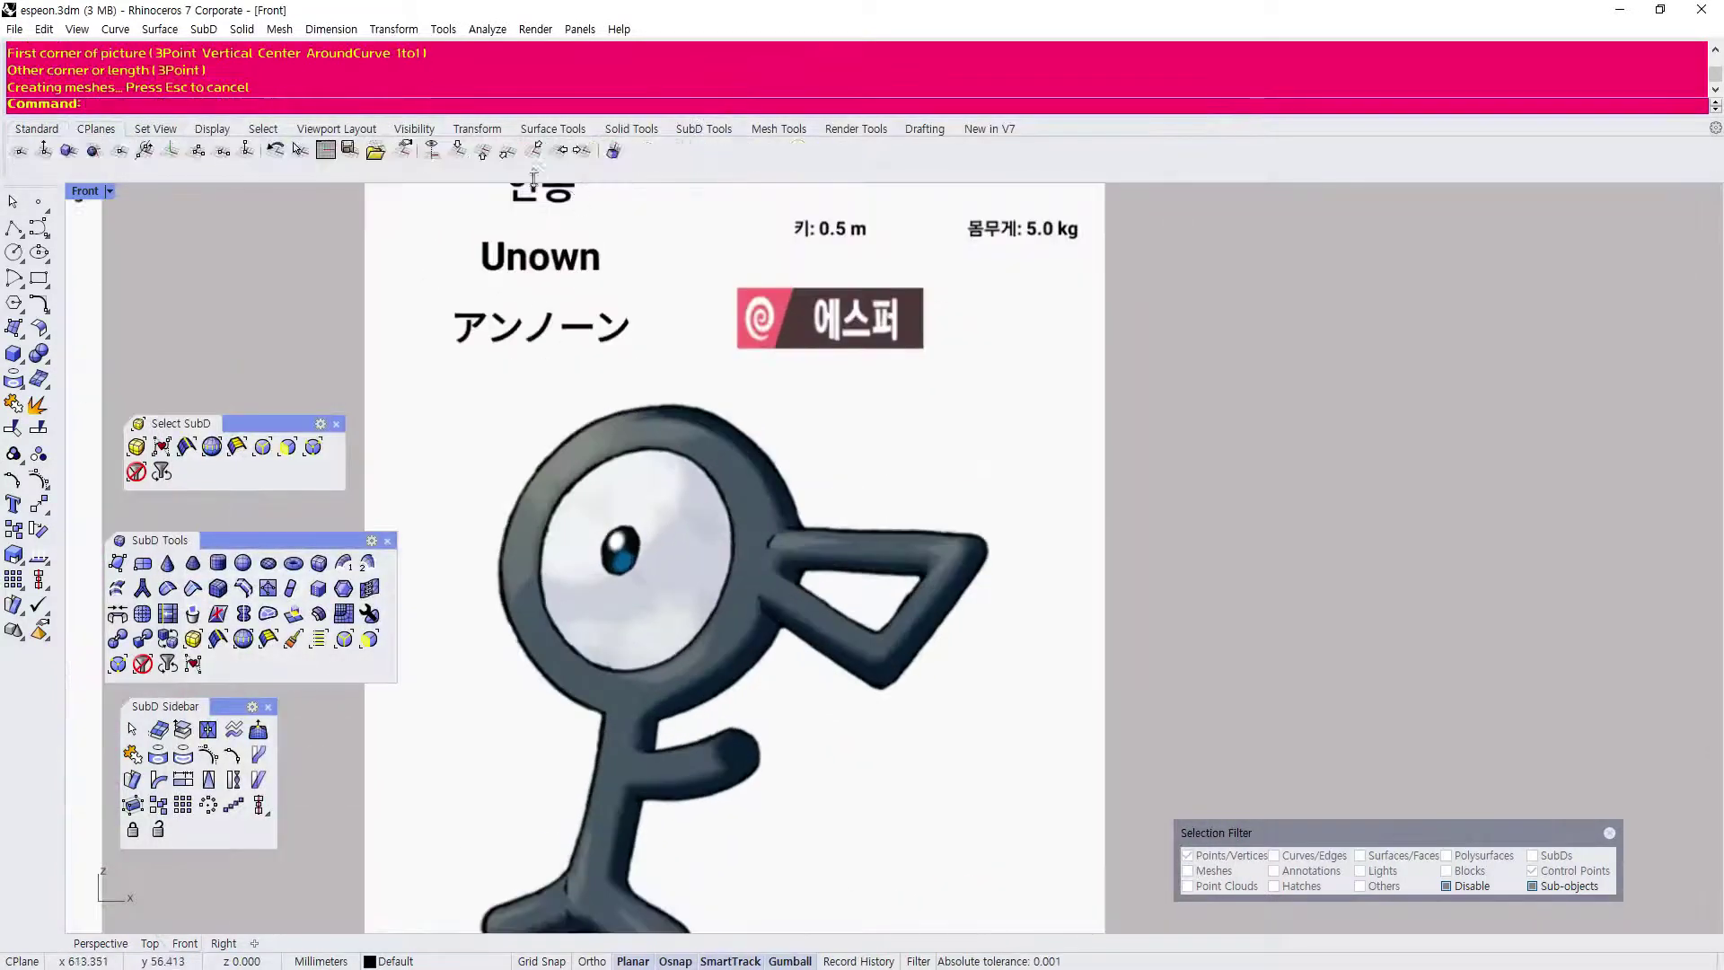
# Delete the Unown picture beside the Espeon card.
pyautogui.scroll(-2, 572, 378)
pyautogui.click(572, 377)
pyautogui.scroll(-2, 582, 431)
pyautogui.scroll(2, 575, 437)
pyautogui.press('Delete')
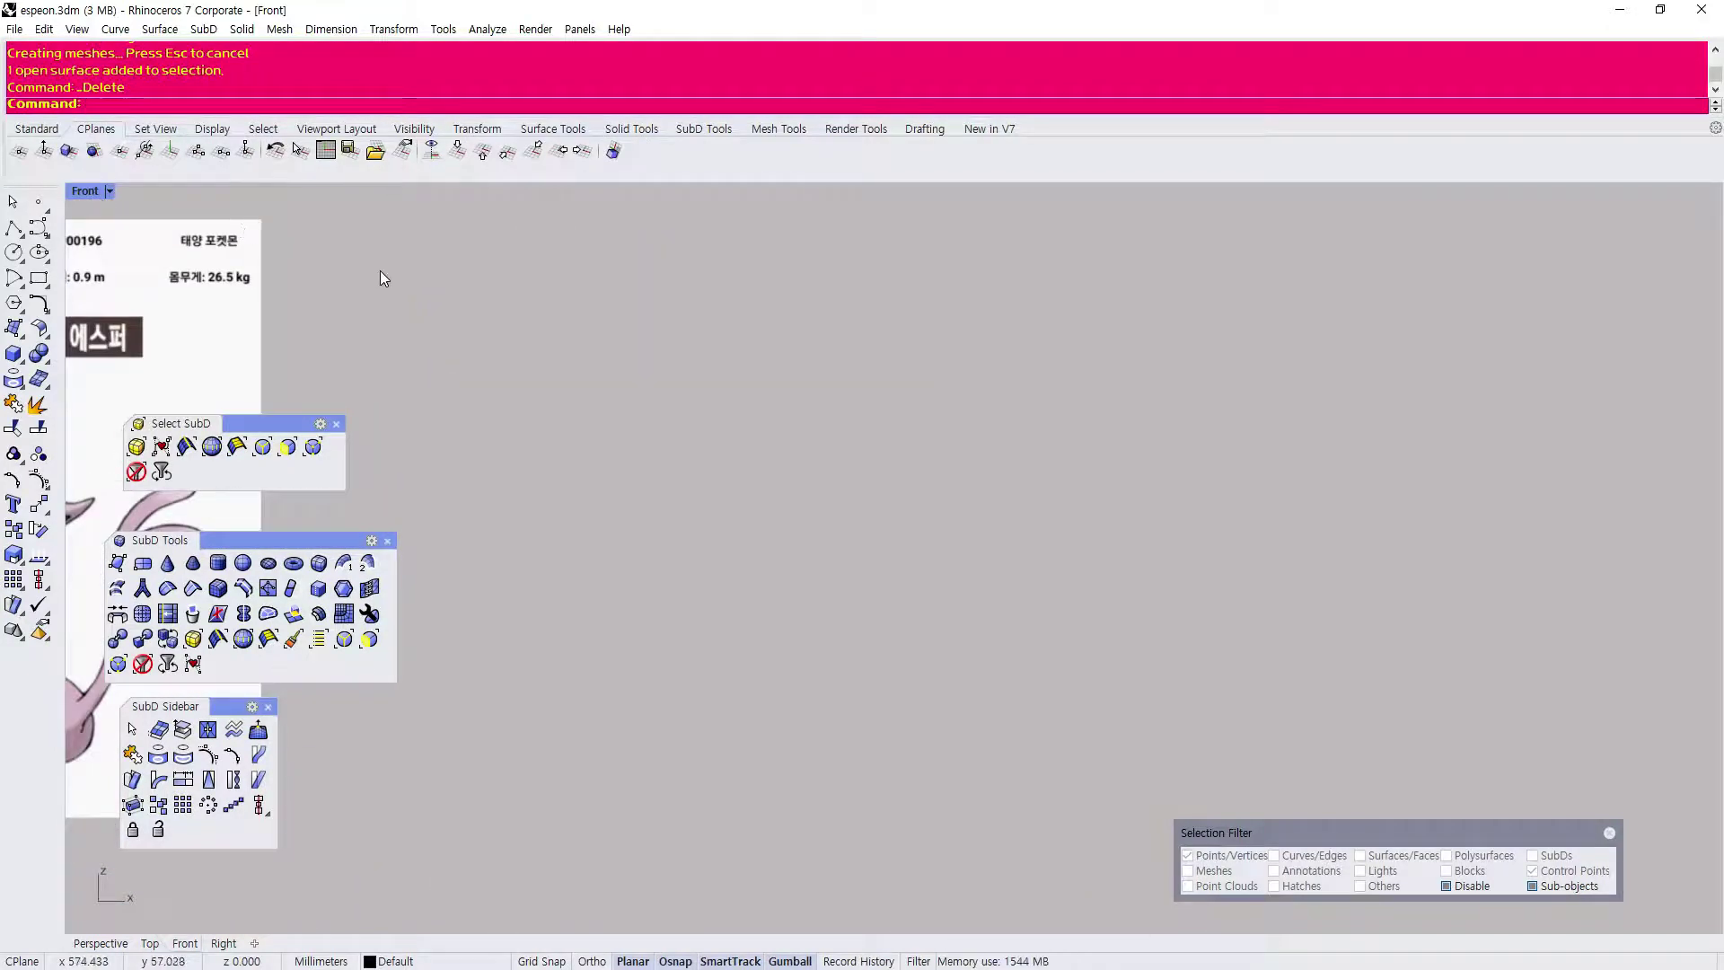
# Insert the Mewtwo card, 20220509_012224.png, as a picture beside the Espeon card in the Front view.
pyautogui.scroll(-2, 380, 271)
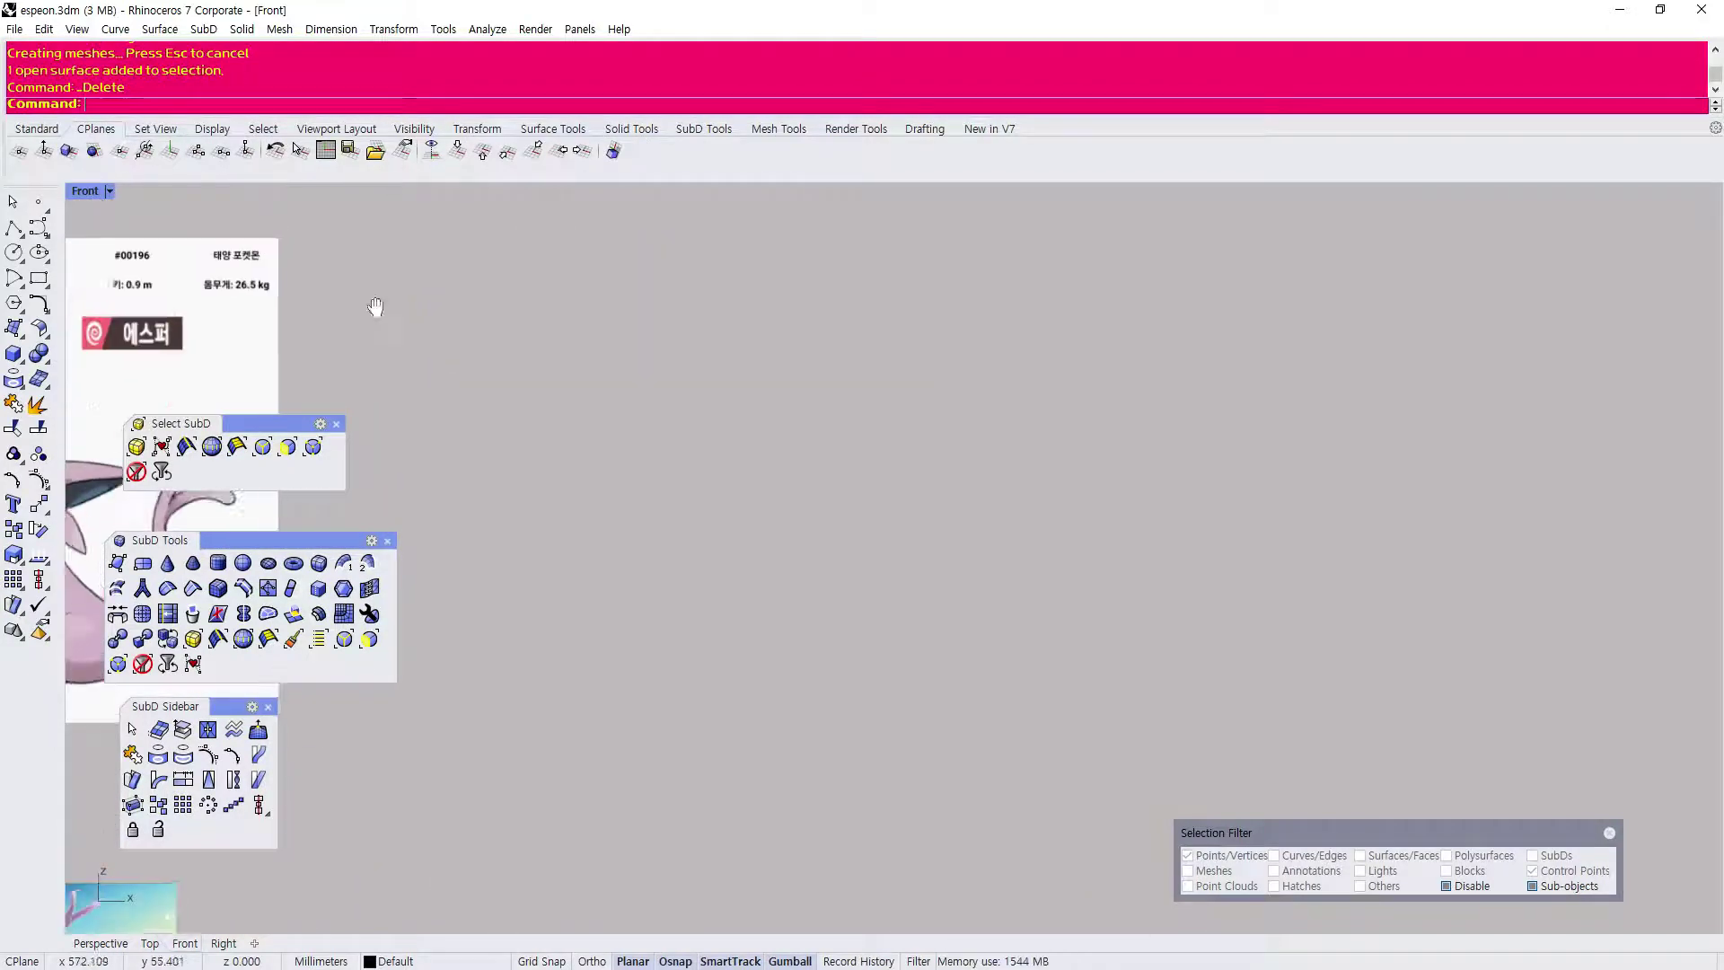
pyautogui.click(15, 332)
pyautogui.click(165, 363)
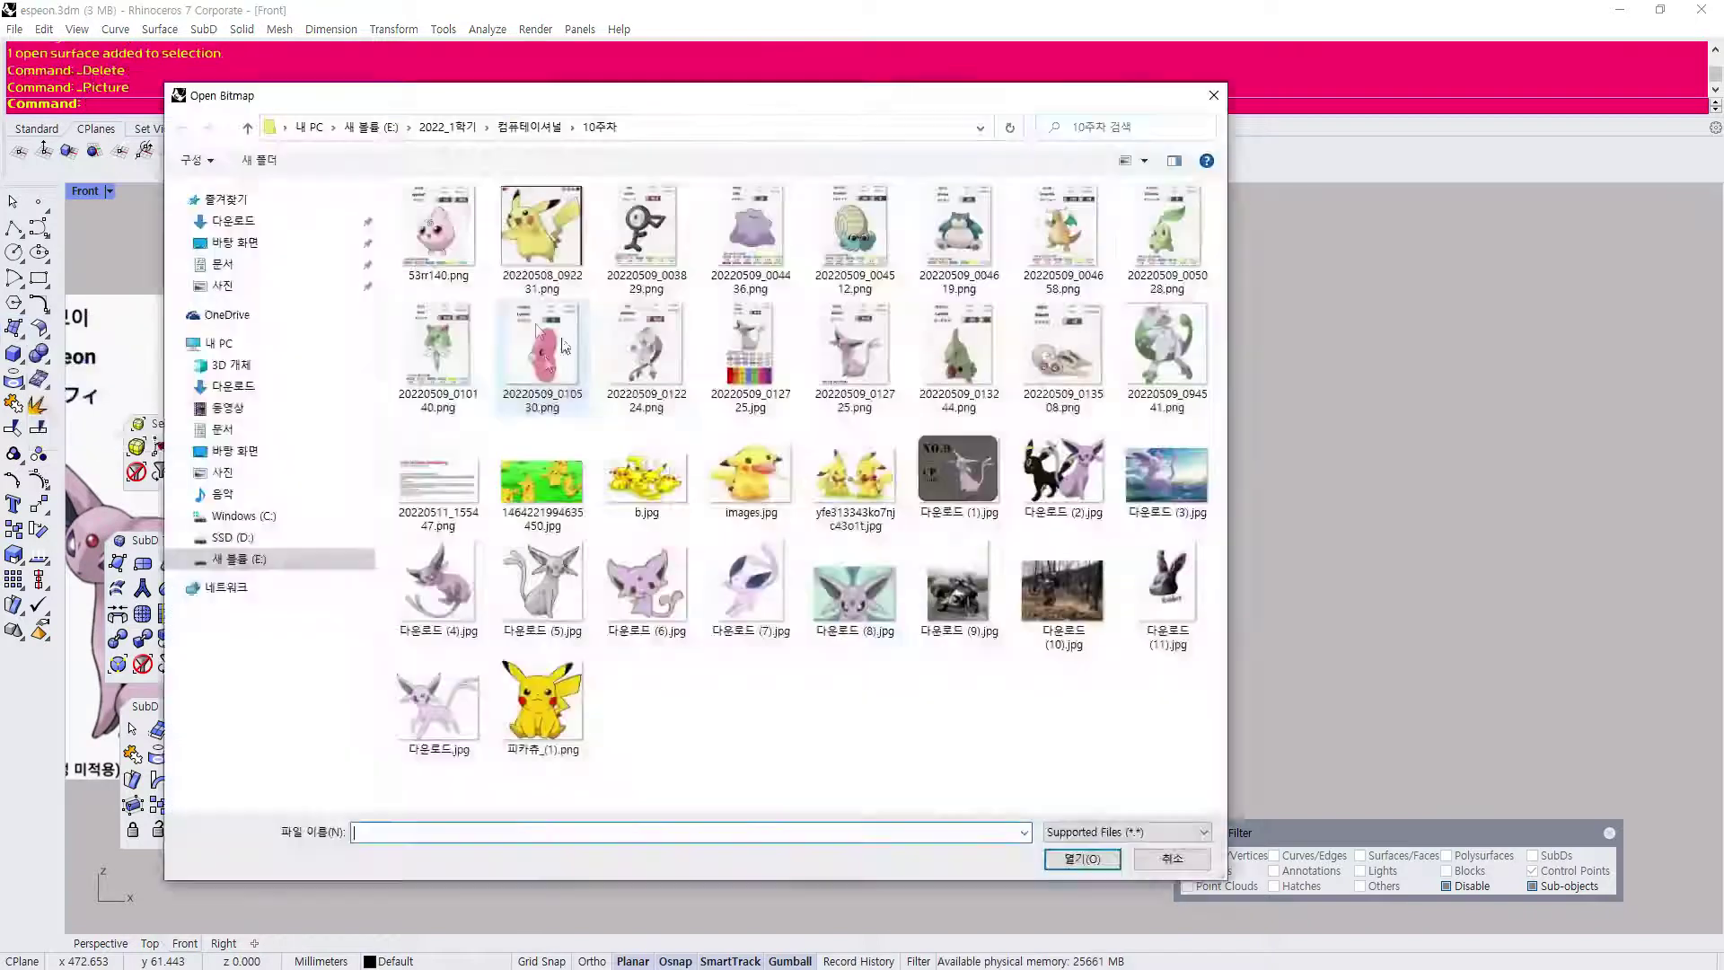
pyautogui.doubleClick(647, 342)
pyautogui.click(412, 274)
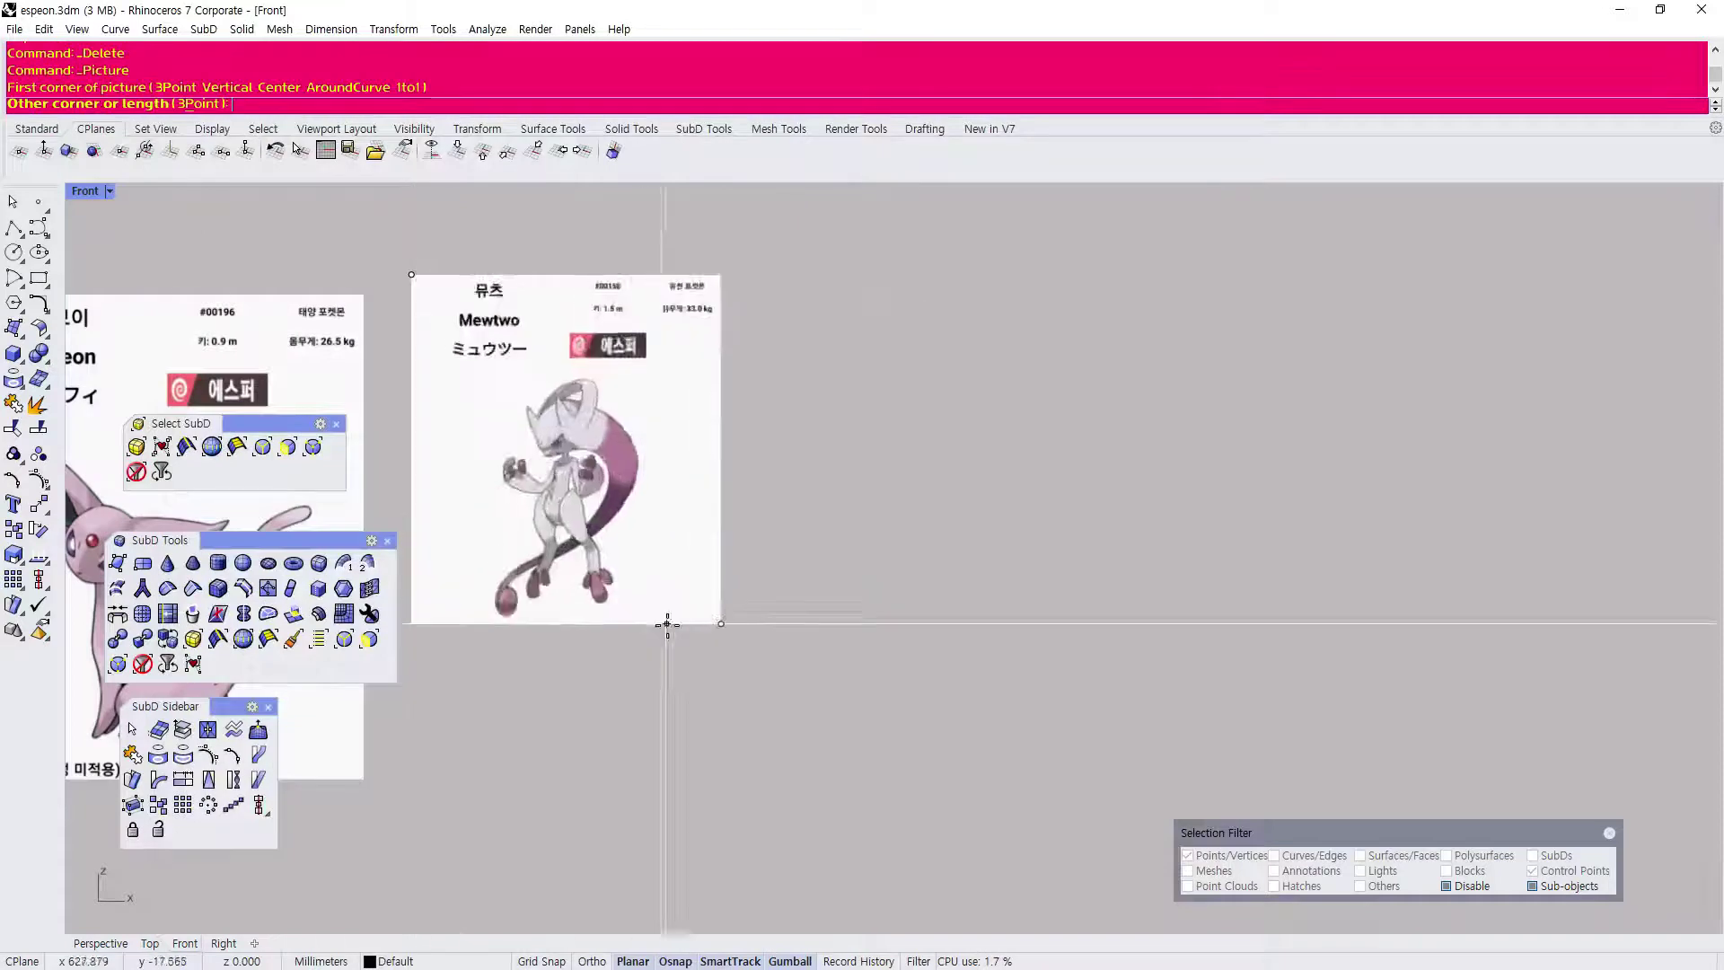
pyautogui.click(848, 790)
# Examine the Mewtwo picture up close, including its head, body, limbs and tail.
pyautogui.scroll(3, 704, 596)
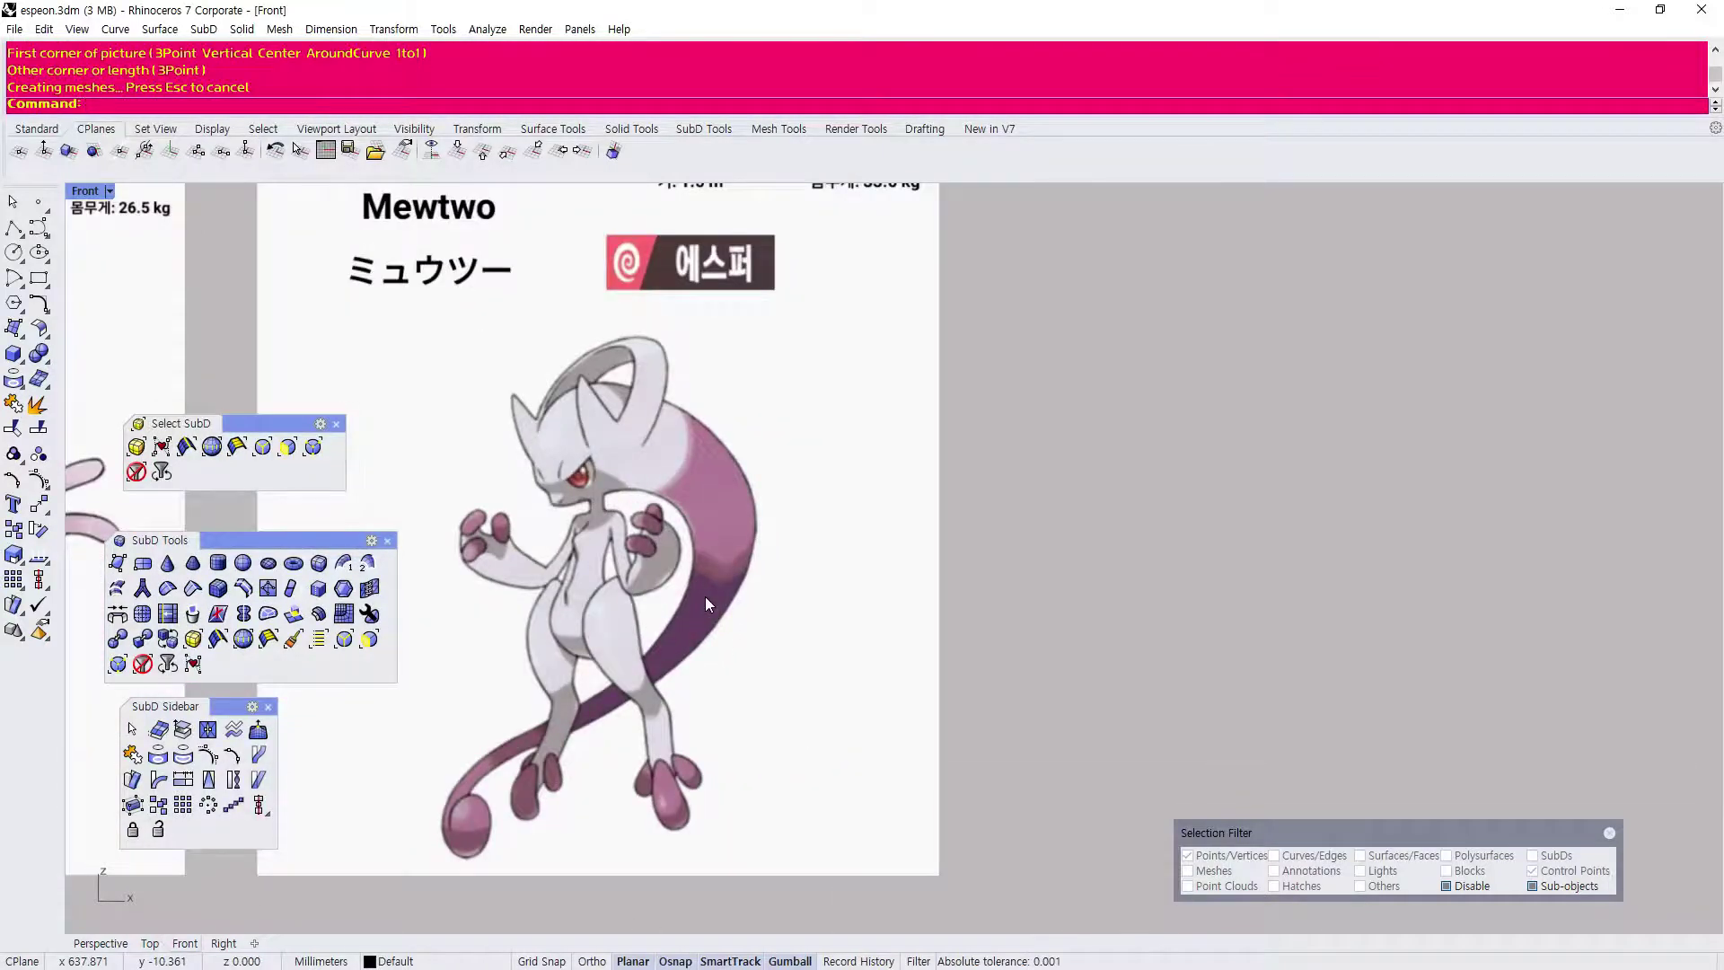
pyautogui.scroll(-2, 704, 596)
pyautogui.scroll(2, 580, 483)
pyautogui.moveTo(579, 483); pyautogui.dragTo(781, 467, button='right')
pyautogui.scroll(-2, 729, 534)
pyautogui.scroll(3, 1208, 446)
pyautogui.scroll(-2, 729, 468)
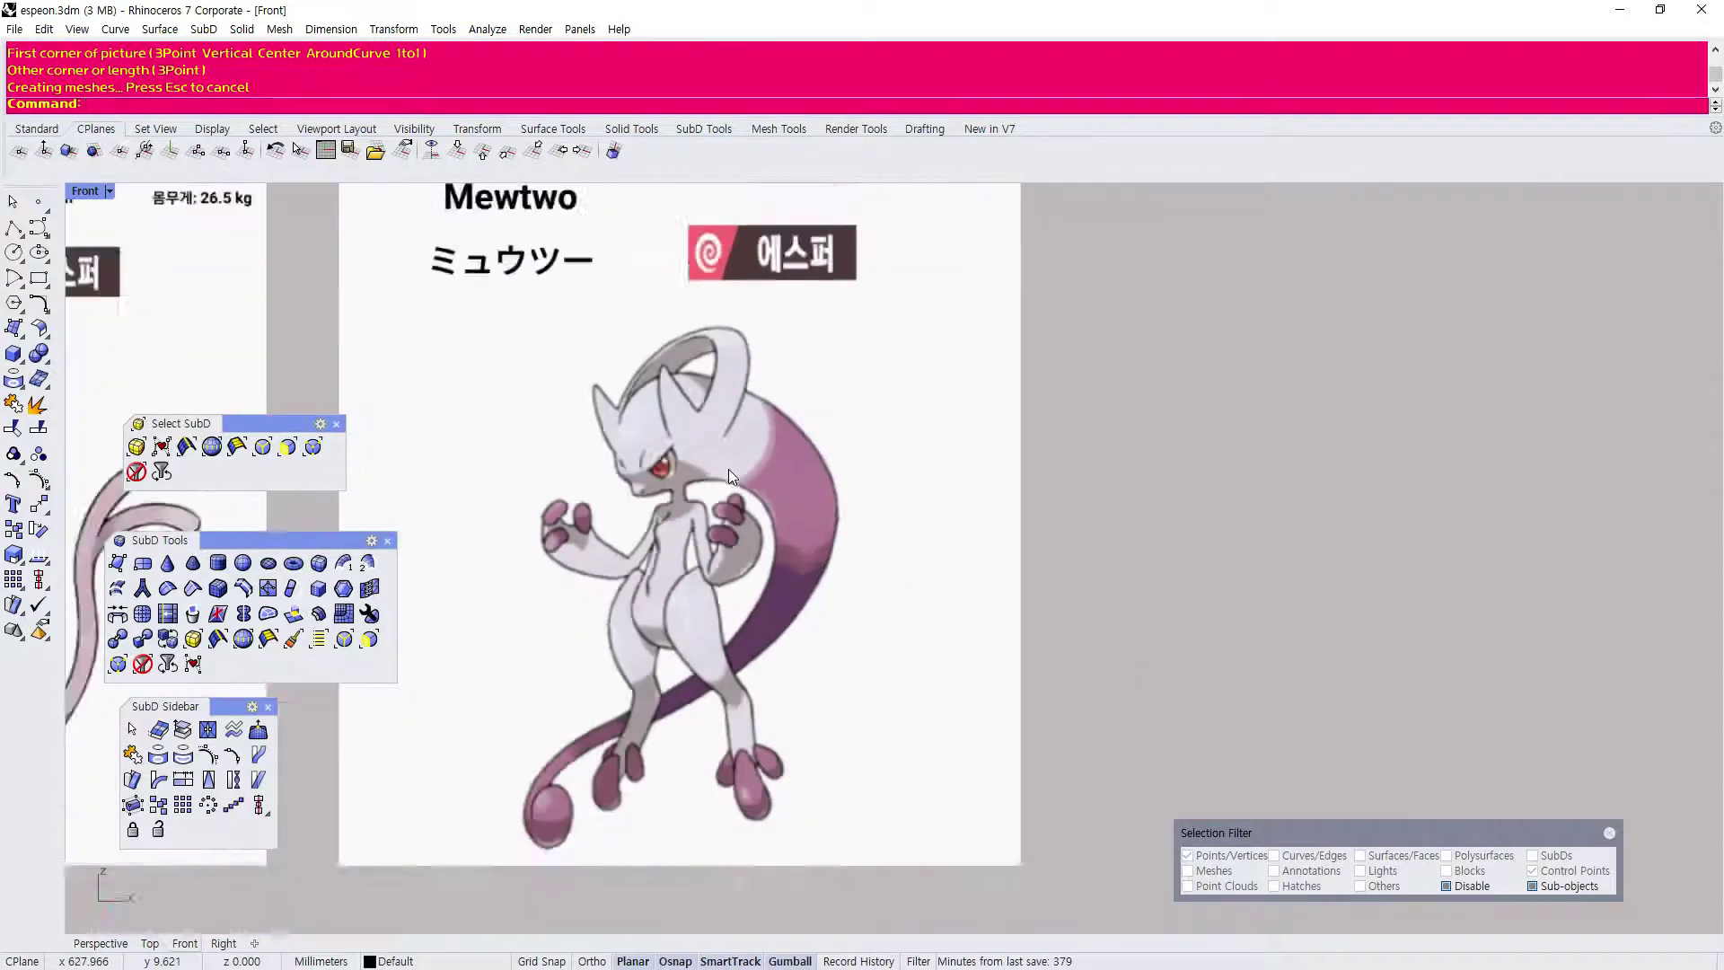
pyautogui.scroll(-3, 759, 503)
pyautogui.scroll(2, 678, 506)
# Delete the Mewtwo picture beside the Espeon card.
pyautogui.moveTo(680, 509); pyautogui.dragTo(835, 557, button='right')
pyautogui.scroll(2, 1198, 397)
pyautogui.scroll(-2, 986, 515)
pyautogui.click(988, 515)
pyautogui.press('Delete')
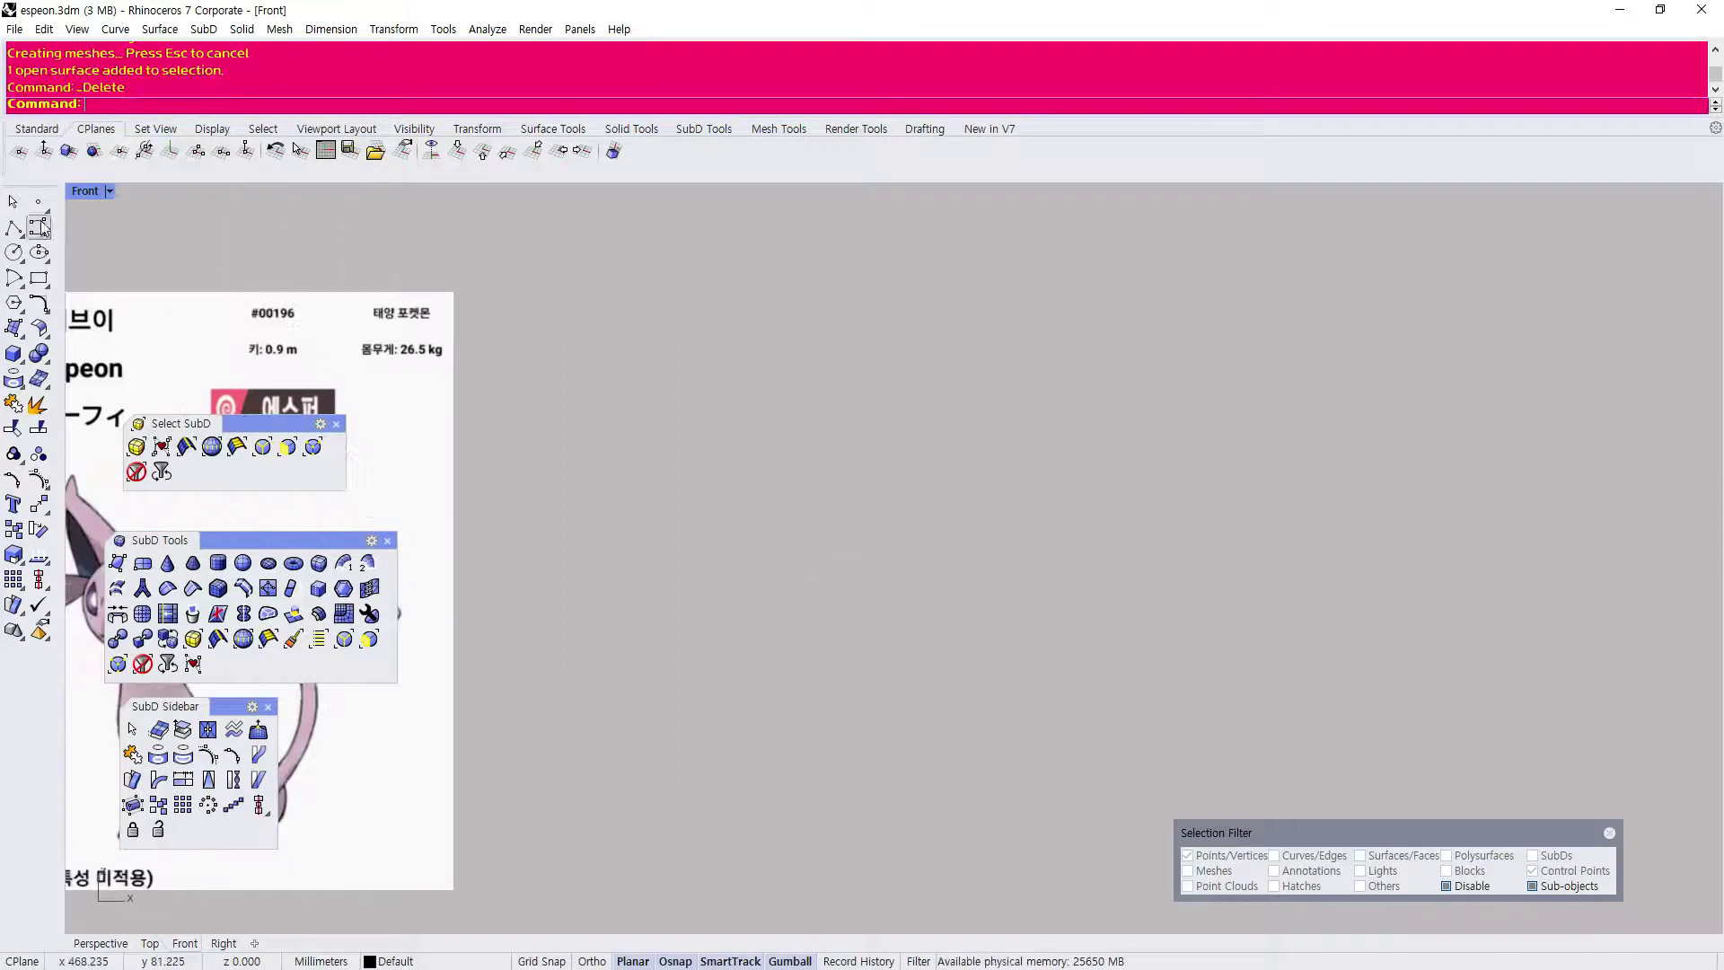
# Insert the Larvitar card, 20220509_013244.png, as a picture beside the Espeon card in the Front view.
pyautogui.click(17, 332)
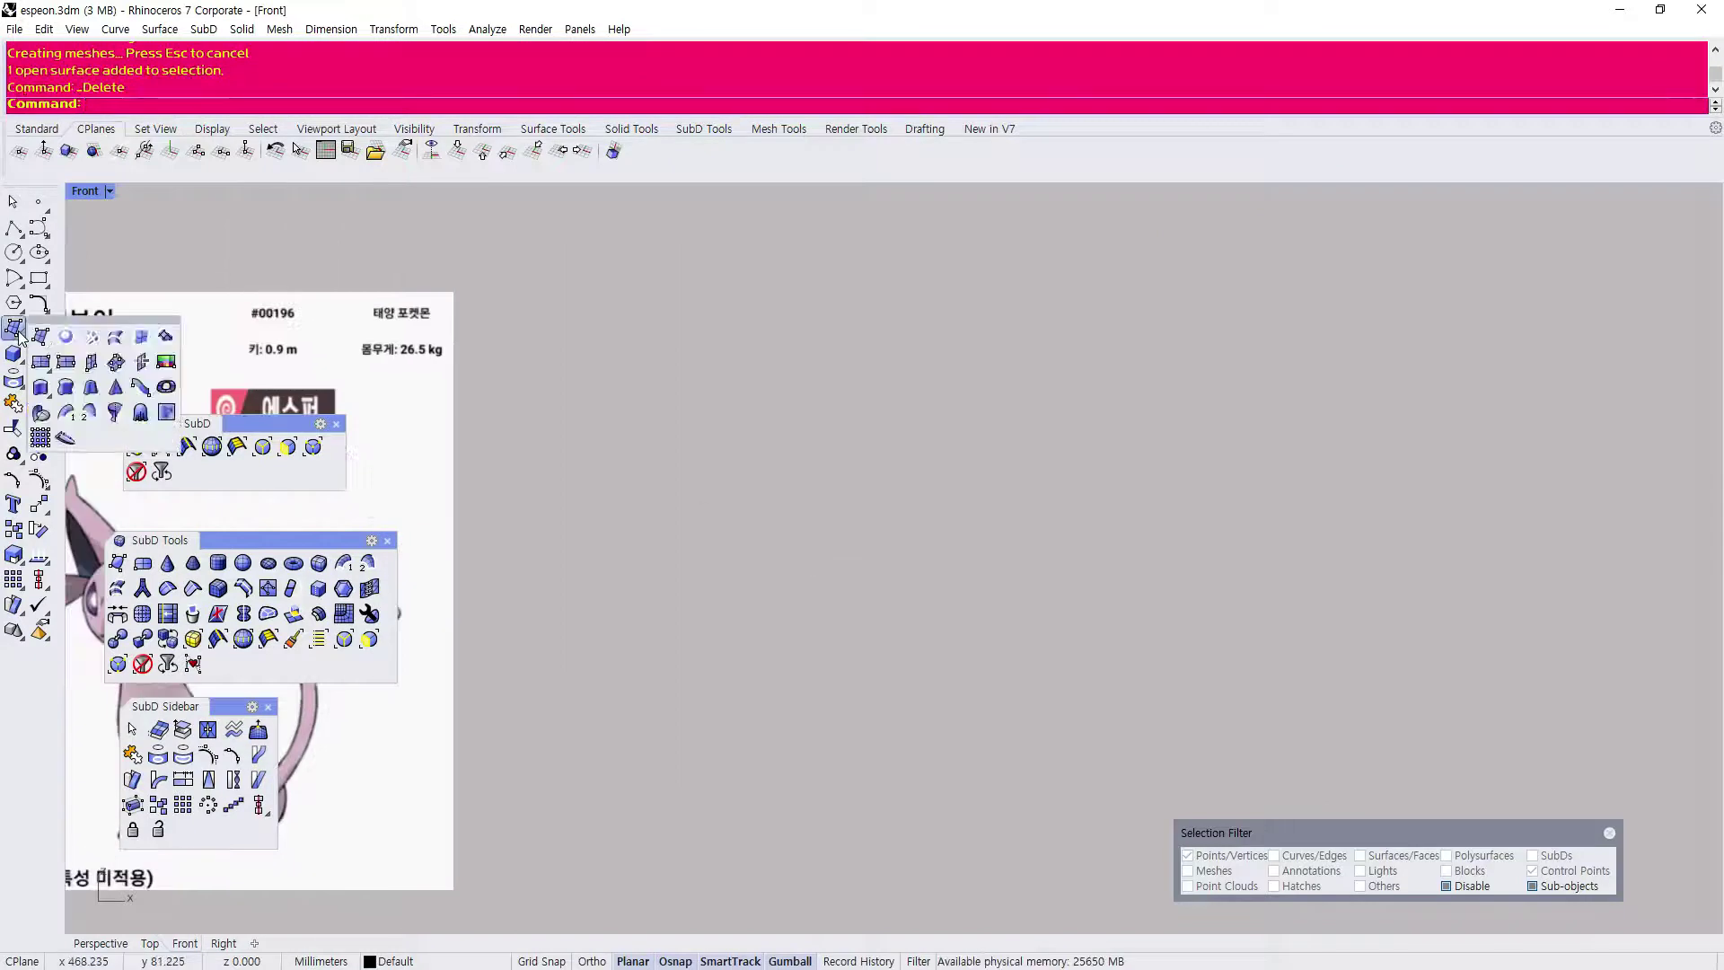
pyautogui.click(158, 363)
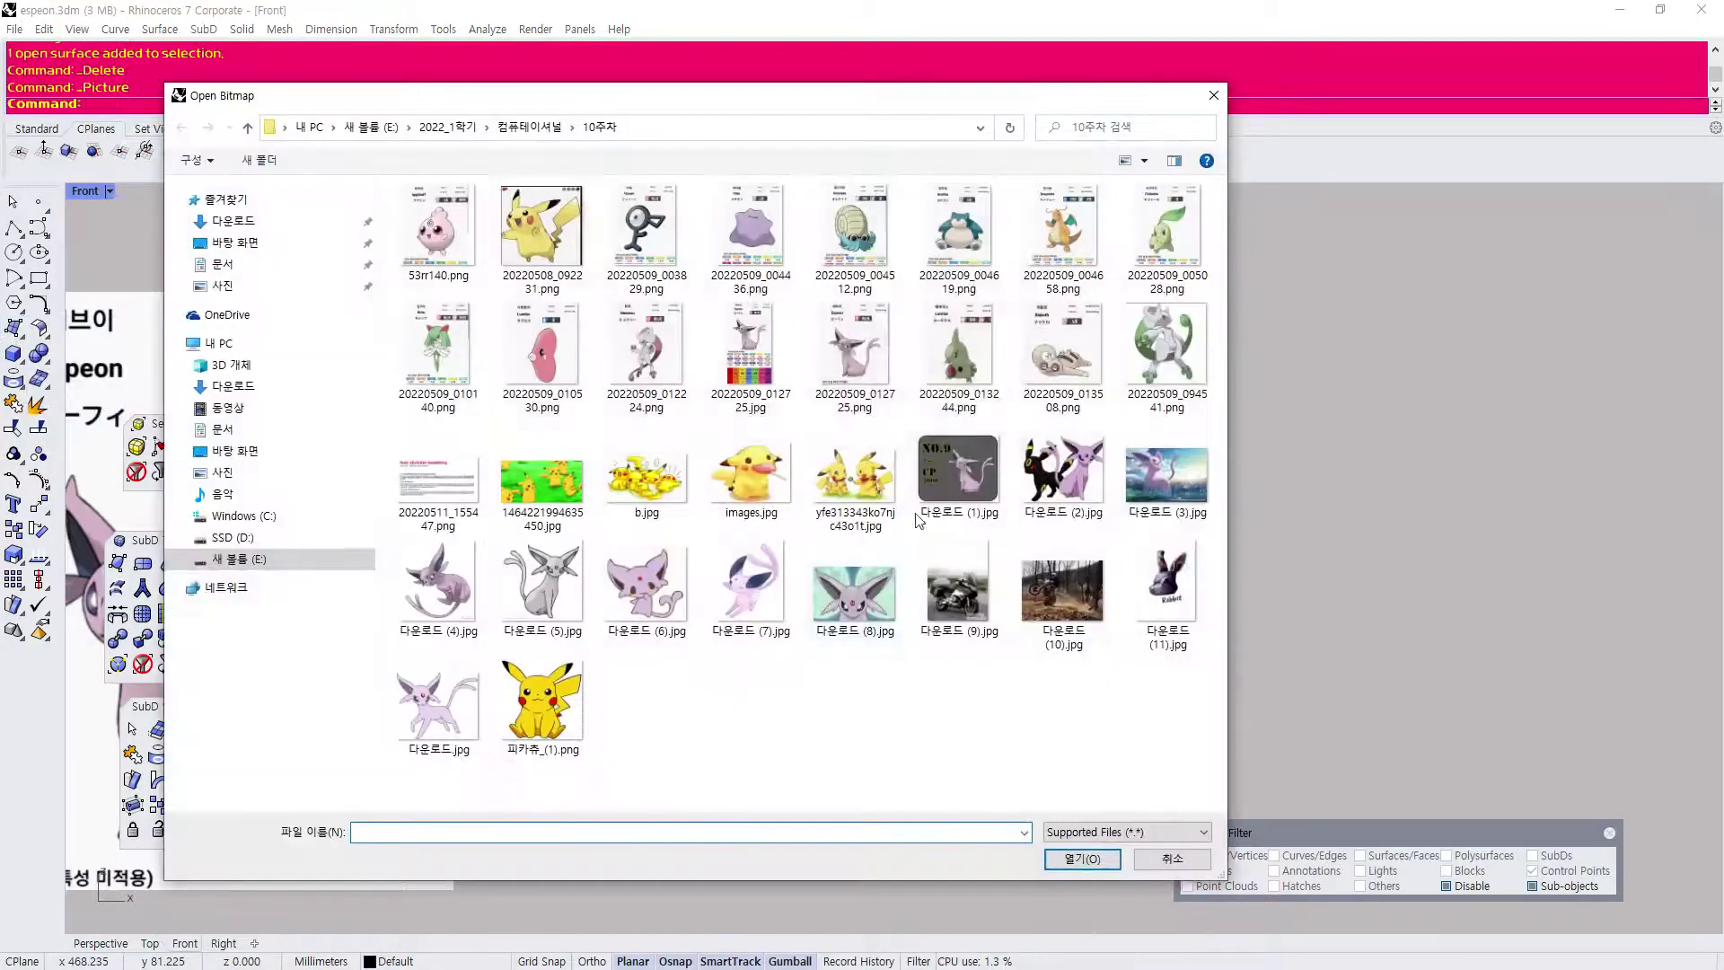
pyautogui.doubleClick(962, 361)
pyautogui.click(570, 347)
pyautogui.click(1035, 841)
pyautogui.scroll(2, 877, 751)
# Delete the Larvitar picture beside the Espeon card.
pyautogui.press('Return')
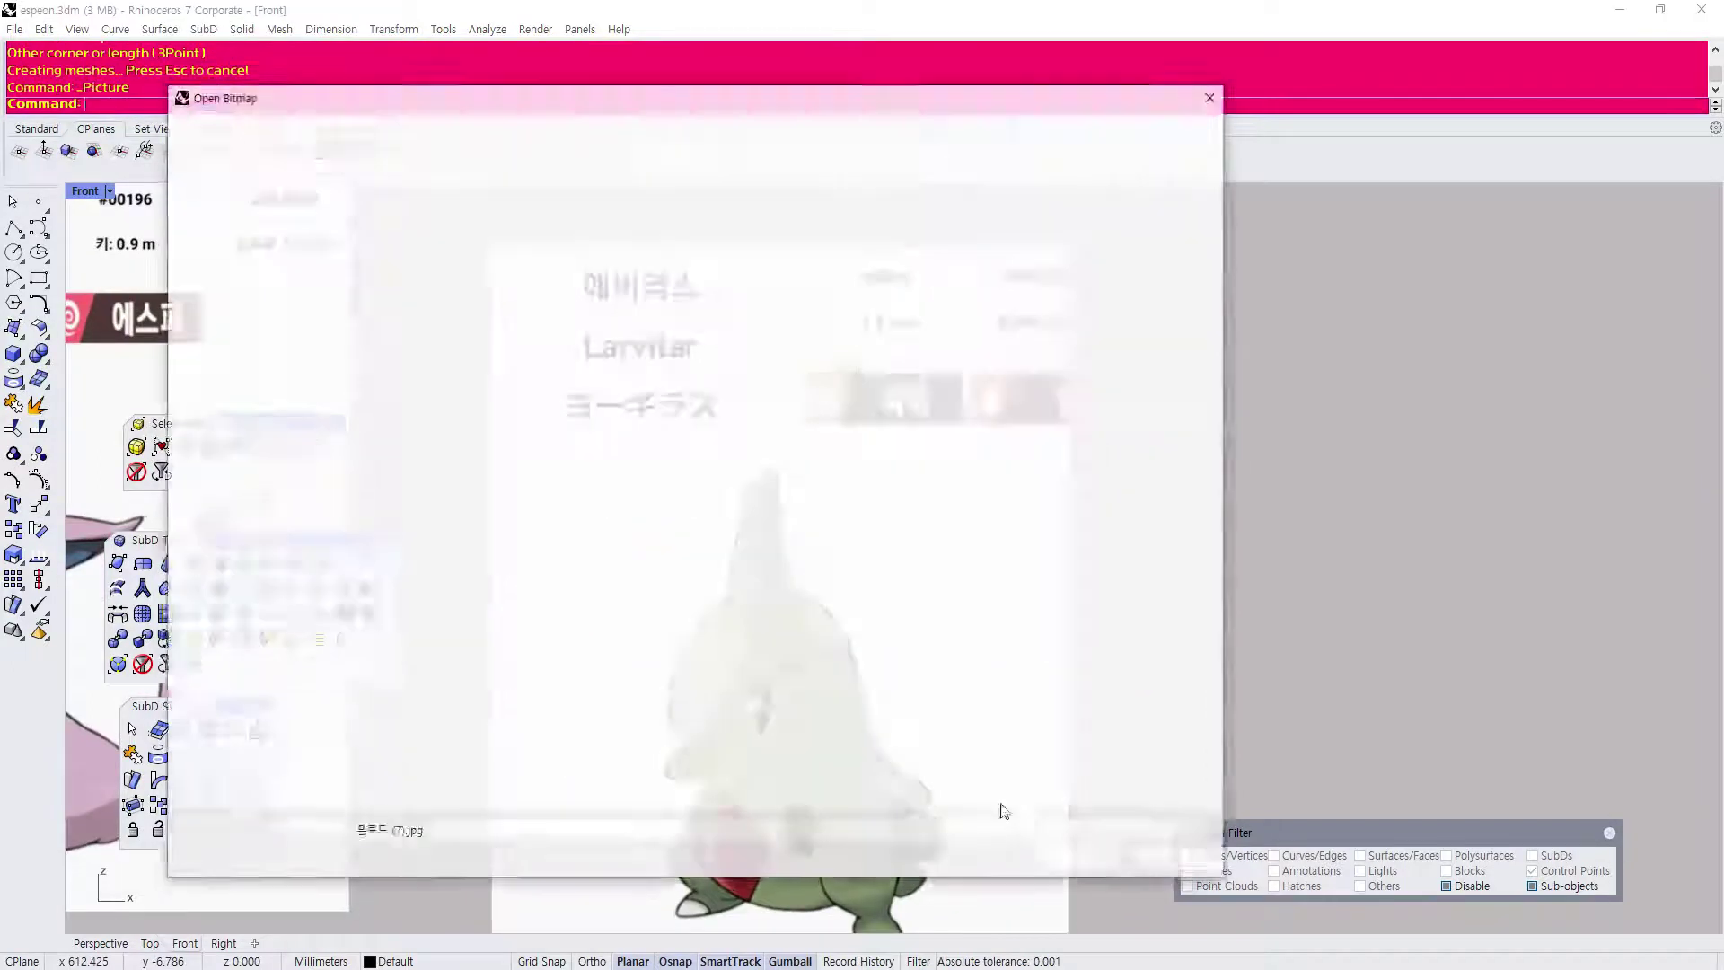
pyautogui.click(1190, 862)
pyautogui.click(632, 590)
pyautogui.press('Delete')
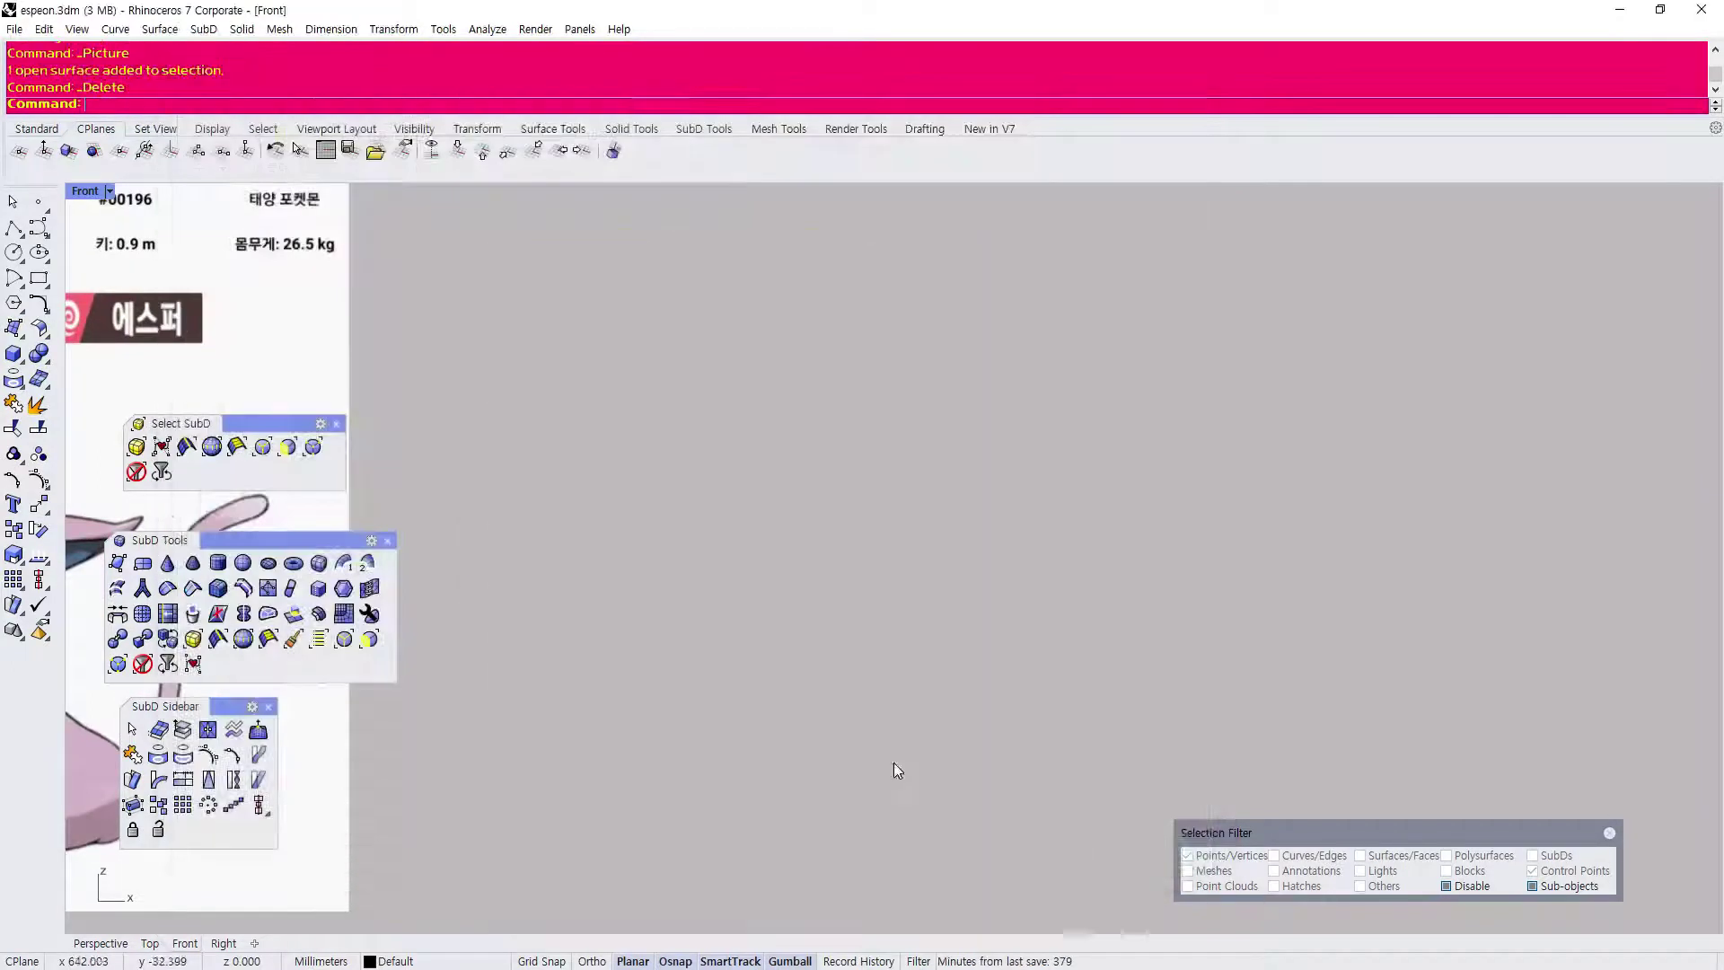
# Insert the Slakoth card, 20220509_013508.png, as a picture beside the Espeon card in the Front view.
pyautogui.click(18, 331)
pyautogui.click(167, 362)
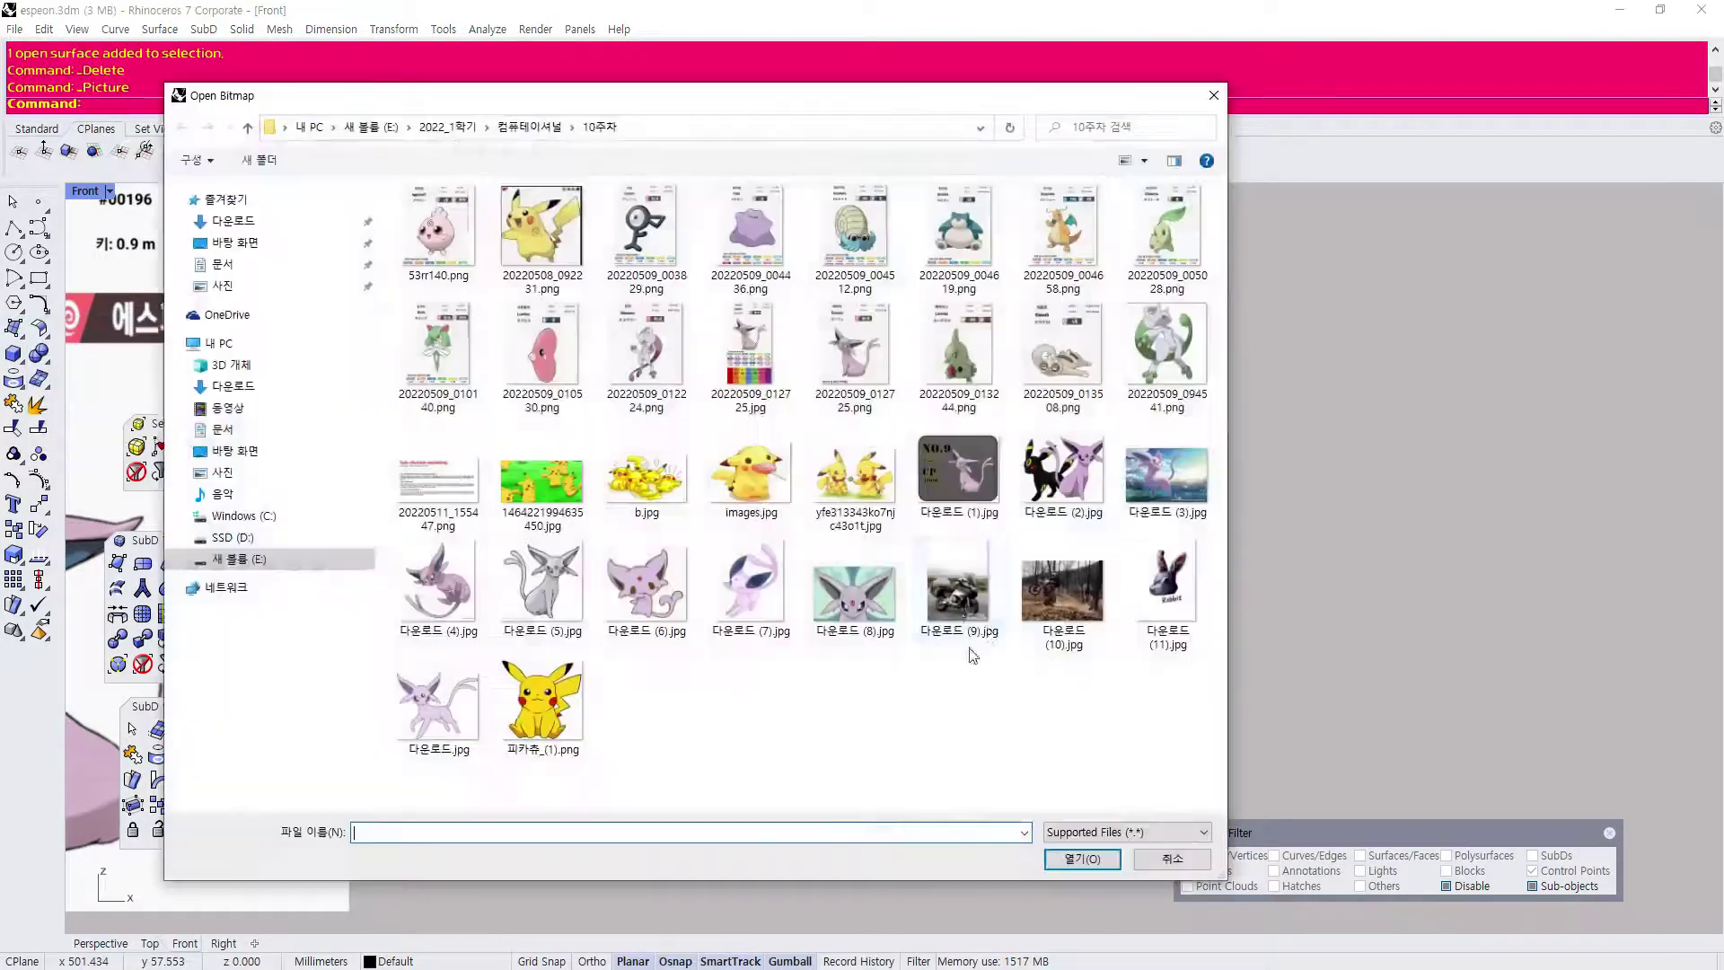
pyautogui.doubleClick(1060, 357)
pyautogui.click(477, 298)
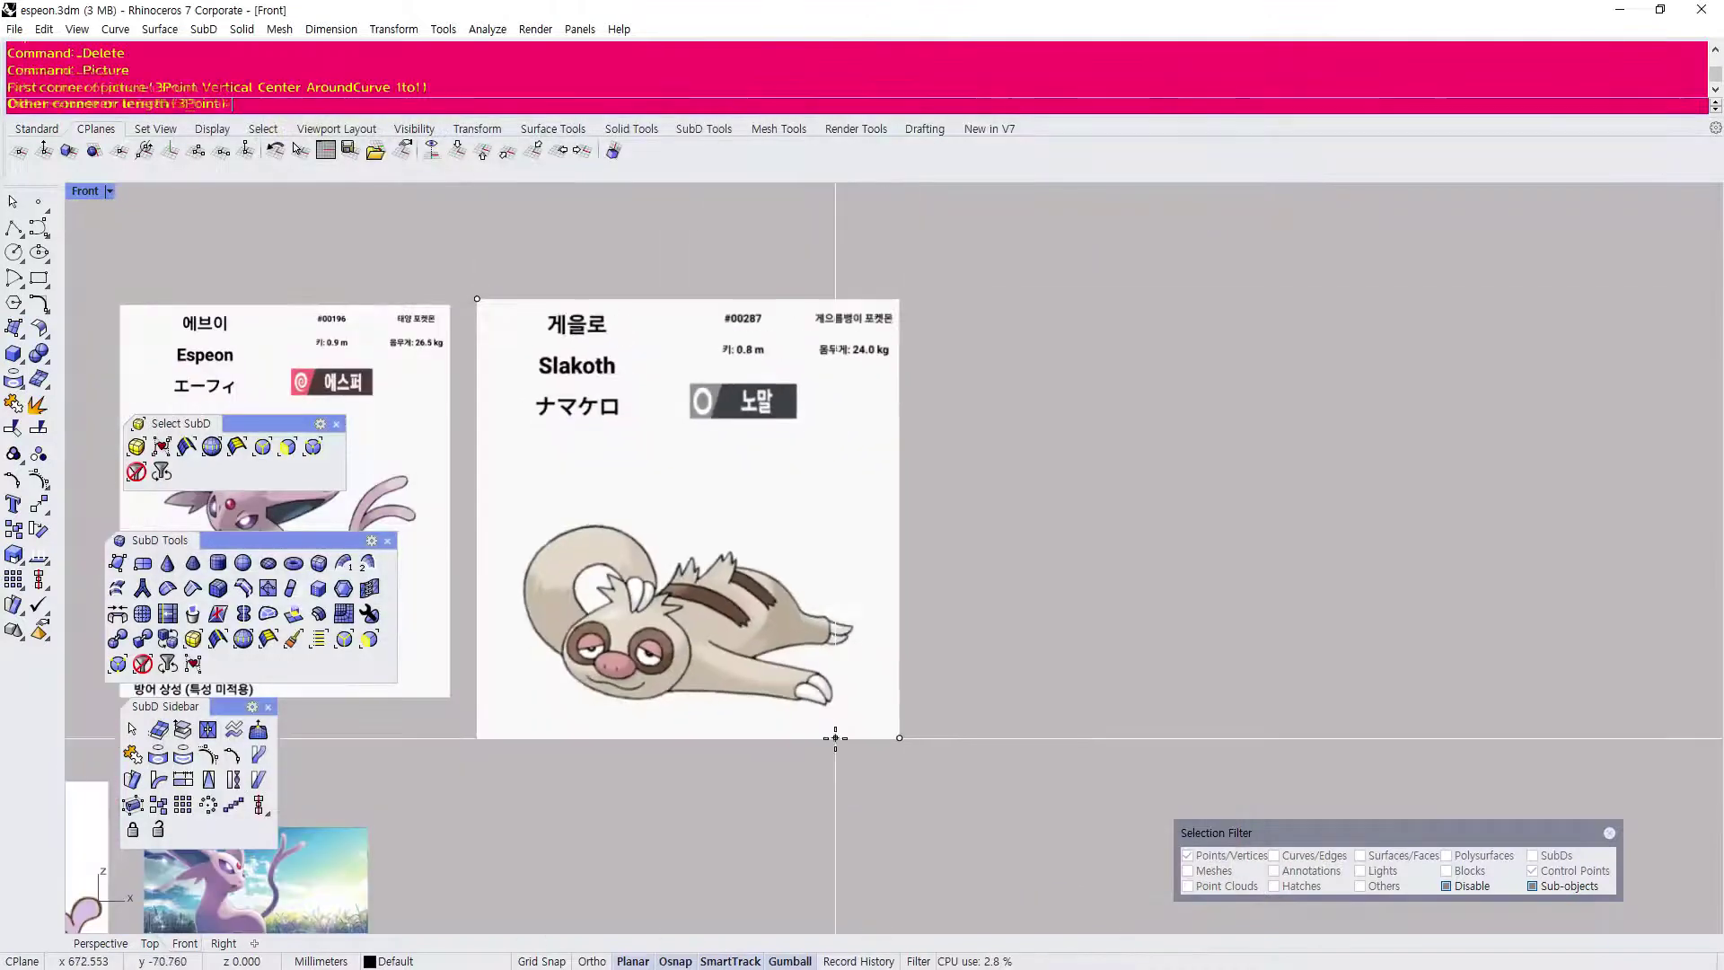
pyautogui.click(835, 738)
# Delete the Slakoth picture beside the Espeon card.
pyautogui.scroll(5, 809, 791)
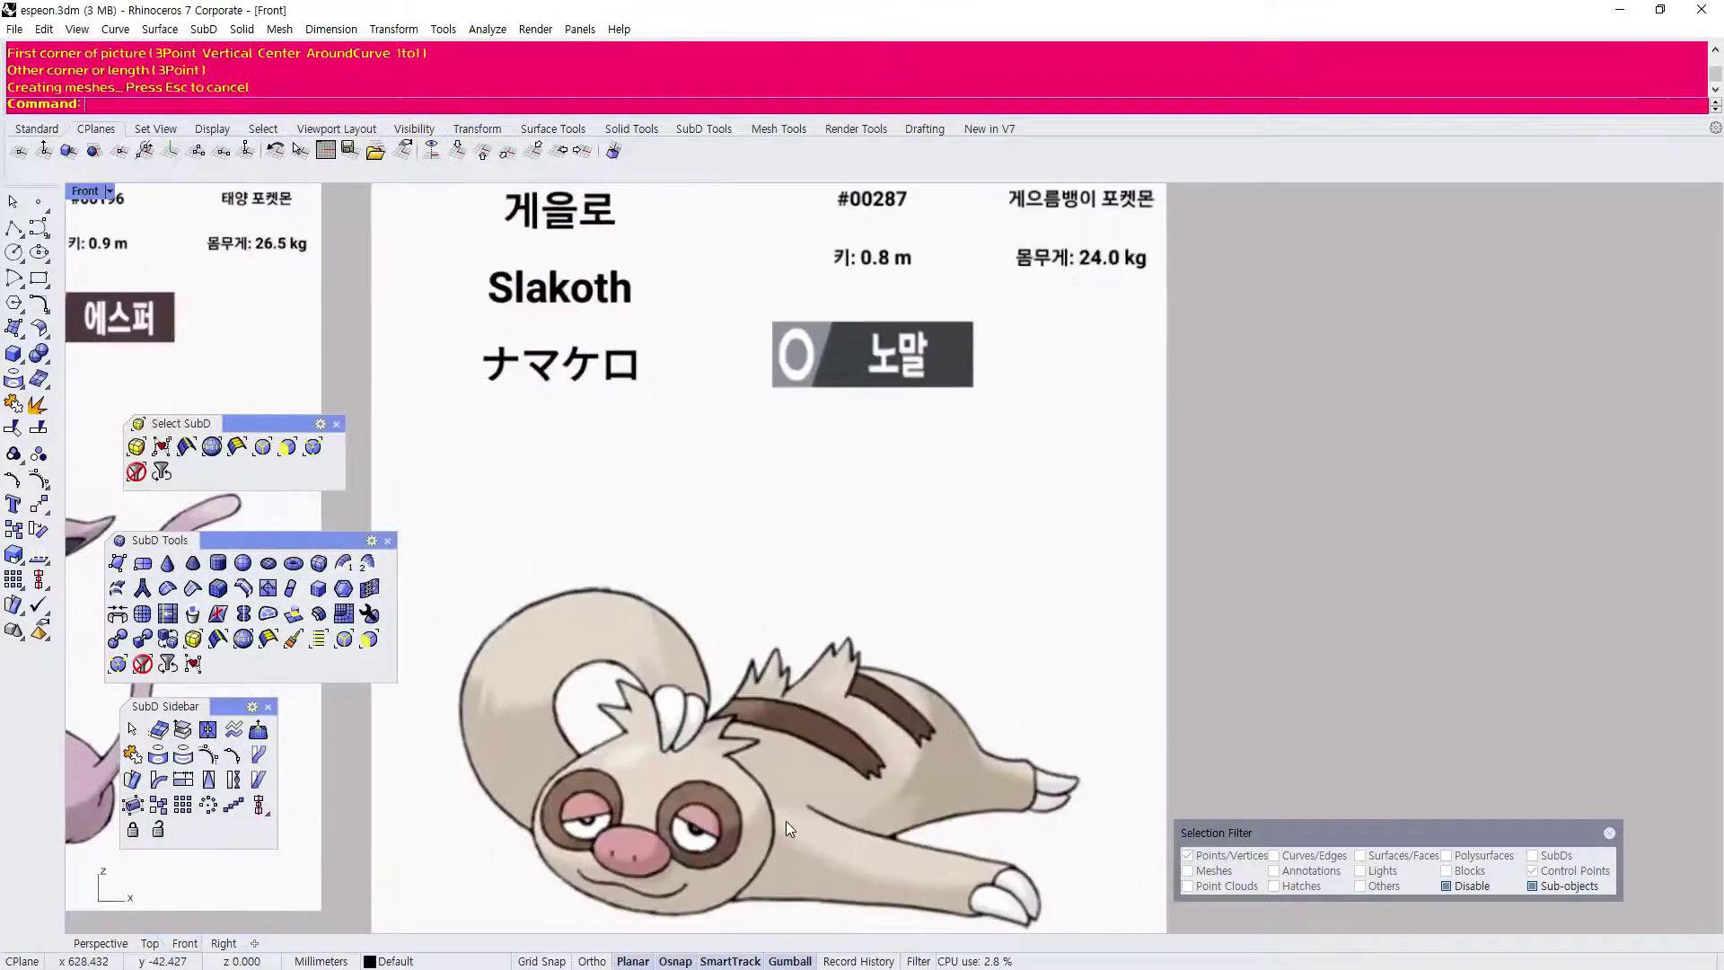
pyautogui.click(748, 779)
pyautogui.press('Delete')
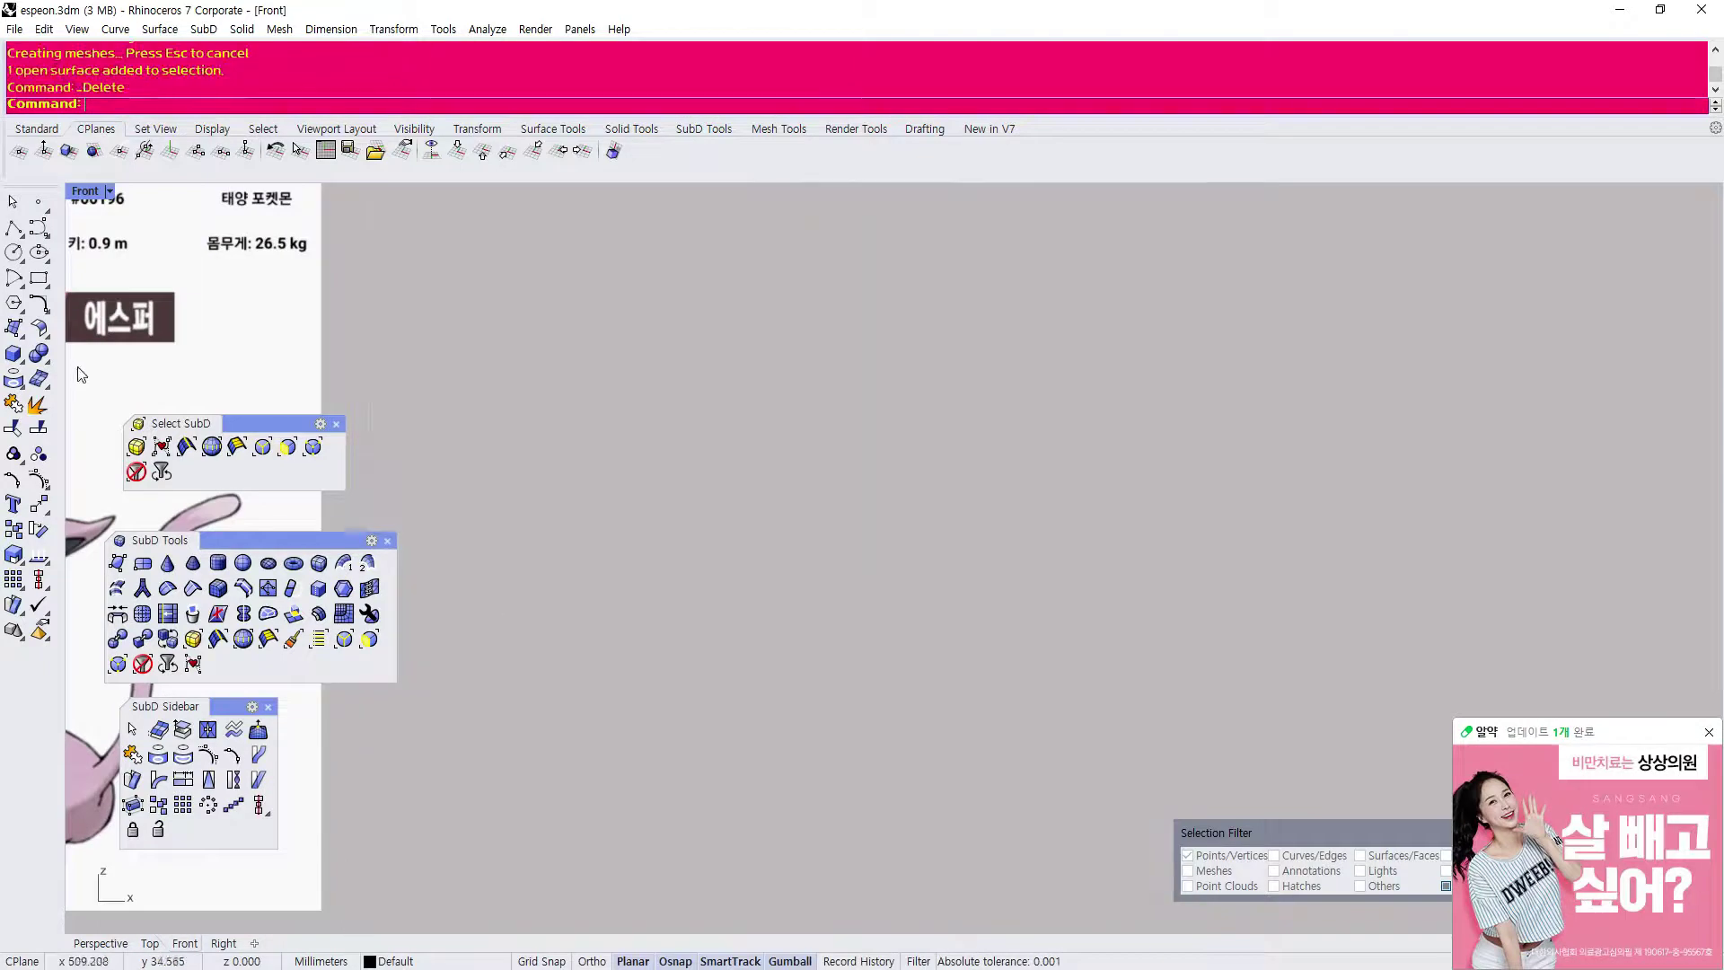
# Insert the Luvdisc card, 20220509_010530.png, as a picture beside the Espeon card in the Front view.
pyautogui.click(13, 330)
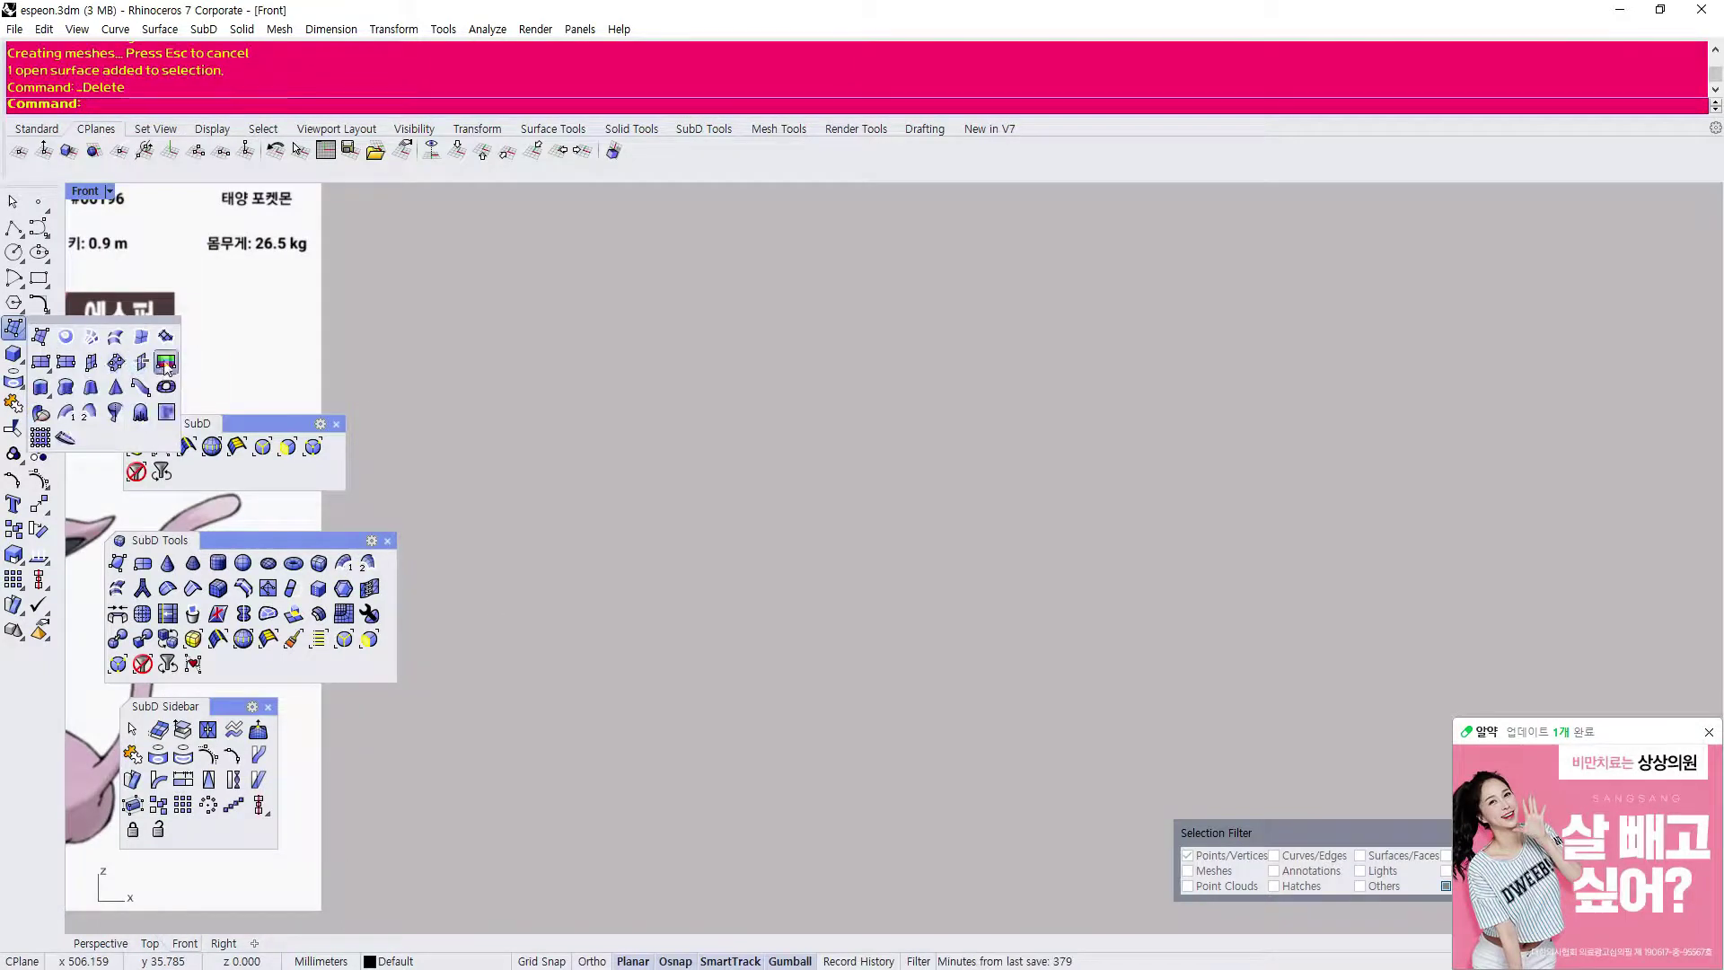
pyautogui.click(165, 362)
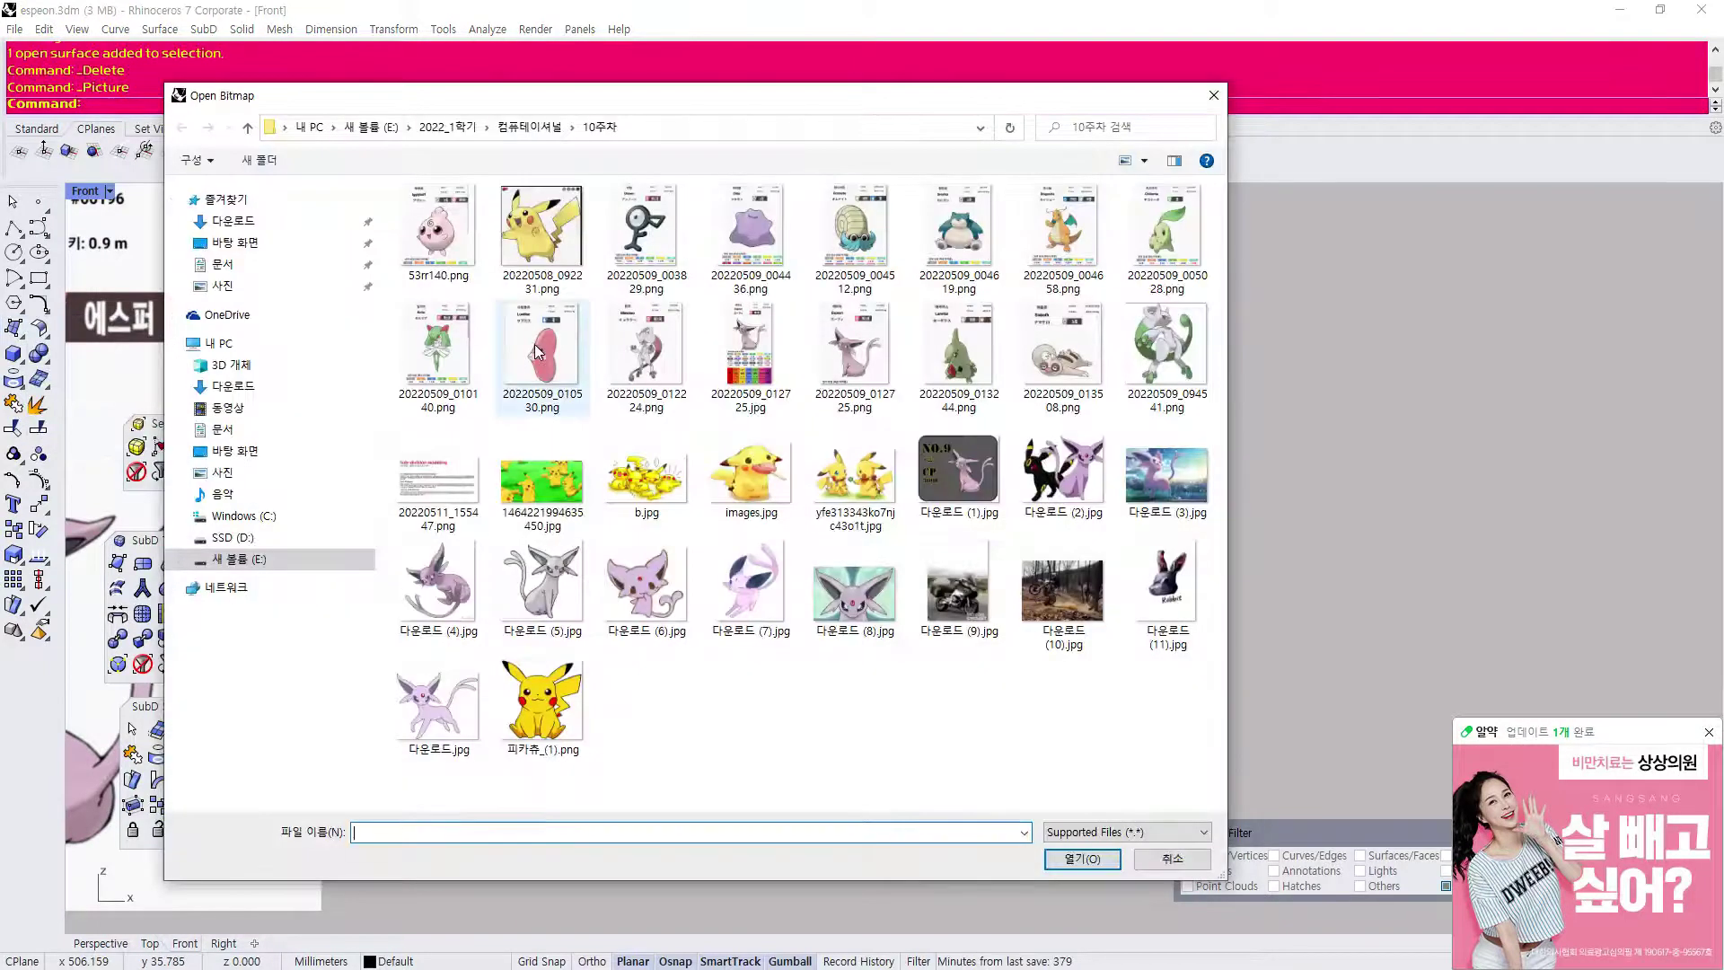
pyautogui.doubleClick(537, 350)
pyautogui.click(475, 214)
pyautogui.click(940, 866)
pyautogui.click(759, 586)
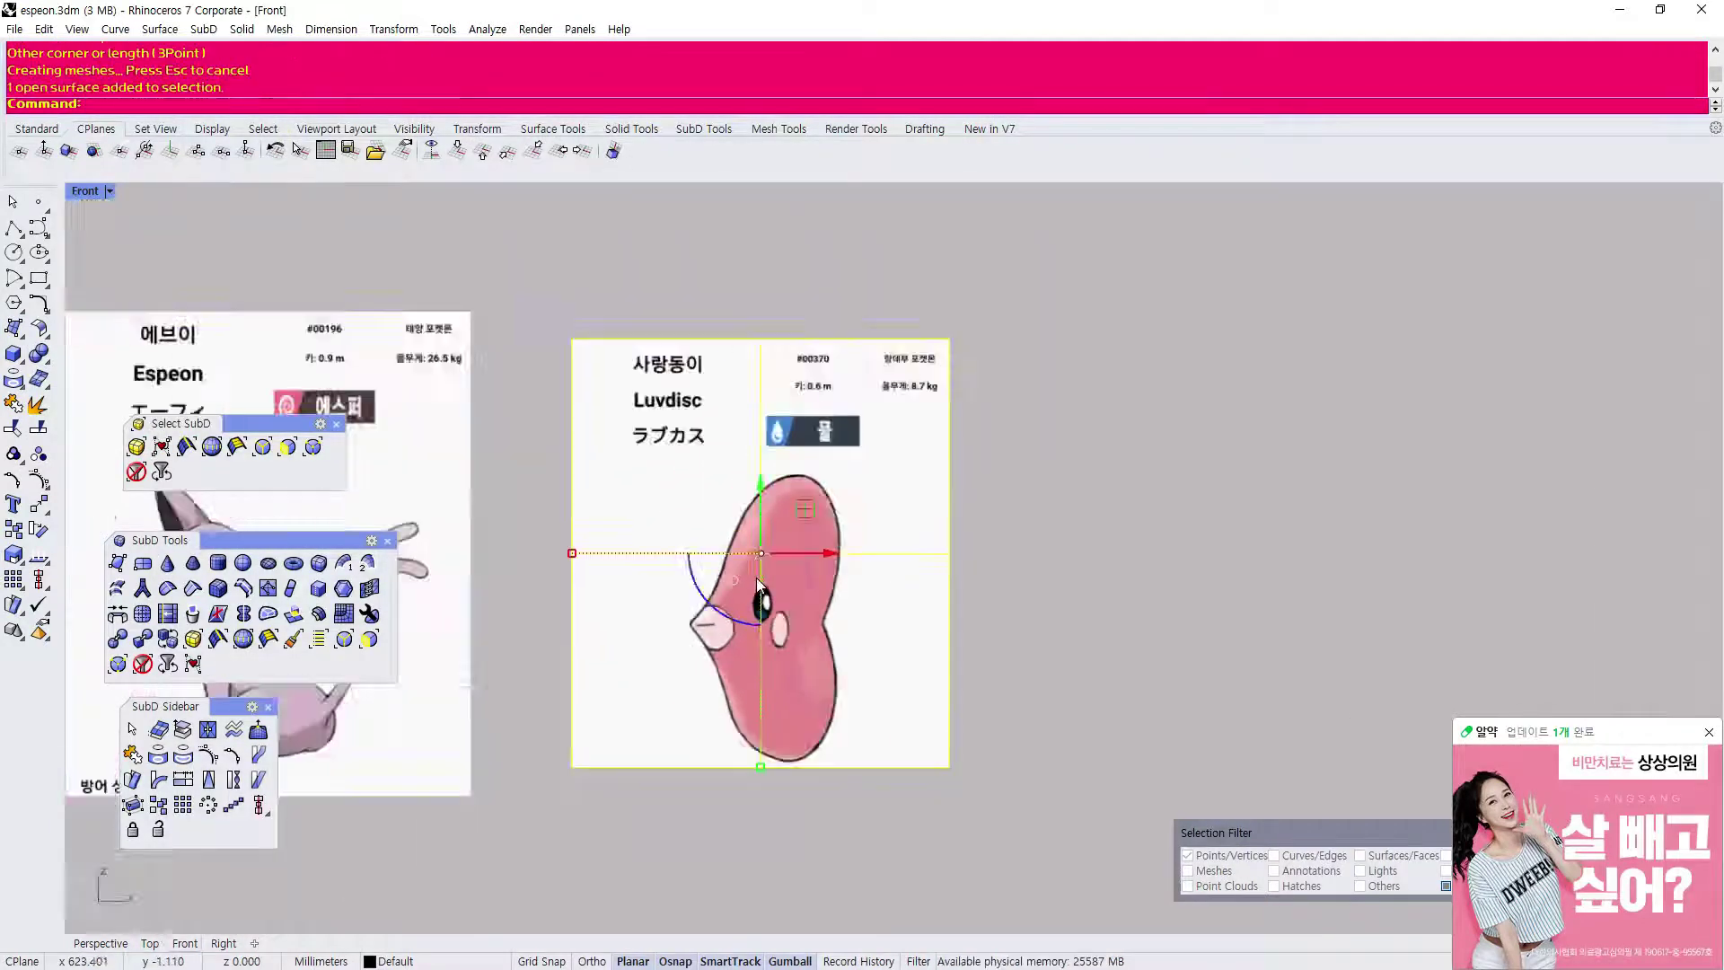
pyautogui.moveTo(769, 618)
pyautogui.mouseDown(button='right')
pyautogui.moveTo(683, 609)
pyautogui.moveTo(769, 599)
pyautogui.mouseUp(button='right')
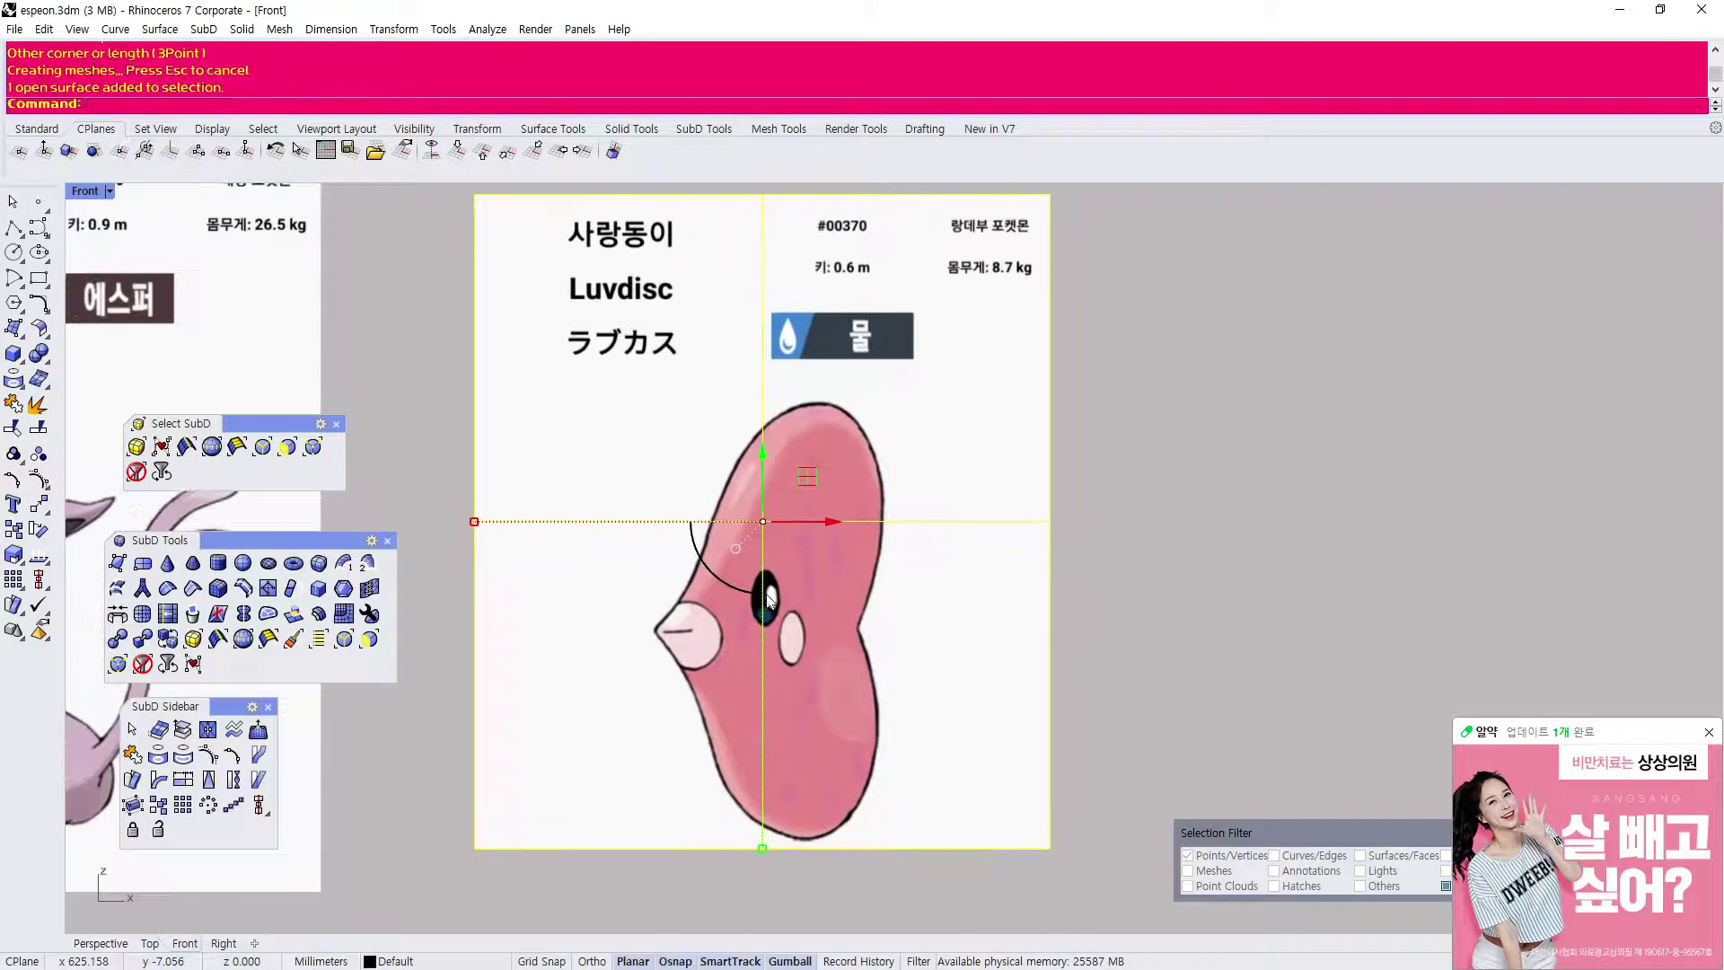
# Delete the Luvdisc picture beside the Espeon card.
pyautogui.click(1166, 568)
pyautogui.click(875, 597)
pyautogui.scroll(-2, 557, 640)
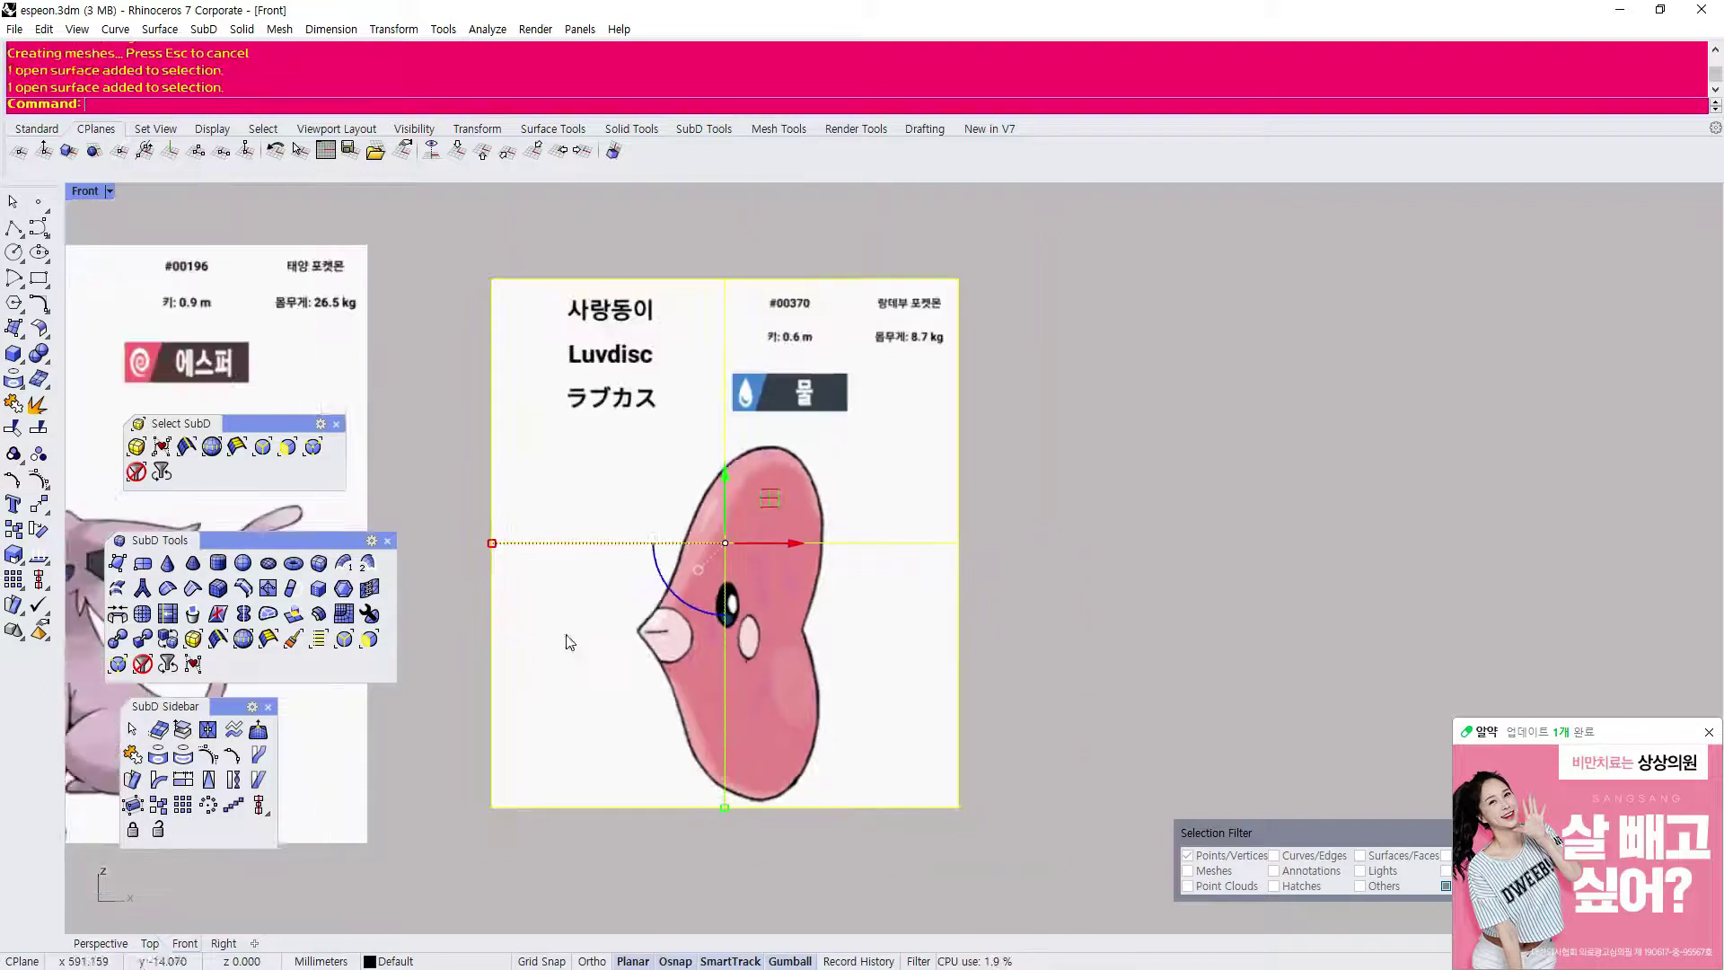
pyautogui.press('Delete')
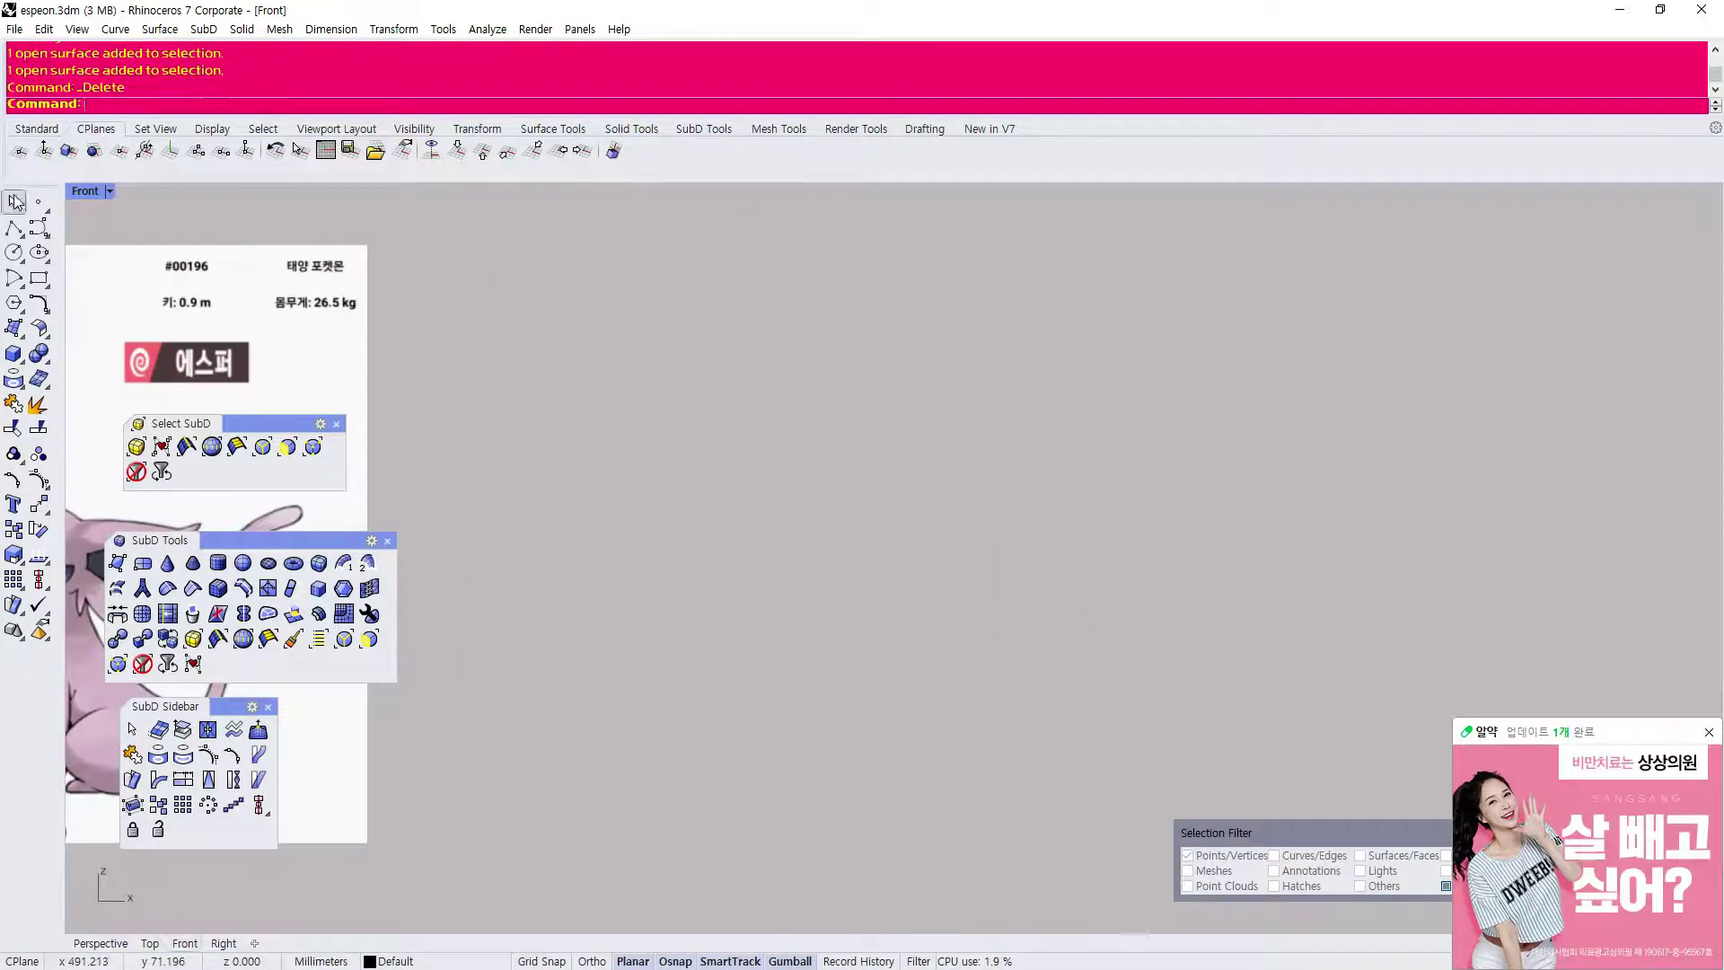
# Insert the Chikorita card, 20220509_005028.png, as a picture beside the Espeon card in the Front view.
pyautogui.click(14, 328)
pyautogui.click(165, 363)
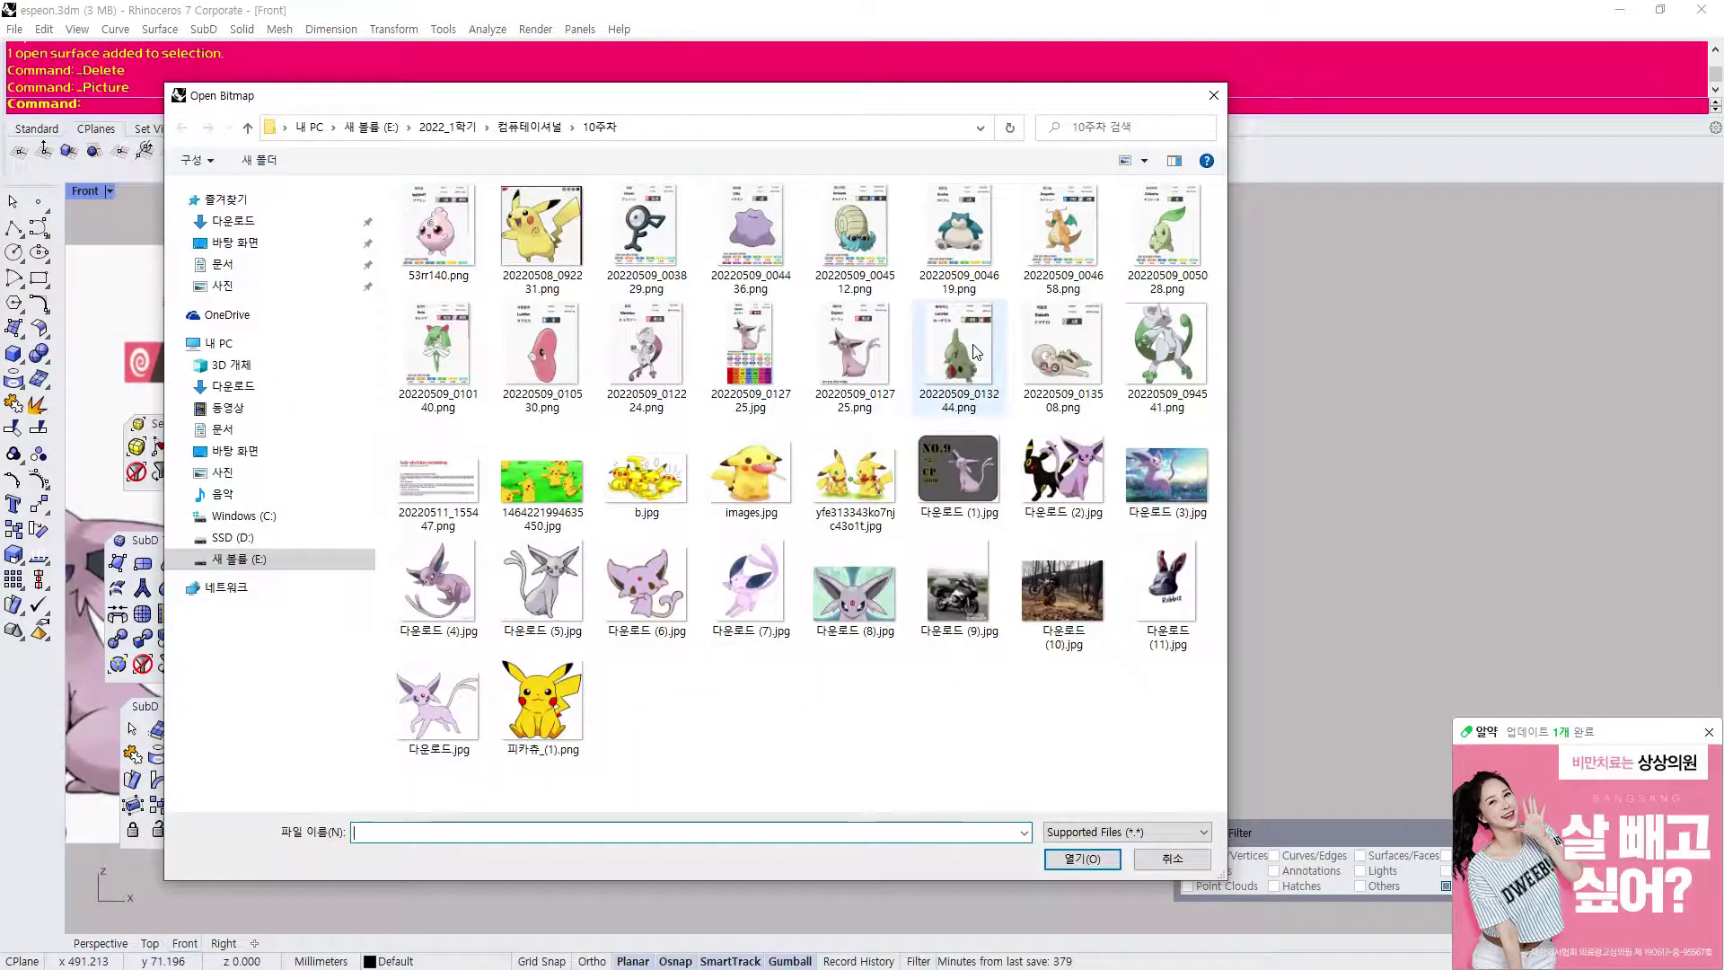
pyautogui.doubleClick(1160, 236)
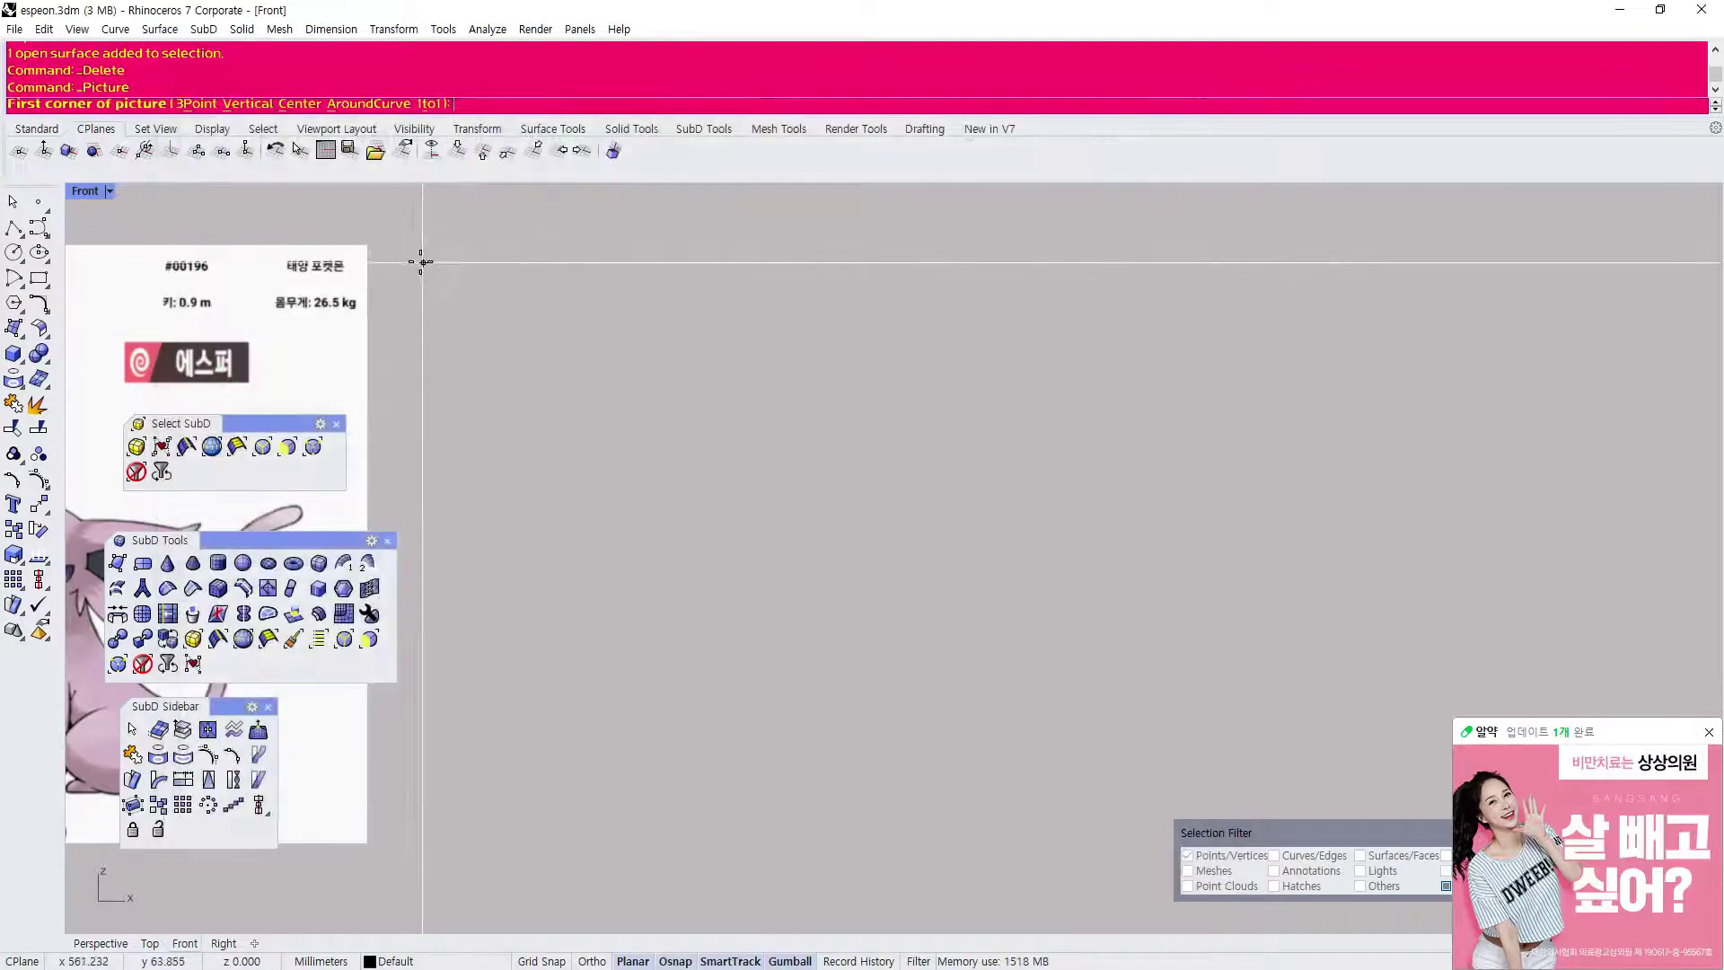
pyautogui.click(445, 286)
pyautogui.click(772, 855)
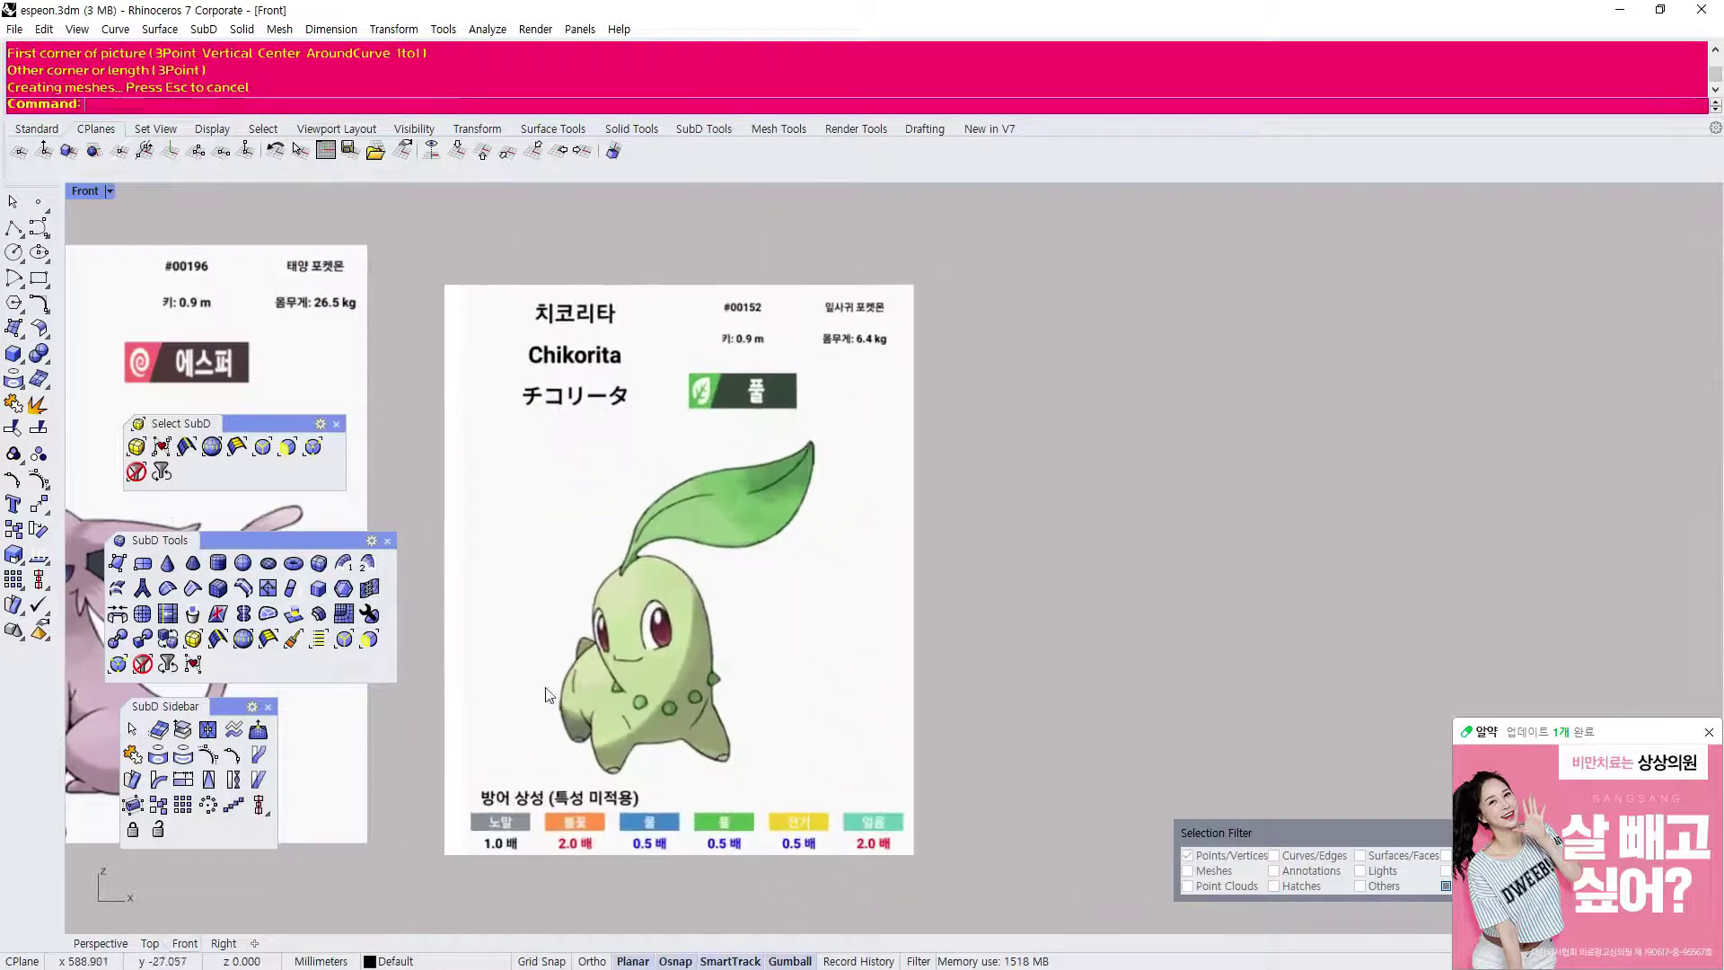
pyautogui.scroll(2, 556, 689)
pyautogui.moveTo(609, 620); pyautogui.dragTo(1069, 578, button='right')
pyautogui.scroll(-2, 1014, 612)
# Compare the Chikorita picture with the Espeon card and delete the Chikorita picture.
pyautogui.click(1031, 613)
pyautogui.scroll(2, 557, 668)
pyautogui.scroll(1, 709, 525)
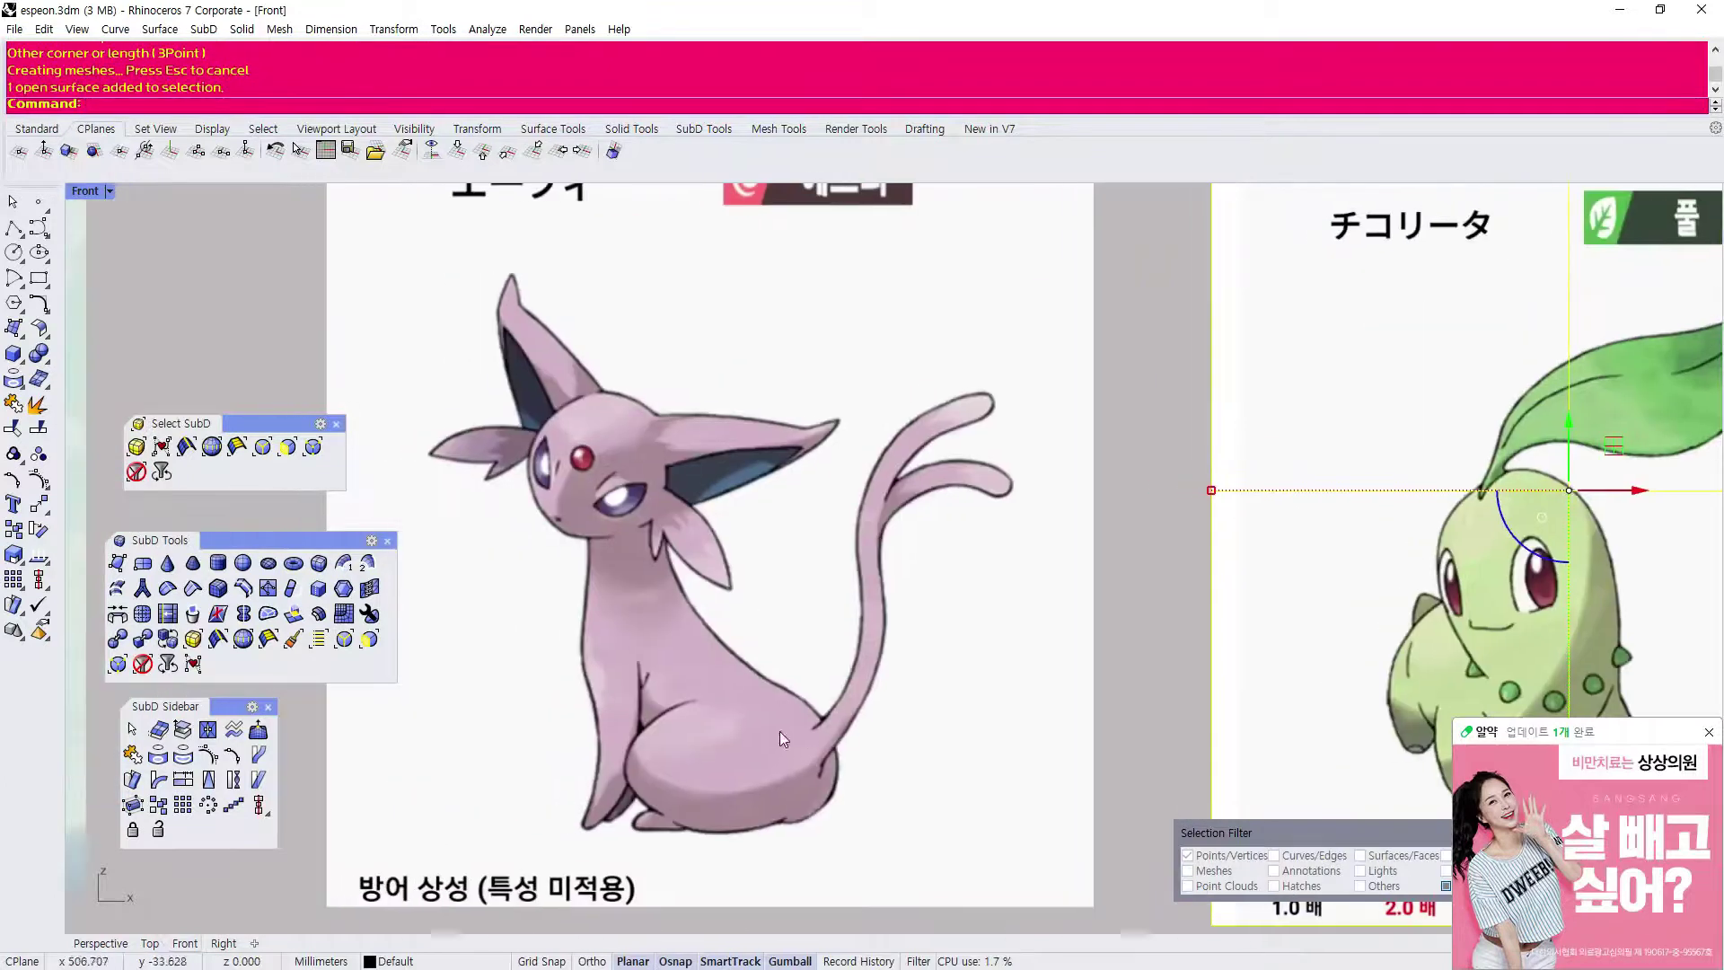
pyautogui.scroll(-3, 804, 530)
pyautogui.press('Delete')
# Examine the large Espeon face picture in the Front view as the modelling reference.
pyautogui.scroll(-4, 930, 515)
pyautogui.moveTo(606, 543); pyautogui.dragTo(991, 536, button='right')
pyautogui.scroll(6, 881, 547)
pyautogui.scroll(-6, 772, 592)
pyautogui.scroll(4, 478, 508)
pyautogui.moveTo(556, 551); pyautogui.dragTo(585, 551, button='right')
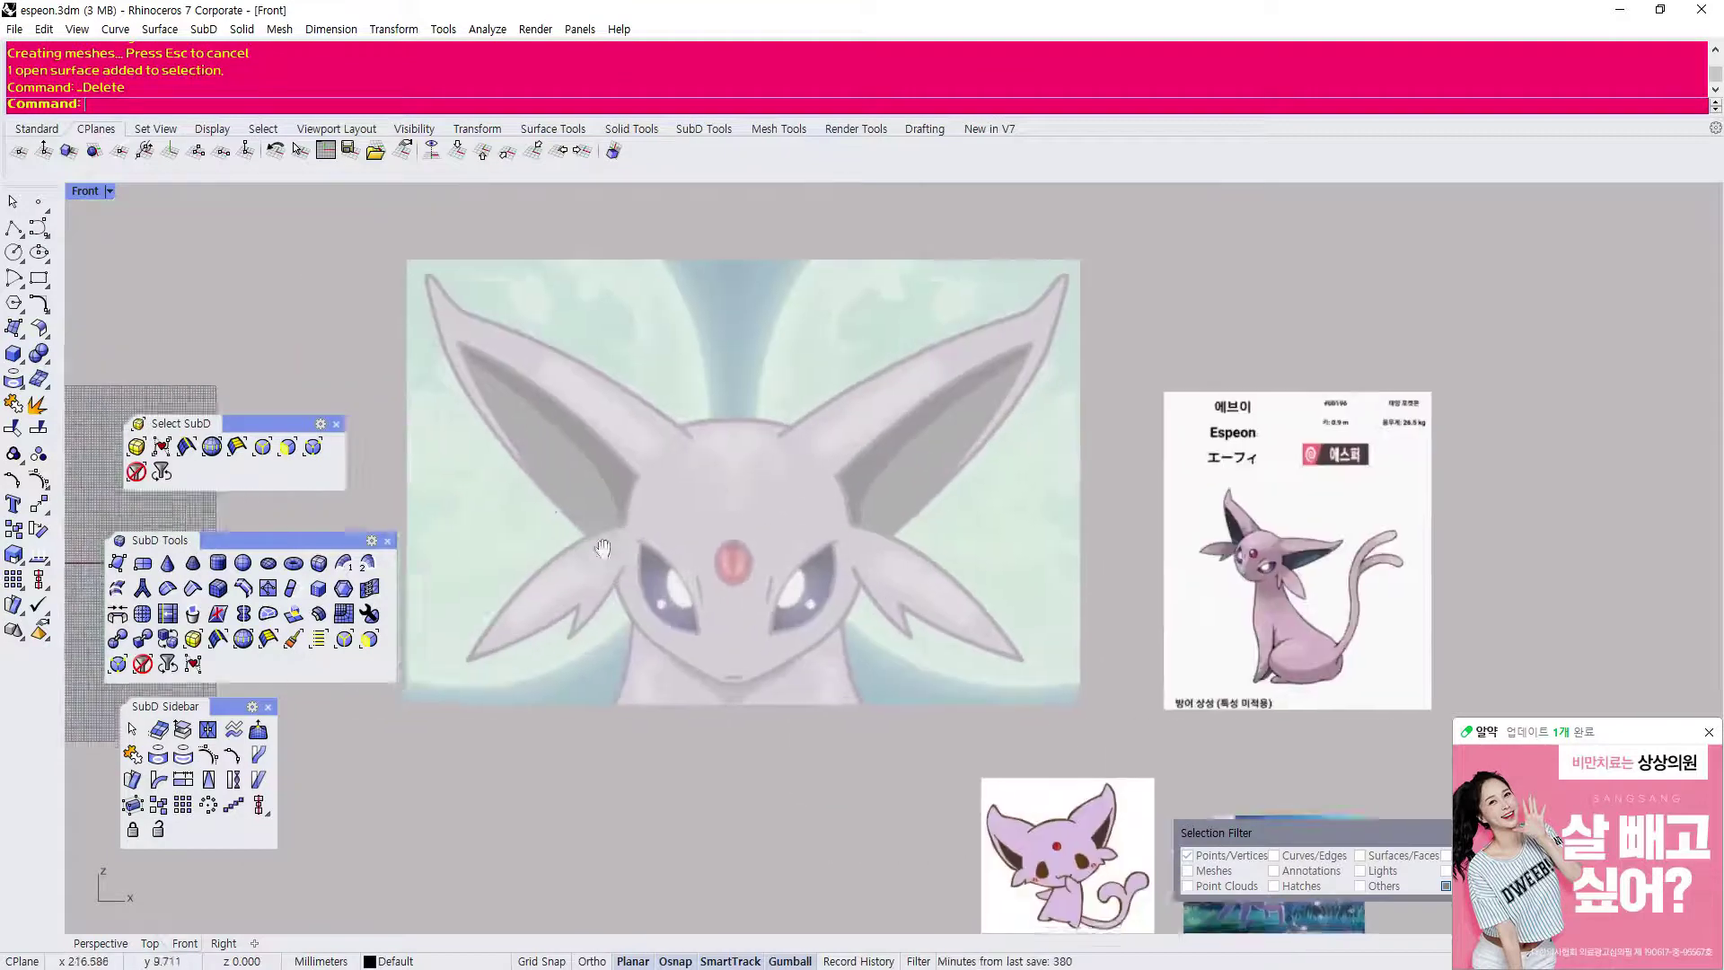
pyautogui.scroll(2, 628, 512)
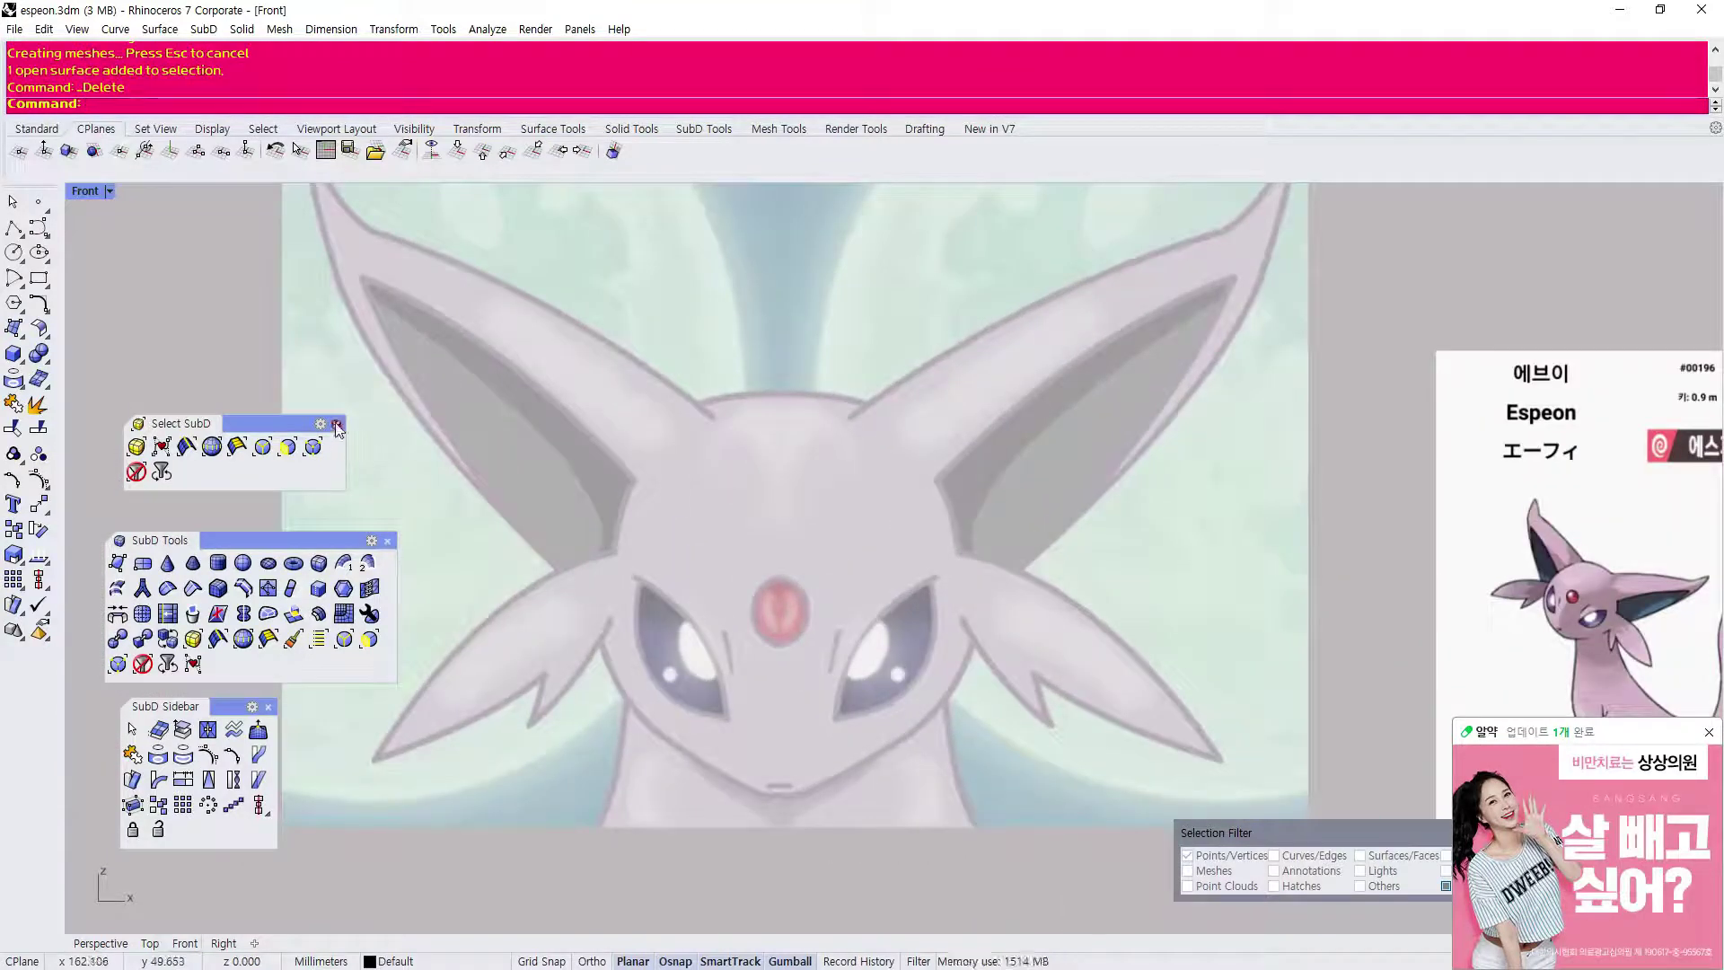
# Review the toolbar settings in Rhino Options for the Select SubD, SubD Sidebar and SubD Tools toolbars.
pyautogui.click(441, 33)
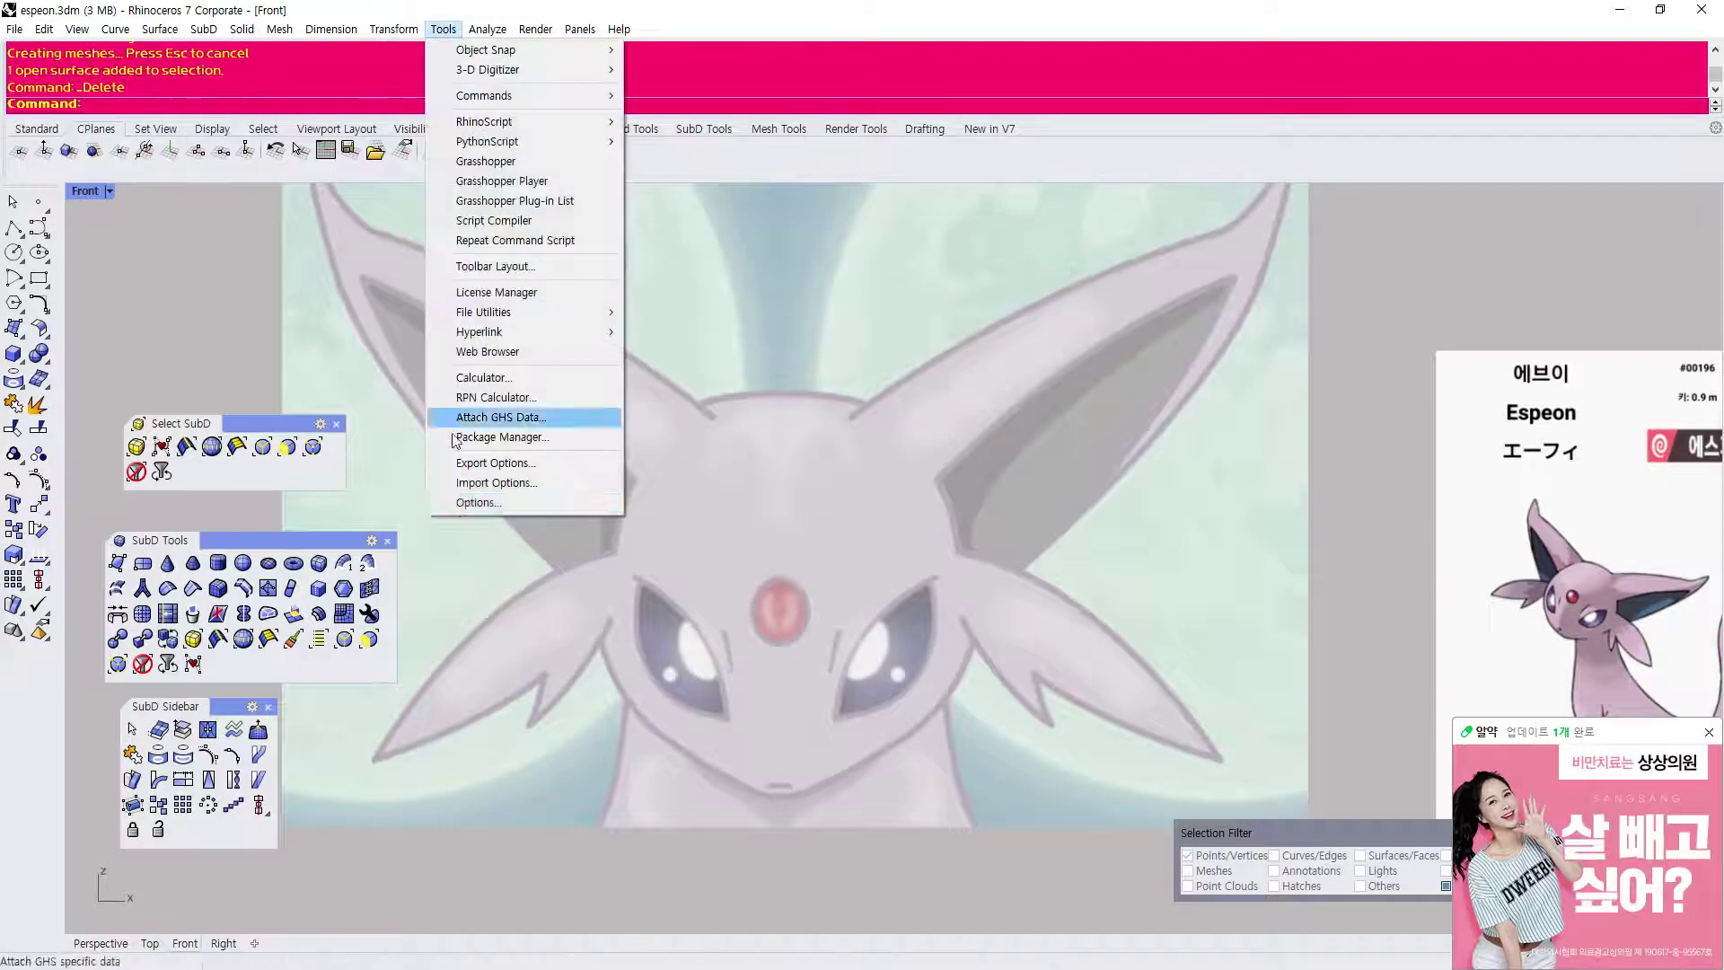
pyautogui.click(459, 506)
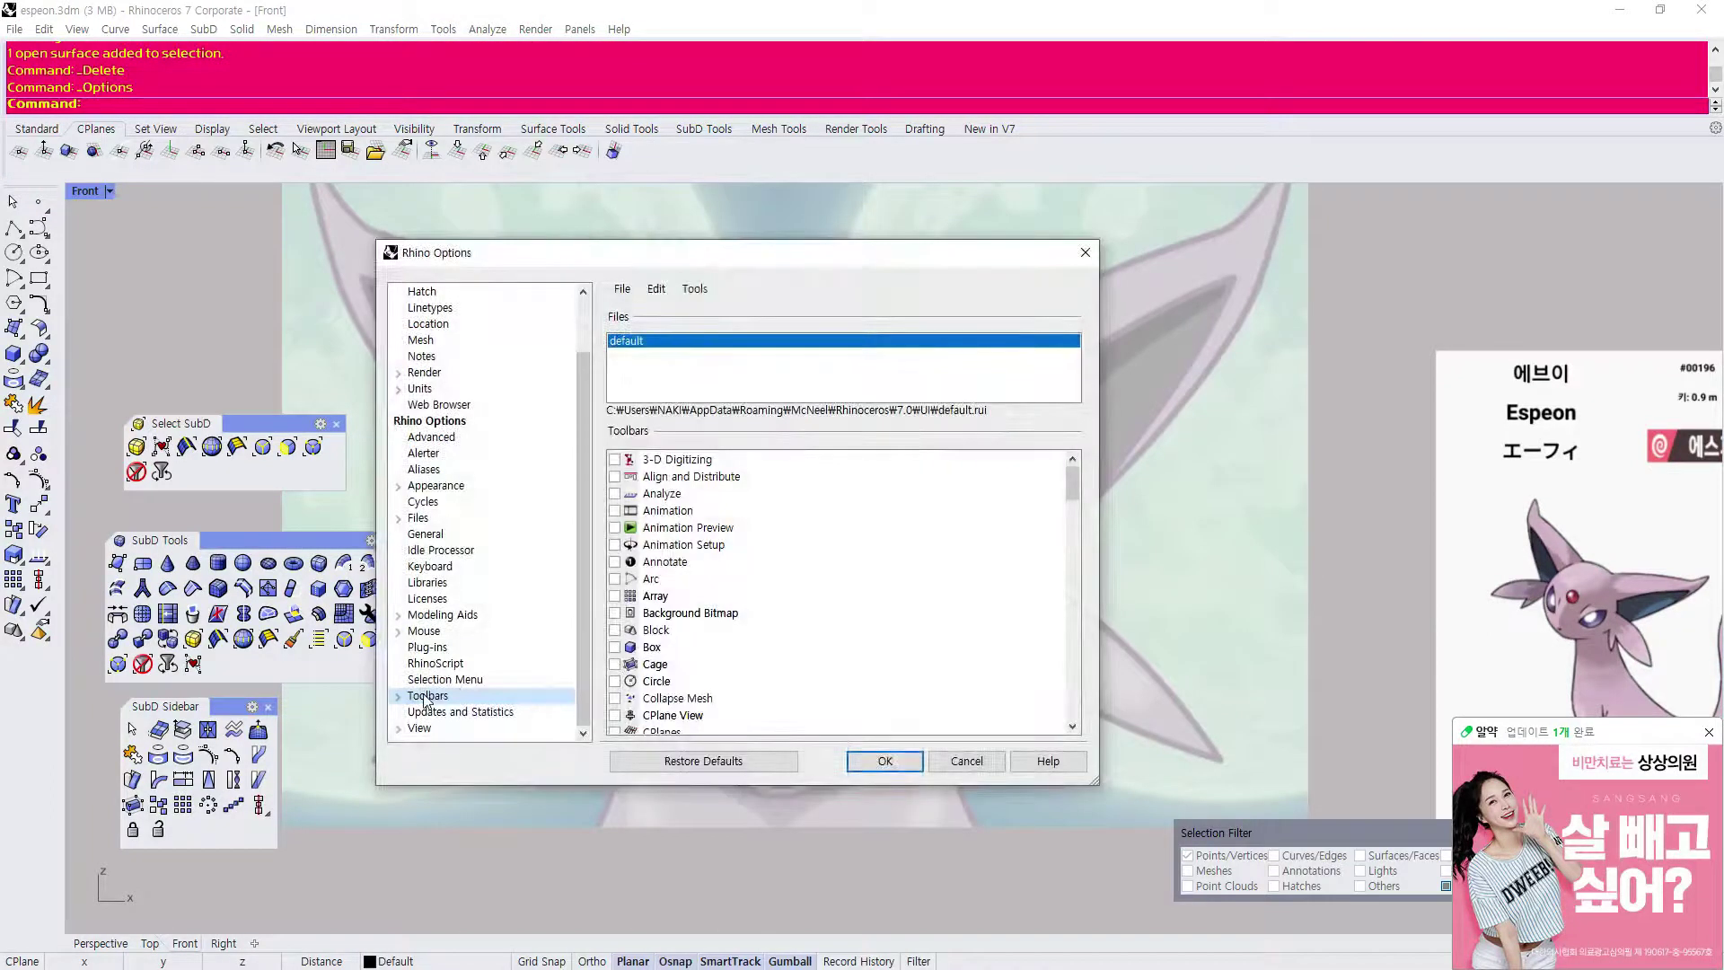
pyautogui.moveTo(1075, 490); pyautogui.dragTo(1101, 666)
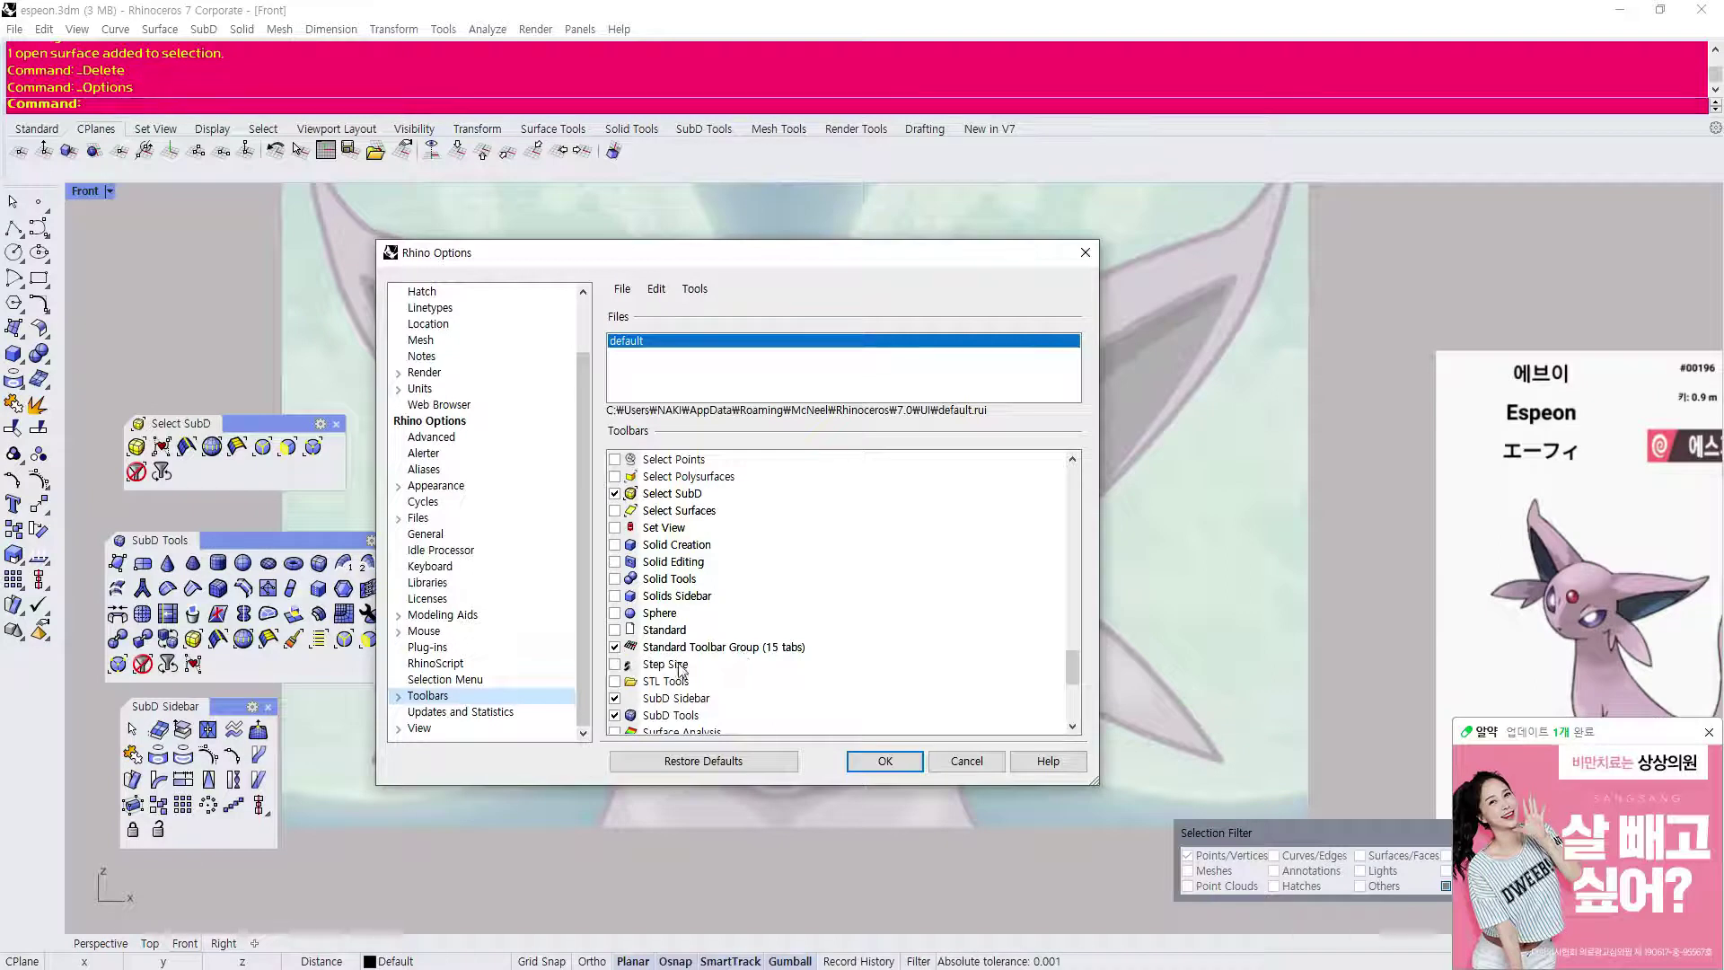
pyautogui.scroll(-1, 675, 690)
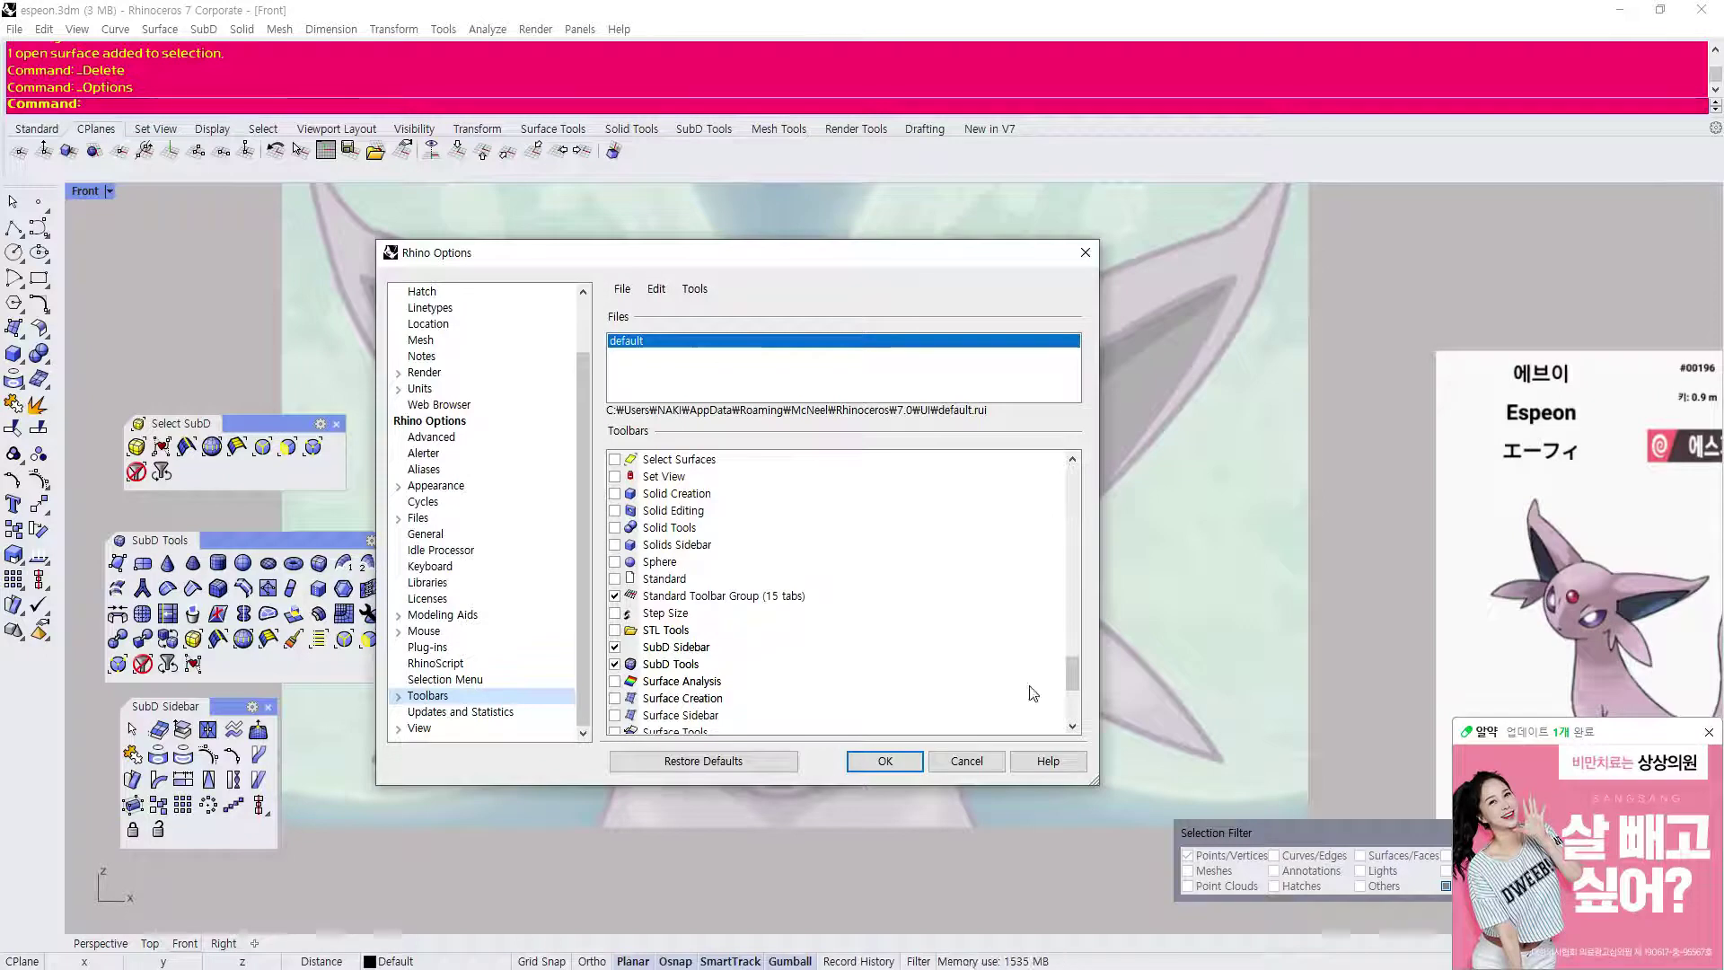
pyautogui.moveTo(1074, 686); pyautogui.dragTo(1080, 683)
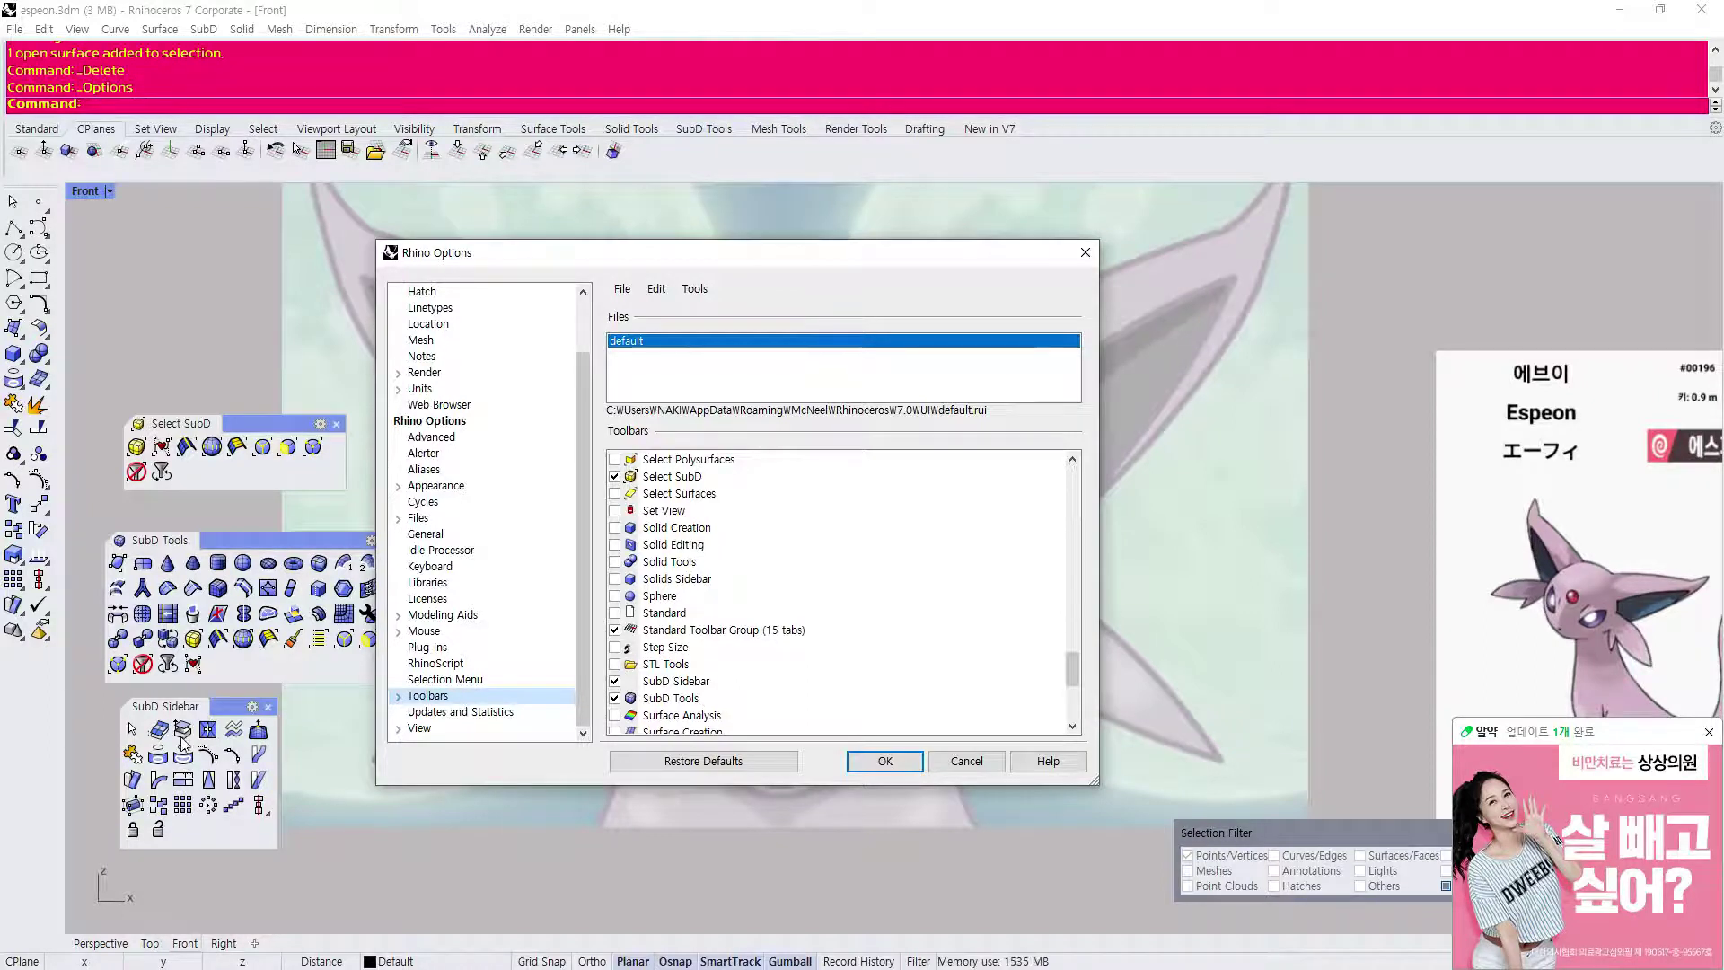
pyautogui.click(882, 762)
# Dismiss the pop-up advertisement covering the Selection Filter panel.
pyautogui.scroll(-5, 525, 598)
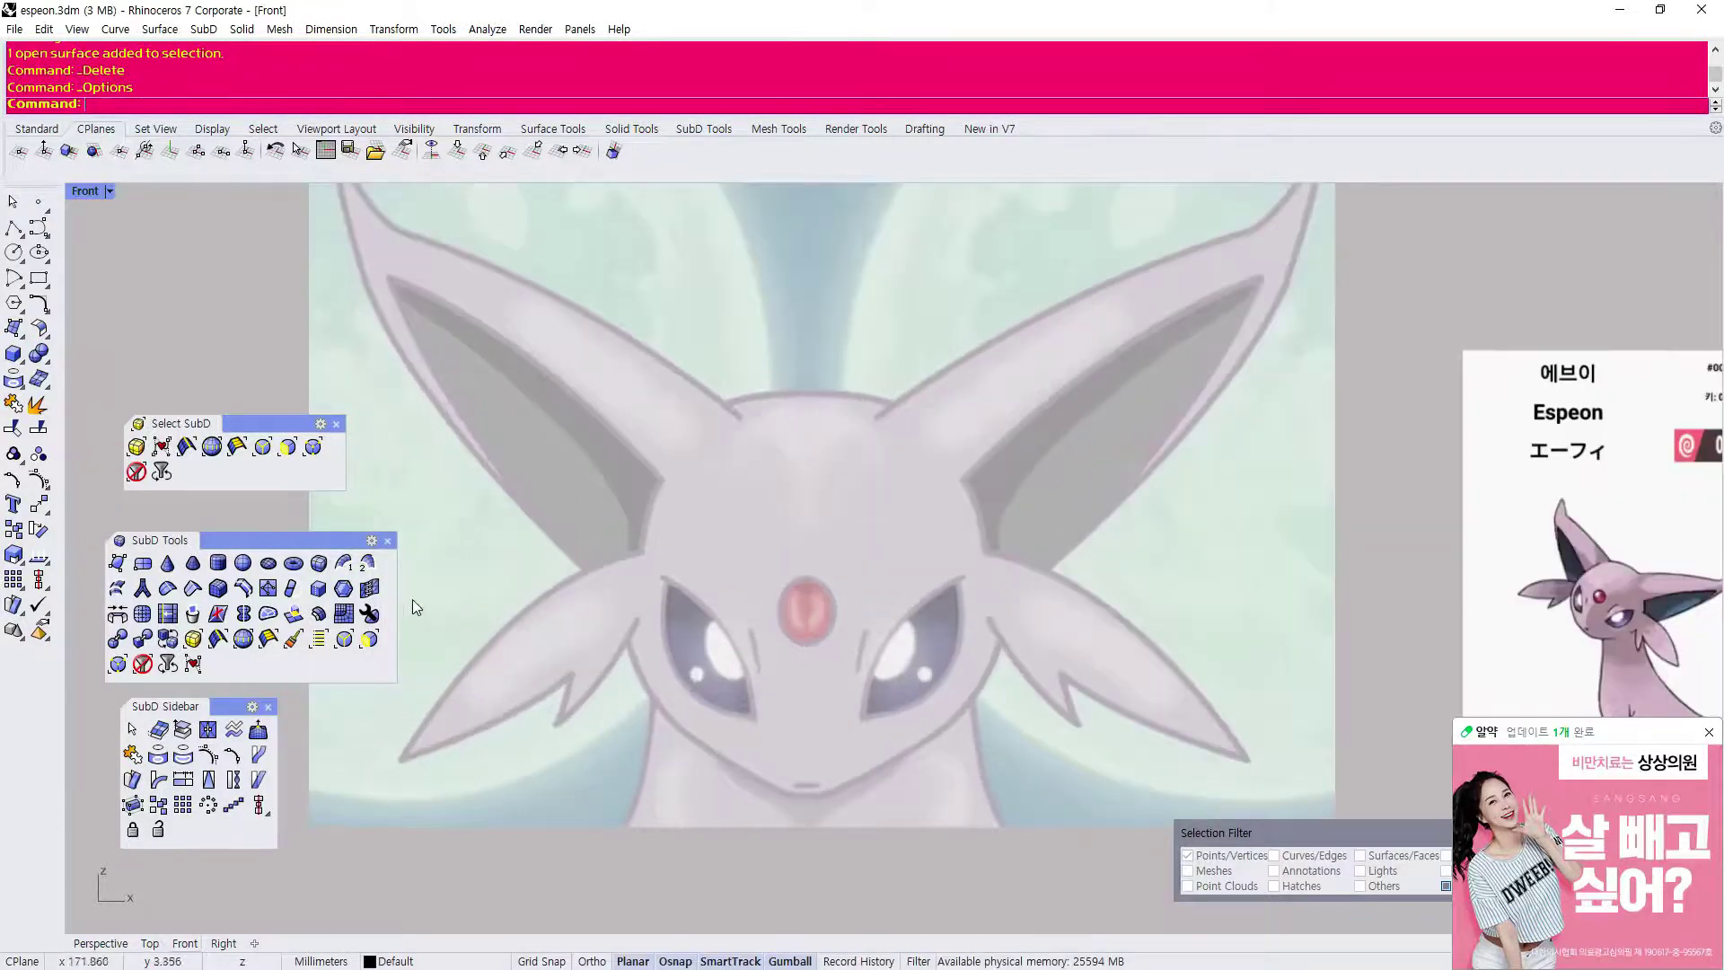
pyautogui.scroll(2, 426, 548)
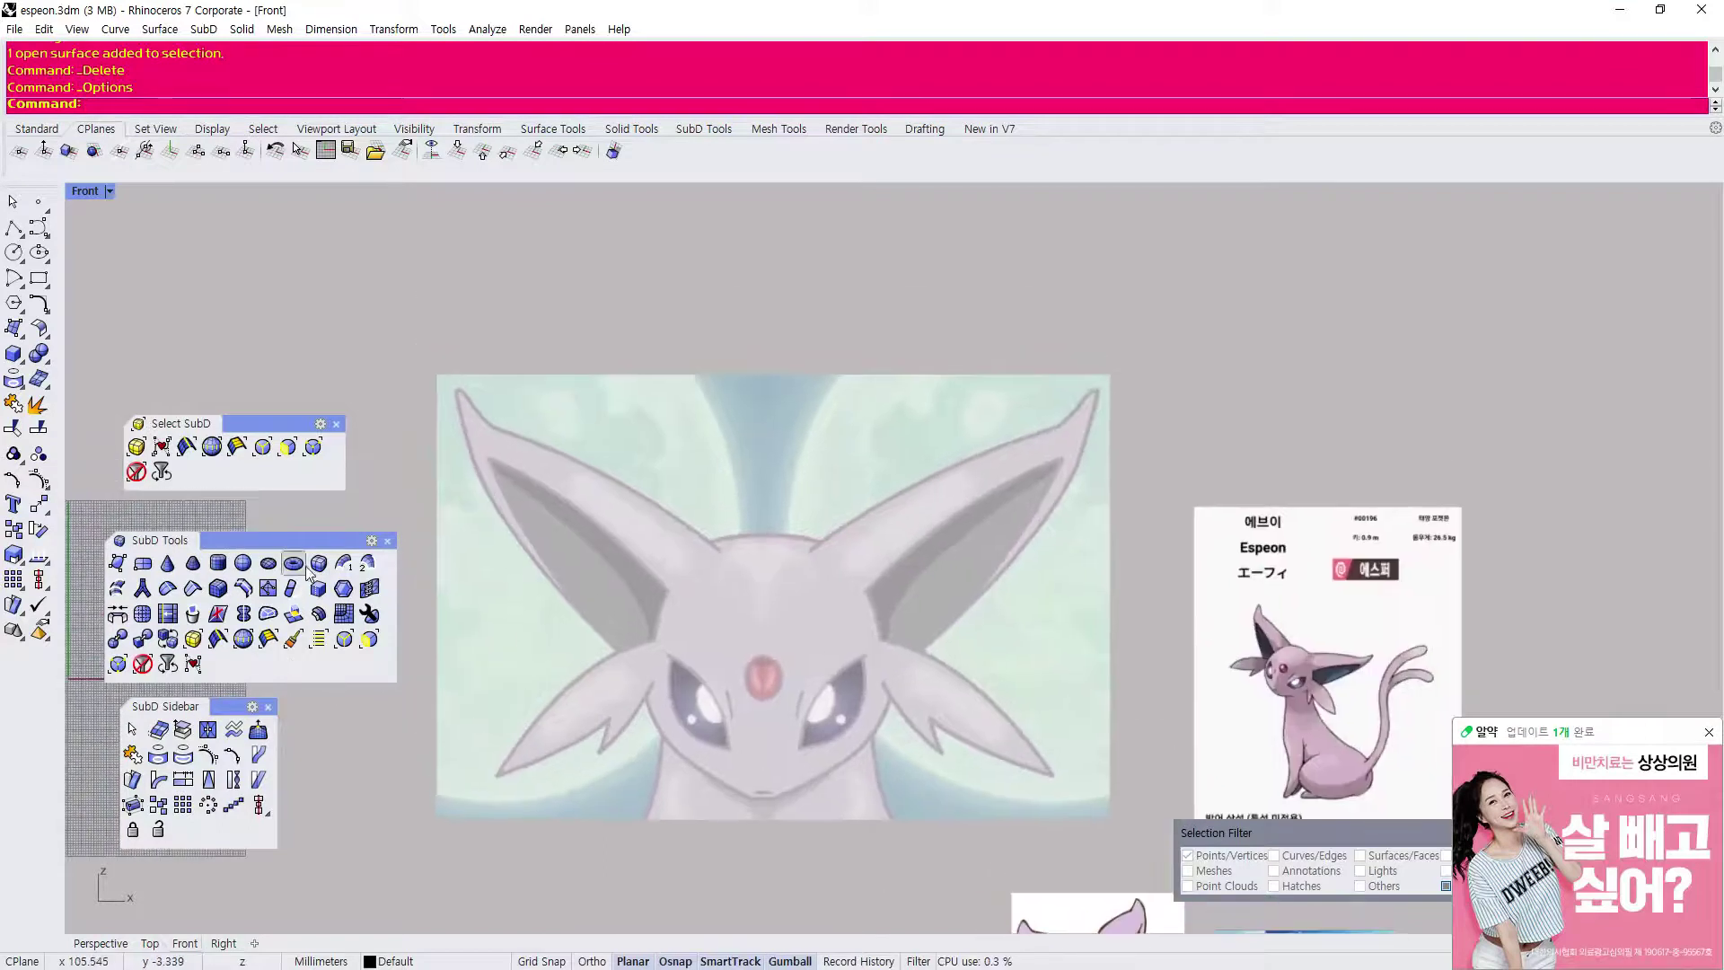
pyautogui.moveTo(859, 714); pyautogui.dragTo(811, 621, button='right')
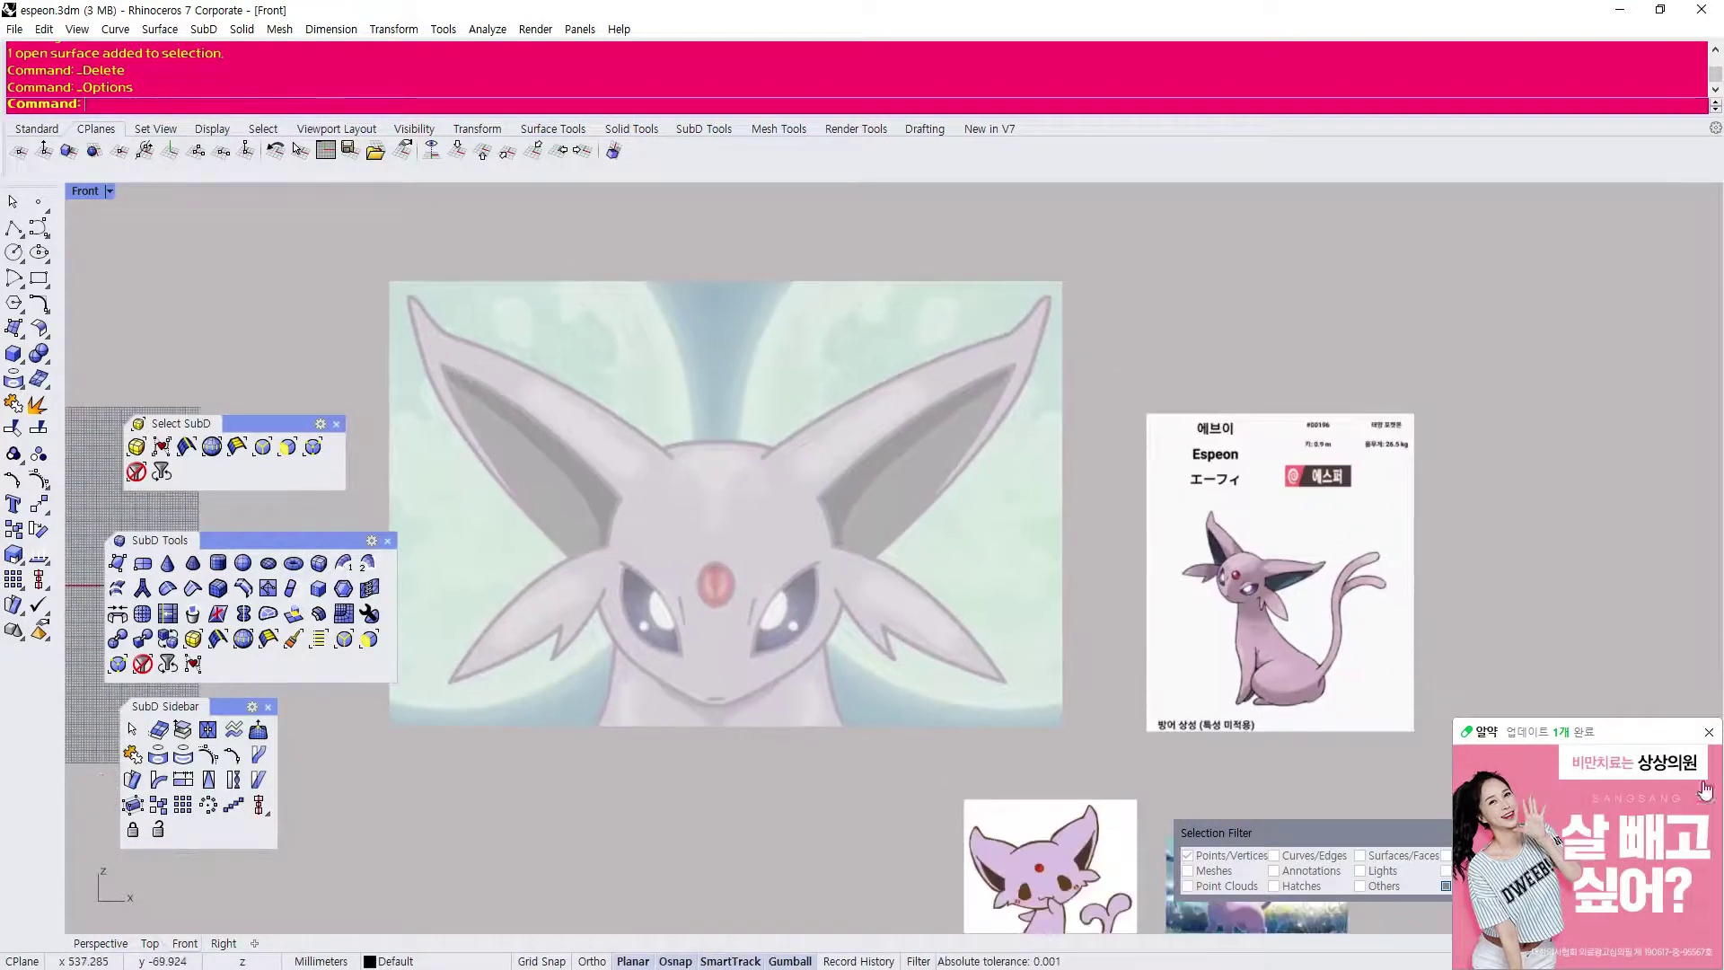
pyautogui.click(1707, 732)
# Examine the Espeon face picture together with the smaller Espeon reference pictures around it.
pyautogui.scroll(-2, 665, 638)
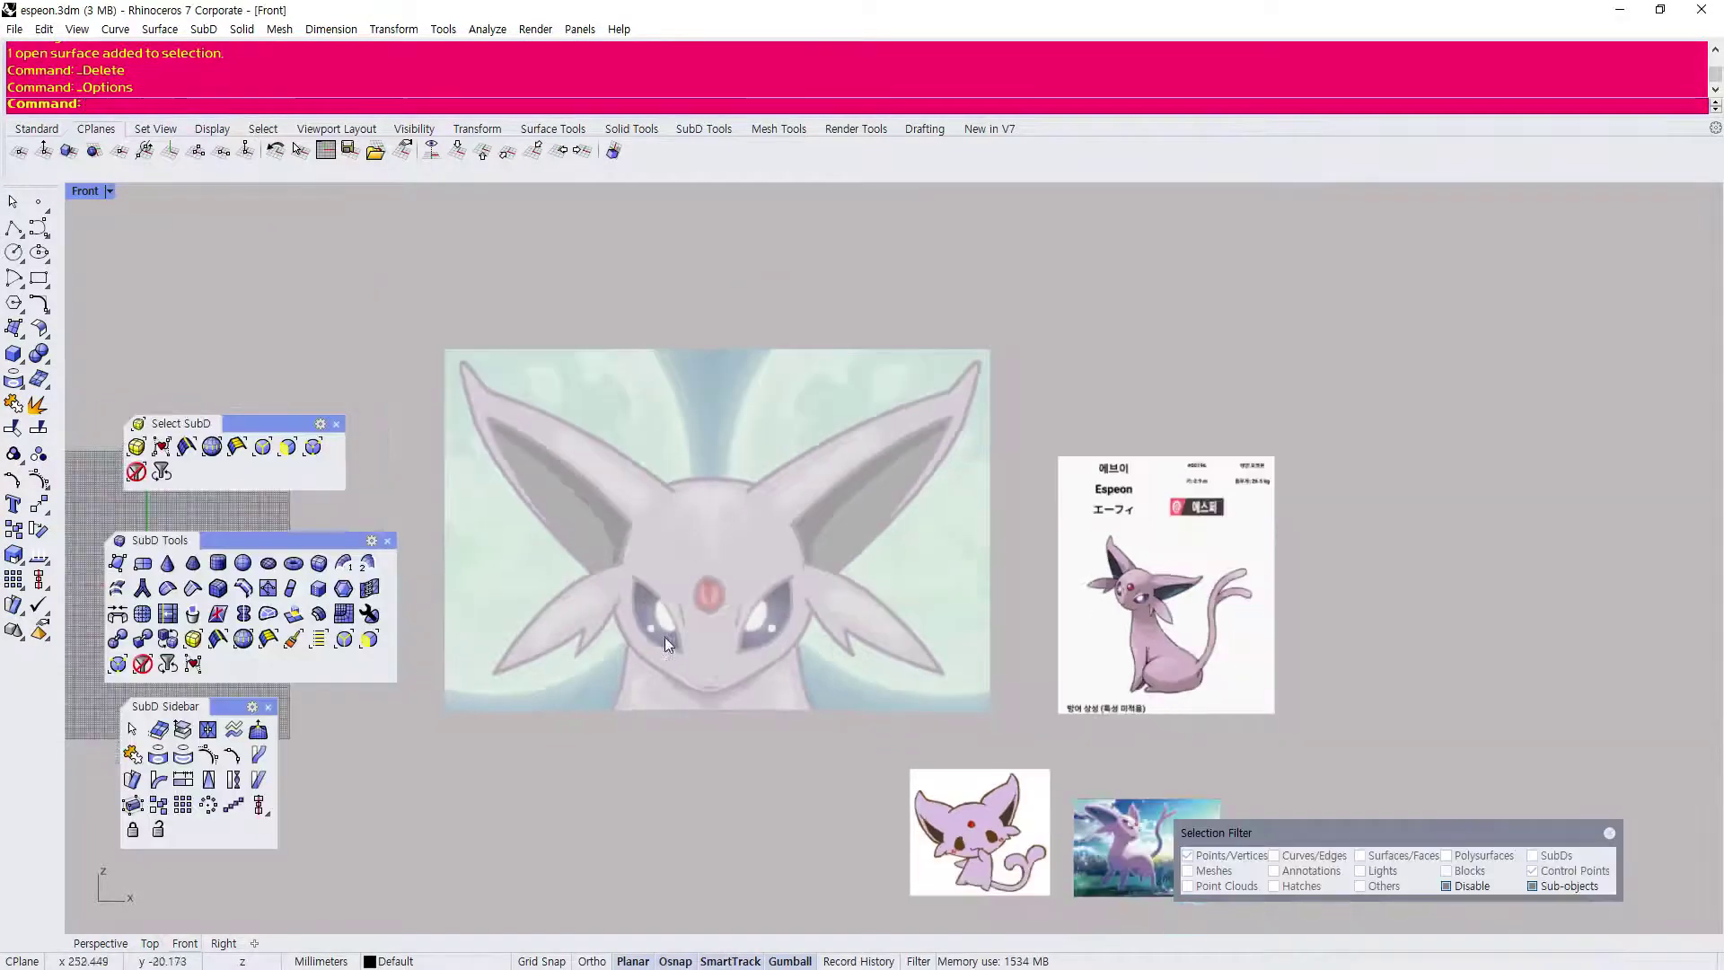
pyautogui.scroll(2, 536, 514)
pyautogui.moveTo(549, 637); pyautogui.dragTo(563, 656, button='right')
pyautogui.scroll(-1, 598, 697)
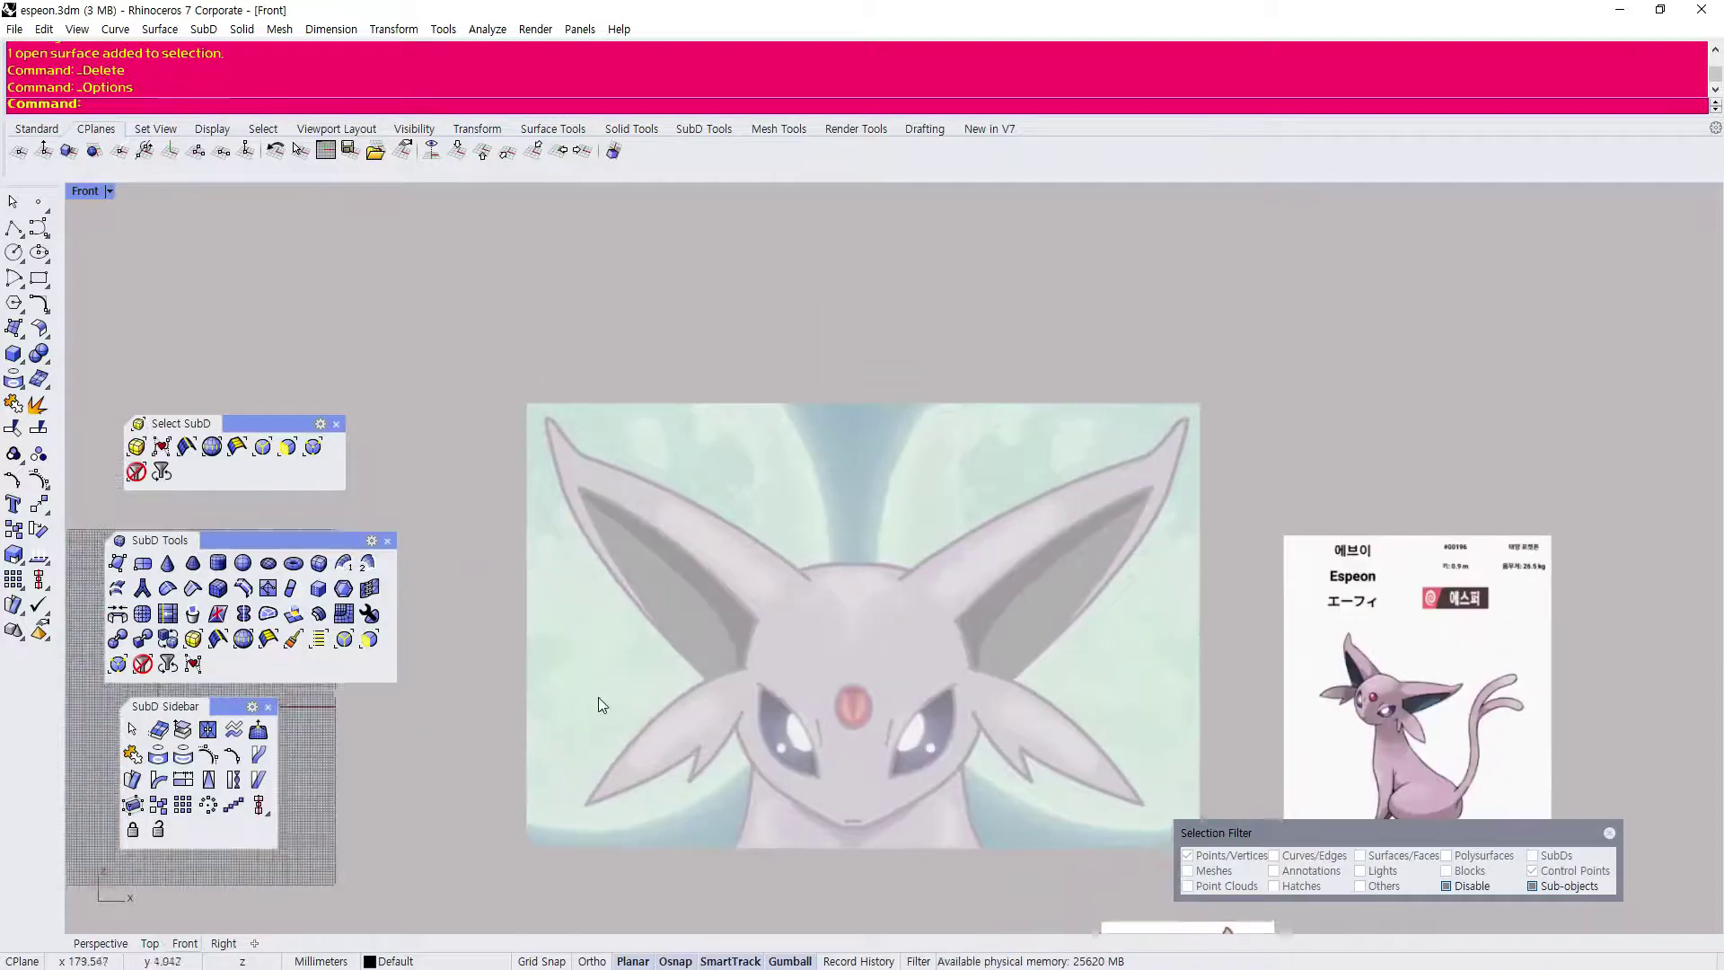
pyautogui.scroll(-1, 692, 687)
pyautogui.scroll(1, 874, 681)
pyautogui.moveTo(901, 737); pyautogui.dragTo(898, 586, button='right')
pyautogui.scroll(-1, 780, 645)
pyautogui.scroll(2, 772, 563)
pyautogui.moveTo(775, 530); pyautogui.dragTo(719, 550, button='right')
pyautogui.scroll(1, 631, 616)
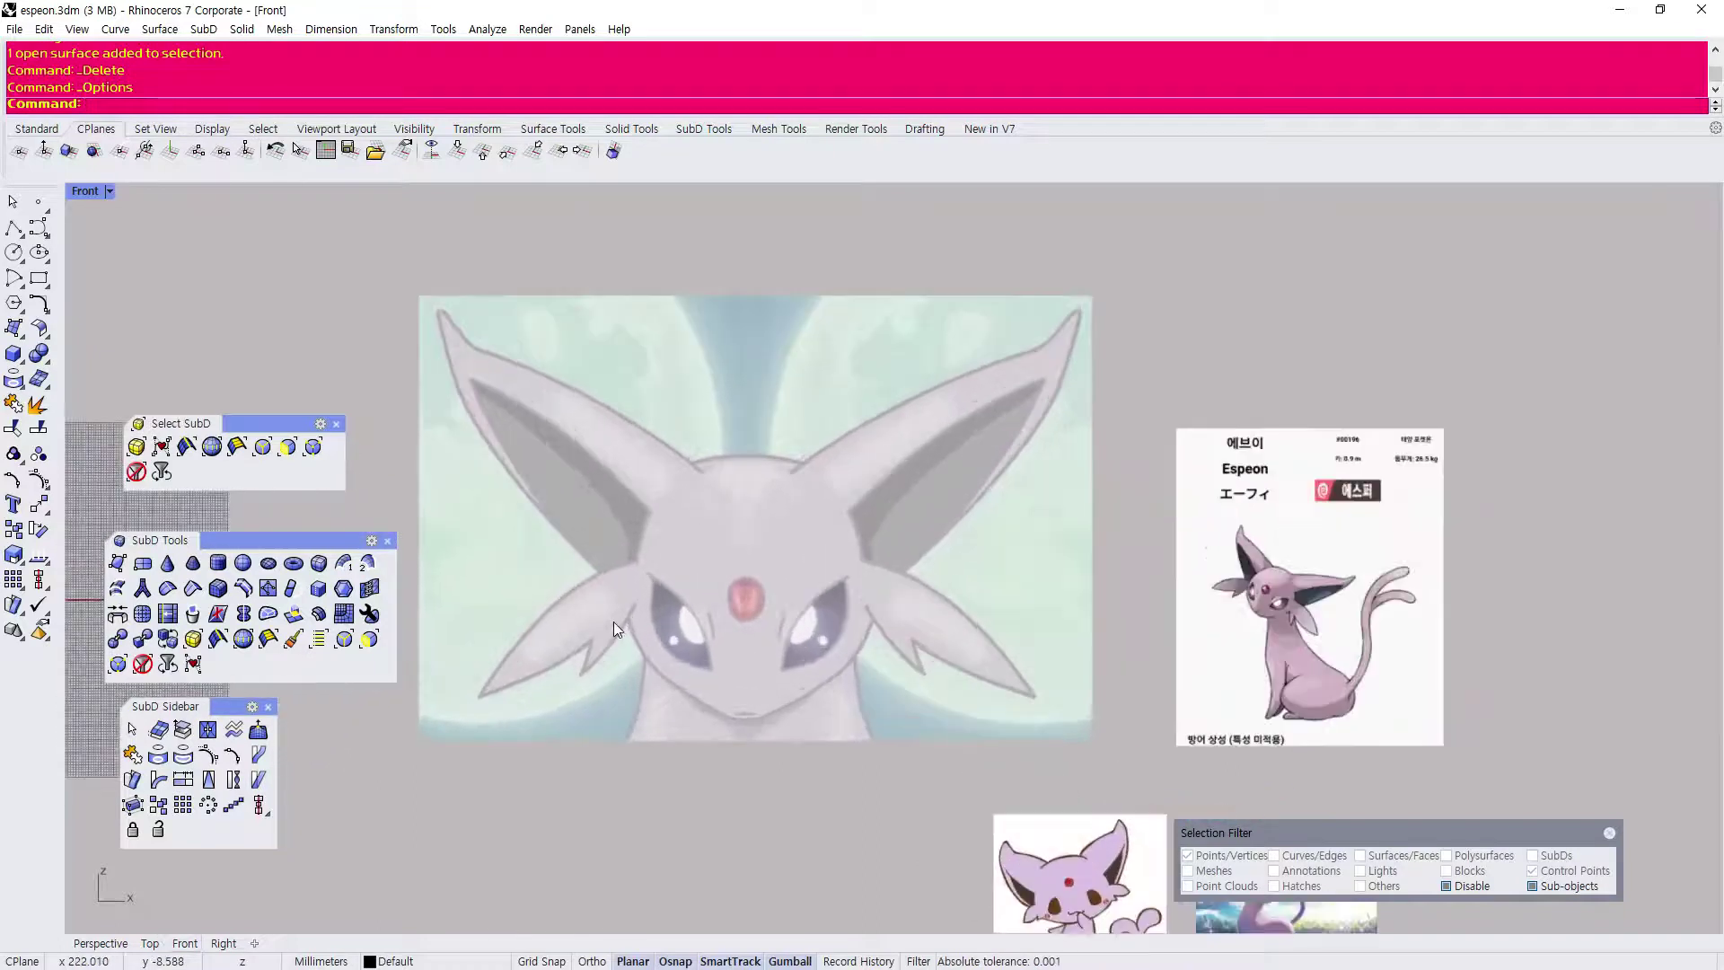
# Create a trial SubD sphere in the empty area above the Espeon face picture.
pyautogui.moveTo(632, 504); pyautogui.dragTo(702, 643, button='right')
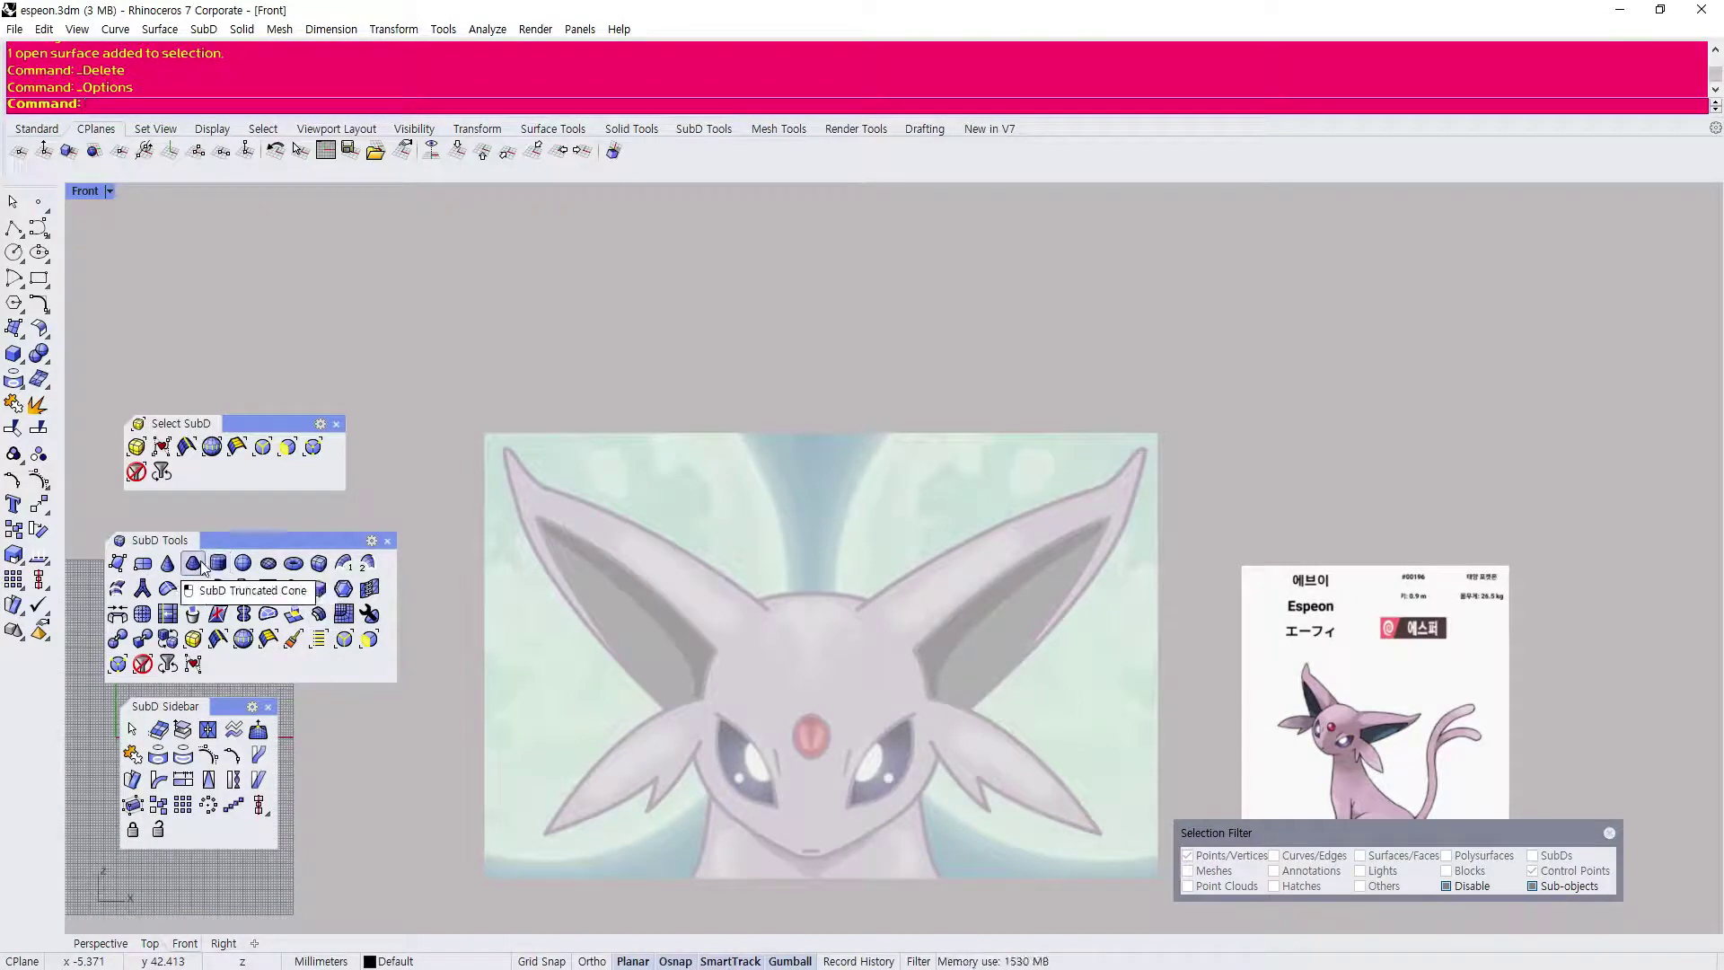
pyautogui.click(243, 563)
pyautogui.click(530, 277)
pyautogui.click(580, 340)
# Select the whole trial SubD sphere above the face picture and delete it.
pyautogui.click(549, 300)
pyautogui.moveTo(411, 234); pyautogui.dragTo(446, 340, button='right')
pyautogui.moveTo(393, 234); pyautogui.dragTo(753, 494)
pyautogui.press('Delete')
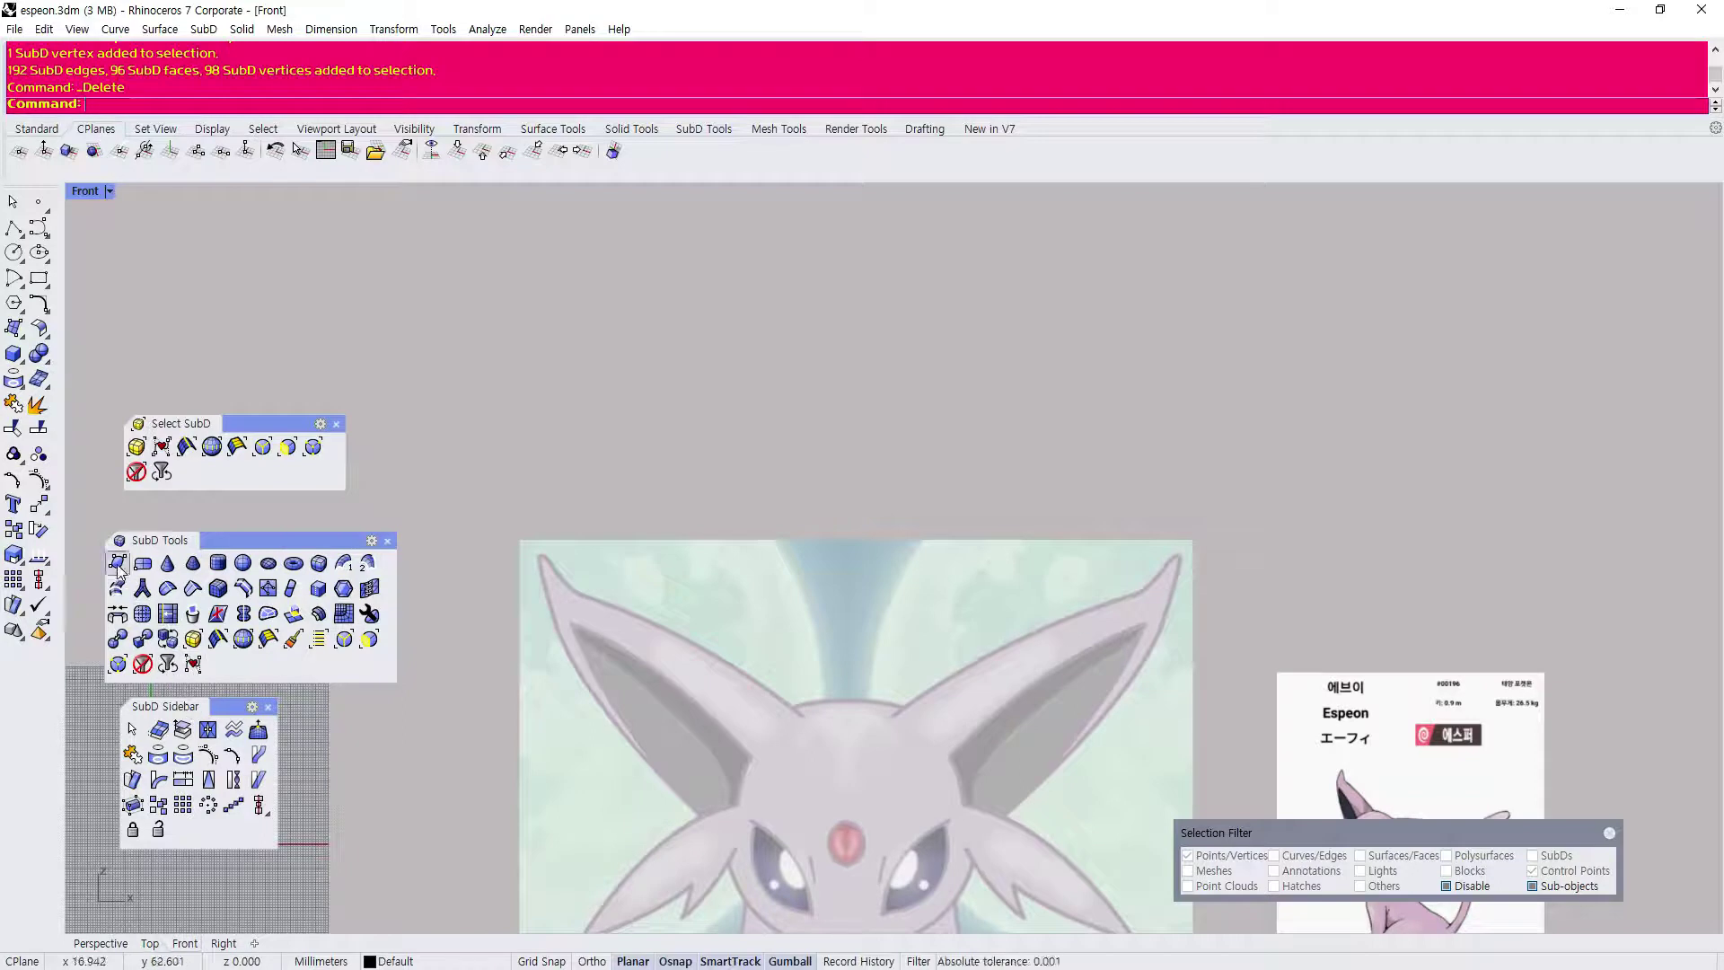
# Draw a four-point single SubD face in the empty area above the Espeon face picture.
pyautogui.click(142, 587)
pyautogui.click(521, 306)
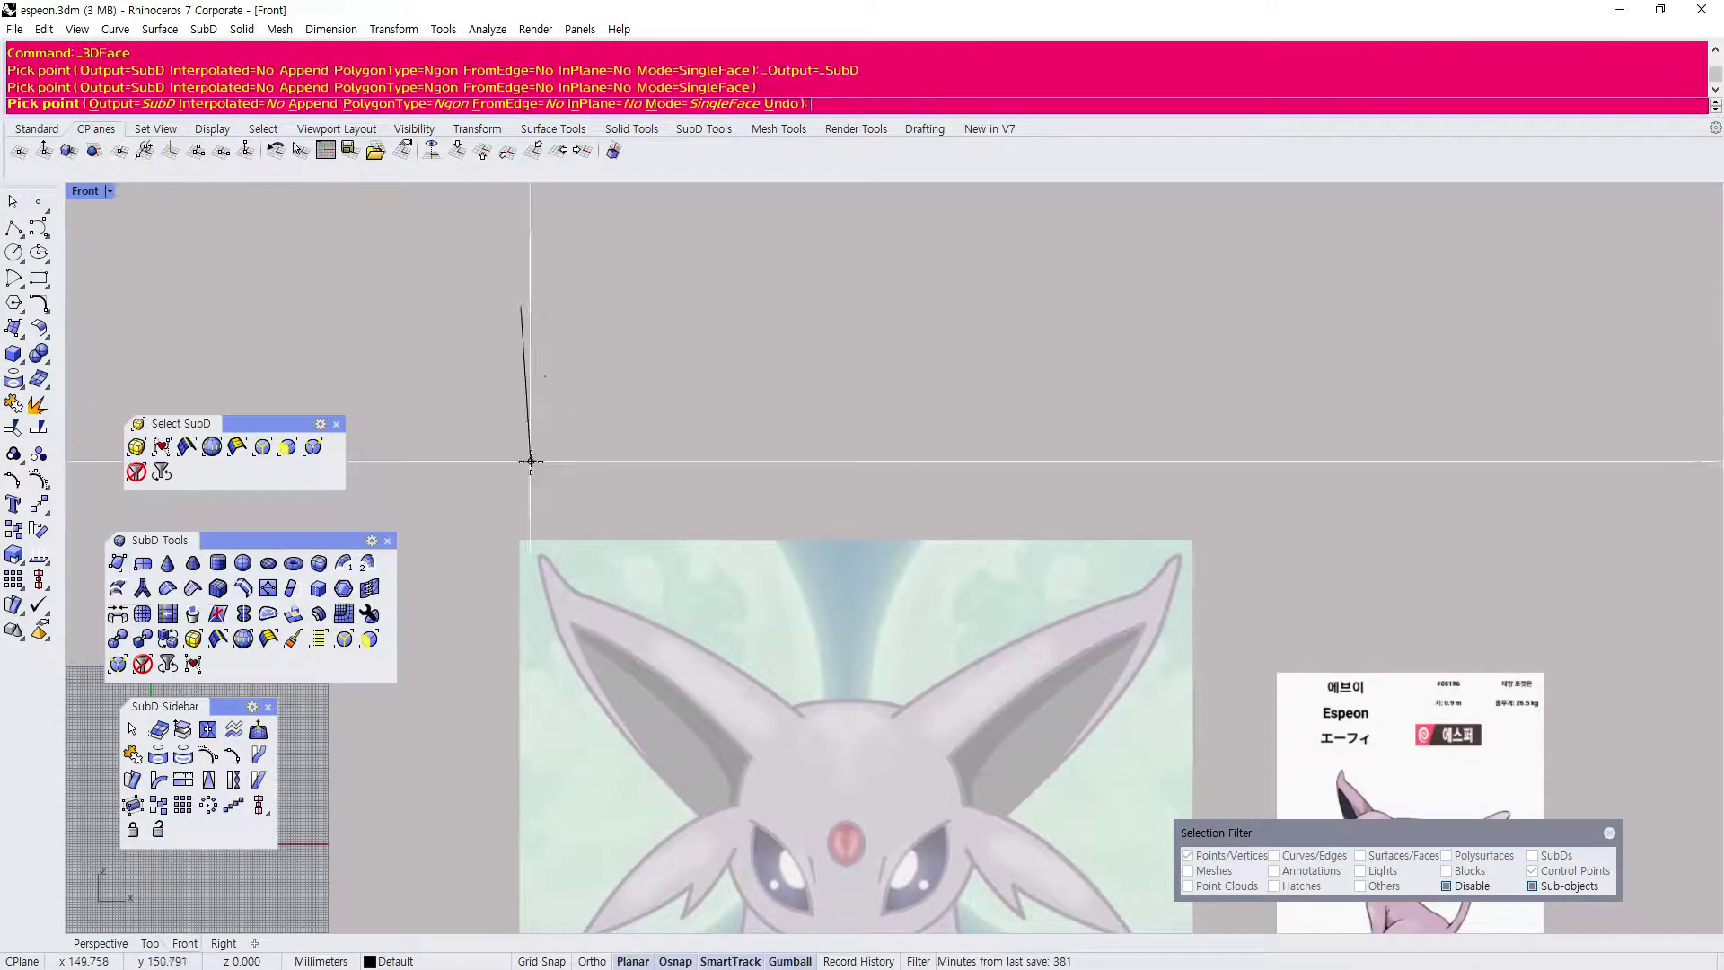
pyautogui.click(531, 461)
pyautogui.click(779, 431)
pyautogui.click(782, 270)
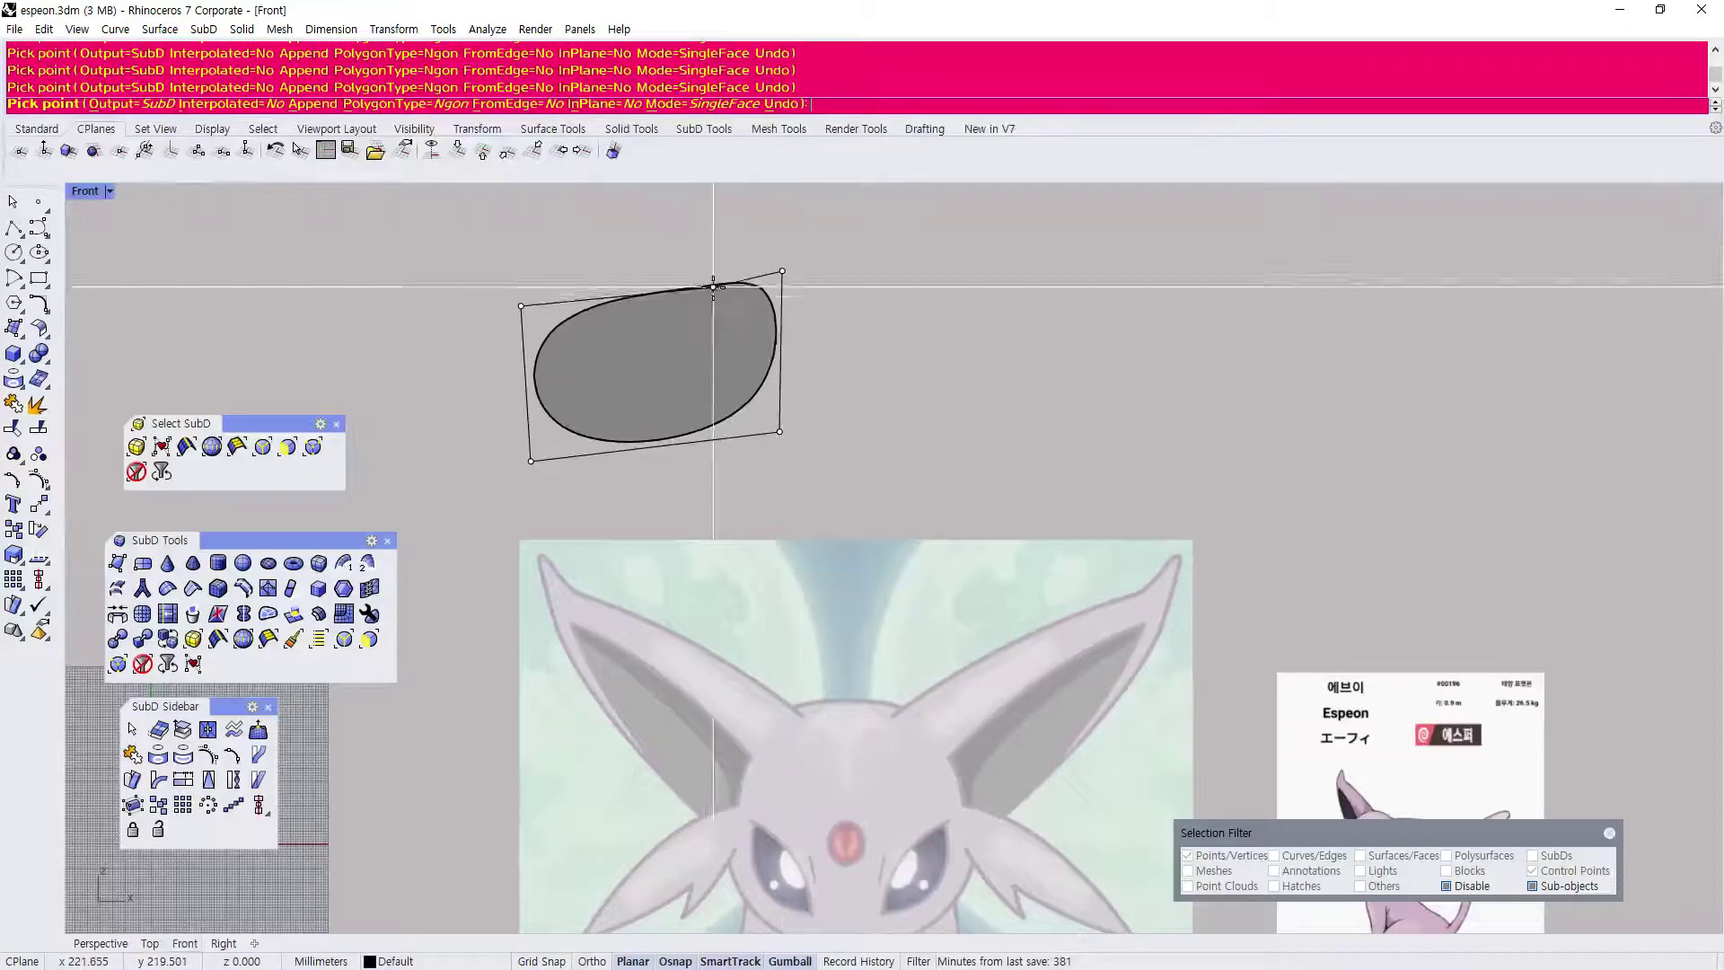
pyautogui.press('Return')
# Delete the four-point SubD face above the Espeon face picture.
pyautogui.click(682, 323)
pyautogui.scroll(-5, 582, 462)
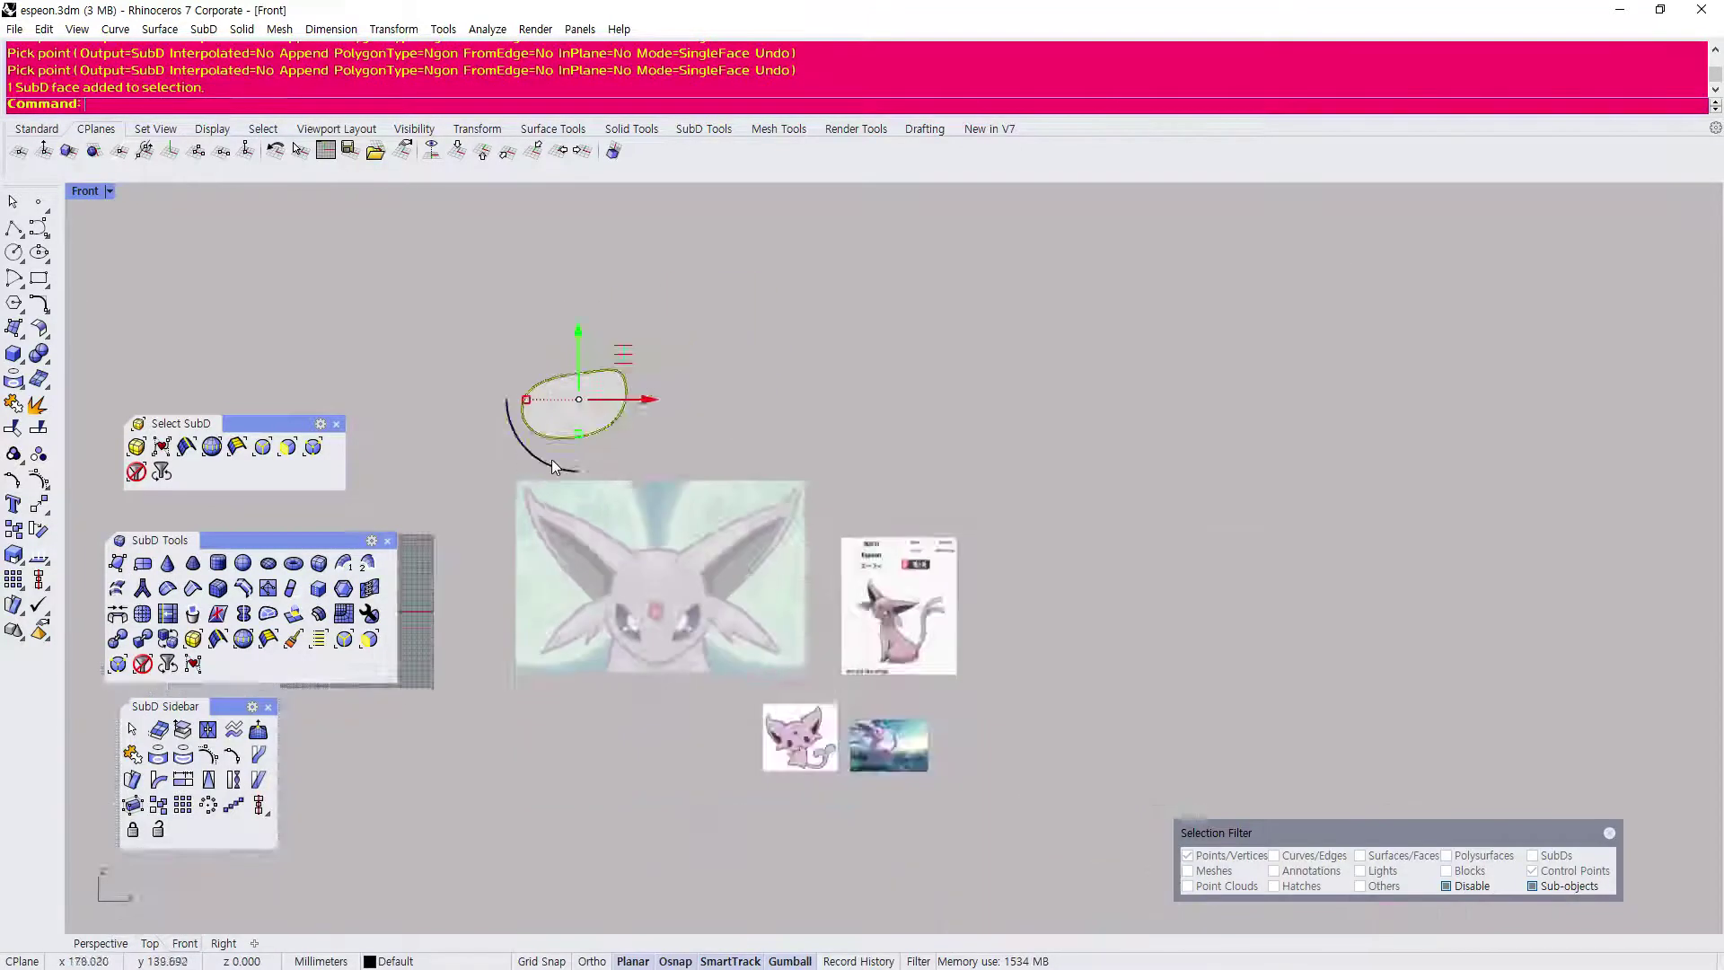
pyautogui.scroll(4, 564, 440)
pyautogui.press('Delete')
# Create a Quads-style SubD sphere with 2 subdivisions over Espeon's head, centred just above the forehead gem and reaching down to the chin.
pyautogui.moveTo(566, 408); pyautogui.dragTo(570, 364, button='right')
pyautogui.scroll(-2, 483, 403)
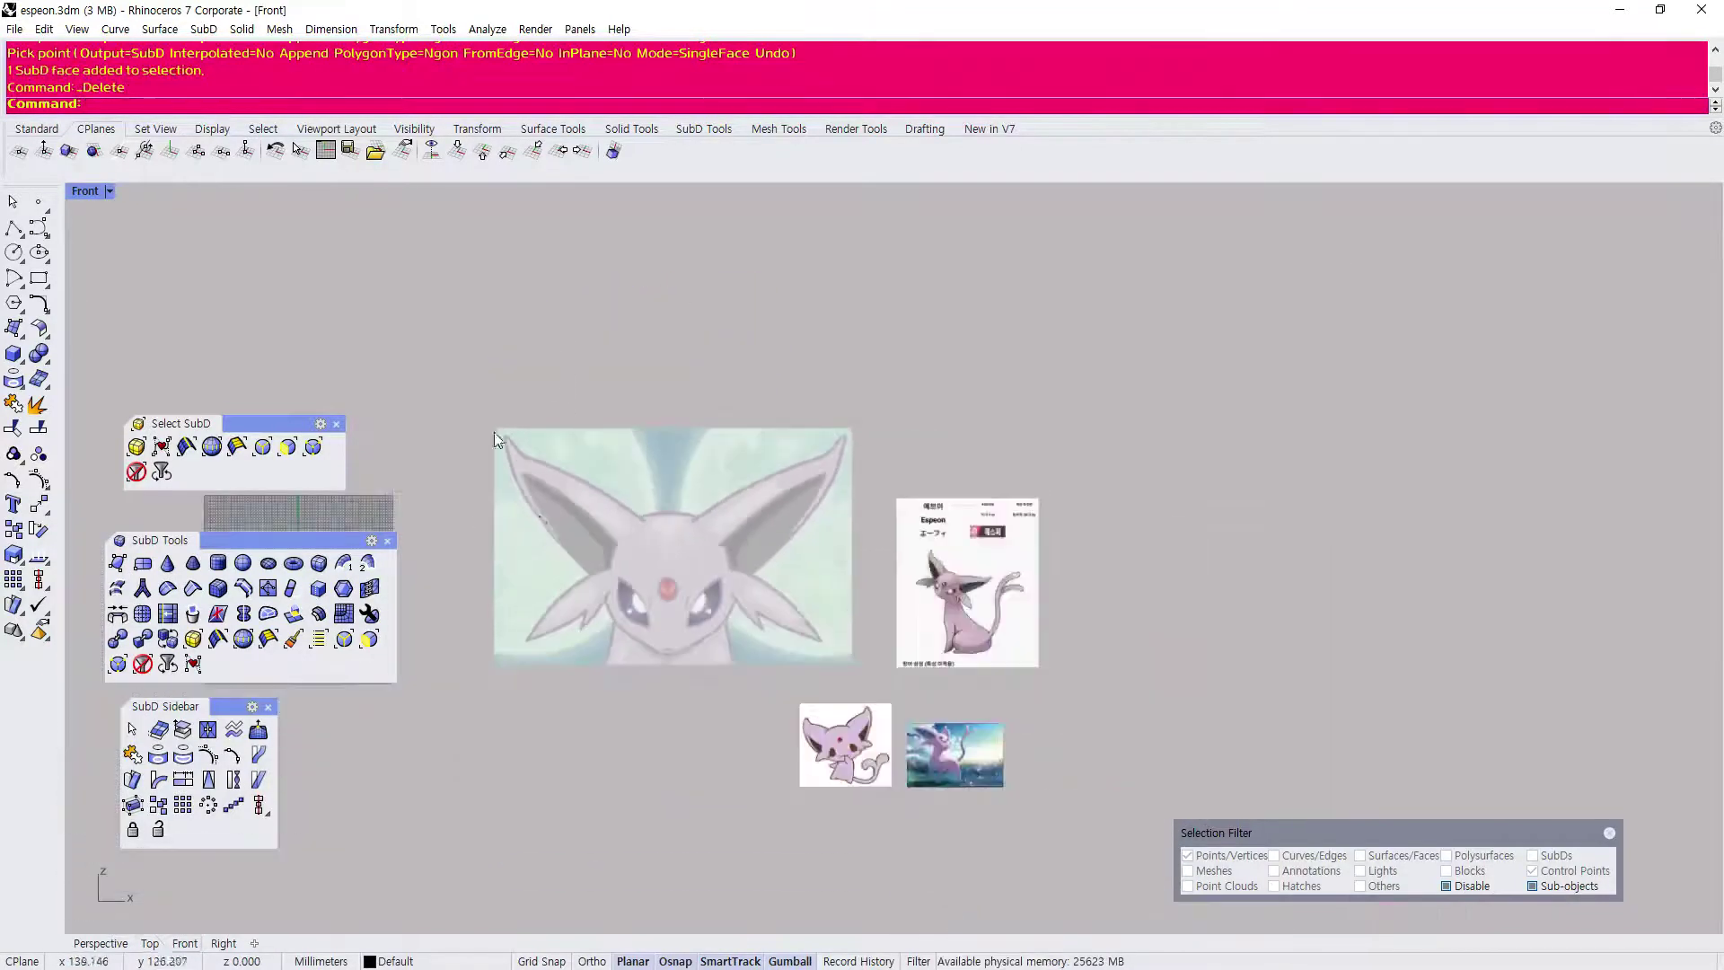
pyautogui.scroll(4, 539, 516)
pyautogui.scroll(-1, 601, 542)
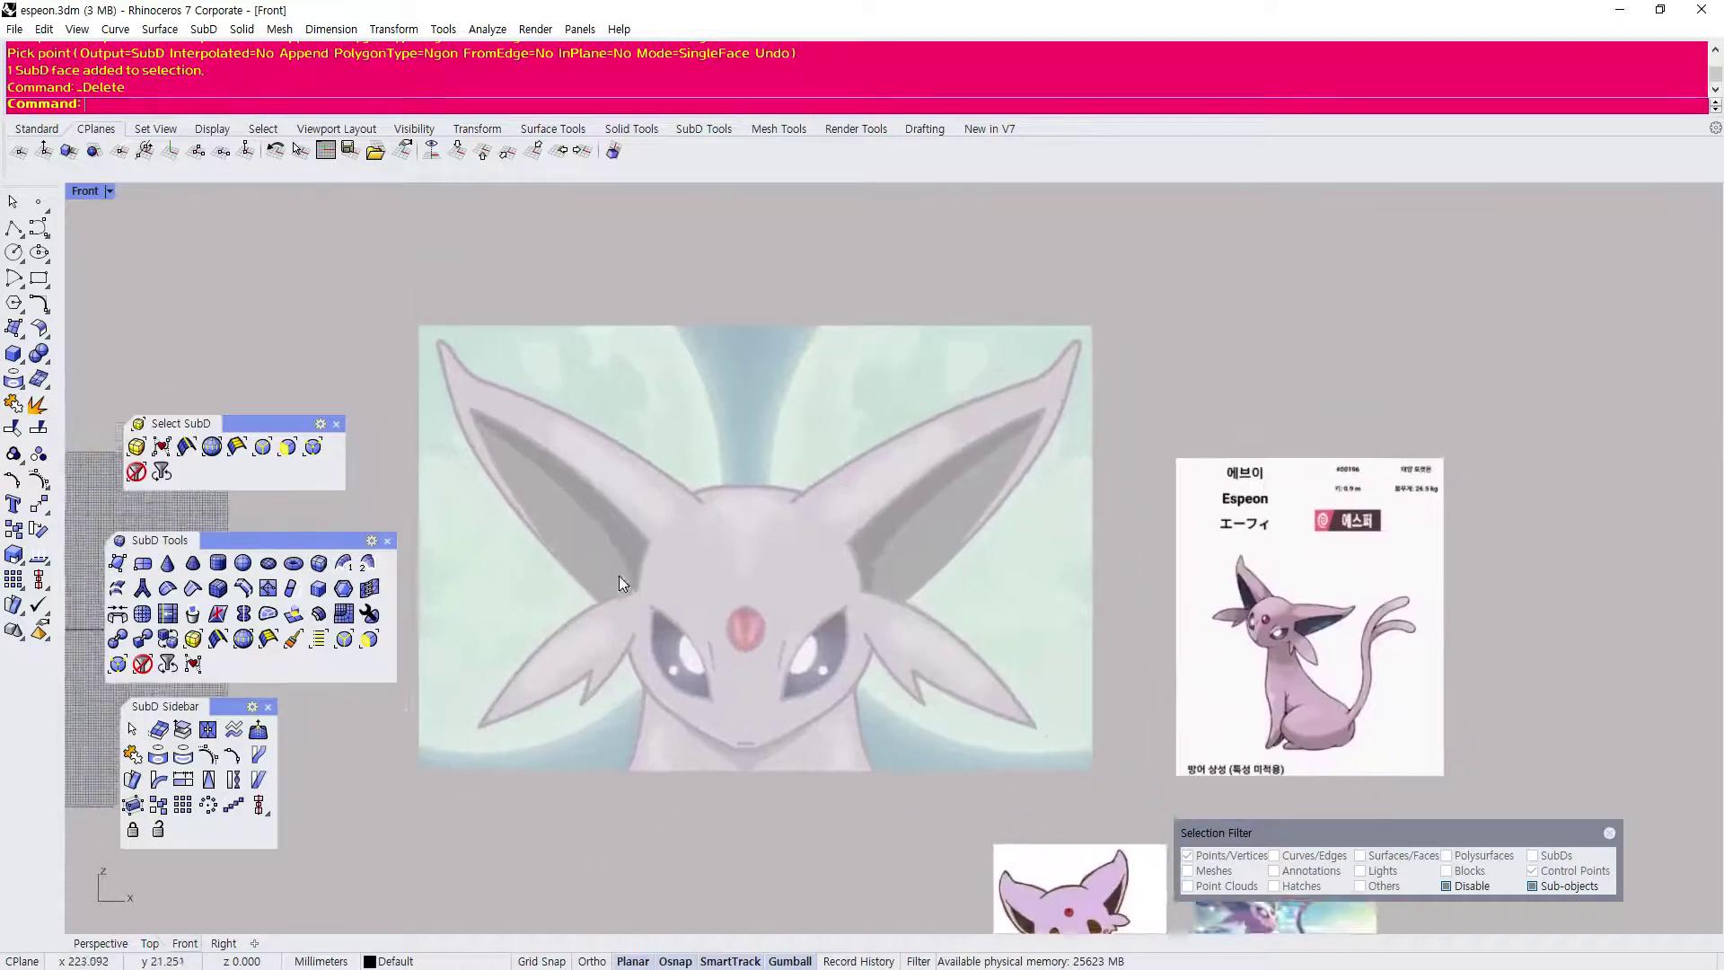
pyautogui.scroll(3, 627, 569)
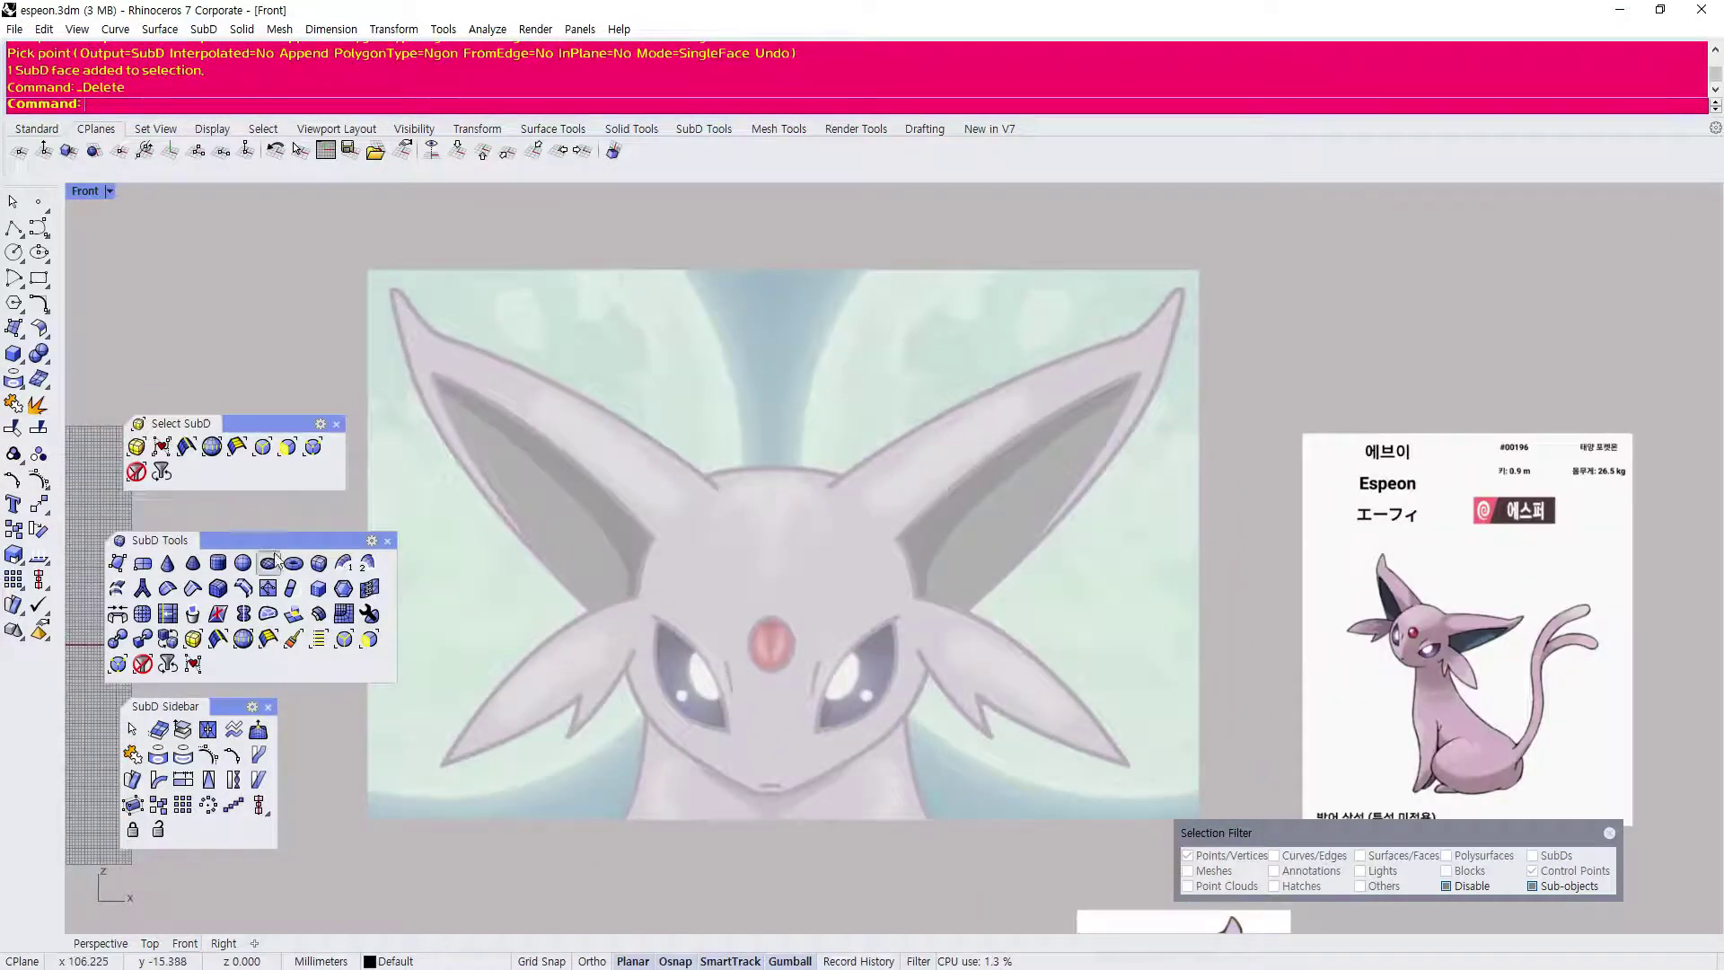
pyautogui.click(244, 562)
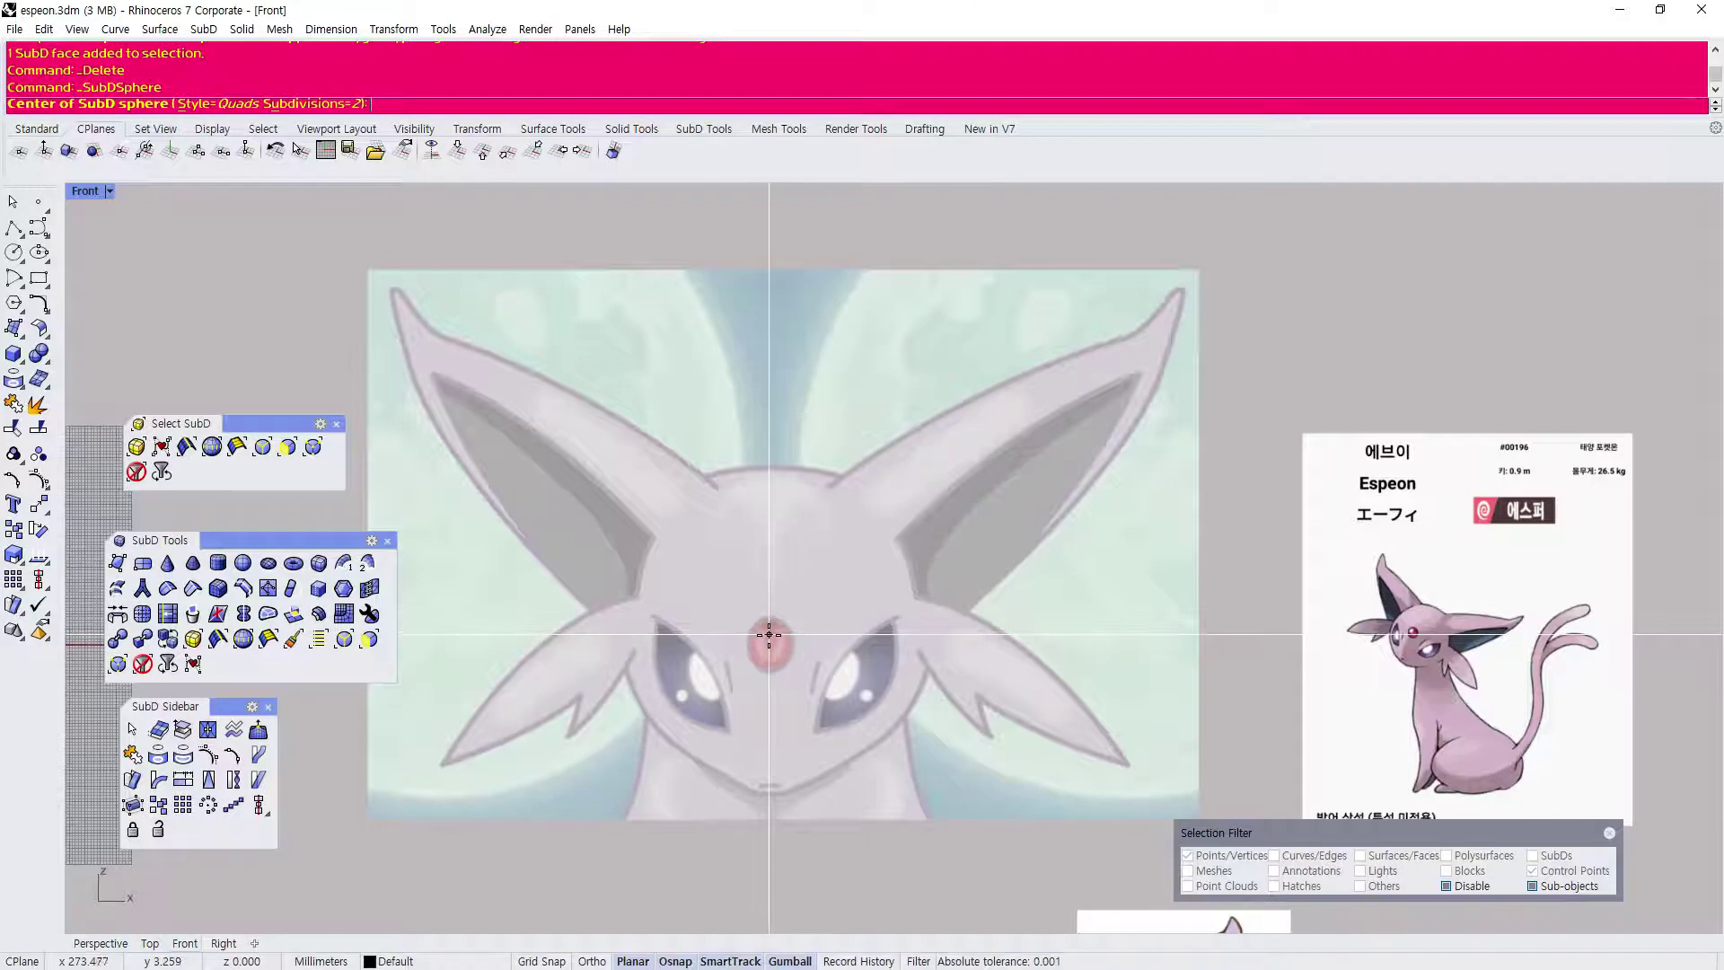
pyautogui.click(244, 563)
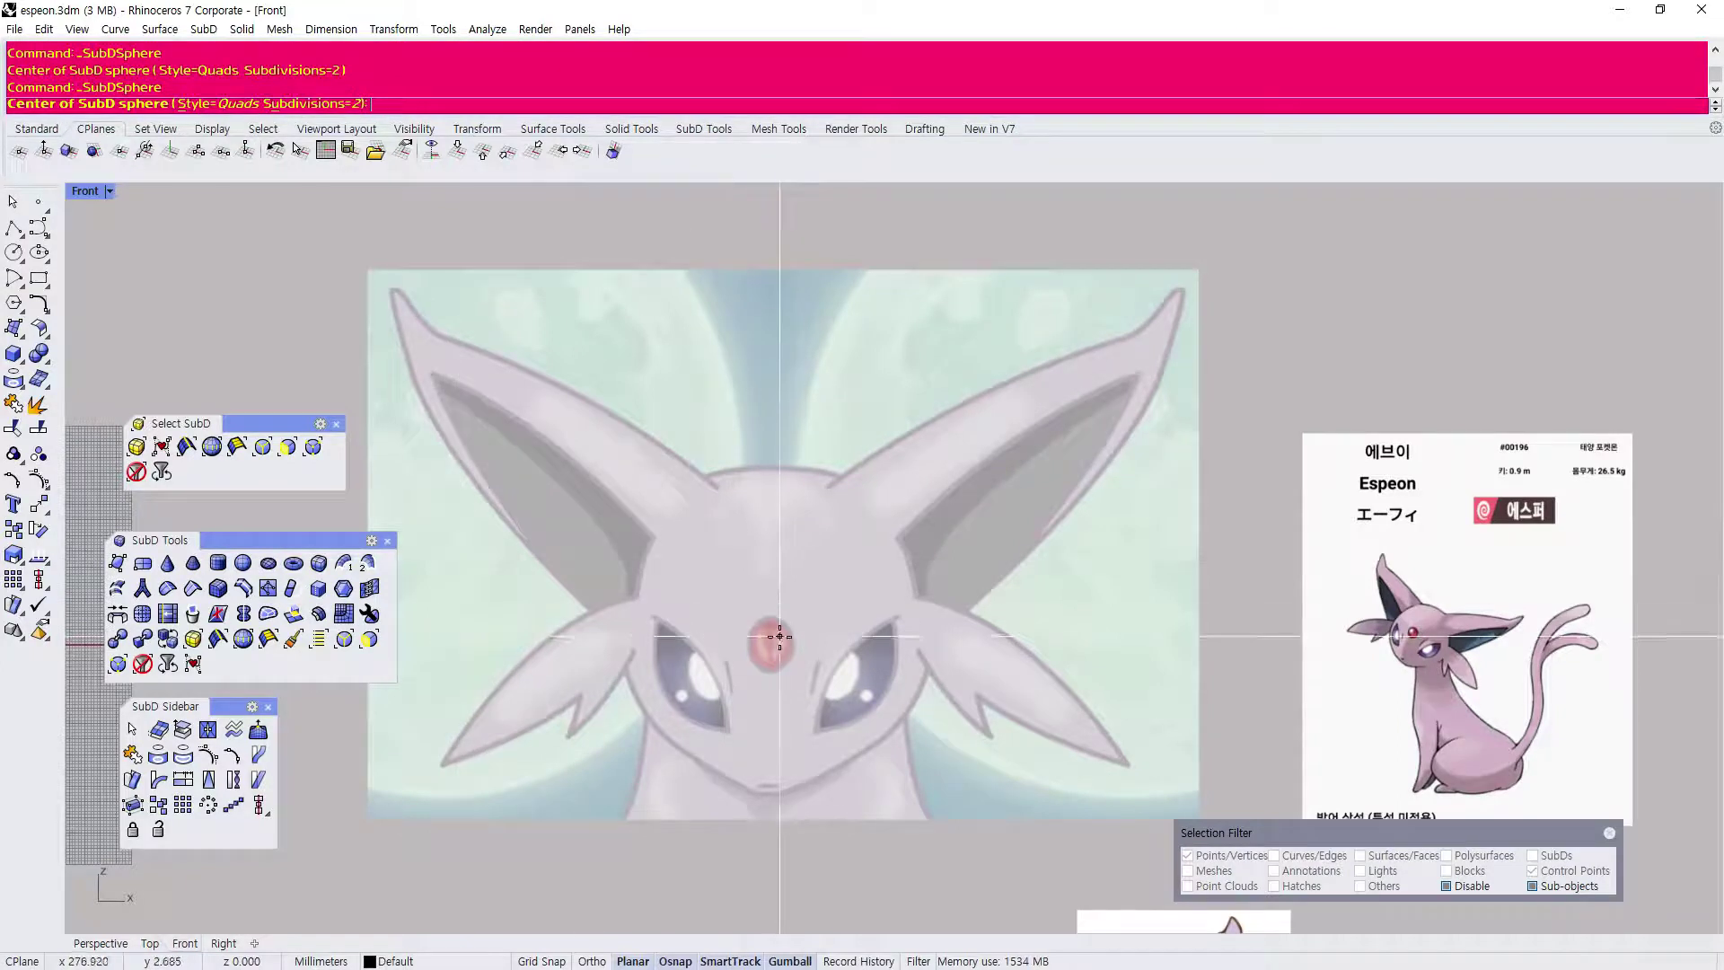
pyautogui.click(772, 593)
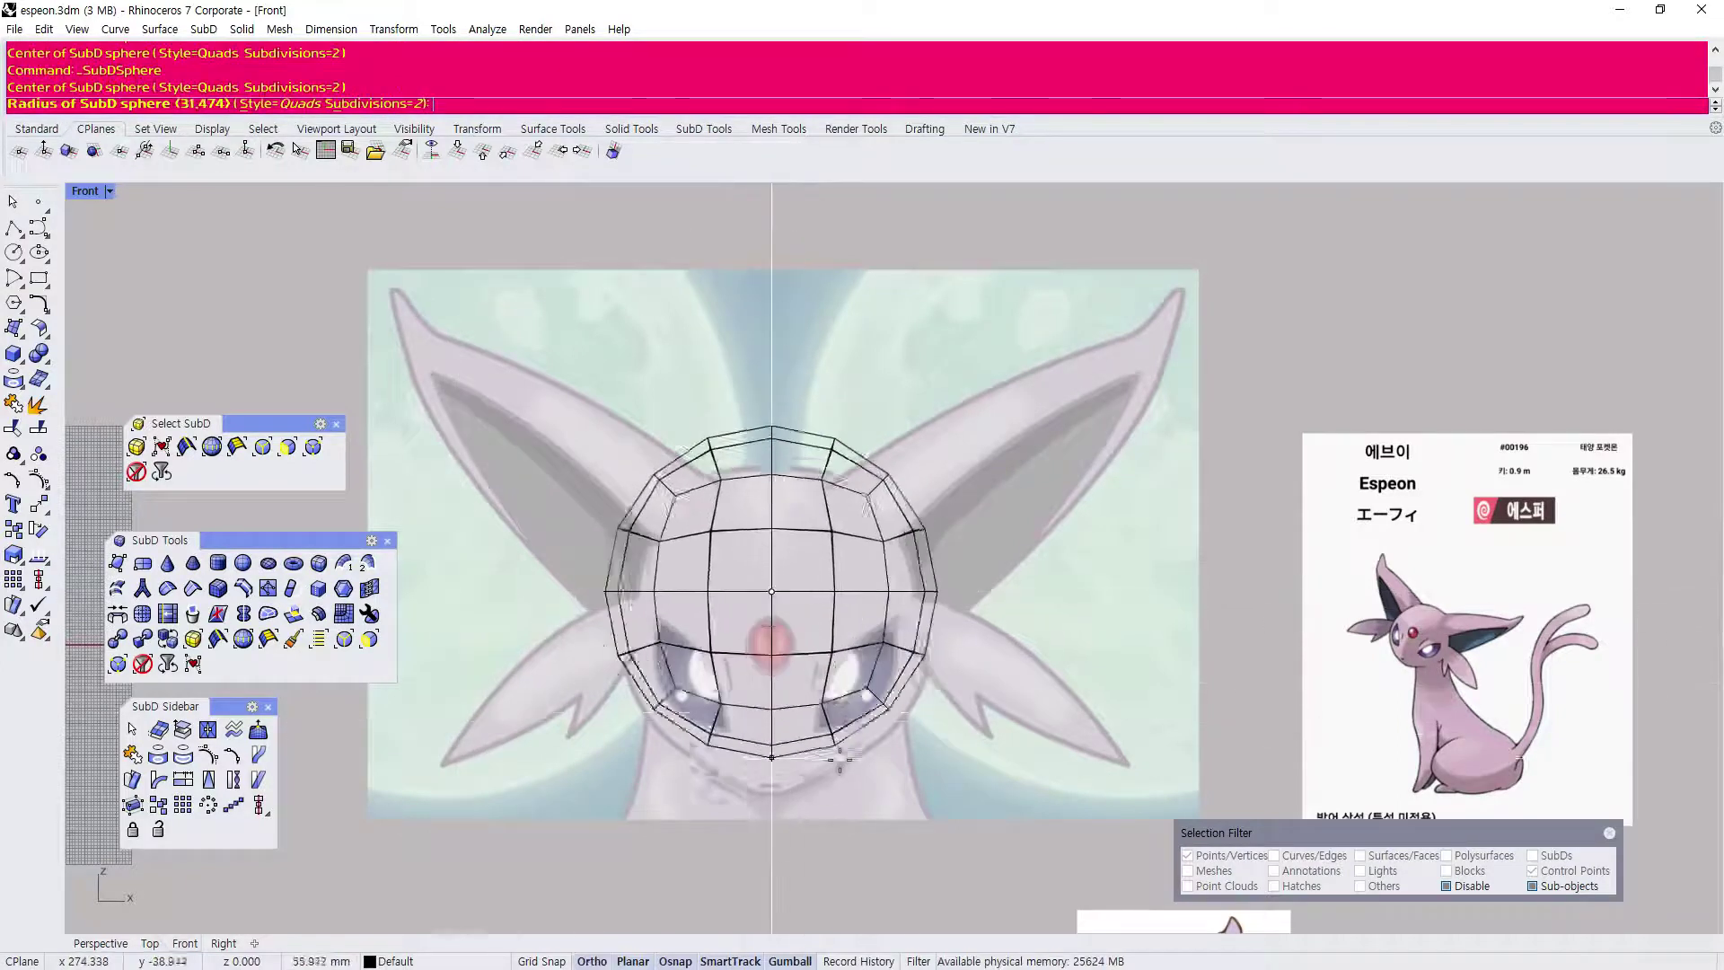
pyautogui.click(828, 792)
pyautogui.click(825, 736)
pyautogui.press('Escape')
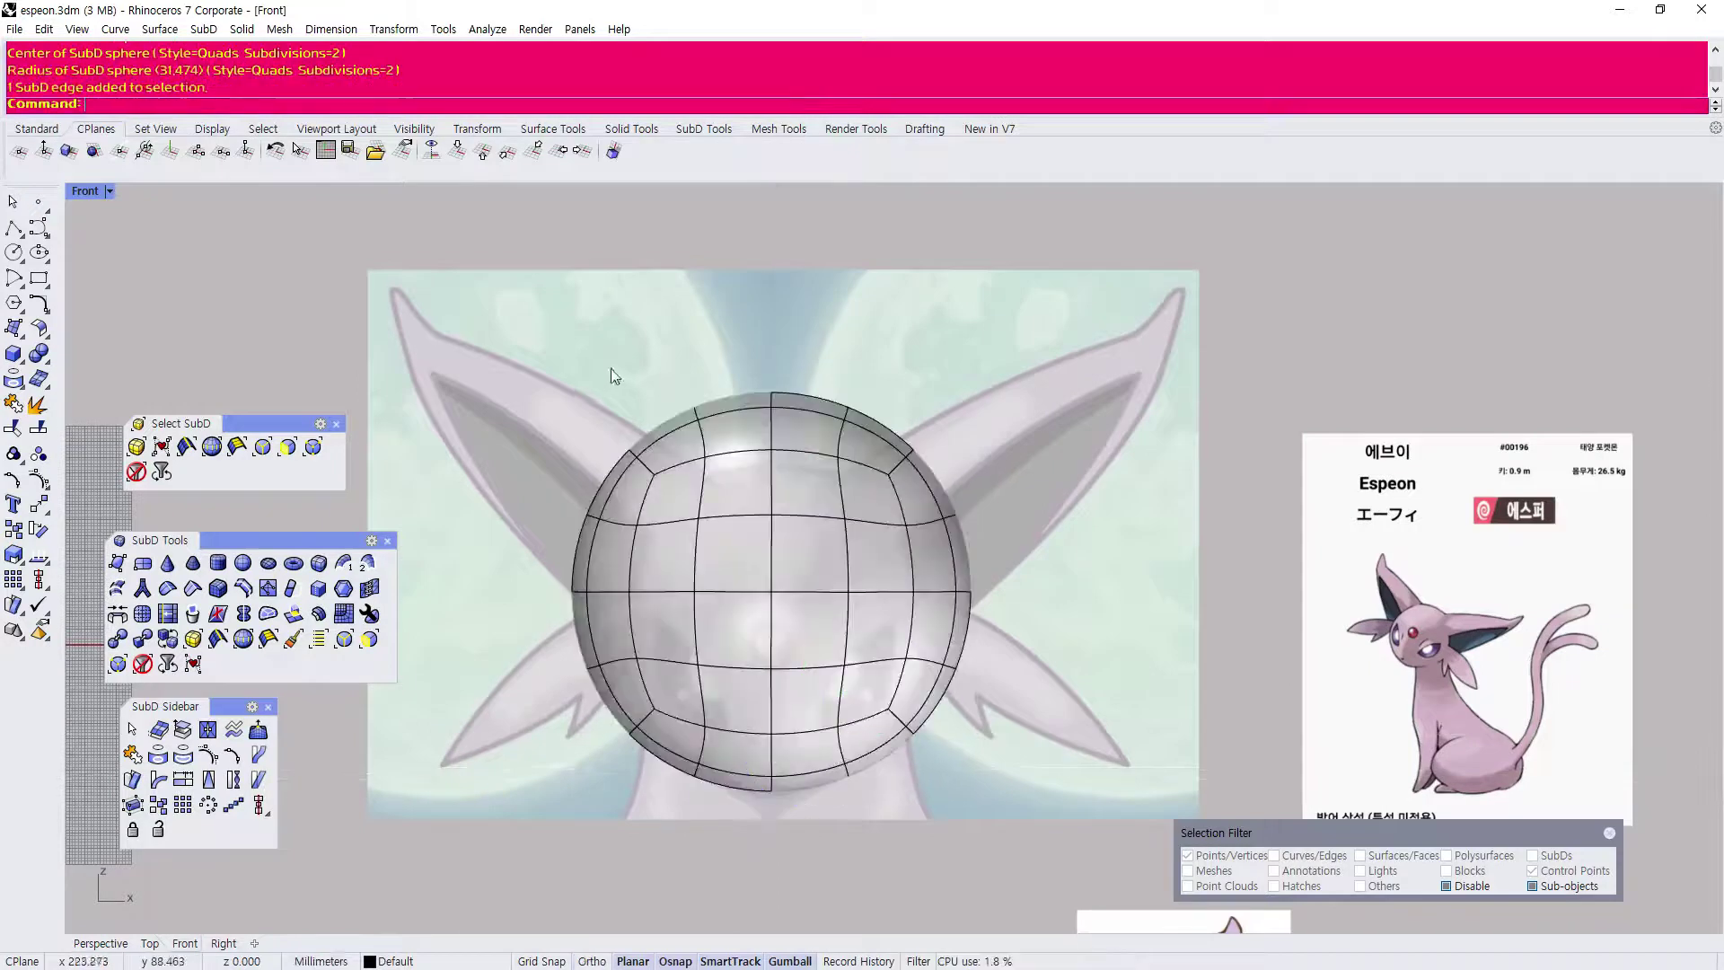
# Select the whole SubD sphere over Espeon's head and delete it.
pyautogui.scroll(-3, 450, 377)
pyautogui.moveTo(478, 267); pyautogui.dragTo(789, 704)
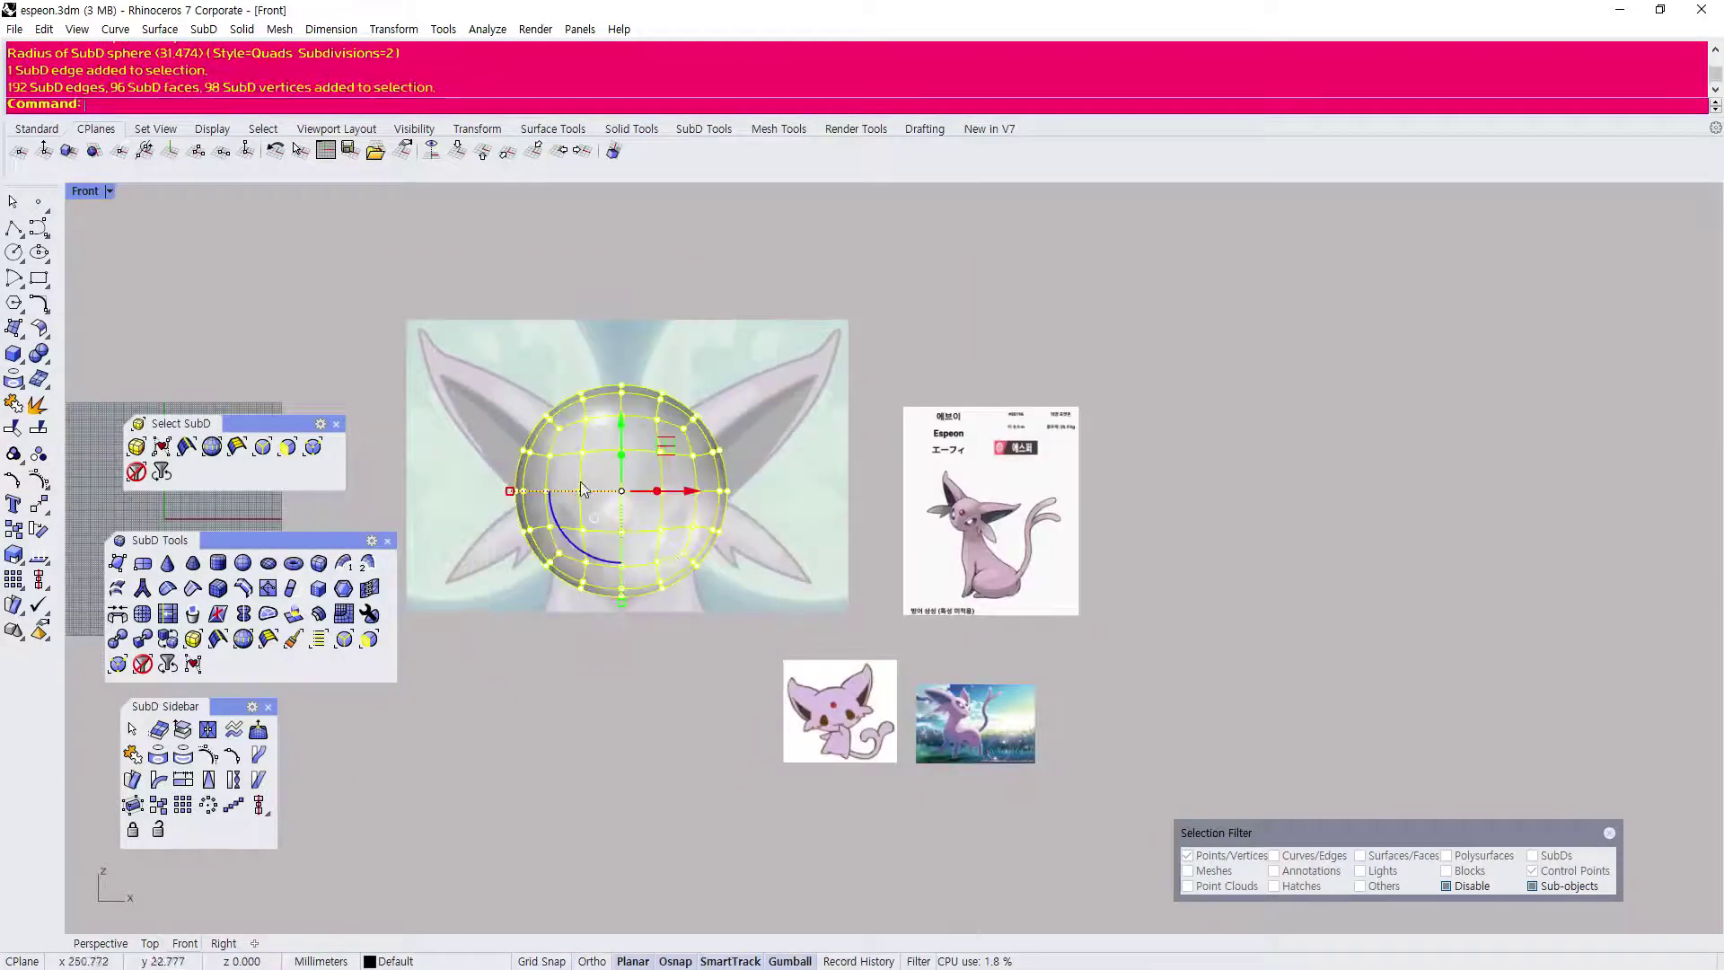
pyautogui.scroll(2, 479, 337)
pyautogui.press('Delete')
# Create a Quads-style trial SubD sphere with 1 subdivision and a radius of about 55 mm in the empty area above the face picture.
pyautogui.click(266, 563)
pyautogui.click(309, 104)
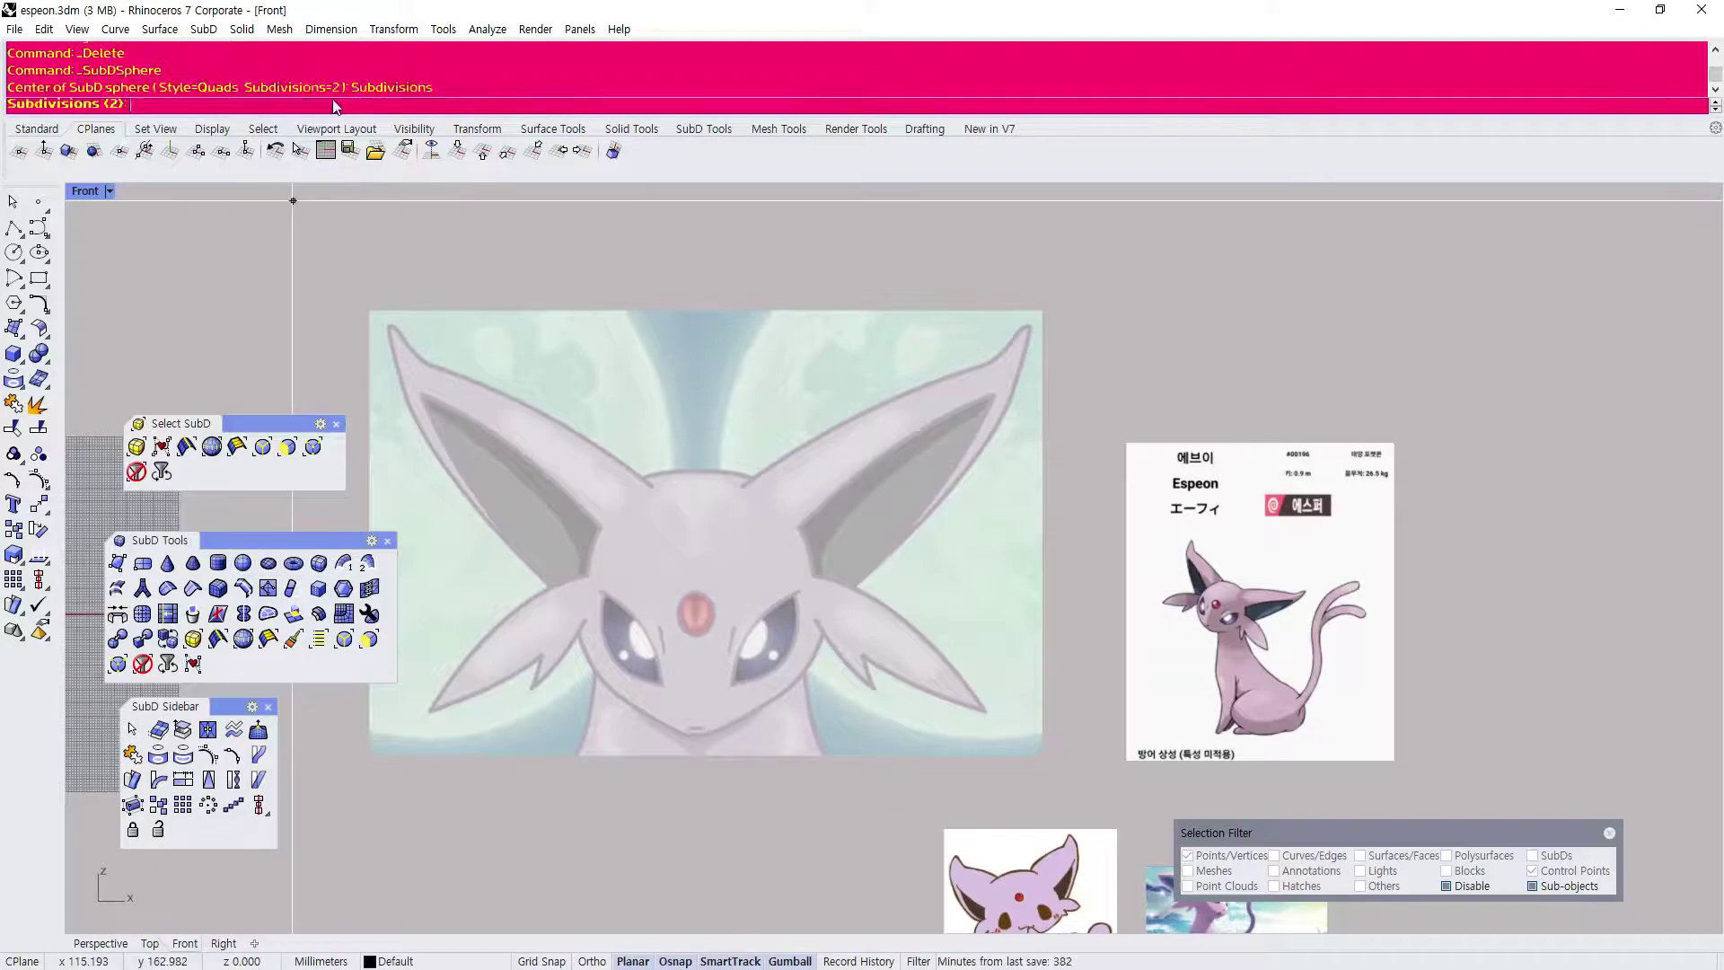
pyautogui.write('1')
pyautogui.press('Return')
pyautogui.click(629, 247)
pyautogui.click(616, 409)
# Select the whole trial SubD sphere with all its faces, edges and vertices, and clear the selection.
pyautogui.scroll(-3, 611, 454)
pyautogui.scroll(3, 616, 458)
pyautogui.moveTo(453, 258); pyautogui.dragTo(759, 570)
pyautogui.scroll(2, 763, 375)
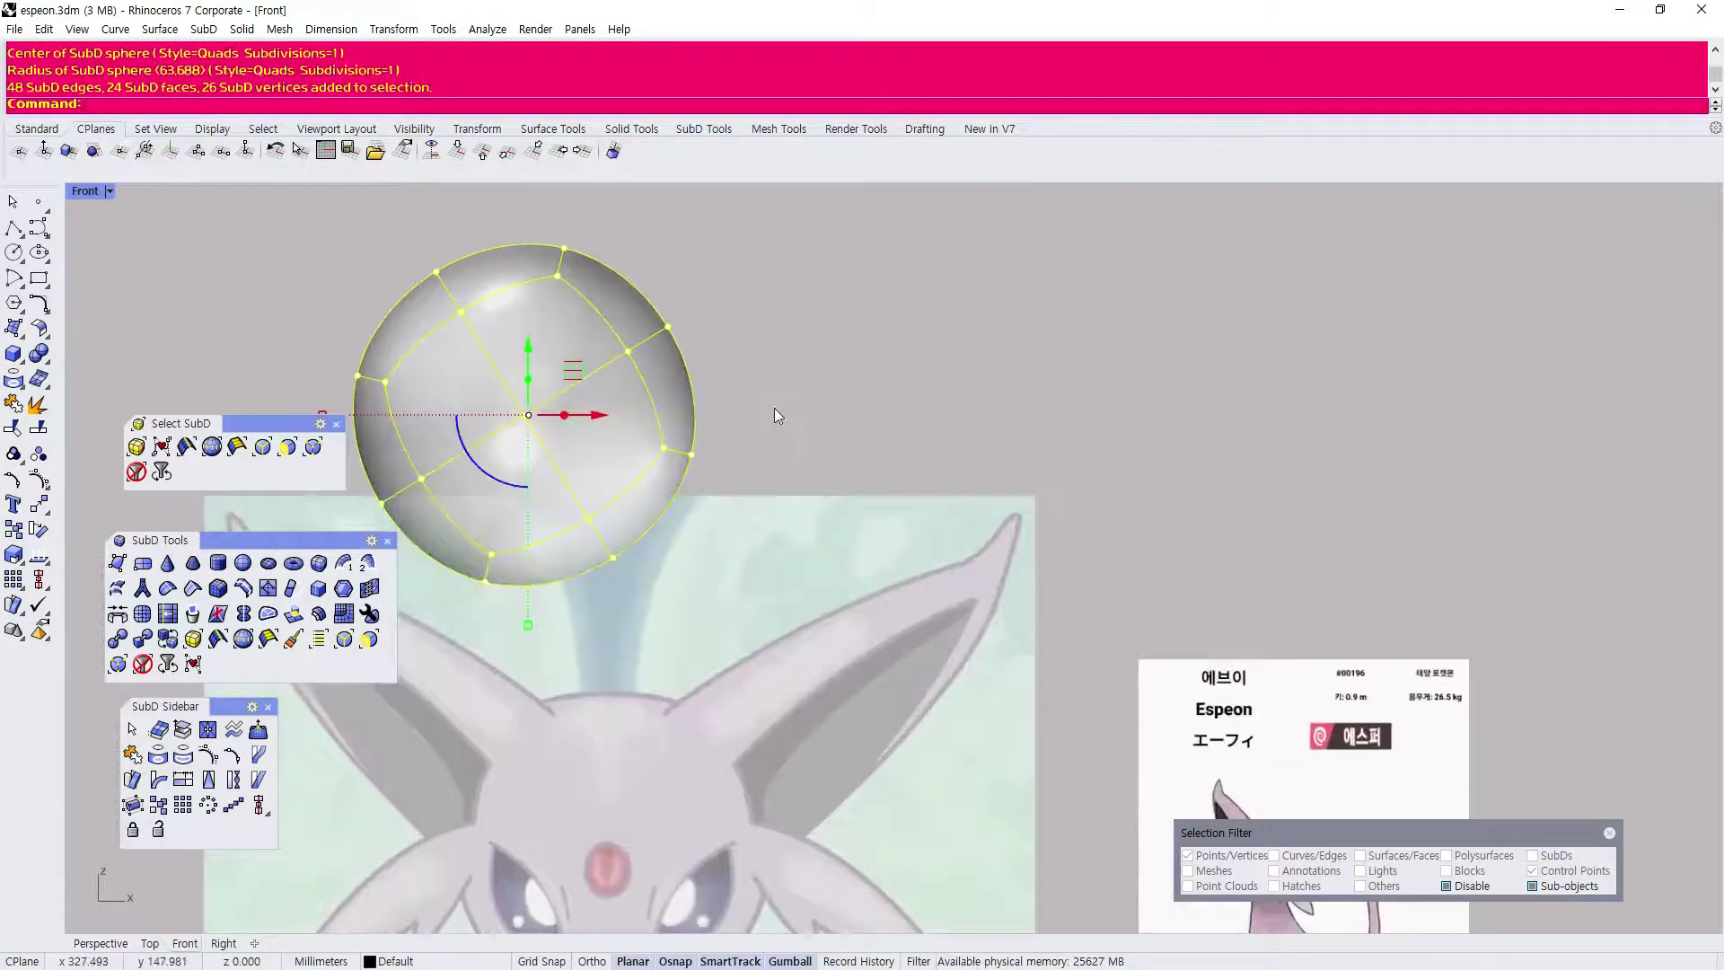
pyautogui.scroll(2, 756, 398)
pyautogui.click(913, 462)
# Try selecting single faces on the front of the trial sphere, clearing the selection each time.
pyautogui.scroll(2, 665, 578)
pyautogui.scroll(-2, 664, 586)
pyautogui.scroll(2, 481, 366)
pyautogui.scroll(2, 483, 359)
pyautogui.scroll(-2, 482, 463)
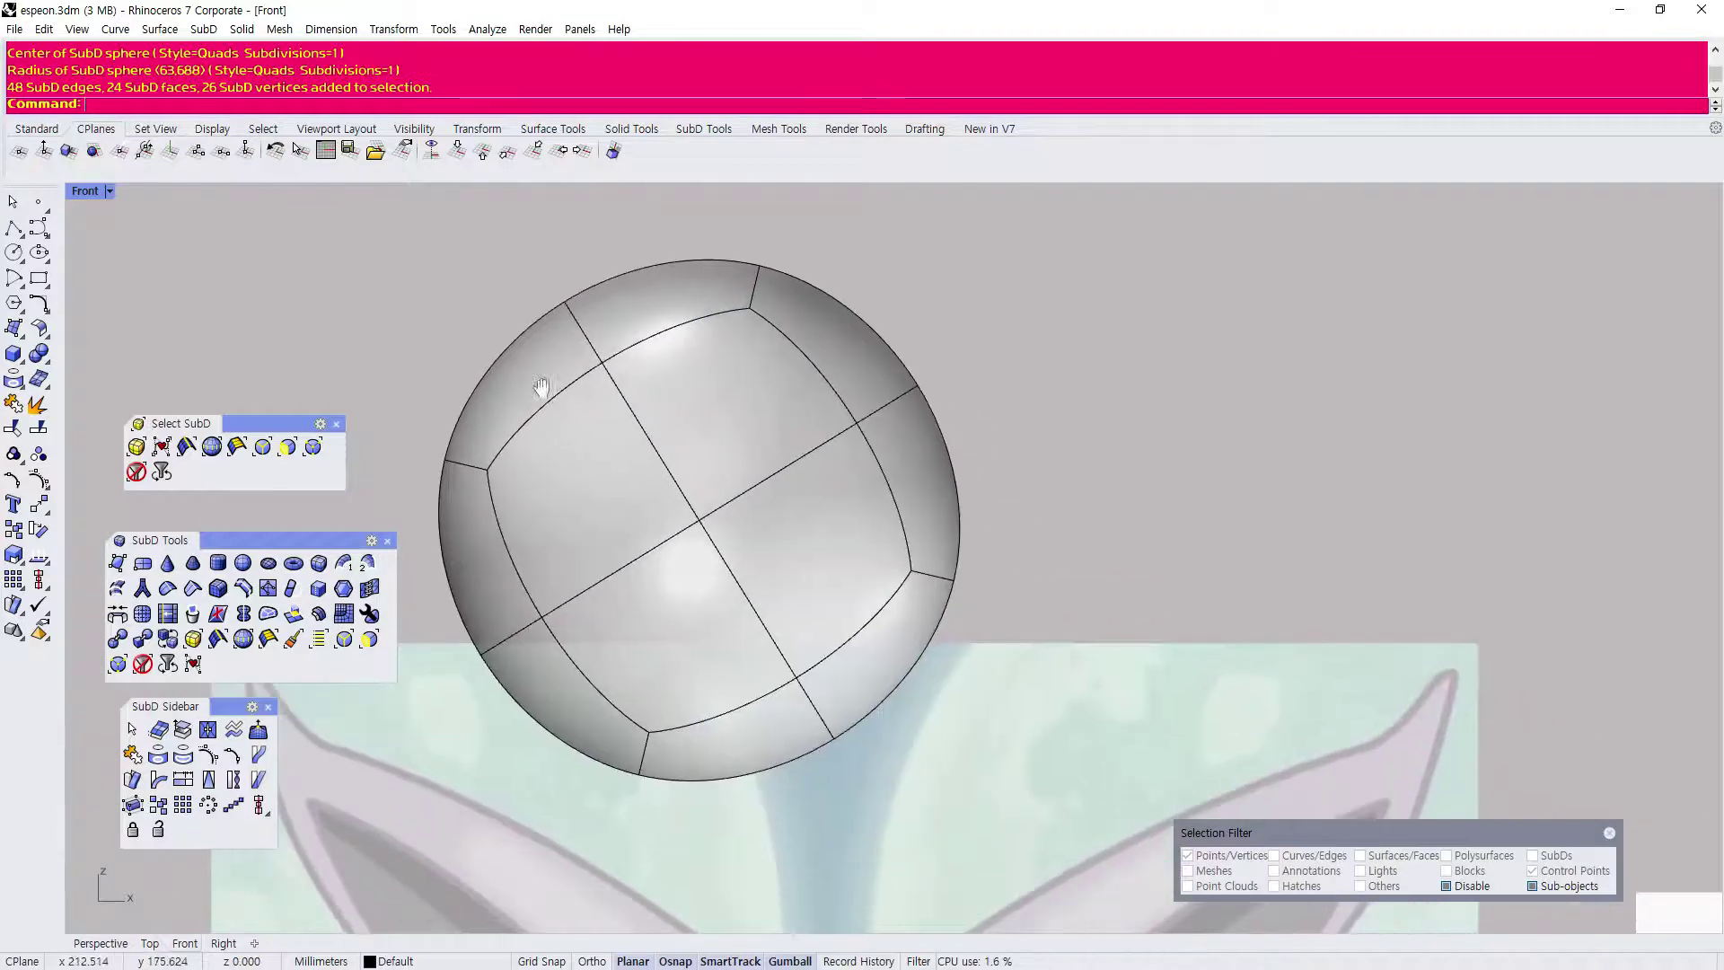
pyautogui.scroll(1, 449, 426)
pyautogui.scroll(2, 710, 434)
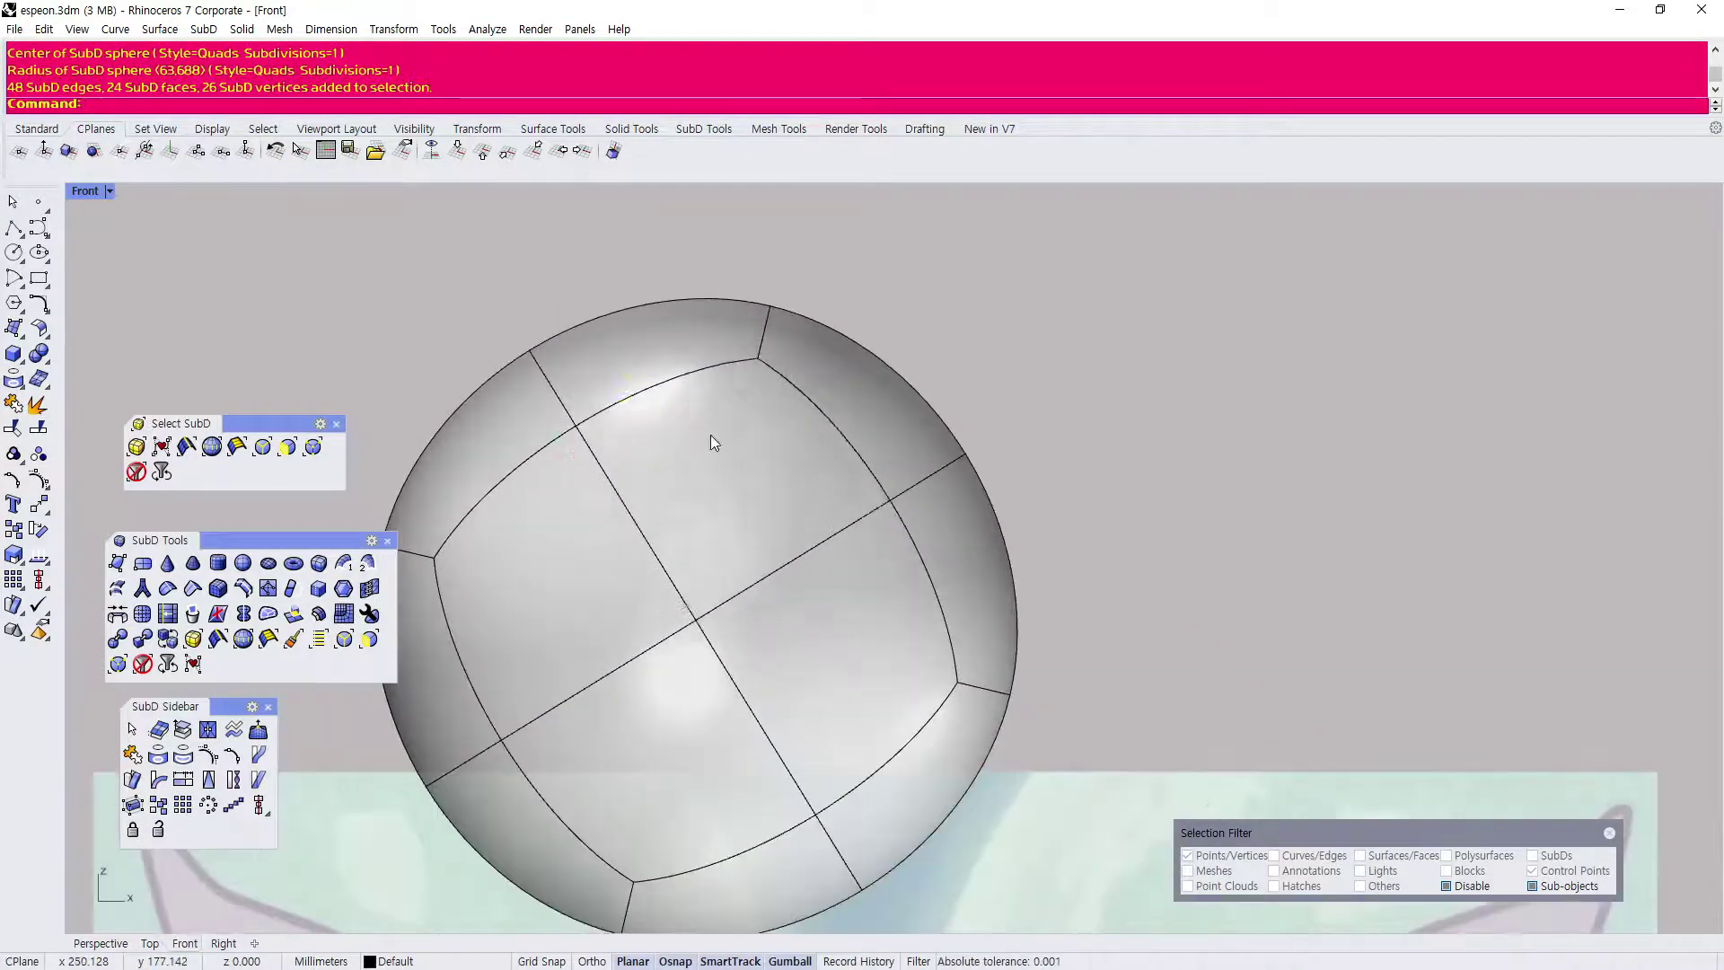
pyautogui.click(710, 435)
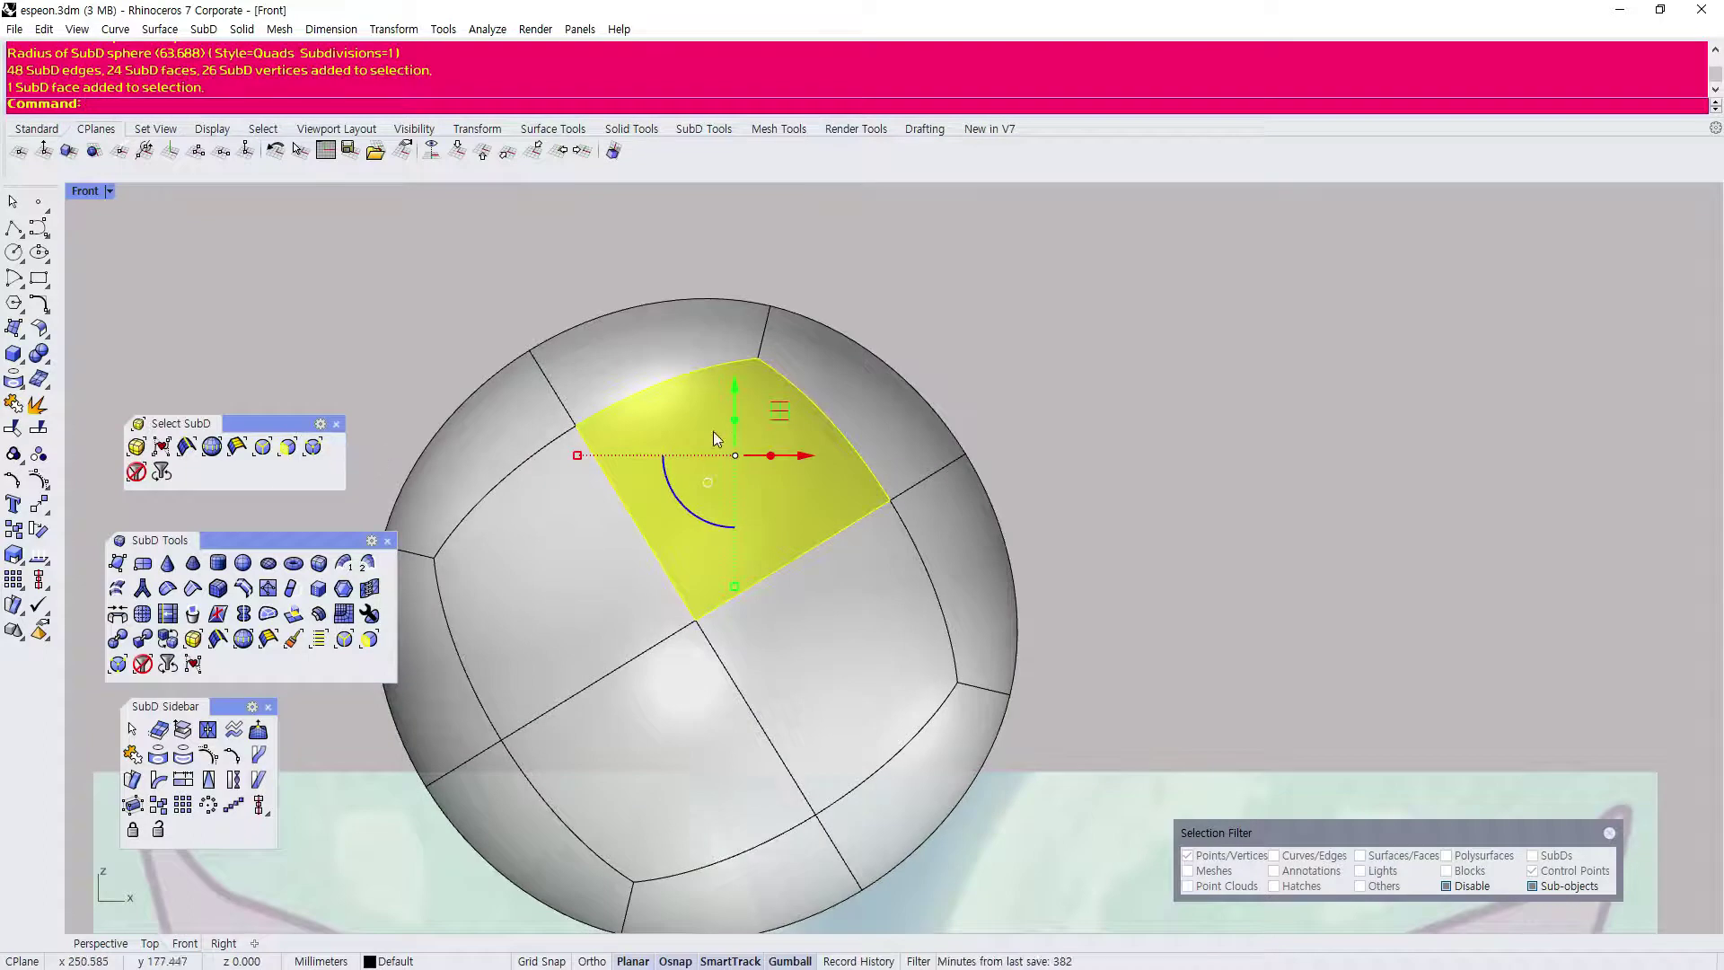
pyautogui.click(598, 271)
pyautogui.click(660, 449)
pyautogui.click(580, 282)
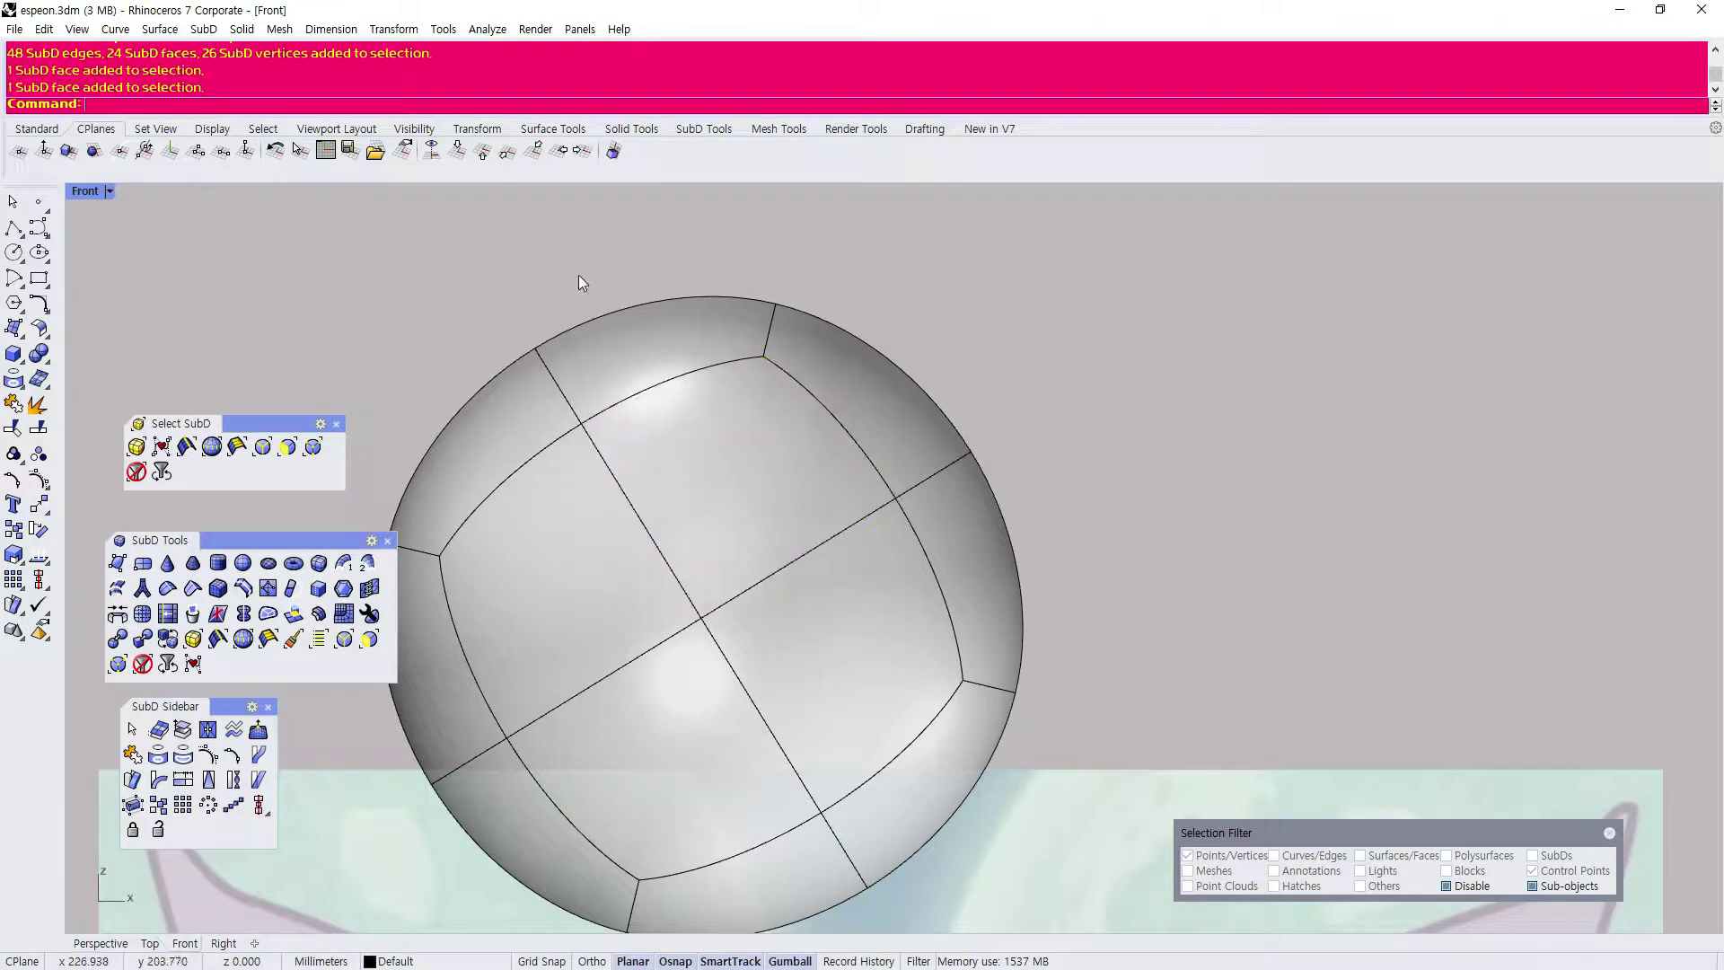
# Restrict the selection filter to edges, test it on the trial sphere's upper edges, and move the Select SubD toolbar up.
pyautogui.click(262, 446)
pyautogui.click(624, 404)
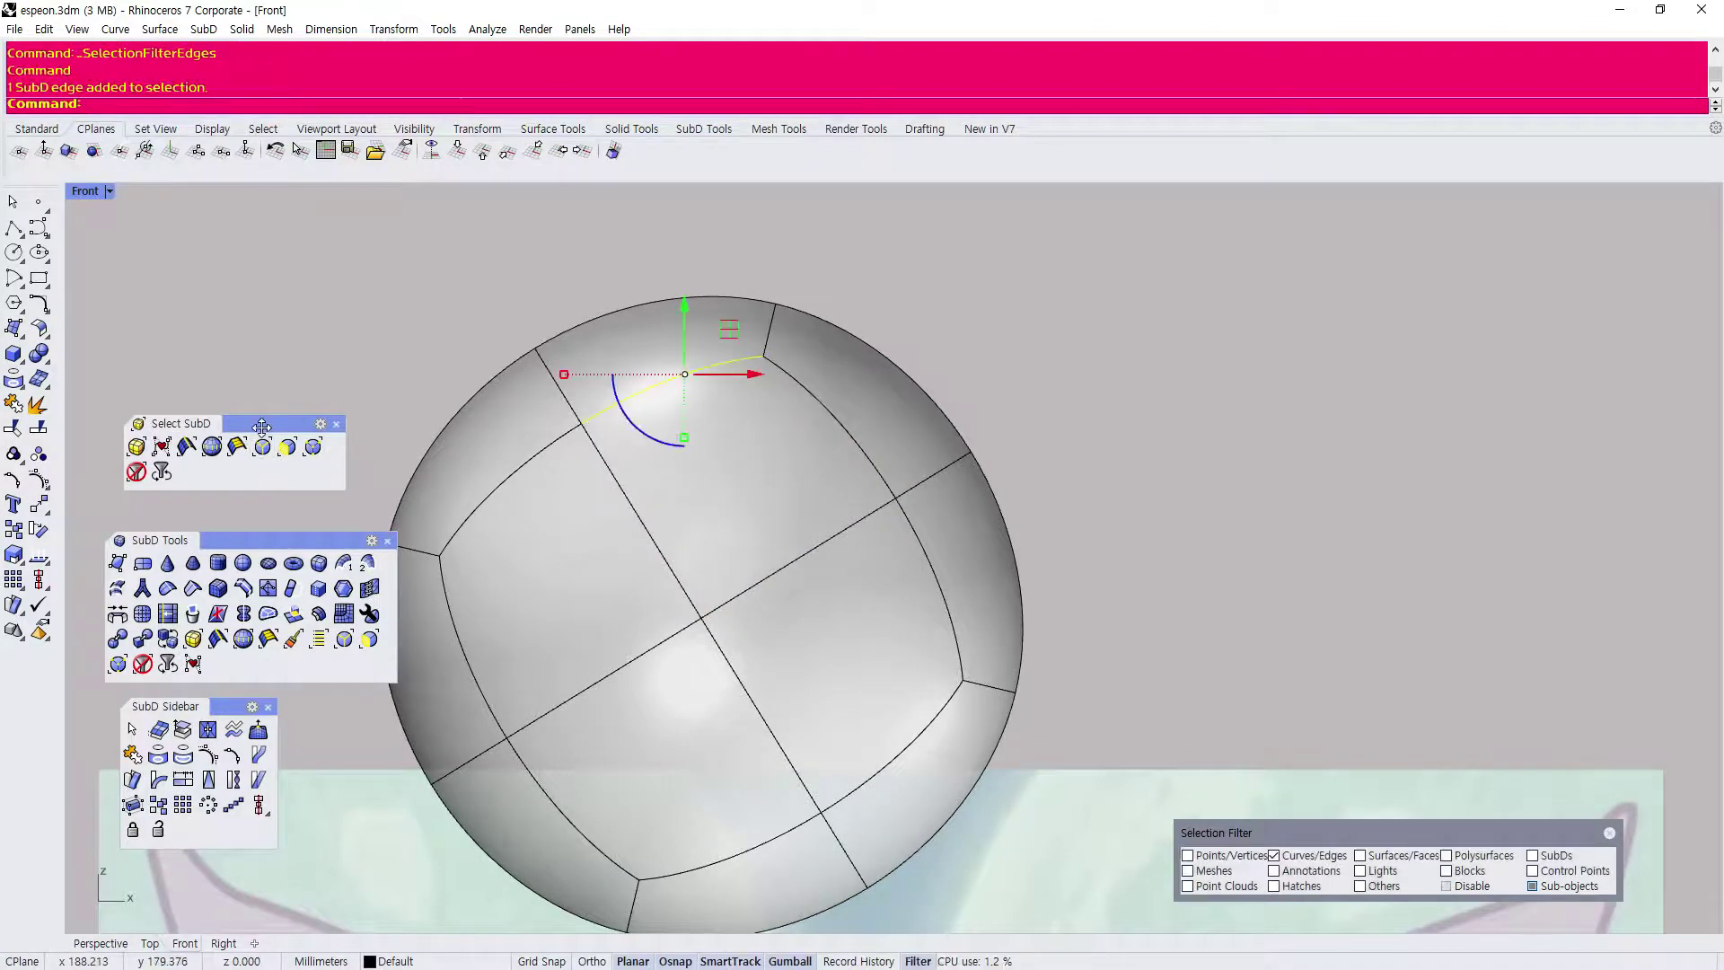
pyautogui.moveTo(262, 425); pyautogui.dragTo(290, 324)
pyautogui.press('Escape')
pyautogui.click(326, 349)
pyautogui.click(571, 406)
pyautogui.press('Escape')
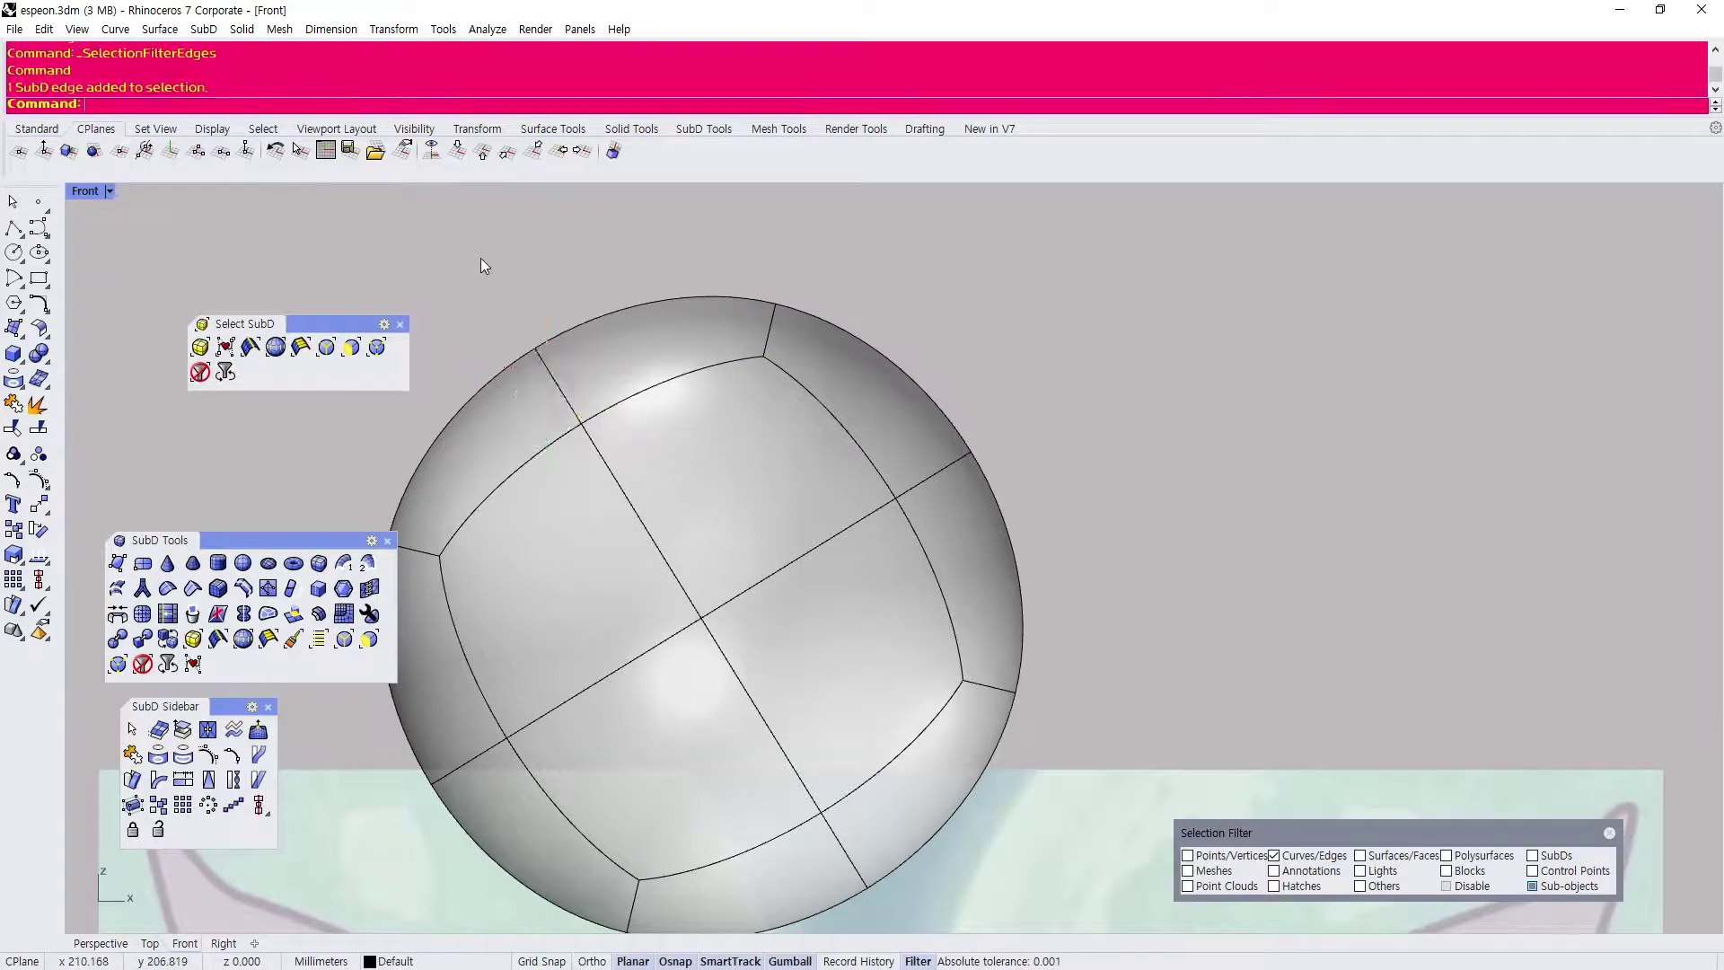
# Restrict the selection filter to vertices and pull the trial sphere's upper-right vertex outwards to stretch the shape.
pyautogui.click(376, 348)
pyautogui.click(583, 425)
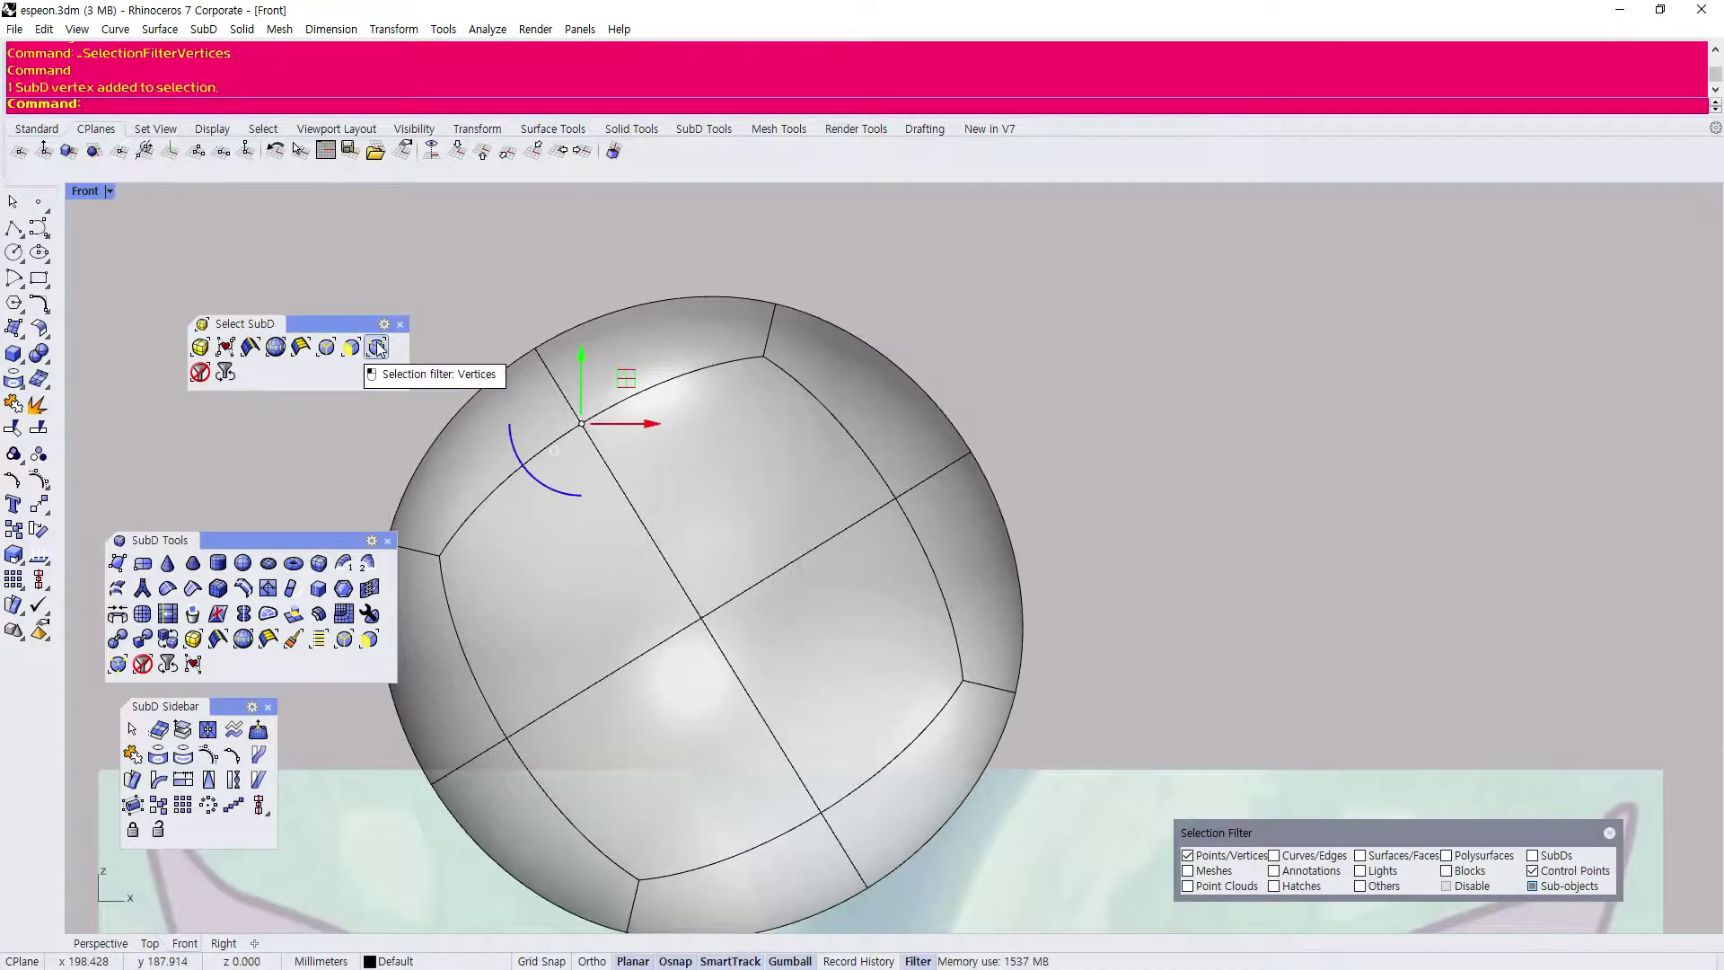
pyautogui.moveTo(704, 264); pyautogui.dragTo(803, 318)
pyautogui.moveTo(837, 261); pyautogui.dragTo(671, 399, button='right')
pyautogui.moveTo(666, 397); pyautogui.dragTo(796, 305)
# Deselect the vertex and undo its move so the trial sphere is round again.
pyautogui.click(874, 325)
pyautogui.press('Delete')
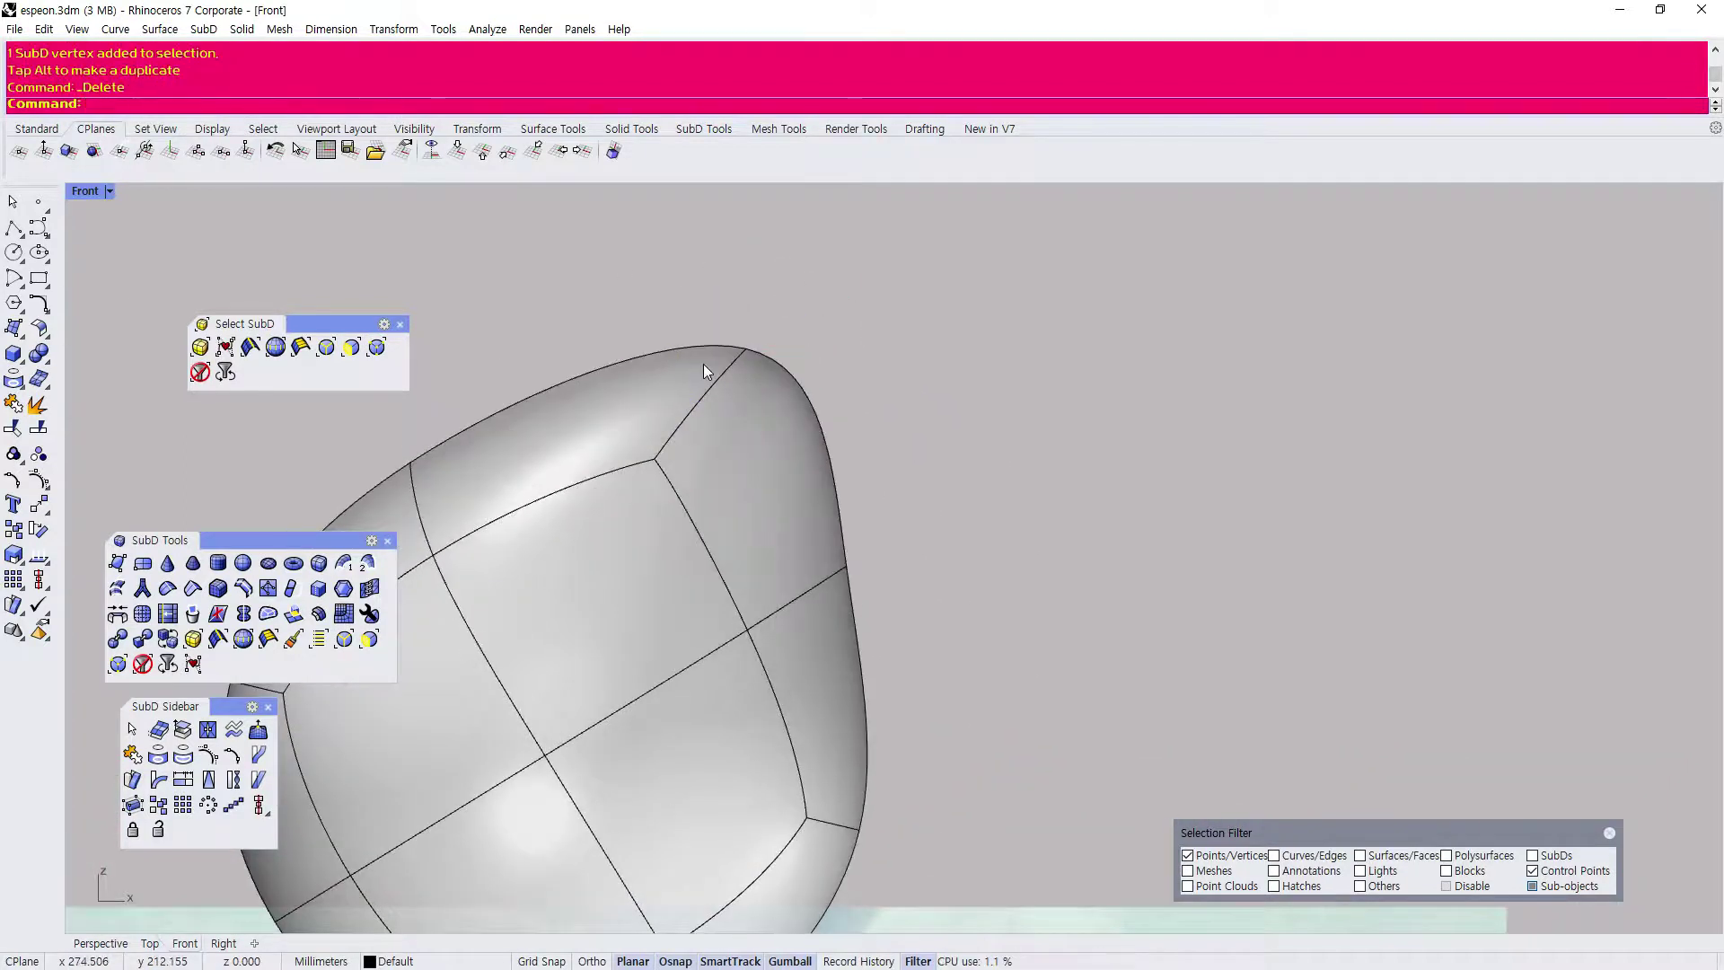
pyautogui.hotkey('ctrl', 'z')
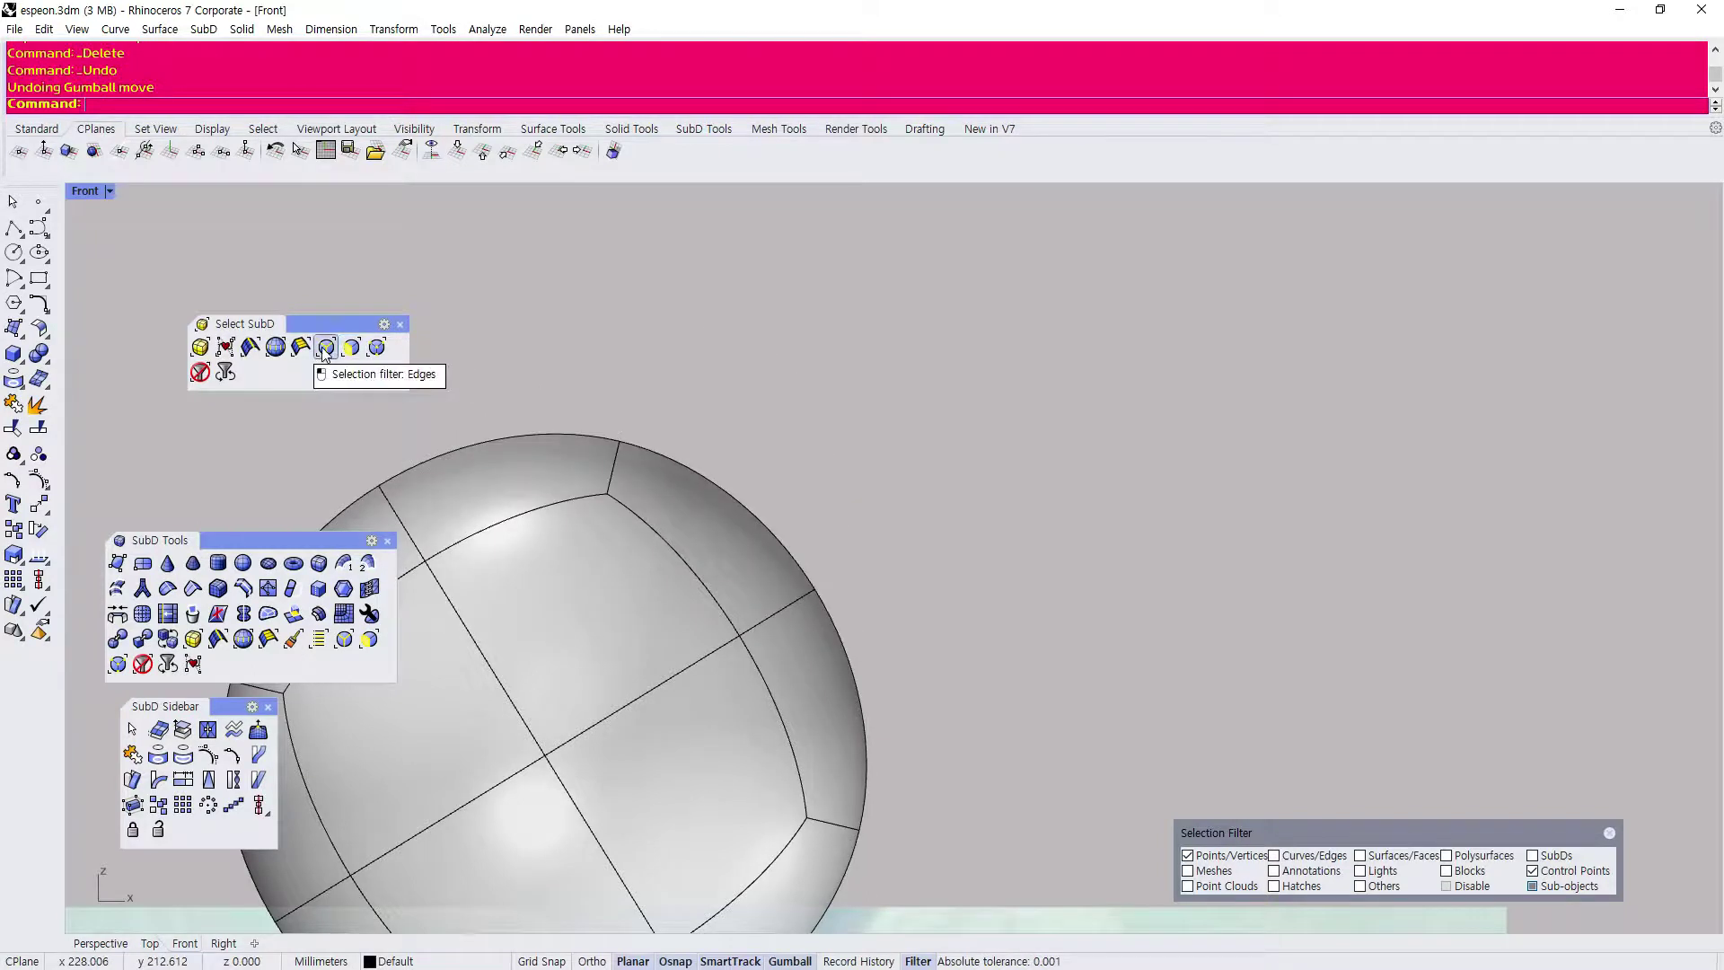
# Move the Select SubD toolbar above the SubD Tools toolbar and bring the Selection Filter panel up beside the trial sphere.
pyautogui.scroll(-3, 618, 374)
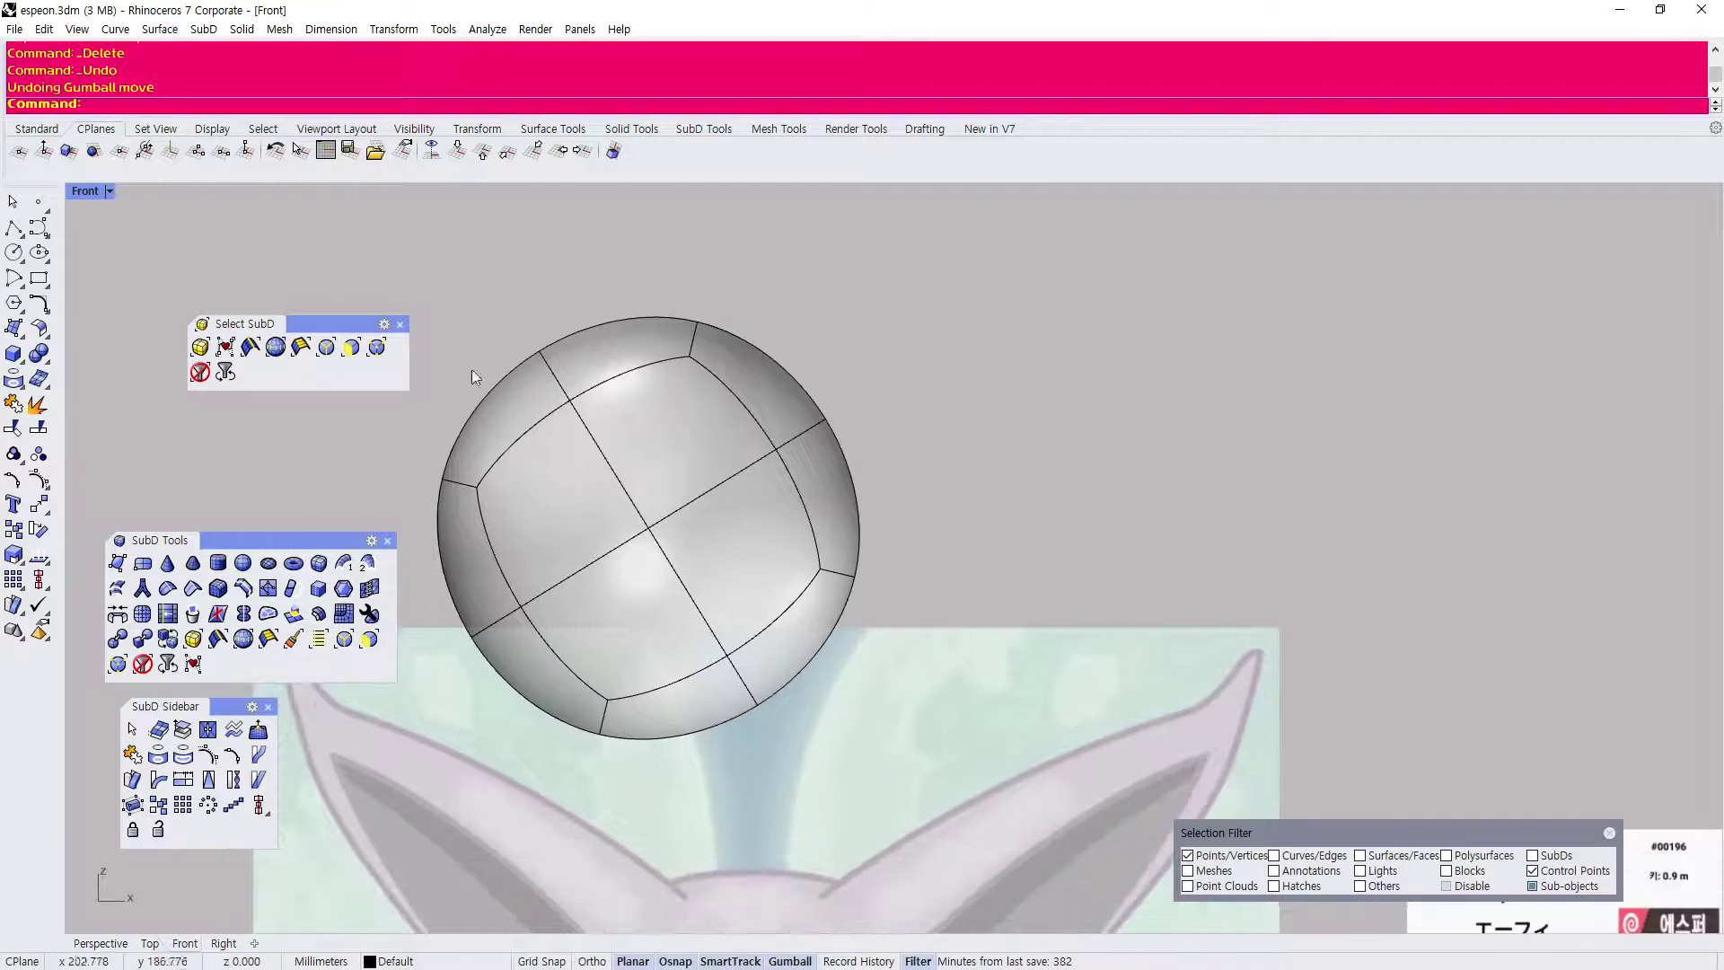
pyautogui.moveTo(374, 331); pyautogui.dragTo(292, 392)
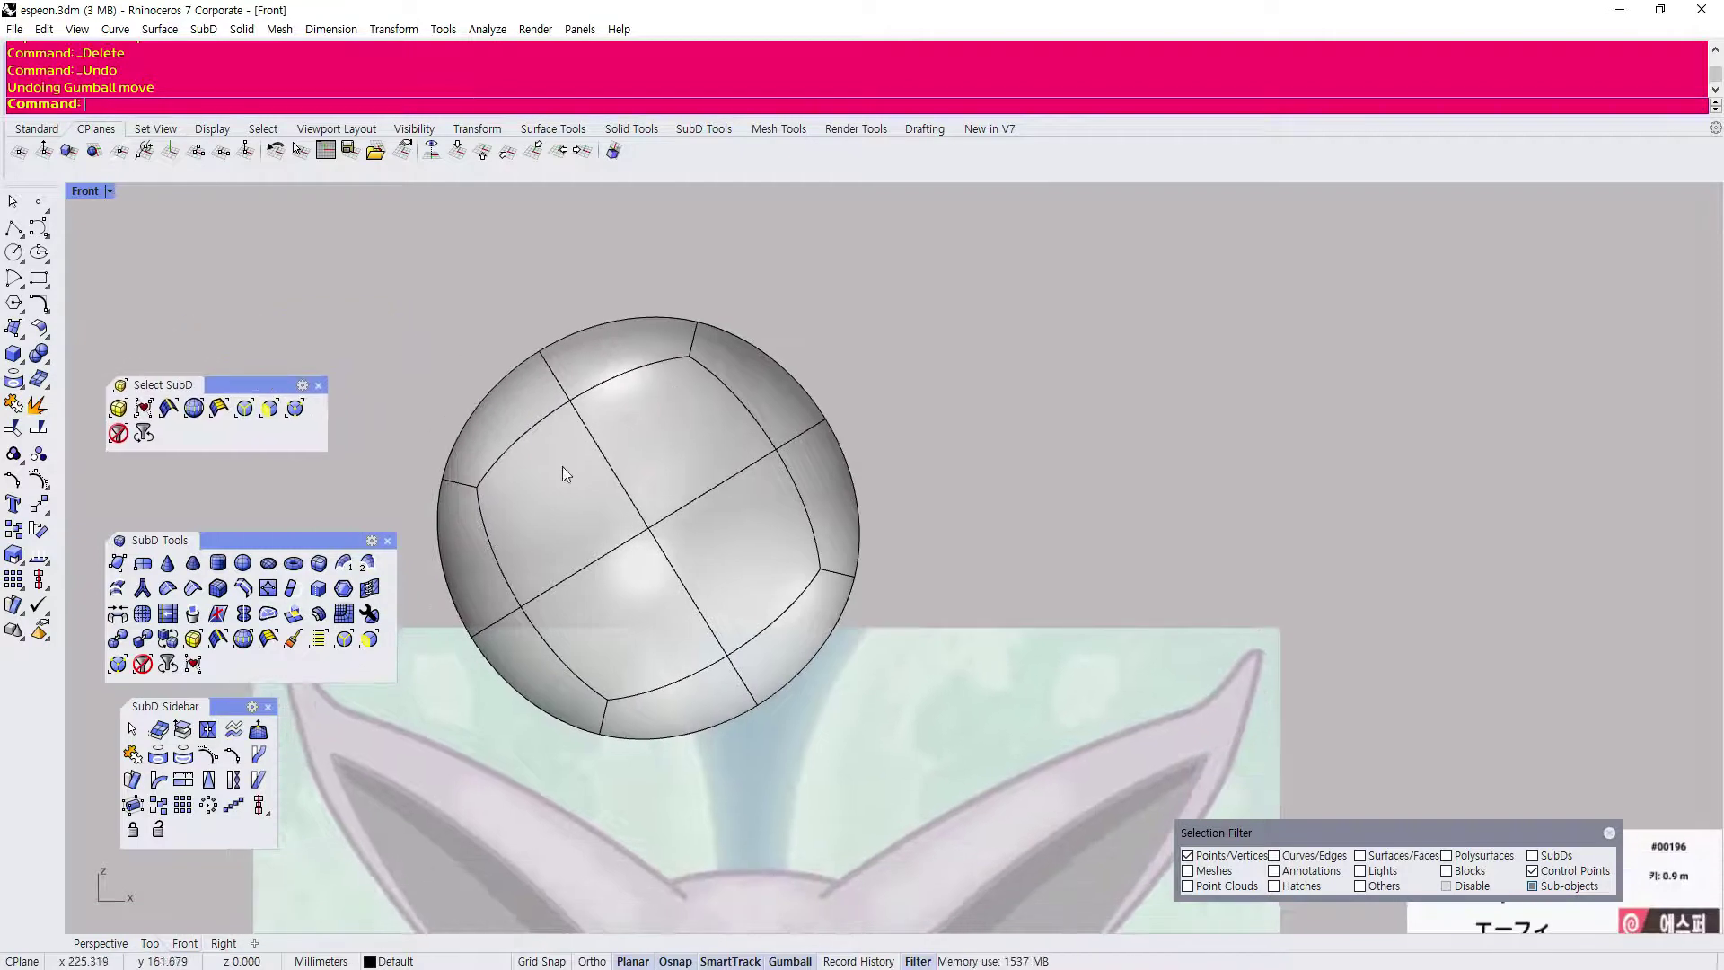
pyautogui.press('Escape')
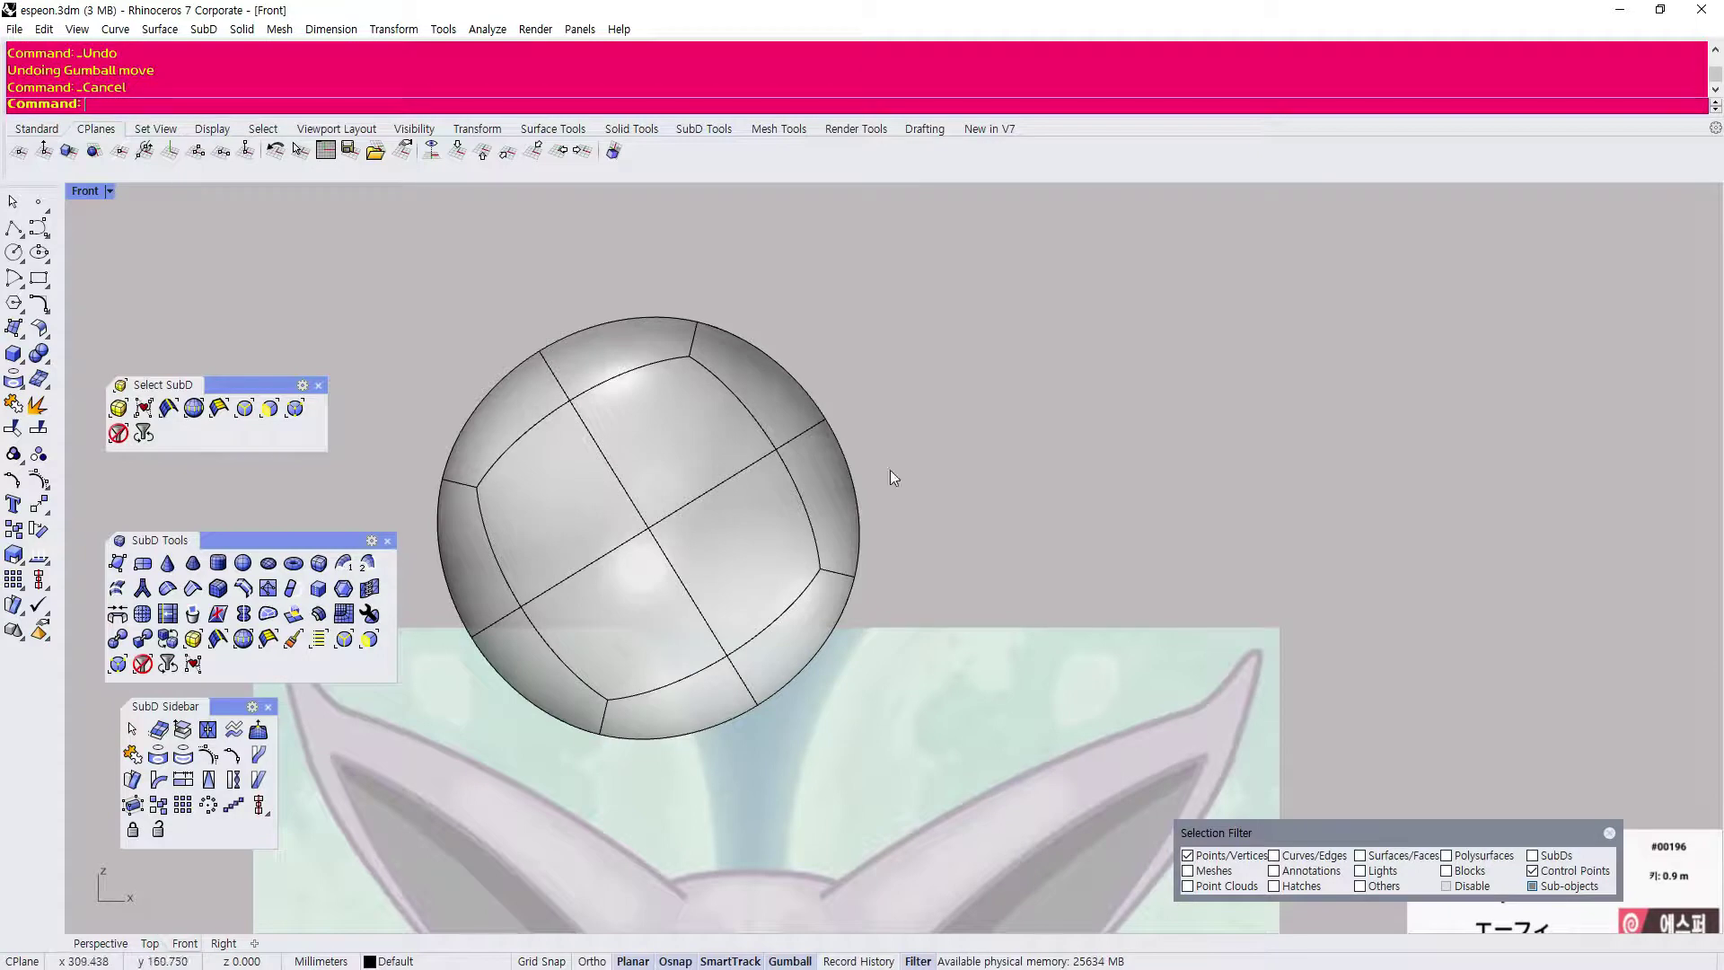
pyautogui.moveTo(1281, 824); pyautogui.dragTo(1162, 397)
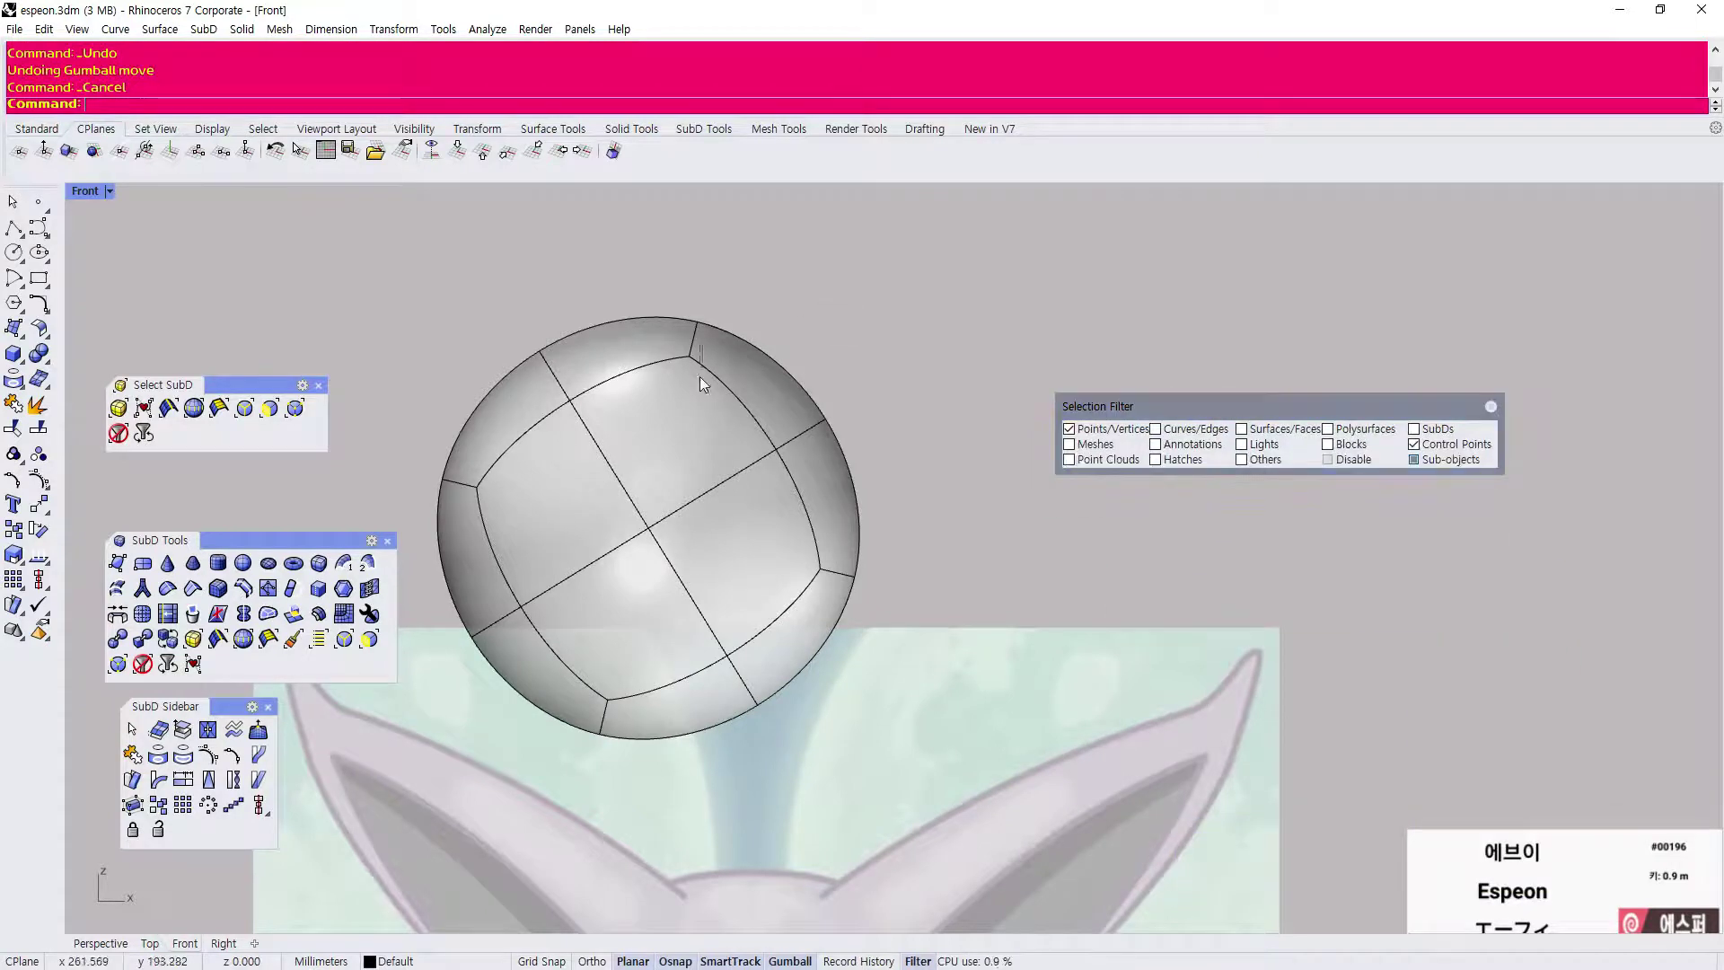
# Place the SubD Tools toolbar directly below the Select SubD toolbar and move the Selection Filter panel closer to the trial sphere.
pyautogui.scroll(-1, 445, 348)
pyautogui.scroll(-3, 455, 427)
pyautogui.scroll(3, 454, 427)
pyautogui.scroll(-1, 488, 584)
pyautogui.scroll(2, 488, 584)
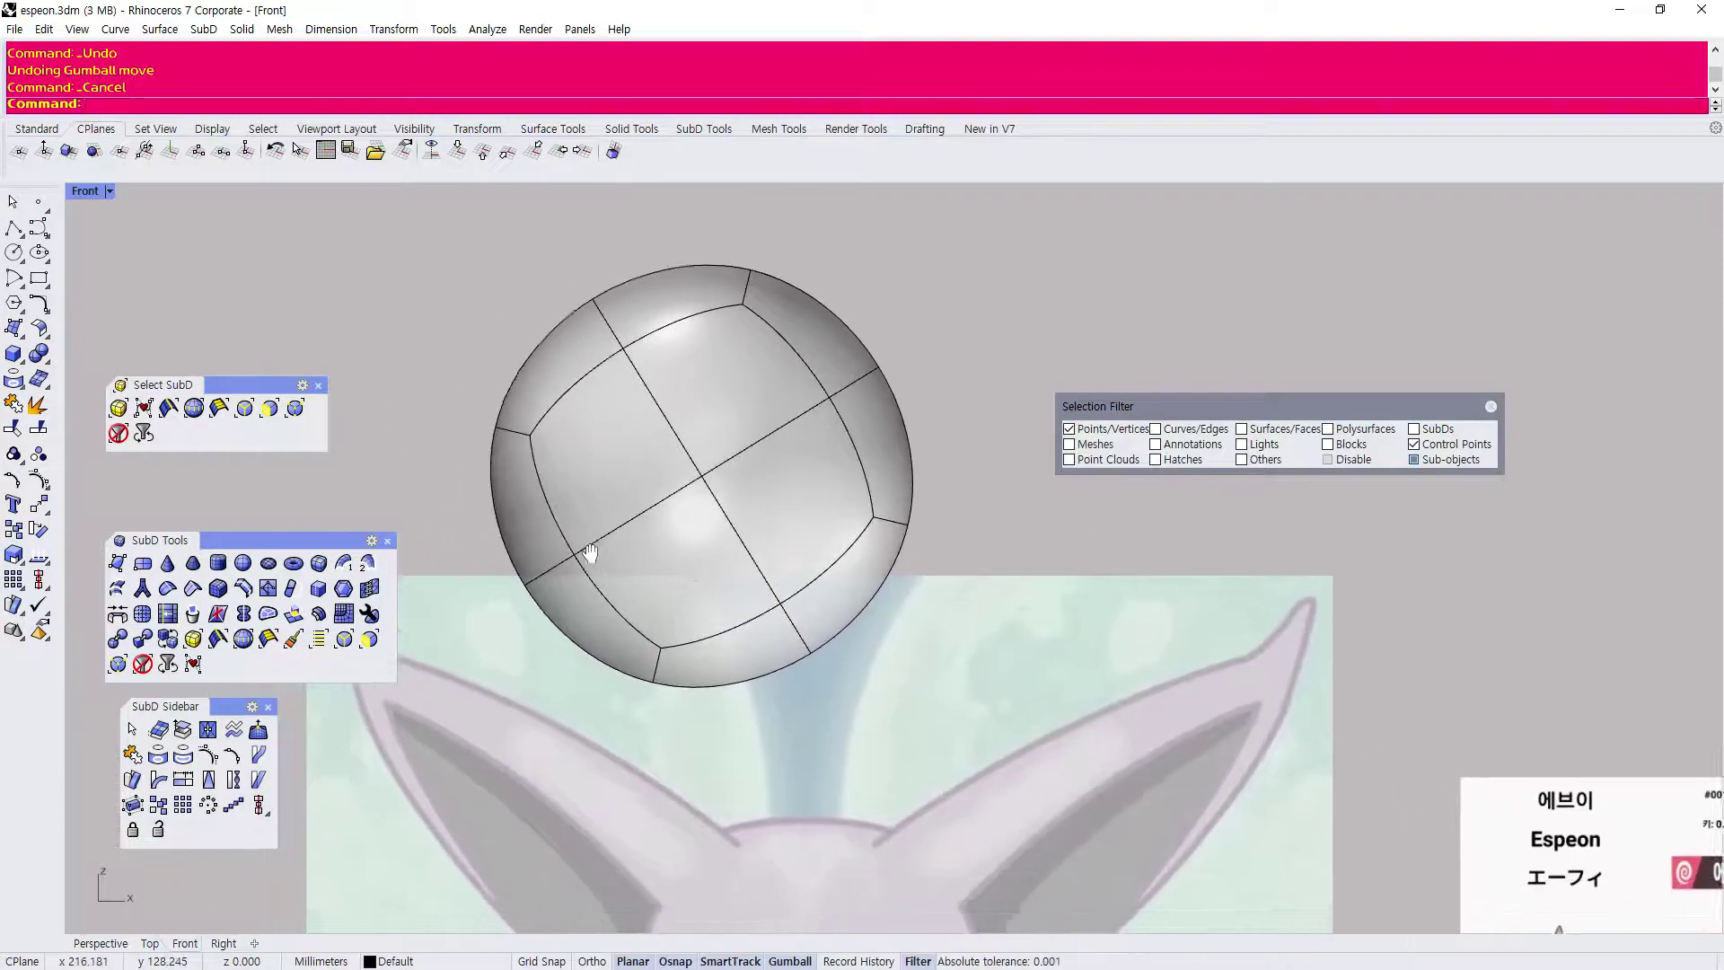
pyautogui.moveTo(319, 540); pyautogui.dragTo(318, 486)
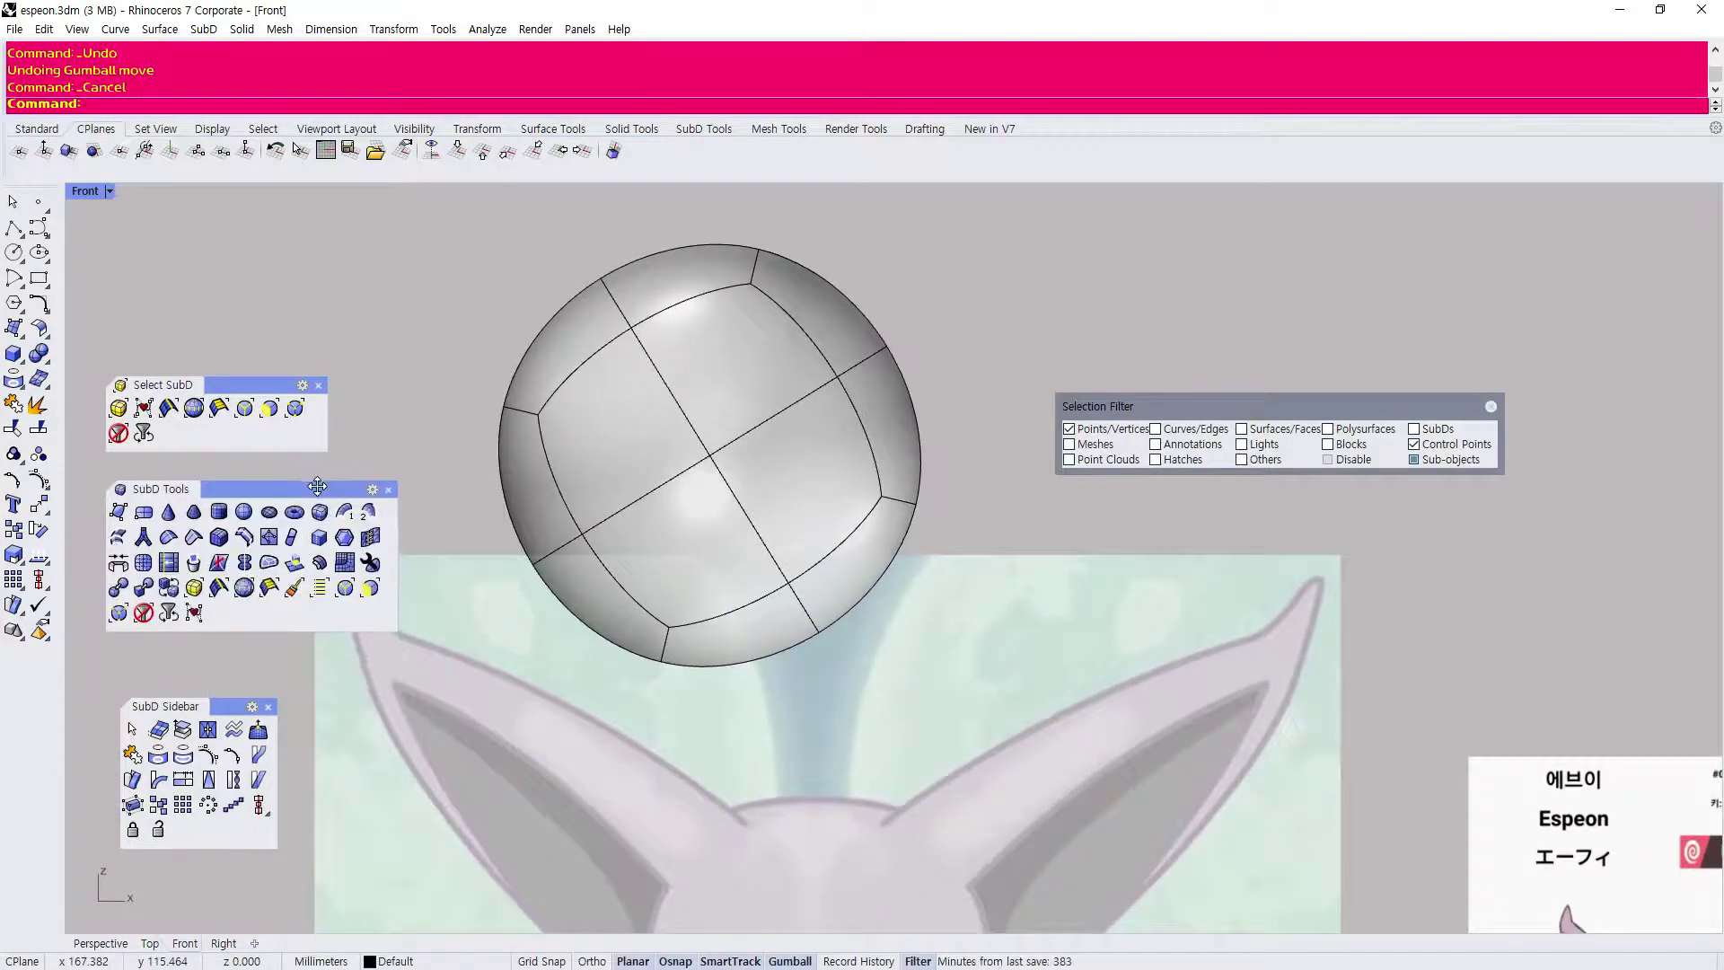
pyautogui.scroll(-2, 366, 400)
pyautogui.scroll(2, 477, 389)
pyautogui.moveTo(477, 389); pyautogui.dragTo(557, 447, button='right')
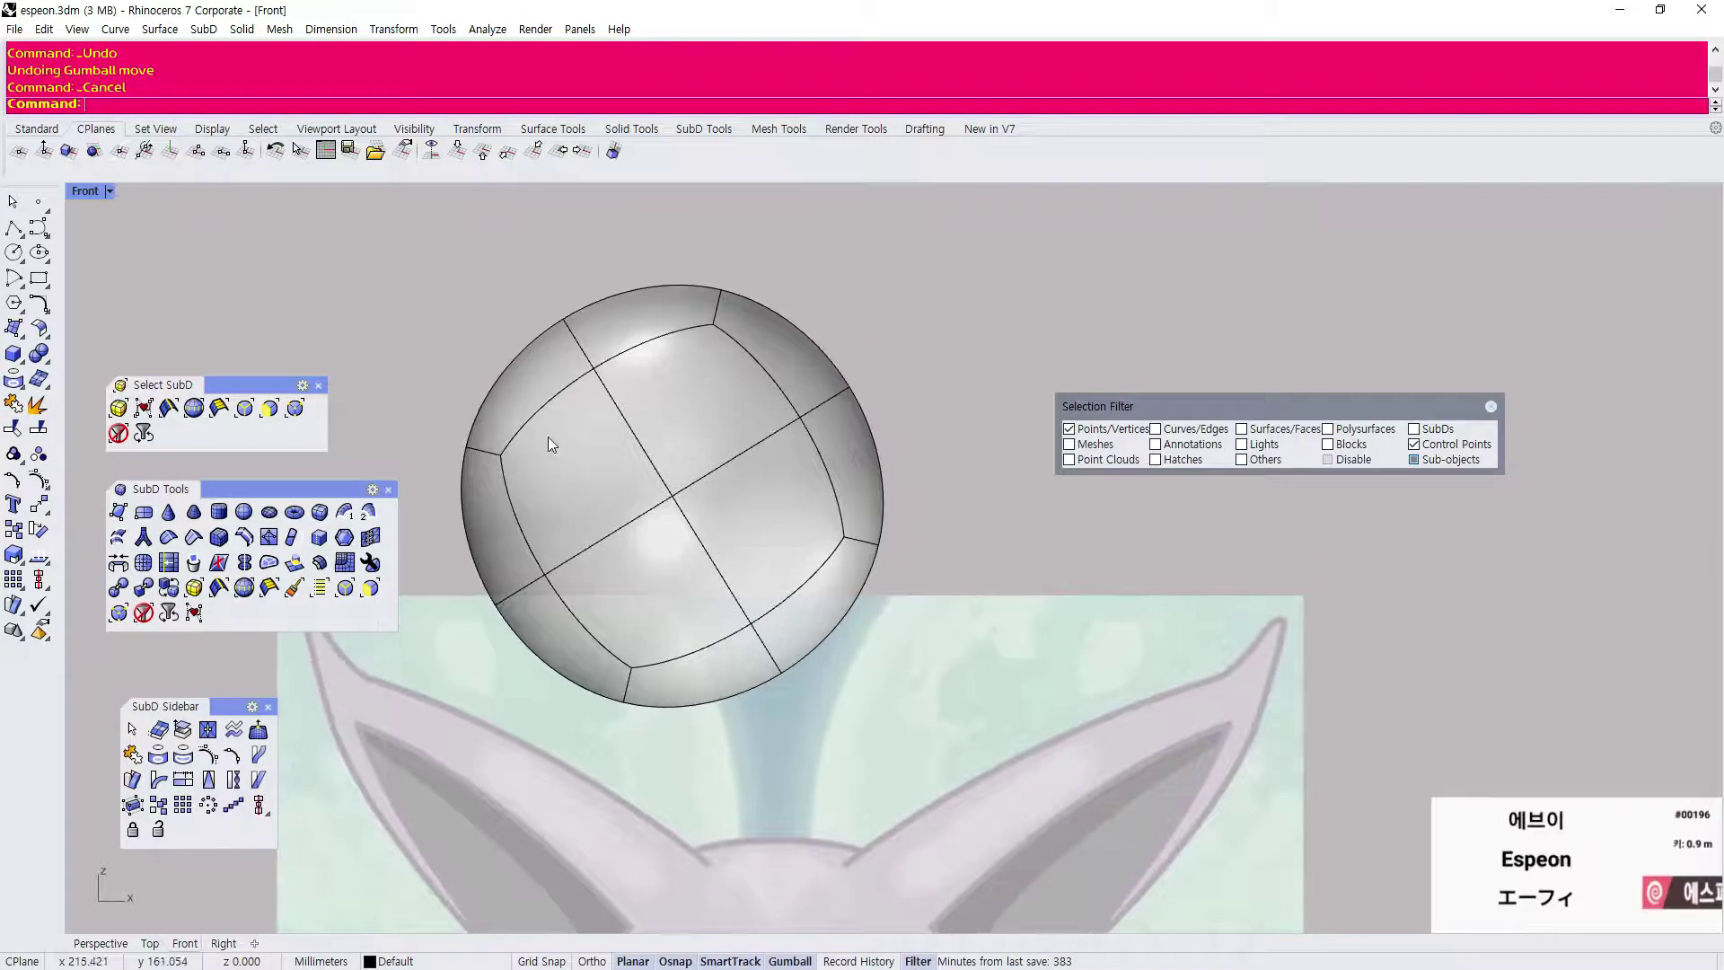
pyautogui.scroll(-1, 550, 315)
pyautogui.moveTo(1219, 397); pyautogui.dragTo(976, 261)
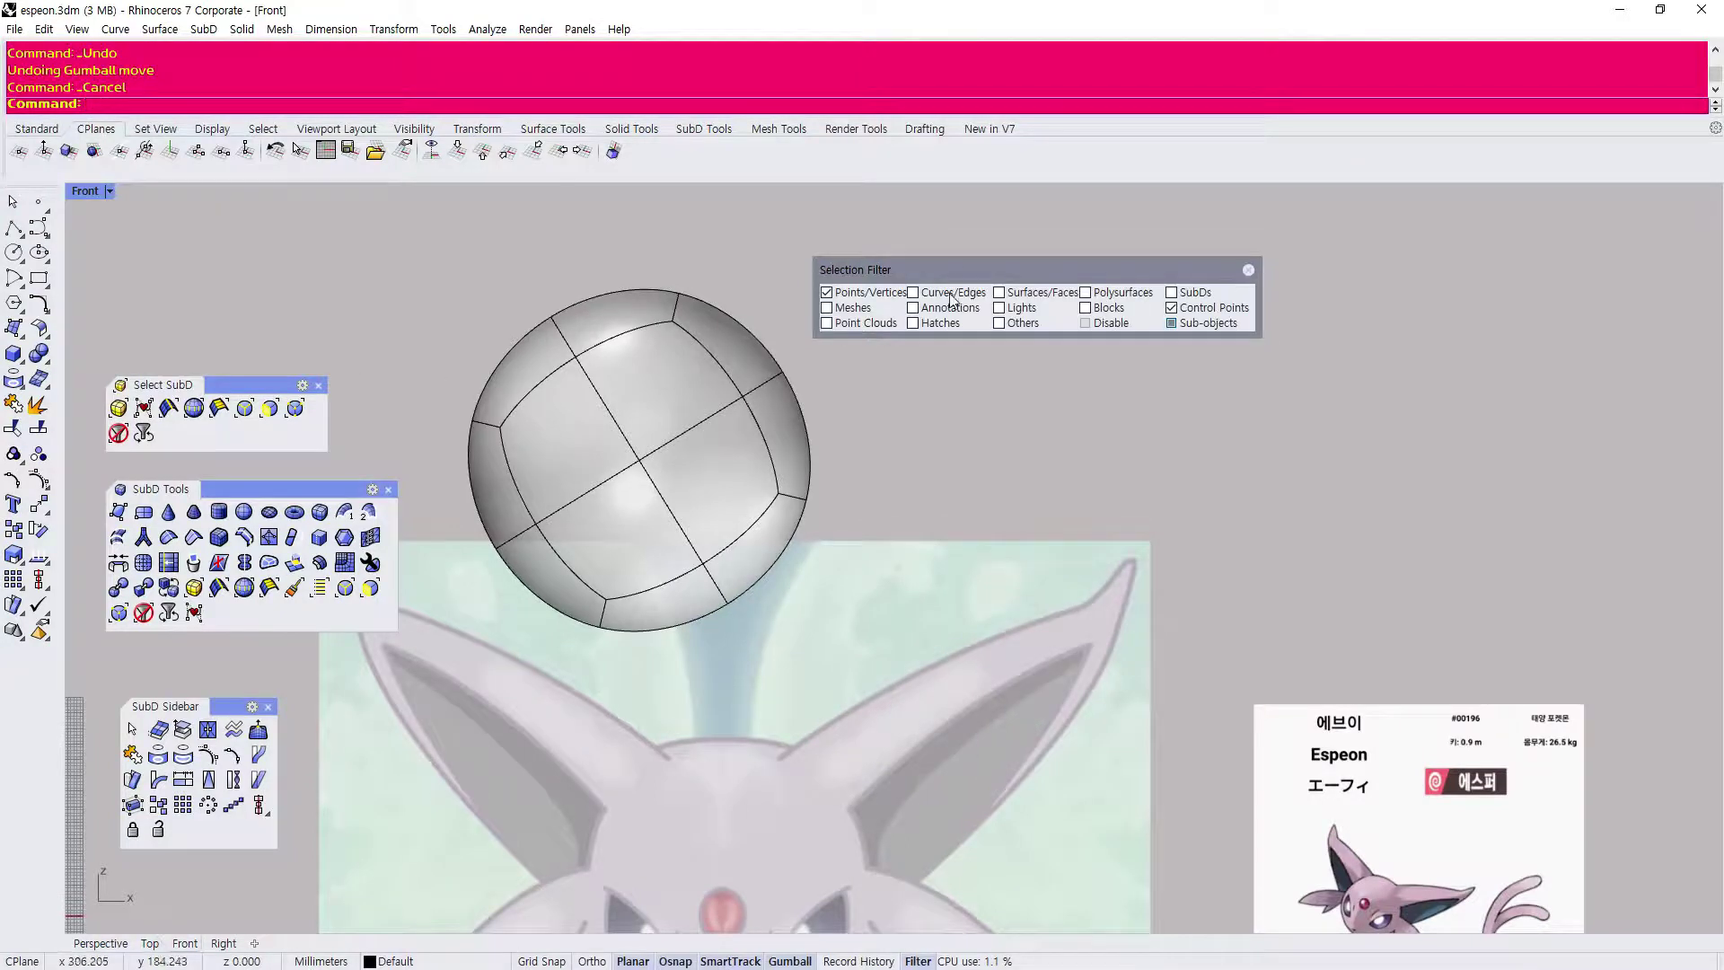
# Disable the selection filter and check it by selecting and deselecting a face of the trial sphere.
pyautogui.click(1085, 322)
pyautogui.click(659, 385)
pyautogui.click(546, 259)
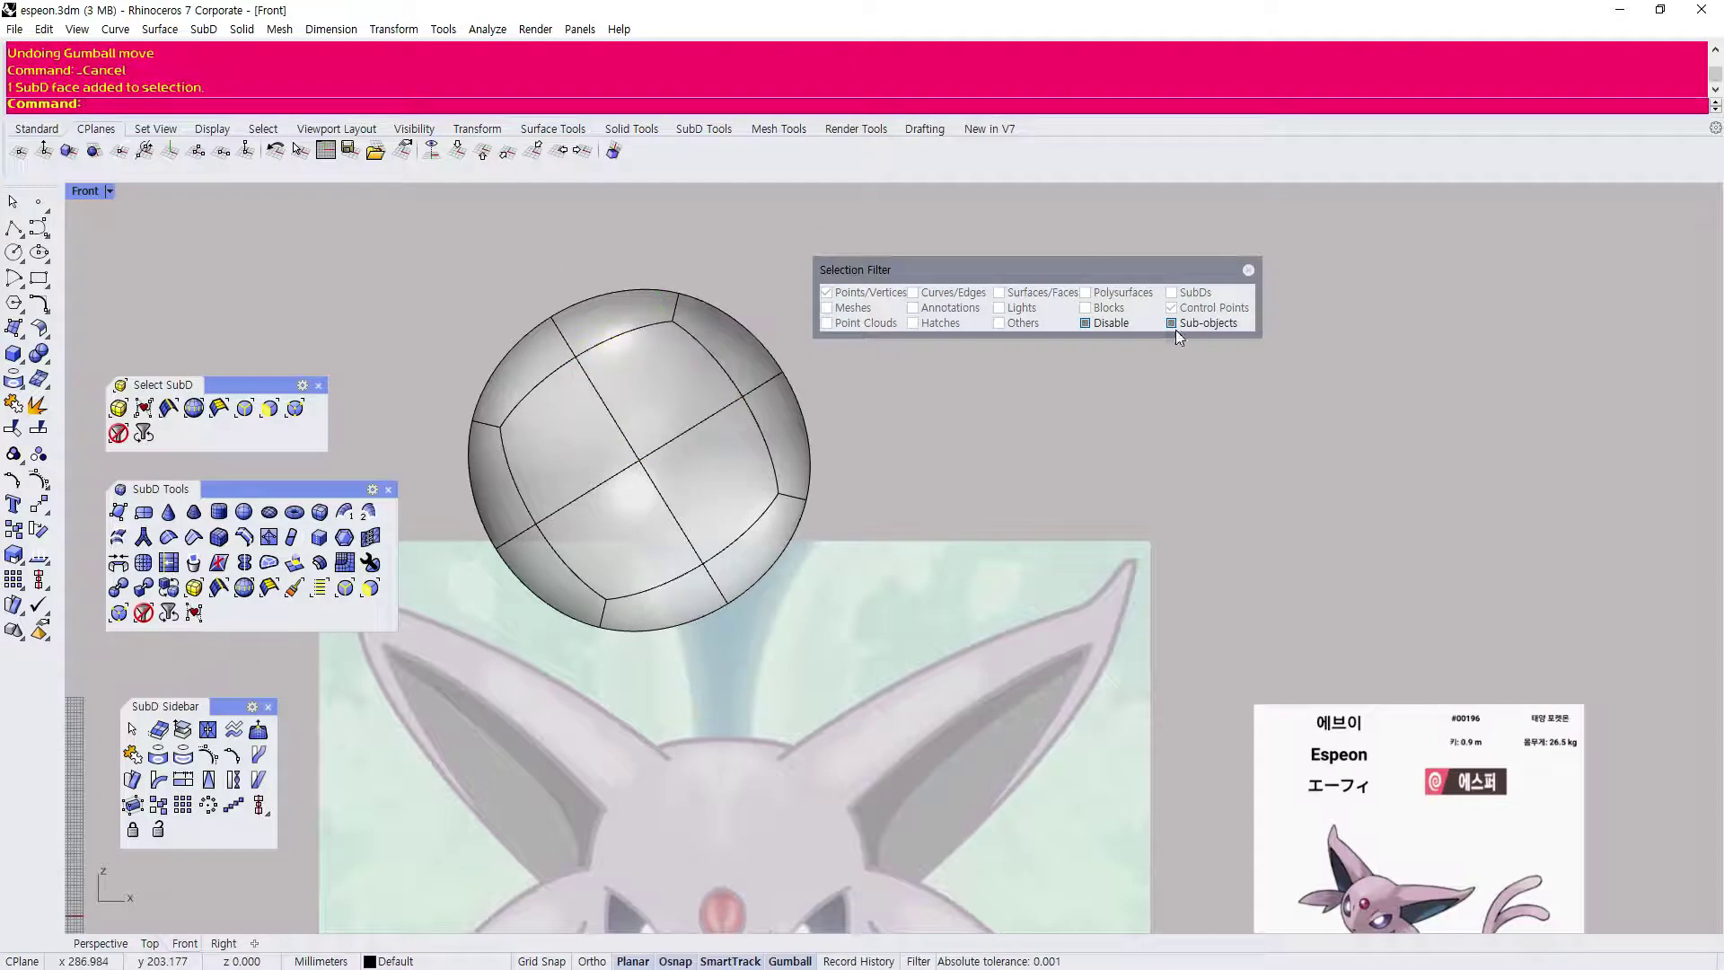
# Select the whole 1-subdivision trial sphere above the face picture and delete it.
pyautogui.moveTo(450, 258); pyautogui.dragTo(868, 709)
pyautogui.press('Delete')
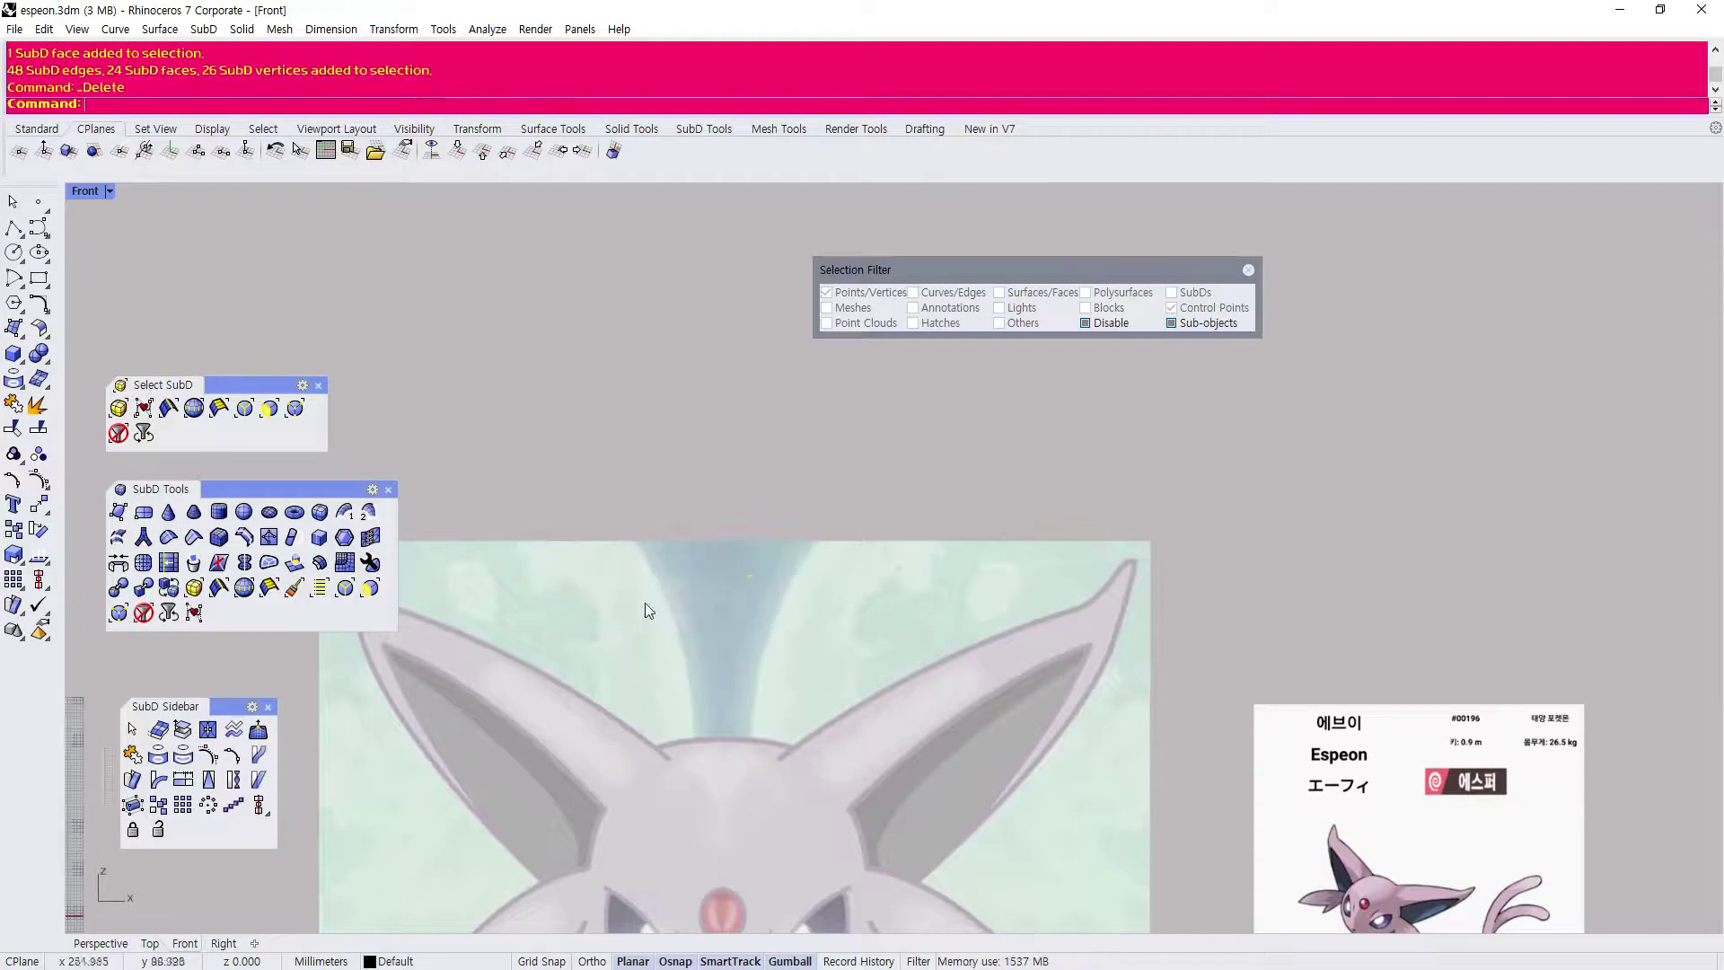
# Create a Quads-style SubD sphere with 2 subdivisions, centred just above the forehead gem and reaching the top of the head, radius about 50 mm.
pyautogui.scroll(-5, 621, 433)
pyautogui.click(246, 518)
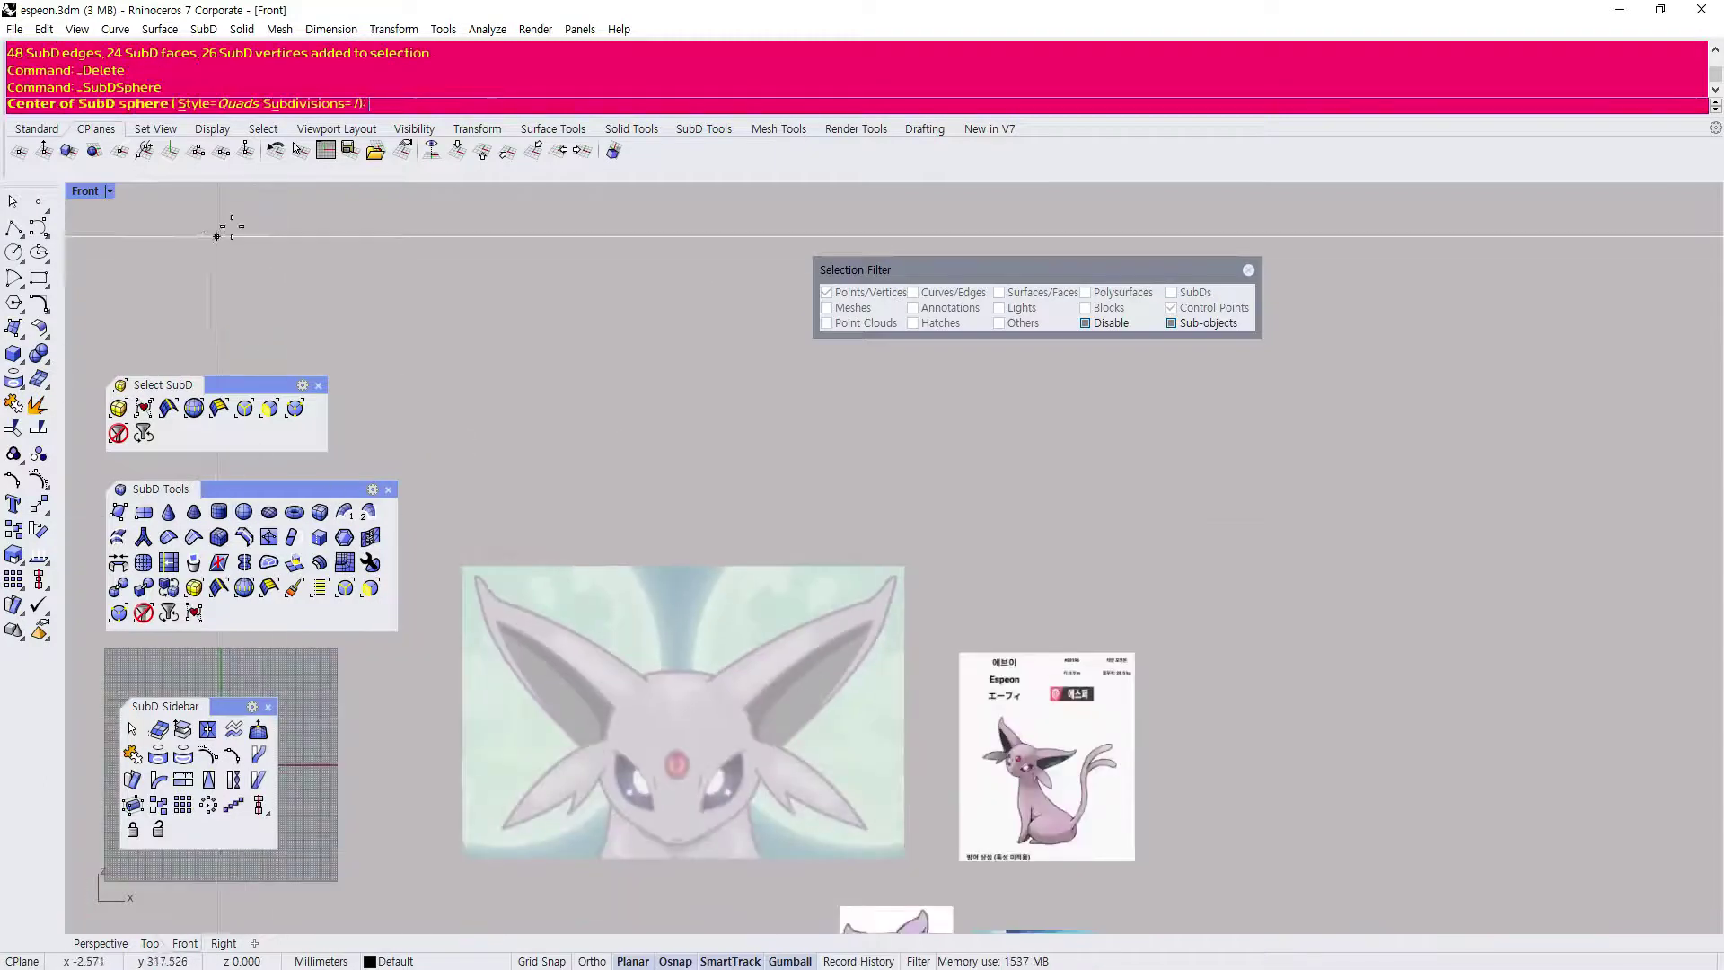
pyautogui.click(305, 104)
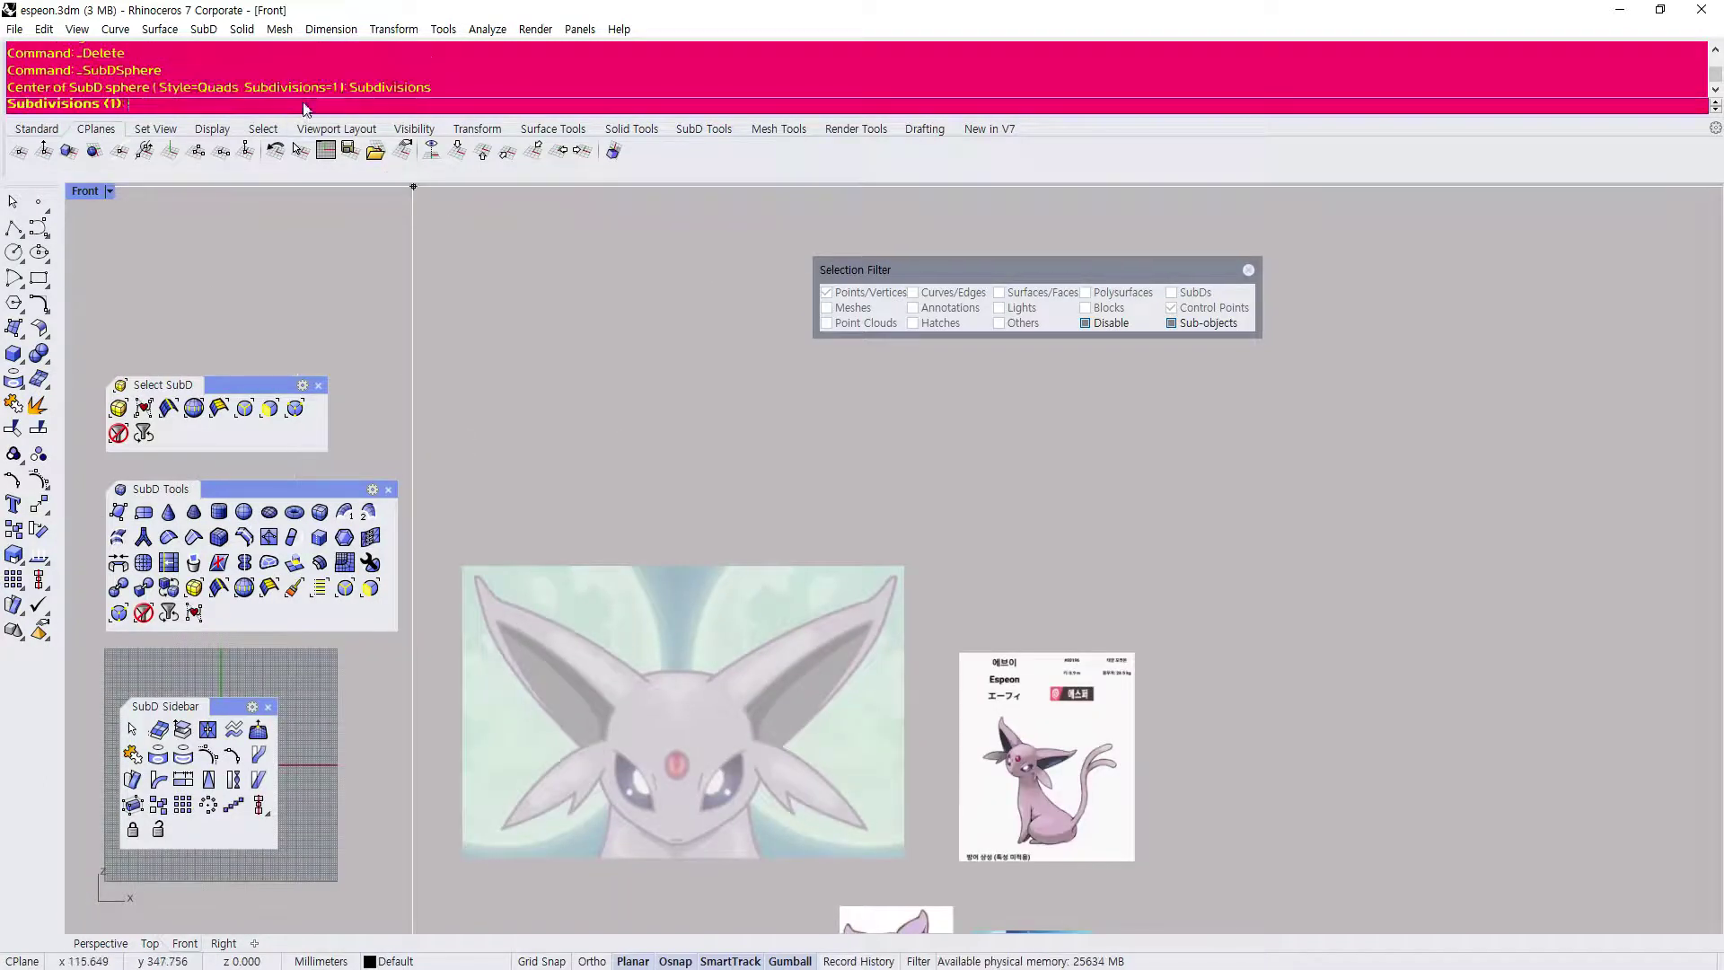
pyautogui.write('2')
pyautogui.press('Return')
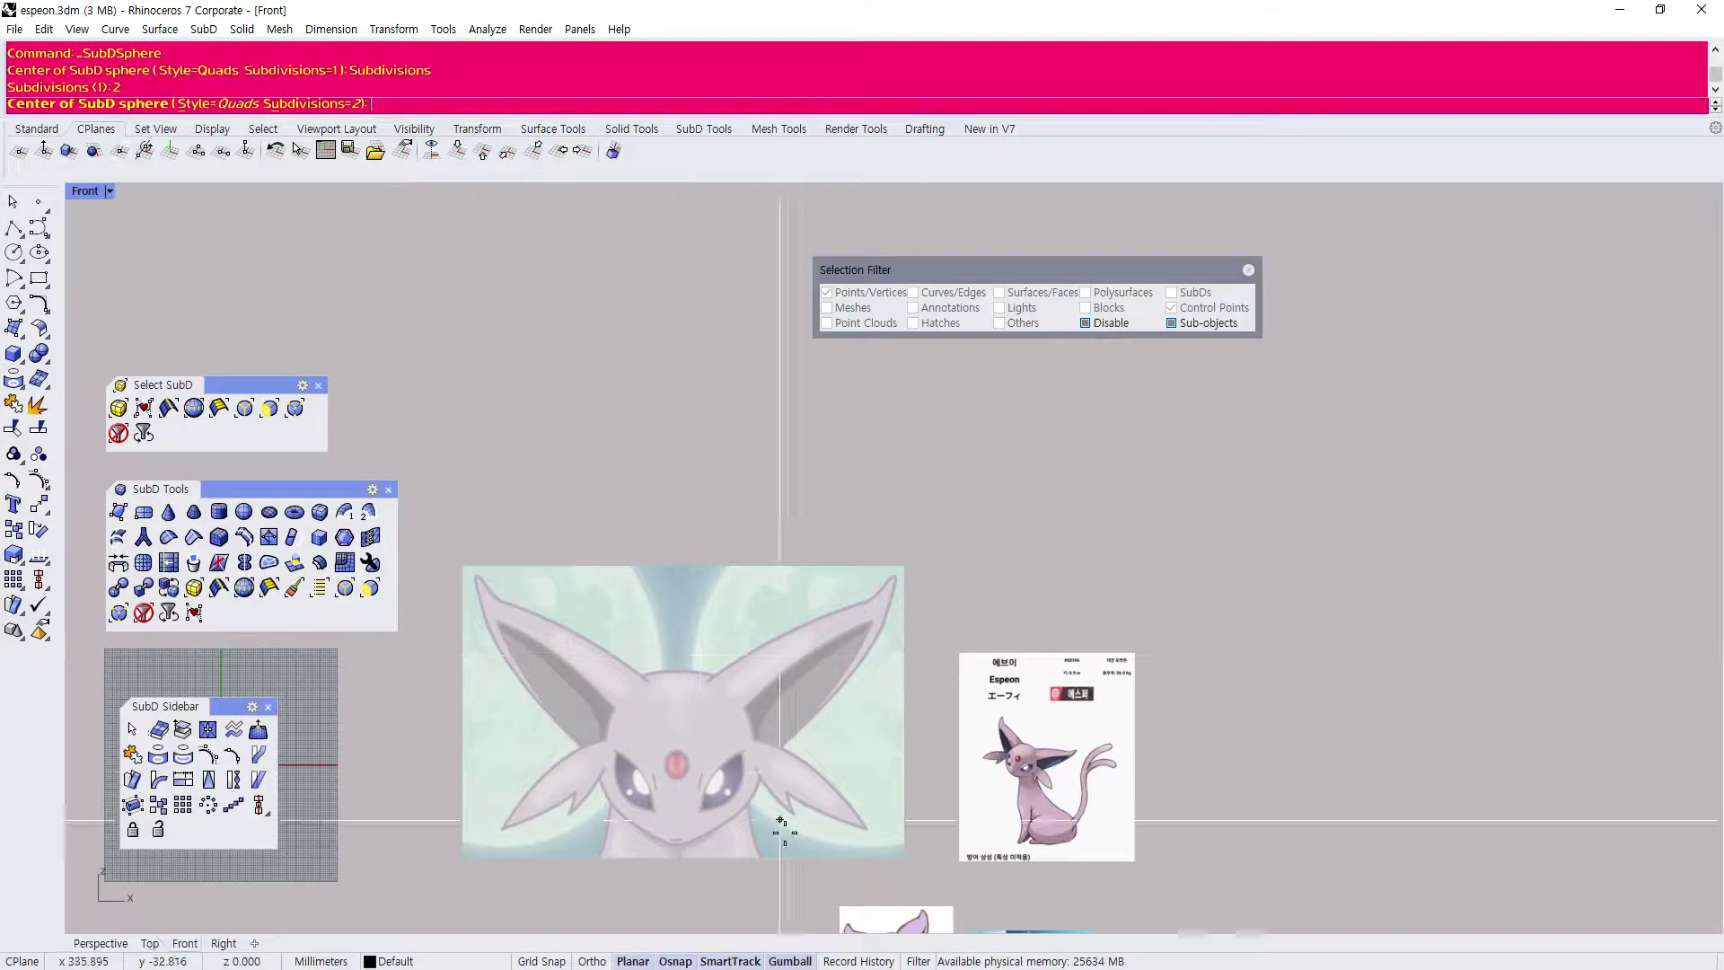
pyautogui.click(677, 754)
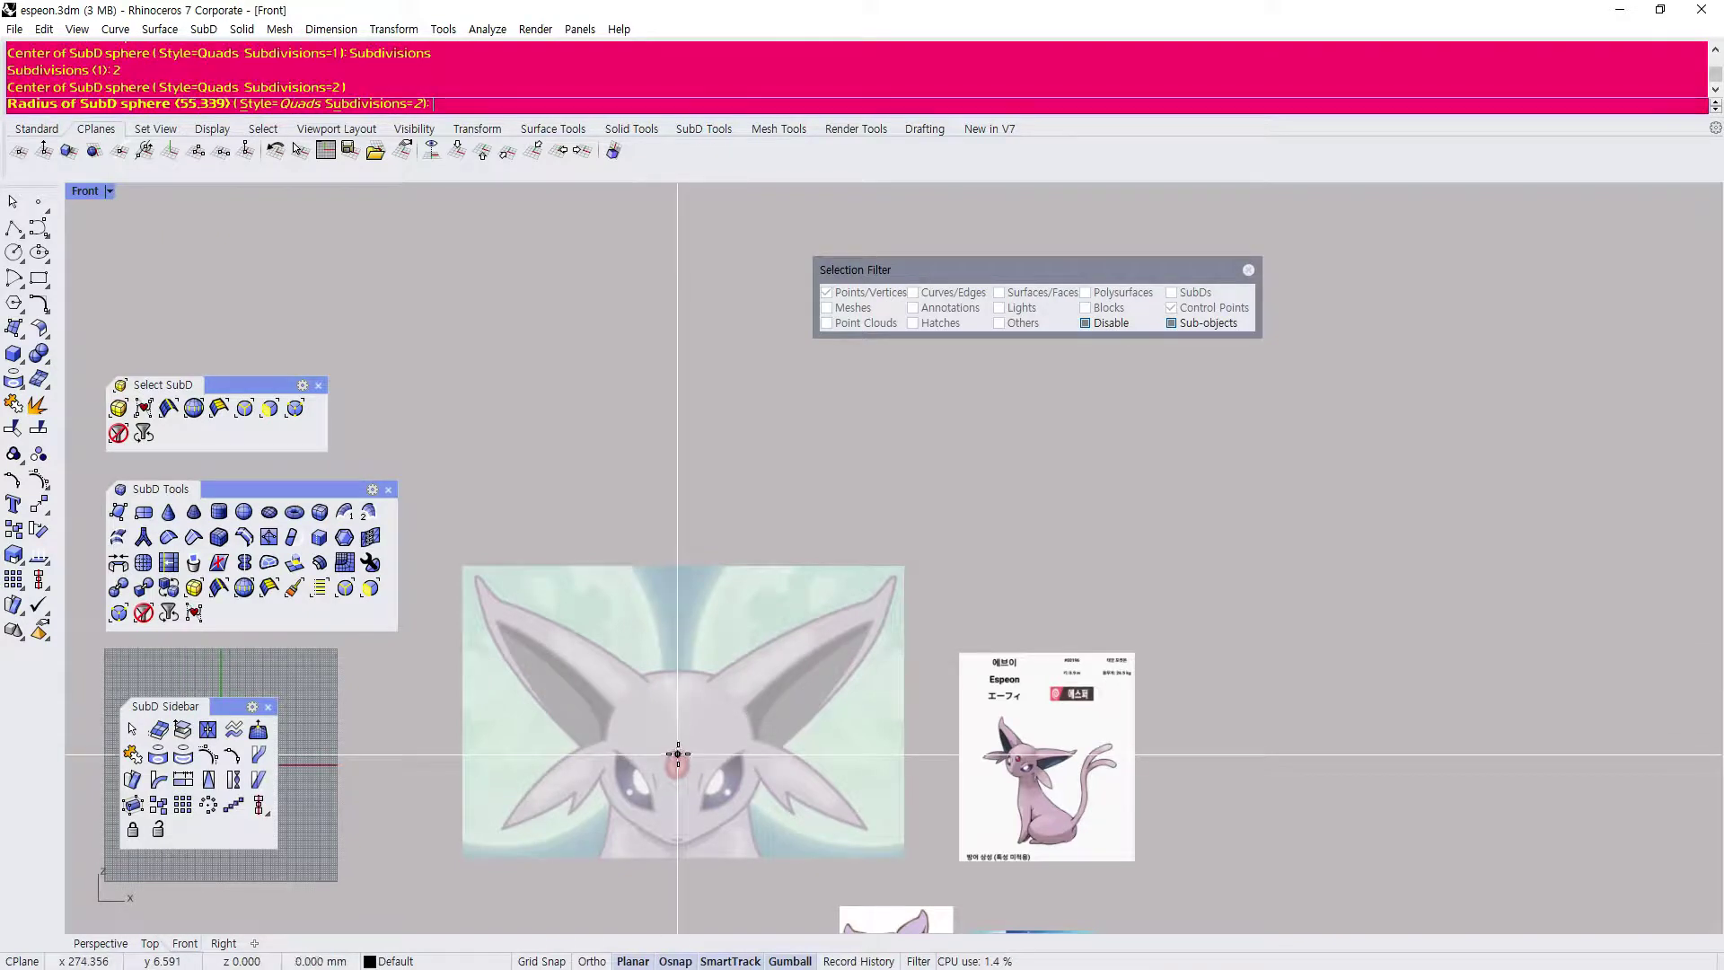
pyautogui.scroll(3, 697, 671)
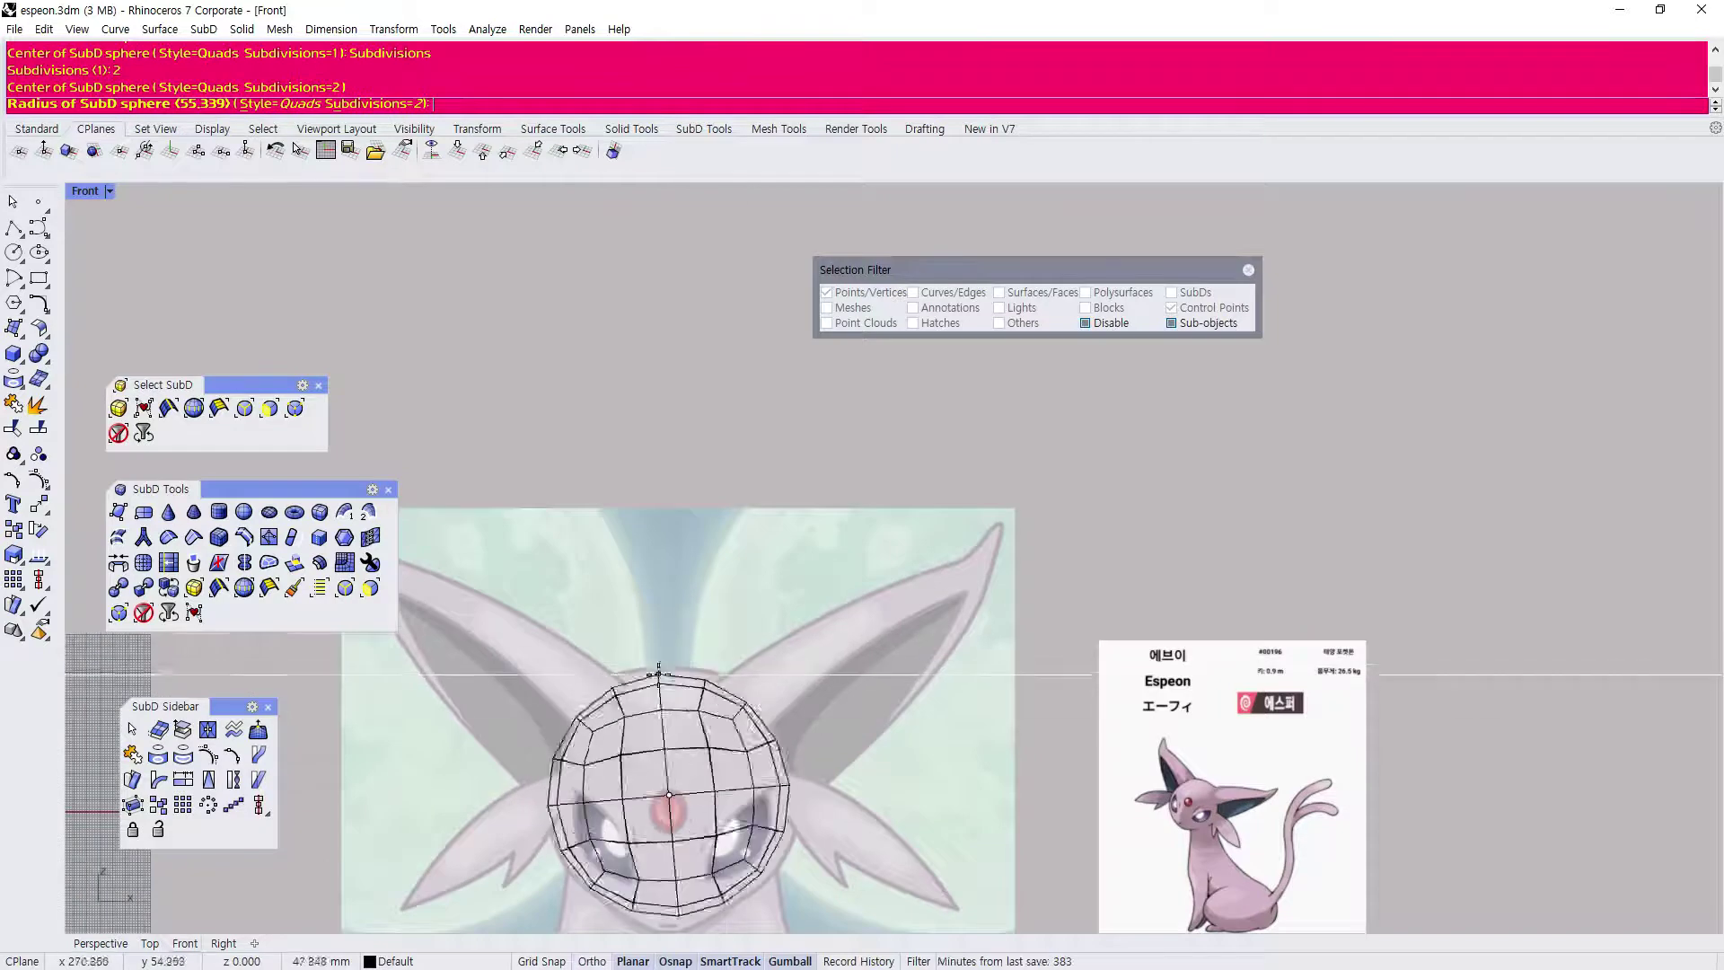
pyautogui.click(669, 669)
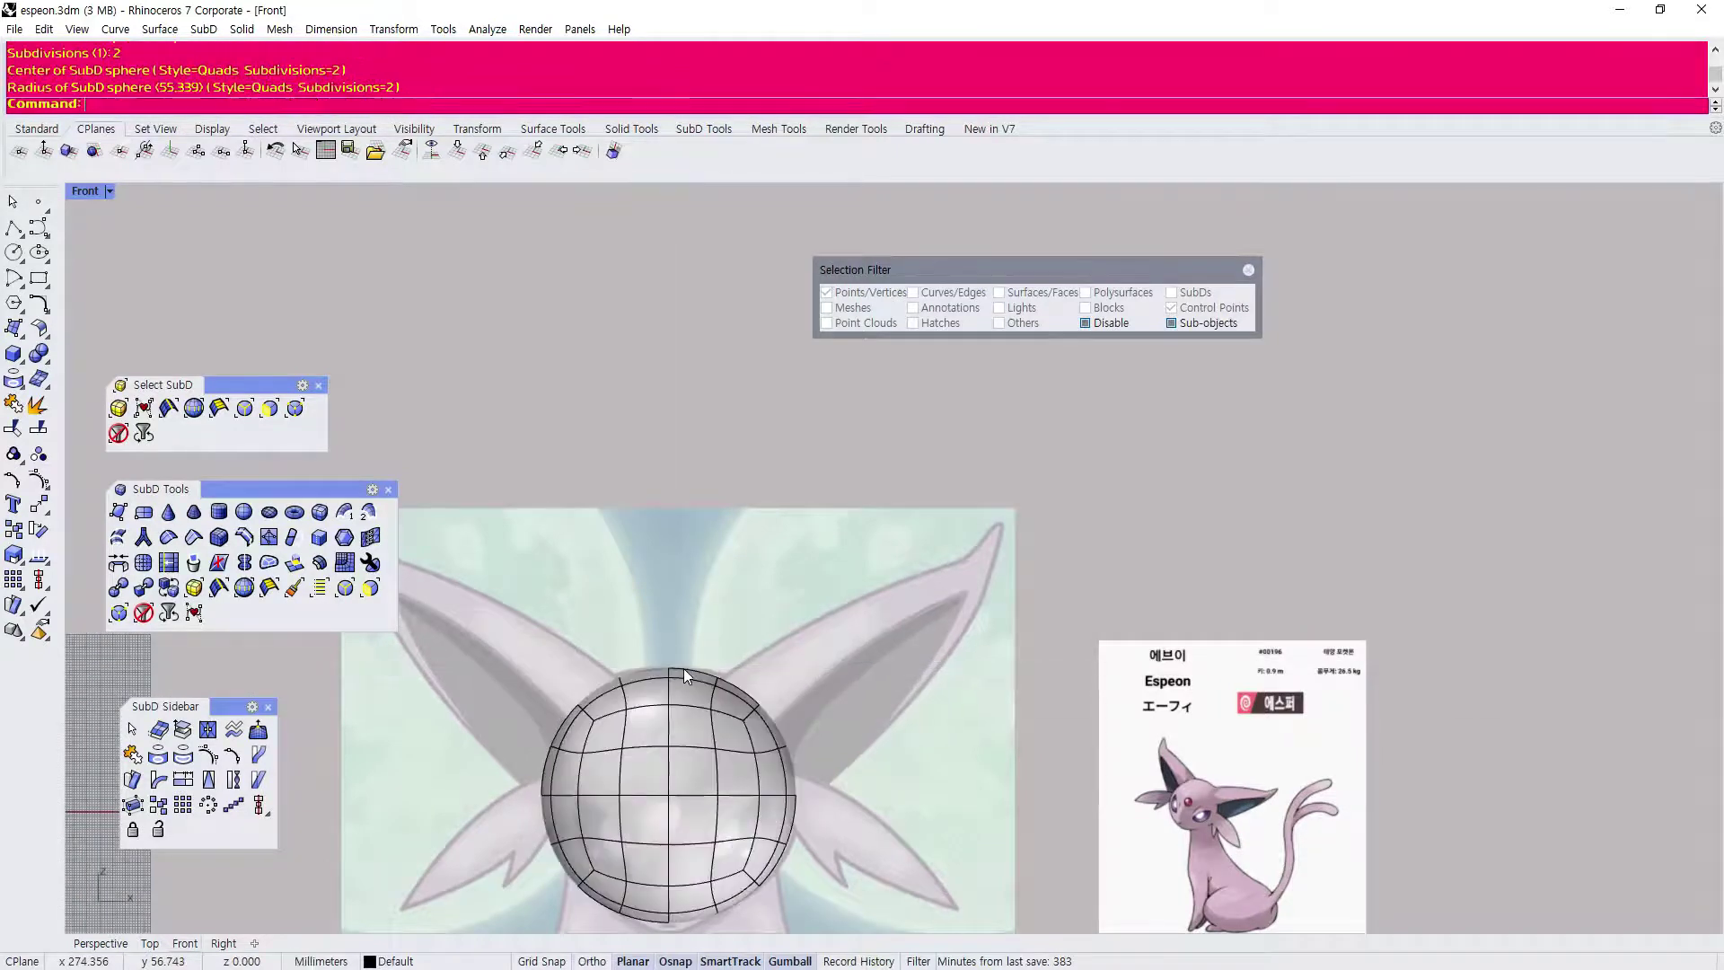
# Select the entire new SubD sphere over Espeon's face, including all its edges, faces and vertices.
pyautogui.scroll(-2, 678, 798)
pyautogui.scroll(4, 678, 795)
pyautogui.moveTo(680, 808); pyautogui.dragTo(629, 734, button='right')
pyautogui.scroll(-2, 628, 734)
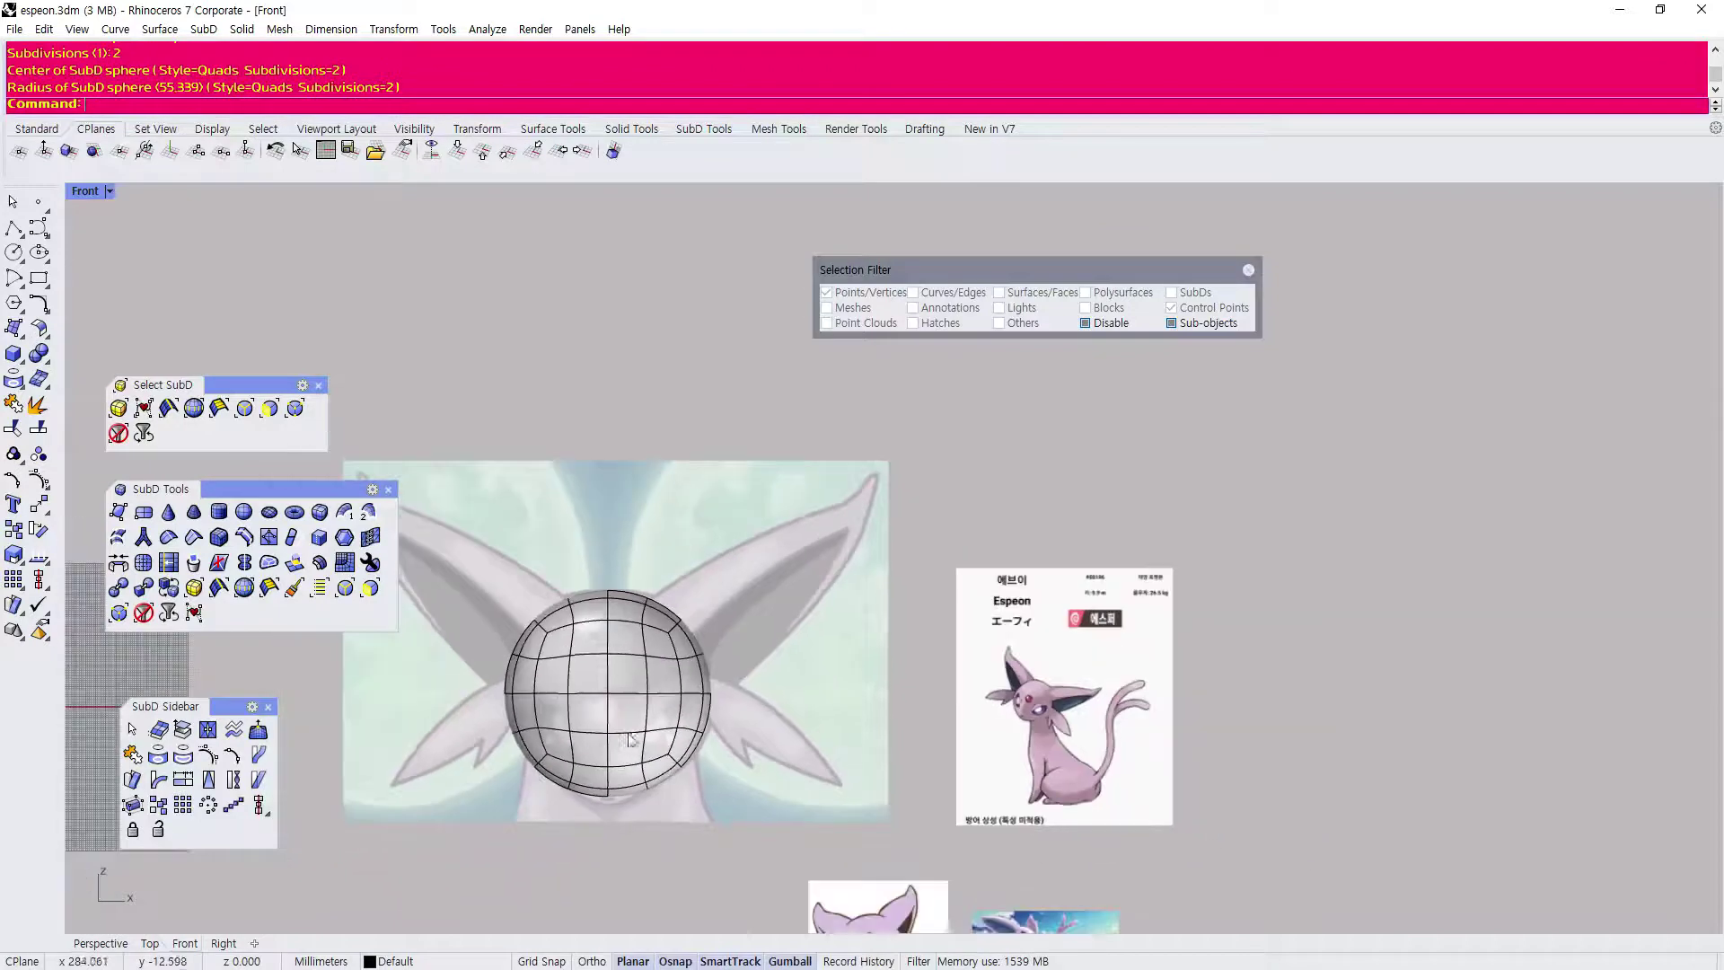
pyautogui.moveTo(456, 400); pyautogui.dragTo(755, 865)
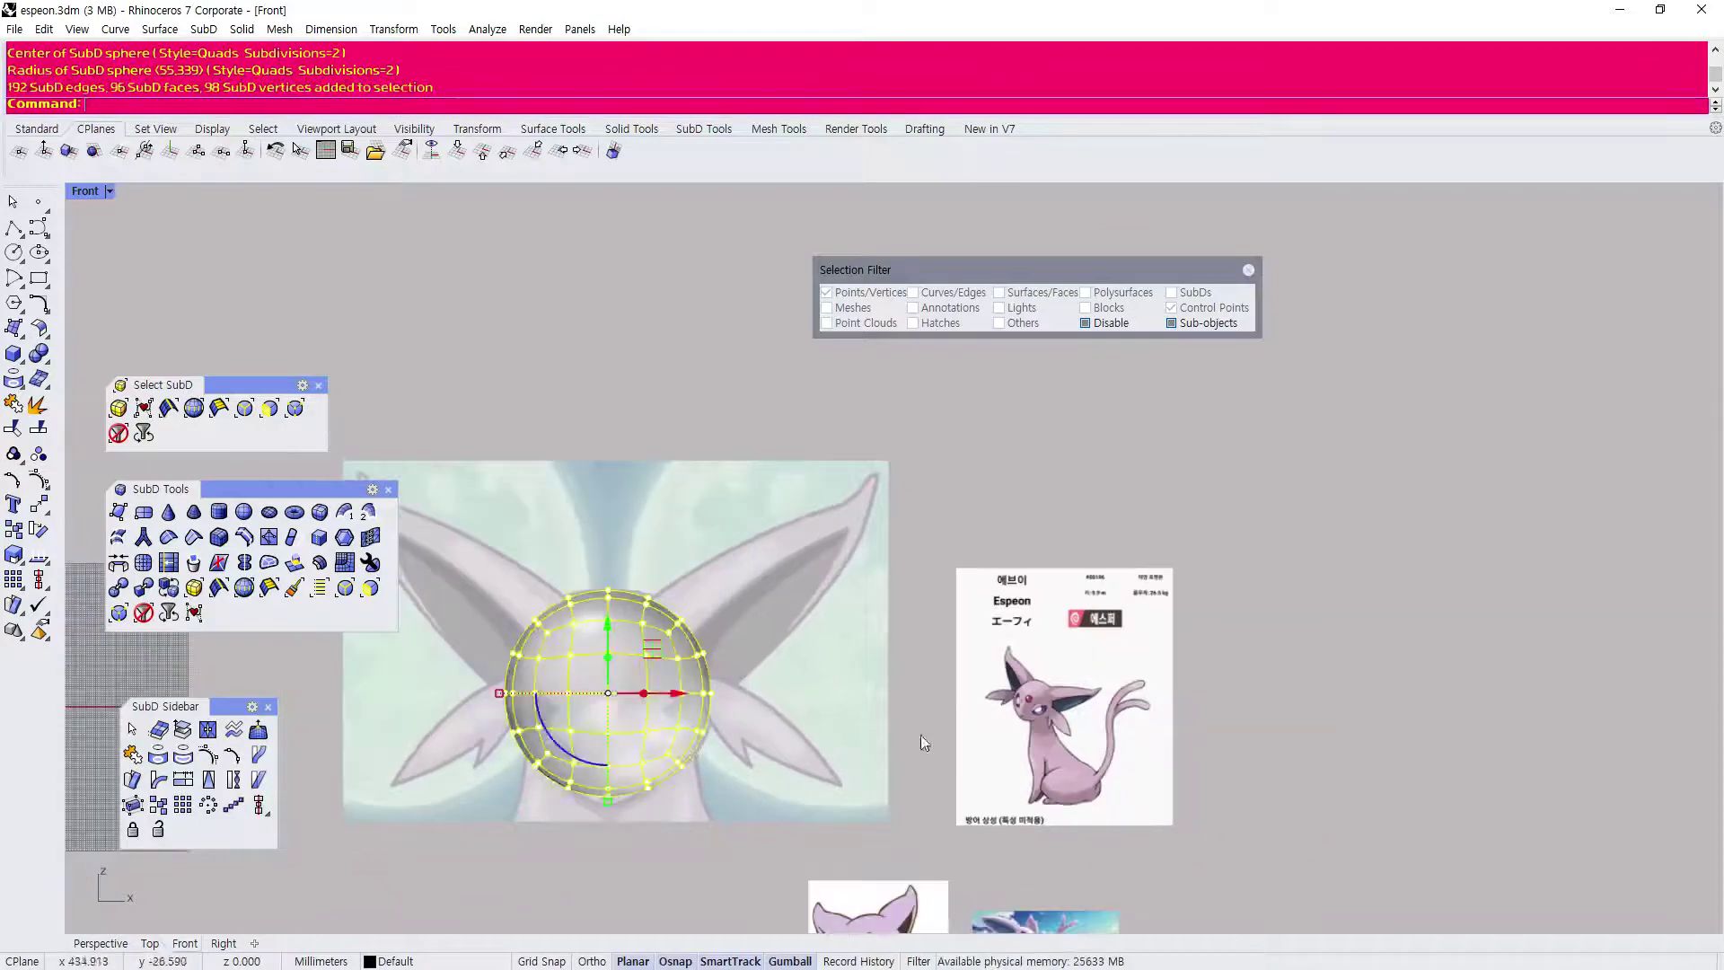
# Compare the selected head sphere with the head shapes in the full-body, chibi and landscape Espeon reference pictures.
pyautogui.scroll(-2, 675, 568)
pyautogui.scroll(2, 672, 621)
pyautogui.scroll(1, 672, 621)
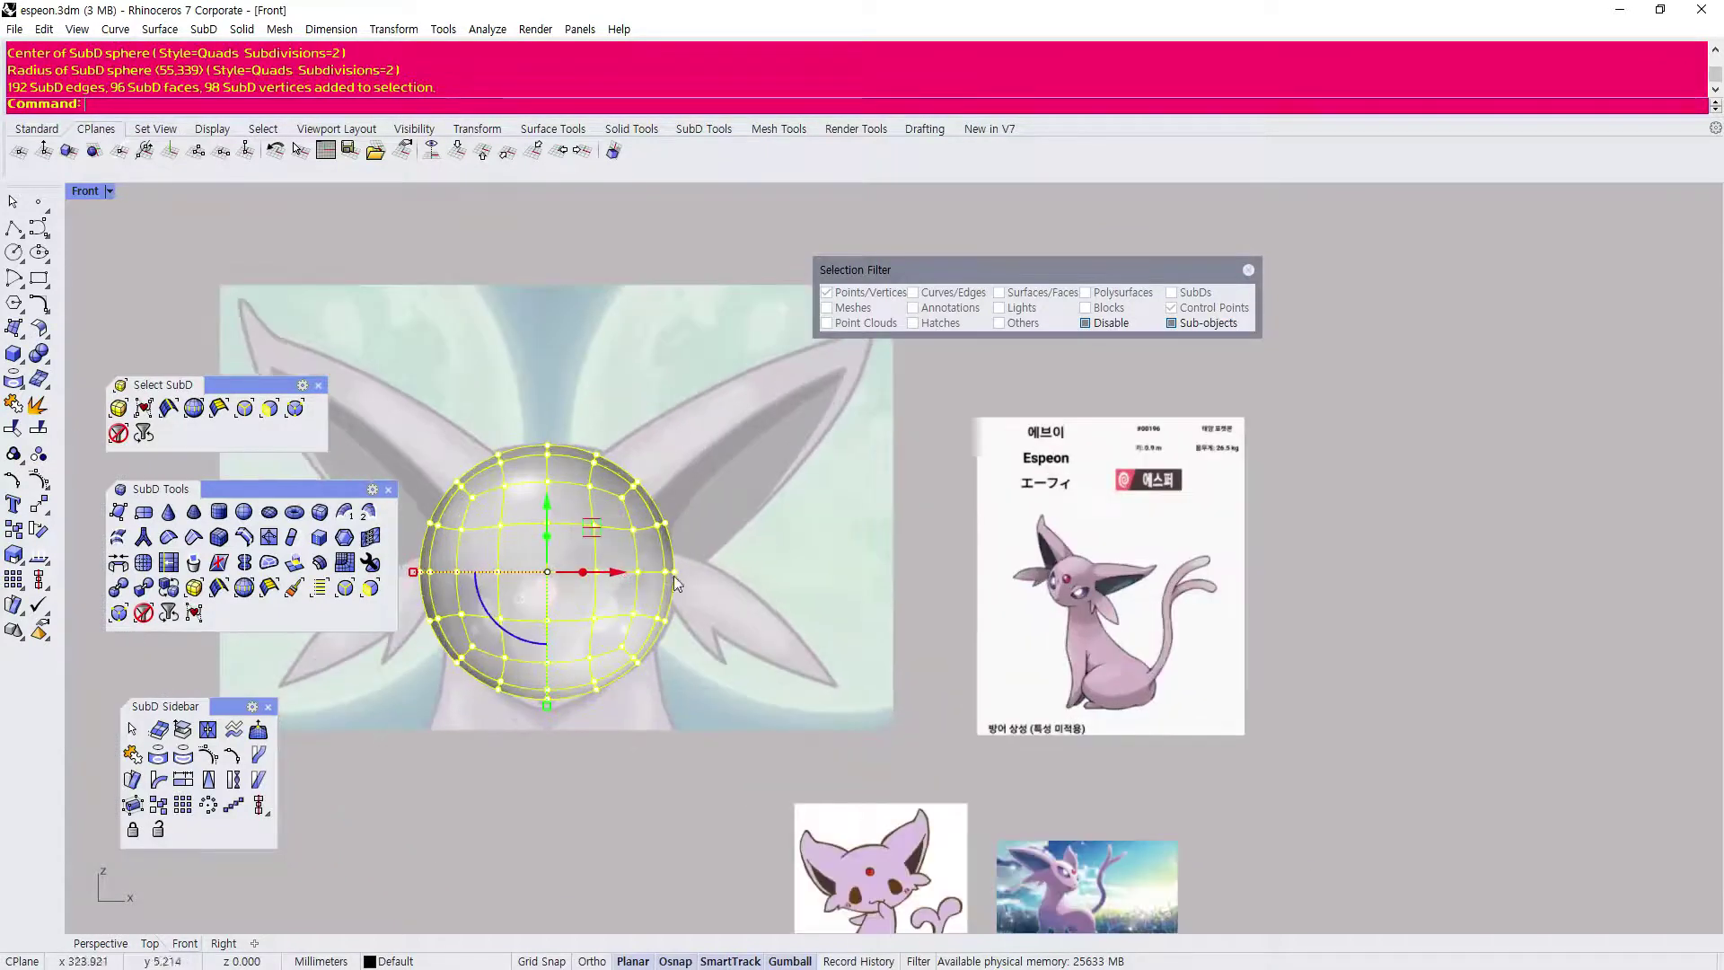
pyautogui.scroll(-2, 770, 613)
pyautogui.scroll(1, 774, 606)
pyautogui.moveTo(882, 662); pyautogui.dragTo(752, 618, button='right')
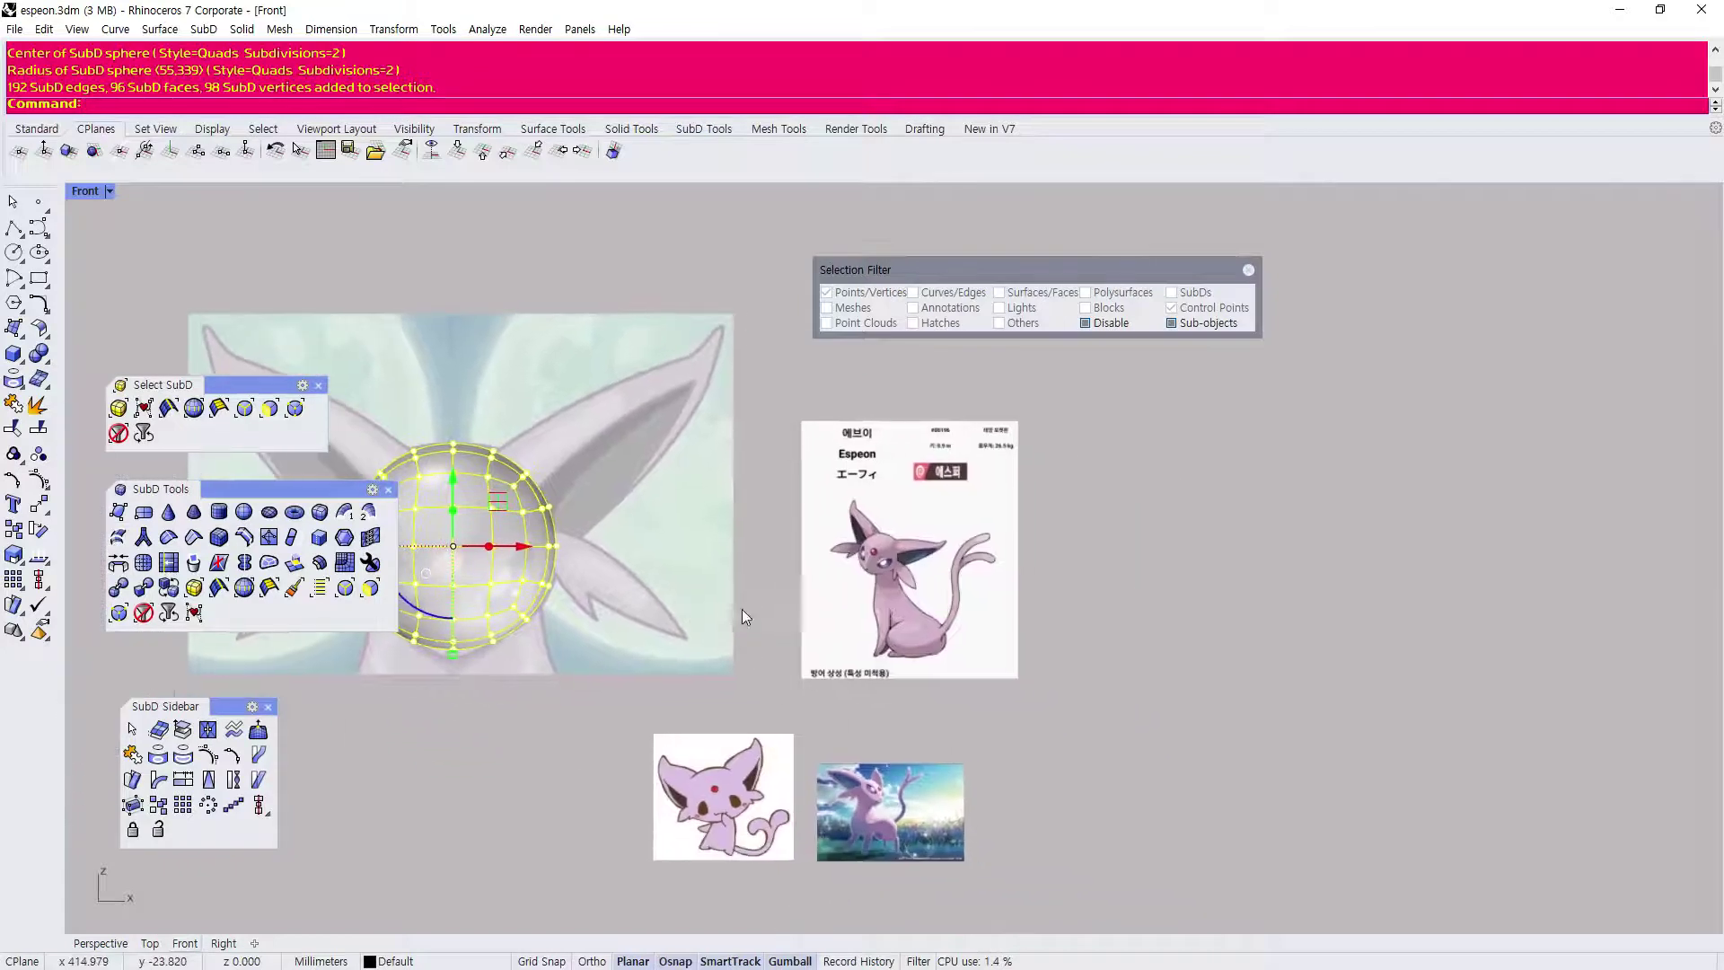
pyautogui.scroll(5, 953, 593)
pyautogui.scroll(-3, 823, 498)
pyautogui.scroll(5, 798, 827)
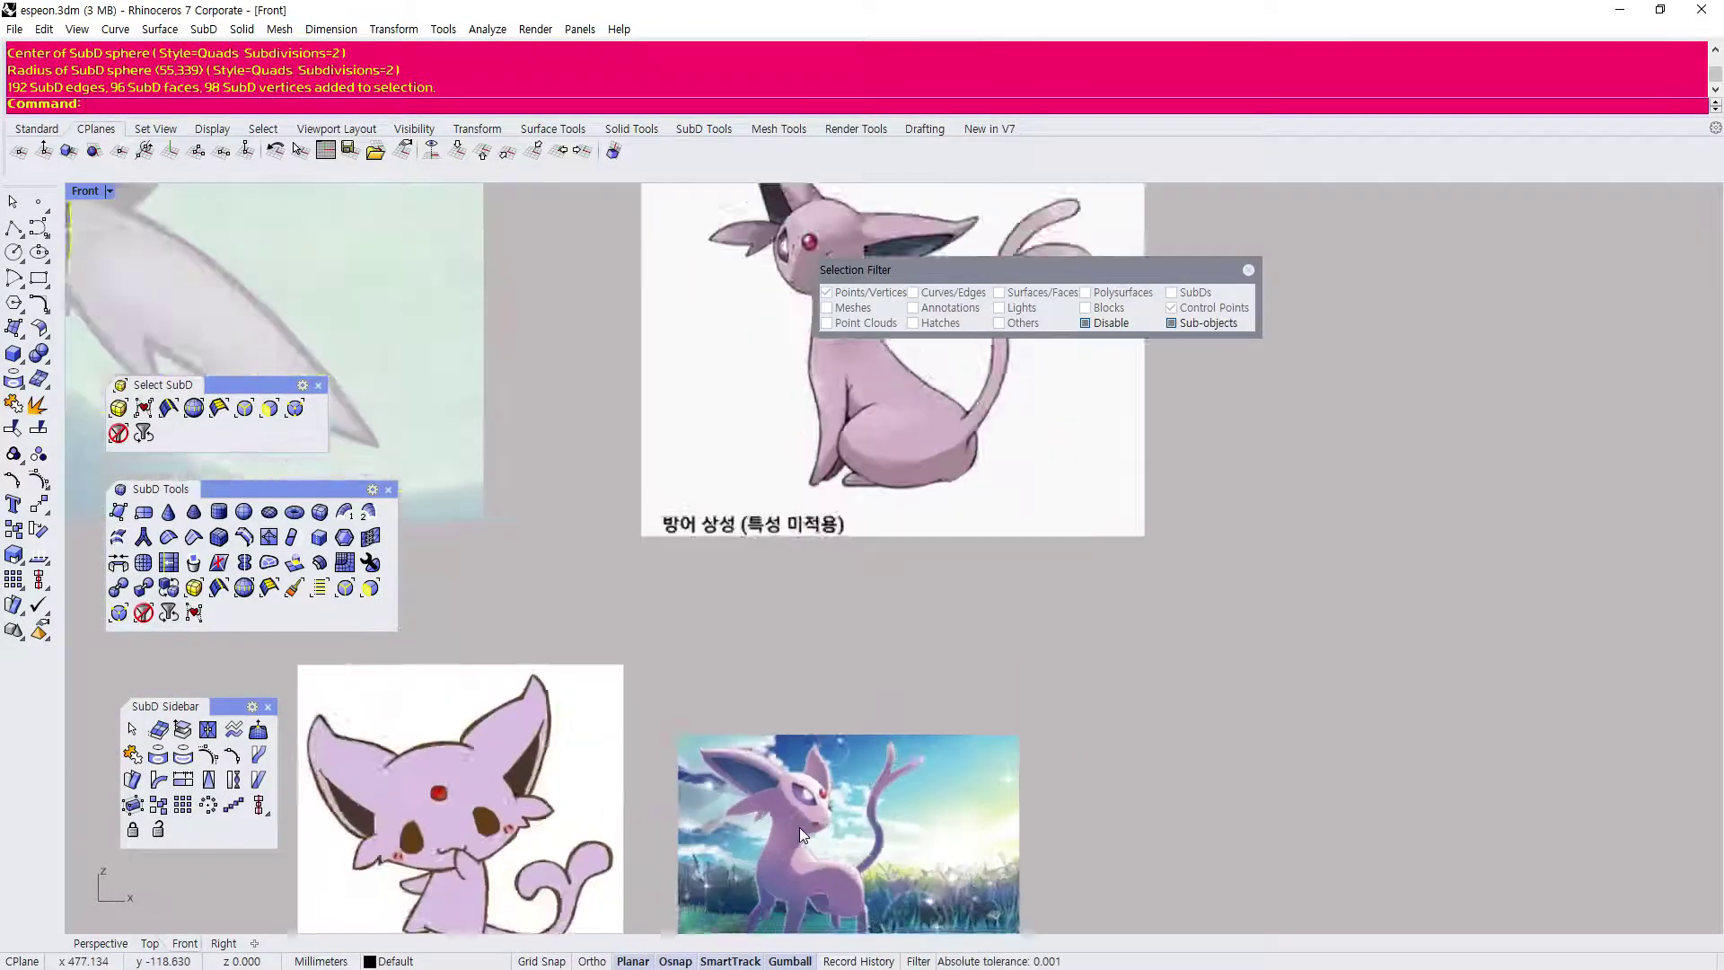
pyautogui.scroll(-2, 992, 786)
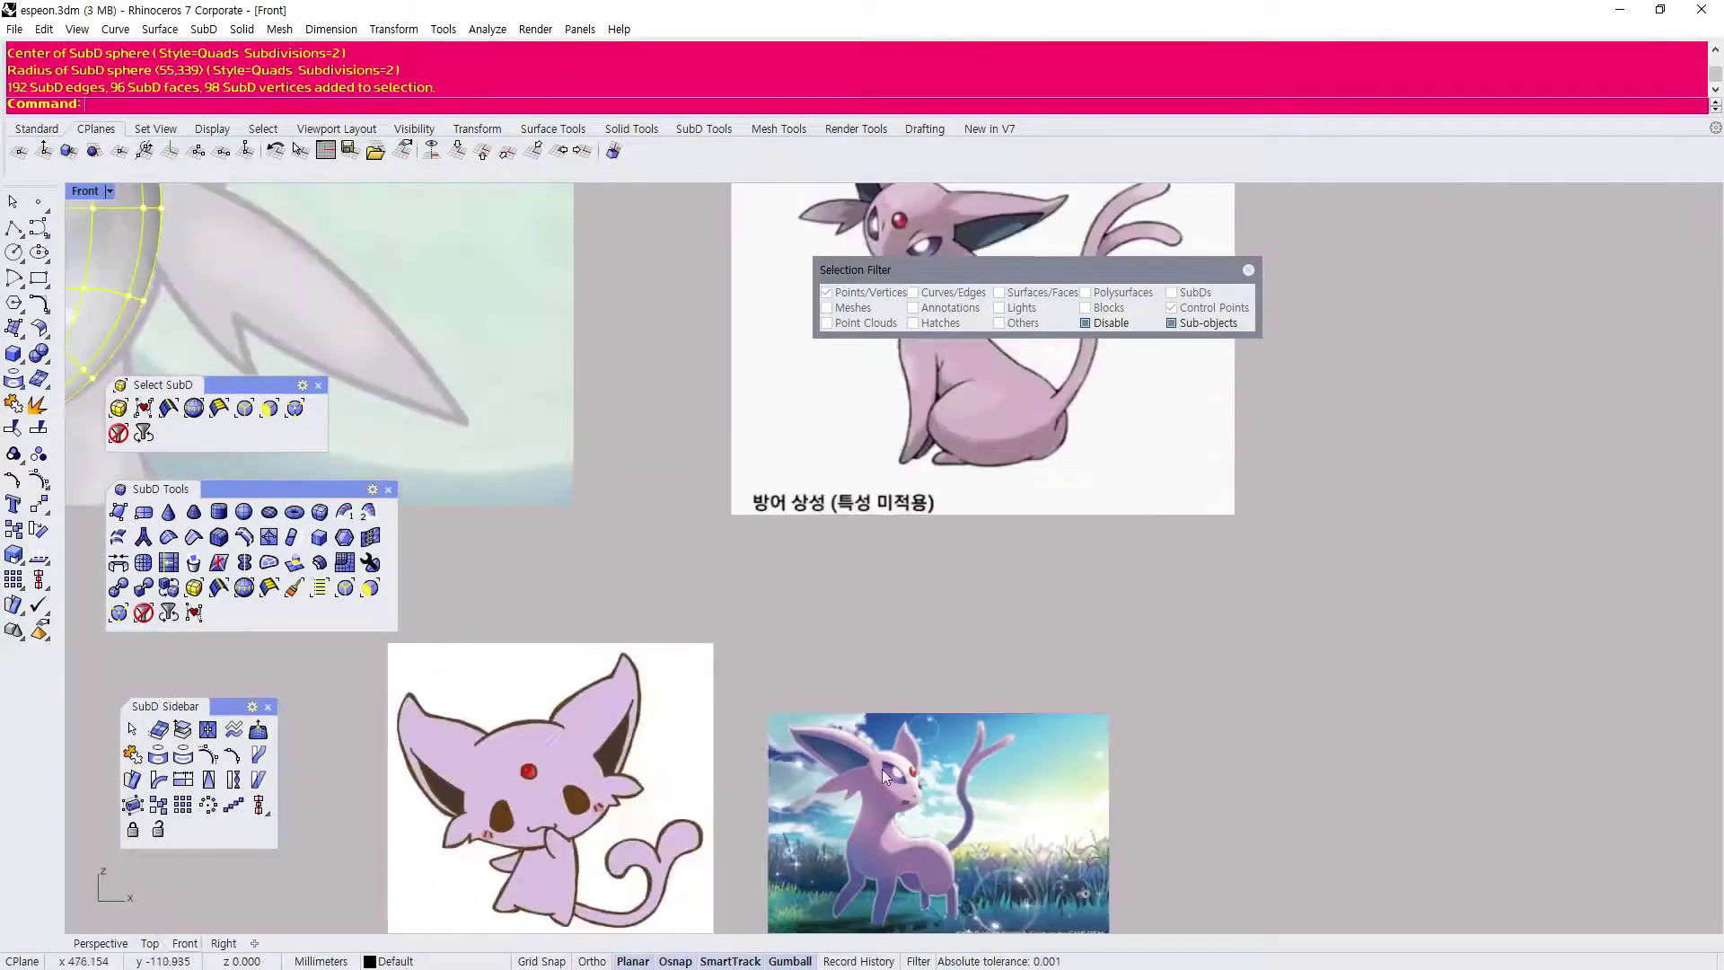
pyautogui.scroll(-2, 894, 769)
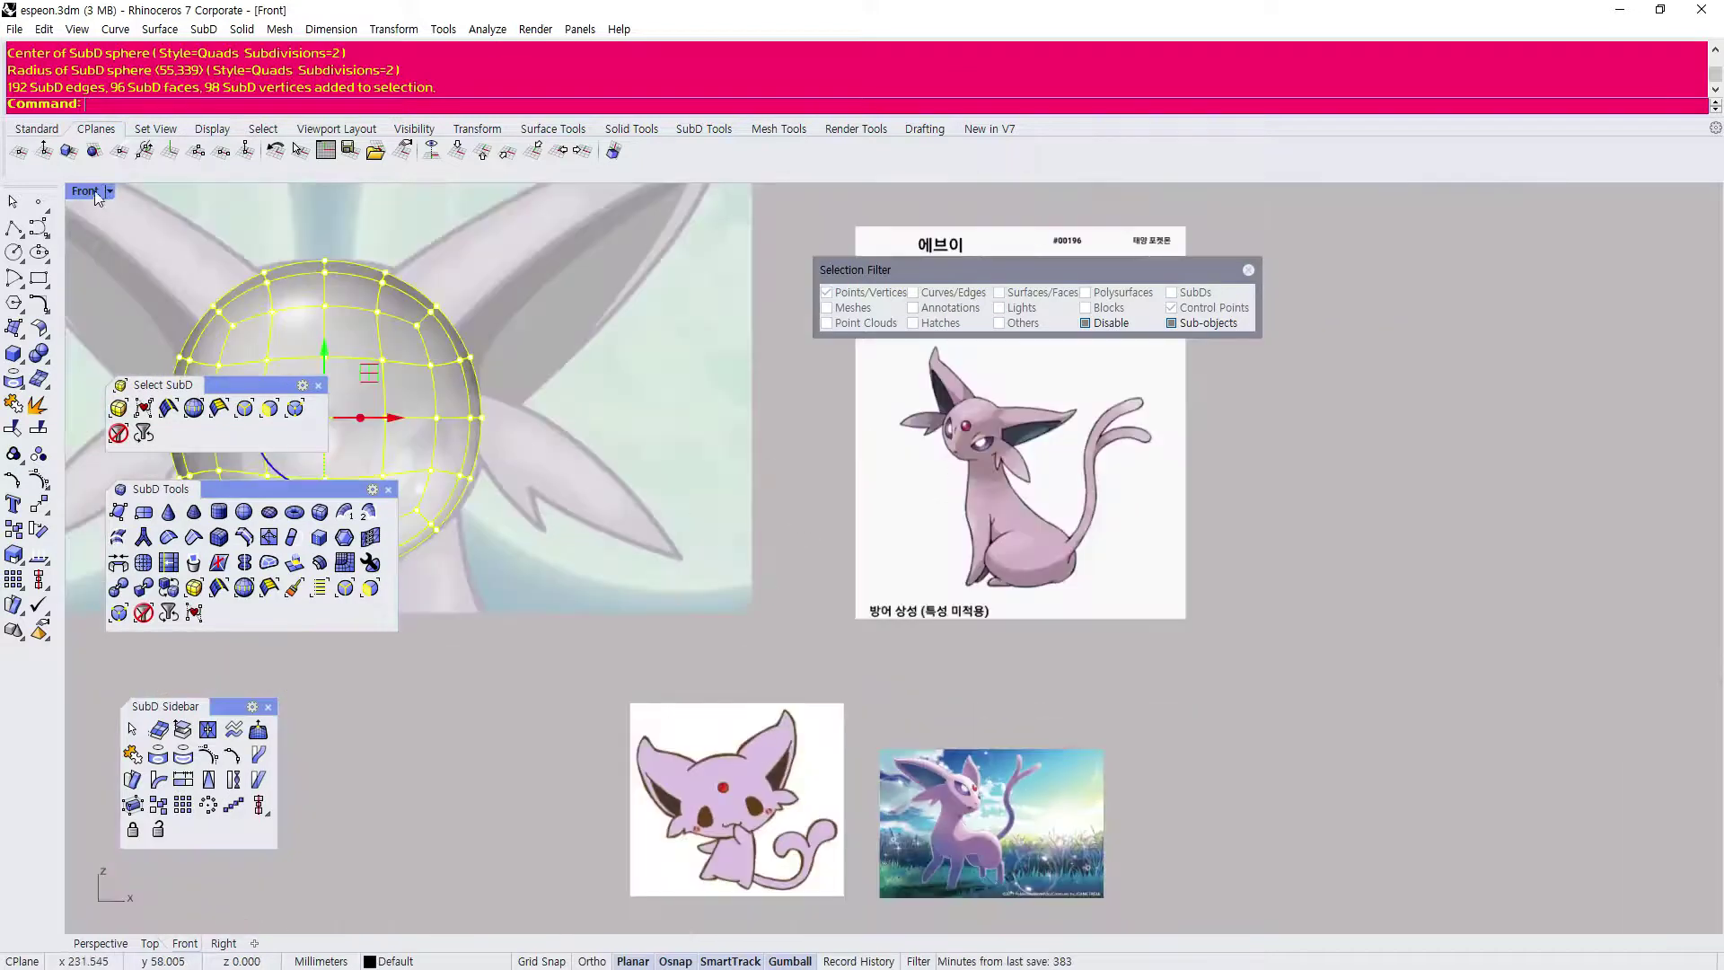
# Examine the head sphere in the maximised Perspective view and pick a single face on it.
pyautogui.doubleClick(99, 190)
pyautogui.doubleClick(998, 192)
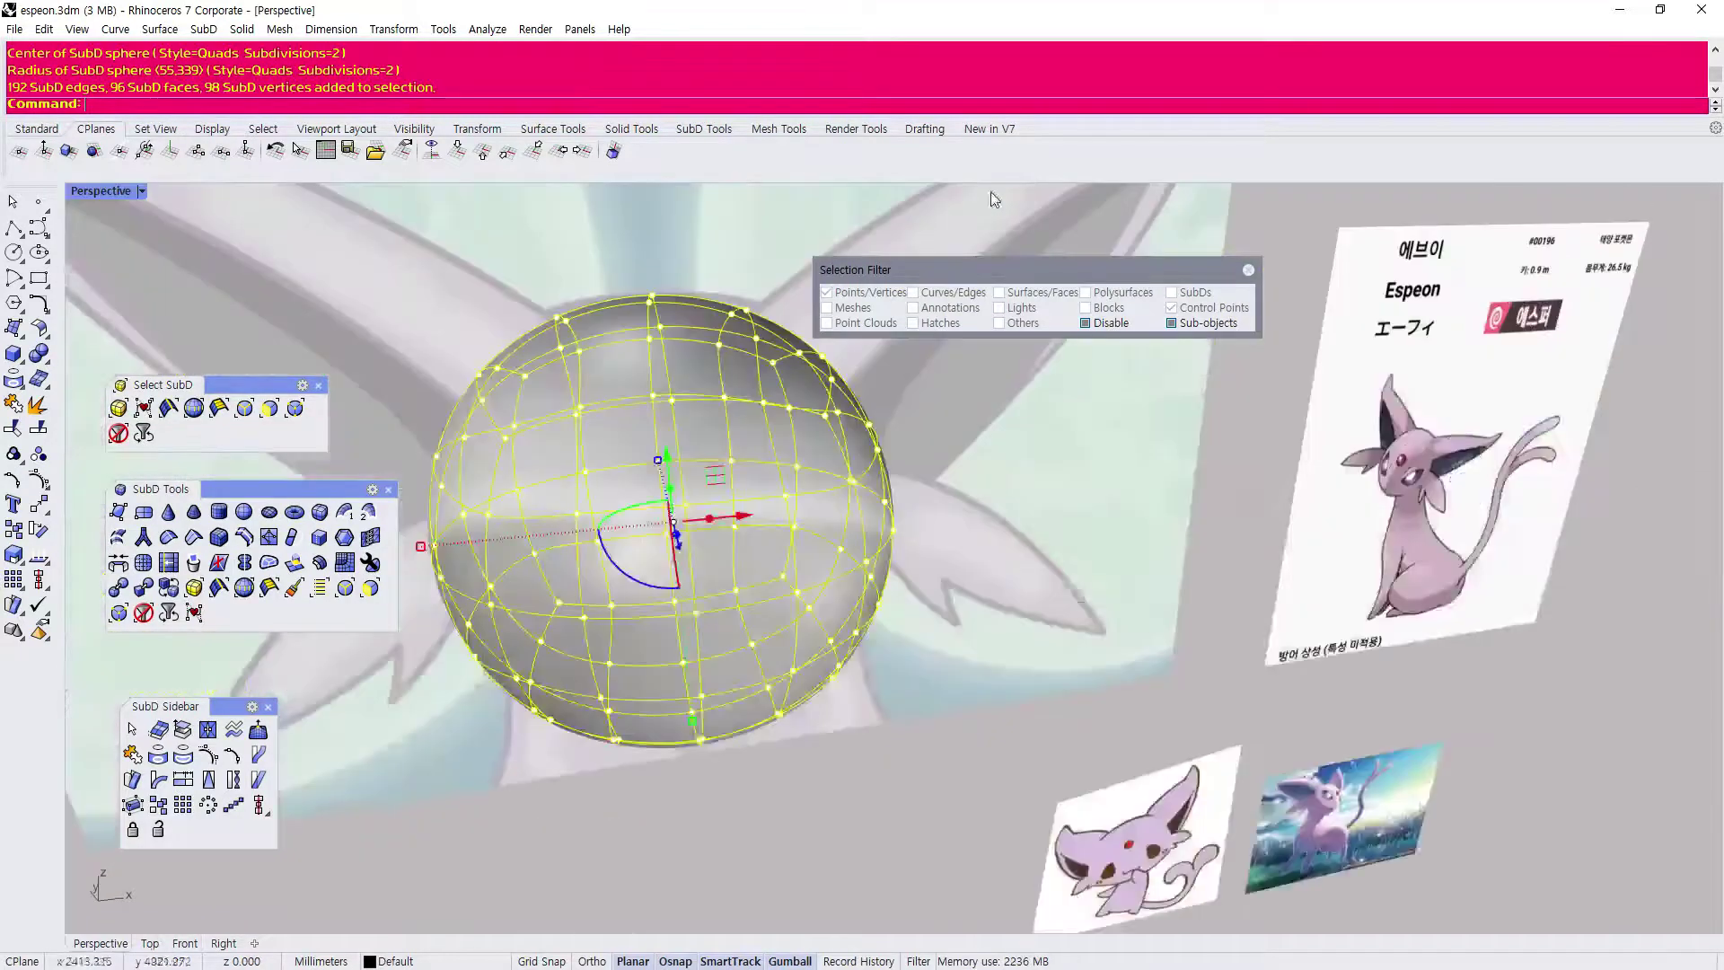
pyautogui.scroll(-7, 656, 548)
pyautogui.moveTo(772, 562); pyautogui.dragTo(611, 583, button='right')
pyautogui.scroll(5, 809, 457)
pyautogui.click(655, 440)
pyautogui.moveTo(732, 530); pyautogui.dragTo(763, 503, button='right')
pyautogui.keyDown('ctrl'); pyautogui.keyDown('shift'); pyautogui.click(758, 492); pyautogui.keyUp('shift'); pyautogui.keyUp('ctrl')
pyautogui.click(513, 422)
pyautogui.moveTo(513, 422); pyautogui.dragTo(607, 417, button='right')
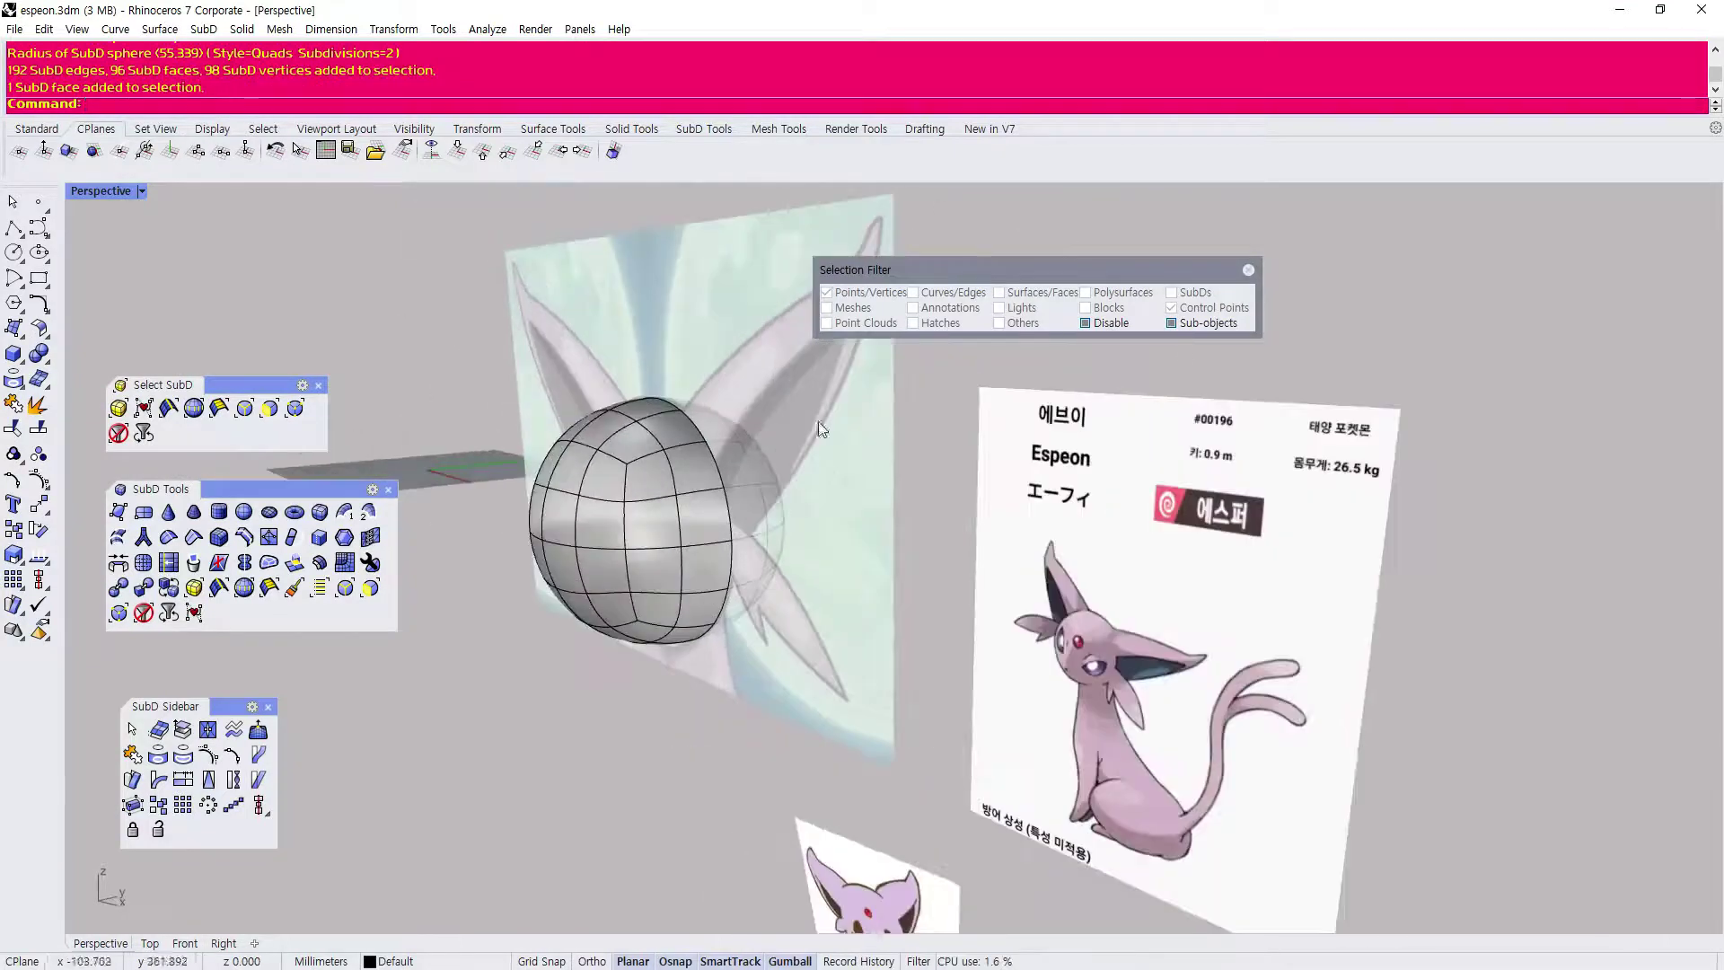
# Turn off sub-object selection, pick the whole head sphere as one object and clear the selection.
pyautogui.click(720, 447)
pyautogui.moveTo(439, 376); pyautogui.dragTo(585, 489, button='right')
pyautogui.scroll(4, 698, 496)
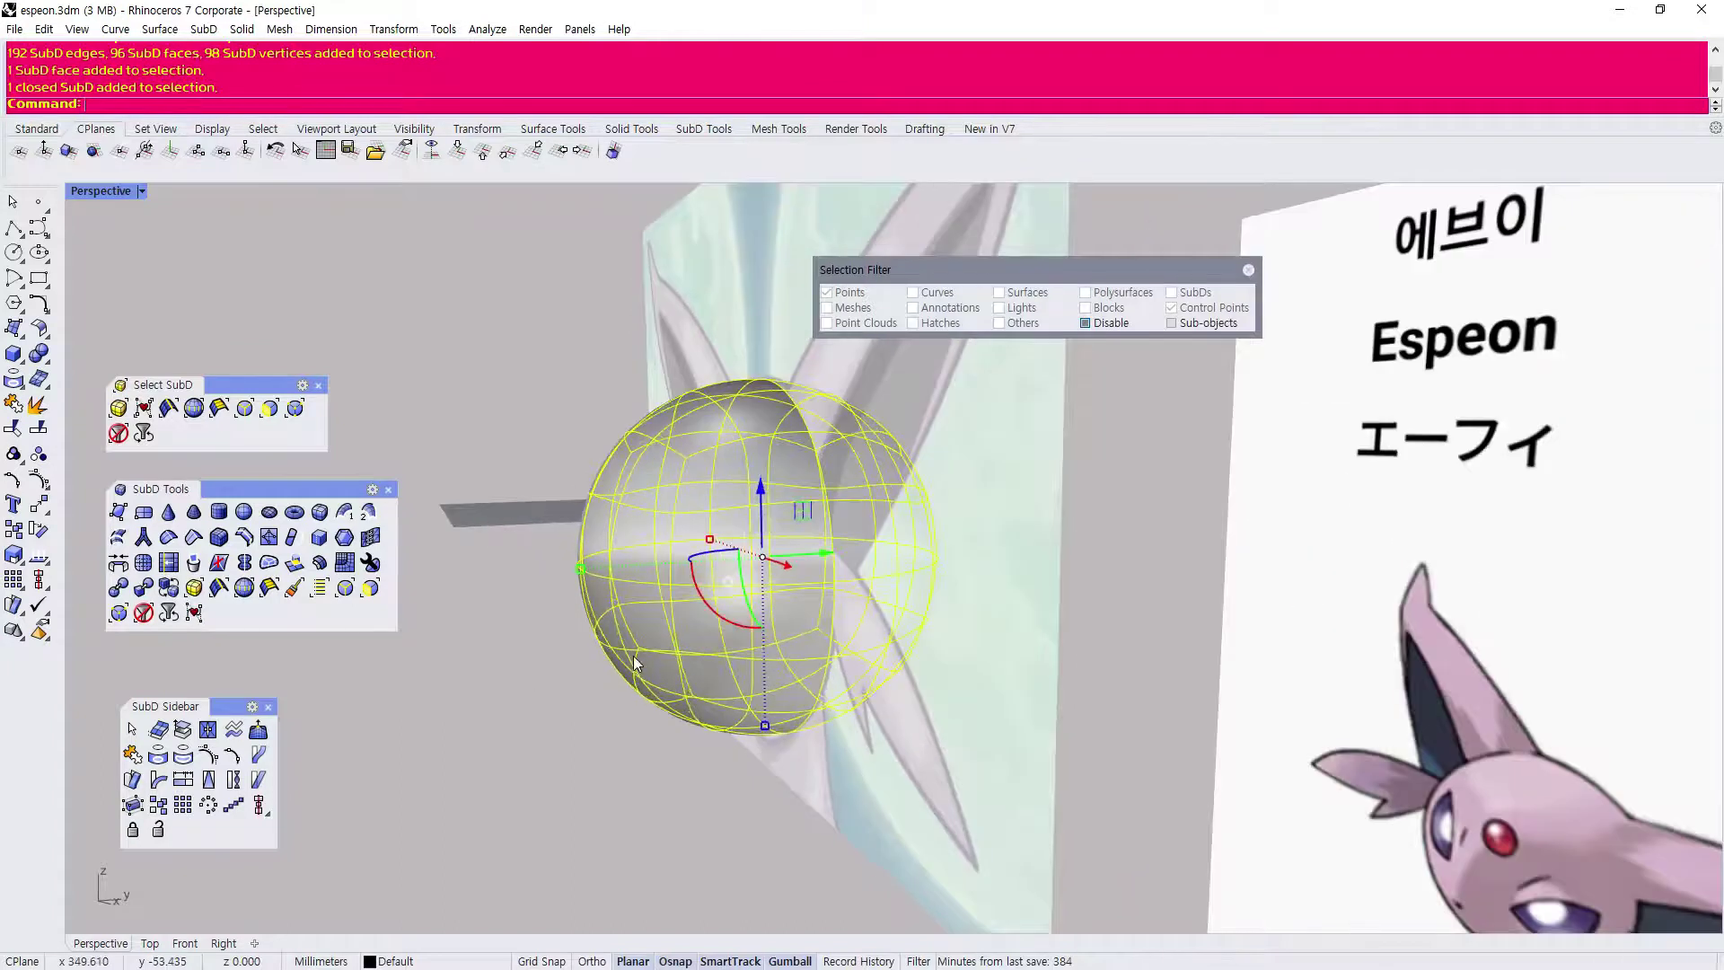
pyautogui.click(569, 672)
pyautogui.click(666, 546)
pyautogui.click(498, 600)
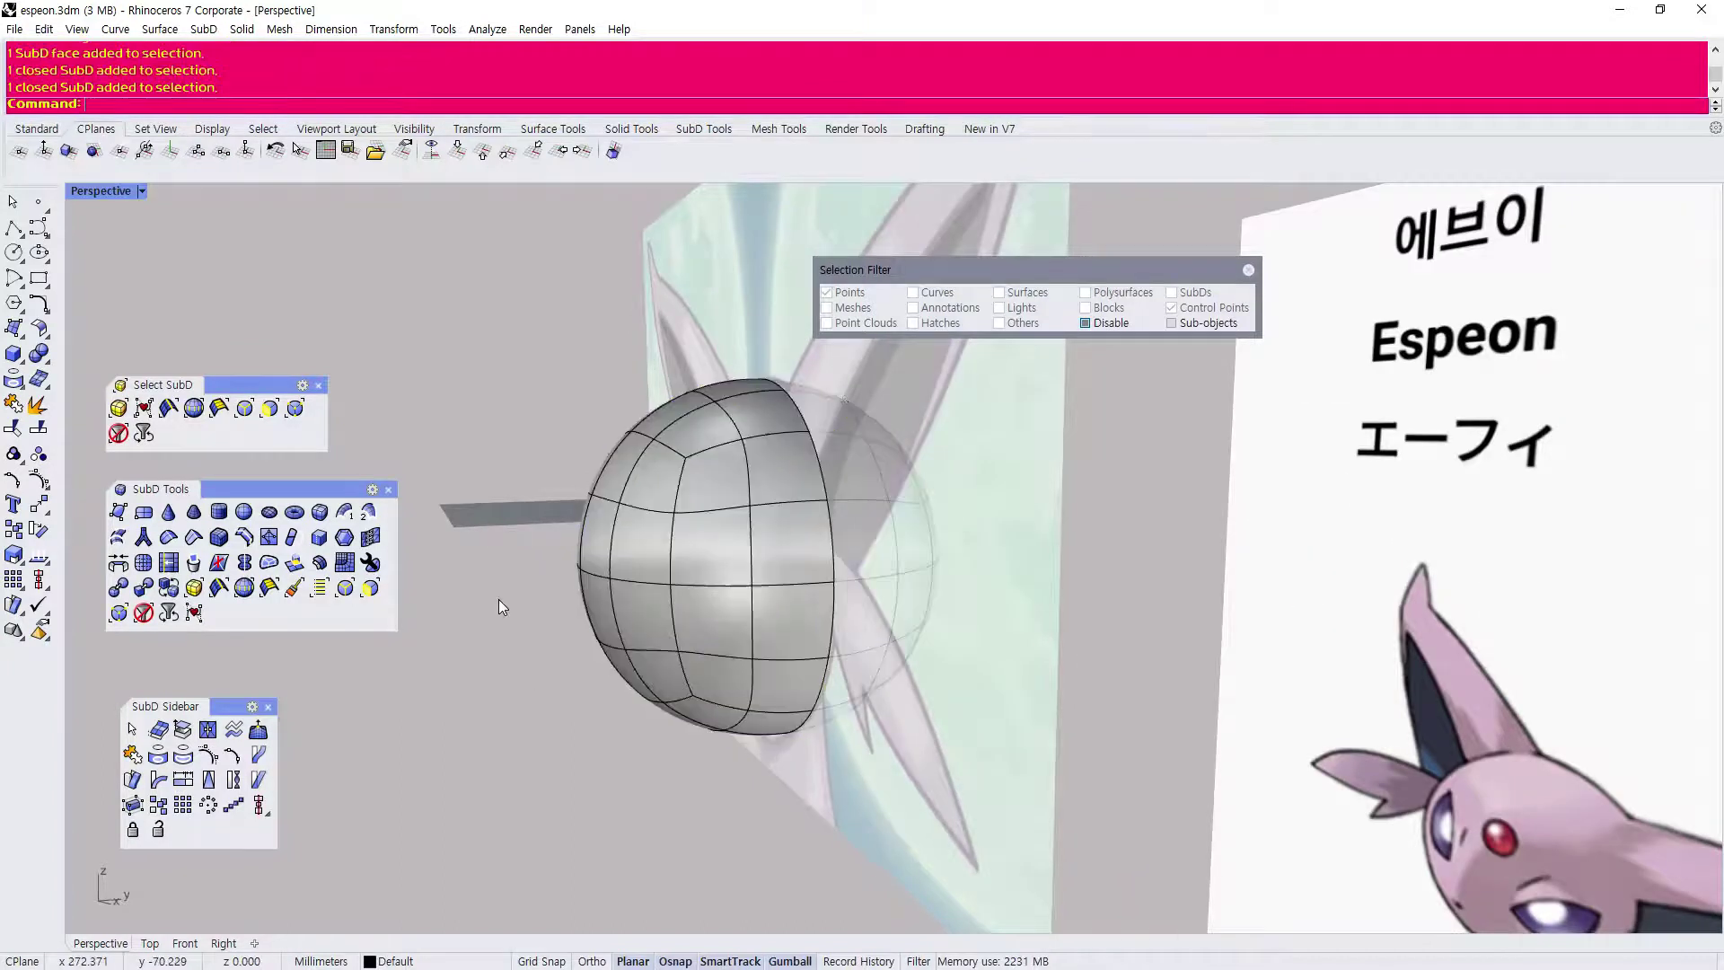
# Move the Selection Filter away from the head sphere, try sub-object selection on one upper edge, and turn sub-objects off again.
pyautogui.moveTo(1024, 265); pyautogui.dragTo(582, 297)
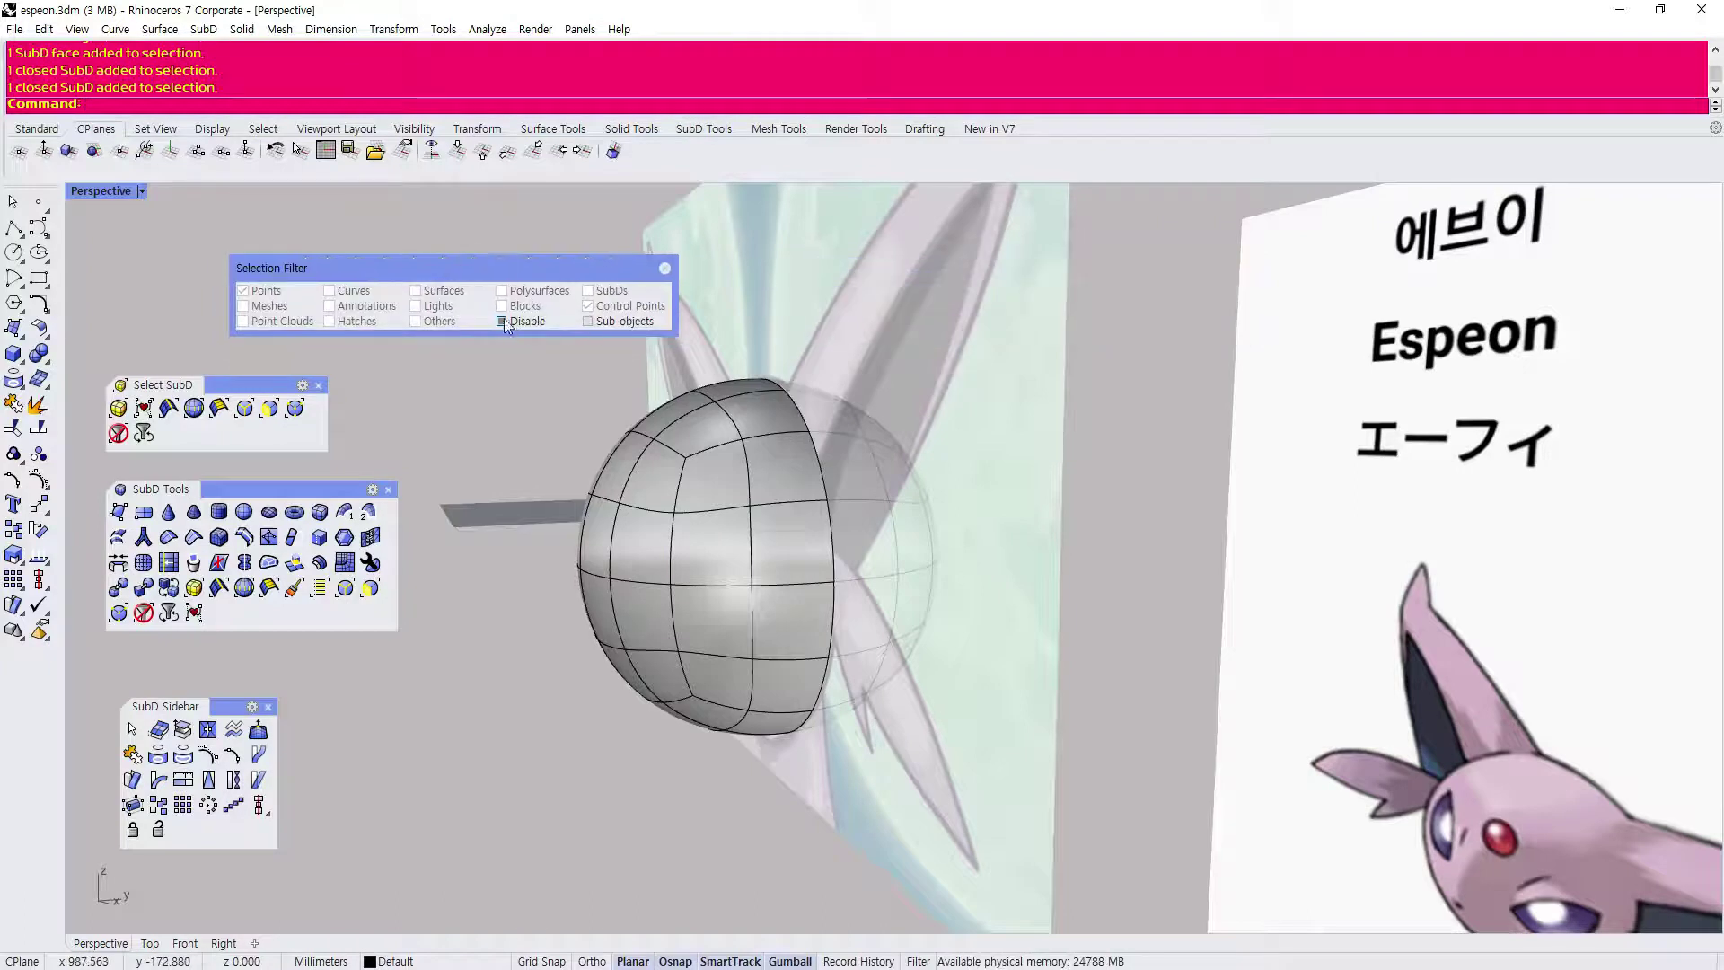
pyautogui.moveTo(488, 267); pyautogui.dragTo(494, 224)
pyautogui.click(660, 455)
pyautogui.moveTo(660, 456); pyautogui.dragTo(633, 440, button='right')
pyautogui.click(573, 324)
pyautogui.click(594, 280)
pyautogui.click(637, 466)
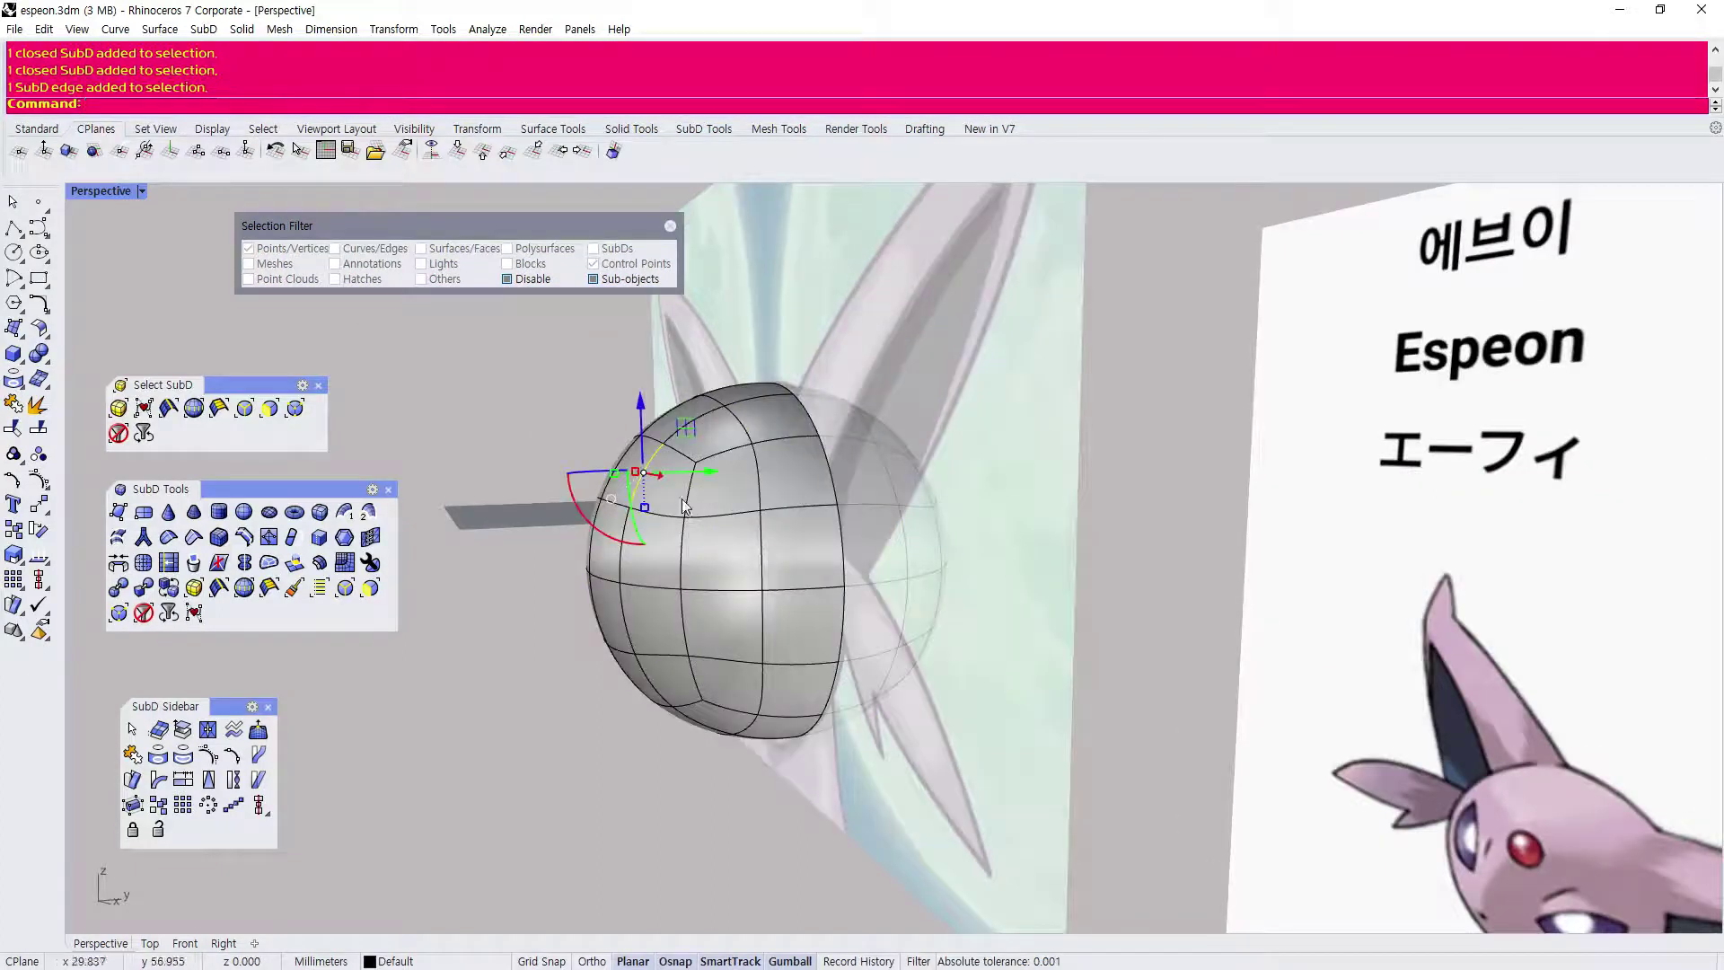
pyautogui.click(593, 280)
pyautogui.moveTo(390, 225); pyautogui.dragTo(337, 226)
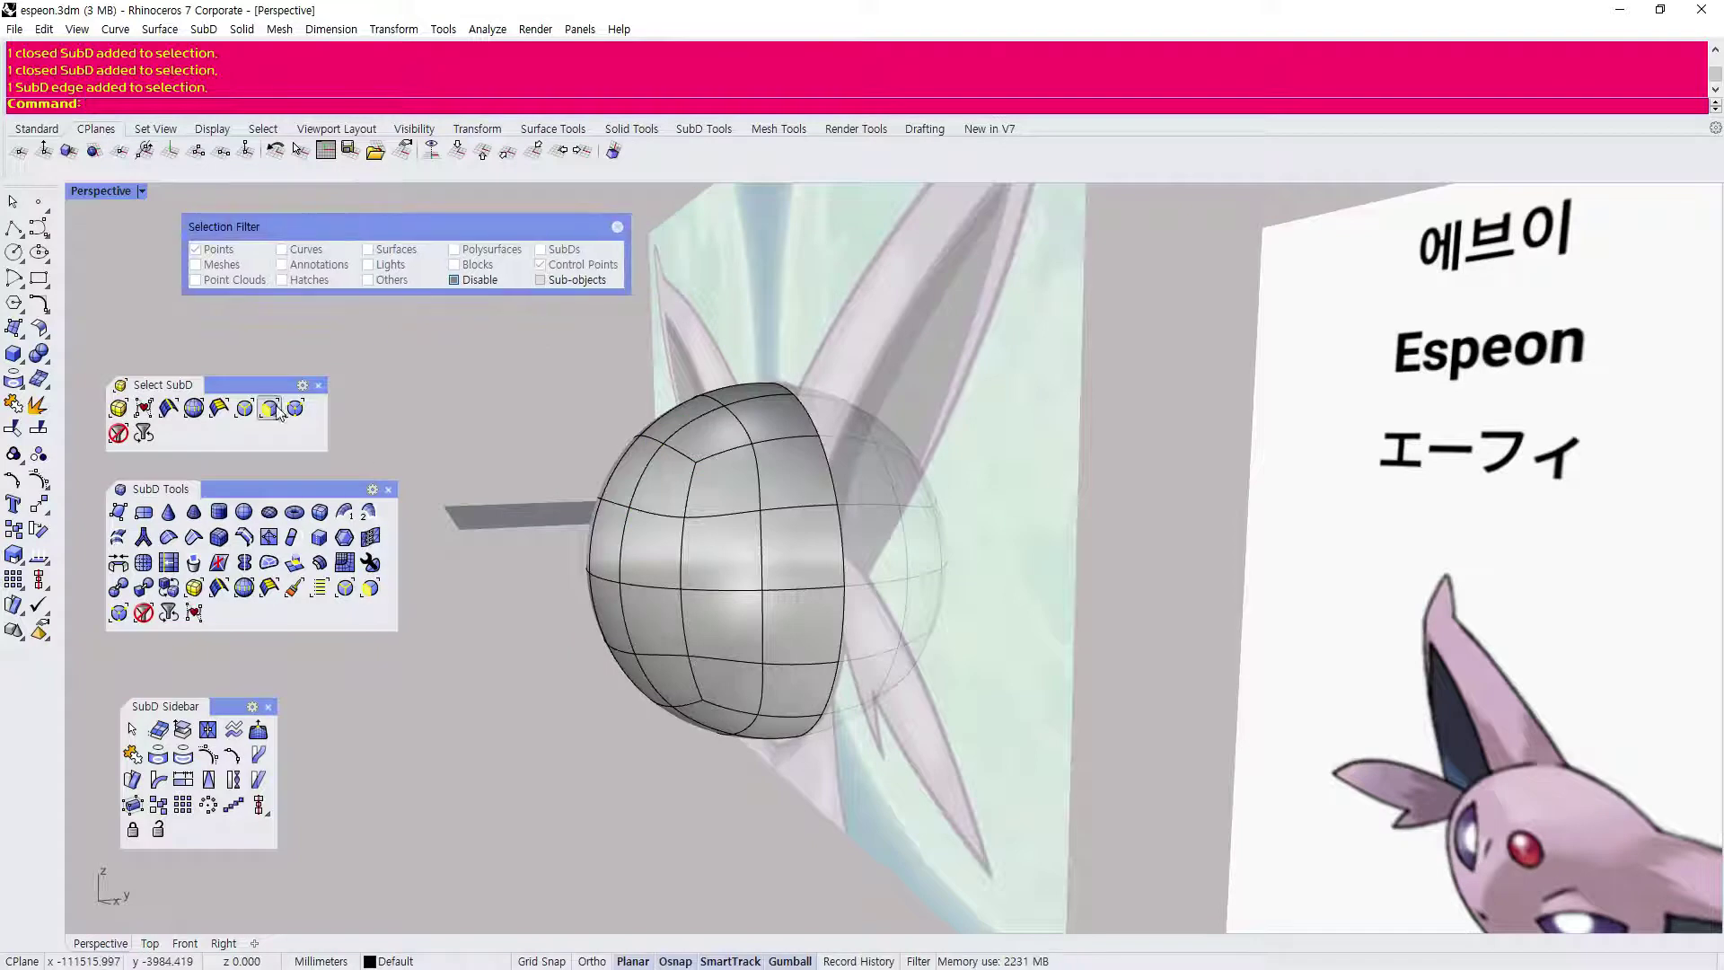
# Squash the whole head sphere vertically and tilt it slightly about its X axis.
pyautogui.moveTo(407, 352); pyautogui.dragTo(526, 489, button='right')
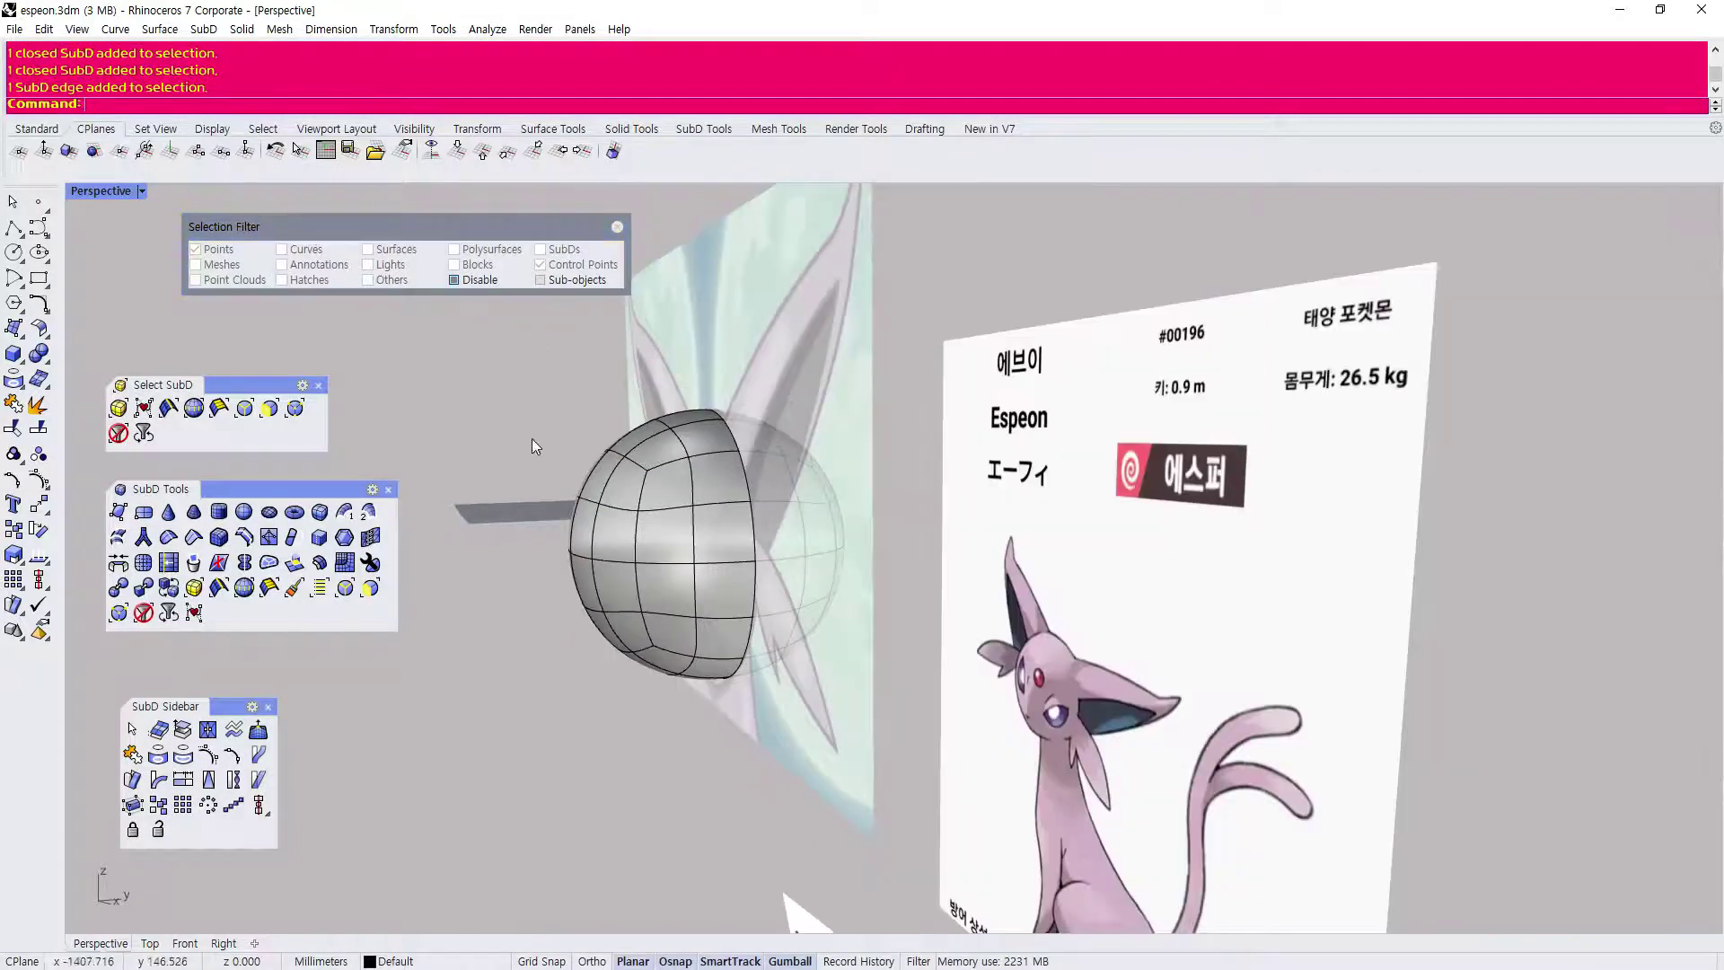
pyautogui.click(644, 507)
pyautogui.moveTo(644, 508); pyautogui.dragTo(747, 722, button='right')
pyautogui.moveTo(747, 722); pyautogui.dragTo(754, 705)
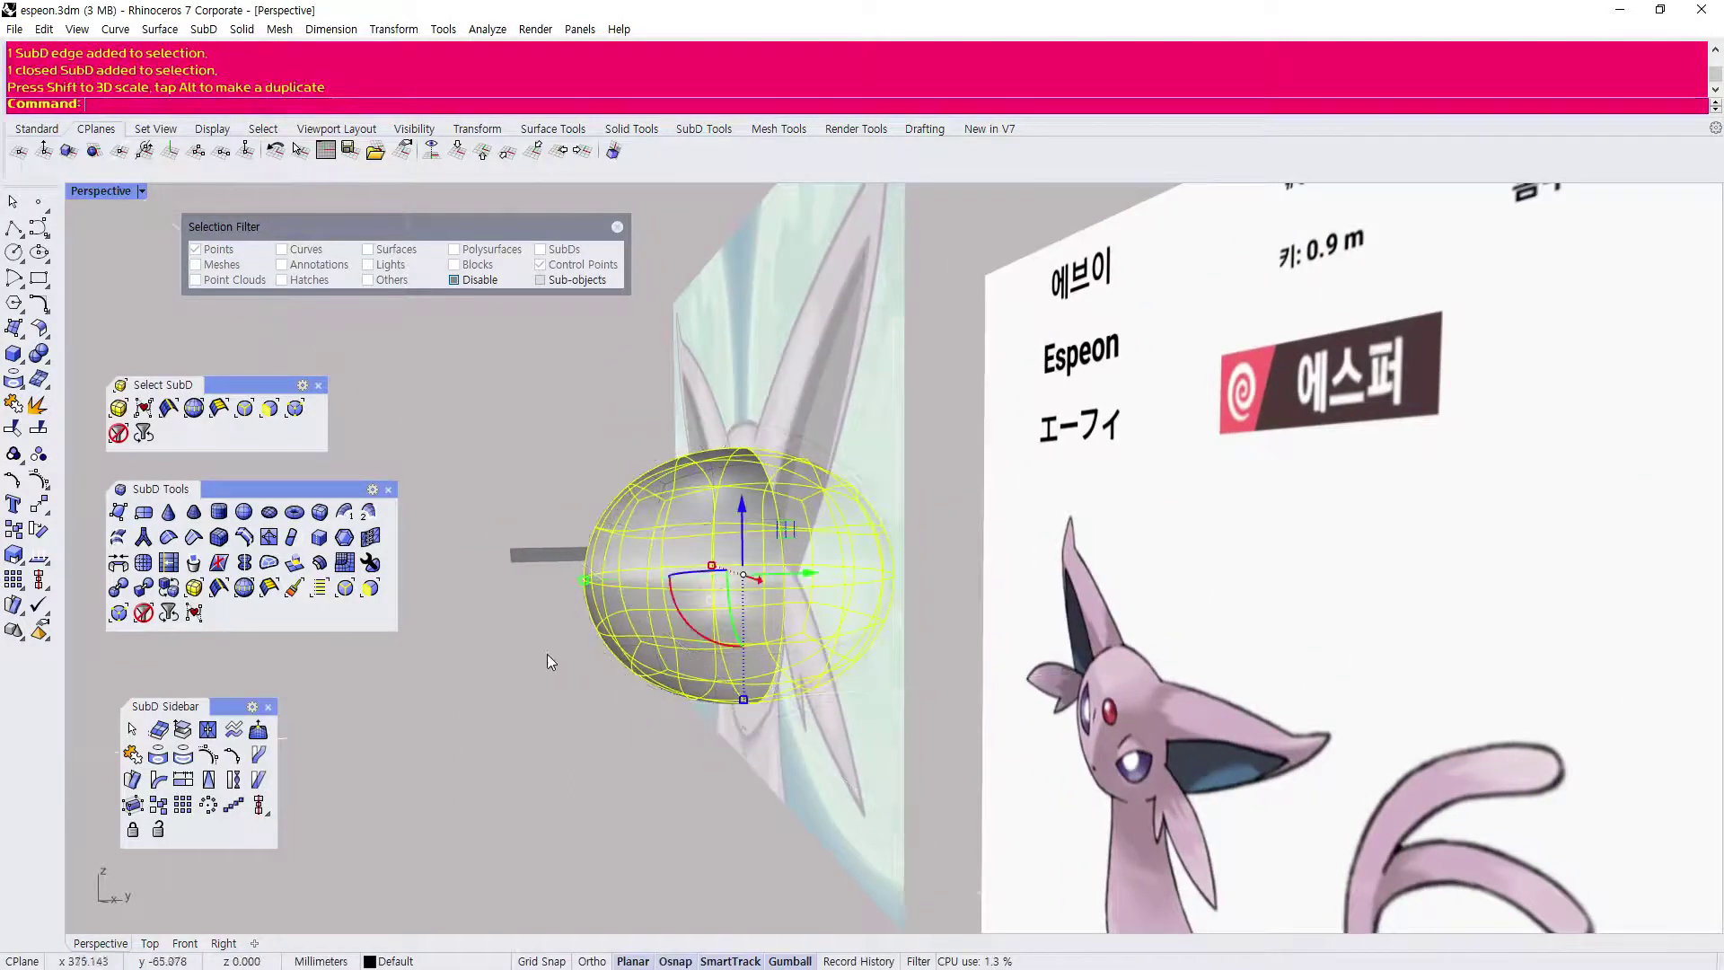
pyautogui.moveTo(691, 634); pyautogui.dragTo(715, 656)
pyautogui.click(821, 684)
# Shift the flattened head sphere back along the Y axis toward the face picture.
pyautogui.scroll(-4, 633, 626)
pyautogui.moveTo(631, 629); pyautogui.dragTo(640, 564, button='right')
pyautogui.scroll(3, 552, 584)
pyautogui.click(639, 565)
pyautogui.moveTo(727, 554); pyautogui.dragTo(753, 549)
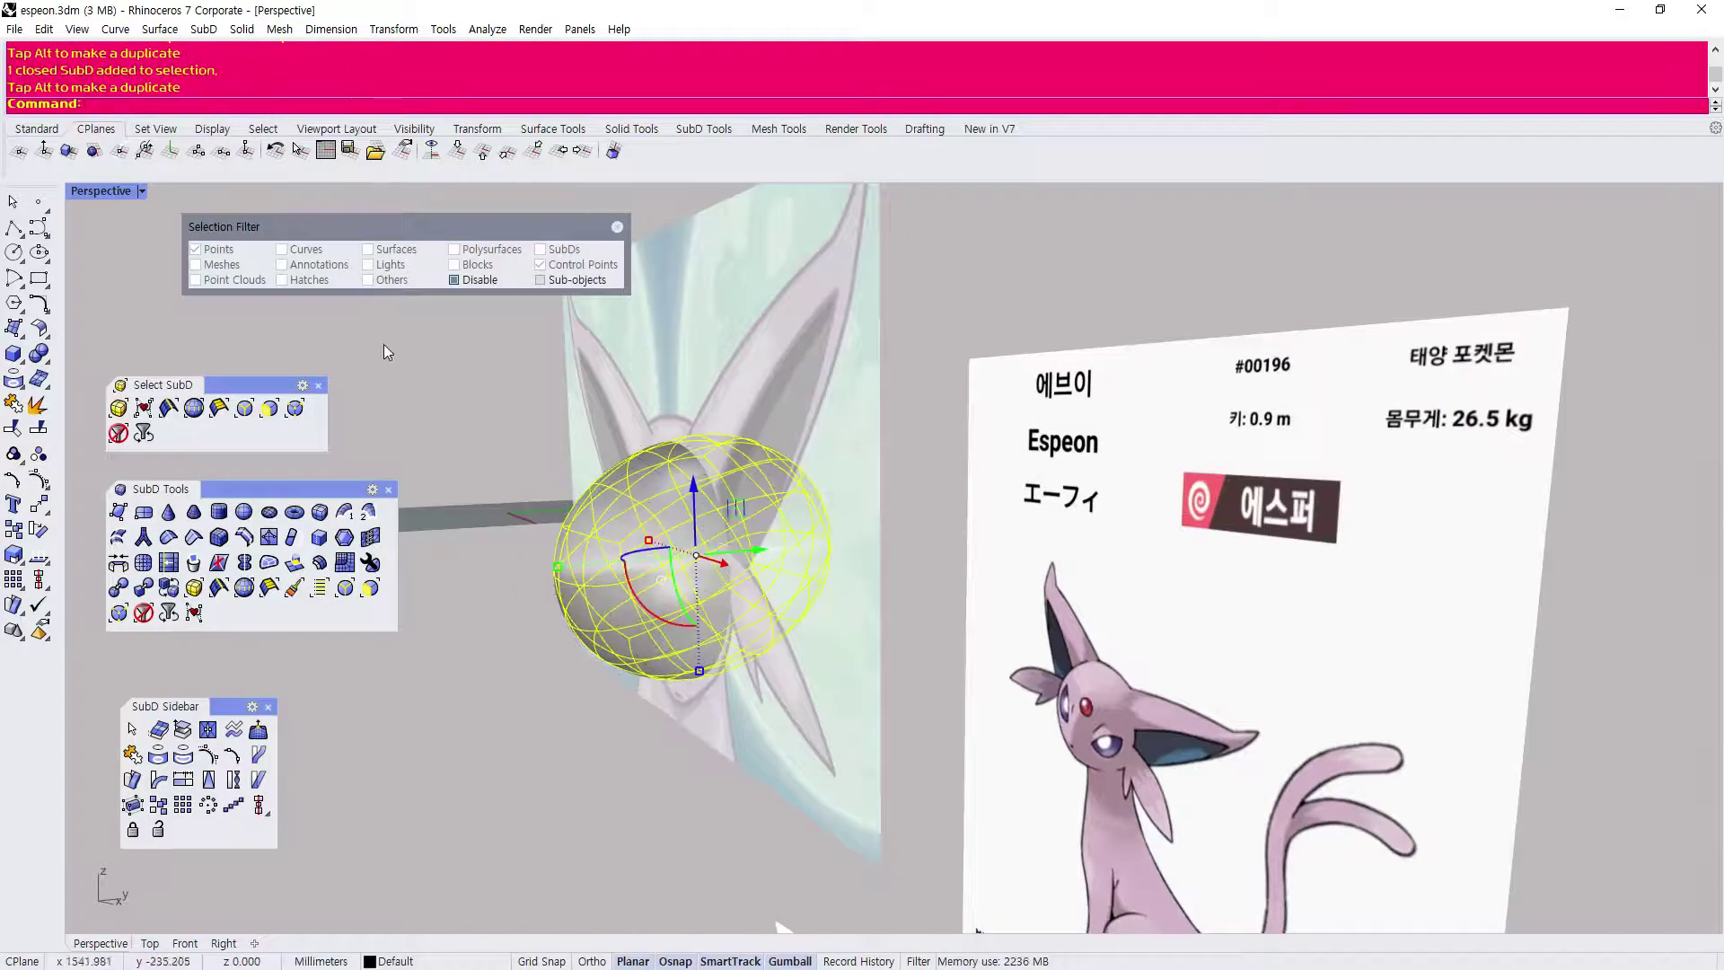
# Reduce the head sphere's height a little more in the Perspective view.
pyautogui.moveTo(542, 654); pyautogui.dragTo(727, 628, button='right')
pyautogui.click(510, 454)
pyautogui.click(756, 633)
pyautogui.moveTo(734, 734); pyautogui.dragTo(732, 725)
# Stretch the head sphere vertically in the maximised Front view until it nearly spans Espeon's face from head top to chin.
pyautogui.doubleClick(100, 193)
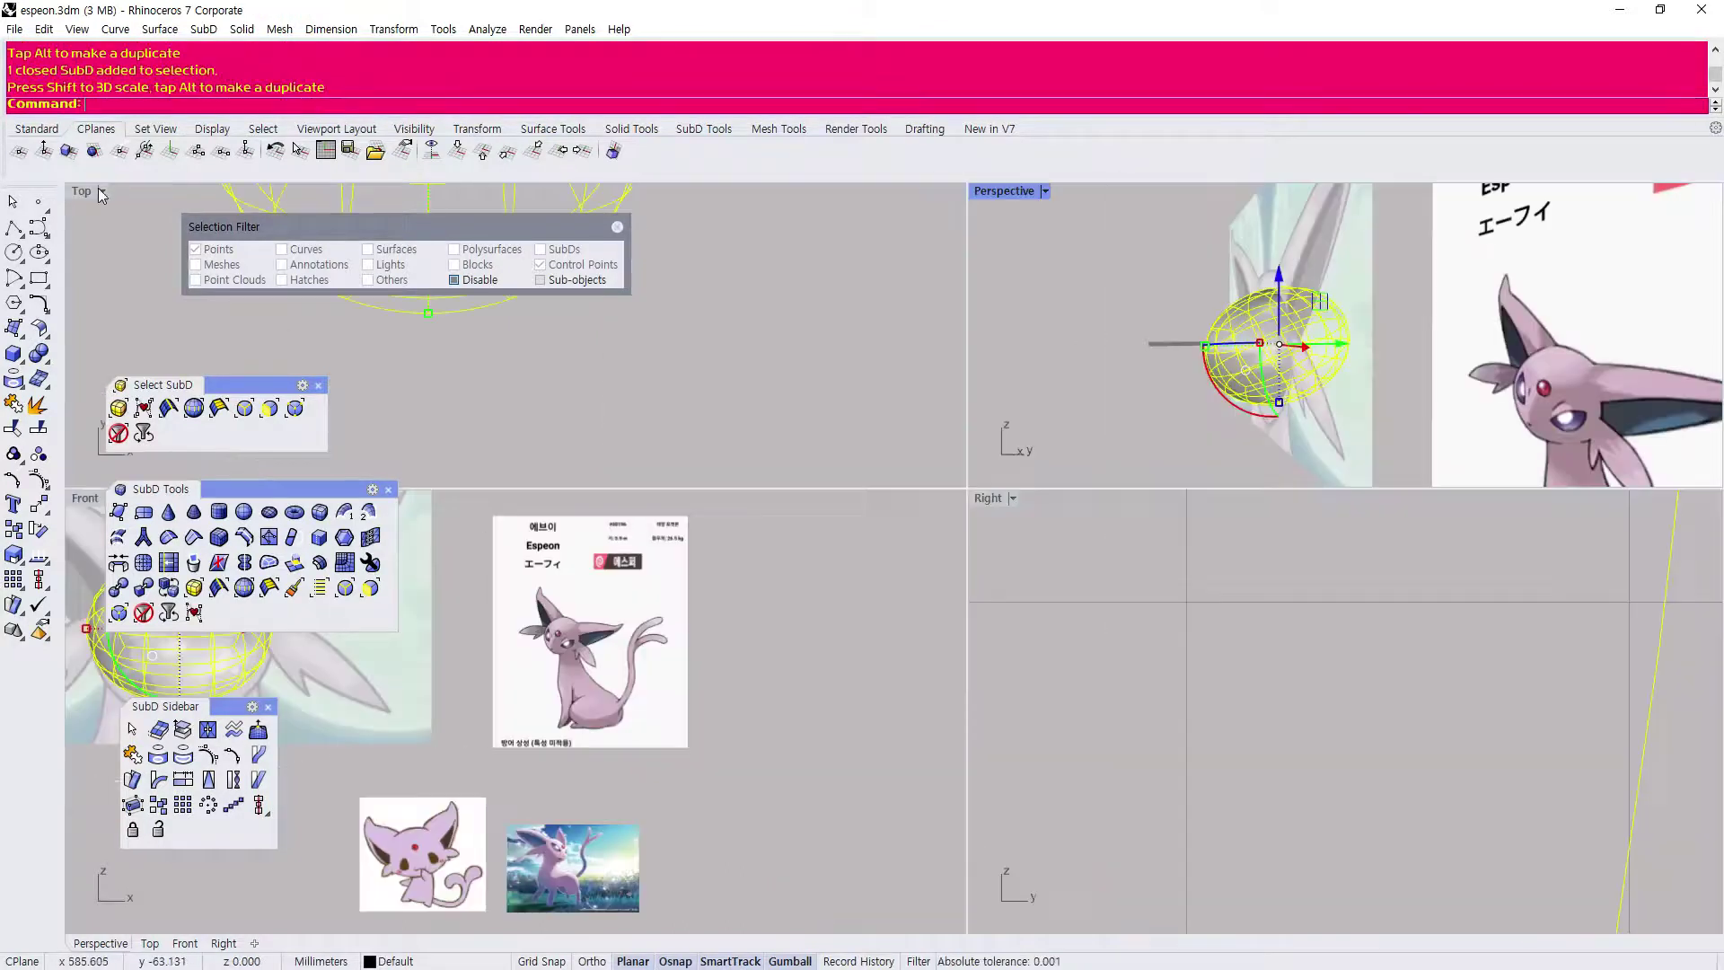
pyautogui.doubleClick(85, 498)
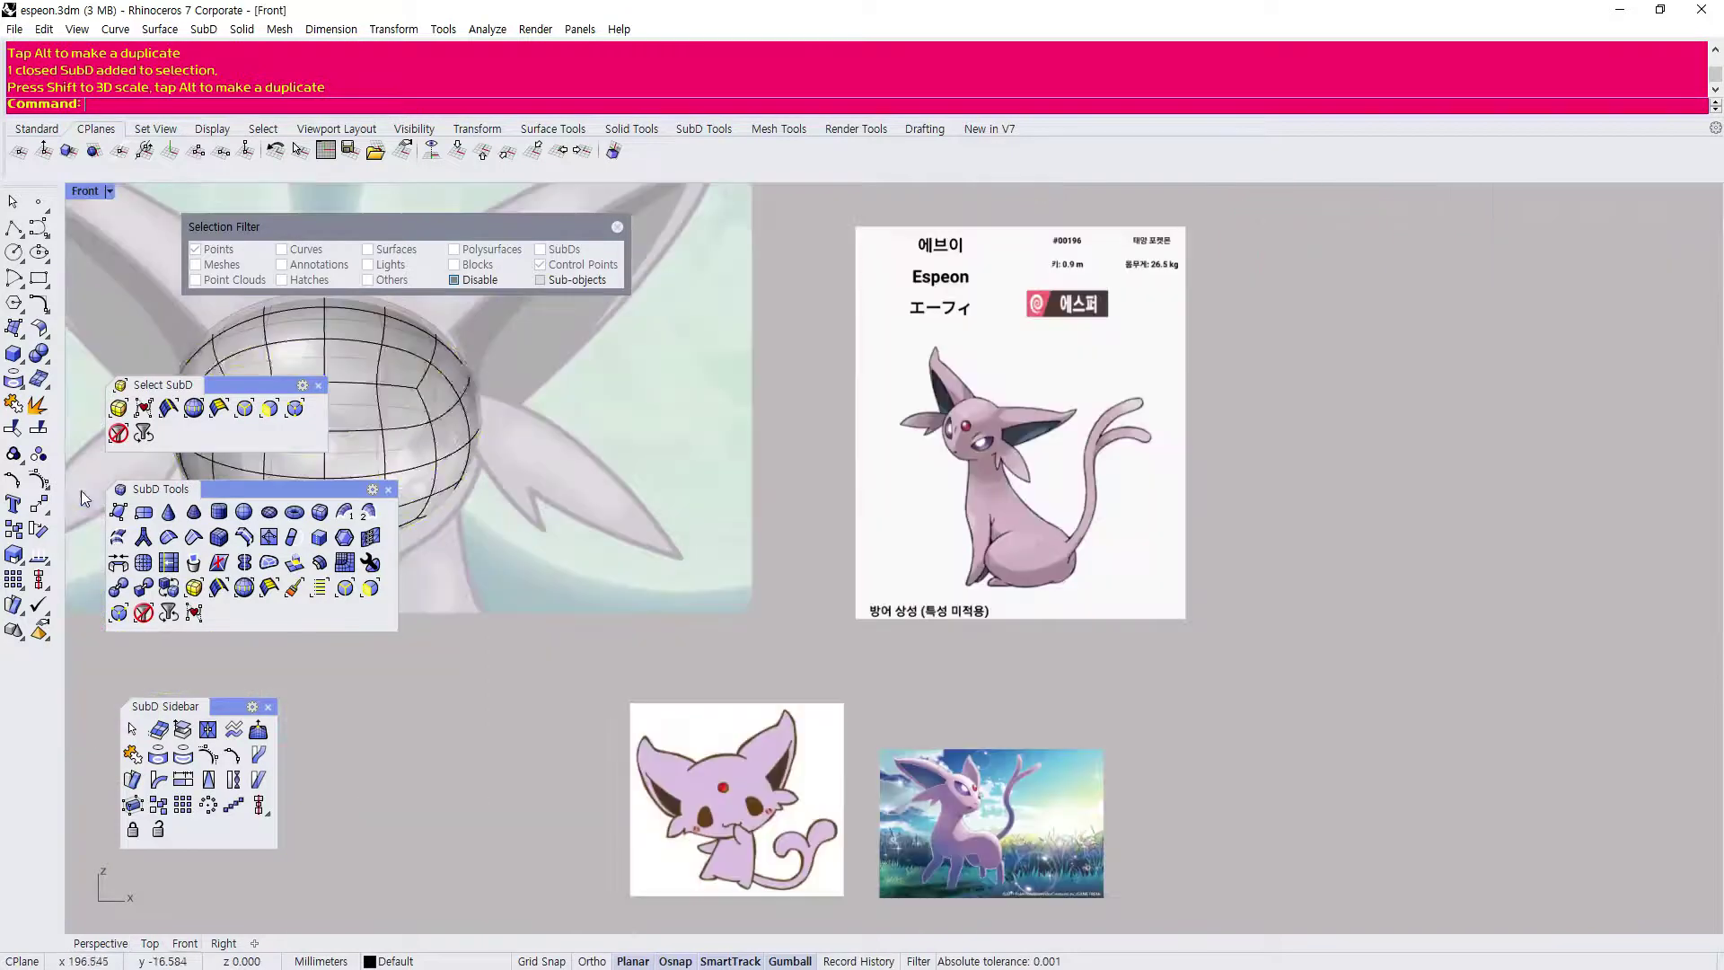
pyautogui.scroll(5, 704, 545)
pyautogui.click(695, 548)
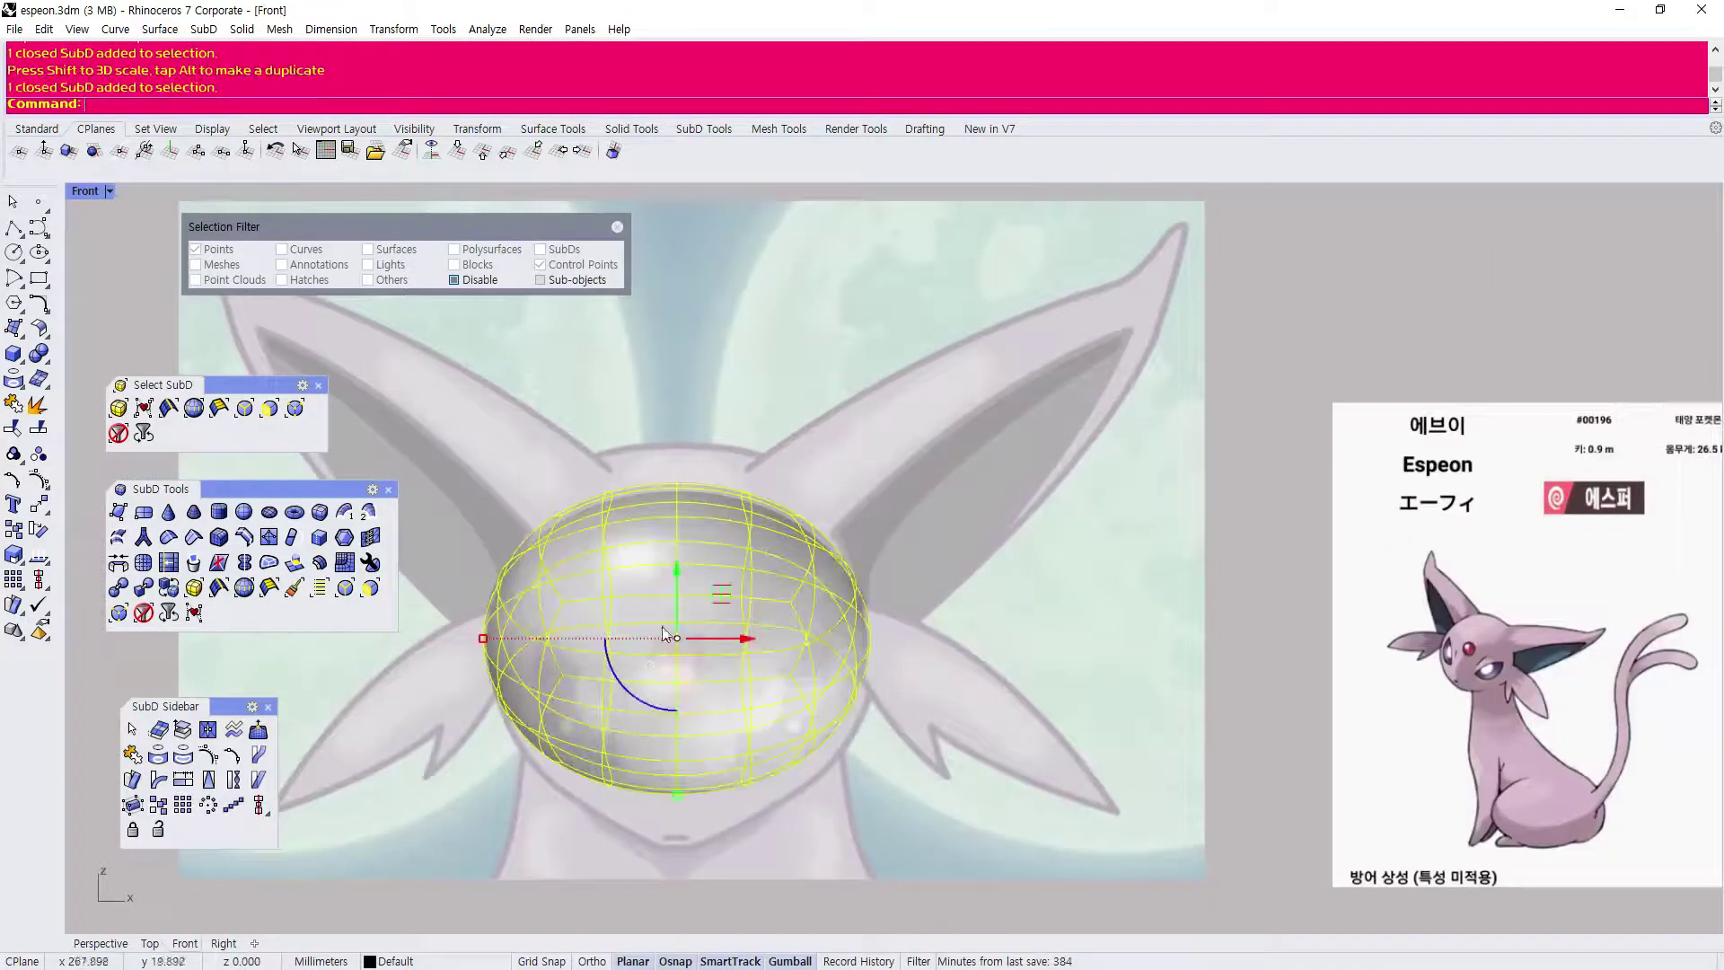
pyautogui.moveTo(676, 795); pyautogui.dragTo(678, 840)
pyautogui.scroll(-4, 672, 722)
pyautogui.scroll(2, 901, 850)
pyautogui.click(794, 840)
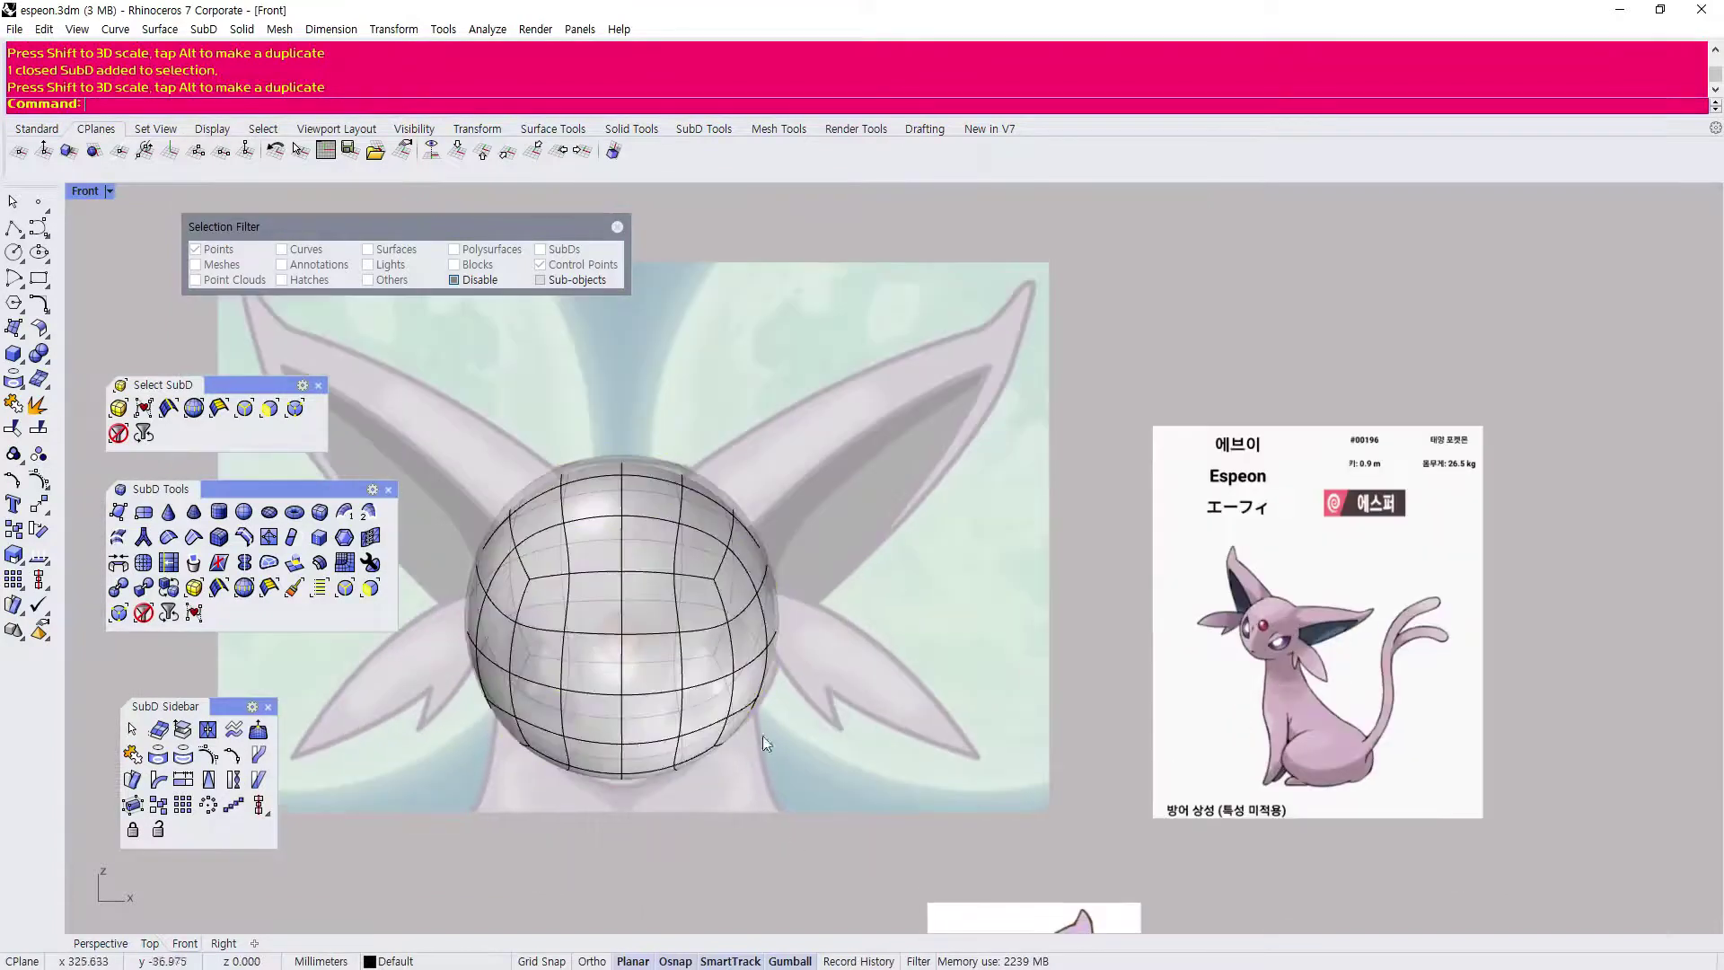
# Select the head sphere and compare its outline with the face picture in the Front view.
pyautogui.scroll(2, 654, 604)
pyautogui.click(609, 497)
pyautogui.scroll(2, 608, 488)
pyautogui.scroll(-2, 607, 737)
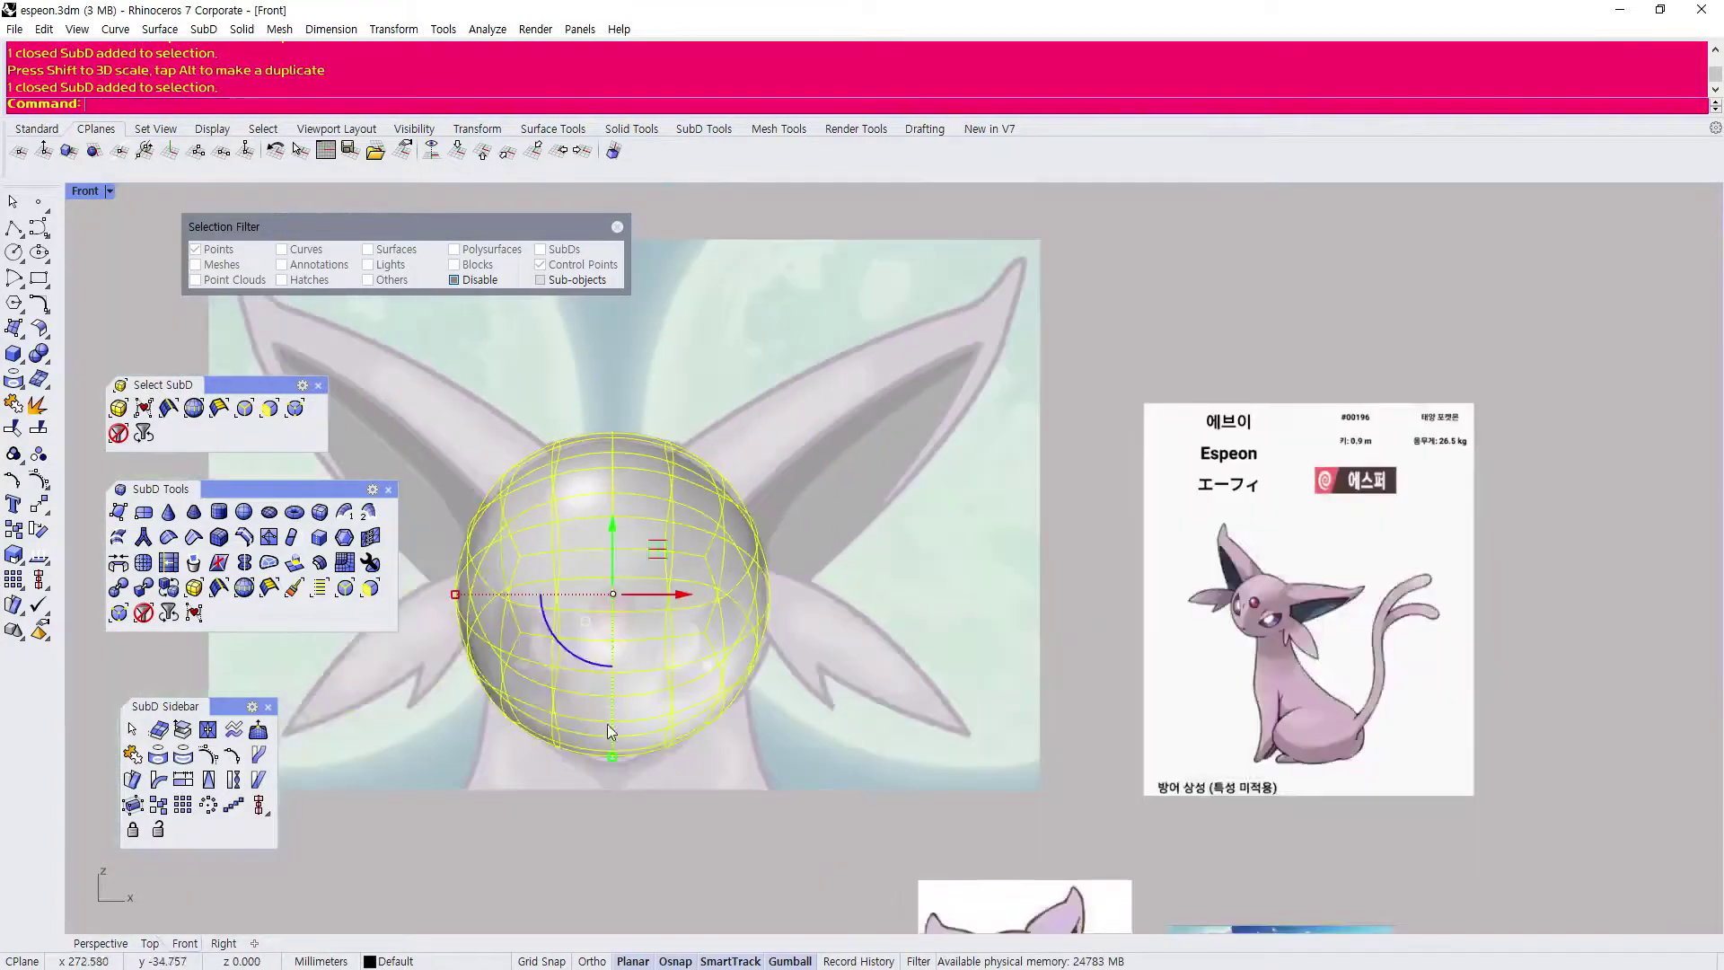
pyautogui.scroll(4, 605, 765)
pyautogui.scroll(-3, 680, 764)
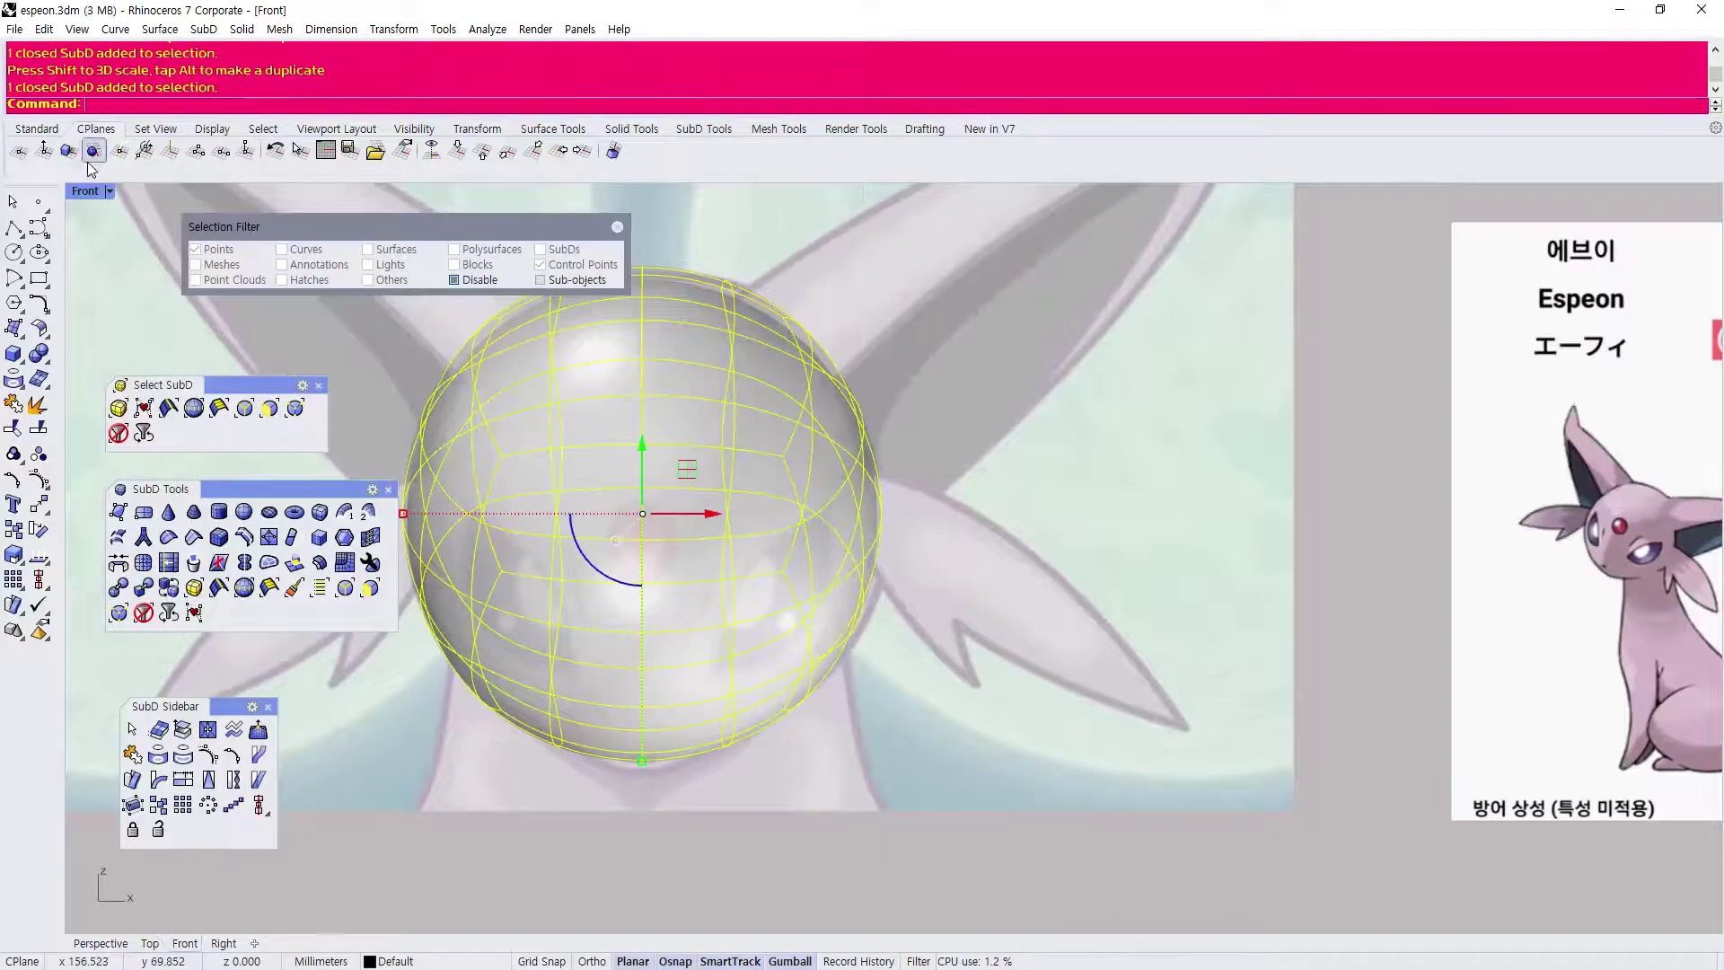
# Return to the four-view layout and rotate only the head SubD slightly in the Right view.
pyautogui.doubleClick(86, 192)
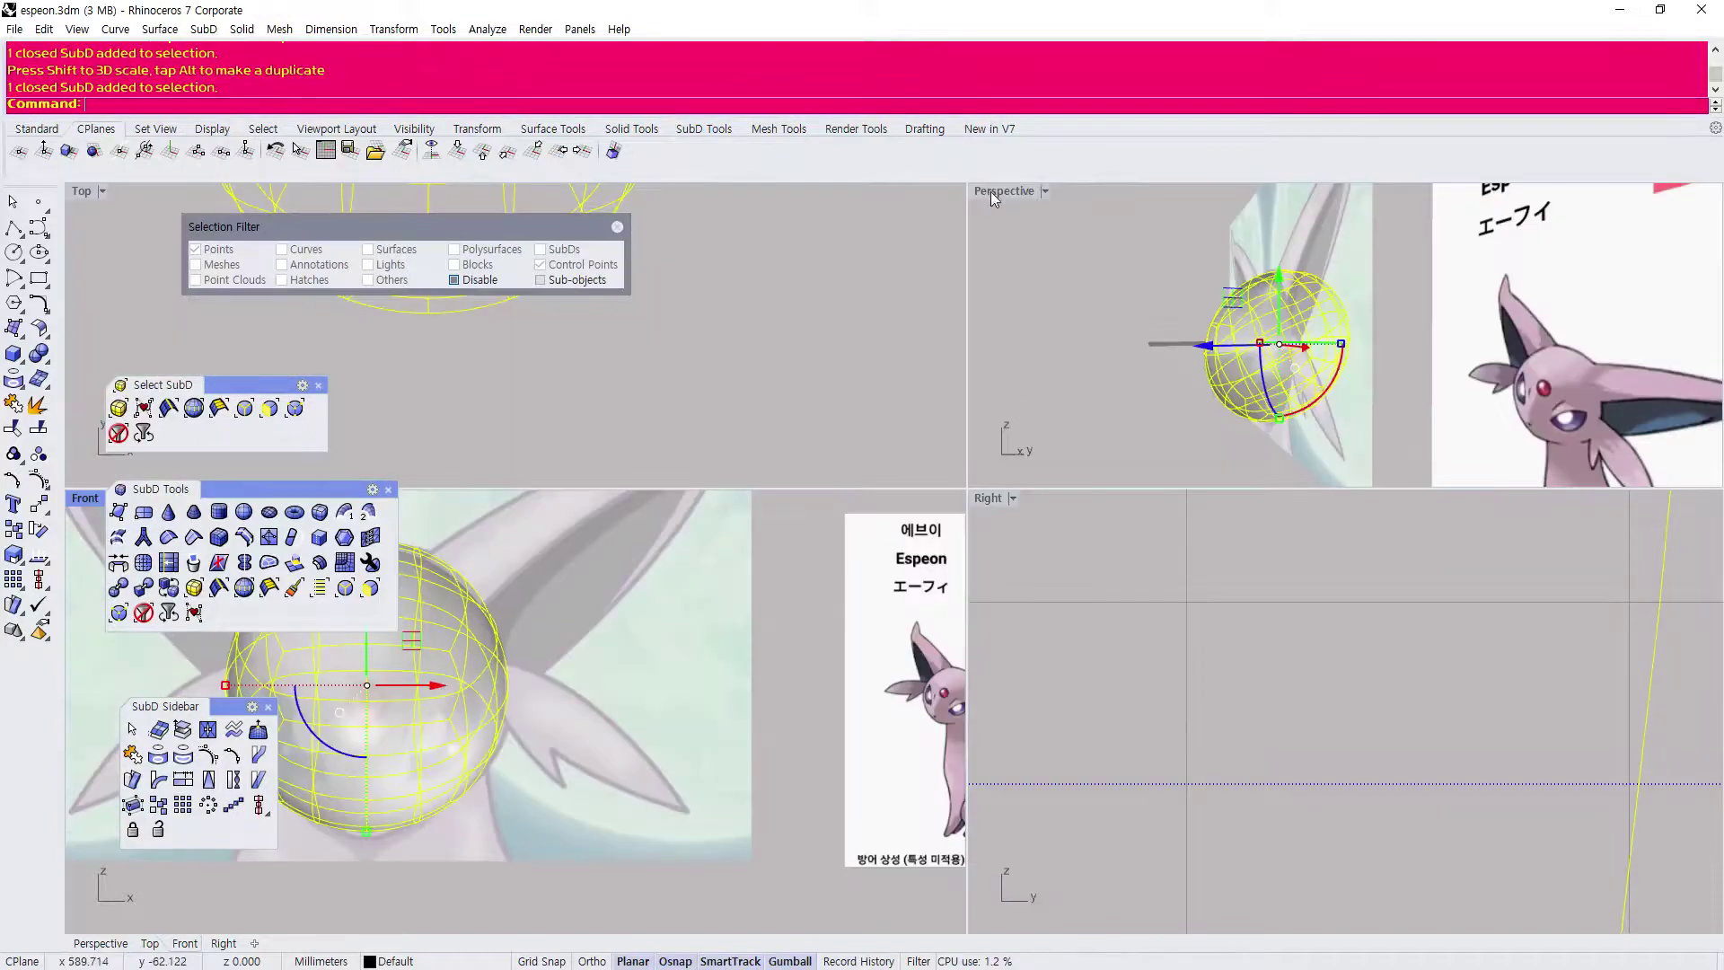
pyautogui.scroll(-20, 1347, 683)
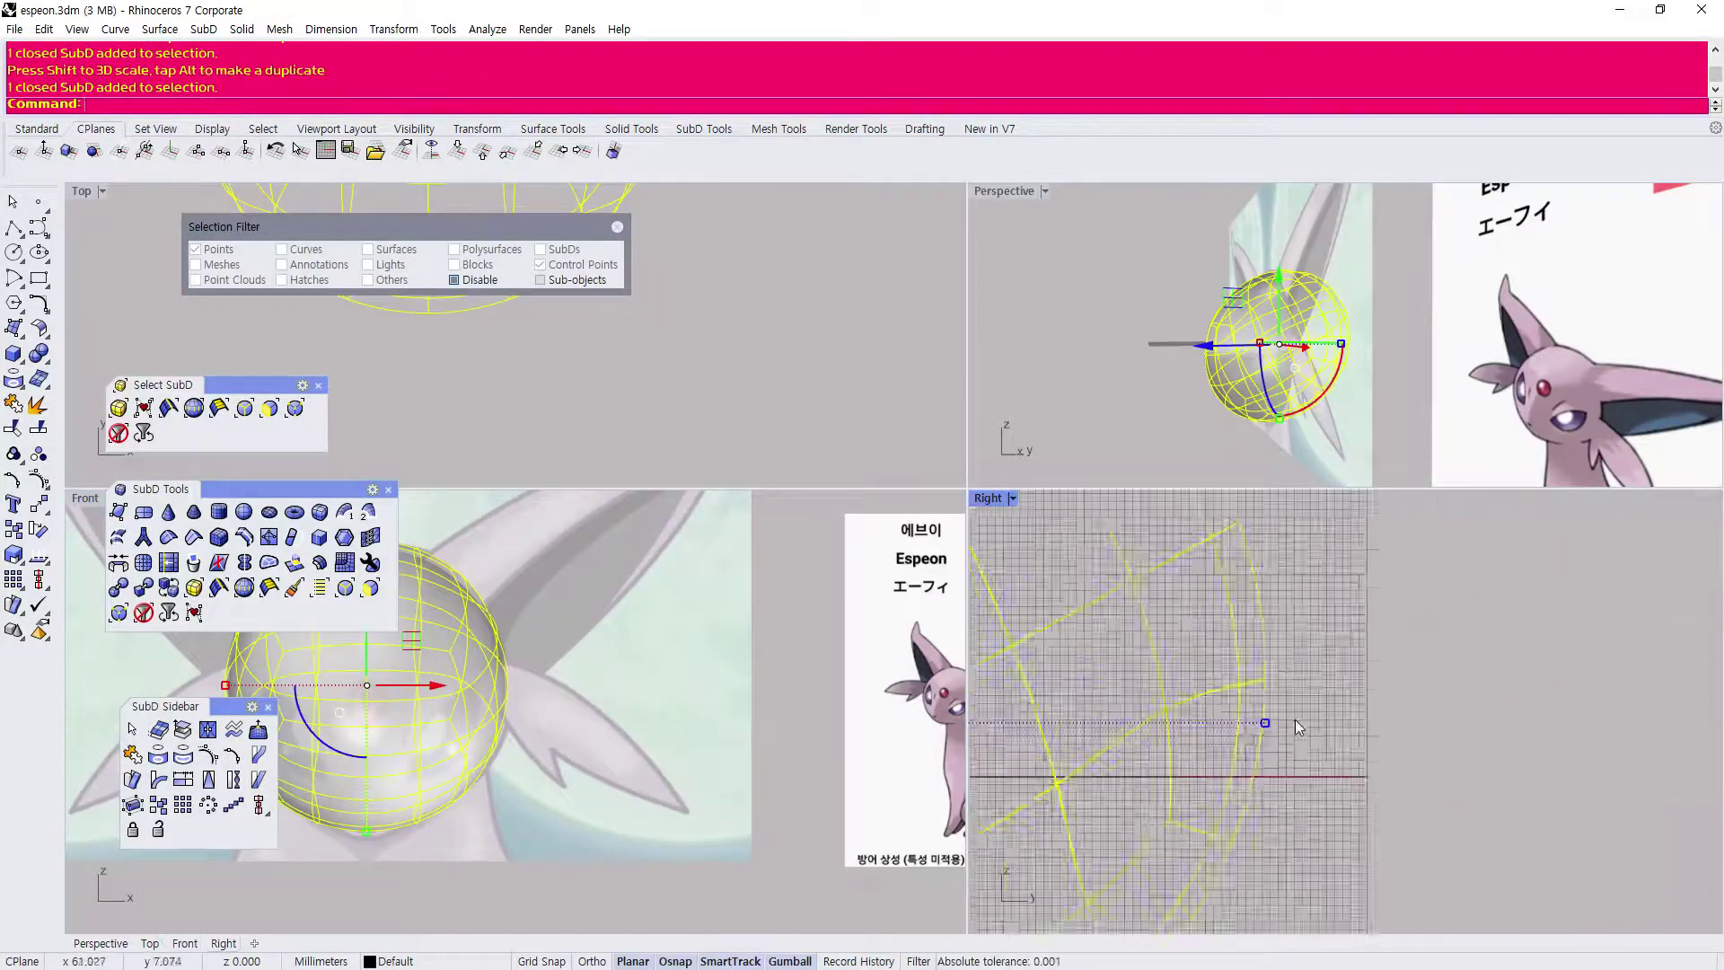
pyautogui.scroll(-4, 1309, 711)
pyautogui.click(1406, 648)
pyautogui.scroll(4, 1285, 732)
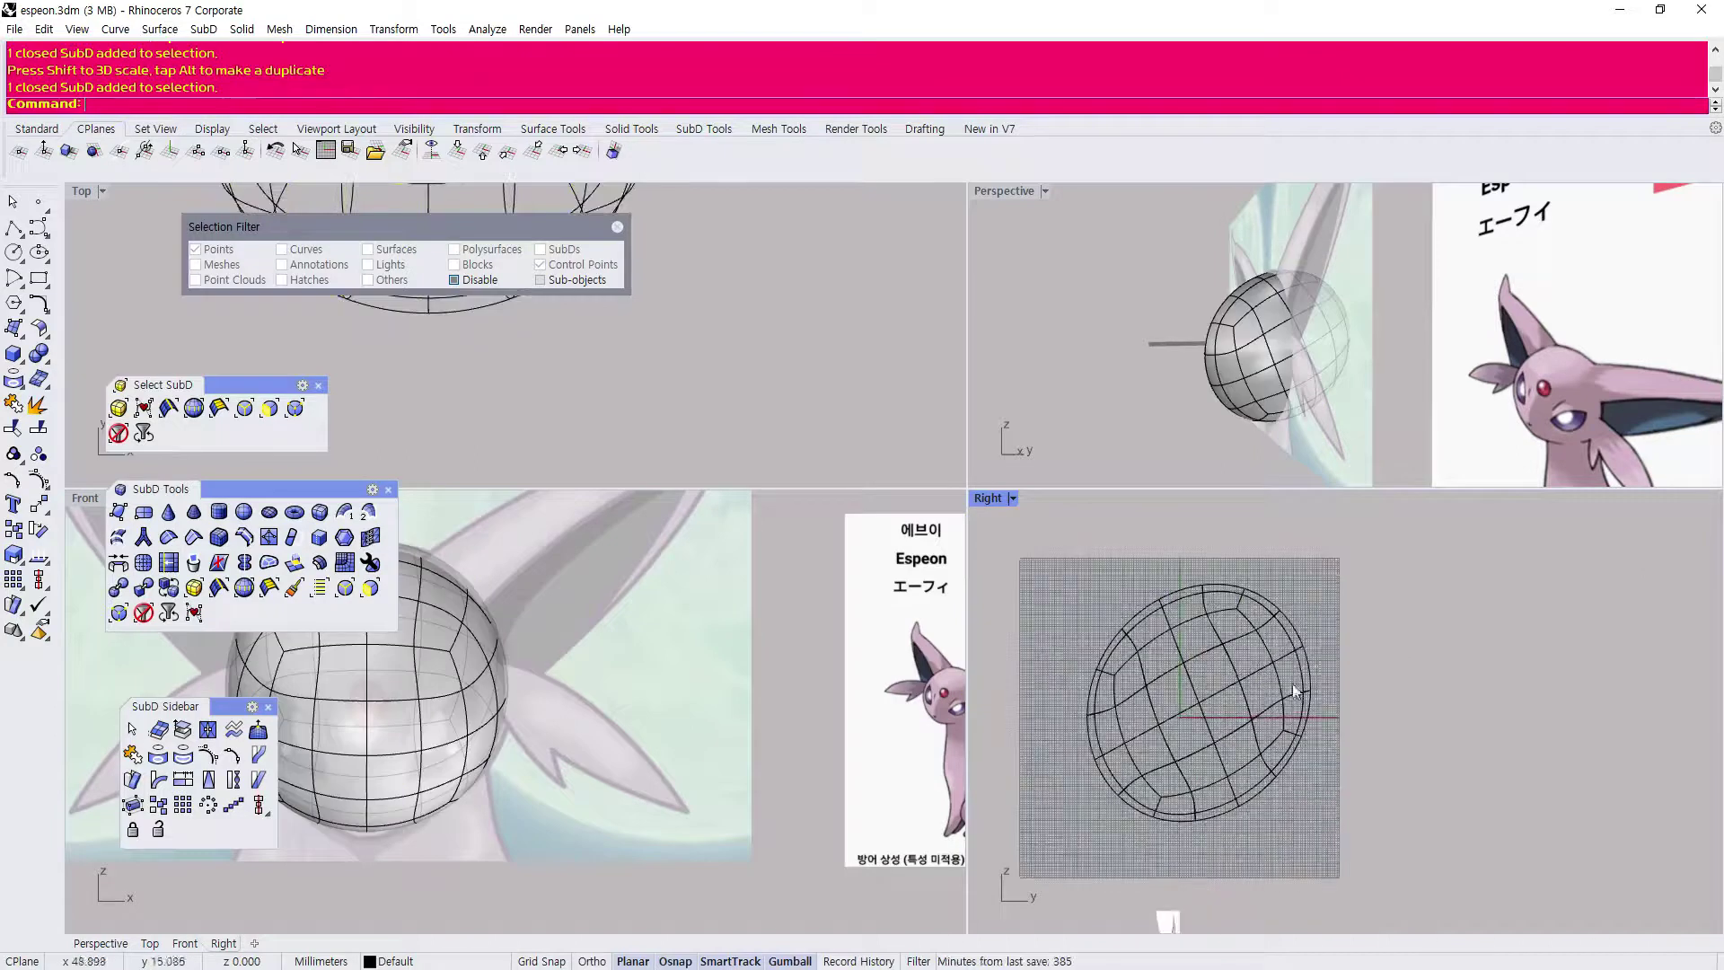
pyautogui.scroll(-4, 1196, 670)
pyautogui.scroll(6, 1268, 720)
pyautogui.moveTo(1286, 813); pyautogui.dragTo(1004, 559)
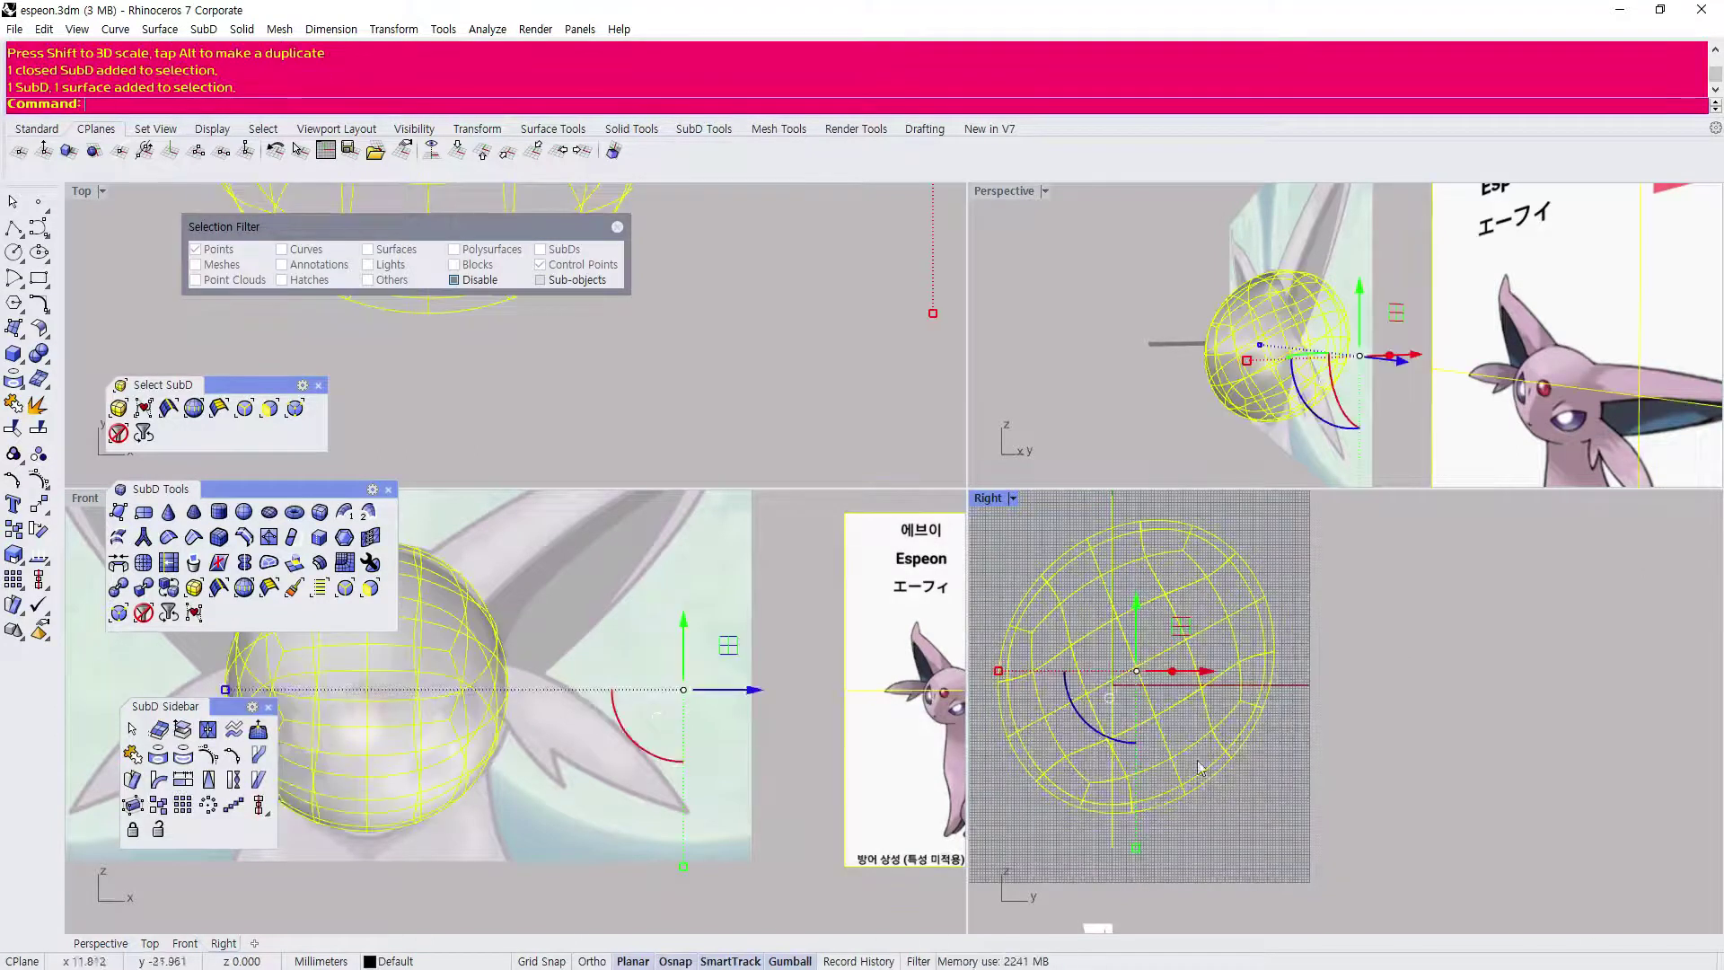
pyautogui.click(1273, 785)
pyautogui.moveTo(1317, 775); pyautogui.dragTo(1212, 674)
pyautogui.moveTo(1100, 729); pyautogui.dragTo(1095, 725)
pyautogui.click(1378, 701)
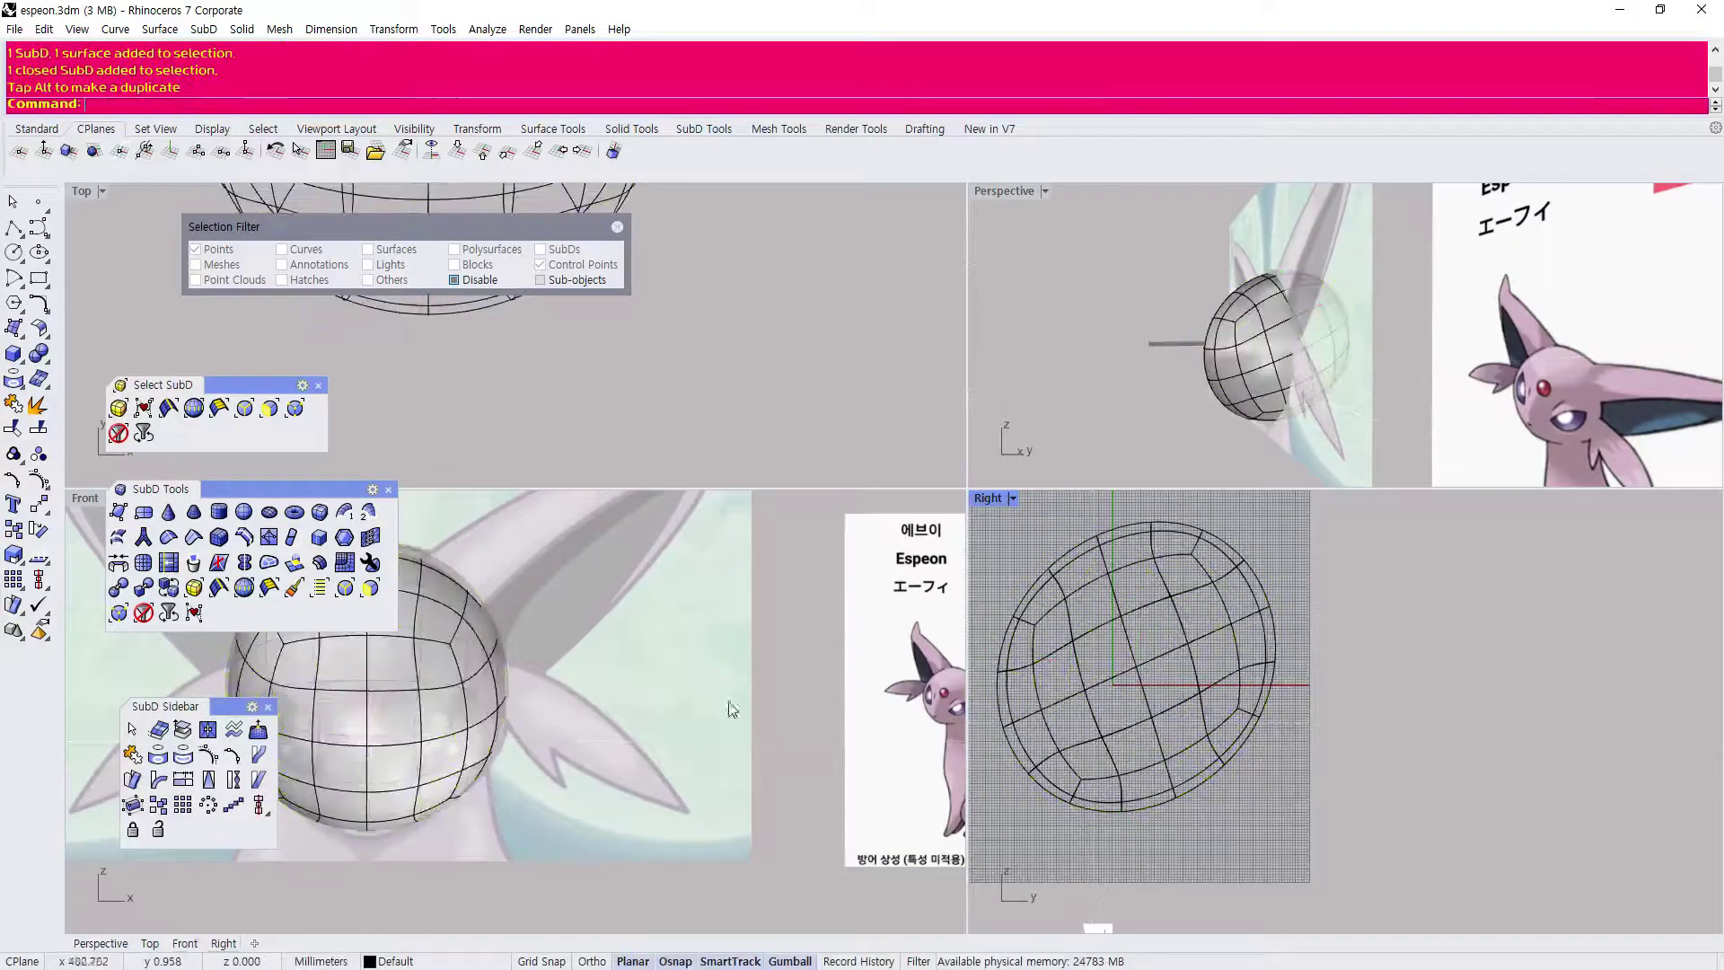
# Stretch the head sphere slightly in height to match the face picture in the Front view.
pyautogui.scroll(-4, 727, 703)
pyautogui.scroll(4, 446, 637)
pyautogui.click(513, 606)
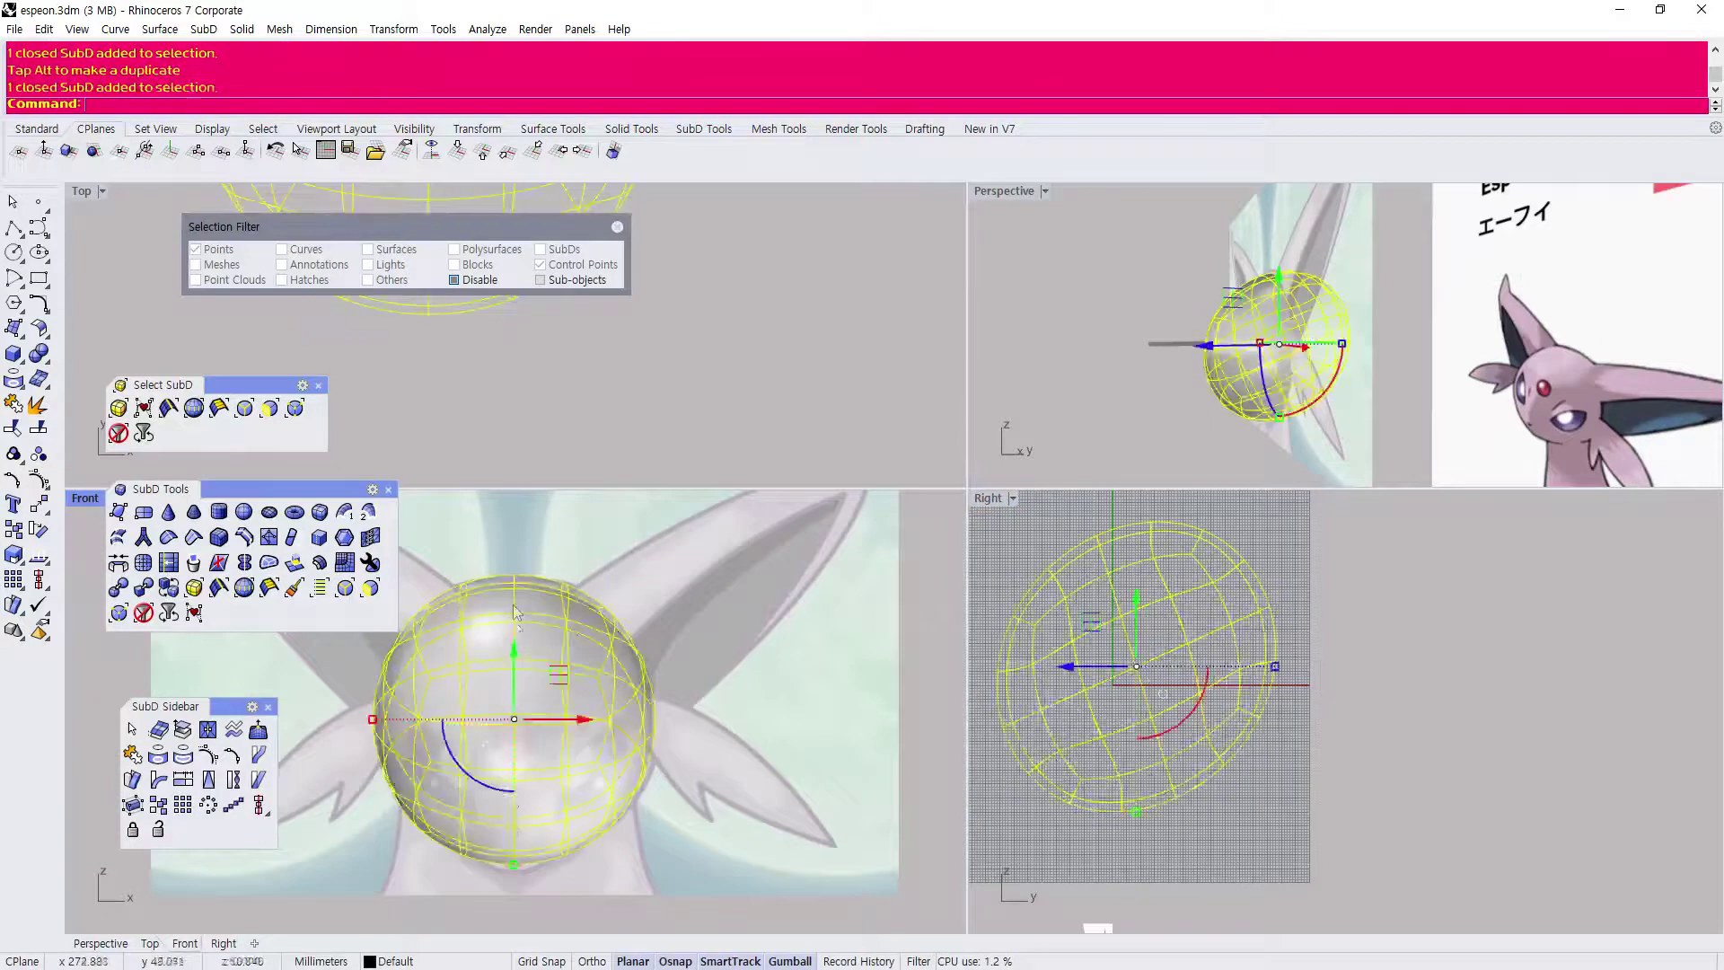
pyautogui.moveTo(513, 864); pyautogui.dragTo(514, 870)
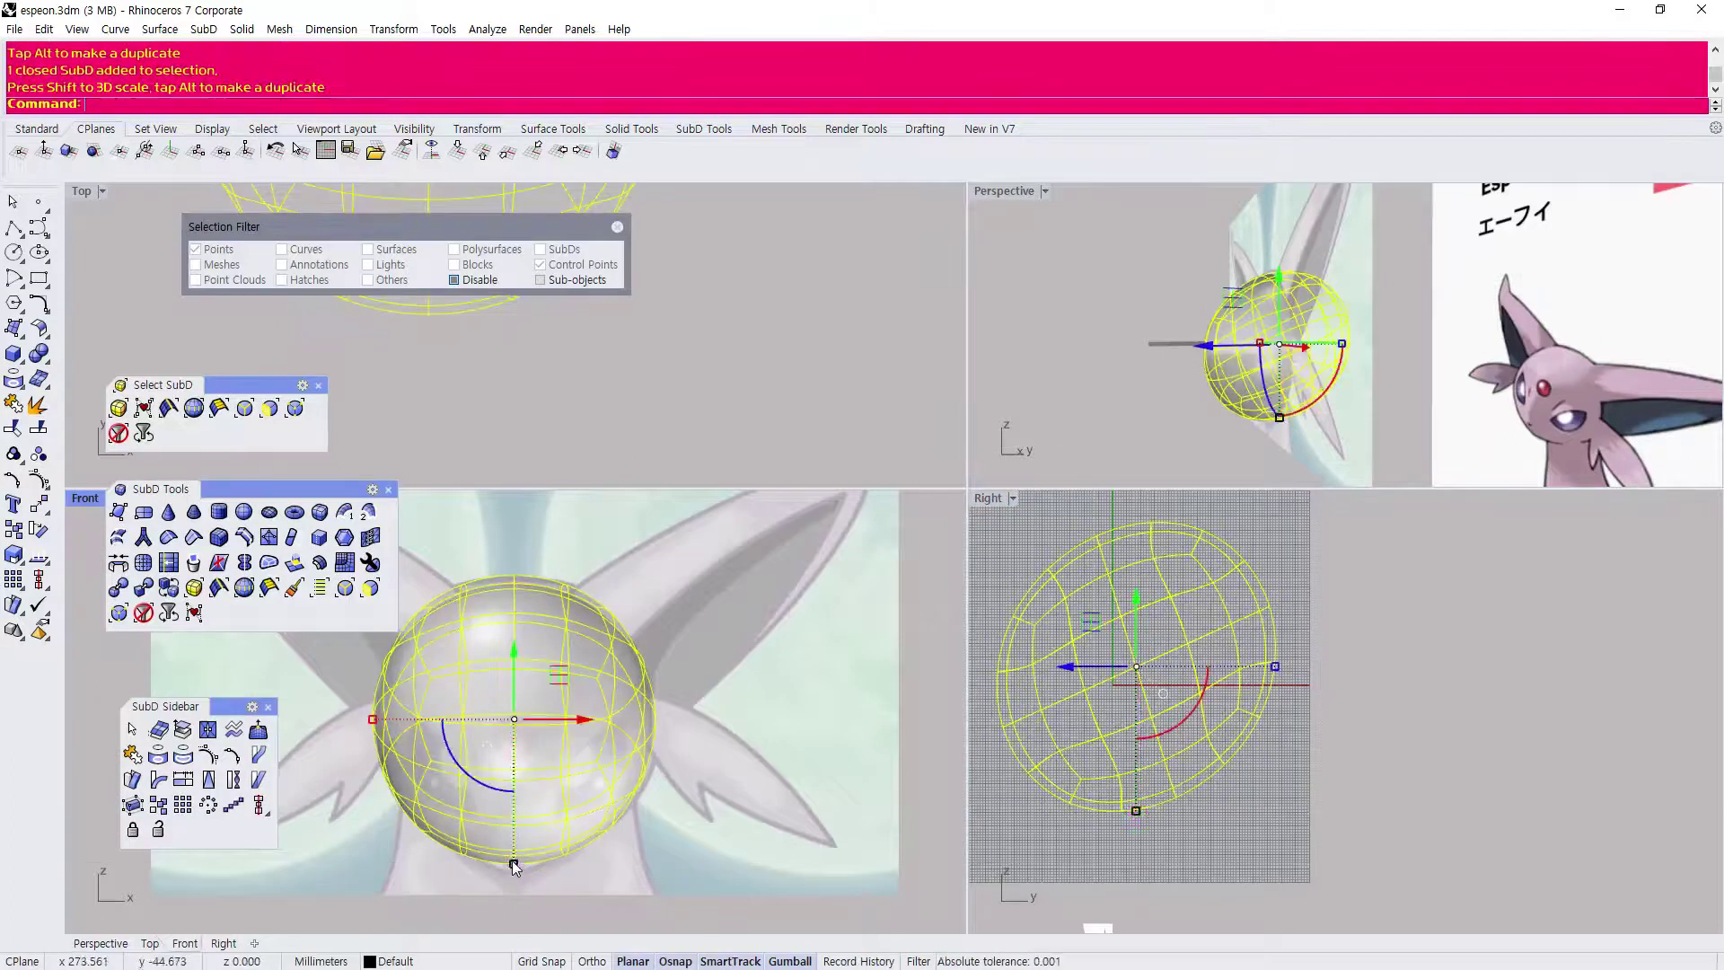
# Nudge the head sphere slightly downward in the maximised Front view to line it up with the face picture.
pyautogui.doubleClick(85, 499)
pyautogui.click(834, 313)
pyautogui.scroll(2, 878, 398)
pyautogui.click(851, 431)
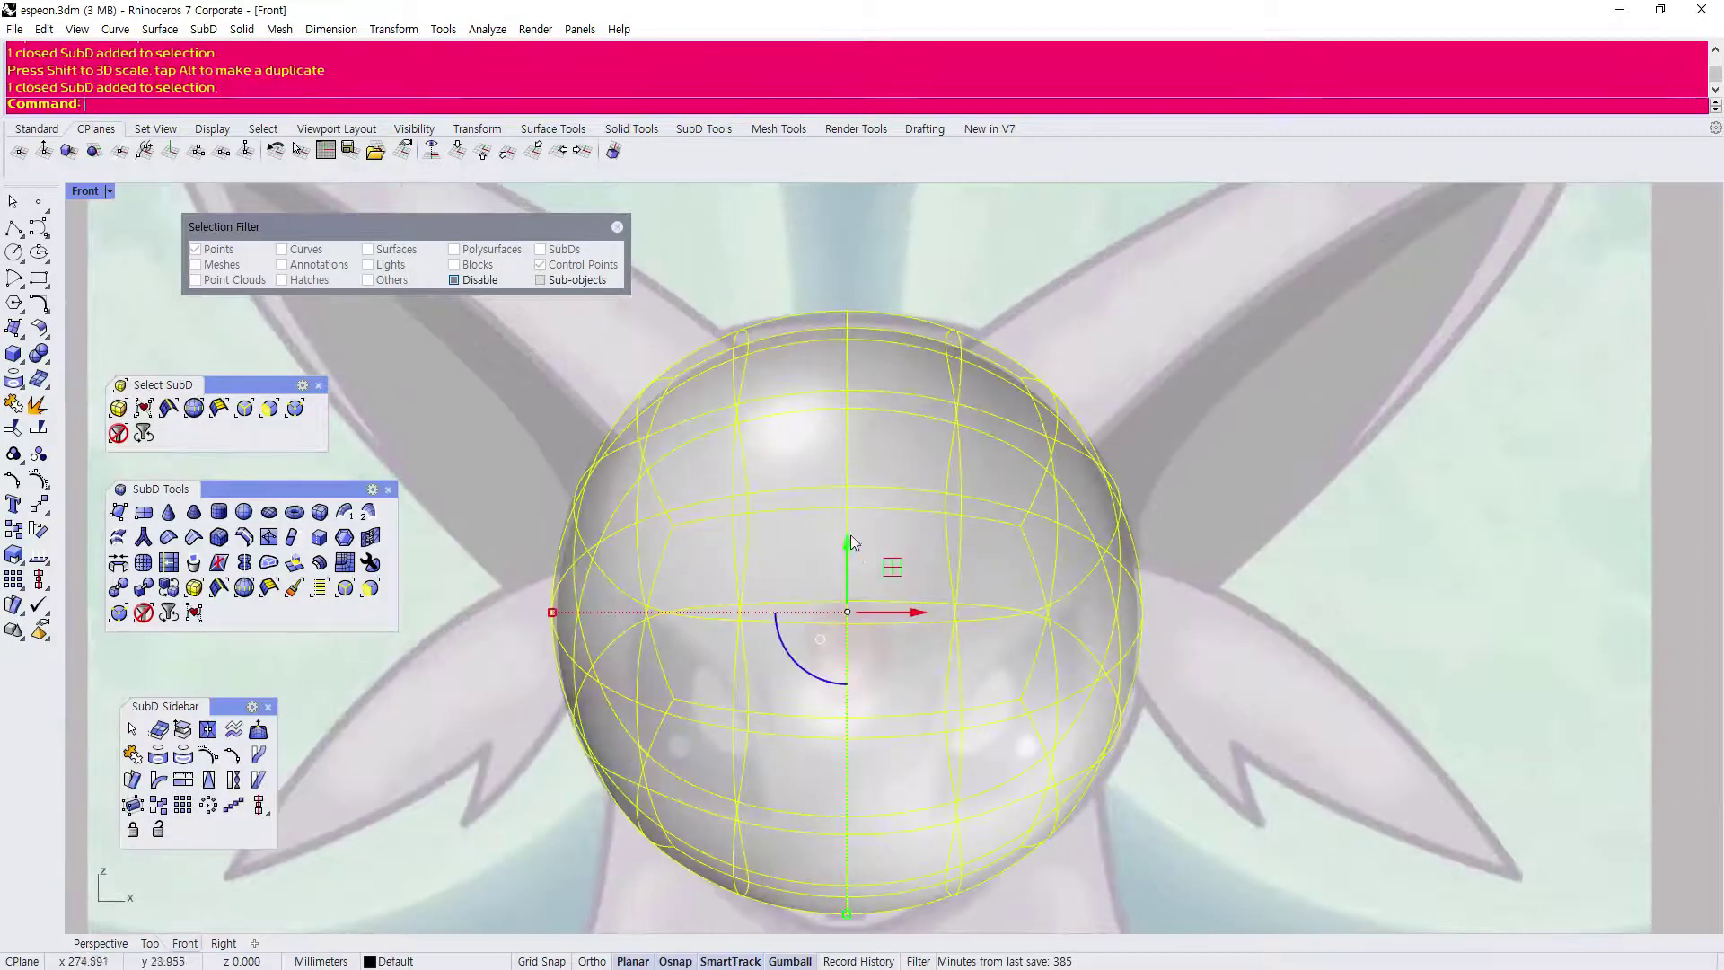
pyautogui.moveTo(851, 552); pyautogui.dragTo(851, 551)
pyautogui.scroll(-6, 823, 538)
pyautogui.click(390, 391)
# Examine how the sphere's outline follows the cheeks and chin in the face picture.
pyautogui.moveTo(807, 511); pyautogui.dragTo(629, 455, button='right')
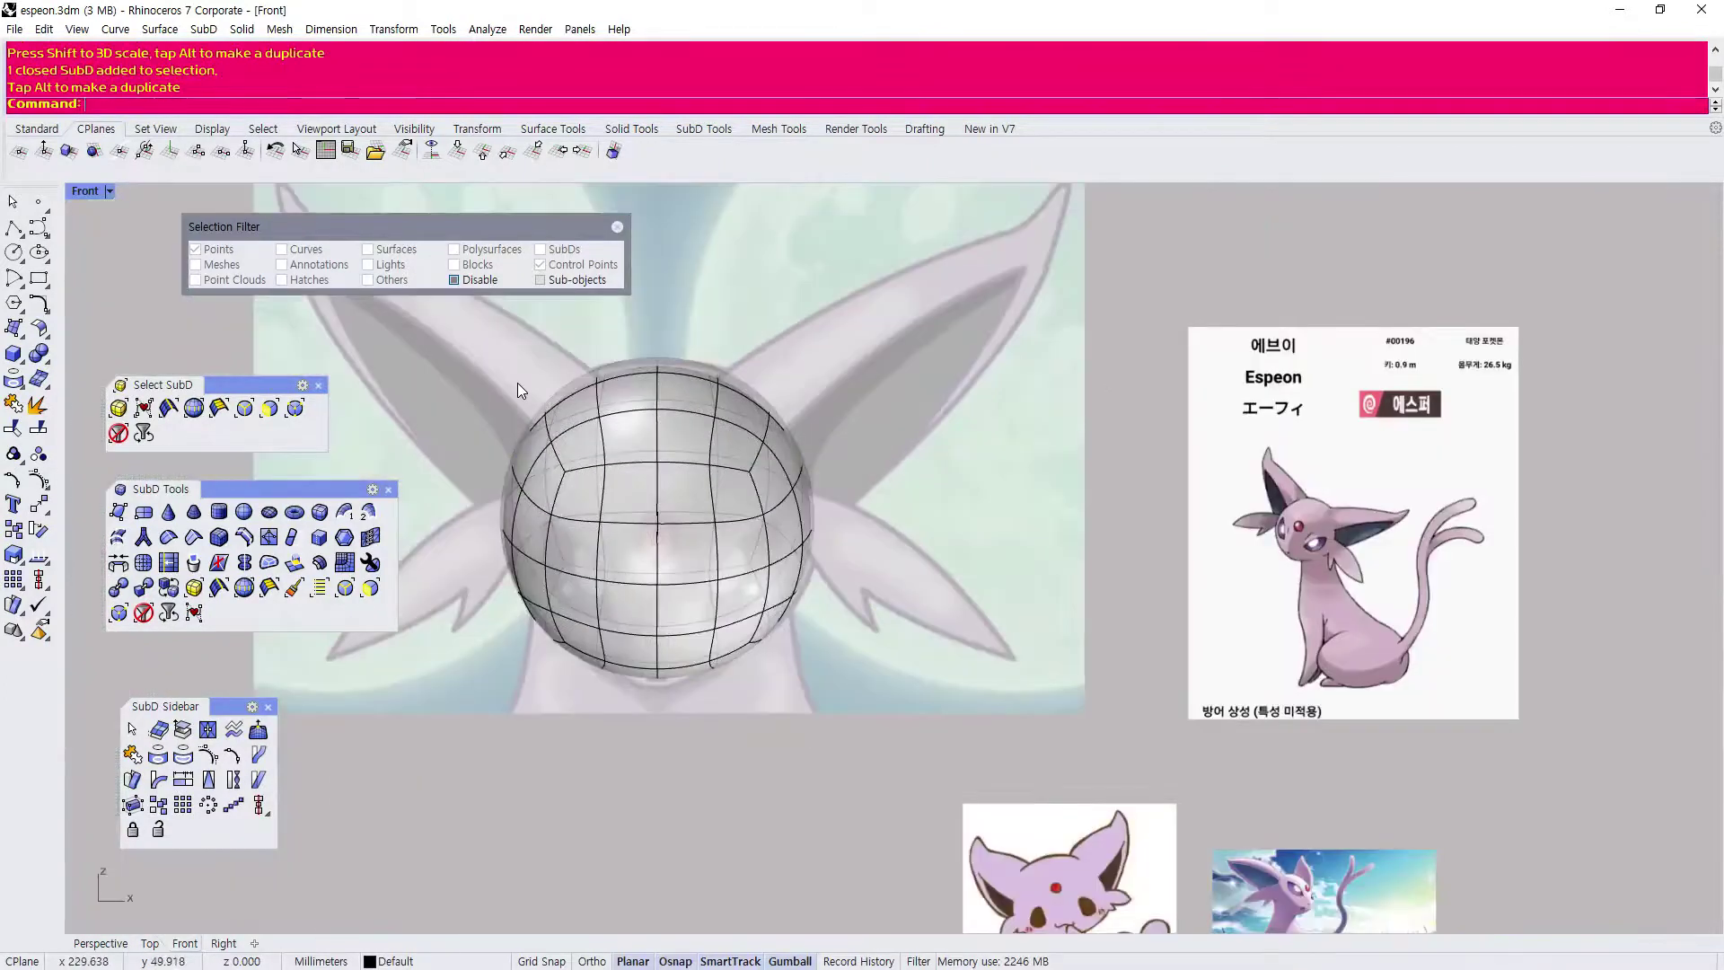
pyautogui.moveTo(517, 383); pyautogui.dragTo(596, 445, button='right')
pyautogui.scroll(2, 926, 496)
pyautogui.scroll(-2, 927, 496)
pyautogui.scroll(6, 790, 790)
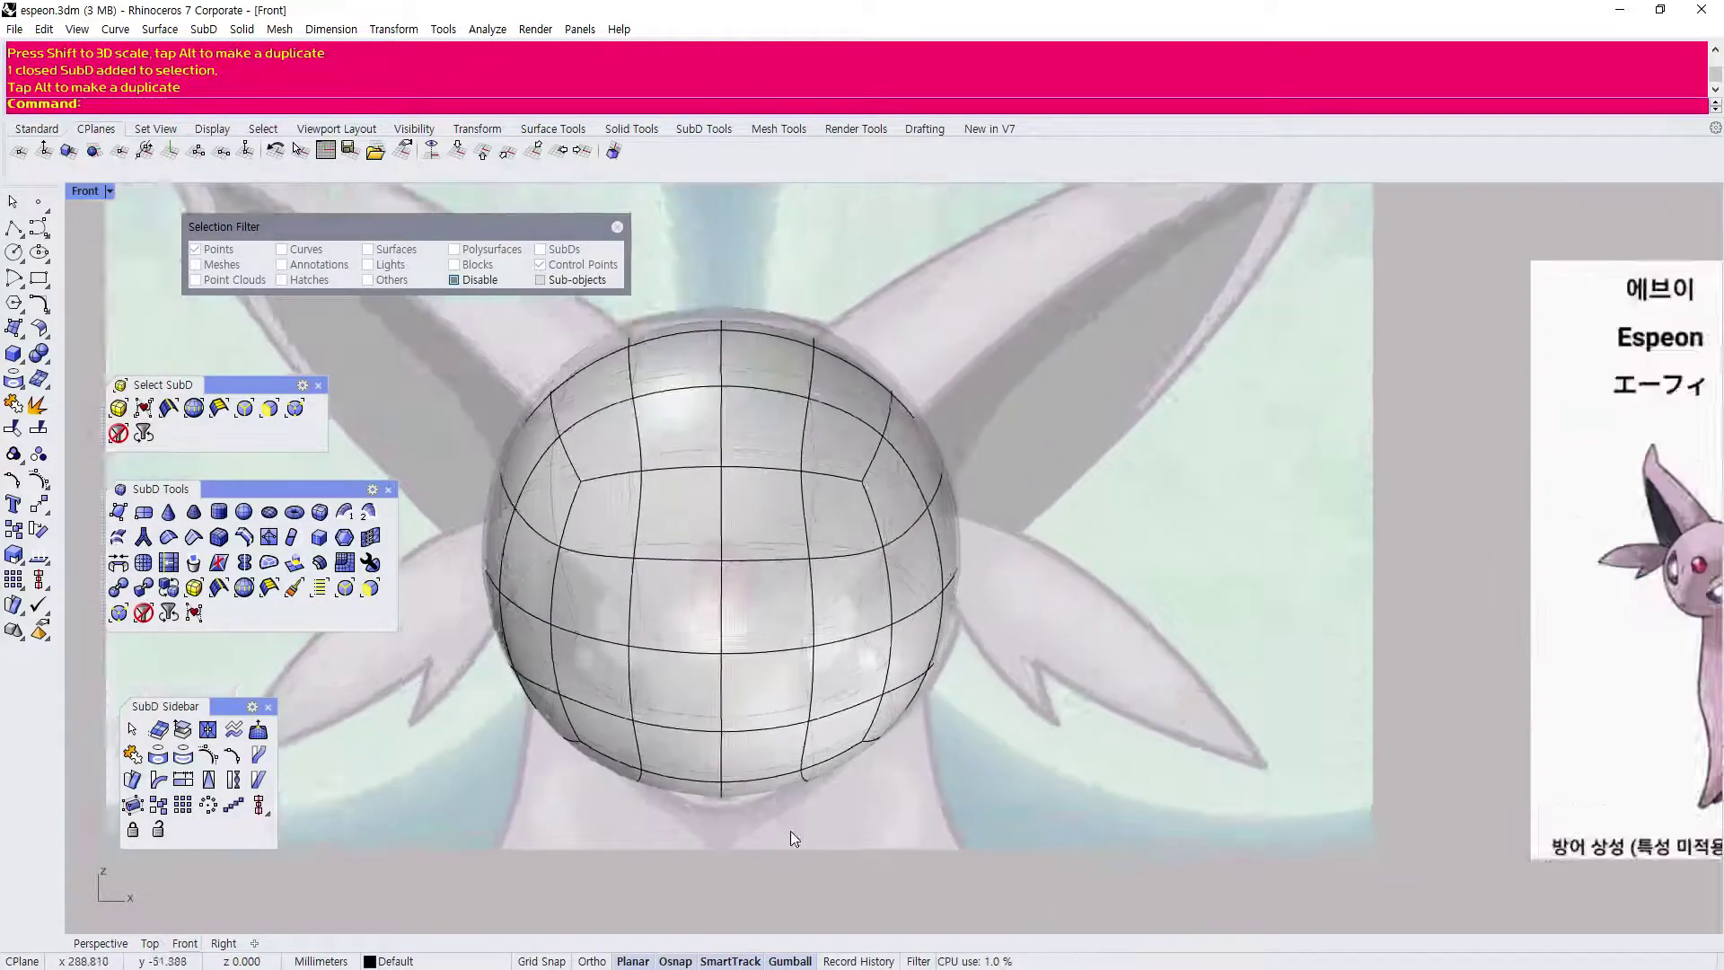
pyautogui.scroll(-4, 696, 749)
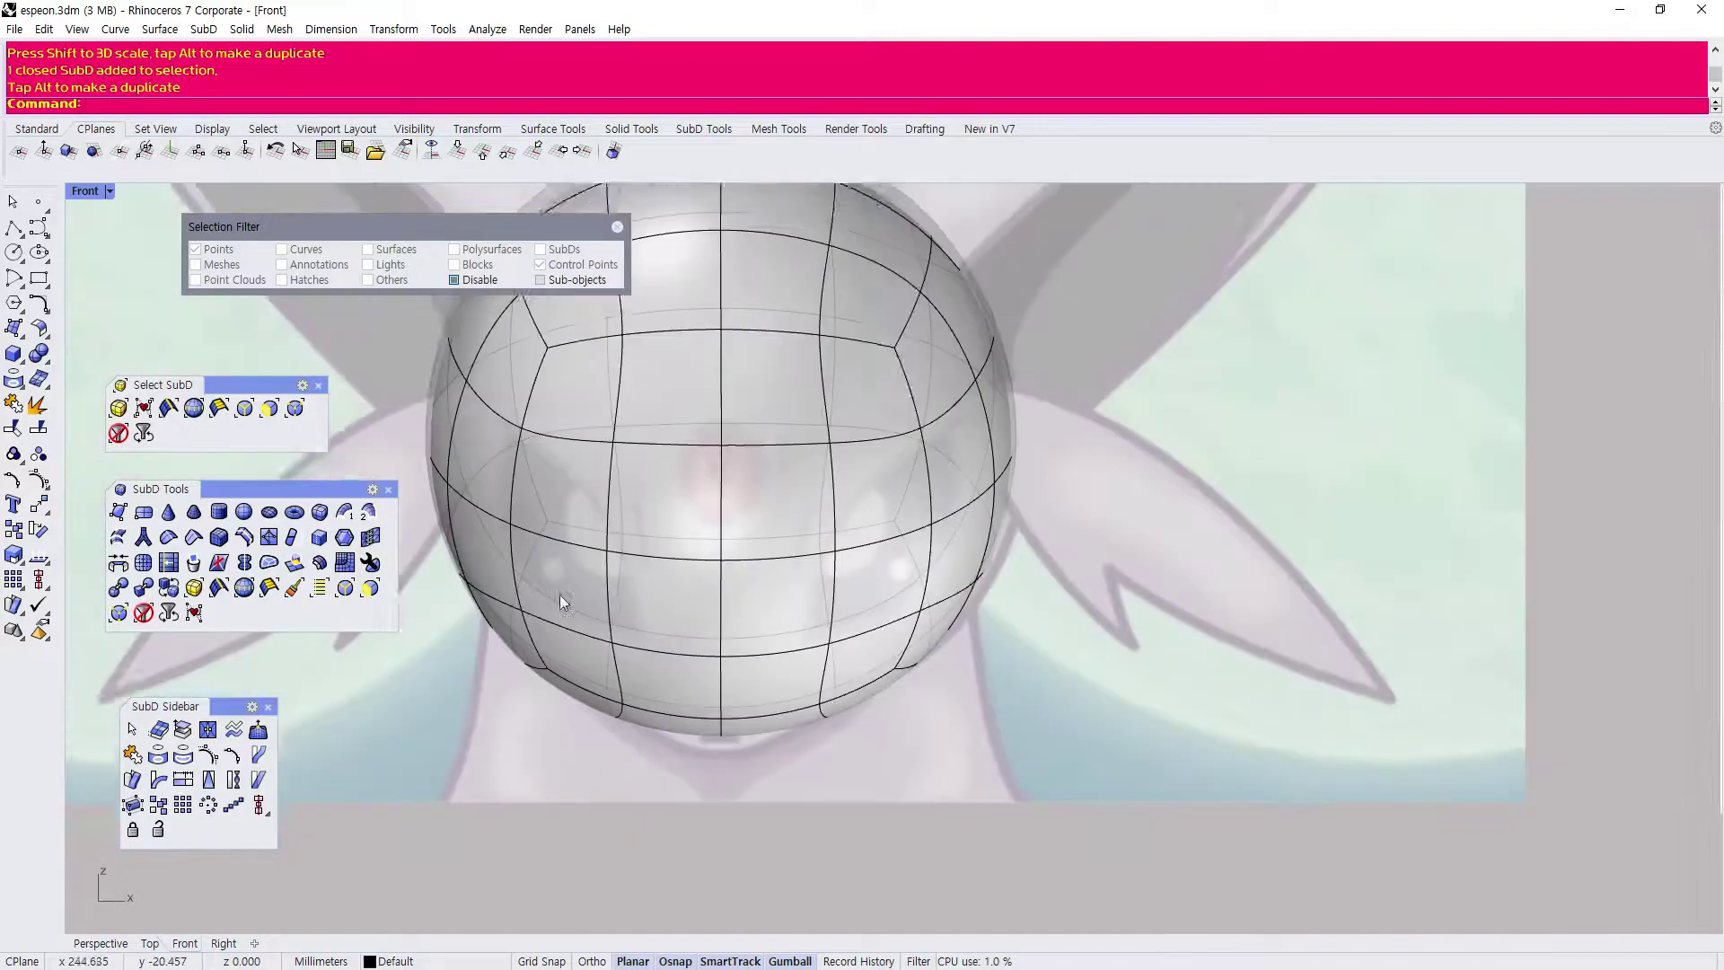
pyautogui.scroll(2, 543, 320)
# Restrict selection to SubD edges and move the lower jaw edges on both sides inward to narrow the face.
pyautogui.click(542, 283)
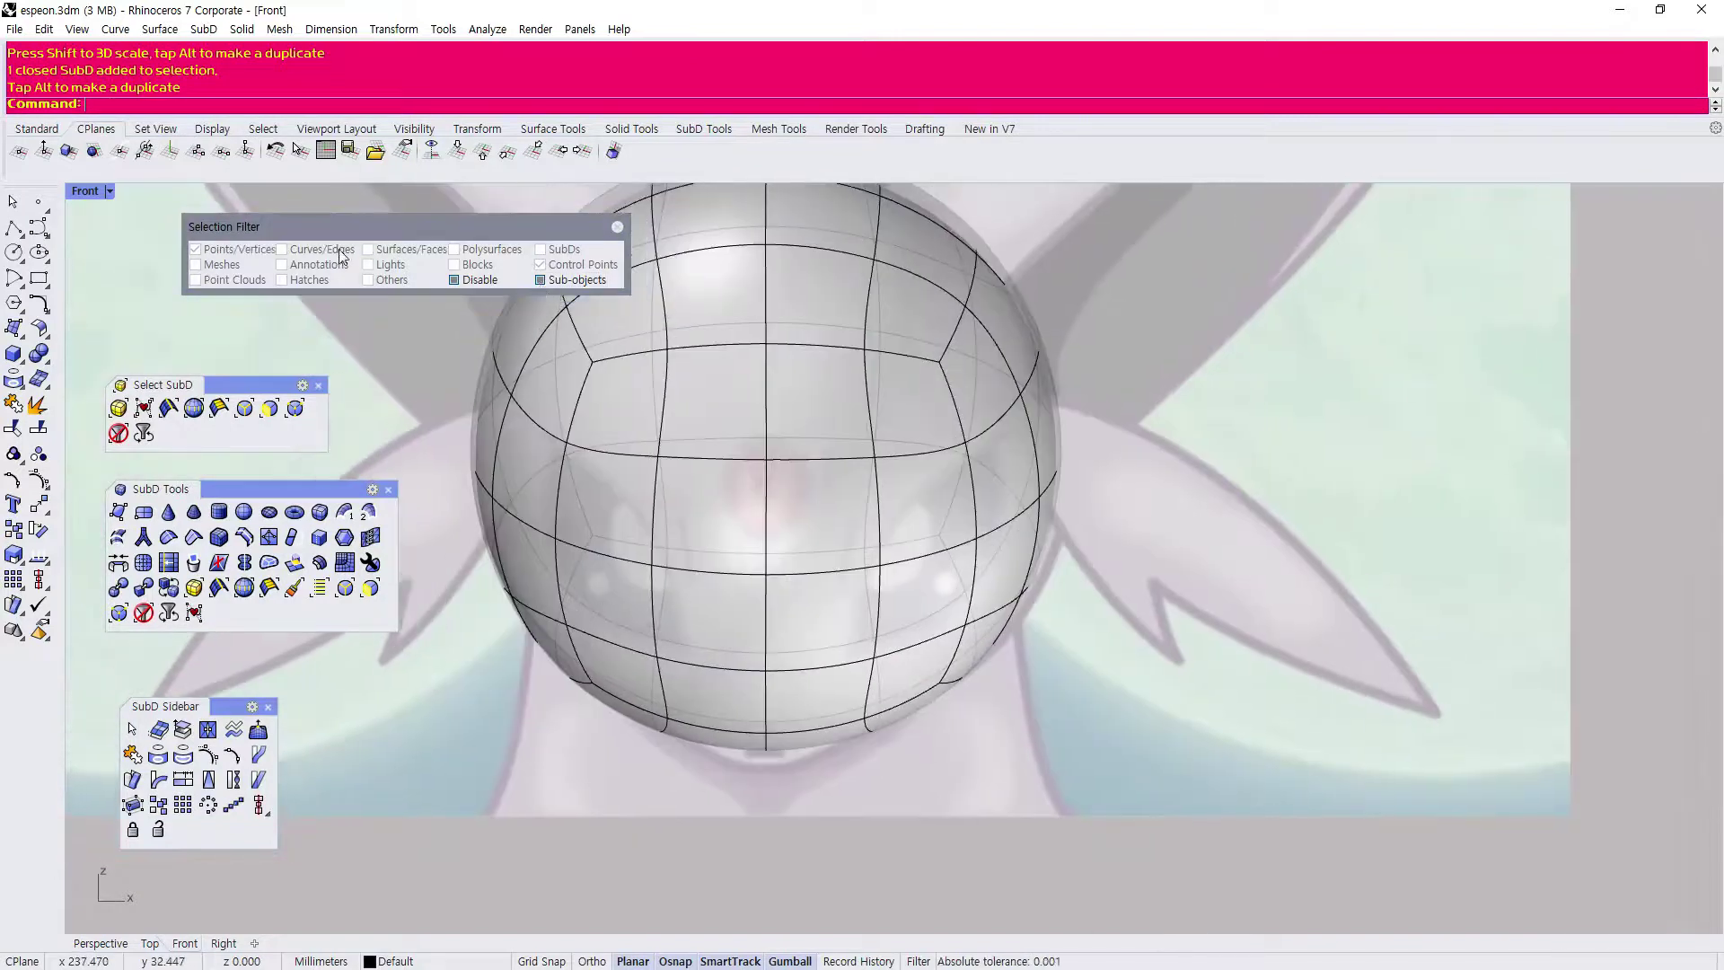
pyautogui.click(244, 408)
pyautogui.scroll(2, 577, 679)
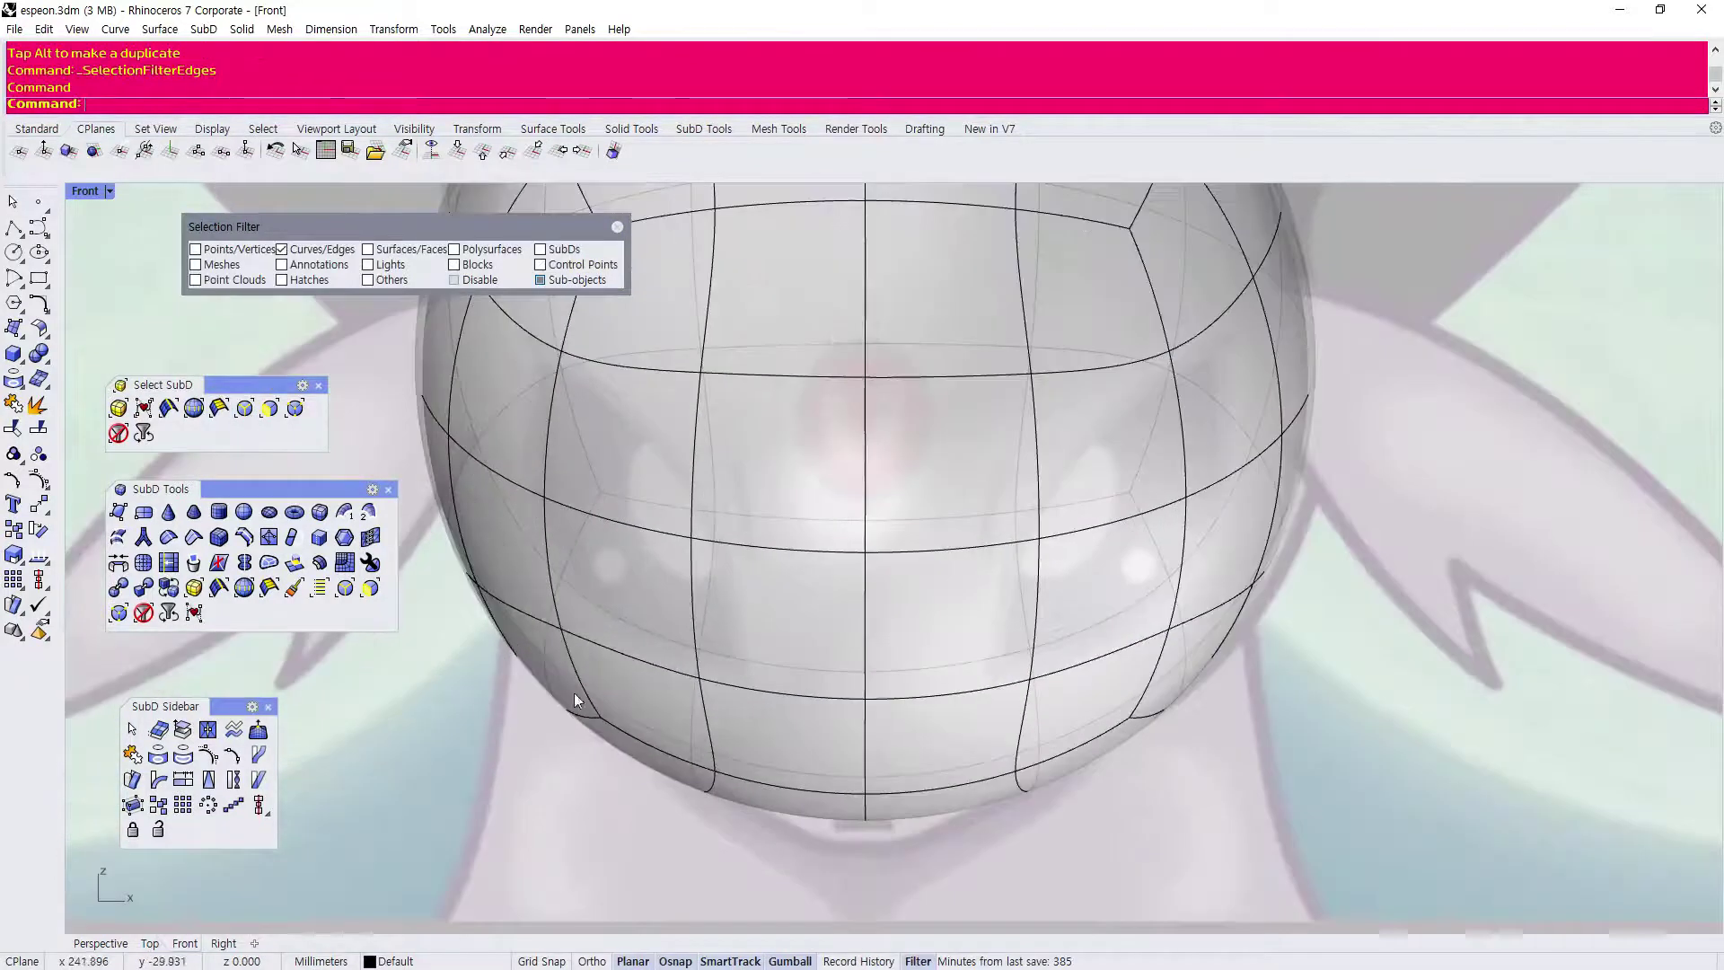
pyautogui.click(585, 713)
pyautogui.moveTo(639, 718); pyautogui.dragTo(667, 695)
pyautogui.scroll(-2, 655, 647)
pyautogui.scroll(2, 1082, 734)
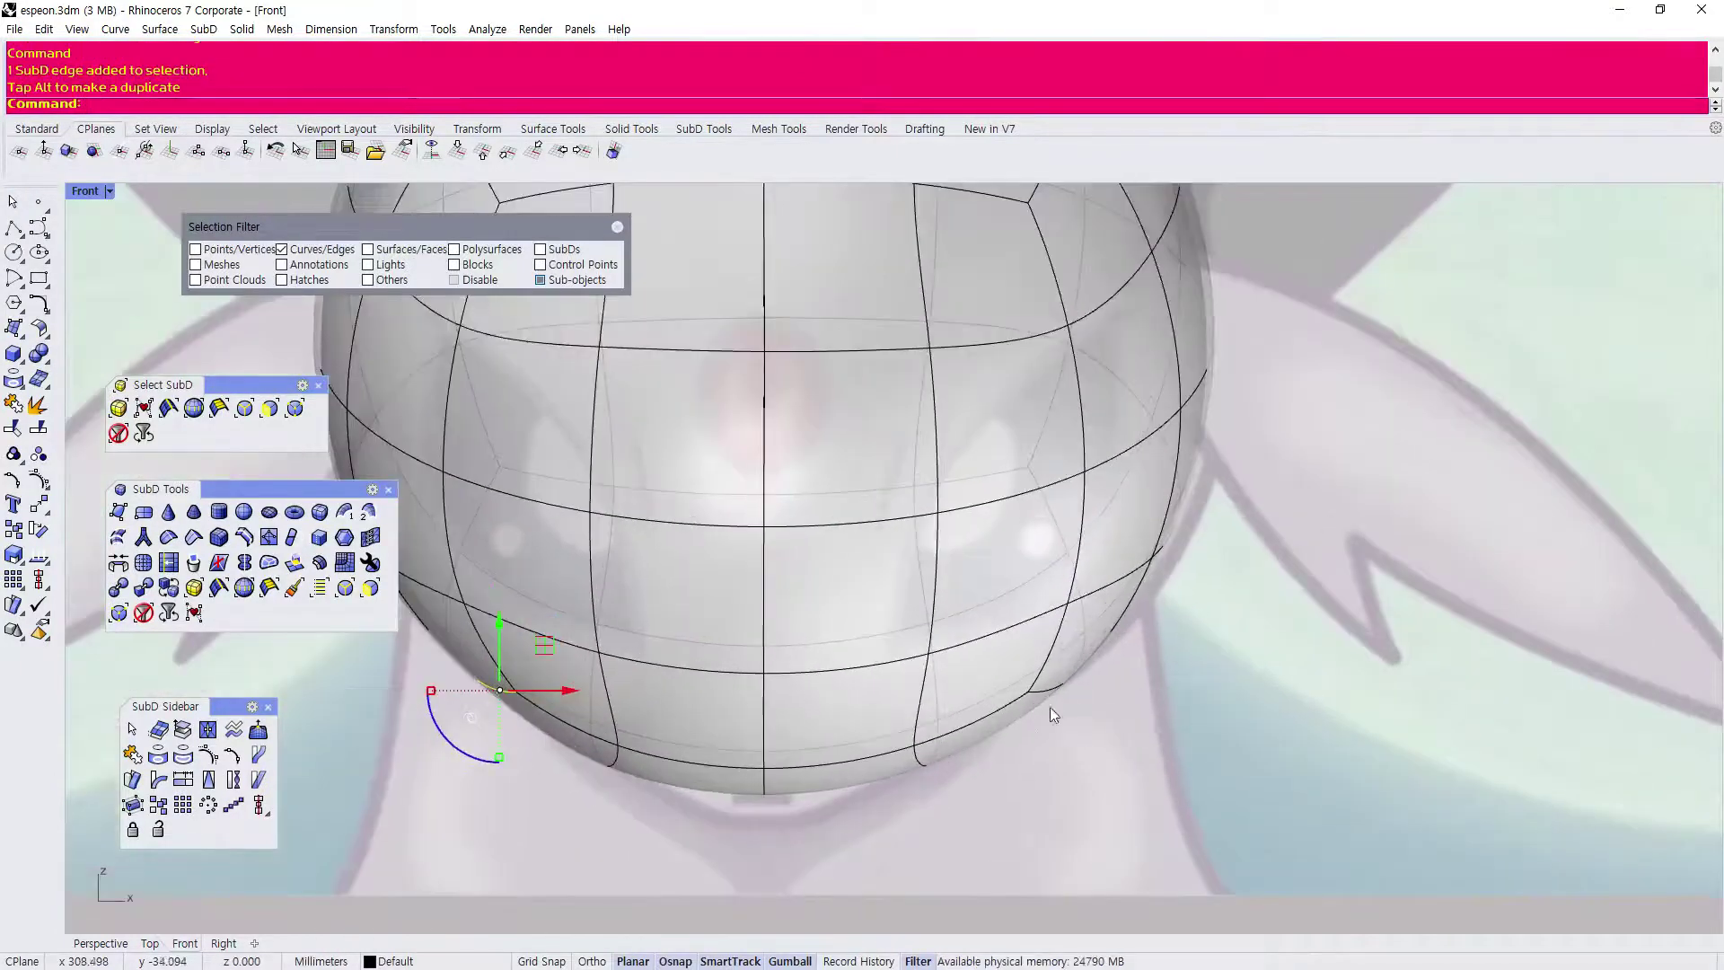
pyautogui.click(1021, 724)
pyautogui.moveTo(1055, 727)
pyautogui.mouseDown()
pyautogui.moveTo(1018, 731)
pyautogui.moveTo(1036, 729)
pyautogui.mouseUp()
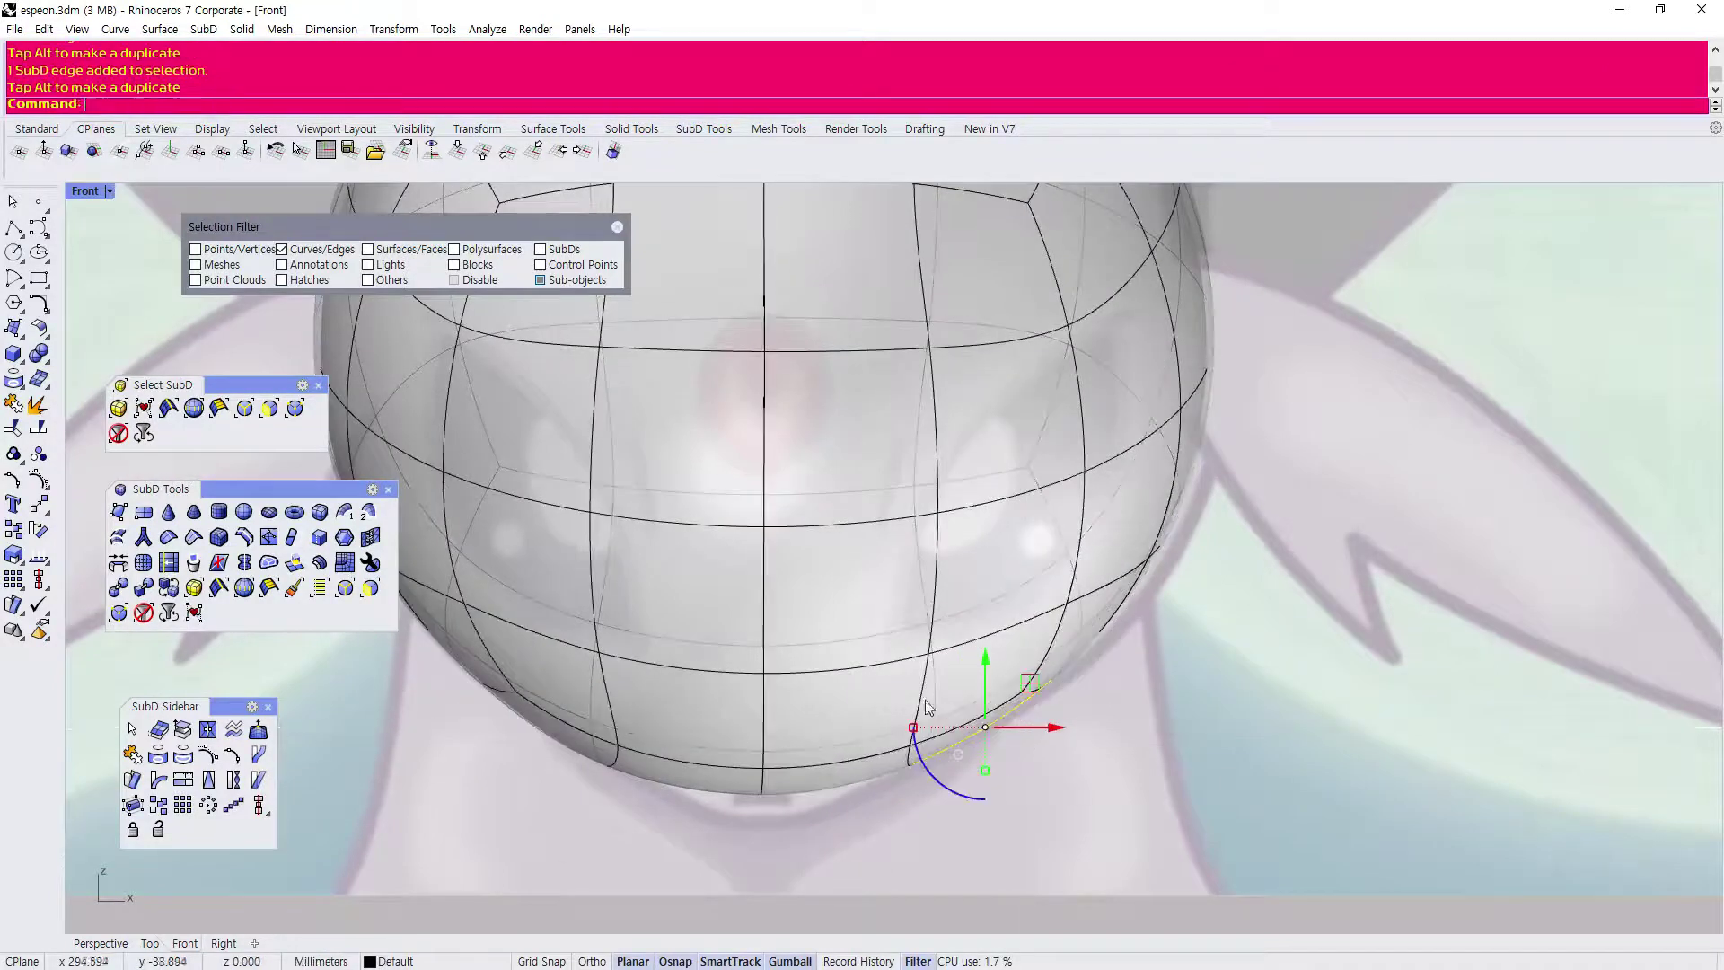
# Restrict selection to SubD vertices and pull the bottom centre vertex down to form the chin.
pyautogui.click(295, 408)
pyautogui.click(762, 795)
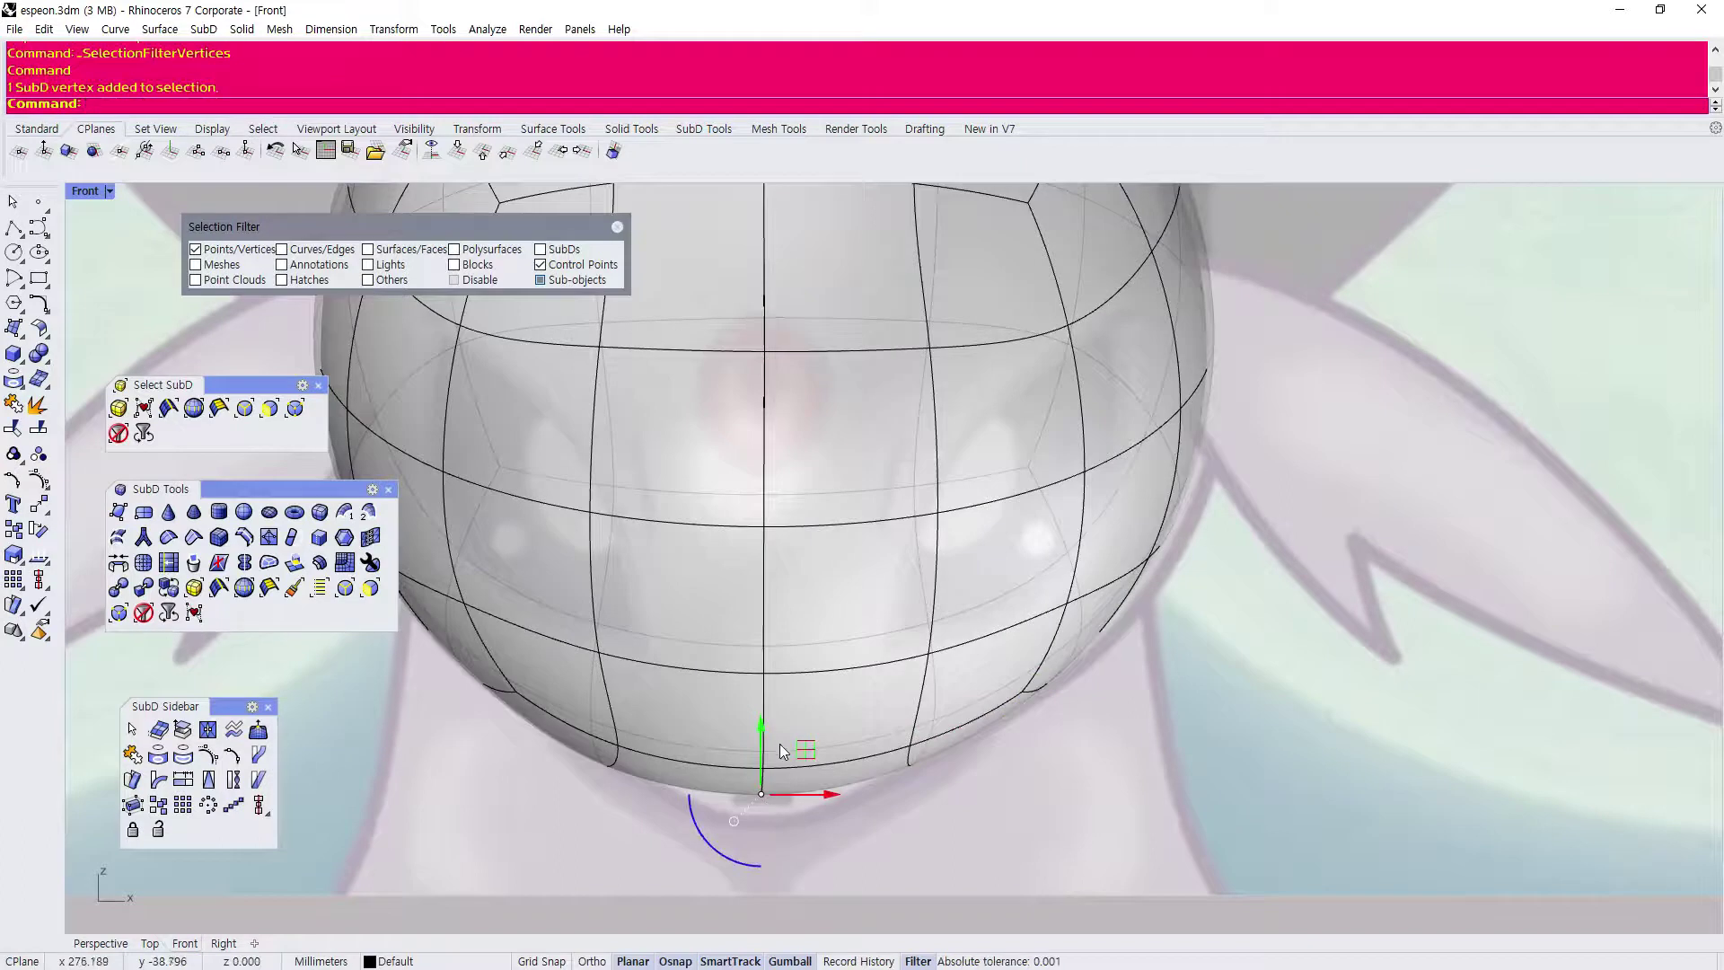
pyautogui.moveTo(762, 794); pyautogui.dragTo(760, 757)
pyautogui.scroll(-4, 694, 745)
pyautogui.click(849, 810)
pyautogui.scroll(-4, 840, 822)
pyautogui.scroll(4, 849, 777)
pyautogui.moveTo(849, 788)
pyautogui.mouseDown(button='right')
pyautogui.moveTo(789, 777)
pyautogui.moveTo(826, 802)
pyautogui.mouseUp(button='right')
pyautogui.scroll(-2, 881, 727)
pyautogui.scroll(2, 815, 707)
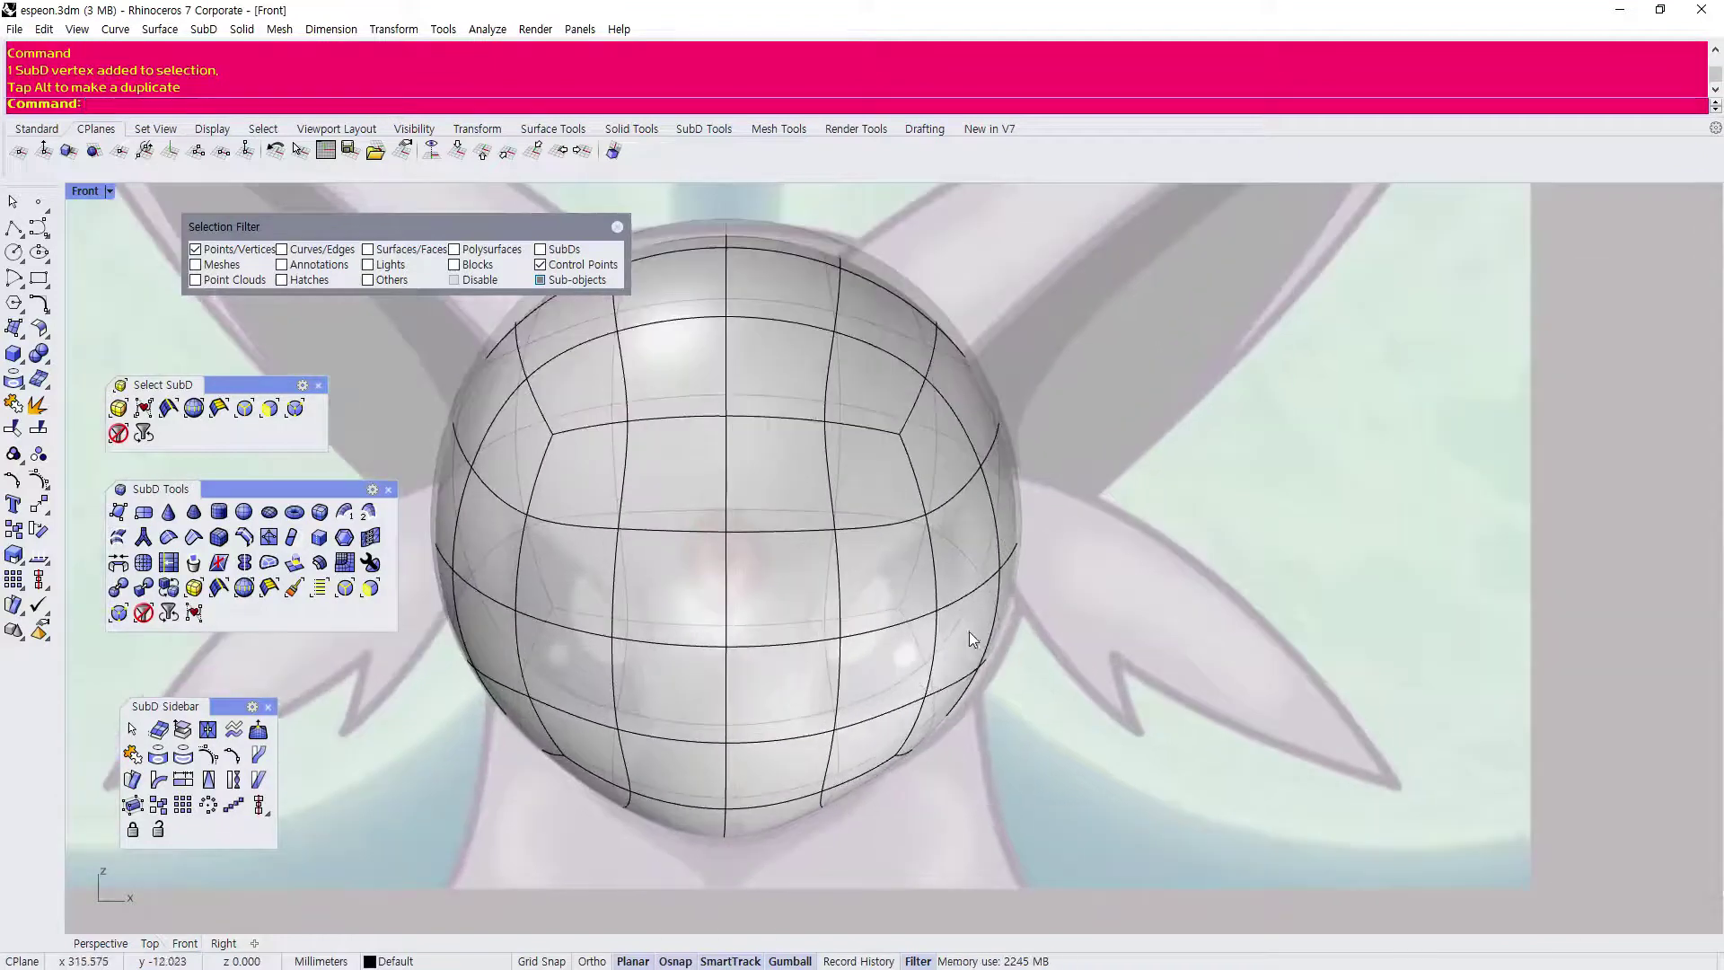
# Restrict selection to SubD faces.
pyautogui.click(269, 407)
pyautogui.scroll(1, 803, 712)
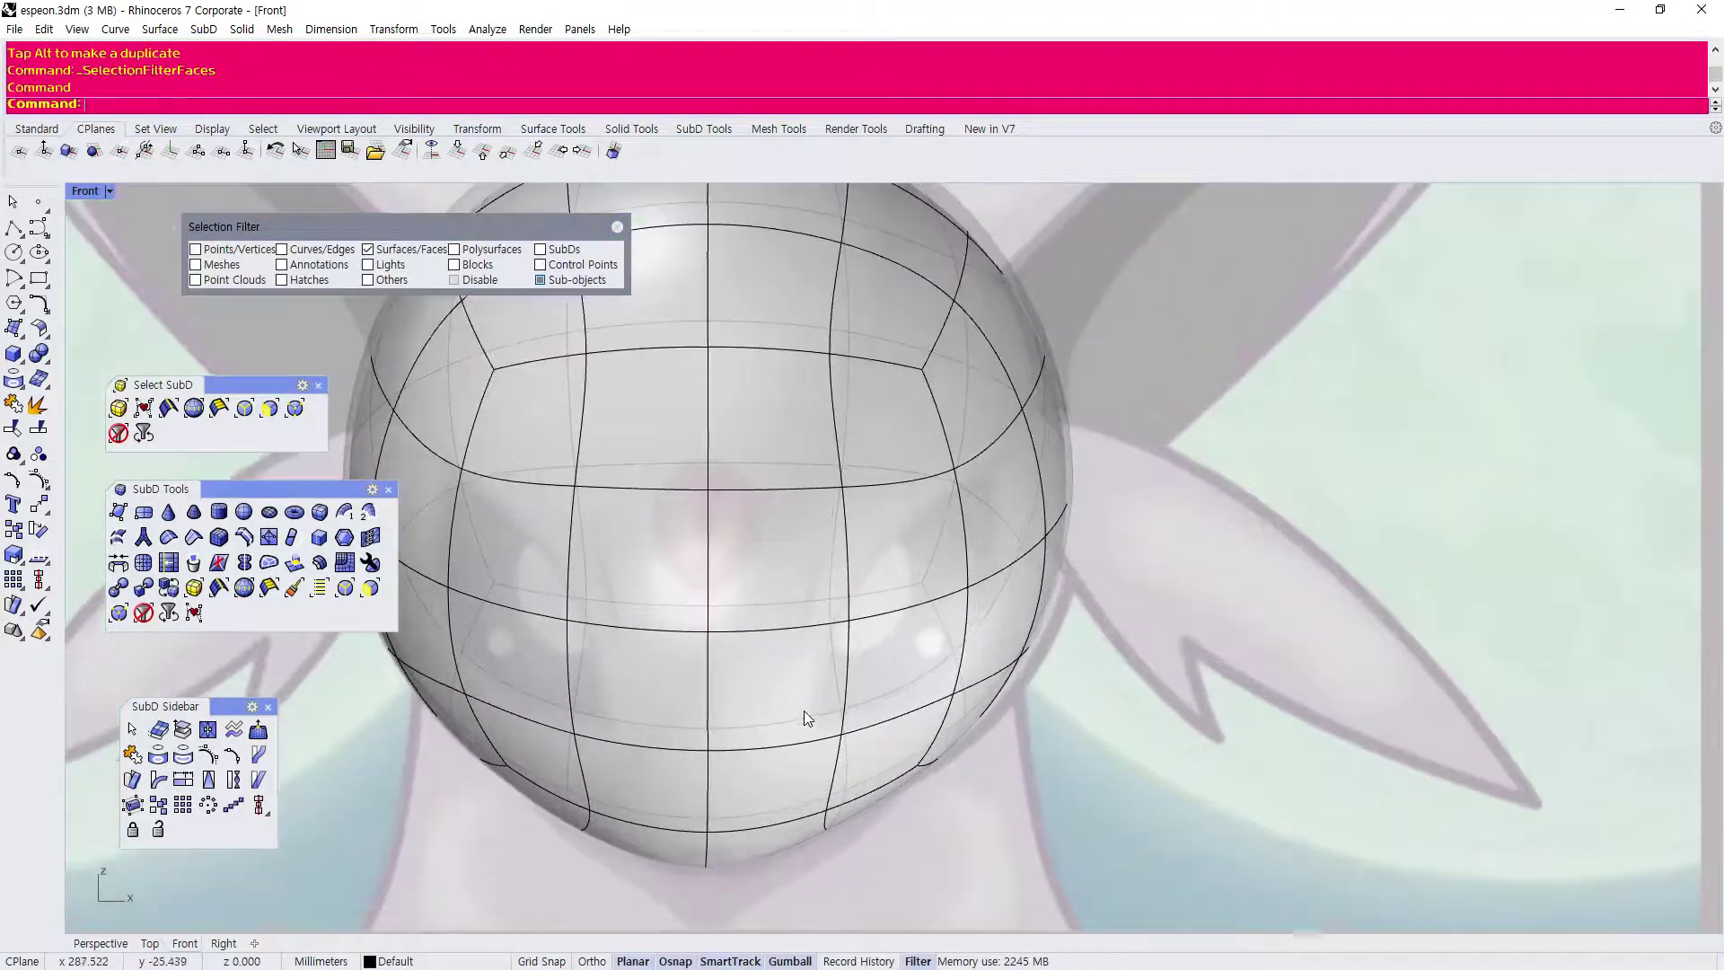
# Try moving one face on the lower front of the head, and undo the move.
pyautogui.click(631, 670)
pyautogui.moveTo(699, 688); pyautogui.dragTo(708, 690)
pyautogui.hotkey('ctrl', 'z')
pyautogui.scroll(-2, 892, 752)
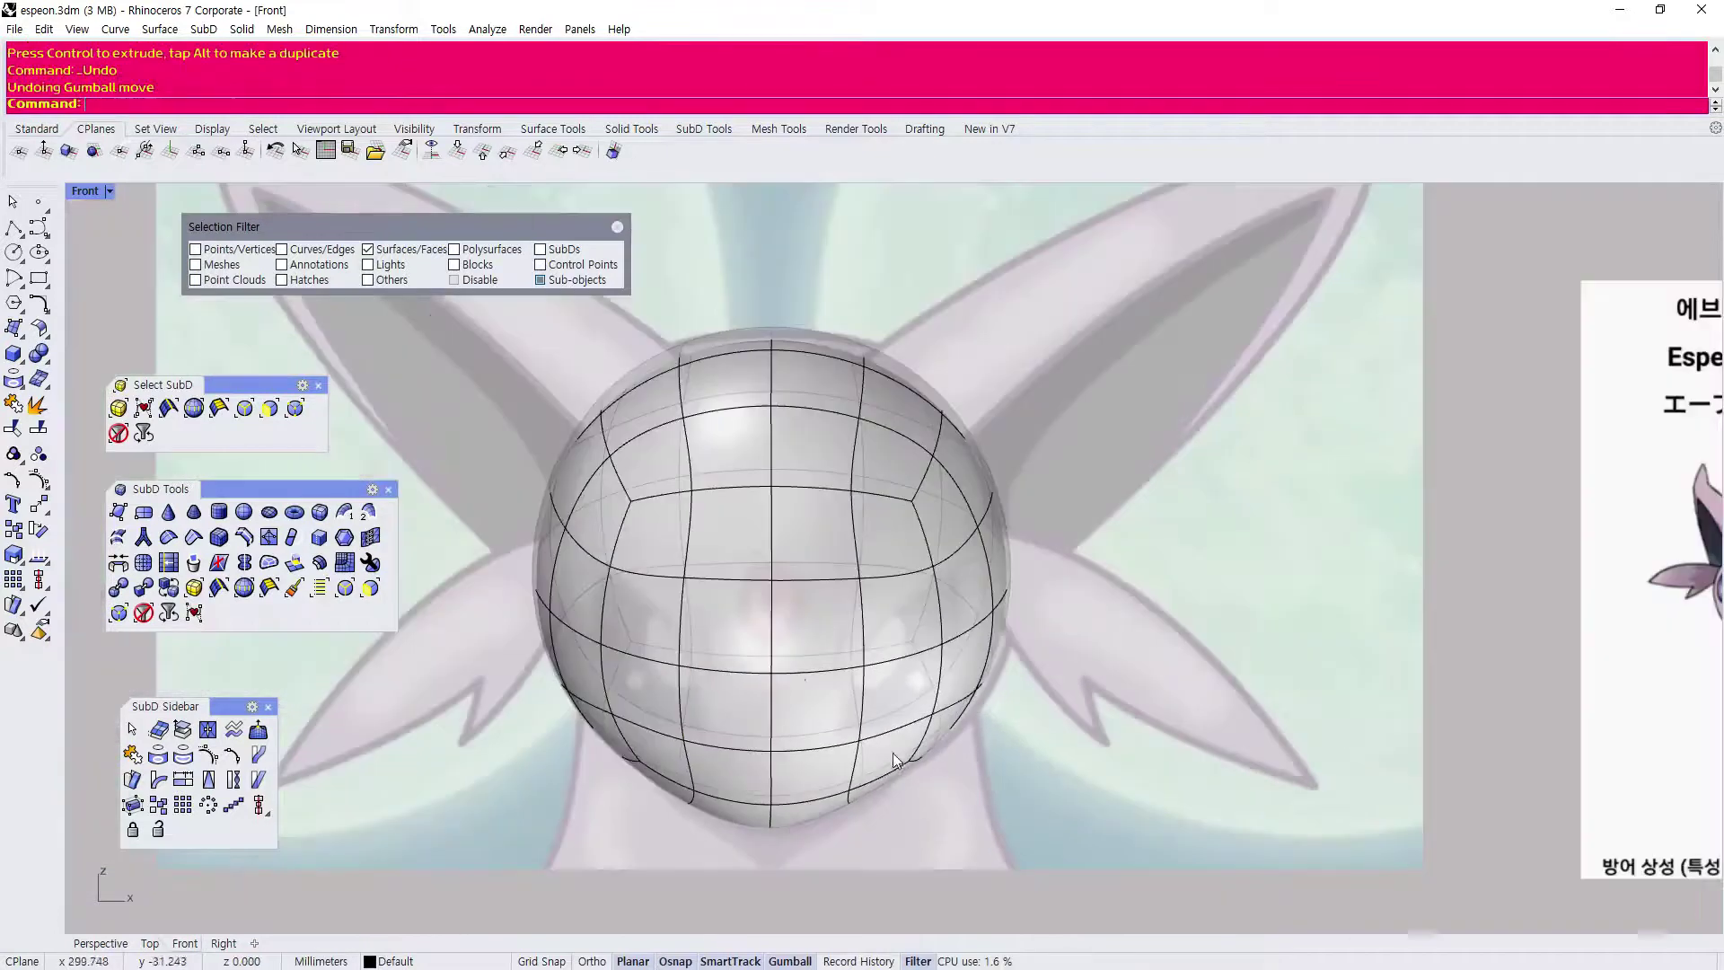
# Turn off the sub-object and selection filters, then nudge the whole SubD head slightly sideways to align it with the picture.
pyautogui.scroll(1, 794, 675)
pyautogui.scroll(-1, 794, 676)
pyautogui.scroll(1, 793, 676)
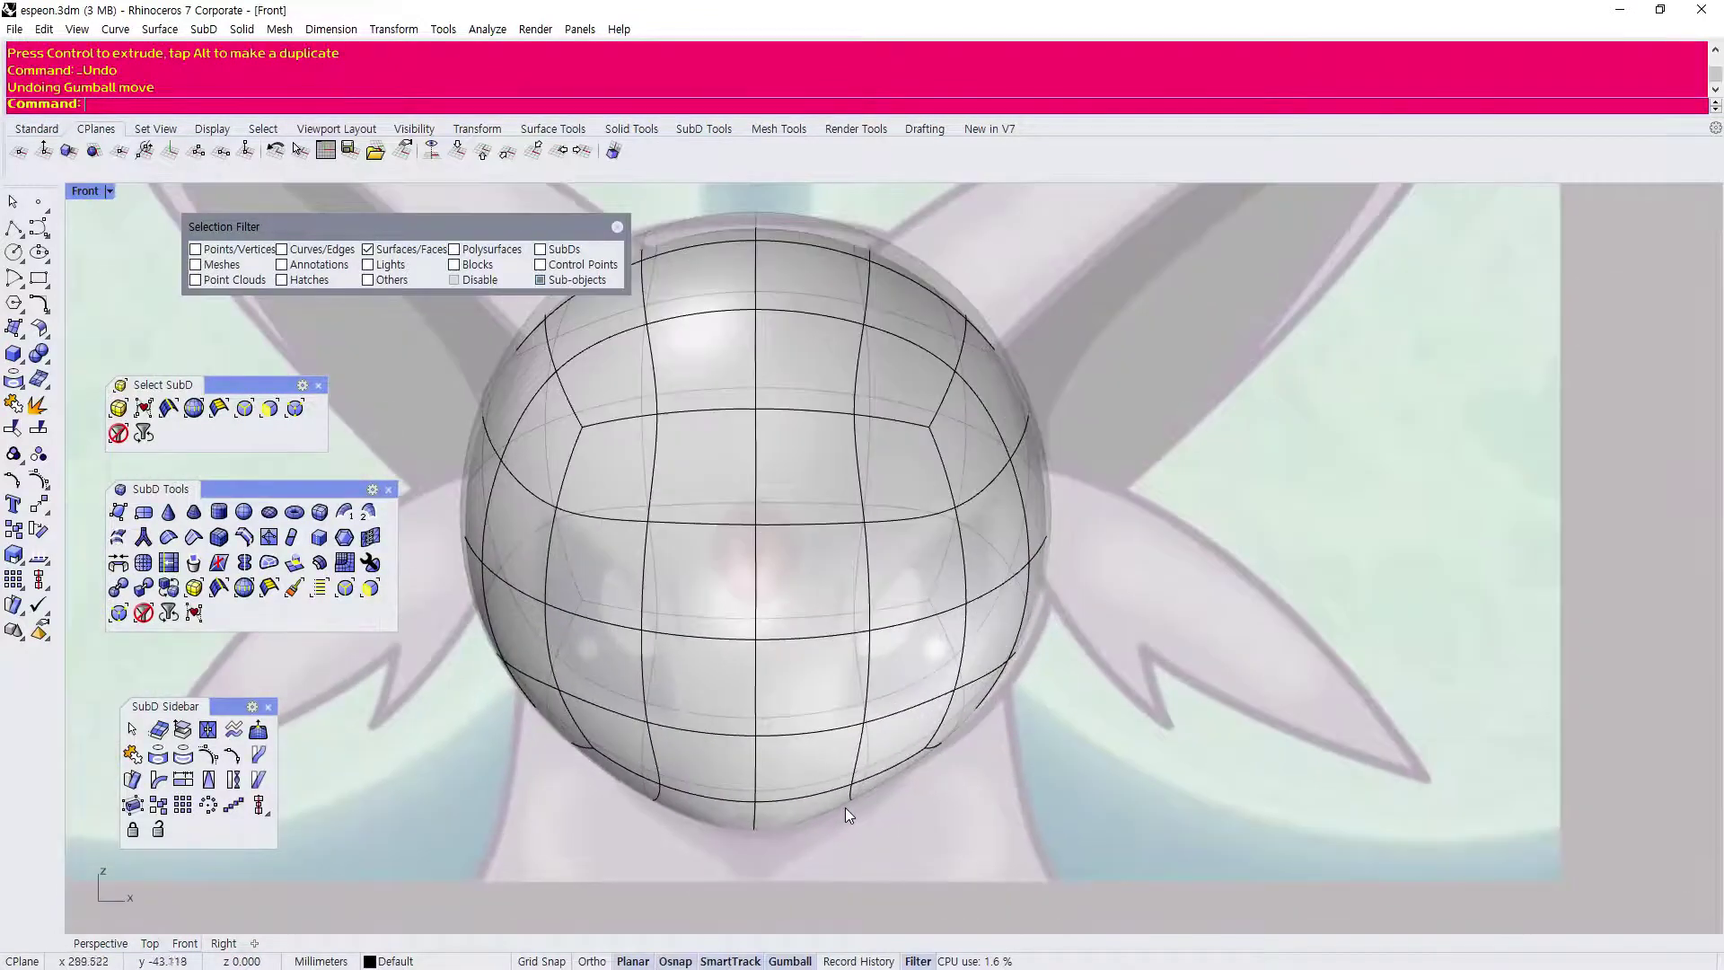
pyautogui.moveTo(844, 806); pyautogui.dragTo(898, 807, button='right')
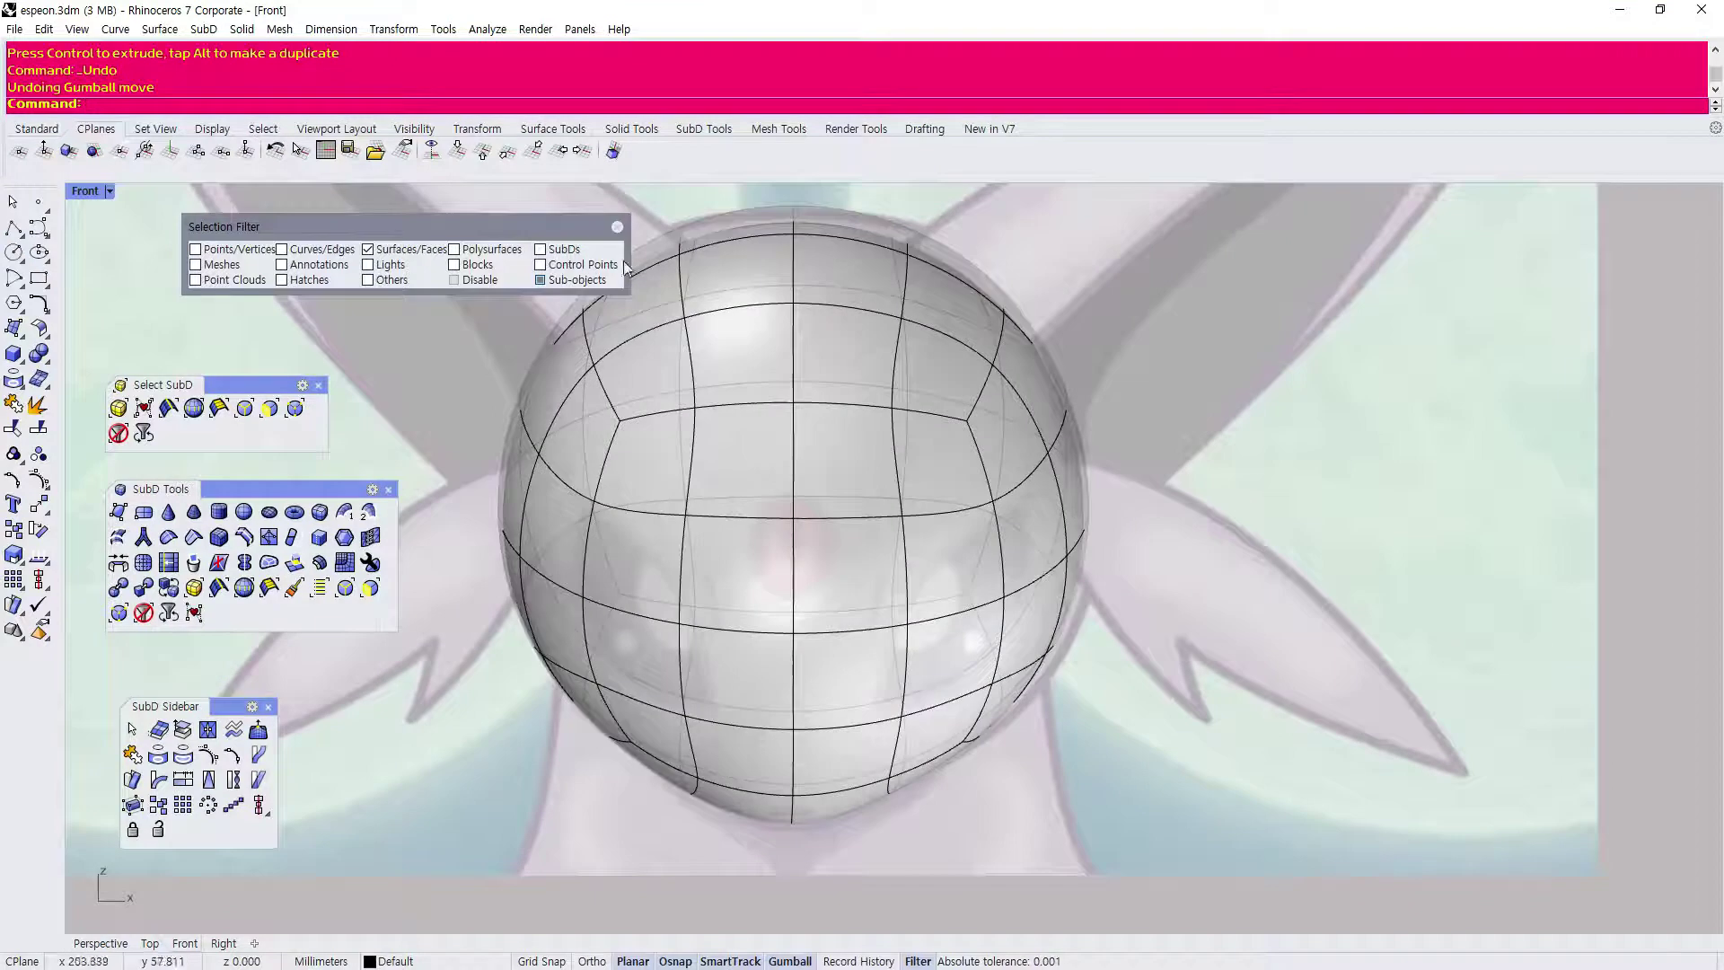
pyautogui.click(540, 280)
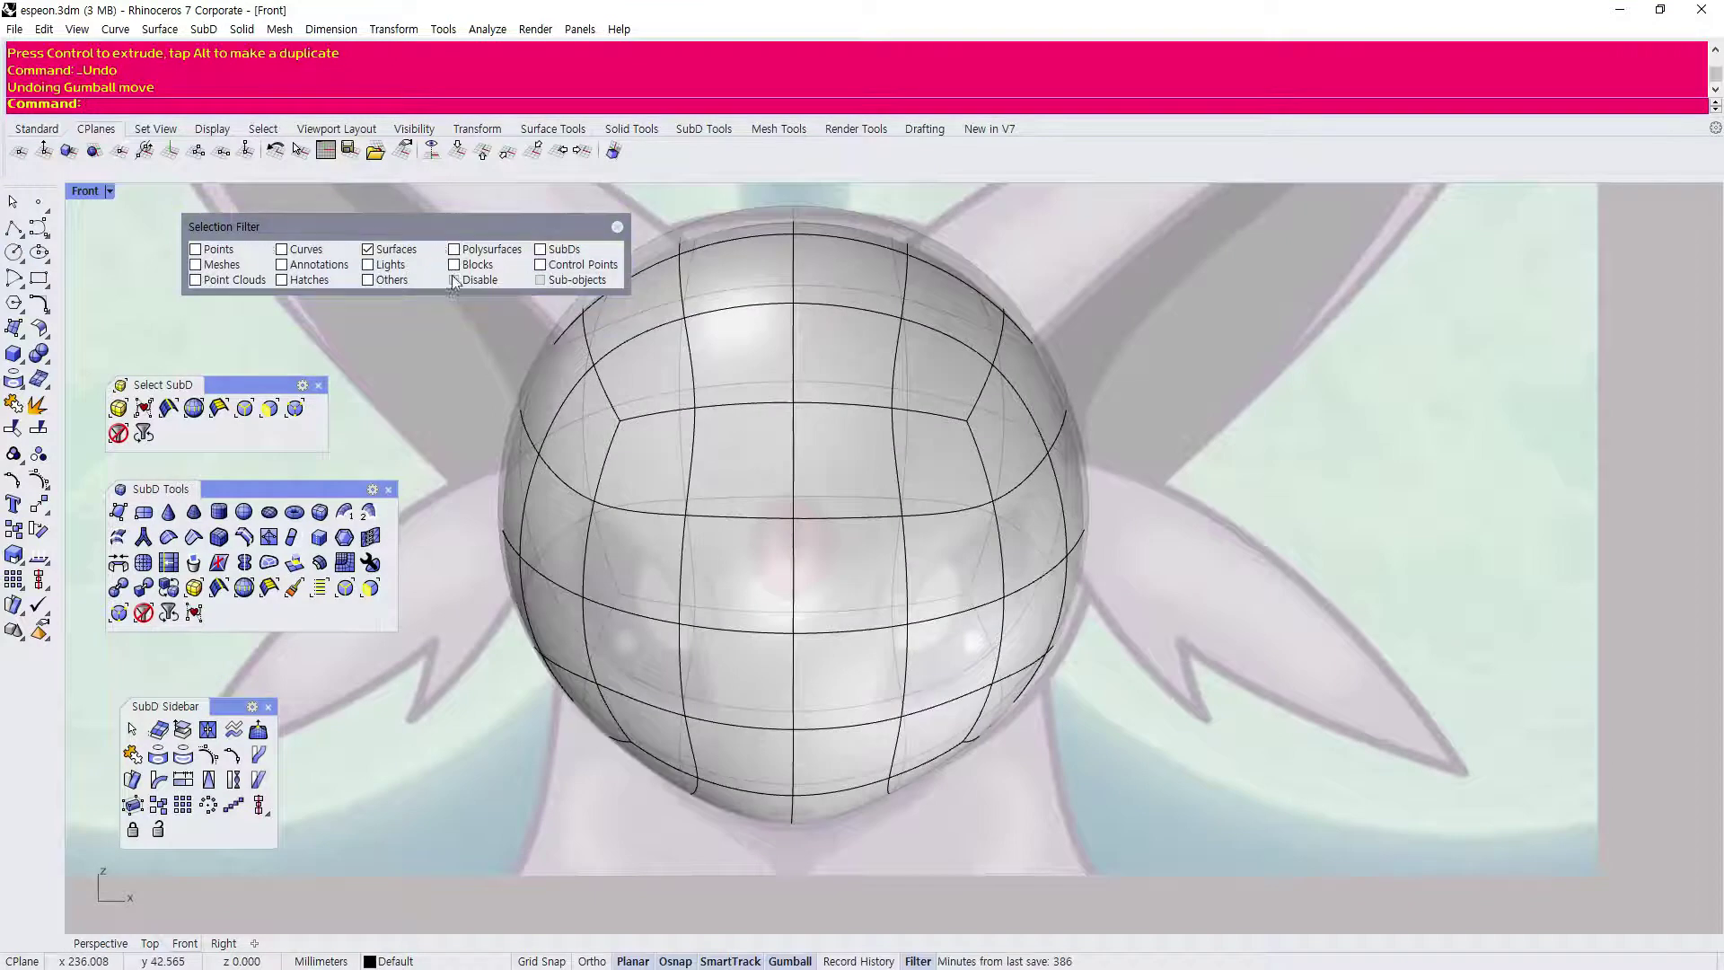
pyautogui.press('Escape')
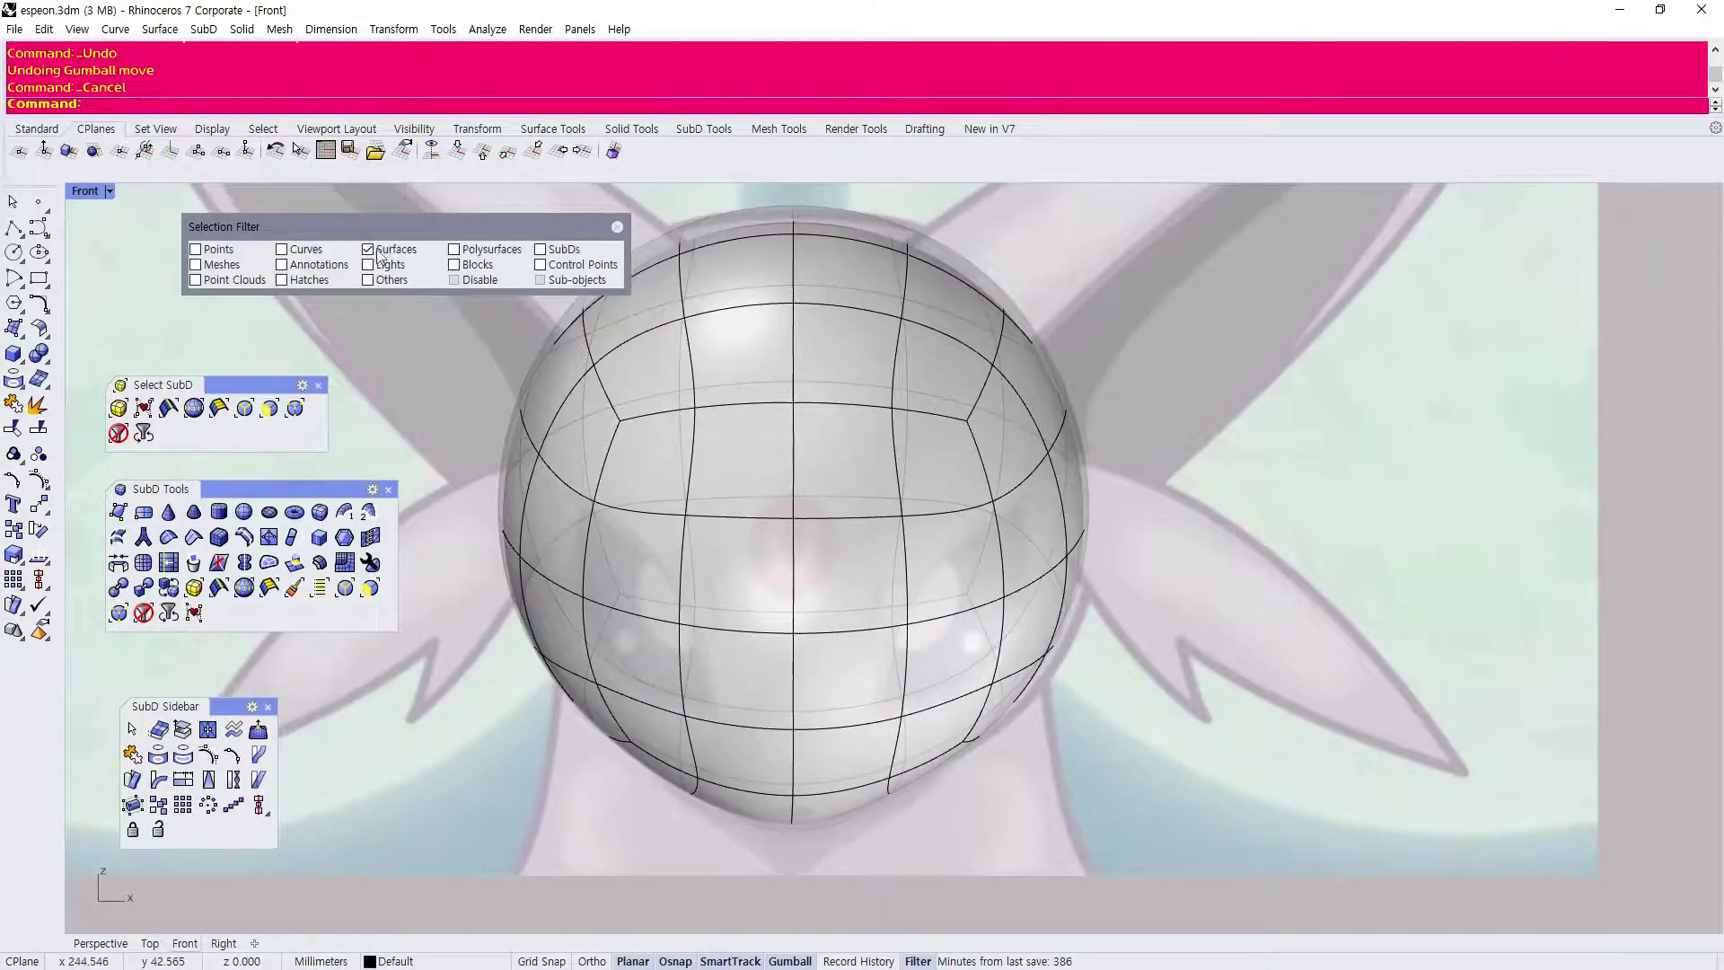
pyautogui.click(454, 279)
pyautogui.click(792, 424)
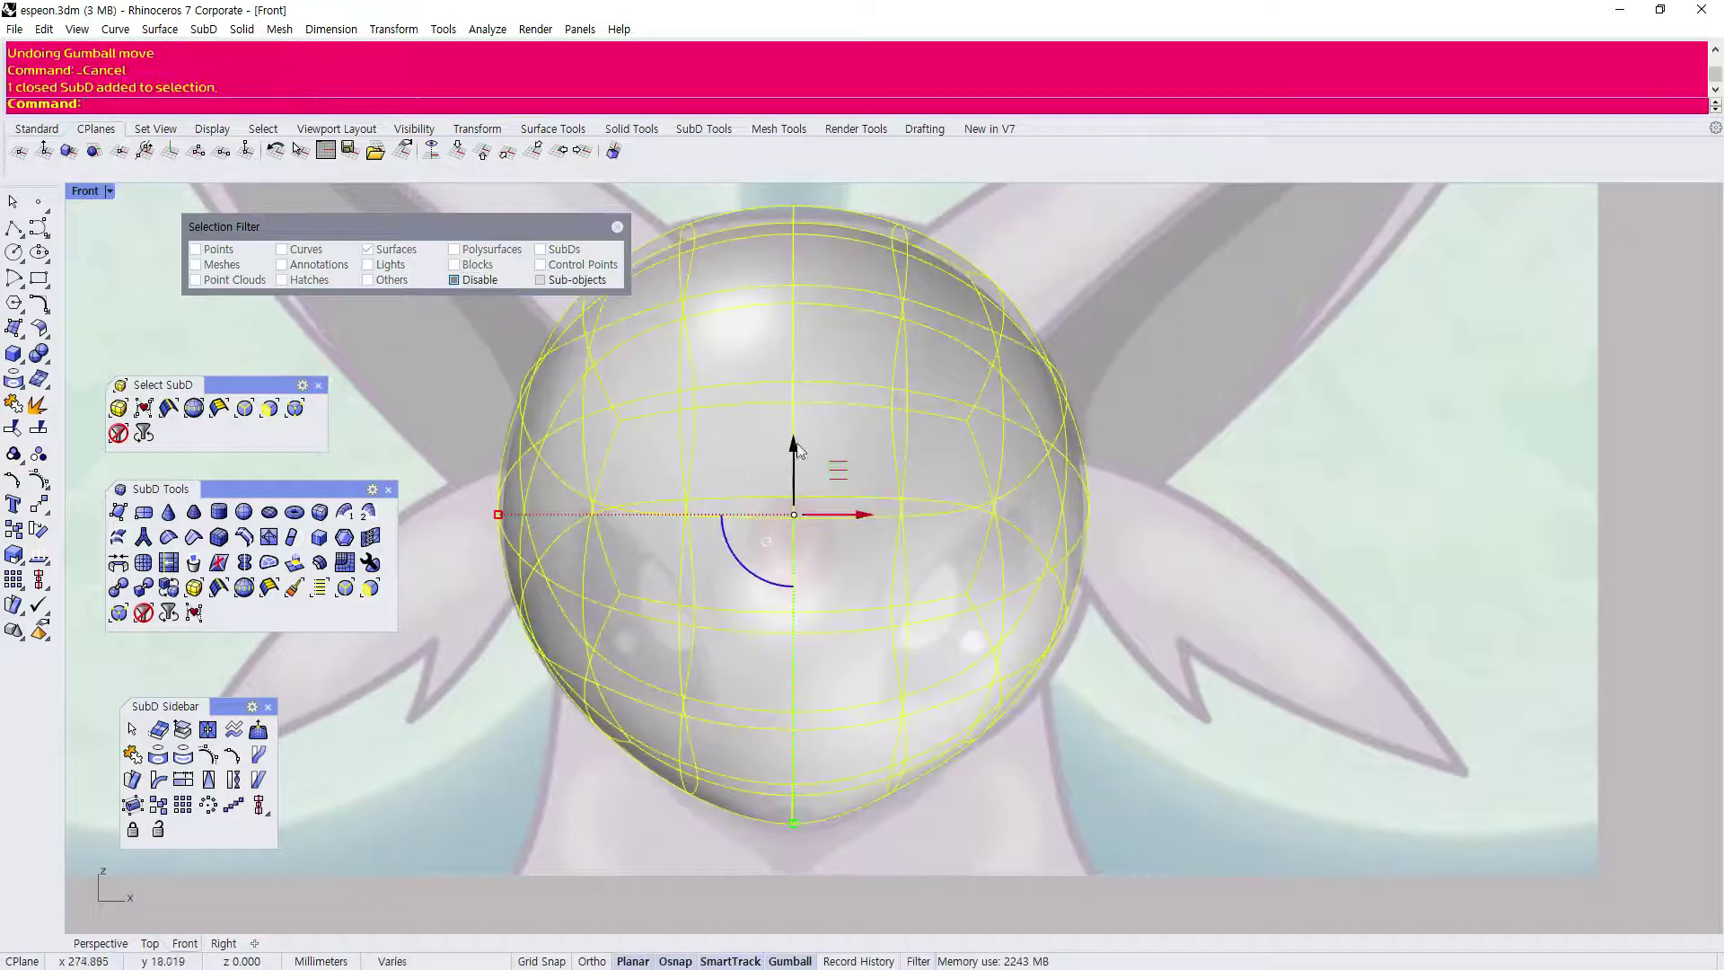
pyautogui.moveTo(860, 512); pyautogui.dragTo(865, 513)
pyautogui.click(1083, 691)
pyautogui.scroll(3, 898, 736)
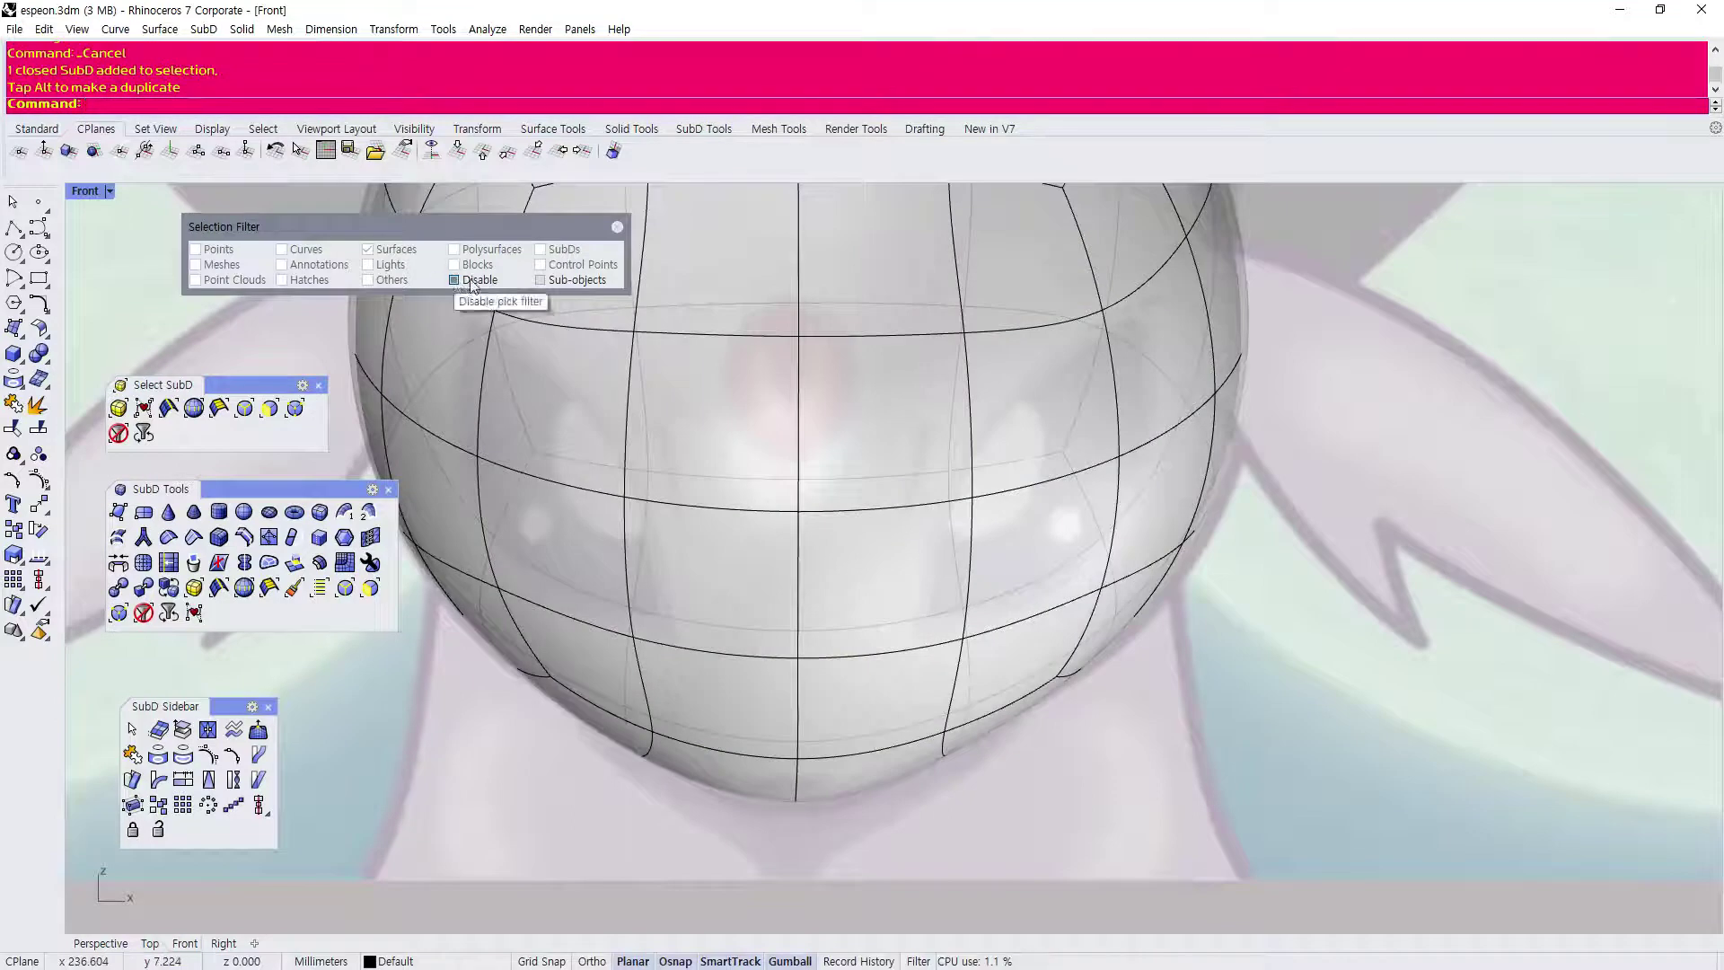
# Restrict selection to SubD faces and move the two chin faces beside the centre line slightly down.
pyautogui.click(540, 279)
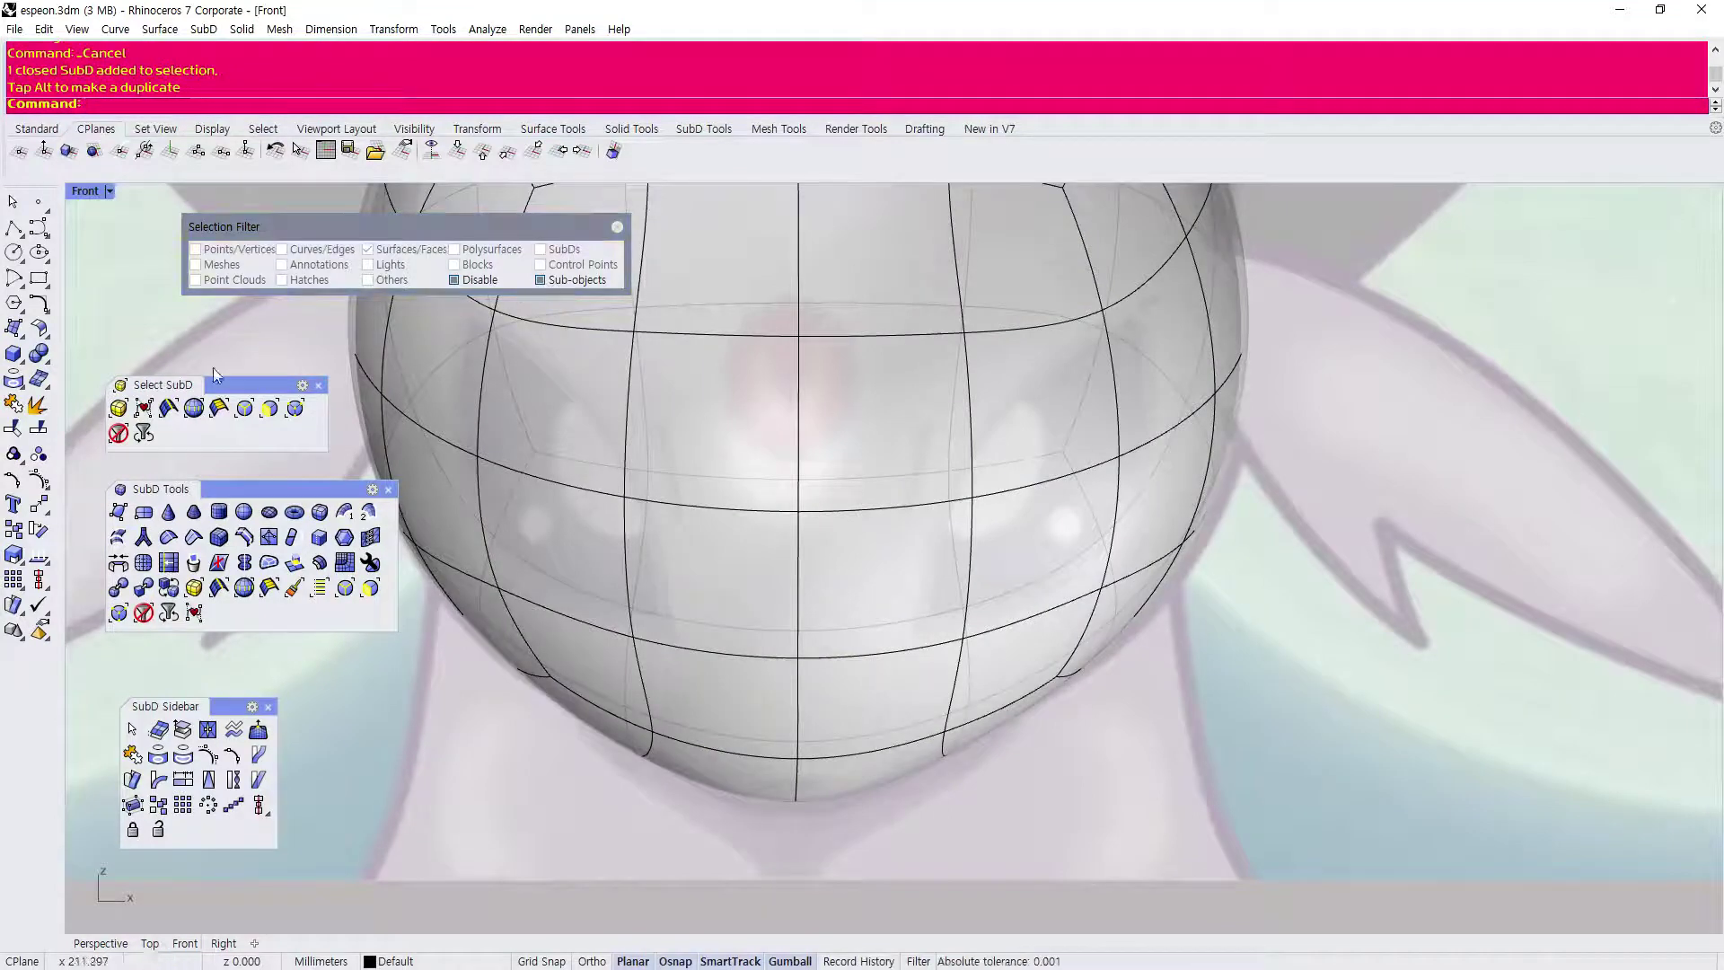
pyautogui.click(270, 408)
pyautogui.click(728, 764)
pyautogui.keyDown('shift'); pyautogui.click(889, 761); pyautogui.keyUp('shift')
pyautogui.moveTo(795, 718); pyautogui.dragTo(796, 728)
pyautogui.press('Escape')
pyautogui.scroll(-5, 796, 672)
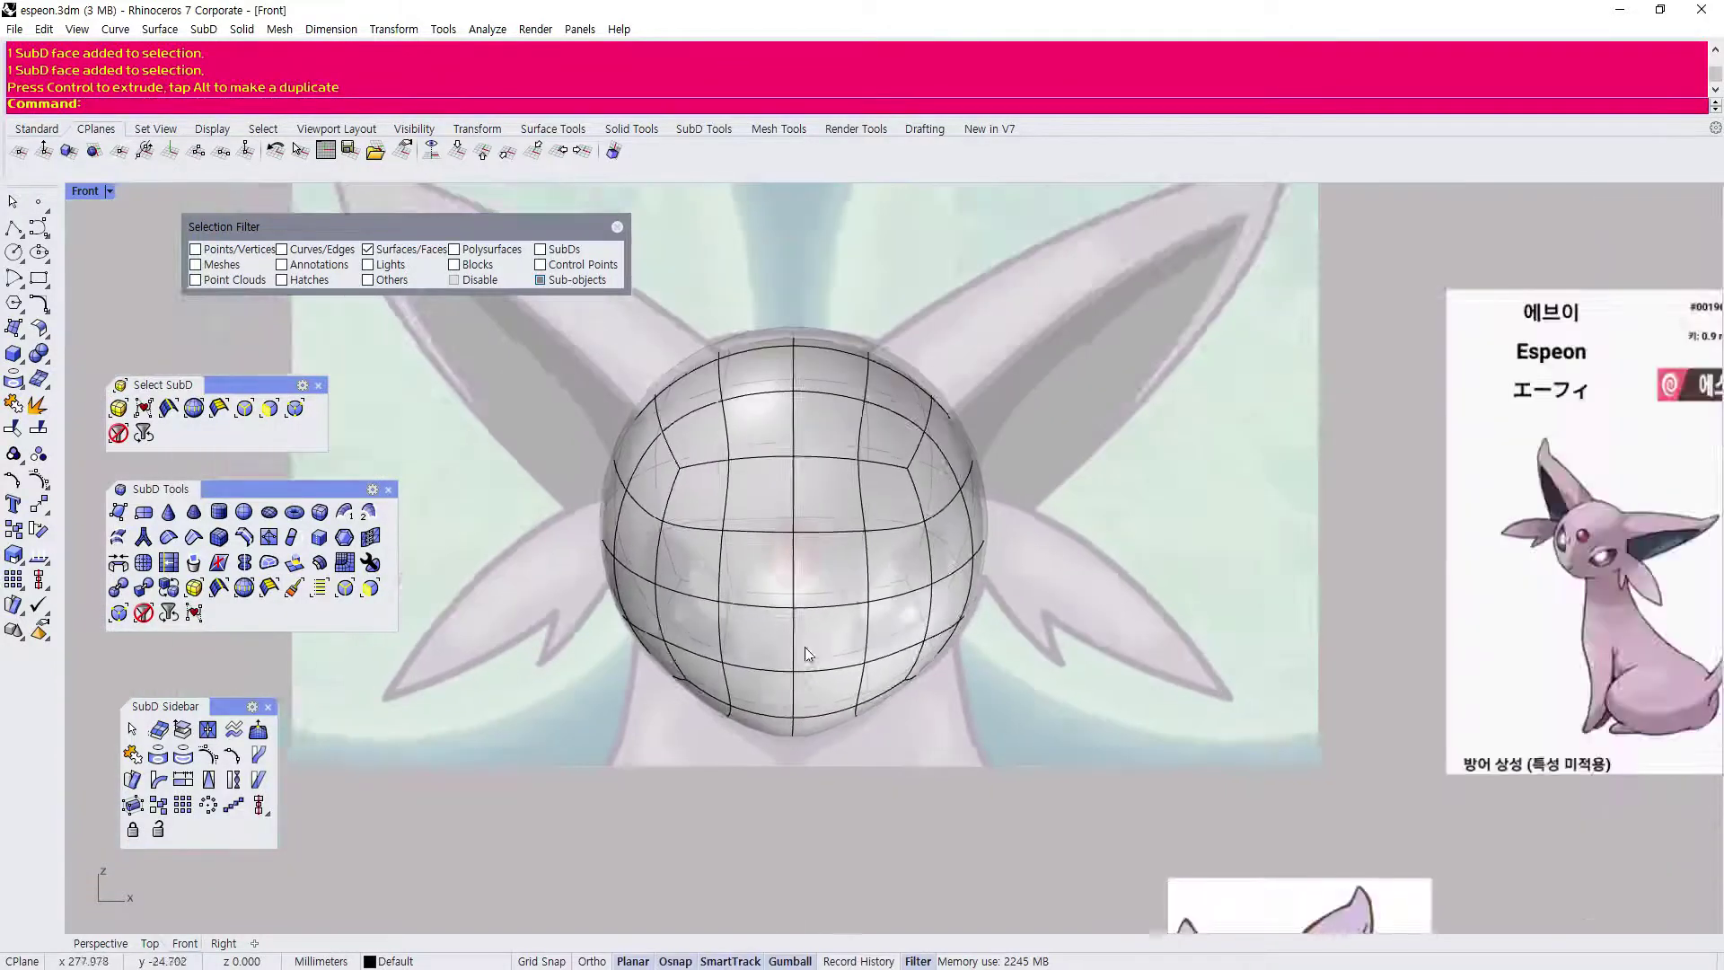
# Examine the head's shape against the picture in the four-view layout and return to the maximized Front view.
pyautogui.scroll(3, 808, 605)
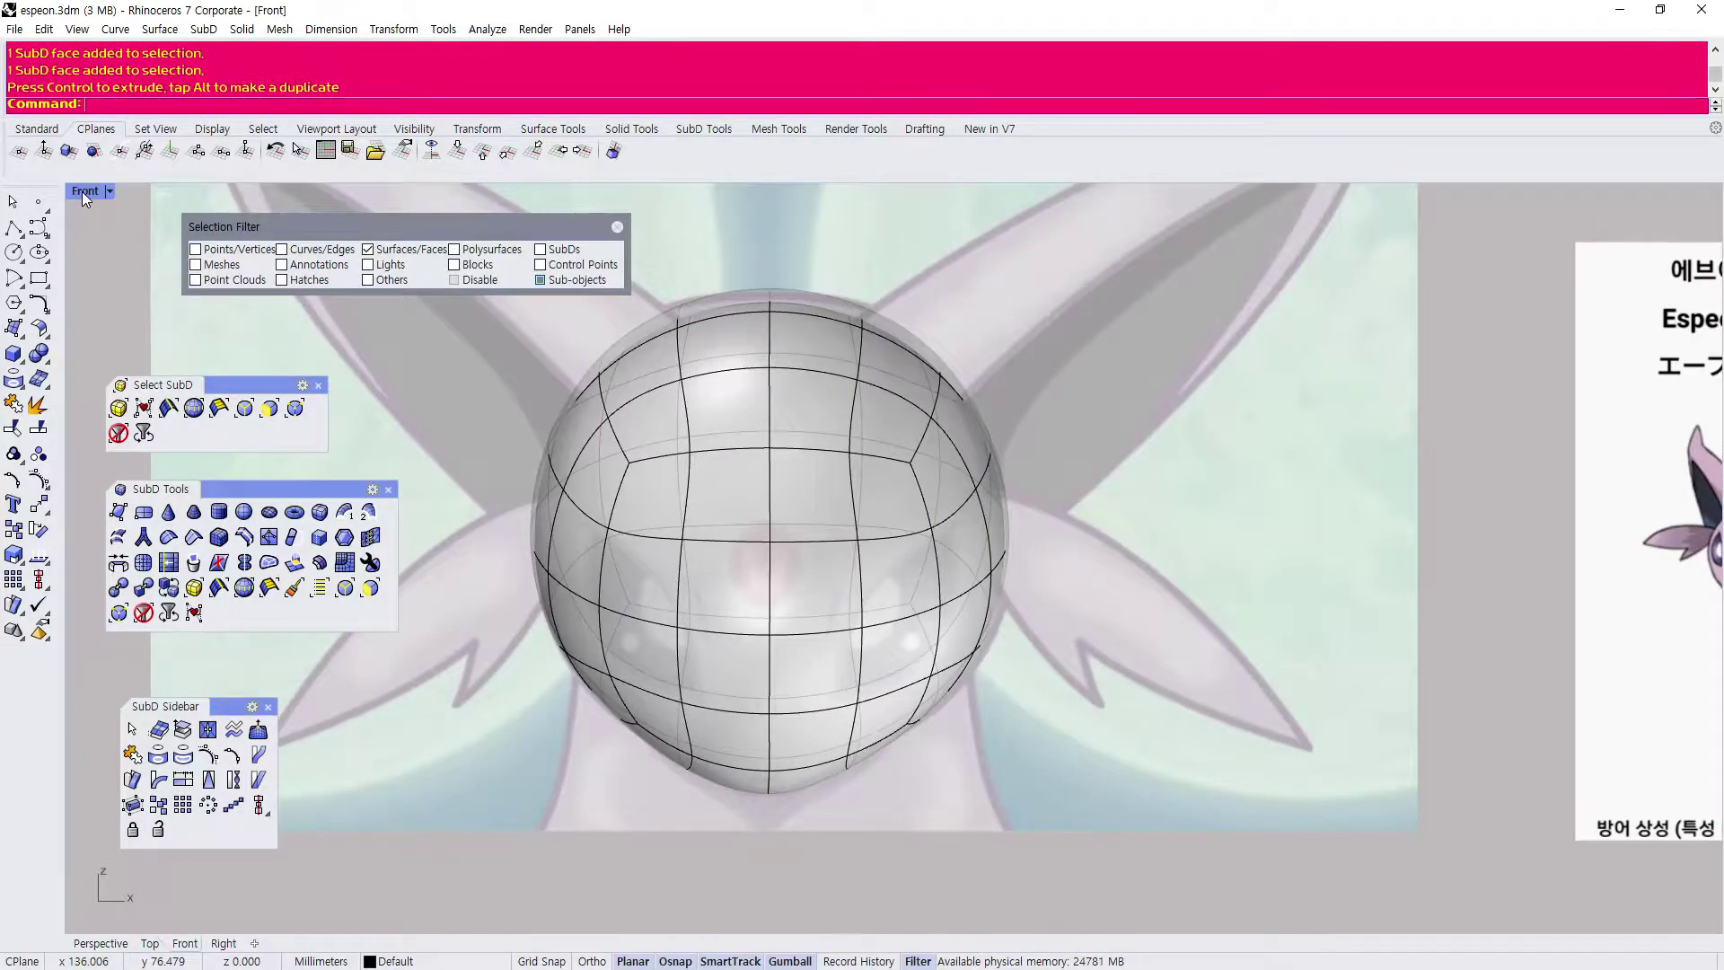
pyautogui.doubleClick(83, 193)
pyautogui.click(1203, 600)
pyautogui.scroll(5, 1253, 461)
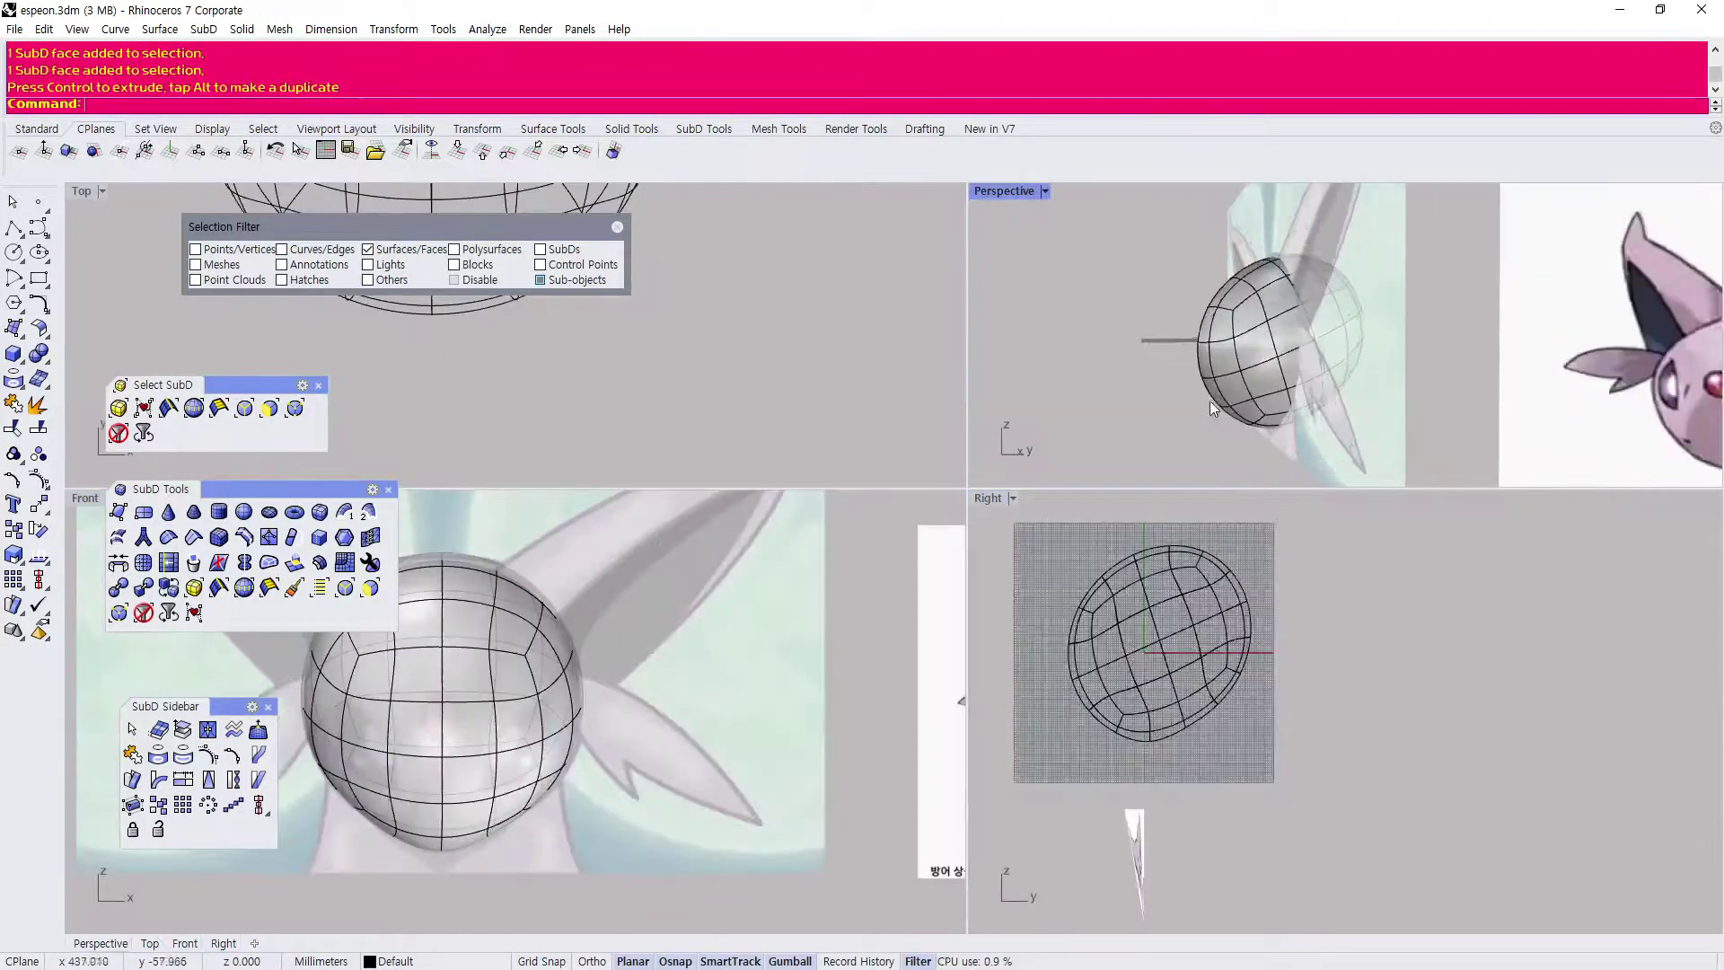
pyautogui.scroll(-3, 507, 645)
pyautogui.scroll(2, 508, 640)
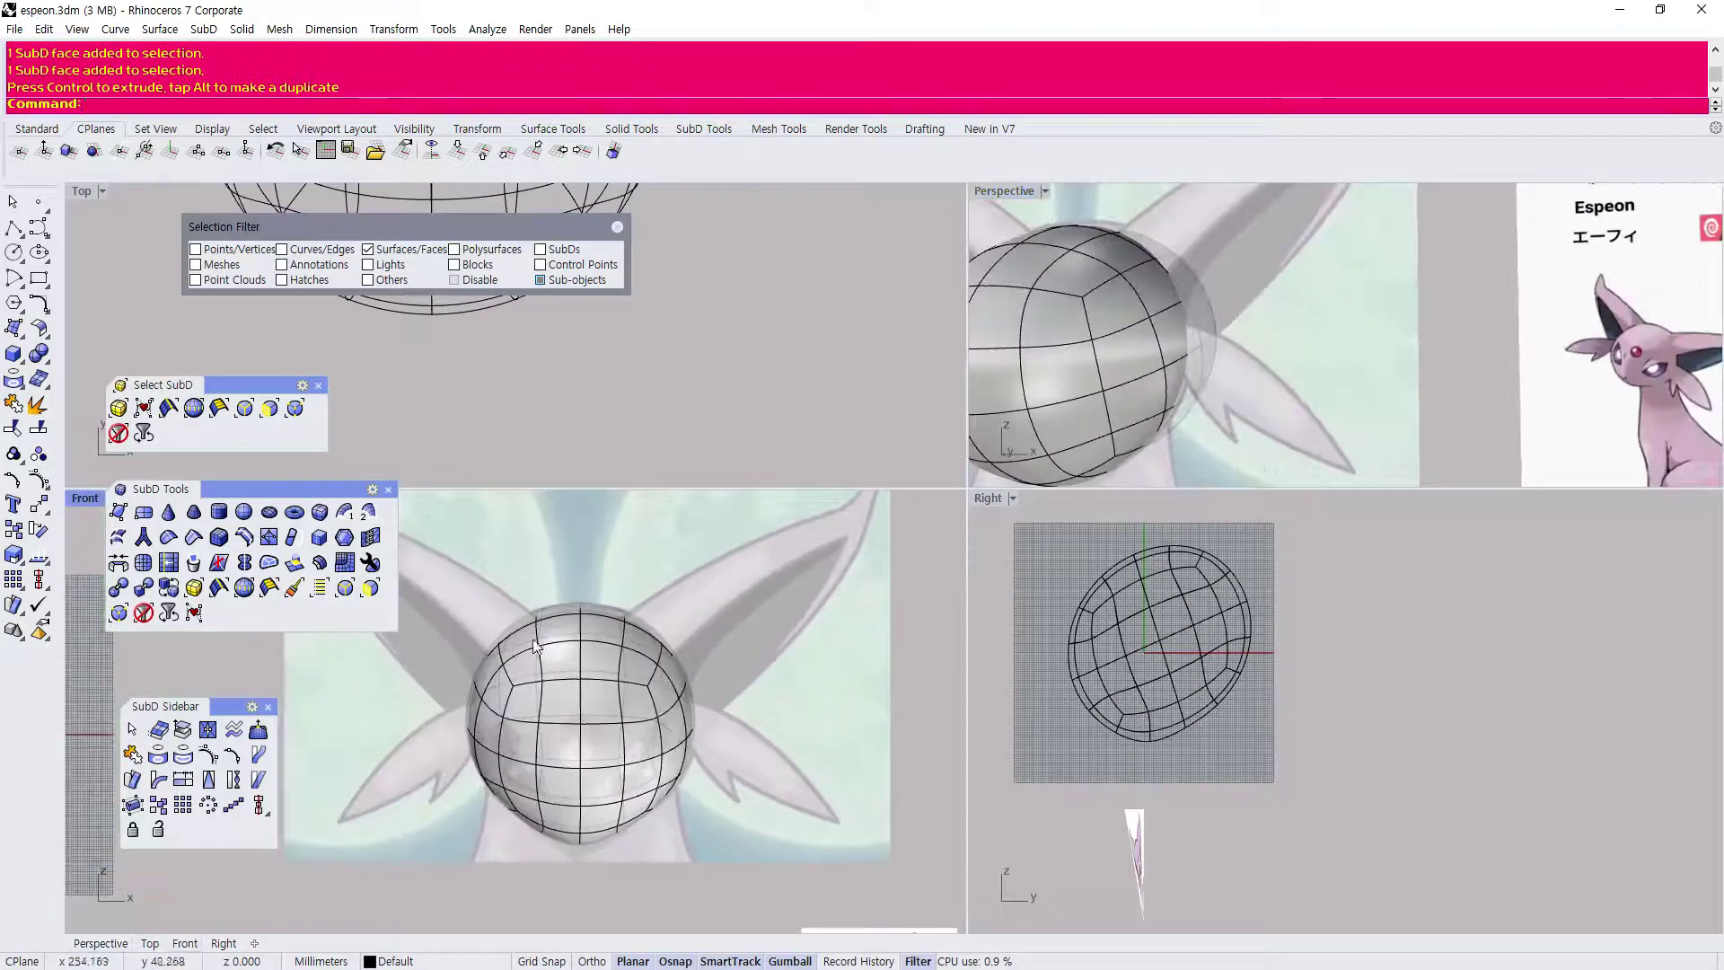
pyautogui.scroll(4, 518, 666)
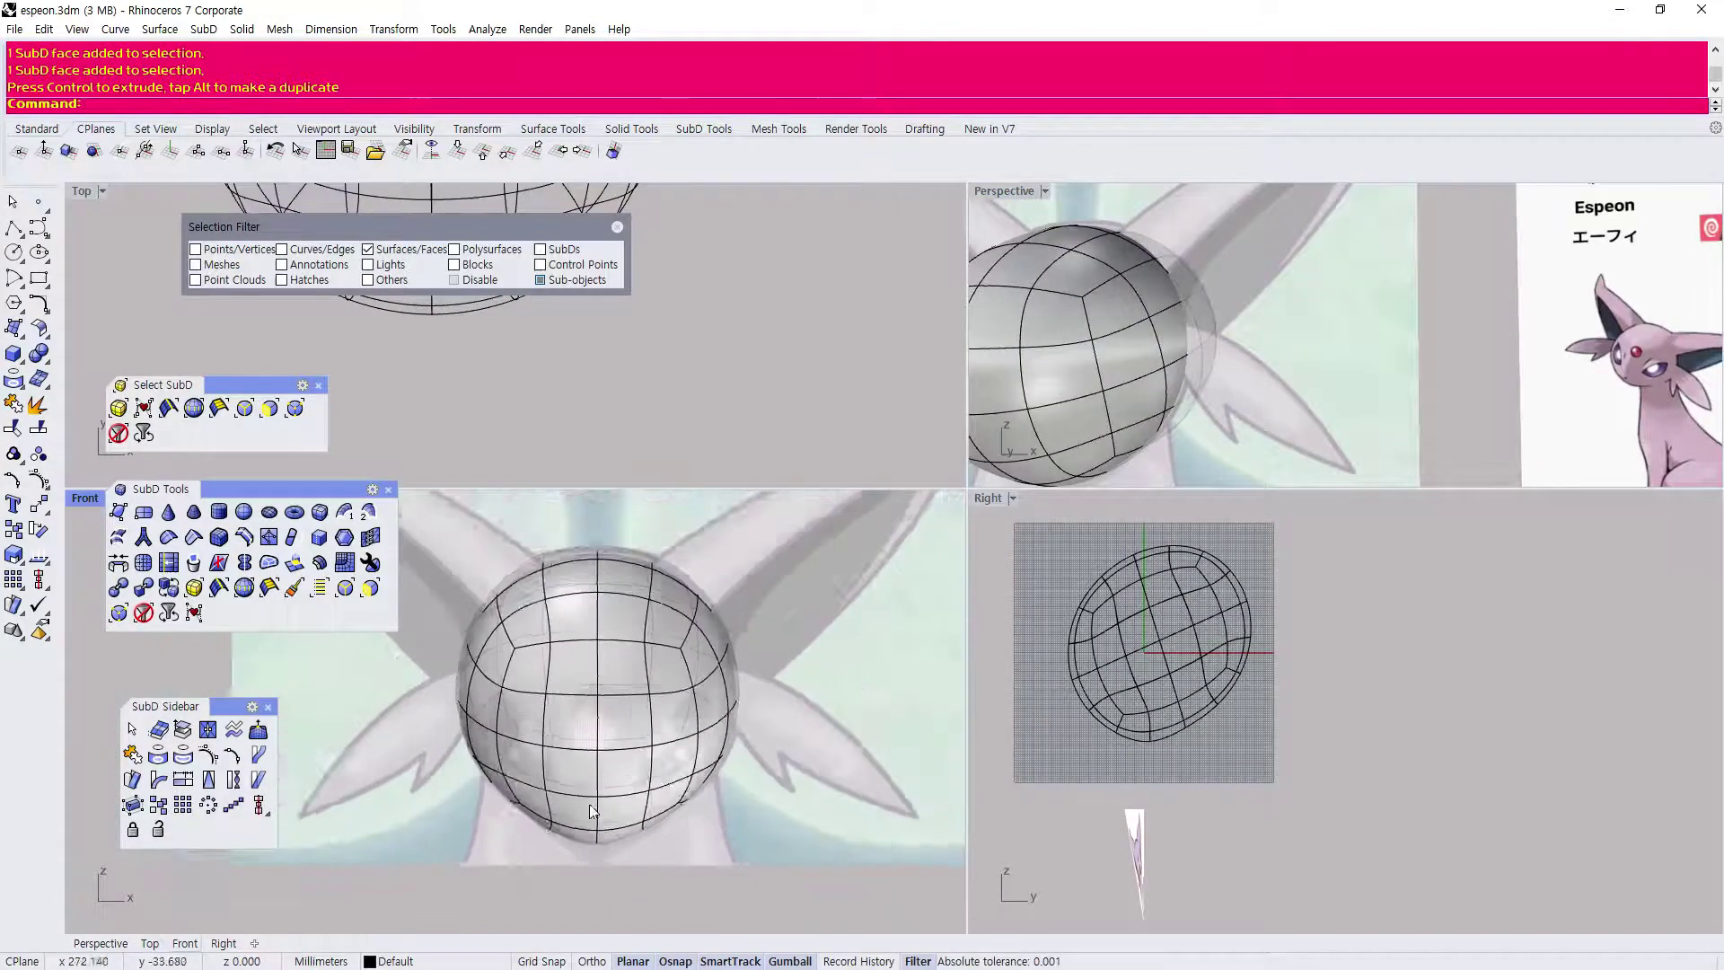
pyautogui.scroll(-2, 696, 735)
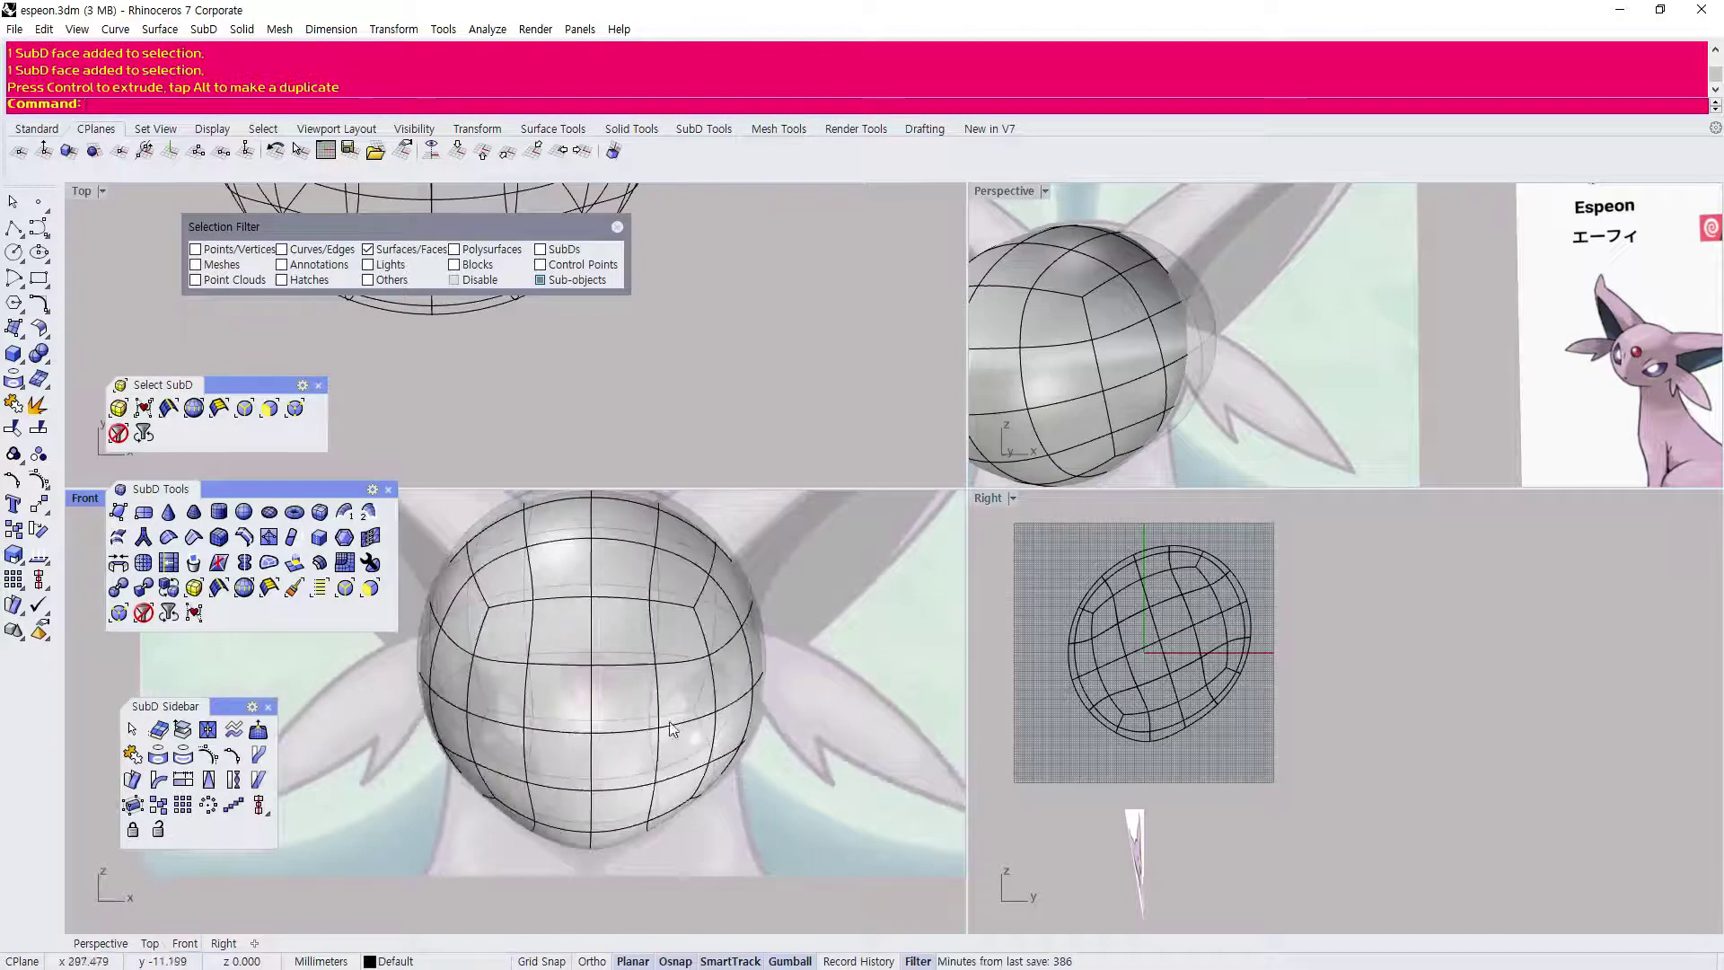
pyautogui.scroll(-3, 662, 774)
pyautogui.moveTo(579, 747); pyautogui.dragTo(583, 789, button='right')
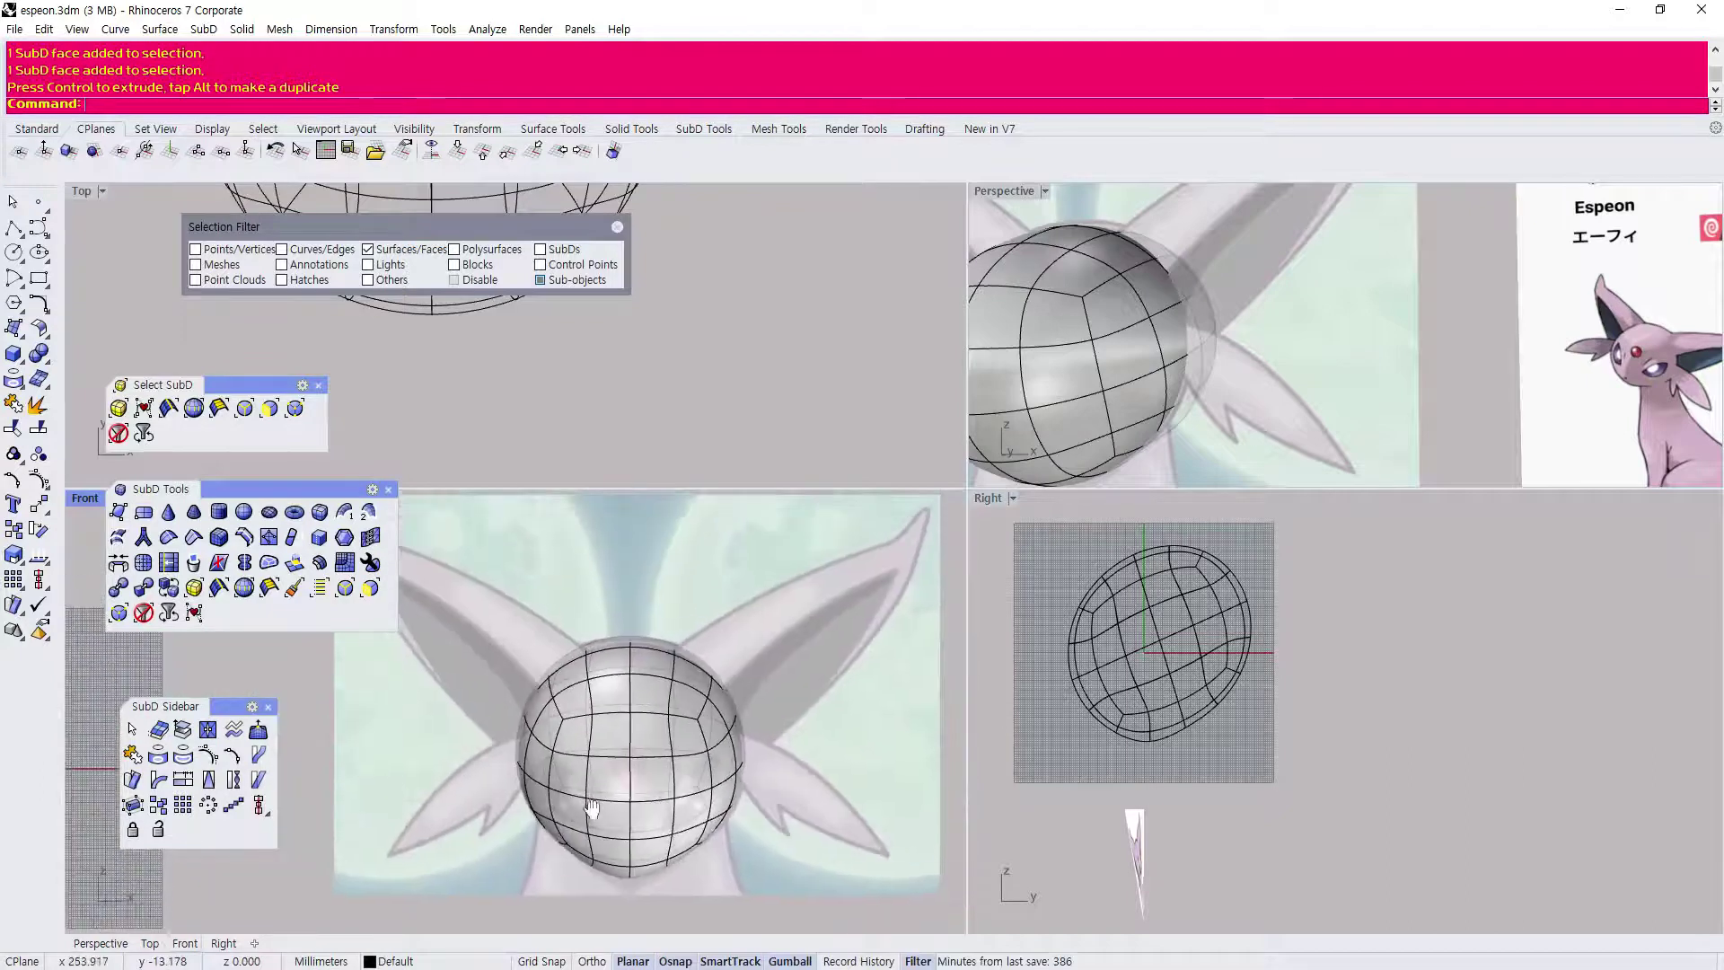
pyautogui.doubleClick(84, 499)
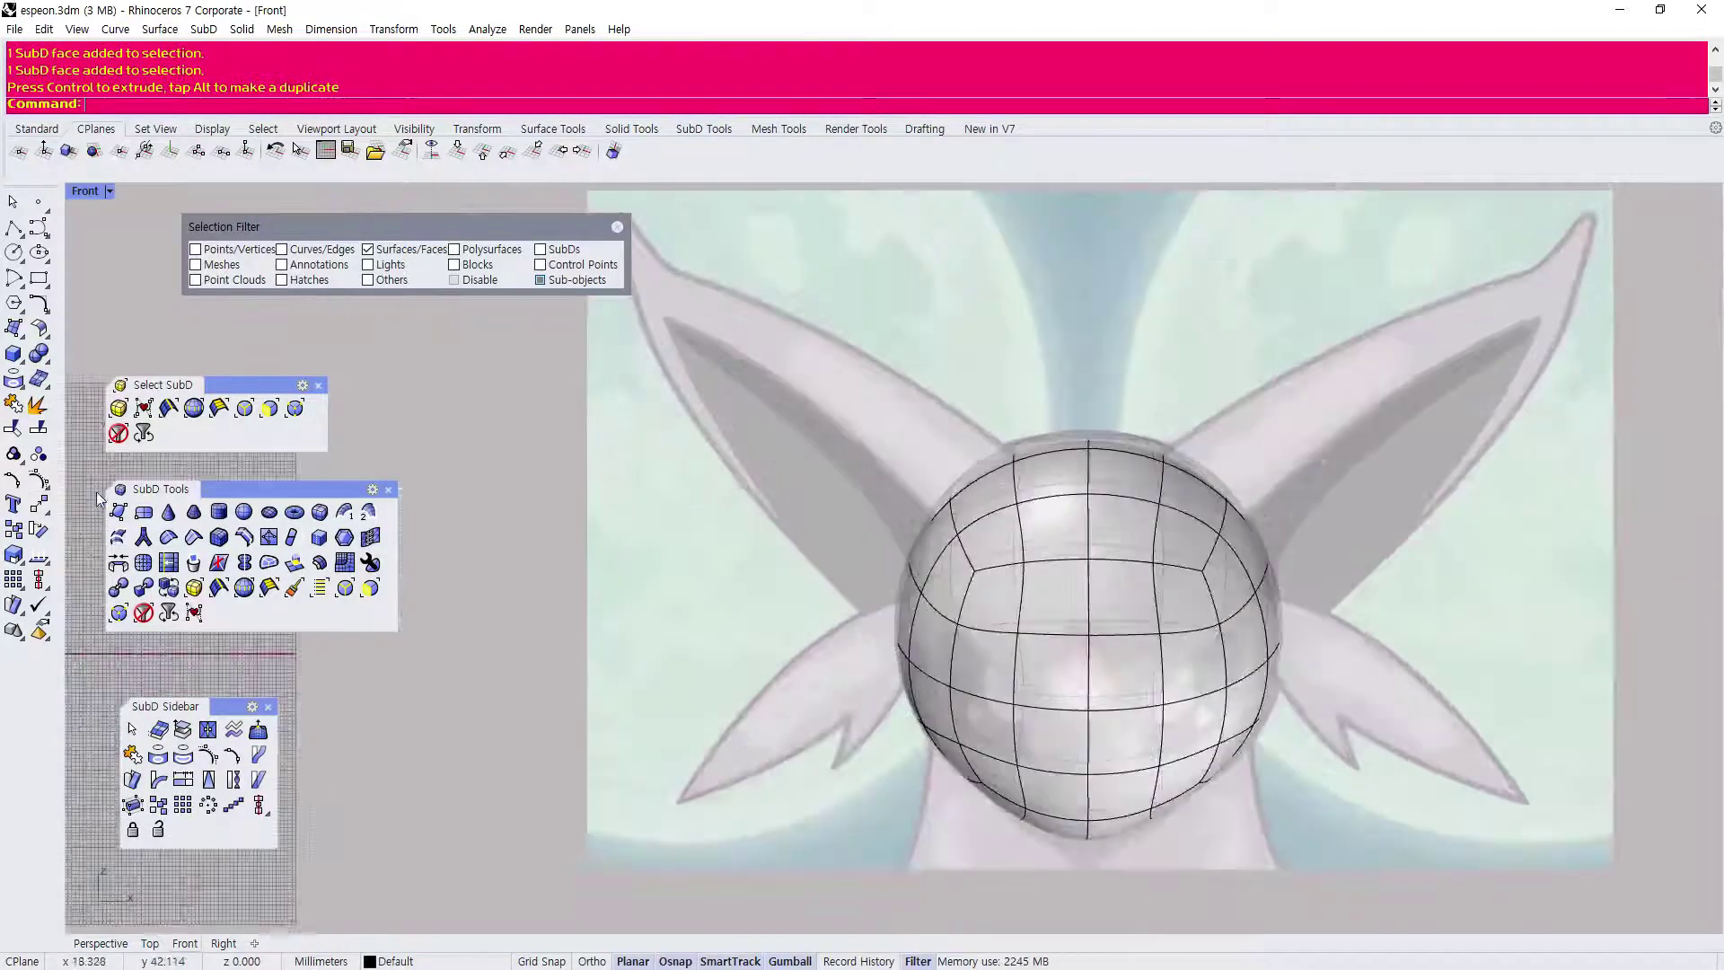
pyautogui.moveTo(970, 460); pyautogui.dragTo(739, 465, button='right')
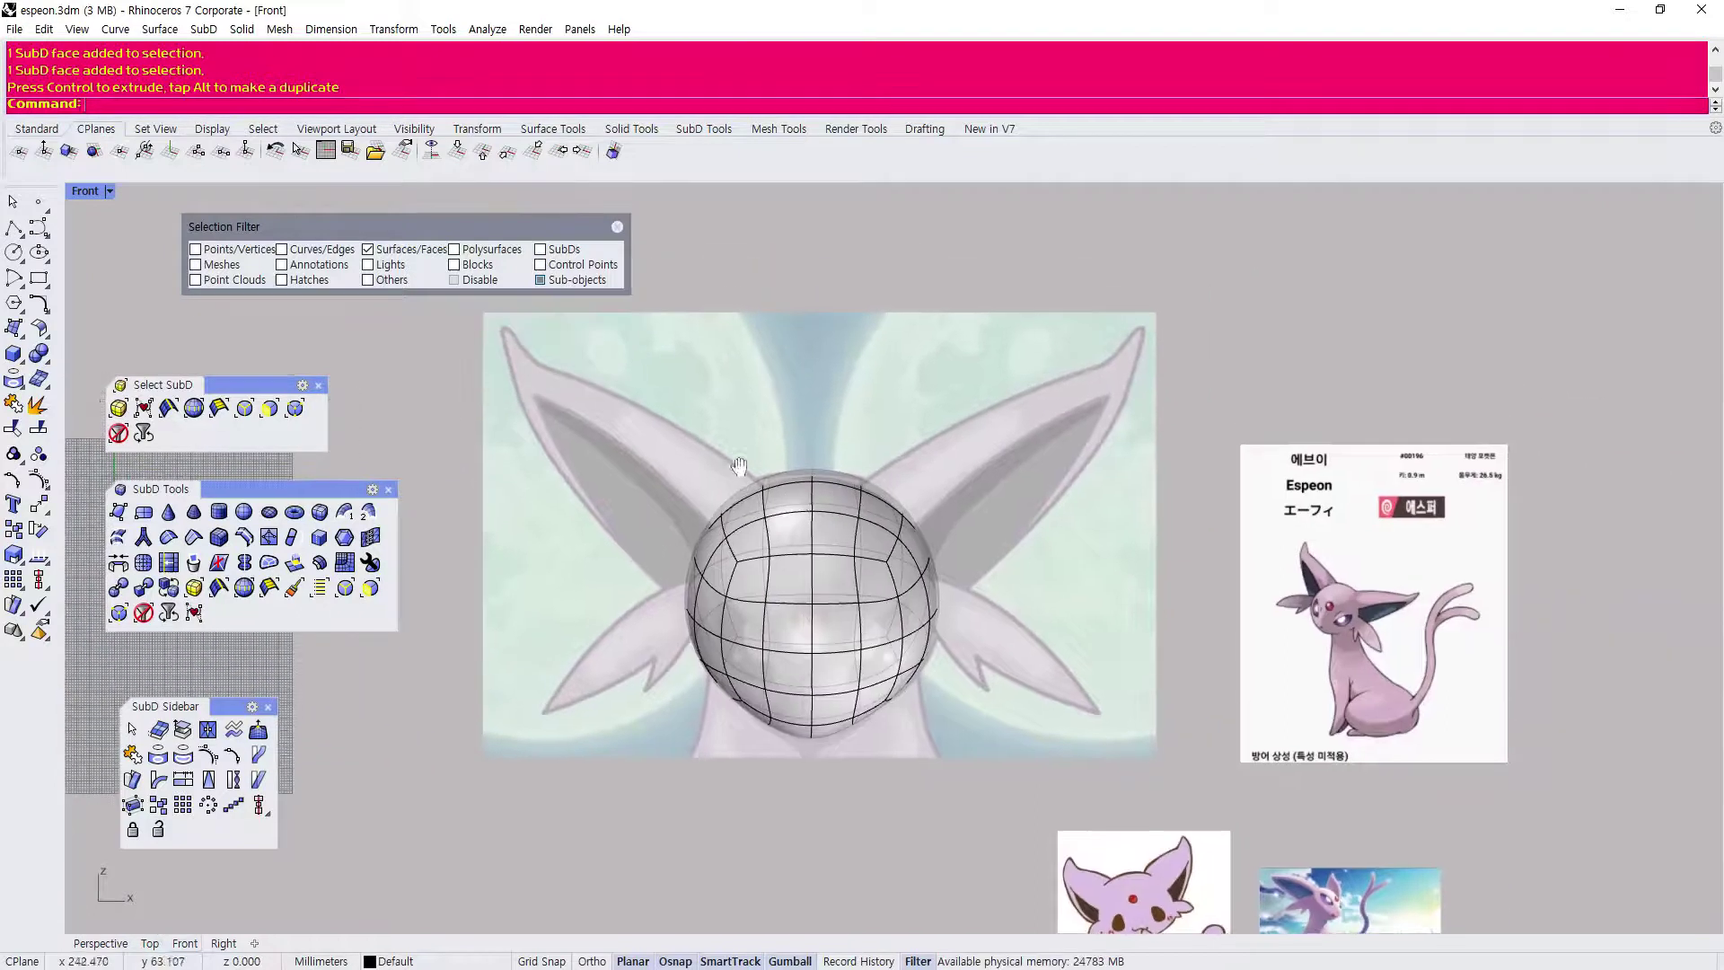
# Move the Selection Filter panel aside and delete all faces of the head's left half as seen in the Front view.
pyautogui.moveTo(515, 228); pyautogui.dragTo(456, 228)
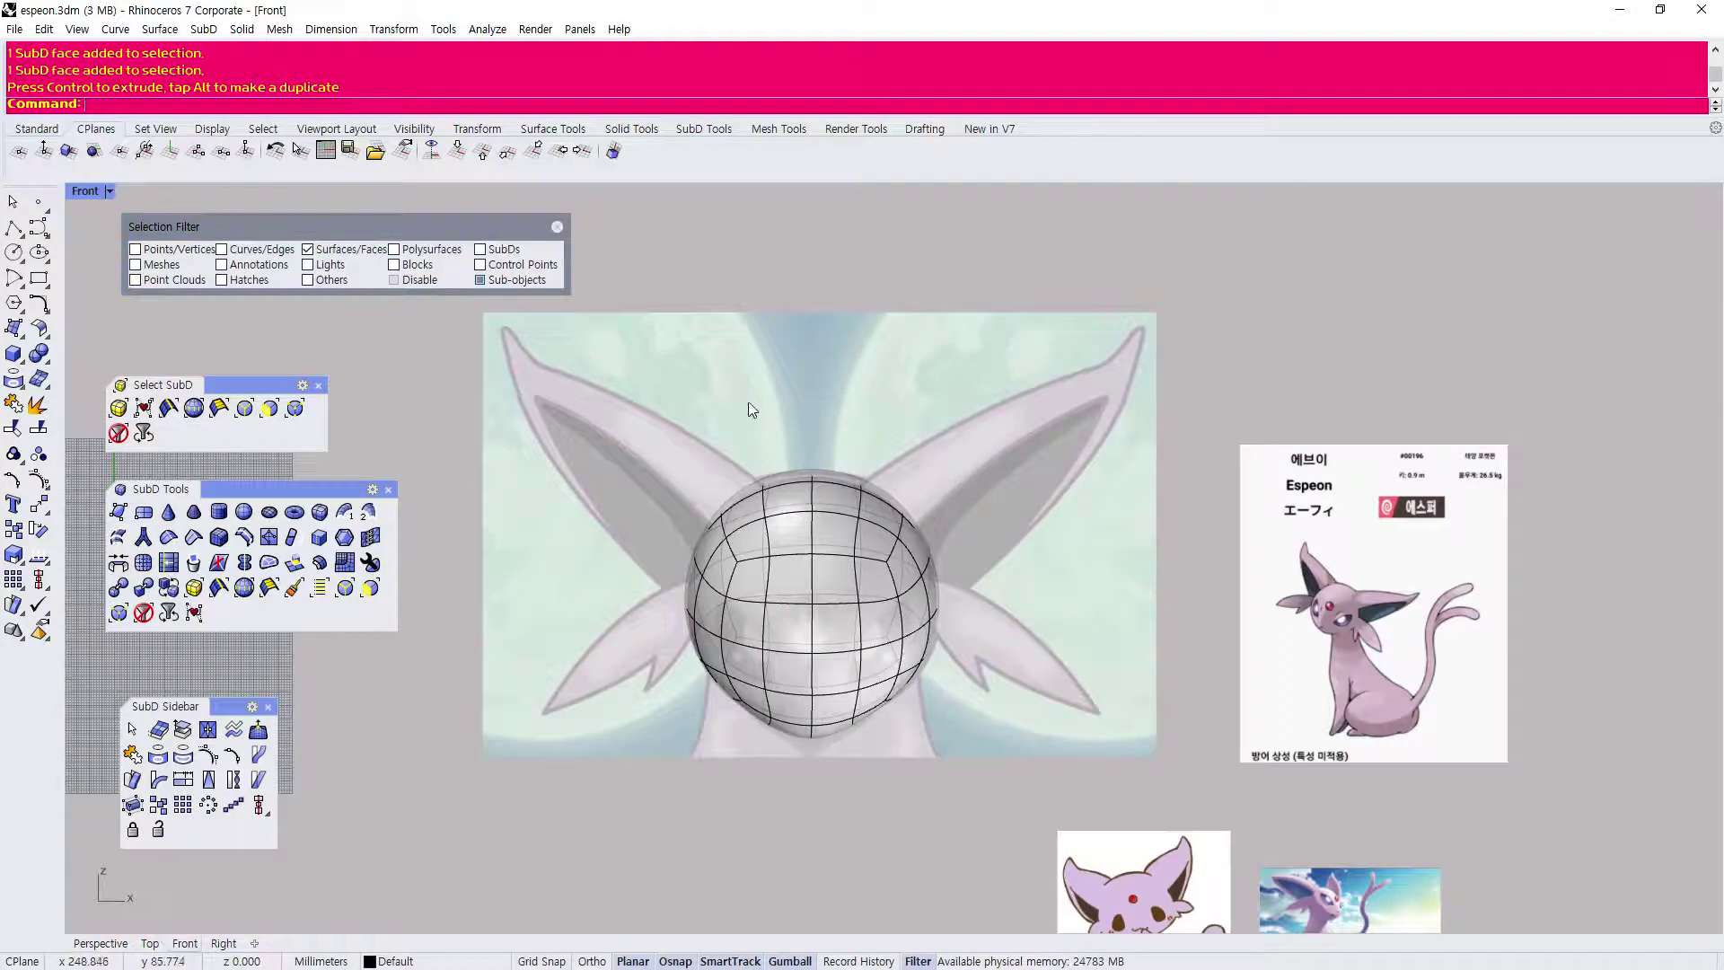
pyautogui.scroll(3, 826, 614)
pyautogui.moveTo(767, 864); pyautogui.dragTo(572, 289)
pyautogui.scroll(-4, 765, 474)
pyautogui.scroll(4, 639, 437)
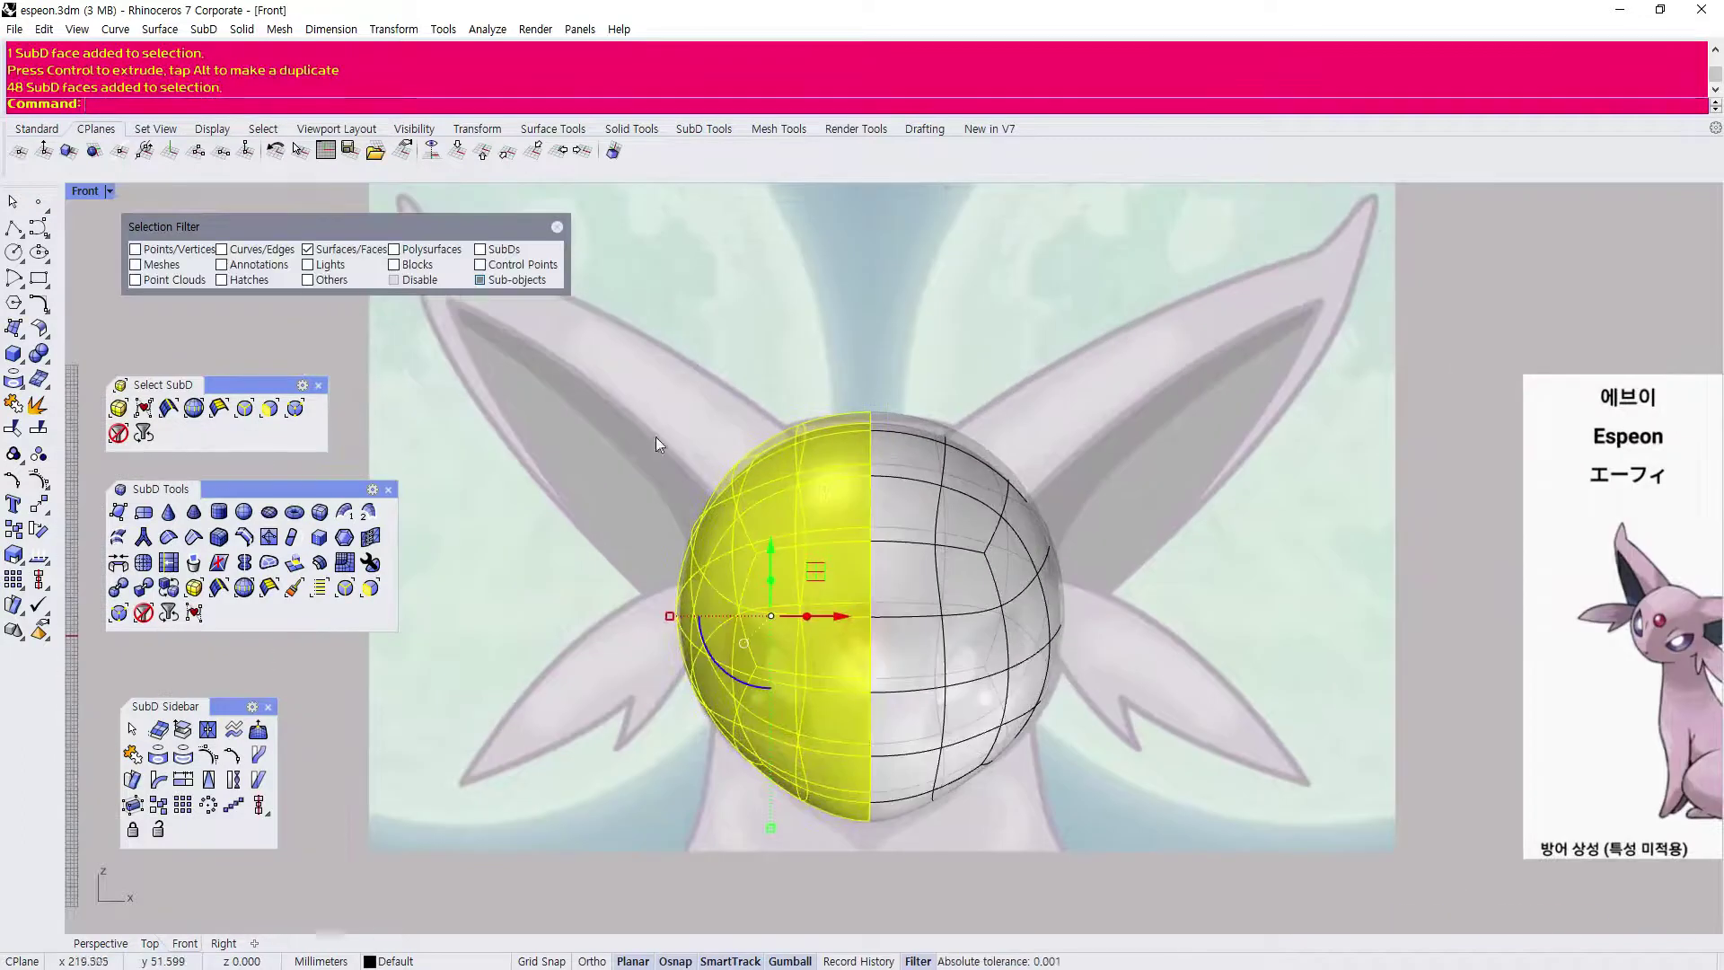
pyautogui.press('Delete')
pyautogui.scroll(-3, 709, 436)
pyautogui.moveTo(787, 231); pyautogui.dragTo(1008, 751)
pyautogui.scroll(3, 1020, 539)
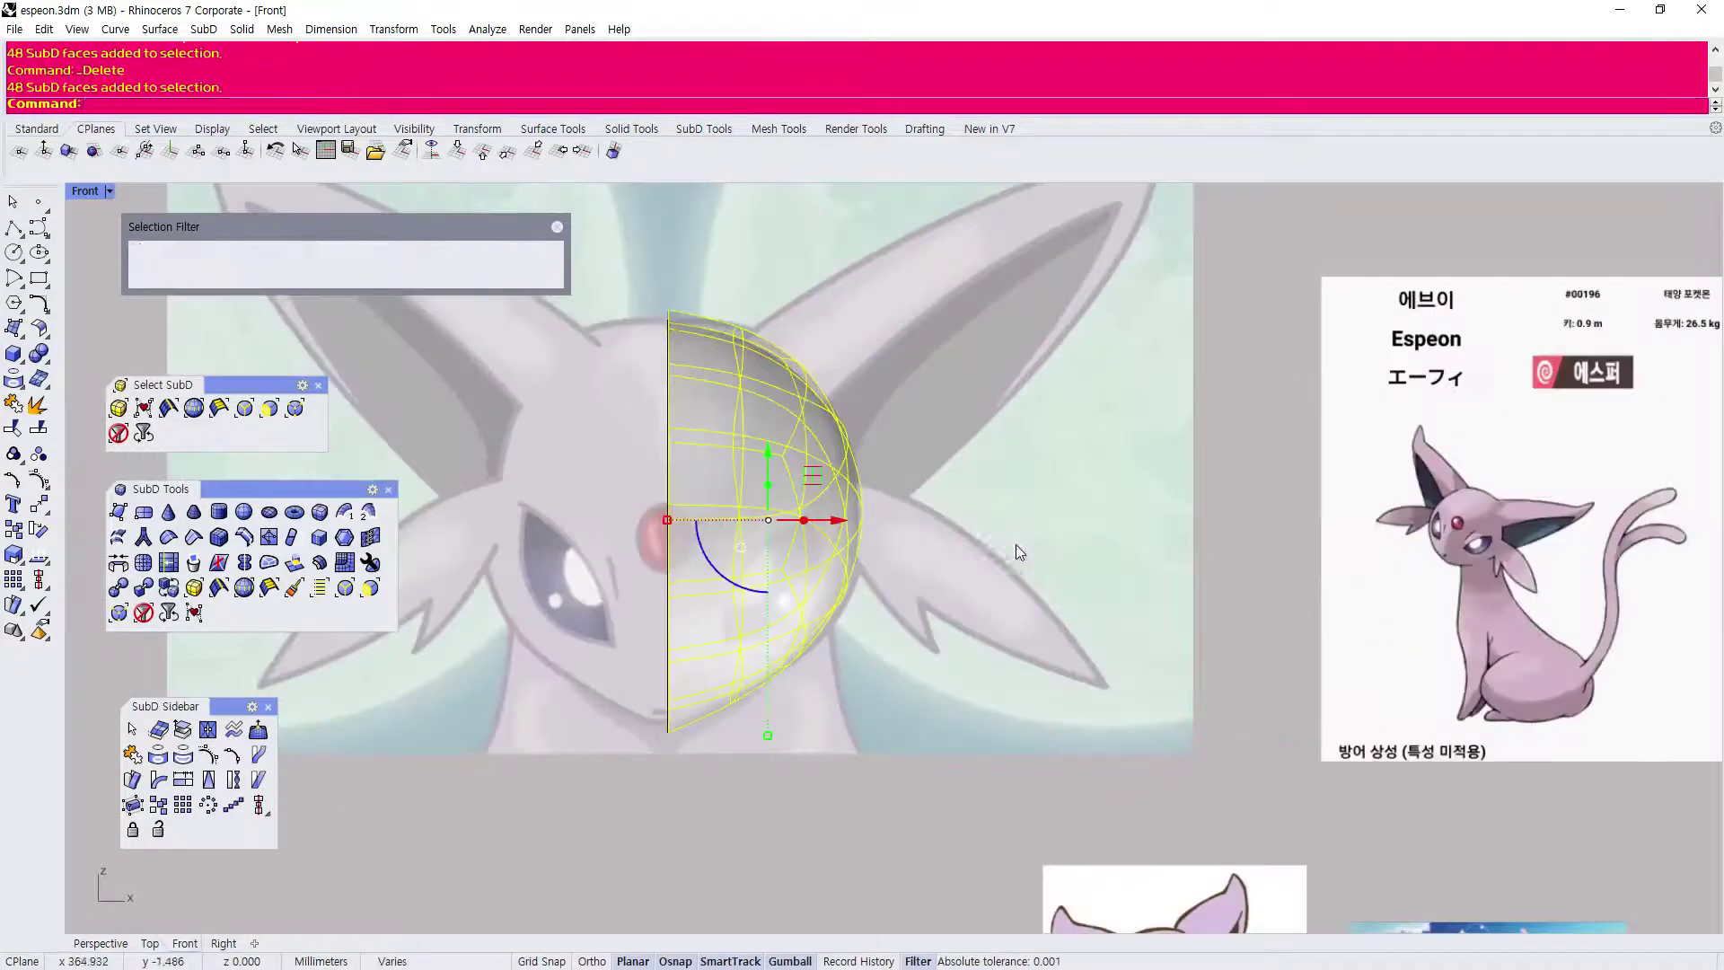
pyautogui.click(1246, 328)
pyautogui.scroll(-3, 903, 509)
pyautogui.scroll(1, 826, 516)
pyautogui.moveTo(745, 251); pyautogui.dragTo(955, 774)
pyautogui.scroll(1, 792, 406)
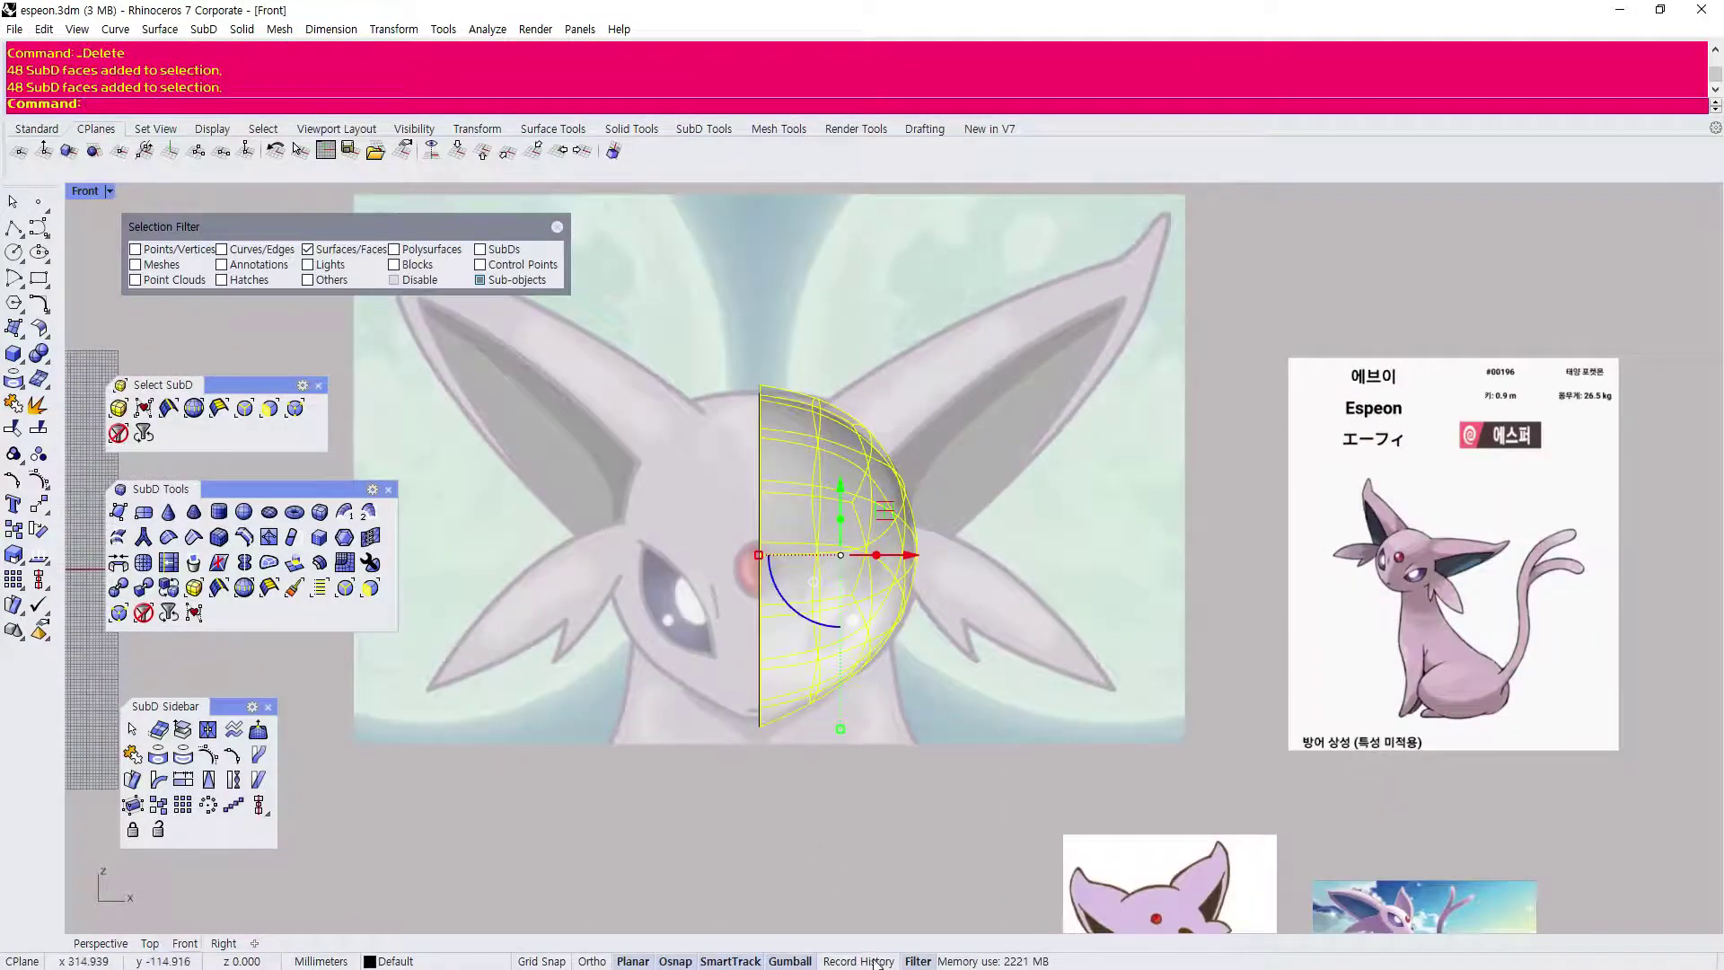
pyautogui.click(868, 874)
# Turn on Record History and disable both the selection filter and the sub-object restriction.
pyautogui.click(858, 961)
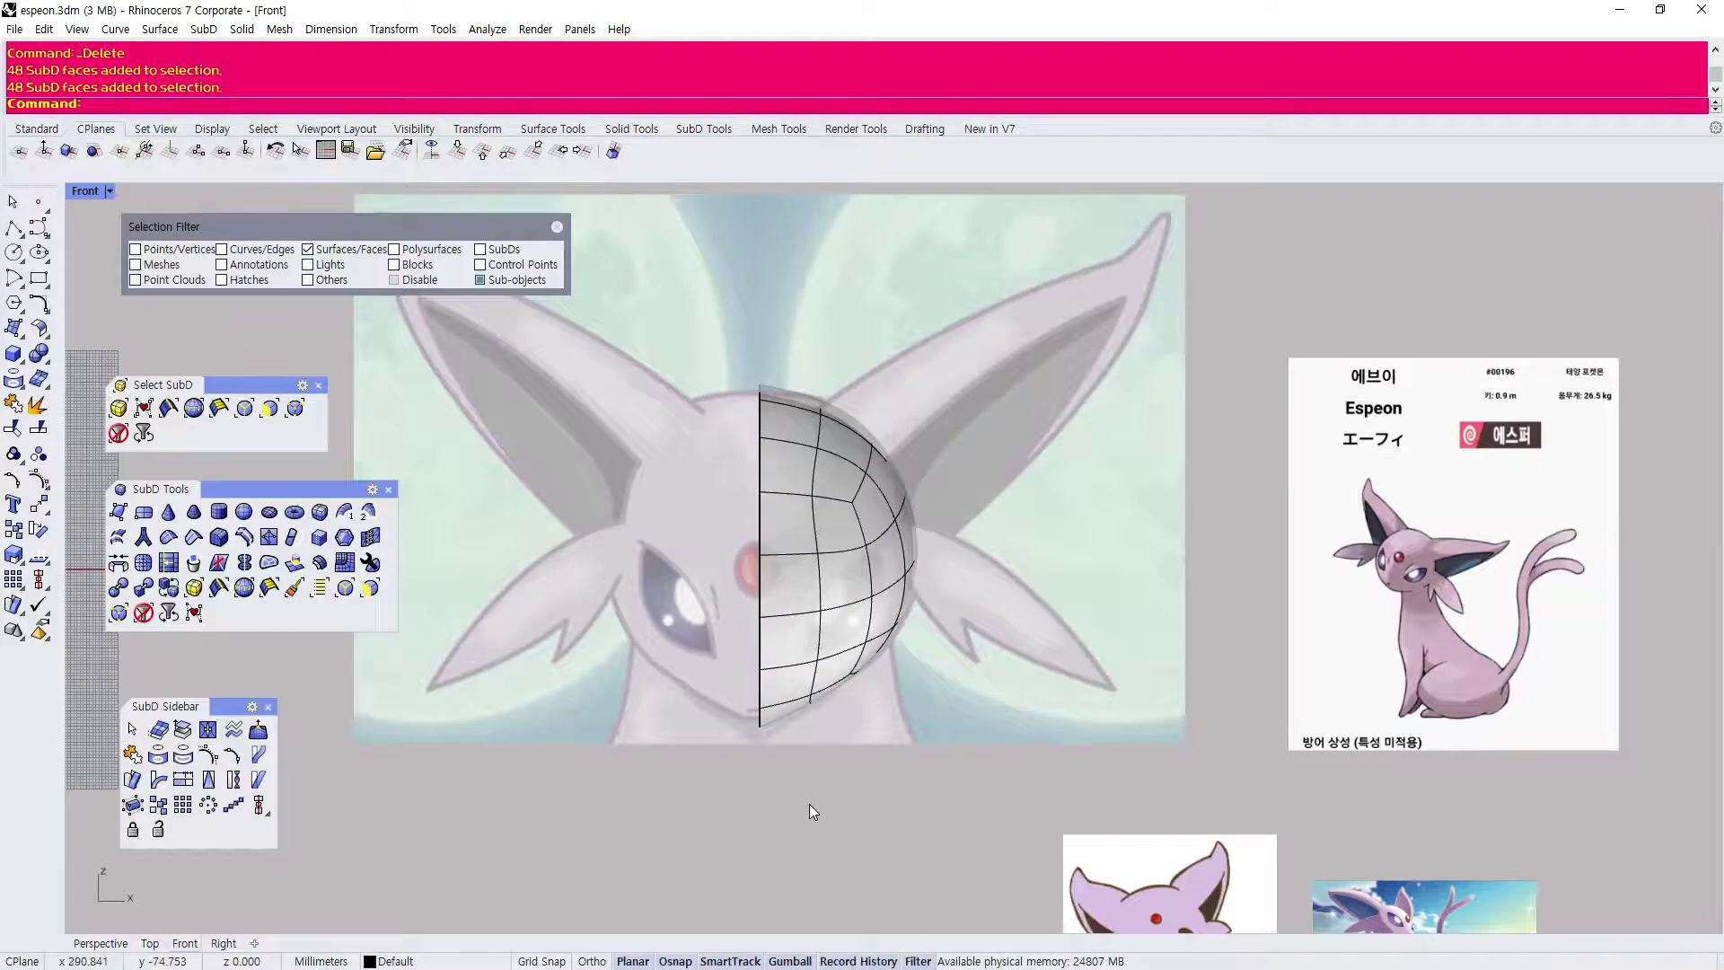
pyautogui.scroll(-2, 812, 819)
pyautogui.scroll(4, 810, 805)
pyautogui.scroll(-4, 729, 781)
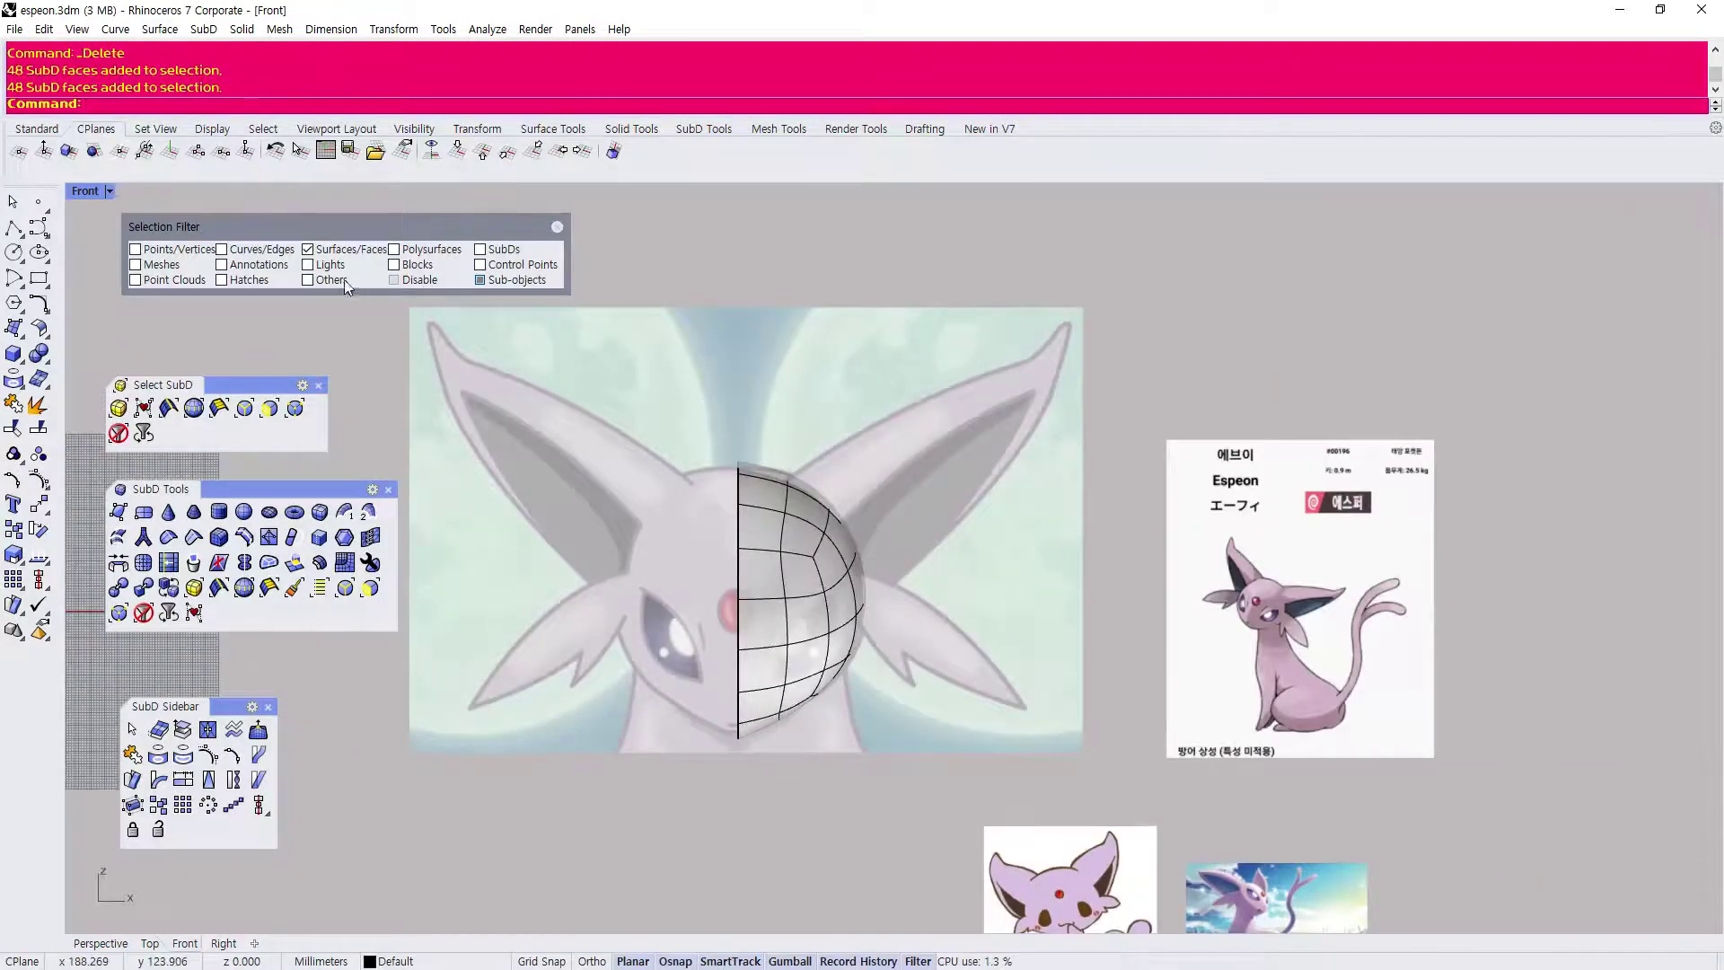
pyautogui.click(393, 279)
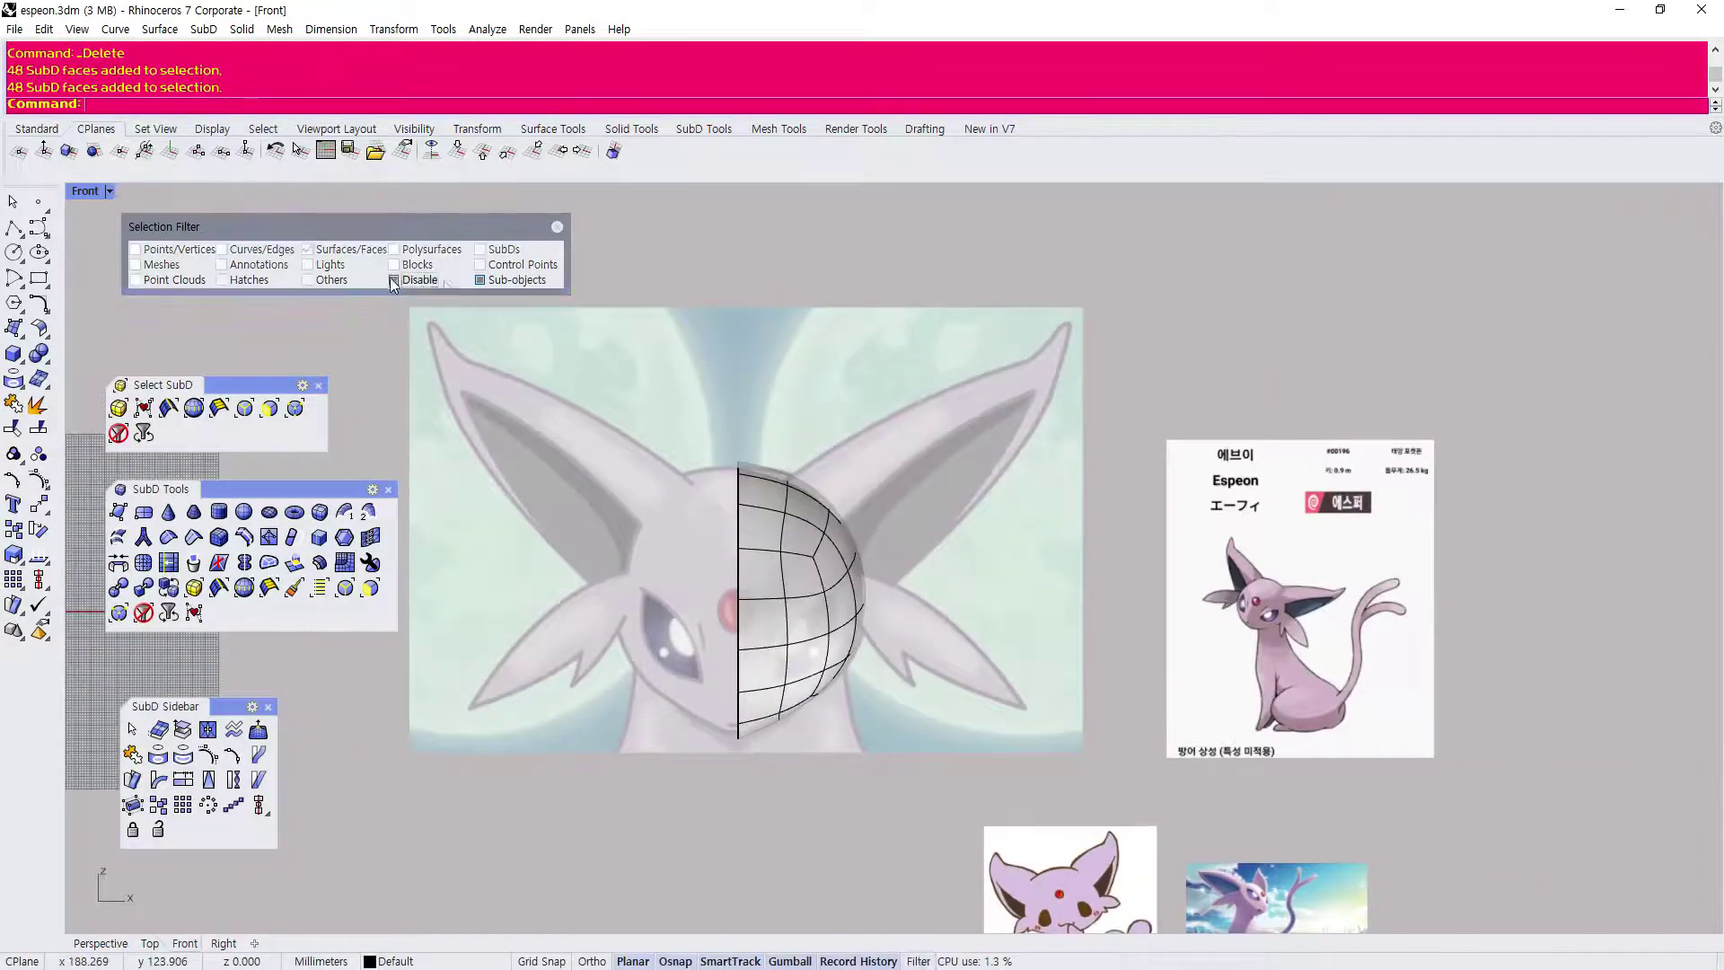
pyautogui.click(478, 281)
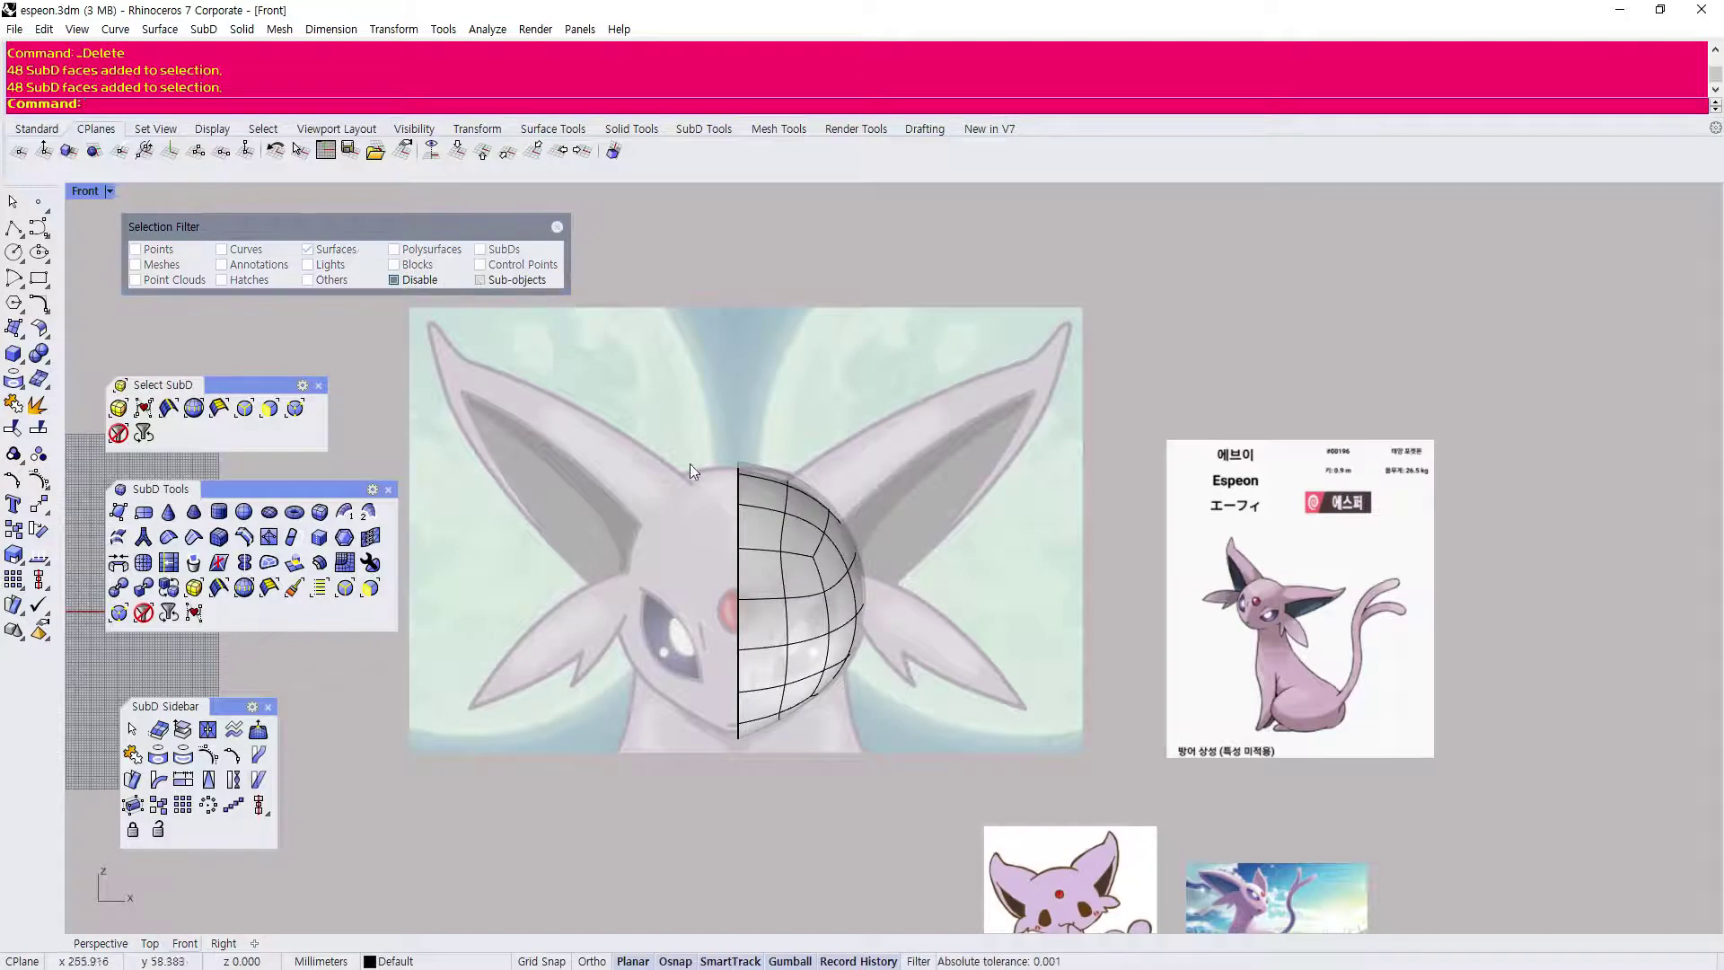
# Mirror the remaining half of the head across its vertical centre line, keeping the original.
pyautogui.click(768, 527)
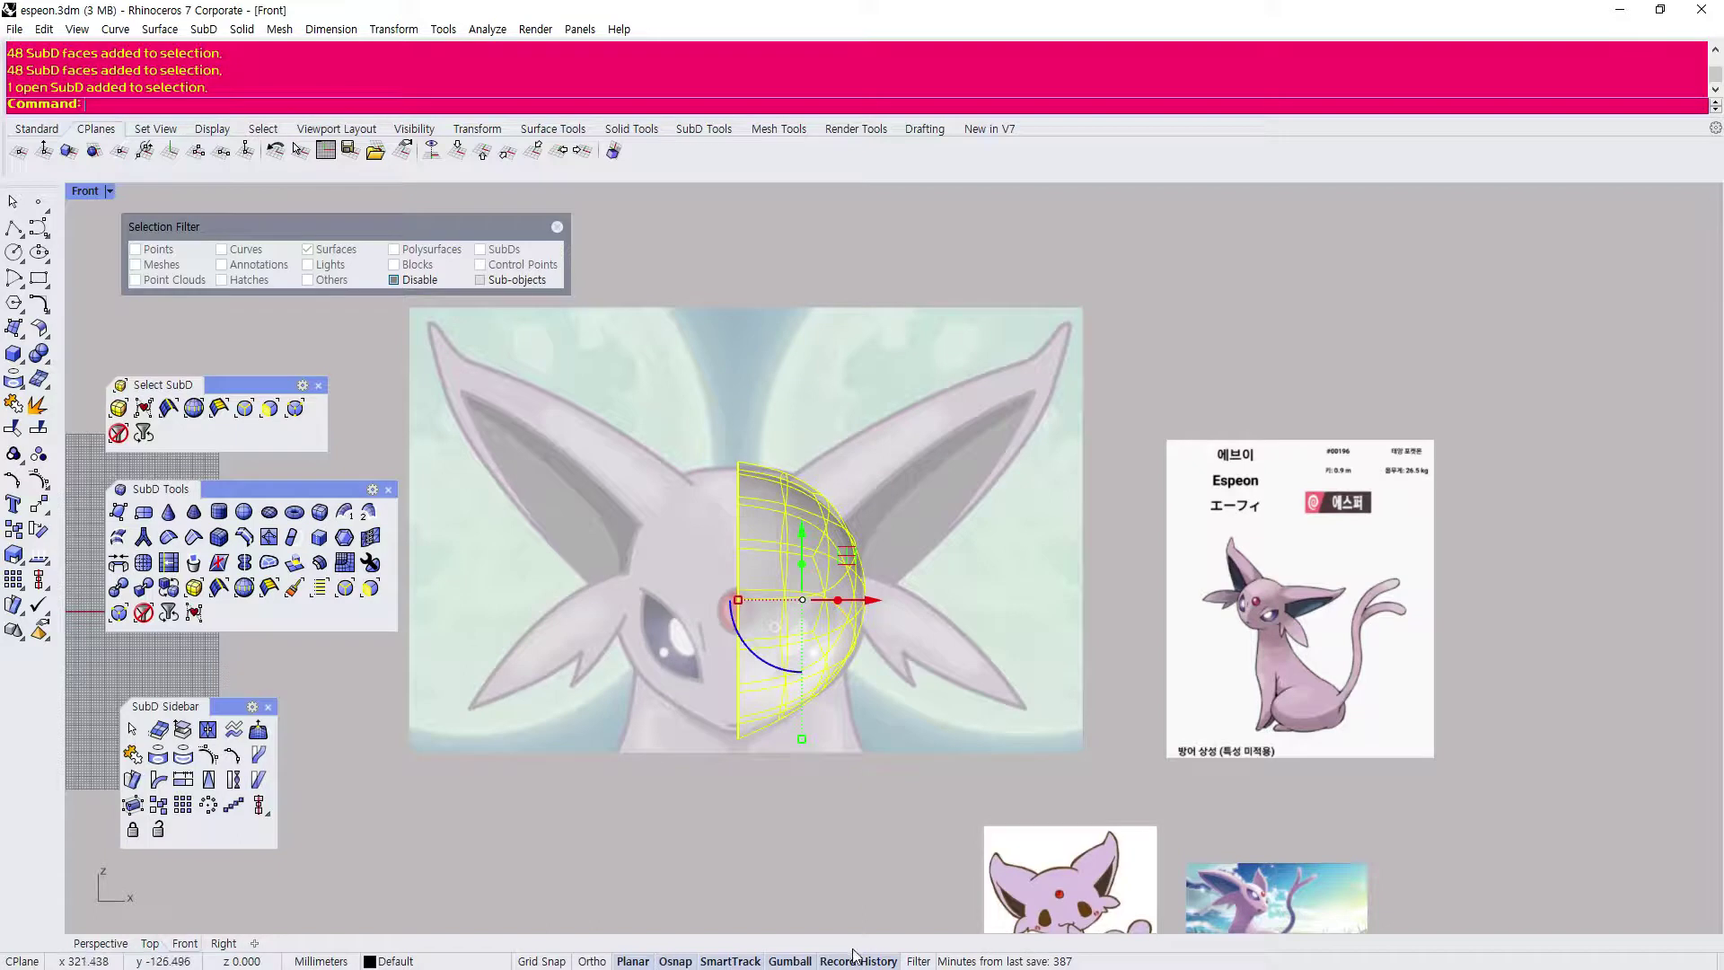
pyautogui.click(388, 28)
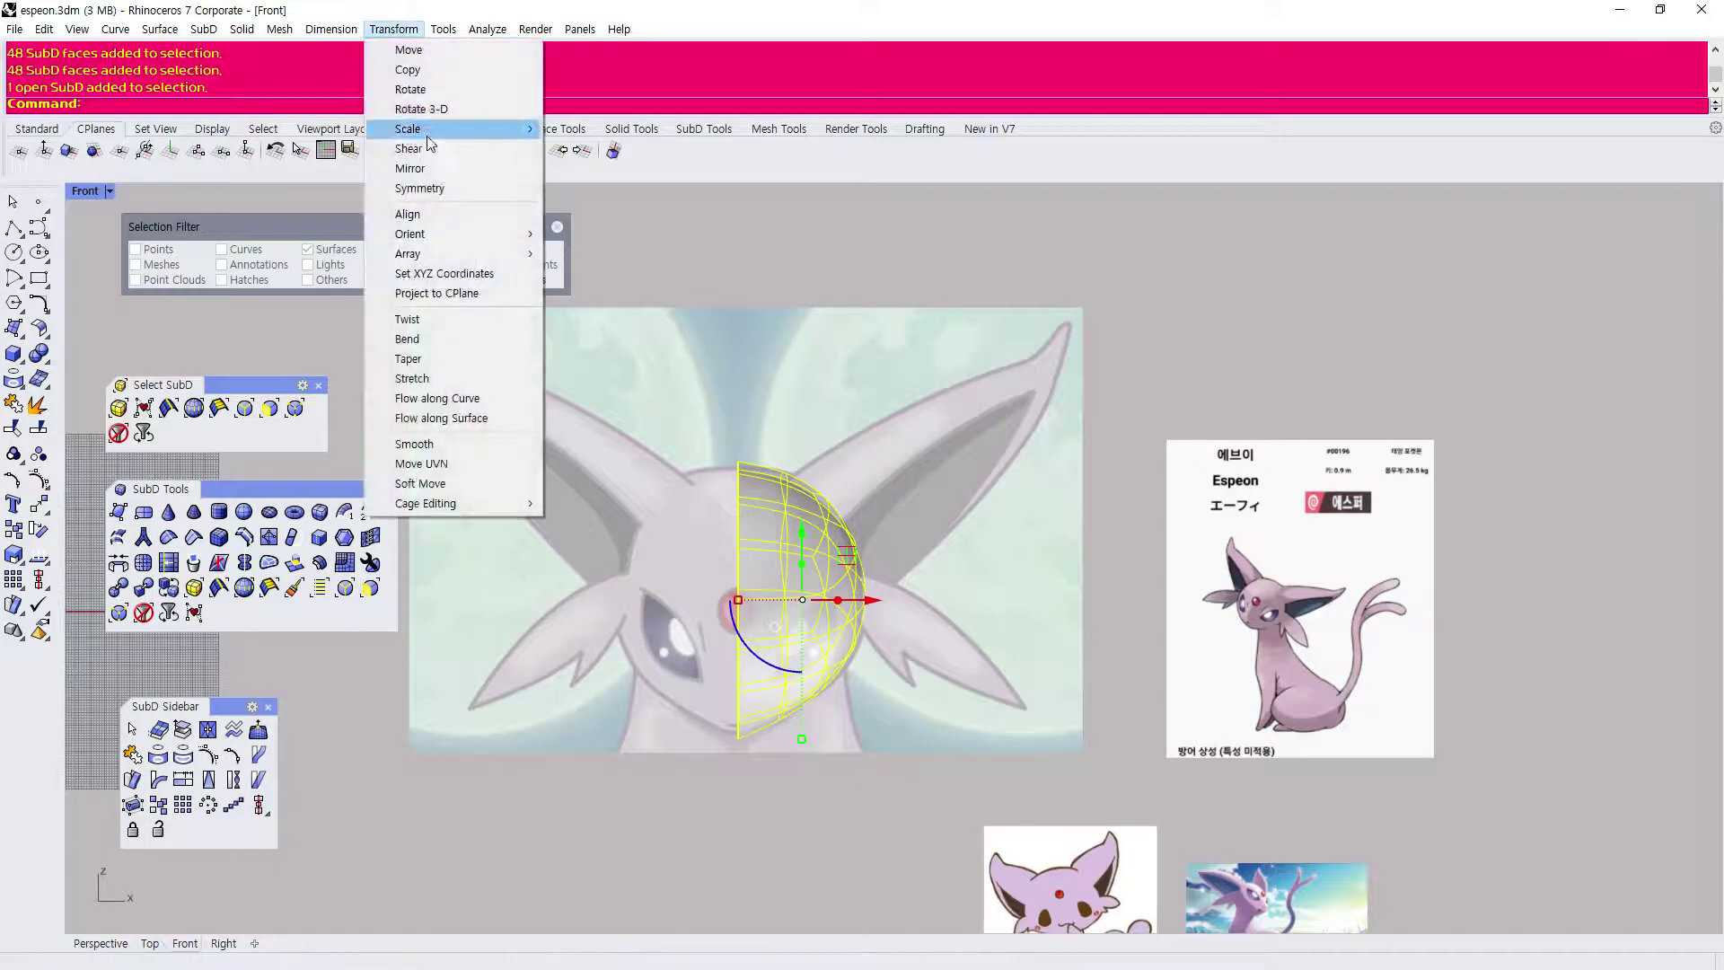
pyautogui.click(422, 166)
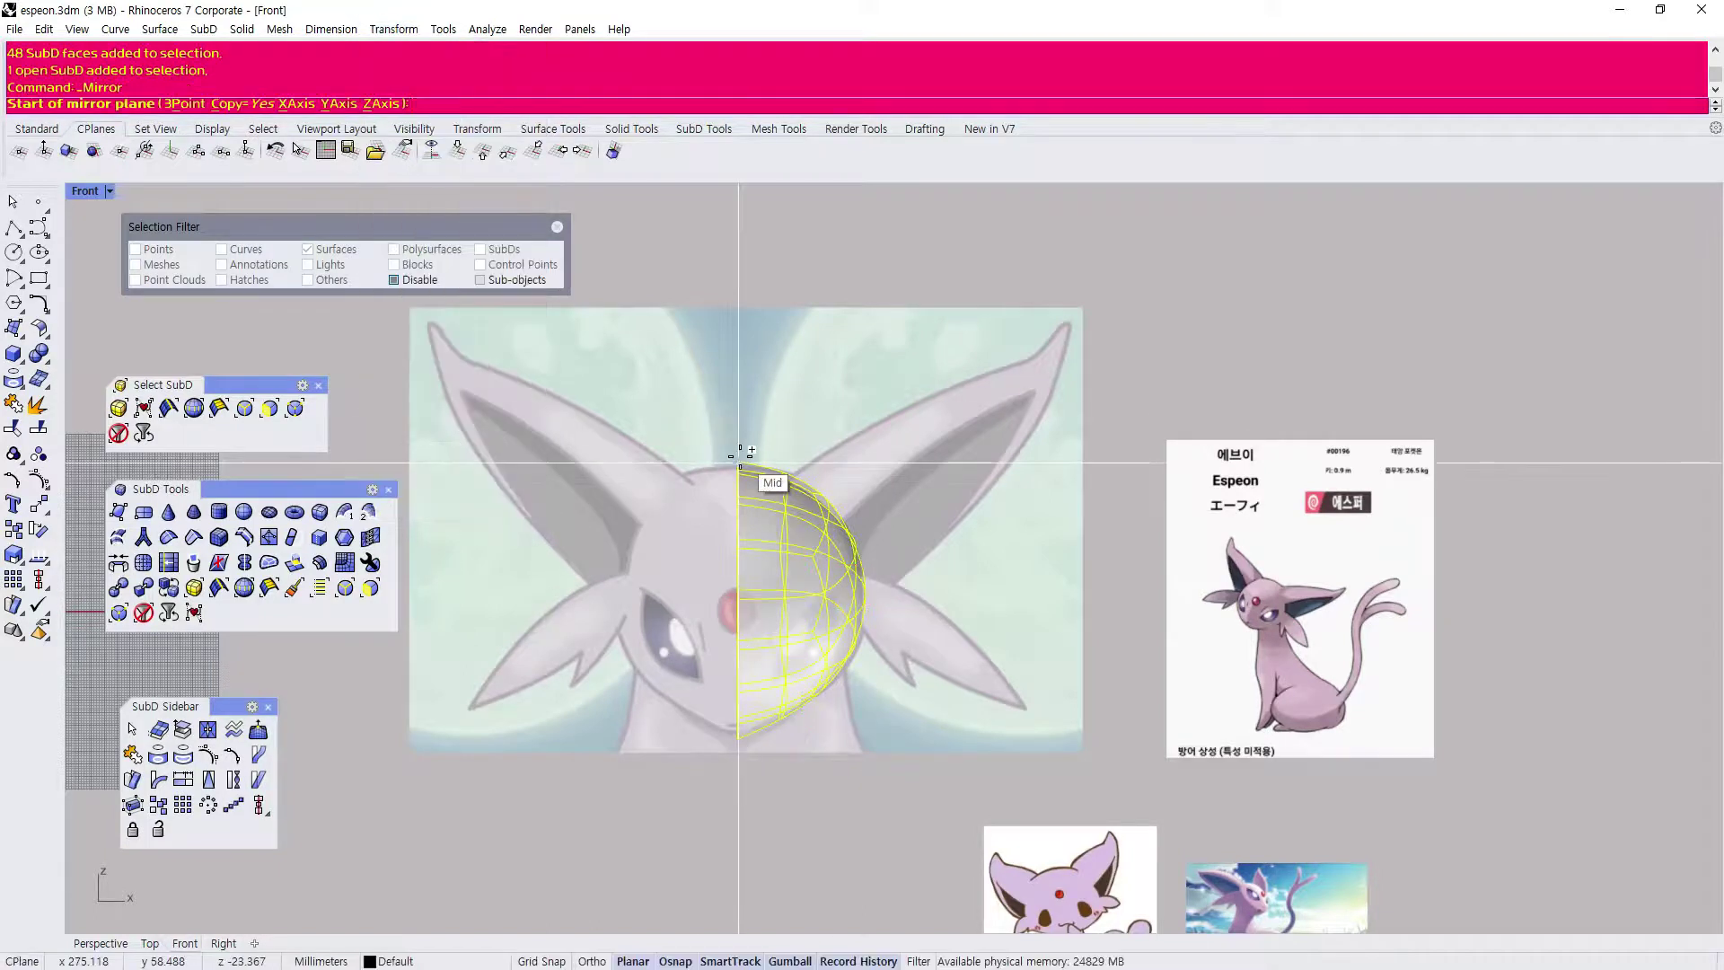
pyautogui.click(738, 463)
pyautogui.click(678, 783)
pyautogui.press('Escape')
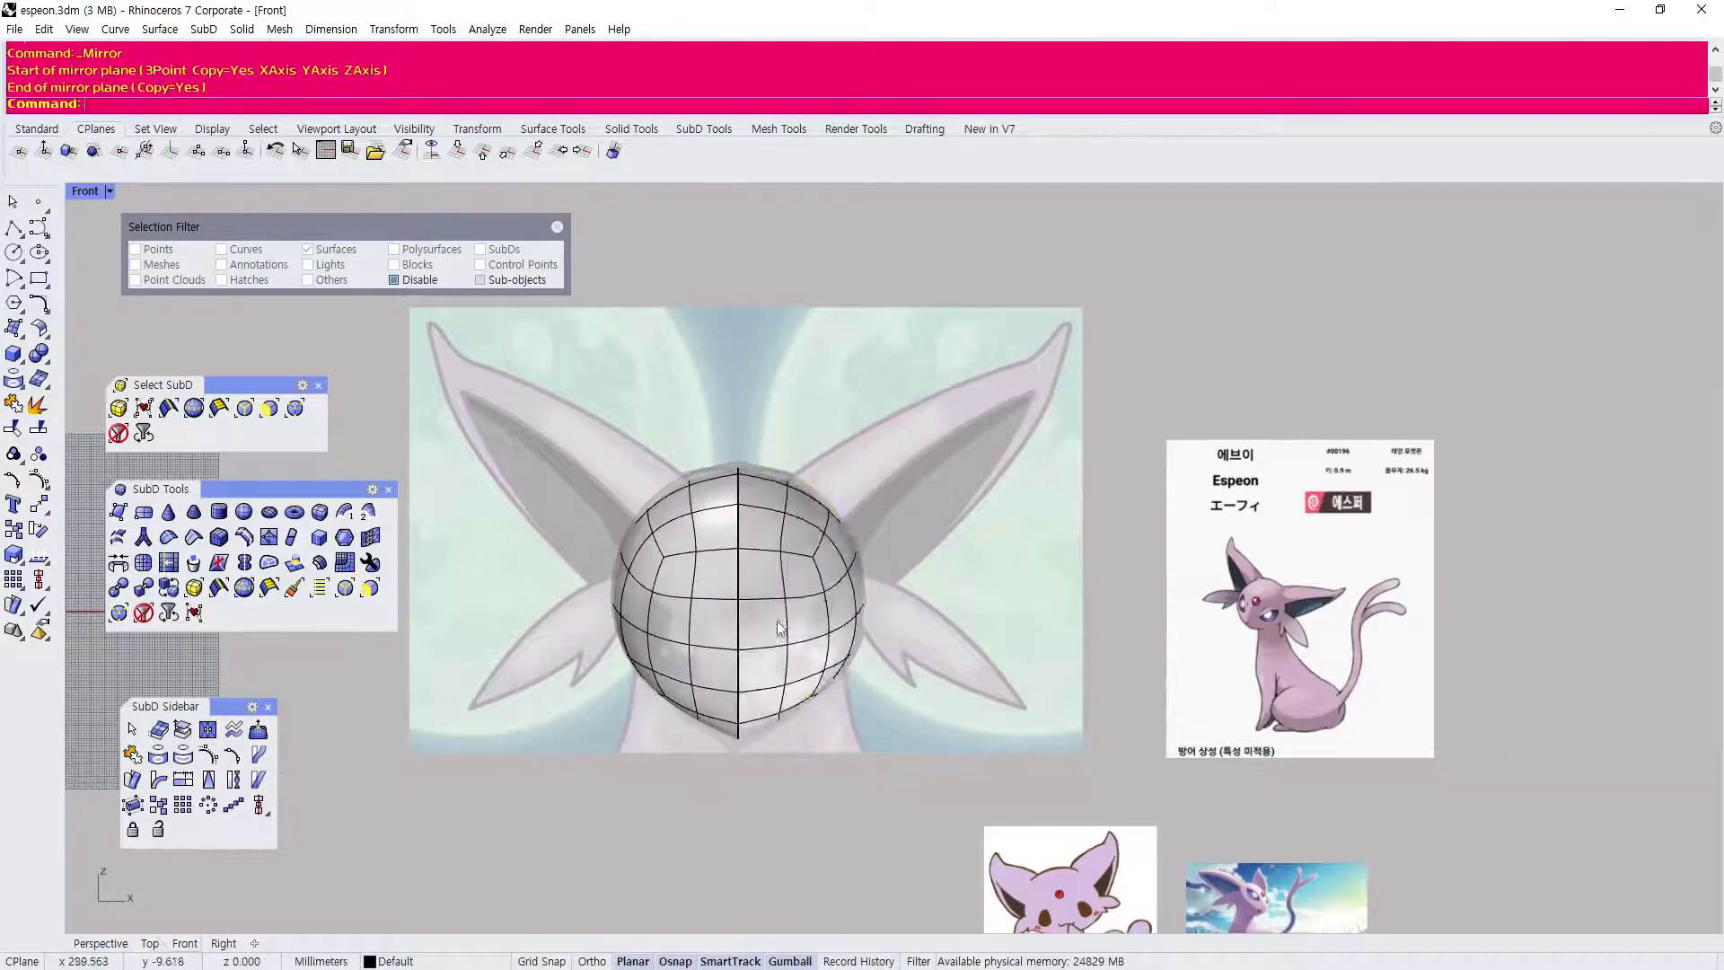
# Restrict selection to SubD faces, try moving a front face beside the centre line outward, and undo the move.
pyautogui.scroll(5, 778, 609)
pyautogui.scroll(-2, 778, 609)
pyautogui.scroll(2, 762, 637)
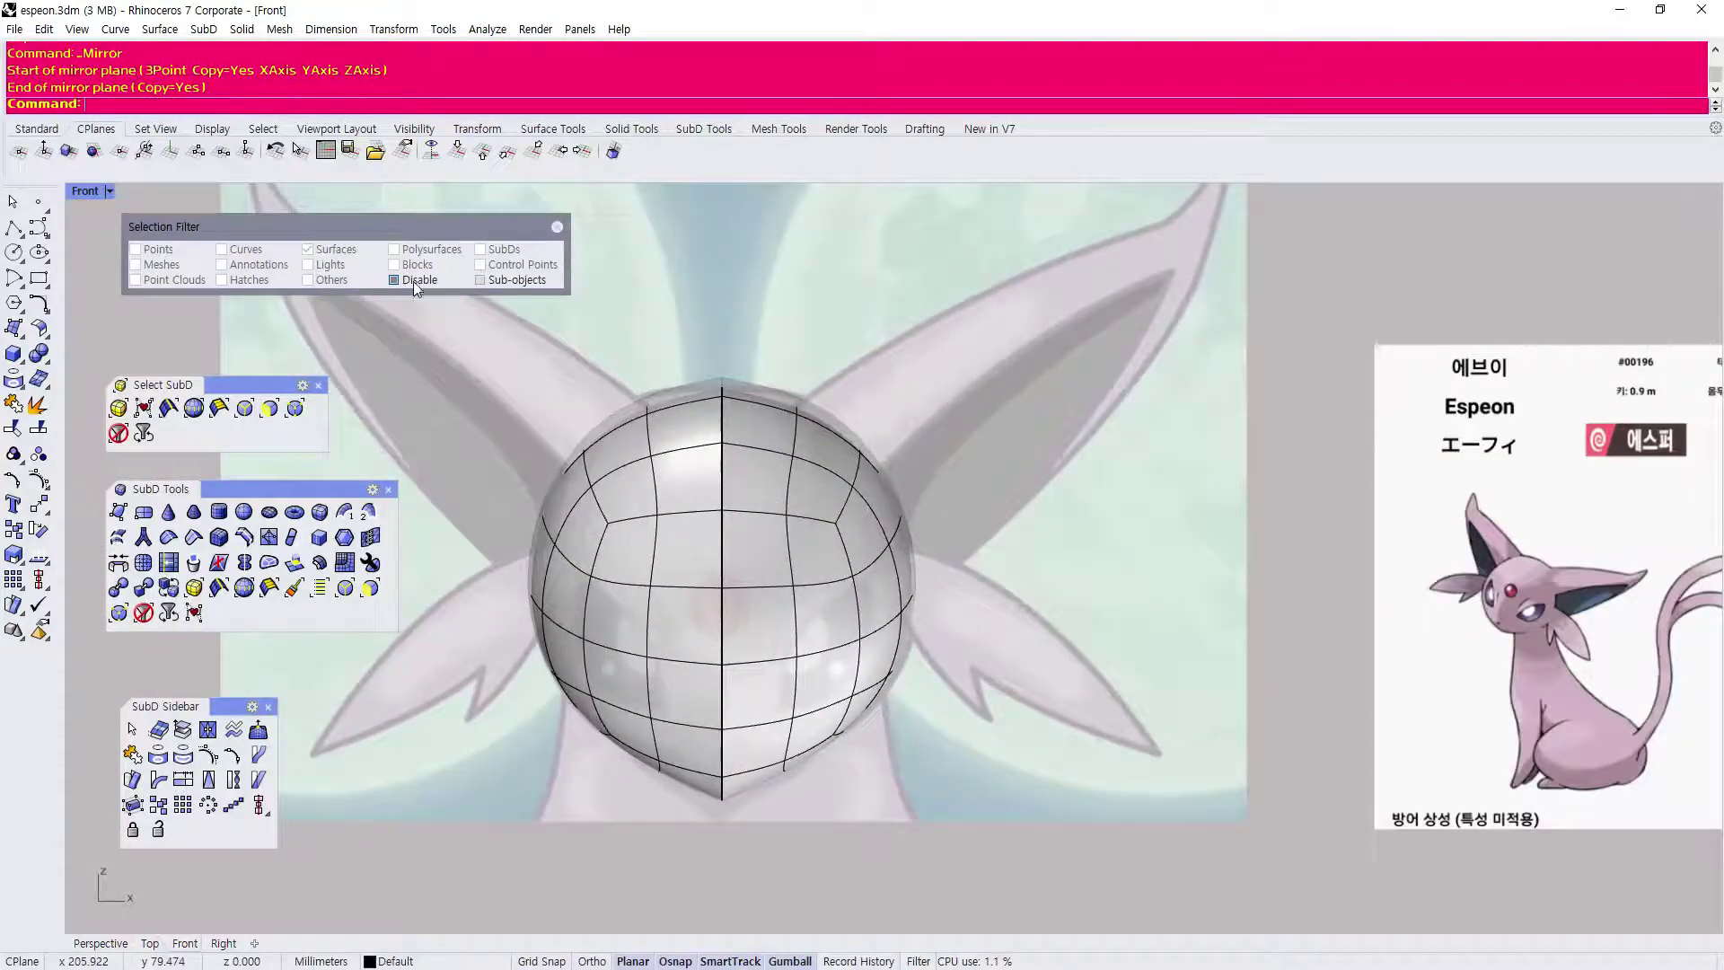
pyautogui.click(395, 281)
pyautogui.click(270, 407)
pyautogui.click(758, 638)
pyautogui.moveTo(842, 621); pyautogui.dragTo(889, 662)
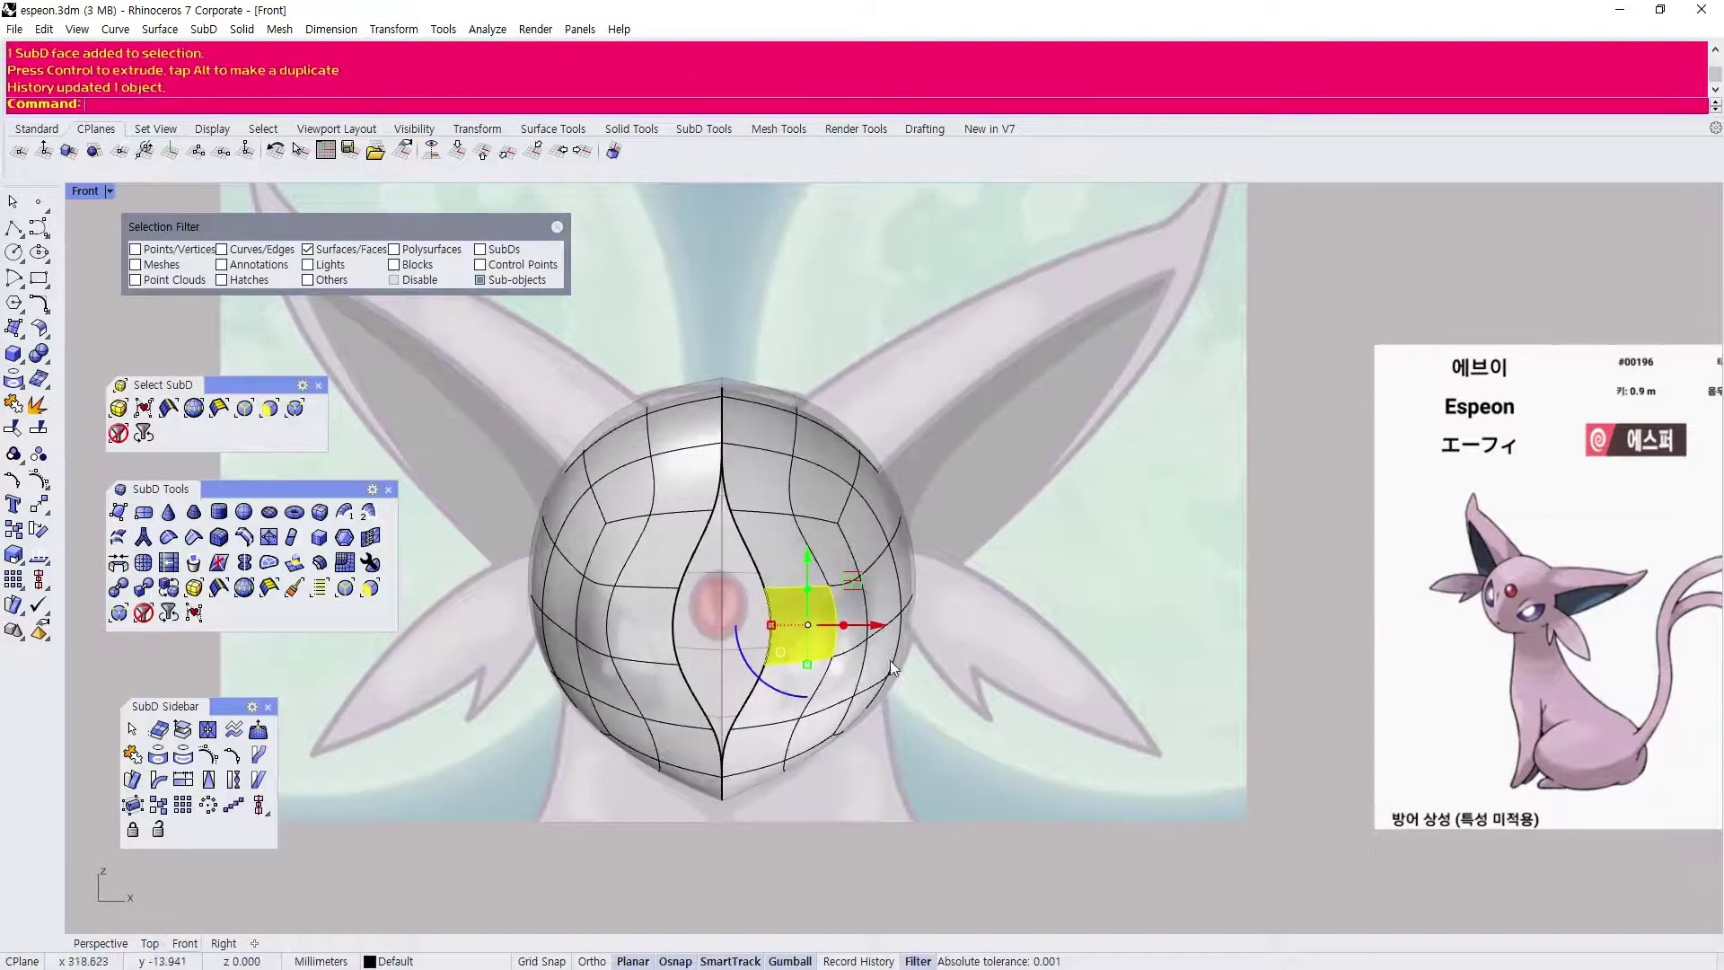
pyautogui.hotkey('ctrl', 'z')
# Try moving the face one column out from the centre line on the original half, and undo the move.
pyautogui.click(837, 619)
pyautogui.moveTo(901, 617); pyautogui.dragTo(902, 725)
pyautogui.click(859, 873)
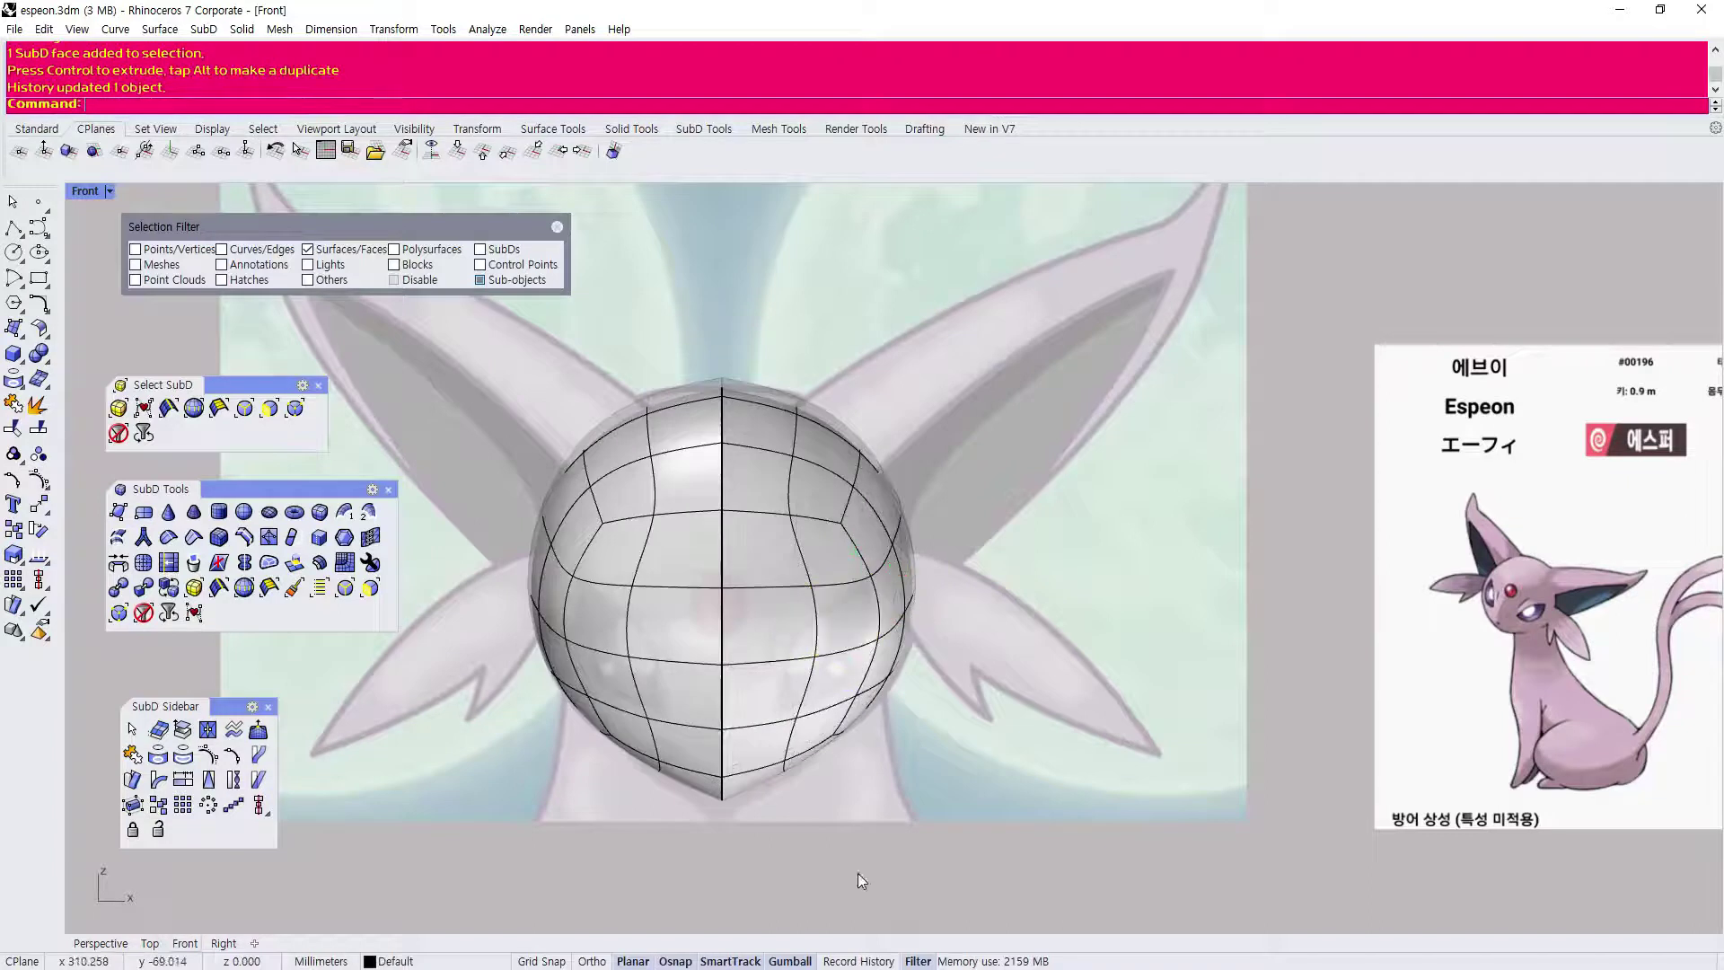
pyautogui.hotkey('ctrl', 'z')
# Restrict selection to SubD vertices and move the vertex near the original half's eye slightly toward the centre line.
pyautogui.scroll(3, 693, 519)
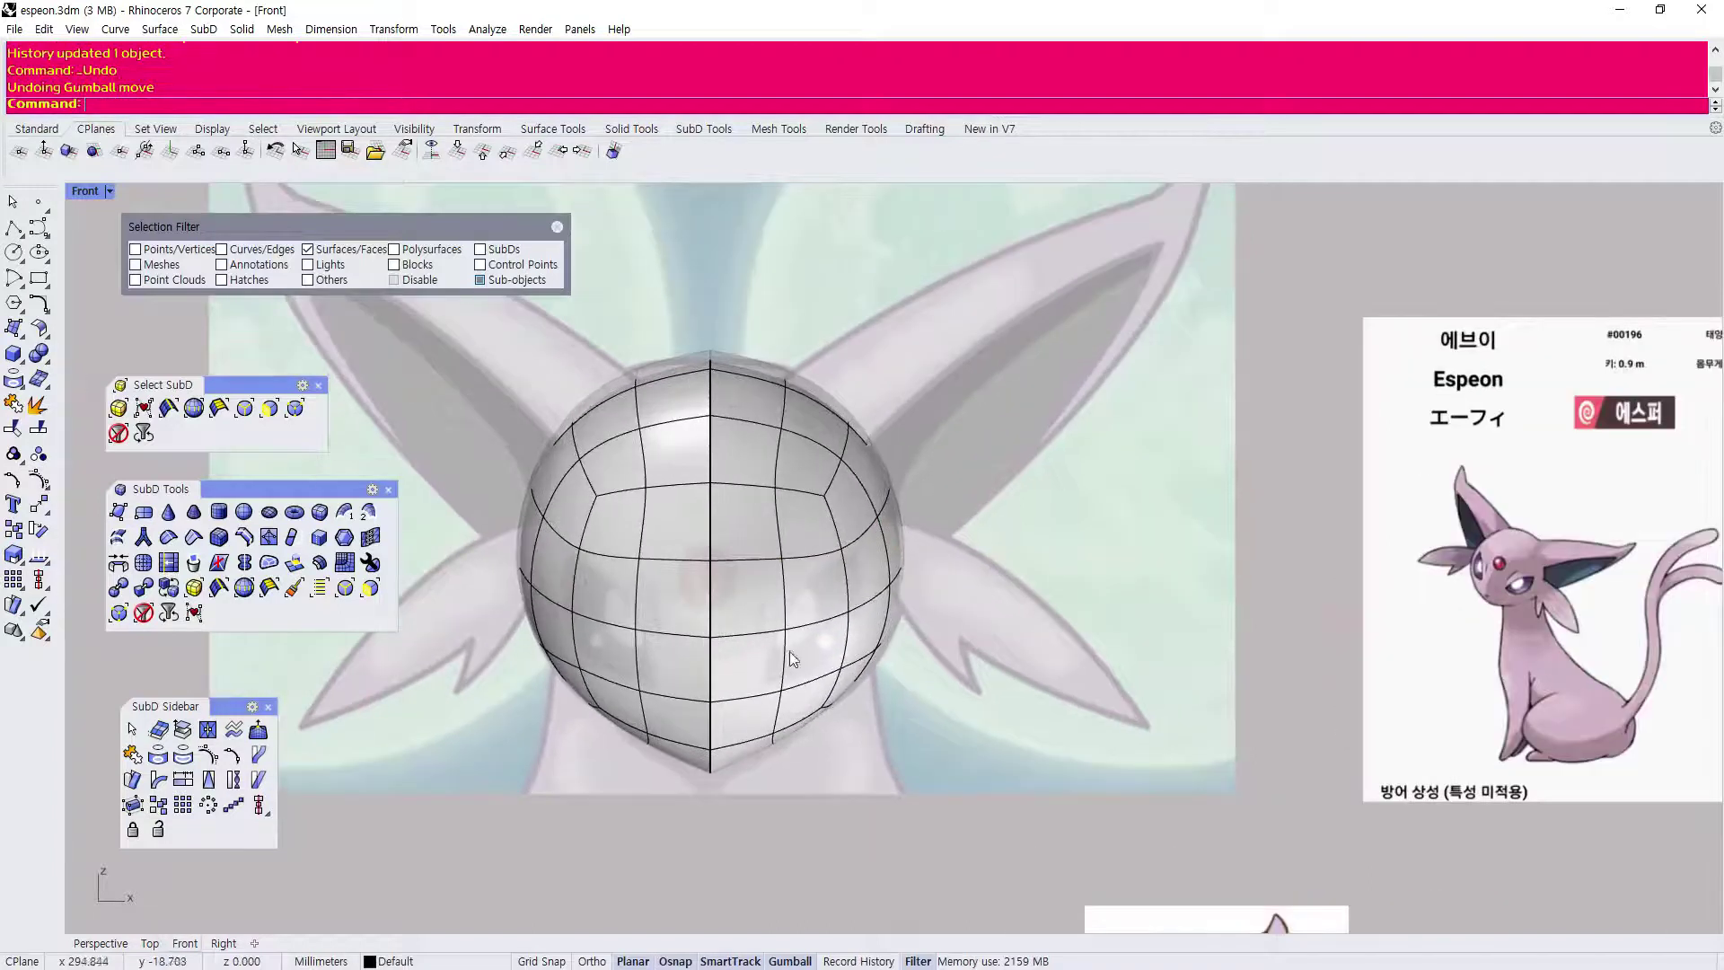
pyautogui.scroll(-2, 832, 553)
pyautogui.scroll(2, 826, 598)
pyautogui.moveTo(826, 598); pyautogui.dragTo(922, 635, button='right')
pyautogui.press('Escape')
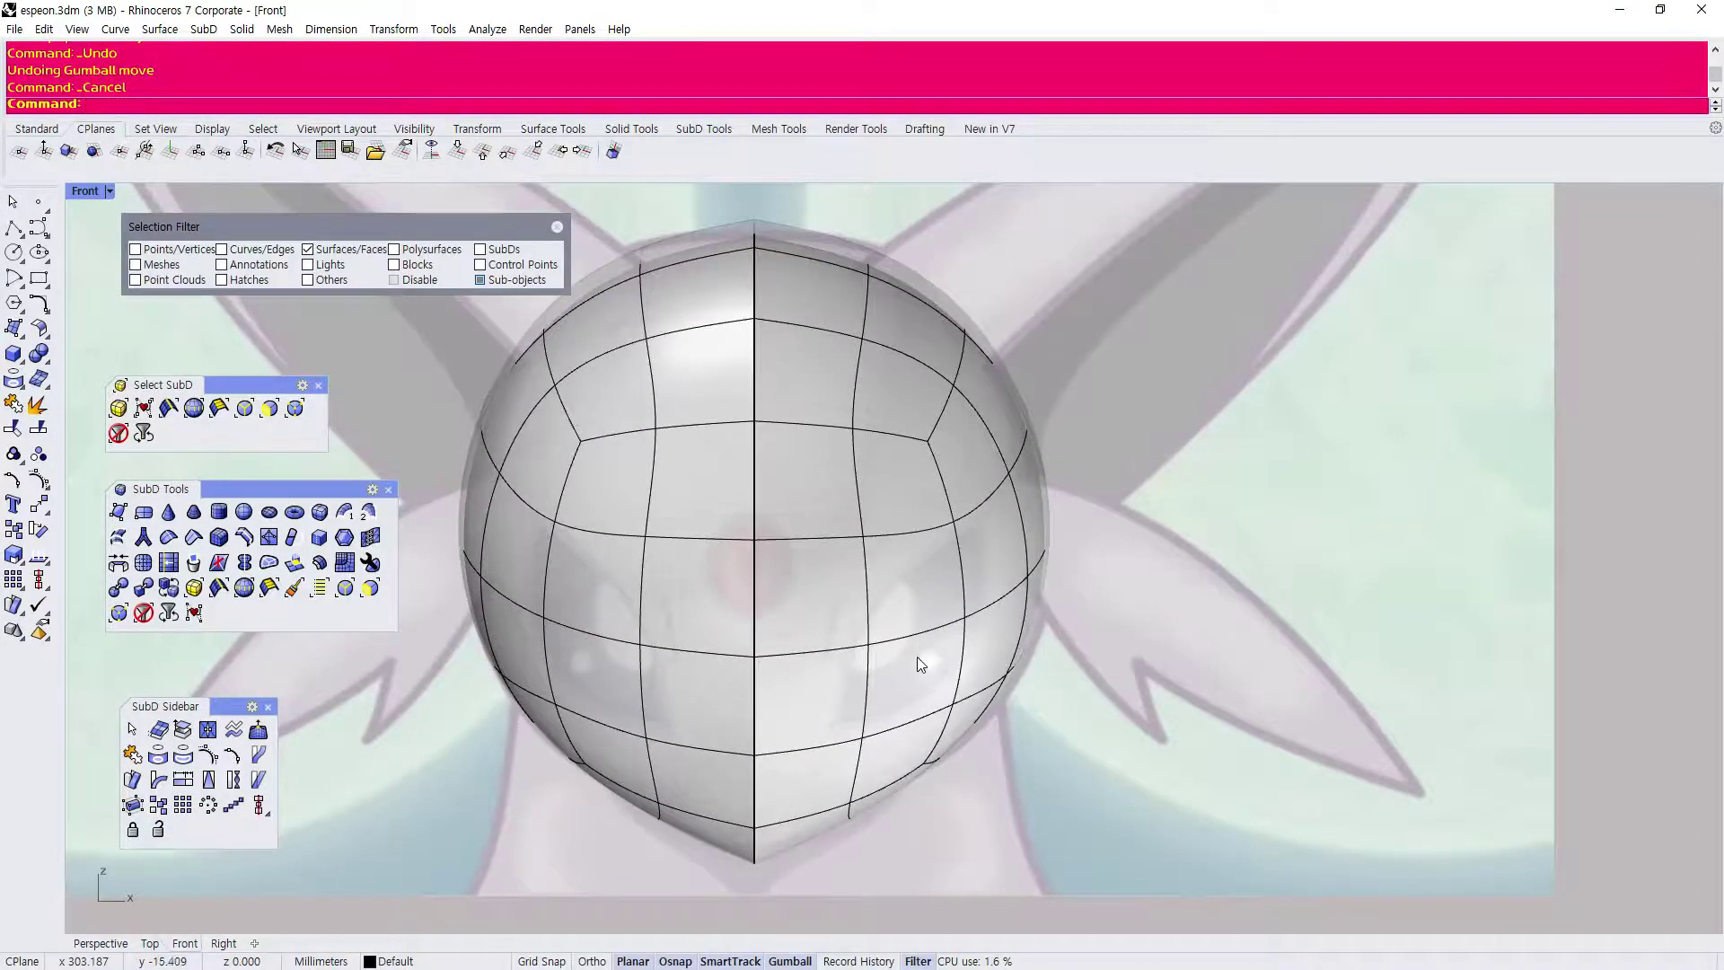
pyautogui.scroll(2, 966, 650)
pyautogui.scroll(-4, 929, 615)
pyautogui.moveTo(928, 616); pyautogui.dragTo(769, 640, button='right')
pyautogui.scroll(1, 718, 610)
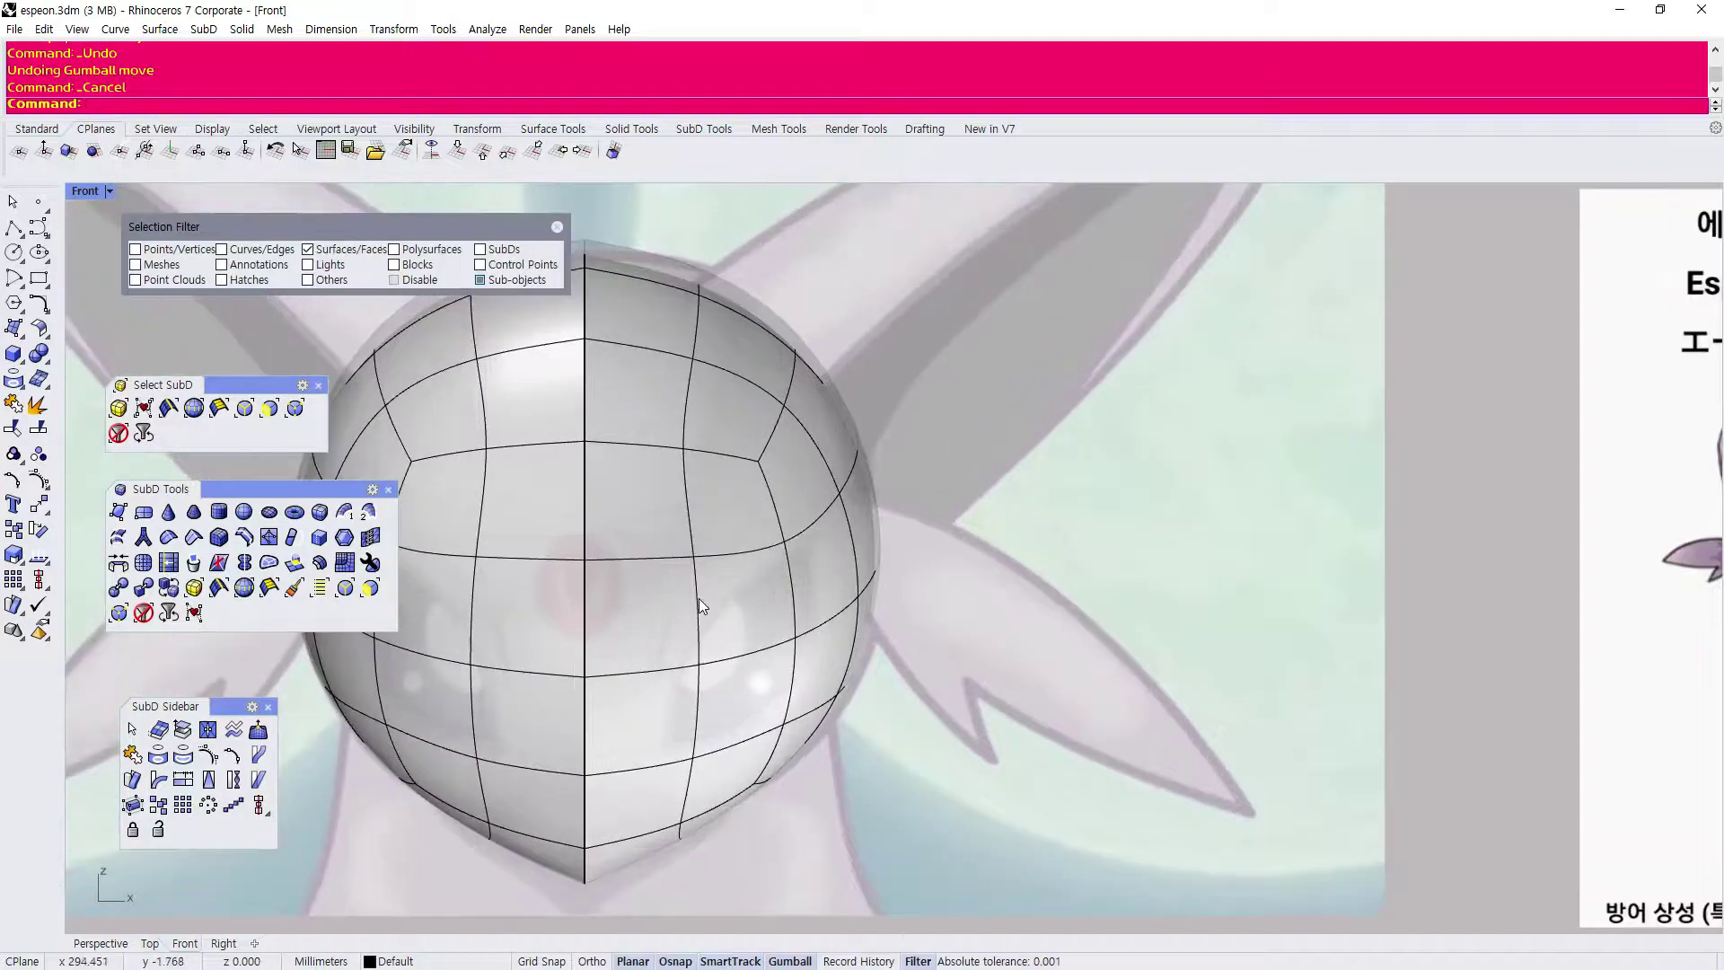
pyautogui.click(295, 407)
pyautogui.click(699, 665)
pyautogui.moveTo(750, 678); pyautogui.dragTo(730, 671)
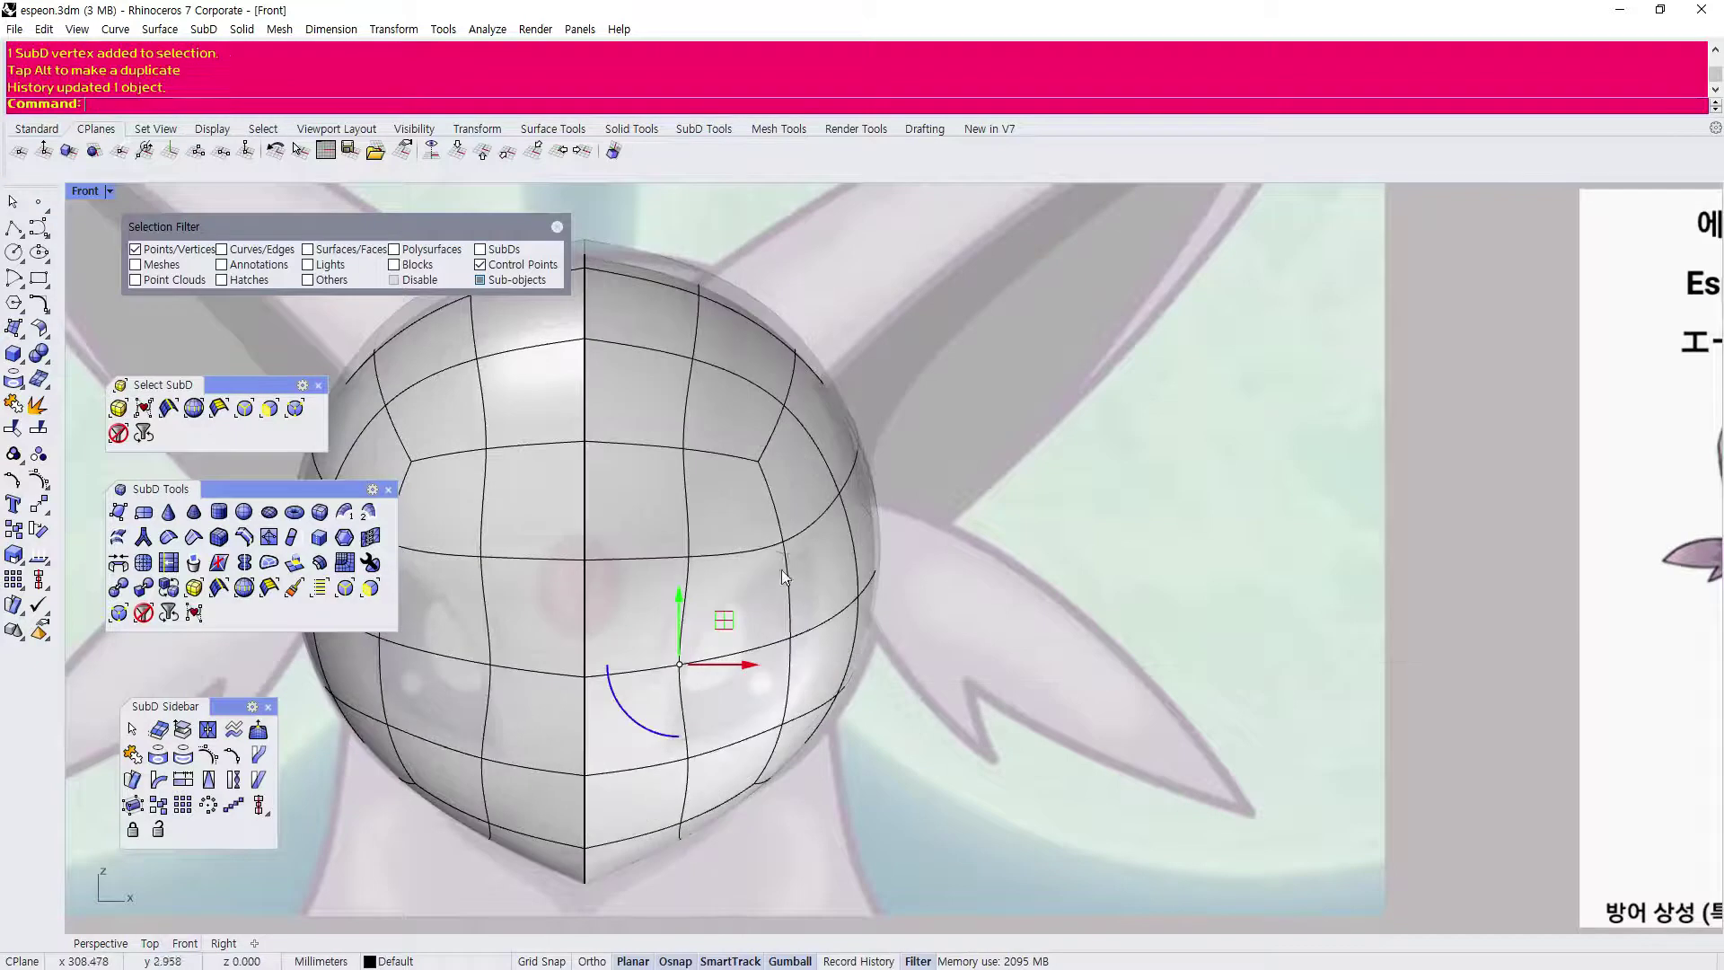
# Move the two vertices on the outer side of the original half's eye slightly outward to widen the eye area.
pyautogui.click(786, 542)
pyautogui.moveTo(854, 541); pyautogui.dragTo(883, 542)
pyautogui.click(806, 638)
pyautogui.moveTo(862, 638); pyautogui.dragTo(872, 639)
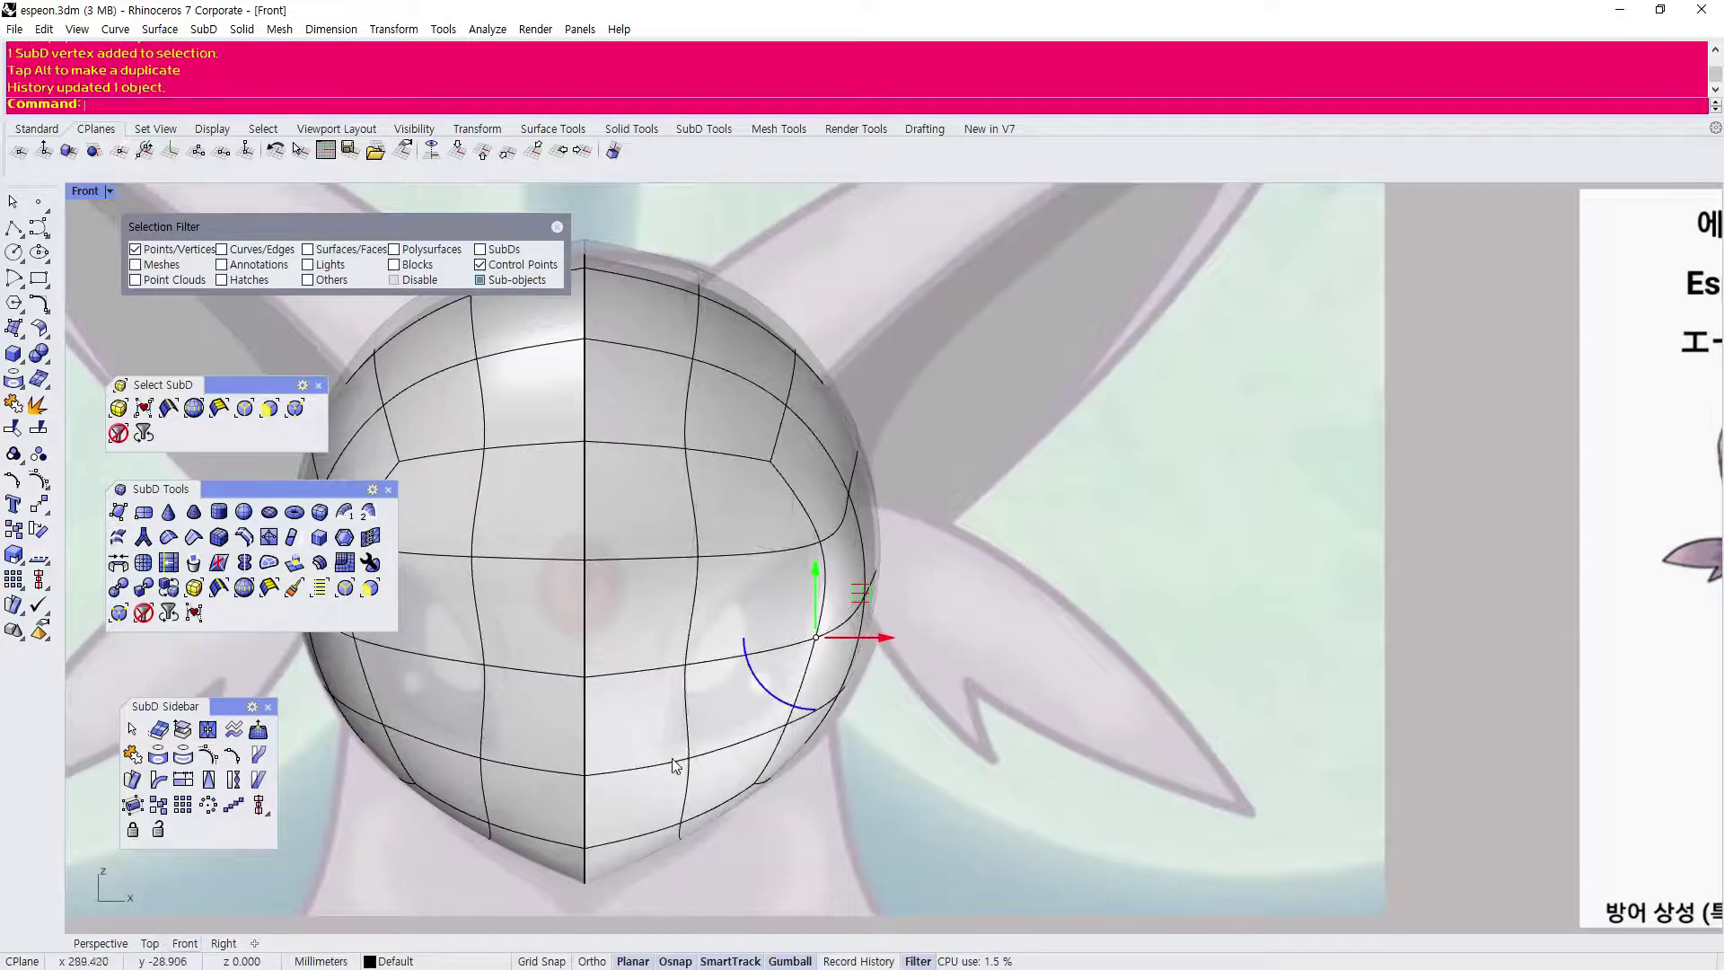
# Move the vertex below the eye's inner side slightly toward the centre line and lower the vertex above the eye's inner side slightly.
pyautogui.click(690, 760)
pyautogui.moveTo(759, 766); pyautogui.dragTo(742, 766)
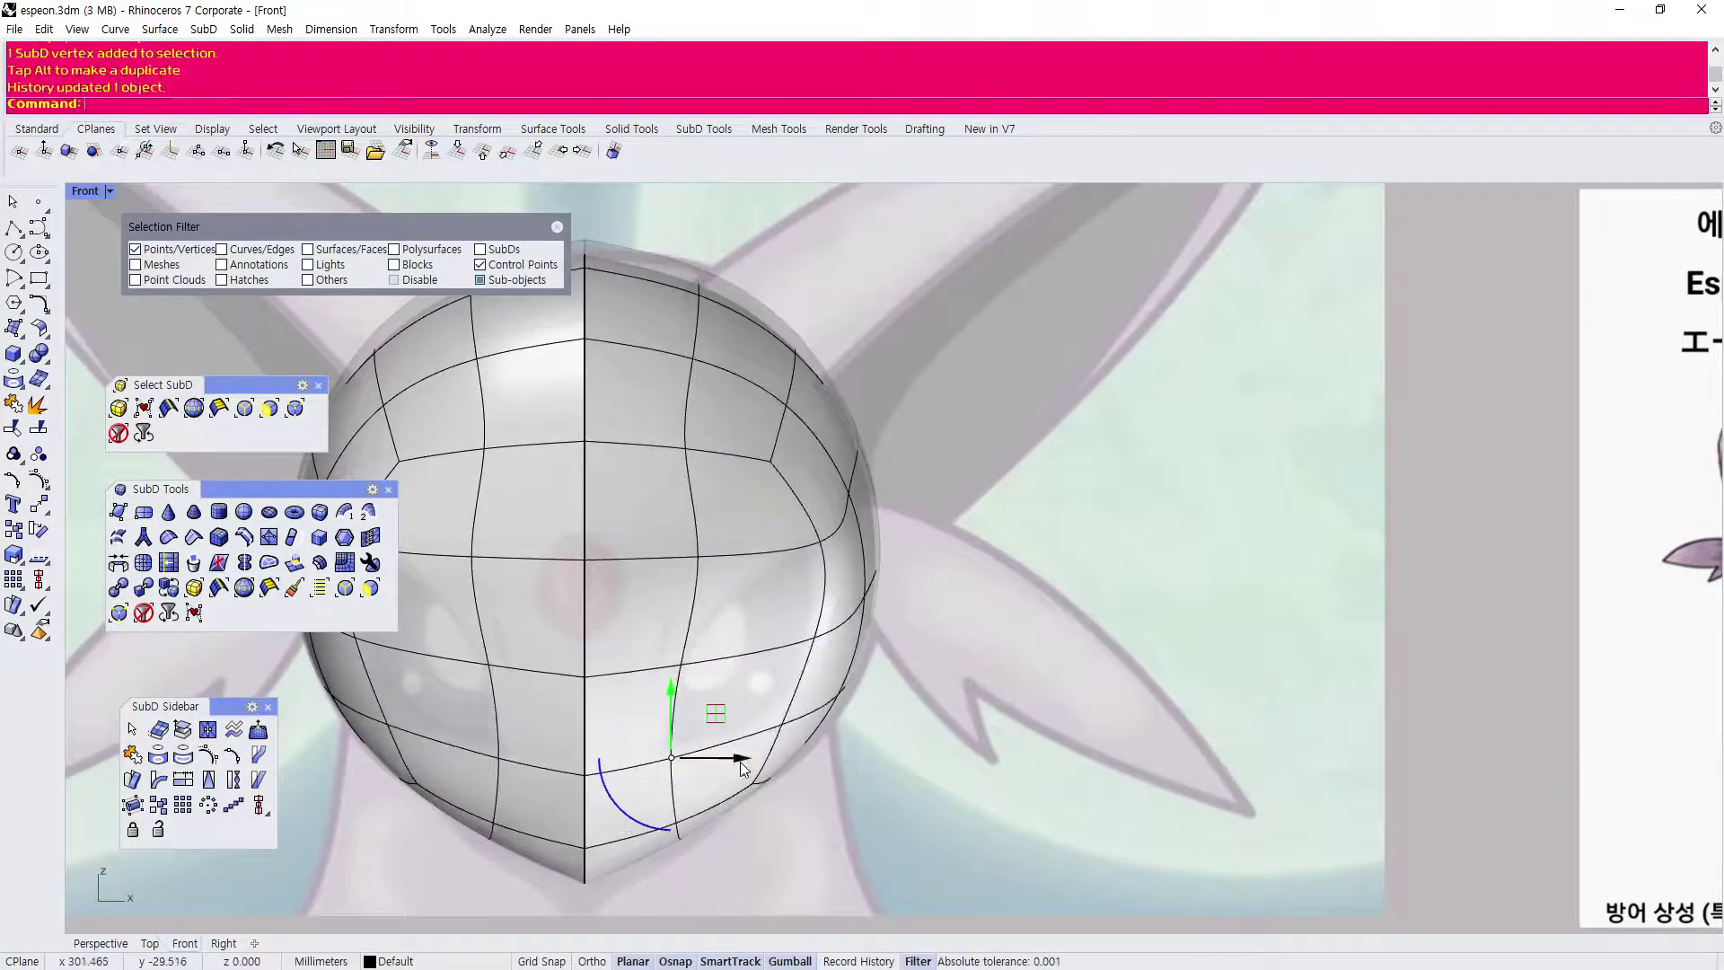
pyautogui.click(697, 556)
pyautogui.moveTo(742, 511); pyautogui.dragTo(742, 519)
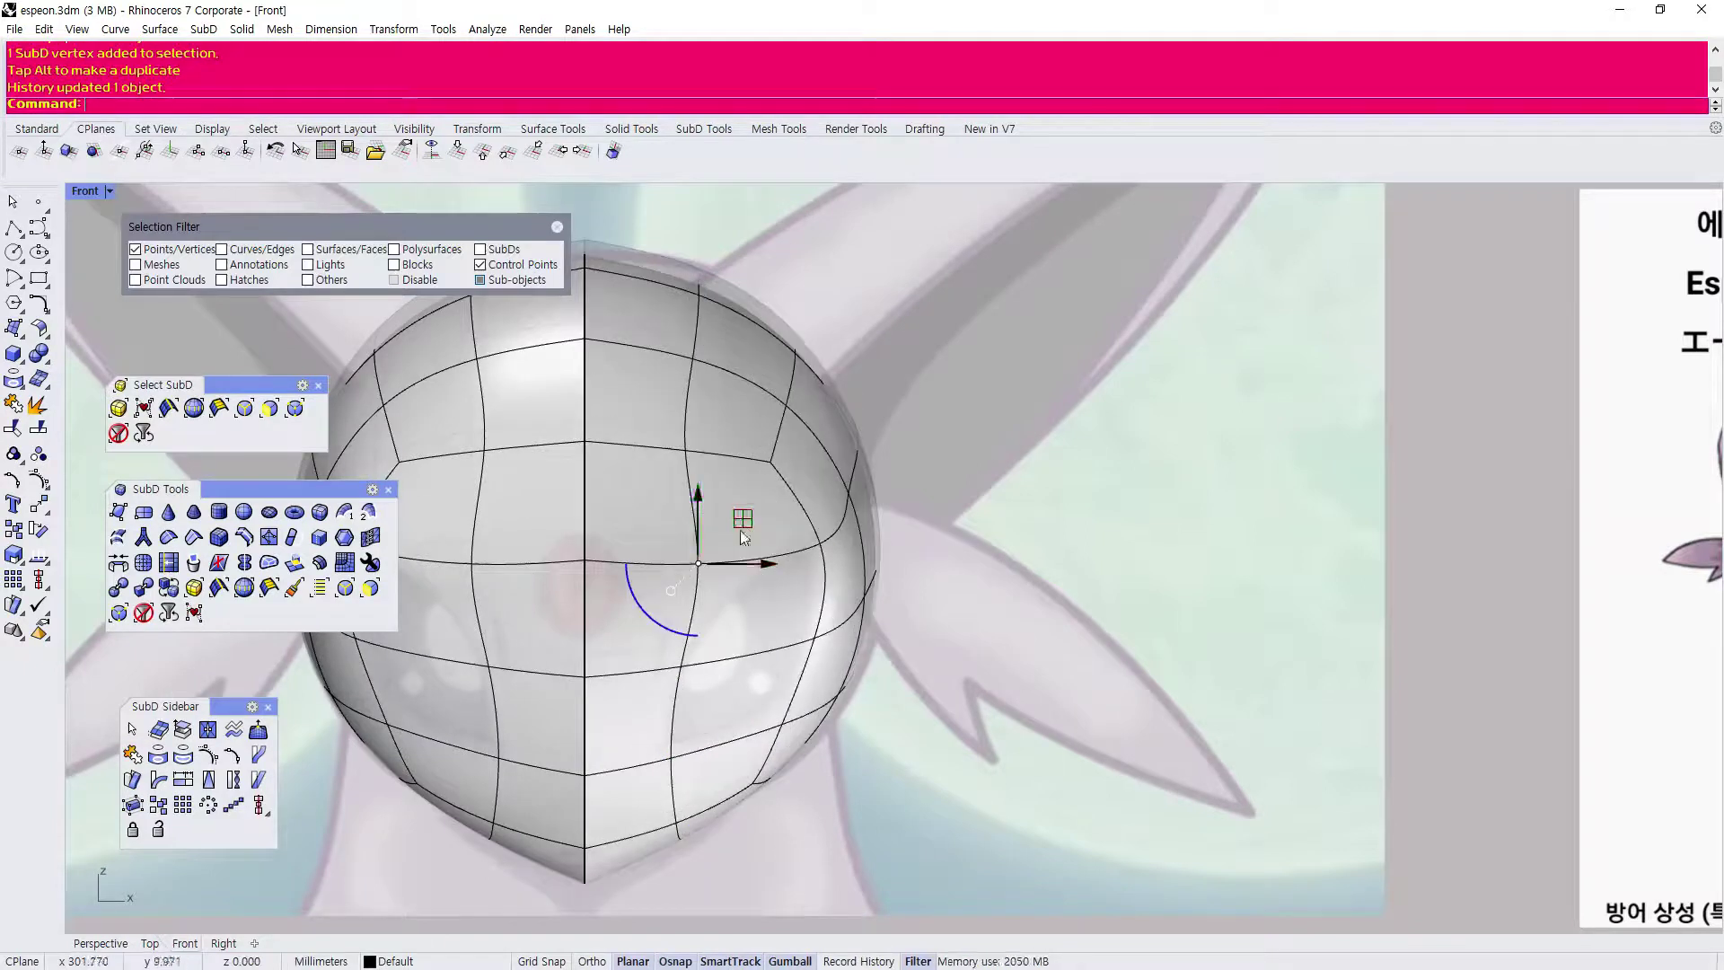
pyautogui.click(830, 763)
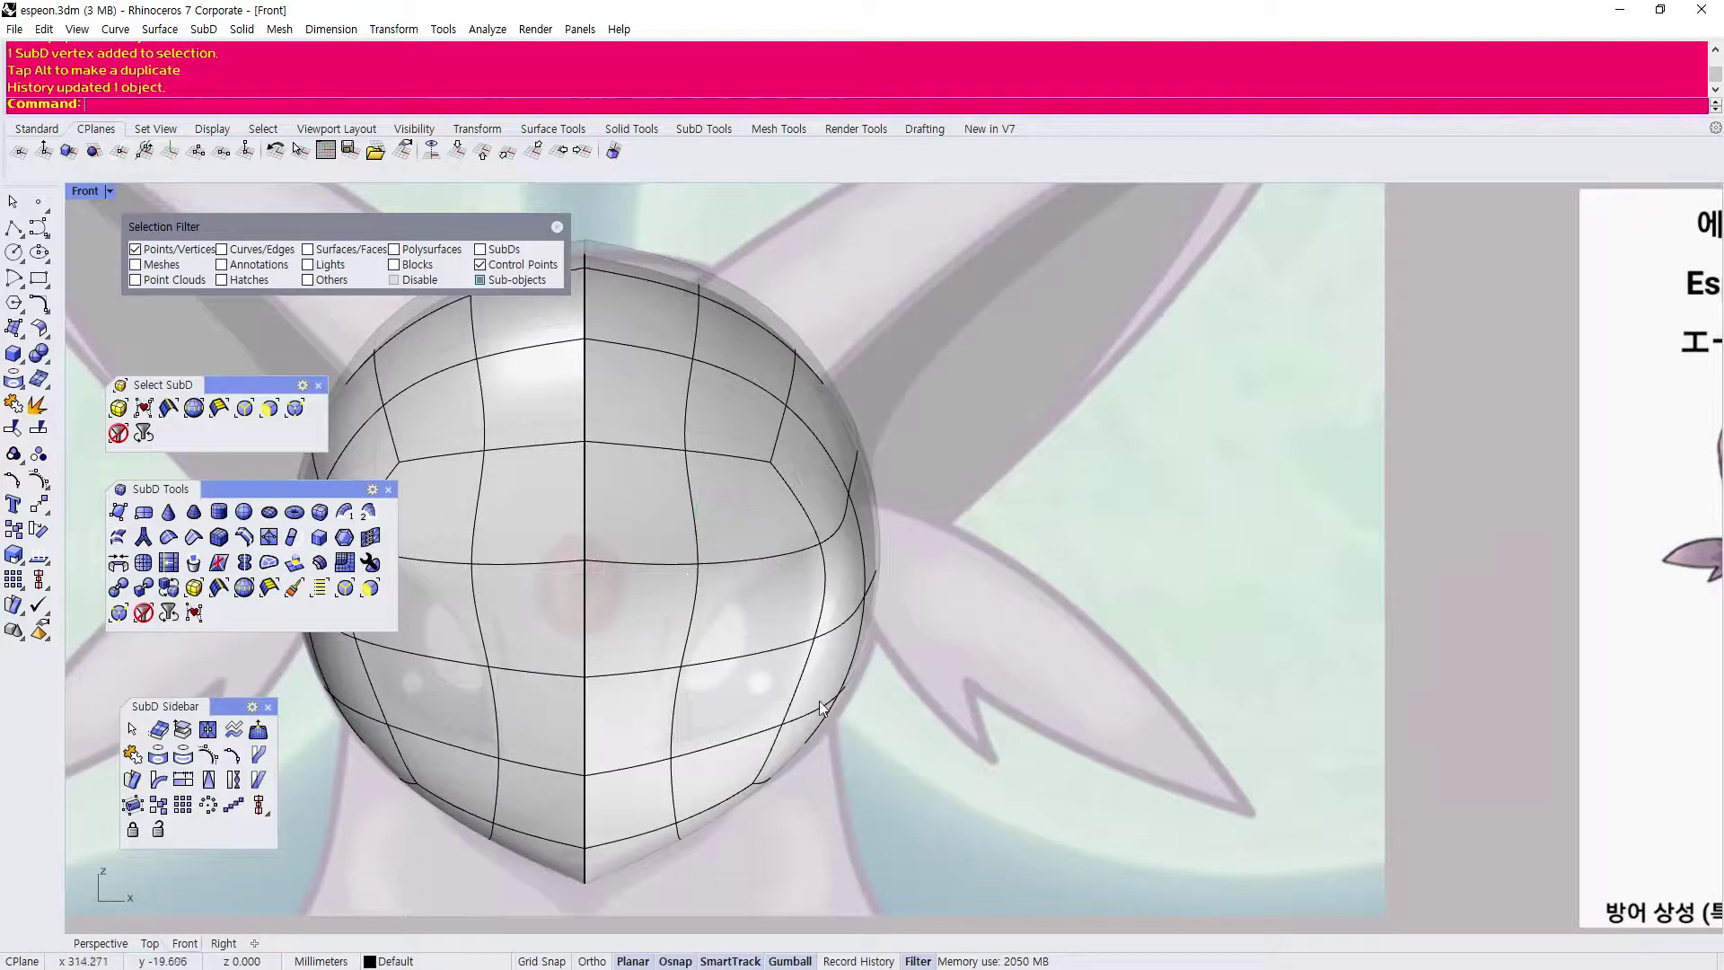
# Try moving the middle vertex on the eye's inner side downward, and undo the move.
pyautogui.scroll(-4, 826, 735)
pyautogui.scroll(4, 753, 687)
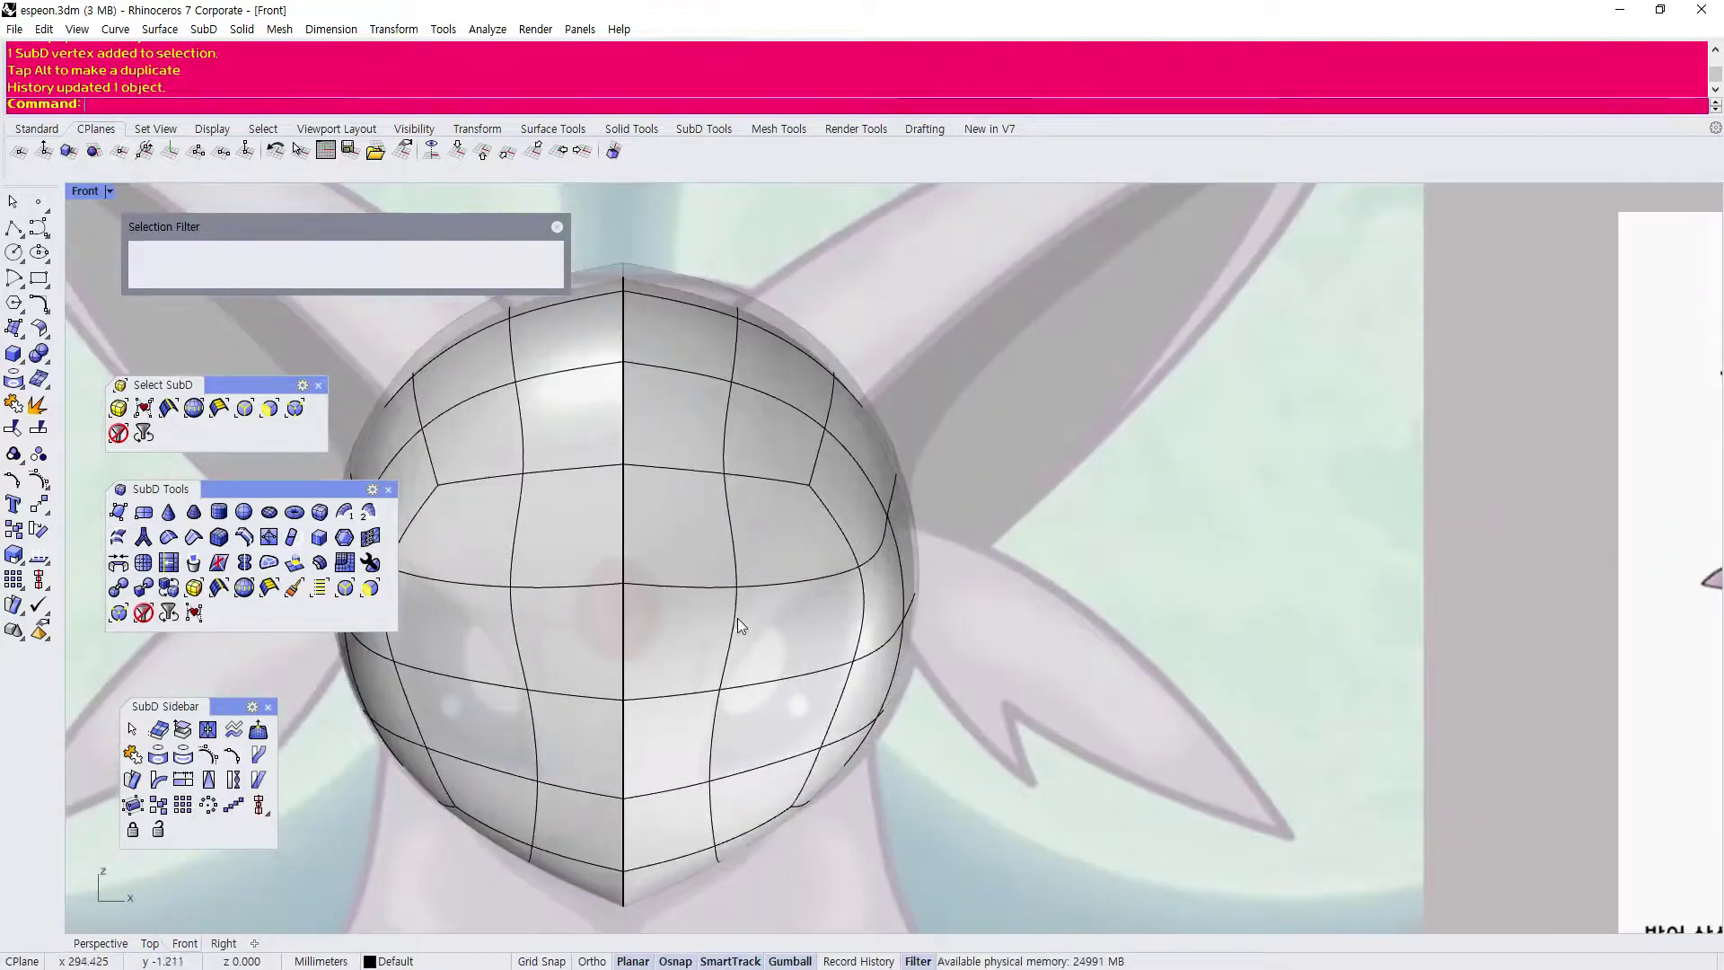
pyautogui.click(737, 588)
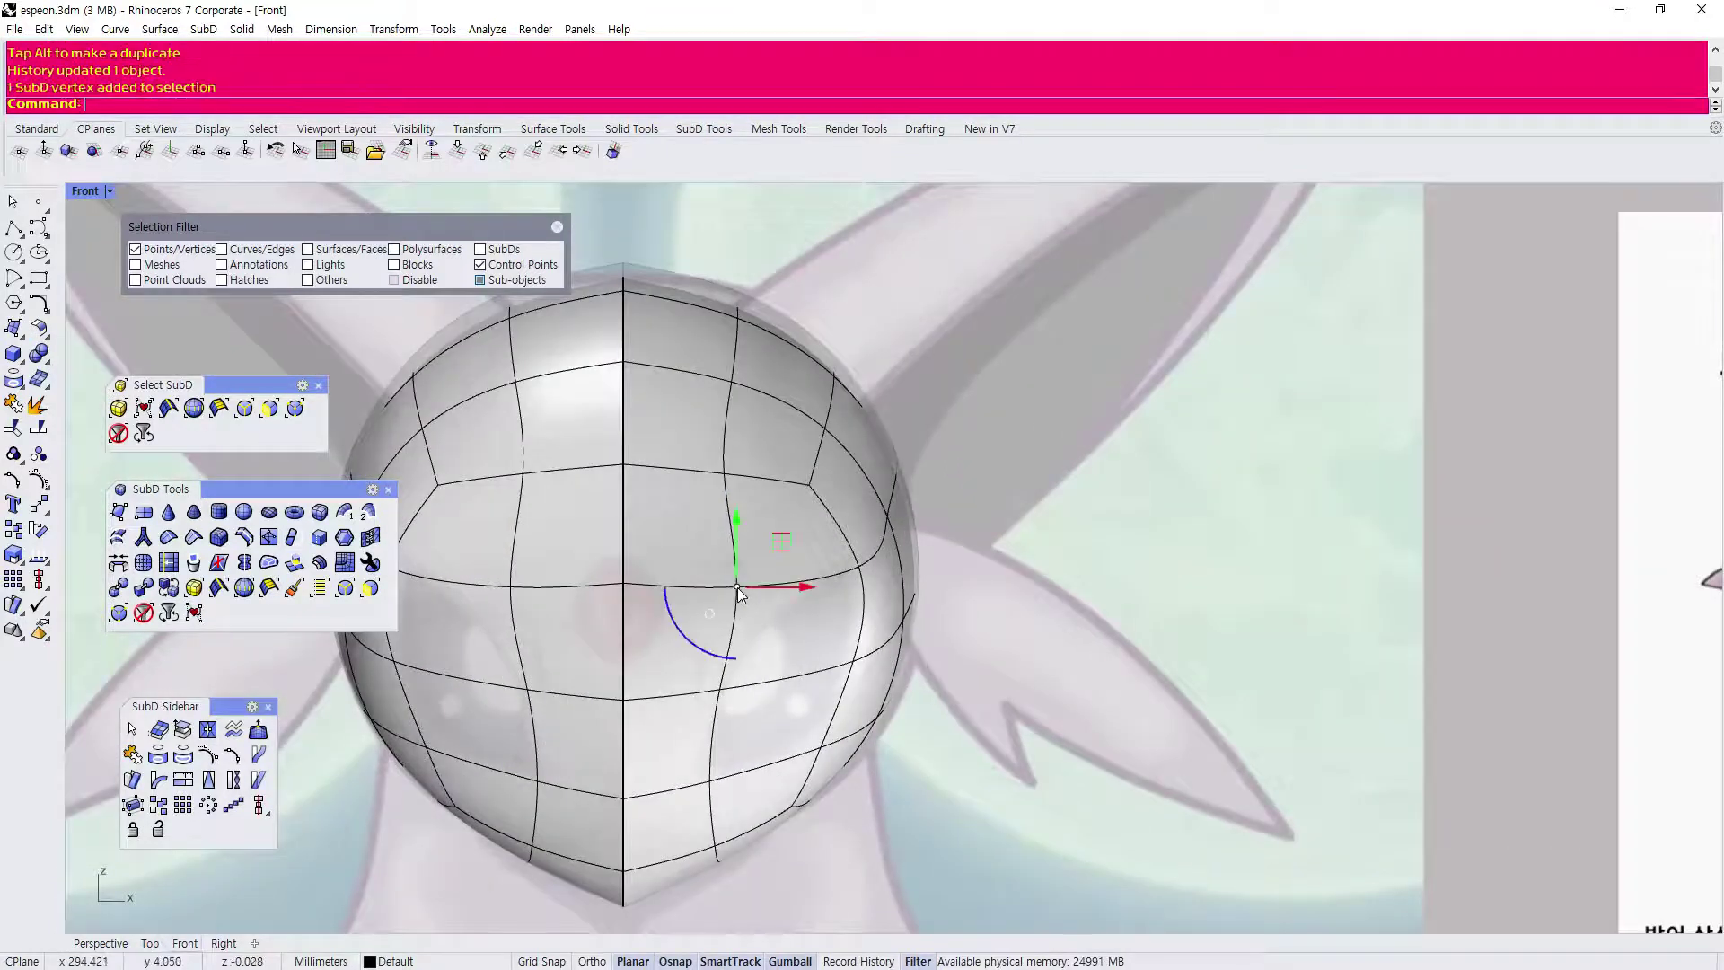
pyautogui.click(722, 691)
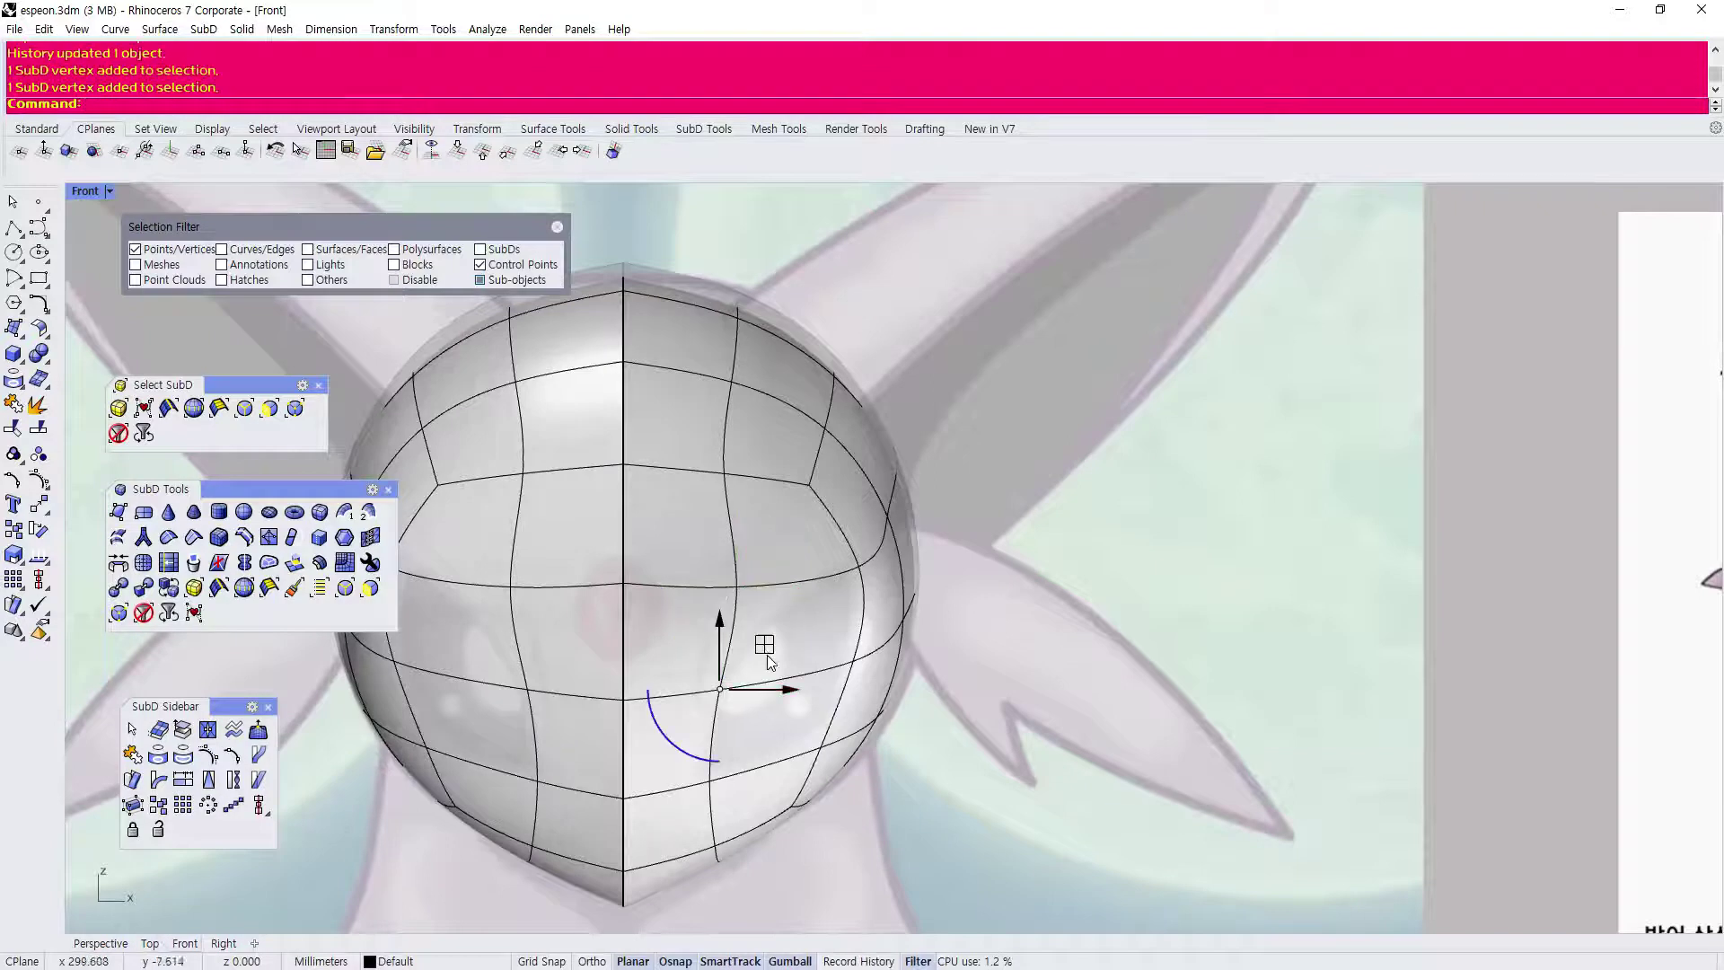
pyautogui.moveTo(764, 645); pyautogui.dragTo(771, 716)
pyautogui.scroll(-3, 723, 611)
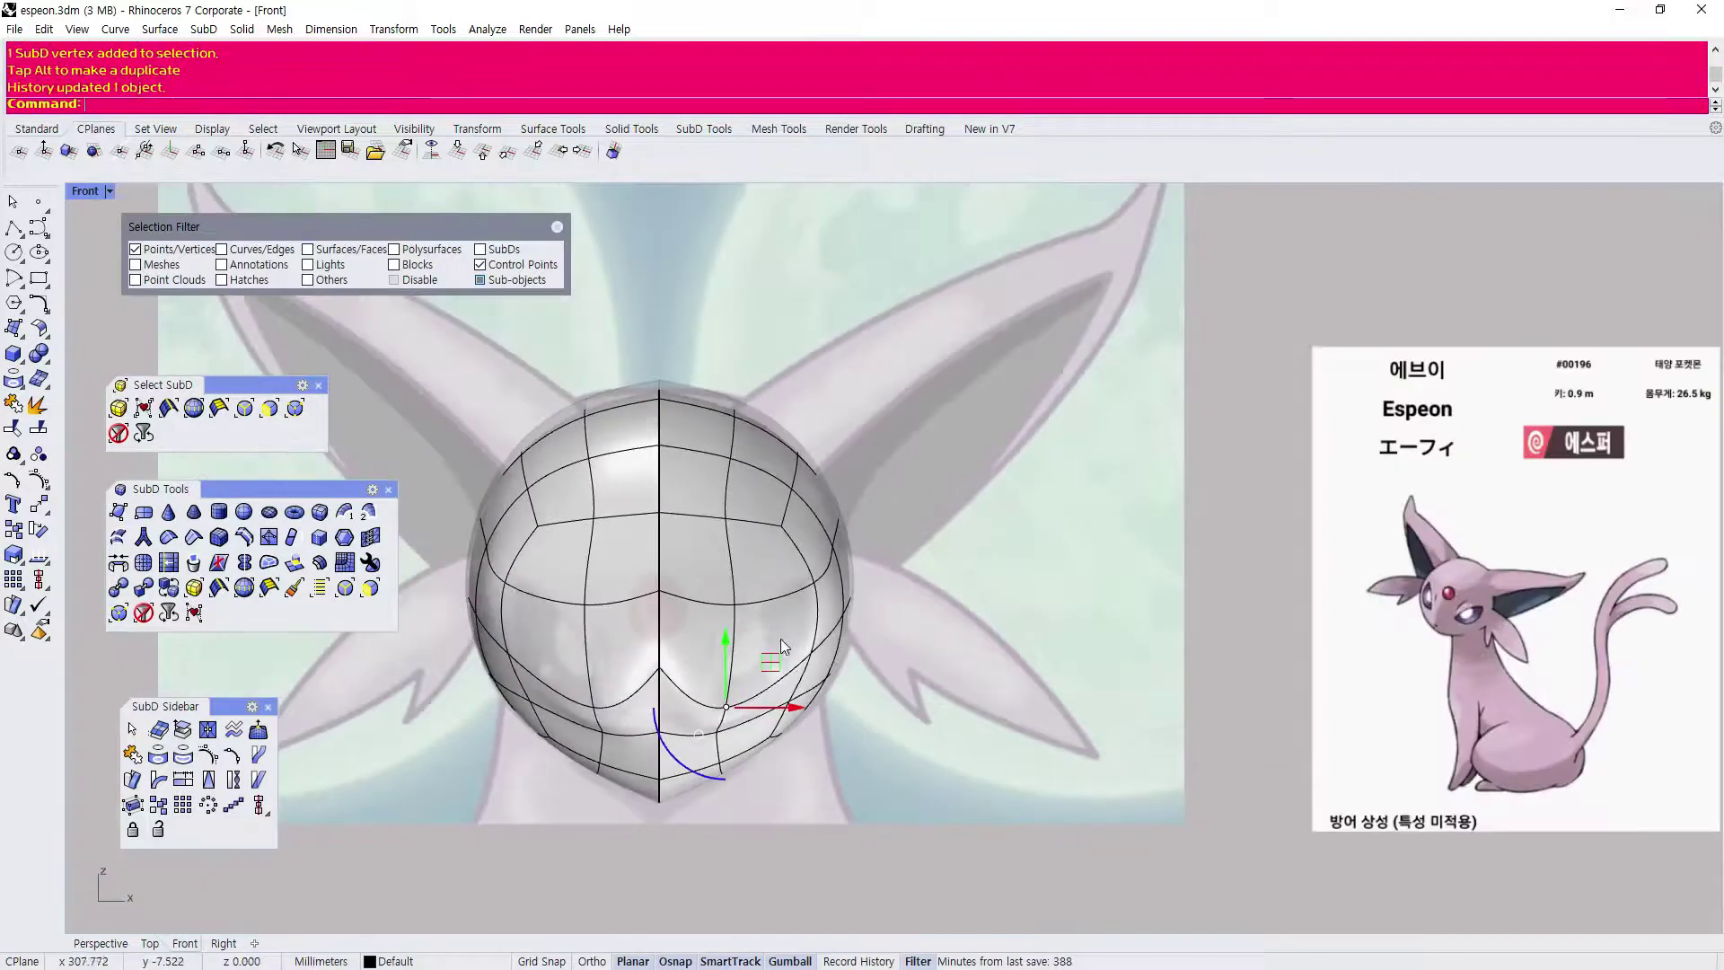
pyautogui.scroll(3, 759, 700)
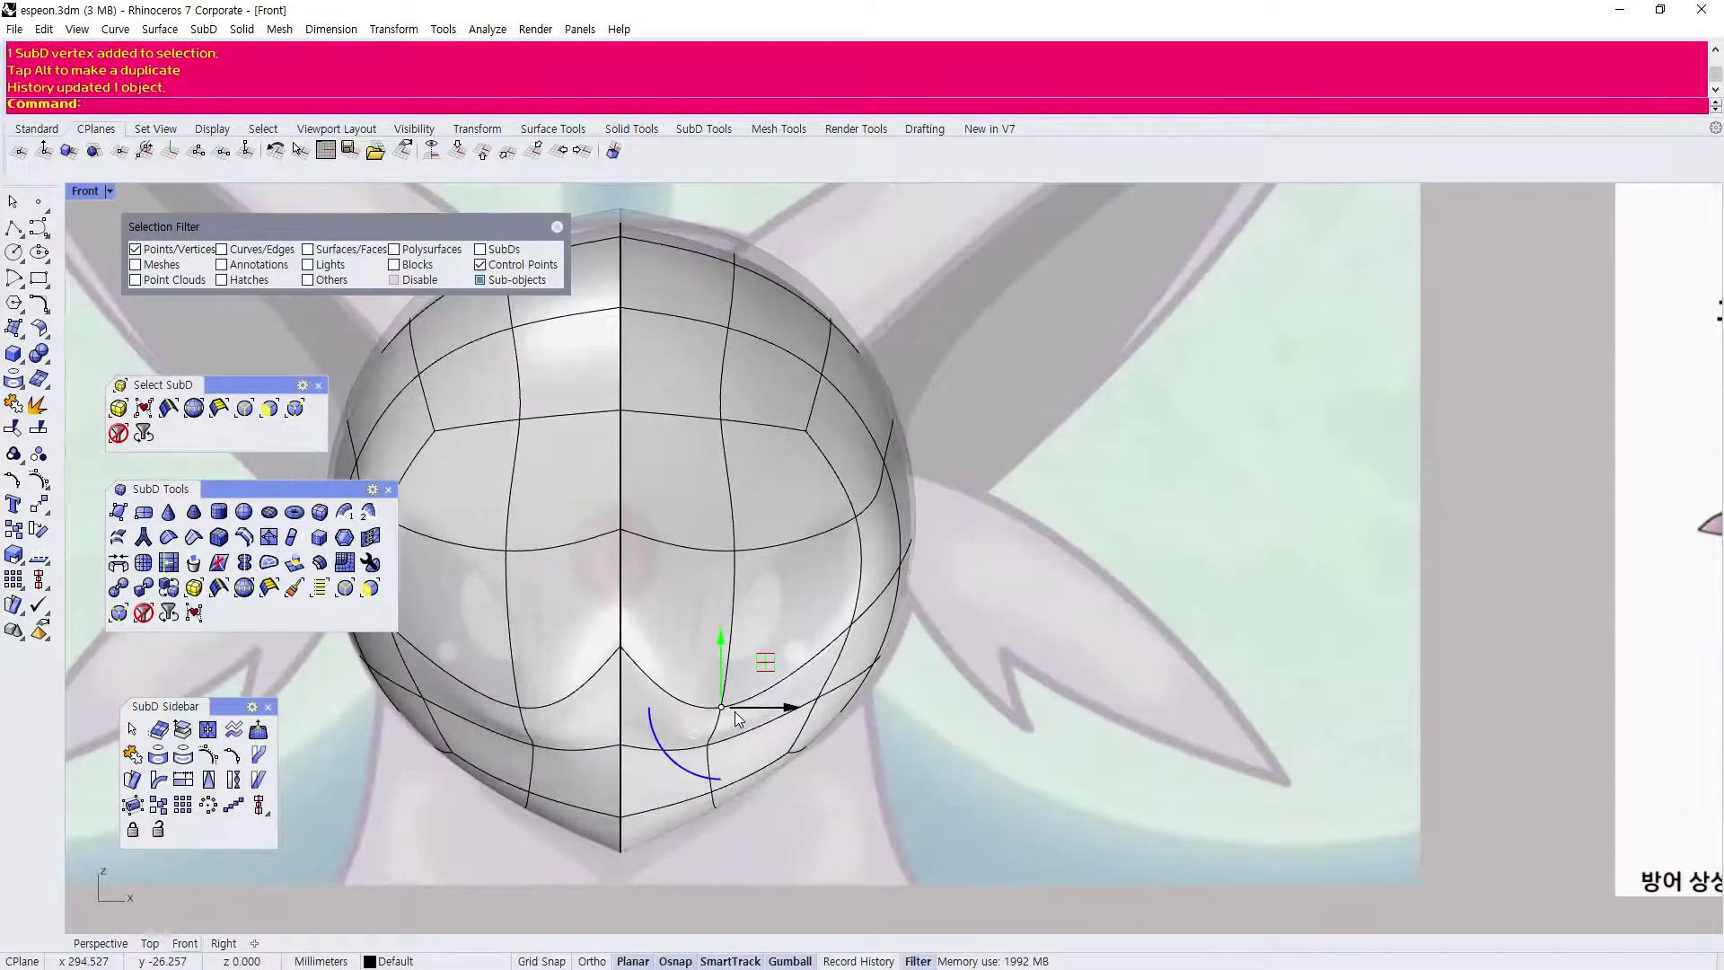
pyautogui.hotkey('ctrl', 'z')
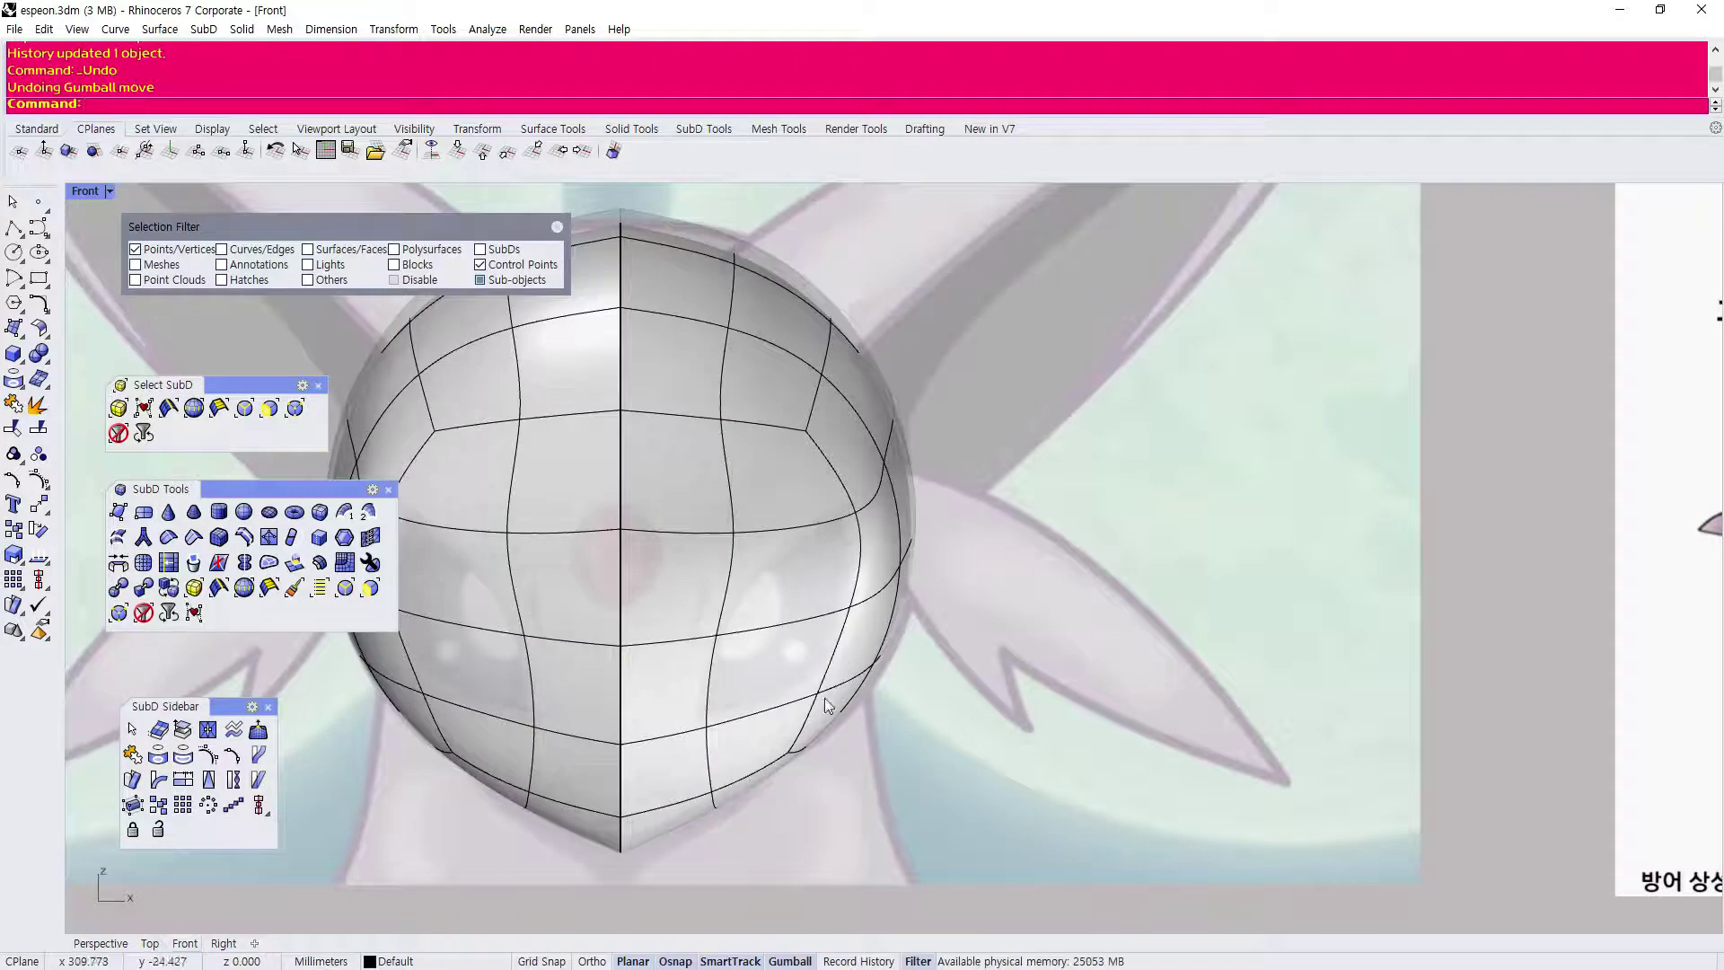
# Restrict selection to SubD faces and merge the two stacked faces covering the original half's eye into one face.
pyautogui.scroll(2, 756, 690)
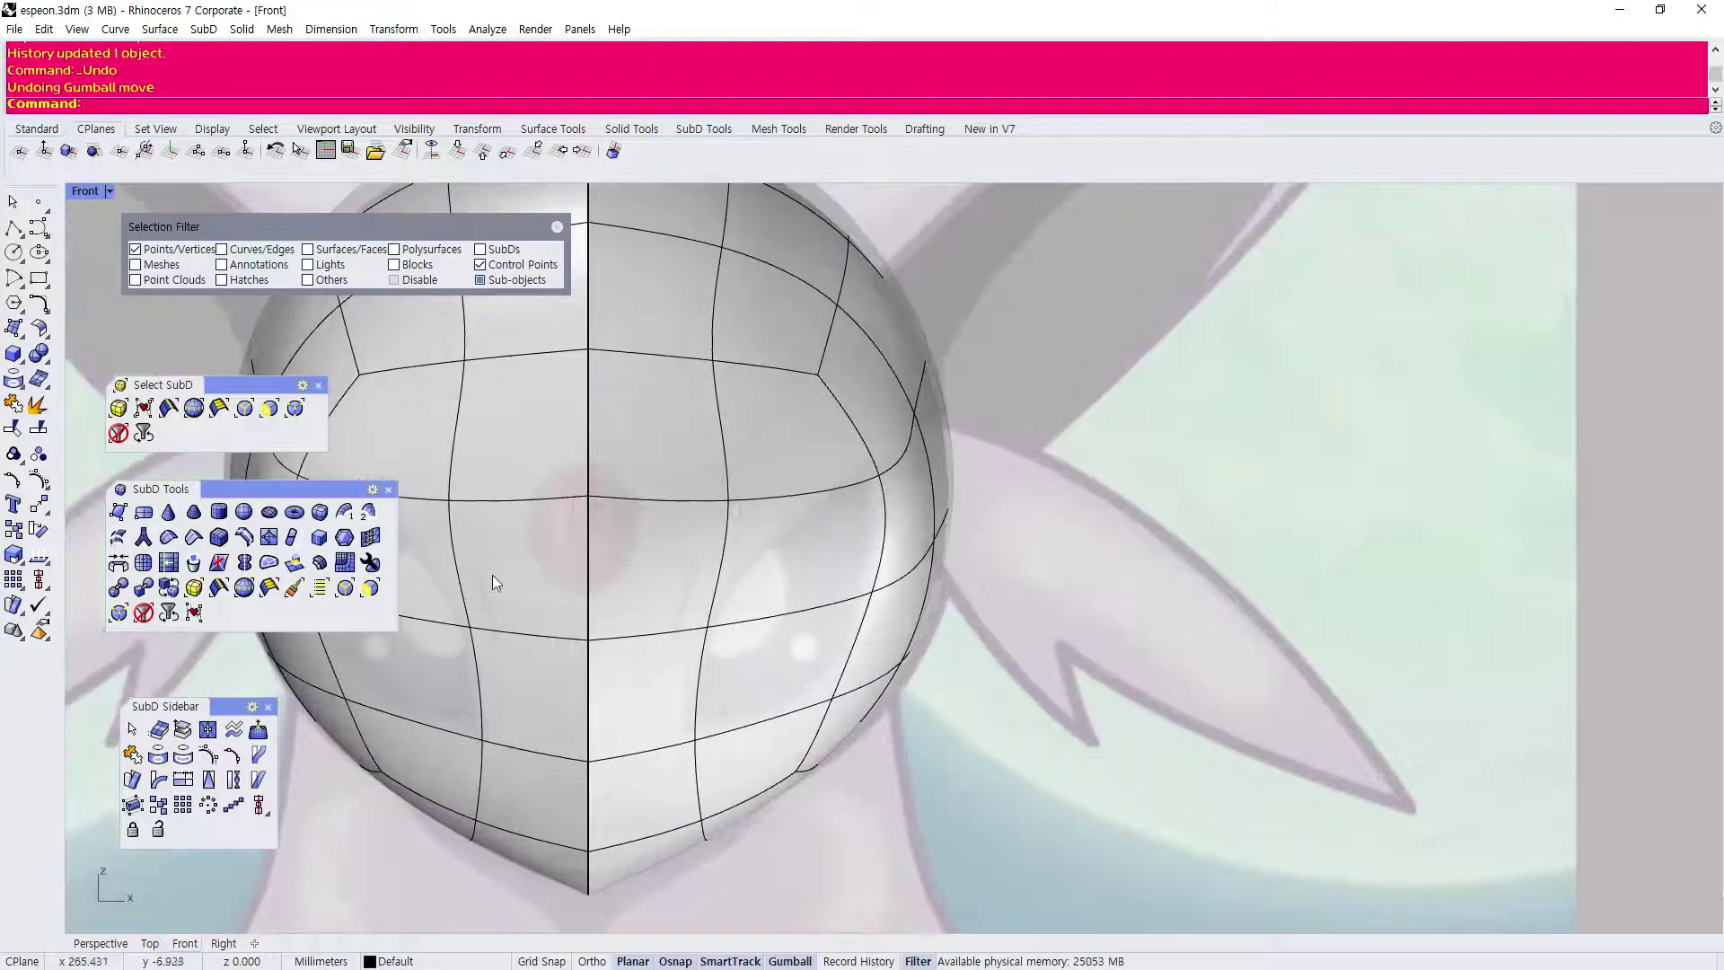
pyautogui.click(221, 564)
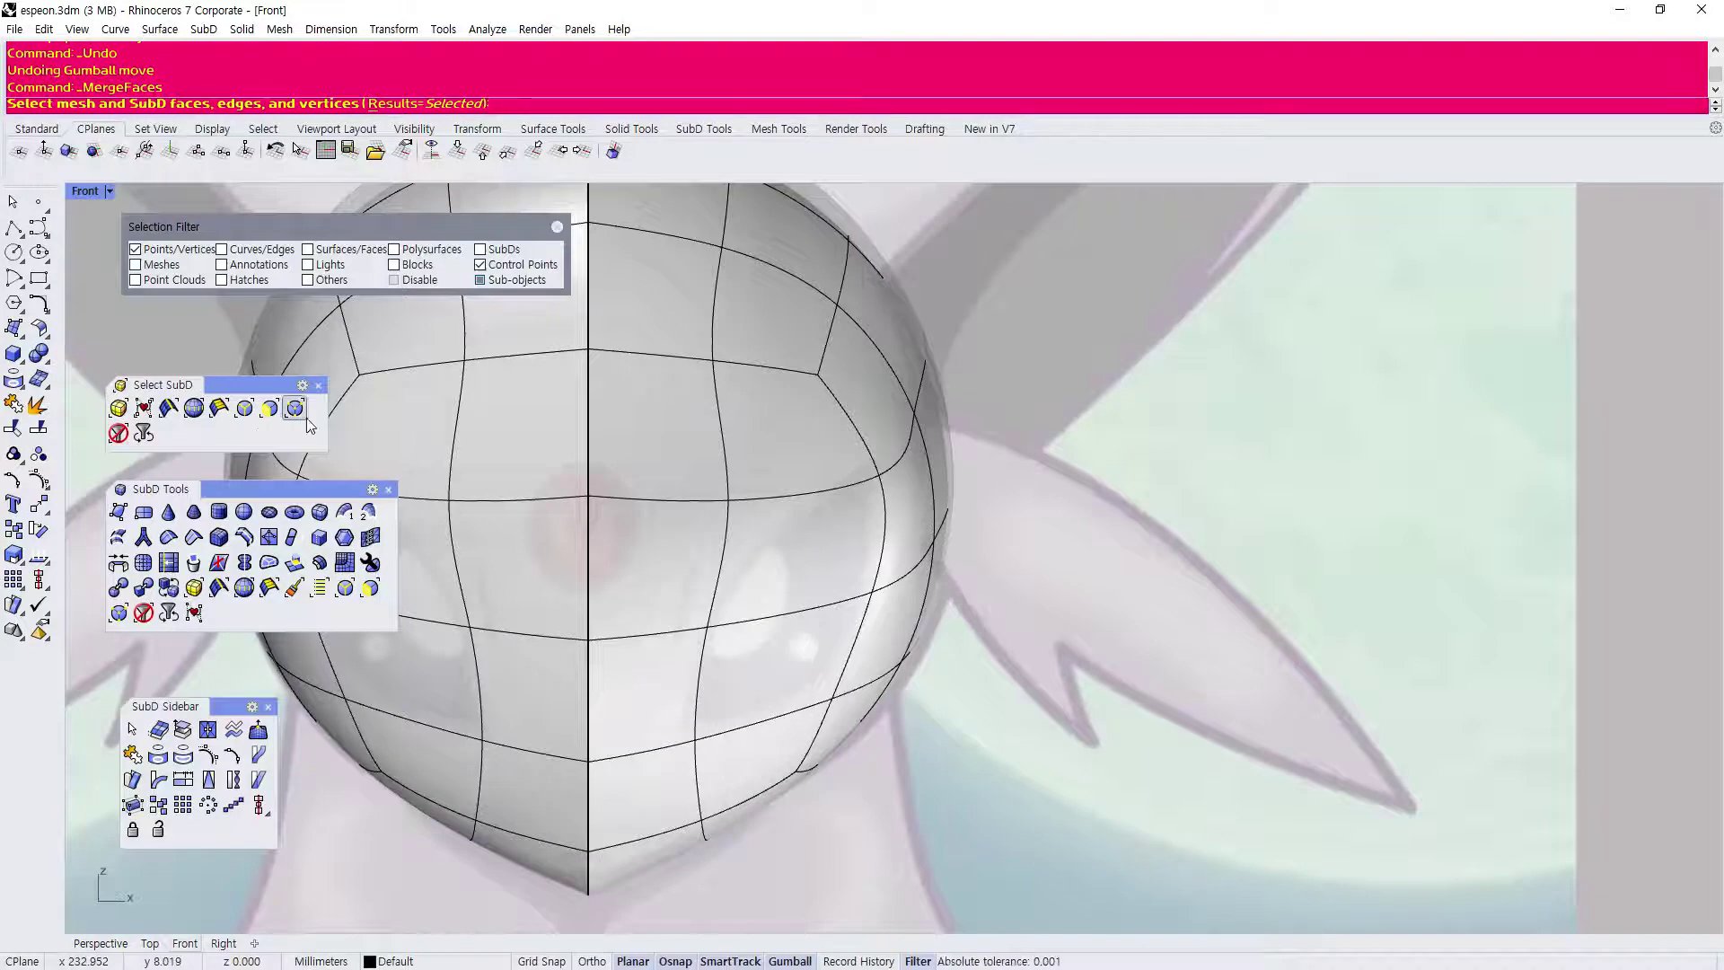
pyautogui.click(270, 409)
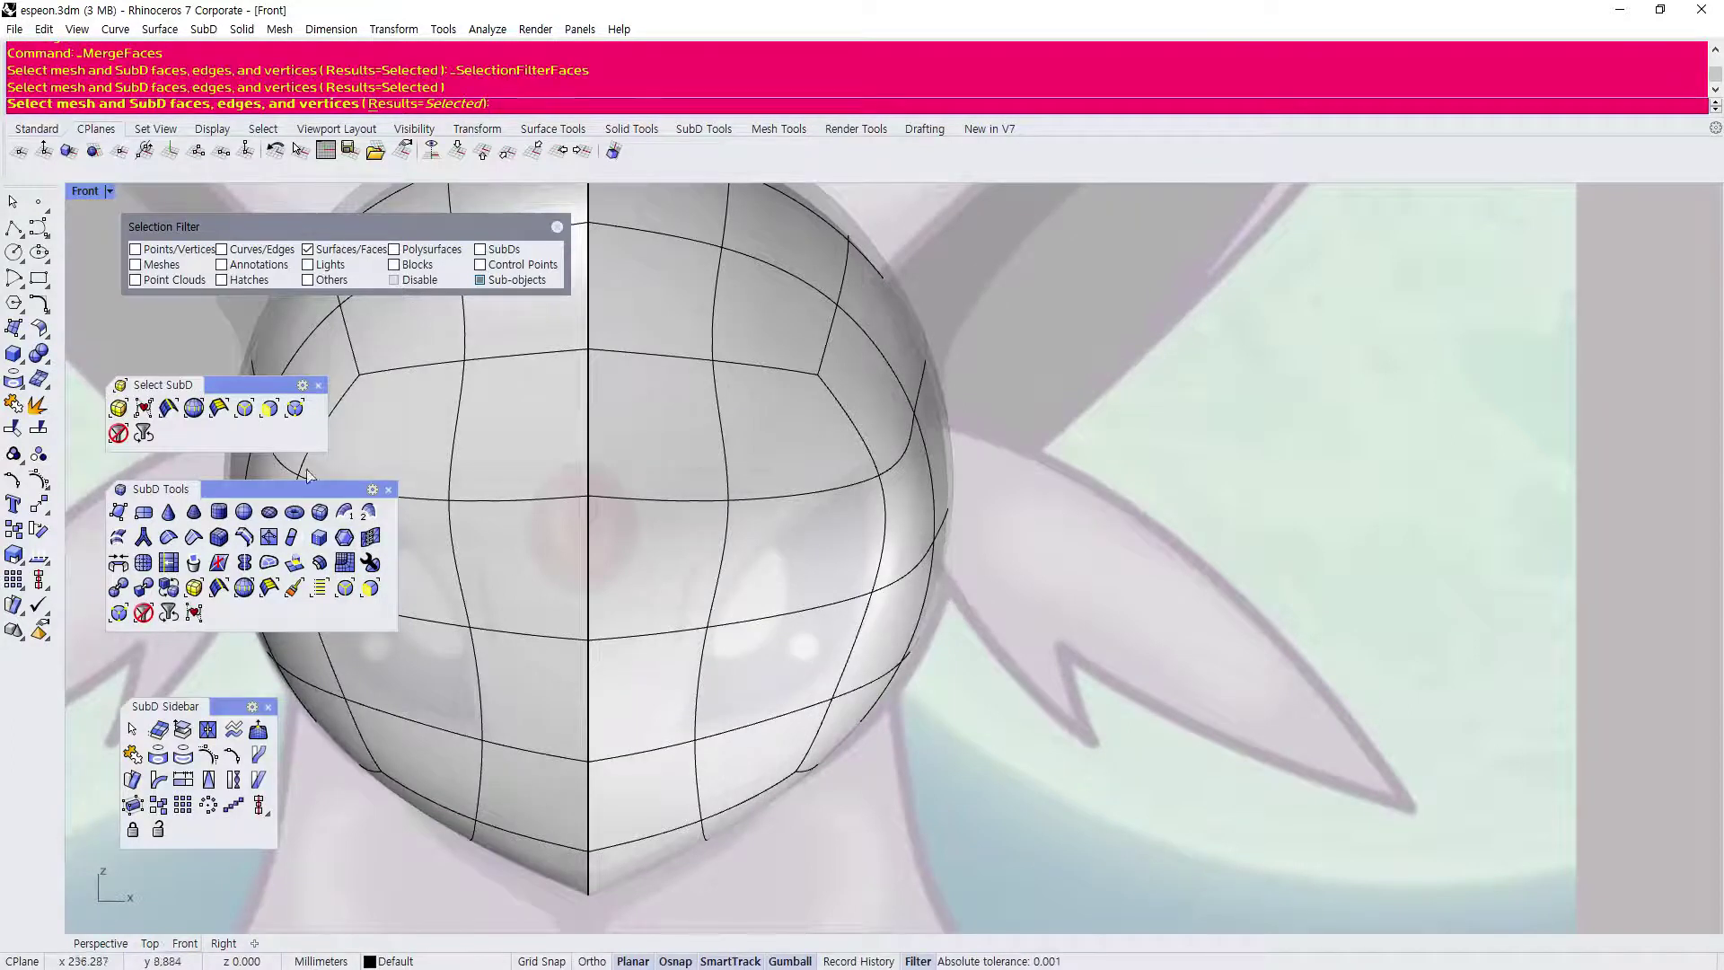
pyautogui.click(801, 592)
pyautogui.click(778, 667)
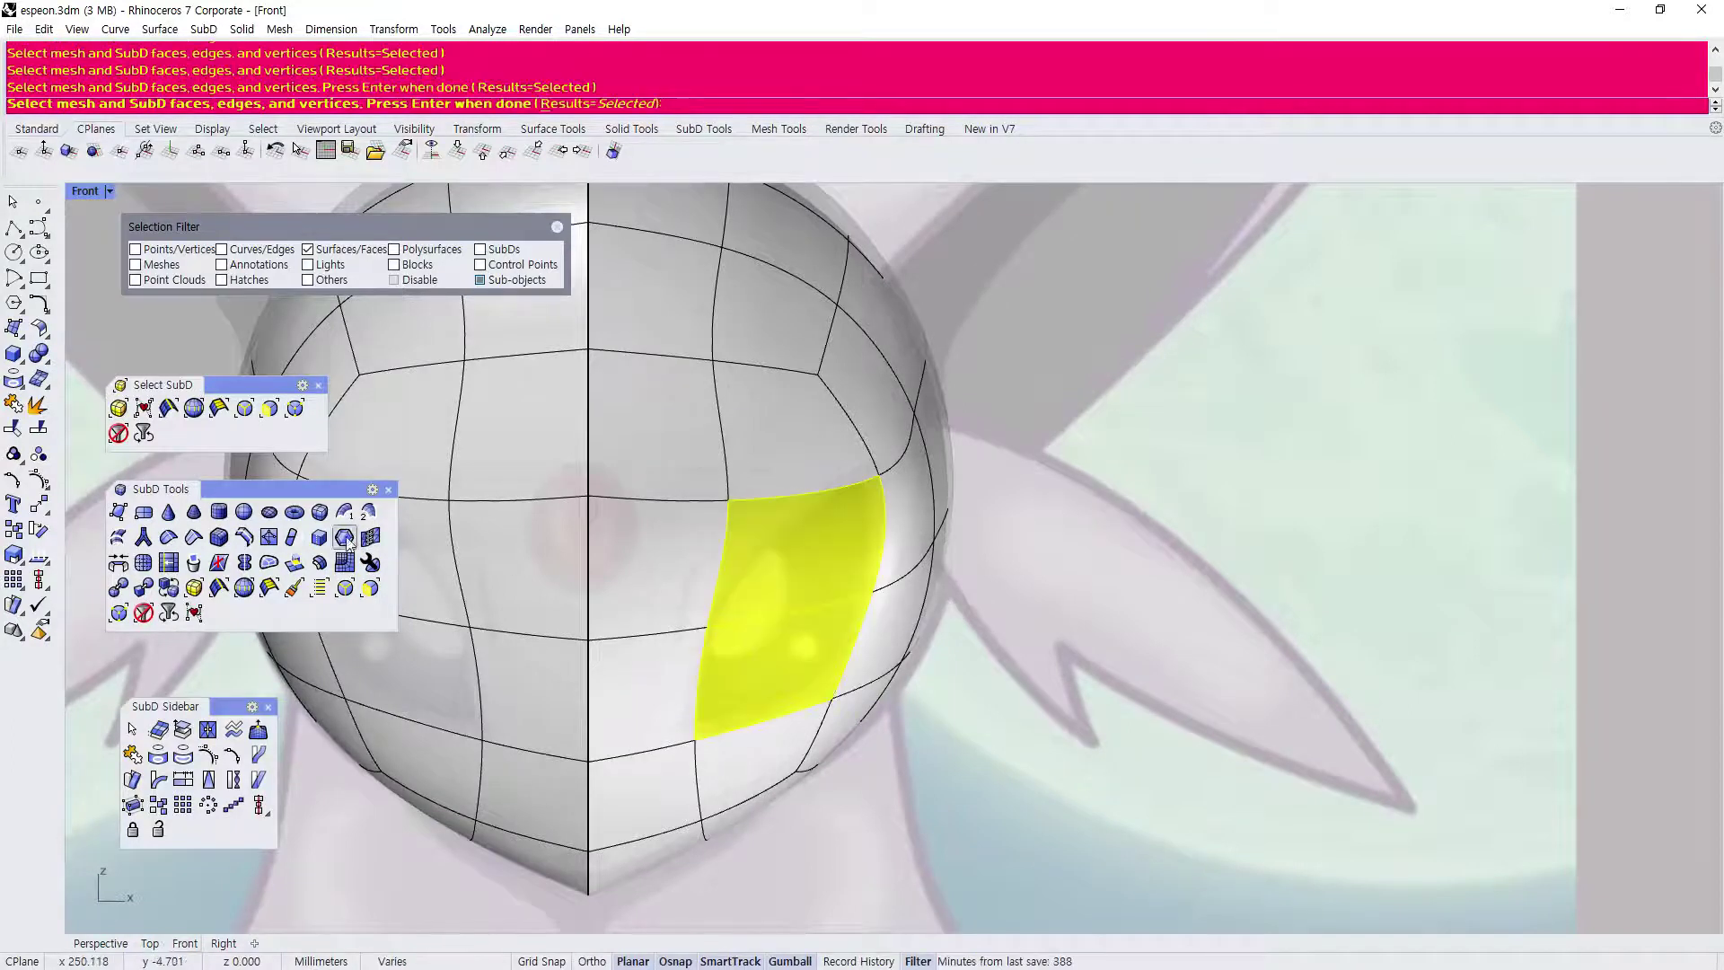
pyautogui.click(228, 565)
pyautogui.scroll(-4, 1059, 568)
pyautogui.scroll(4, 1007, 598)
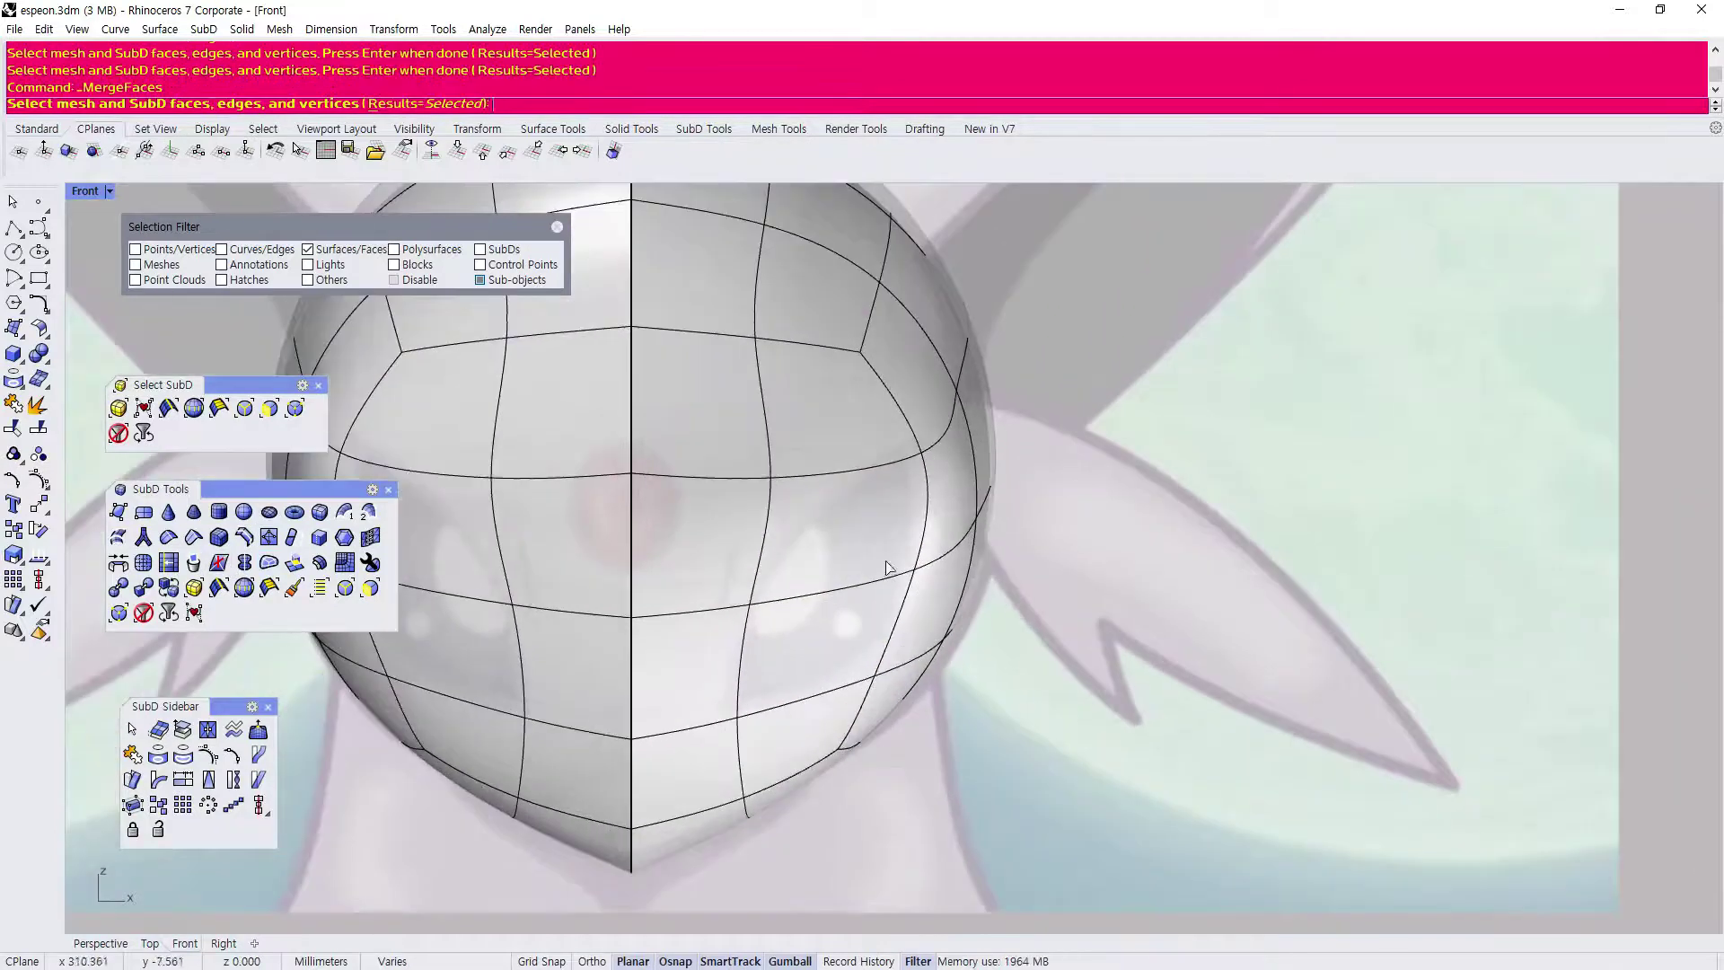
pyautogui.click(884, 561)
pyautogui.click(853, 627)
pyautogui.scroll(-2, 853, 633)
pyautogui.press('Return')
pyautogui.scroll(-2, 940, 763)
pyautogui.scroll(2, 810, 652)
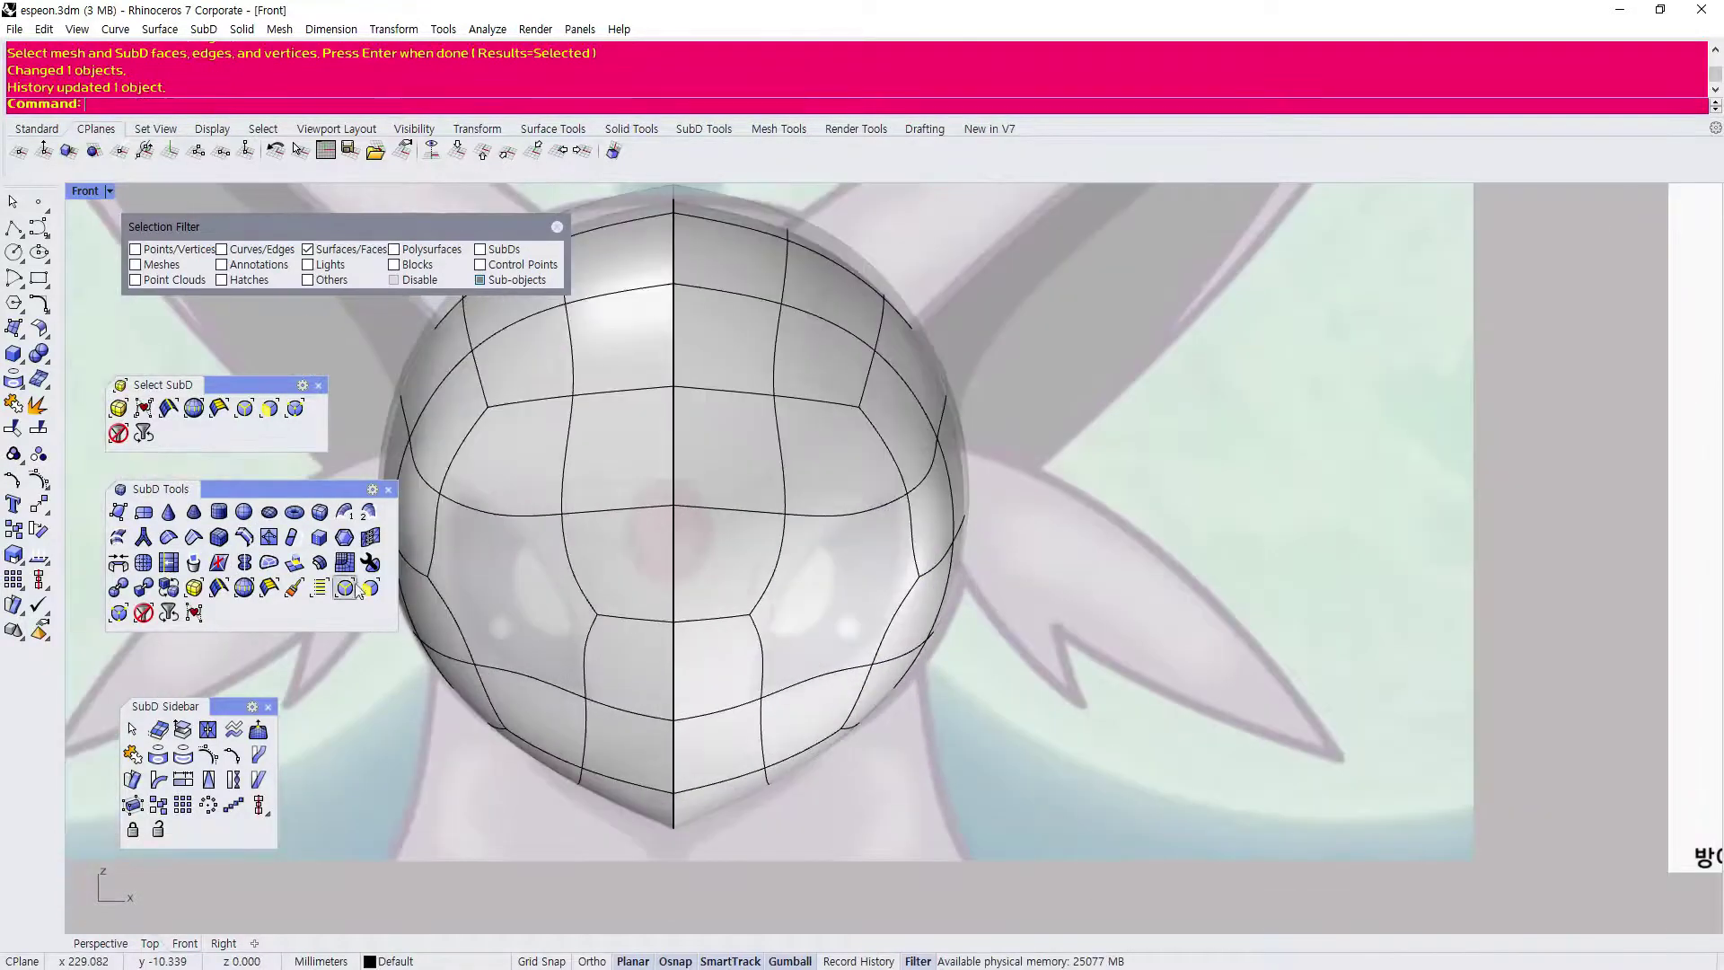
# Examine the merged eye face and its surrounding topology in flat SubD display and return to smooth display.
pyautogui.click(832, 619)
pyautogui.scroll(-2, 832, 618)
pyautogui.scroll(2, 925, 620)
pyautogui.press('Escape')
pyautogui.click(800, 525)
pyautogui.scroll(2, 827, 544)
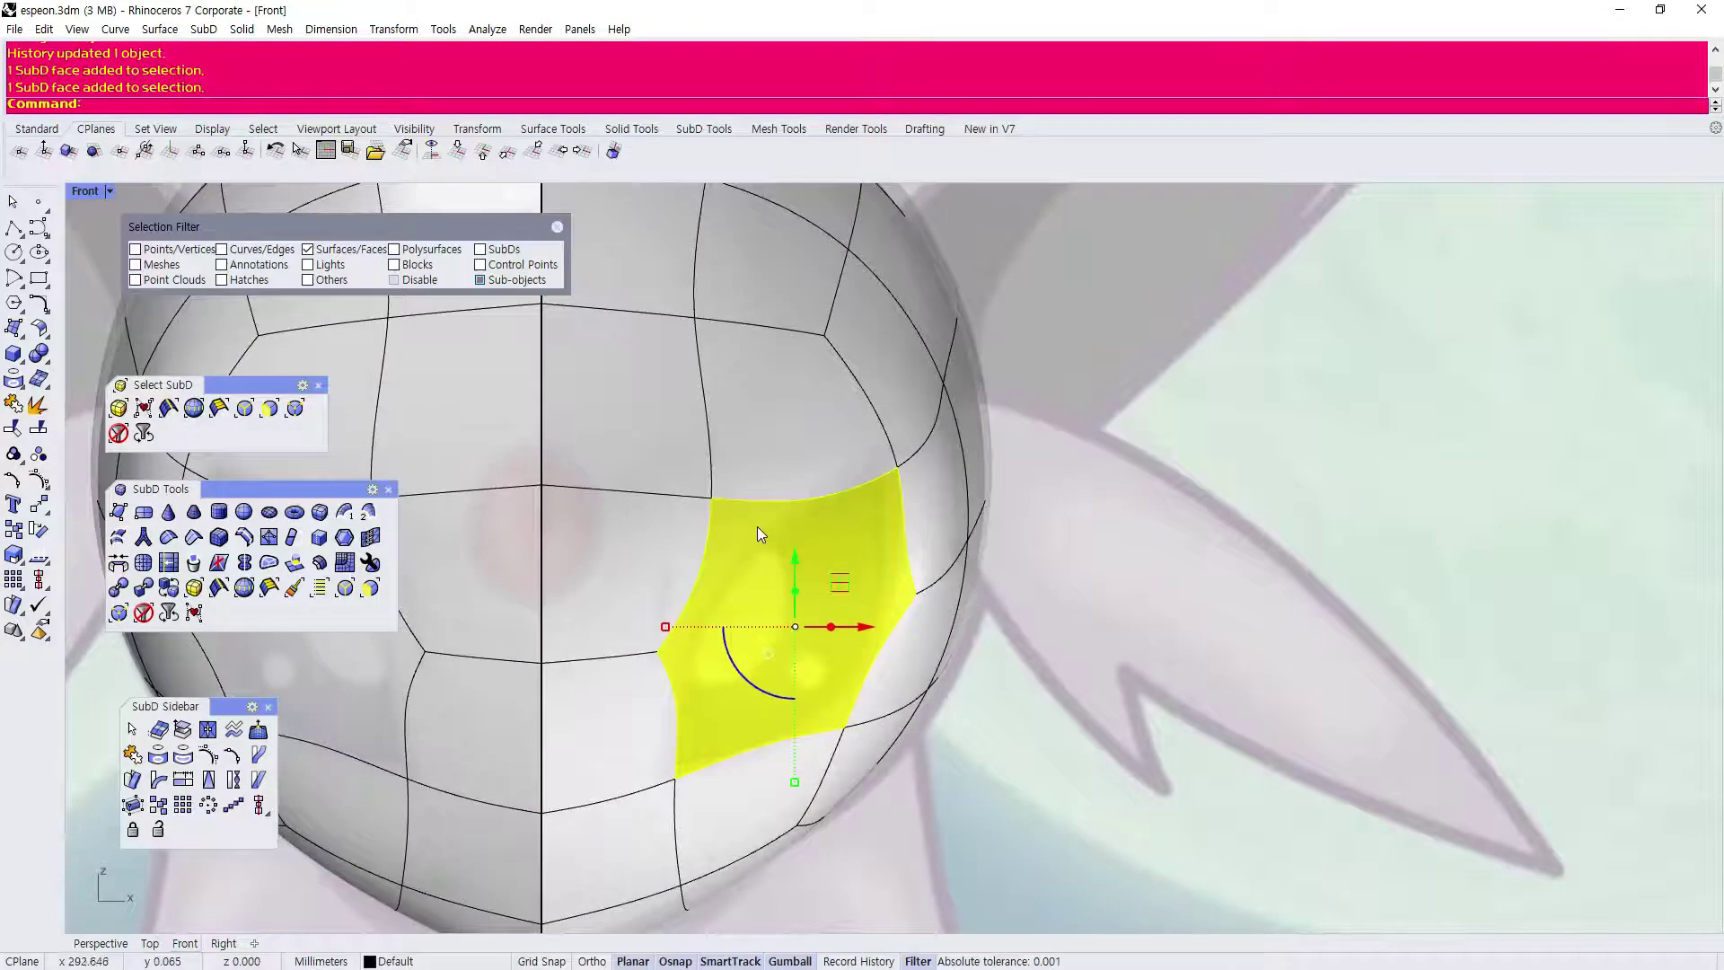
pyautogui.scroll(-2, 780, 526)
pyautogui.scroll(-2, 790, 527)
pyautogui.press('Tab')
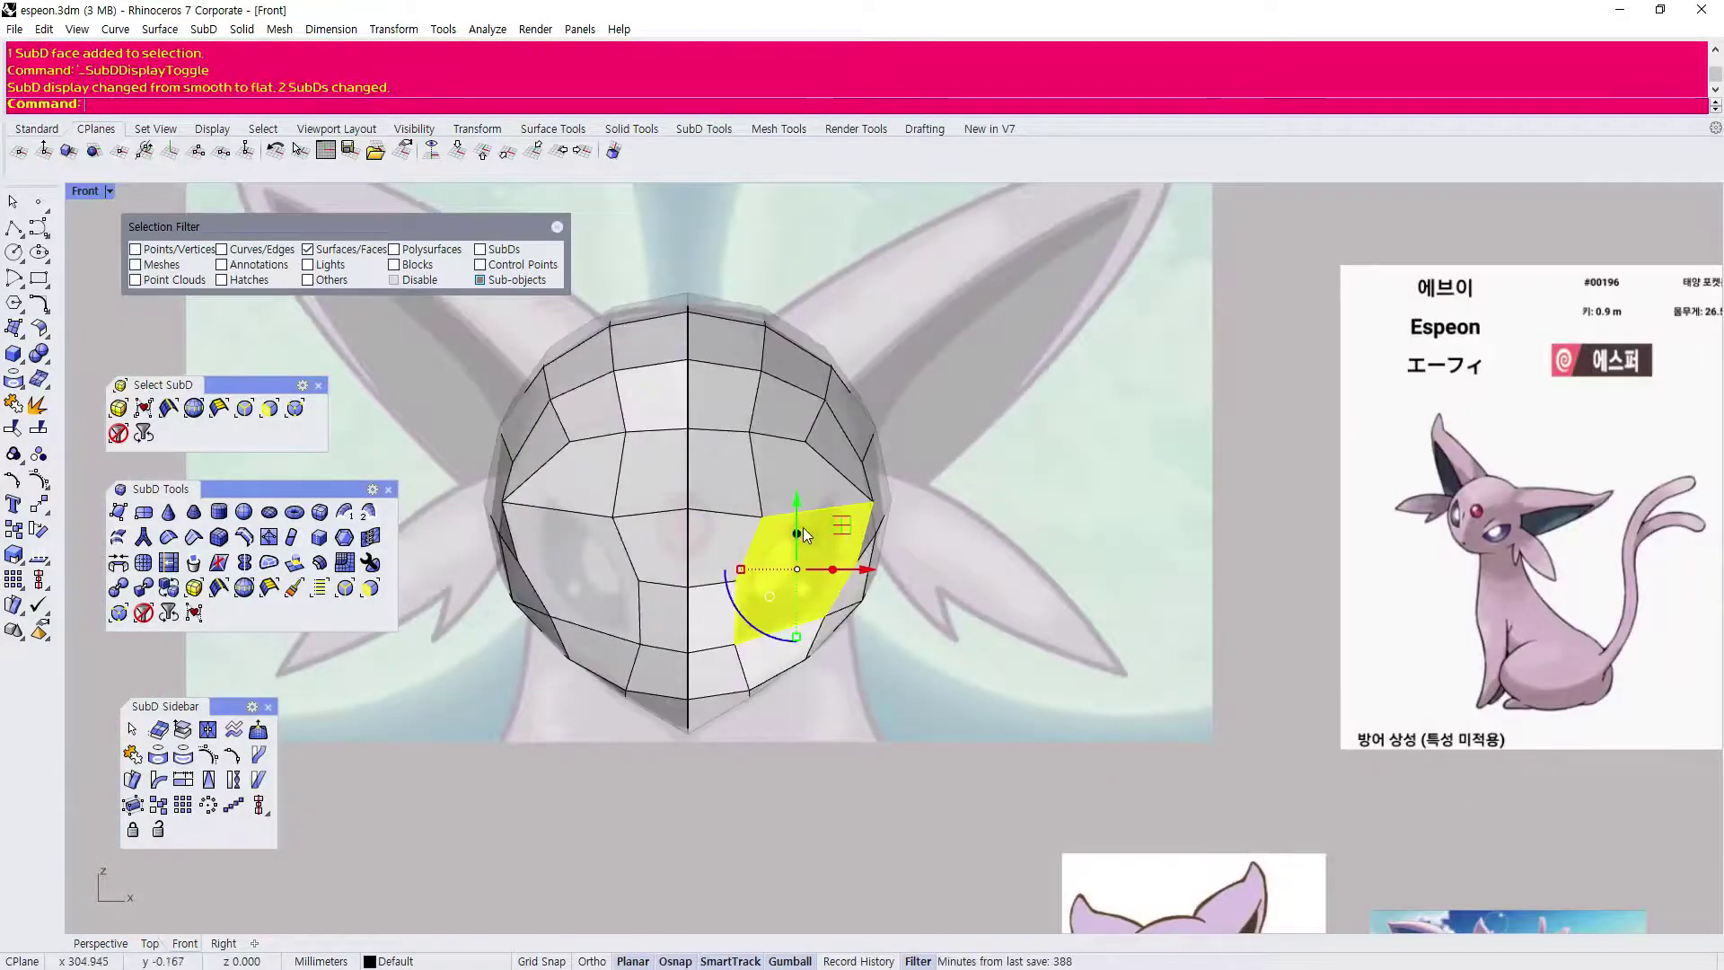
pyautogui.click(789, 819)
pyautogui.scroll(-2, 742, 611)
pyautogui.scroll(4, 731, 575)
pyautogui.moveTo(736, 583); pyautogui.dragTo(774, 676, button='right')
pyautogui.scroll(-1, 774, 676)
pyautogui.scroll(1, 774, 676)
pyautogui.scroll(-1, 804, 601)
pyautogui.scroll(-1, 801, 610)
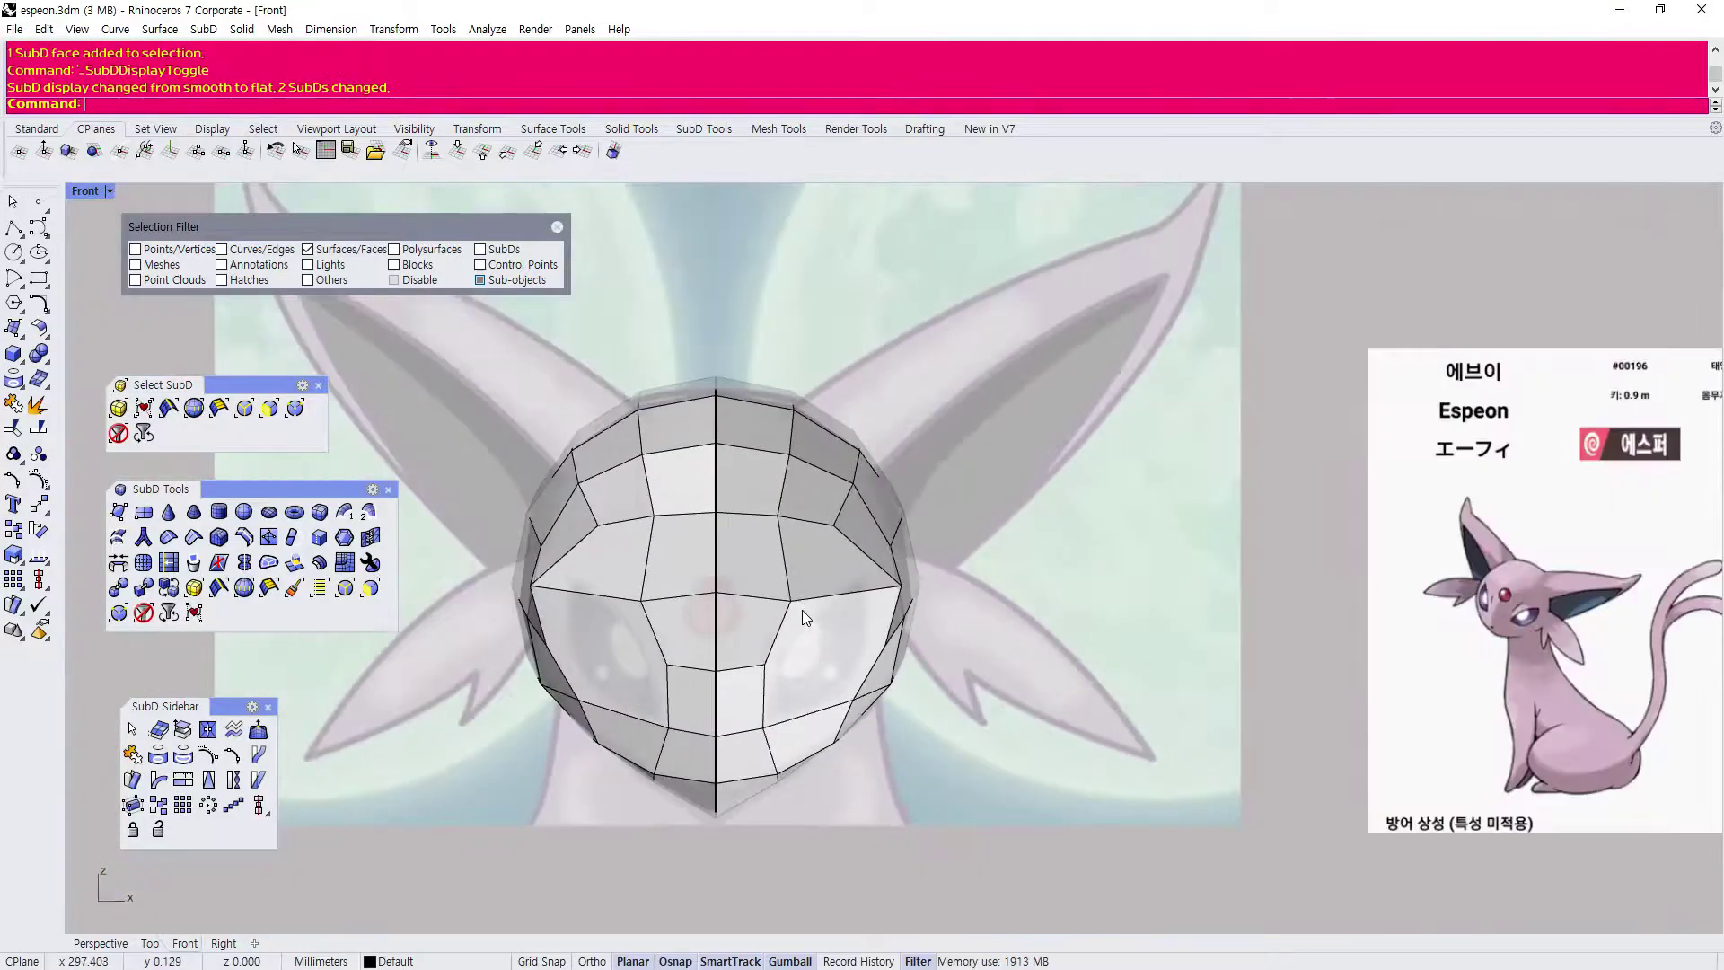
pyautogui.press('Tab')
pyautogui.scroll(4, 801, 613)
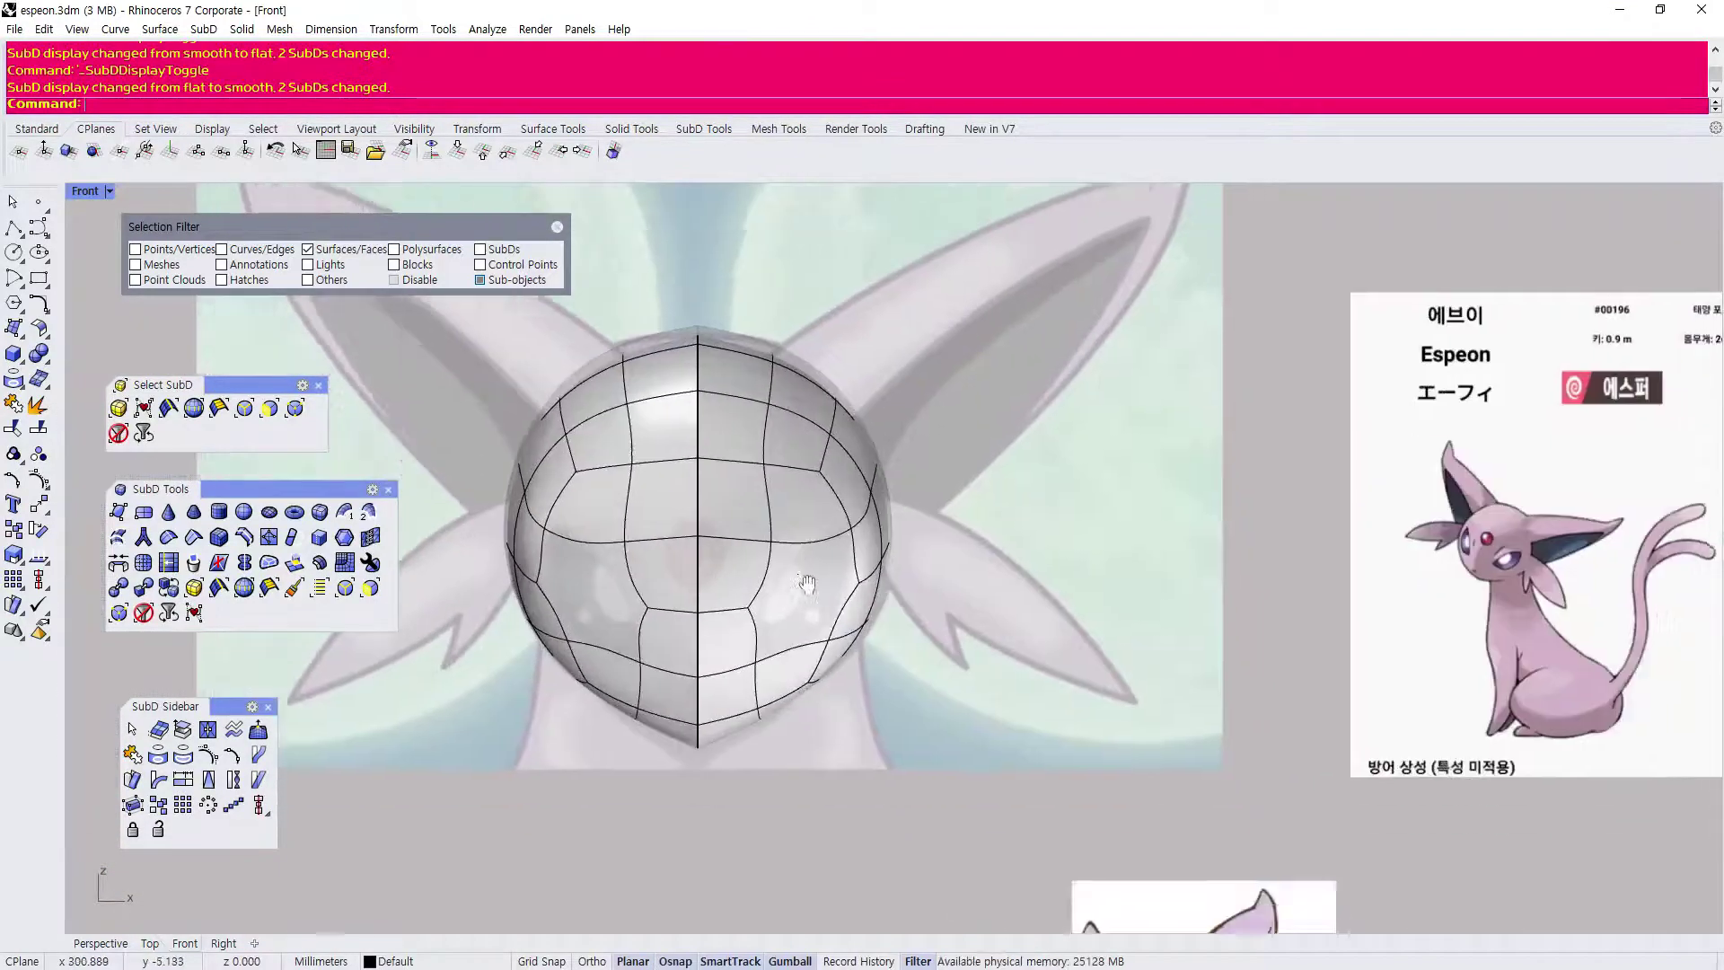
pyautogui.scroll(-2, 802, 547)
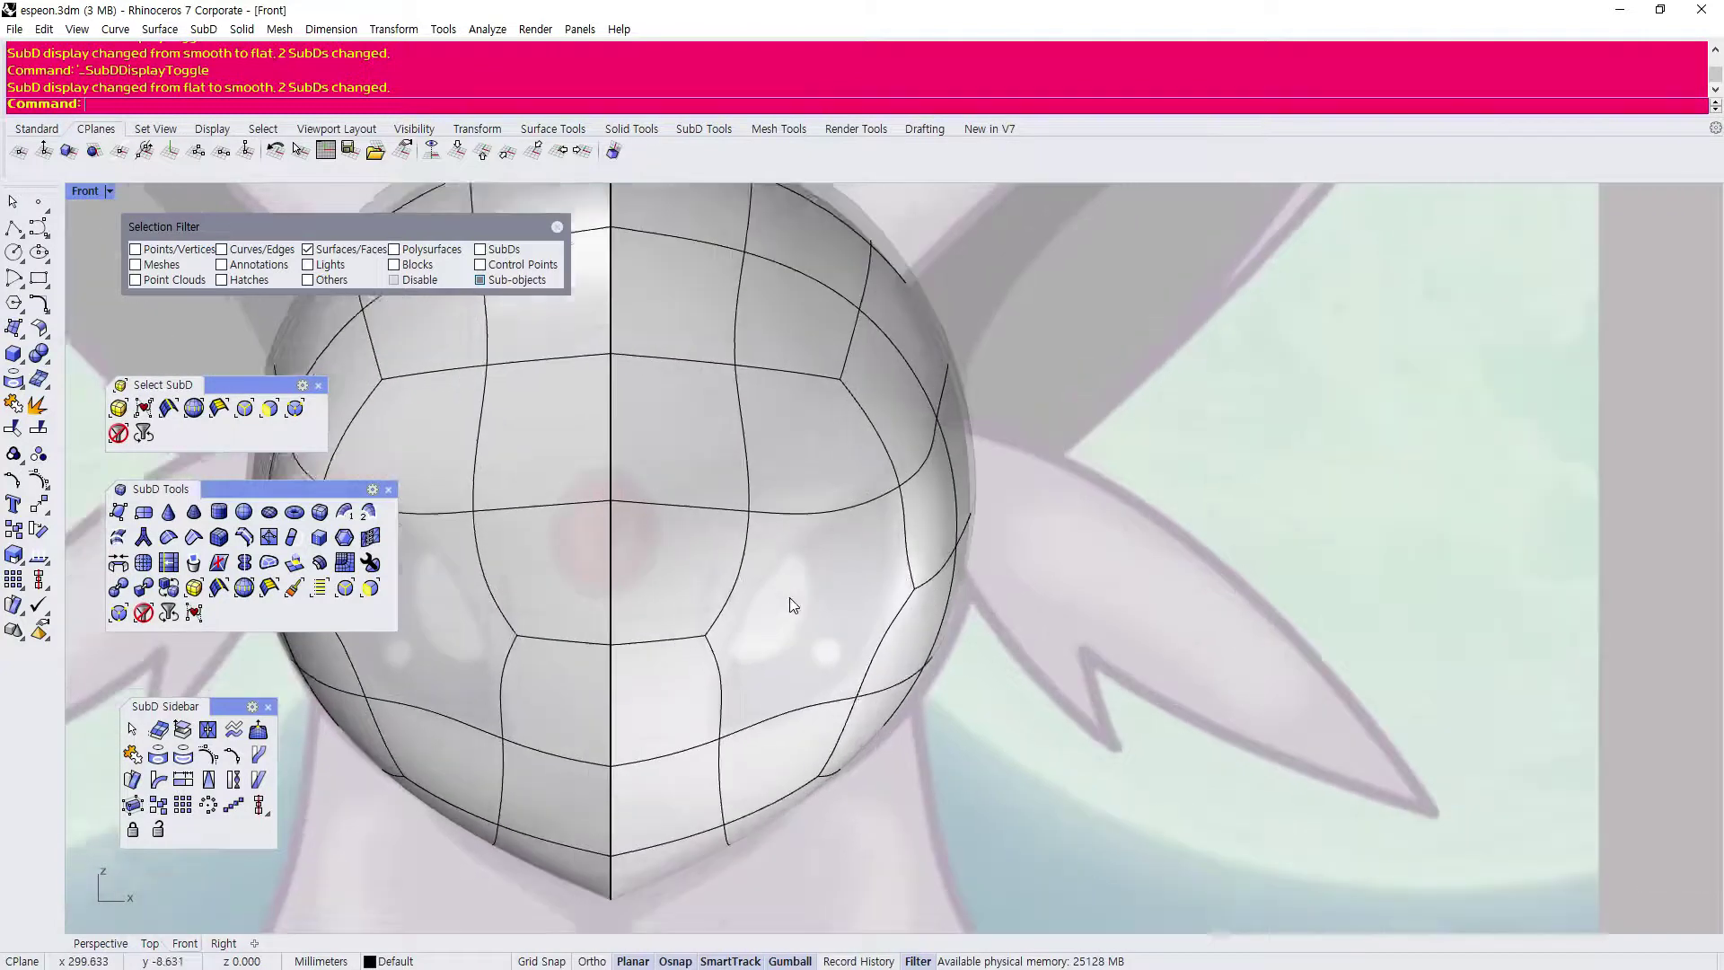
# Extrude the merged eye face about 8 mm straight forward from the head.
pyautogui.scroll(4, 799, 575)
pyautogui.click(835, 538)
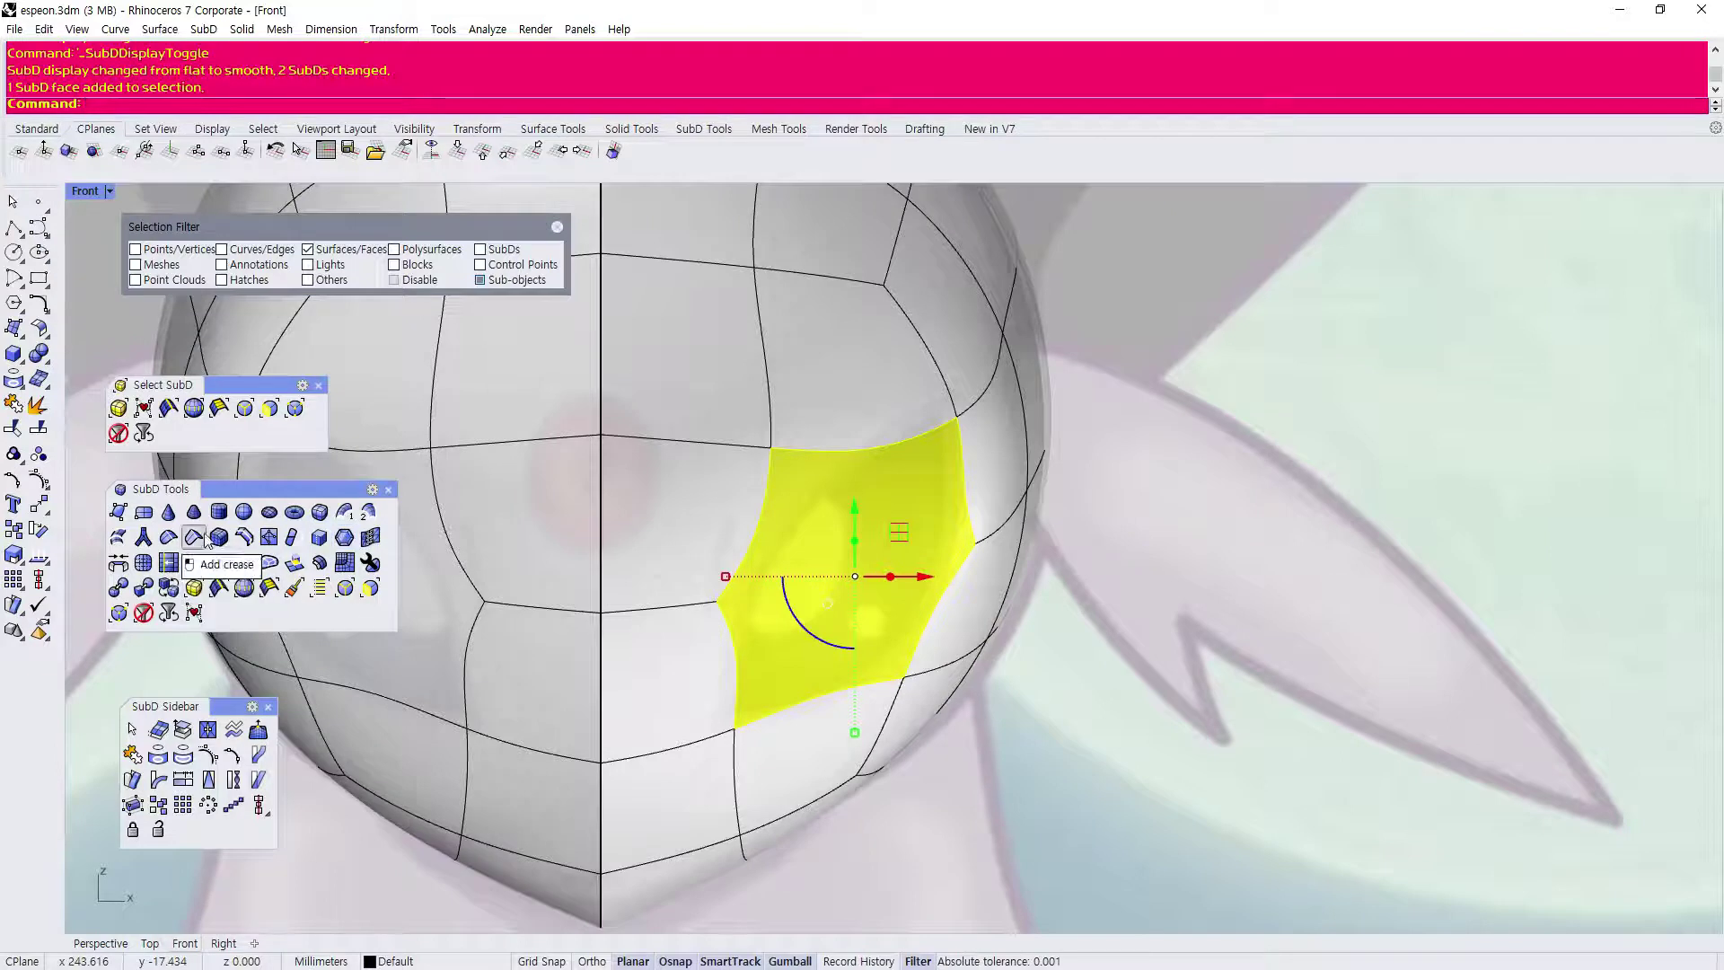
pyautogui.click(295, 564)
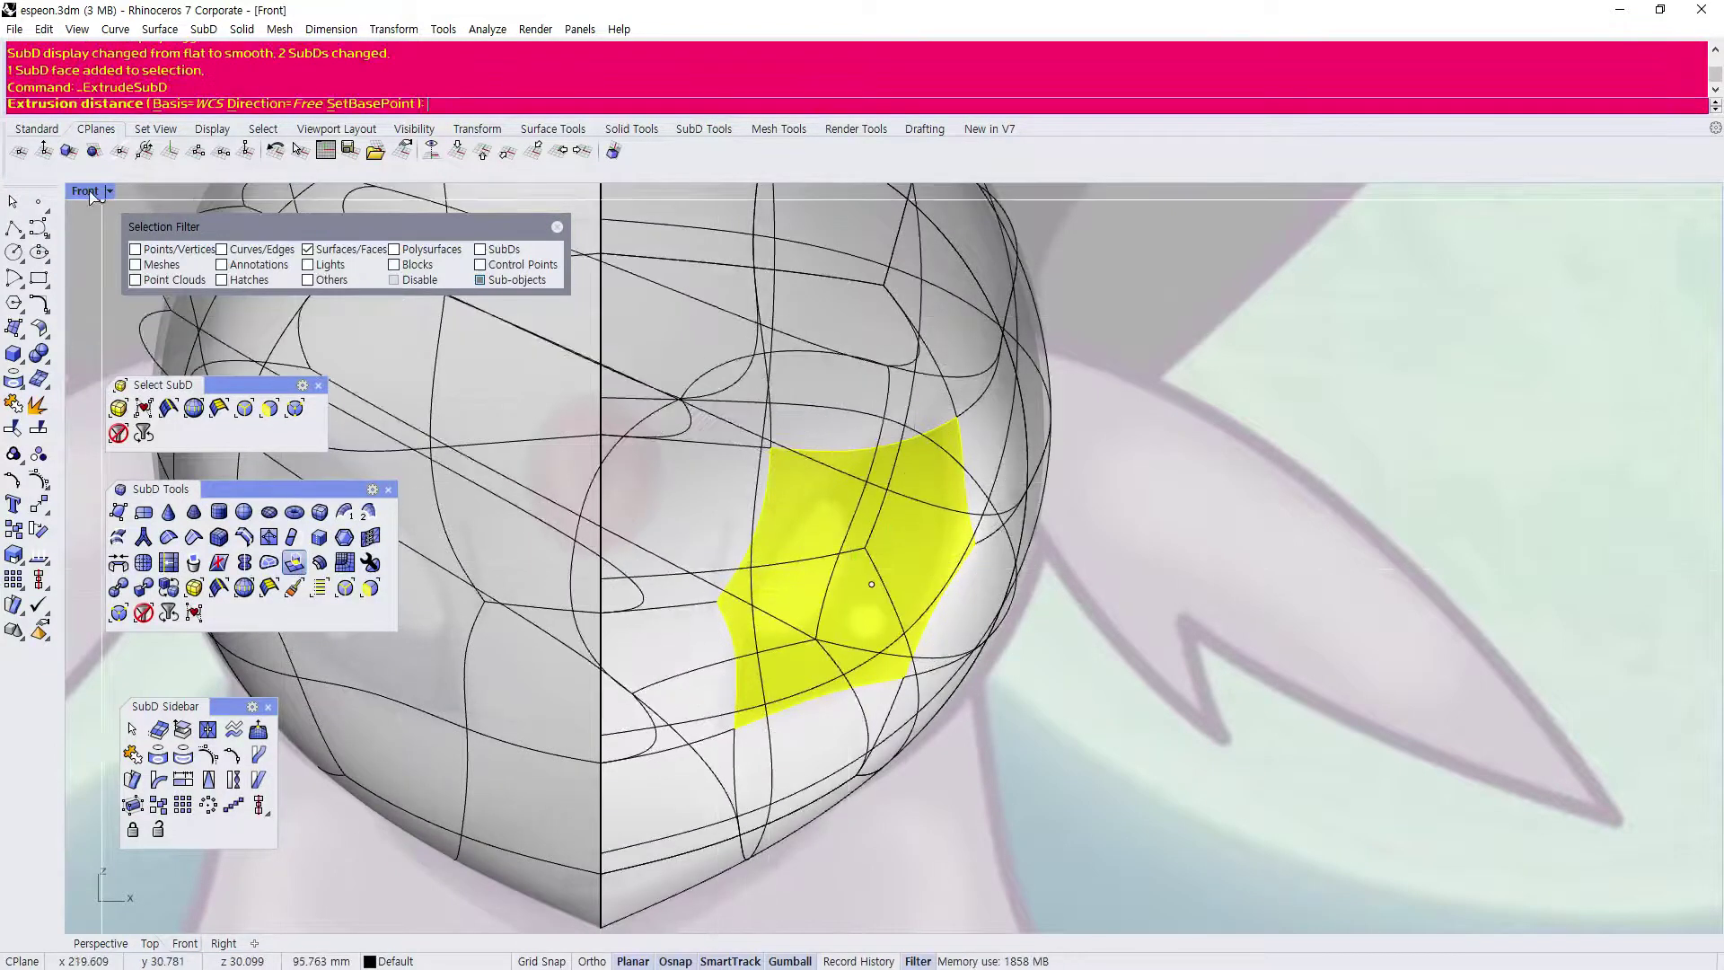
pyautogui.doubleClick(85, 191)
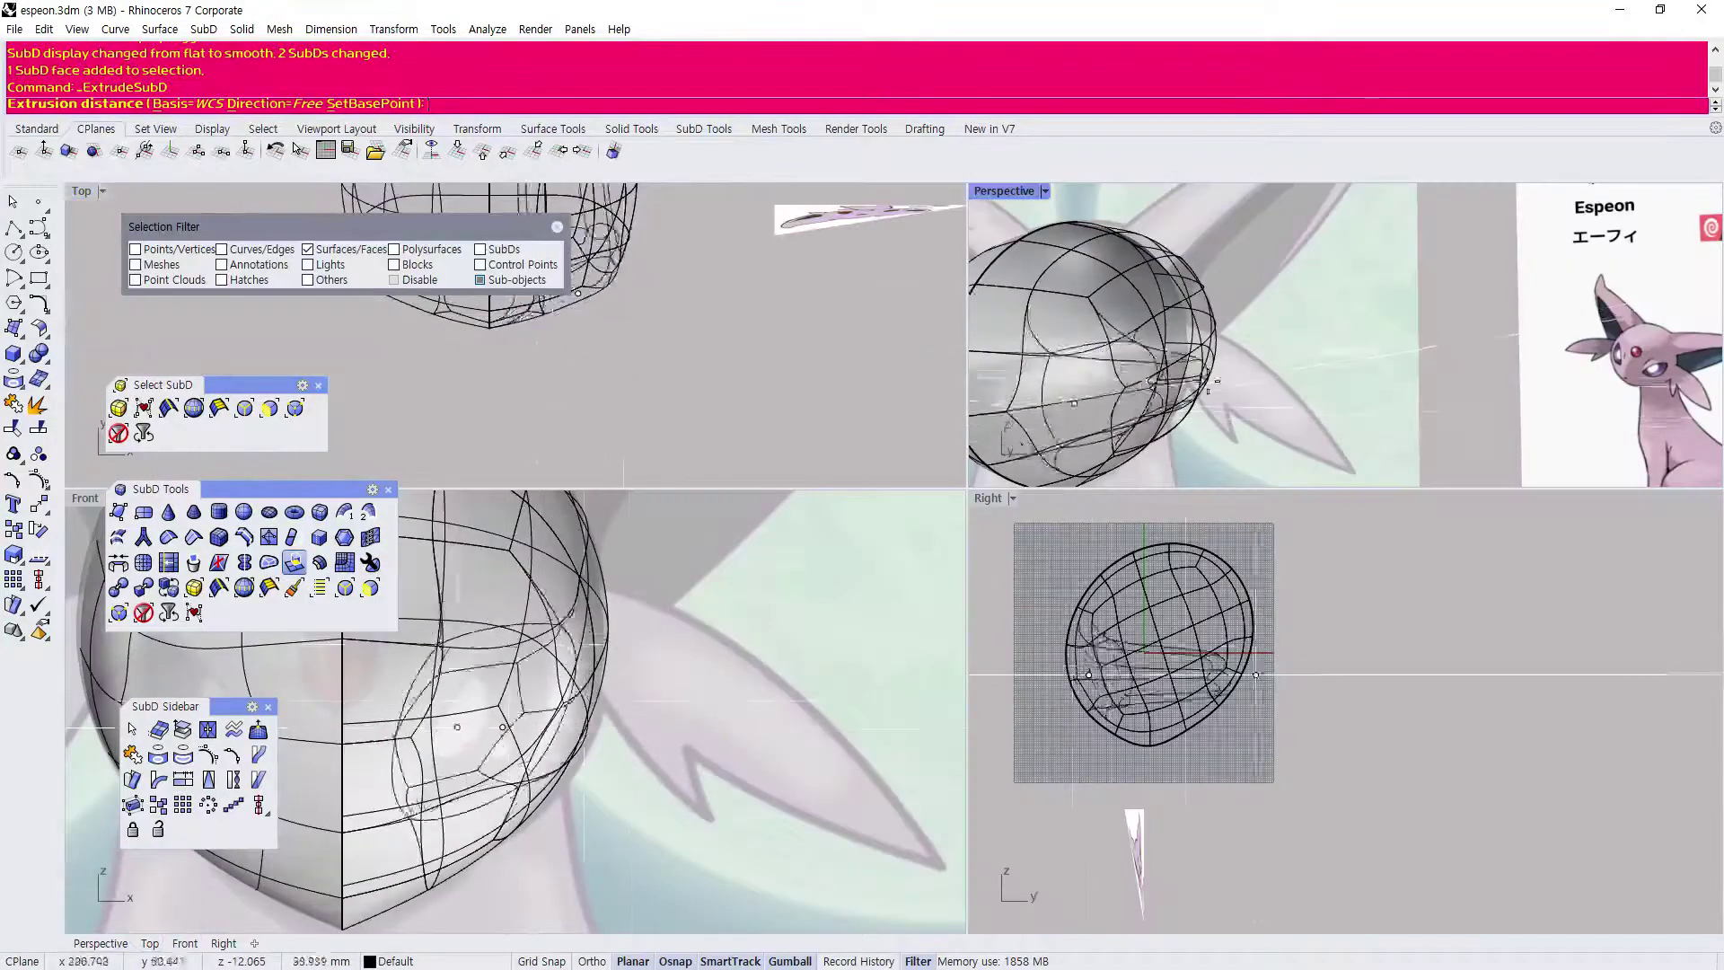
pyautogui.scroll(-2, 1214, 372)
pyautogui.moveTo(665, 406); pyautogui.dragTo(706, 481, button='right')
pyautogui.scroll(5, 647, 422)
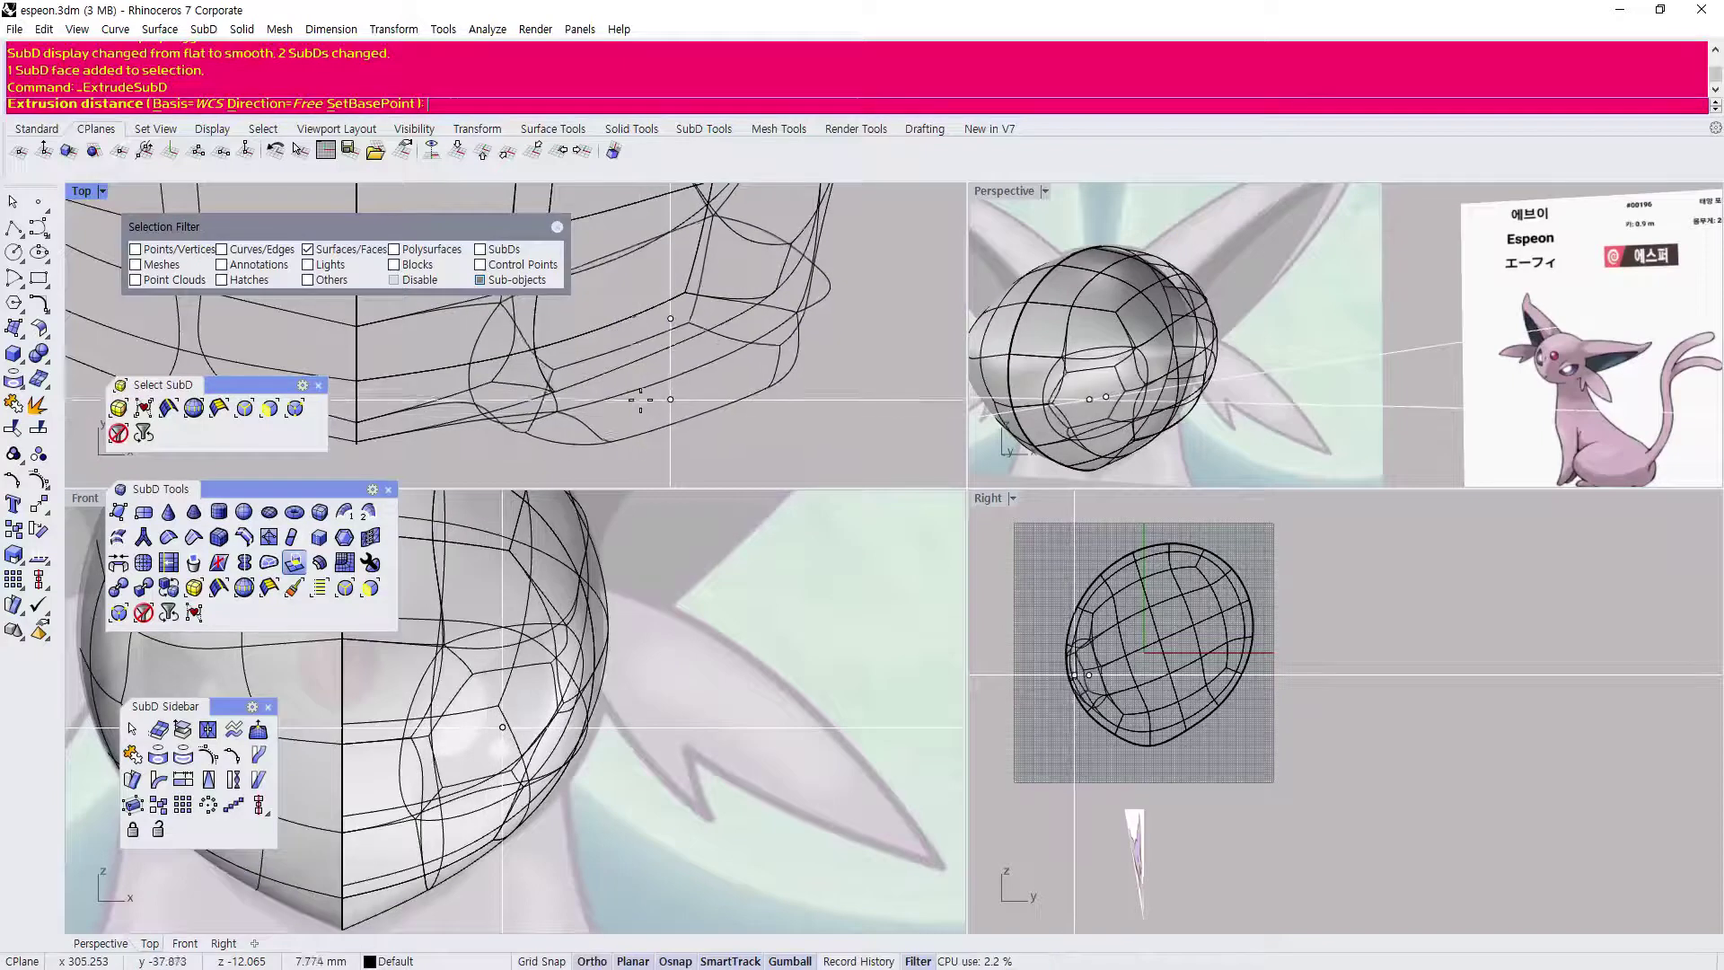
pyautogui.click(643, 393)
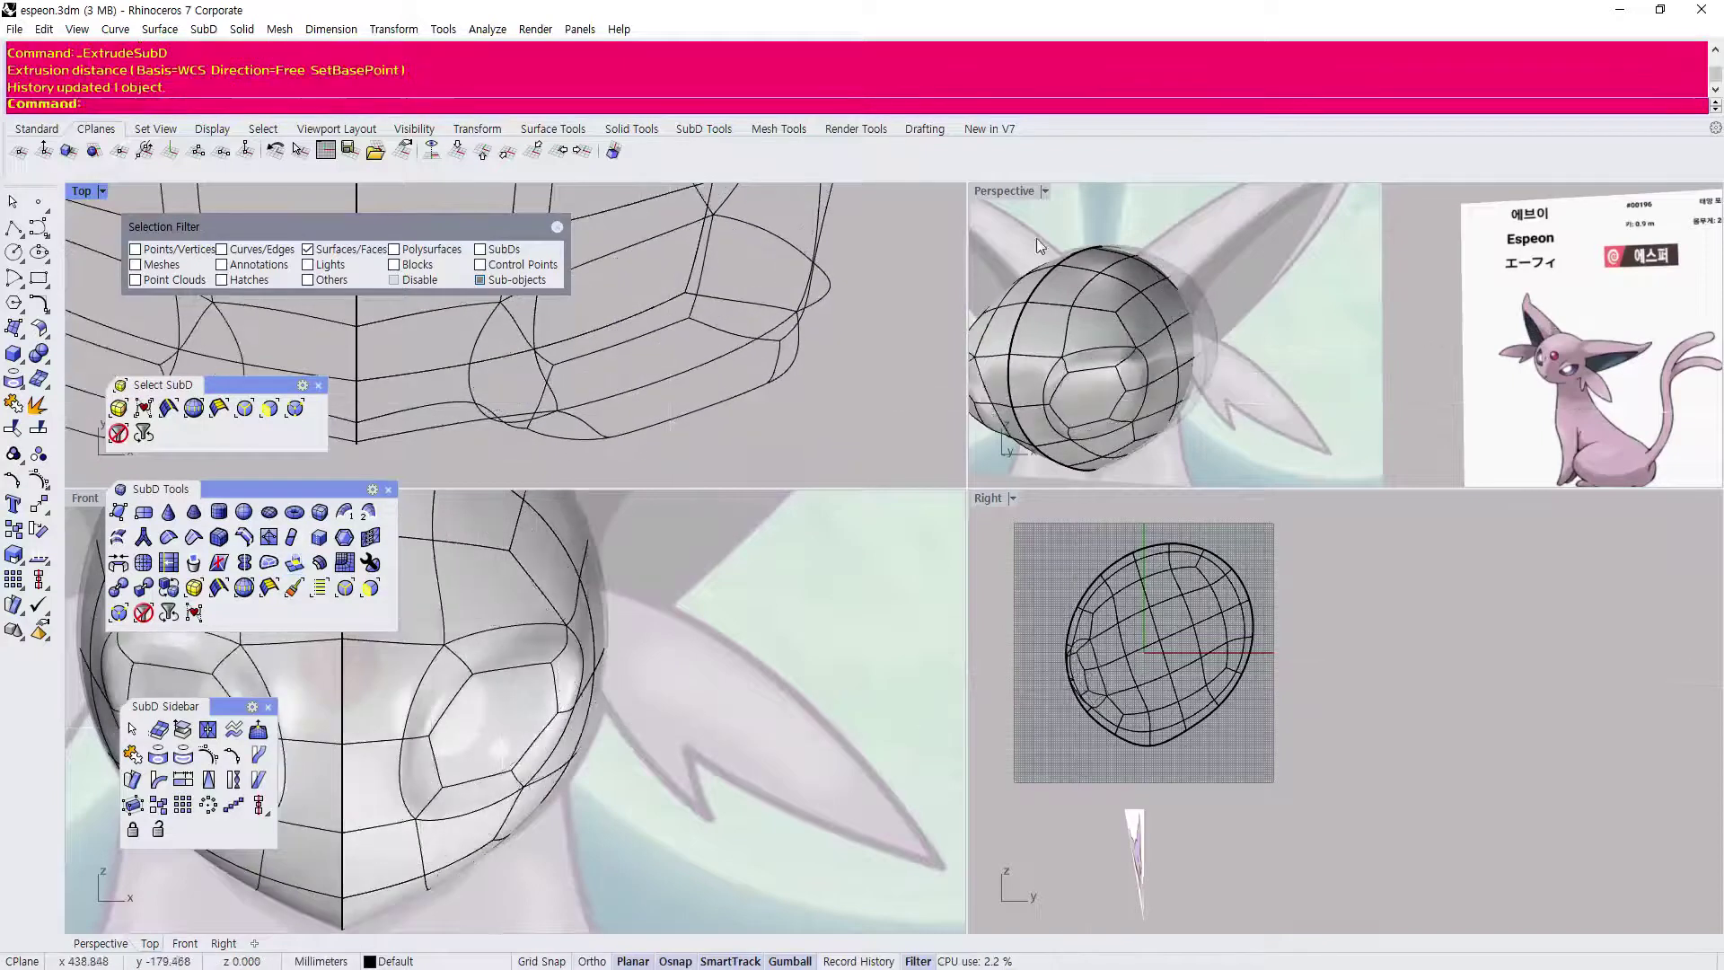
# Select the extruded eye's front face together with its surrounding side faces and scale them slightly narrower horizontally.
pyautogui.scroll(3, 483, 709)
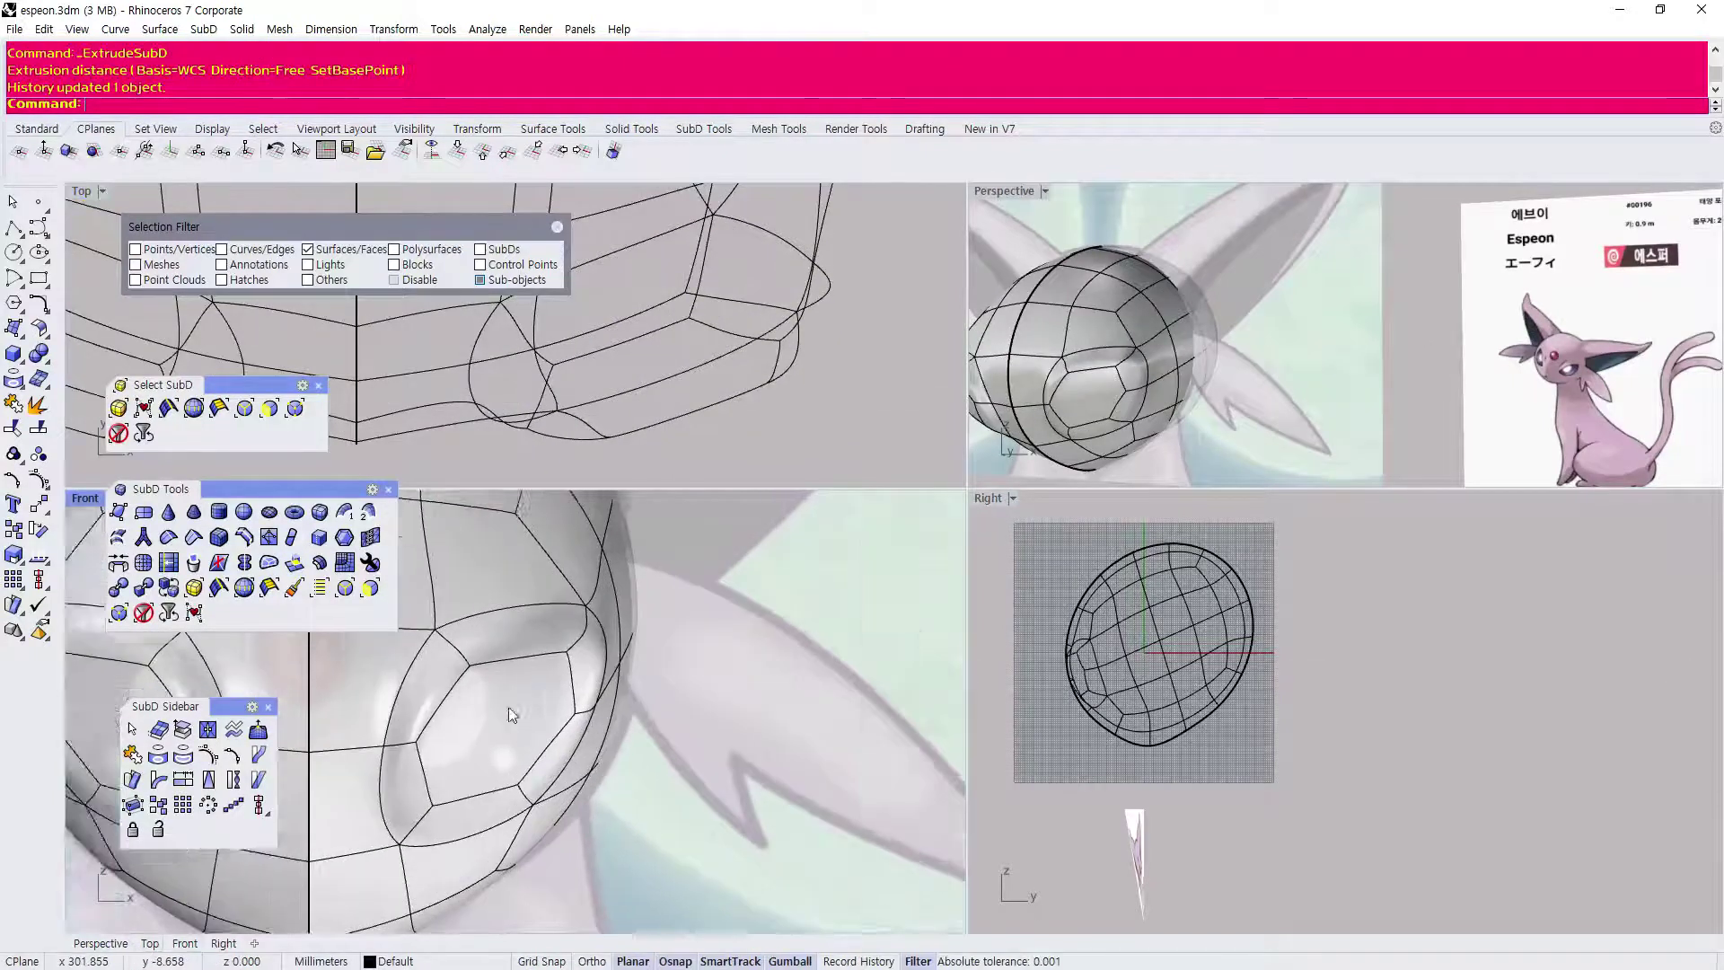
pyautogui.scroll(1, 585, 689)
pyautogui.click(589, 686)
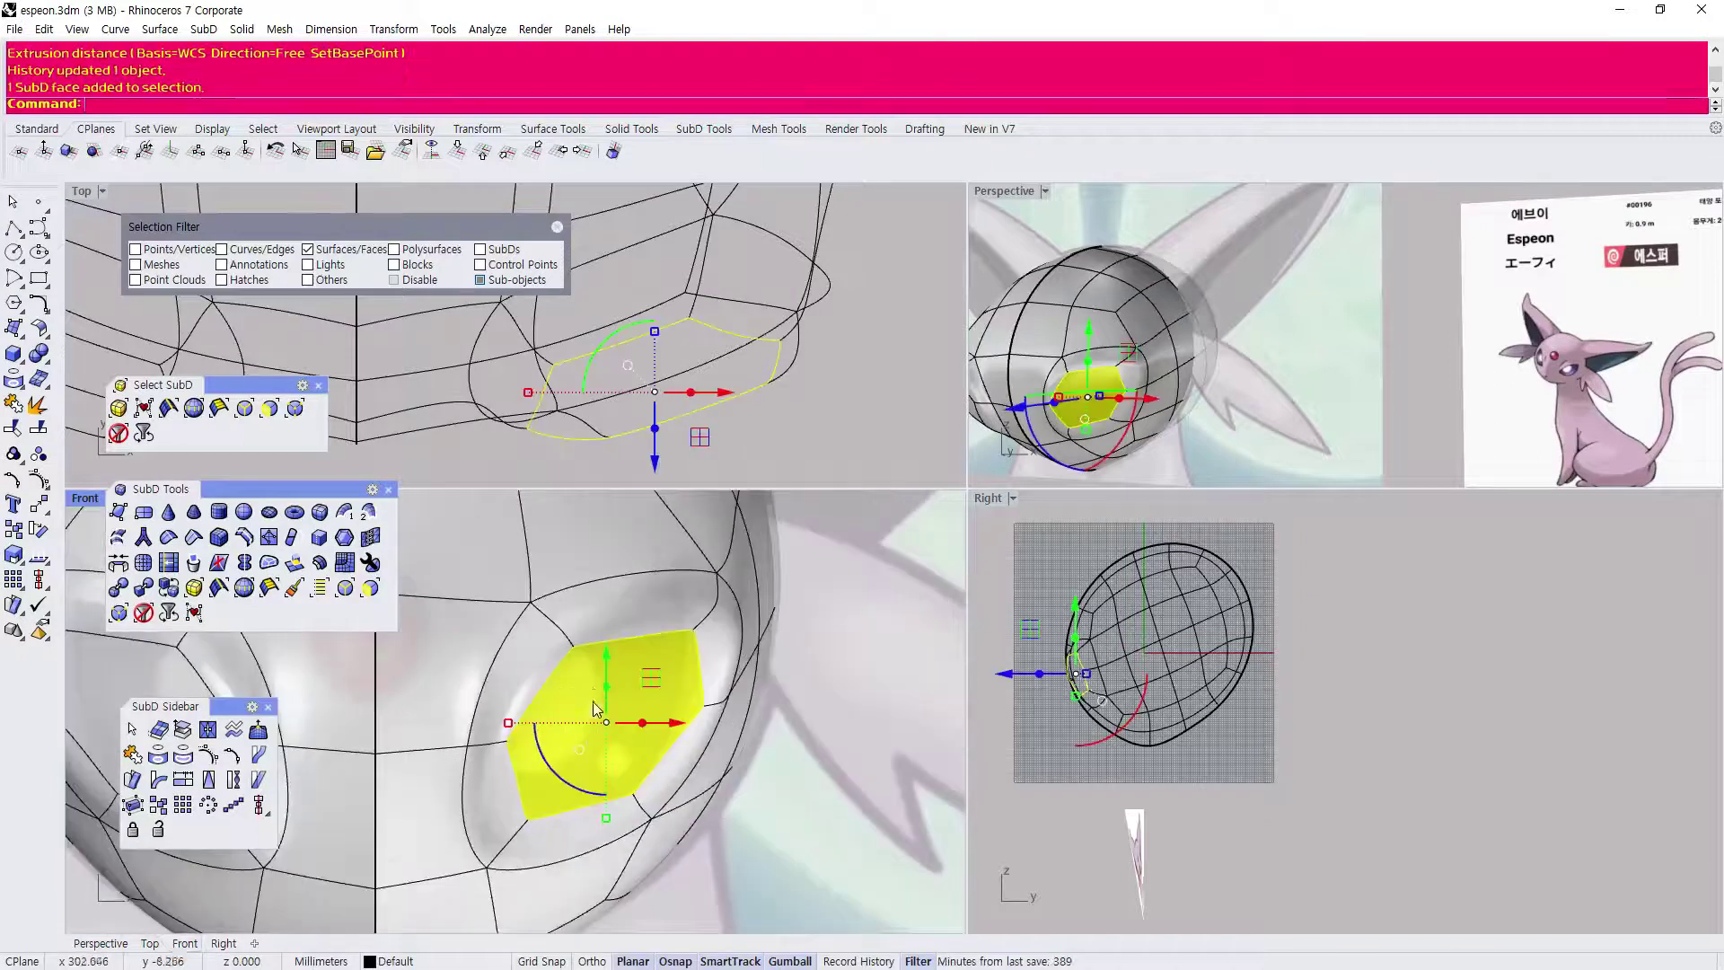
pyautogui.keyDown('shift'); pyautogui.click(541, 648); pyautogui.keyUp('shift')
pyautogui.keyDown('shift'); pyautogui.click(590, 622); pyautogui.keyUp('shift')
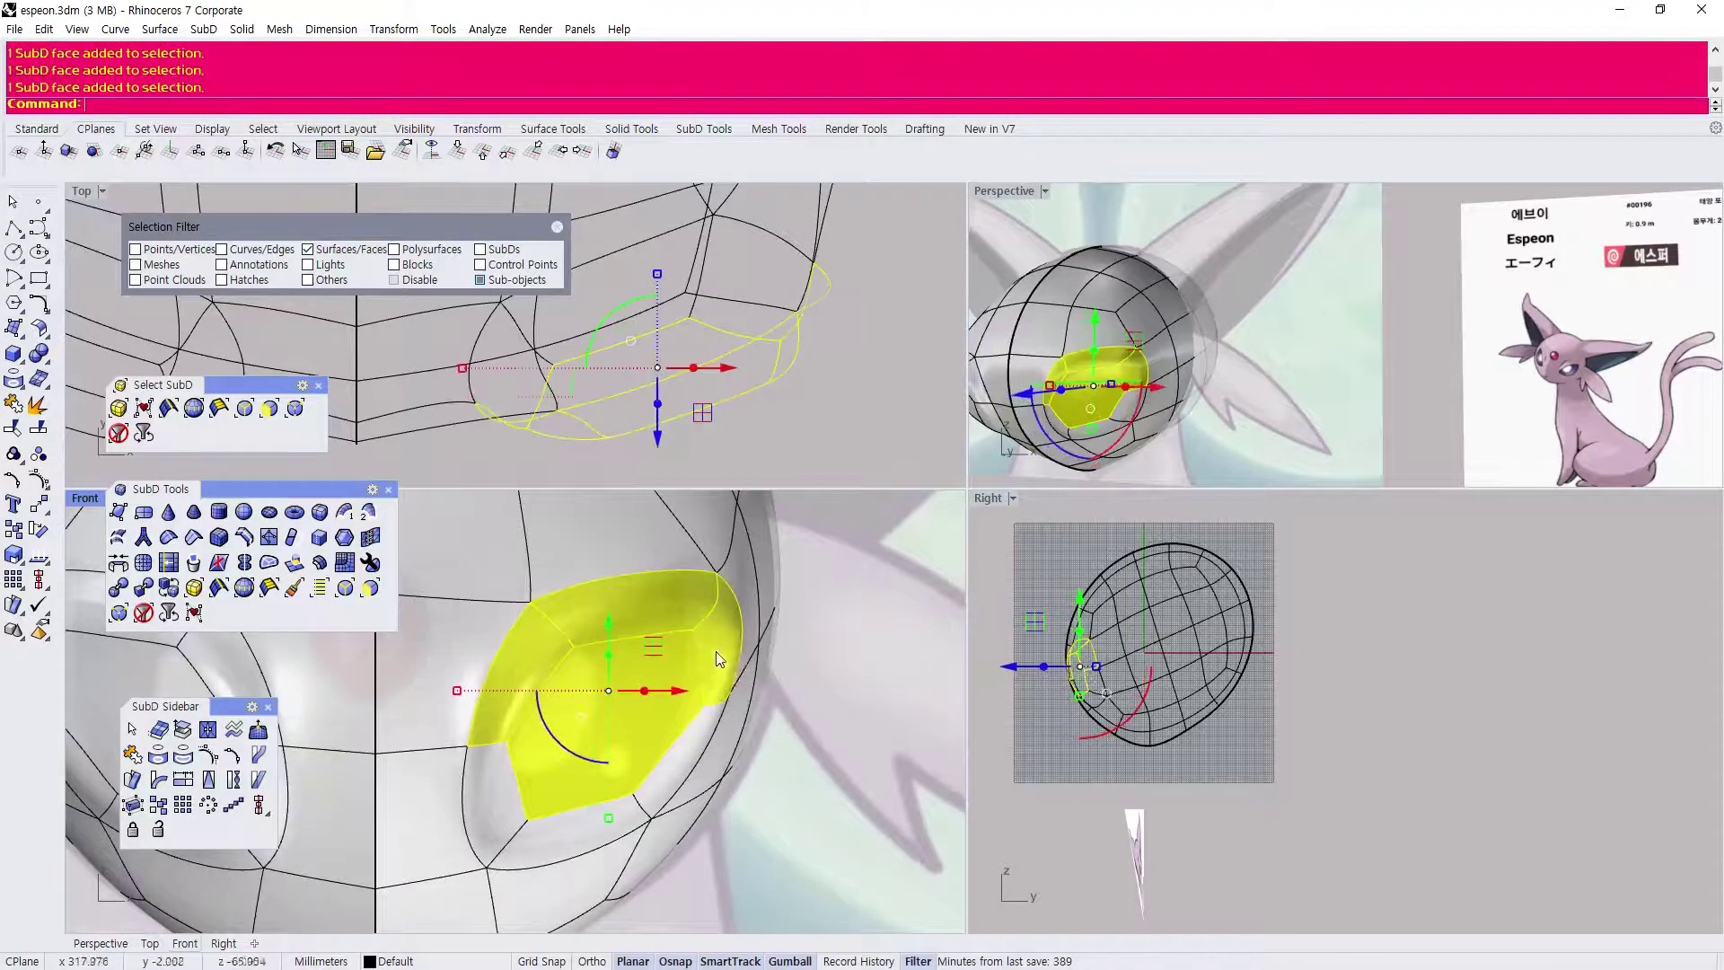
pyautogui.keyDown('shift'); pyautogui.click(566, 838); pyautogui.keyUp('shift')
pyautogui.keyDown('shift'); pyautogui.click(503, 790); pyautogui.keyUp('shift')
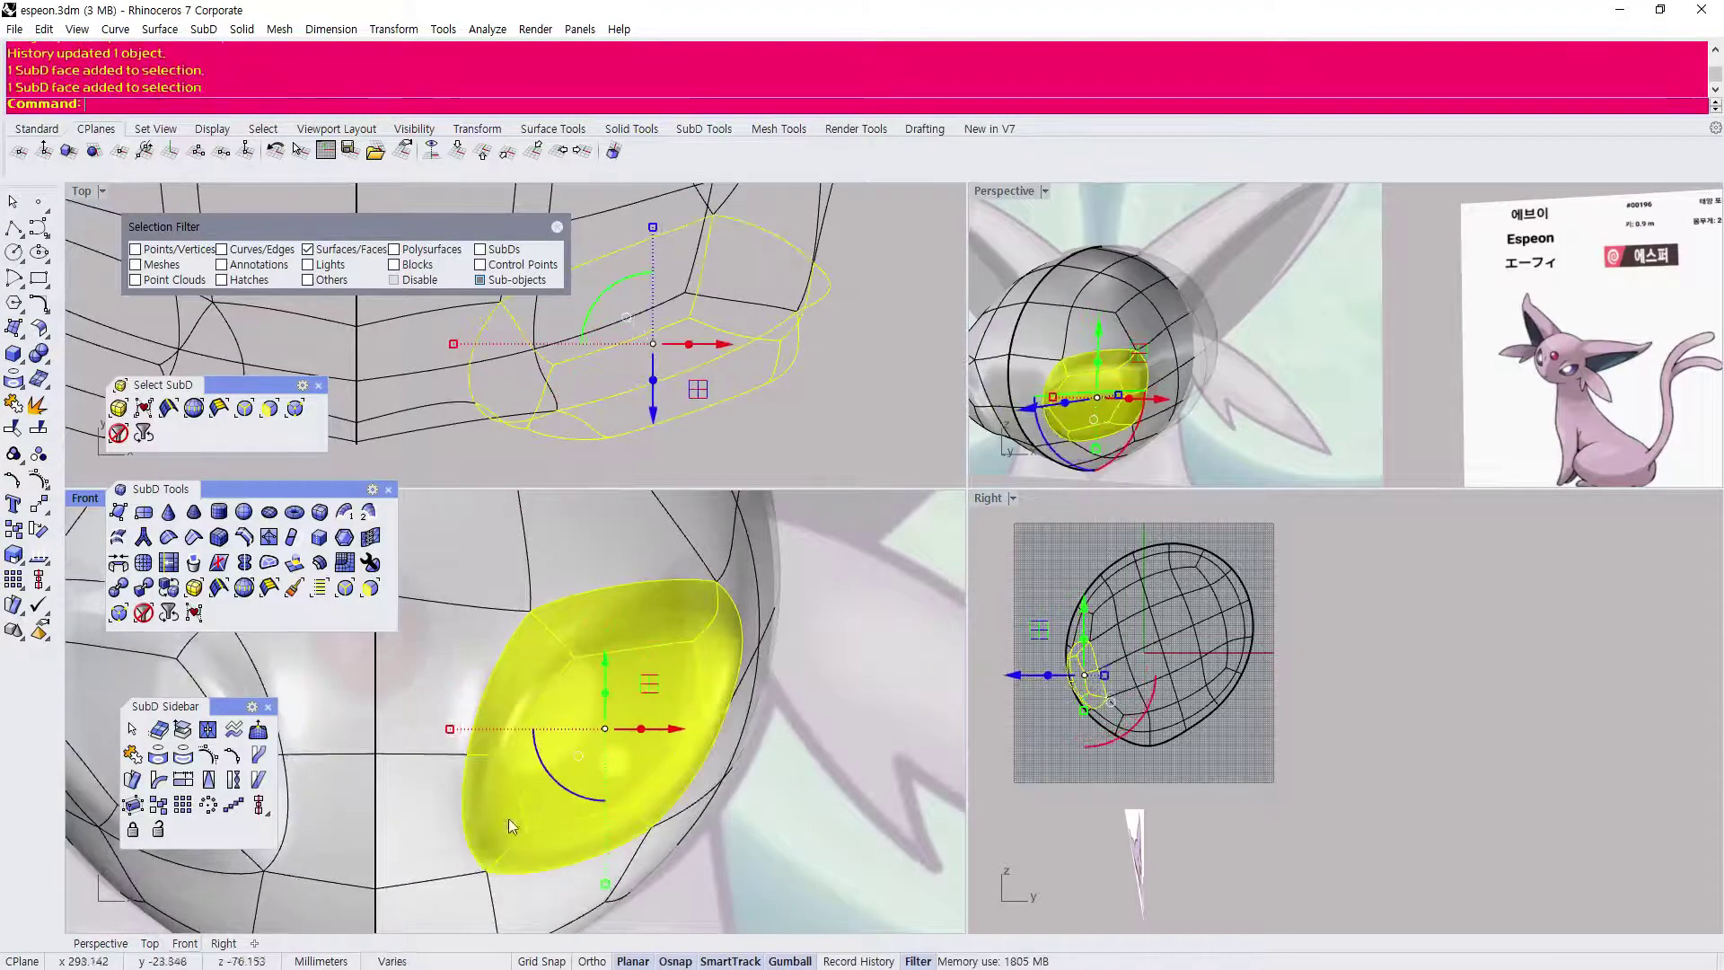
pyautogui.moveTo(450, 729); pyautogui.dragTo(471, 729)
# Scale the upper side face of the extruded eye narrower horizontally and move it outward and slightly up.
pyautogui.click(604, 610)
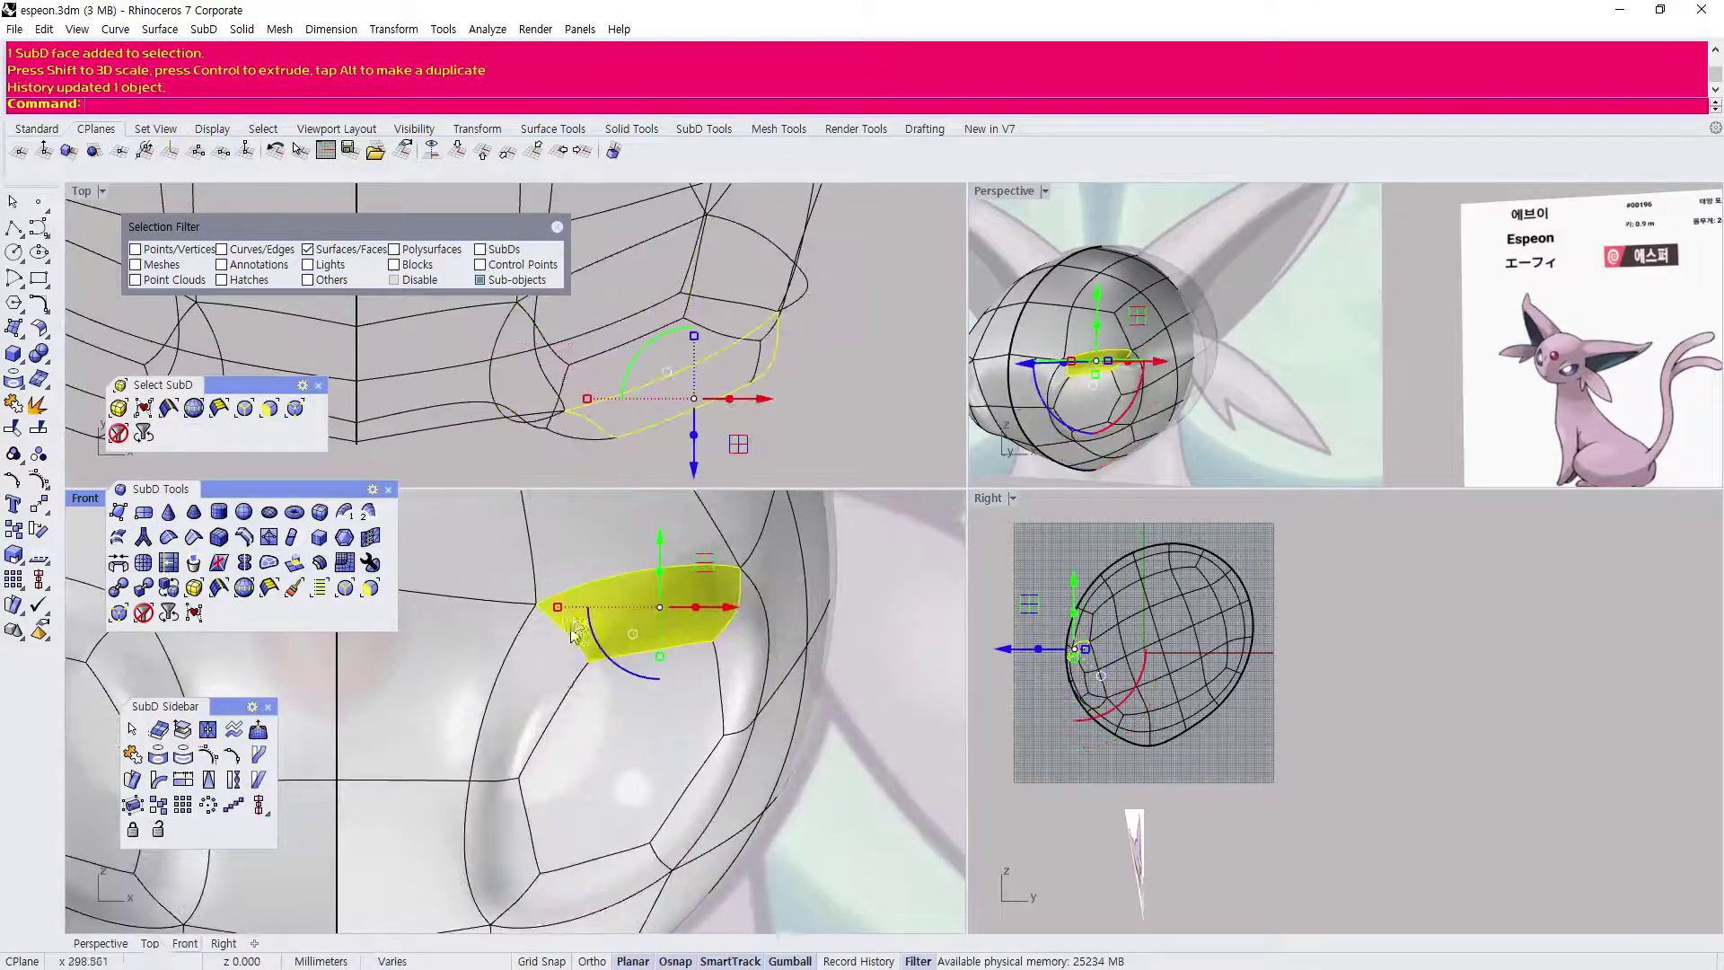
pyautogui.moveTo(564, 614); pyautogui.dragTo(587, 615)
pyautogui.moveTo(732, 608); pyautogui.dragTo(685, 555)
pyautogui.scroll(-4, 669, 682)
pyautogui.scroll(-4, 669, 660)
pyautogui.scroll(6, 627, 658)
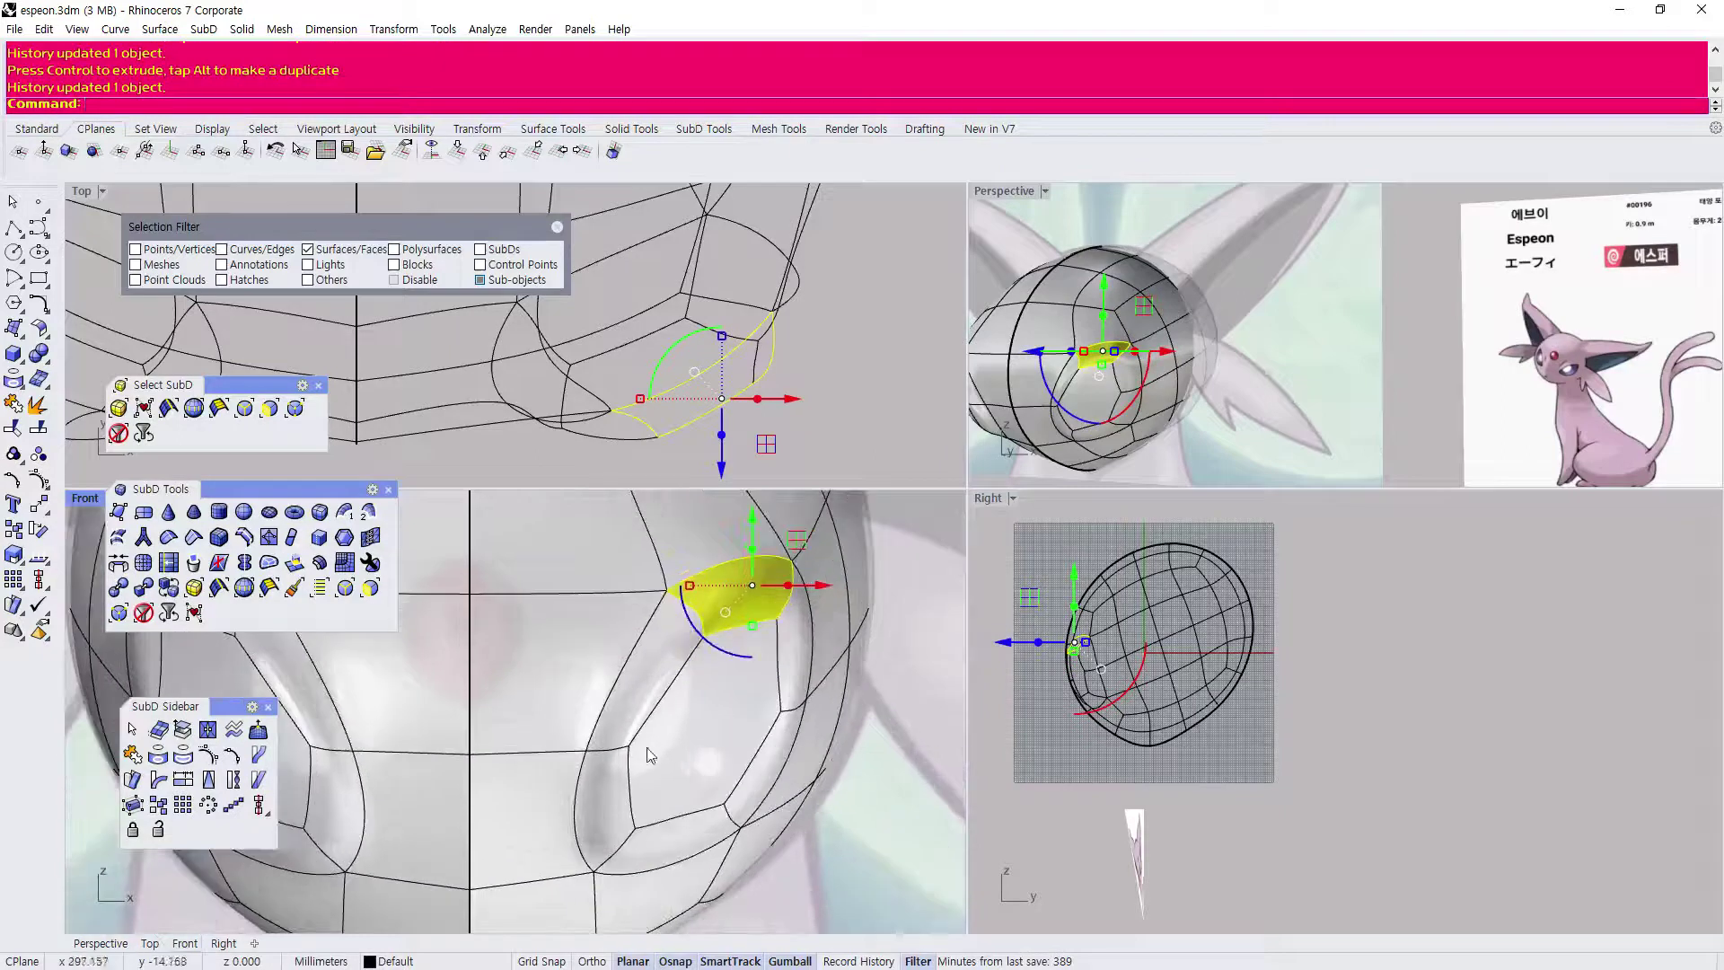
# Select the eye's front face and move it straight back into the head, recessing the eye.
pyautogui.click(698, 723)
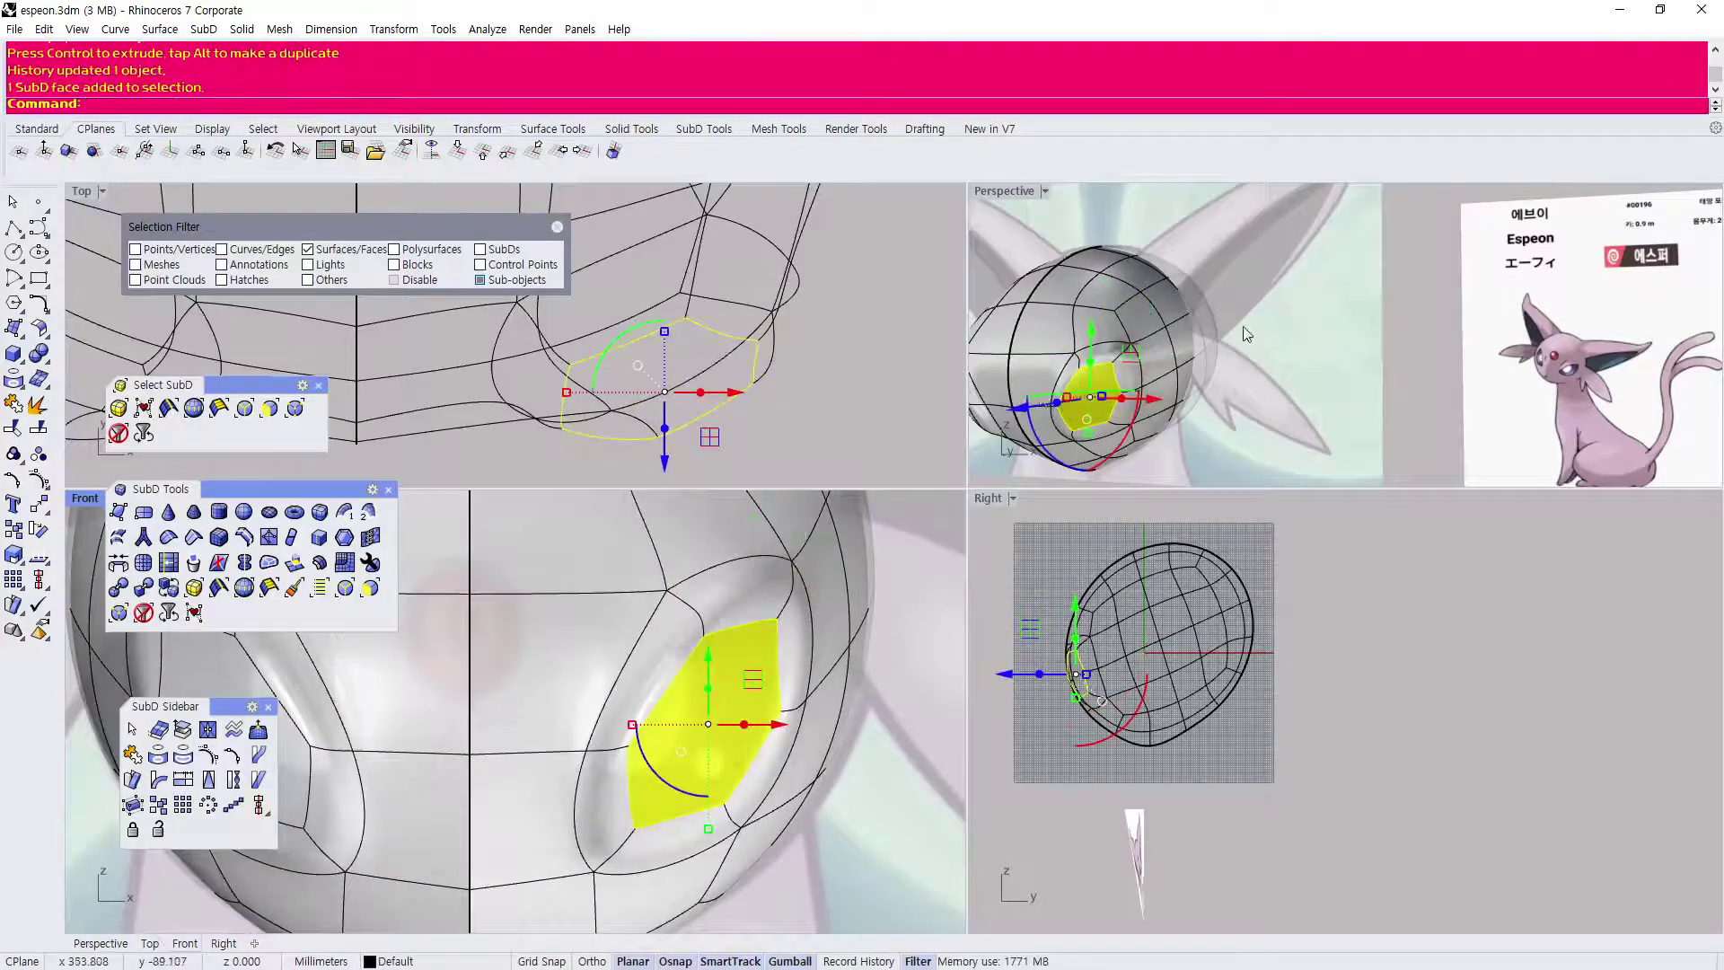
pyautogui.click(1414, 349)
pyautogui.moveTo(1287, 359); pyautogui.dragTo(1243, 413, button='right')
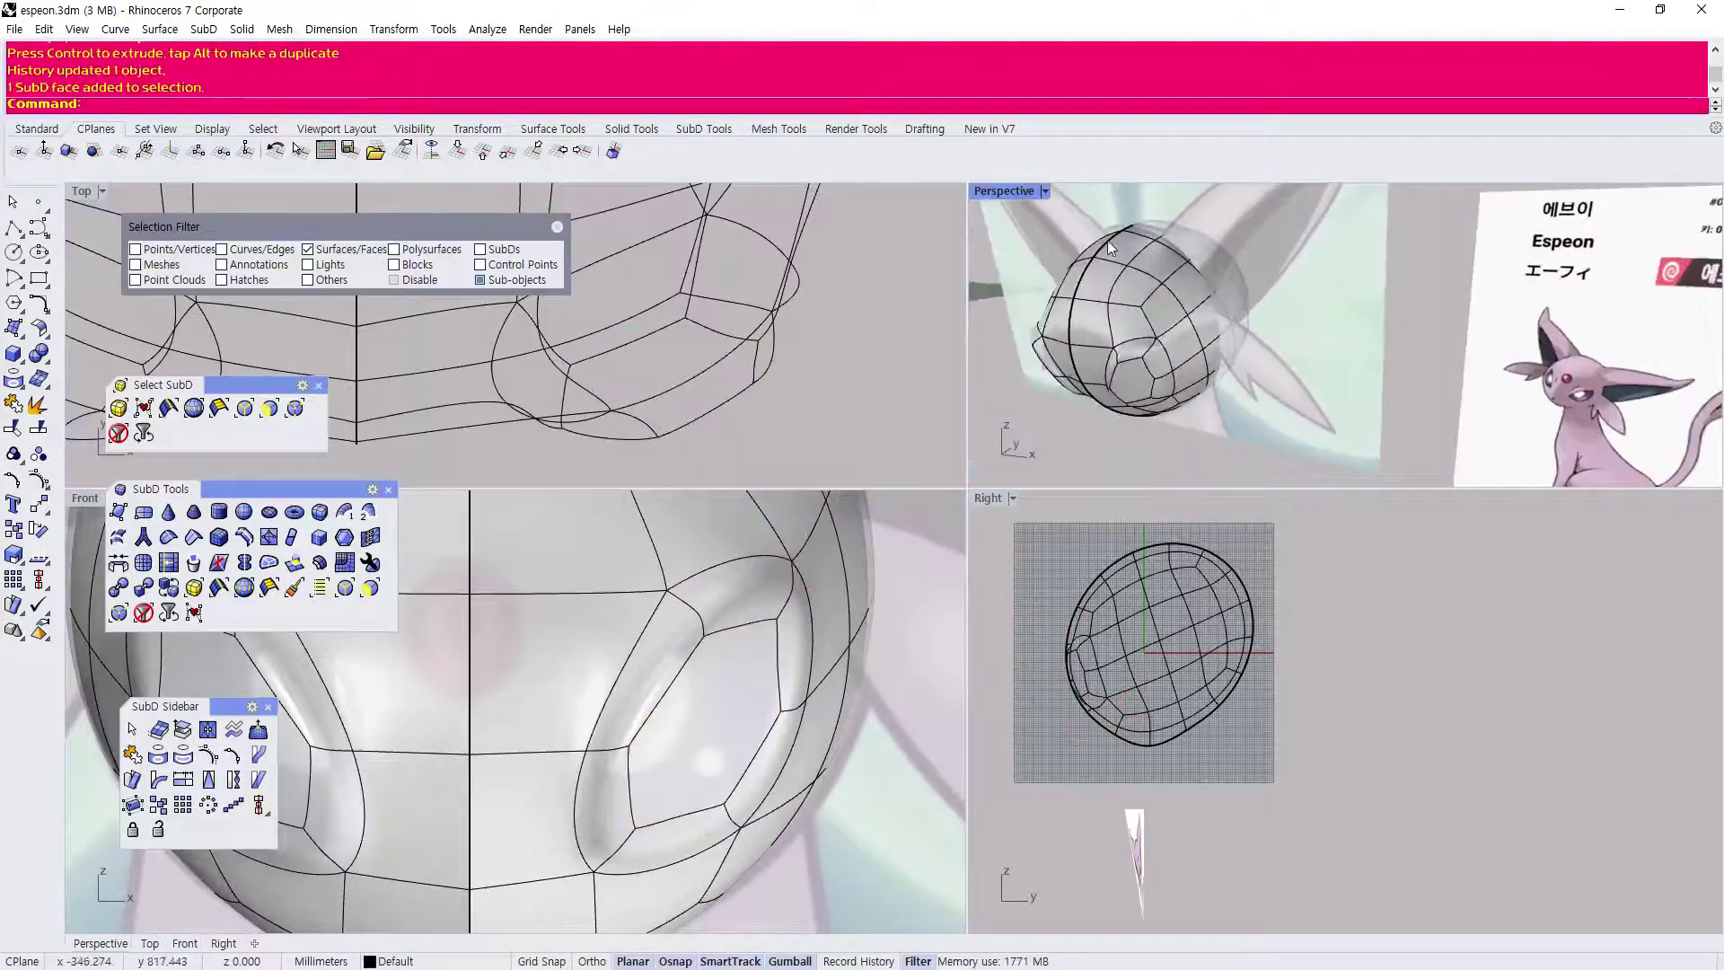
pyautogui.doubleClick(995, 191)
pyautogui.scroll(-5, 1015, 503)
pyautogui.scroll(5, 728, 489)
pyautogui.moveTo(628, 485); pyautogui.dragTo(831, 697, button='right')
pyautogui.click(831, 698)
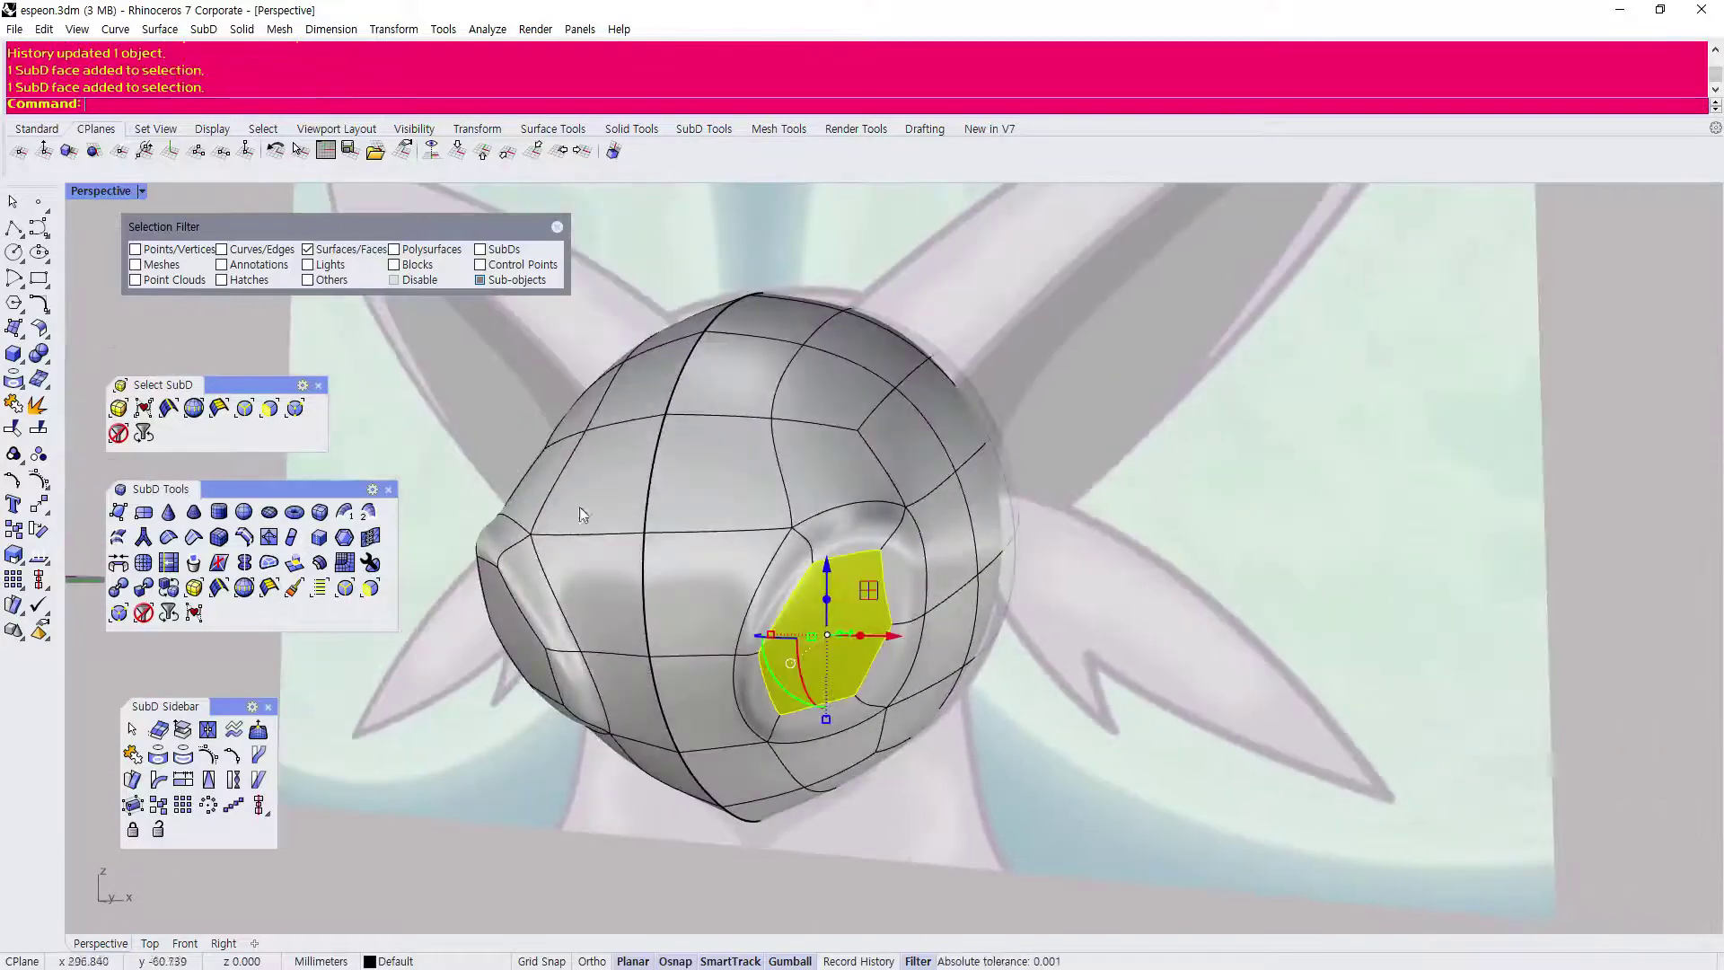
pyautogui.doubleClick(93, 196)
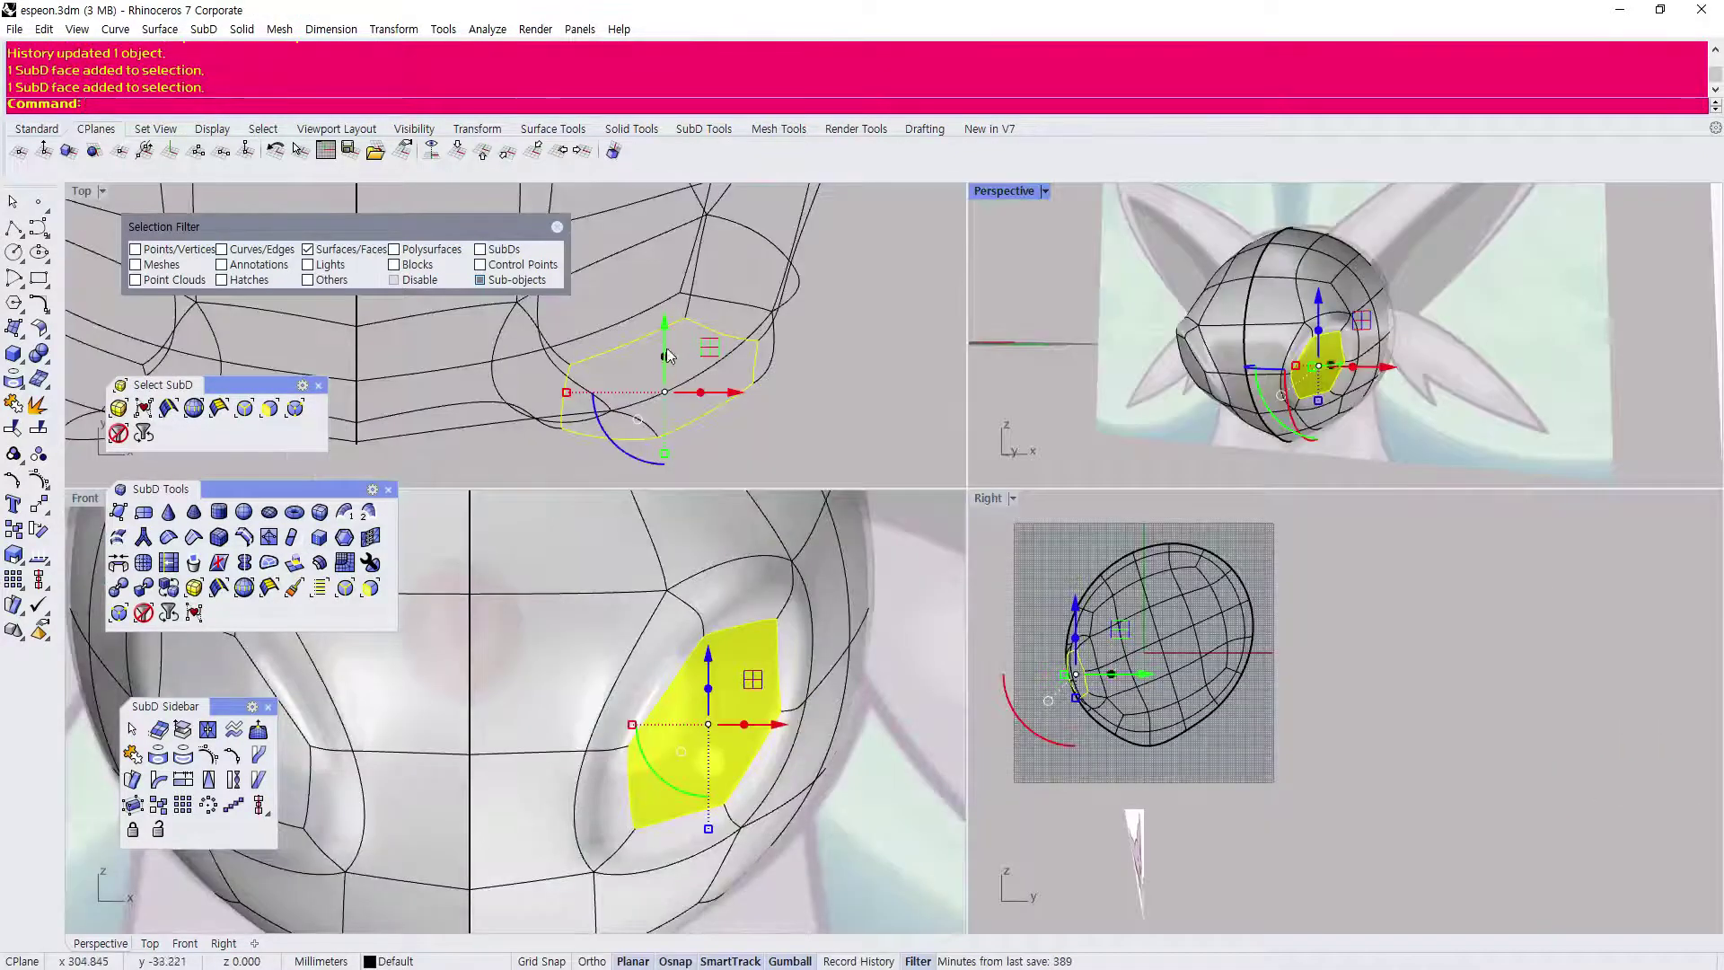
pyautogui.moveTo(669, 335); pyautogui.dragTo(674, 246)
pyautogui.click(817, 323)
# Examine the recessed eye and its surrounding rim from the front and in perspective.
pyautogui.moveTo(795, 684); pyautogui.dragTo(666, 703, button='right')
pyautogui.moveTo(1356, 356); pyautogui.dragTo(1102, 352, button='right')
pyautogui.scroll(2, 1373, 337)
pyautogui.scroll(3, 1374, 344)
pyautogui.scroll(-4, 778, 308)
pyautogui.scroll(3, 1102, 352)
pyautogui.scroll(-12, 750, 739)
pyautogui.scroll(6, 1199, 745)
pyautogui.scroll(6, 754, 777)
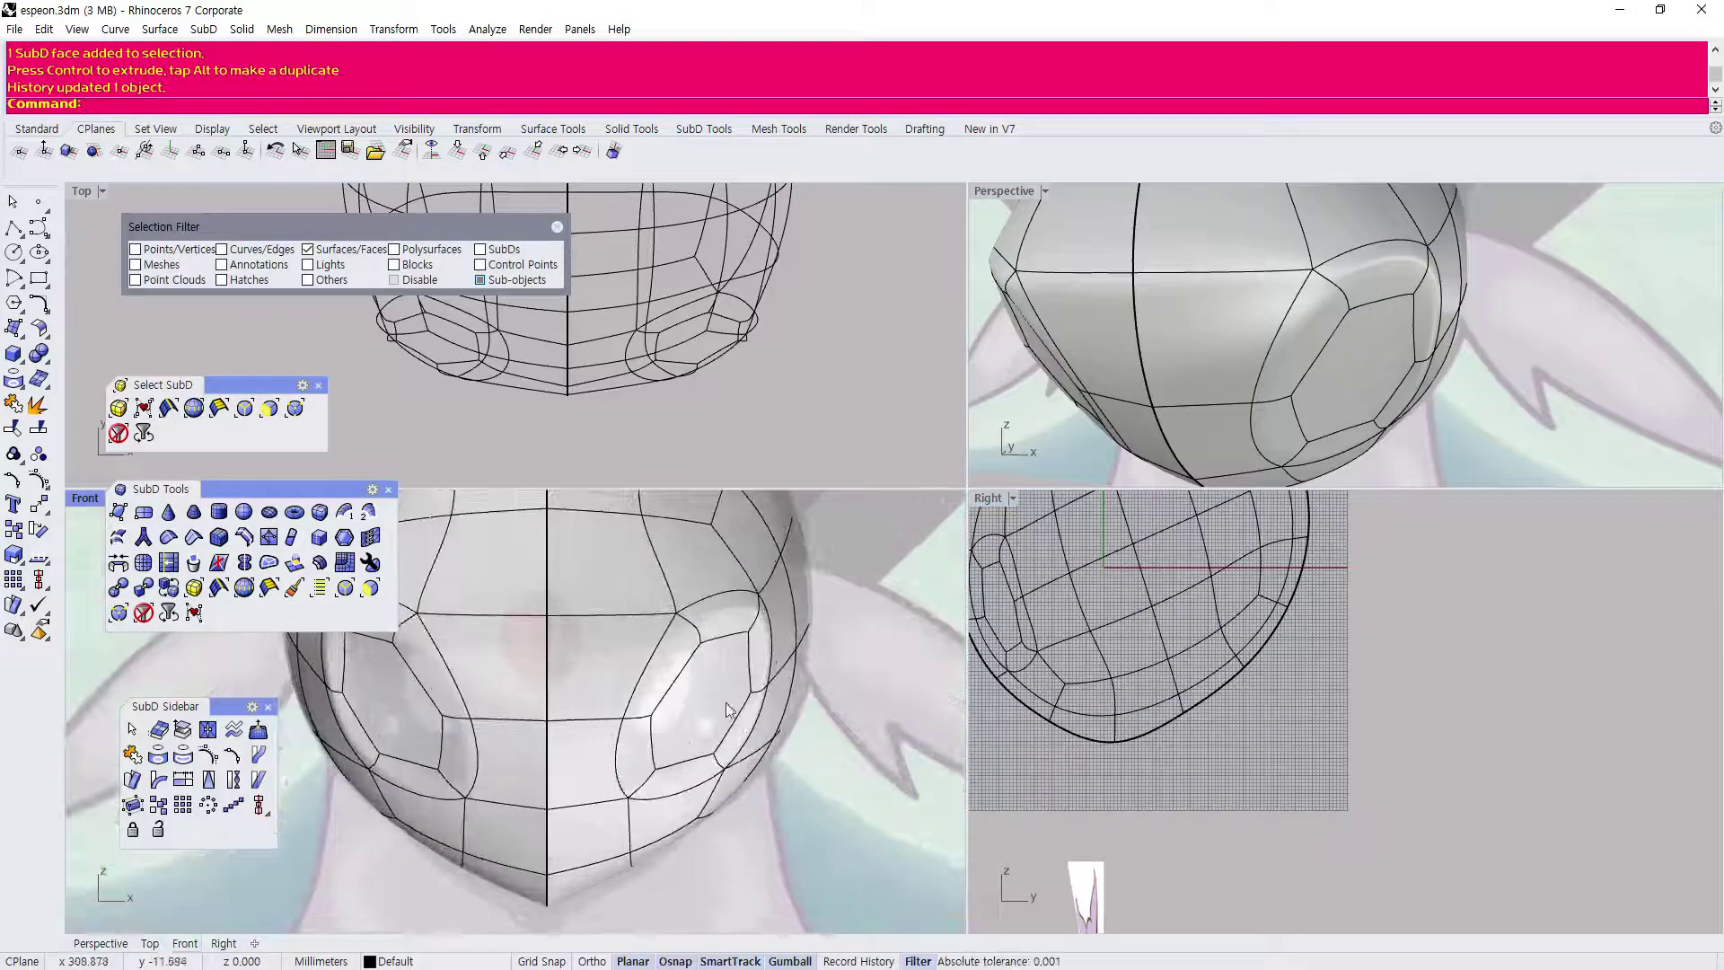
pyautogui.scroll(-3, 647, 574)
pyautogui.scroll(4, 657, 718)
# Scale the recessed eye face slightly wider horizontally.
pyautogui.click(658, 718)
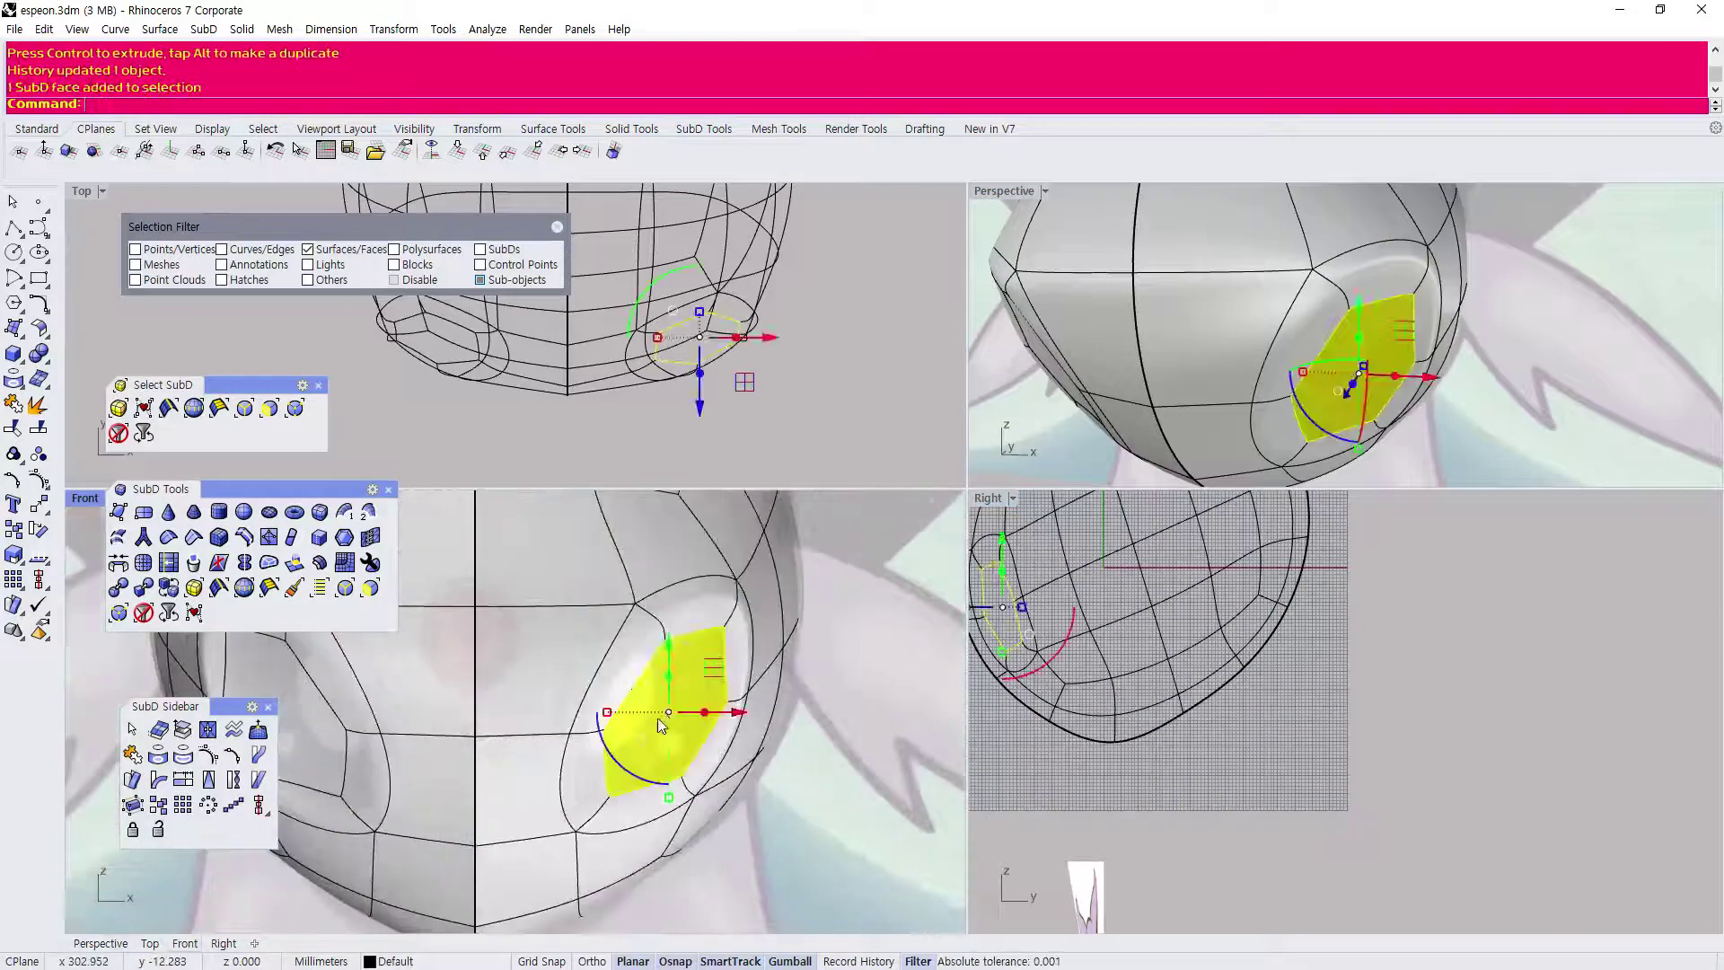
pyautogui.scroll(2, 632, 691)
pyautogui.moveTo(590, 724); pyautogui.dragTo(558, 720)
pyautogui.scroll(-2, 671, 690)
pyautogui.moveTo(672, 690)
pyautogui.mouseDown(button='right')
pyautogui.moveTo(625, 707)
pyautogui.moveTo(652, 697)
pyautogui.mouseUp(button='right')
pyautogui.moveTo(1228, 376); pyautogui.dragTo(974, 364, button='right')
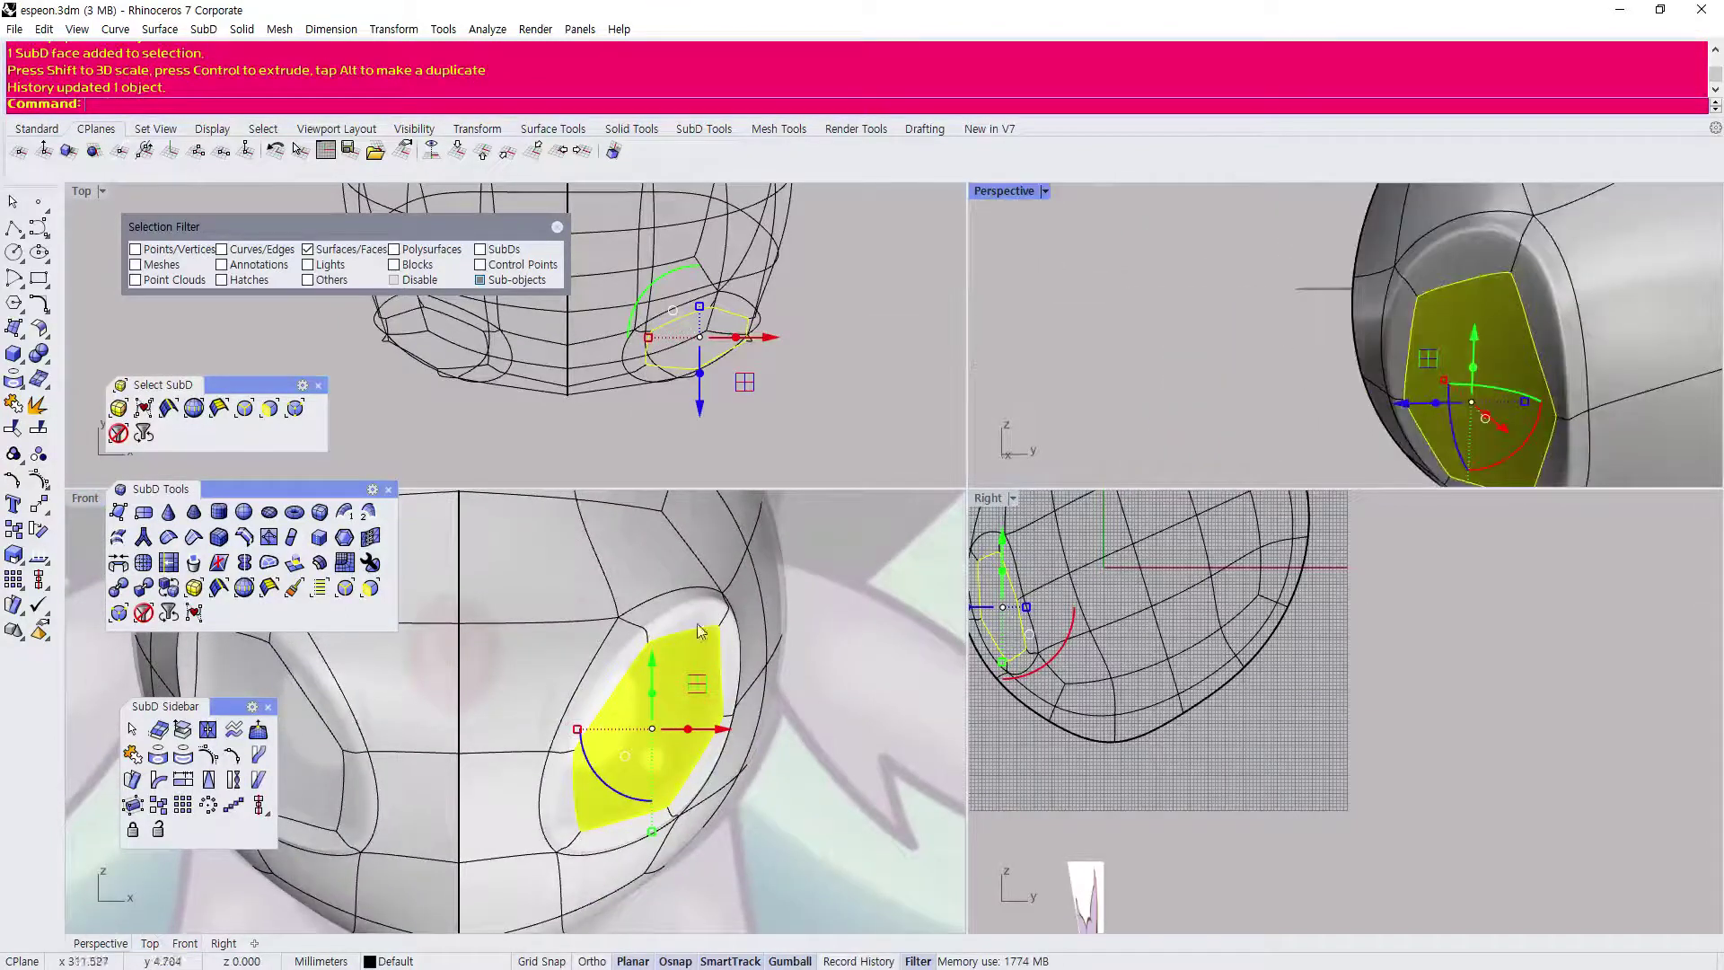
pyautogui.click(852, 579)
# Move the upper outer corner vertex of the recessed eye face slightly inward, adjusting it in the front and top views.
pyautogui.scroll(2, 852, 579)
pyautogui.click(294, 410)
pyautogui.click(713, 636)
pyautogui.moveTo(770, 636); pyautogui.dragTo(753, 635)
pyautogui.moveTo(760, 337); pyautogui.dragTo(727, 323)
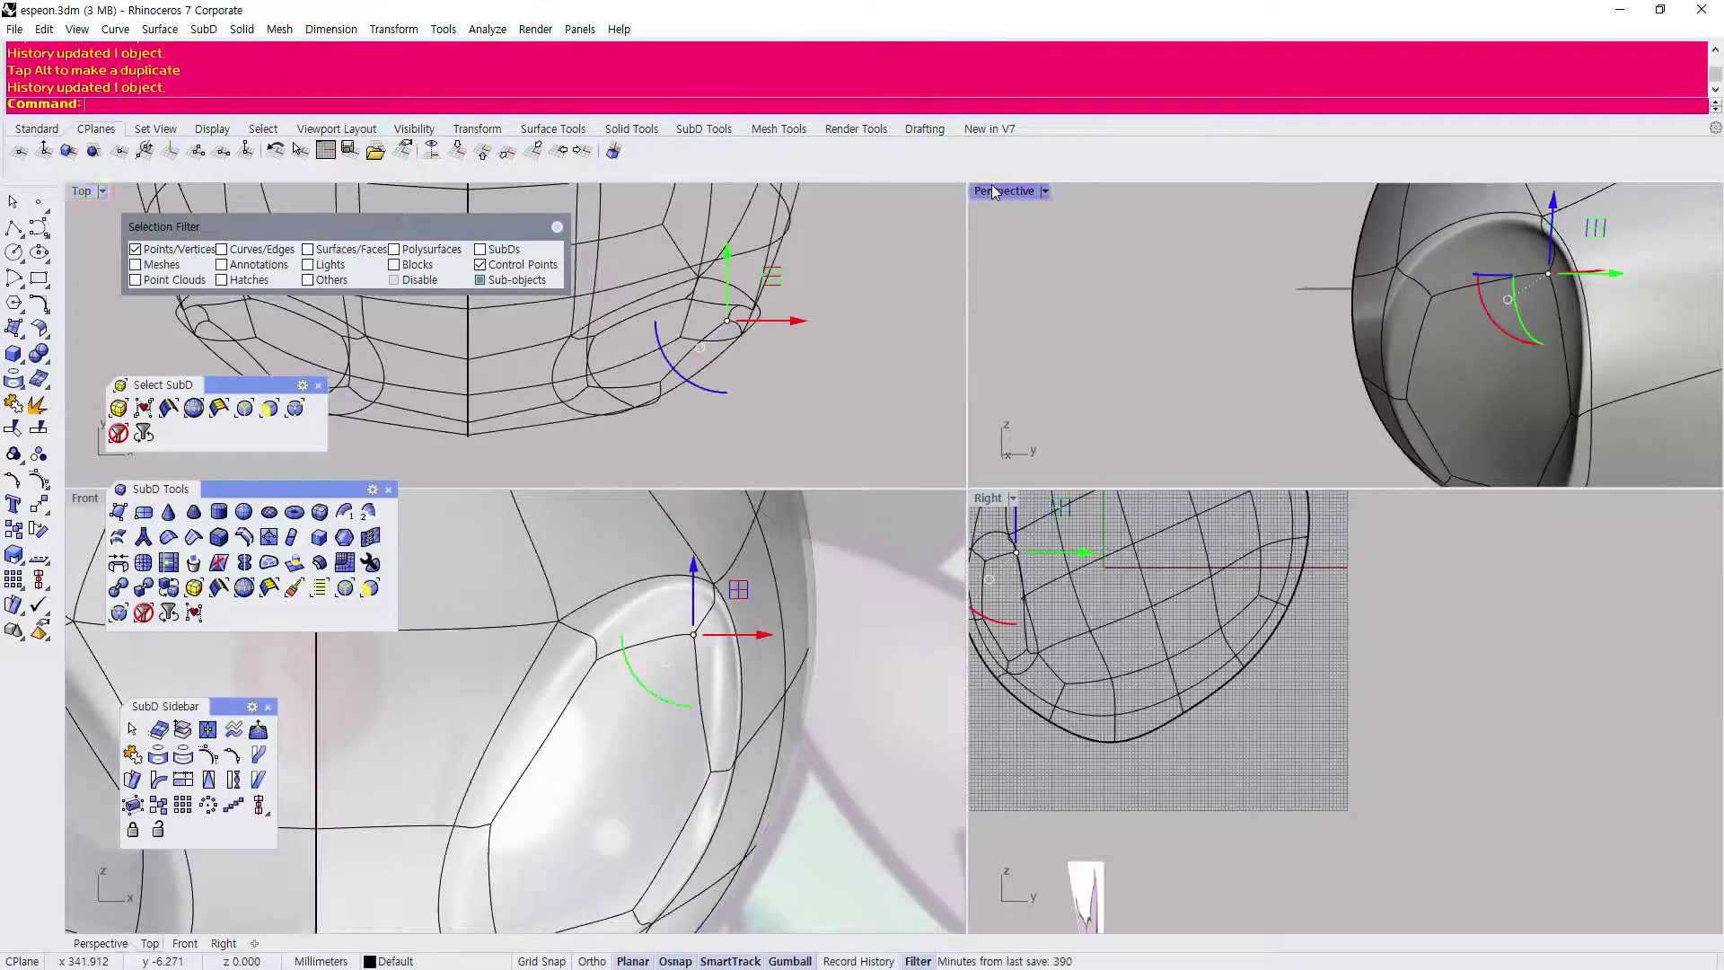
# Select the short edge joining the eye's upper outer corner to its rim and move it slightly inward horizontally.
pyautogui.doubleClick(997, 191)
pyautogui.moveTo(564, 575); pyautogui.dragTo(909, 595, button='right')
pyautogui.scroll(6, 958, 526)
pyautogui.scroll(-1, 920, 499)
pyautogui.scroll(1, 920, 499)
pyautogui.scroll(-1, 919, 499)
pyautogui.scroll(2, 873, 553)
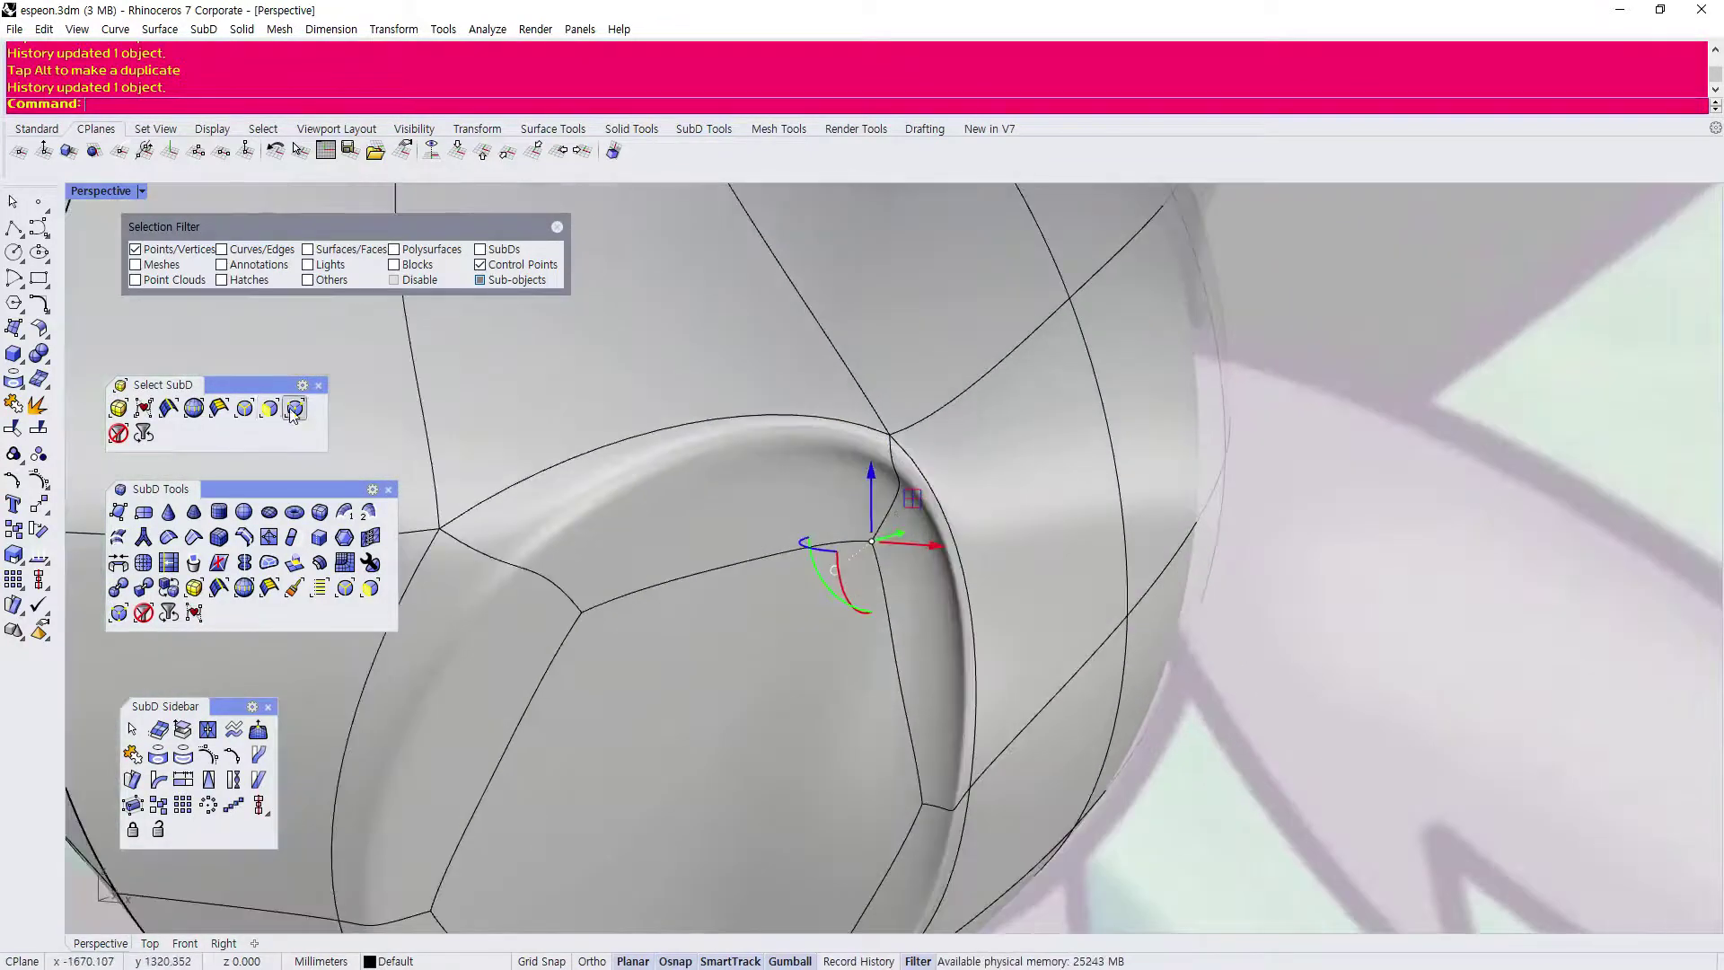
pyautogui.click(243, 409)
pyautogui.click(885, 510)
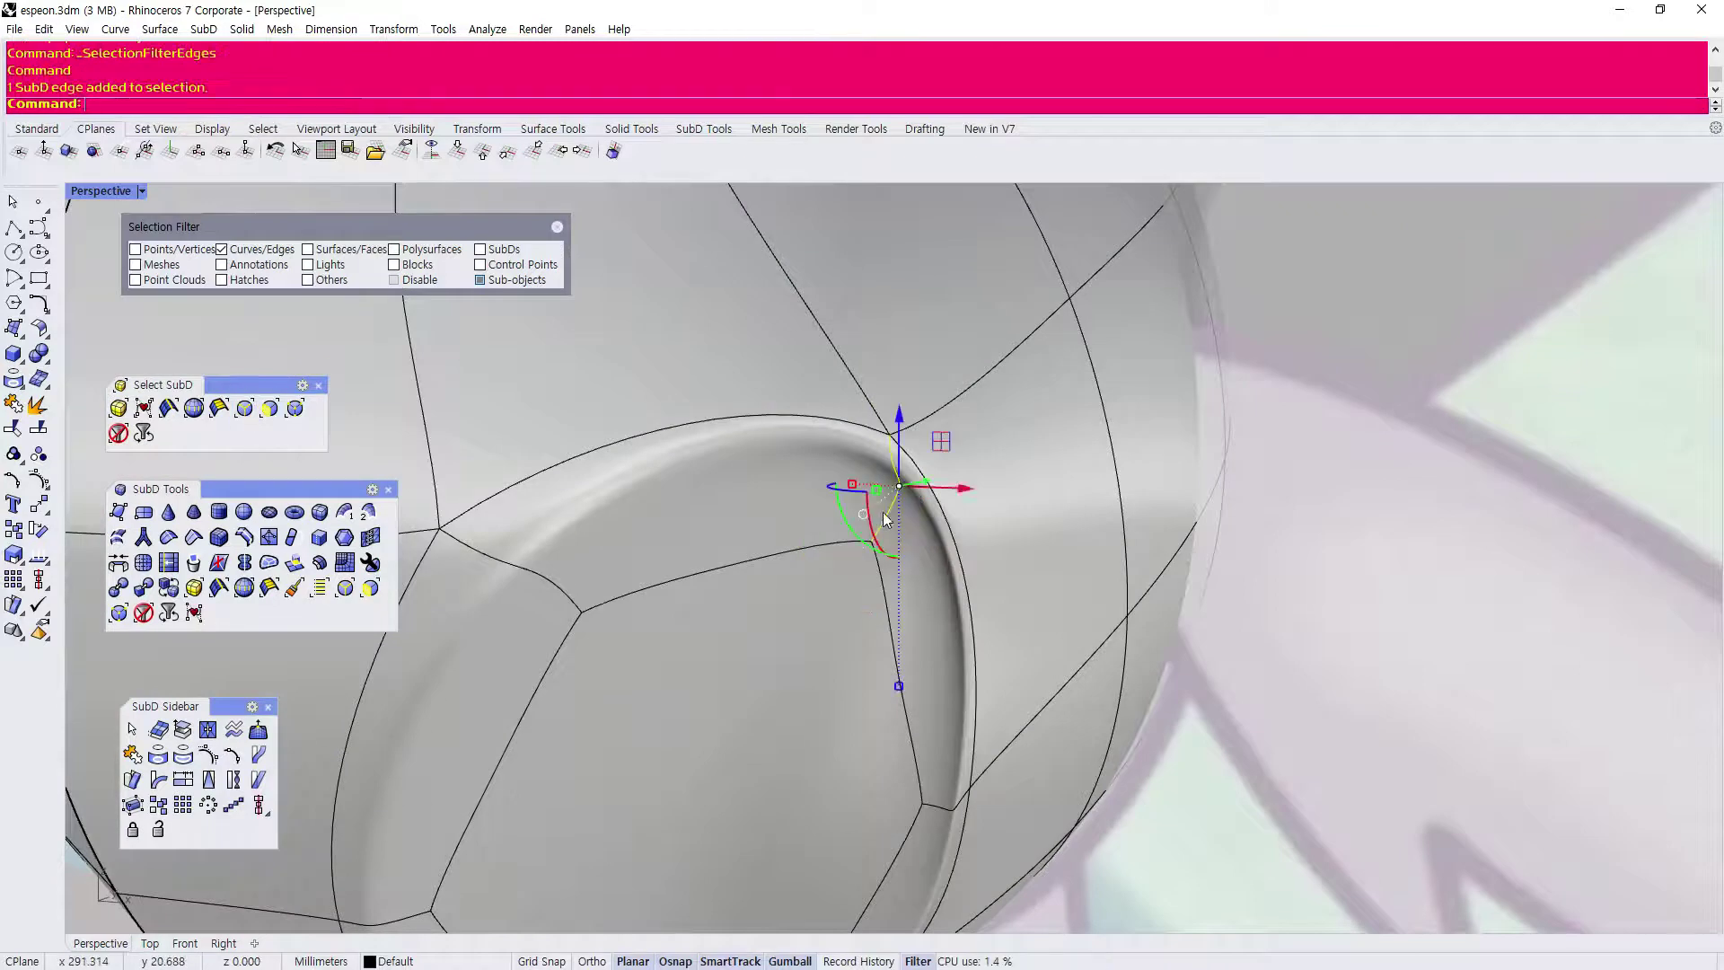
pyautogui.moveTo(961, 489); pyautogui.dragTo(937, 499)
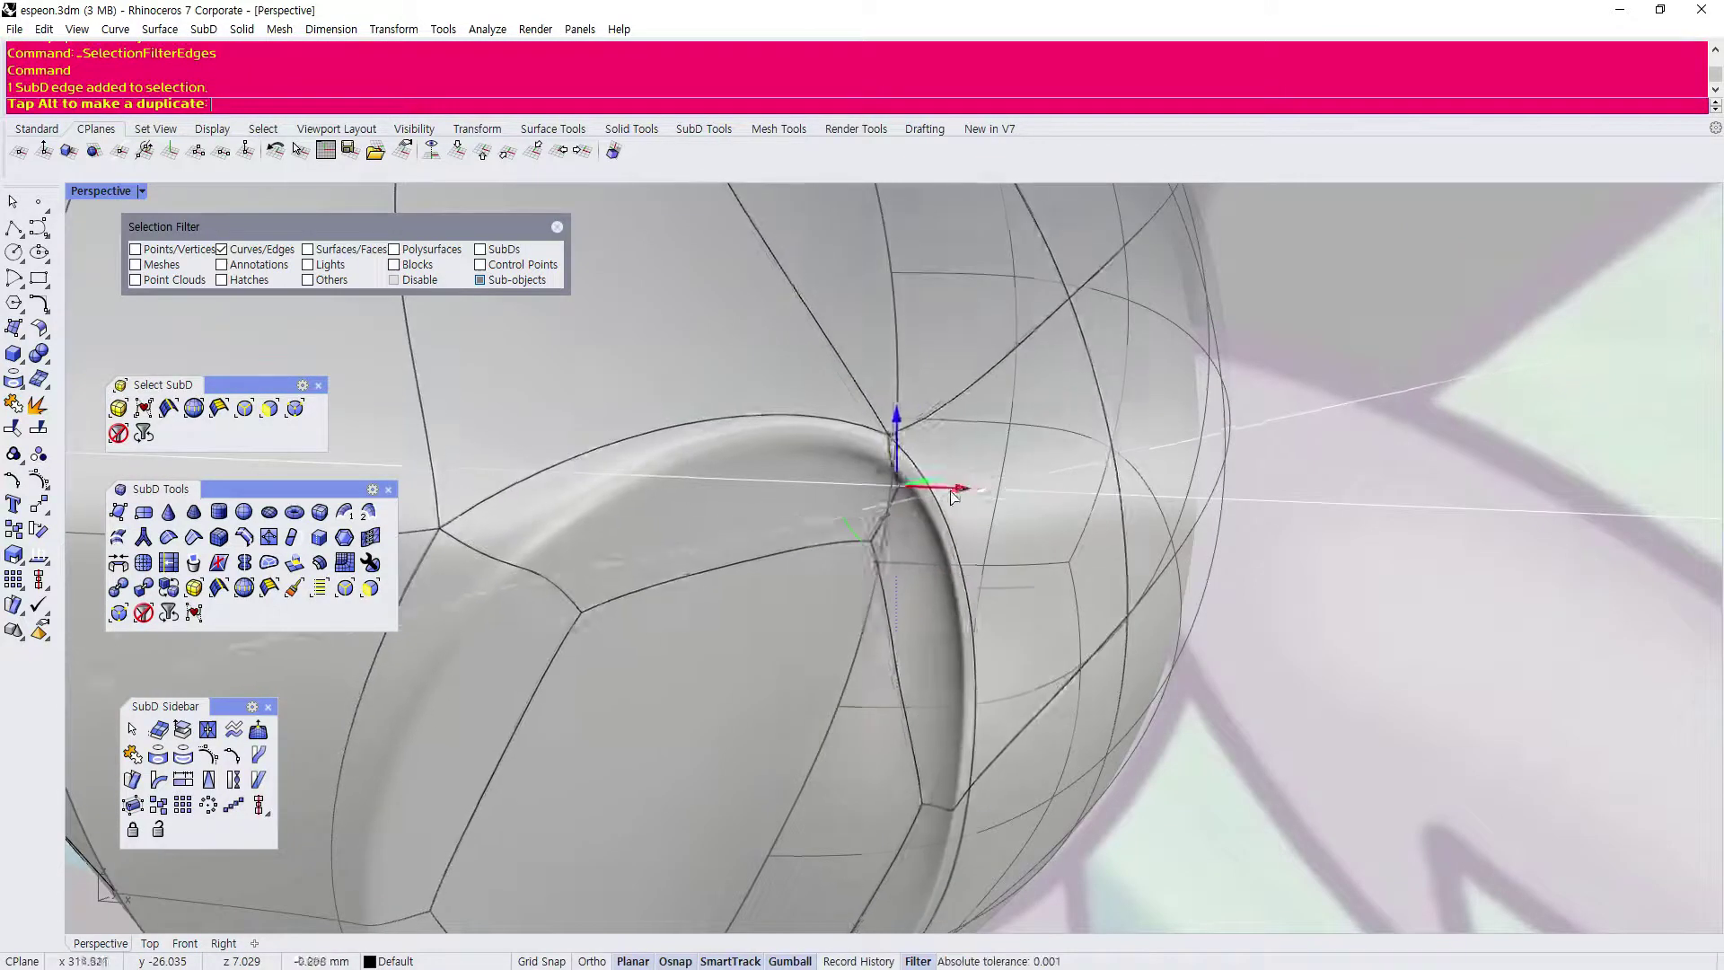
# Select the rim face above the eye and examine its shape in perspective and from the front.
pyautogui.click(273, 410)
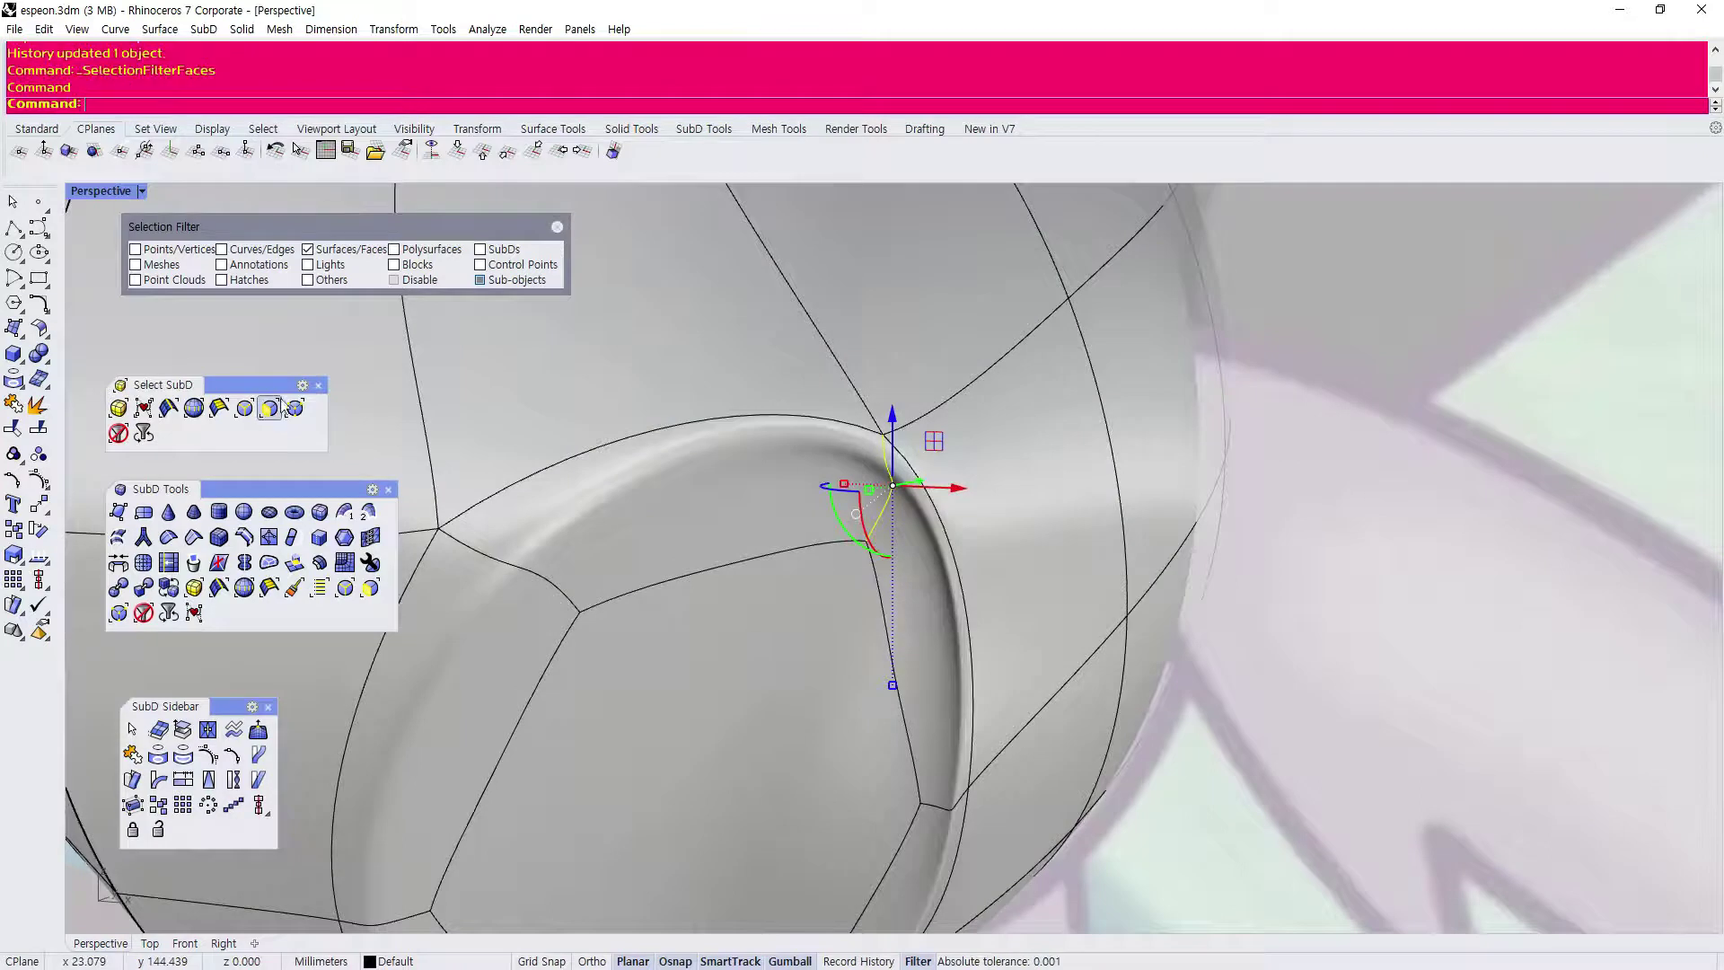
pyautogui.click(773, 523)
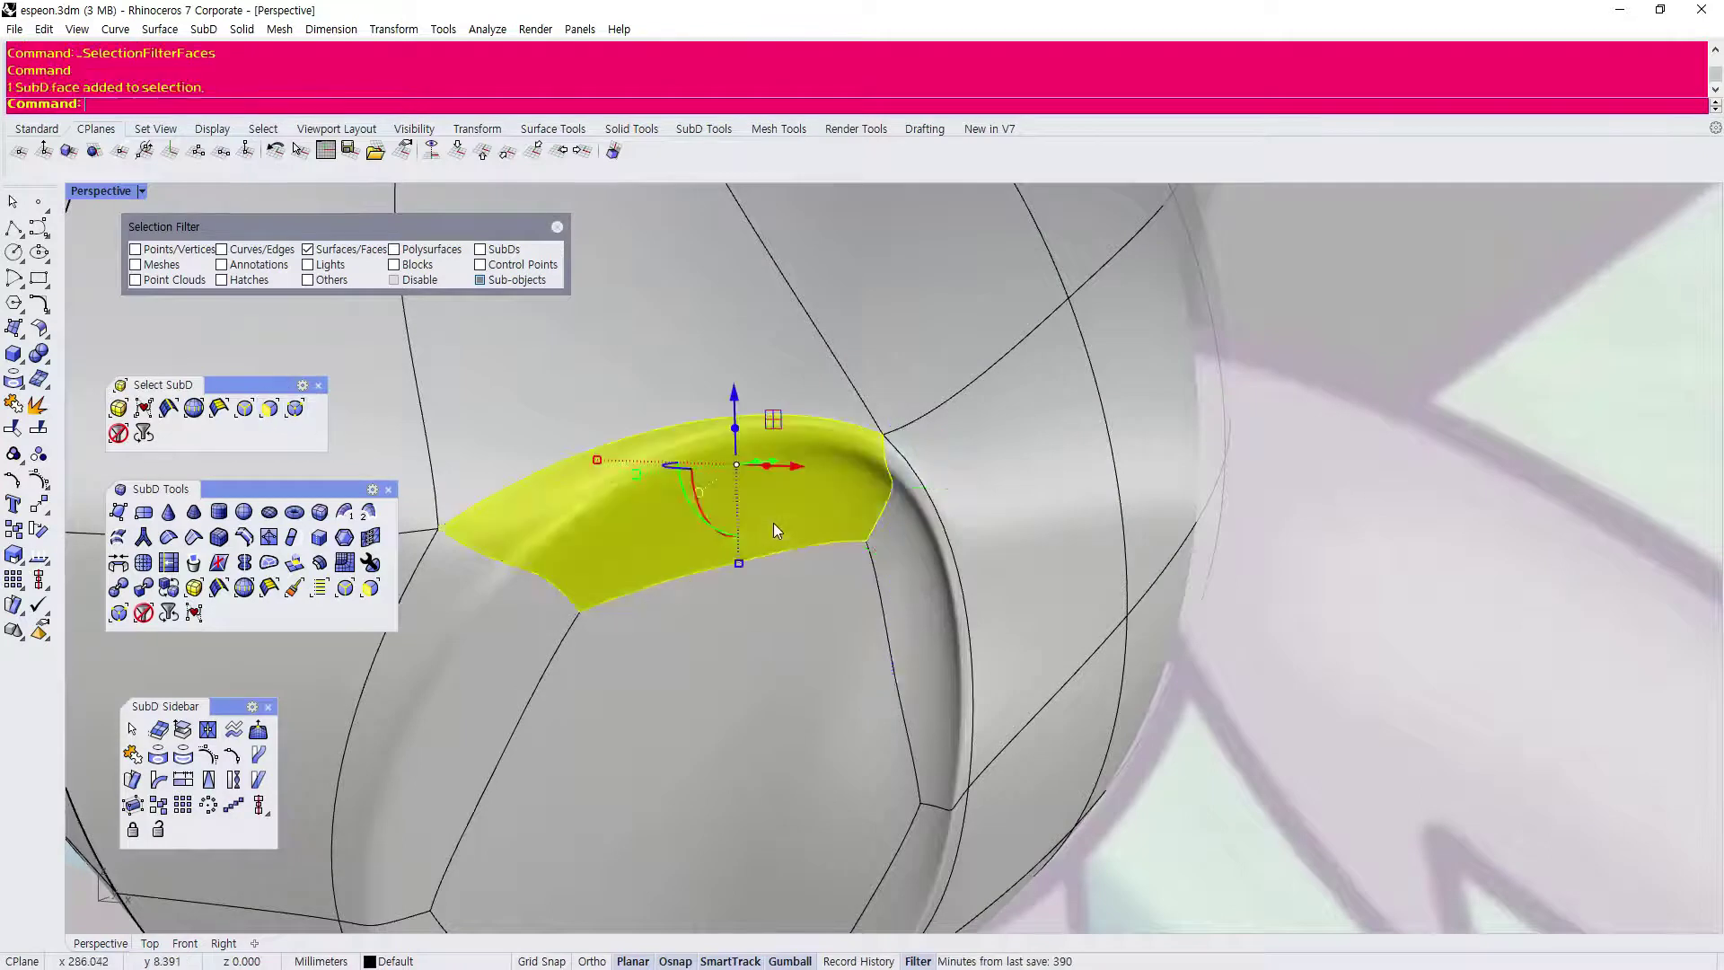
pyautogui.scroll(-3, 771, 528)
pyautogui.scroll(3, 770, 529)
pyautogui.moveTo(771, 530); pyautogui.dragTo(853, 541, button='right')
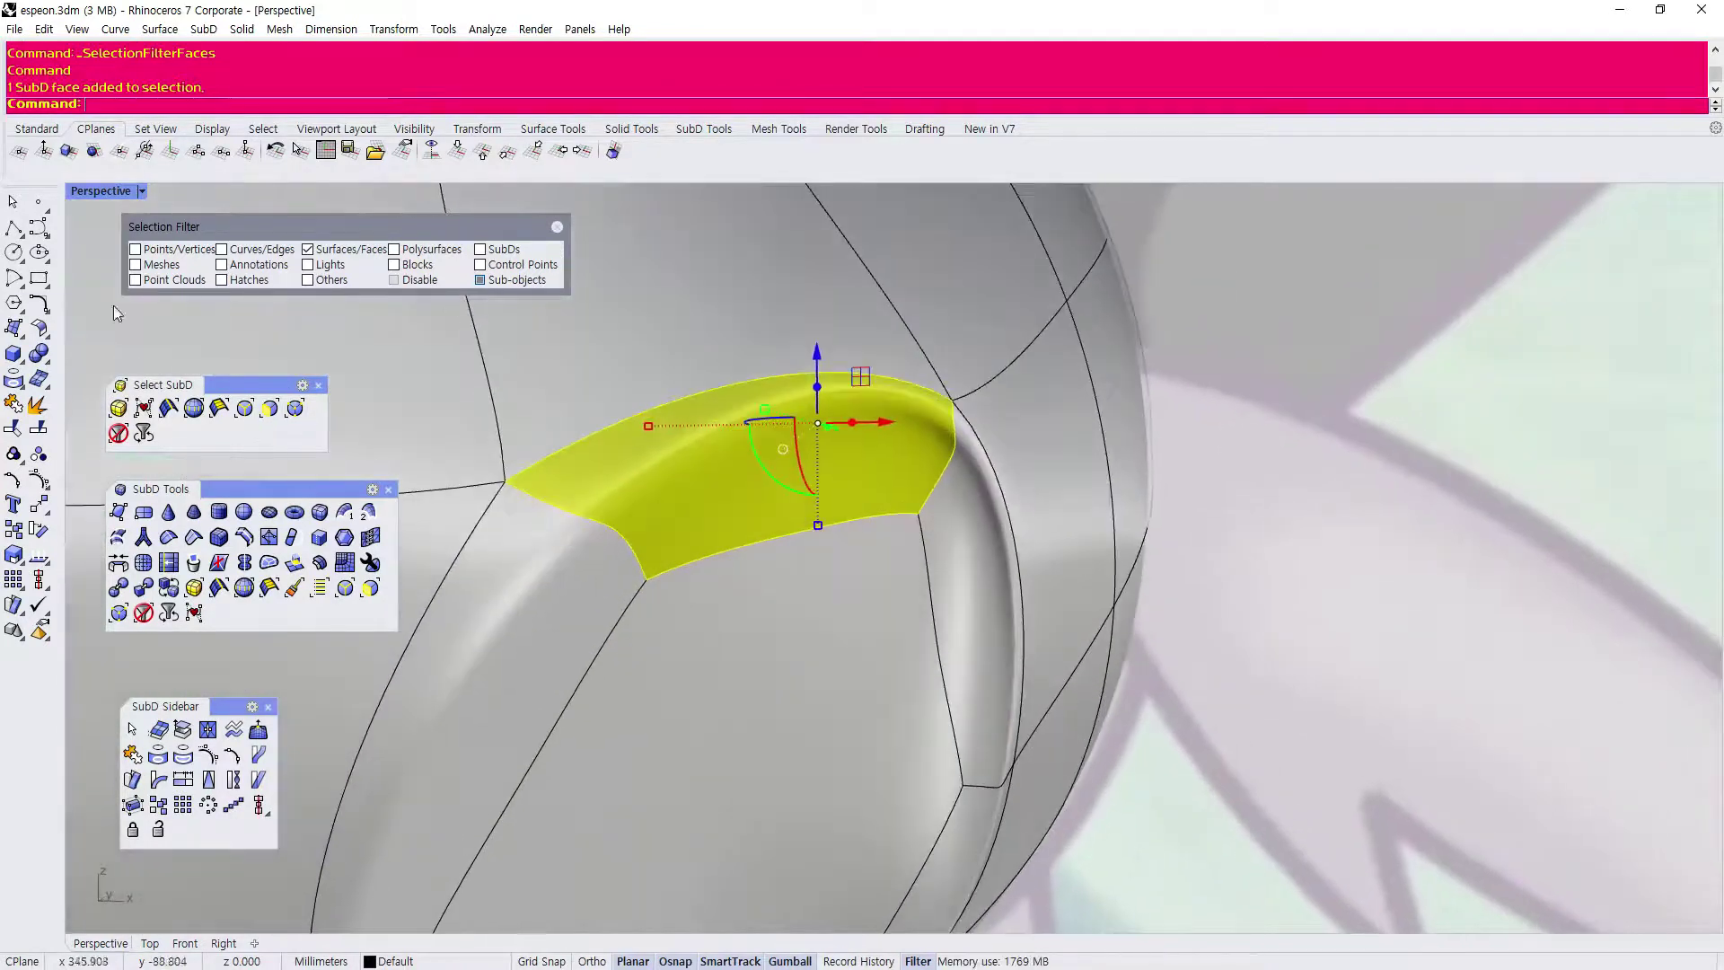
pyautogui.doubleClick(101, 191)
pyautogui.scroll(-5, 739, 711)
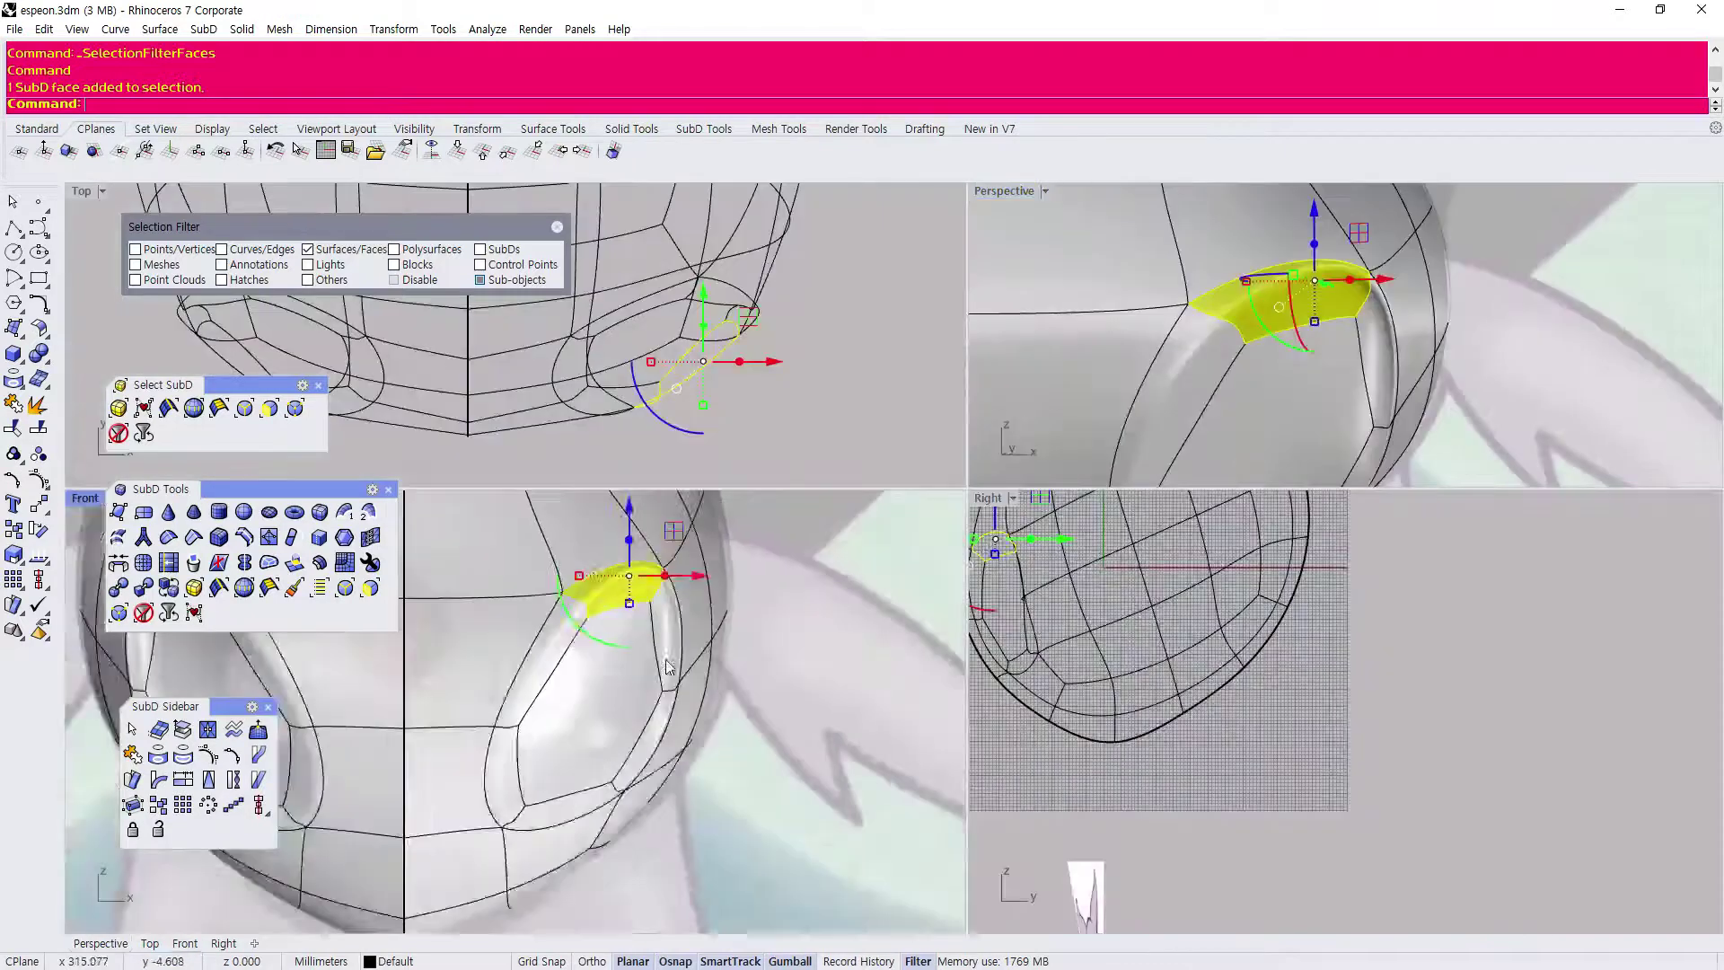
pyautogui.click(740, 718)
# Compare the modelled eyes with the eye shape in the Espeon reference artwork.
pyautogui.scroll(5, 626, 639)
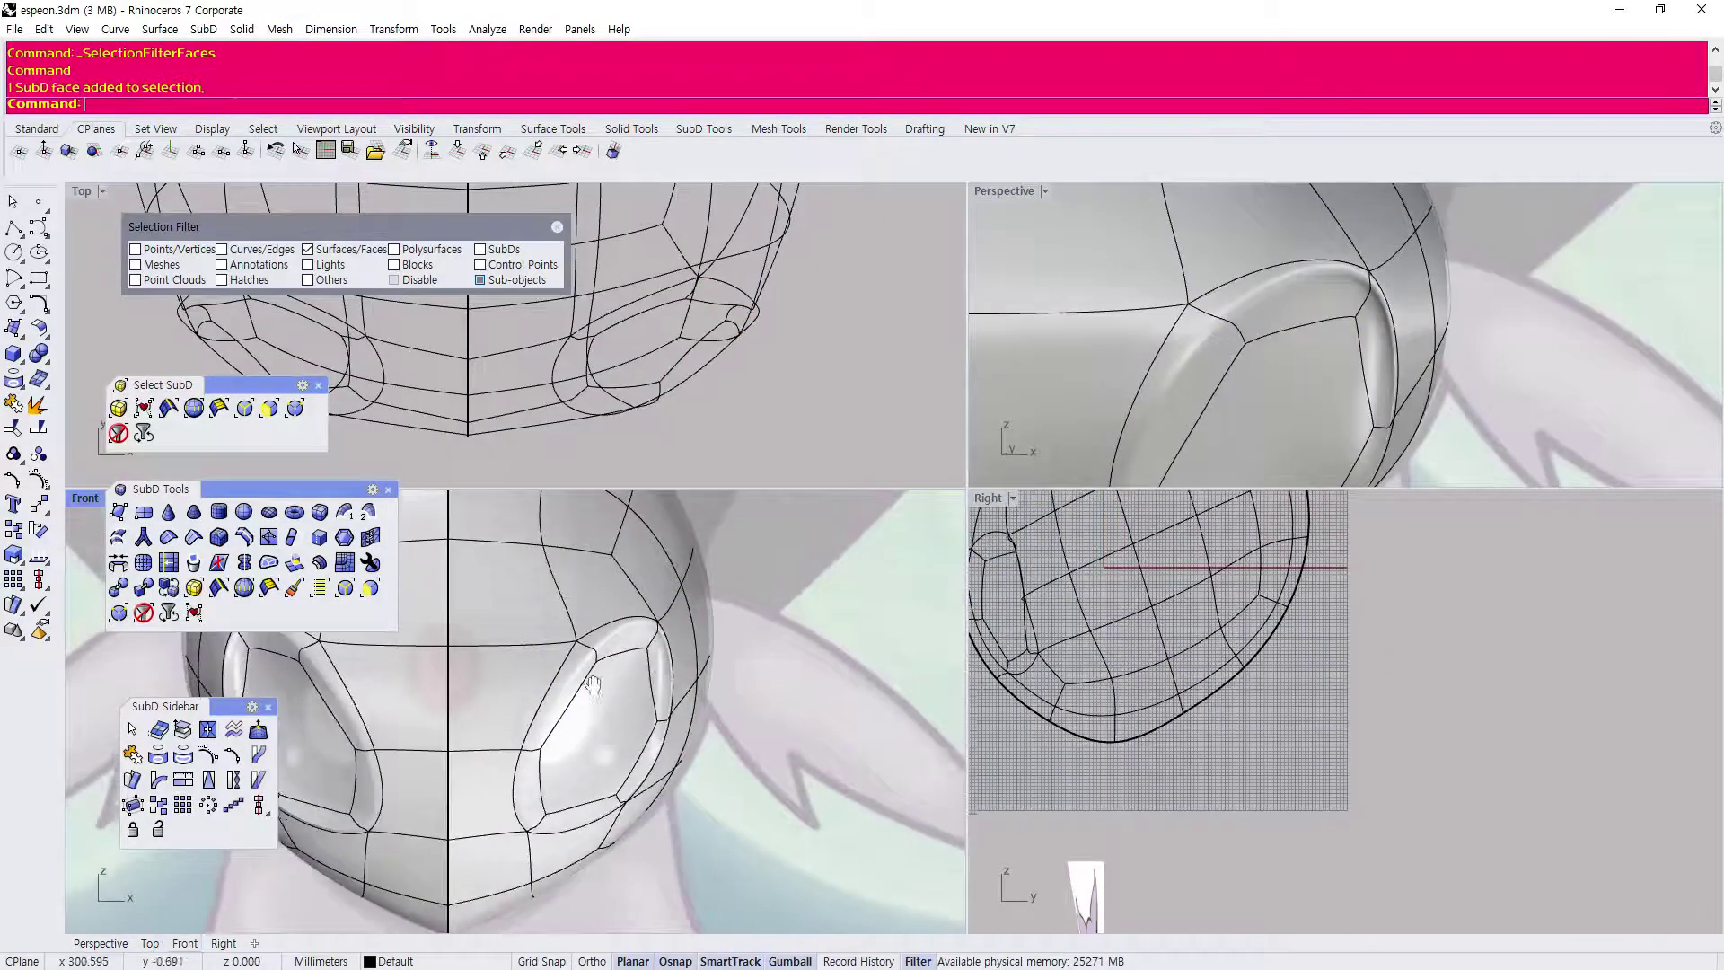
pyautogui.scroll(-5, 1264, 314)
pyautogui.scroll(-3, 1269, 318)
pyautogui.scroll(8, 1204, 364)
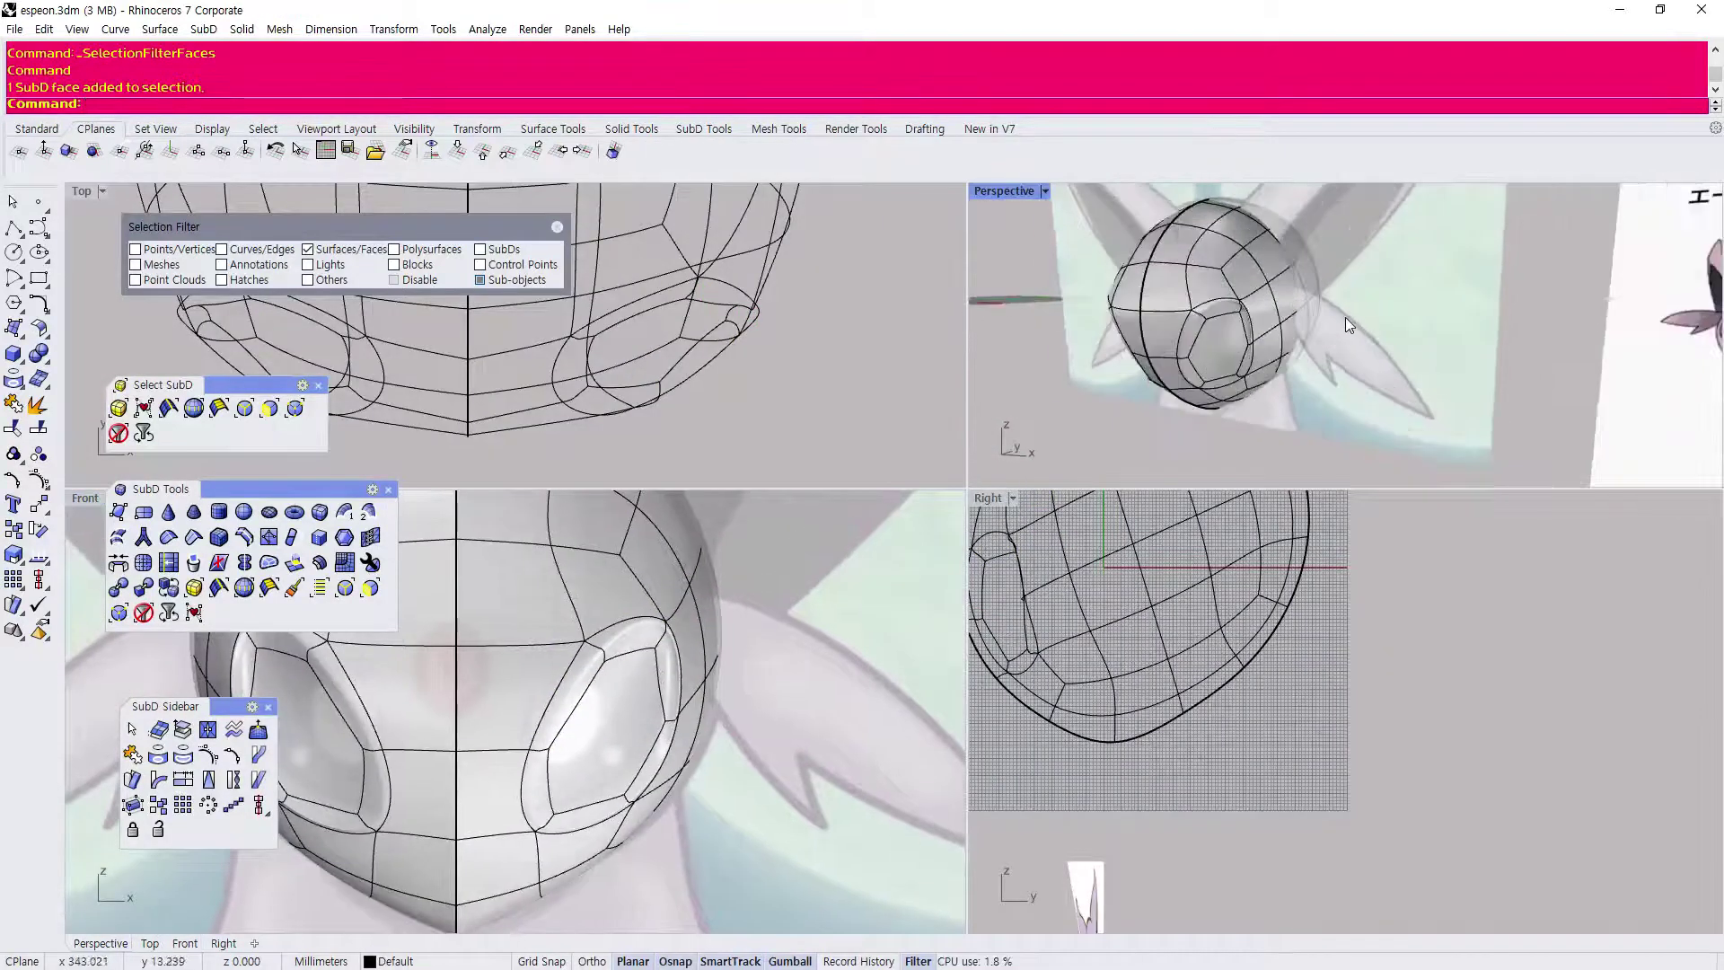
pyautogui.scroll(-3, 1204, 365)
pyautogui.scroll(-6, 729, 733)
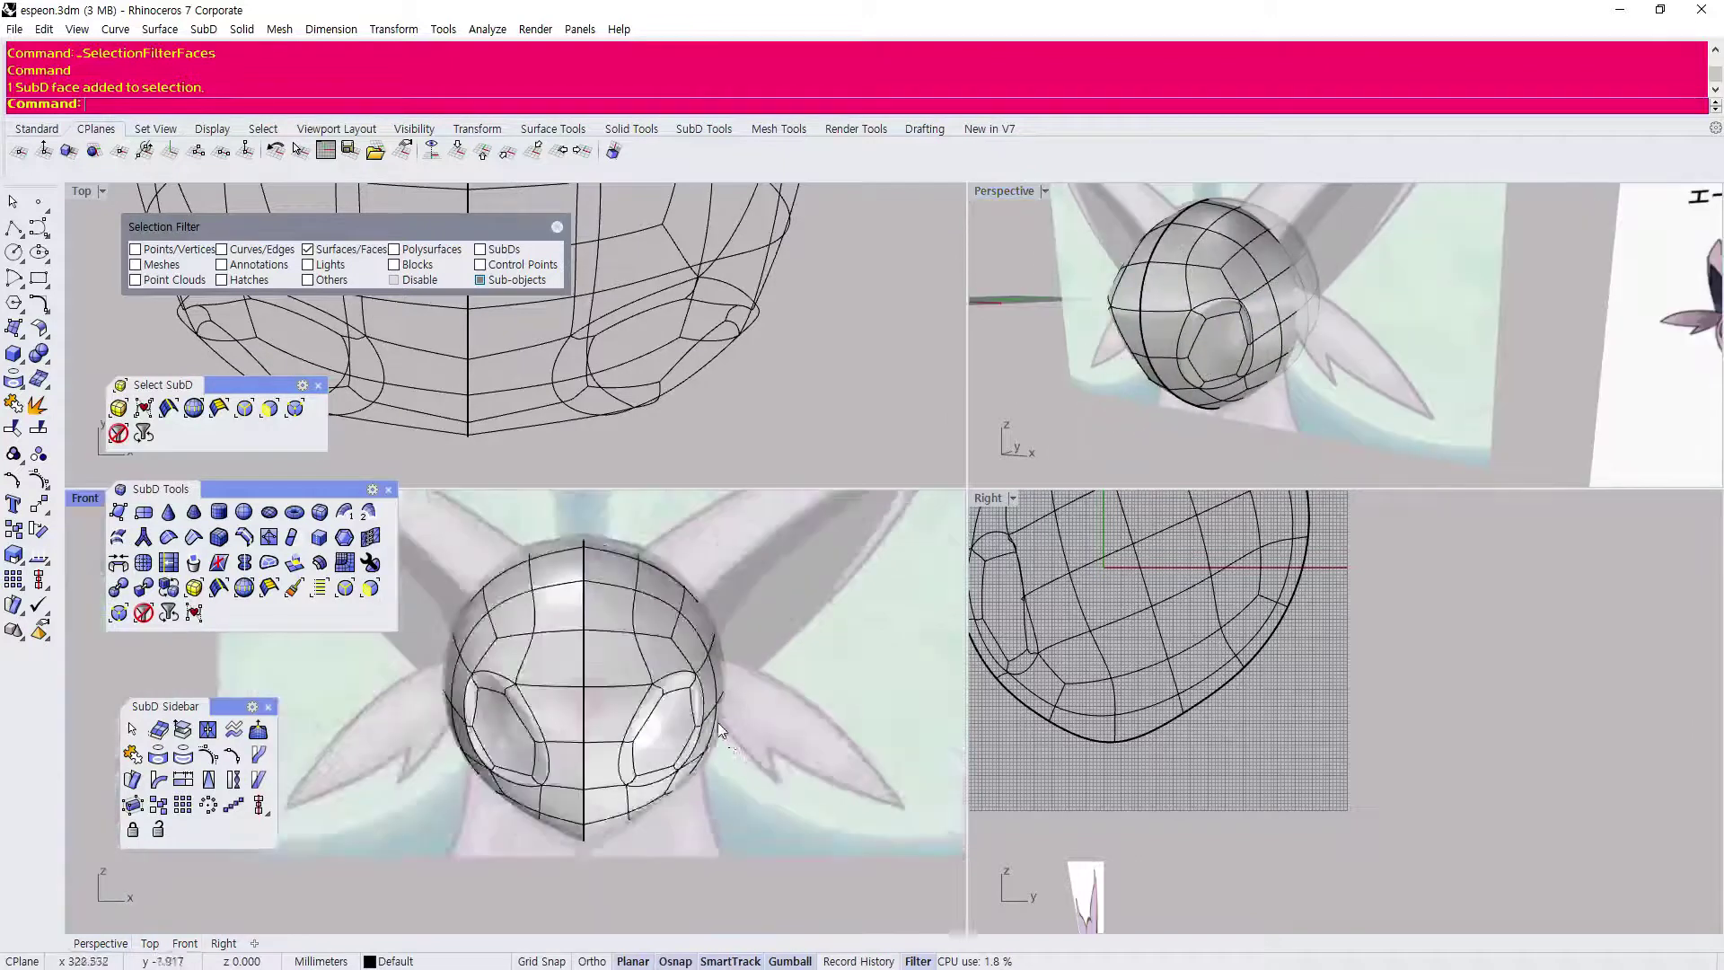
pyautogui.scroll(10, 916, 691)
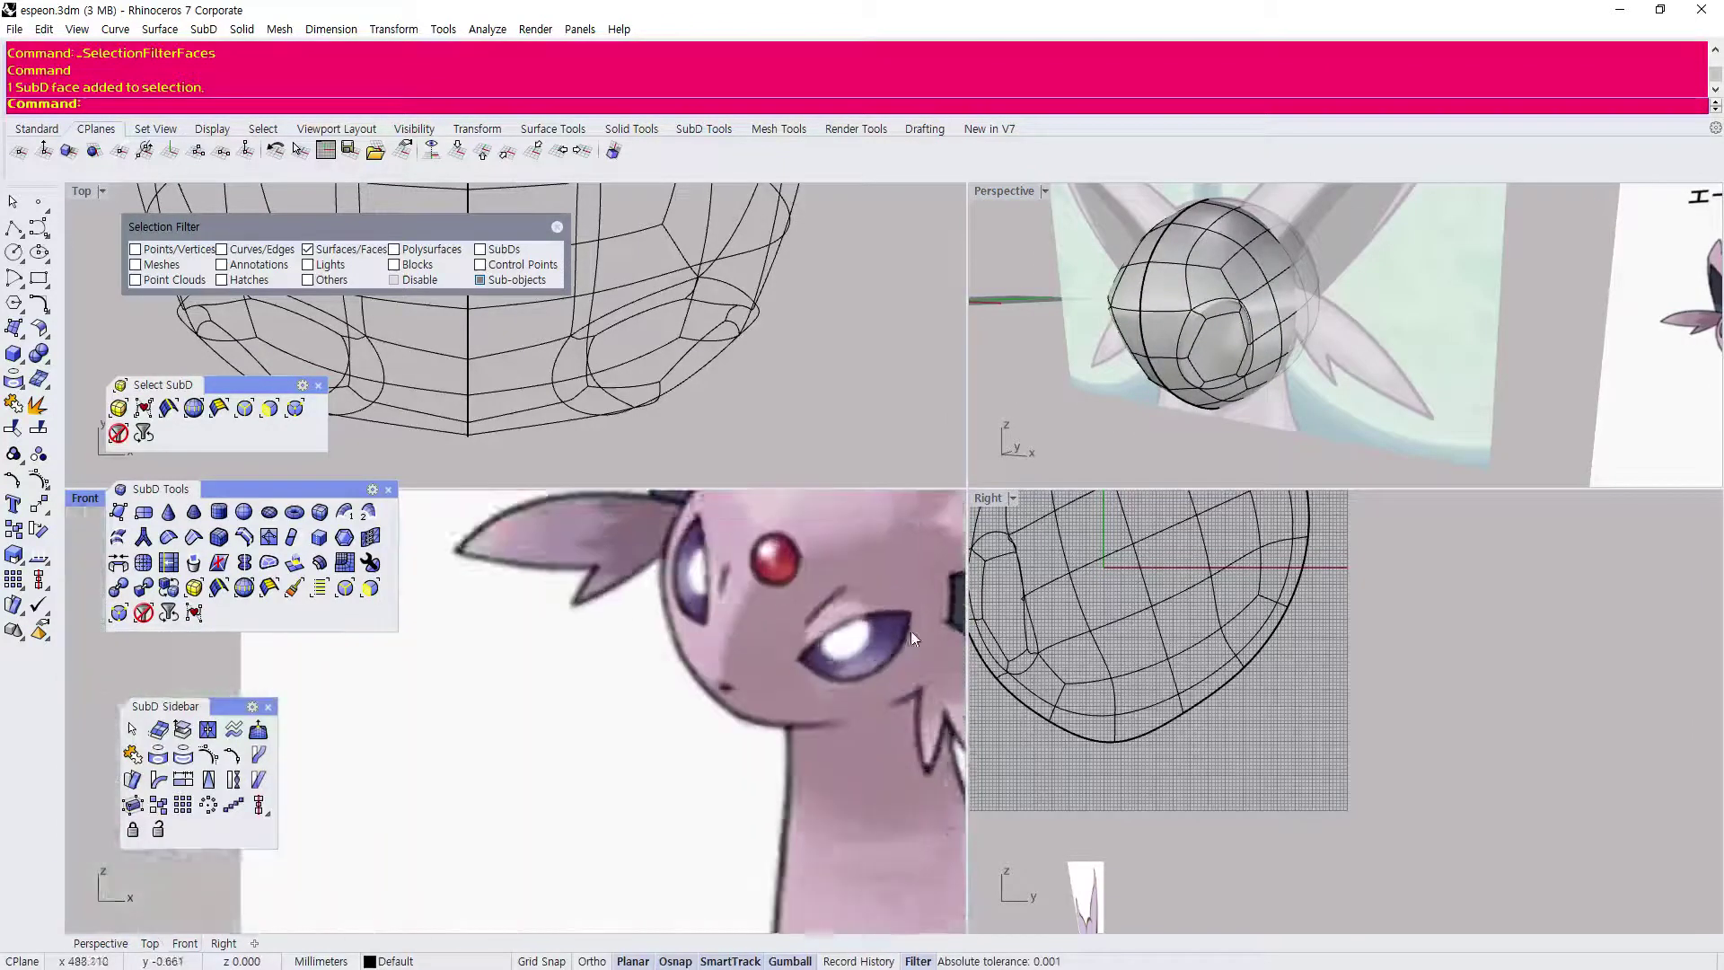
pyautogui.scroll(-8, 870, 607)
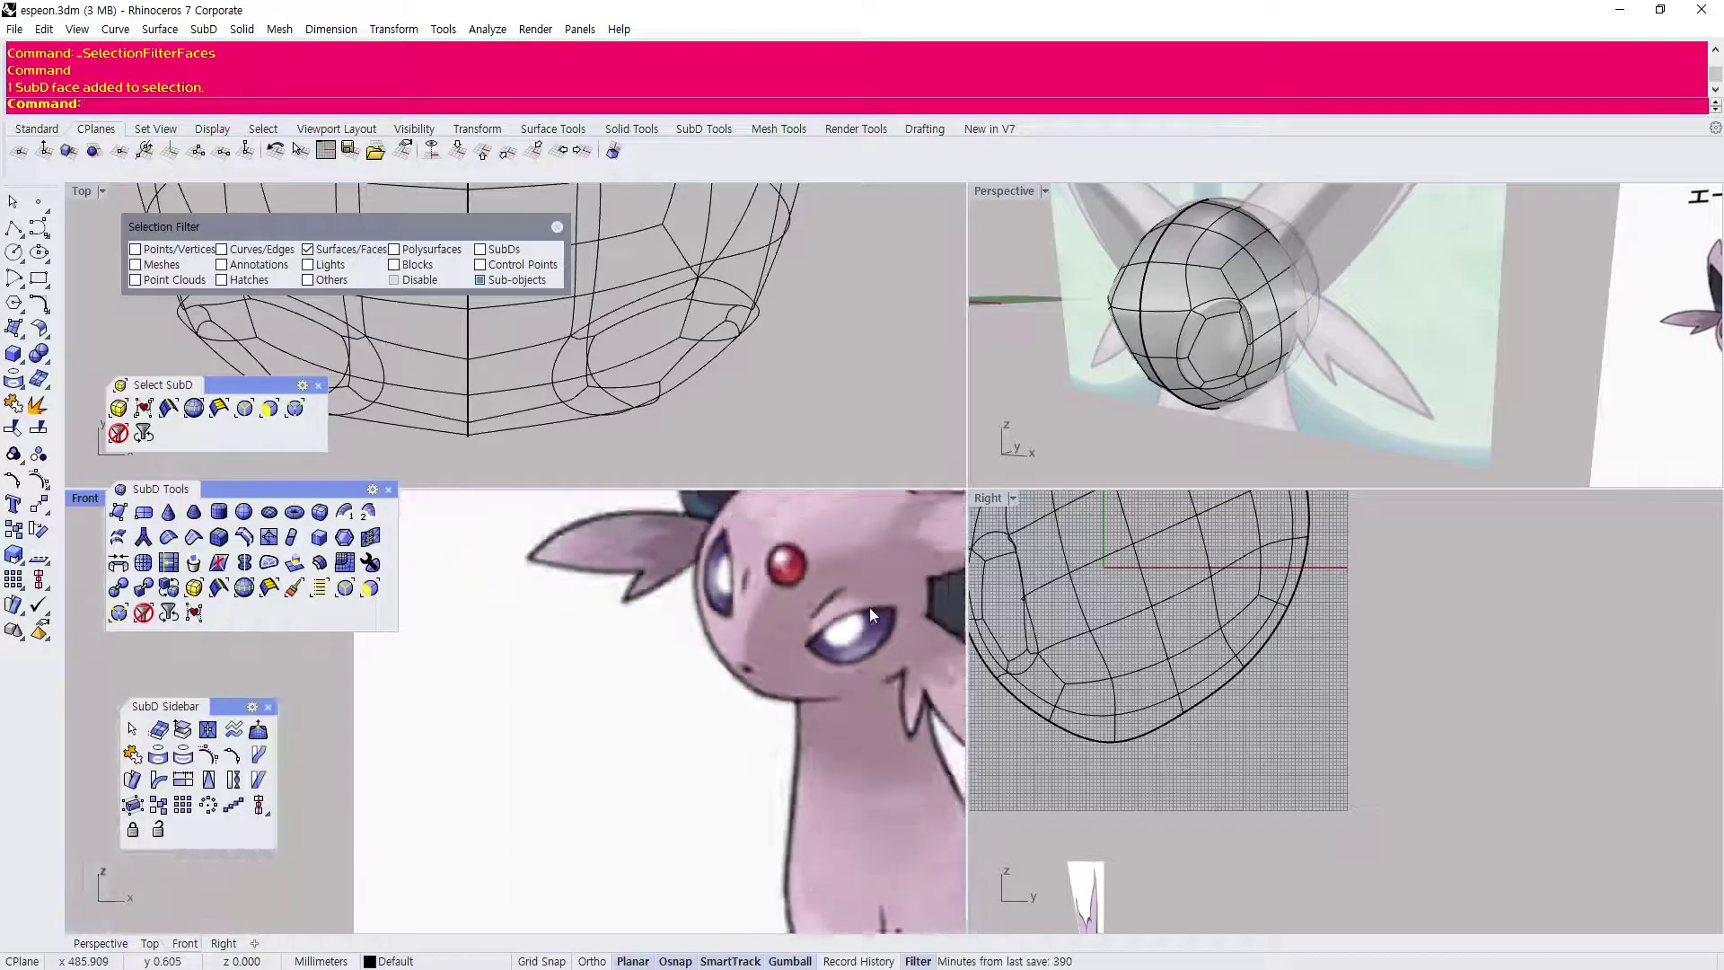
pyautogui.scroll(8, 555, 665)
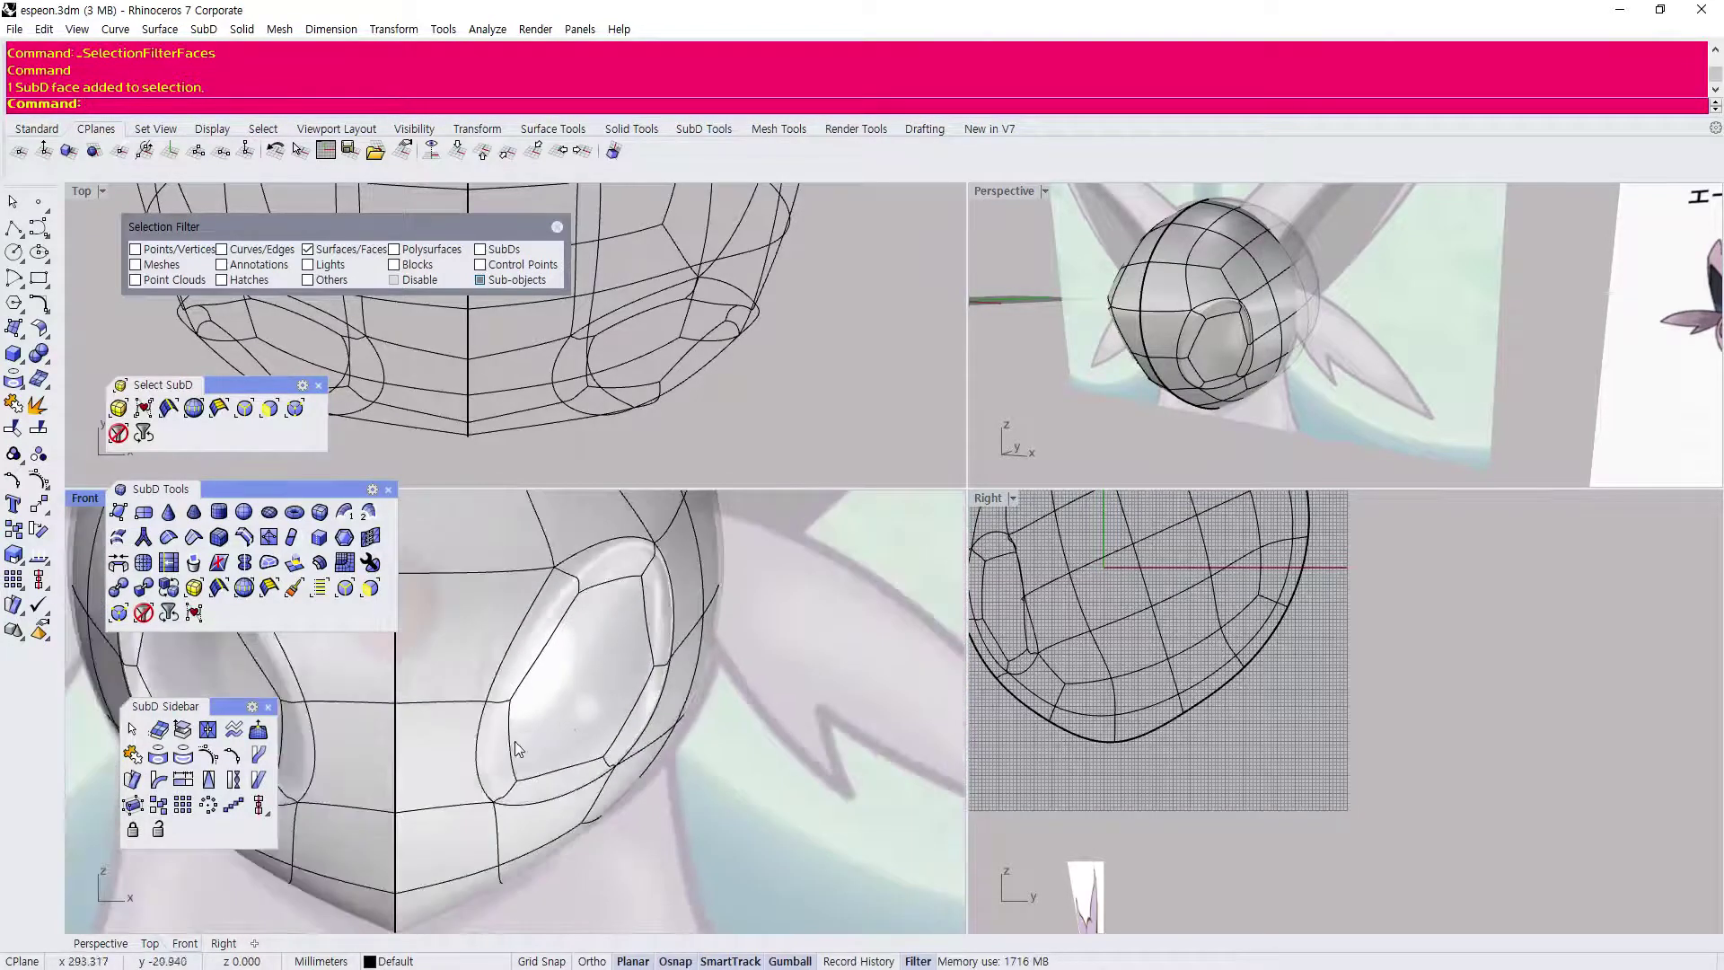
pyautogui.click(541, 727)
pyautogui.scroll(3, 568, 639)
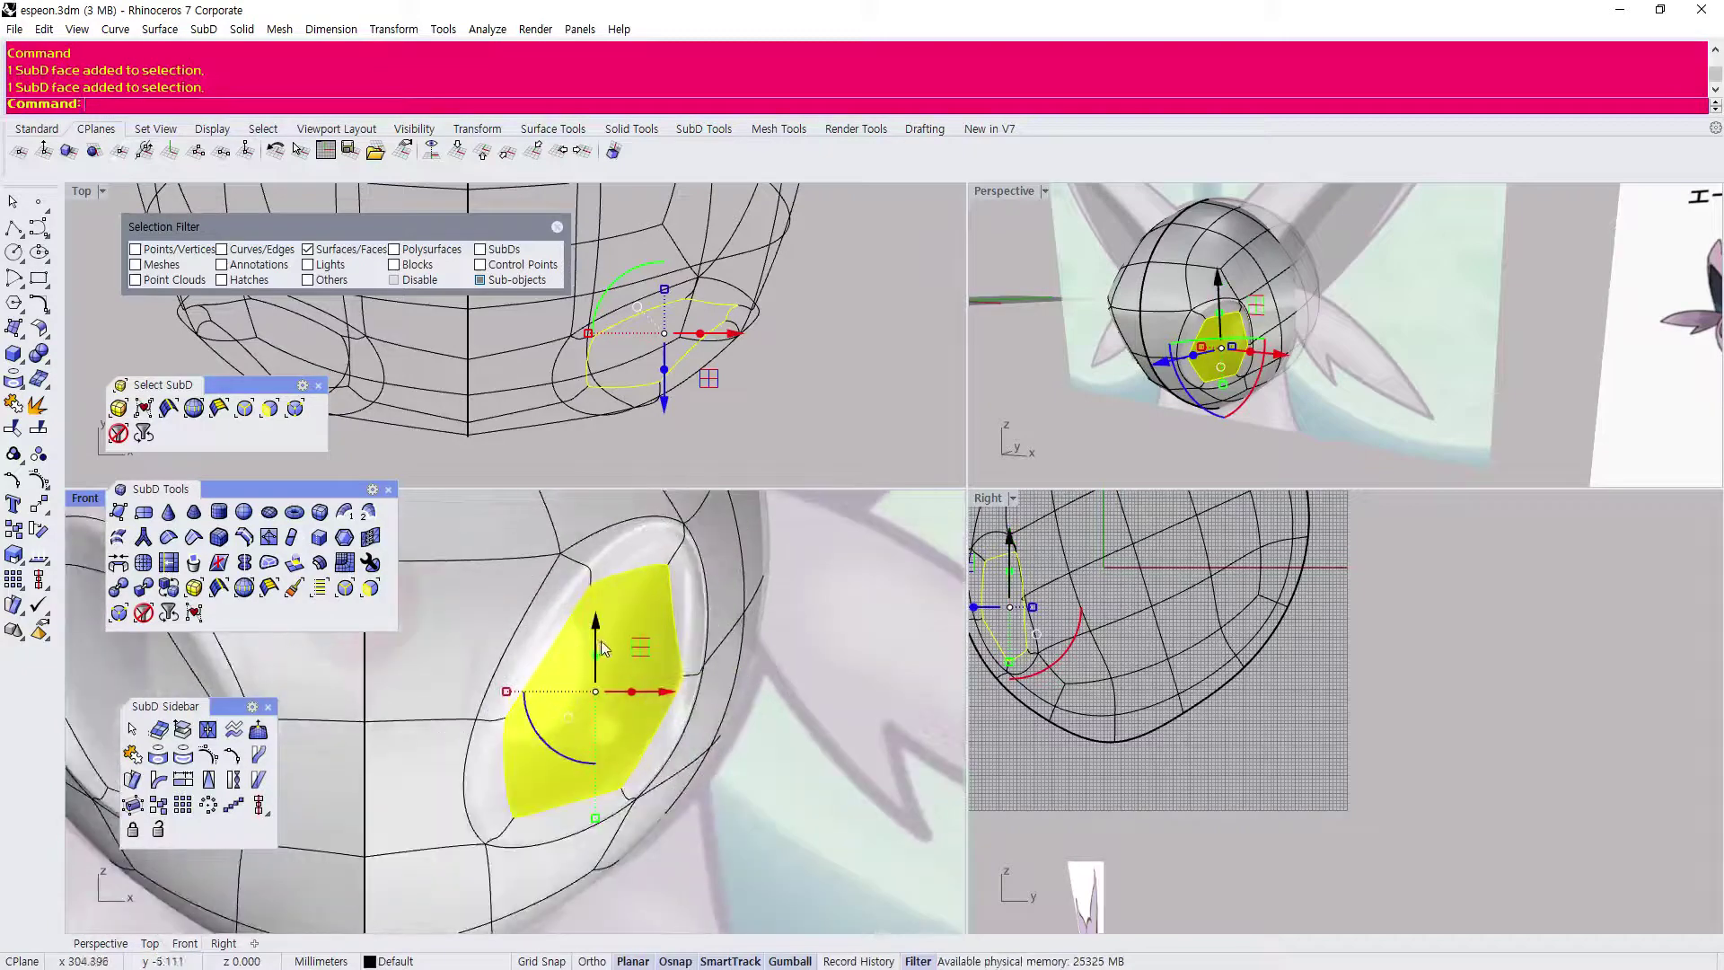
pyautogui.scroll(4, 633, 584)
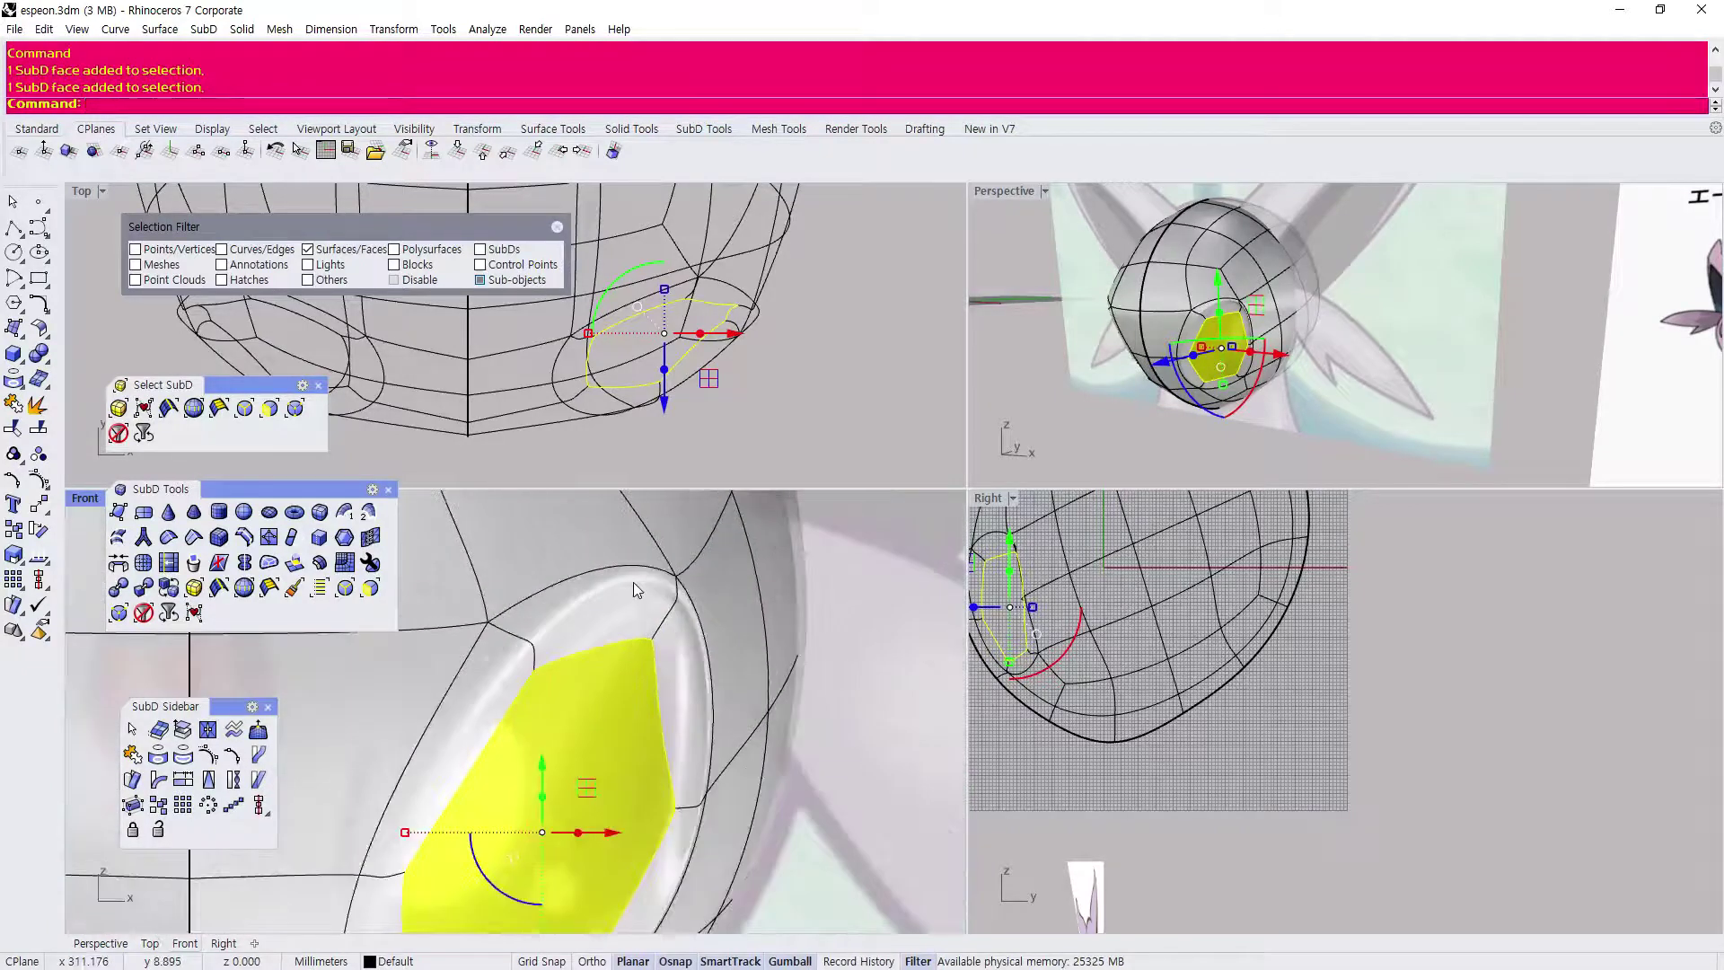
pyautogui.scroll(2, 651, 583)
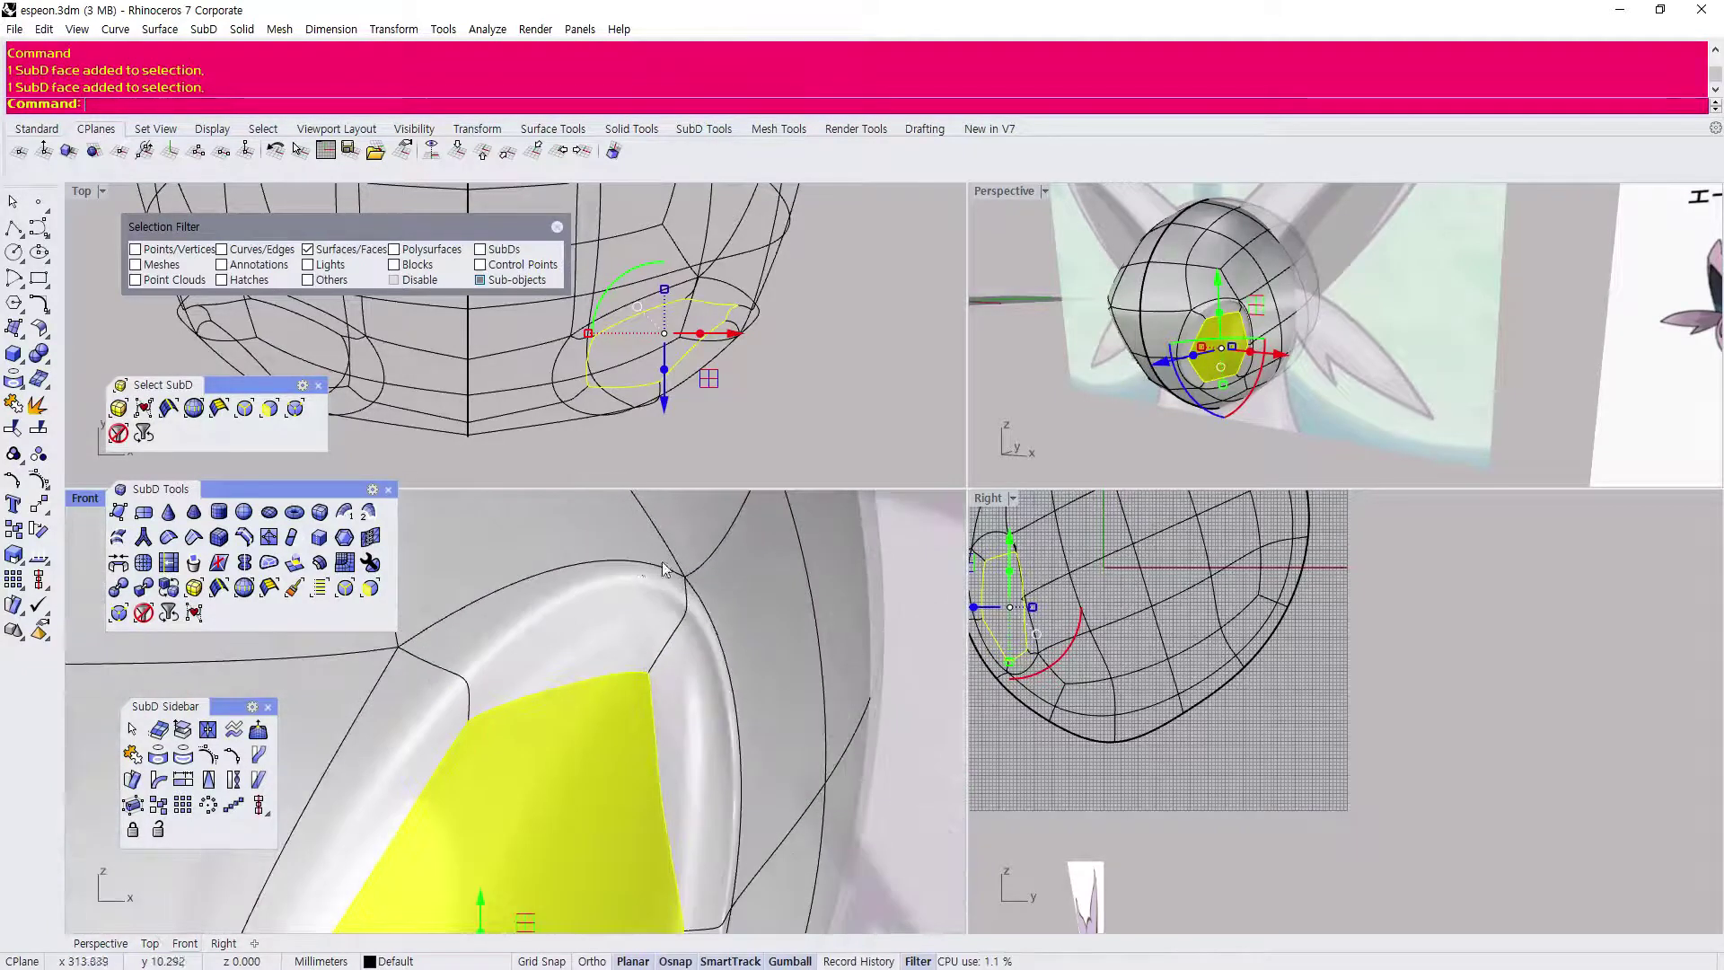
pyautogui.press('Escape')
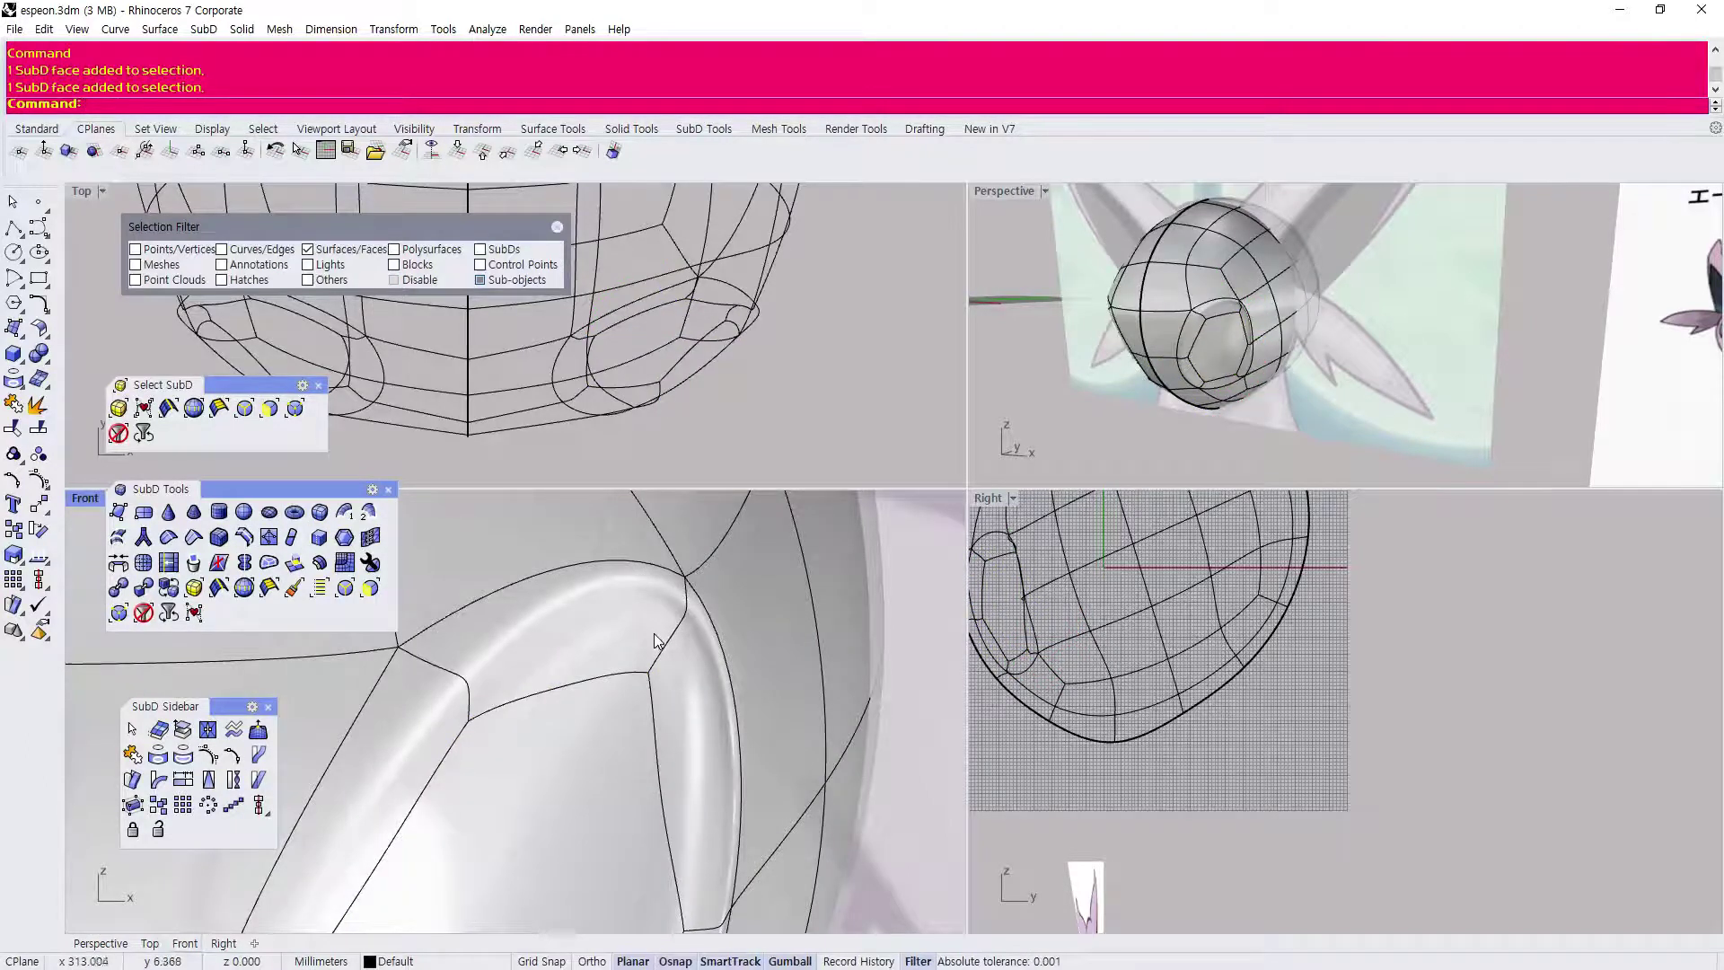
# Insert a Loop-type edge in Full mode beside the short edge at the eye's upper outer corner, offset on one side only.
pyautogui.click(244, 408)
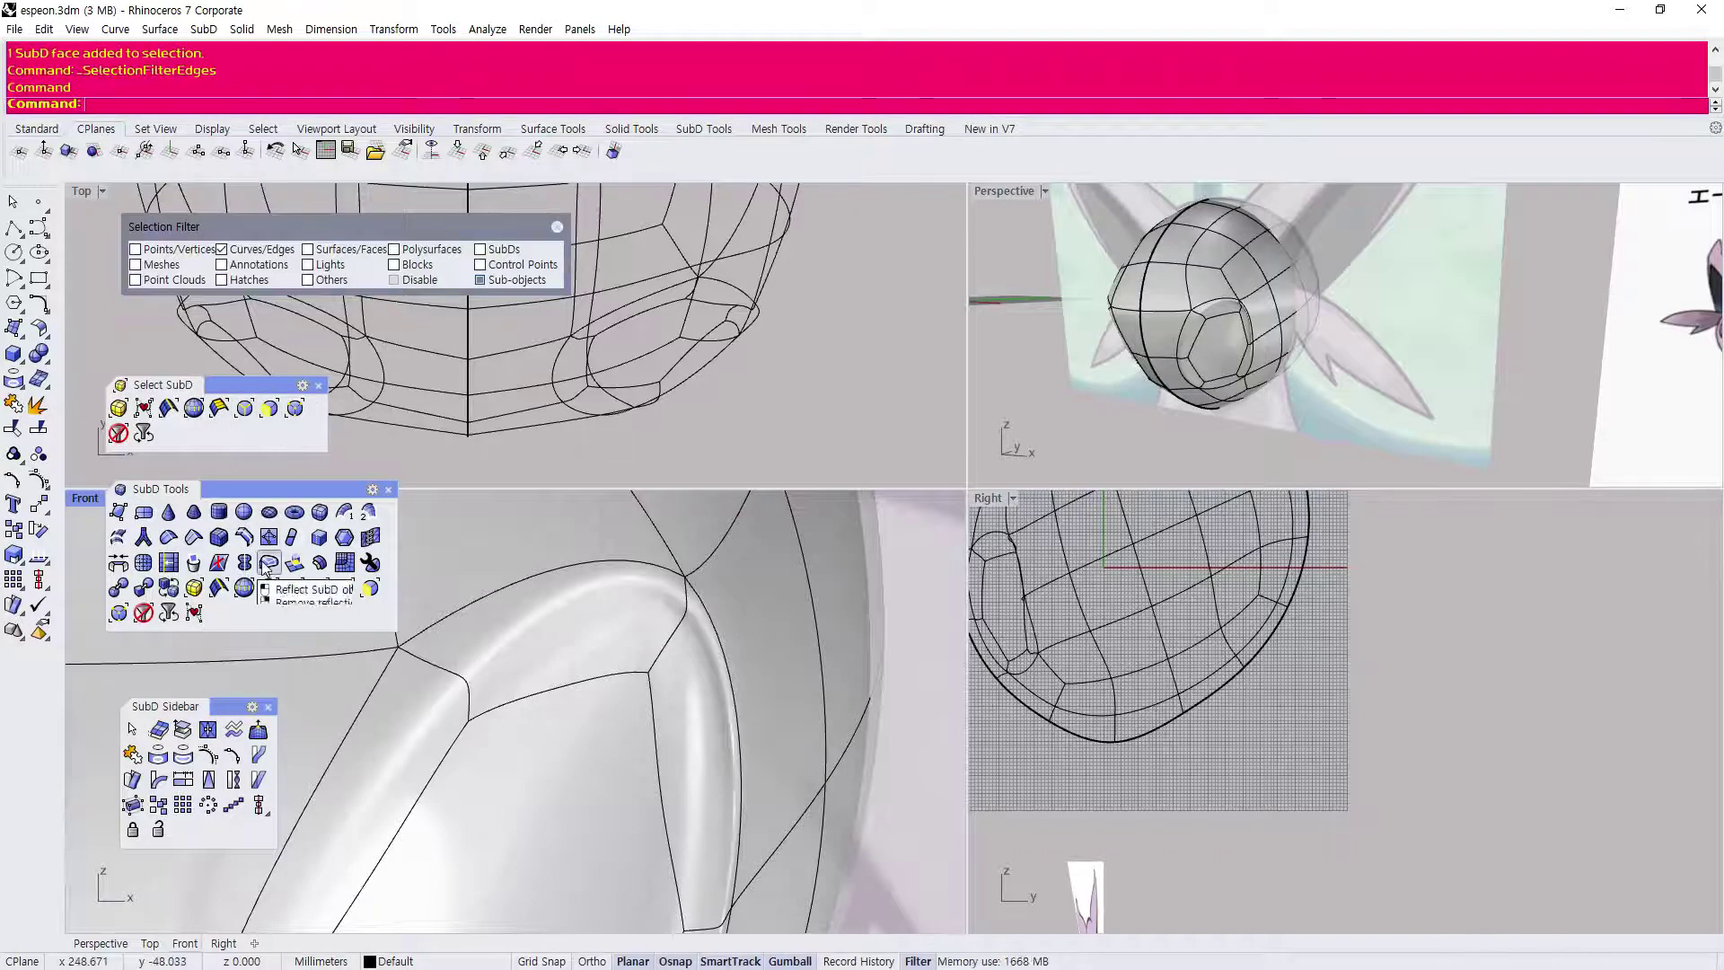
pyautogui.click(243, 536)
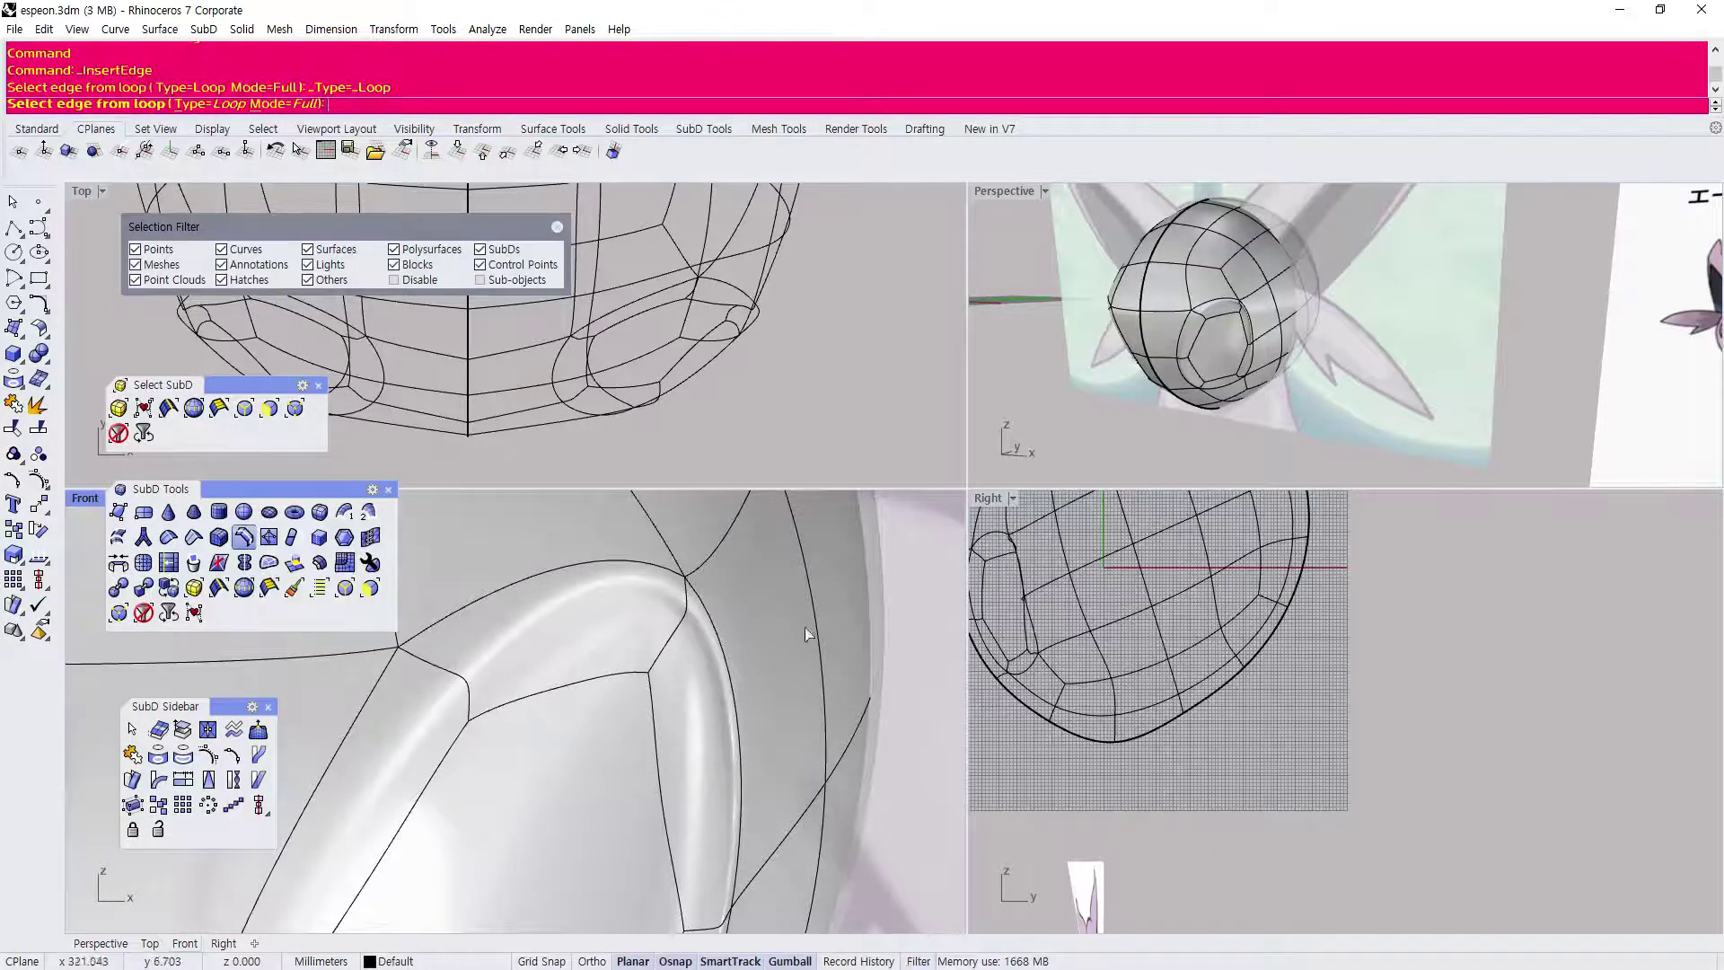
pyautogui.press('Return')
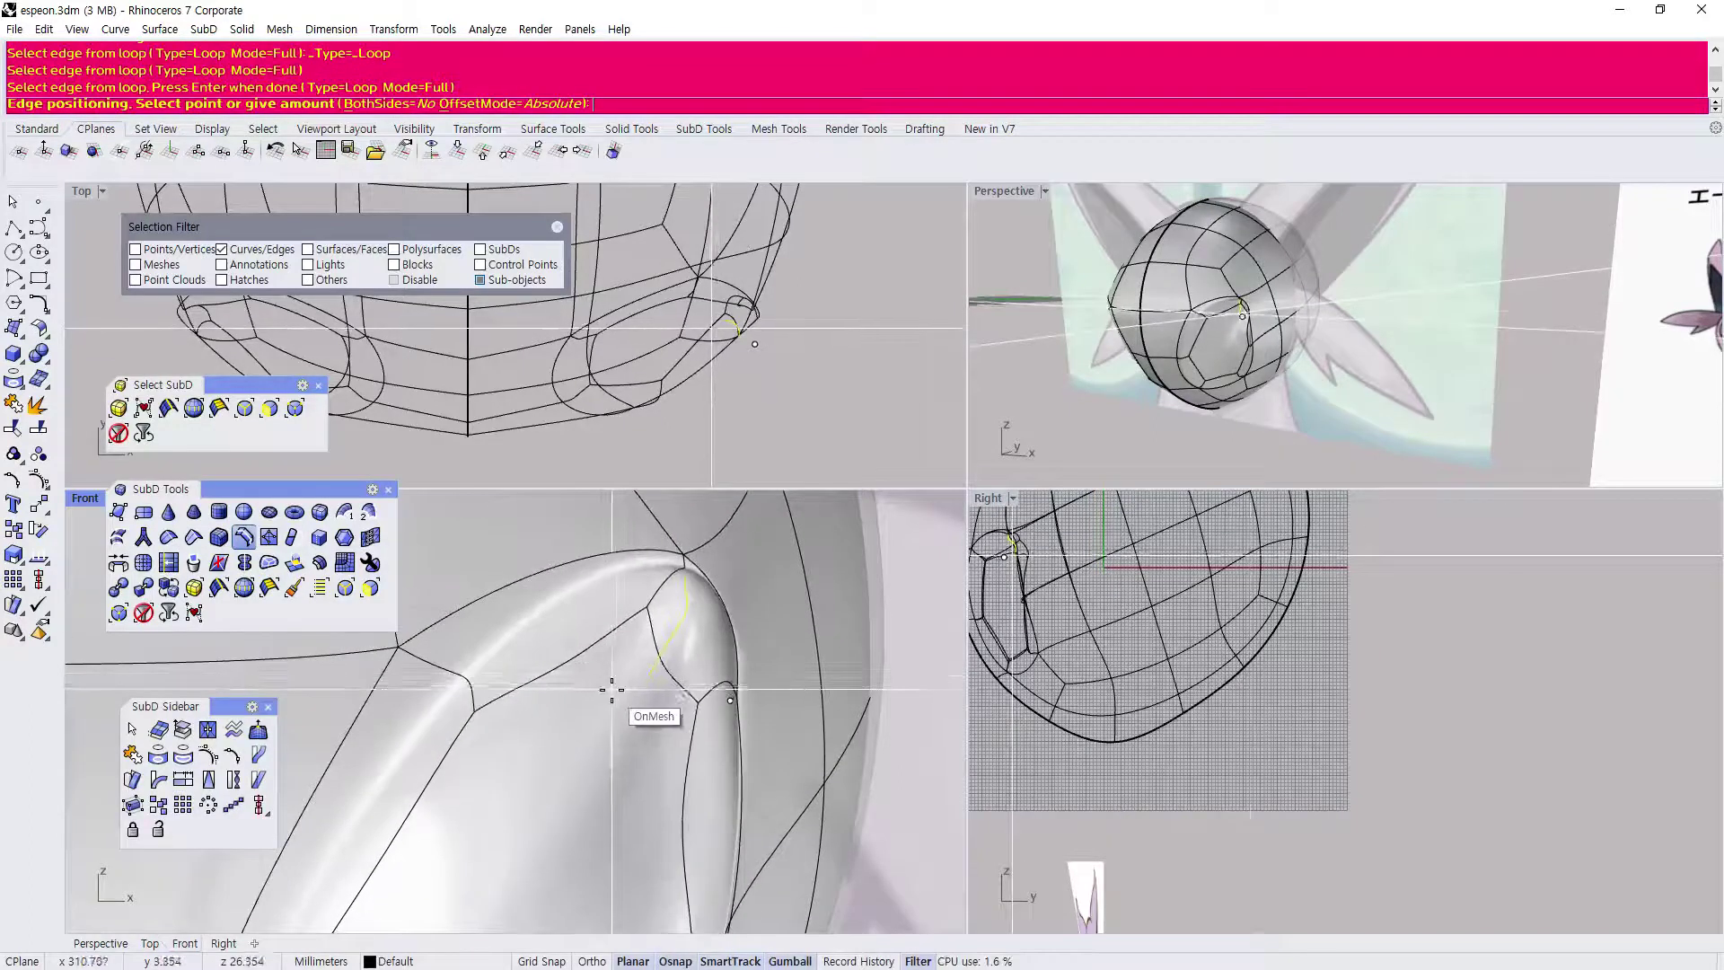
pyautogui.click(616, 685)
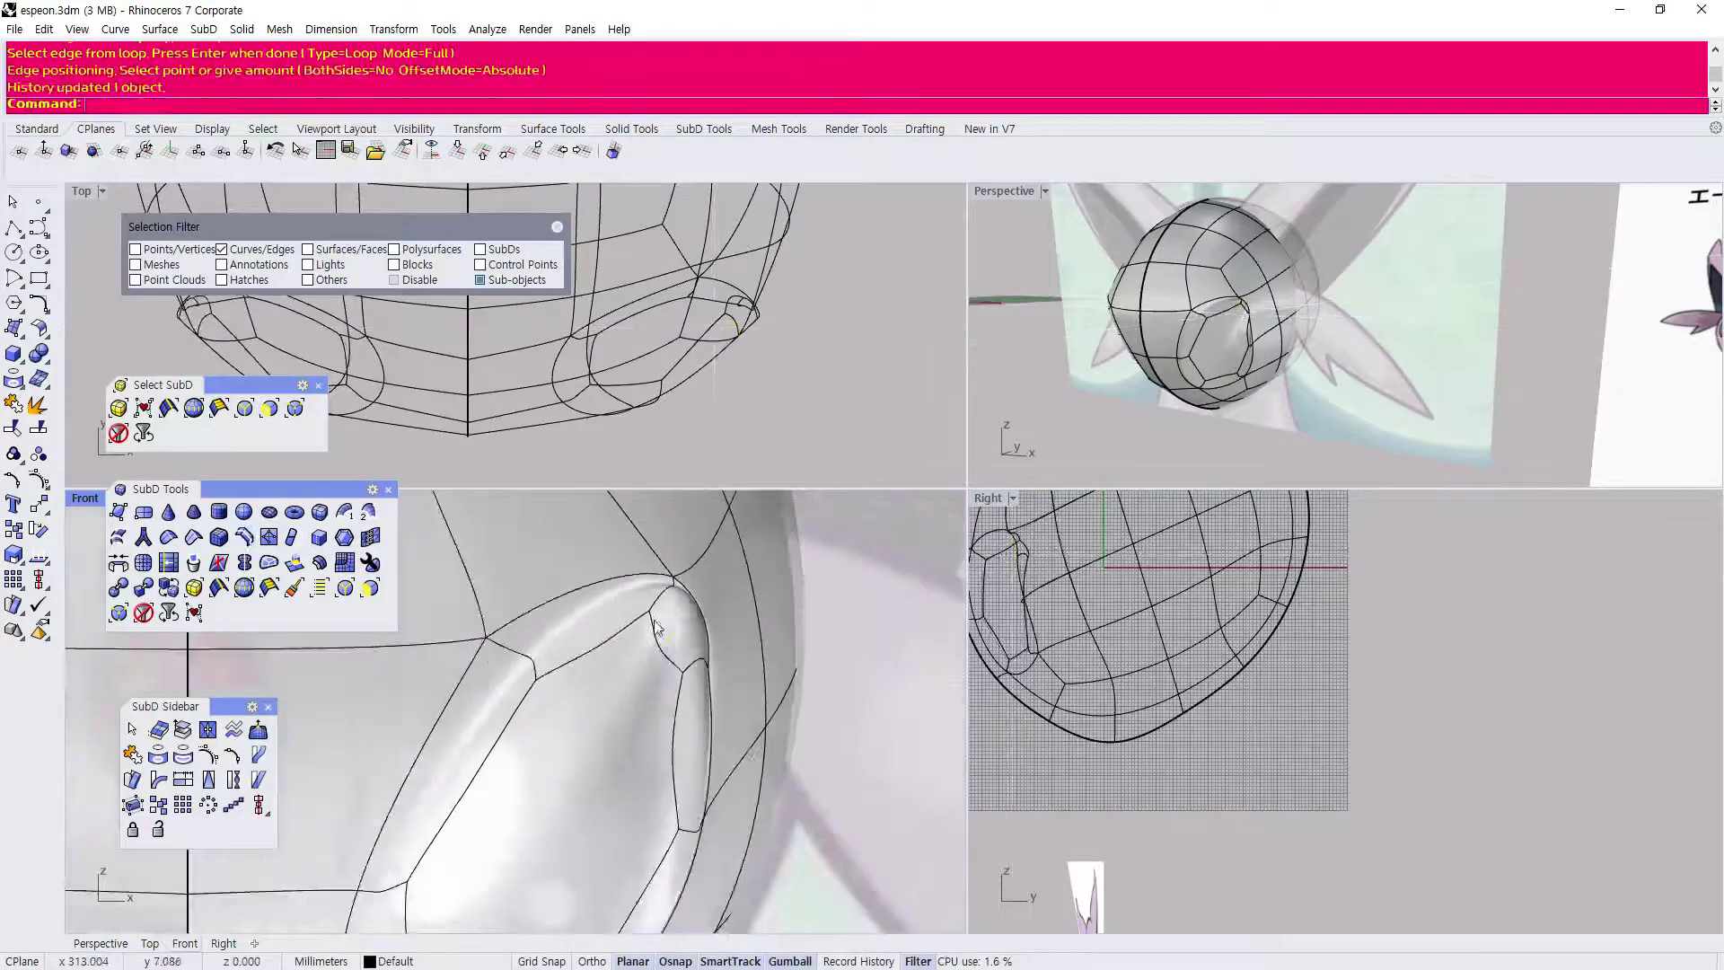
# Select the inner vertex on the outer side of the newly inserted edge area at the eye's upper outer corner.
pyautogui.scroll(1, 584, 548)
pyautogui.scroll(1, 438, 593)
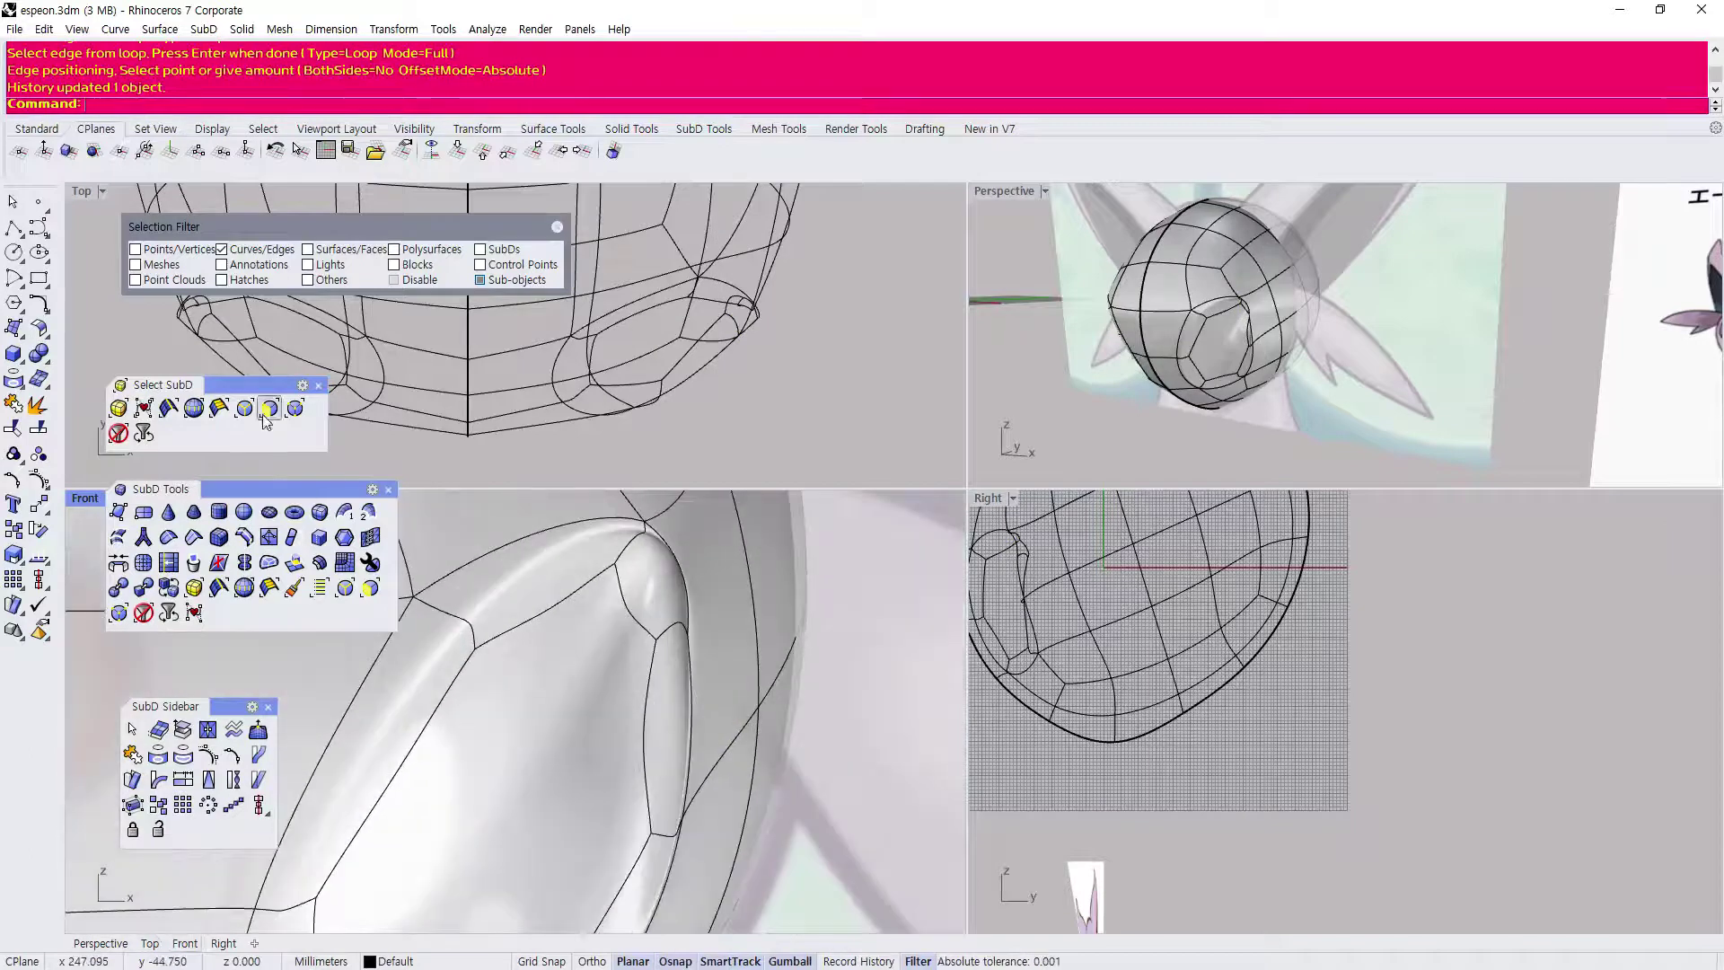
pyautogui.click(294, 409)
pyautogui.click(656, 641)
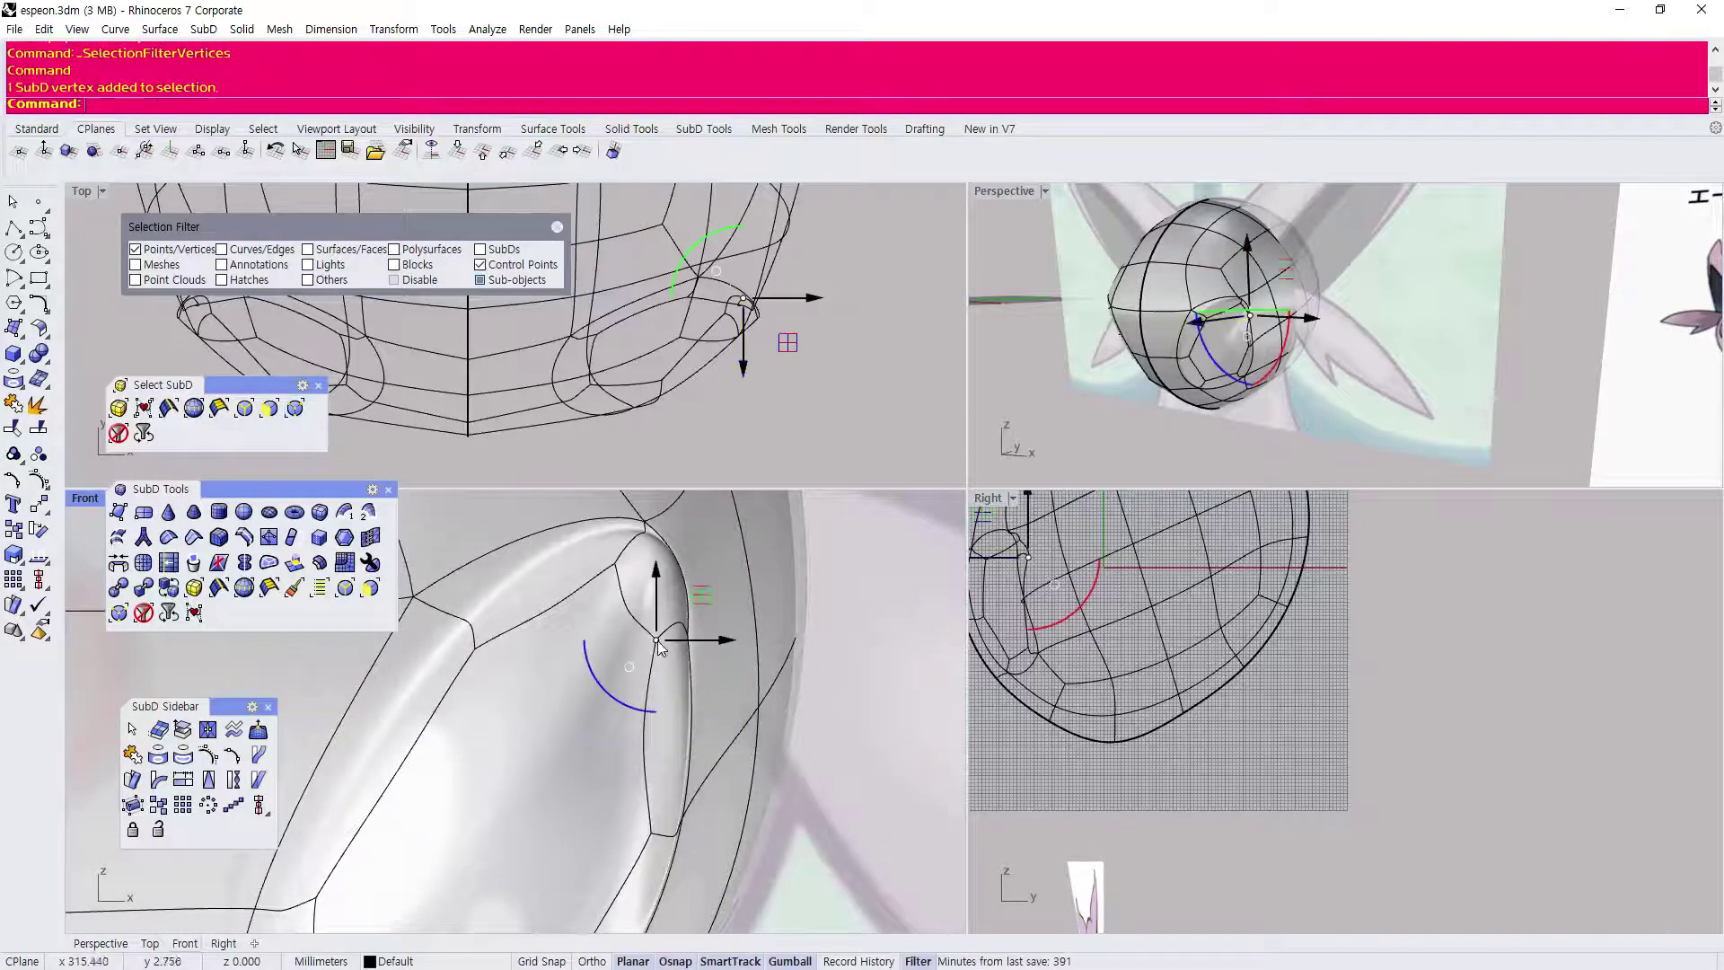
# Try repositioning the selected SubD vertex near the upper outer corner of the eye on the right of the head.
pyautogui.moveTo(698, 598); pyautogui.dragTo(665, 555)
pyautogui.press('Escape')
pyautogui.click(677, 636)
pyautogui.scroll(-9, 689, 597)
pyautogui.scroll(-4, 688, 596)
pyautogui.click(794, 753)
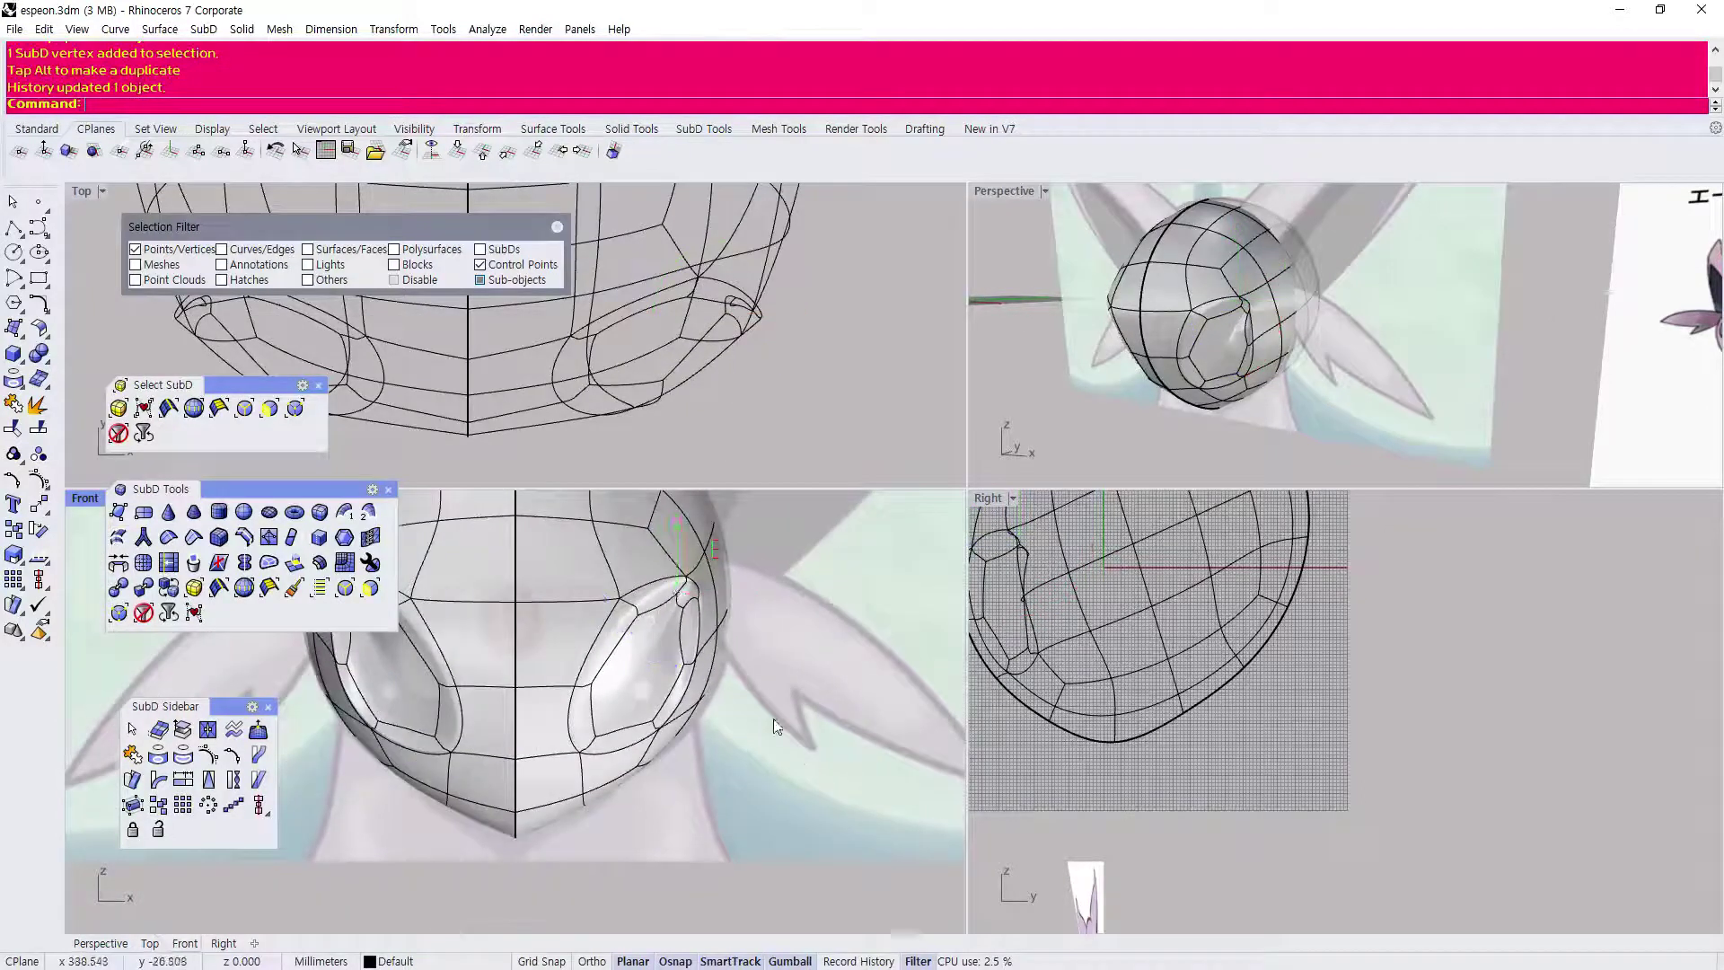
# Try moving the inner-loop vertex just below the upper tip of the same eye to smooth the corner.
pyautogui.scroll(4, 643, 607)
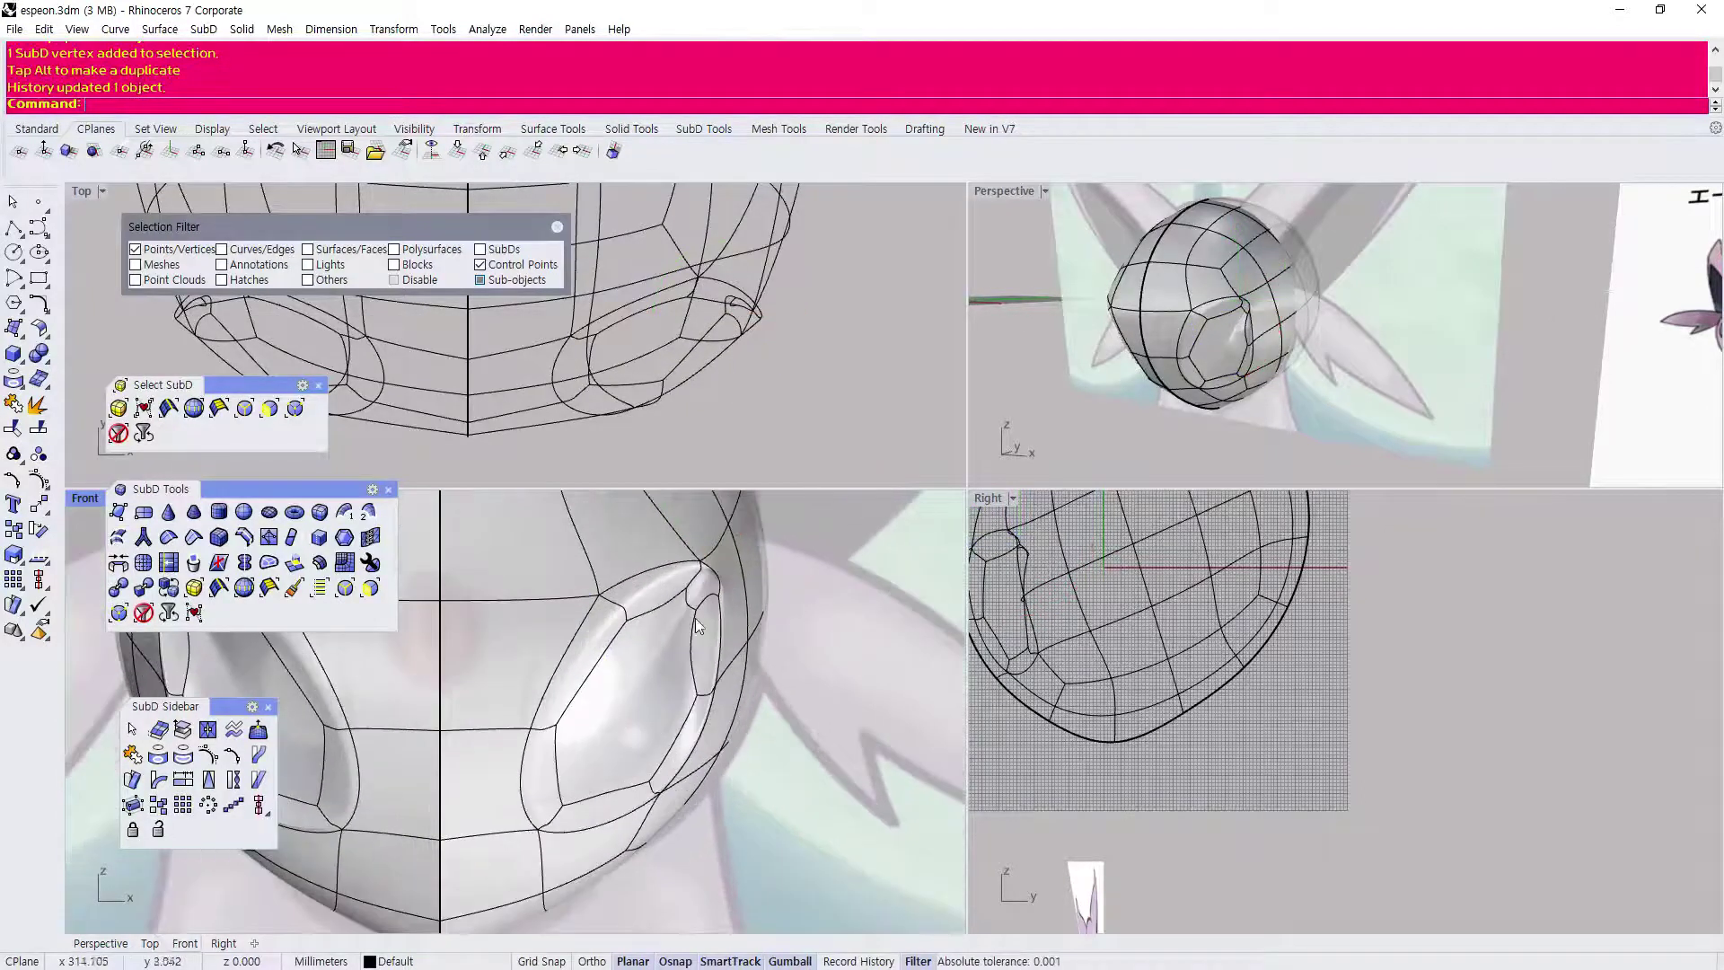
pyautogui.scroll(3, 682, 608)
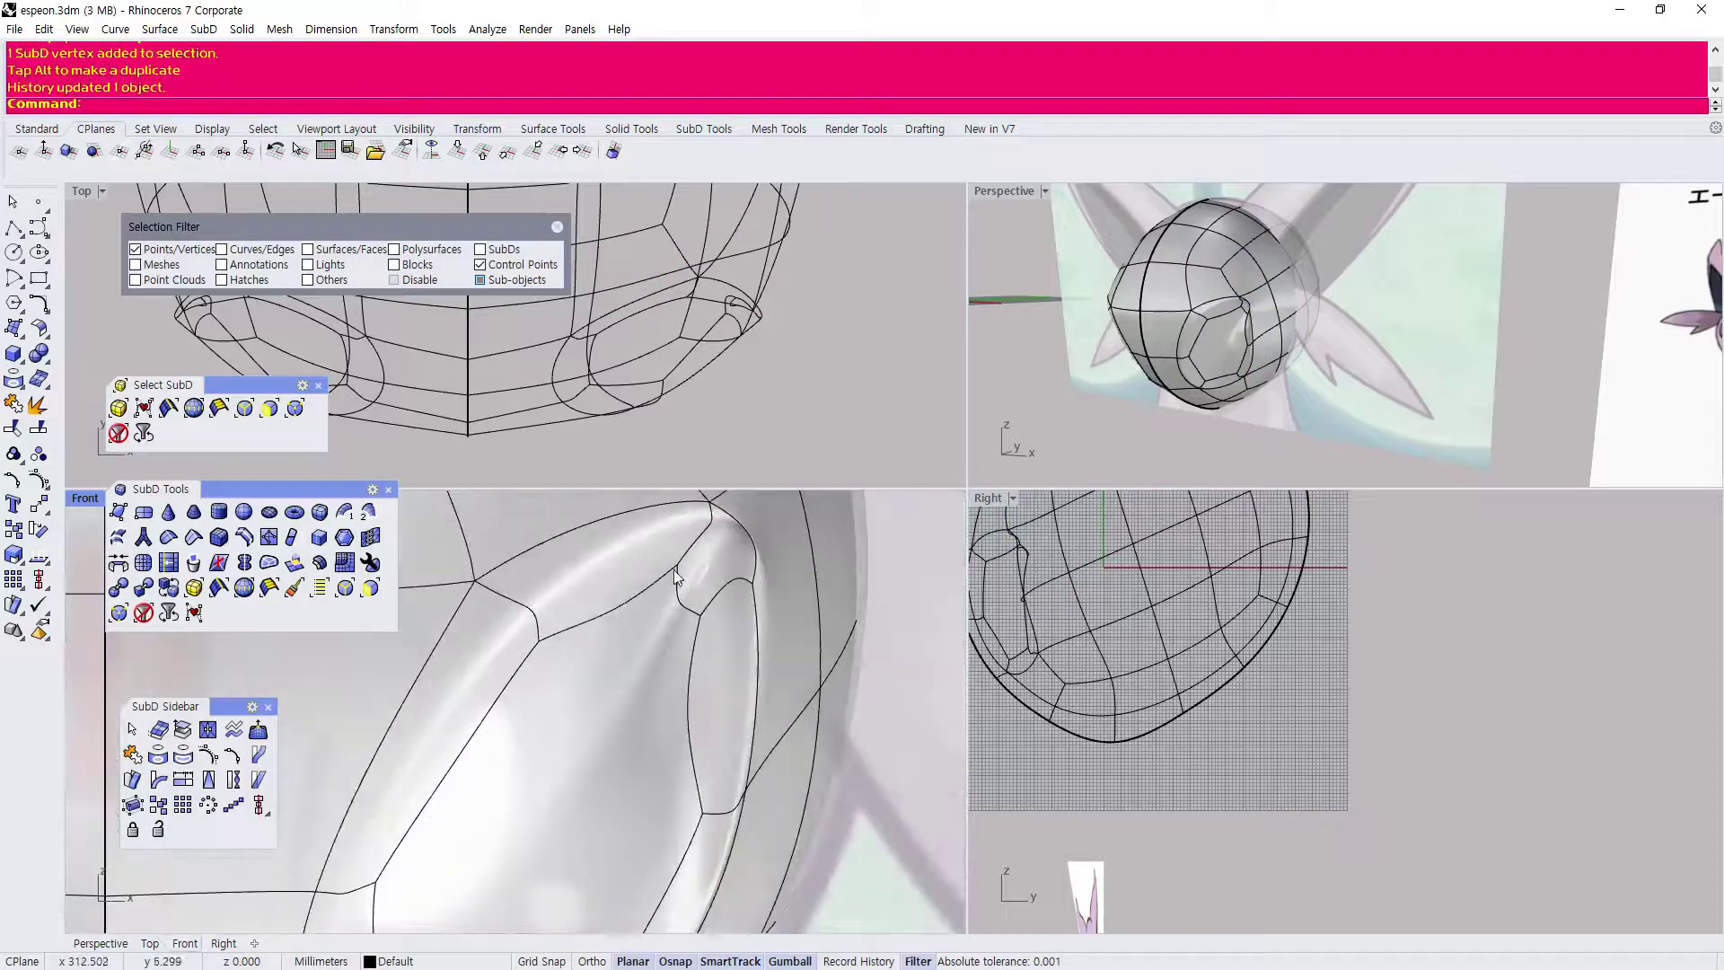
pyautogui.click(675, 570)
pyautogui.moveTo(721, 524)
pyautogui.mouseDown()
pyautogui.moveTo(736, 556)
pyautogui.moveTo(721, 559)
pyautogui.moveTo(726, 541)
pyautogui.mouseUp()
pyautogui.scroll(-2, 623, 626)
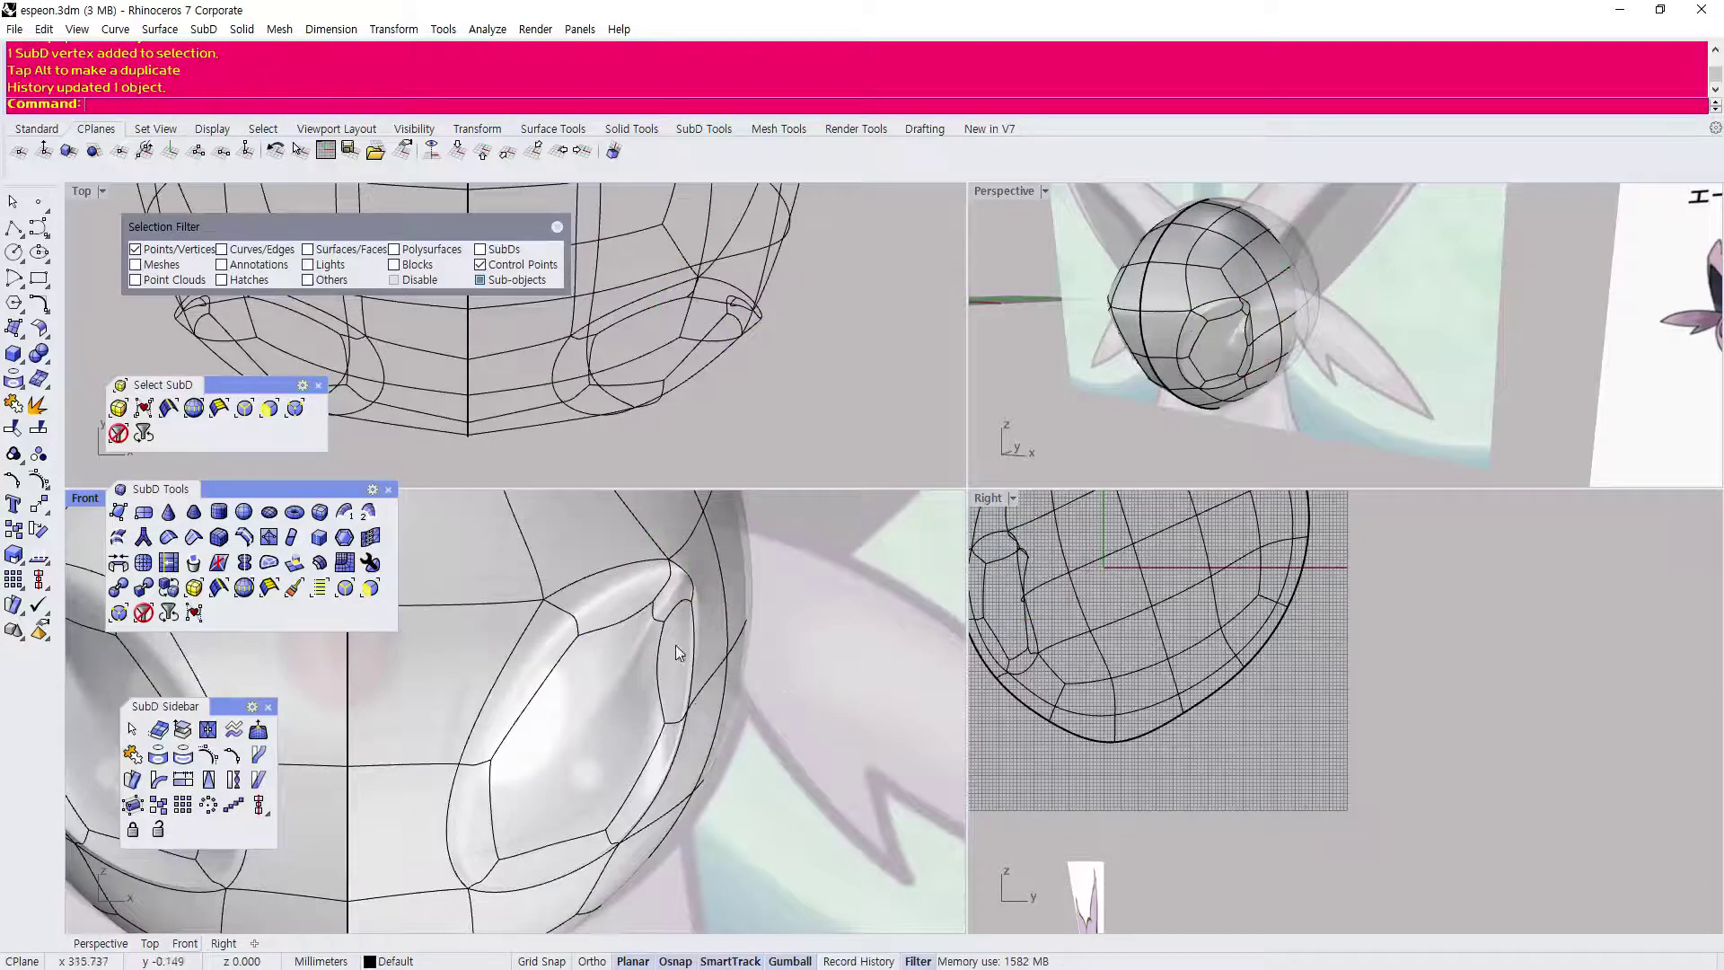
# Examine the eye shape on the head and compare it with the full-body Espeon reference picture.
pyautogui.moveTo(804, 648); pyautogui.dragTo(823, 620, button='right')
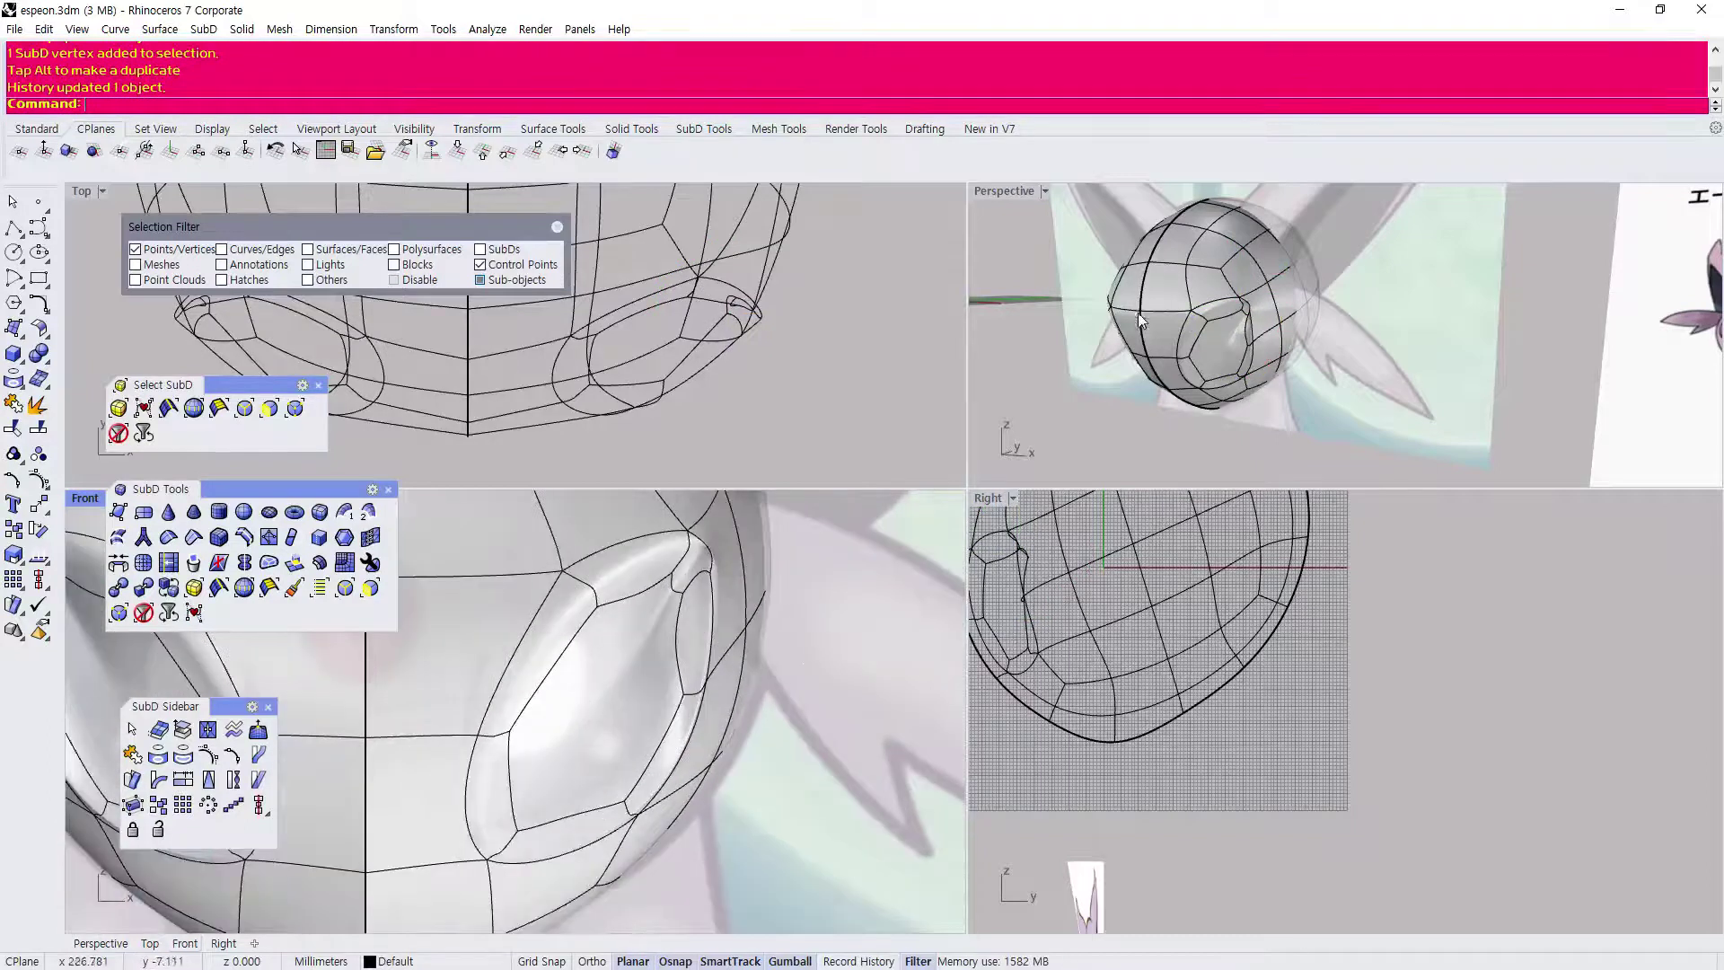
pyautogui.scroll(-6, 1183, 330)
pyautogui.scroll(5, 1185, 331)
pyautogui.scroll(-4, 1141, 330)
pyautogui.scroll(-8, 772, 664)
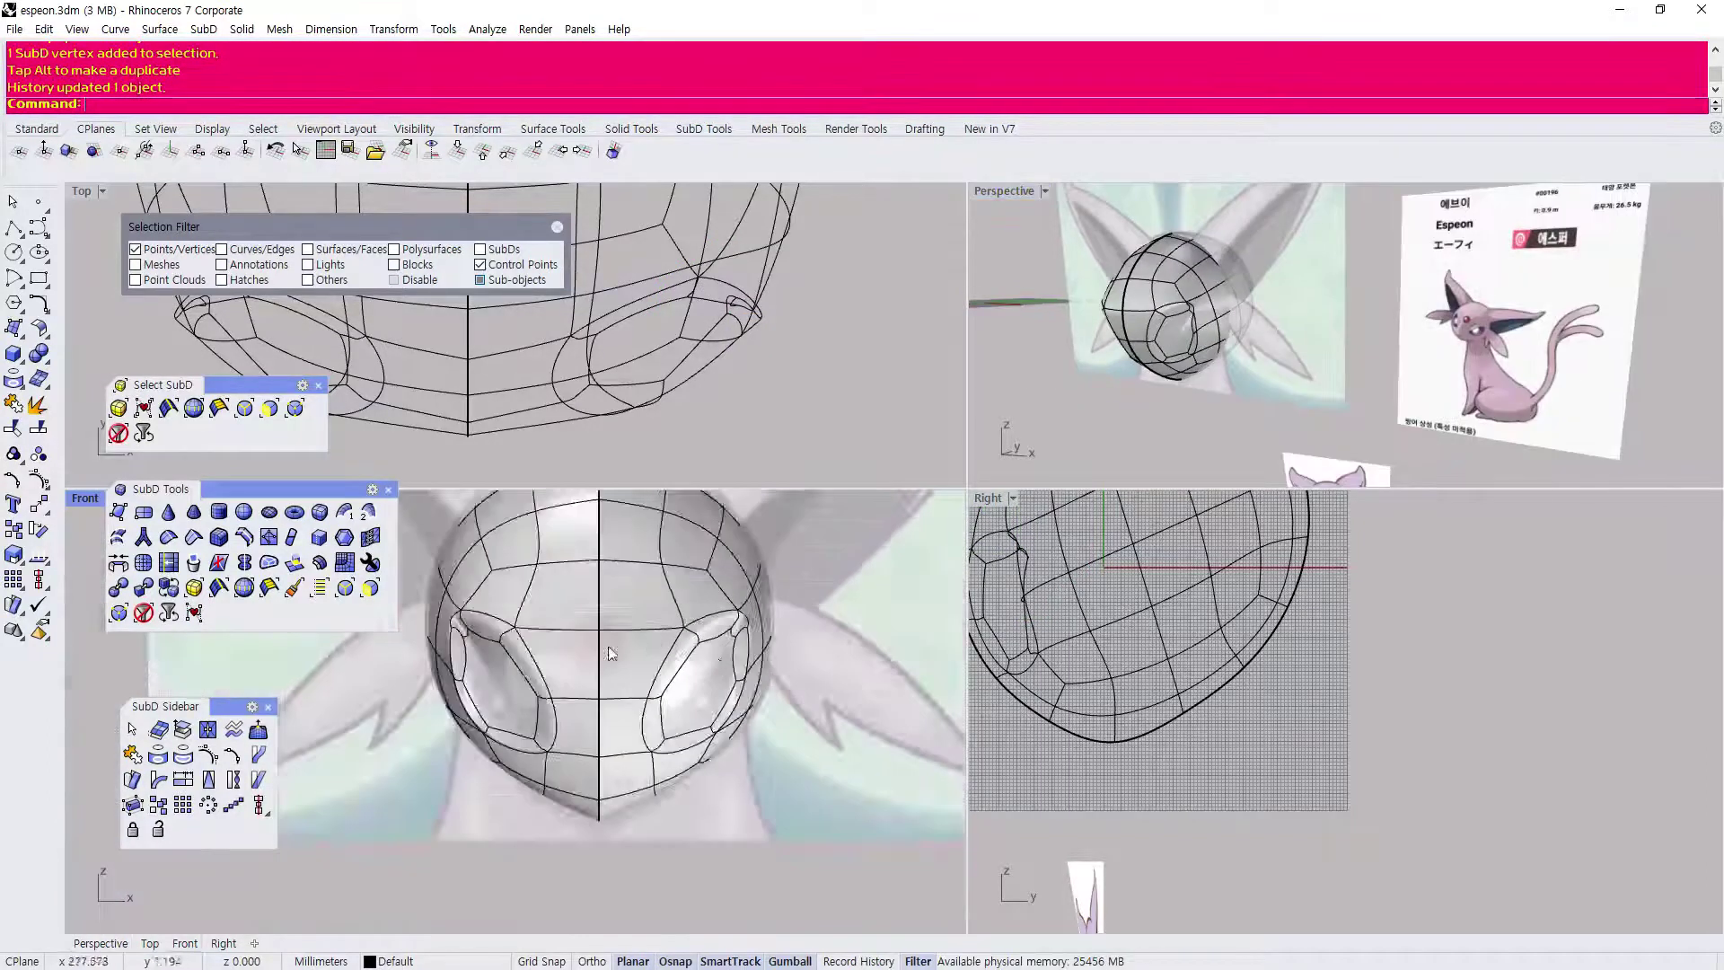
pyautogui.scroll(-2, 658, 652)
pyautogui.scroll(3, 751, 520)
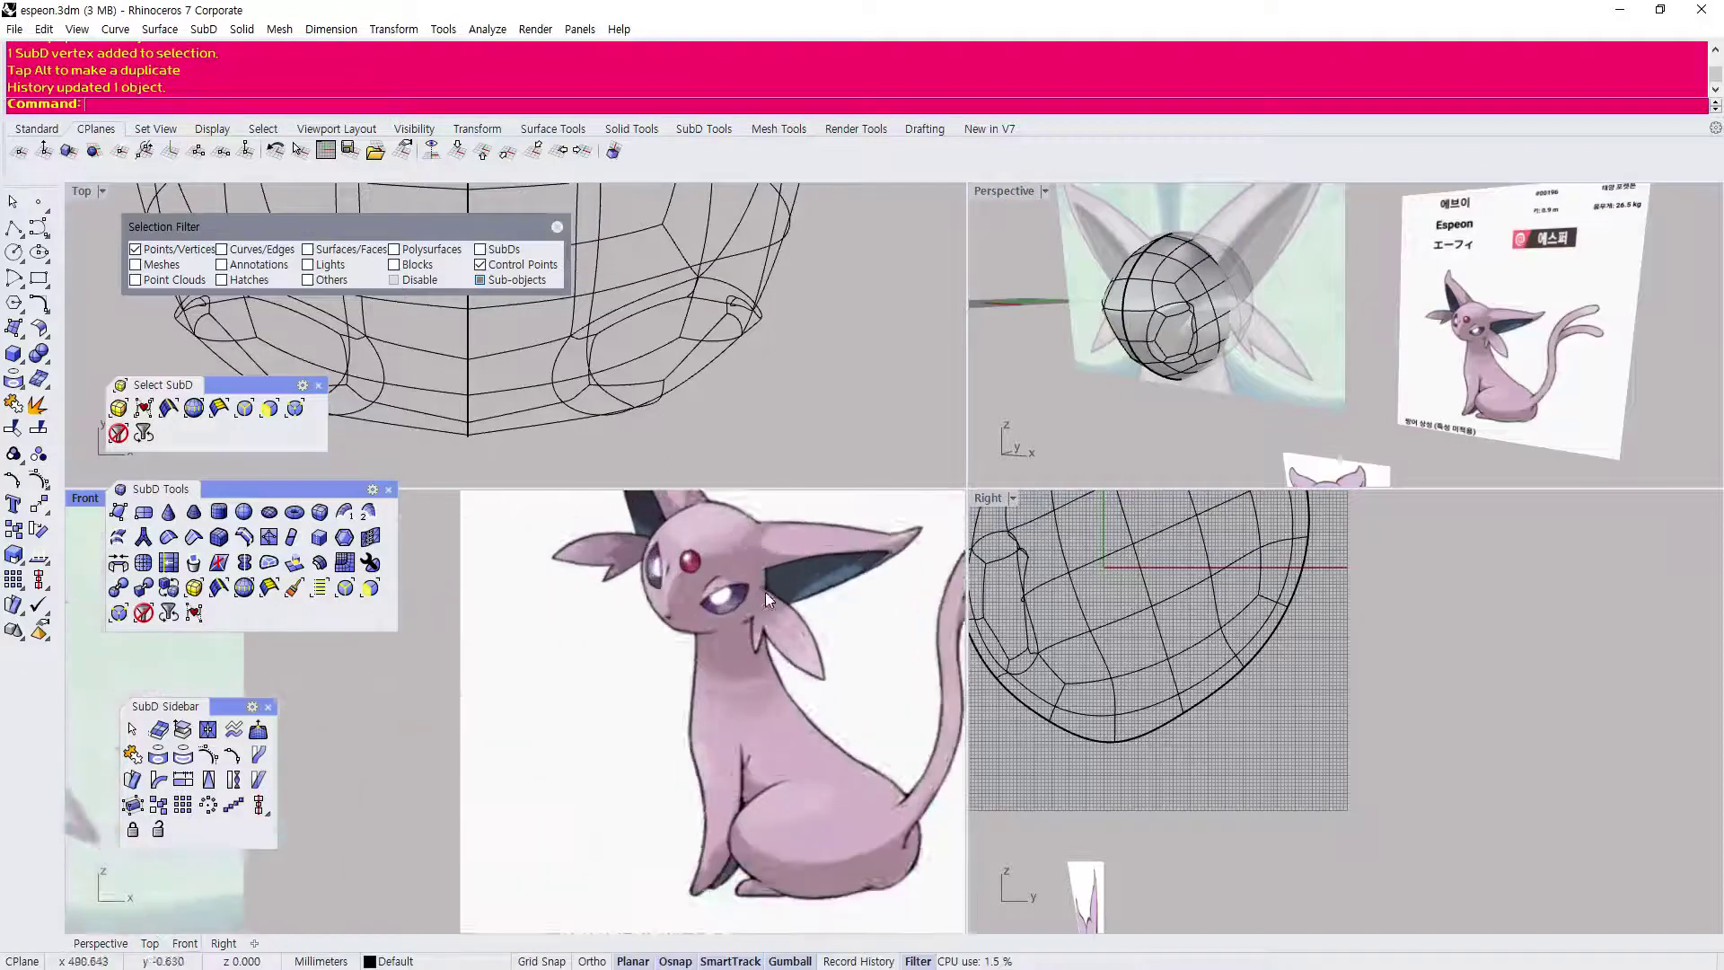
pyautogui.scroll(-4, 765, 591)
pyautogui.scroll(6, 762, 622)
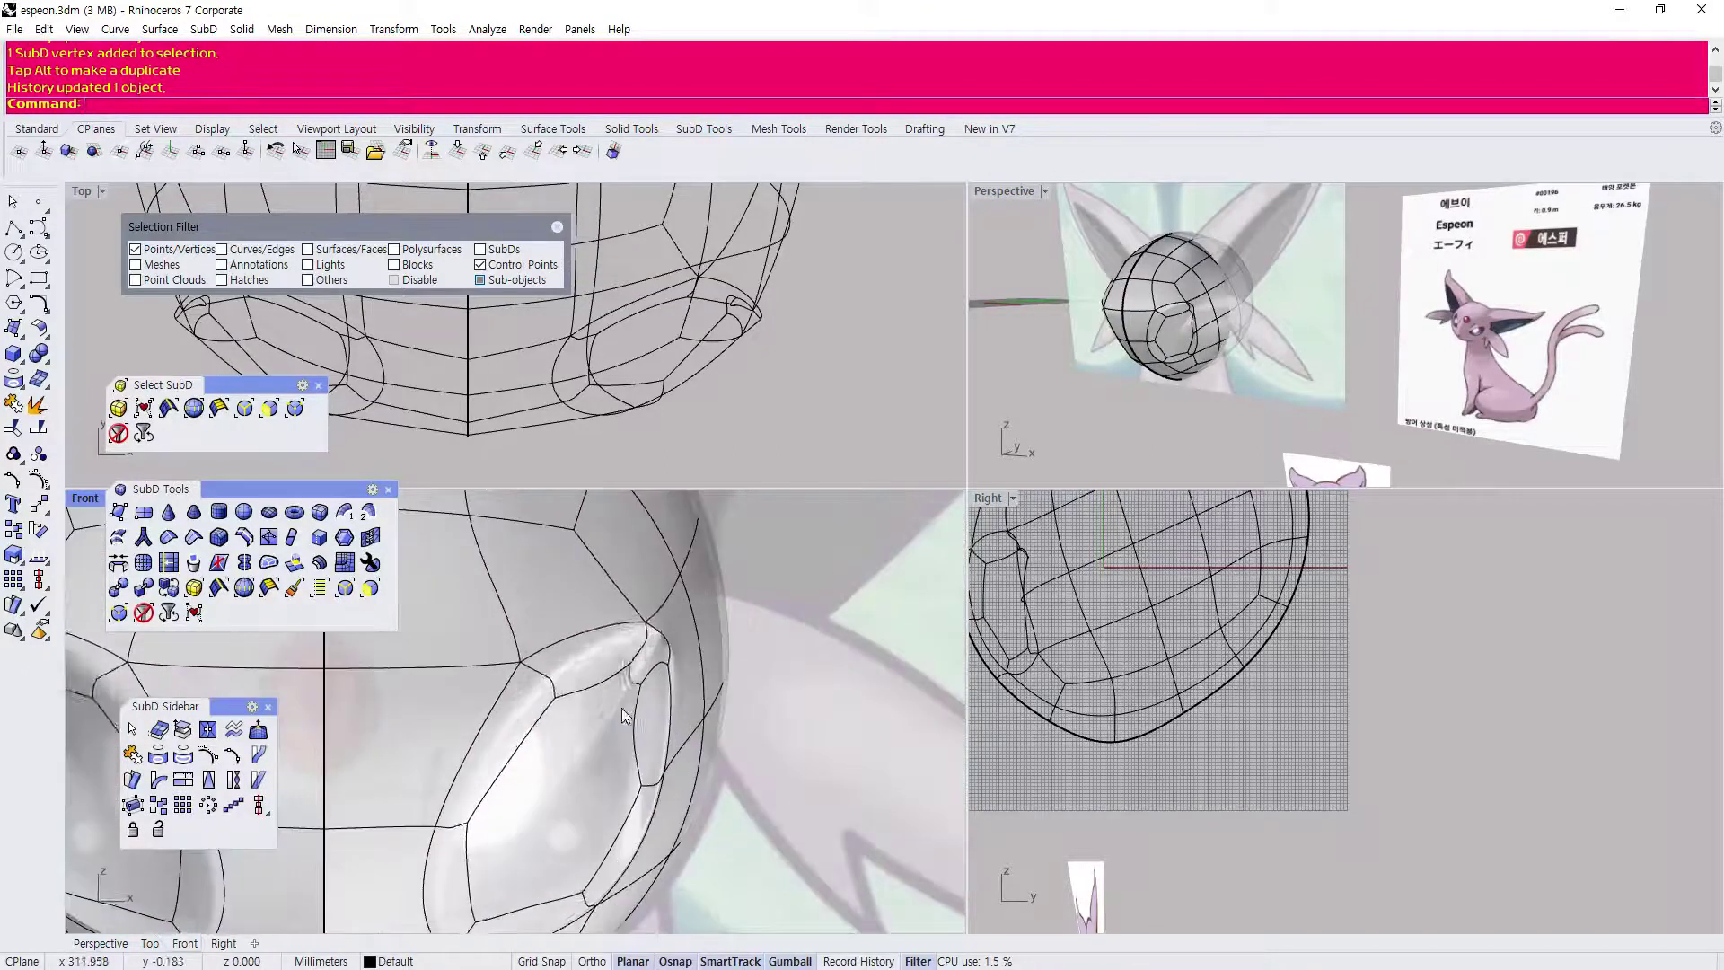
# Undo the vertex moves and the edge inserted at the outer corner of the eye.
pyautogui.hotkey('ctrl', 'z')
pyautogui.hotkey('ctrl', 'z')
pyautogui.hotkey('ctrl', 'z')
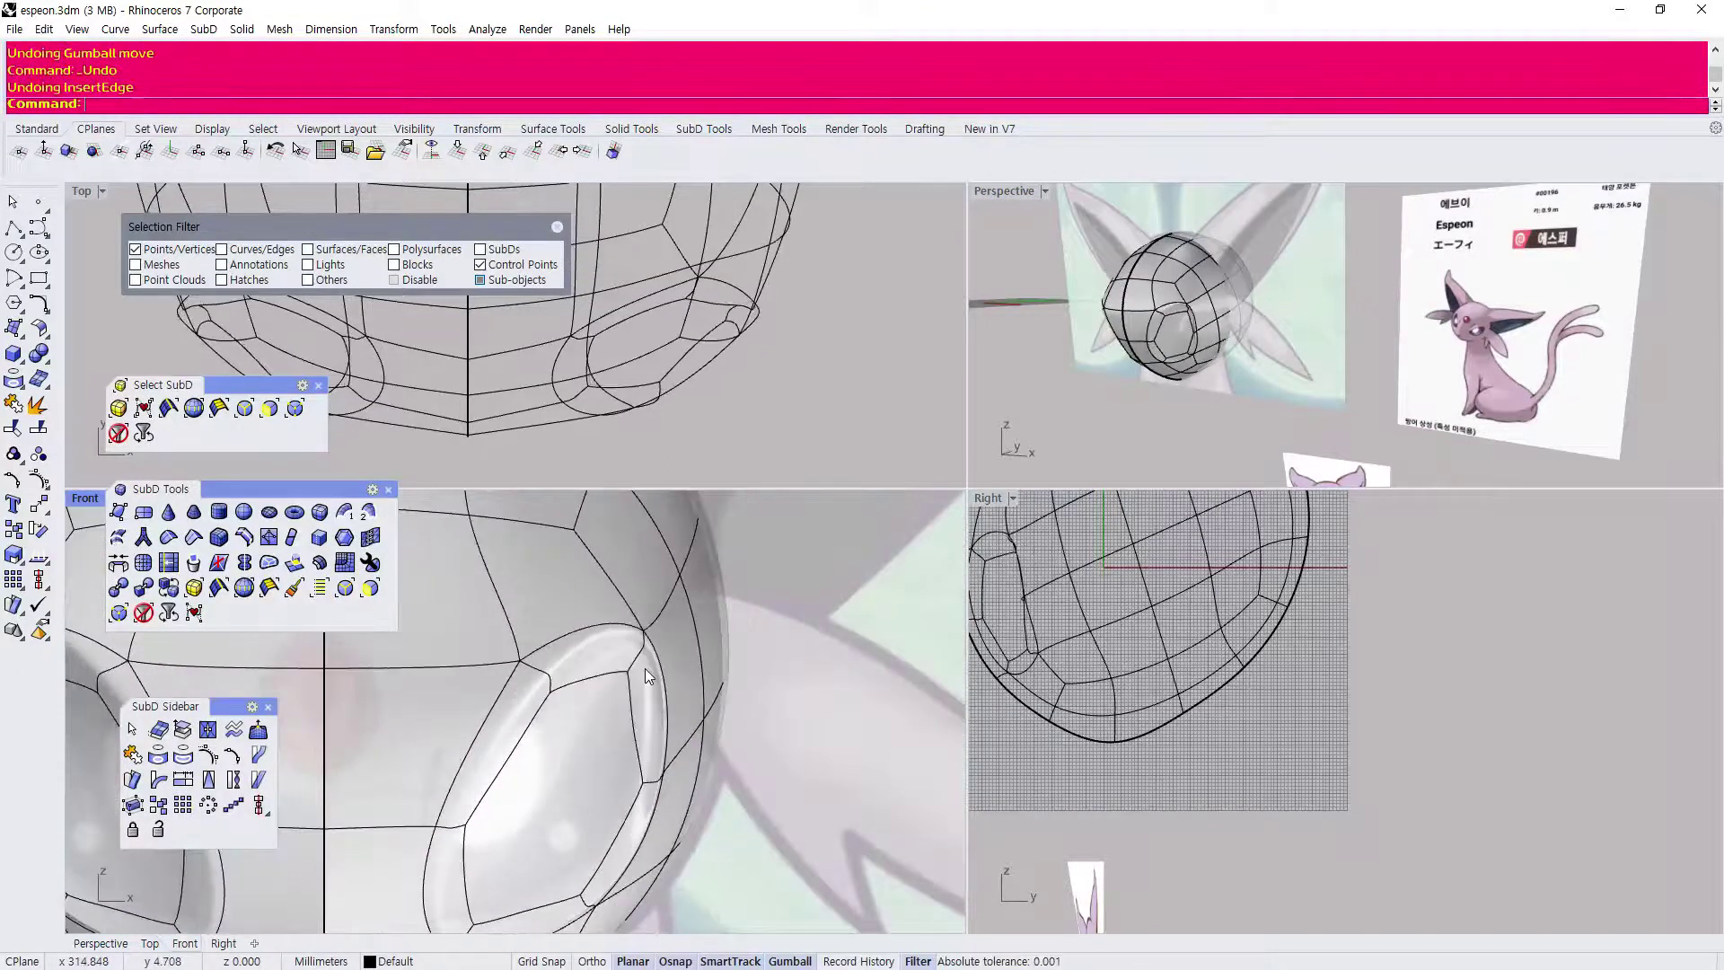
pyautogui.scroll(-4, 649, 676)
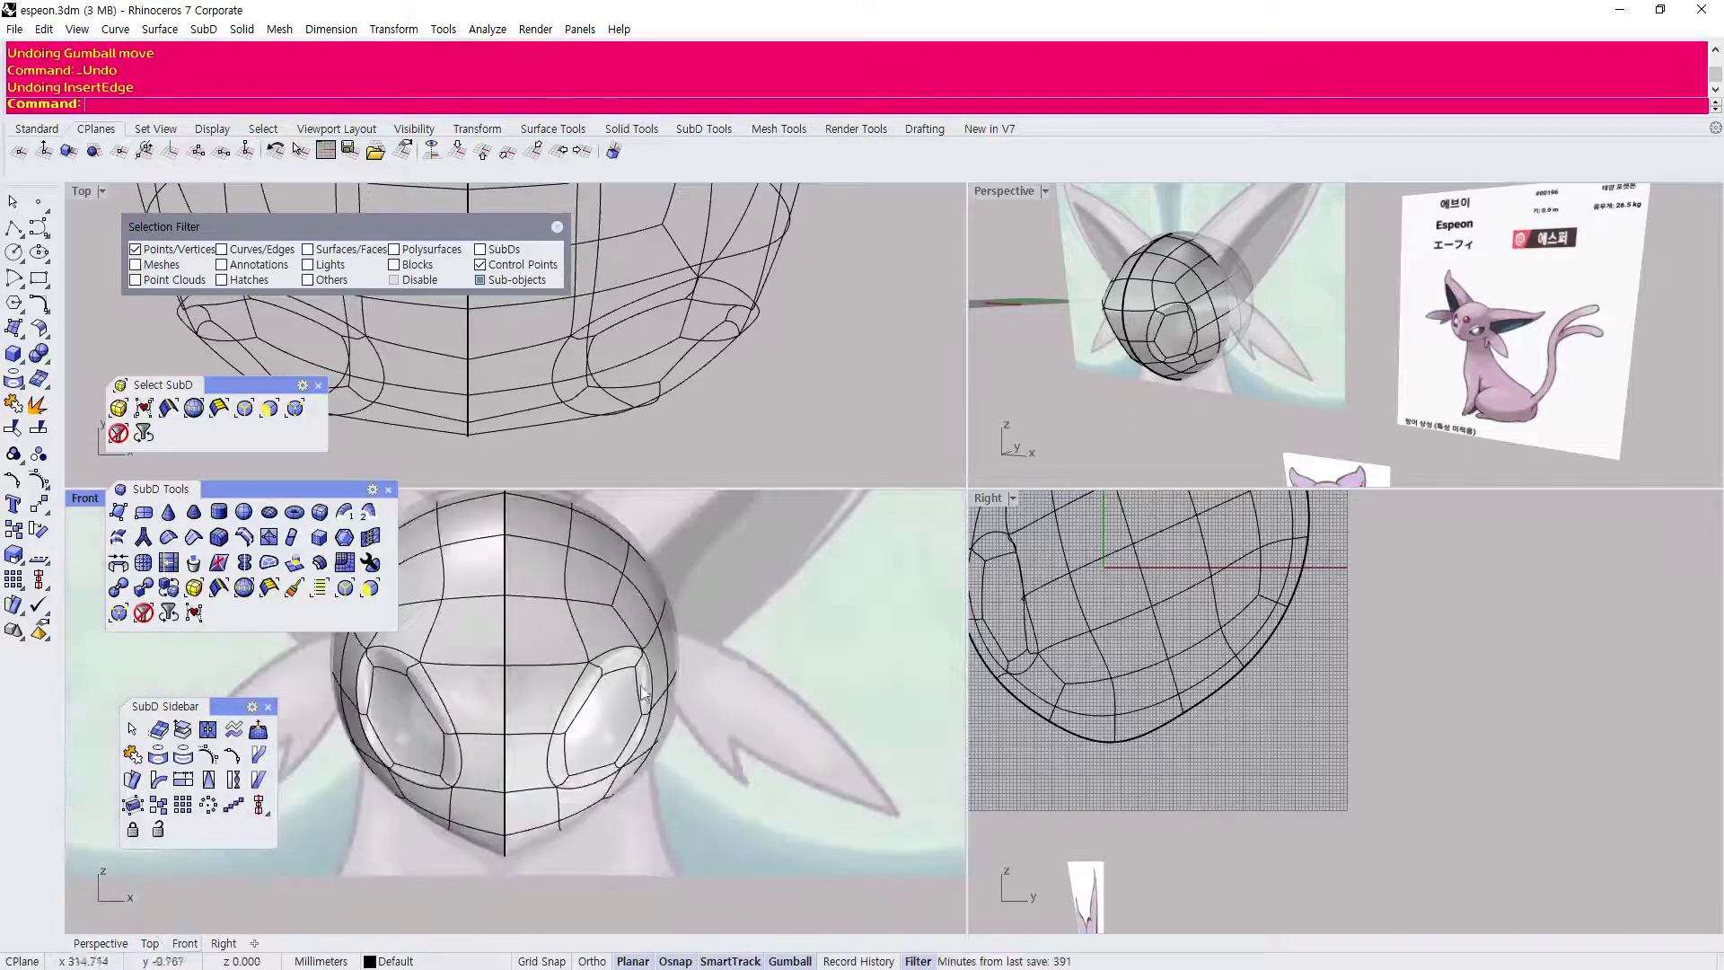
pyautogui.scroll(5, 649, 690)
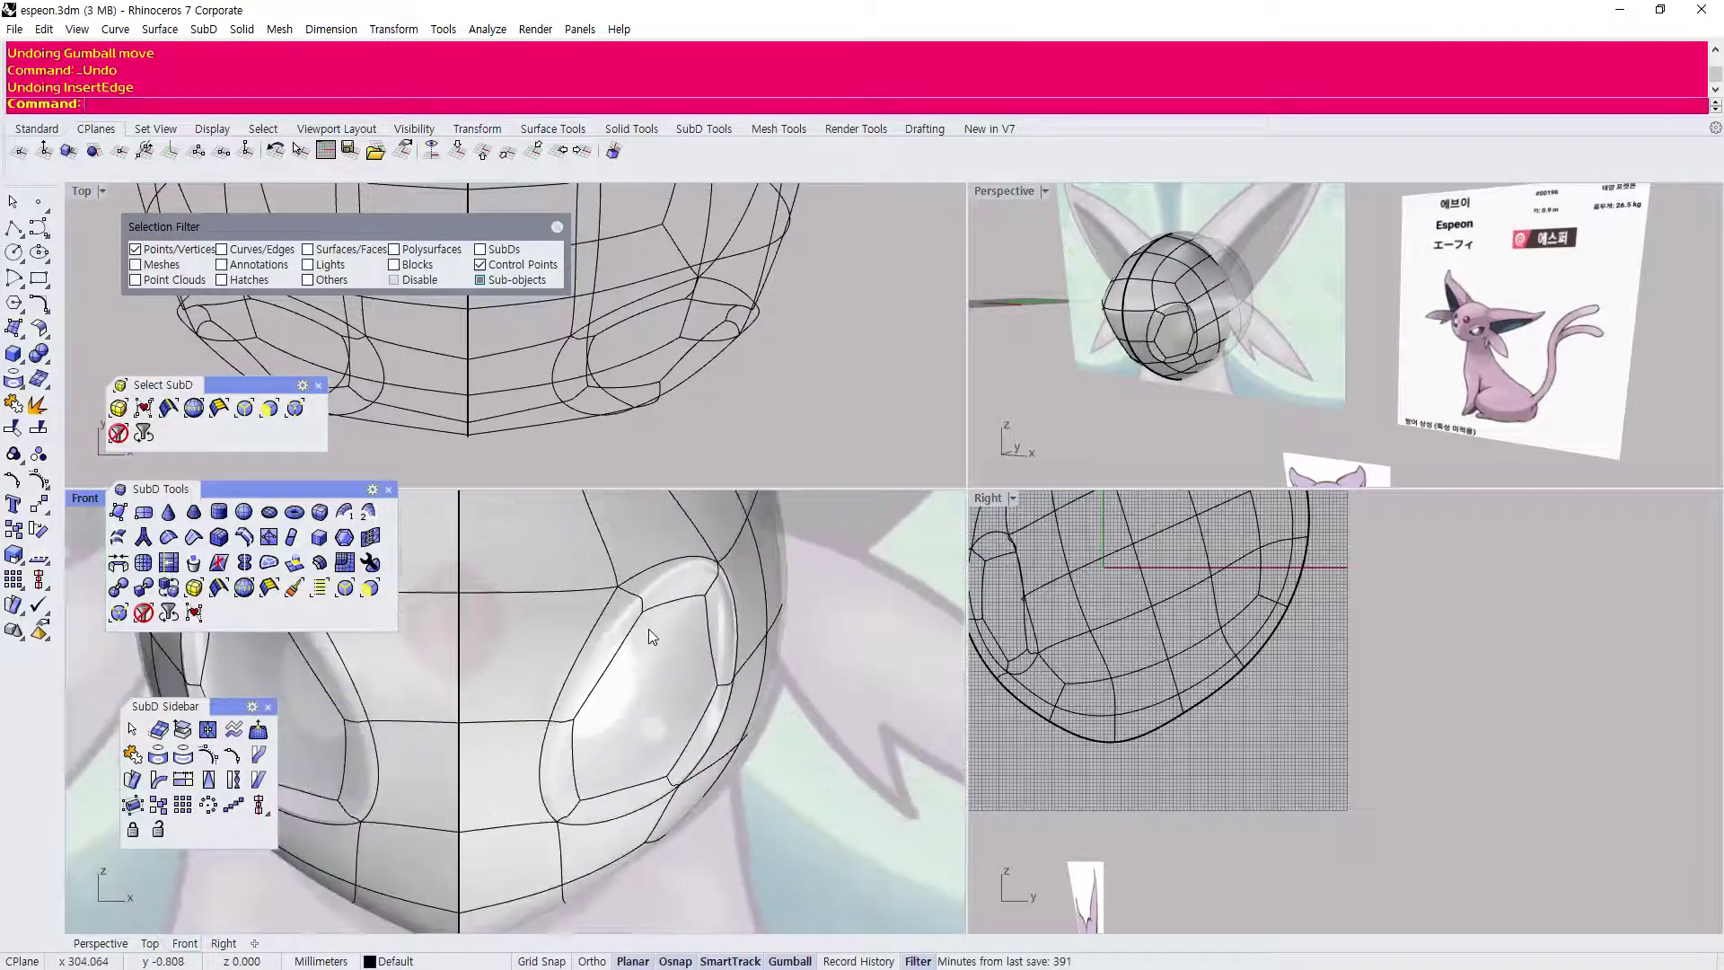
pyautogui.scroll(-4, 650, 629)
pyautogui.scroll(4, 649, 630)
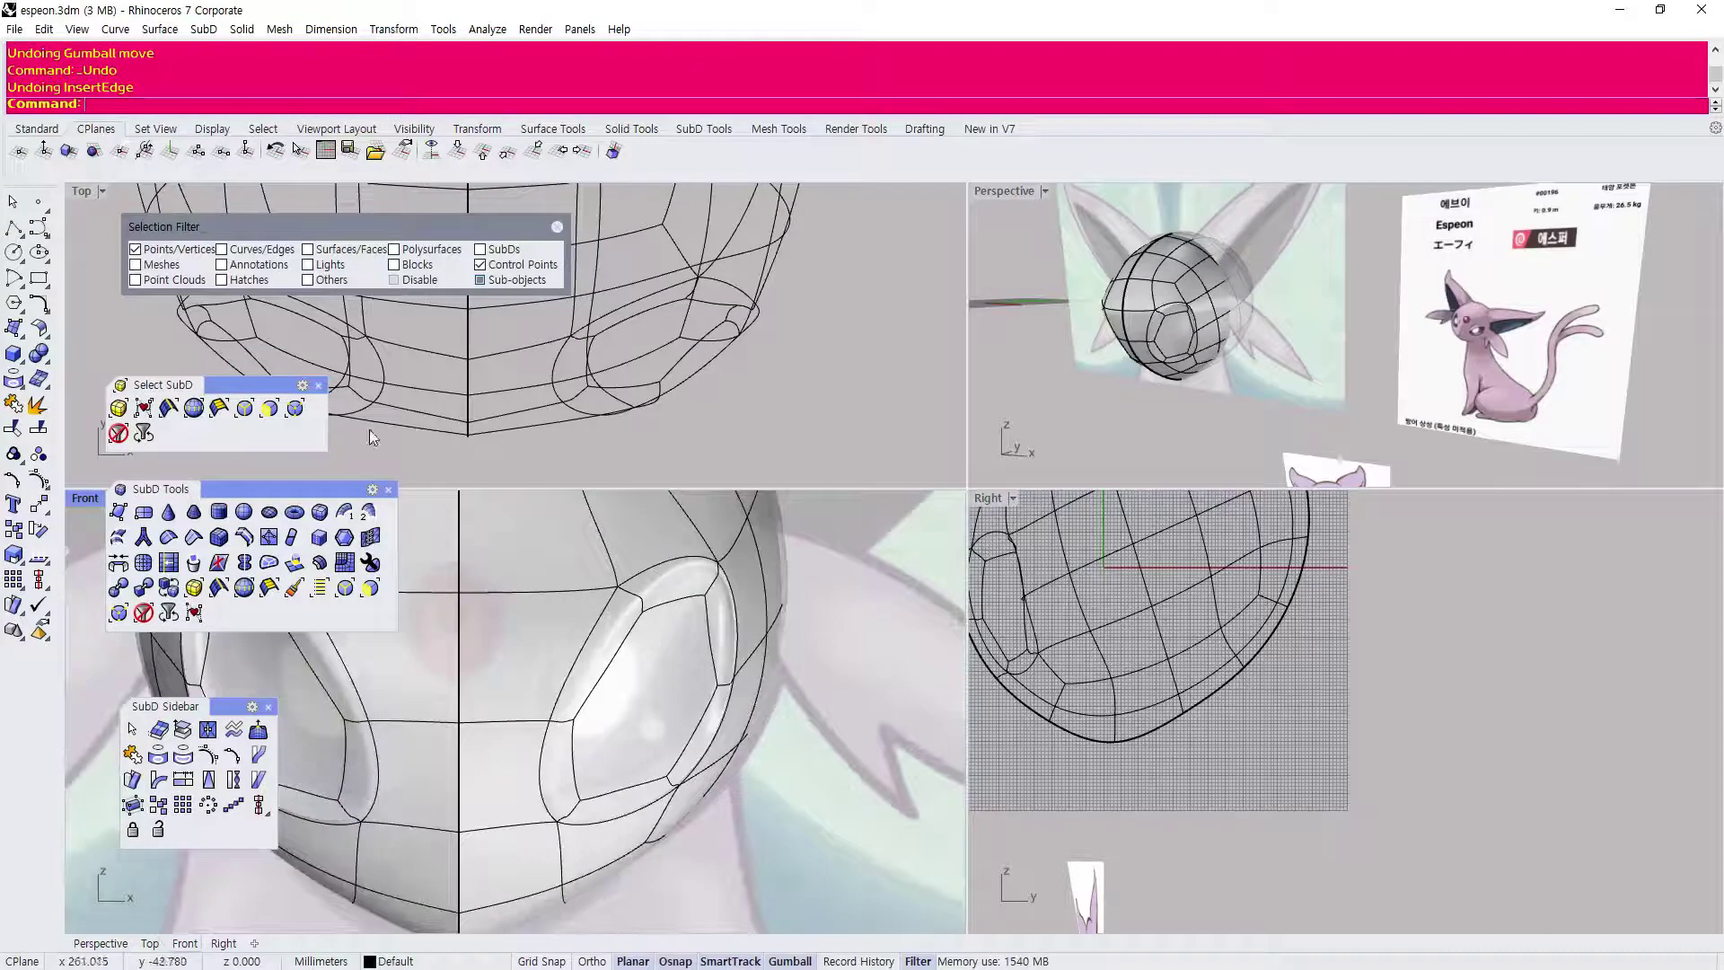
# Extrude the inner SubD face of the eye on the right forward by about 12 mm in the side view.
pyautogui.click(637, 682)
pyautogui.press('Return')
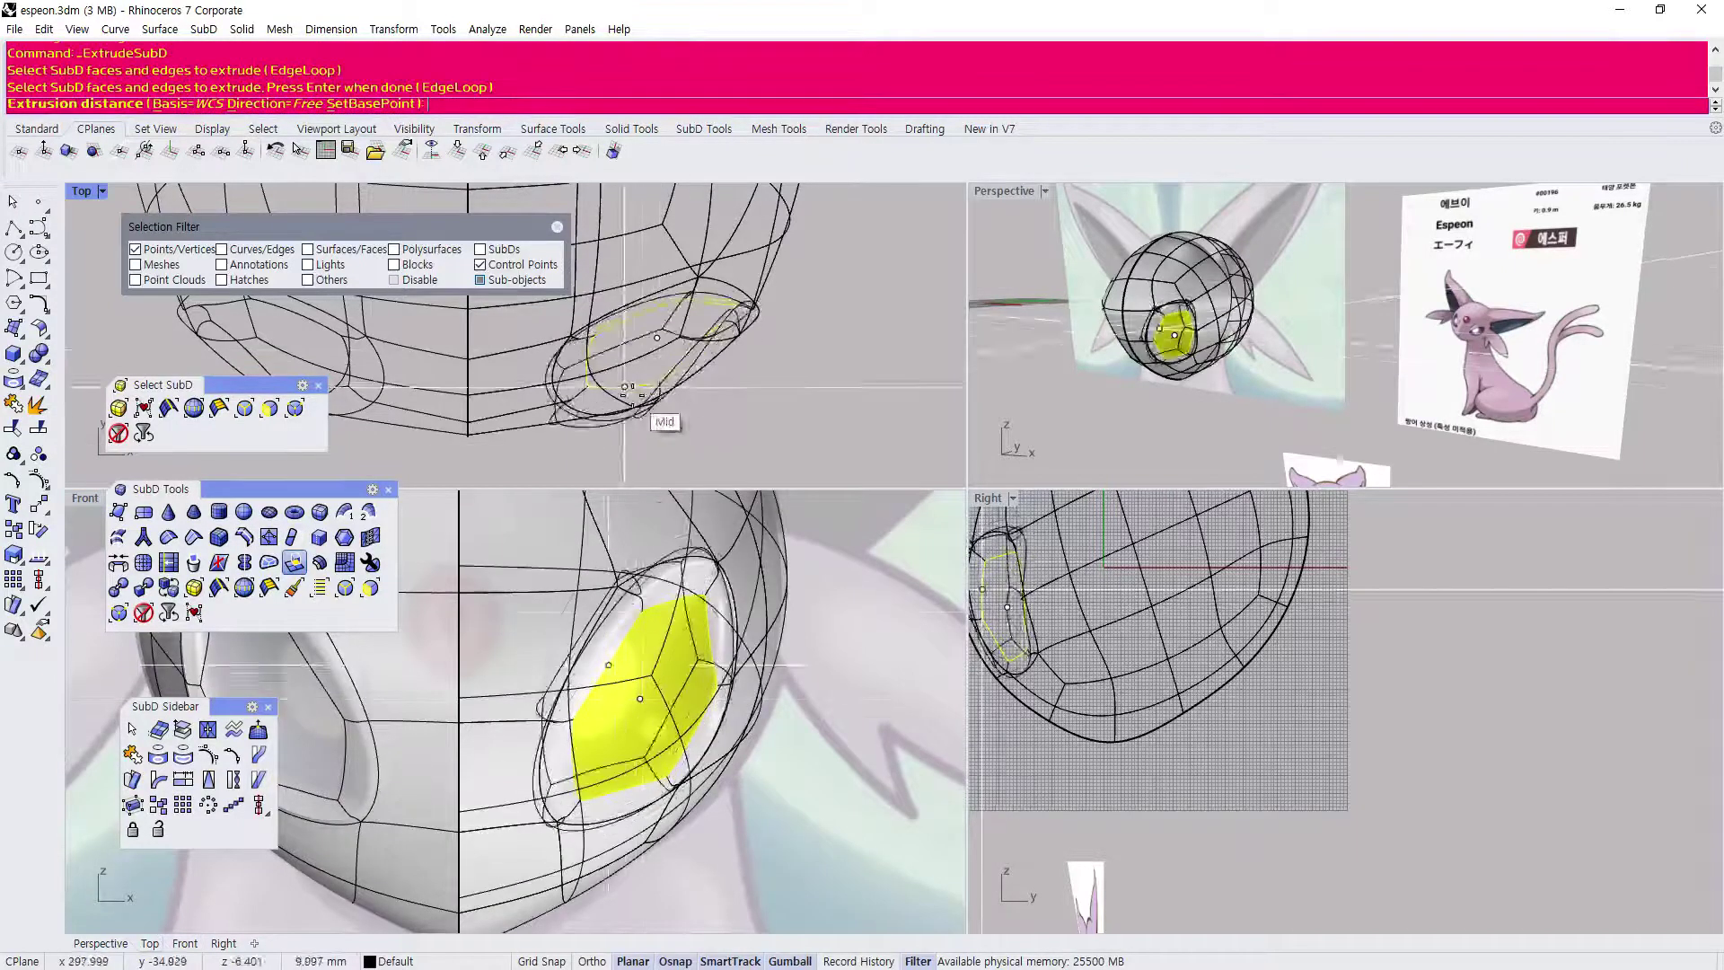
pyautogui.scroll(2, 663, 368)
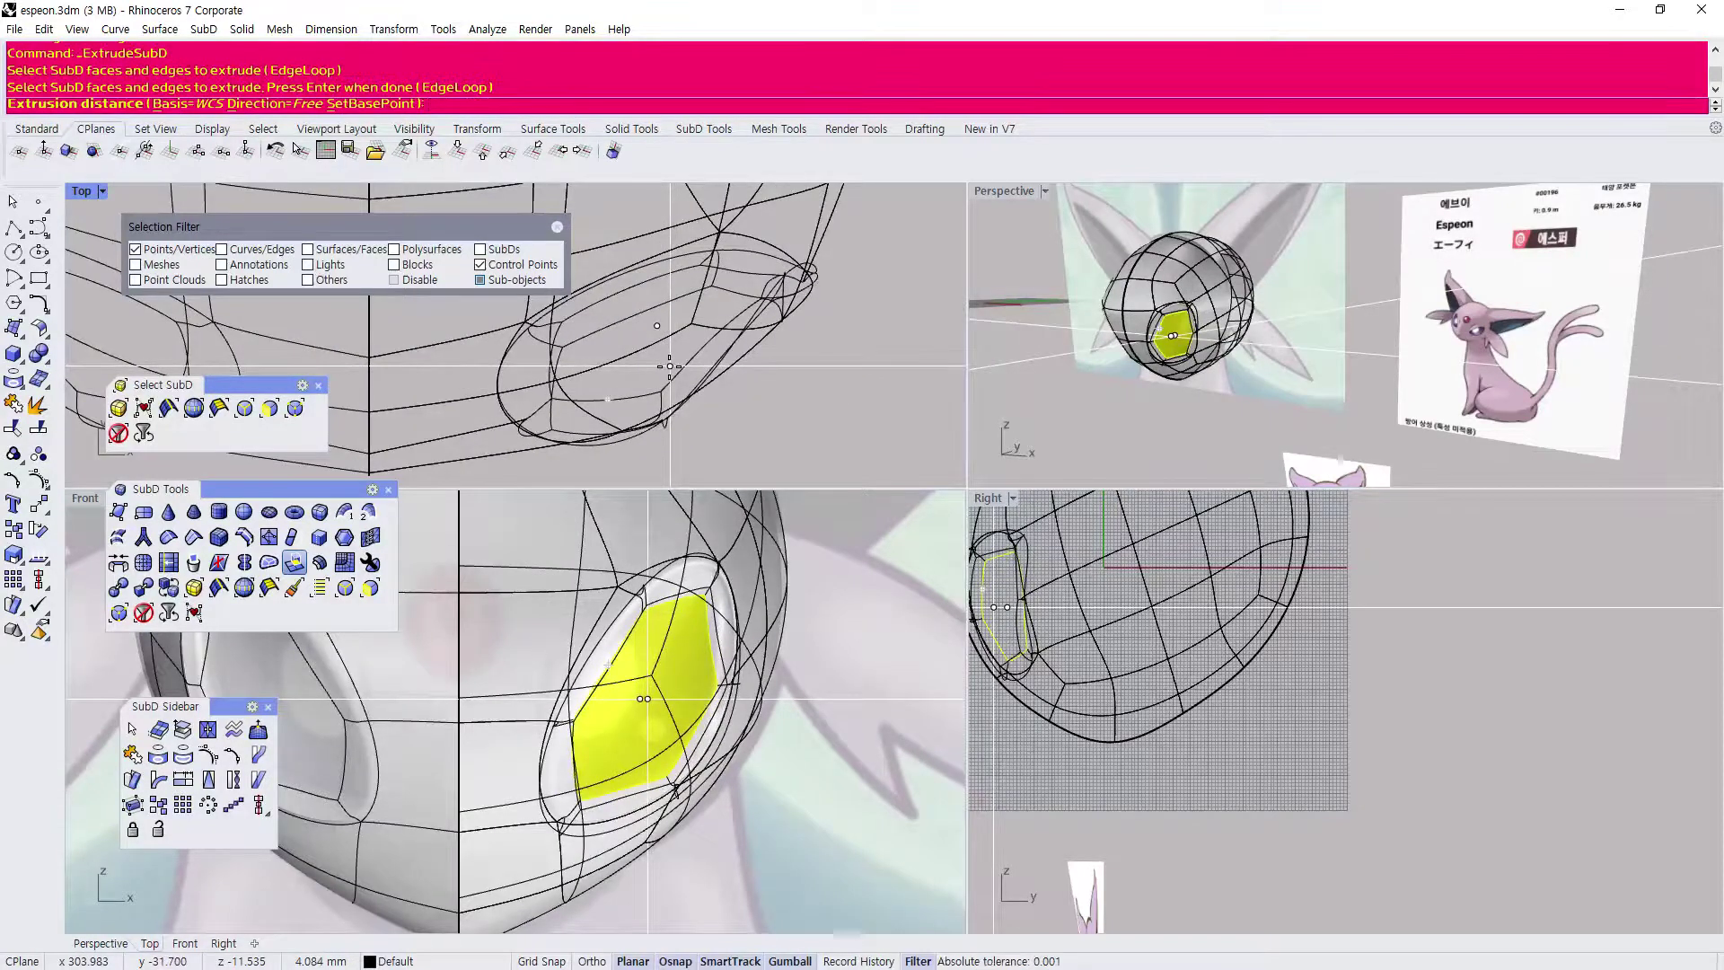
pyautogui.scroll(5, 1046, 608)
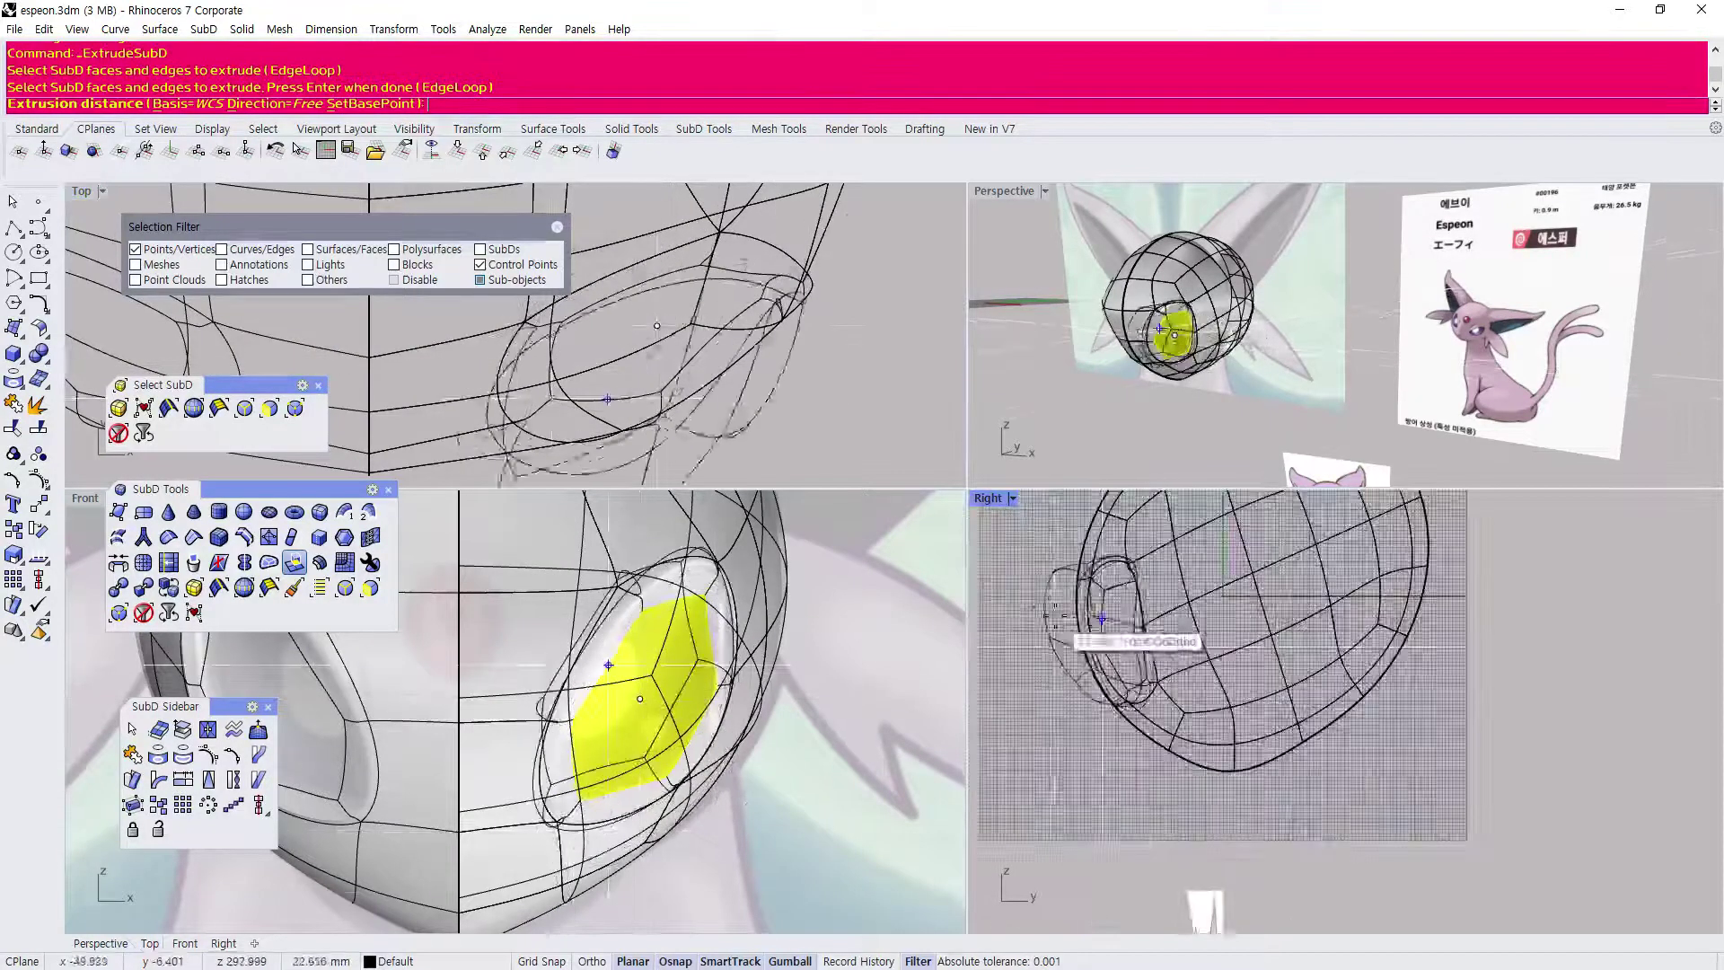
pyautogui.scroll(3, 1167, 715)
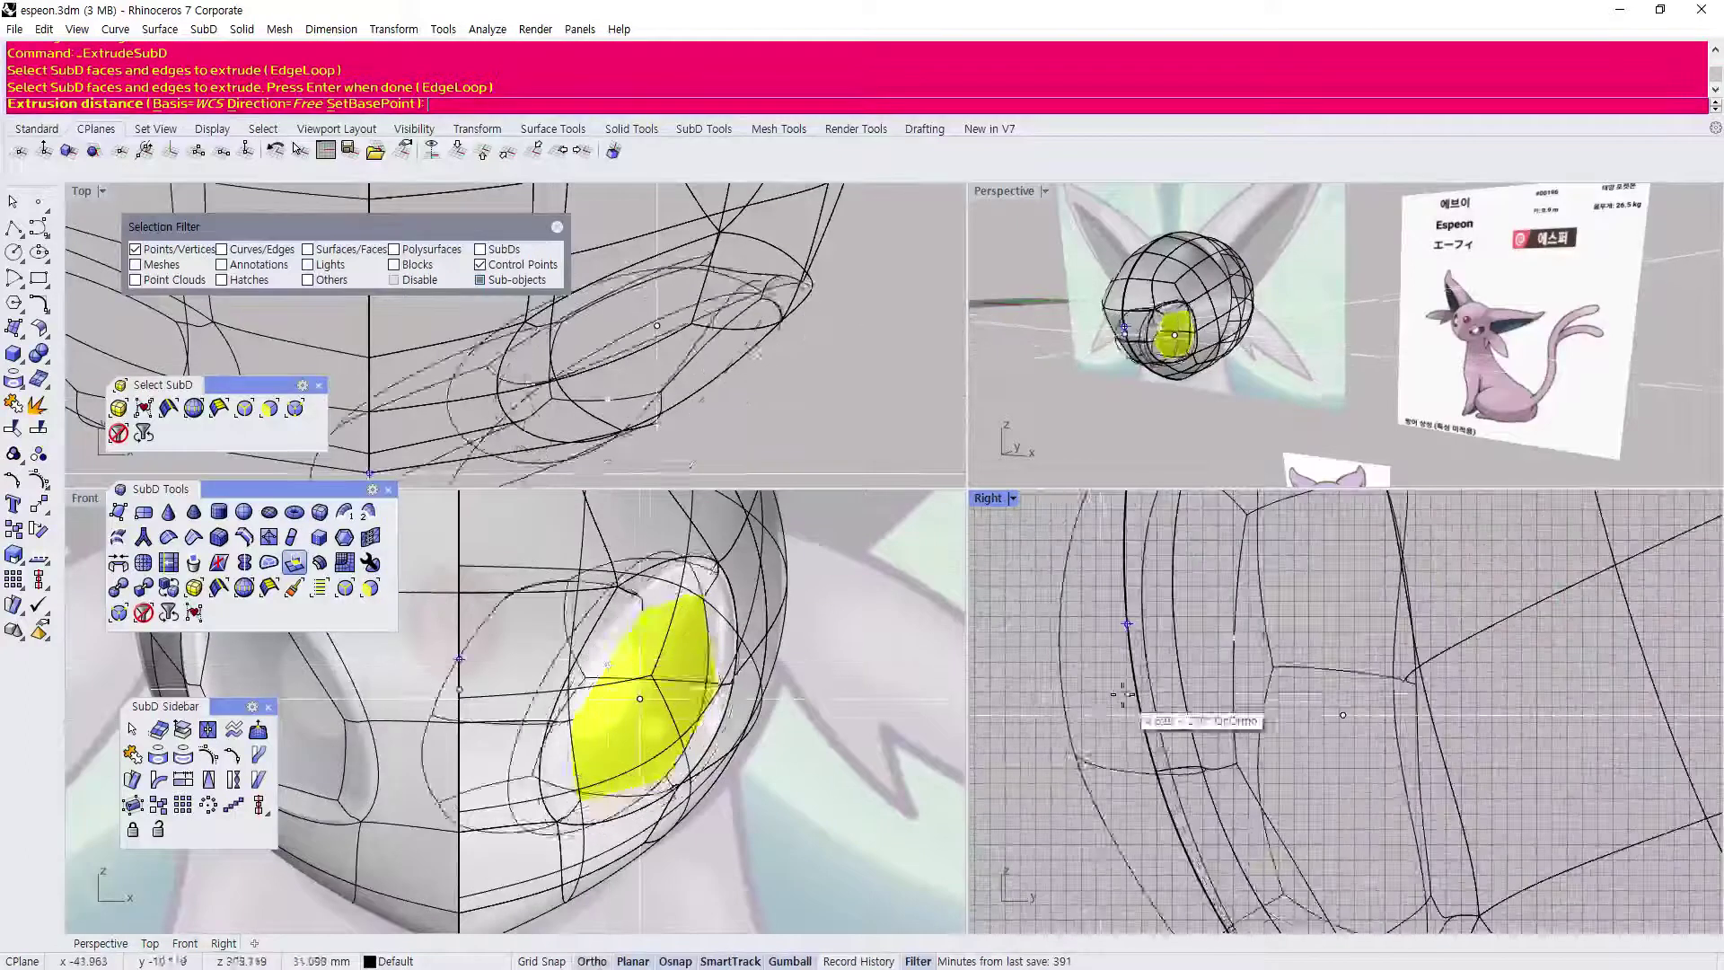
pyautogui.click(1161, 711)
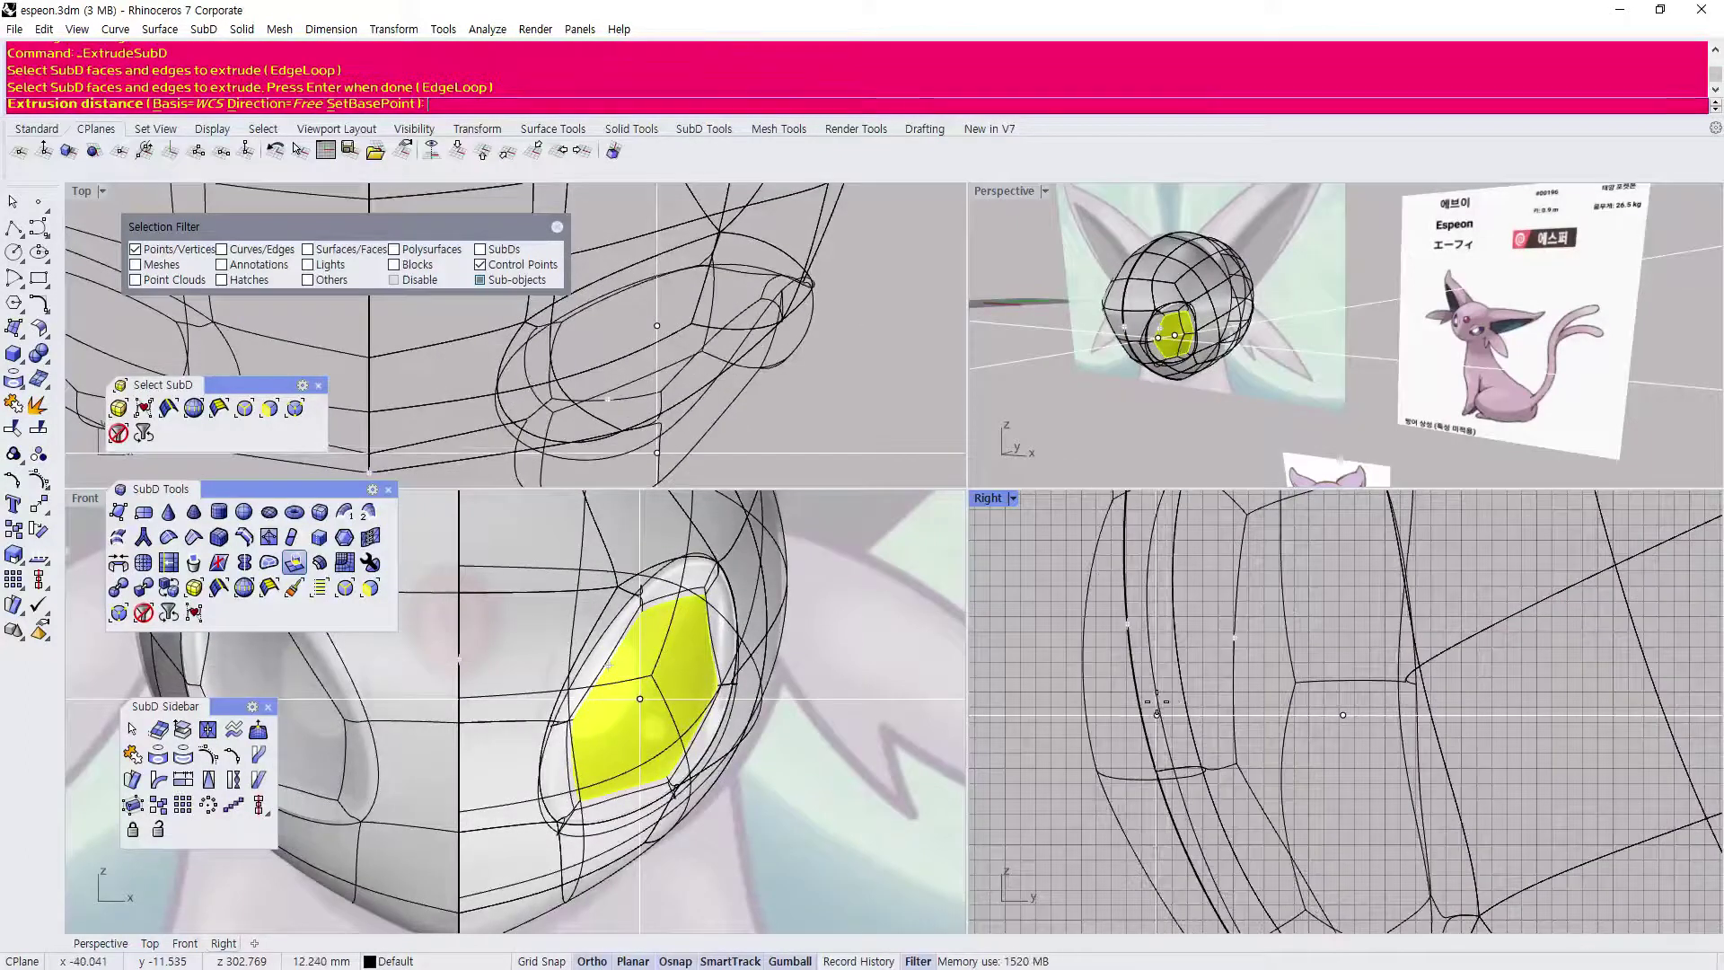
pyautogui.scroll(6, 1133, 383)
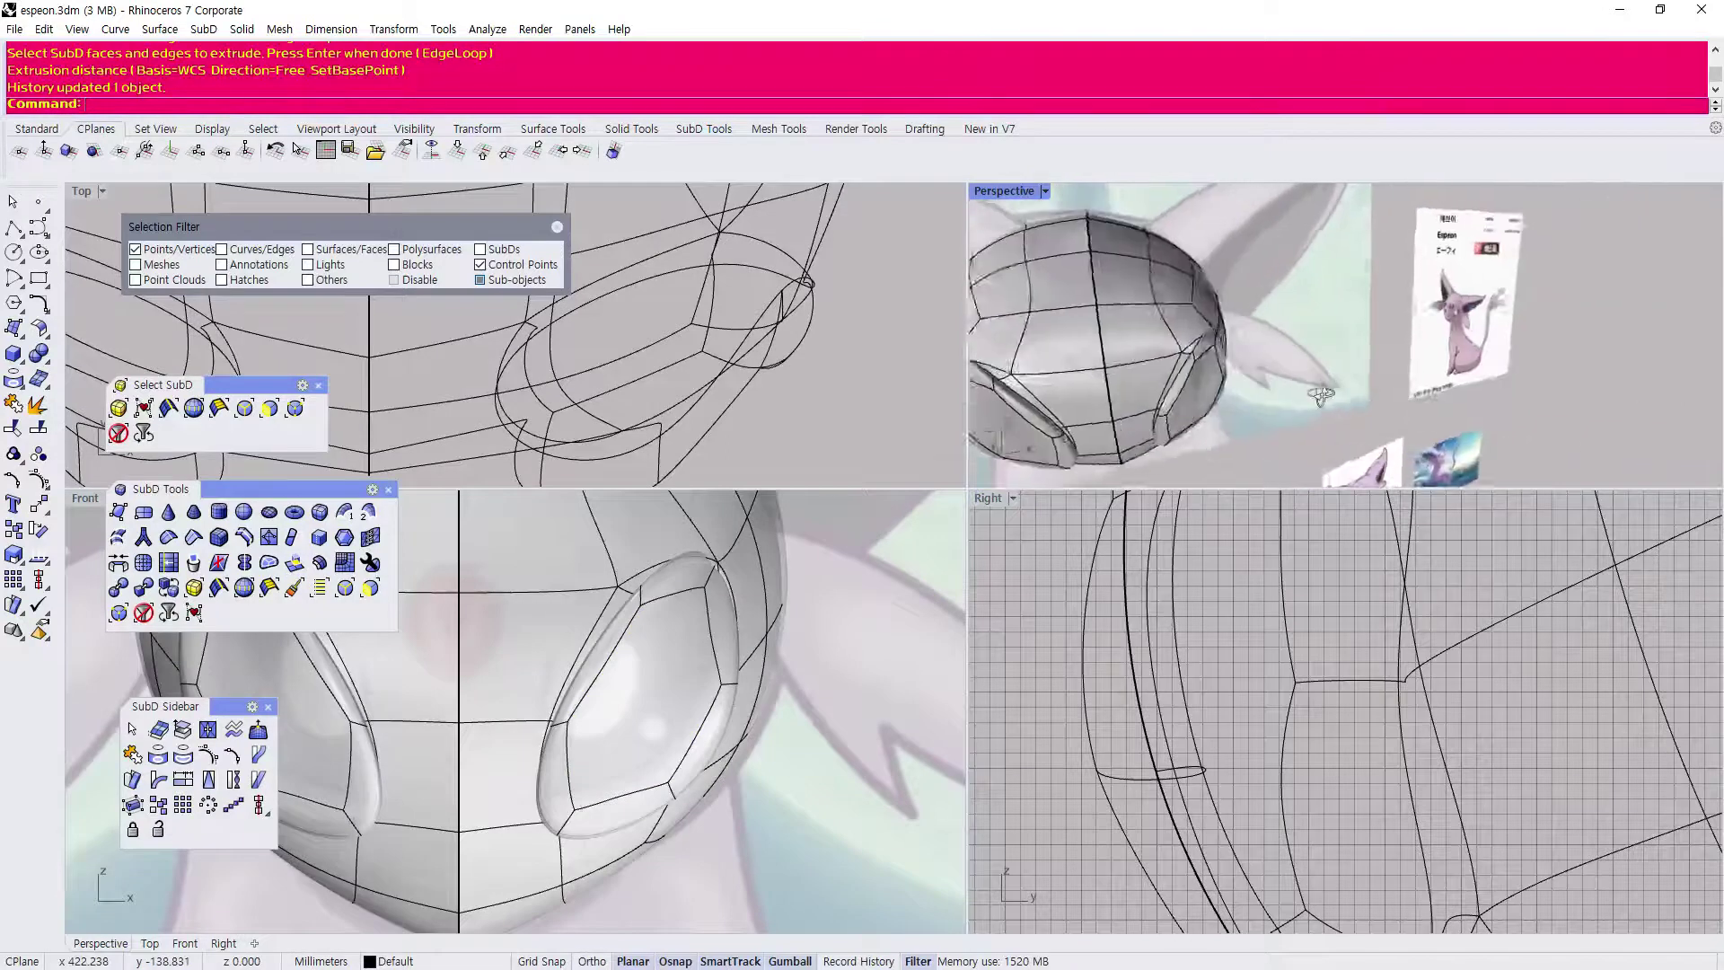
pyautogui.scroll(-6, 1187, 390)
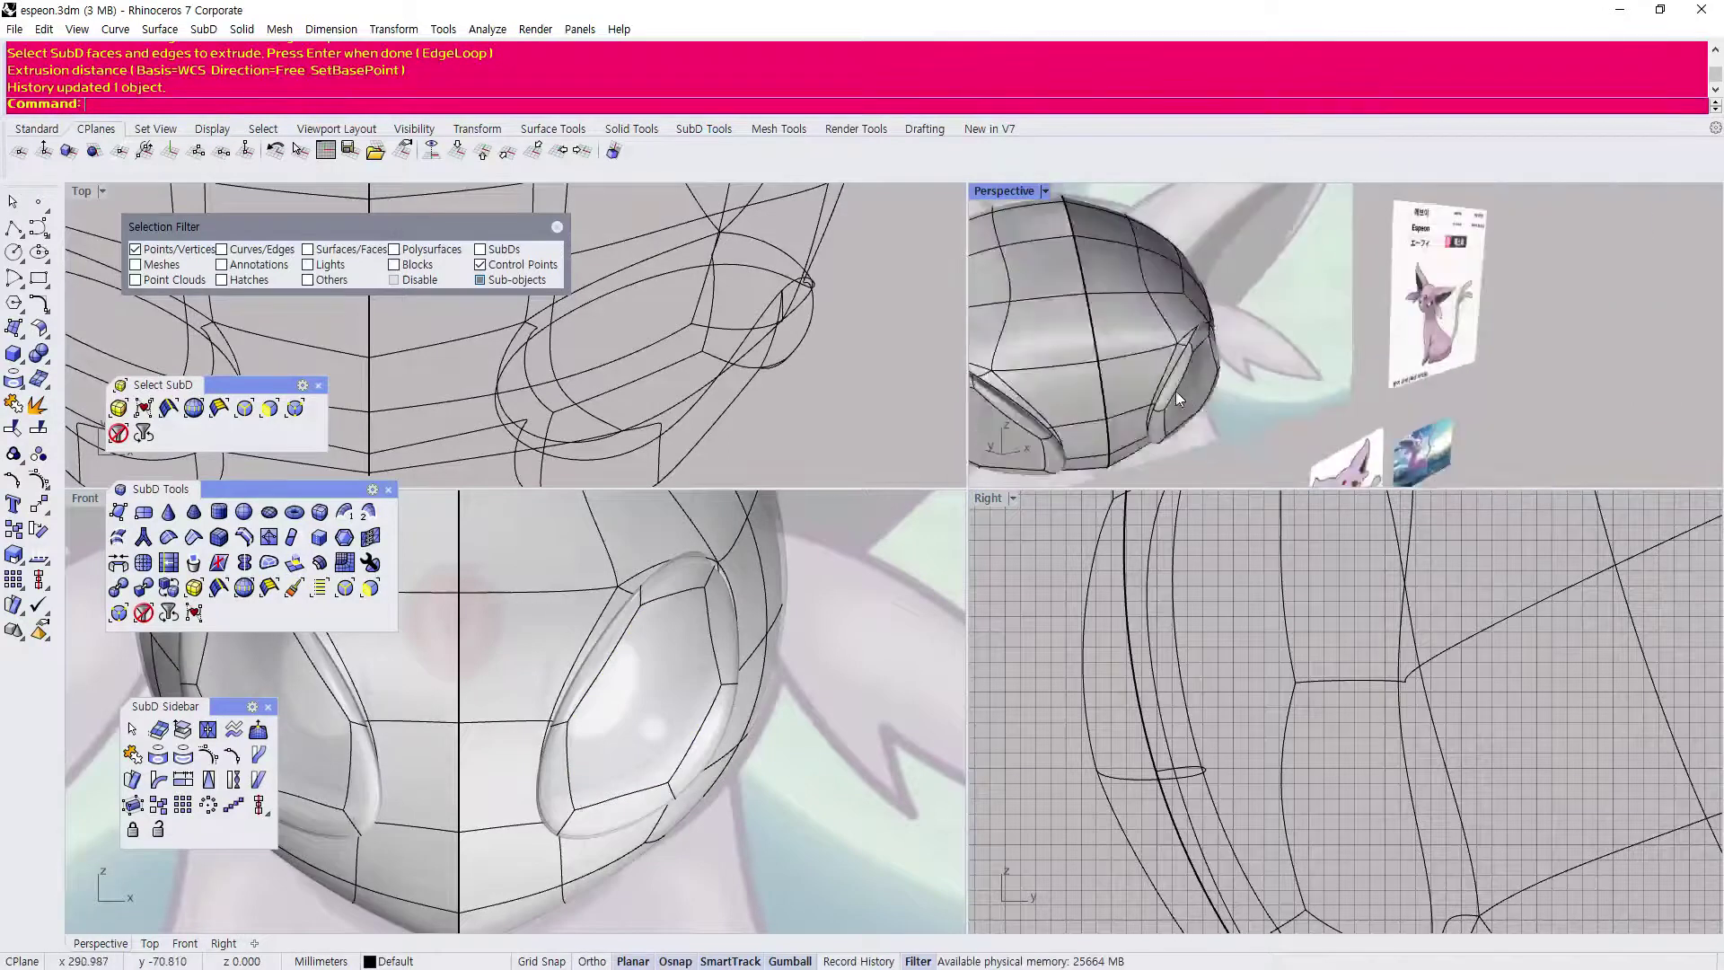
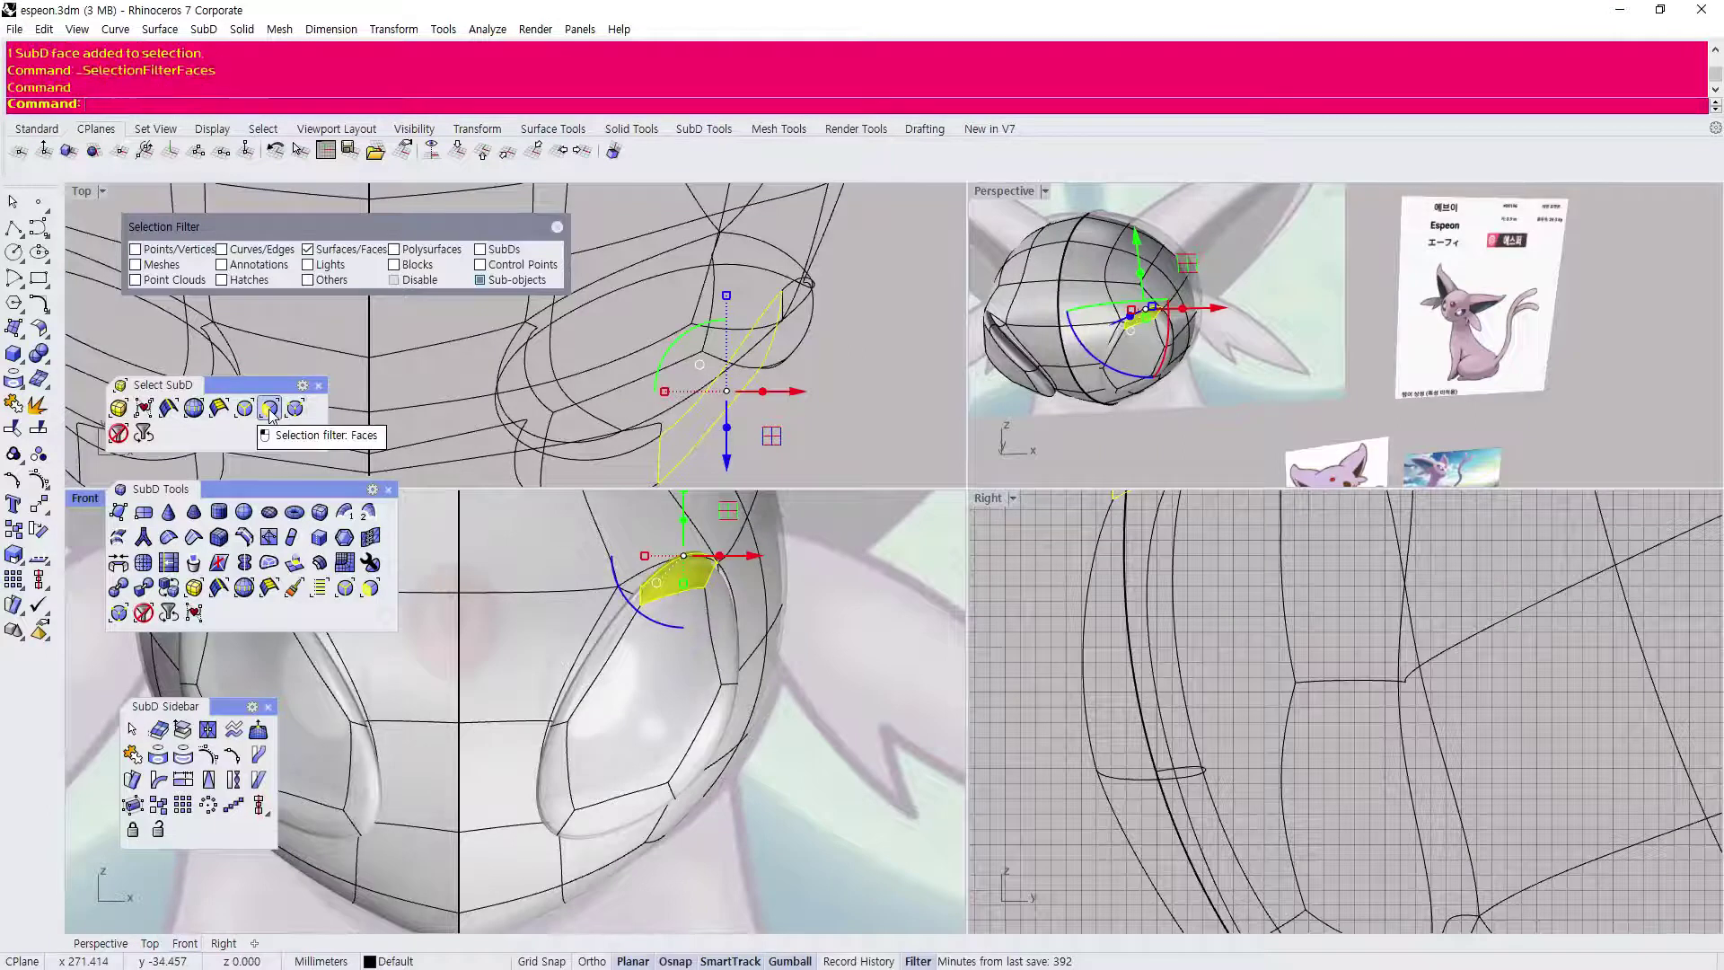
# Select the eye's extruded front face with all surrounding side faces and scale them down uniformly inside the eye outline.
pyautogui.scroll(4, 764, 637)
pyautogui.keyDown('shift'); pyautogui.click(742, 620); pyautogui.keyUp('shift')
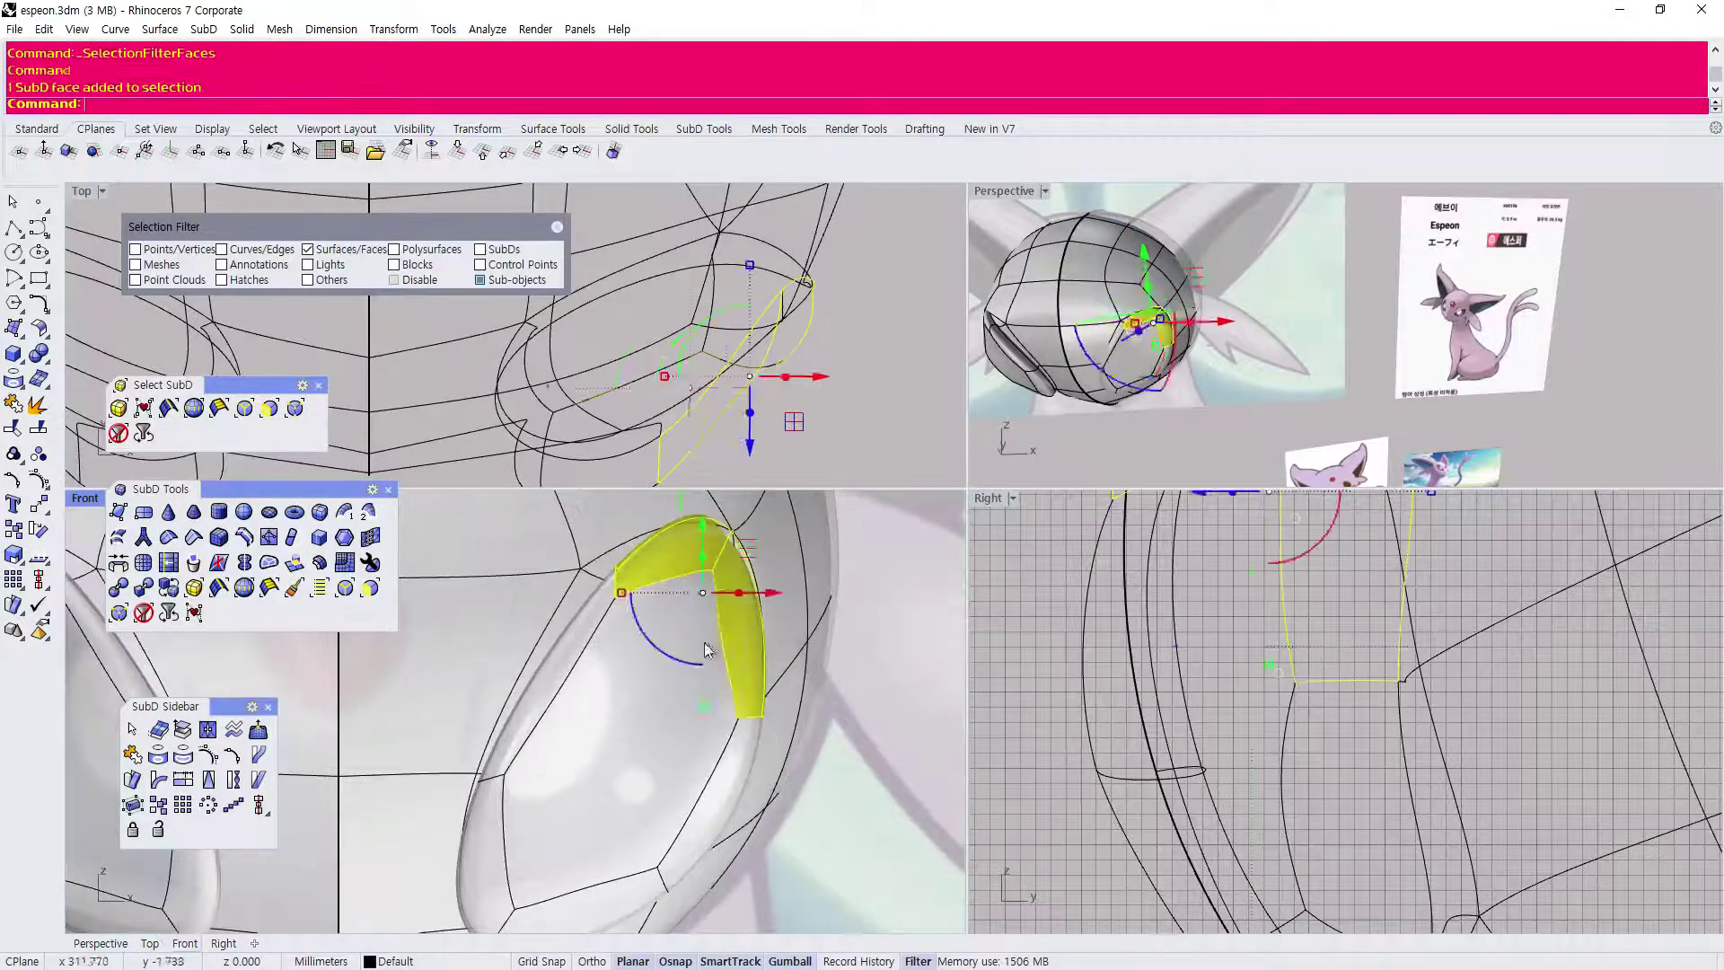
pyautogui.keyDown('shift'); pyautogui.click(600, 651); pyautogui.keyUp('shift')
pyautogui.keyDown('shift'); pyautogui.click(526, 729); pyautogui.keyUp('shift')
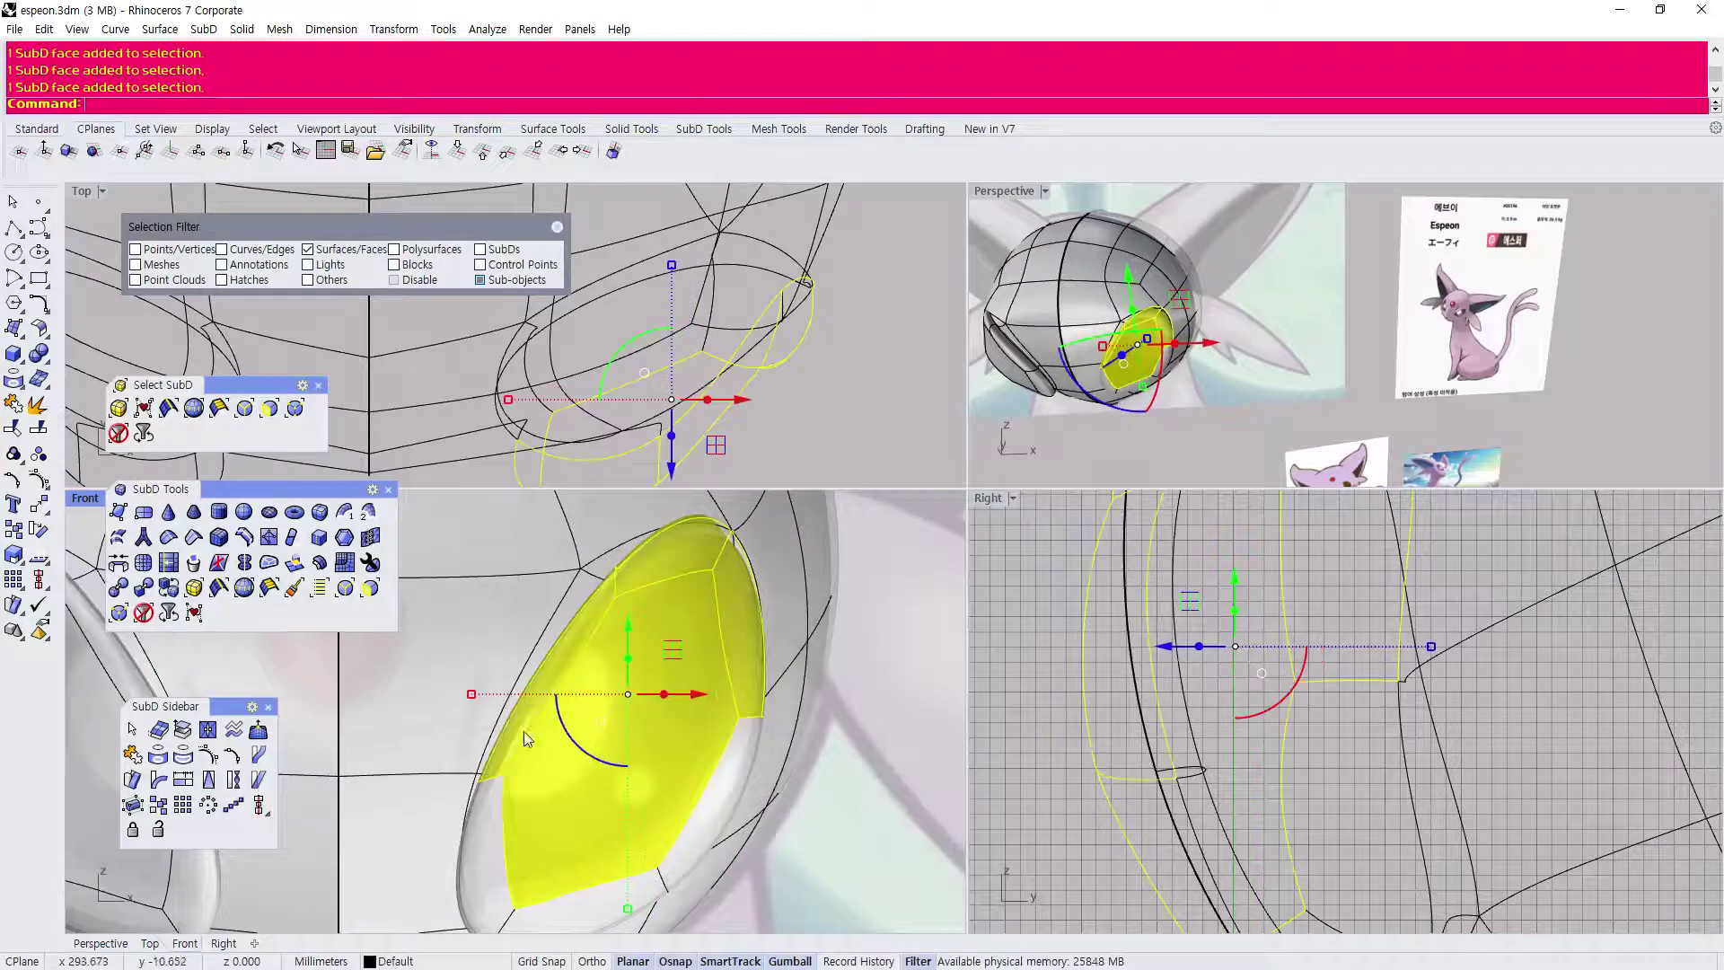
pyautogui.scroll(-4, 533, 633)
pyautogui.scroll(4, 559, 822)
pyautogui.keyDown('shift'); pyautogui.click(558, 821); pyautogui.keyUp('shift')
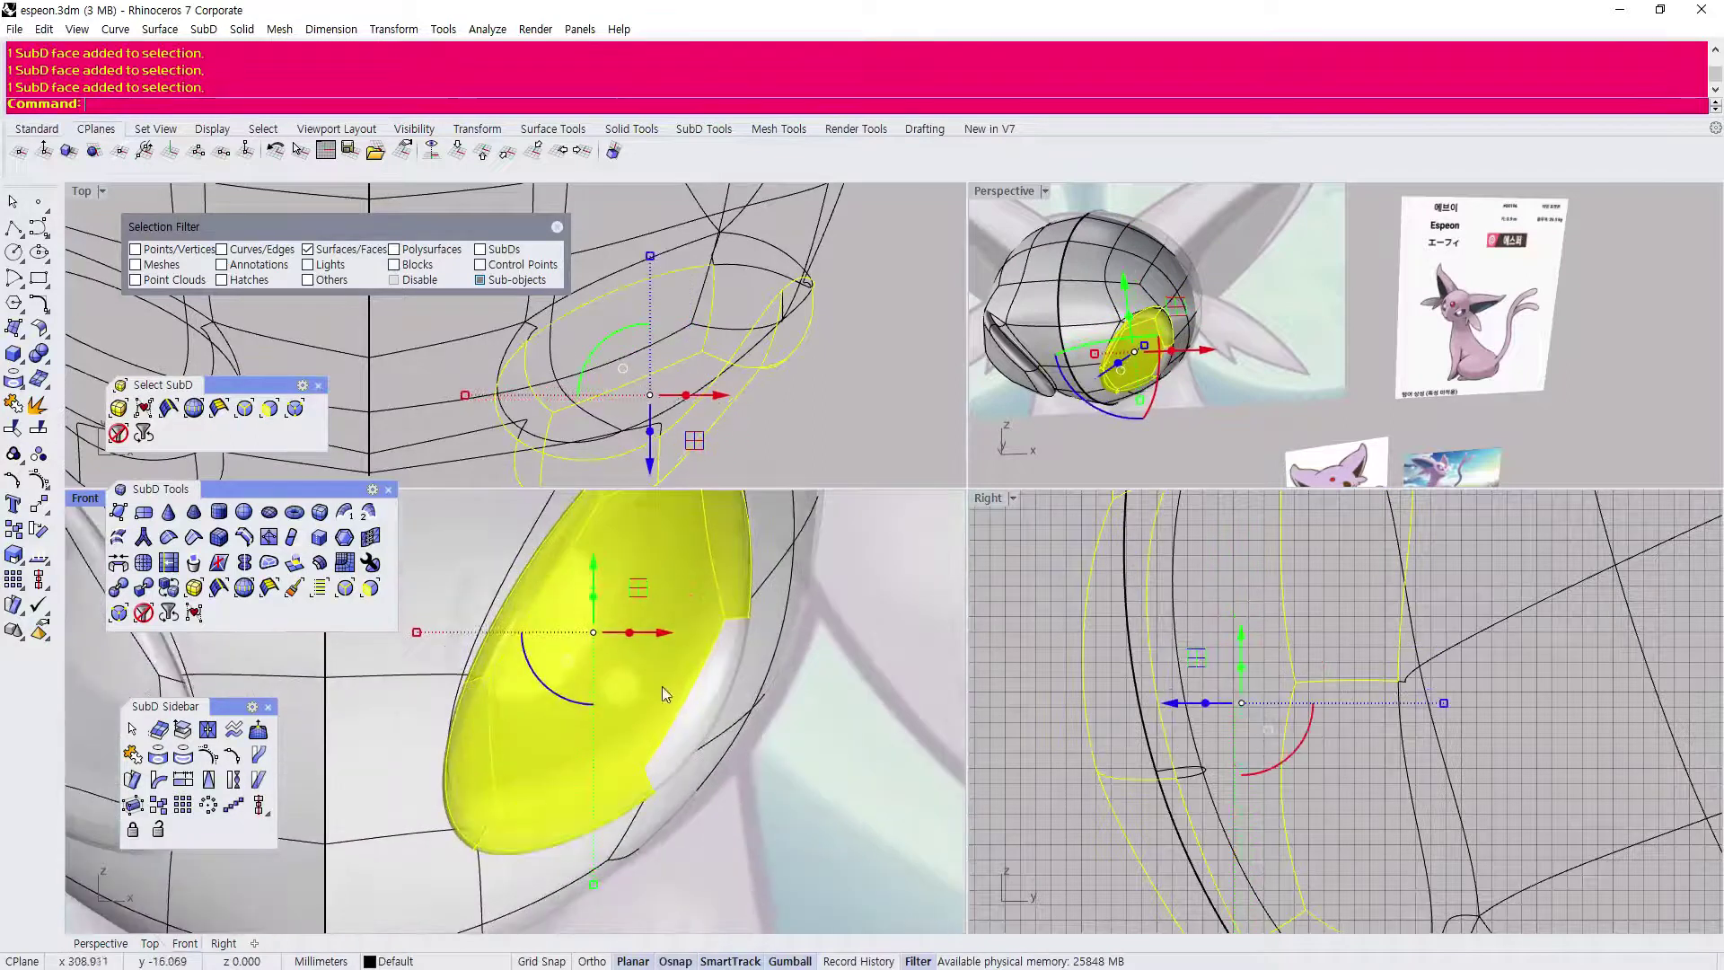
pyautogui.moveTo(417, 633); pyautogui.dragTo(460, 634)
pyautogui.scroll(-1, 791, 400)
pyautogui.scroll(5, 1175, 339)
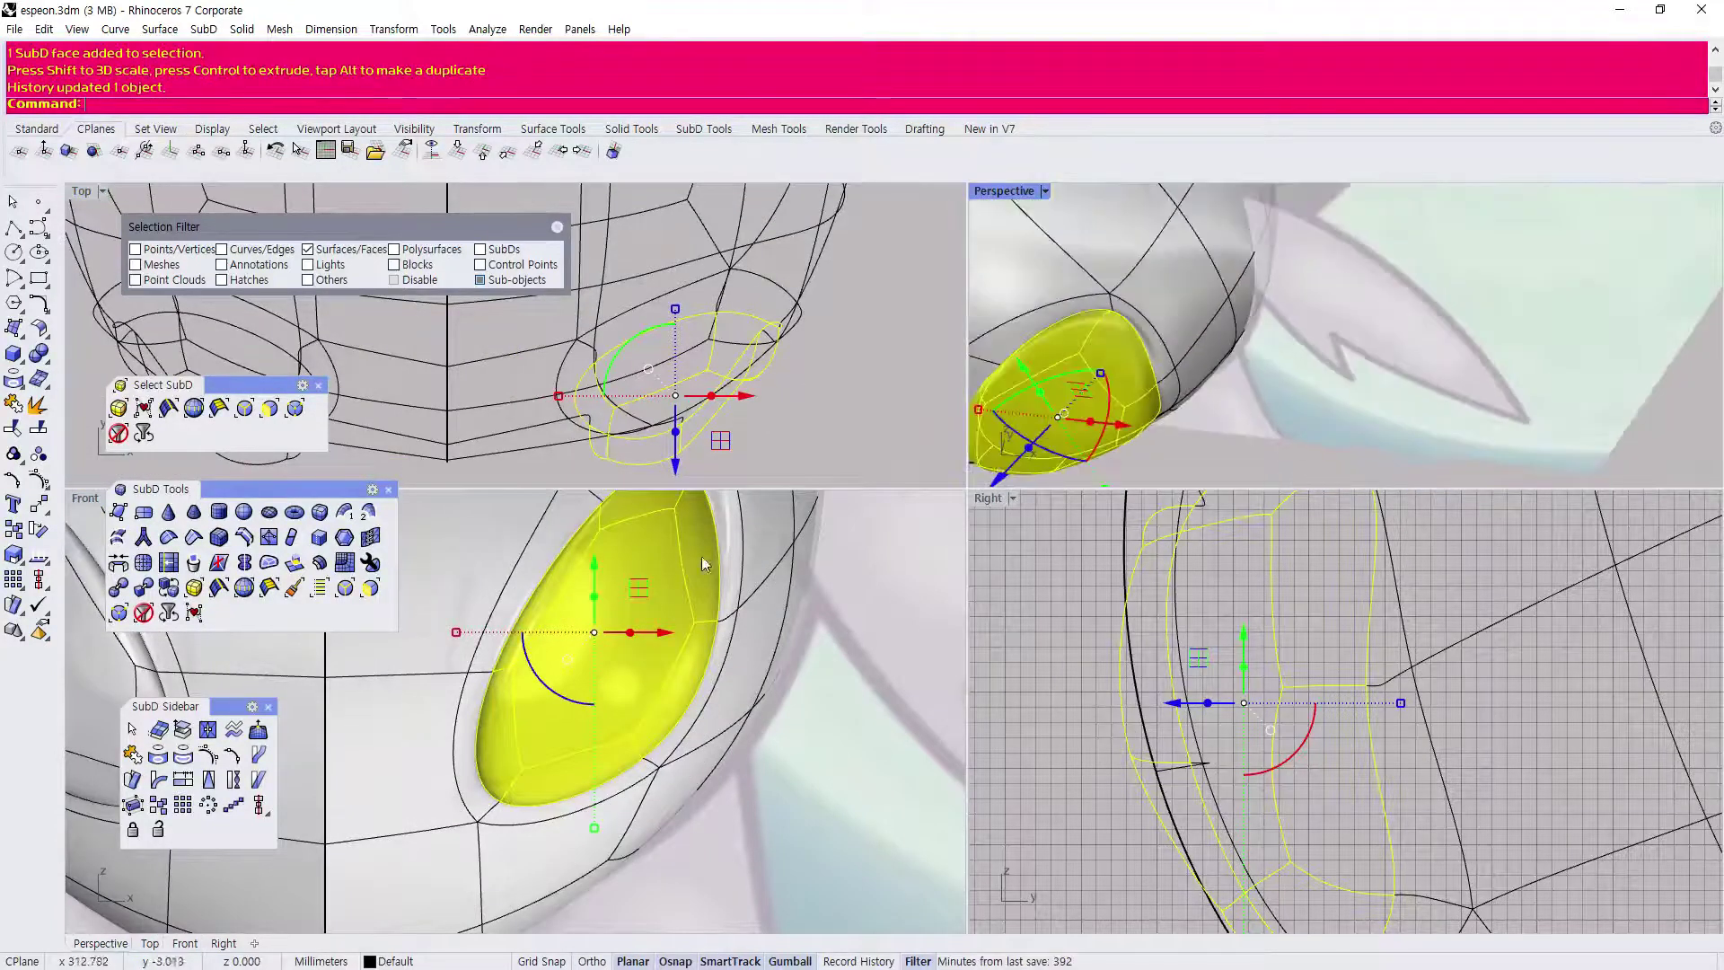
# Push the scaled eye faces back into the head to form a recessed socket, then clear the selection.
pyautogui.moveTo(685, 468); pyautogui.dragTo(826, 419)
pyautogui.press('Escape')
pyautogui.scroll(-4, 1130, 297)
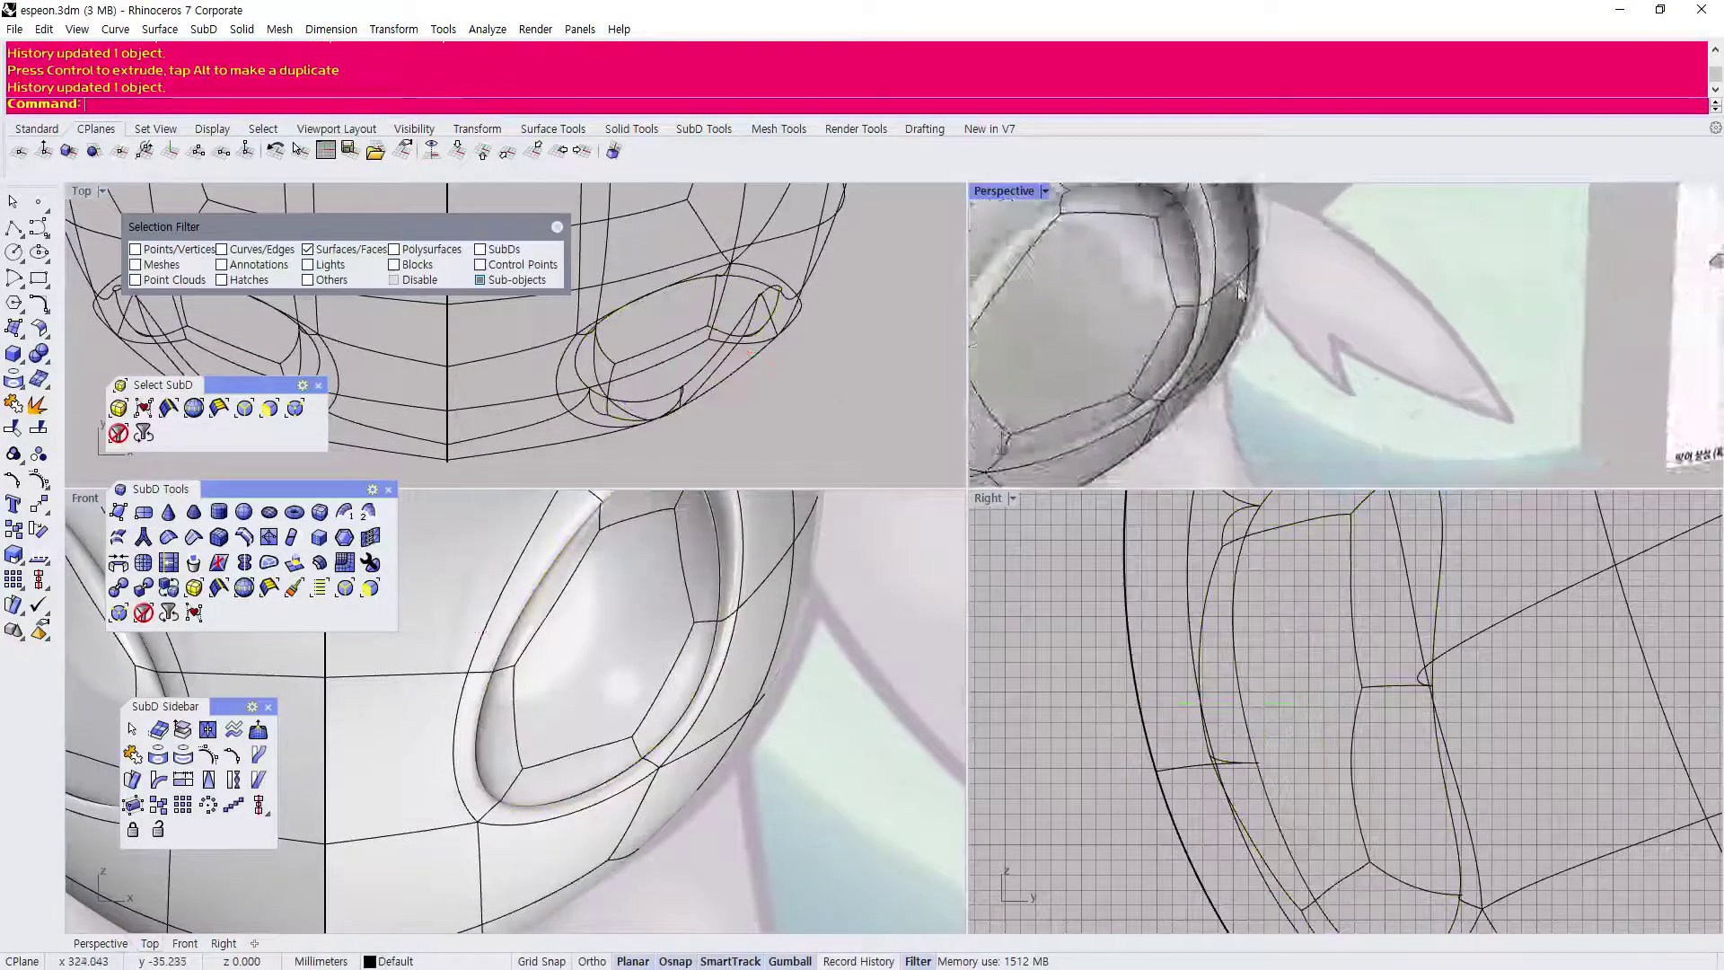
# Inspect the recessed eye socket from several angles in the maximized perspective view.
pyautogui.doubleClick(1008, 192)
pyautogui.moveTo(1163, 638); pyautogui.dragTo(838, 587, button='right')
pyautogui.scroll(-2, 835, 543)
pyautogui.scroll(-4, 719, 573)
pyautogui.scroll(2, 886, 563)
pyautogui.moveTo(754, 530); pyautogui.dragTo(754, 604, button='right')
pyautogui.scroll(4, 864, 498)
pyautogui.scroll(6, 754, 604)
# Select the inner face of the eye socket and compare the head with the Espeon reference pictures.
pyautogui.click(755, 604)
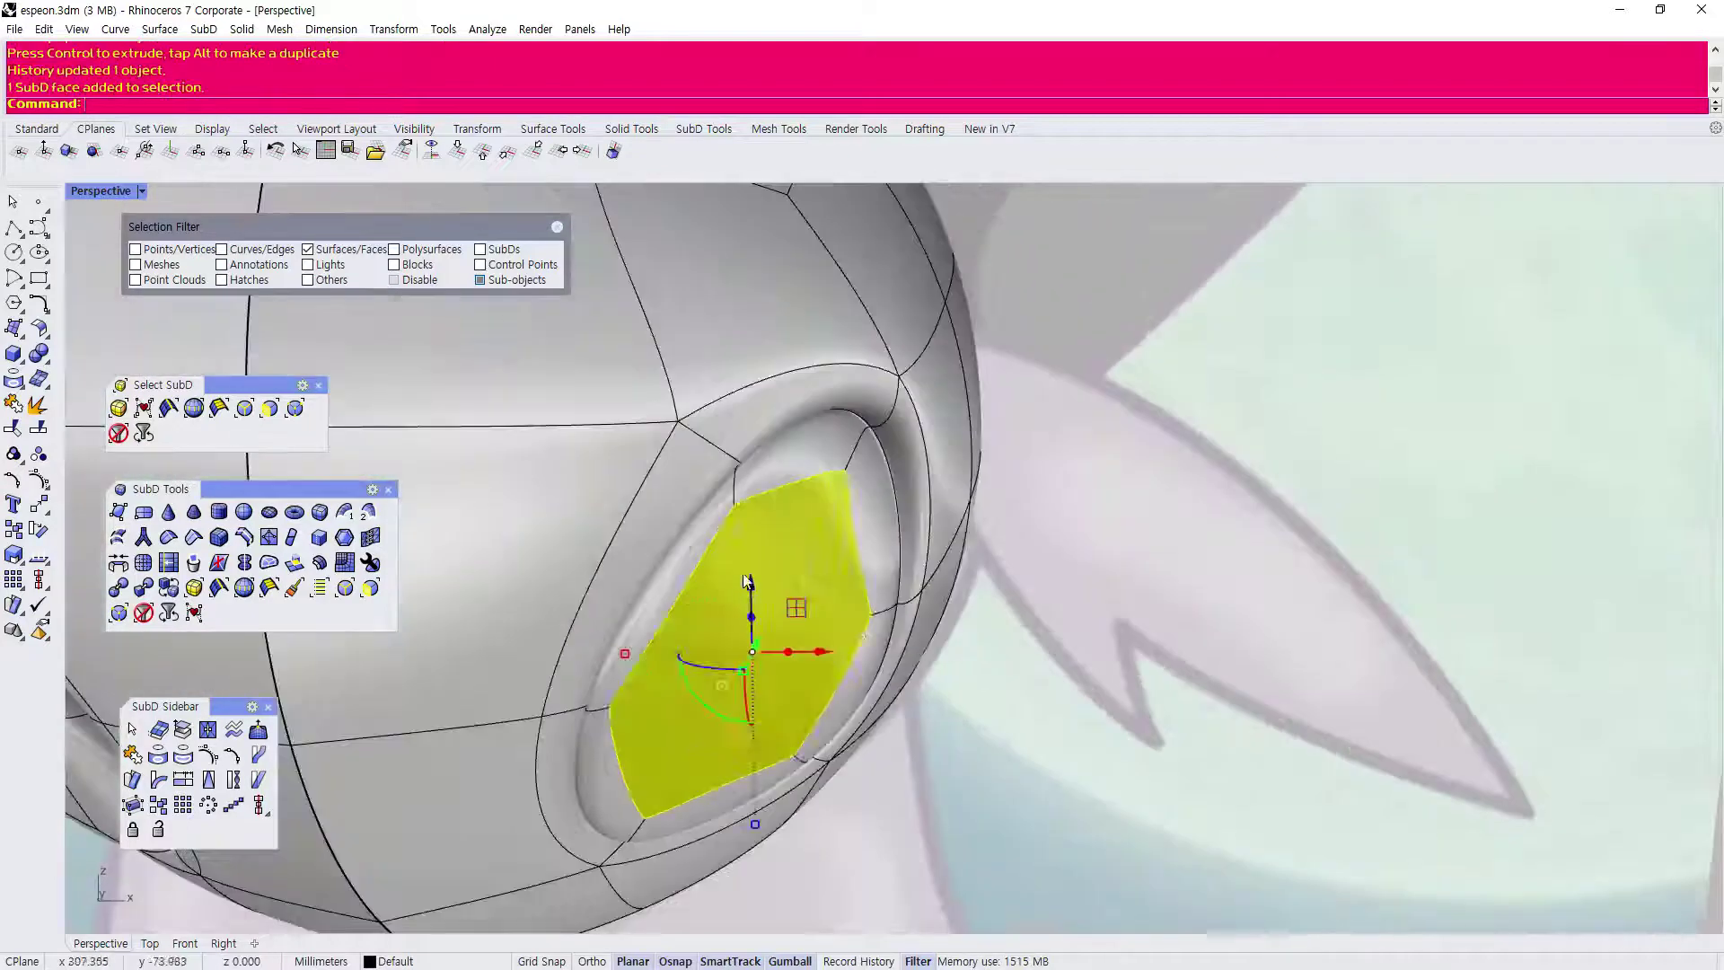
pyautogui.scroll(-5, 752, 593)
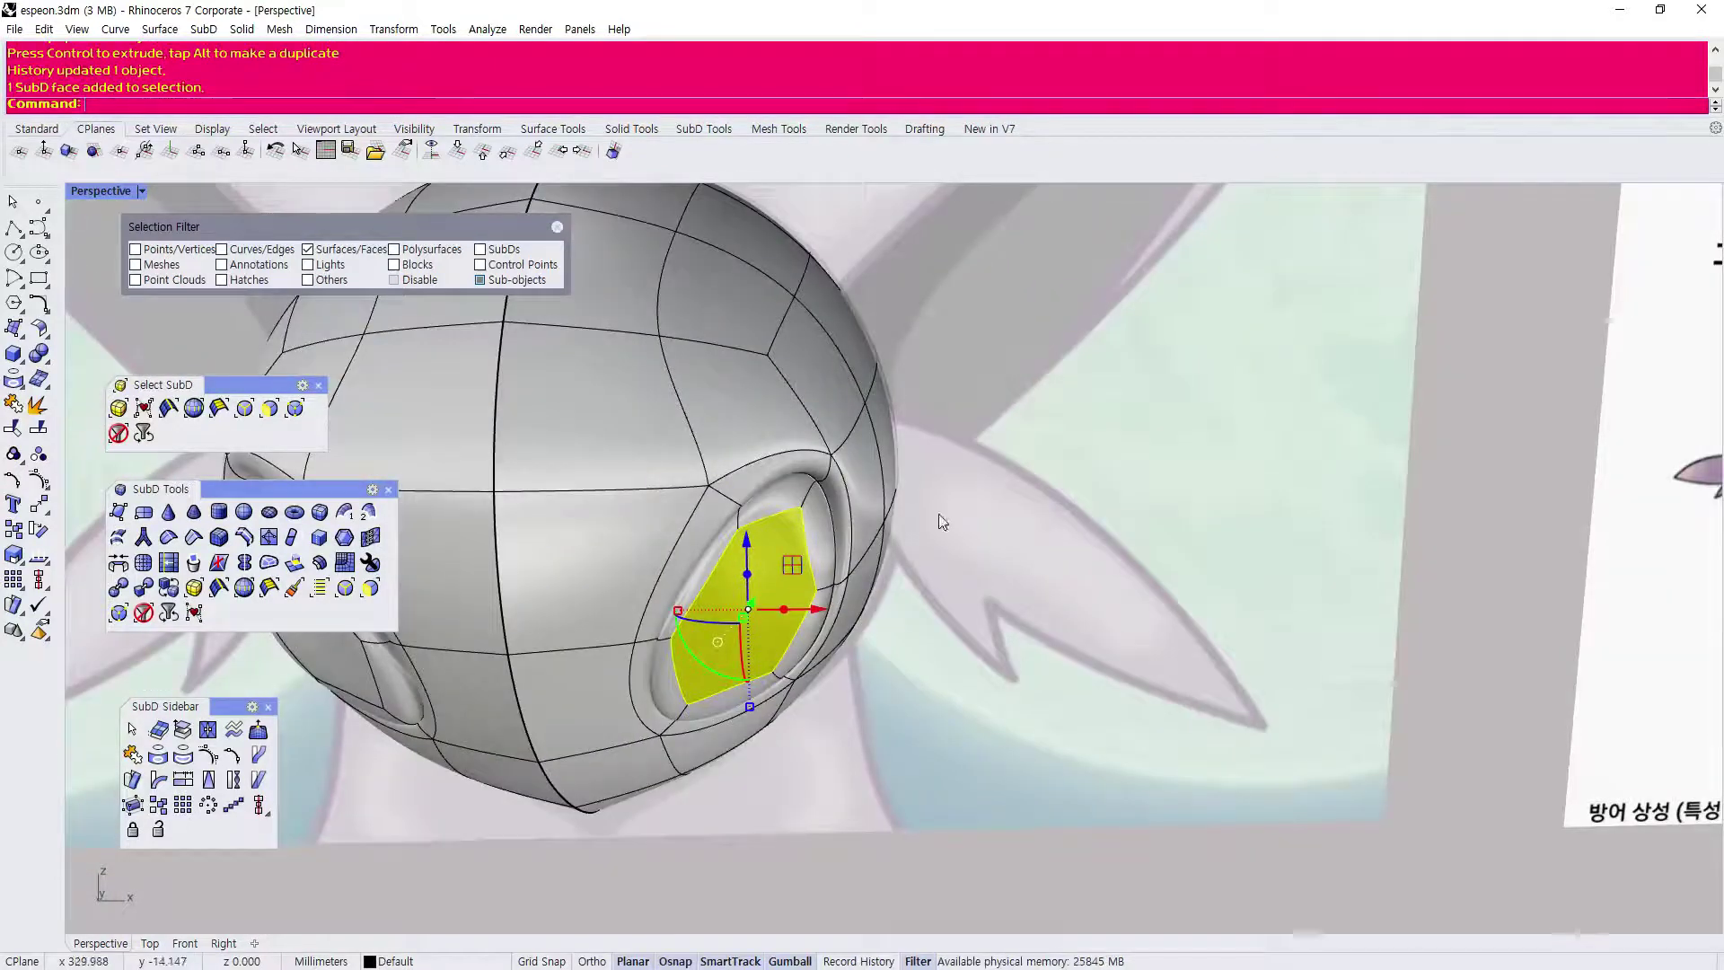
pyautogui.scroll(-5, 937, 514)
pyautogui.moveTo(932, 550); pyautogui.dragTo(806, 544, button='right')
pyautogui.moveTo(968, 560); pyautogui.dragTo(712, 502, button='right')
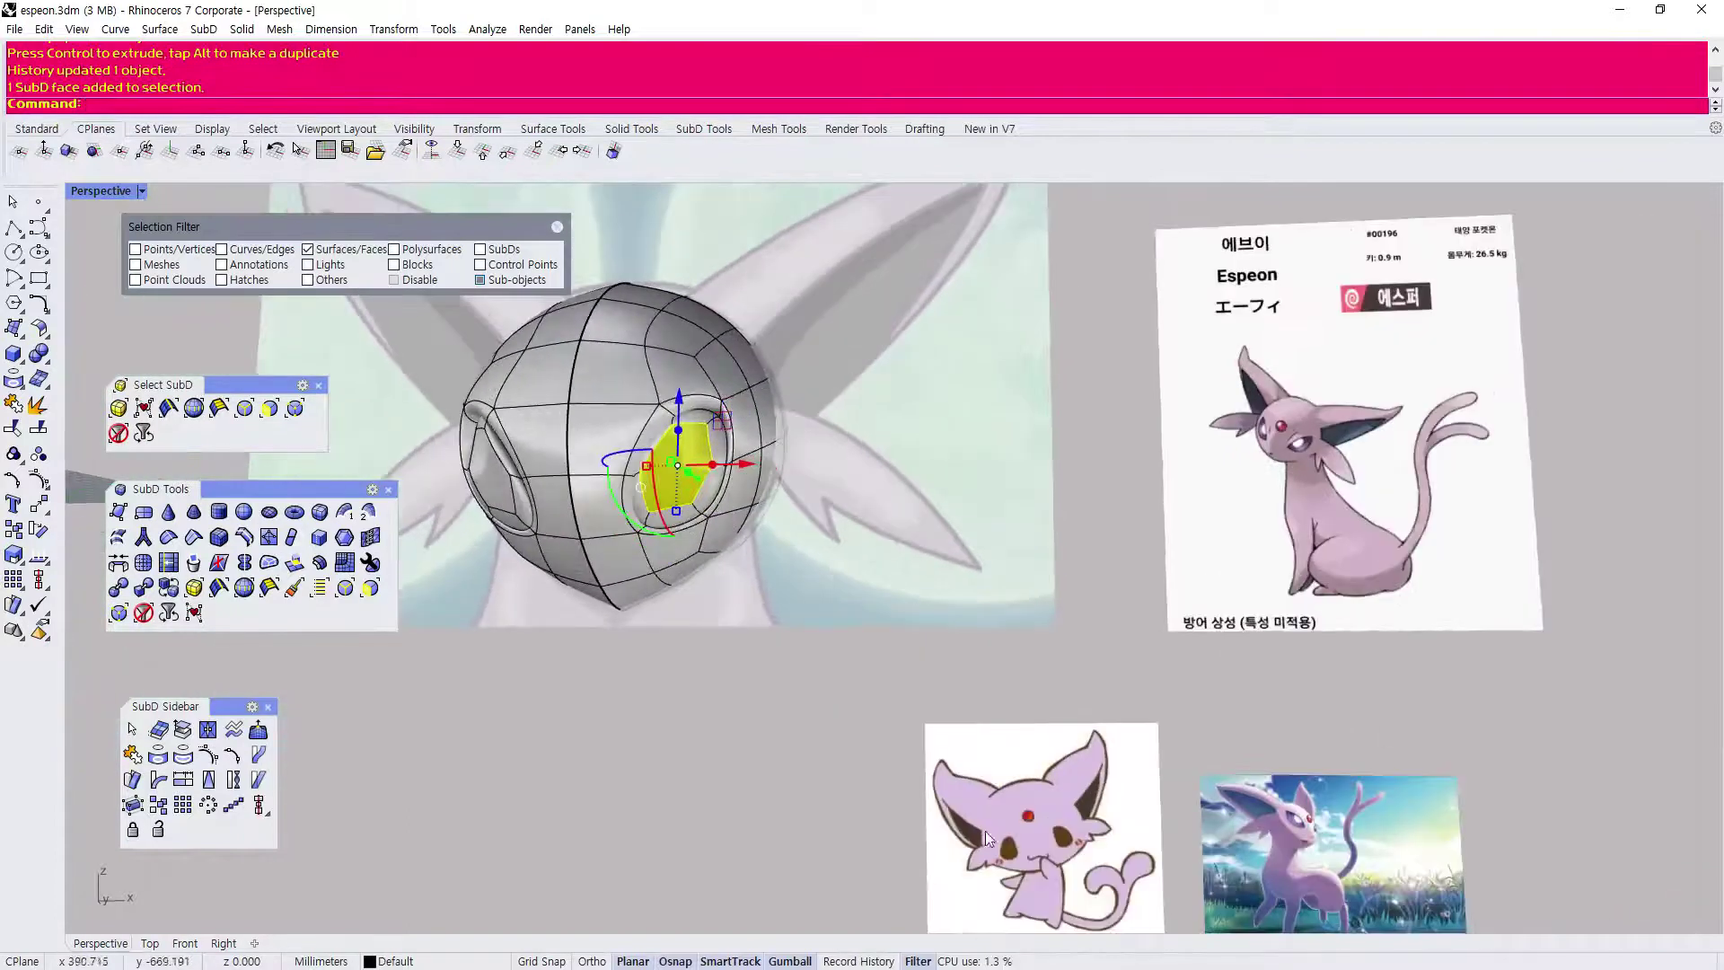
pyautogui.scroll(4, 1332, 866)
pyautogui.scroll(-4, 851, 568)
pyautogui.scroll(6, 409, 323)
pyautogui.moveTo(409, 324); pyautogui.dragTo(584, 575, button='right')
pyautogui.scroll(2, 620, 418)
pyautogui.scroll(2, 463, 622)
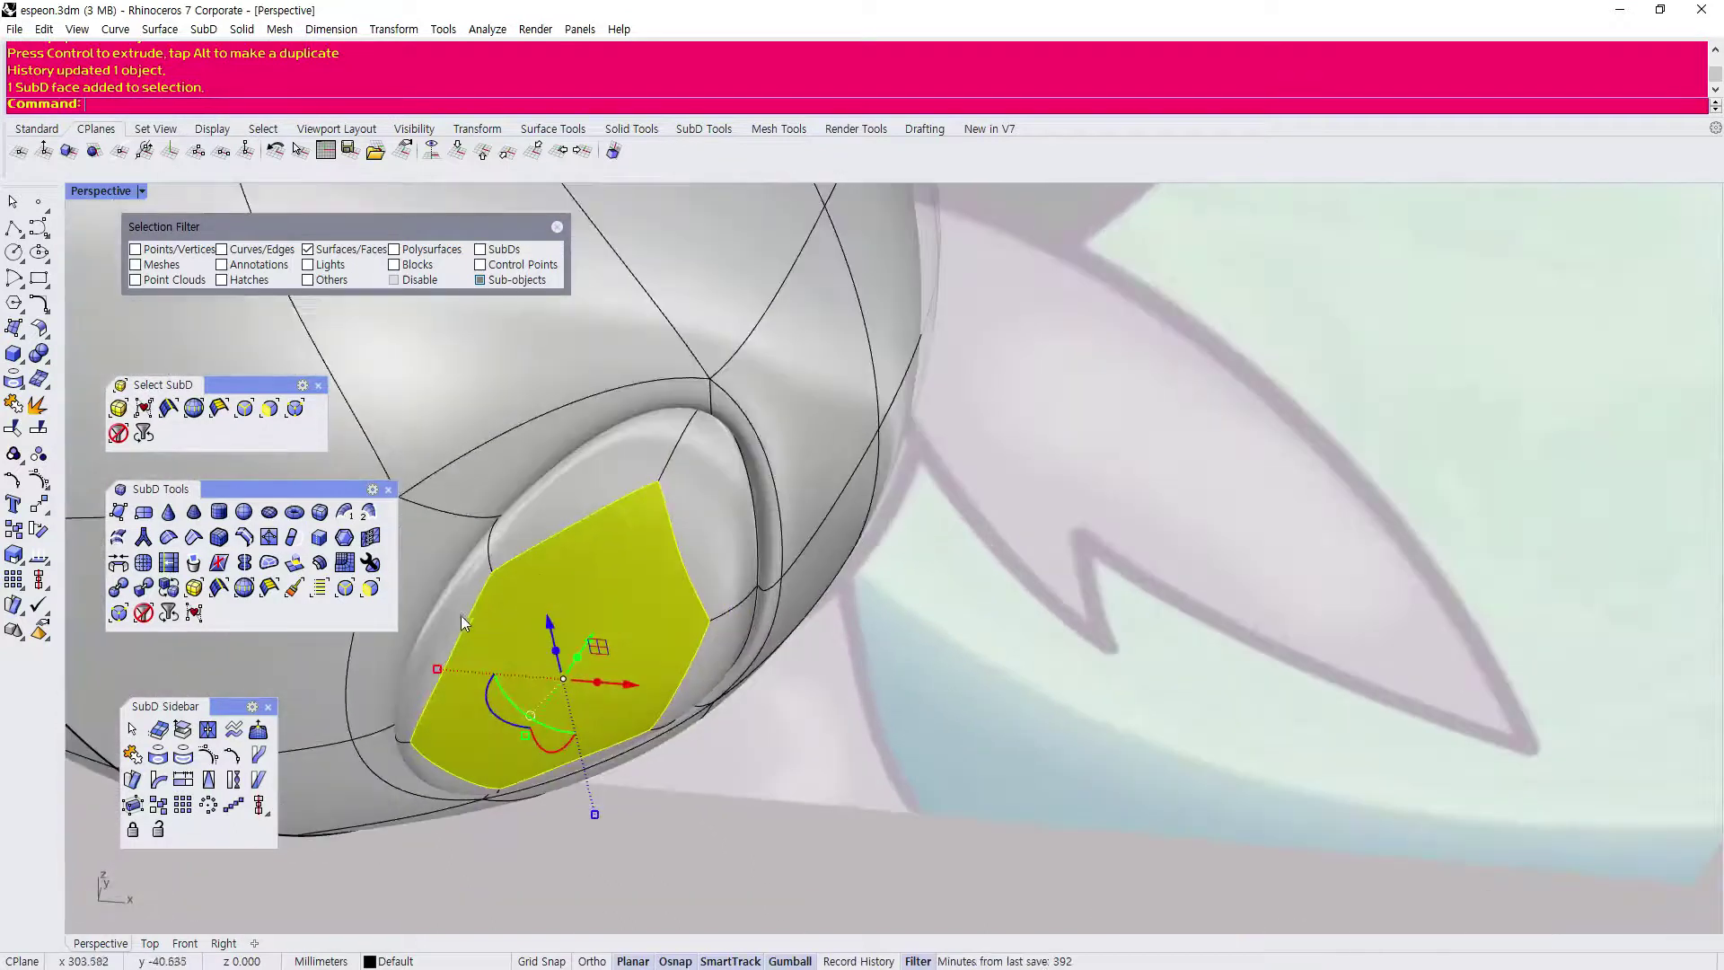
# Add the surrounding inner faces of the socket to the selection and move them deeper into the head and toward the centre line.
pyautogui.doubleClick(100, 191)
pyautogui.scroll(4, 637, 593)
pyautogui.moveTo(638, 593); pyautogui.dragTo(620, 609, button='right')
pyautogui.keyDown('shift'); pyautogui.click(591, 677); pyautogui.keyUp('shift')
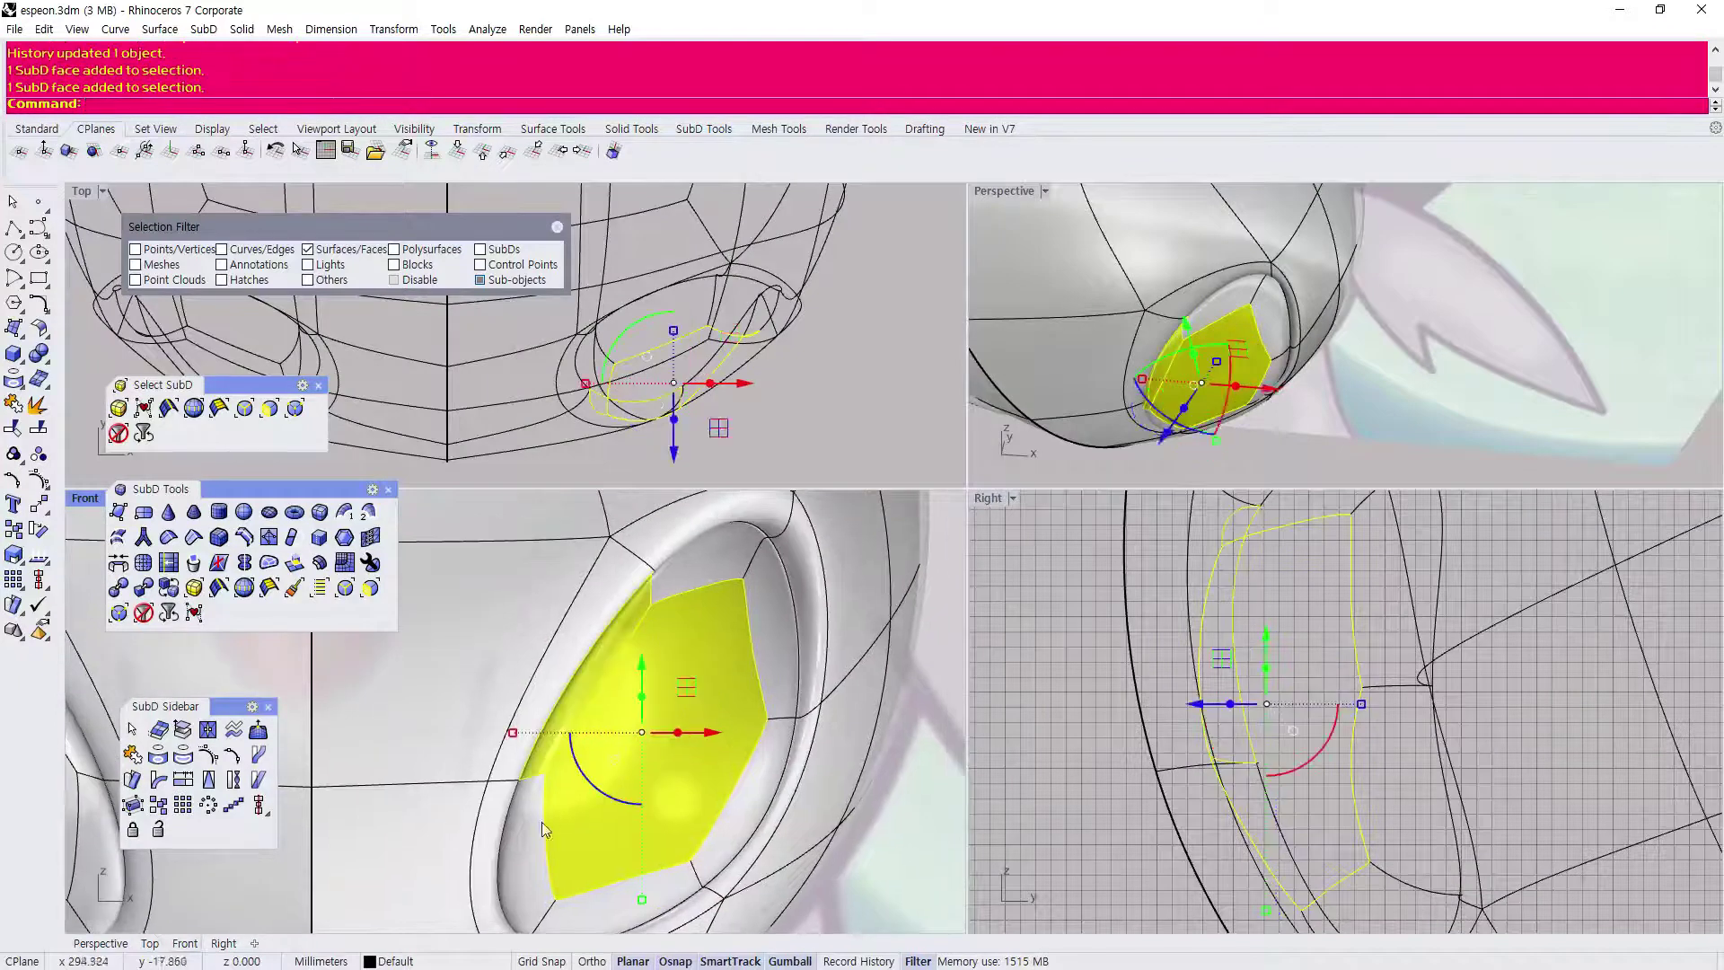
pyautogui.scroll(-4, 602, 699)
pyautogui.scroll(4, 597, 820)
pyautogui.keyDown('shift'); pyautogui.click(603, 836); pyautogui.keyUp('shift')
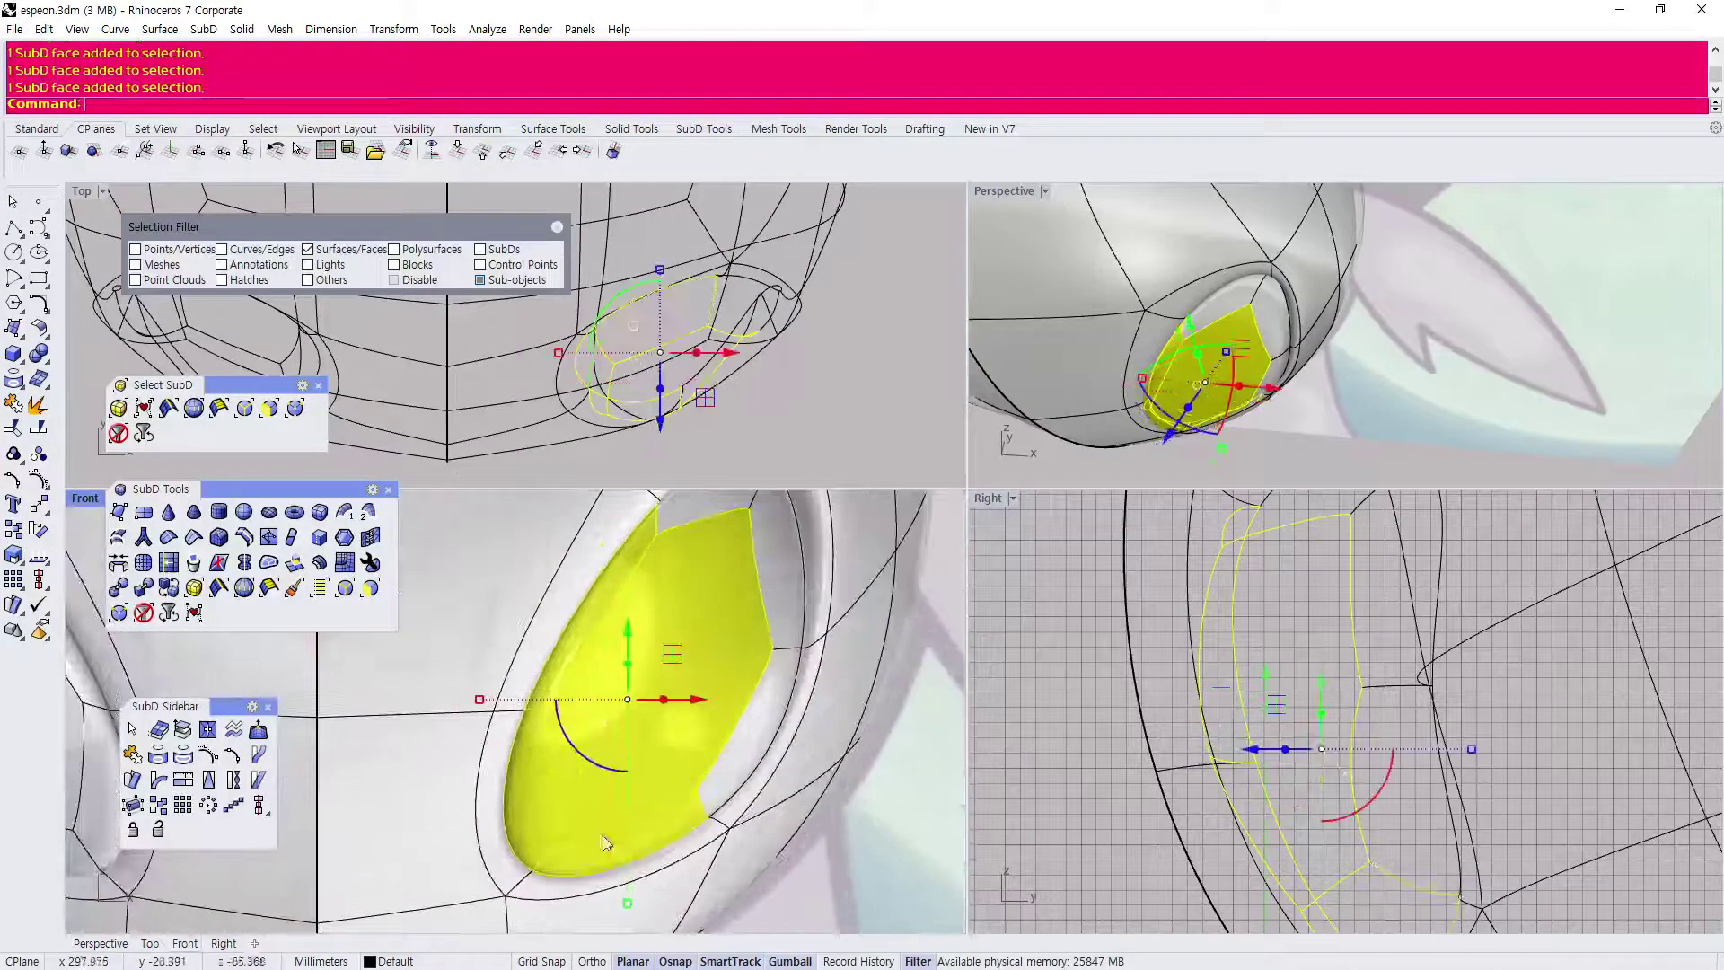
pyautogui.keyDown('shift'); pyautogui.click(750, 738); pyautogui.keyUp('shift')
pyautogui.keyDown('shift'); pyautogui.click(780, 554); pyautogui.keyUp('shift')
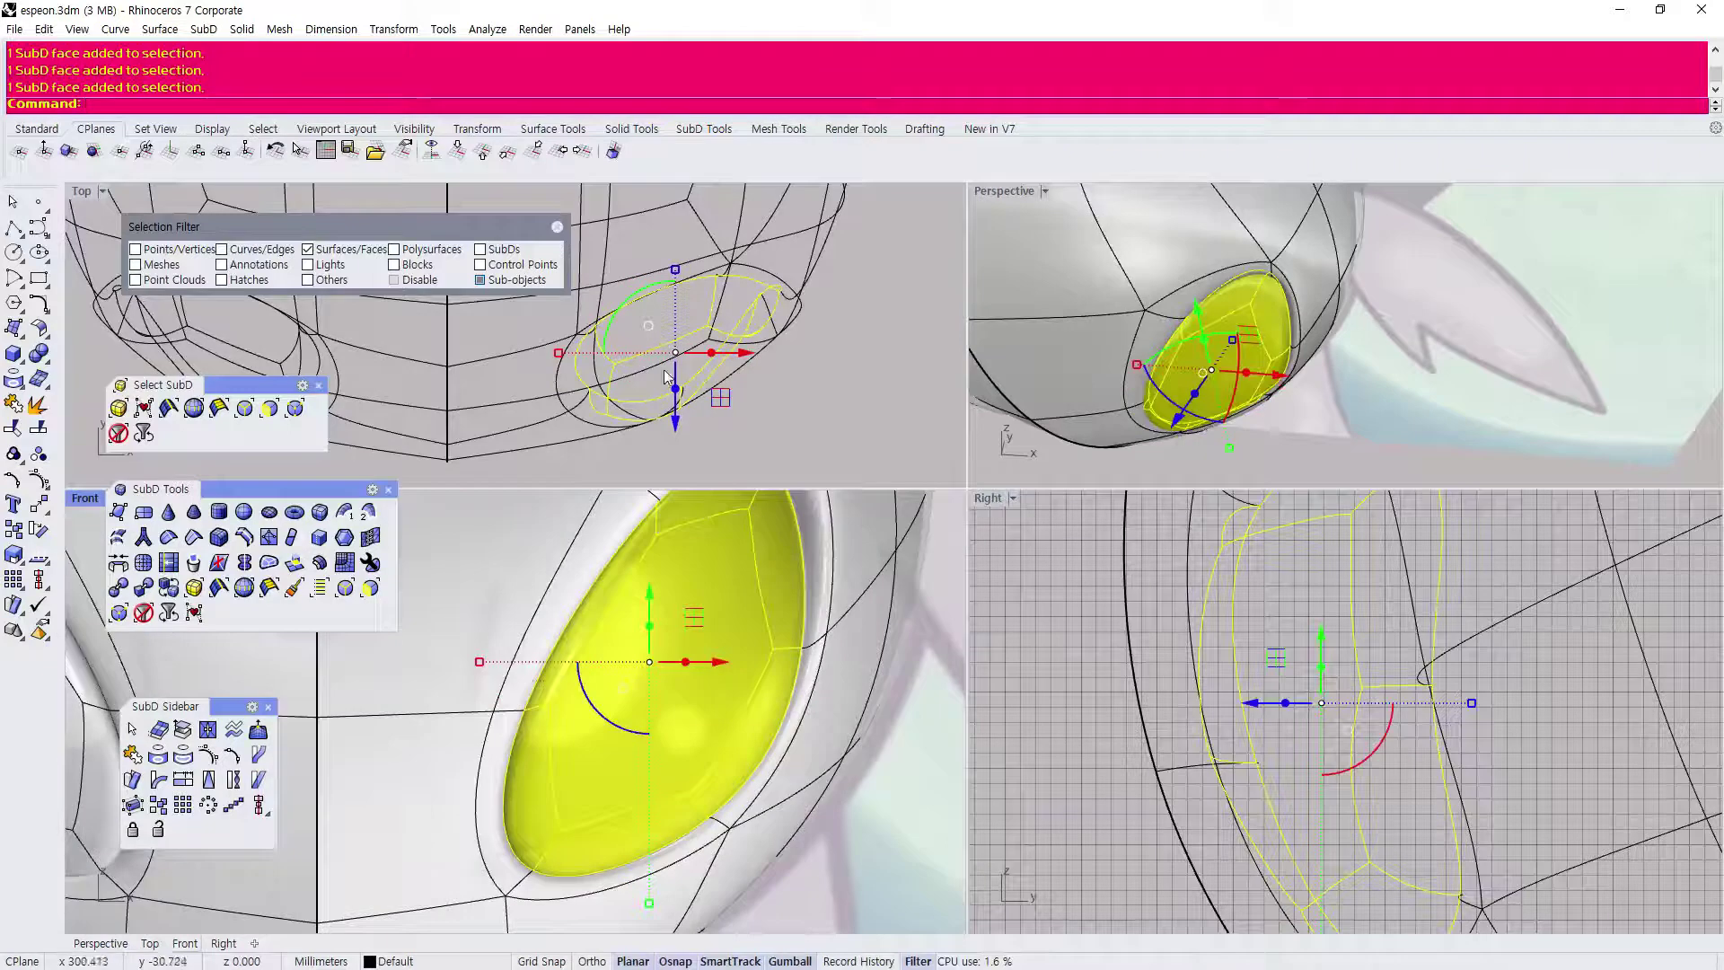
pyautogui.moveTo(681, 419); pyautogui.dragTo(684, 395)
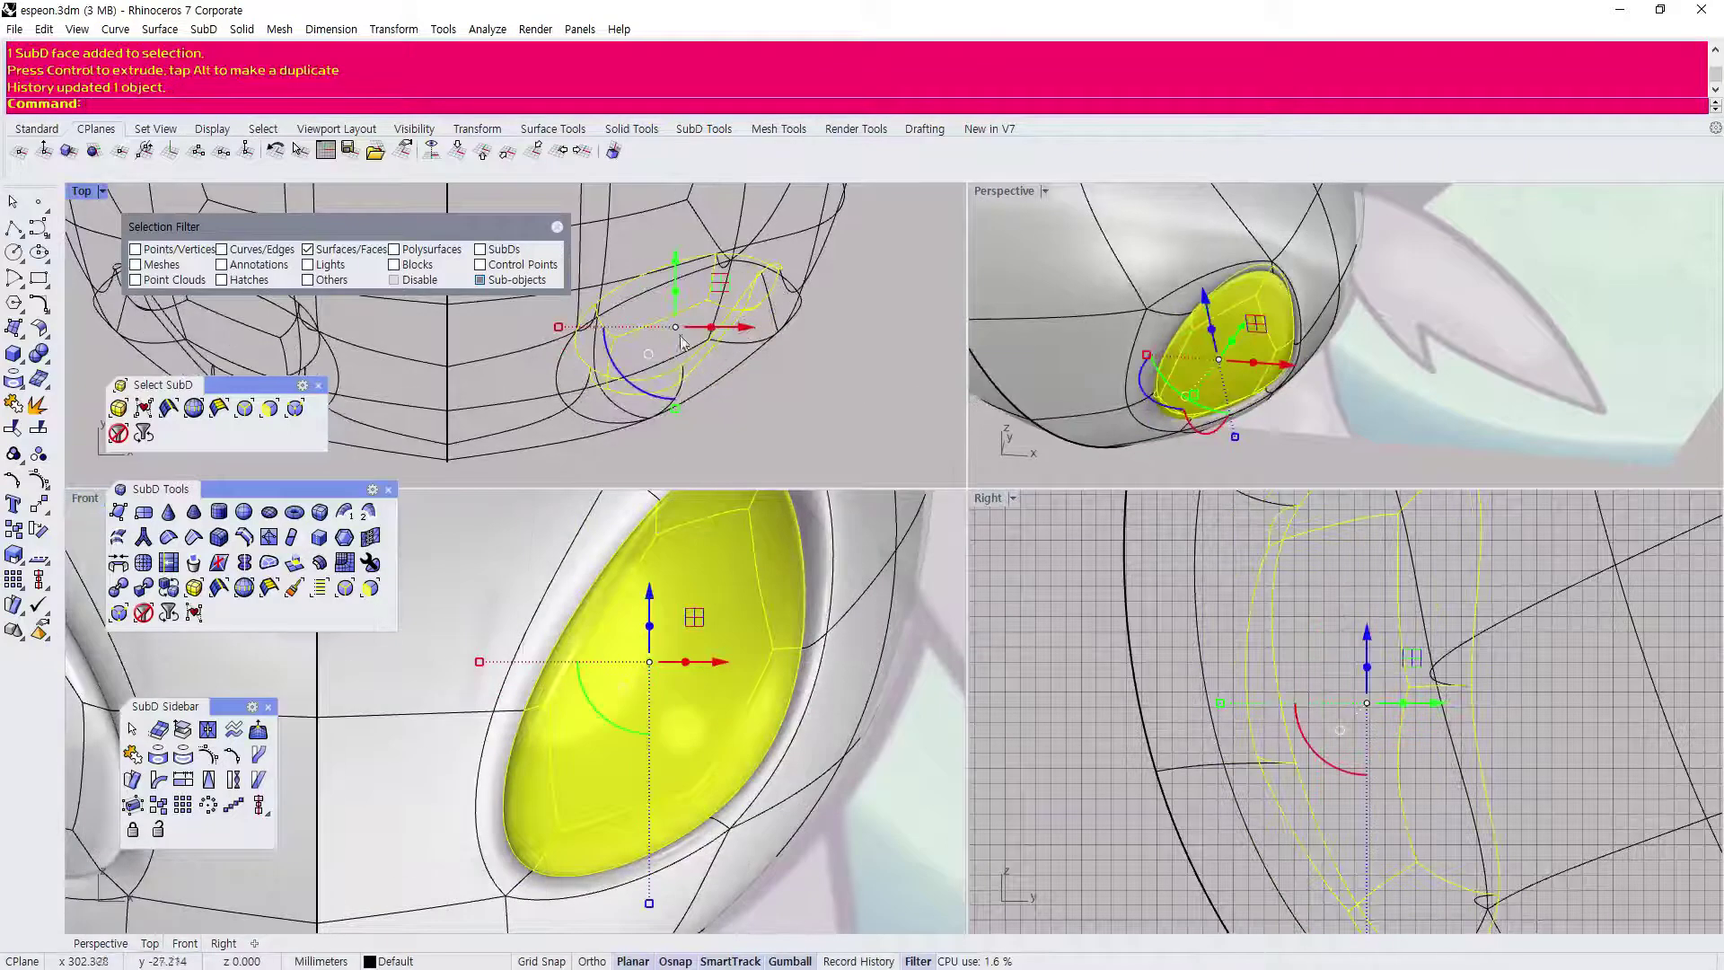
pyautogui.moveTo(737, 330); pyautogui.dragTo(701, 330)
pyautogui.scroll(-4, 656, 649)
pyautogui.click(849, 800)
pyautogui.scroll(-3, 763, 718)
pyautogui.scroll(3, 477, 687)
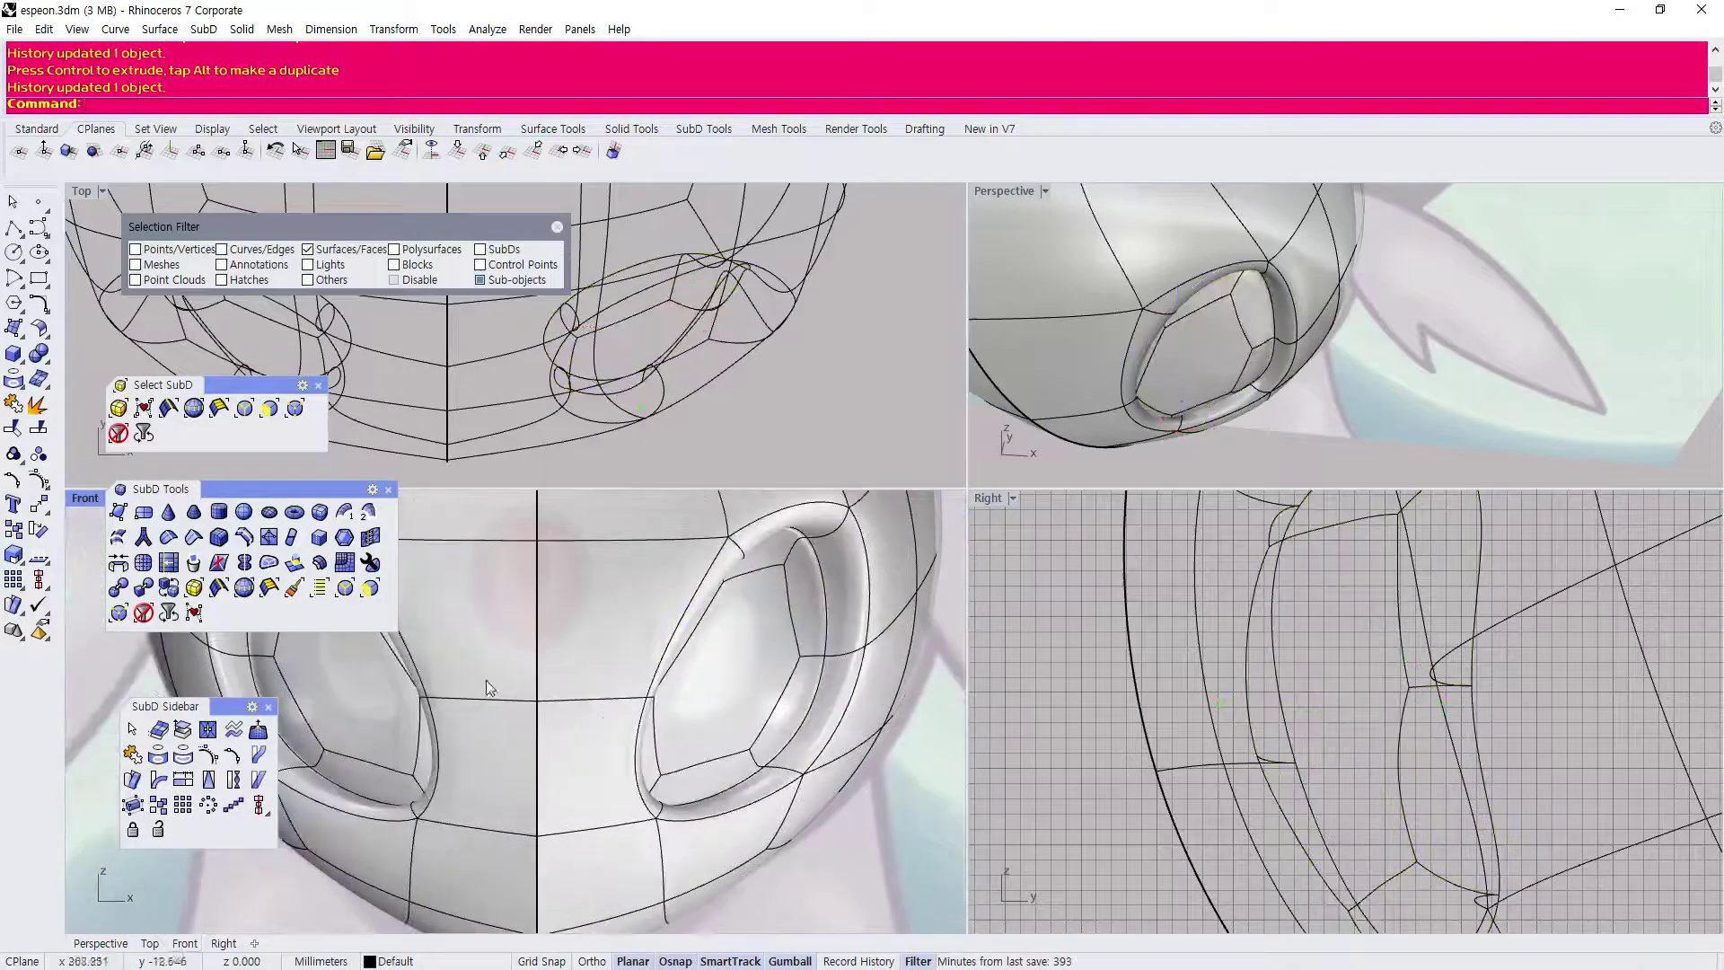
# Compare both recessed eyes in the maximized perspective view with the eyes of the full-body Espeon reference.
pyautogui.doubleClick(1003, 194)
pyautogui.scroll(-5, 925, 392)
pyautogui.moveTo(907, 395); pyautogui.dragTo(624, 510, button='right')
pyautogui.scroll(-4, 857, 476)
pyautogui.scroll(2, 788, 379)
pyautogui.scroll(-4, 624, 510)
pyautogui.scroll(8, 1328, 443)
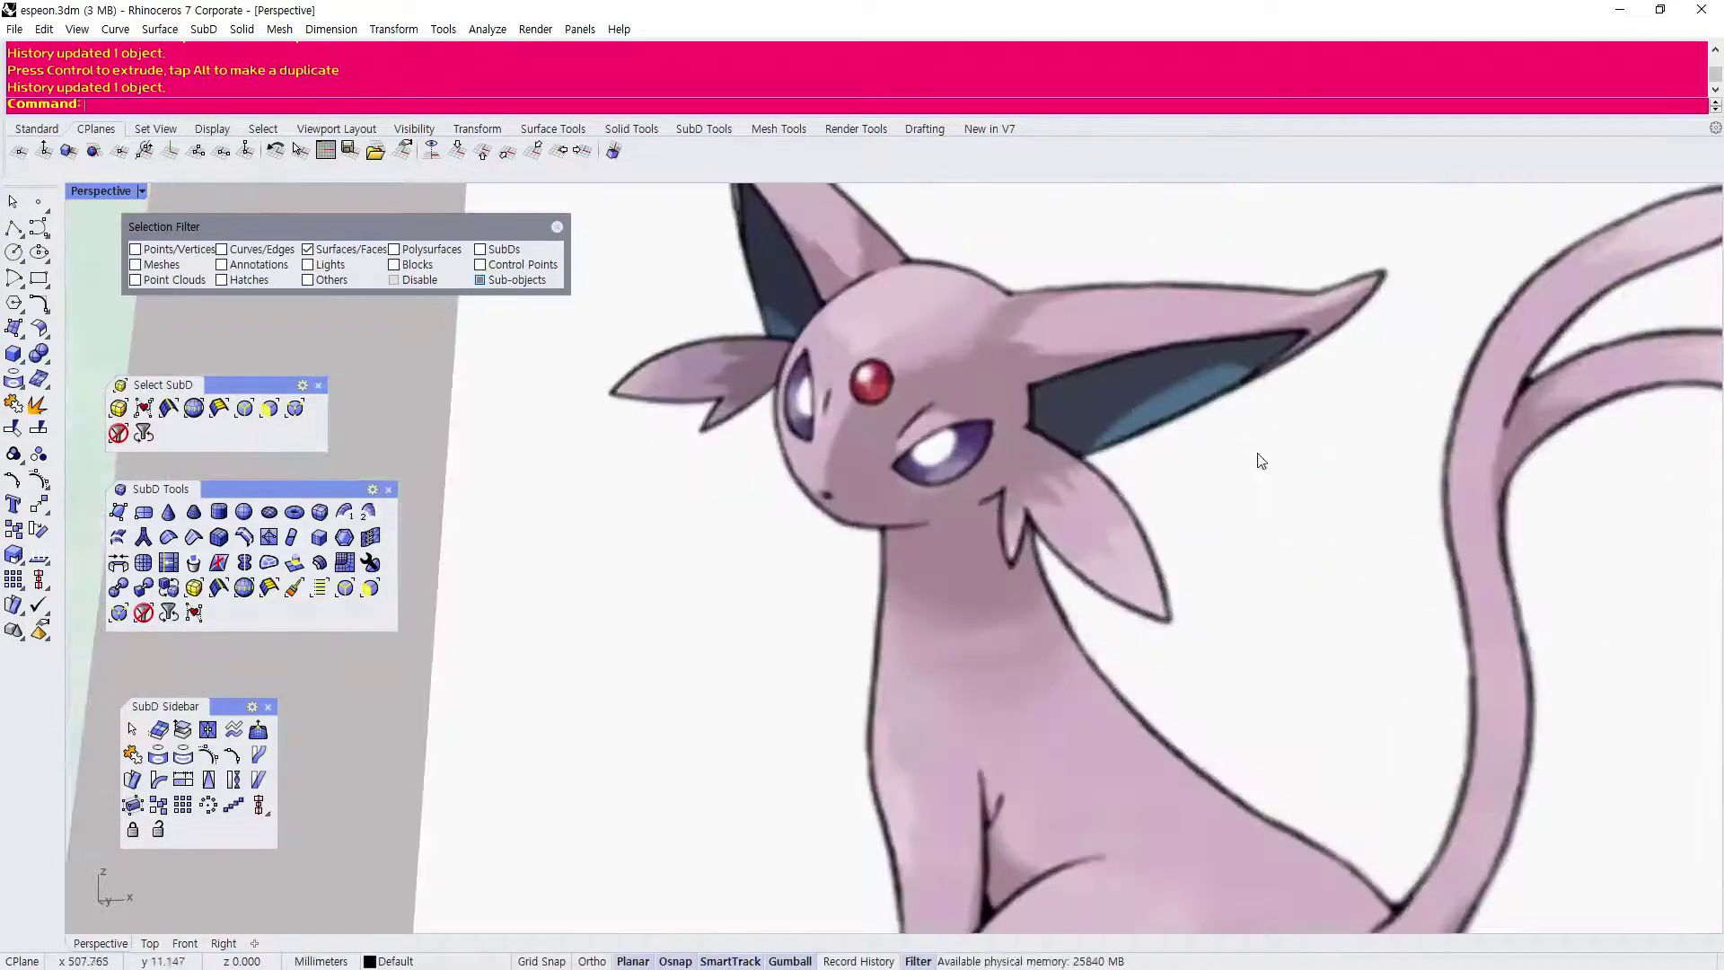
# Move the upper outer and side vertices on the eye socket's rim slightly to reshape its outline.
pyautogui.scroll(-8, 1258, 461)
pyautogui.scroll(3, 845, 491)
pyautogui.scroll(4, 842, 485)
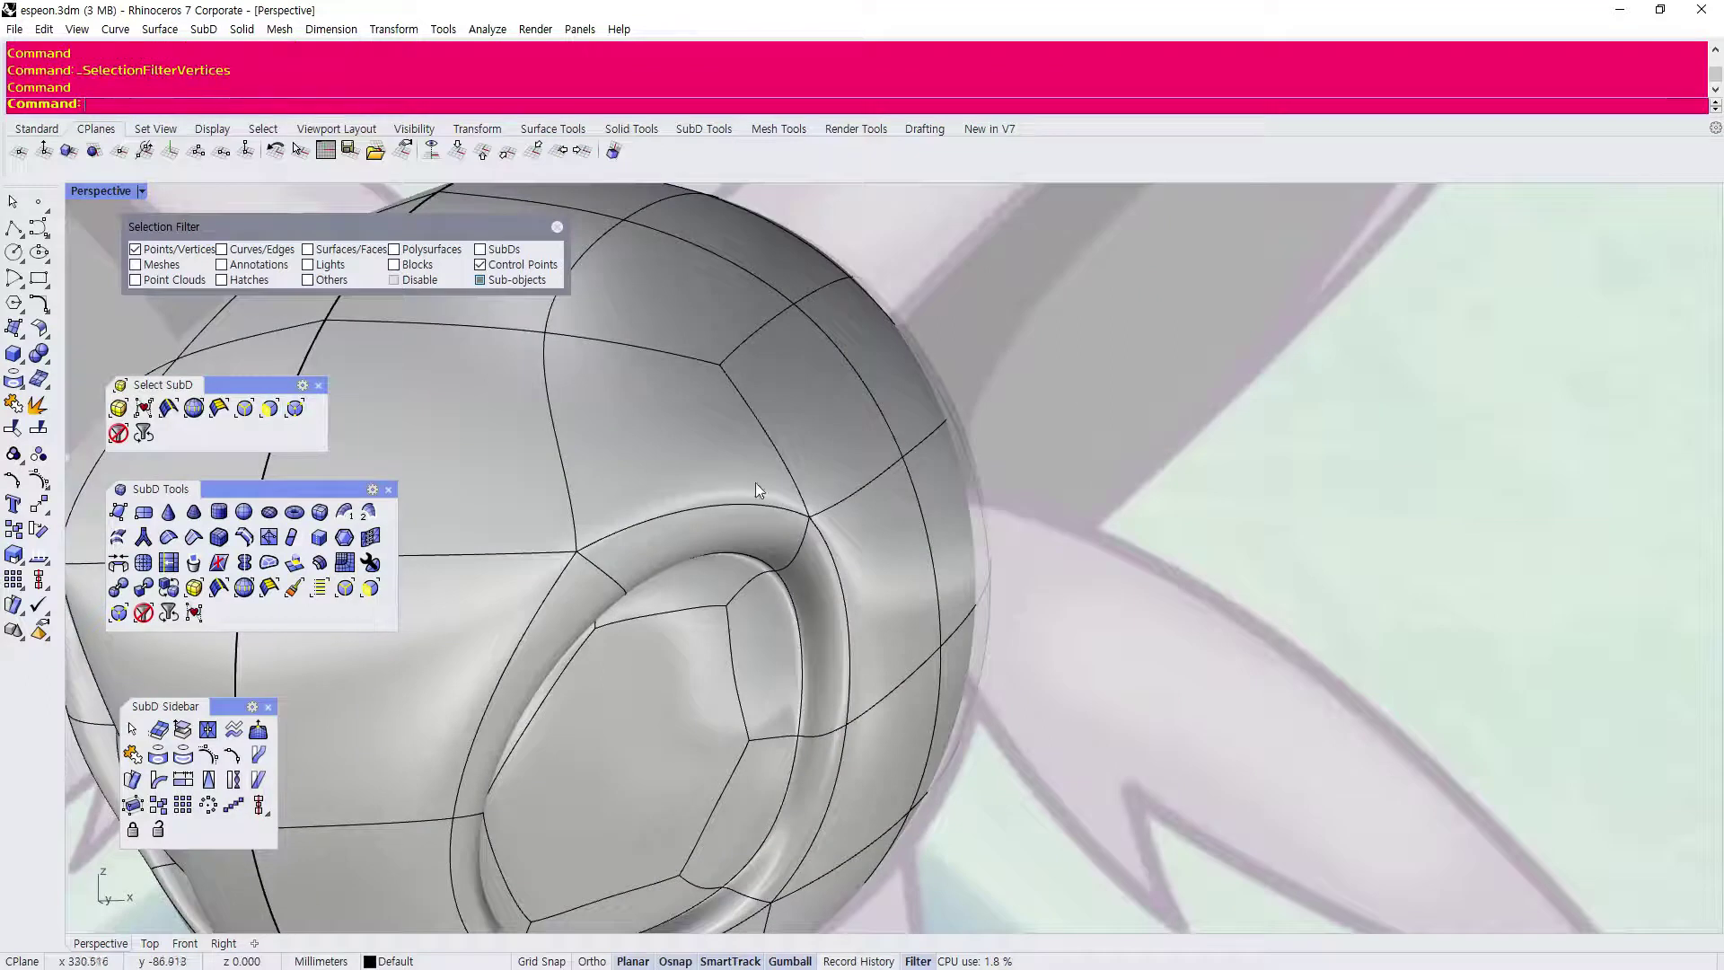
pyautogui.moveTo(851, 480); pyautogui.dragTo(883, 445)
pyautogui.scroll(-5, 884, 446)
pyautogui.scroll(3, 882, 606)
pyautogui.click(861, 610)
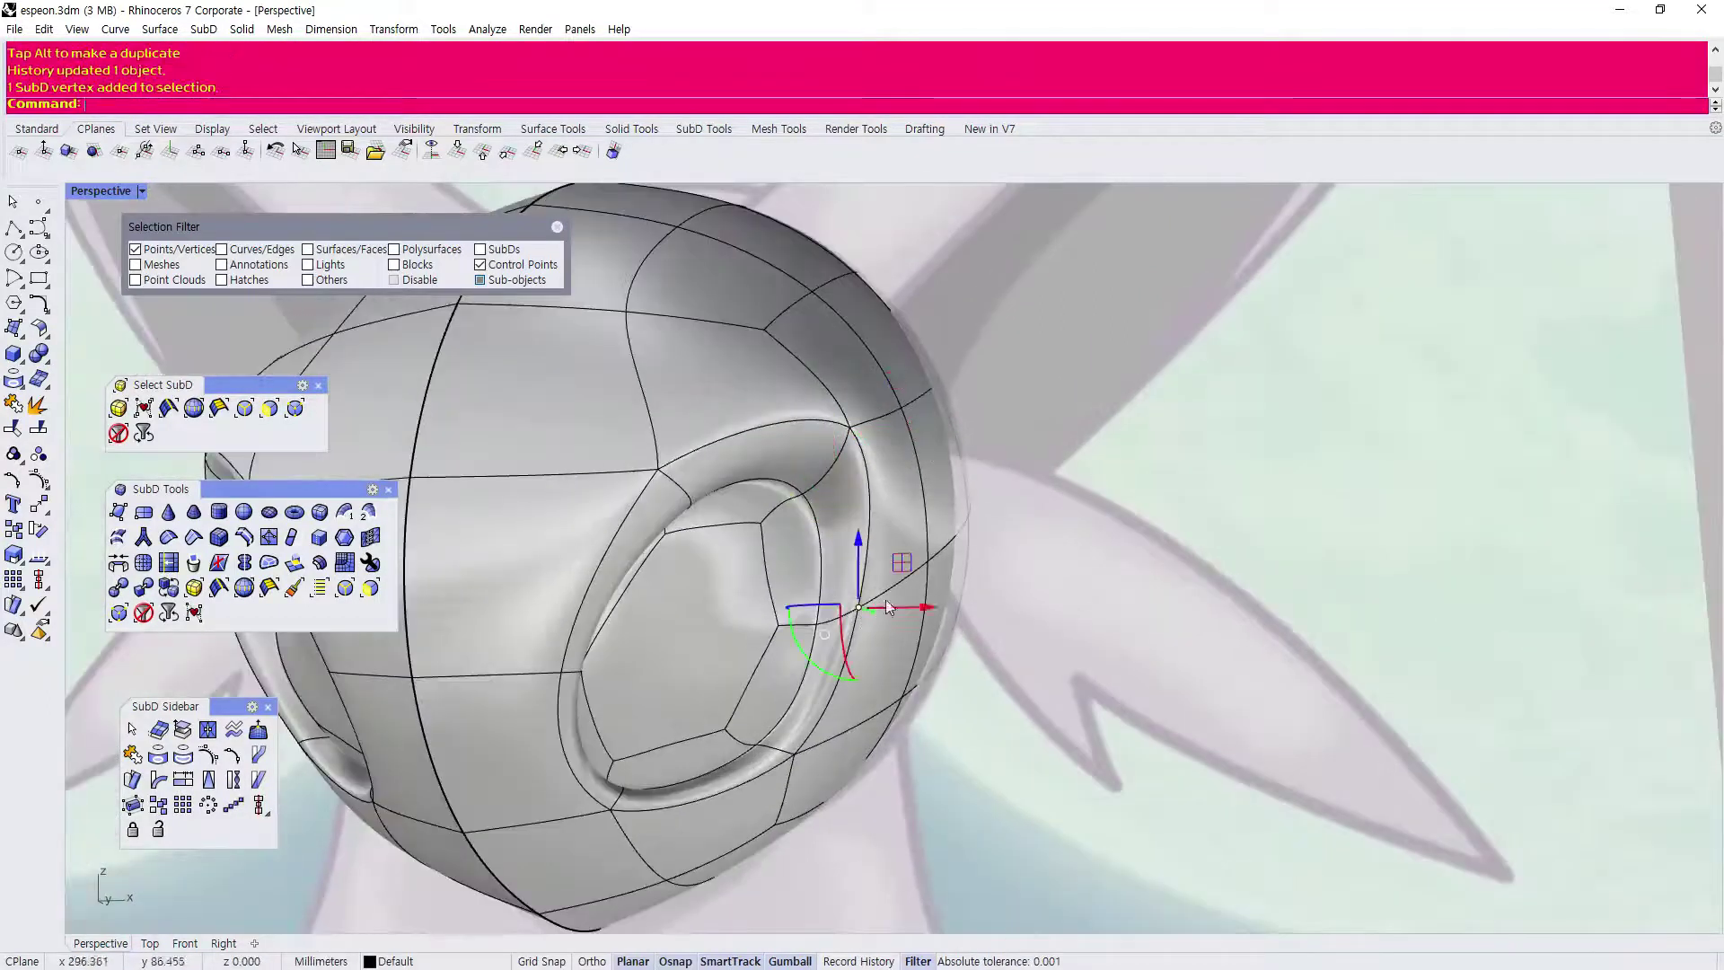
pyautogui.moveTo(919, 600)
pyautogui.mouseDown()
pyautogui.moveTo(892, 607)
pyautogui.moveTo(909, 608)
pyautogui.mouseUp()
pyautogui.scroll(-5, 898, 575)
pyautogui.scroll(2, 703, 537)
# Select the inner socket faces beside the outer rim and shift them slightly toward the centre line.
pyautogui.moveTo(870, 831); pyautogui.dragTo(790, 575, button='right')
pyautogui.scroll(6, 789, 569)
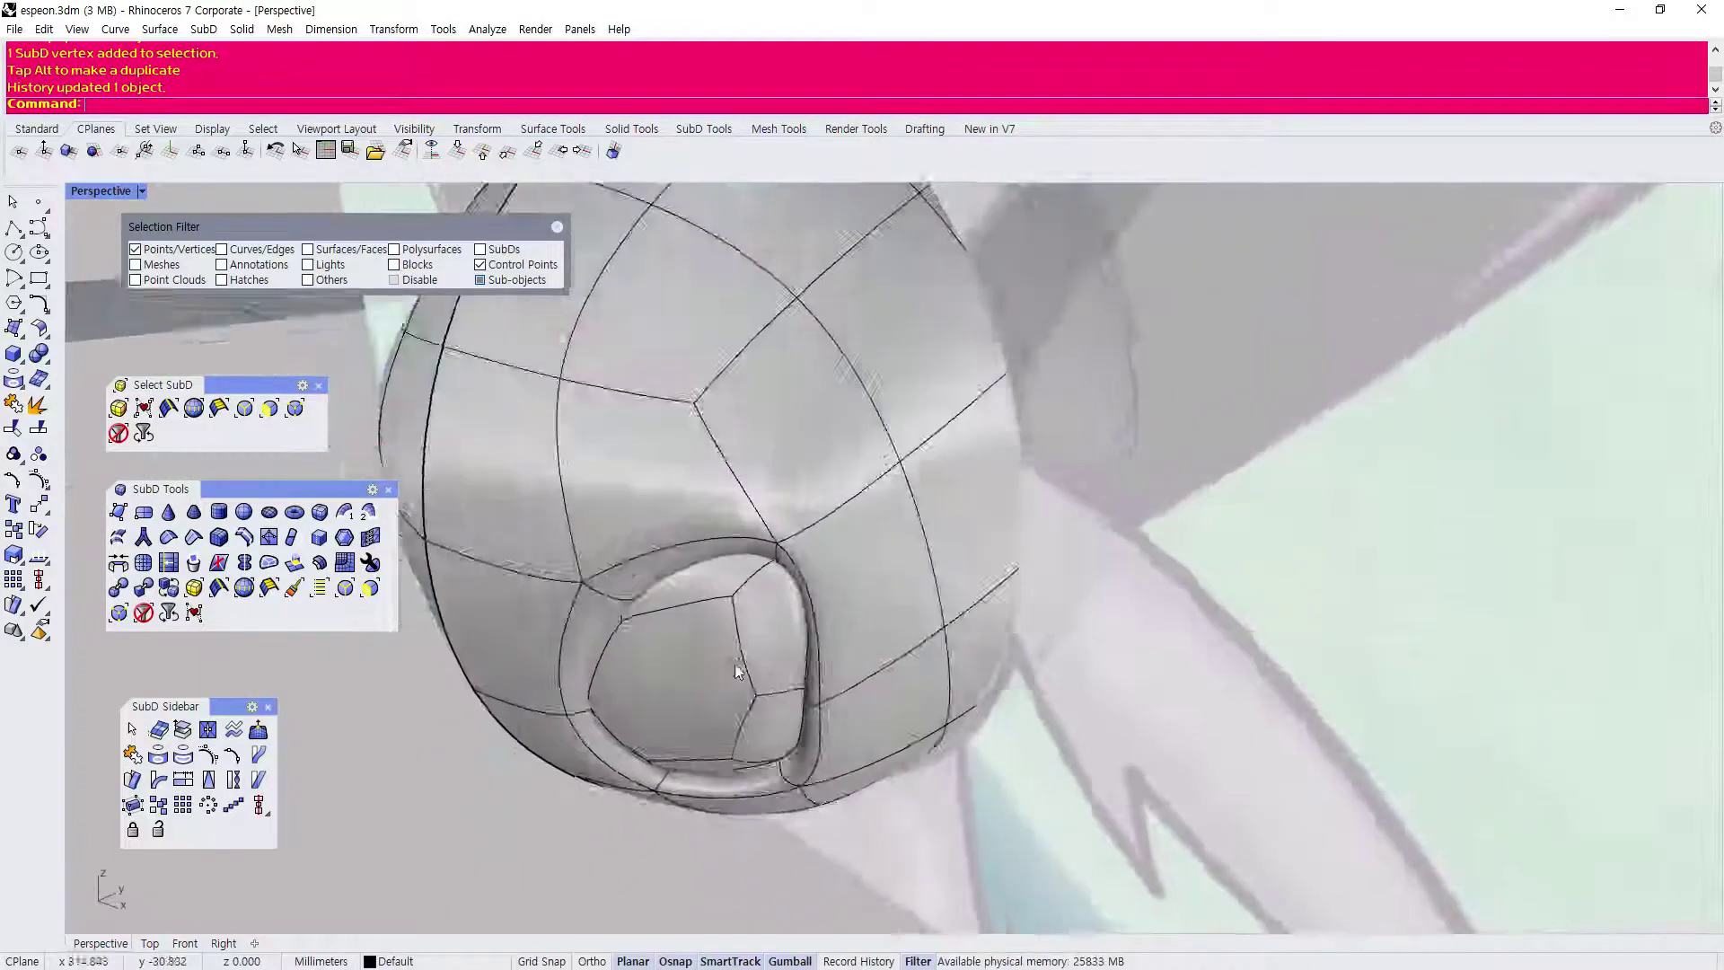
pyautogui.scroll(2, 727, 620)
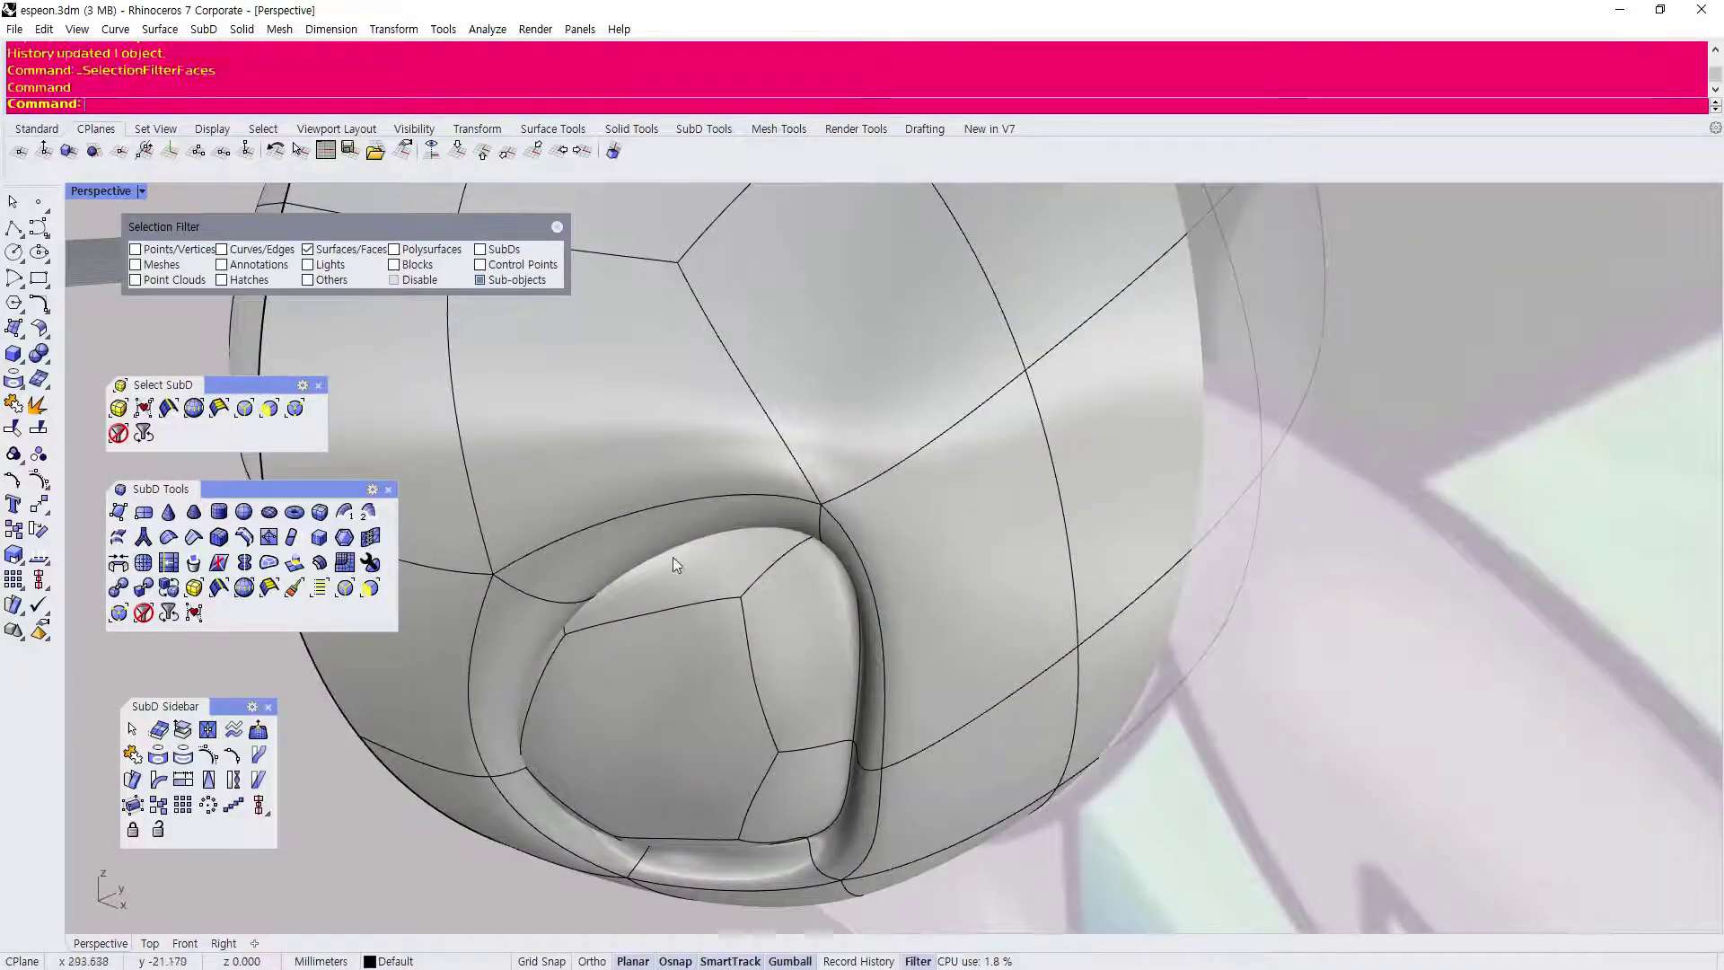
pyautogui.keyDown('shift'); pyautogui.click(772, 633); pyautogui.keyUp('shift')
pyautogui.moveTo(774, 602); pyautogui.dragTo(744, 617)
pyautogui.scroll(-6, 758, 611)
pyautogui.press('Escape')
# Examine the reshaped eye socket from several angles and compare the head with the full-body Espeon reference.
pyautogui.moveTo(465, 774); pyautogui.dragTo(704, 569, button='right')
pyautogui.scroll(5, 701, 681)
pyautogui.moveTo(701, 681); pyautogui.dragTo(722, 615, button='right')
pyautogui.scroll(-6, 722, 615)
pyautogui.scroll(6, 917, 449)
pyautogui.scroll(-3, 919, 524)
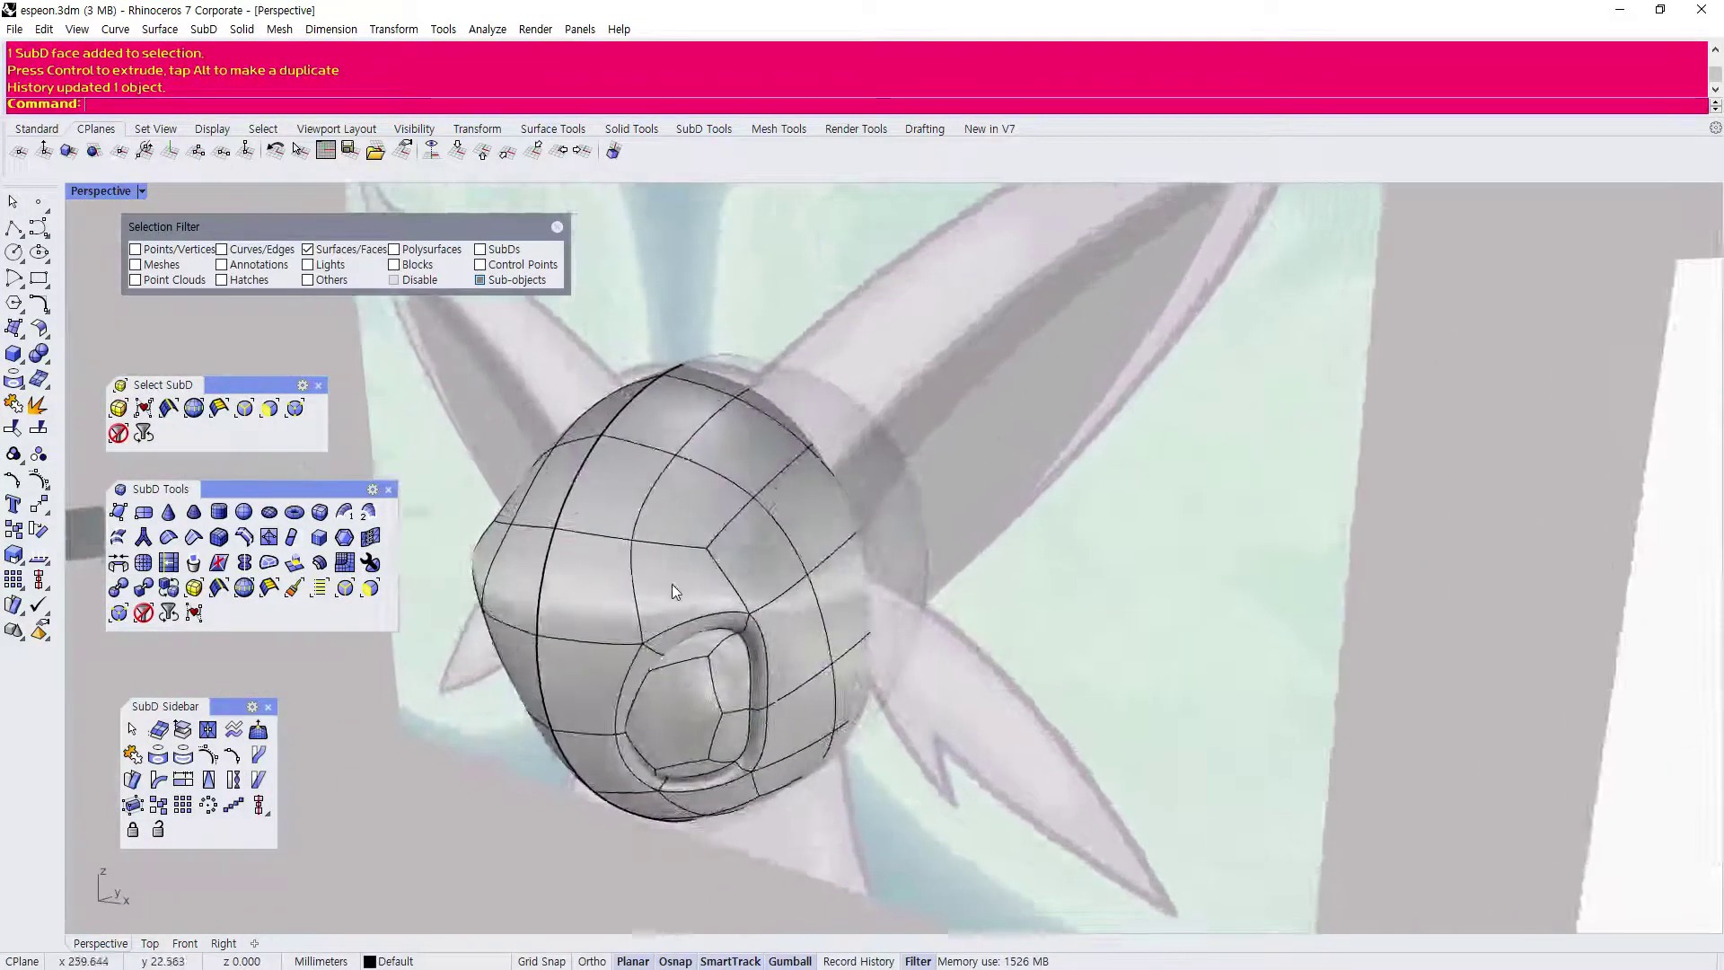
pyautogui.scroll(-2, 773, 597)
pyautogui.moveTo(817, 508); pyautogui.dragTo(728, 383, button='right')
pyautogui.scroll(4, 725, 449)
pyautogui.scroll(-4, 708, 512)
pyautogui.scroll(6, 1216, 600)
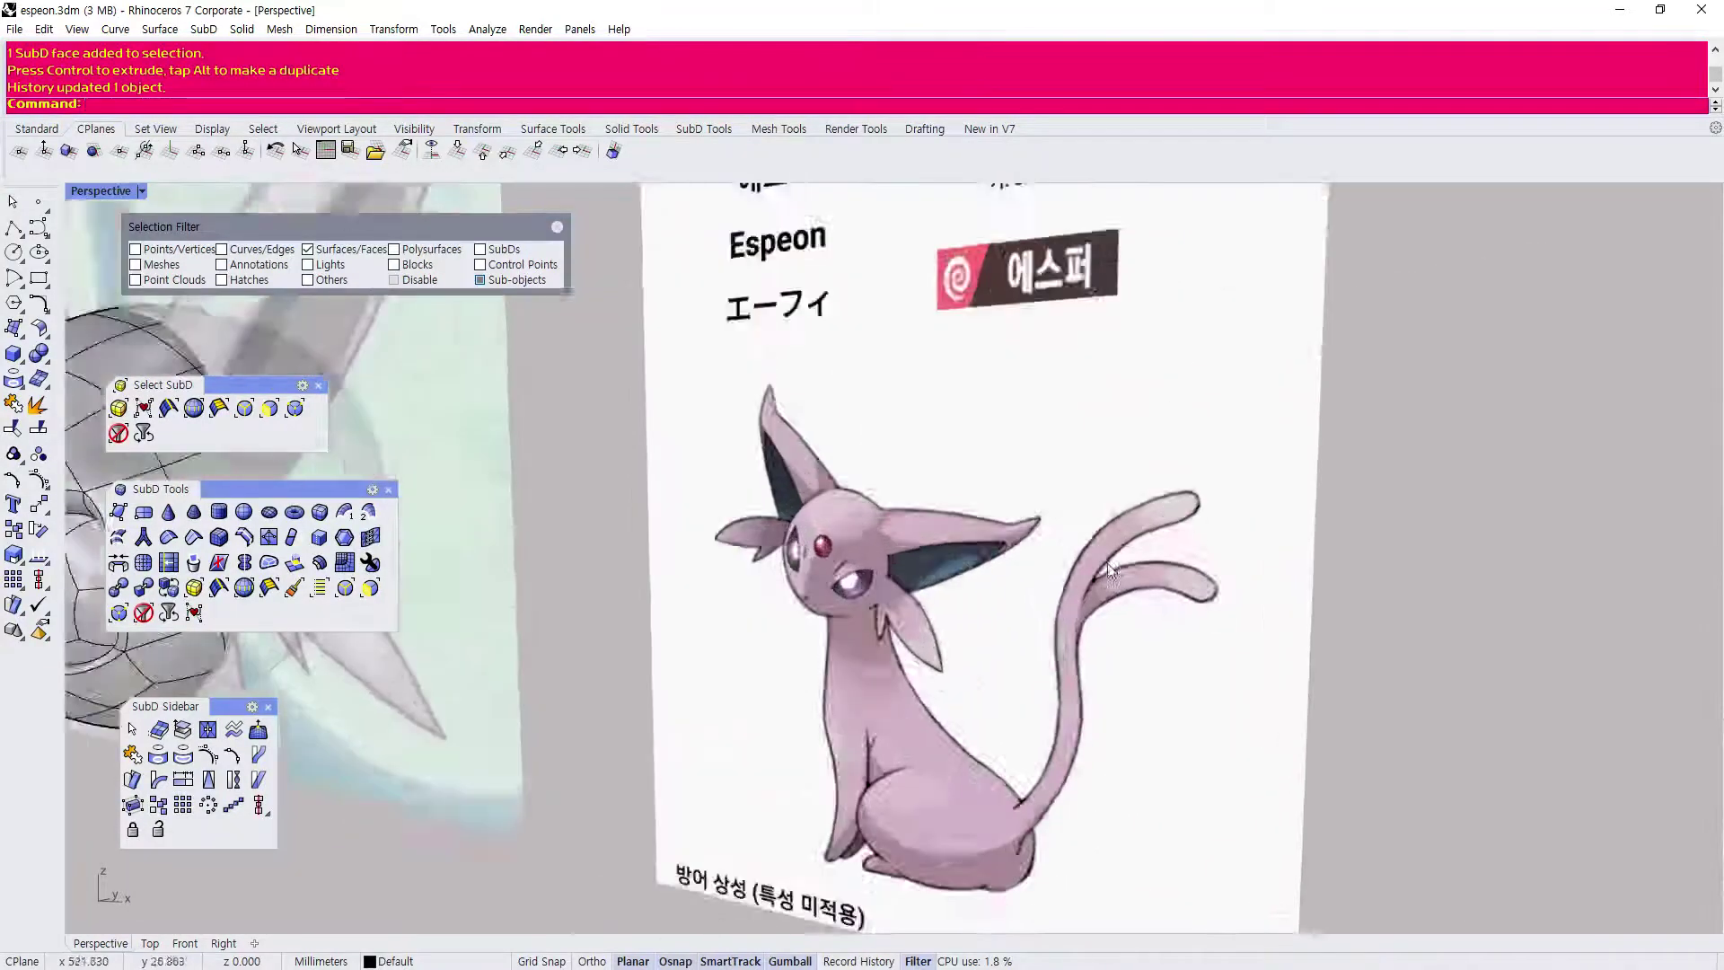
pyautogui.scroll(6, 868, 552)
pyautogui.scroll(-5, 869, 580)
pyautogui.scroll(-3, 869, 580)
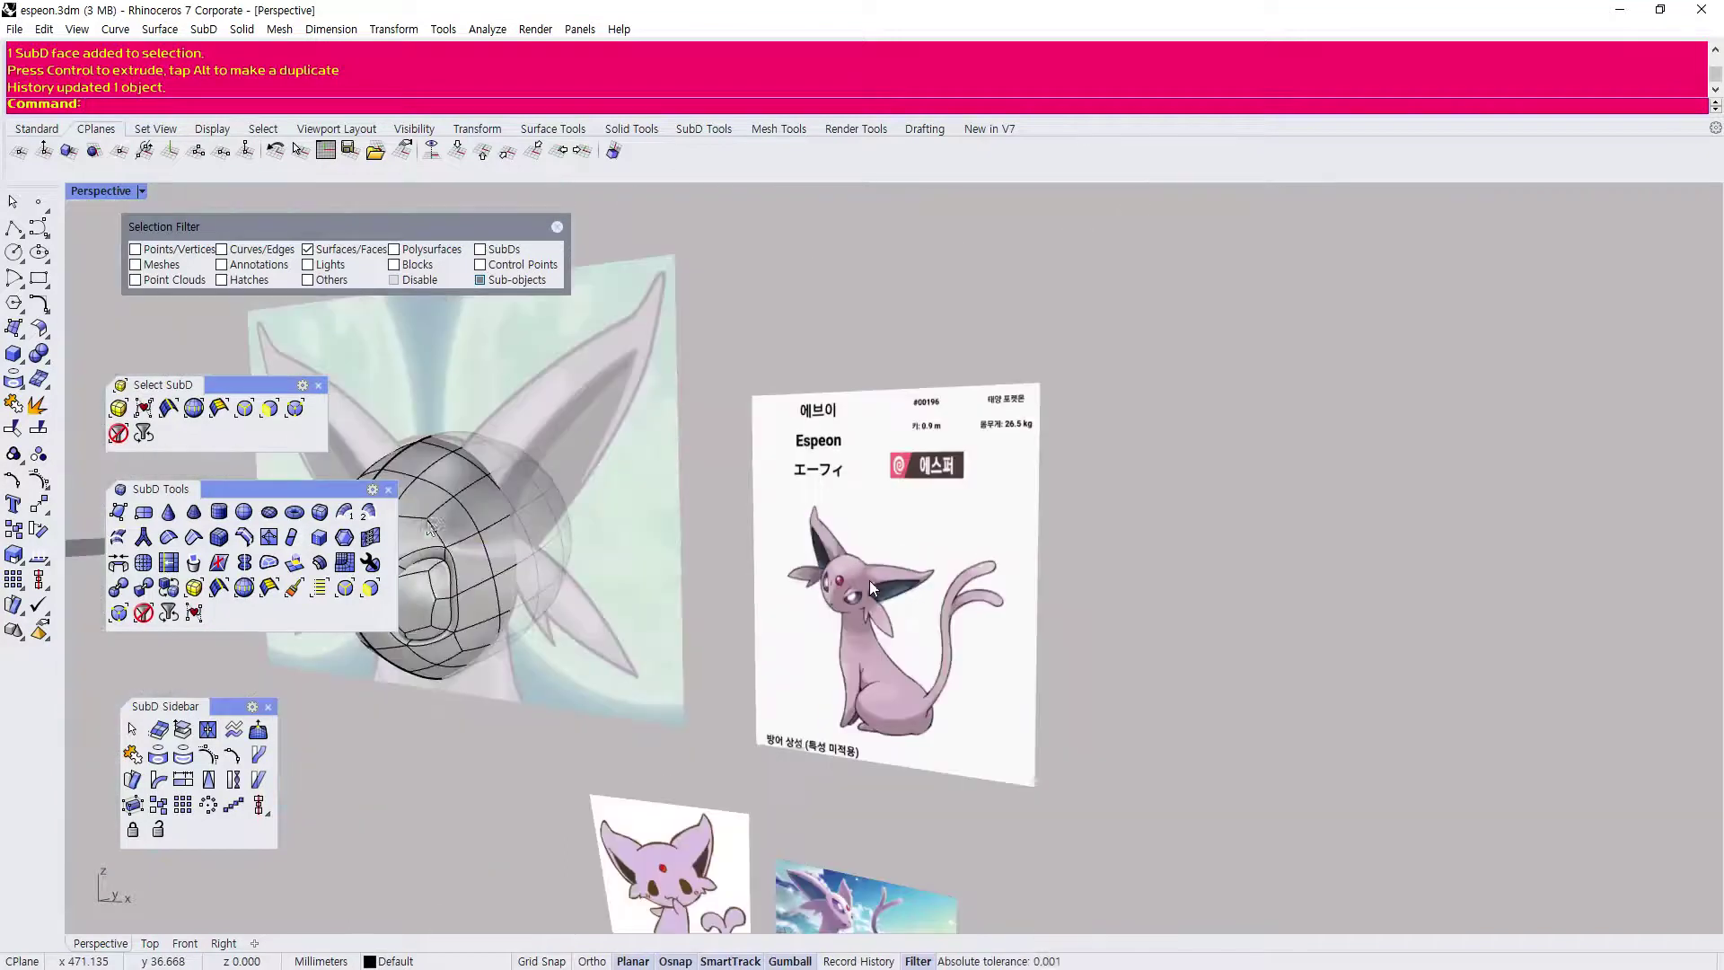
pyautogui.scroll(3, 508, 548)
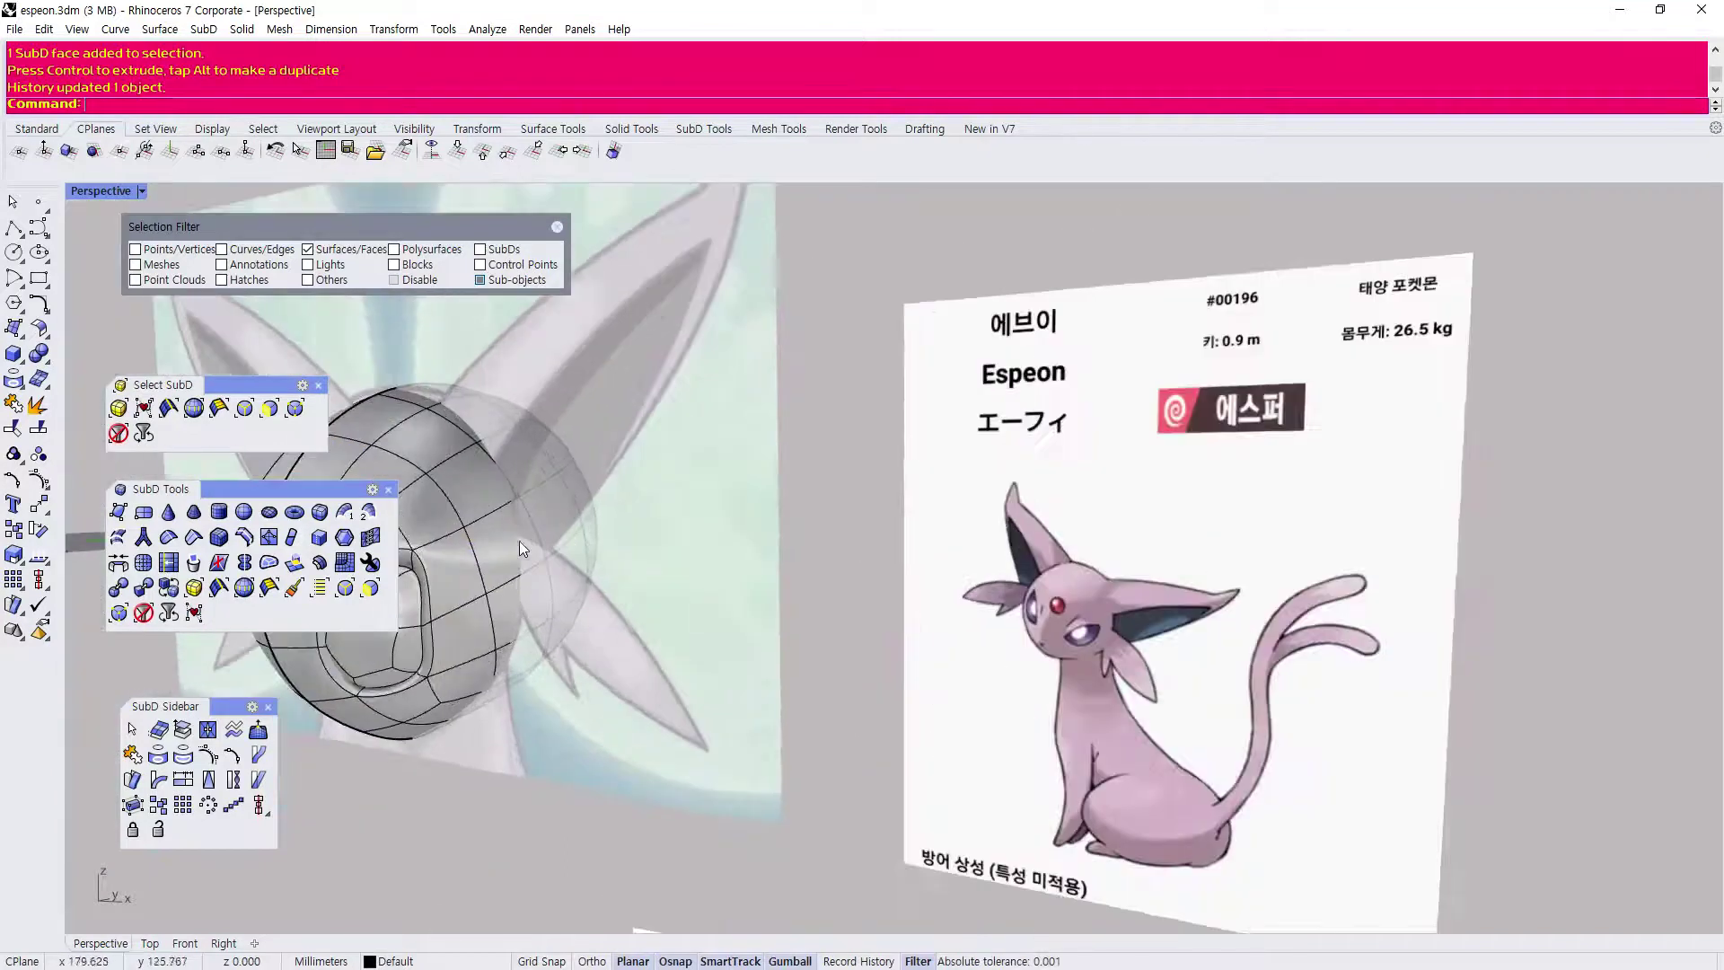
pyautogui.moveTo(495, 475); pyautogui.dragTo(628, 579, button='right')
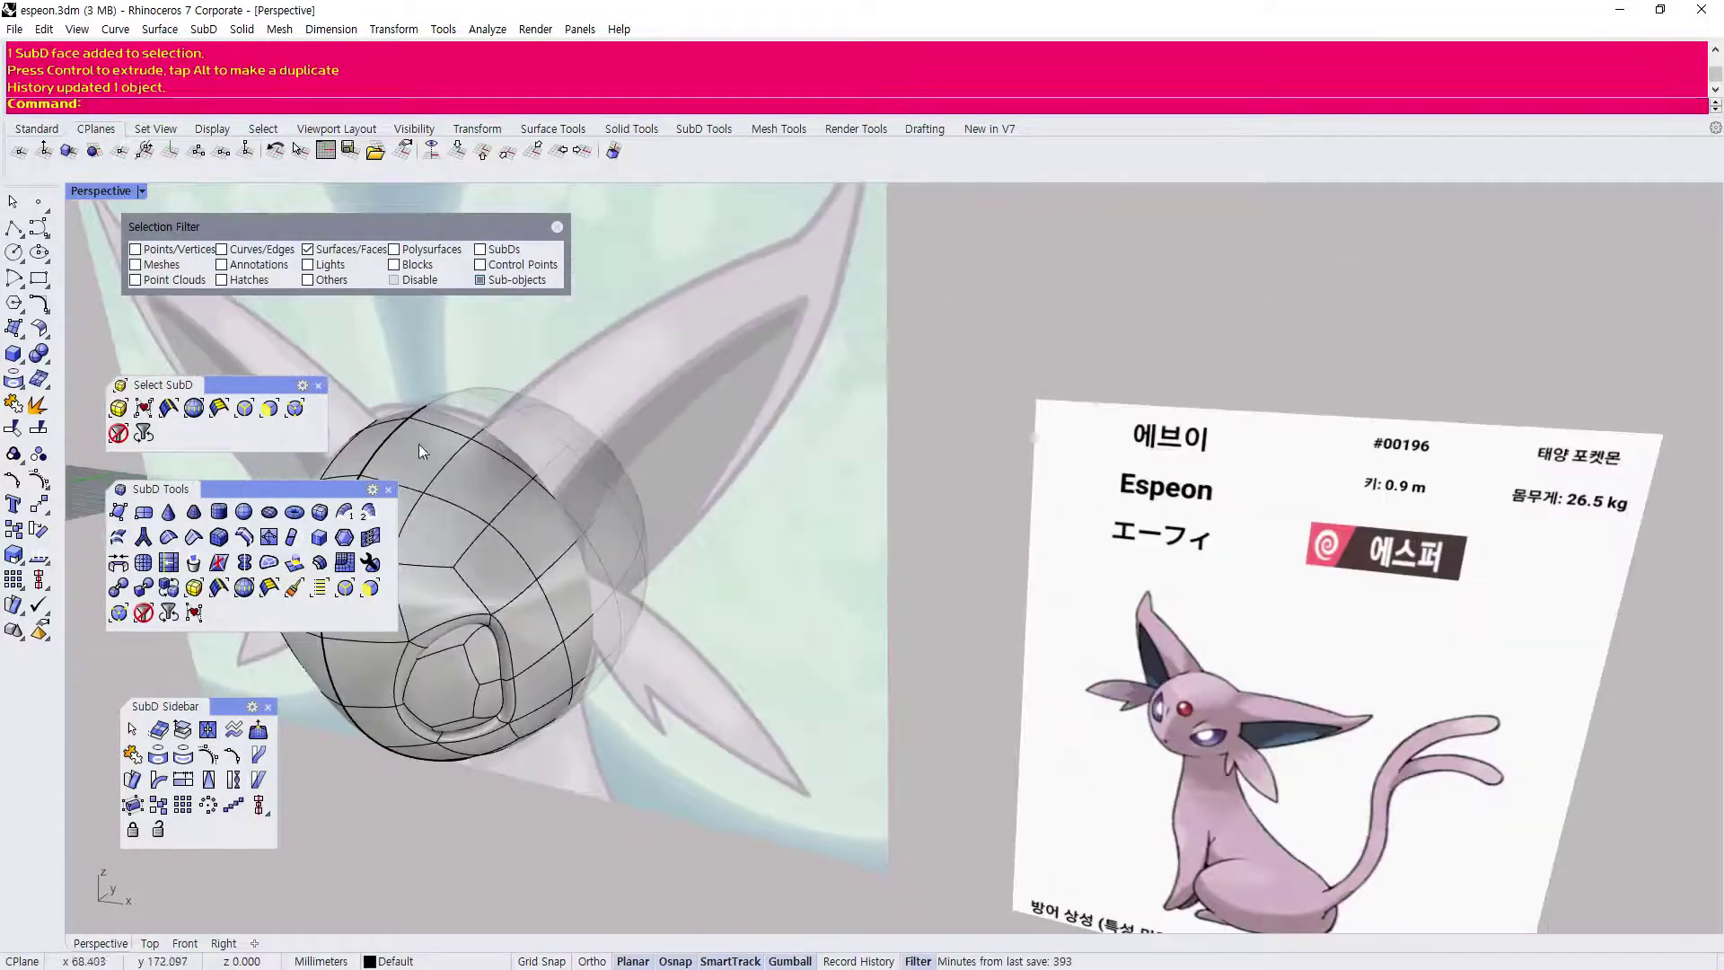
# Select the neighbouring faces on the upper side of the head where the ear attaches and merge them into one.
pyautogui.moveTo(498, 449); pyautogui.dragTo(391, 458, button='right')
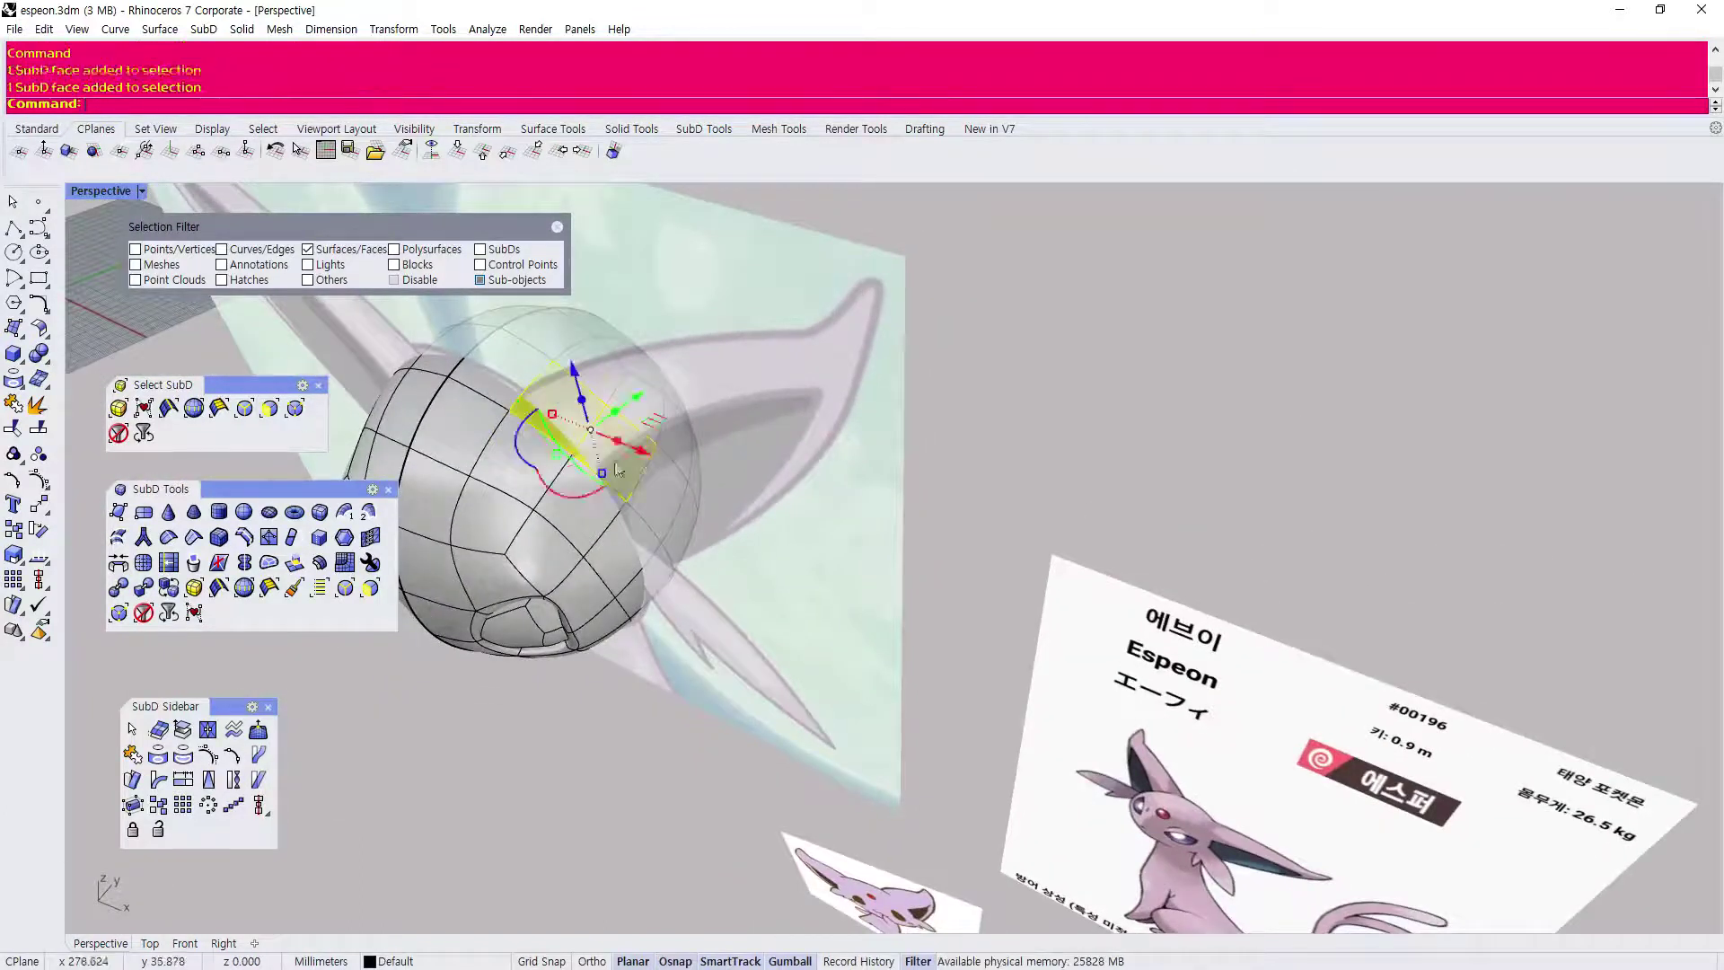
pyautogui.moveTo(643, 497); pyautogui.dragTo(531, 483, button='right')
pyautogui.scroll(-4, 543, 461)
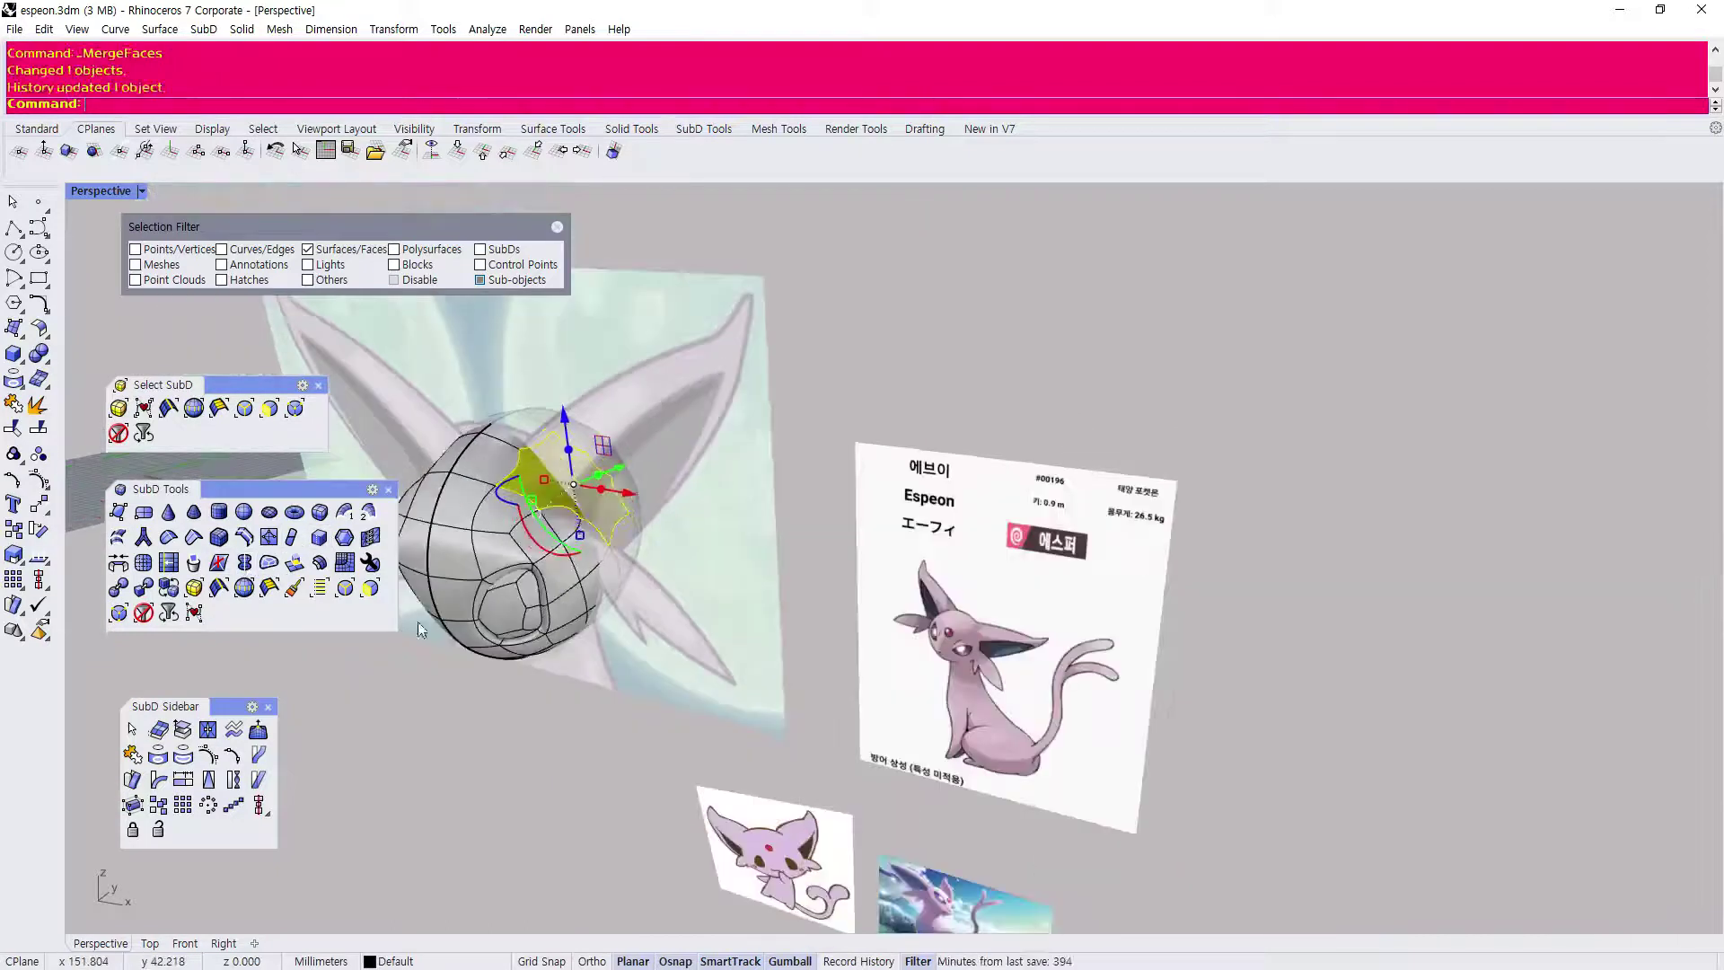
pyautogui.scroll(5, 587, 450)
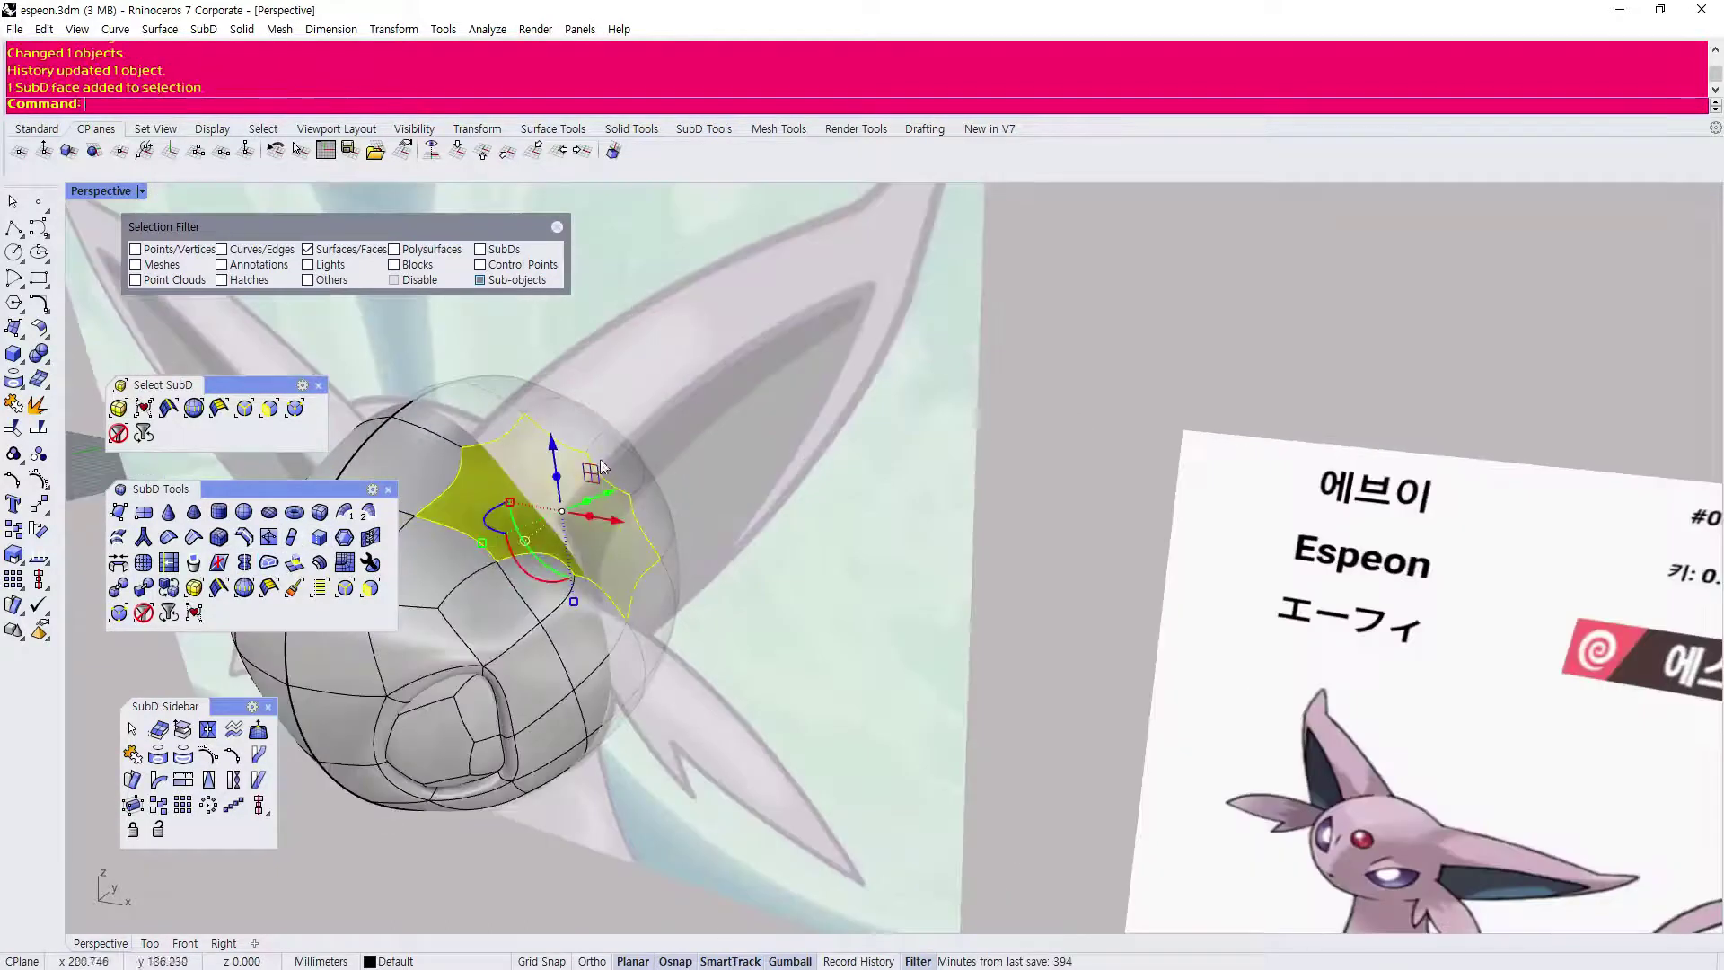
# Select the merged ear-base face and raise it above the head as the start of the ear.
pyautogui.scroll(-4, 600, 465)
pyautogui.moveTo(600, 465); pyautogui.dragTo(609, 552, button='right')
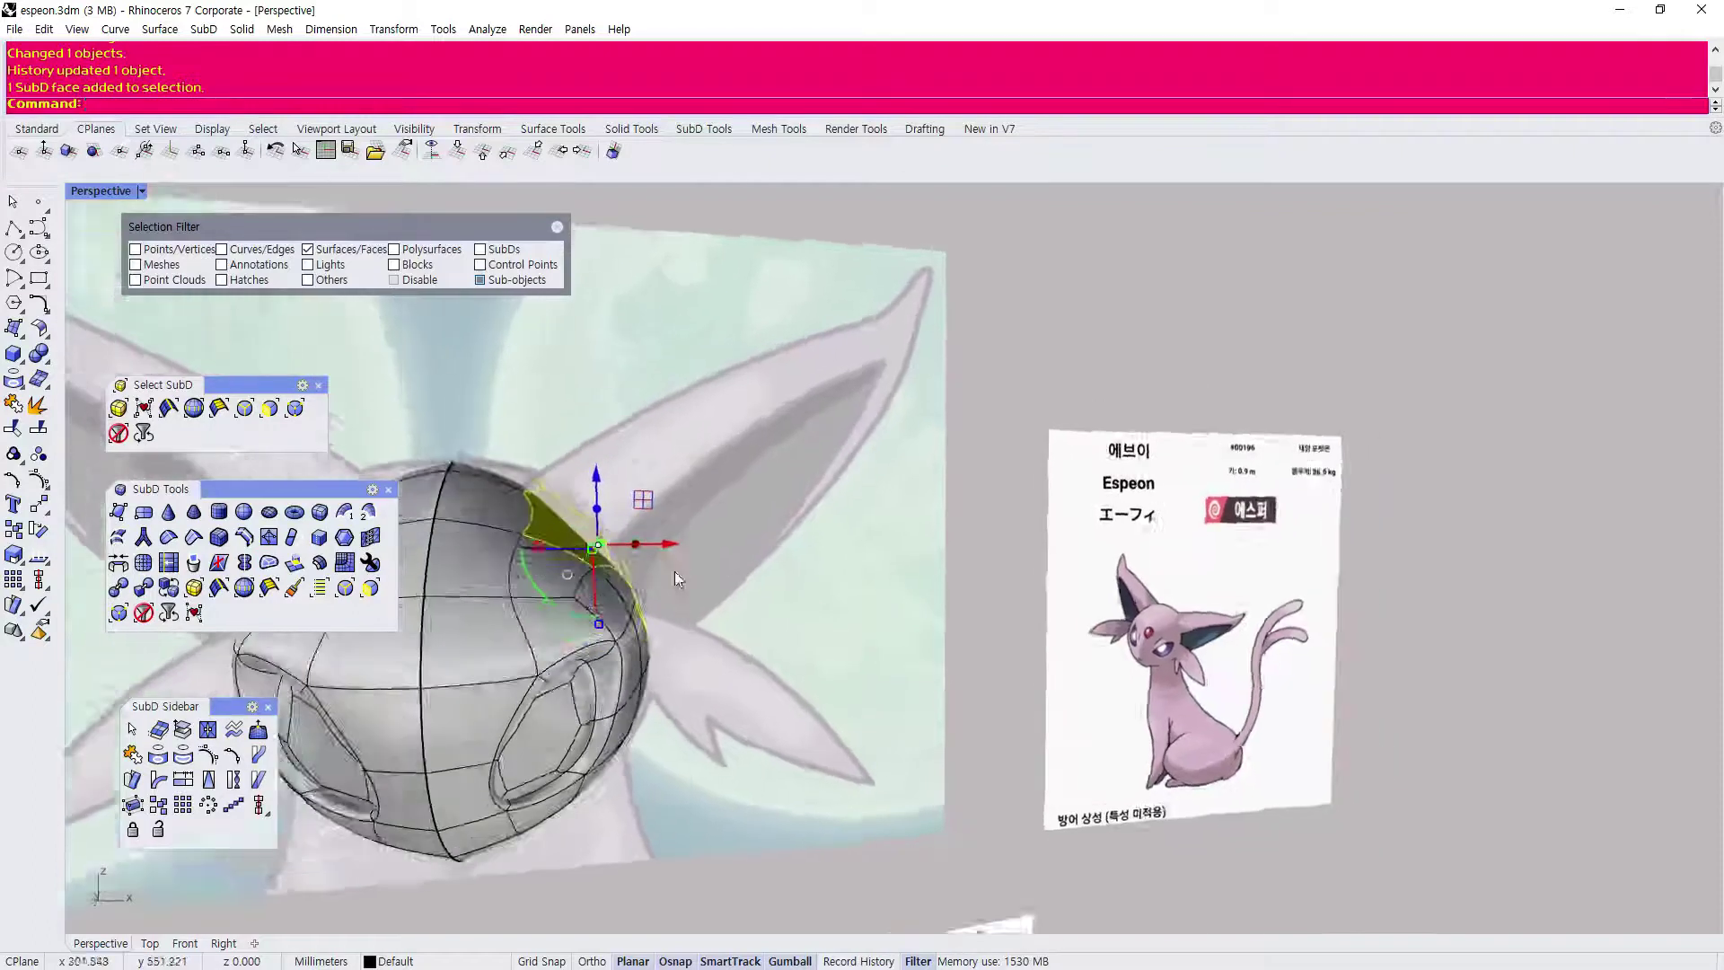
pyautogui.scroll(-2, 645, 580)
pyautogui.scroll(3, 744, 582)
pyautogui.moveTo(721, 555); pyautogui.dragTo(723, 485)
pyautogui.scroll(5, 715, 504)
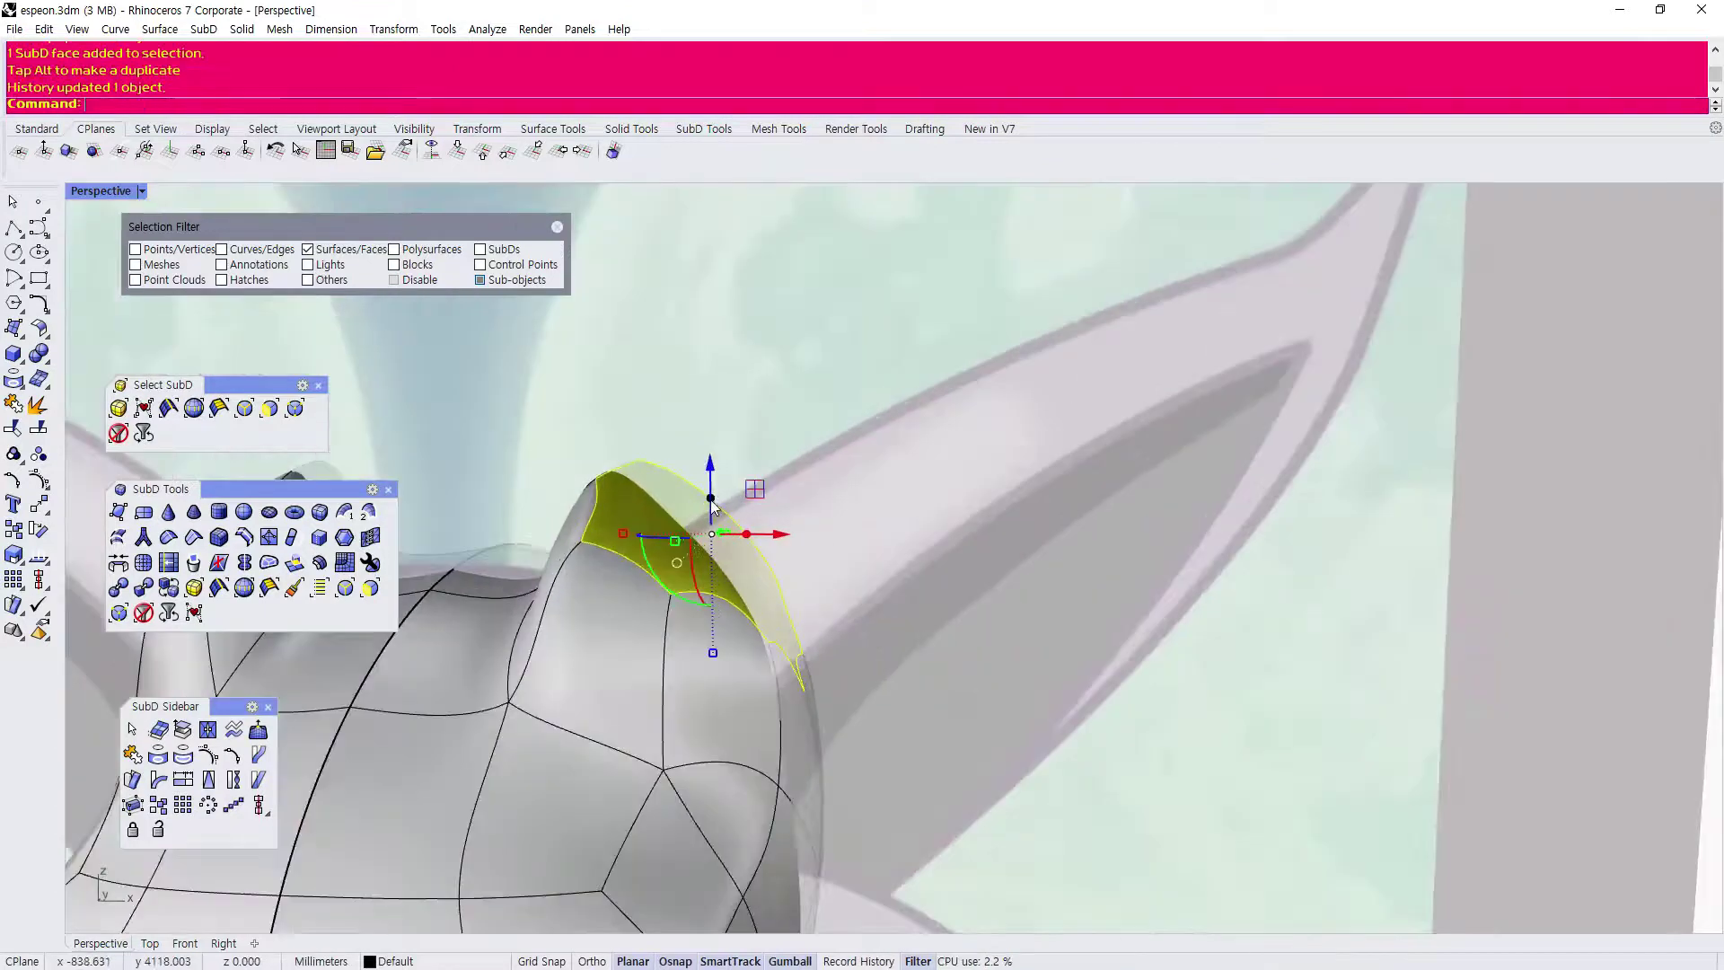
pyautogui.scroll(2, 711, 501)
pyautogui.scroll(-5, 716, 529)
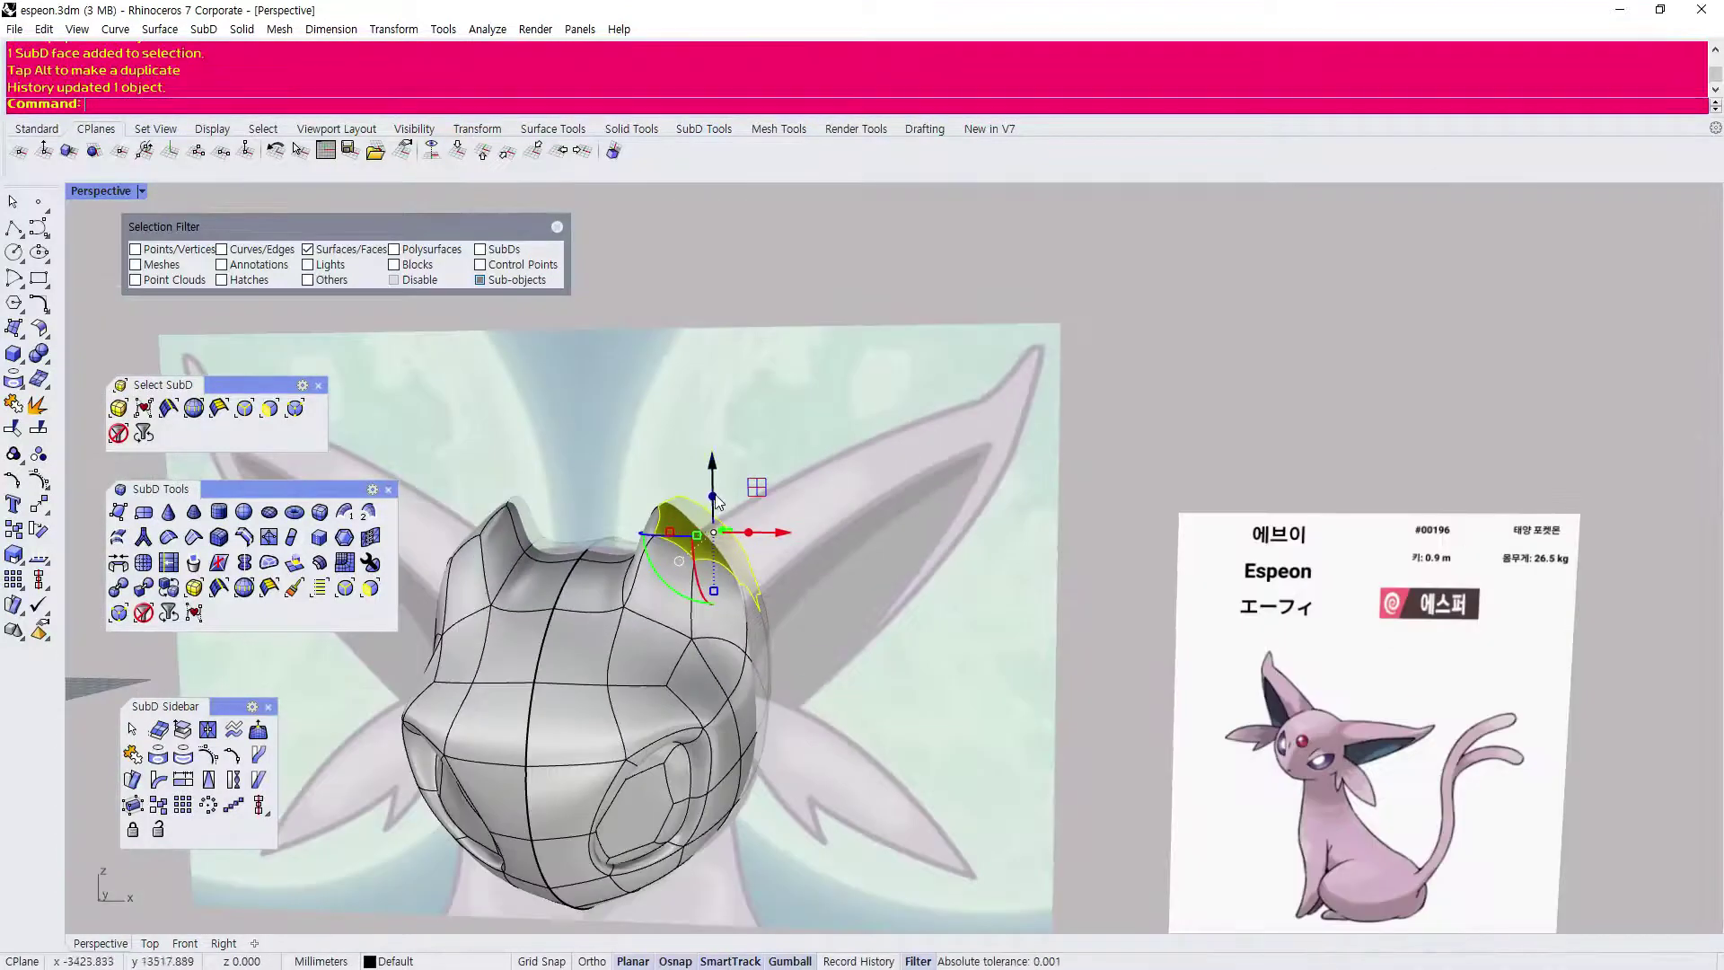
# Extrude the ear-base face upward and outward until it reaches the tip of the reference ear.
pyautogui.moveTo(713, 496); pyautogui.dragTo(710, 306)
pyautogui.scroll(-2, 705, 485)
pyautogui.moveTo(683, 530); pyautogui.dragTo(782, 629, button='right')
pyautogui.moveTo(768, 429); pyautogui.dragTo(1081, 450)
pyautogui.scroll(-3, 916, 539)
pyautogui.moveTo(898, 574); pyautogui.dragTo(759, 496, button='right')
pyautogui.scroll(5, 759, 501)
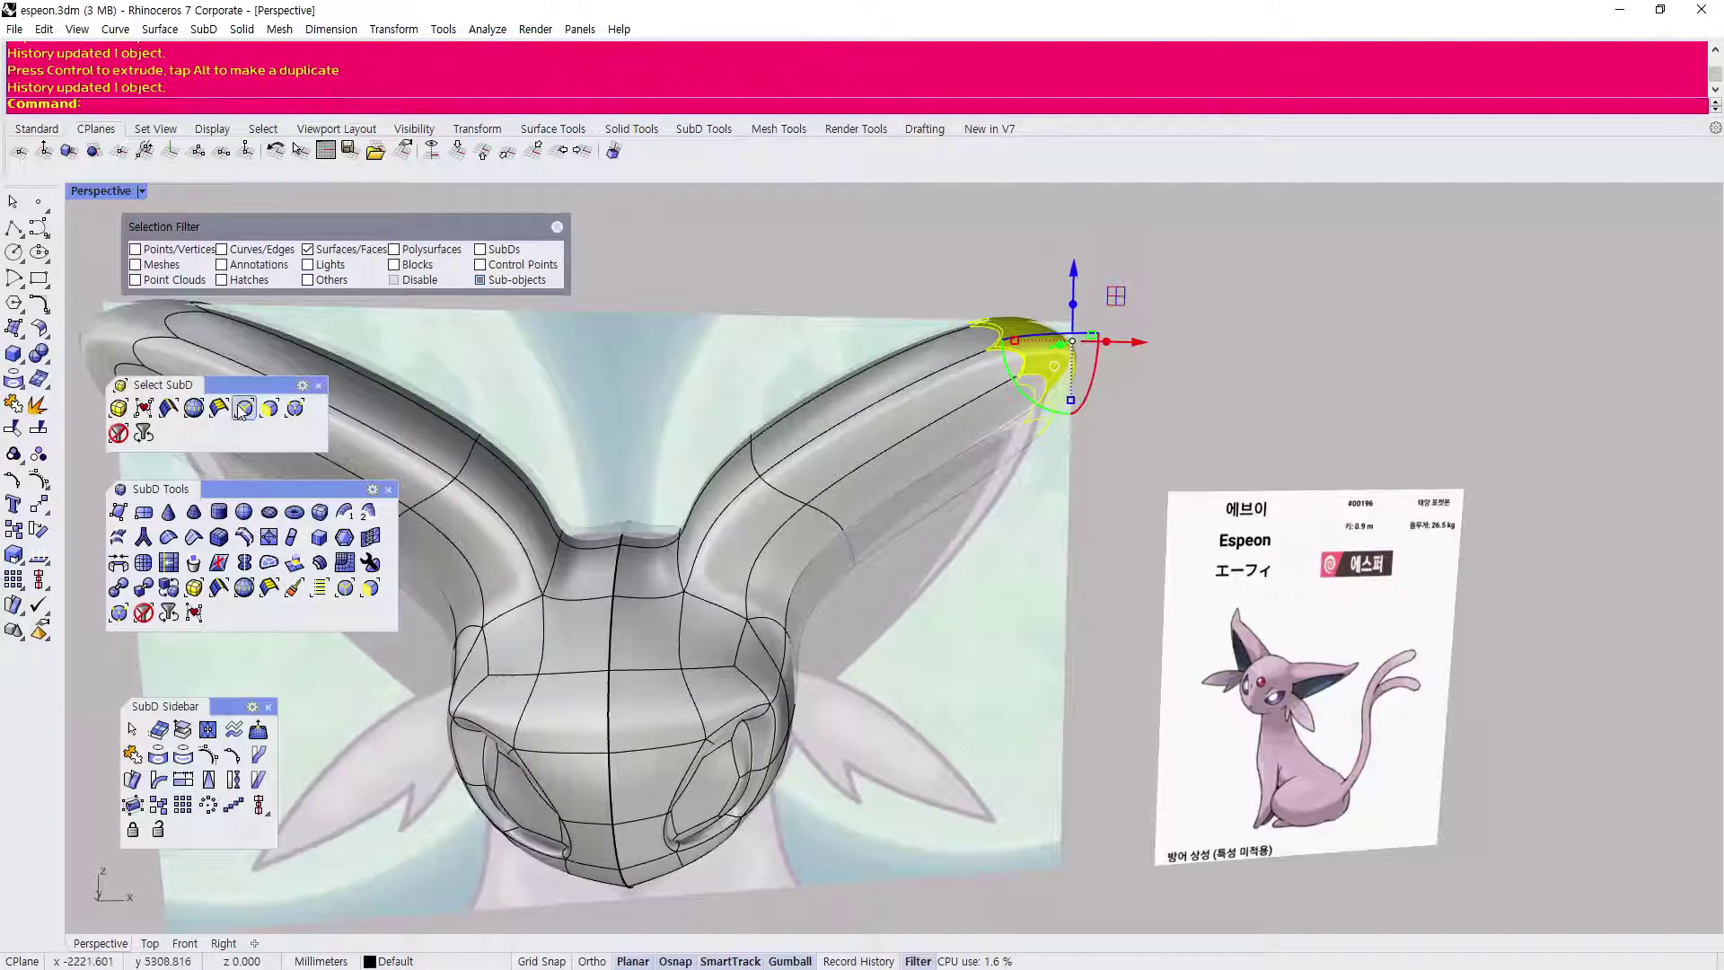
# Select the edge loop near the ear's base and move it down and outward onto the reference ear.
pyautogui.moveTo(780, 499); pyautogui.dragTo(798, 500, button='right')
pyautogui.moveTo(800, 439); pyautogui.dragTo(806, 546)
pyautogui.moveTo(826, 530)
pyautogui.mouseDown(button='right')
pyautogui.moveTo(831, 626)
pyautogui.moveTo(841, 529)
pyautogui.mouseUp(button='right')
pyautogui.moveTo(868, 552); pyautogui.dragTo(895, 552)
pyautogui.scroll(5, 1065, 357)
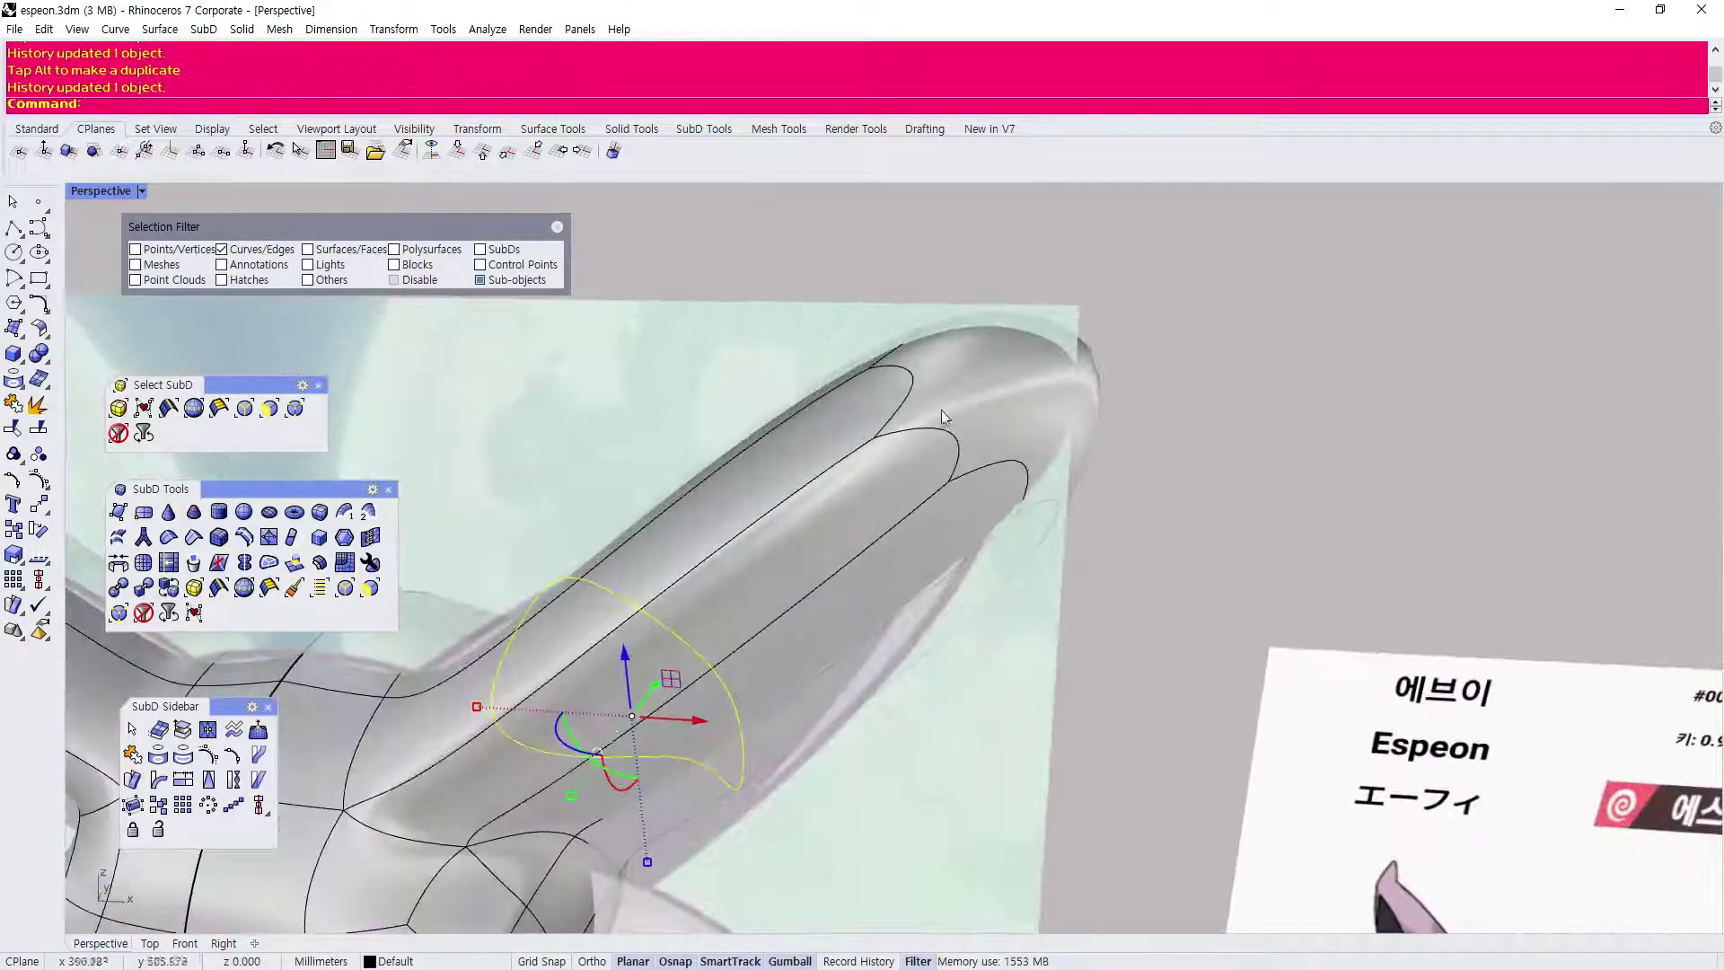
# Return to the four-viewport layout and scale down the ear's end face in the front view to narrow the tip.
pyautogui.doubleClick(90, 192)
pyautogui.scroll(-4, 718, 575)
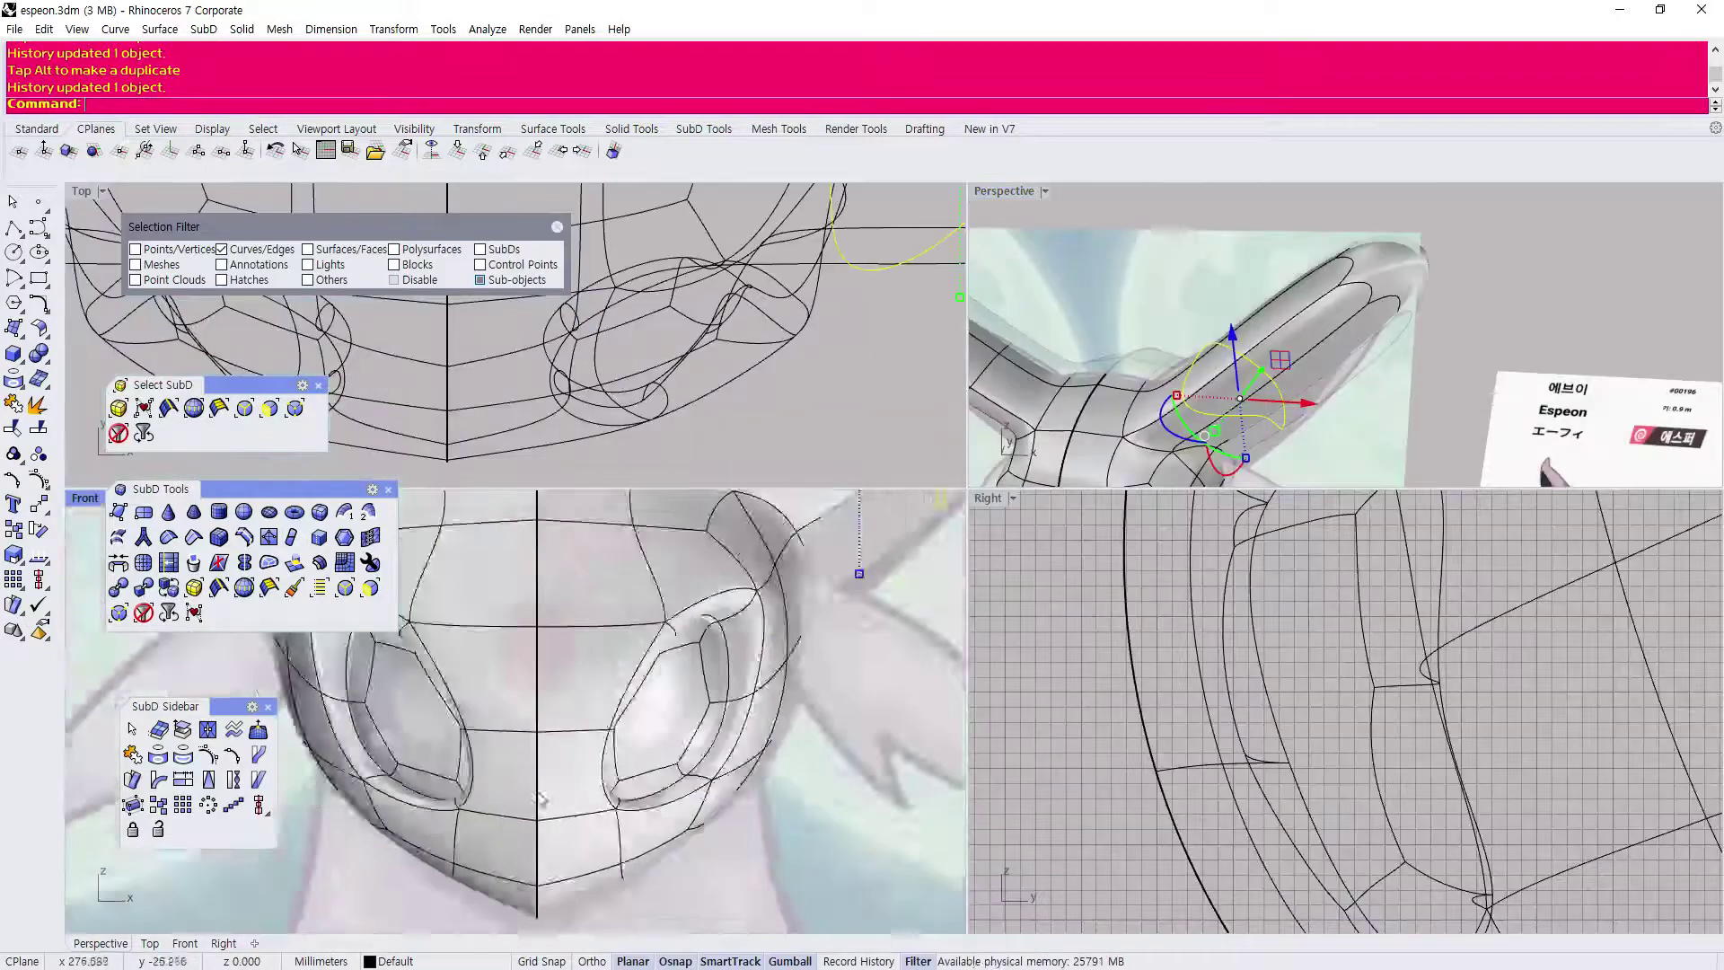
pyautogui.scroll(4, 748, 593)
pyautogui.moveTo(704, 709); pyautogui.dragTo(701, 732, button='right')
pyautogui.click(724, 617)
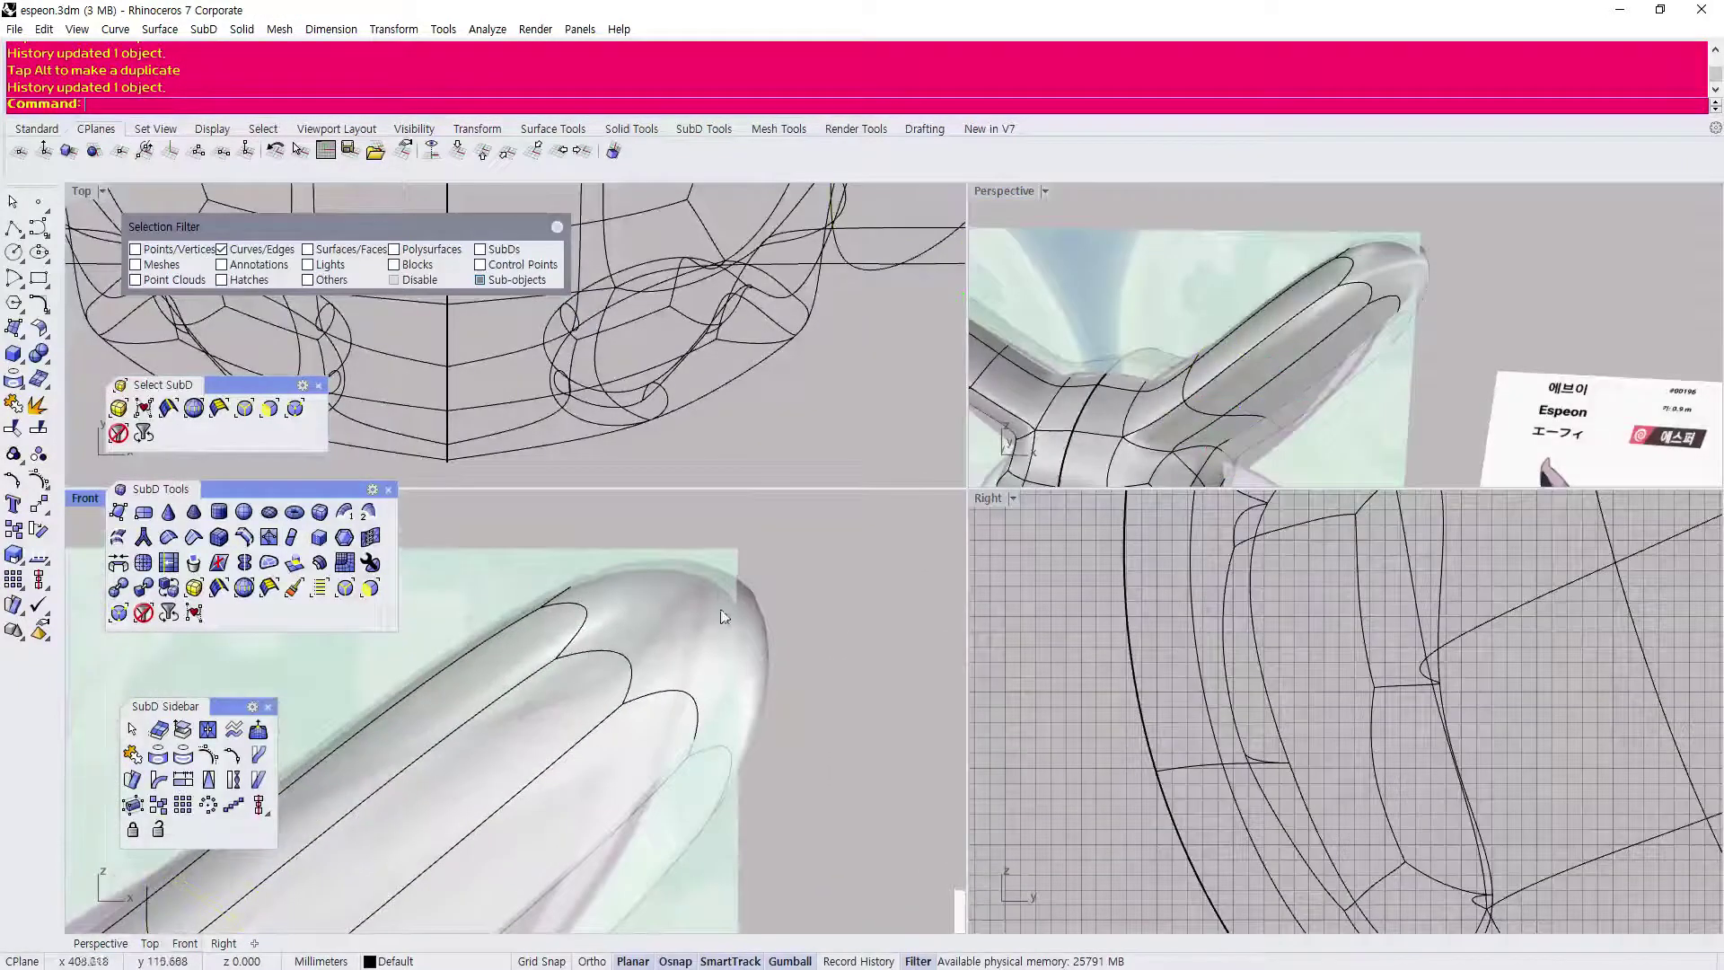
pyautogui.click(733, 633)
pyautogui.scroll(-3, 644, 660)
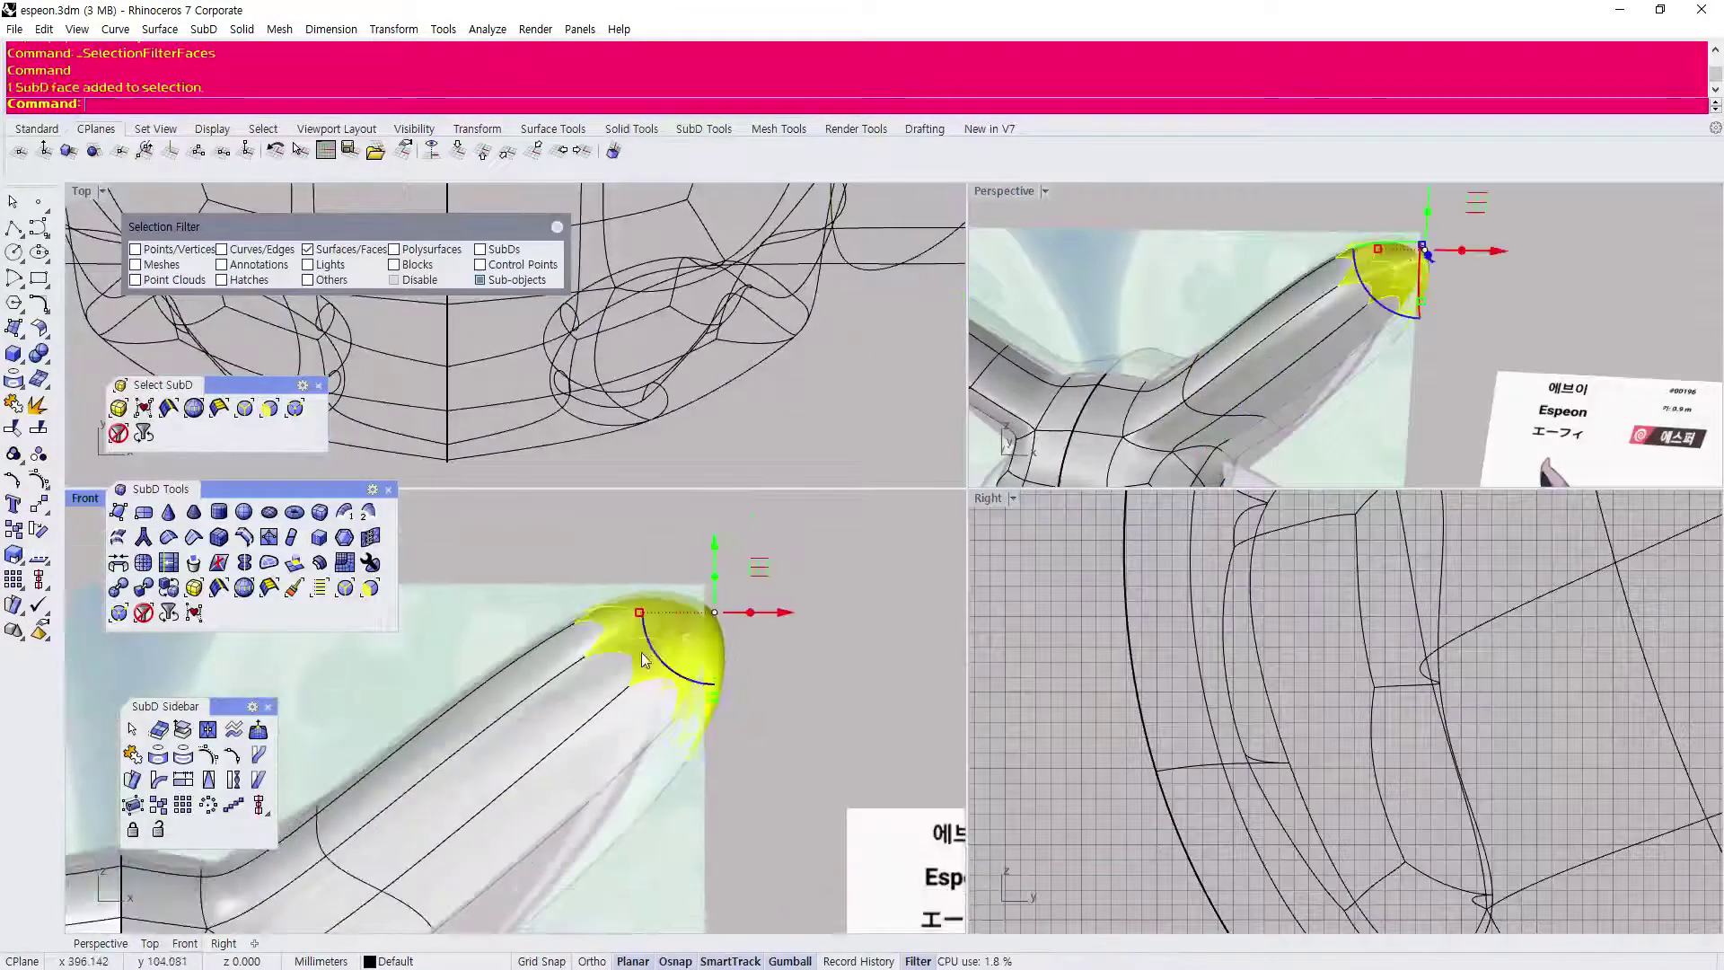
pyautogui.moveTo(647, 615); pyautogui.dragTo(687, 633)
pyautogui.press('Escape')
# Examine the narrowed ear tip against the reference image in the perspective and front views.
pyautogui.scroll(4, 685, 619)
pyautogui.moveTo(1280, 280); pyautogui.dragTo(1233, 349, button='right')
pyautogui.scroll(3, 1233, 349)
pyautogui.scroll(5, 688, 596)
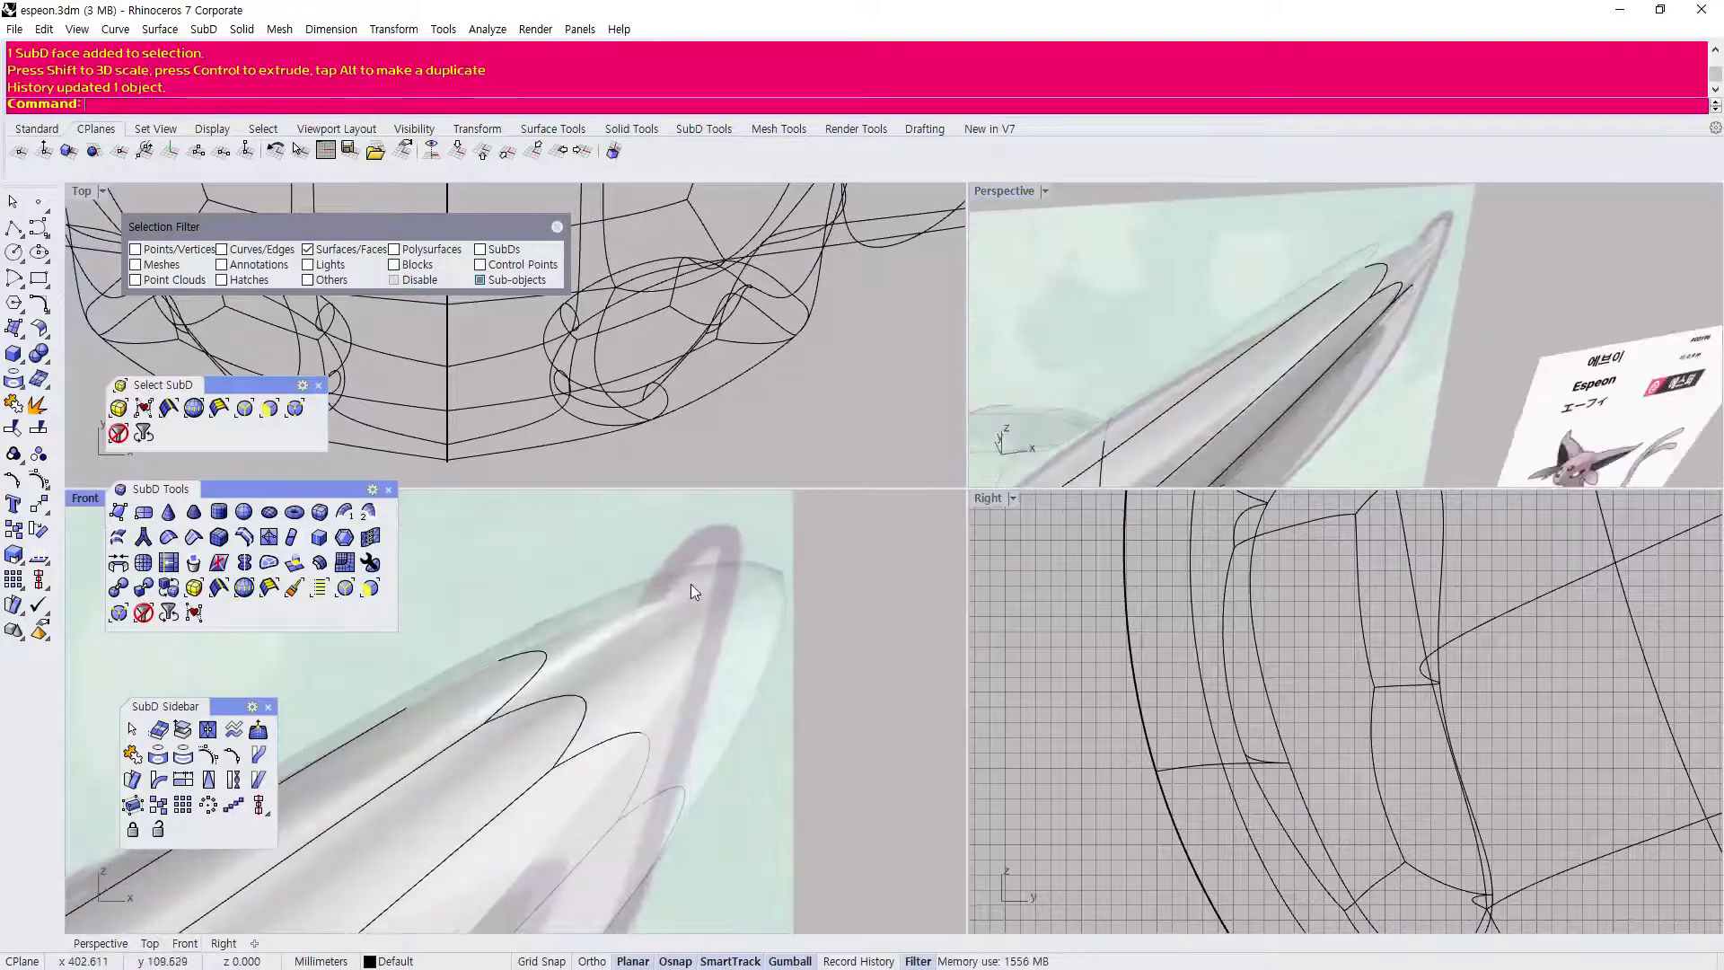
pyautogui.scroll(-1, 691, 591)
pyautogui.click(642, 596)
pyautogui.scroll(-2, 638, 596)
pyautogui.press('Escape')
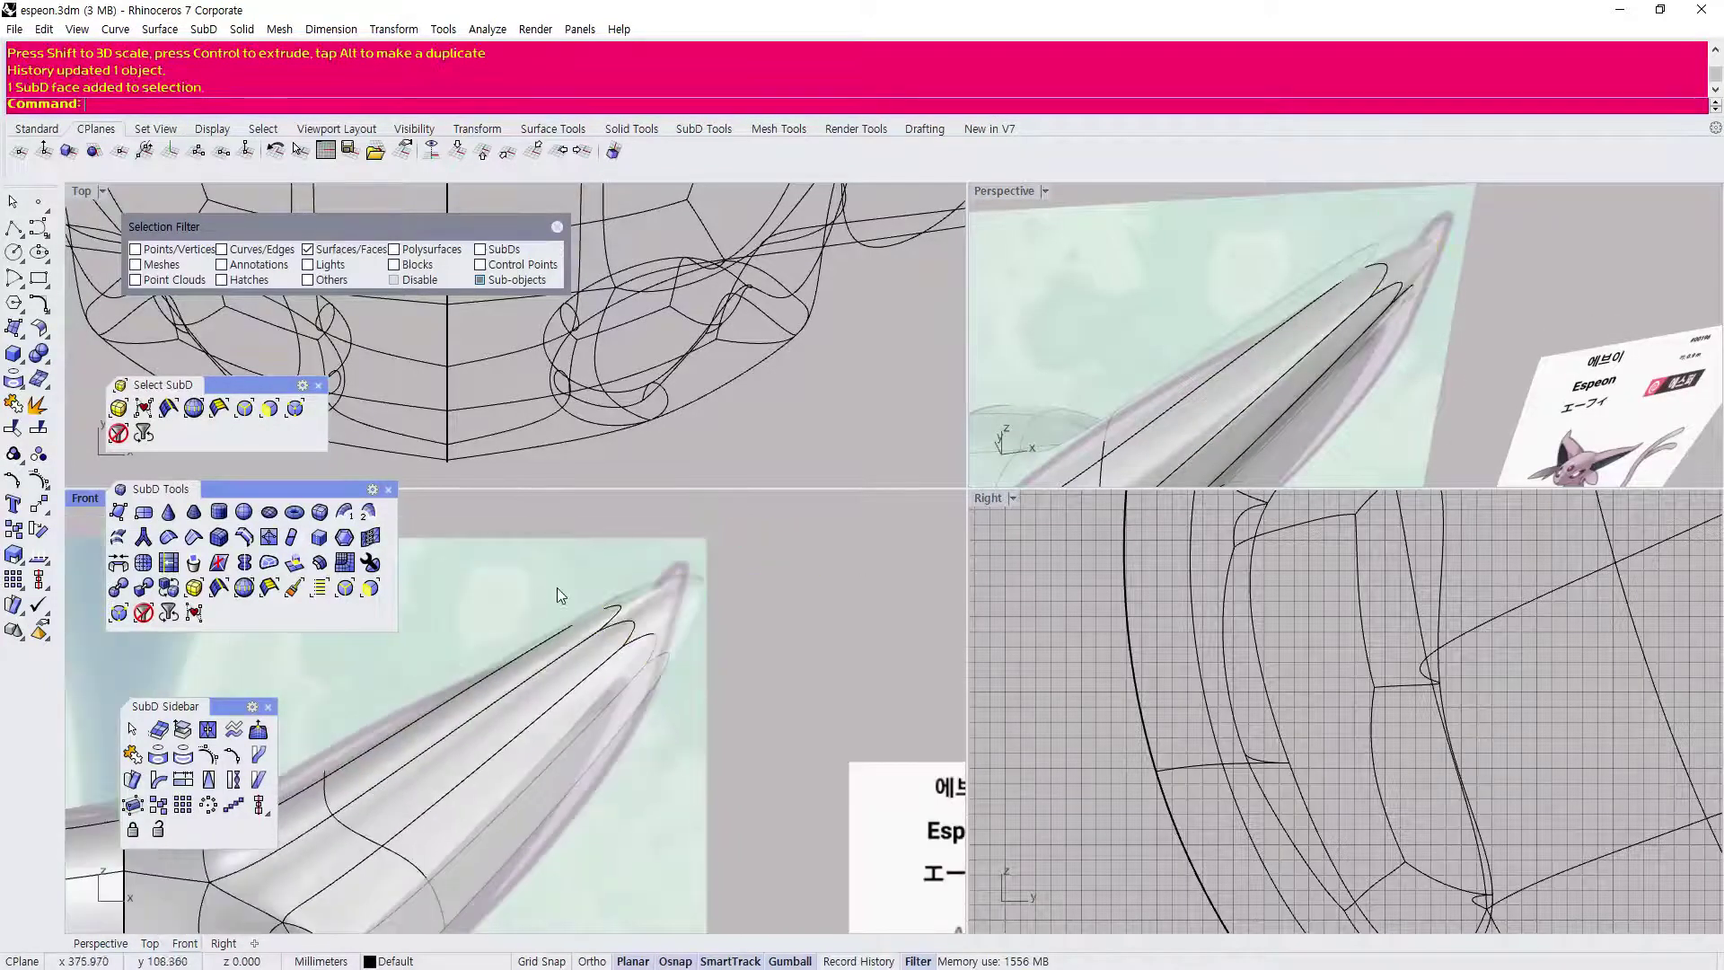
# Select the edges around the ear tip and insert an edge loop across the outer part of the ear.
pyautogui.click(244, 409)
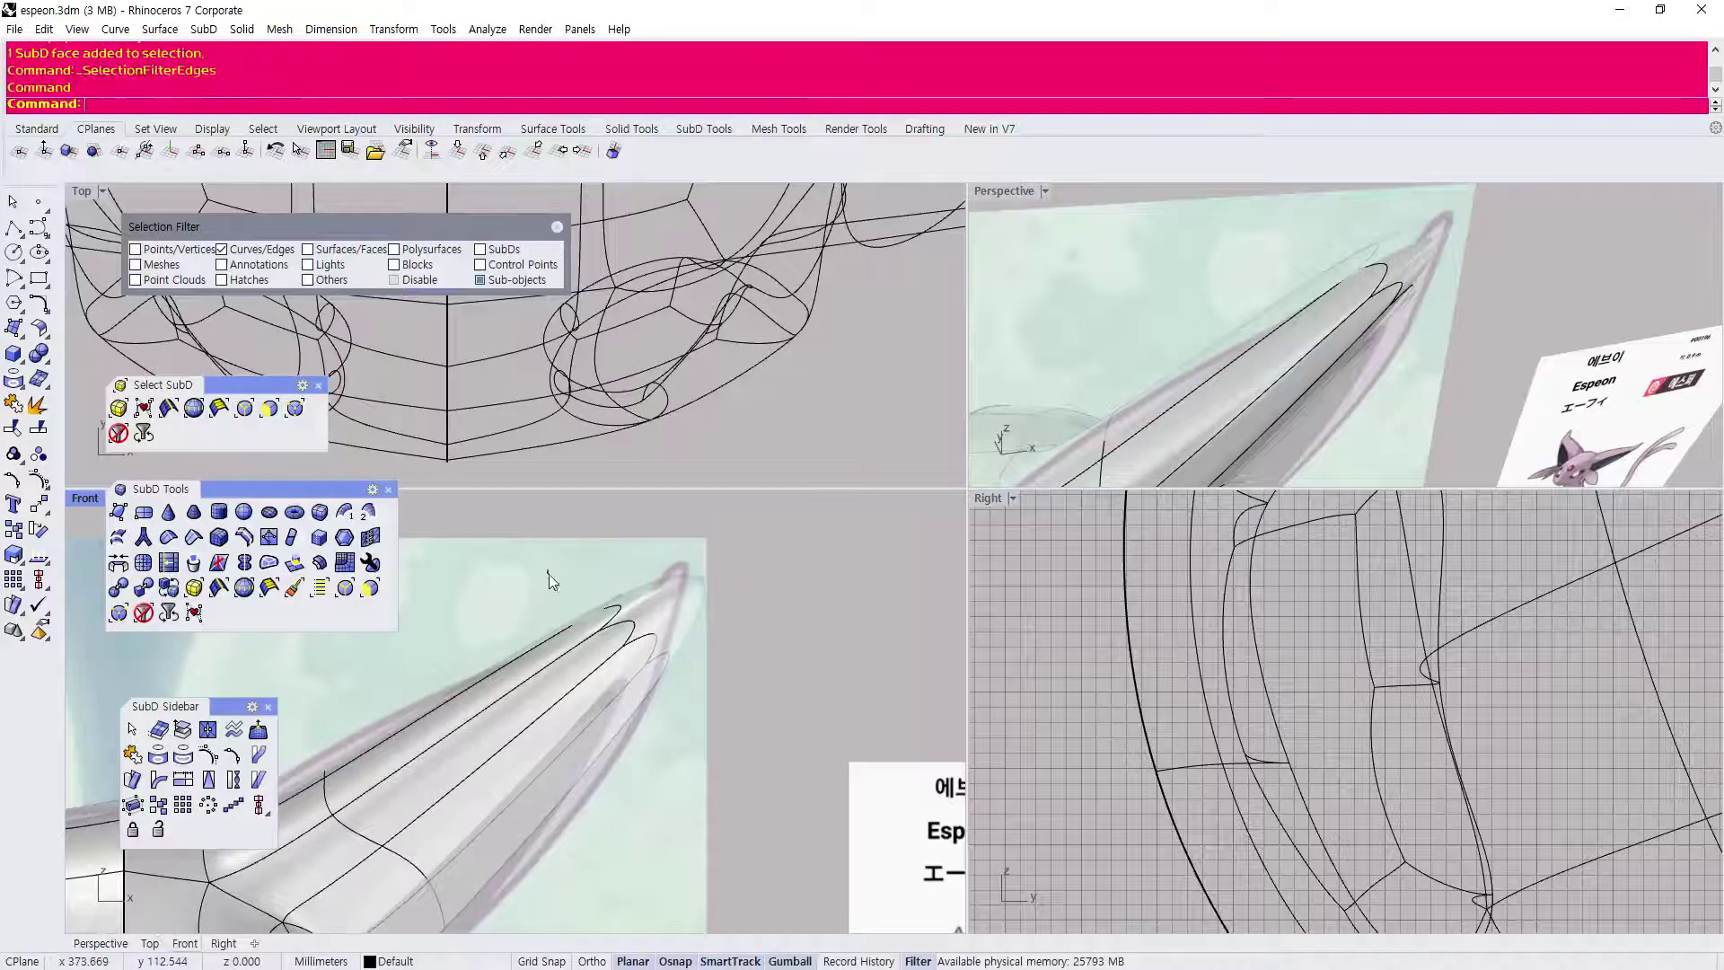
pyautogui.moveTo(708, 763); pyautogui.dragTo(708, 763)
pyautogui.scroll(2, 664, 645)
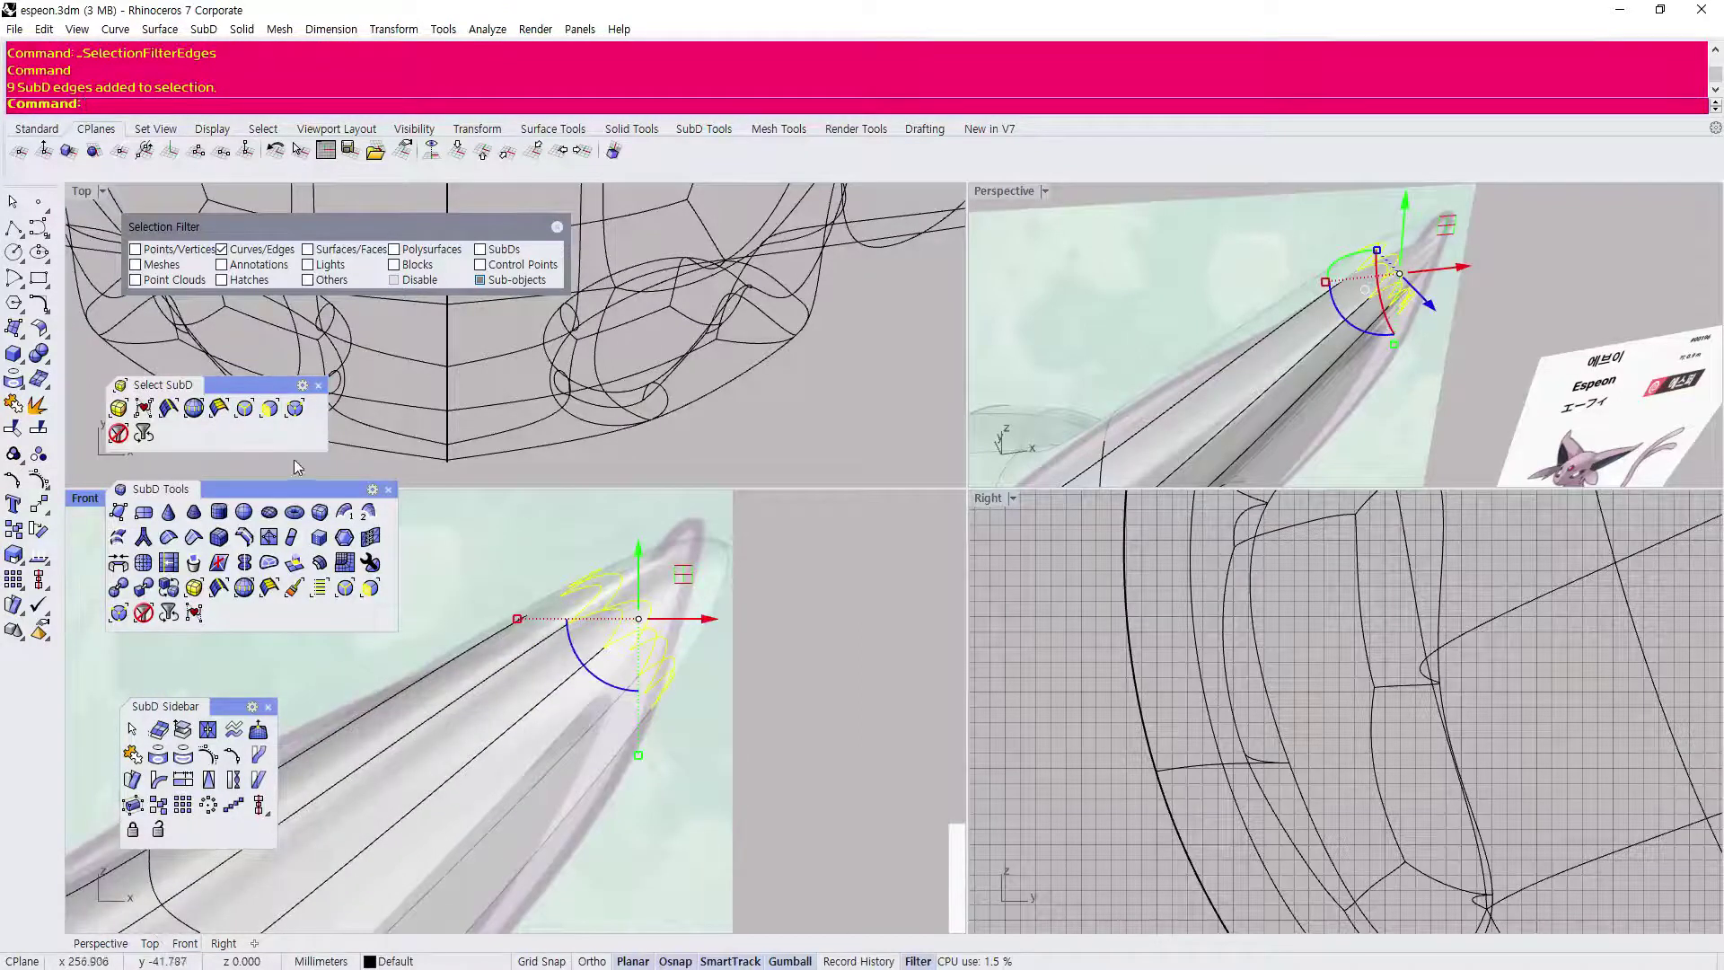
pyautogui.click(245, 537)
pyautogui.scroll(-2, 574, 664)
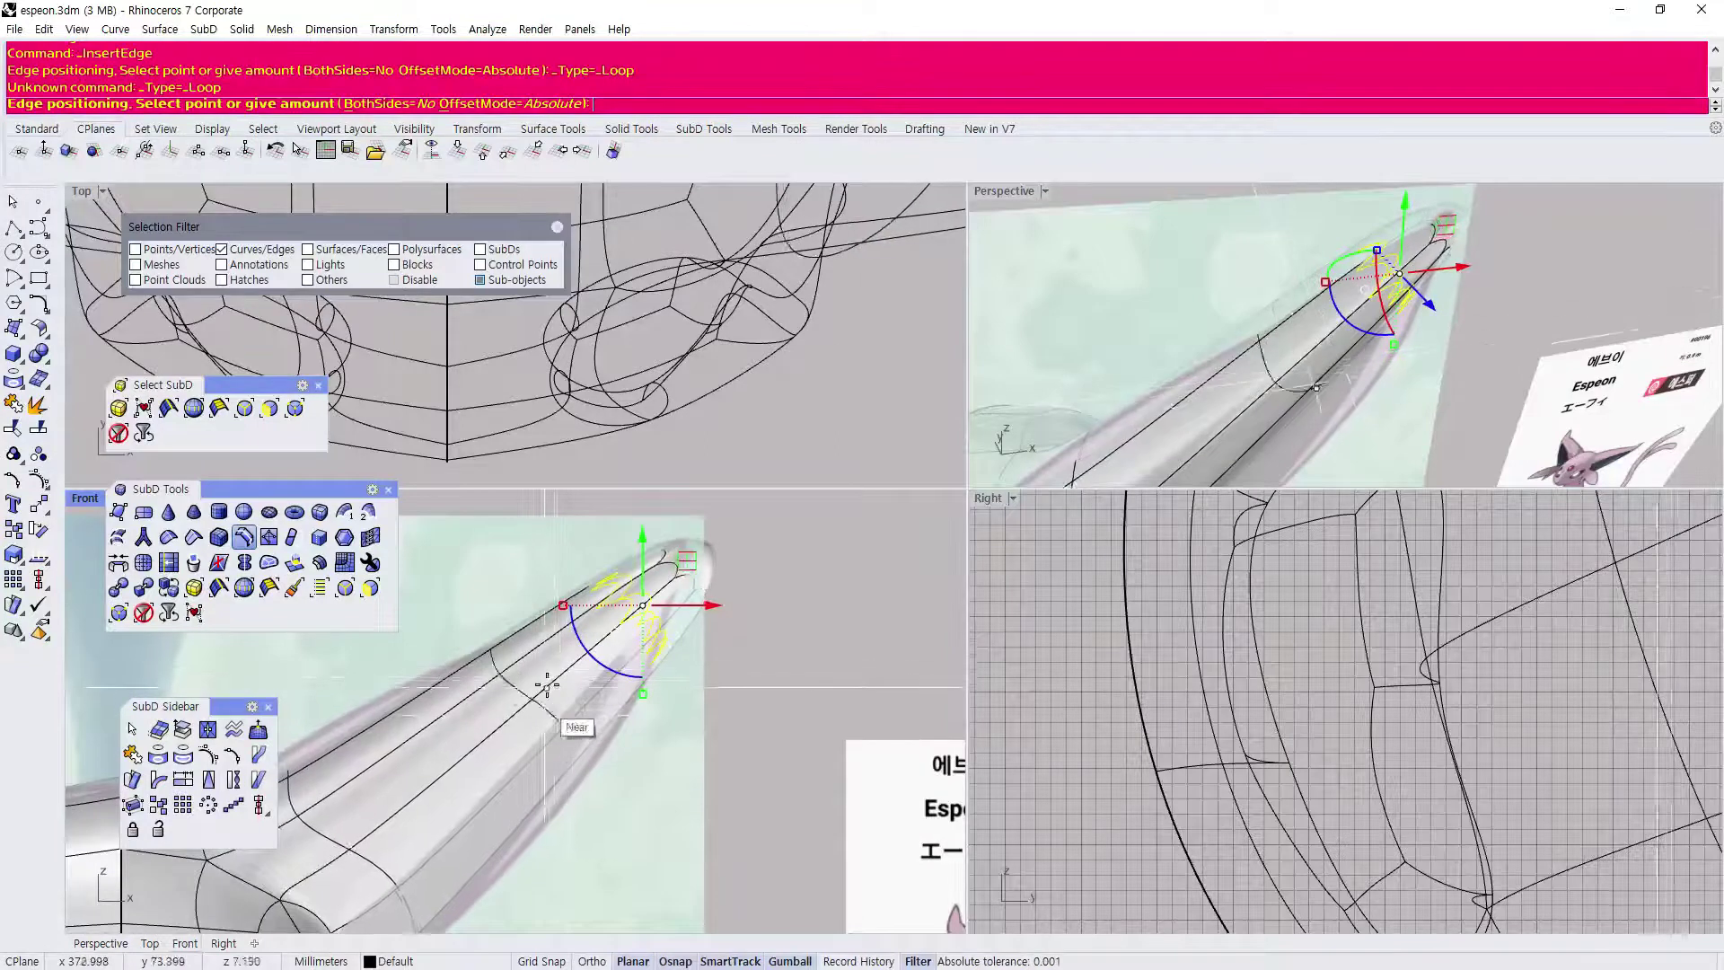
pyautogui.click(579, 666)
pyautogui.scroll(-3, 583, 682)
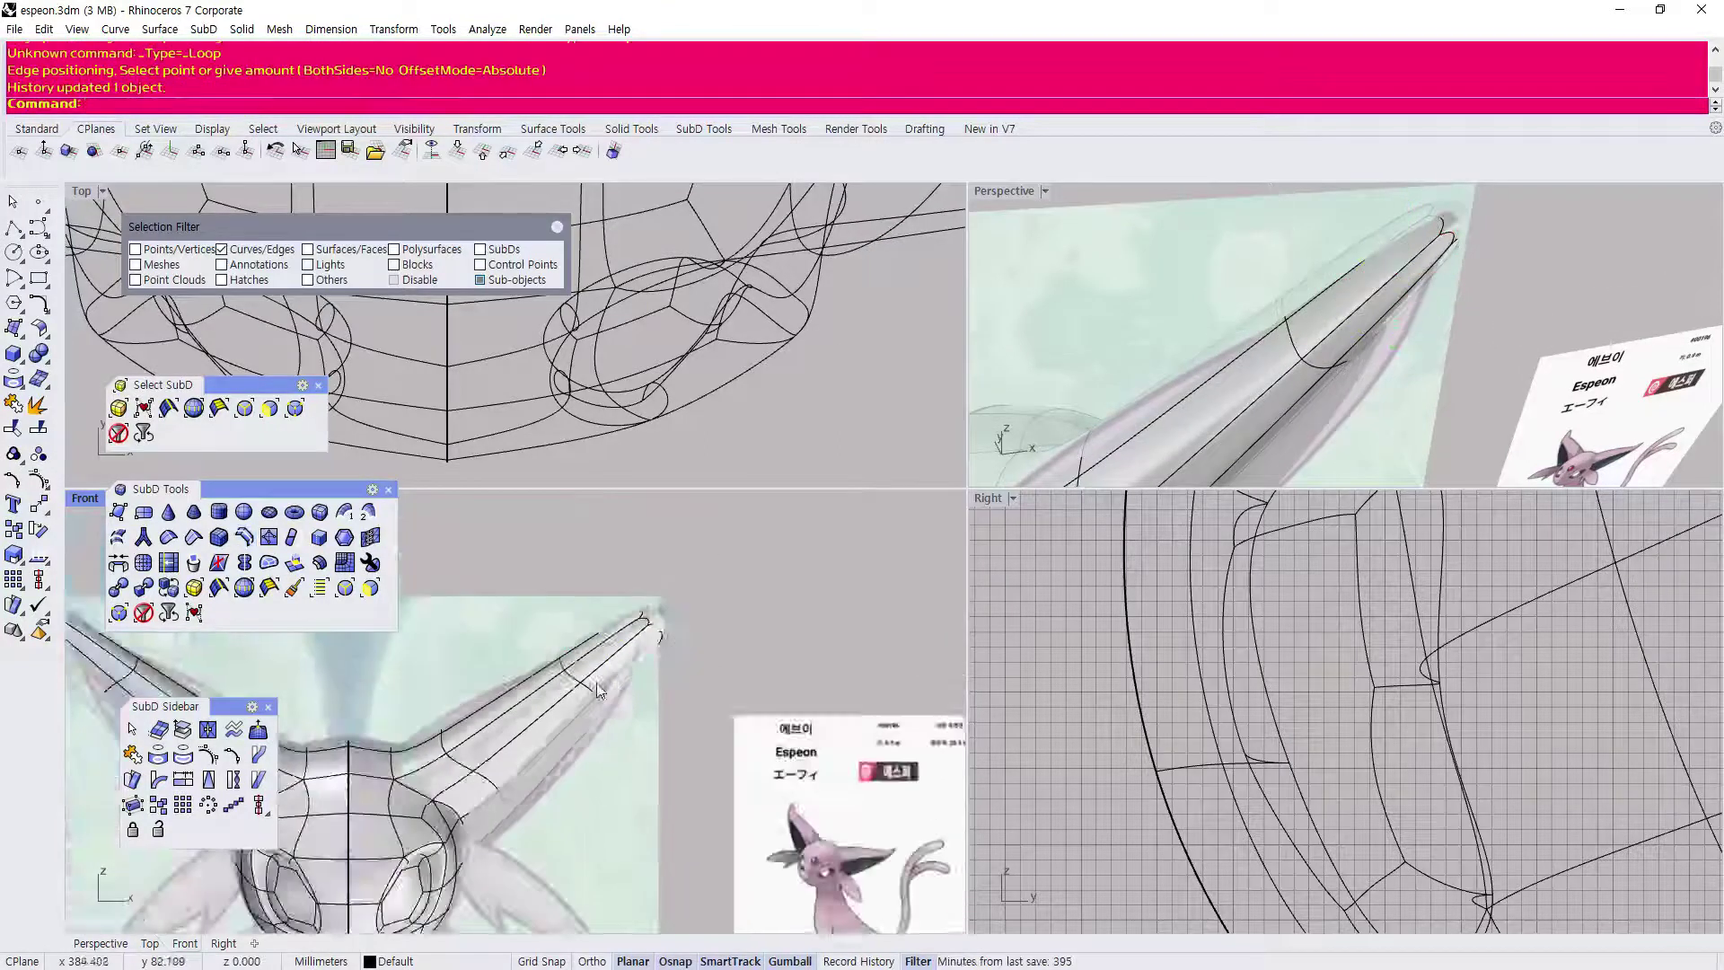
# Select the inserted edge loop and reposition it so the outer ear follows the curve of the reference.
pyautogui.scroll(3, 774, 678)
pyautogui.moveTo(634, 819); pyautogui.dragTo(633, 821)
pyautogui.scroll(2, 565, 648)
pyautogui.moveTo(536, 633); pyautogui.dragTo(672, 721)
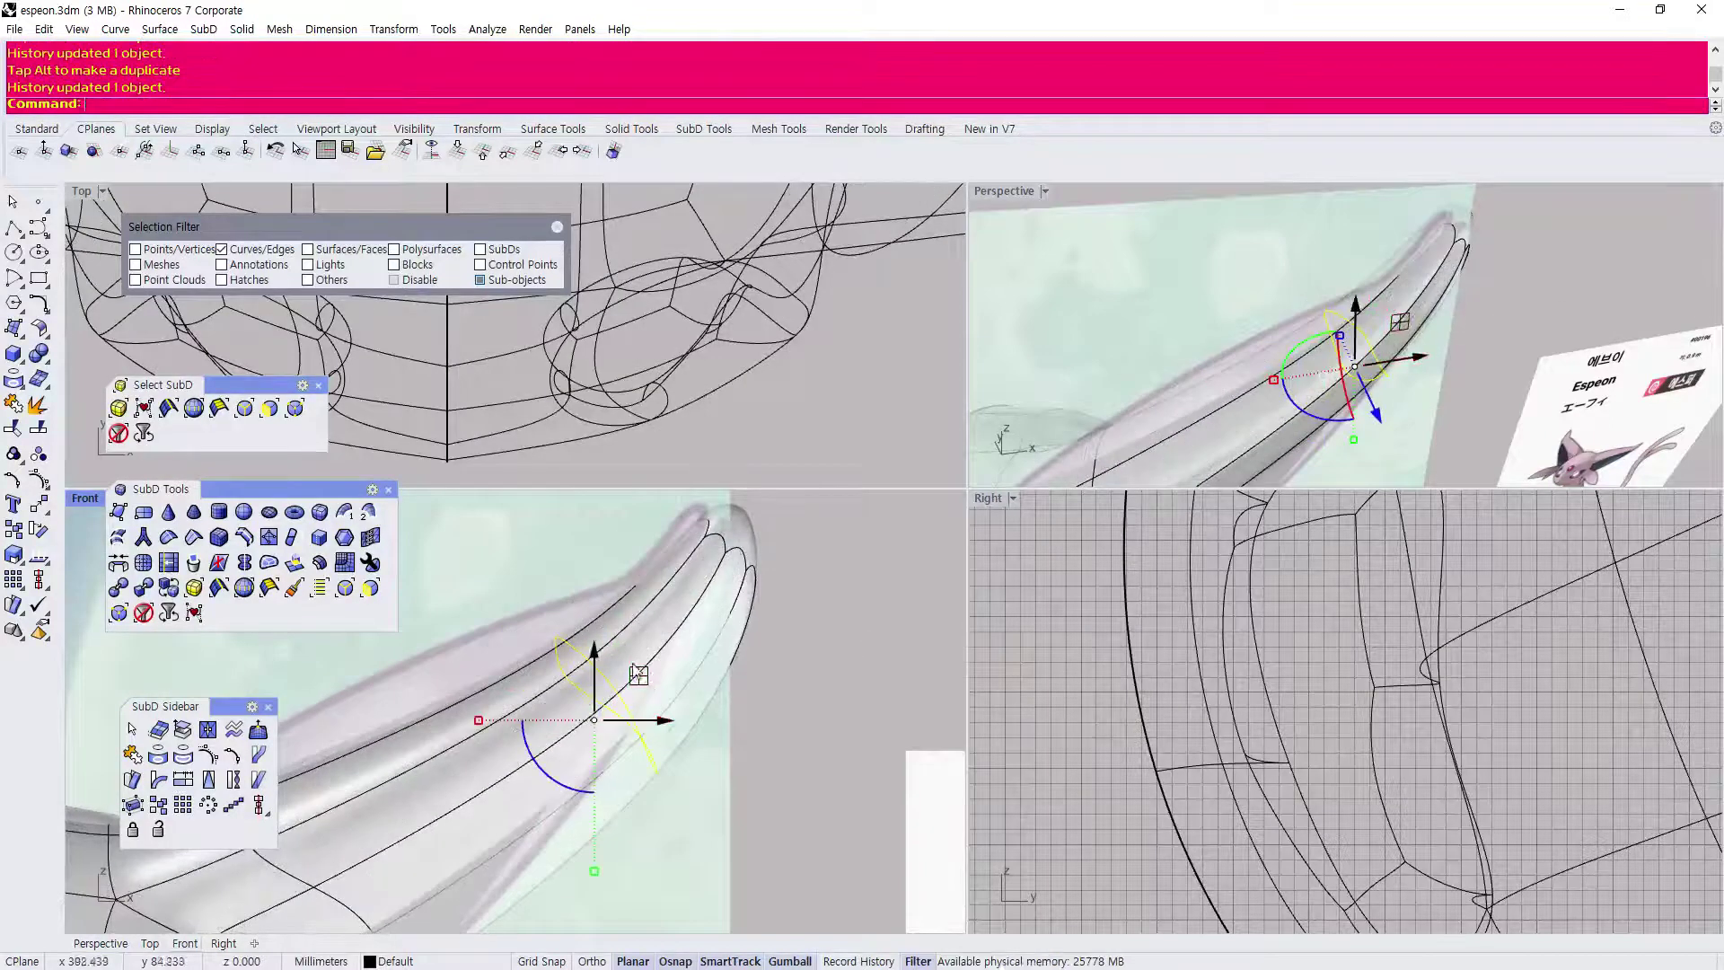
pyautogui.moveTo(585, 660); pyautogui.dragTo(681, 624)
pyautogui.scroll(-6, 801, 633)
pyautogui.moveTo(801, 633); pyautogui.dragTo(731, 624, button='right')
pyautogui.scroll(8, 731, 624)
# Scale down the ear's end face again and move it onto the reference tip, clearing the Select SubD toolbar aside.
pyautogui.click(269, 409)
pyautogui.click(616, 594)
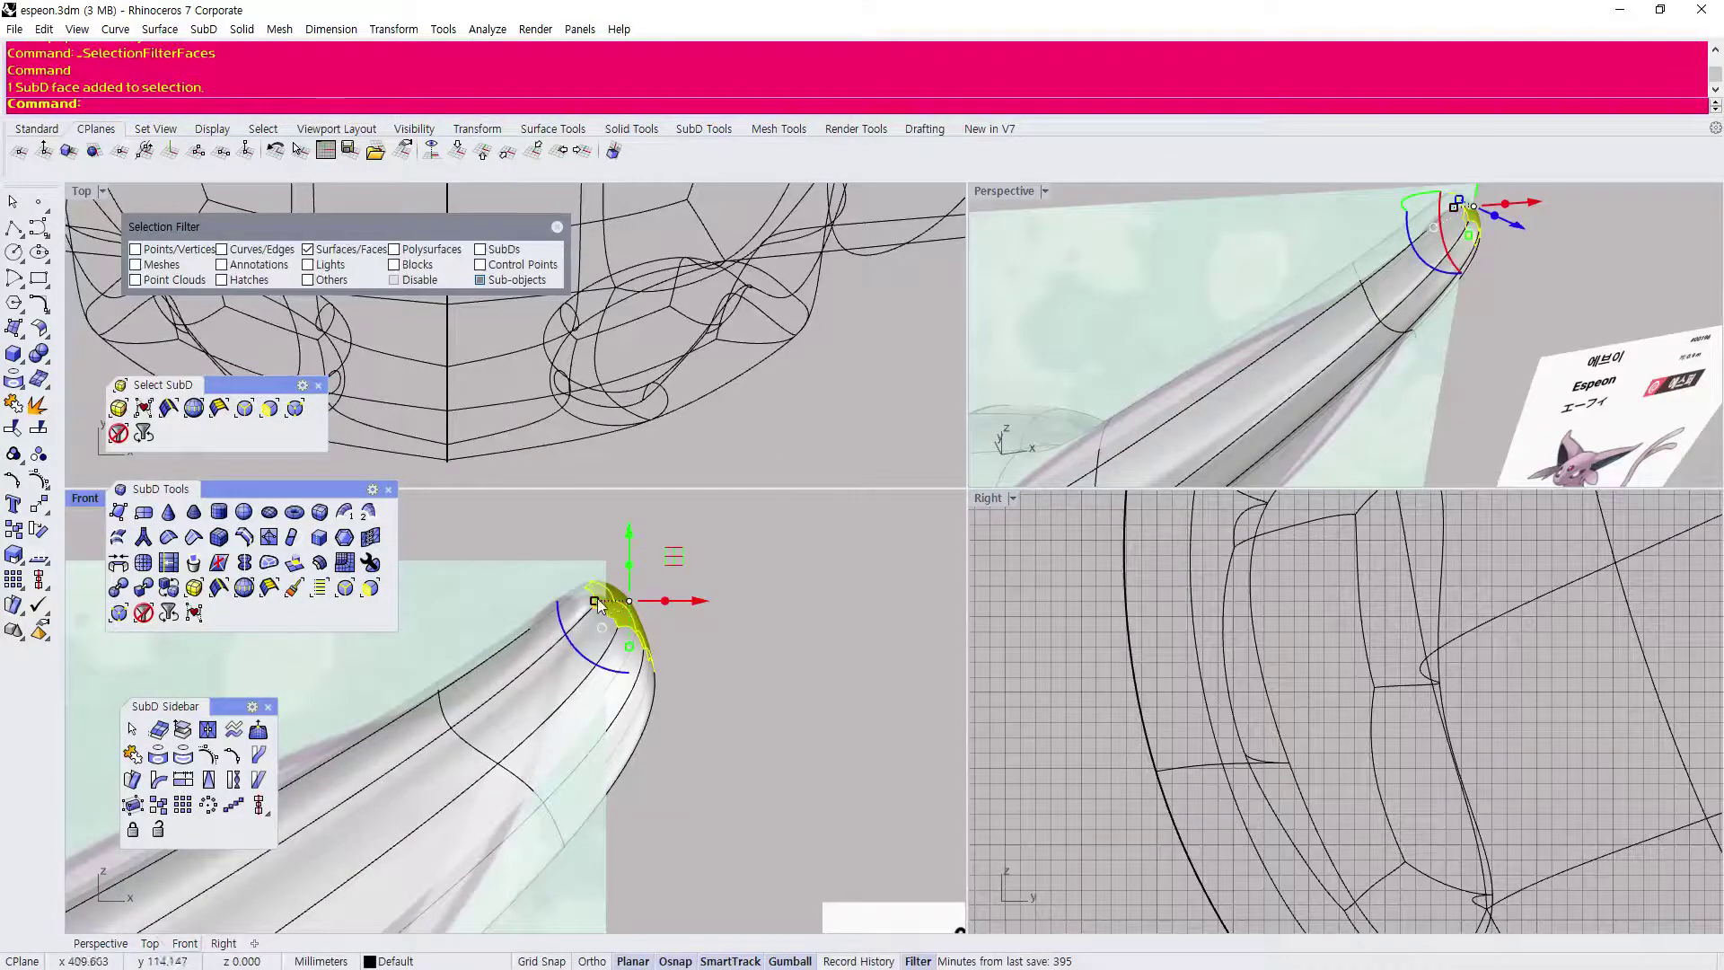
pyautogui.moveTo(603, 606); pyautogui.dragTo(633, 616)
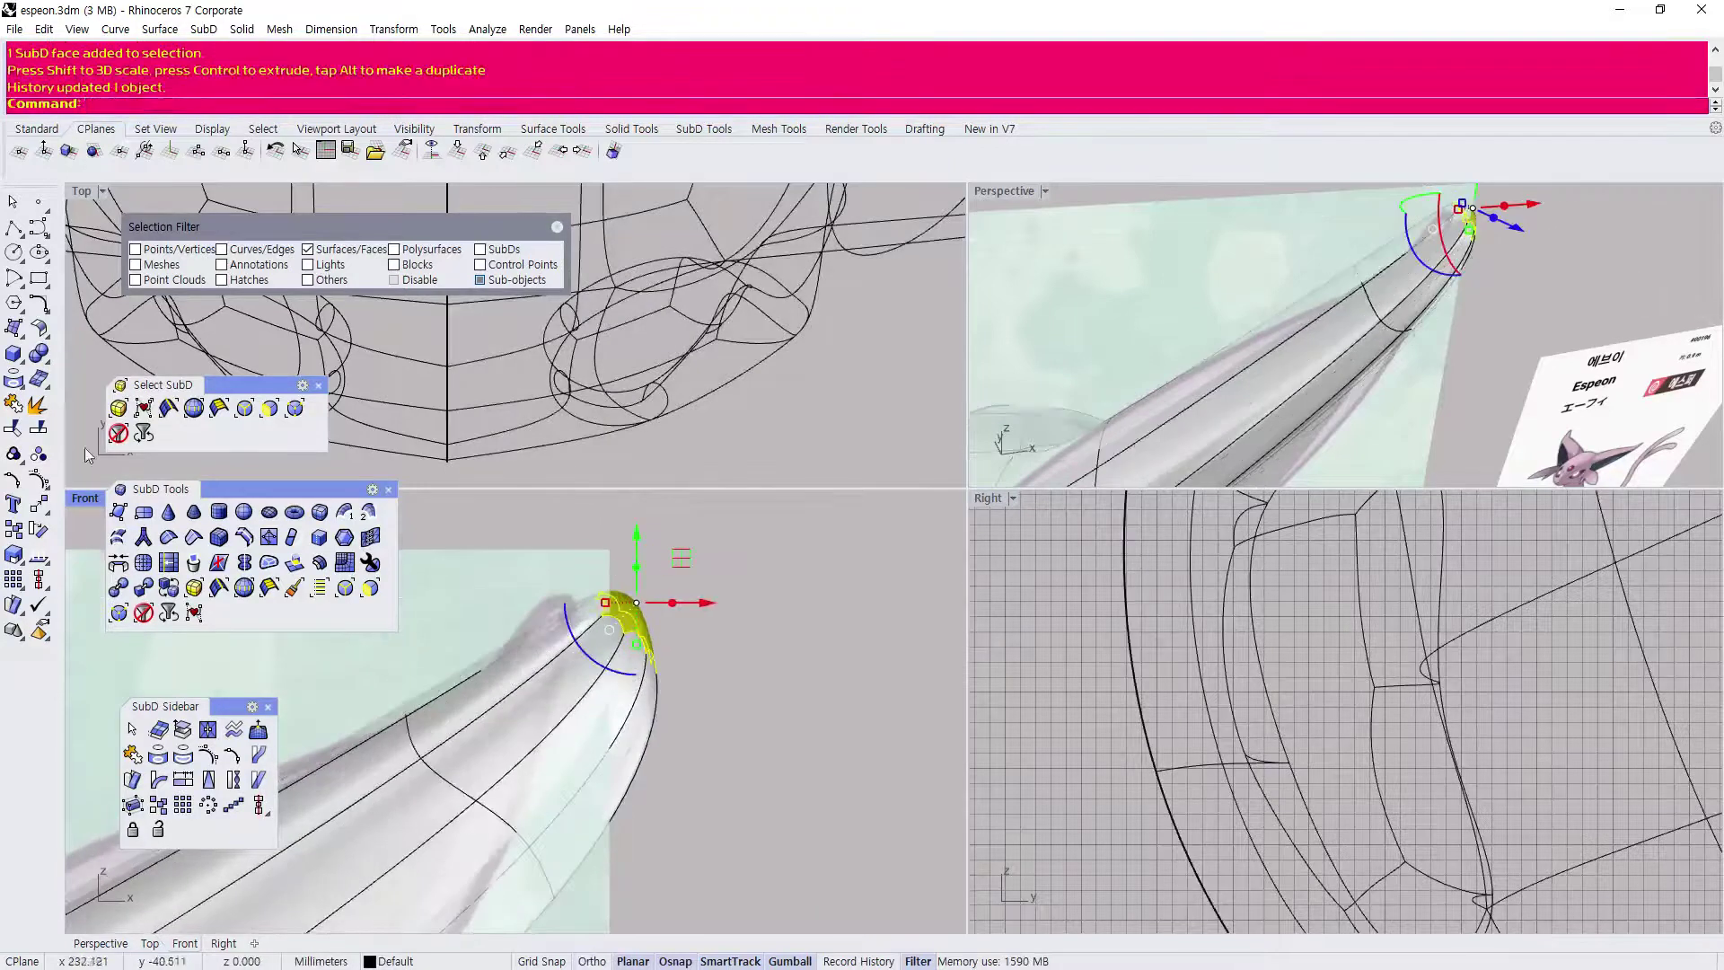
pyautogui.moveTo(231, 384); pyautogui.dragTo(833, 527)
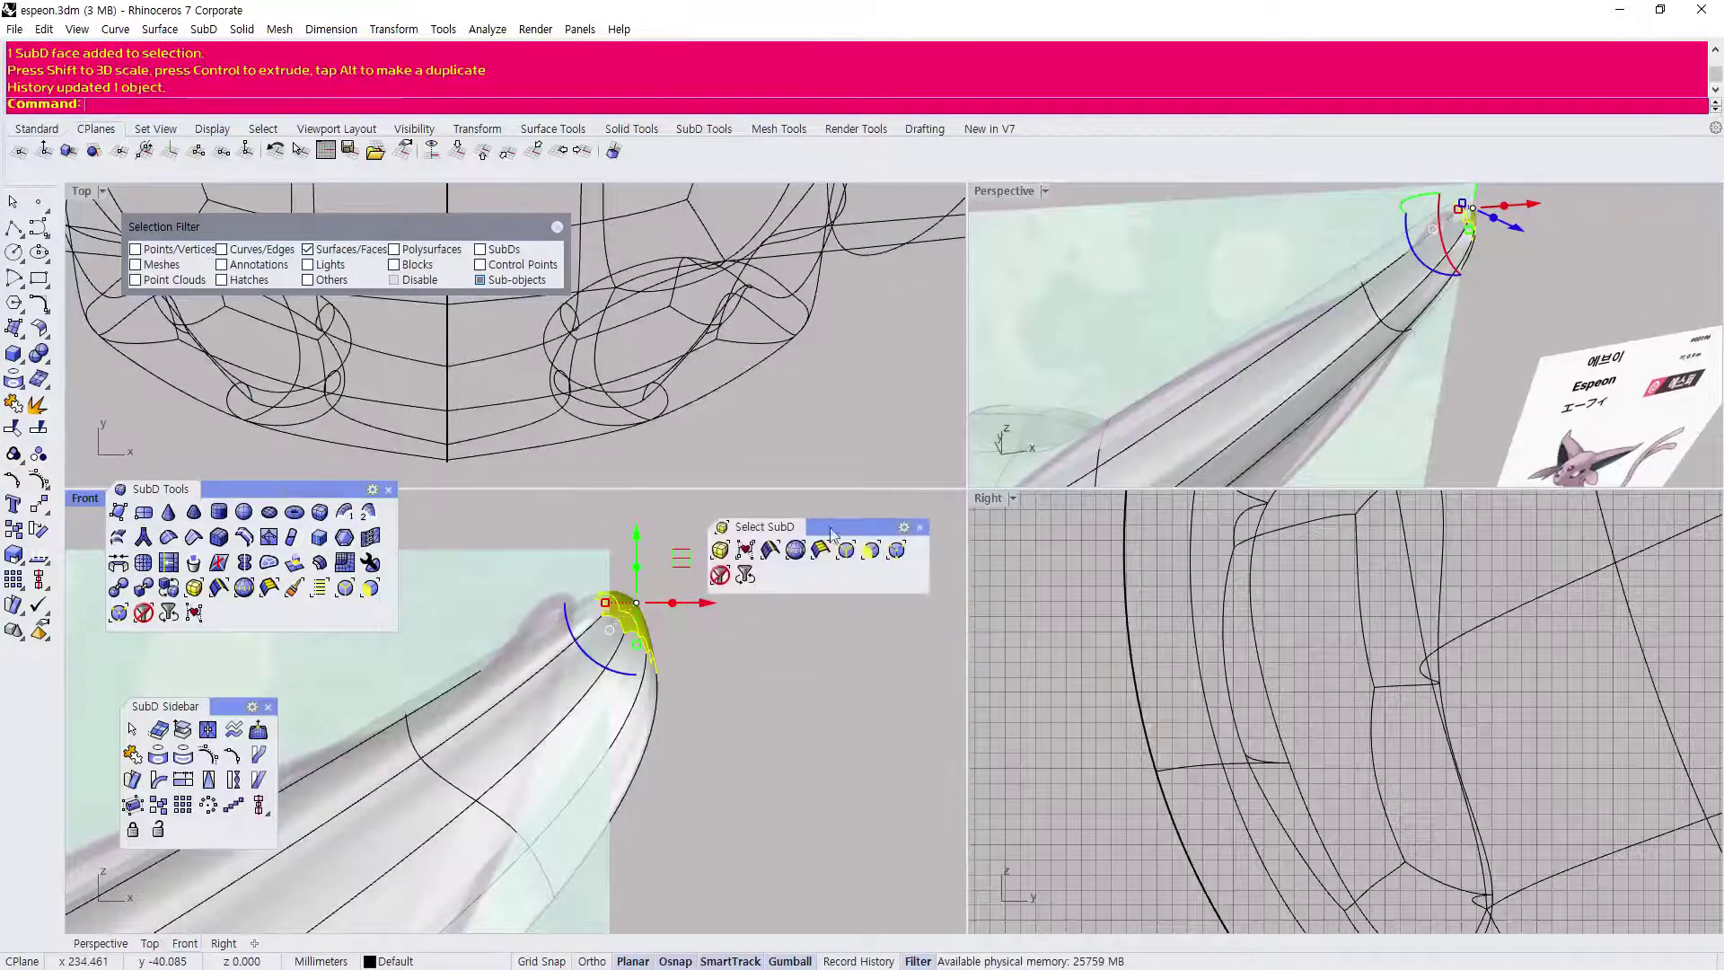
pyautogui.moveTo(633, 603)
pyautogui.mouseDown()
pyautogui.moveTo(577, 609)
pyautogui.moveTo(622, 616)
pyautogui.mouseUp()
pyautogui.scroll(-2, 648, 637)
pyautogui.click(664, 747)
pyautogui.moveTo(646, 813); pyautogui.dragTo(704, 711, button='right')
pyautogui.scroll(2, 647, 729)
pyautogui.scroll(2, 555, 761)
pyautogui.scroll(-2, 553, 771)
pyautogui.scroll(-4, 689, 729)
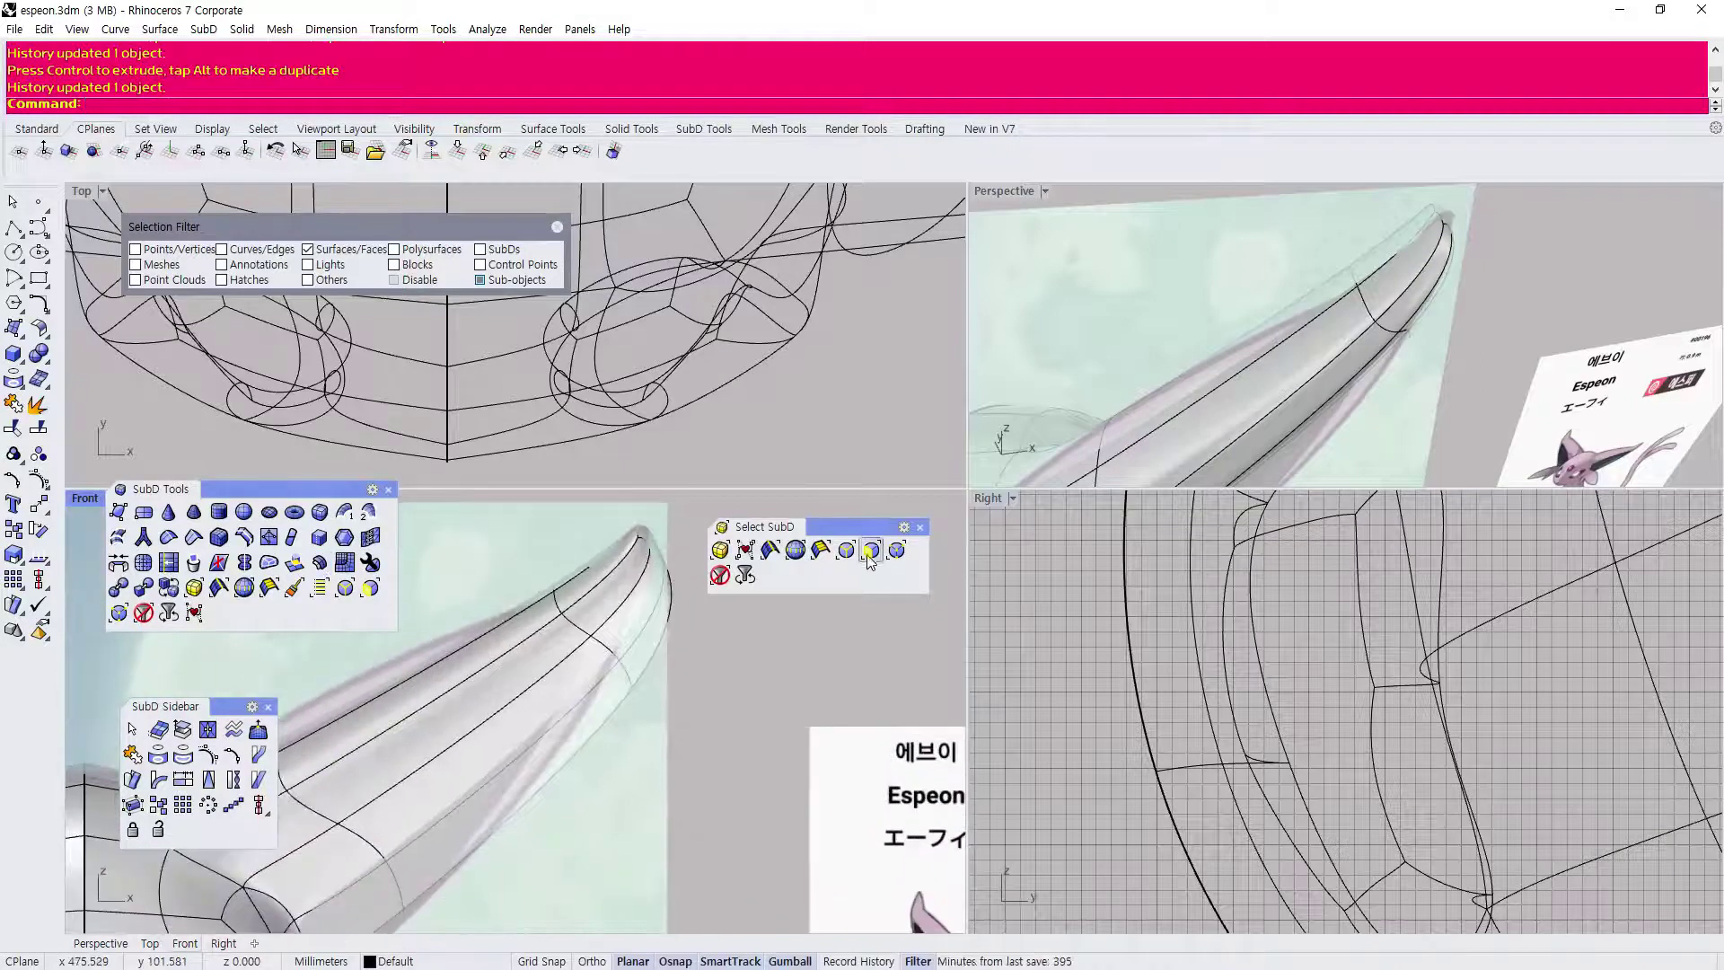
# Select only the edge loop behind the ear tip, then move it inward along the ear and narrow it to the reference outline.
pyautogui.moveTo(484, 522); pyautogui.dragTo(639, 699)
pyautogui.scroll(3, 638, 698)
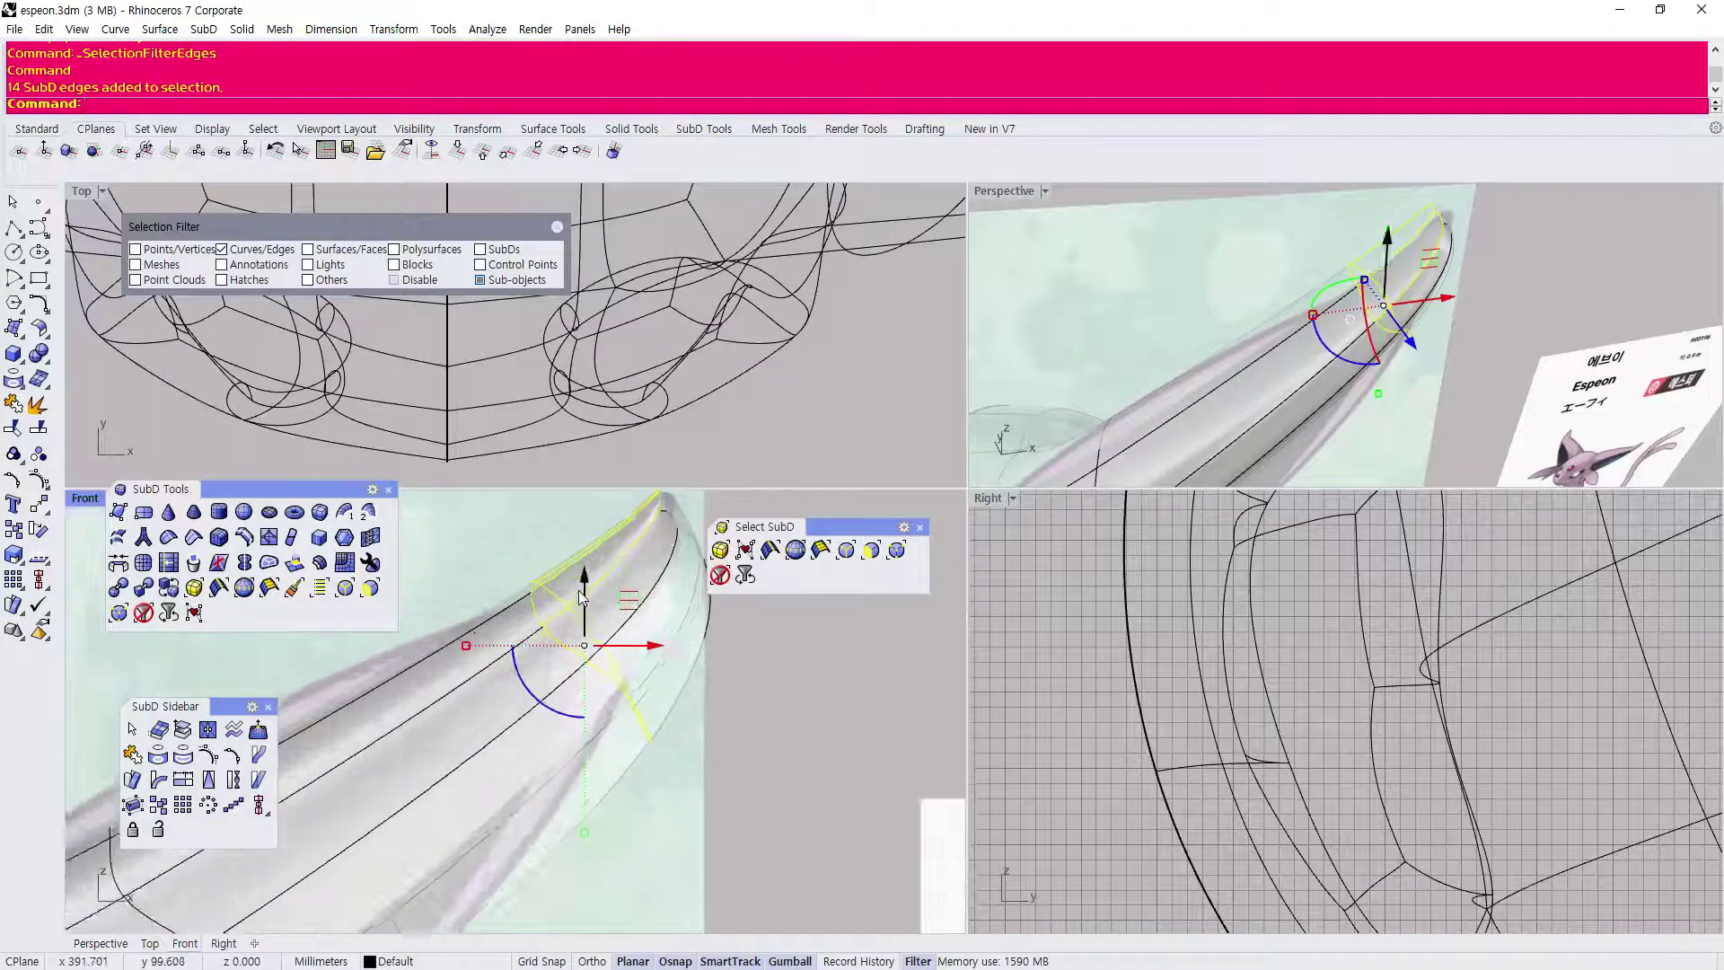
pyautogui.press('Escape')
pyautogui.doubleClick(599, 687)
pyautogui.doubleClick(596, 687)
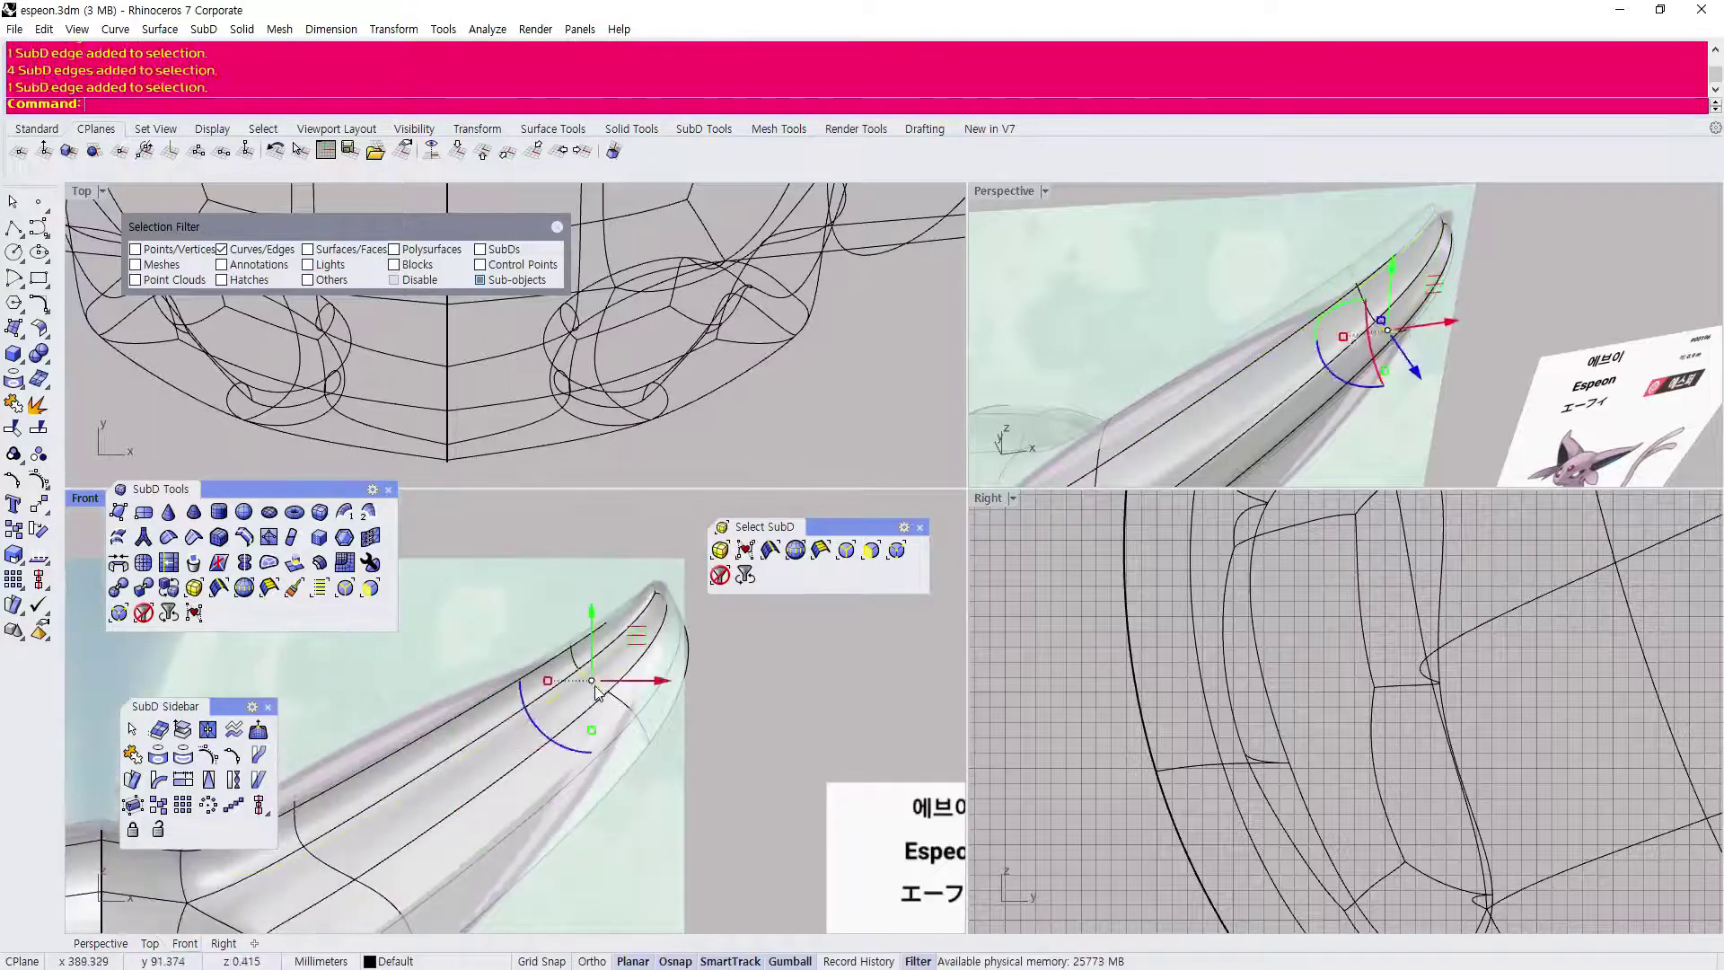
pyautogui.moveTo(654, 709); pyautogui.dragTo(626, 716)
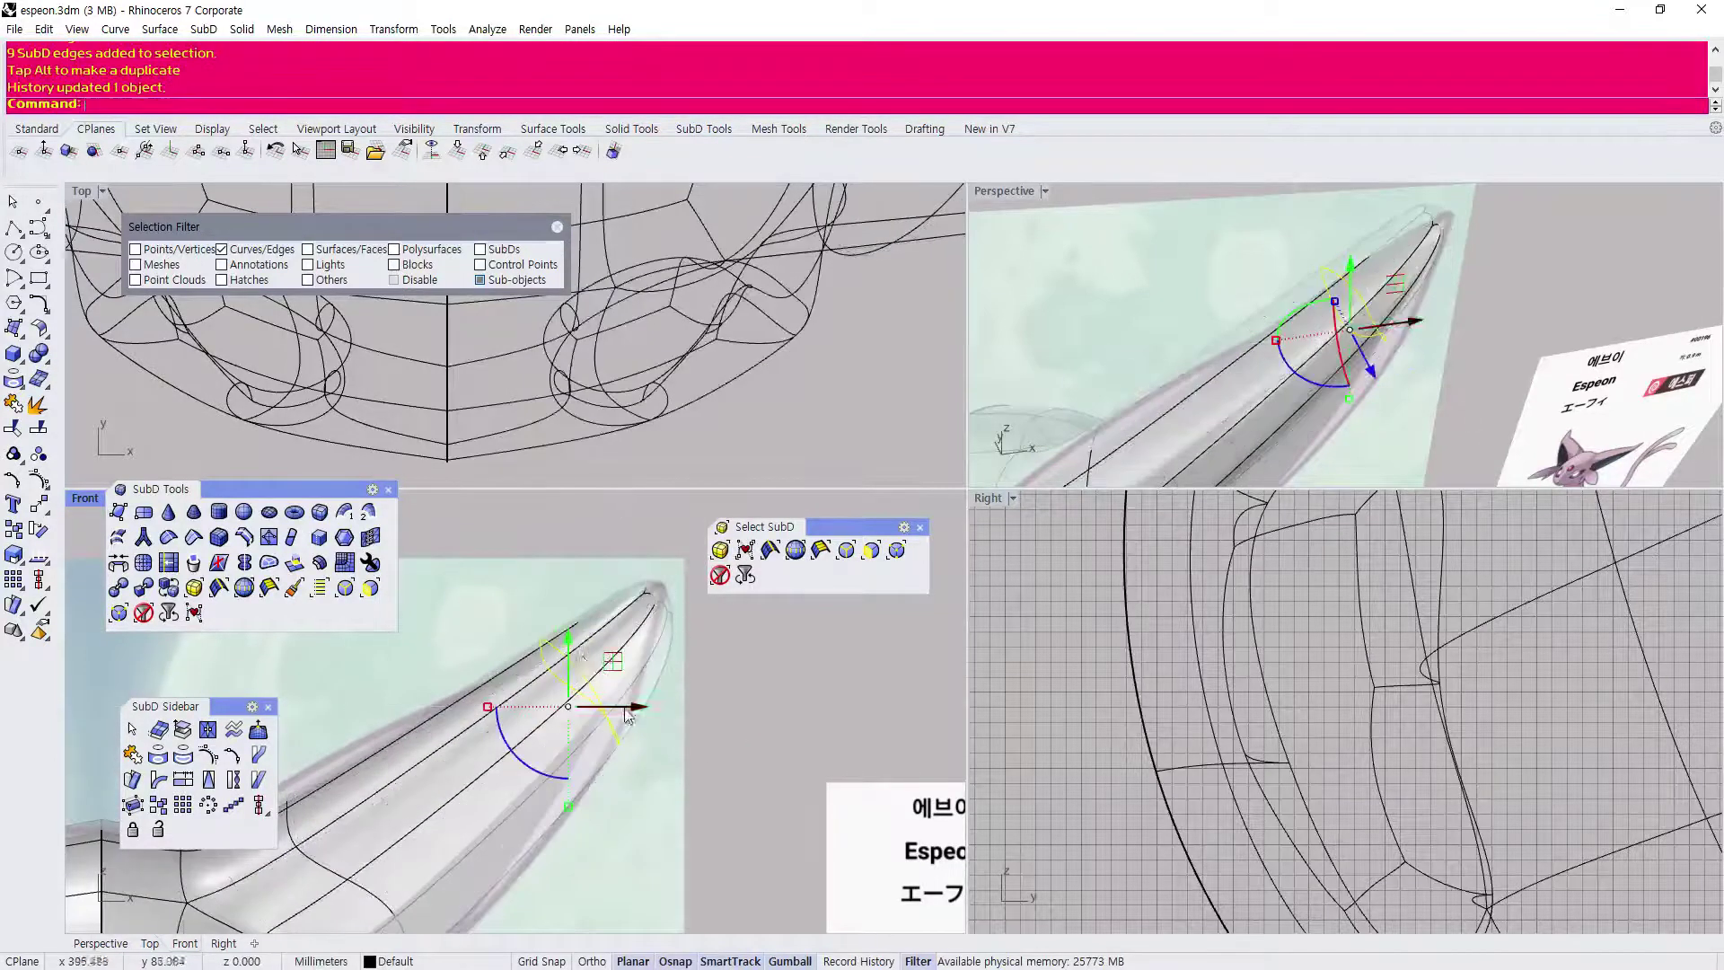
pyautogui.moveTo(489, 707); pyautogui.dragTo(616, 660)
pyautogui.scroll(-2, 485, 764)
pyautogui.moveTo(431, 815); pyautogui.dragTo(512, 660, button='right')
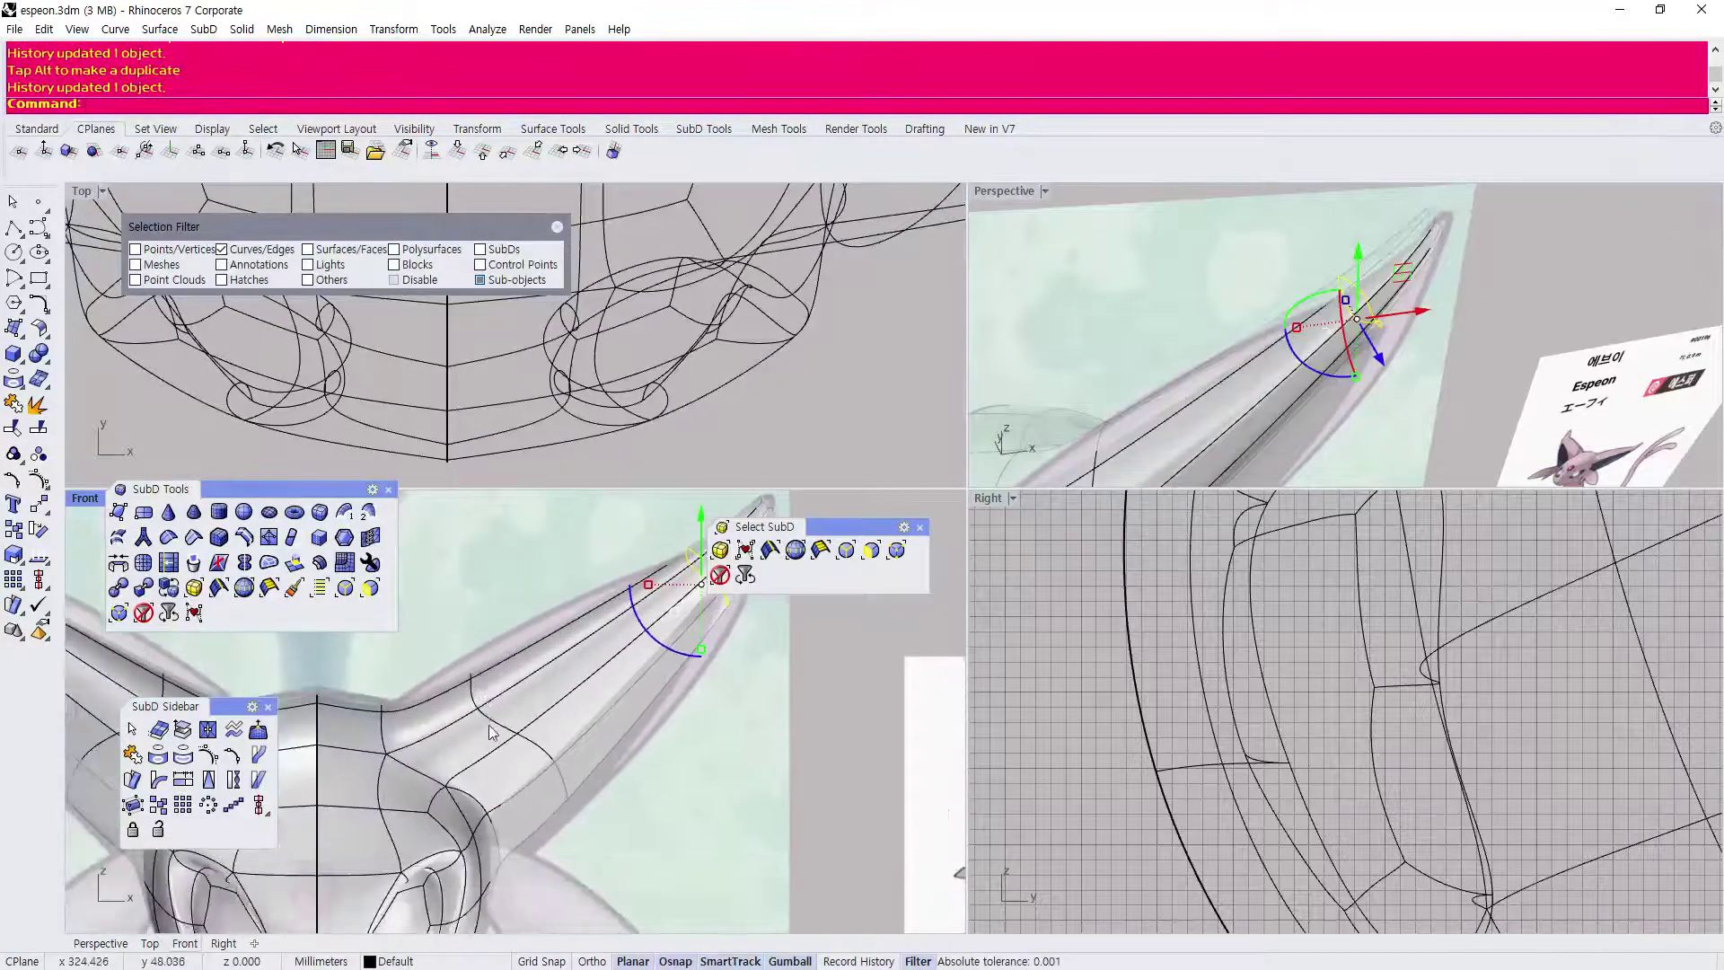
# Select the edge loop across the inner part of the ear and move it outward along the ear.
pyautogui.doubleClick(497, 714)
pyautogui.moveTo(558, 699); pyautogui.dragTo(693, 657)
pyautogui.scroll(-2, 594, 704)
pyautogui.scroll(2, 597, 704)
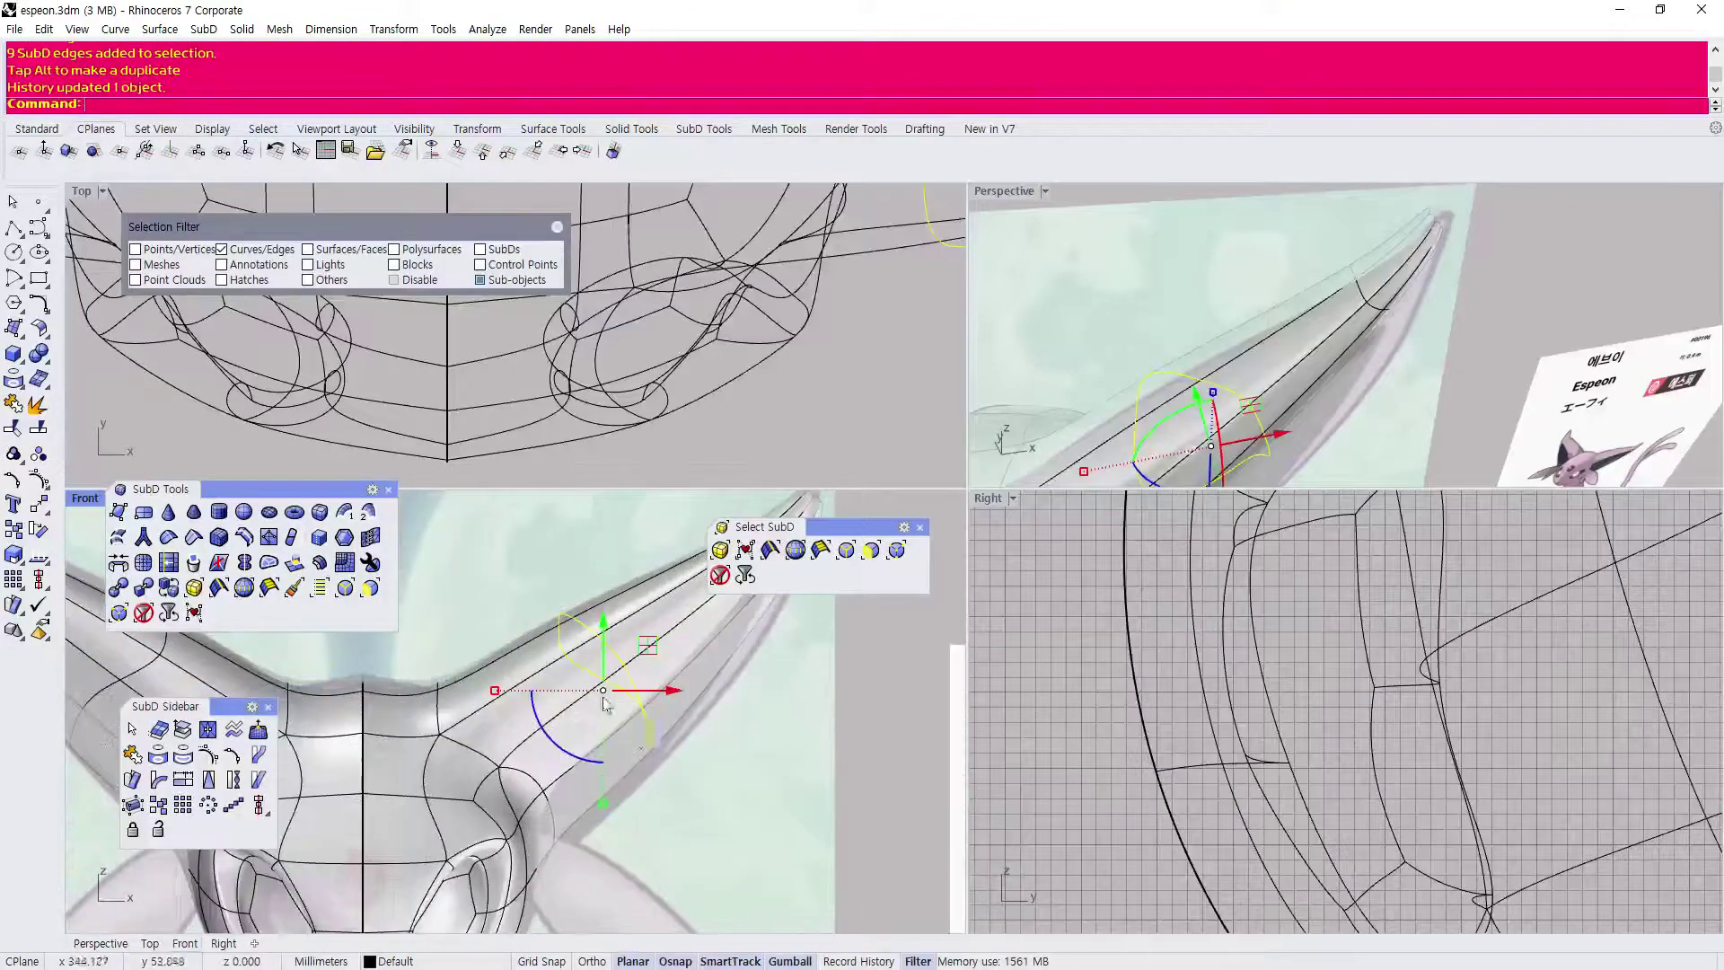
pyautogui.scroll(2, 663, 745)
pyautogui.click(749, 781)
pyautogui.click(821, 549)
pyautogui.click(683, 718)
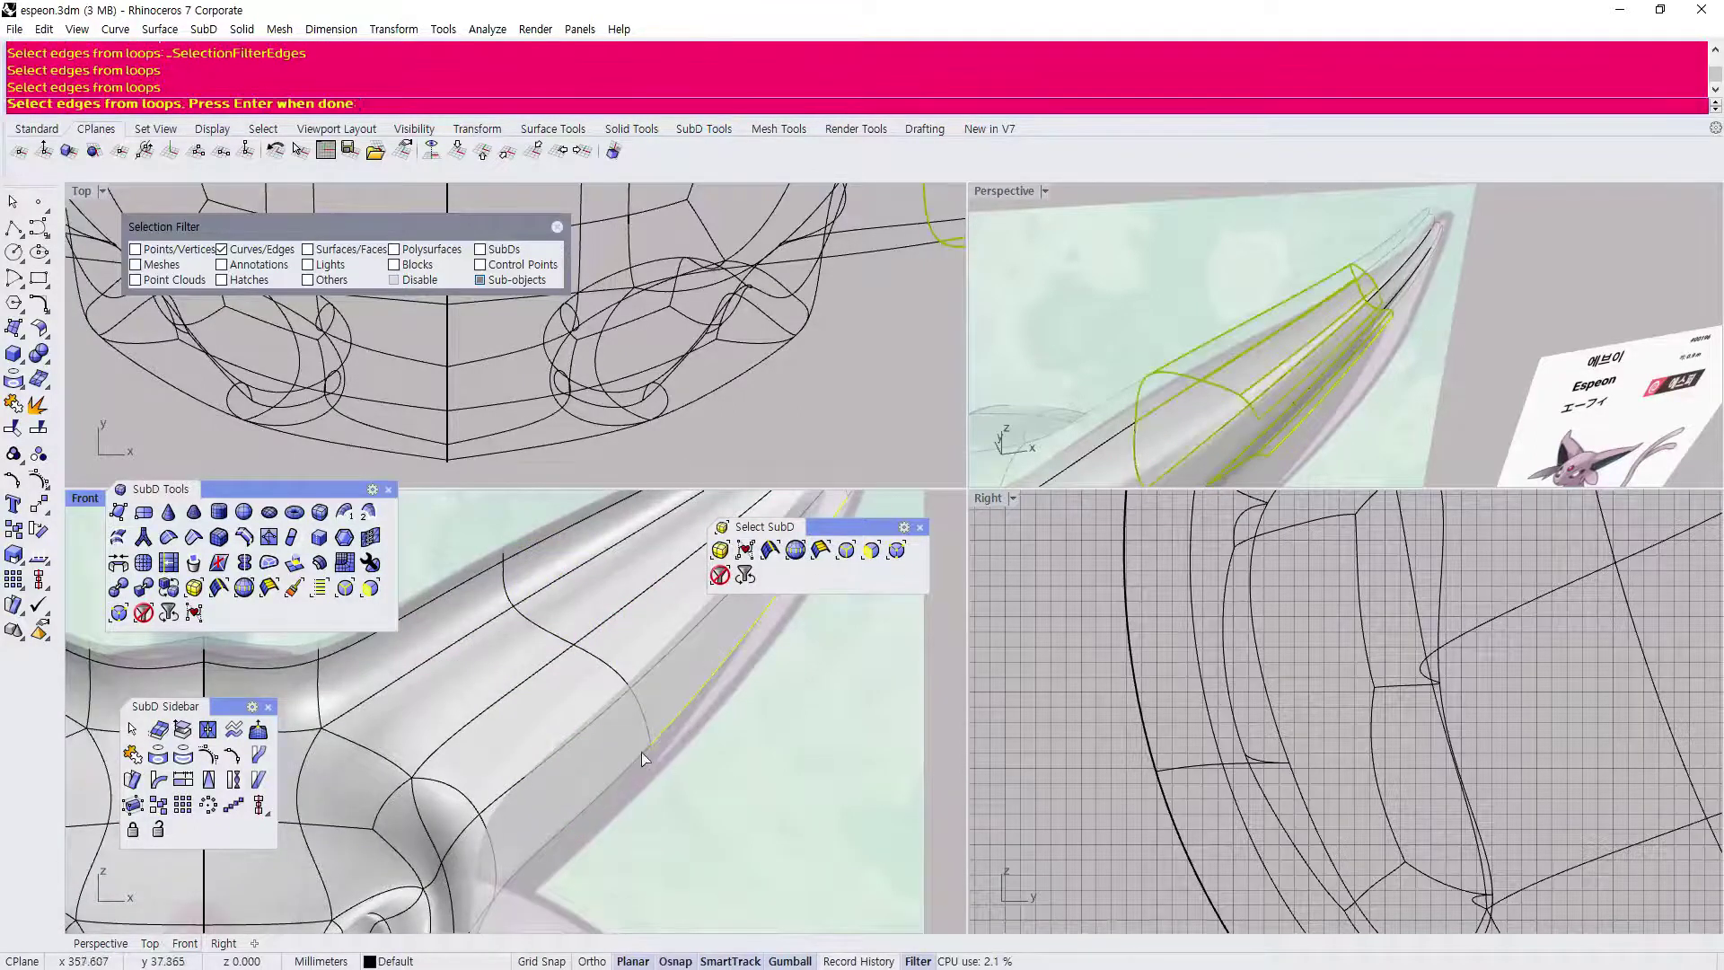
pyautogui.click(825, 640)
pyautogui.click(891, 555)
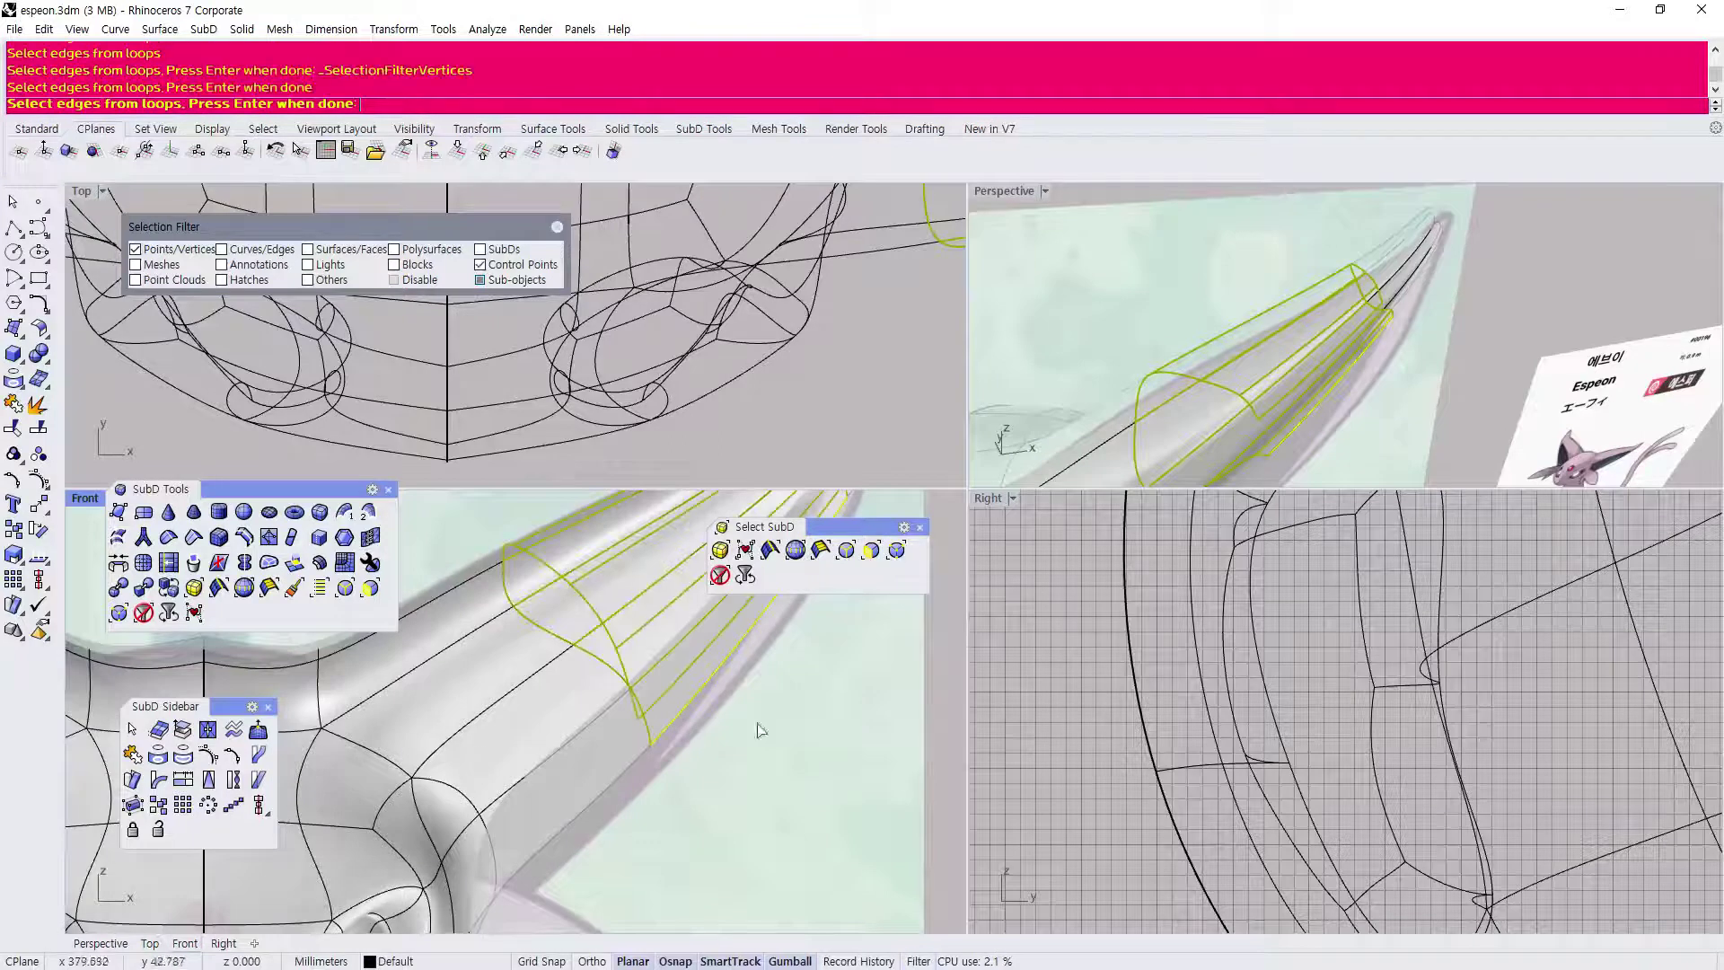
pyautogui.press('Return')
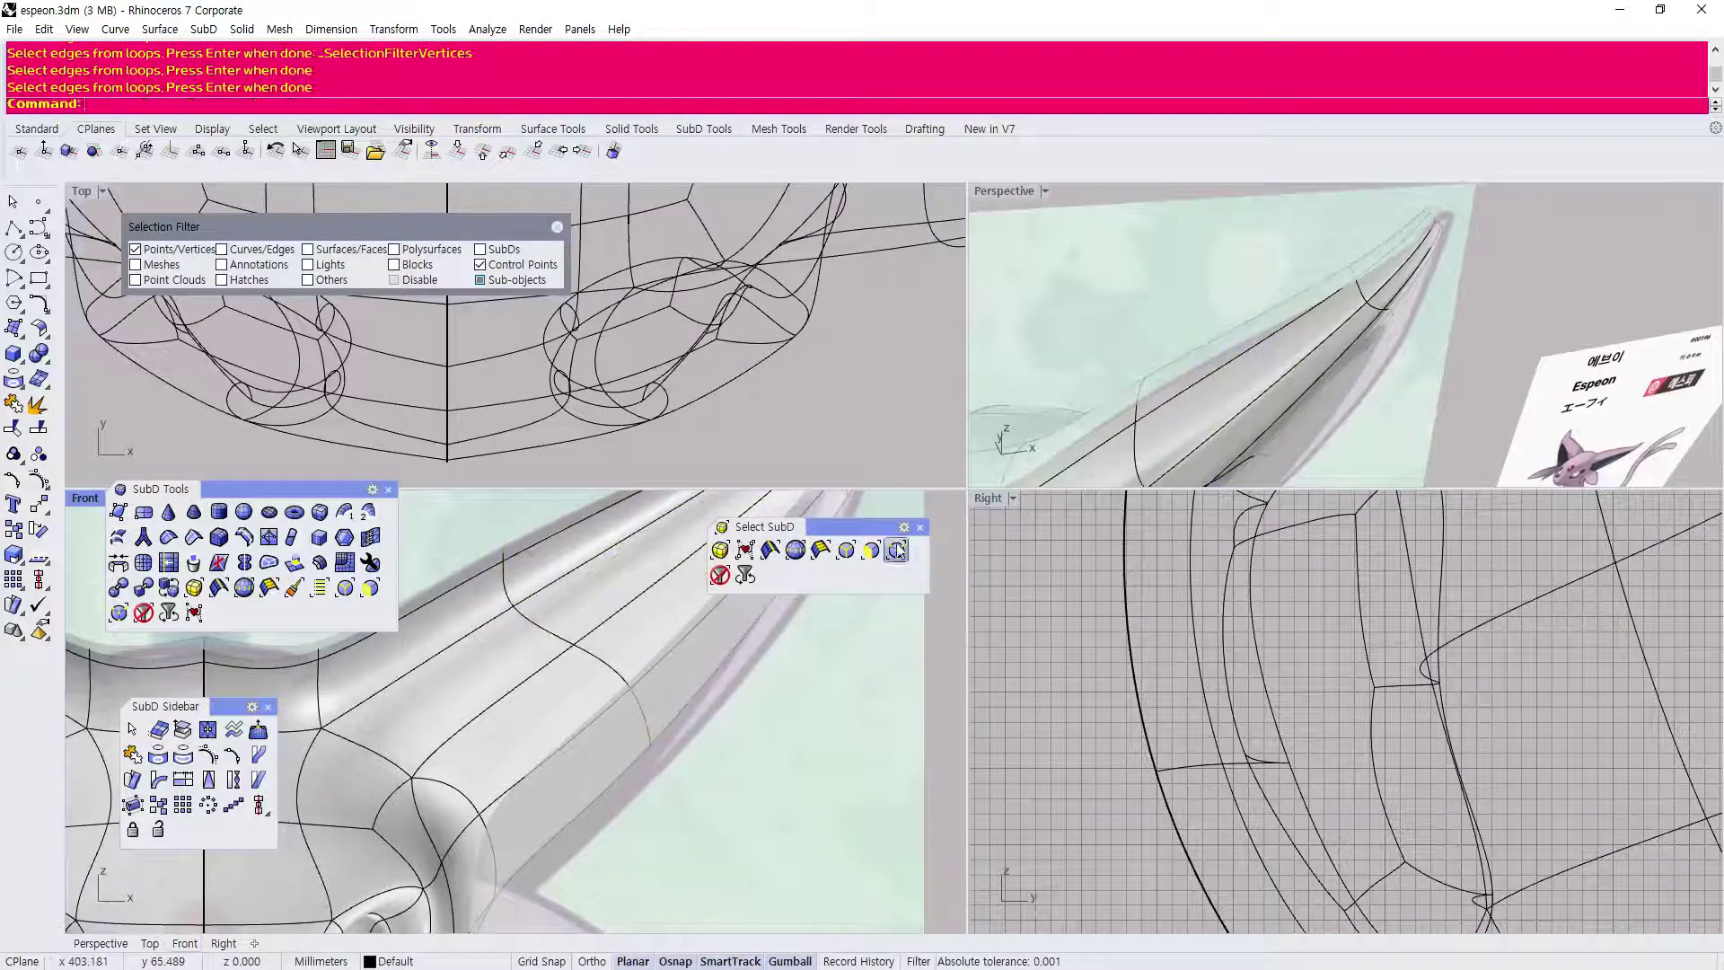
# Restrict selection to vertices and adjust the lower-edge vertex of the mid-ear loop toward the reference outline.
pyautogui.click(650, 741)
pyautogui.moveTo(653, 675)
pyautogui.mouseDown()
pyautogui.moveTo(653, 714)
pyautogui.moveTo(653, 698)
pyautogui.mouseUp()
pyautogui.scroll(-4, 654, 705)
pyautogui.click(691, 798)
pyautogui.scroll(-4, 619, 748)
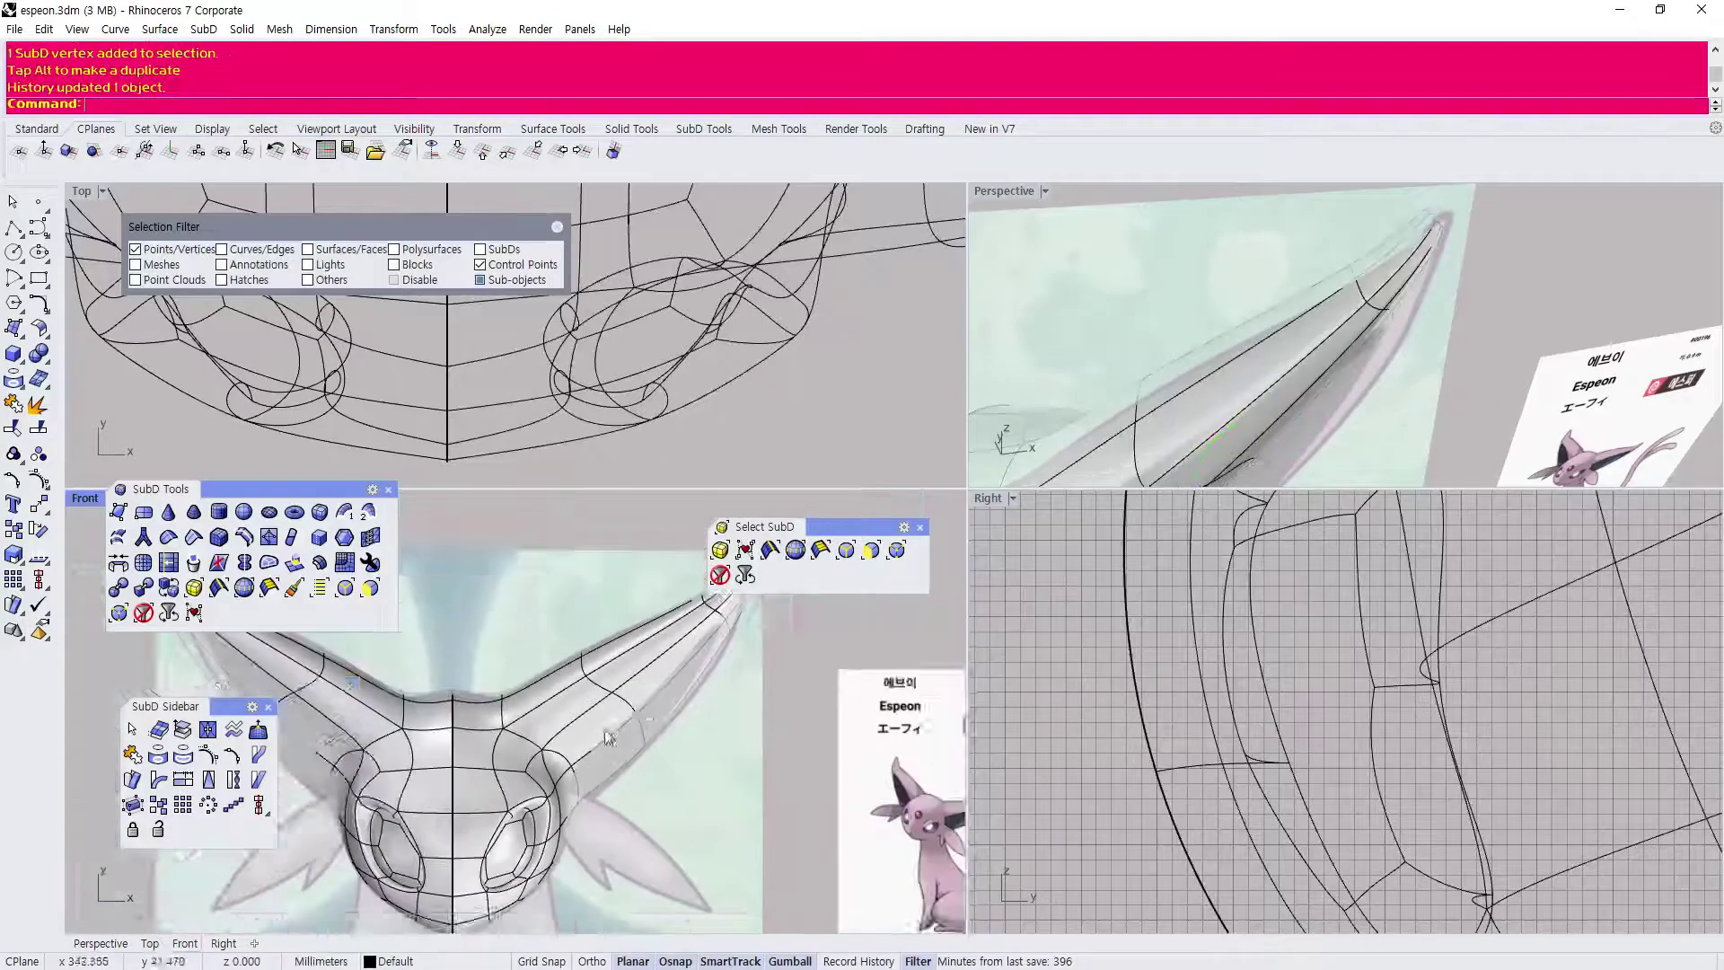
pyautogui.moveTo(611, 752); pyautogui.dragTo(566, 729, button='right')
pyautogui.scroll(-5, 566, 431)
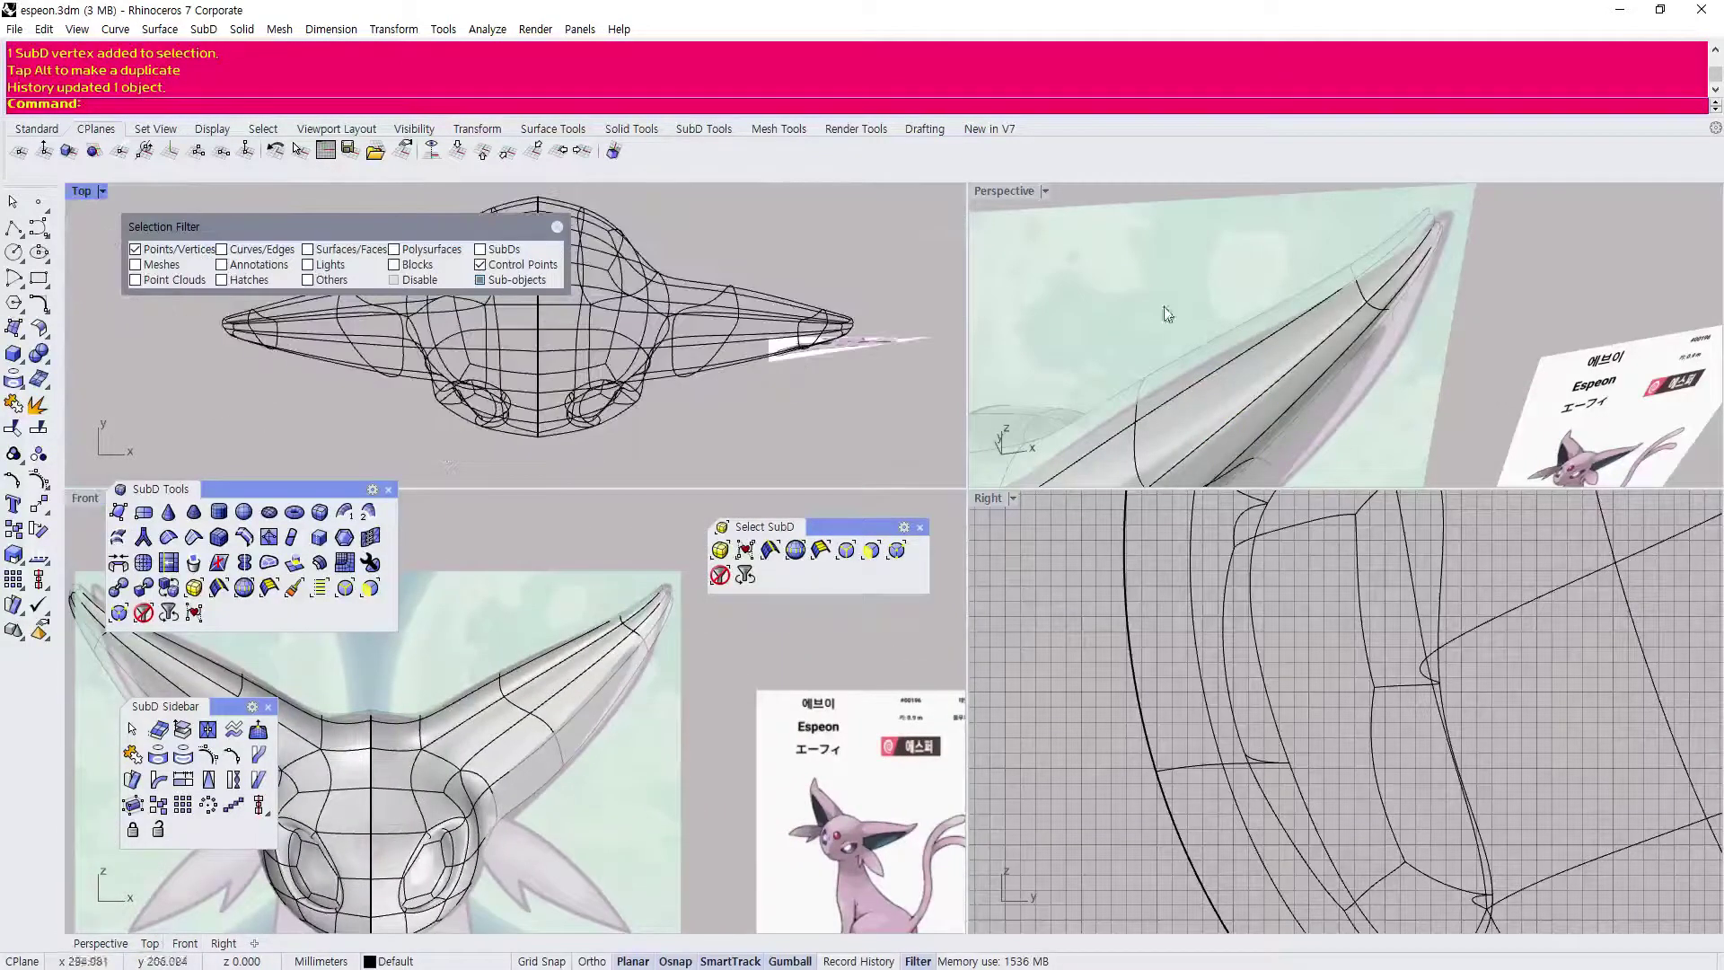
# Maximize the Perspective view and compare the ears of the head with the ears in the reference pictures.
pyautogui.doubleClick(1009, 191)
pyautogui.scroll(-5, 991, 476)
pyautogui.moveTo(990, 494); pyautogui.dragTo(851, 643, button='right')
pyautogui.scroll(4, 894, 611)
pyautogui.scroll(-4, 729, 467)
pyautogui.moveTo(729, 465); pyautogui.dragTo(589, 470, button='right')
pyautogui.scroll(10, 896, 789)
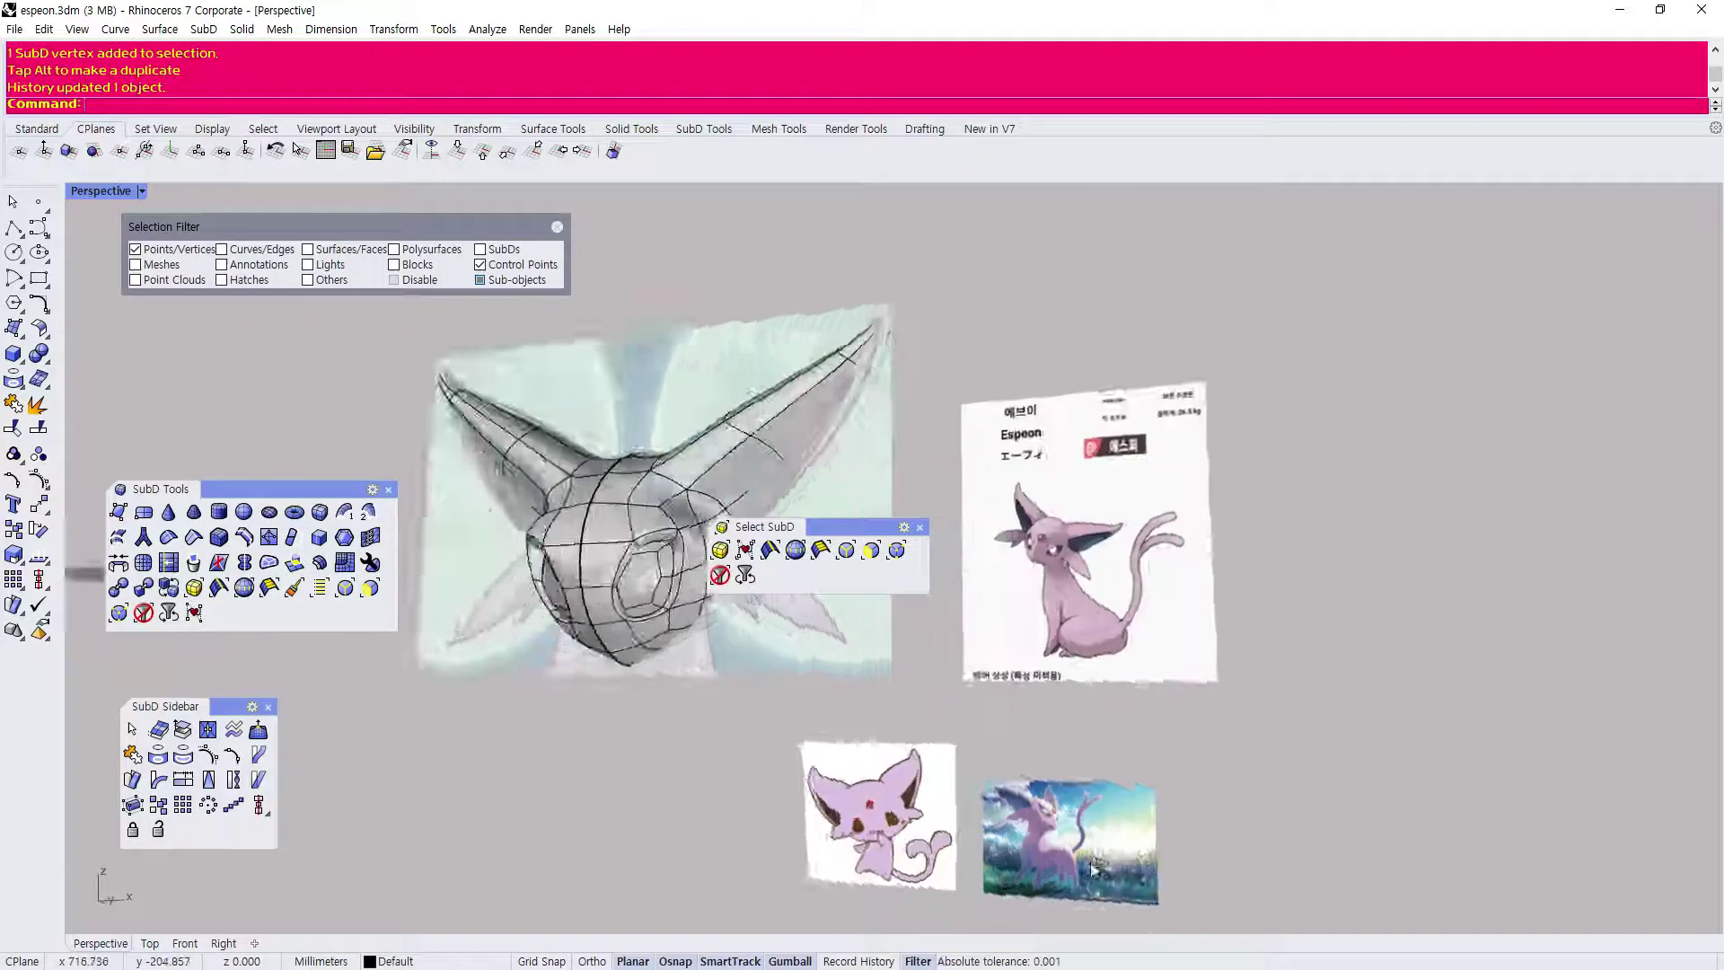
pyautogui.scroll(-10, 1182, 655)
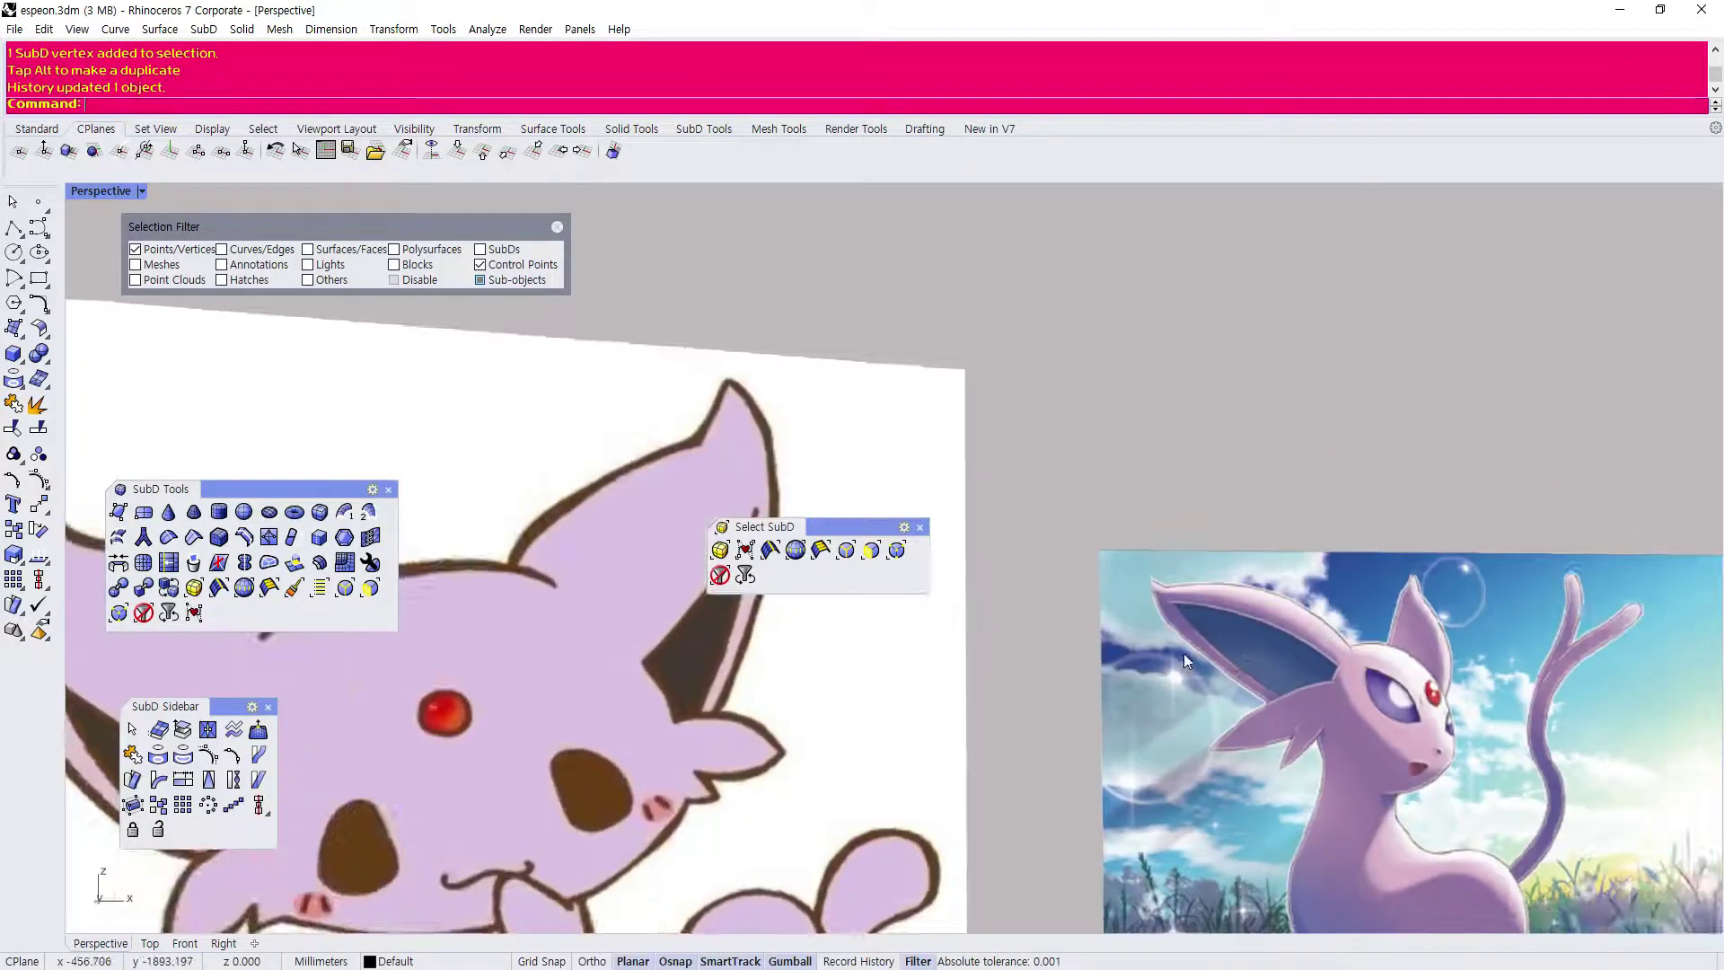
pyautogui.scroll(-5, 967, 563)
pyautogui.scroll(3, 1037, 363)
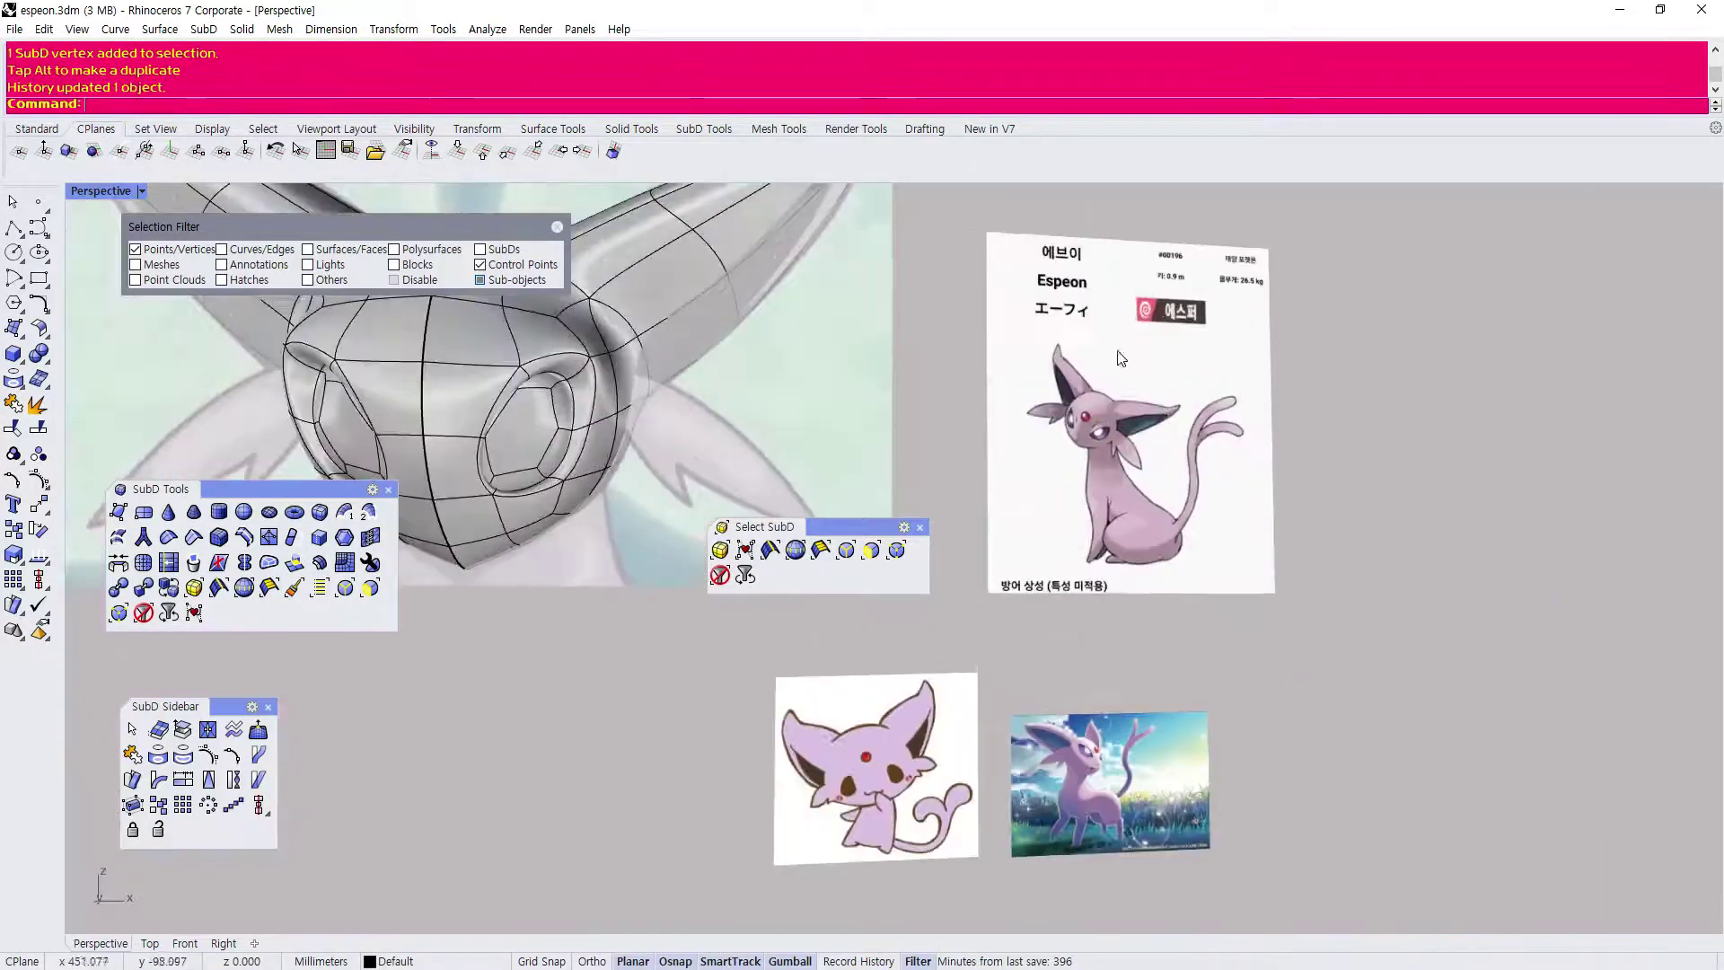
pyautogui.moveTo(871, 382); pyautogui.dragTo(720, 328, button='right')
pyautogui.scroll(5, 720, 329)
pyautogui.scroll(-3, 724, 334)
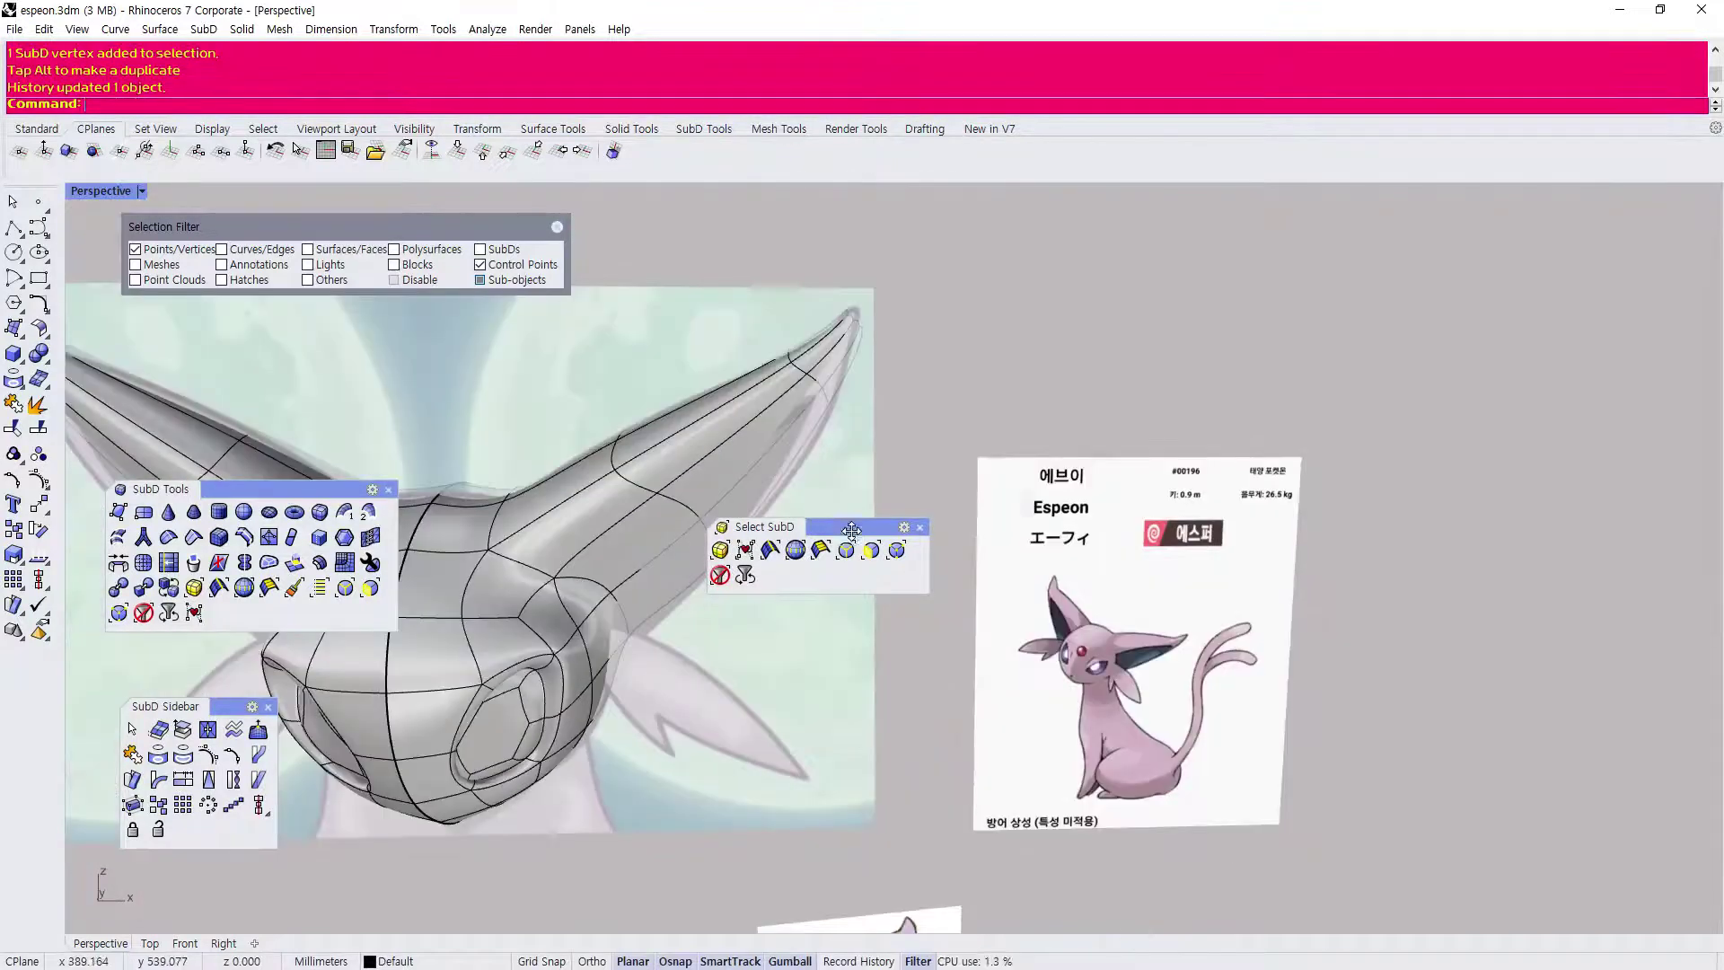
# Move the Select SubD toolbar clear of the ear, then select the ear's front faces and push them back to hollow the inner ear.
pyautogui.moveTo(851, 530); pyautogui.dragTo(1119, 345)
pyautogui.click(652, 543)
pyautogui.click(721, 466)
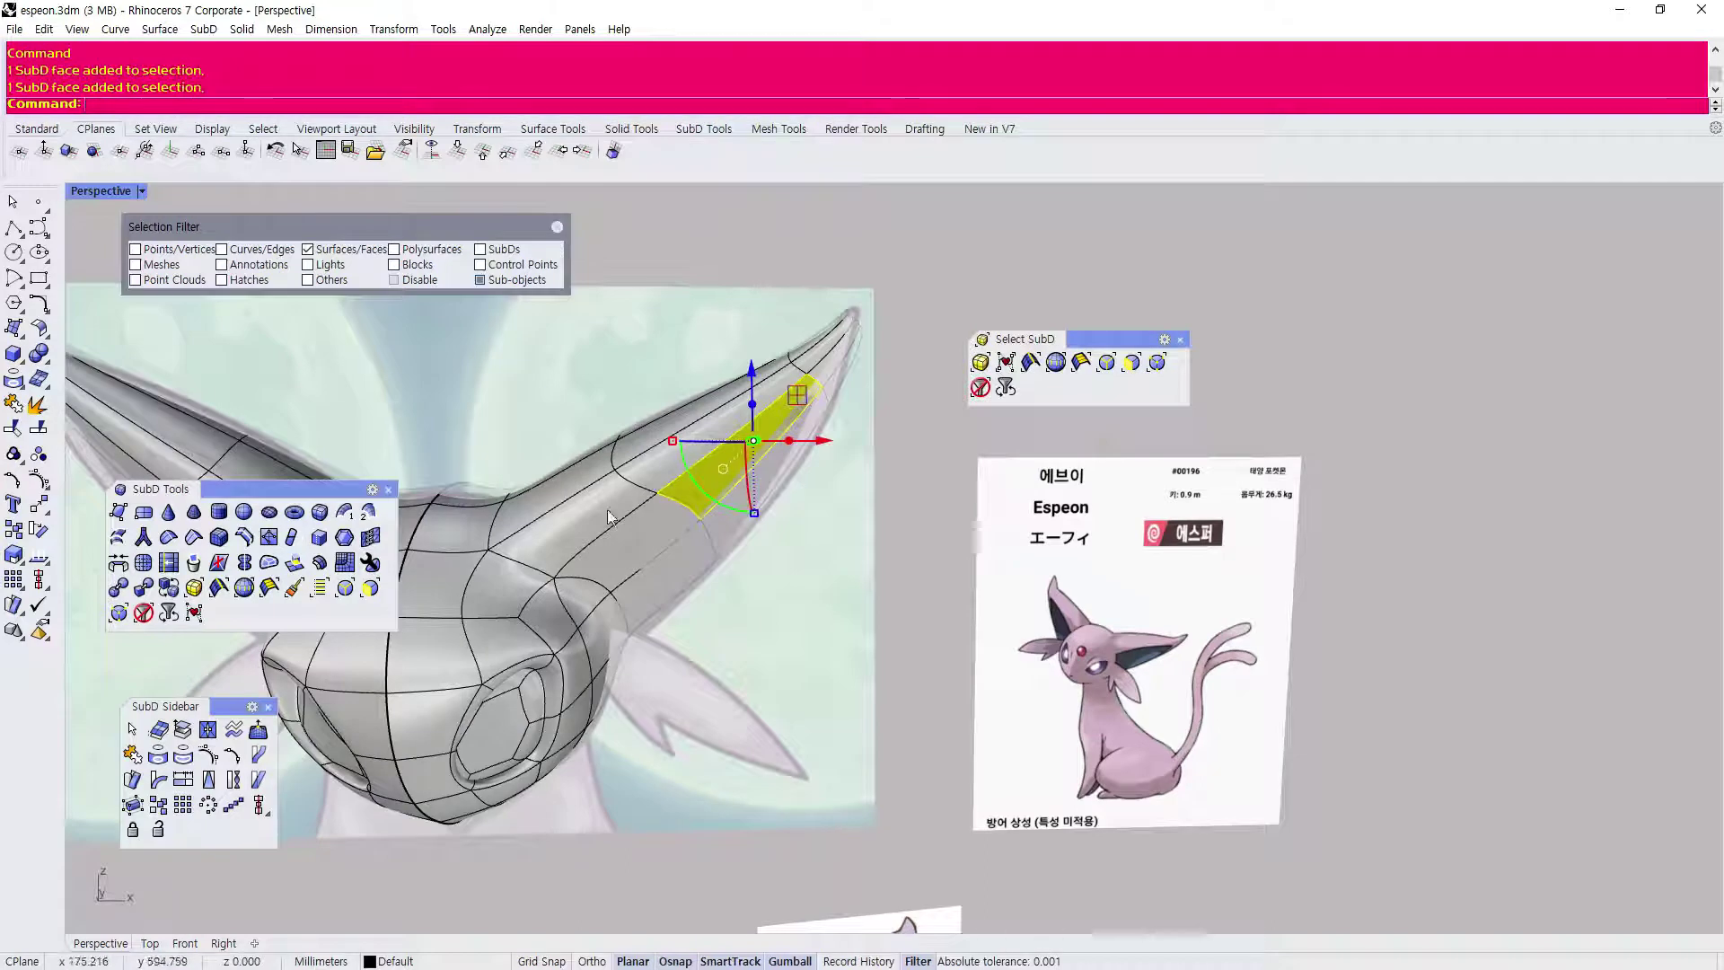
pyautogui.keyDown('shift'); pyautogui.click(628, 534); pyautogui.keyUp('shift')
pyautogui.scroll(5, 663, 506)
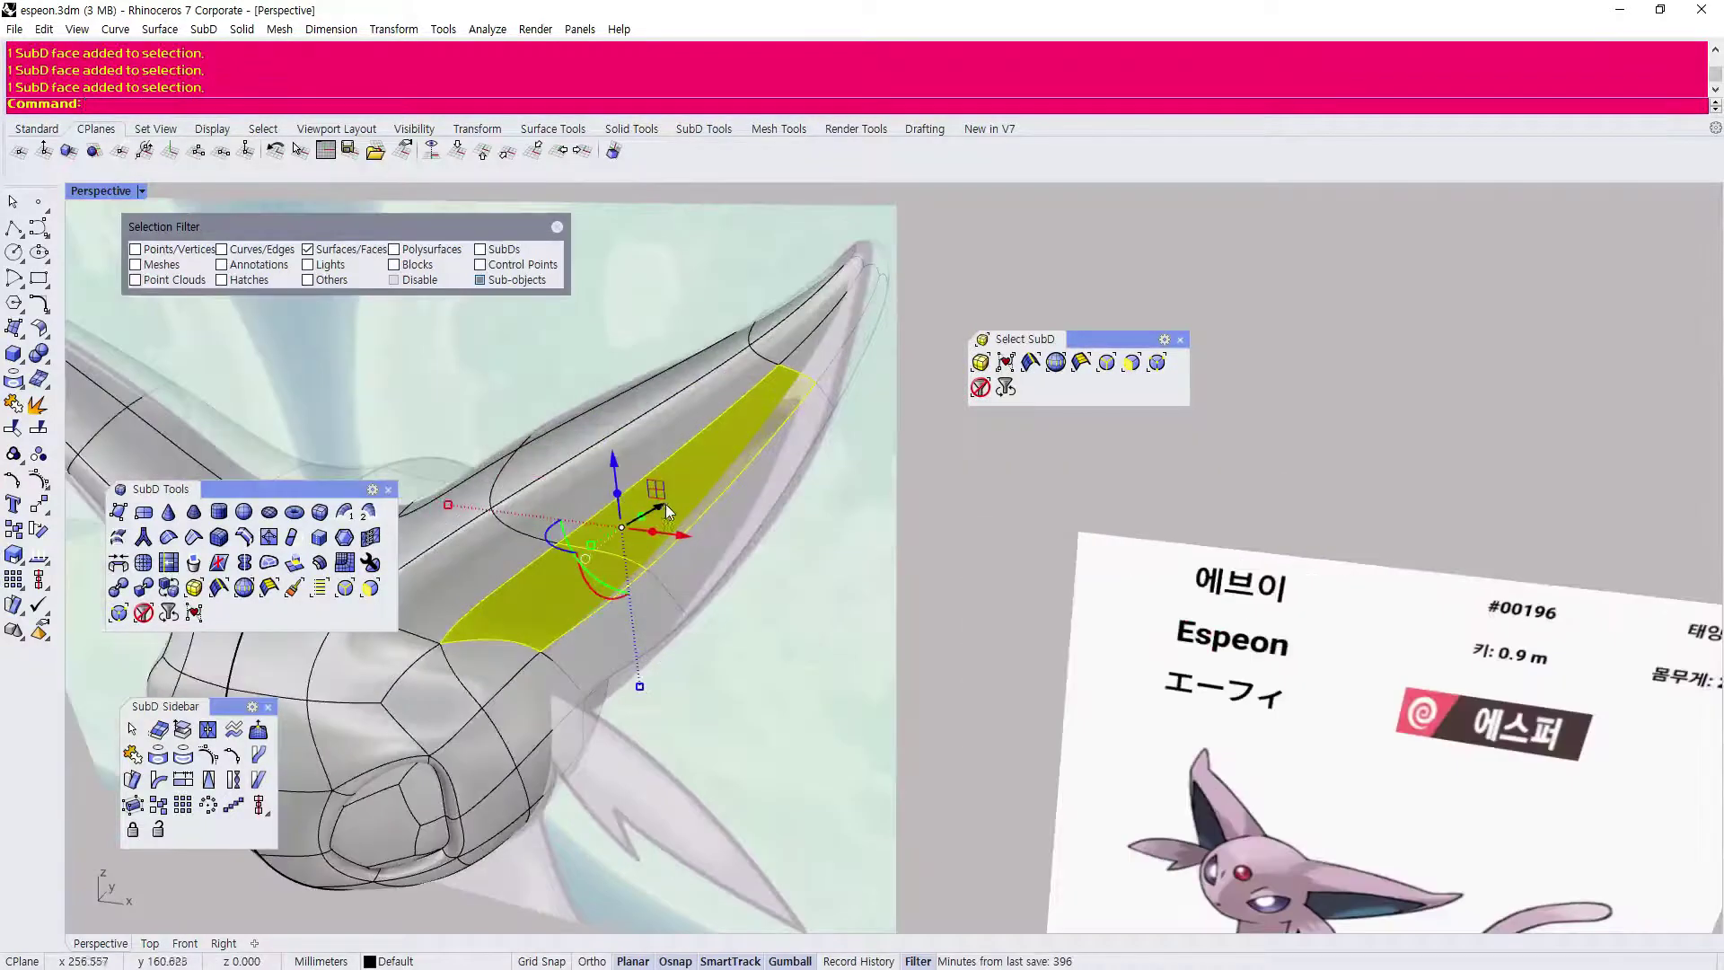
pyautogui.moveTo(662, 506)
pyautogui.mouseDown()
pyautogui.moveTo(697, 487)
pyautogui.moveTo(678, 483)
pyautogui.moveTo(689, 492)
pyautogui.mouseUp()
pyautogui.scroll(-5, 643, 519)
pyautogui.scroll(5, 672, 536)
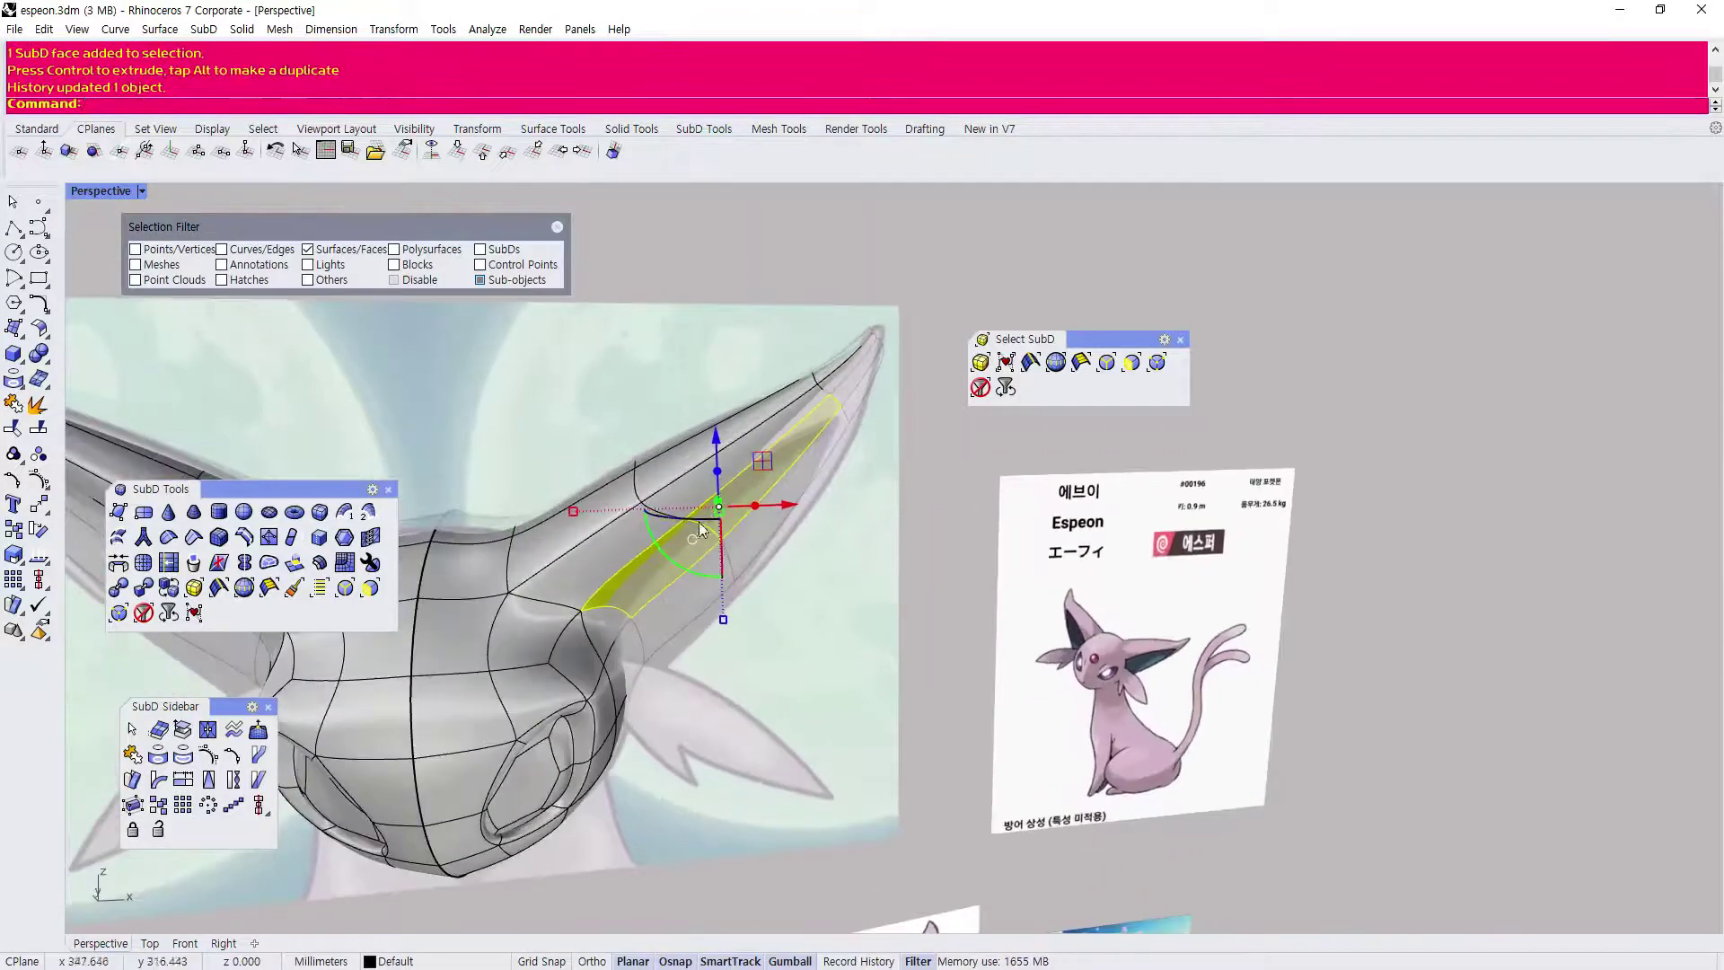
pyautogui.moveTo(721, 465); pyautogui.dragTo(721, 448)
# Examine the hollowed ears and the head from several angles.
pyautogui.moveTo(924, 520); pyautogui.dragTo(1009, 496, button='right')
pyautogui.scroll(-4, 672, 588)
pyautogui.moveTo(664, 588); pyautogui.dragTo(458, 606, button='right')
pyautogui.scroll(3, 691, 528)
pyautogui.moveTo(690, 531); pyautogui.dragTo(751, 574, button='right')
pyautogui.scroll(4, 623, 586)
pyautogui.scroll(-4, 623, 586)
pyautogui.moveTo(624, 585); pyautogui.dragTo(577, 601, button='right')
pyautogui.scroll(6, 1160, 651)
pyautogui.scroll(-8, 1160, 651)
pyautogui.scroll(-4, 750, 513)
# Switch the Perspective view to Rendered display, inspect the head and ears from both sides, and return it to Shaded.
pyautogui.click(100, 191)
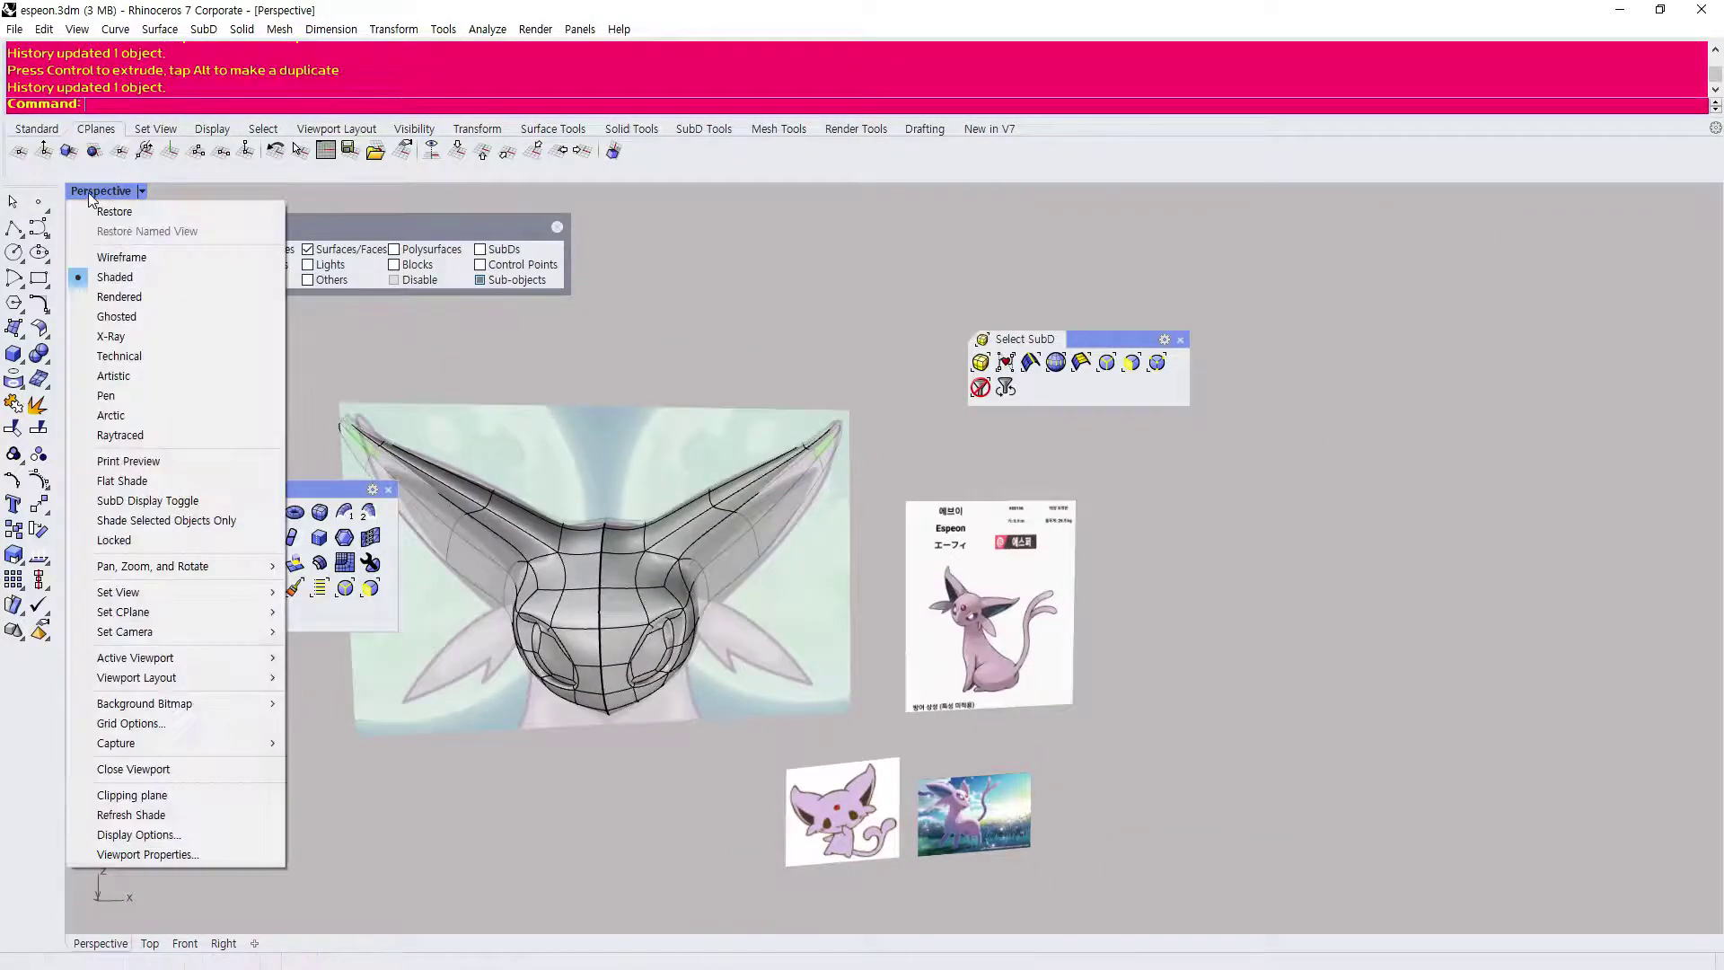
pyautogui.click(112, 278)
pyautogui.moveTo(580, 662); pyautogui.dragTo(768, 557, button='right')
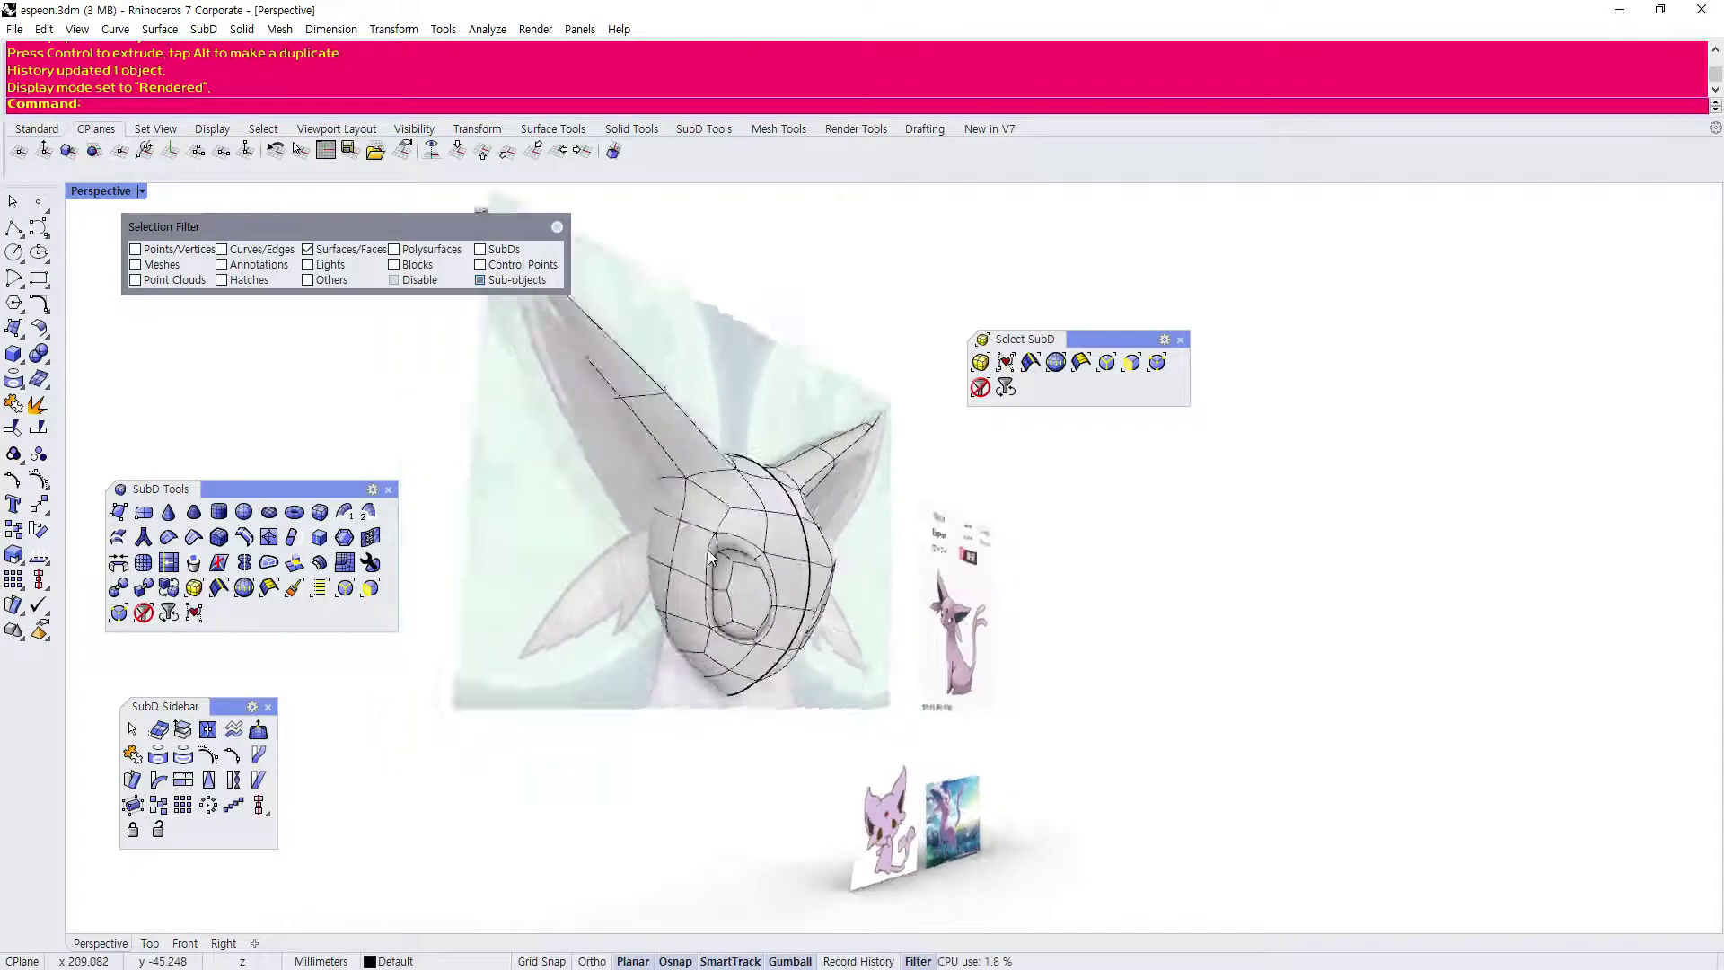
pyautogui.scroll(6, 768, 557)
pyautogui.moveTo(930, 660); pyautogui.dragTo(586, 654, button='right')
pyautogui.scroll(-3, 586, 654)
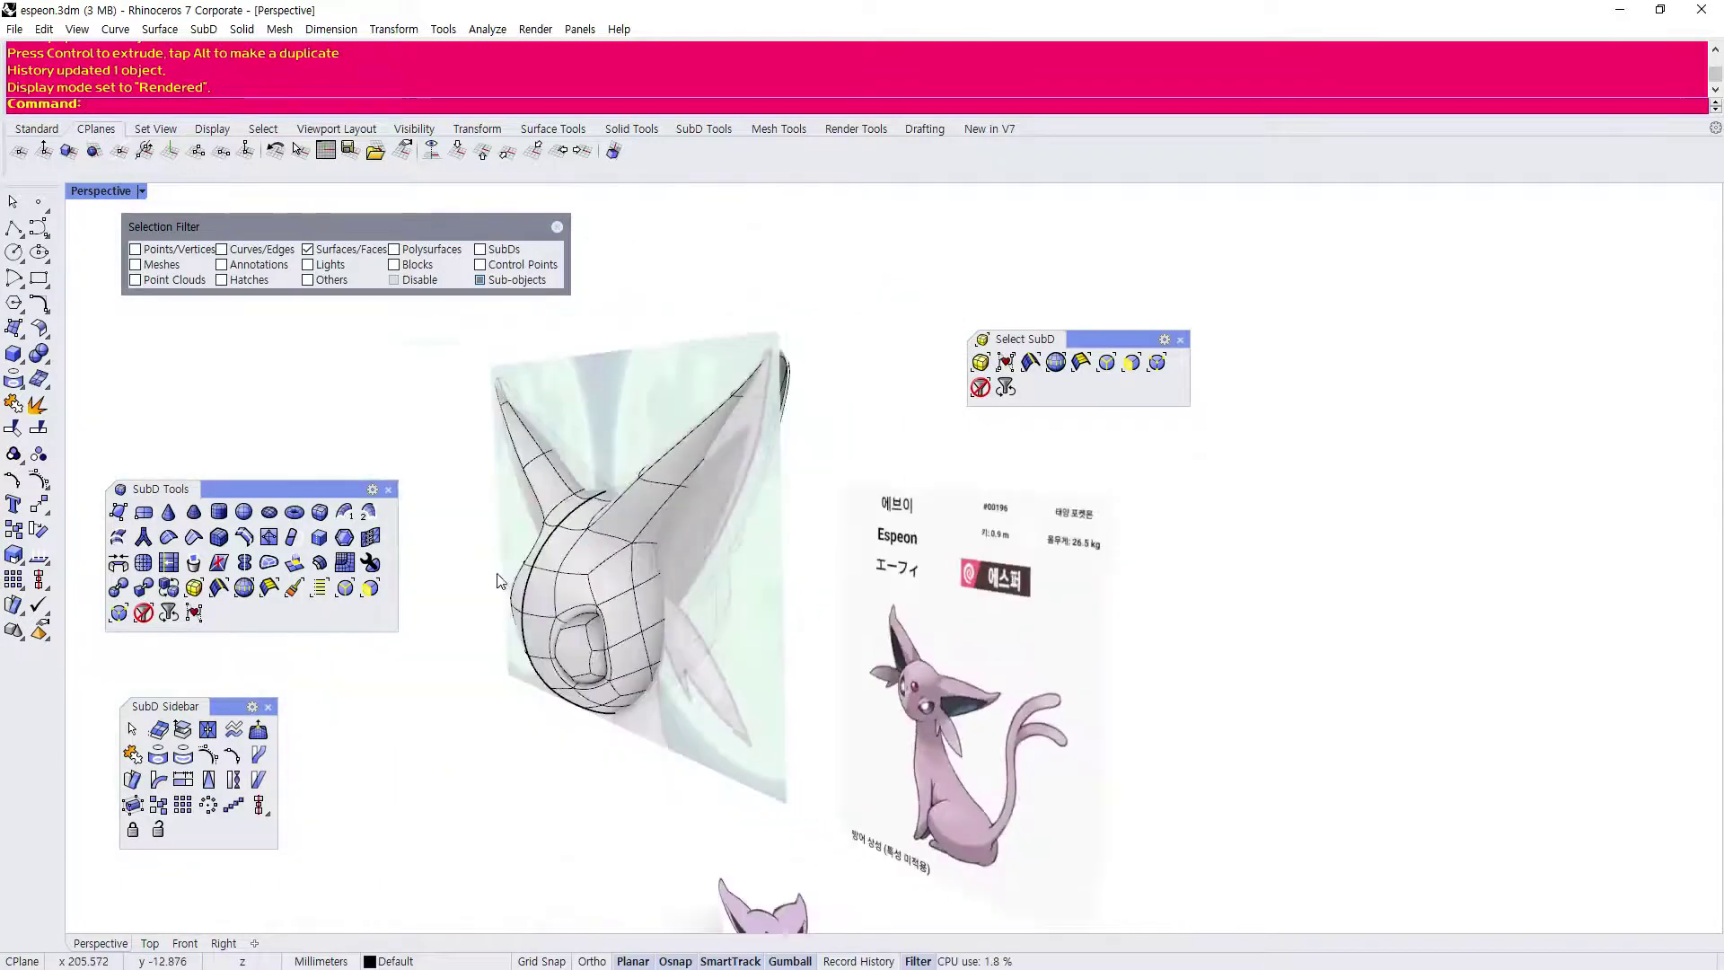
pyautogui.scroll(8, 508, 592)
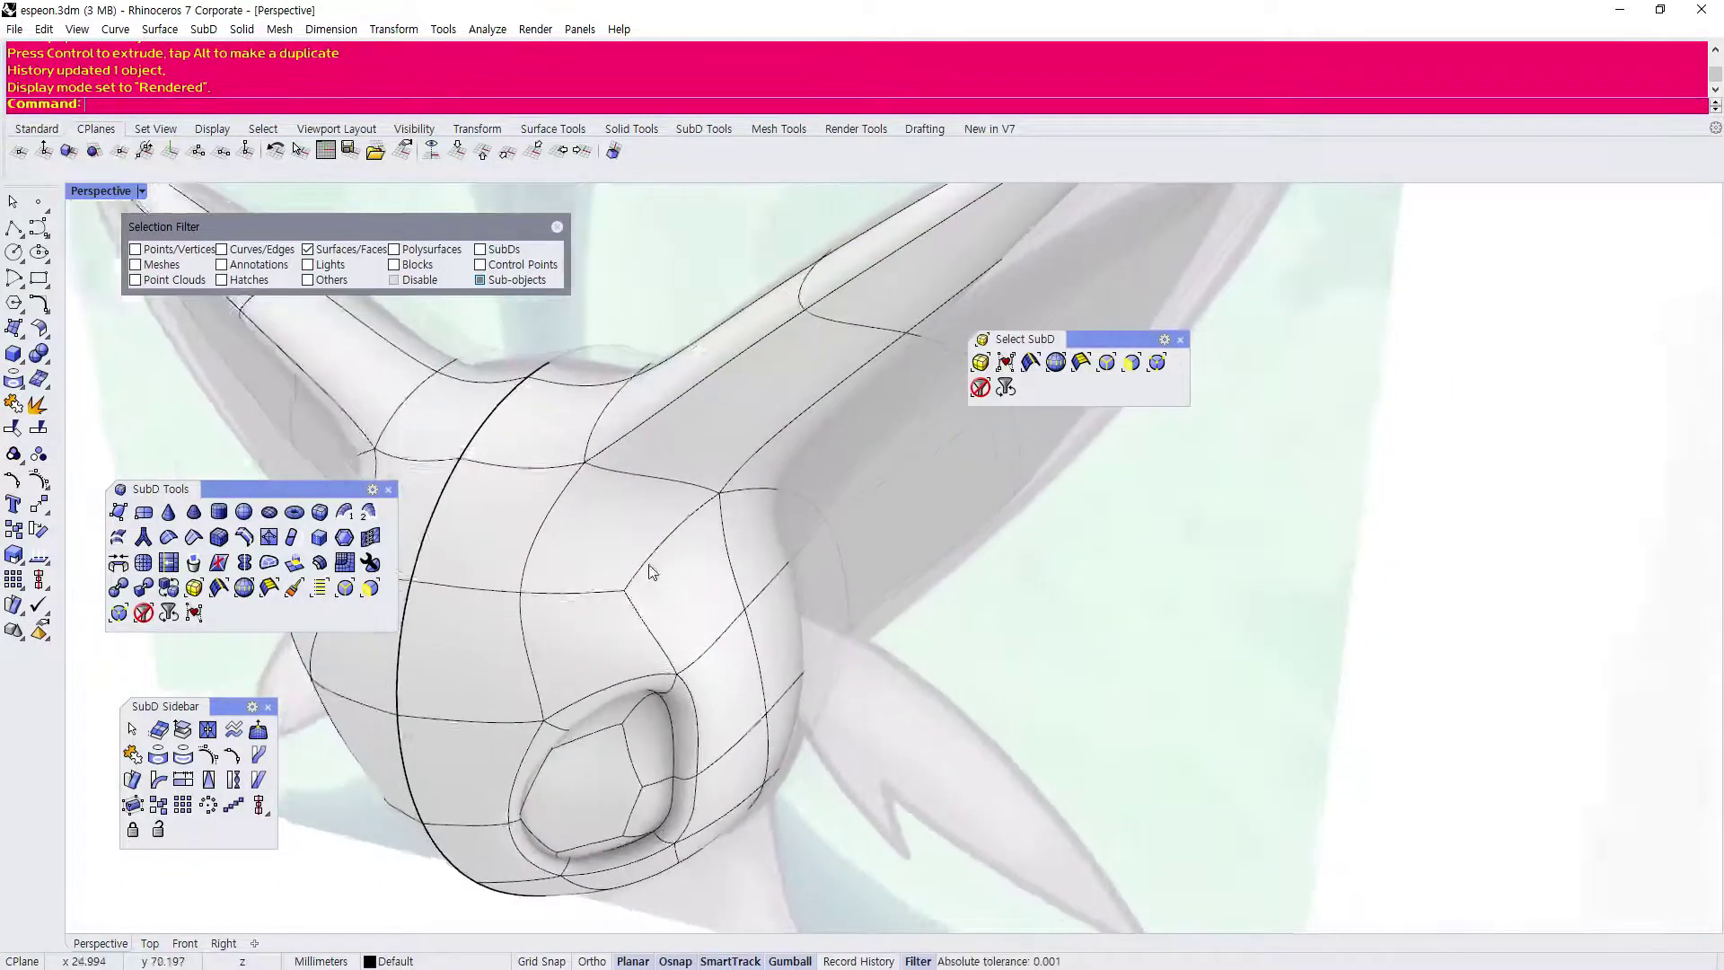
pyautogui.moveTo(649, 566); pyautogui.dragTo(876, 640, button='right')
pyautogui.scroll(-3, 876, 640)
pyautogui.rightClick(88, 189)
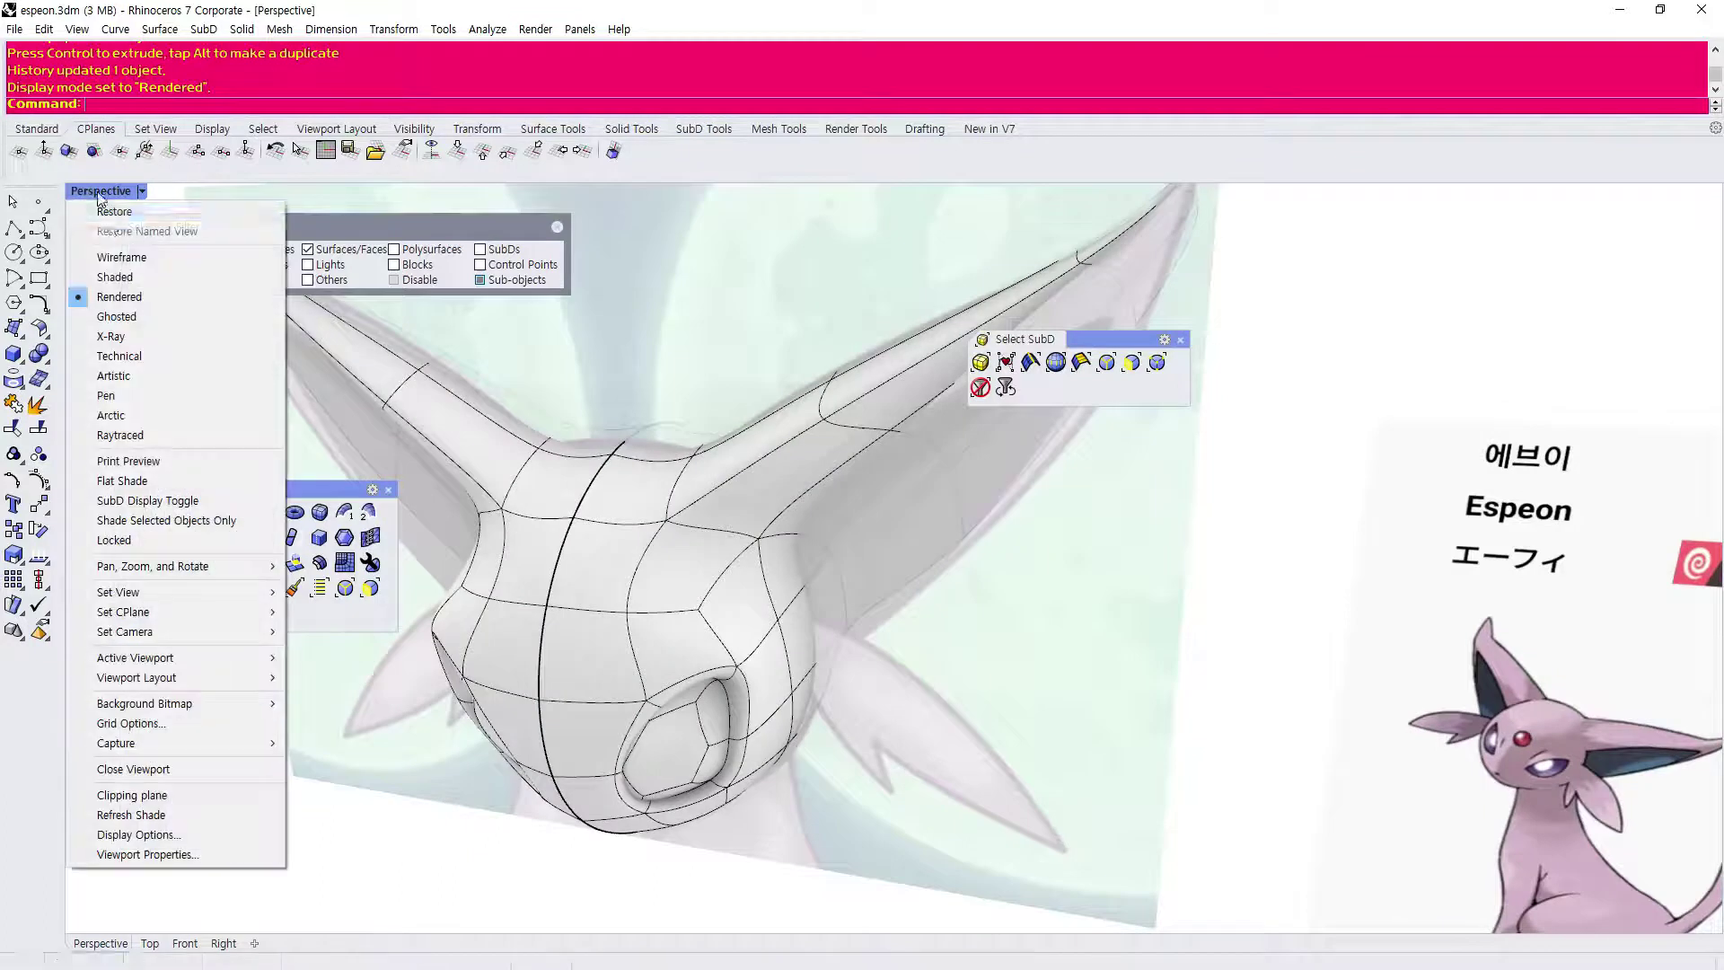
pyautogui.click(123, 277)
# Insert an edge on the top of the head beside the ear base, offset from the edge where the ear begins.
pyautogui.scroll(-3, 799, 564)
pyautogui.scroll(5, 799, 564)
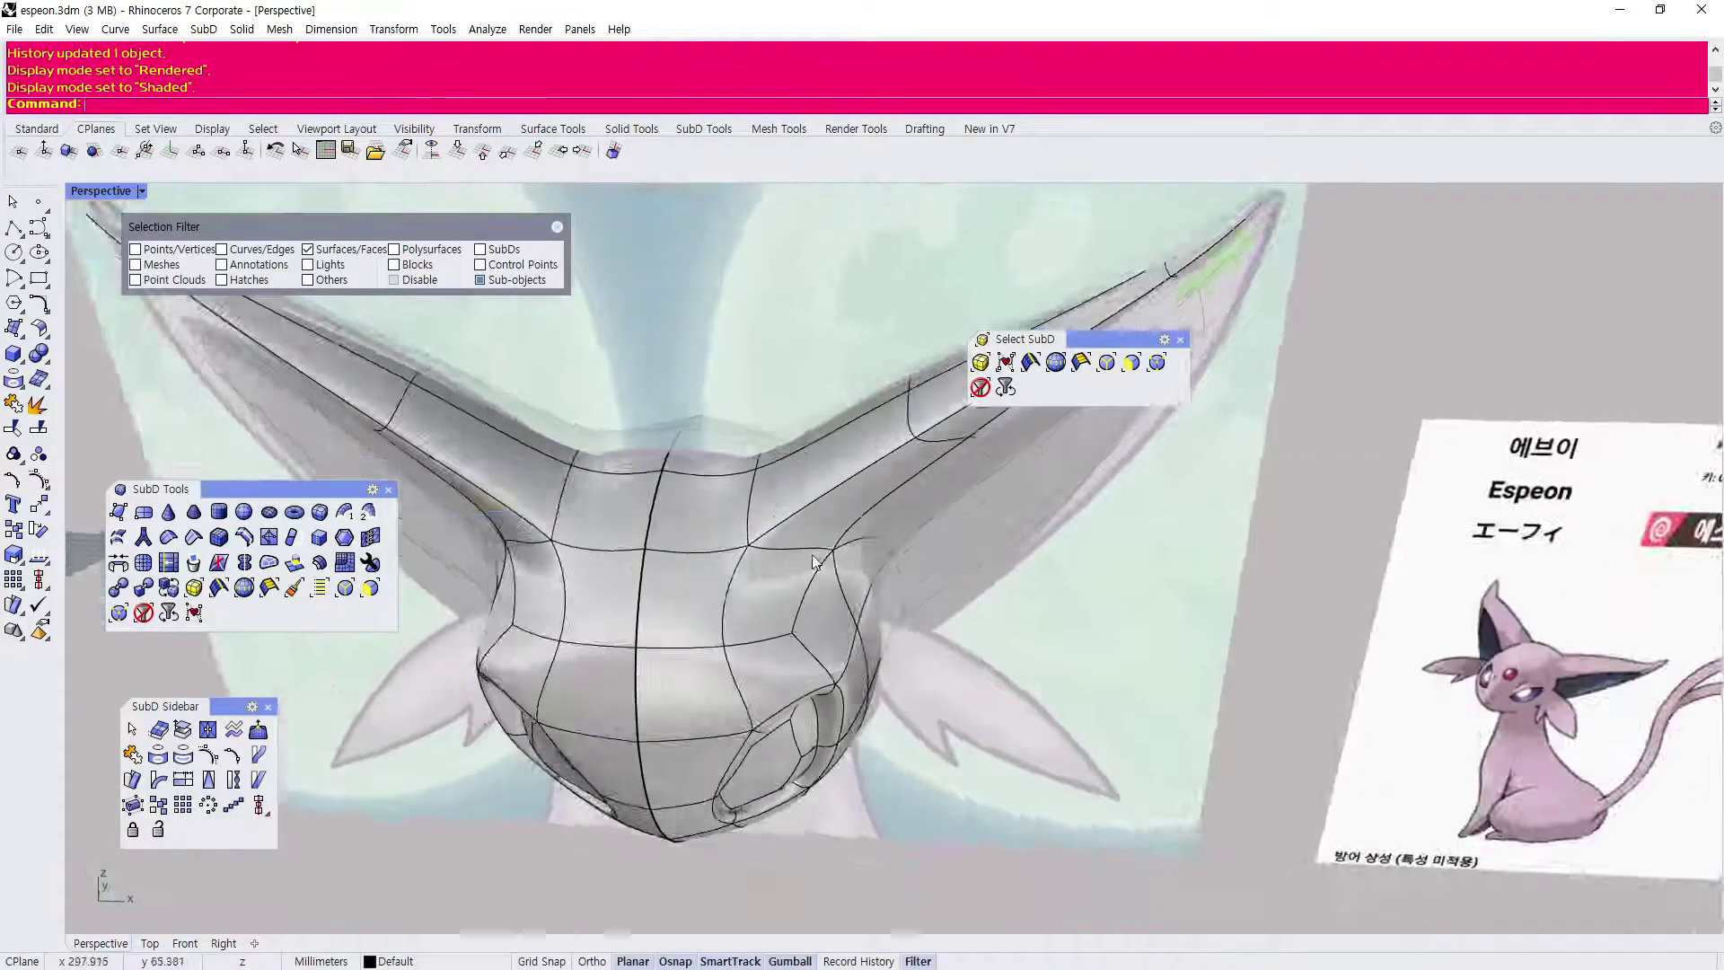
pyautogui.scroll(3, 811, 570)
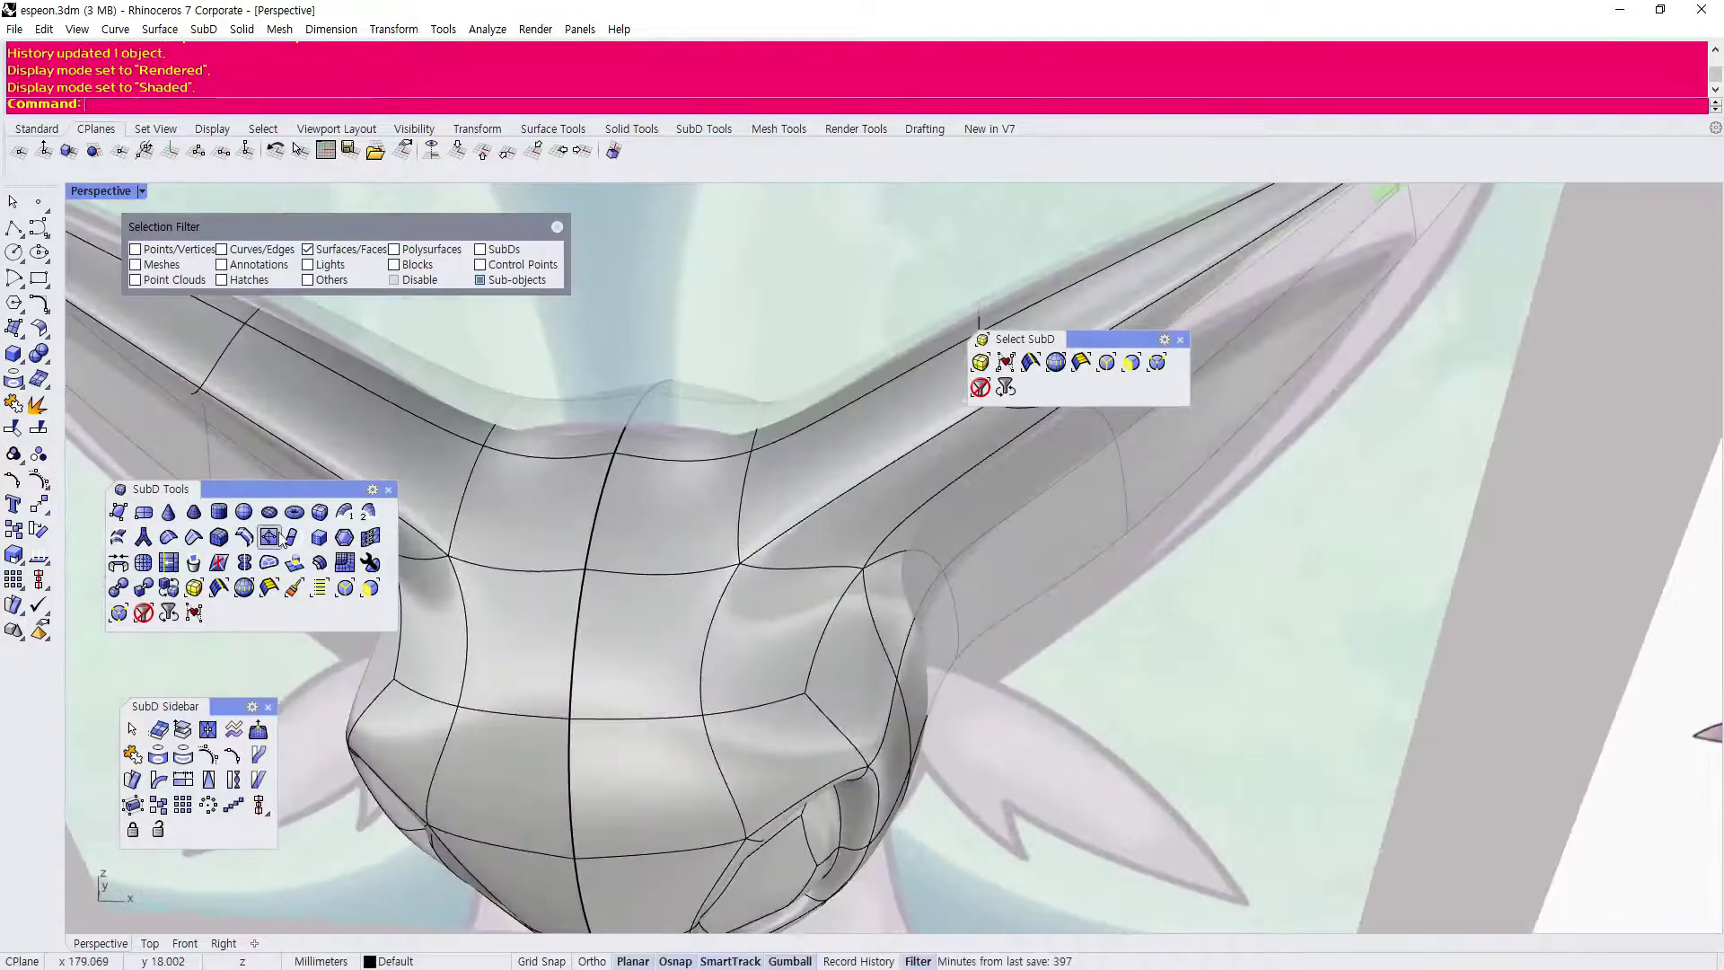
pyautogui.click(279, 535)
pyautogui.moveTo(716, 556)
pyautogui.mouseDown(button='right')
pyautogui.moveTo(783, 530)
pyautogui.moveTo(772, 517)
pyautogui.moveTo(710, 575)
pyautogui.mouseUp(button='right')
pyautogui.click(704, 545)
pyautogui.press('Return')
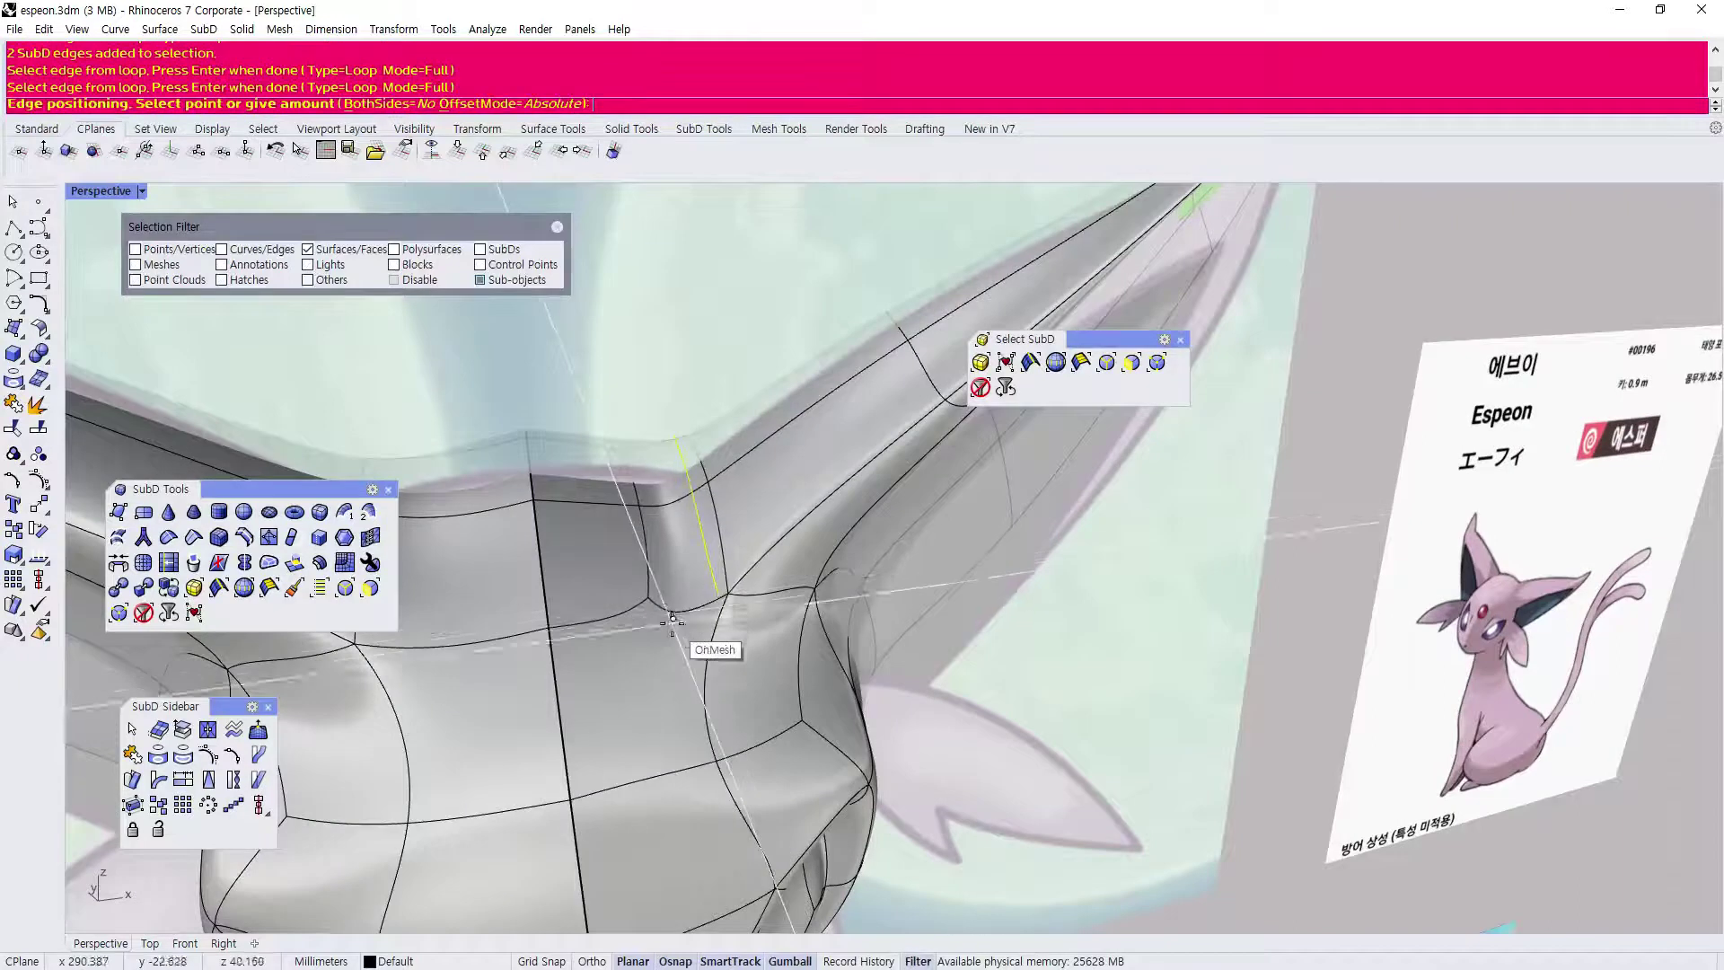
pyautogui.click(653, 595)
pyautogui.moveTo(653, 595)
pyautogui.mouseDown(button='right')
pyautogui.moveTo(583, 618)
pyautogui.moveTo(593, 556)
pyautogui.moveTo(656, 579)
pyautogui.moveTo(672, 614)
pyautogui.moveTo(645, 582)
pyautogui.mouseUp(button='right')
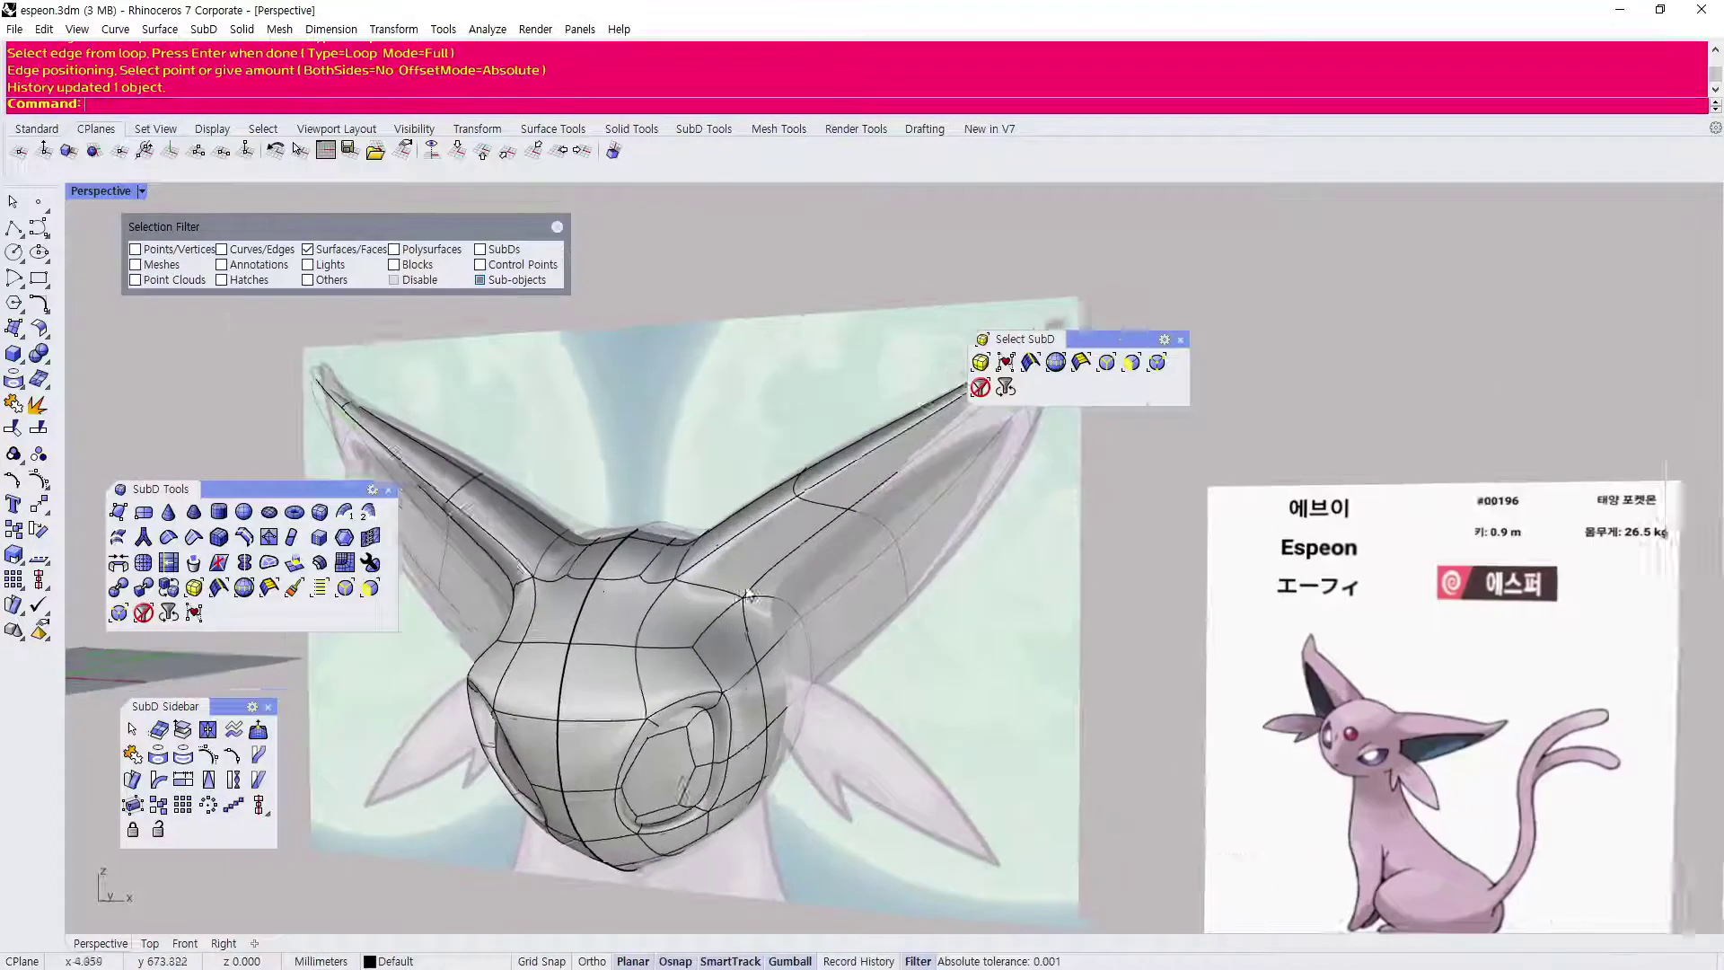
# Insert another edge at the front of the ear base, offset from the edge between the ear and the forehead.
pyautogui.scroll(8, 643, 582)
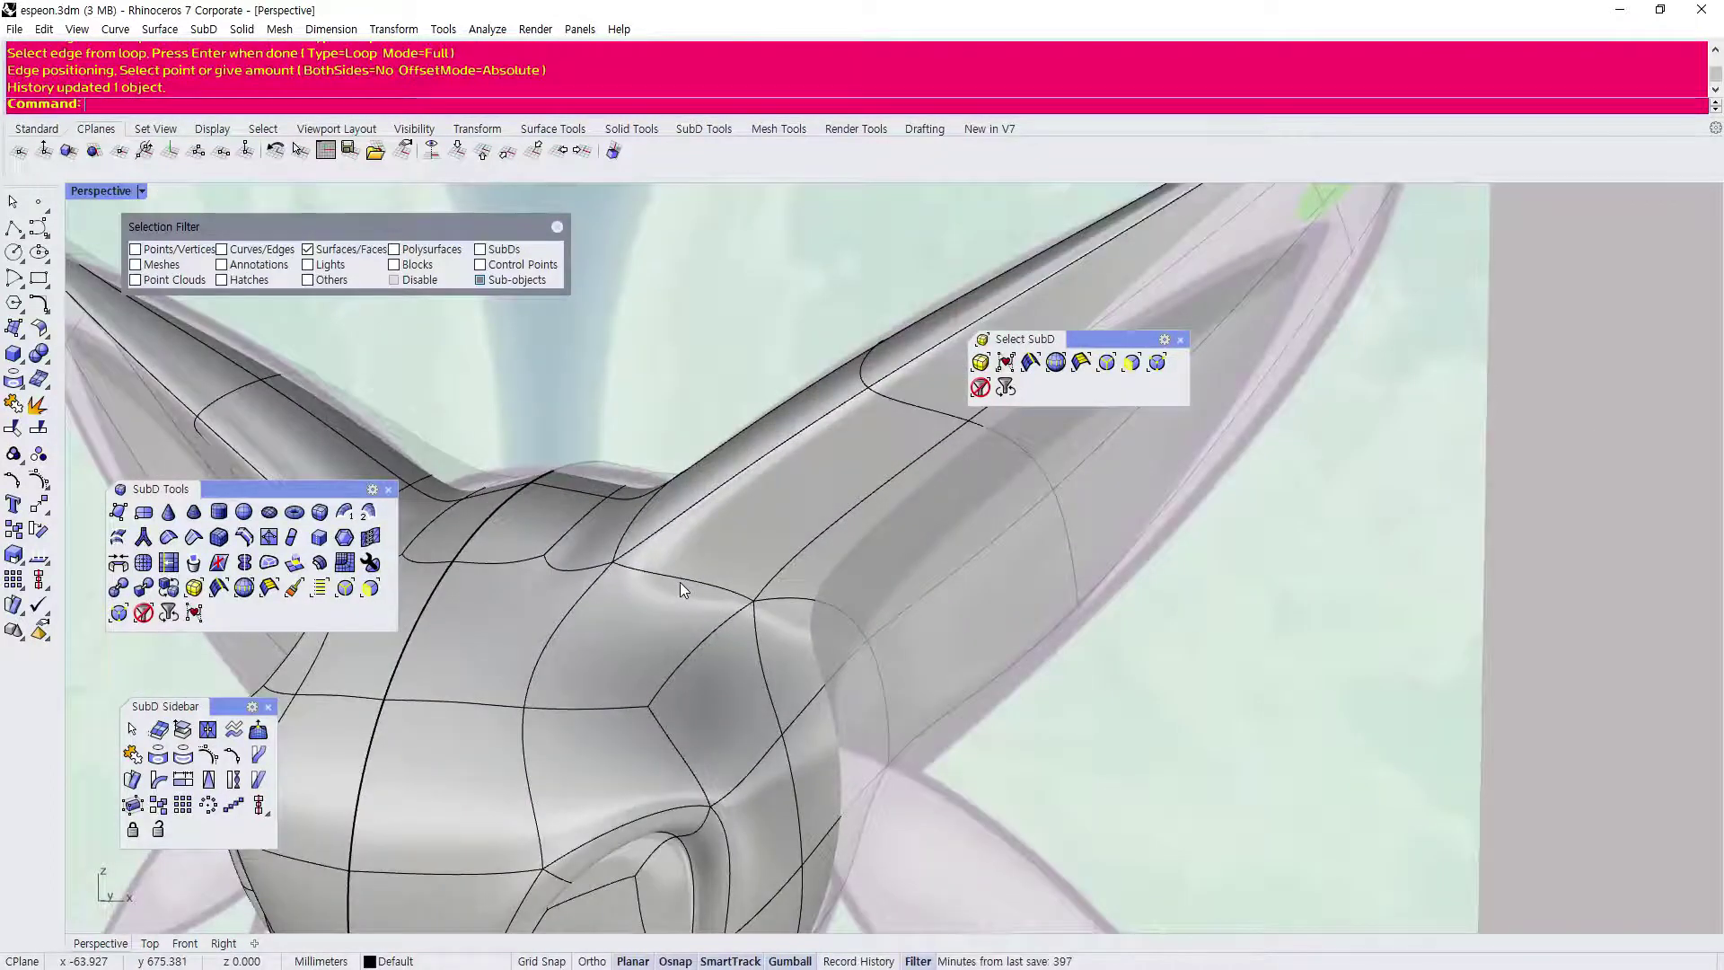
pyautogui.press('Return')
pyautogui.click(681, 583)
pyautogui.press('Return')
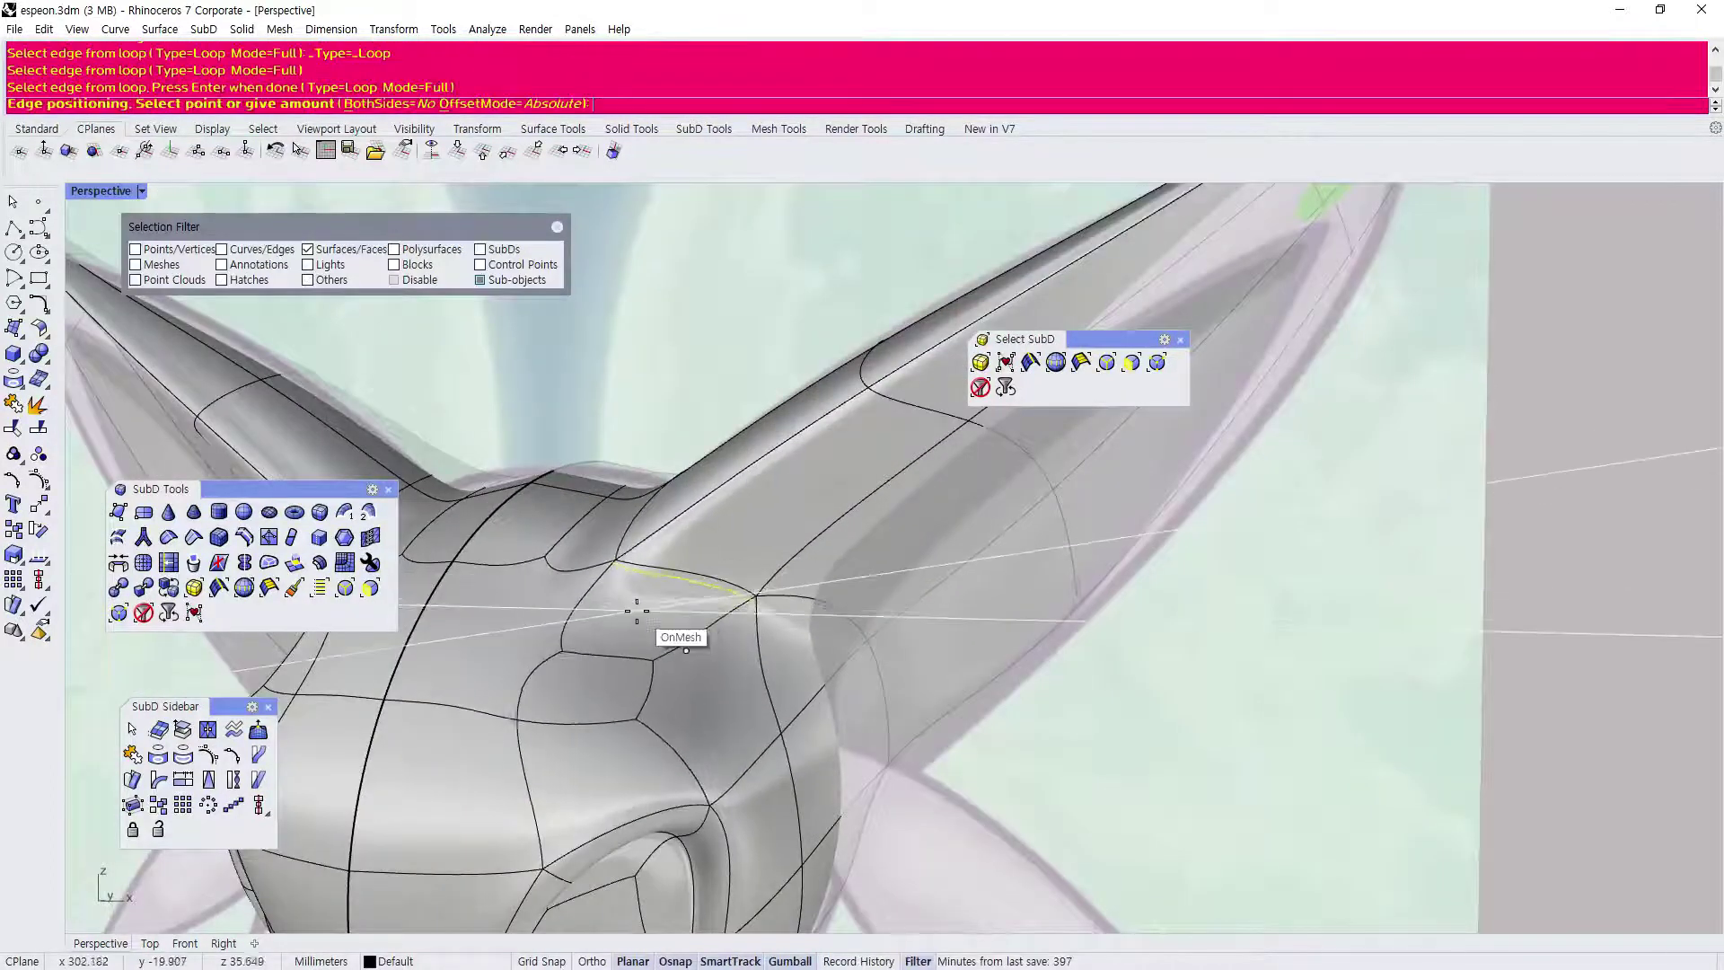
pyautogui.click(641, 597)
pyautogui.scroll(-6, 614, 612)
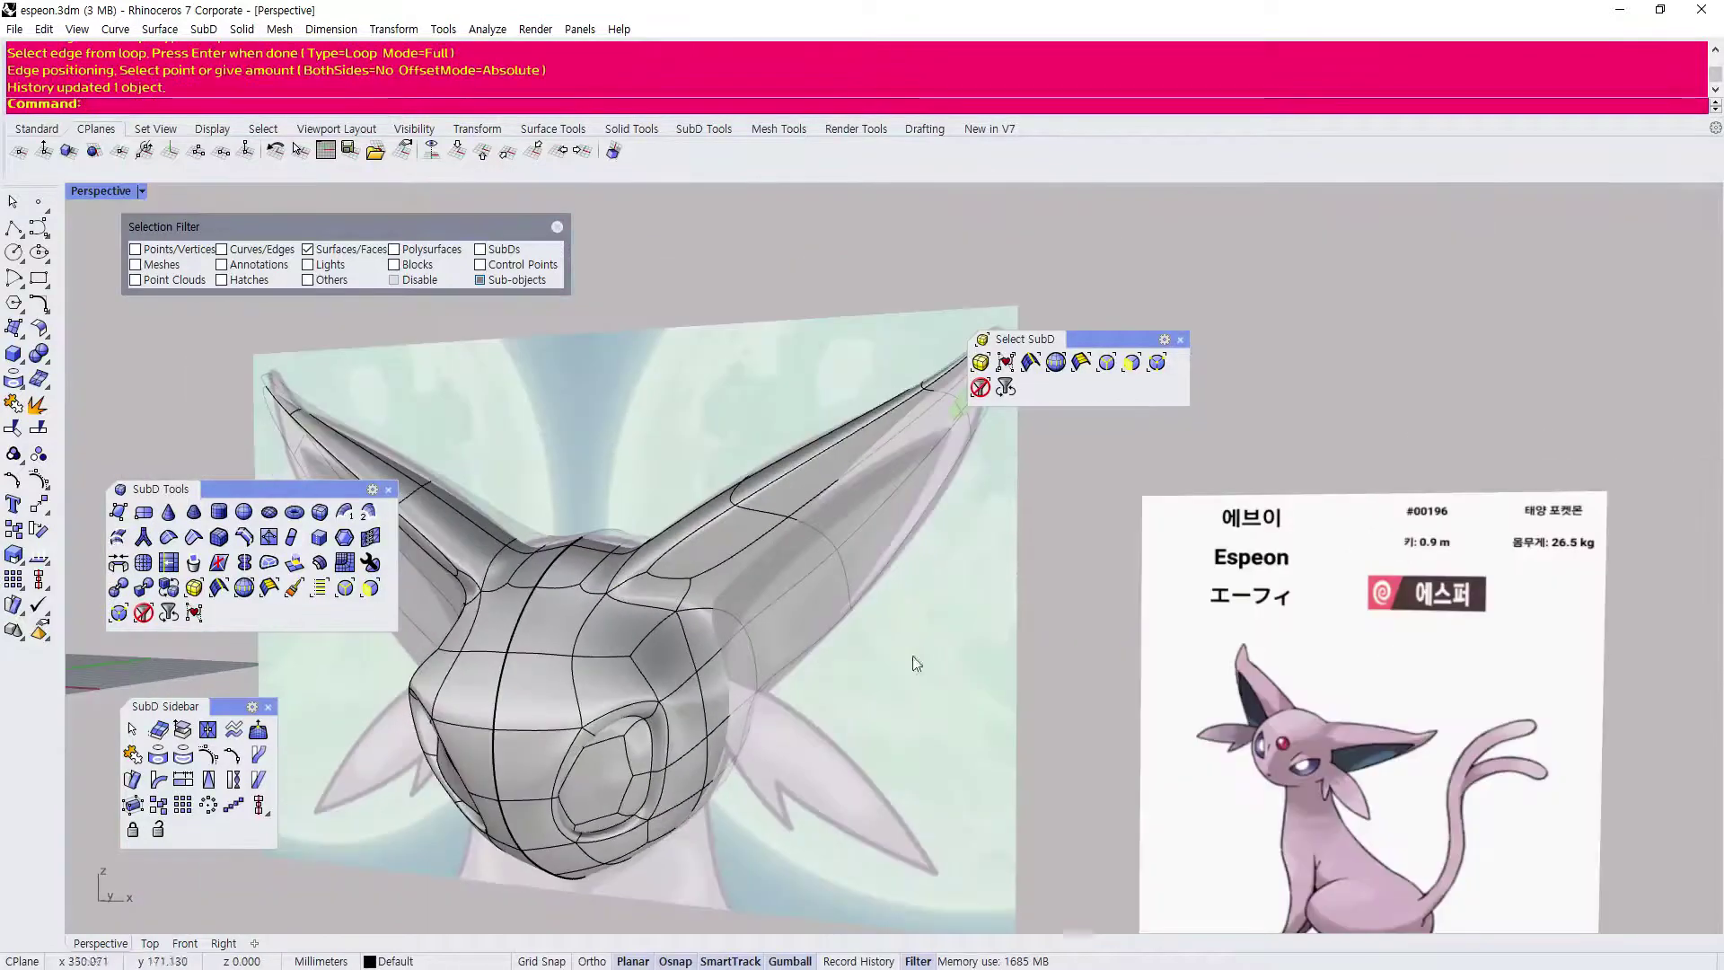
# Restrict selection to vertices and reposition the vertex at the front of the ear base to shape the ear's root.
pyautogui.moveTo(889, 679); pyautogui.dragTo(966, 709, button='right')
pyautogui.scroll(2, 522, 610)
pyautogui.scroll(2, 522, 611)
pyautogui.click(1157, 362)
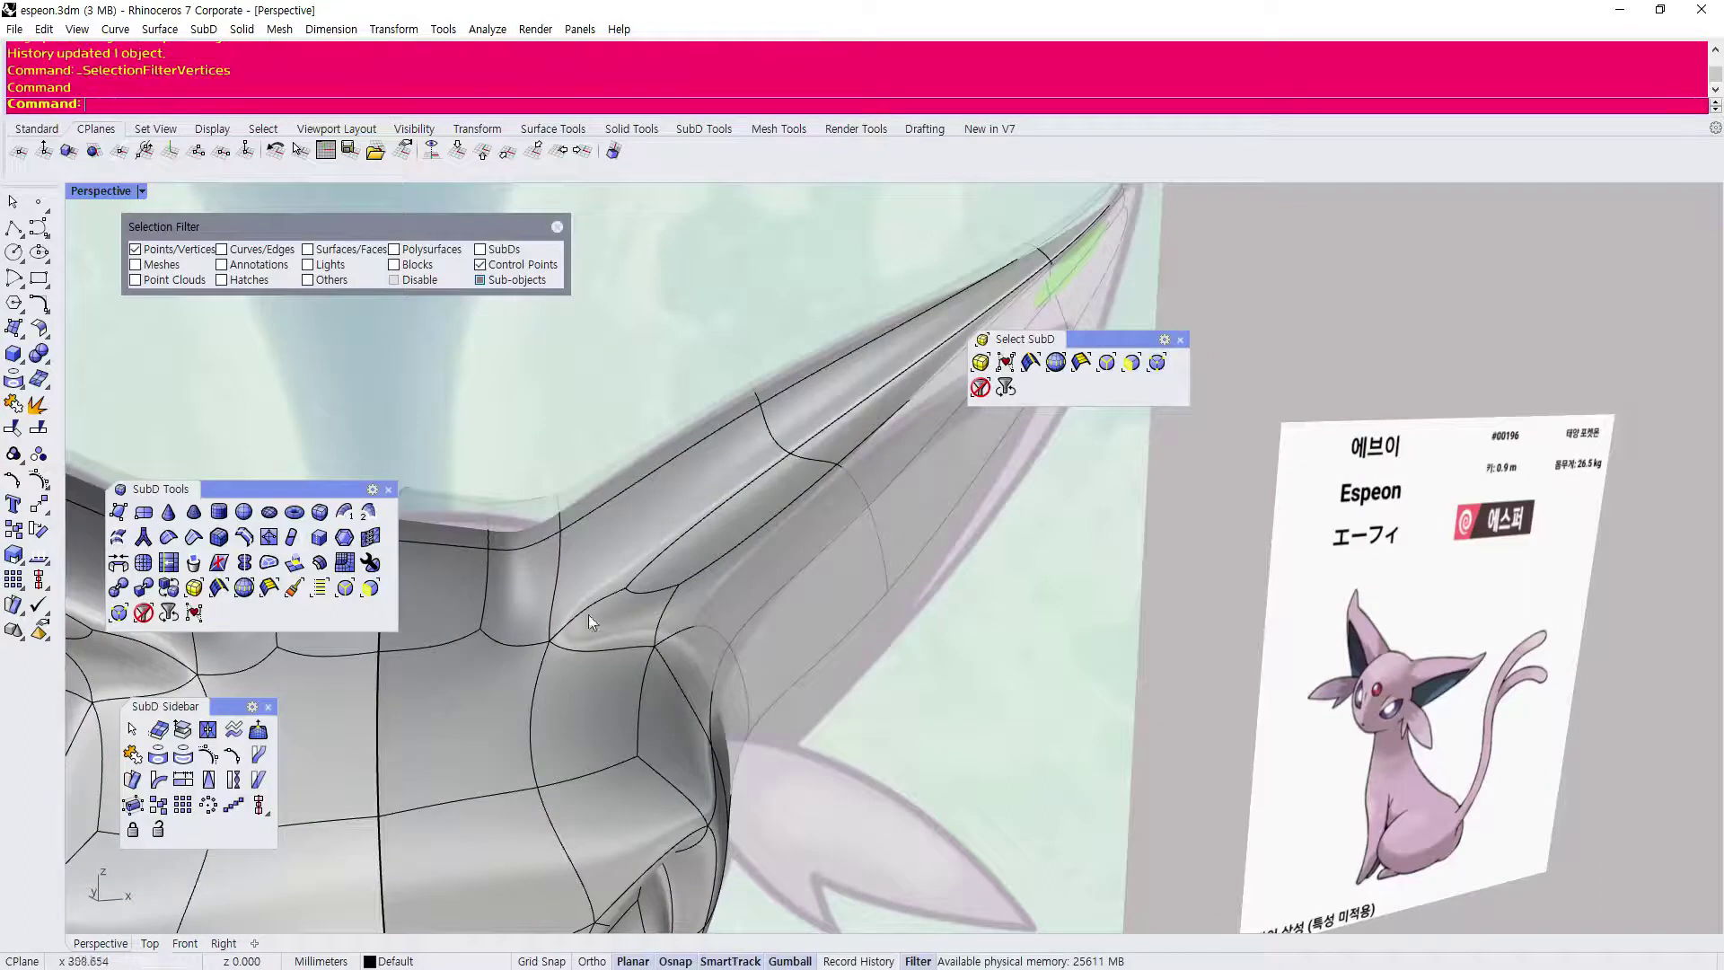
pyautogui.moveTo(593, 594); pyautogui.dragTo(594, 629)
pyautogui.scroll(-6, 584, 645)
pyautogui.scroll(6, 585, 645)
pyautogui.moveTo(585, 644); pyautogui.dragTo(673, 665, button='right')
pyautogui.moveTo(694, 554); pyautogui.dragTo(662, 560)
pyautogui.moveTo(613, 507)
pyautogui.mouseDown()
pyautogui.moveTo(615, 538)
pyautogui.moveTo(615, 522)
pyautogui.mouseUp()
# Select the neighbouring vertex on the ear's front edge near its base and shift it slightly upward.
pyautogui.moveTo(616, 514); pyautogui.dragTo(784, 508, button='right')
pyautogui.click(762, 508)
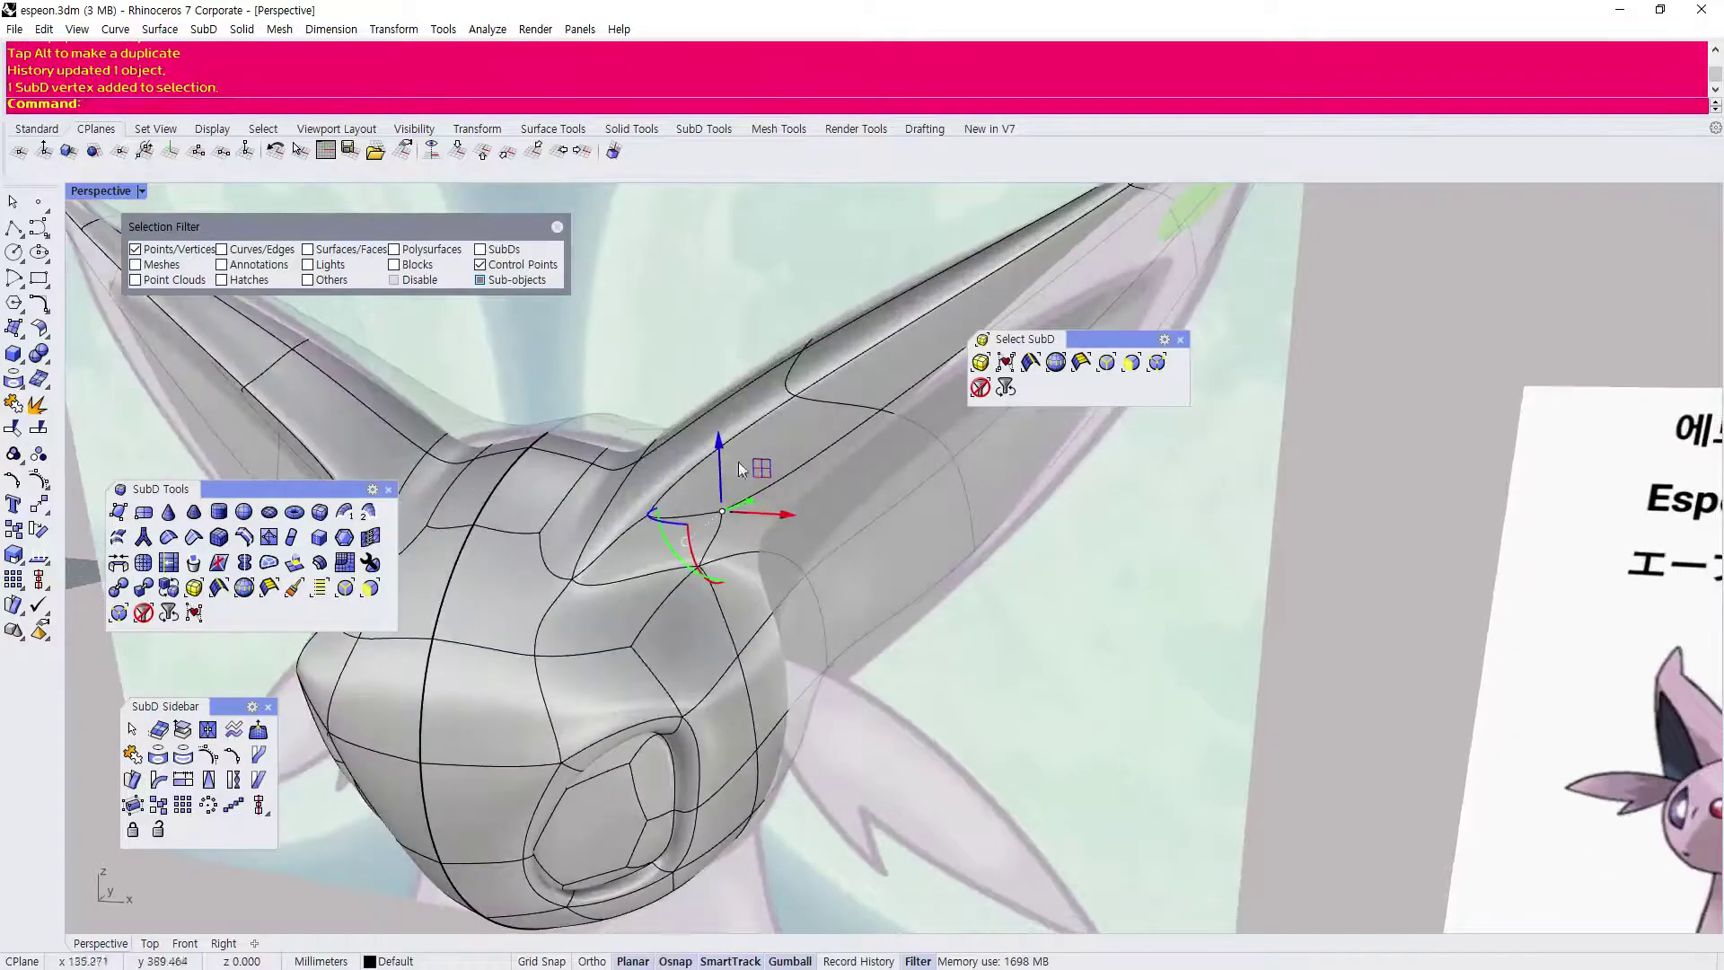
pyautogui.moveTo(754, 459); pyautogui.dragTo(745, 440)
pyautogui.scroll(-7, 747, 564)
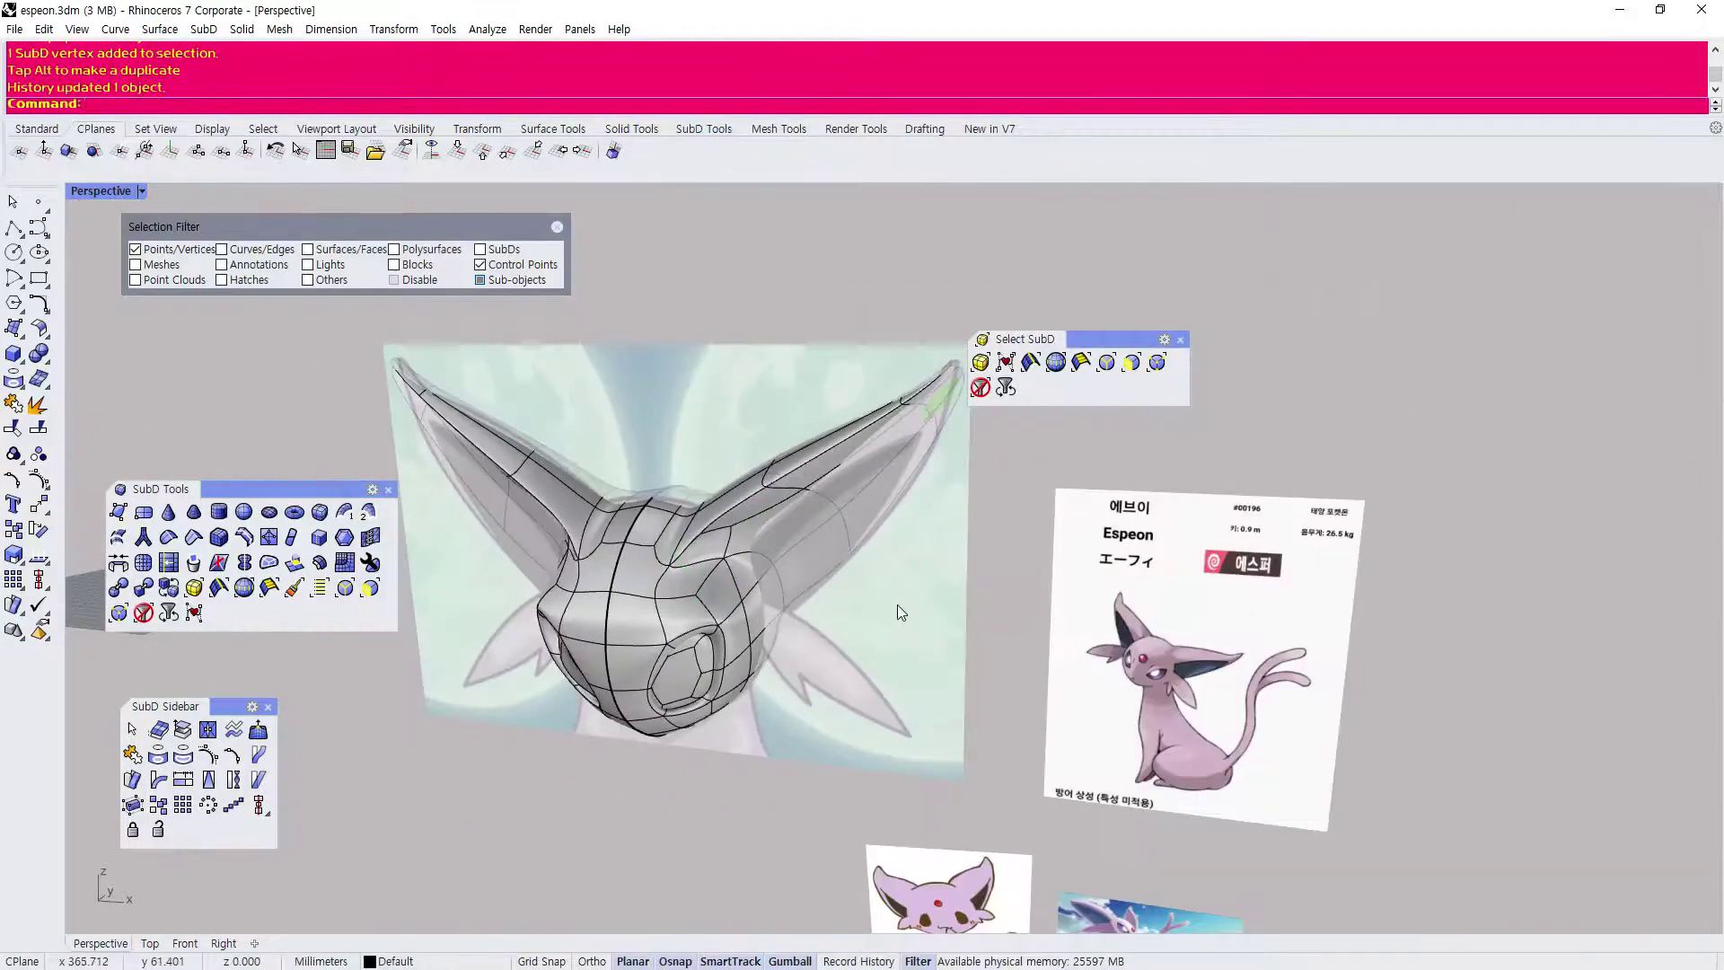
# Move the vertex where the forehead meets the ear base outward toward the ear and adjust its height.
pyautogui.moveTo(925, 612); pyautogui.dragTo(986, 556, button='right')
pyautogui.scroll(6, 692, 512)
pyautogui.moveTo(733, 567); pyautogui.dragTo(641, 680, button='right')
pyautogui.click(628, 640)
pyautogui.moveTo(693, 643); pyautogui.dragTo(746, 642)
pyautogui.moveTo(681, 573); pyautogui.dragTo(683, 585)
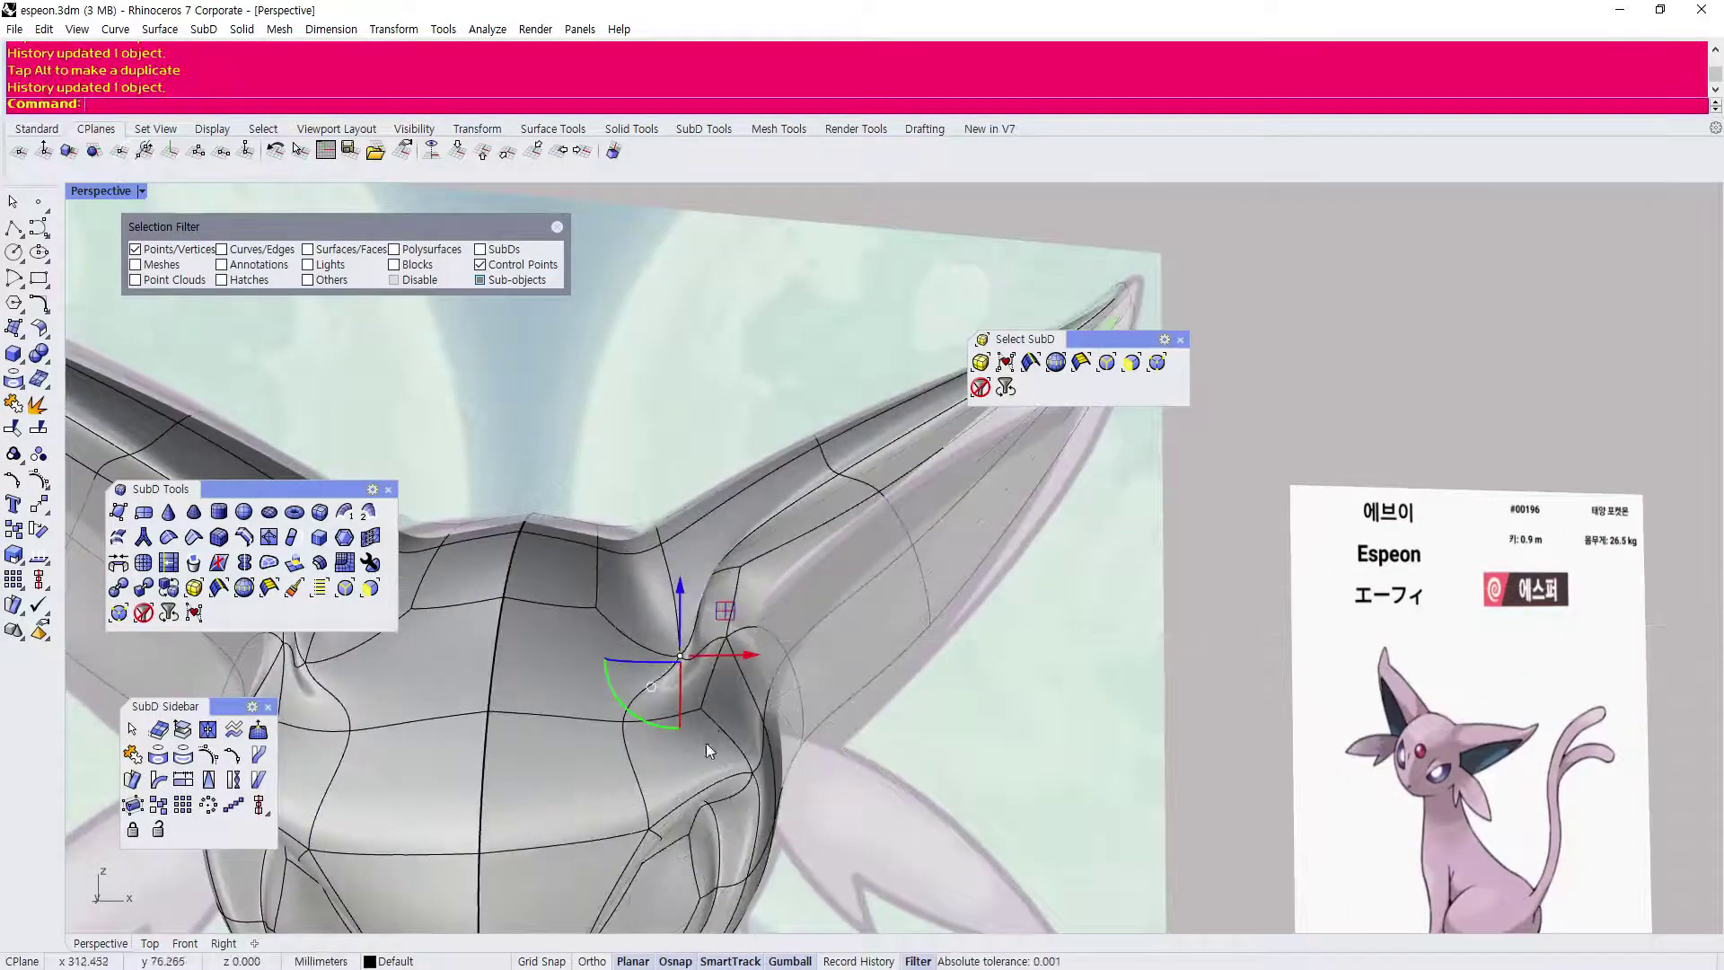
# Undo the merging of the faces between the forehead and the ear.
pyautogui.moveTo(709, 725); pyautogui.dragTo(675, 647, button='right')
pyautogui.scroll(-5, 646, 642)
pyautogui.scroll(6, 672, 622)
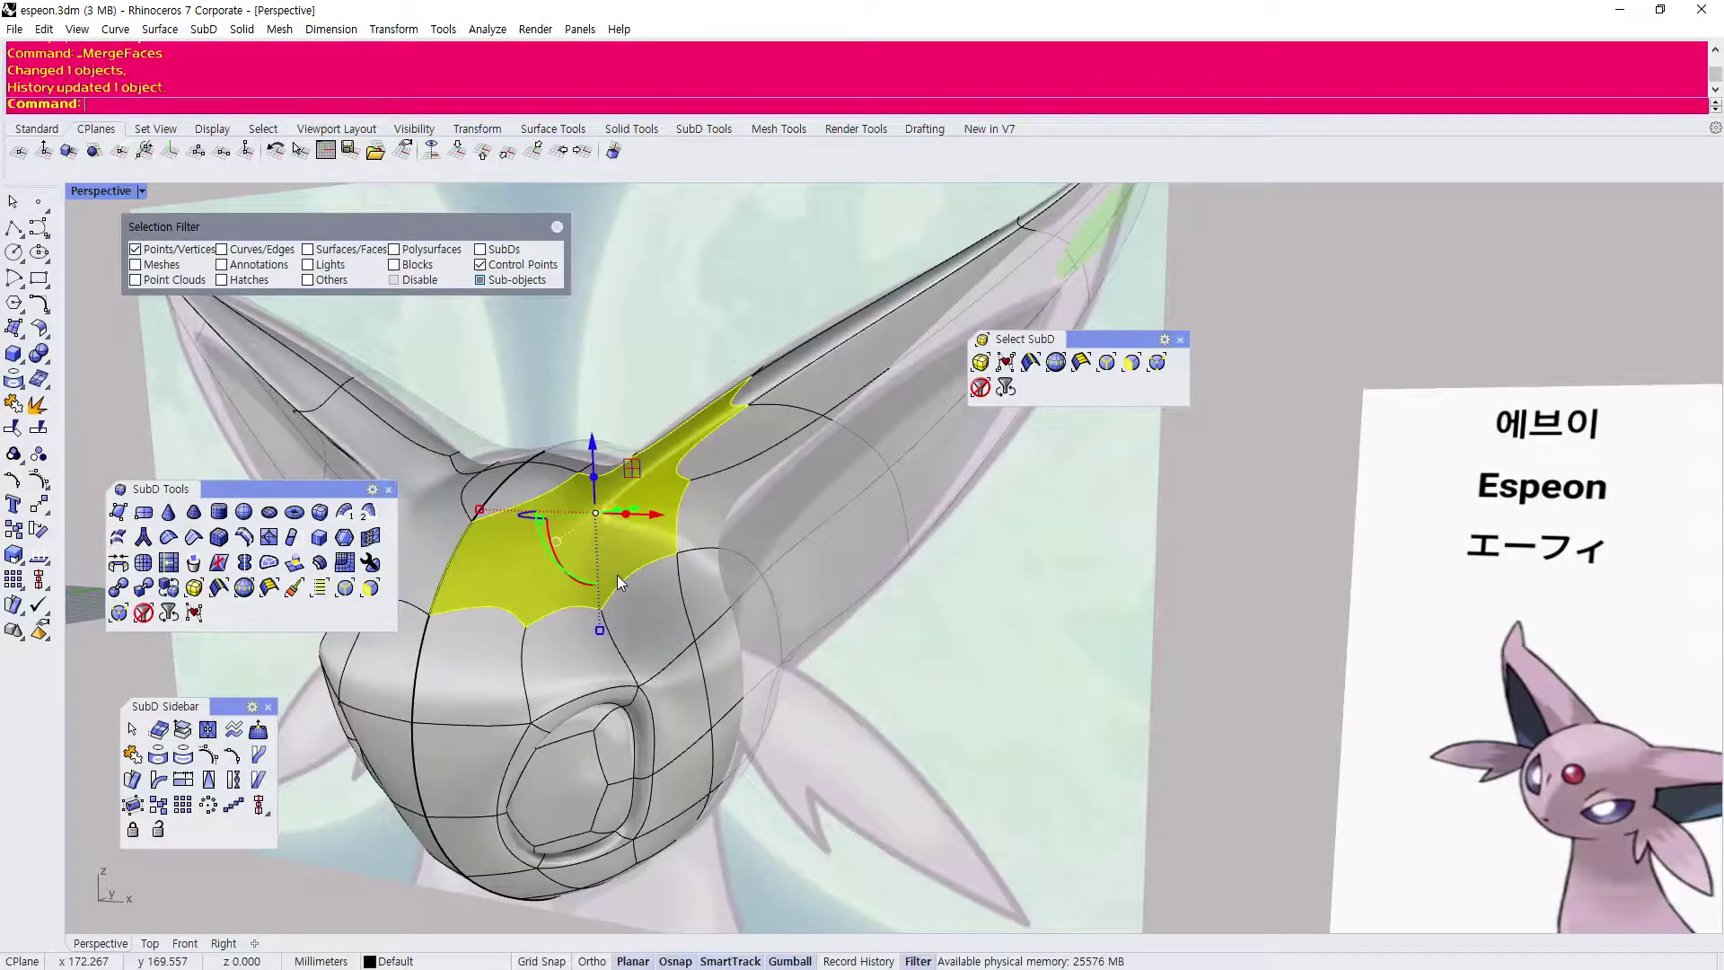
pyautogui.hotkey('ctrl', 'z')
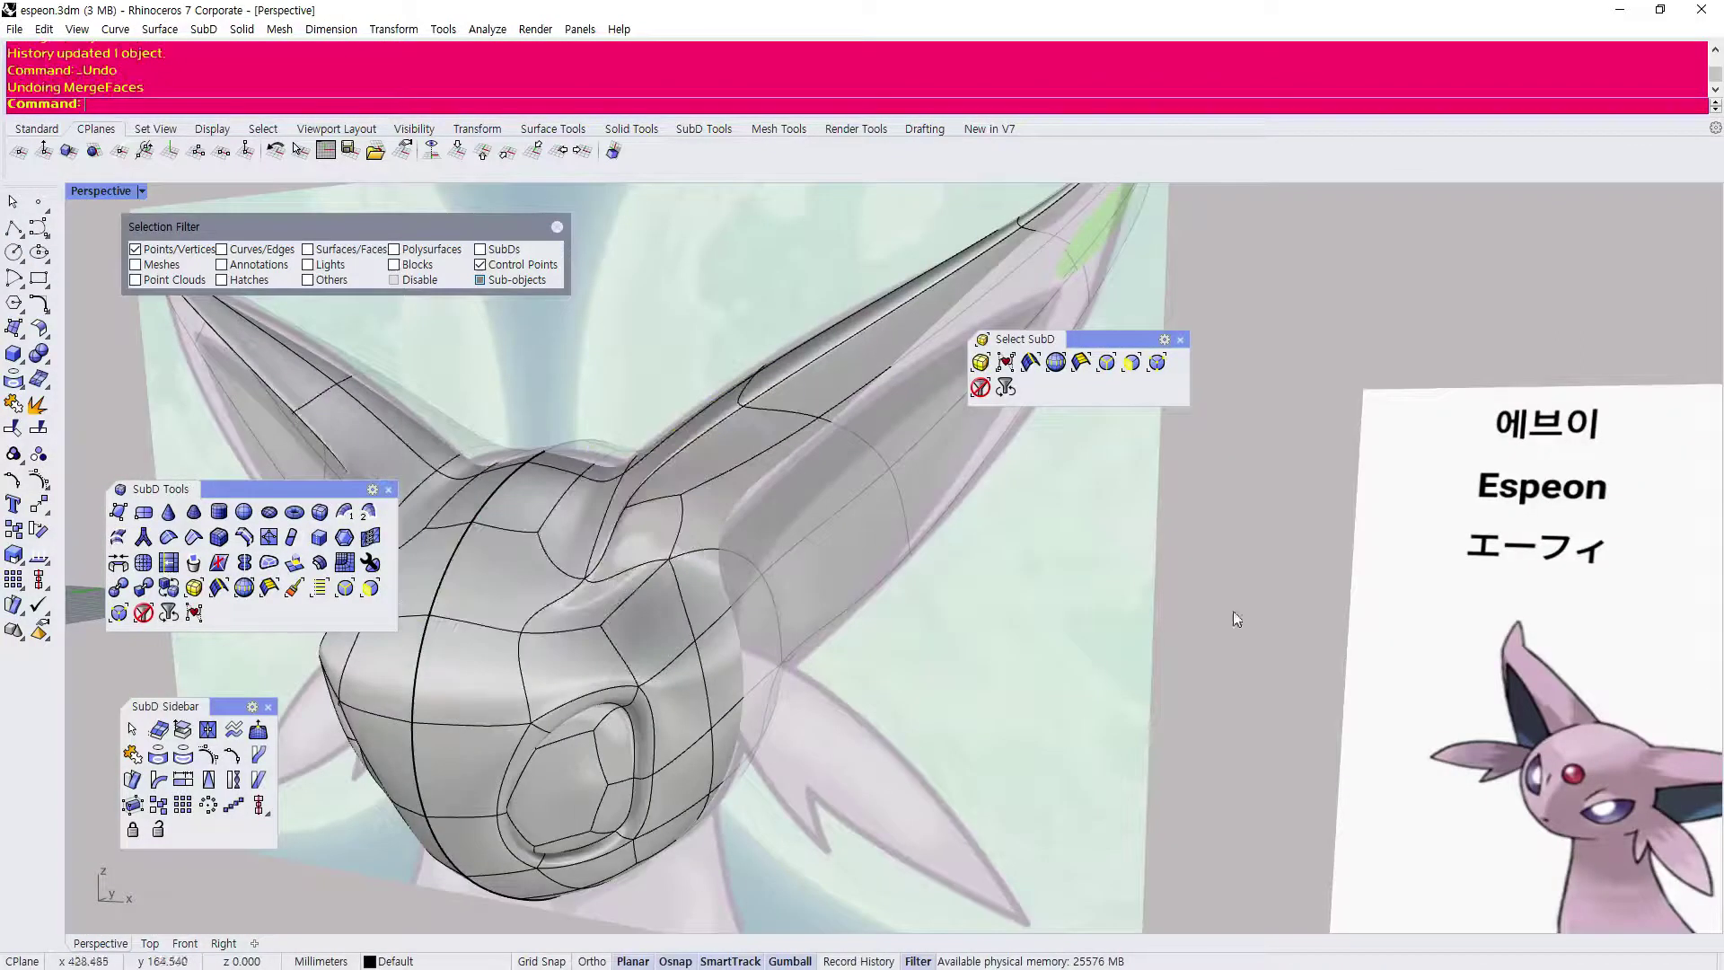
# Merge the two faces between the forehead and the front of the ear base into one, restricting selection to faces.
pyautogui.click(219, 566)
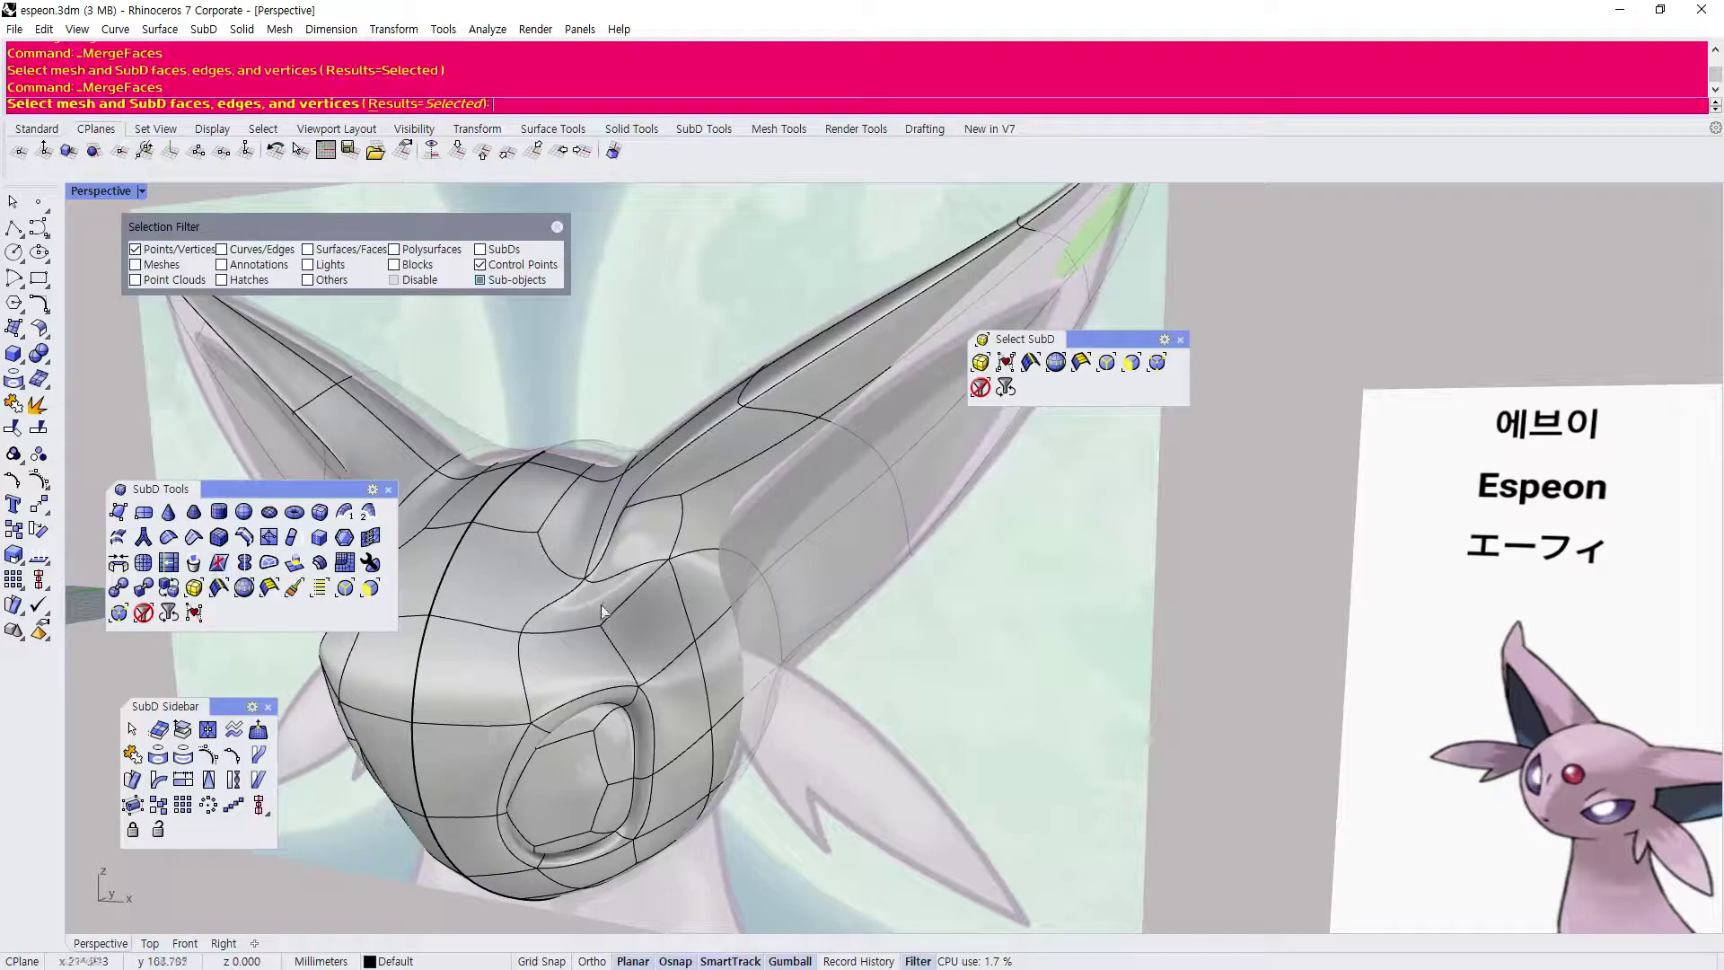
pyautogui.scroll(3, 606, 594)
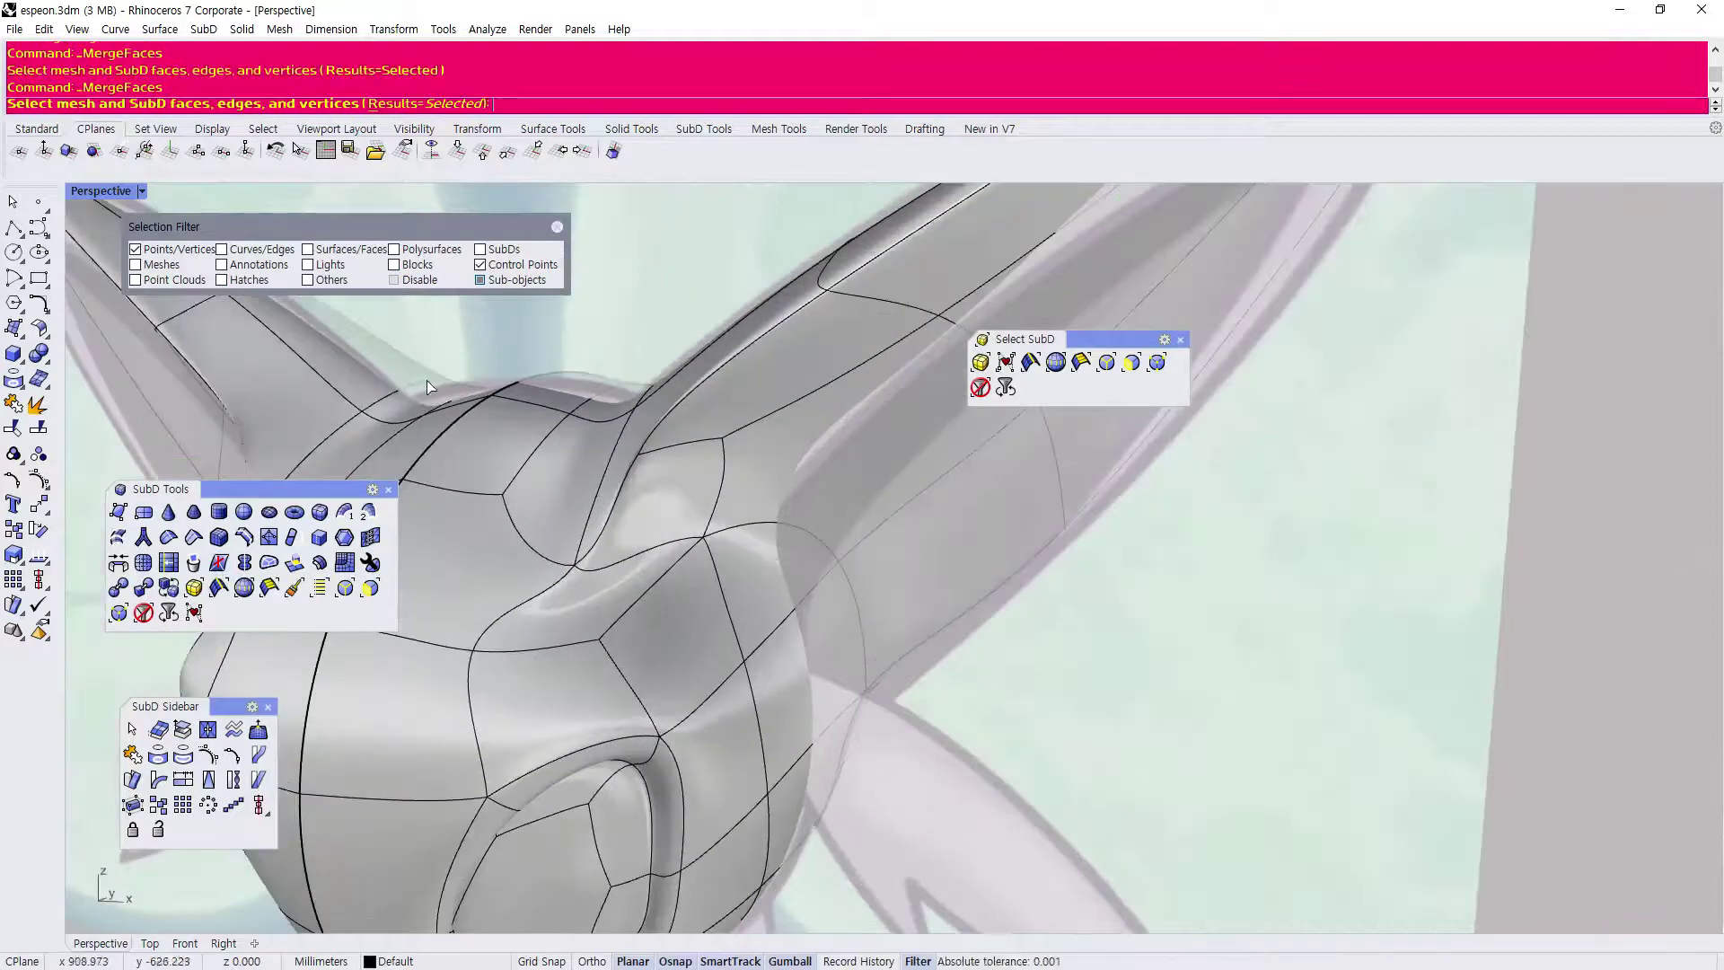
pyautogui.click(1132, 363)
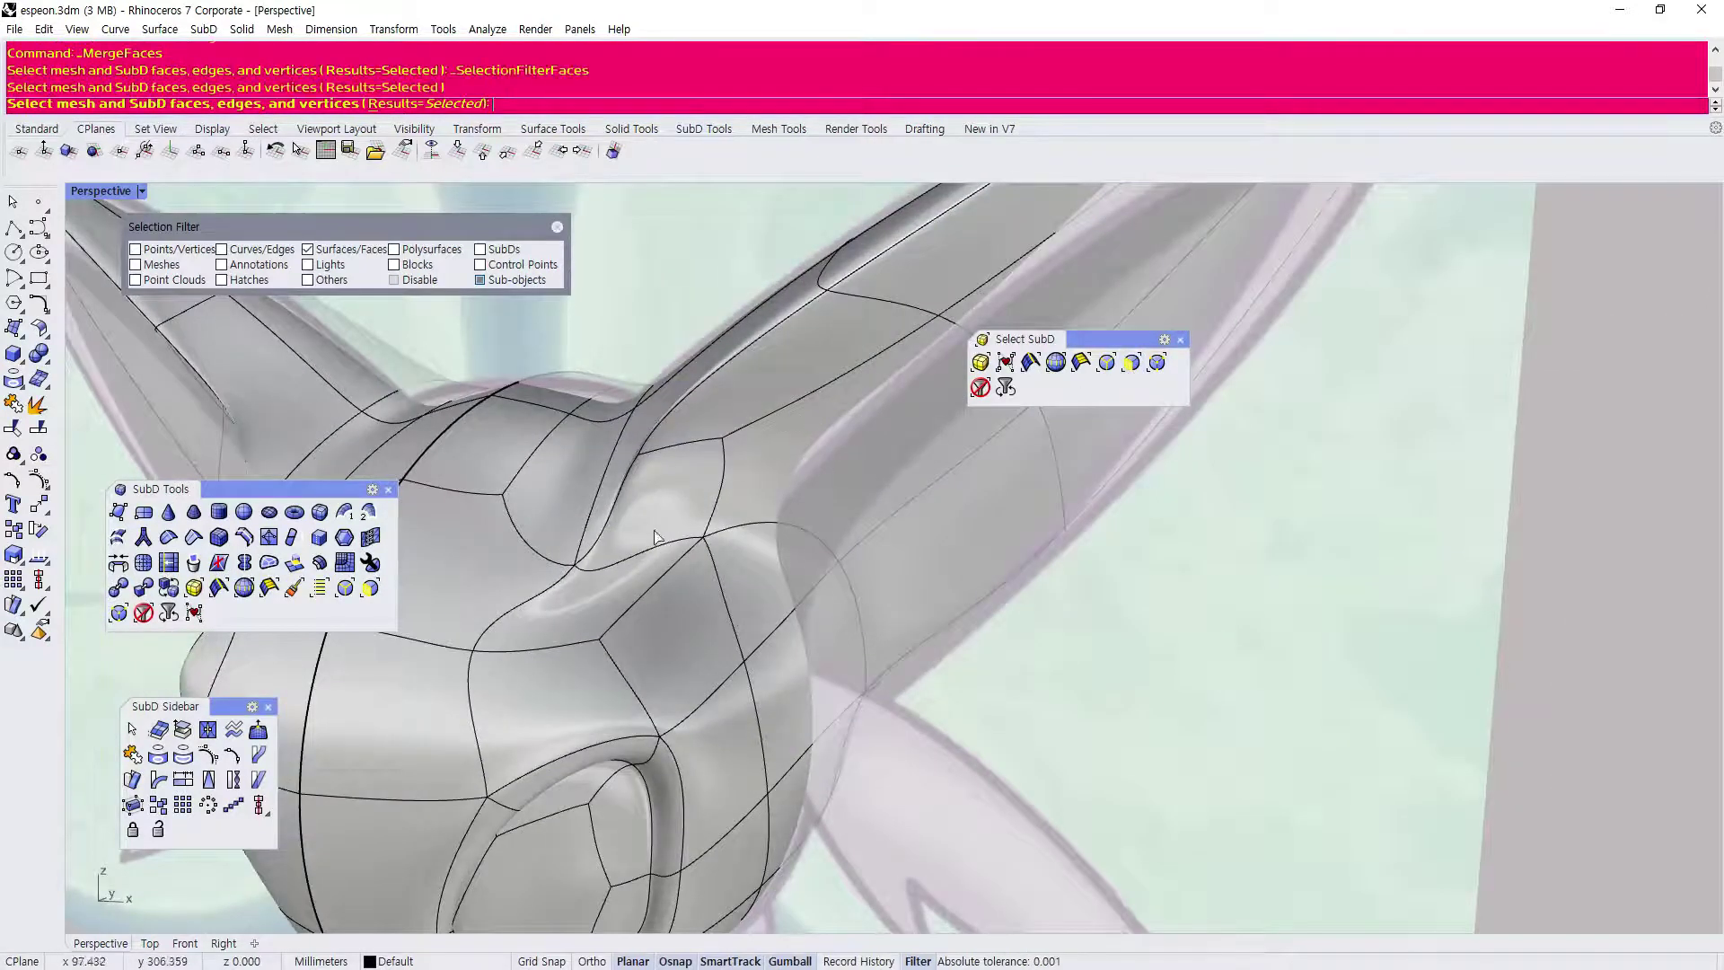
pyautogui.scroll(-5, 655, 537)
pyautogui.scroll(4, 563, 578)
pyautogui.click(575, 552)
pyautogui.click(558, 596)
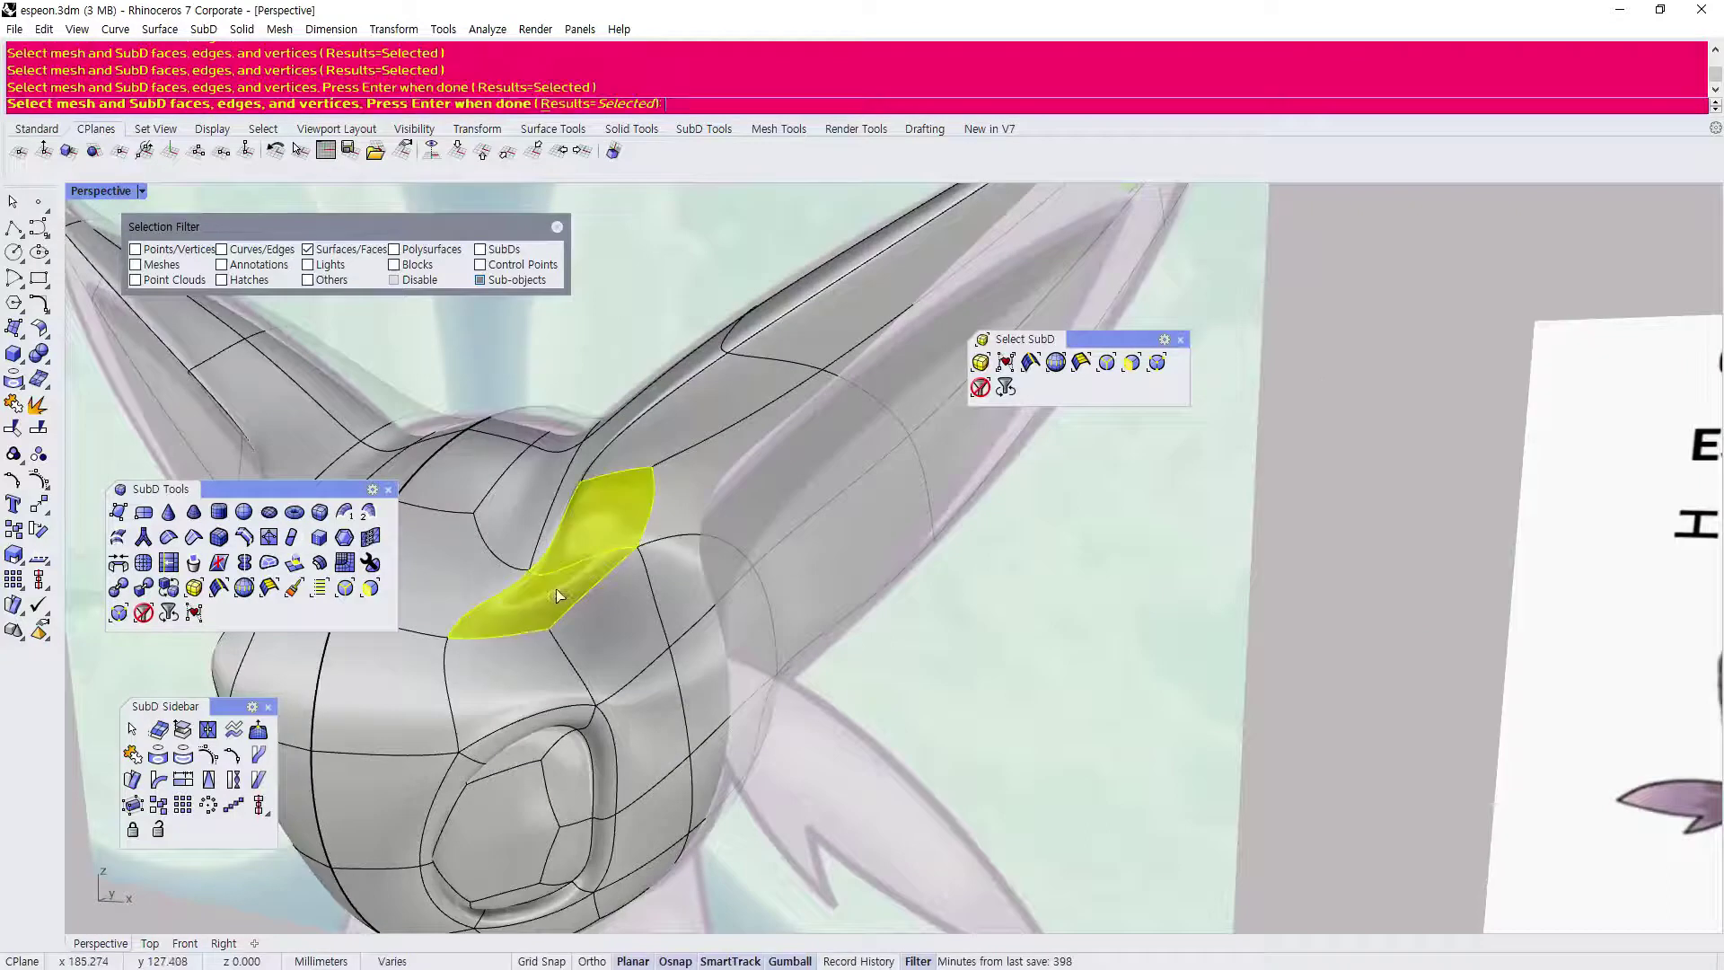
pyautogui.click(219, 561)
pyautogui.click(574, 582)
pyautogui.click(607, 537)
pyautogui.rightClick(607, 537)
pyautogui.click(1058, 679)
pyautogui.scroll(-5, 808, 575)
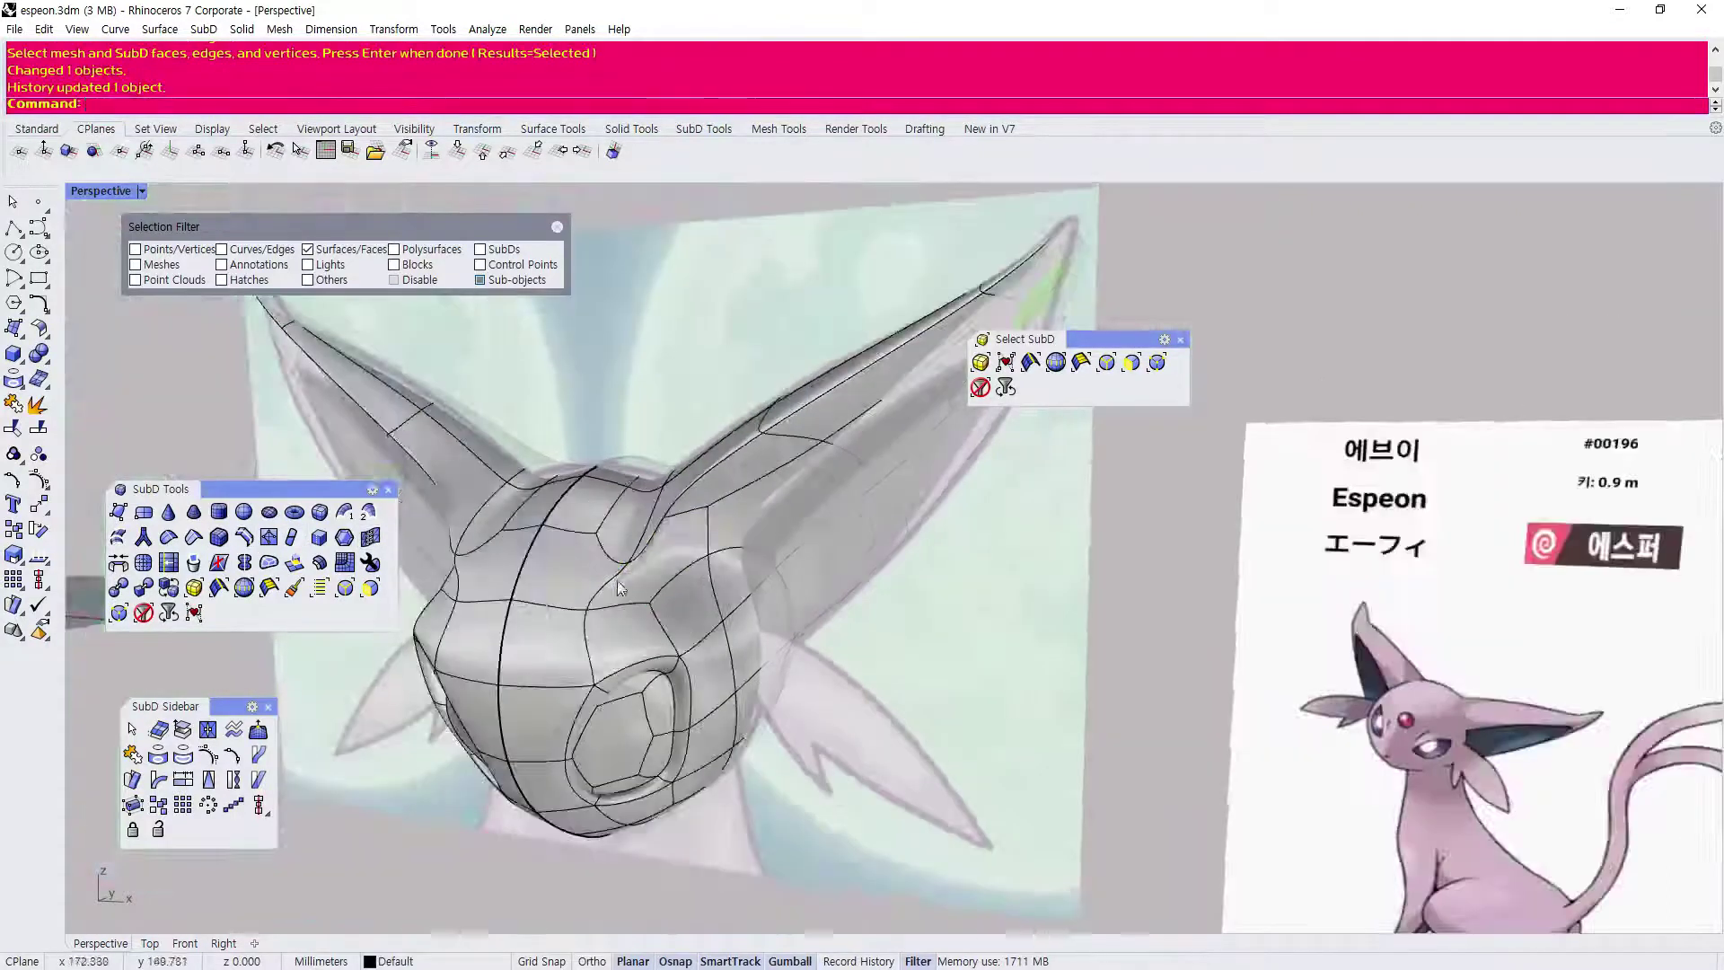
# Restrict selection to vertices and move the vertex on the ear's front edge at its base downward and outward.
pyautogui.moveTo(583, 557); pyautogui.dragTo(762, 569, button='right')
pyautogui.scroll(-3, 718, 583)
pyautogui.moveTo(696, 622); pyautogui.dragTo(654, 579, button='right')
pyautogui.scroll(5, 695, 584)
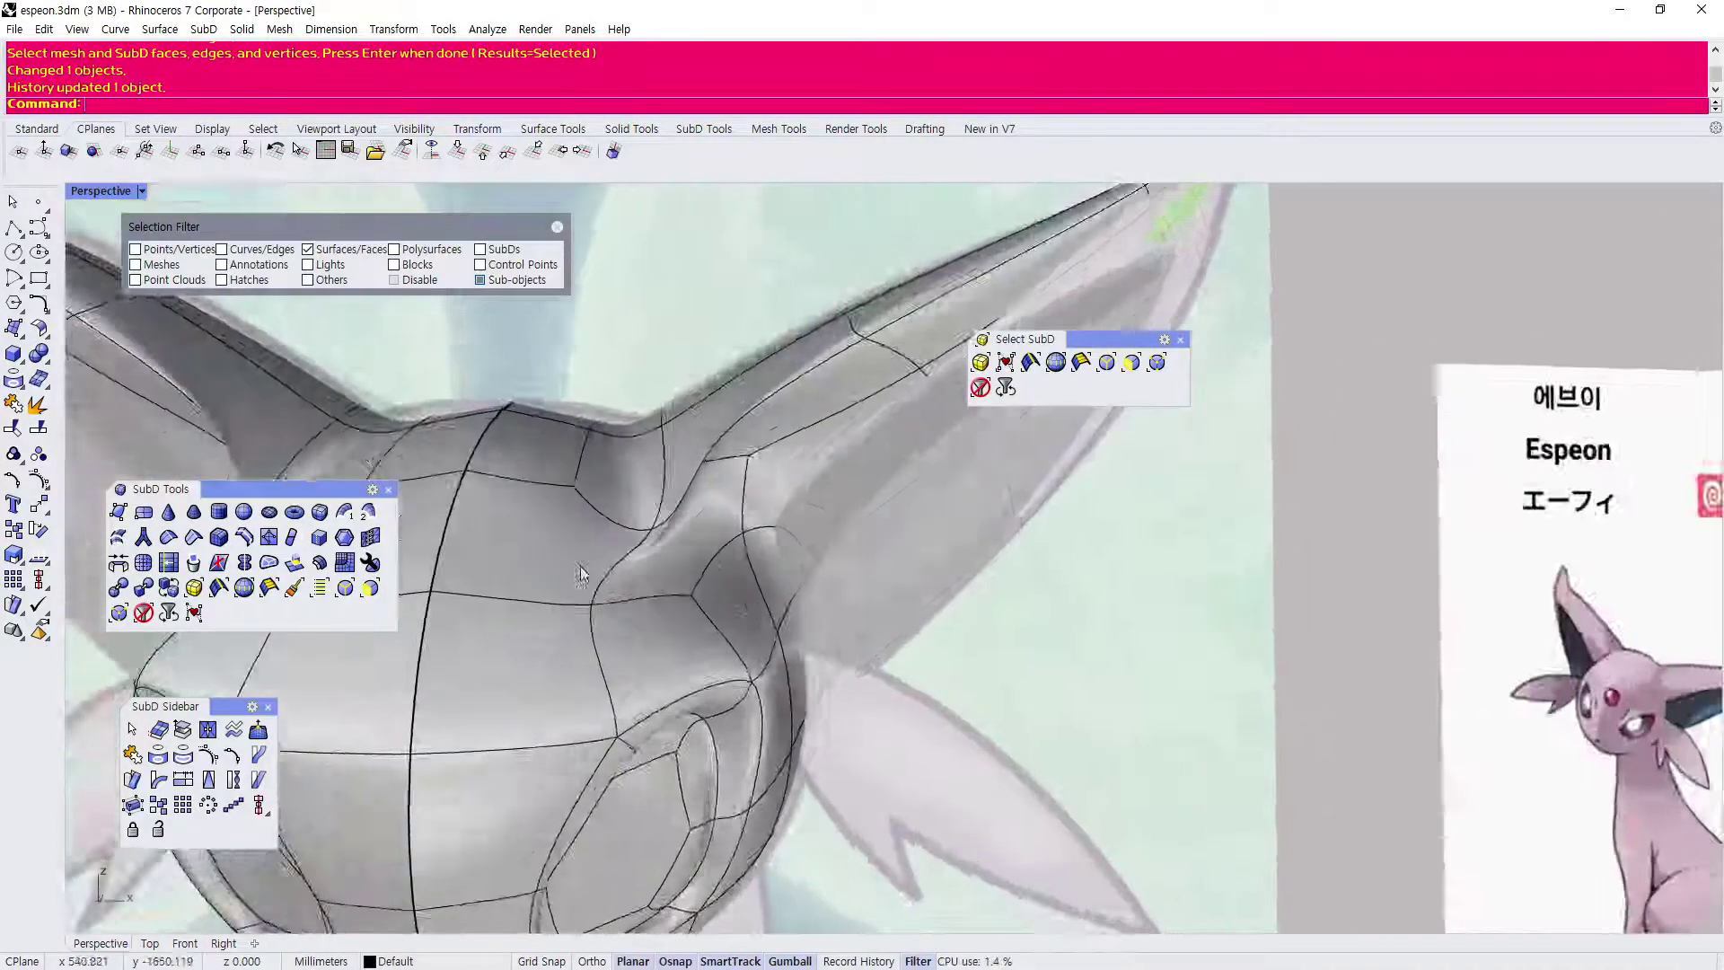
pyautogui.scroll(-5, 670, 558)
pyautogui.scroll(5, 676, 552)
pyautogui.scroll(-5, 730, 471)
pyautogui.scroll(6, 631, 524)
pyautogui.click(611, 534)
pyautogui.click(1154, 363)
pyautogui.click(612, 533)
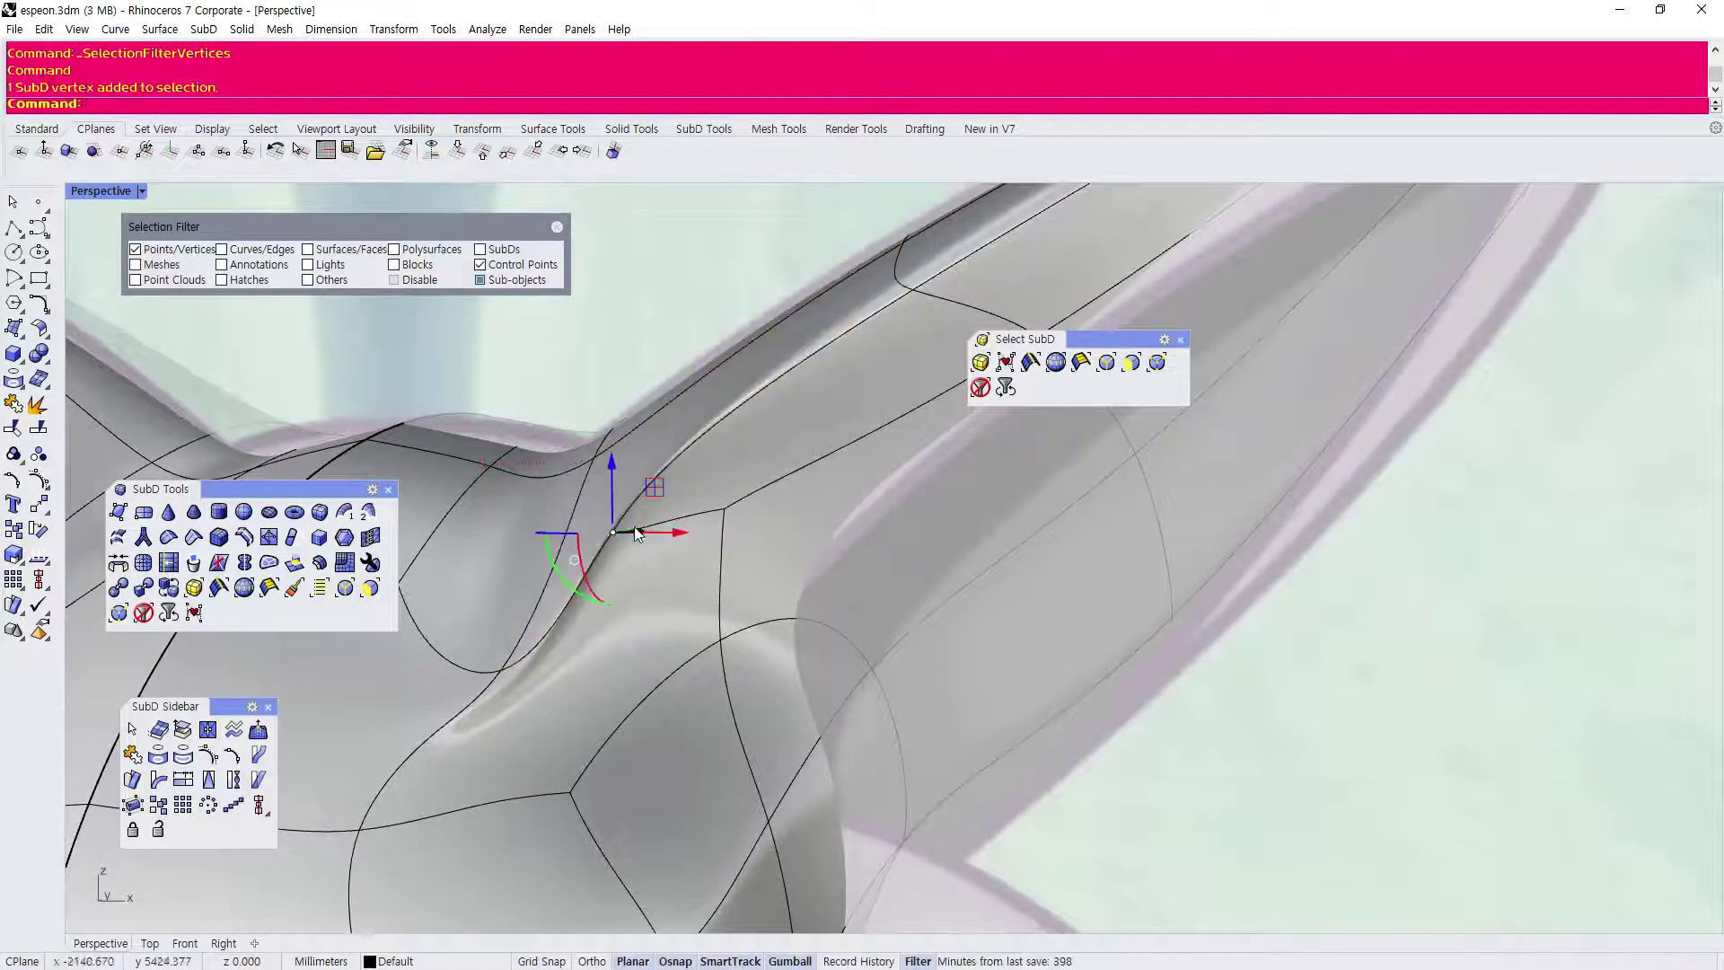
pyautogui.moveTo(614, 476); pyautogui.dragTo(616, 540)
pyautogui.moveTo(691, 596); pyautogui.dragTo(746, 594)
# Examine the head's shape from several angles and compare its cheek area with the Espeon reference images.
pyautogui.scroll(-6, 542, 514)
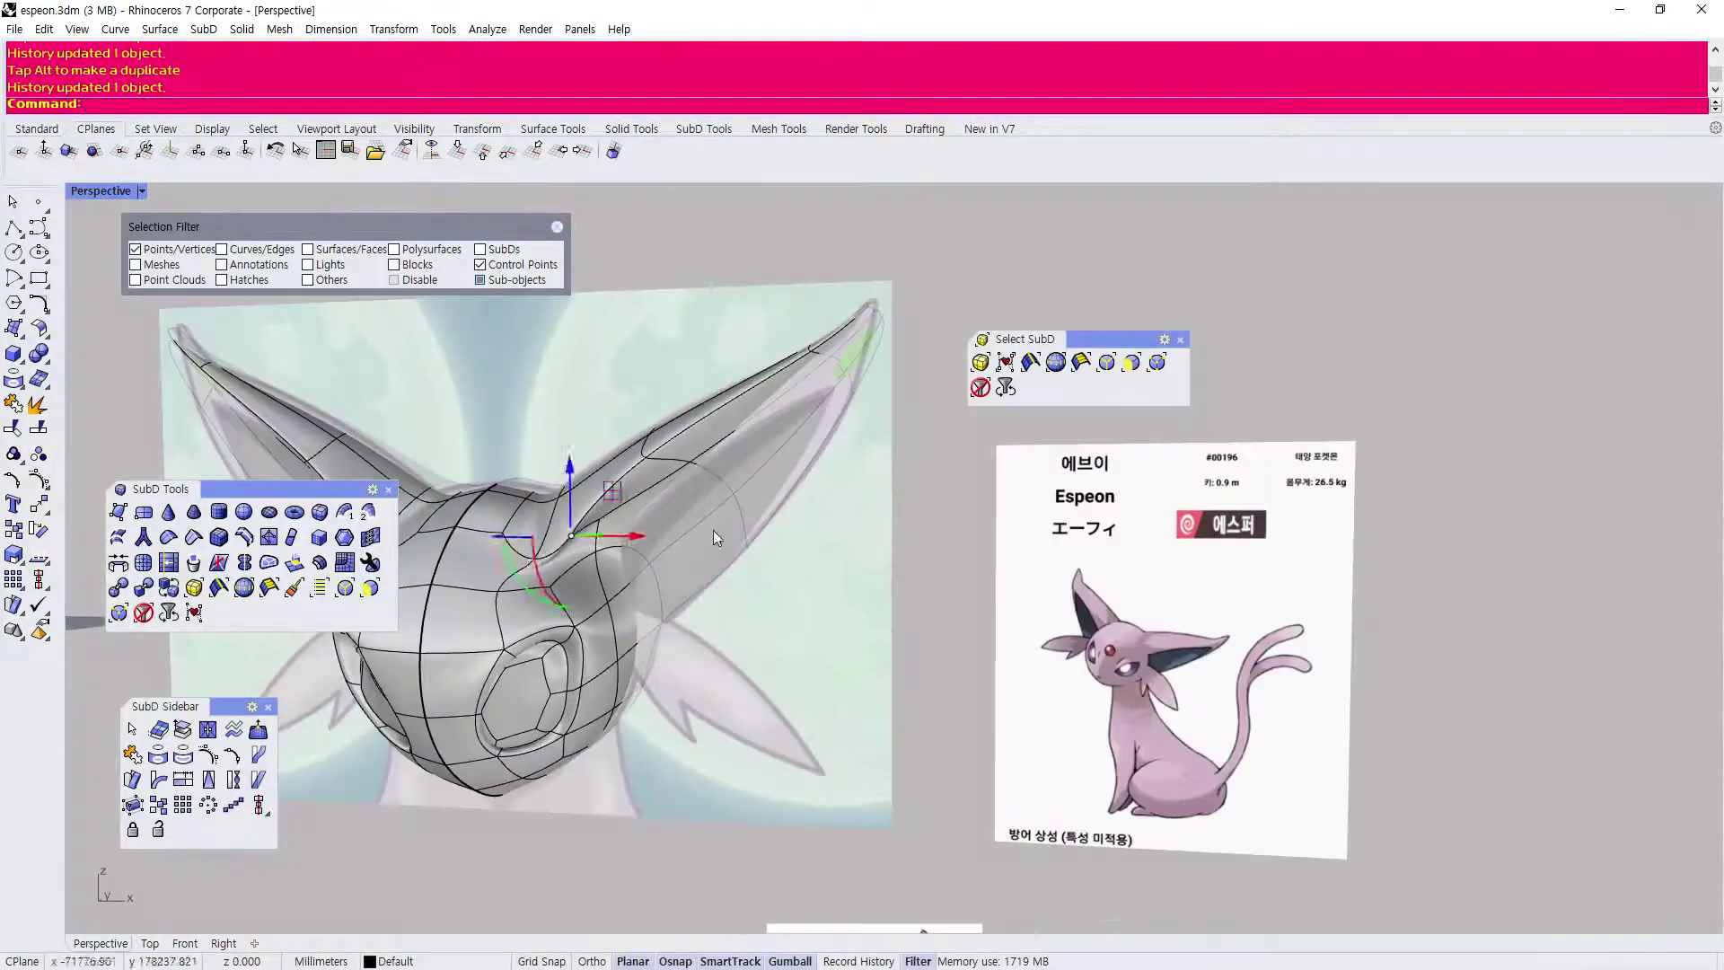
pyautogui.moveTo(825, 554); pyautogui.dragTo(770, 616, button='right')
pyautogui.scroll(-5, 754, 575)
pyautogui.scroll(8, 771, 616)
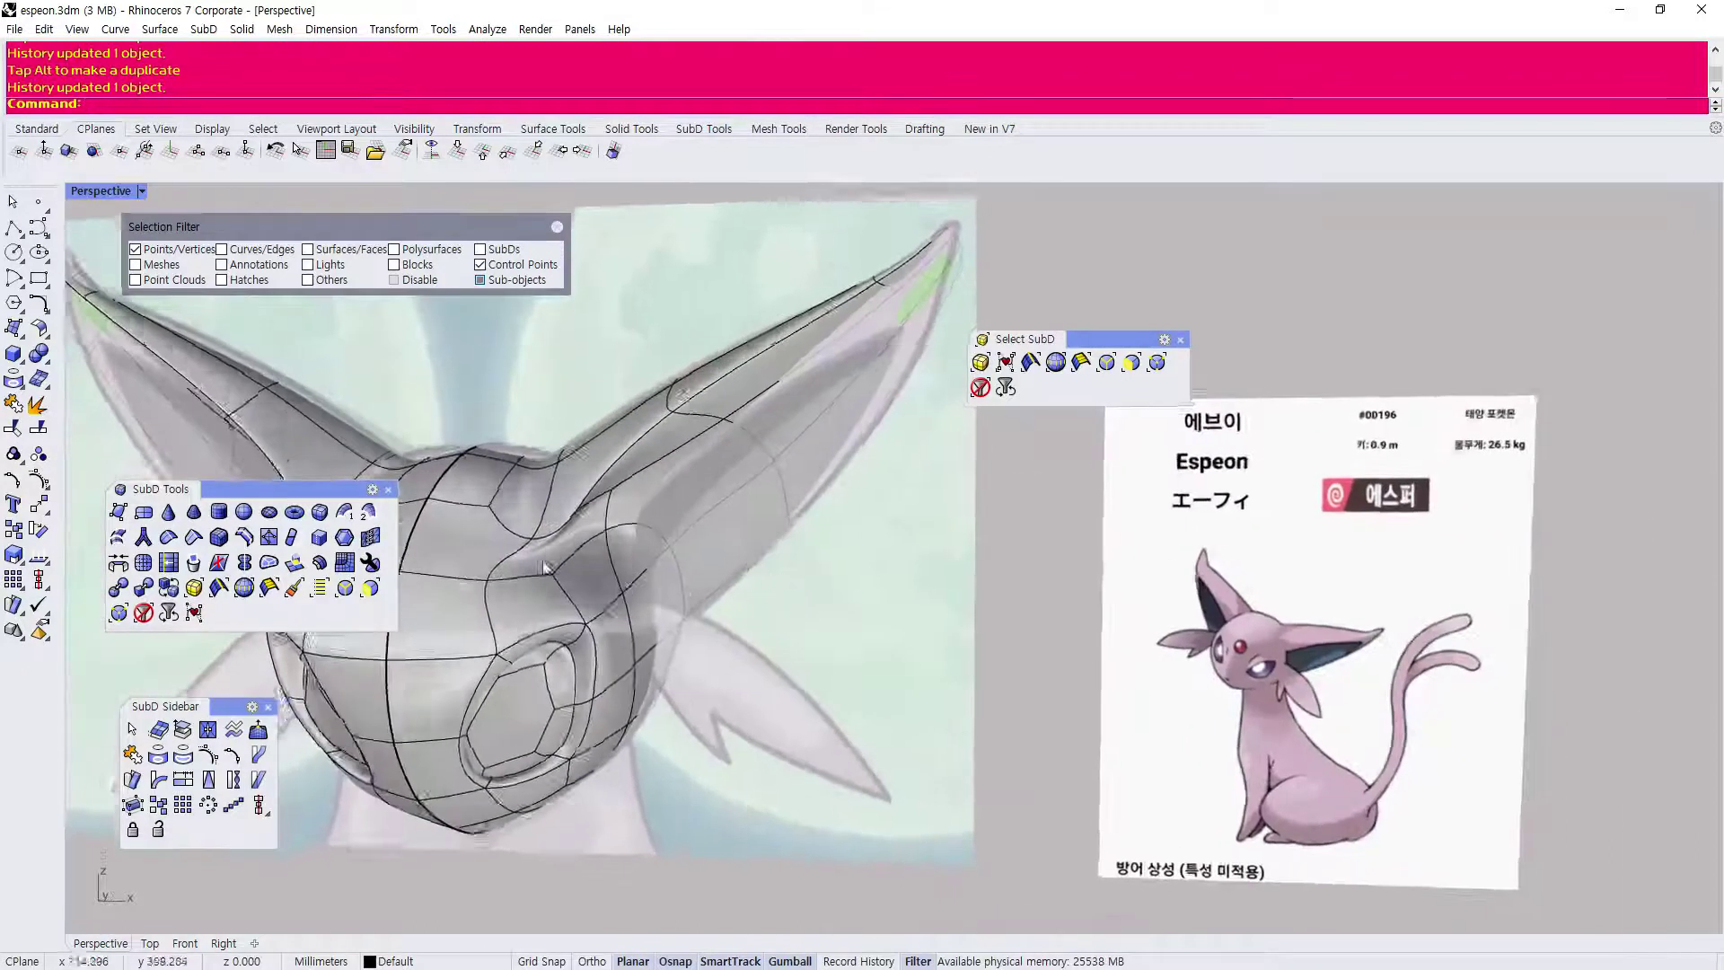
pyautogui.scroll(-3, 650, 627)
pyautogui.scroll(2, 1022, 671)
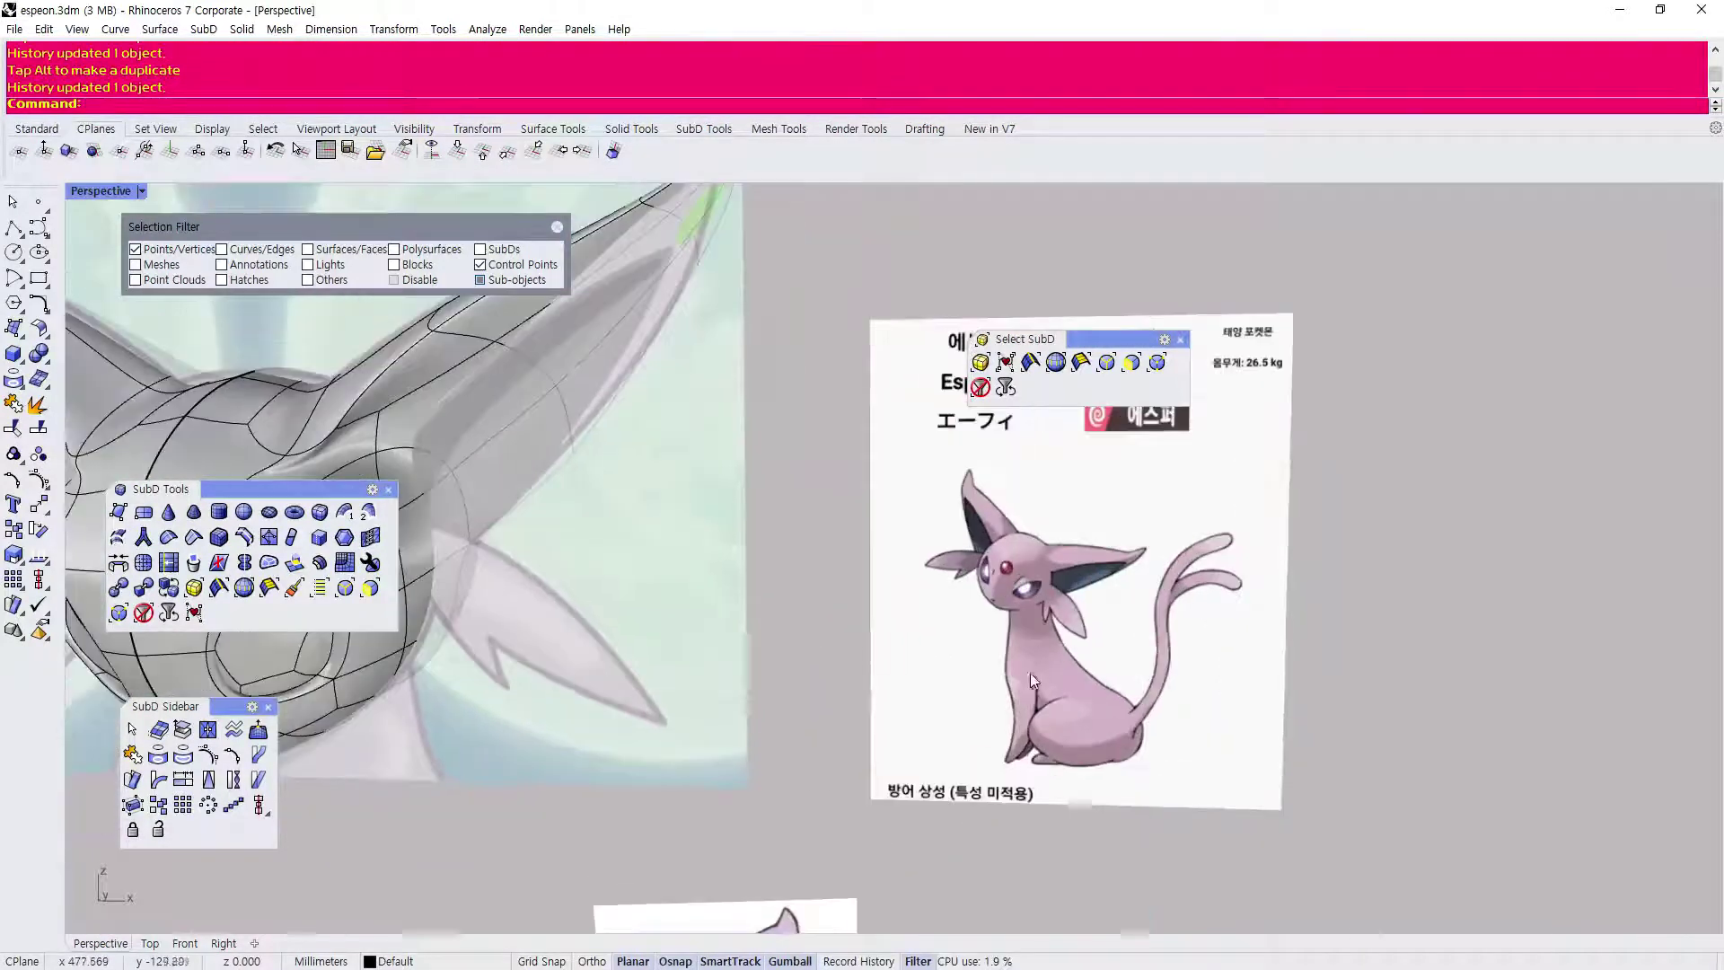
pyautogui.scroll(-2, 1096, 622)
pyautogui.scroll(4, 1053, 639)
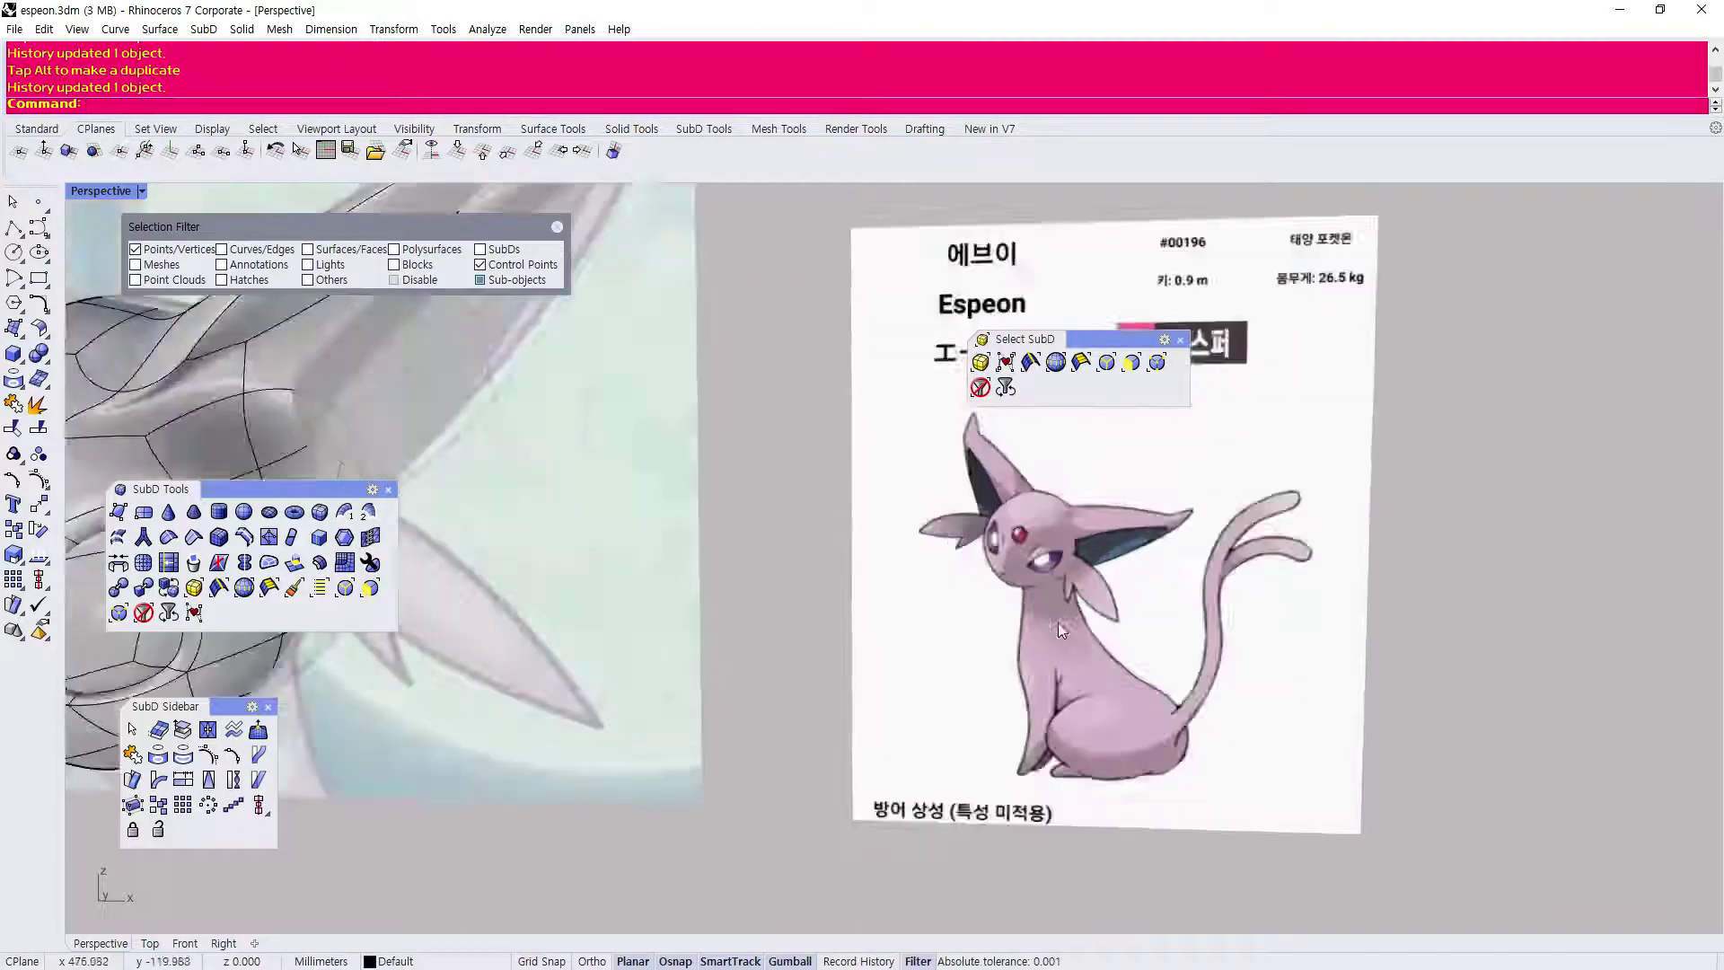
pyautogui.scroll(-3, 1017, 600)
pyautogui.moveTo(1017, 600); pyautogui.dragTo(745, 564, button='right')
pyautogui.scroll(4, 744, 538)
pyautogui.moveTo(639, 521); pyautogui.dragTo(610, 510, button='right')
pyautogui.scroll(-2, 610, 500)
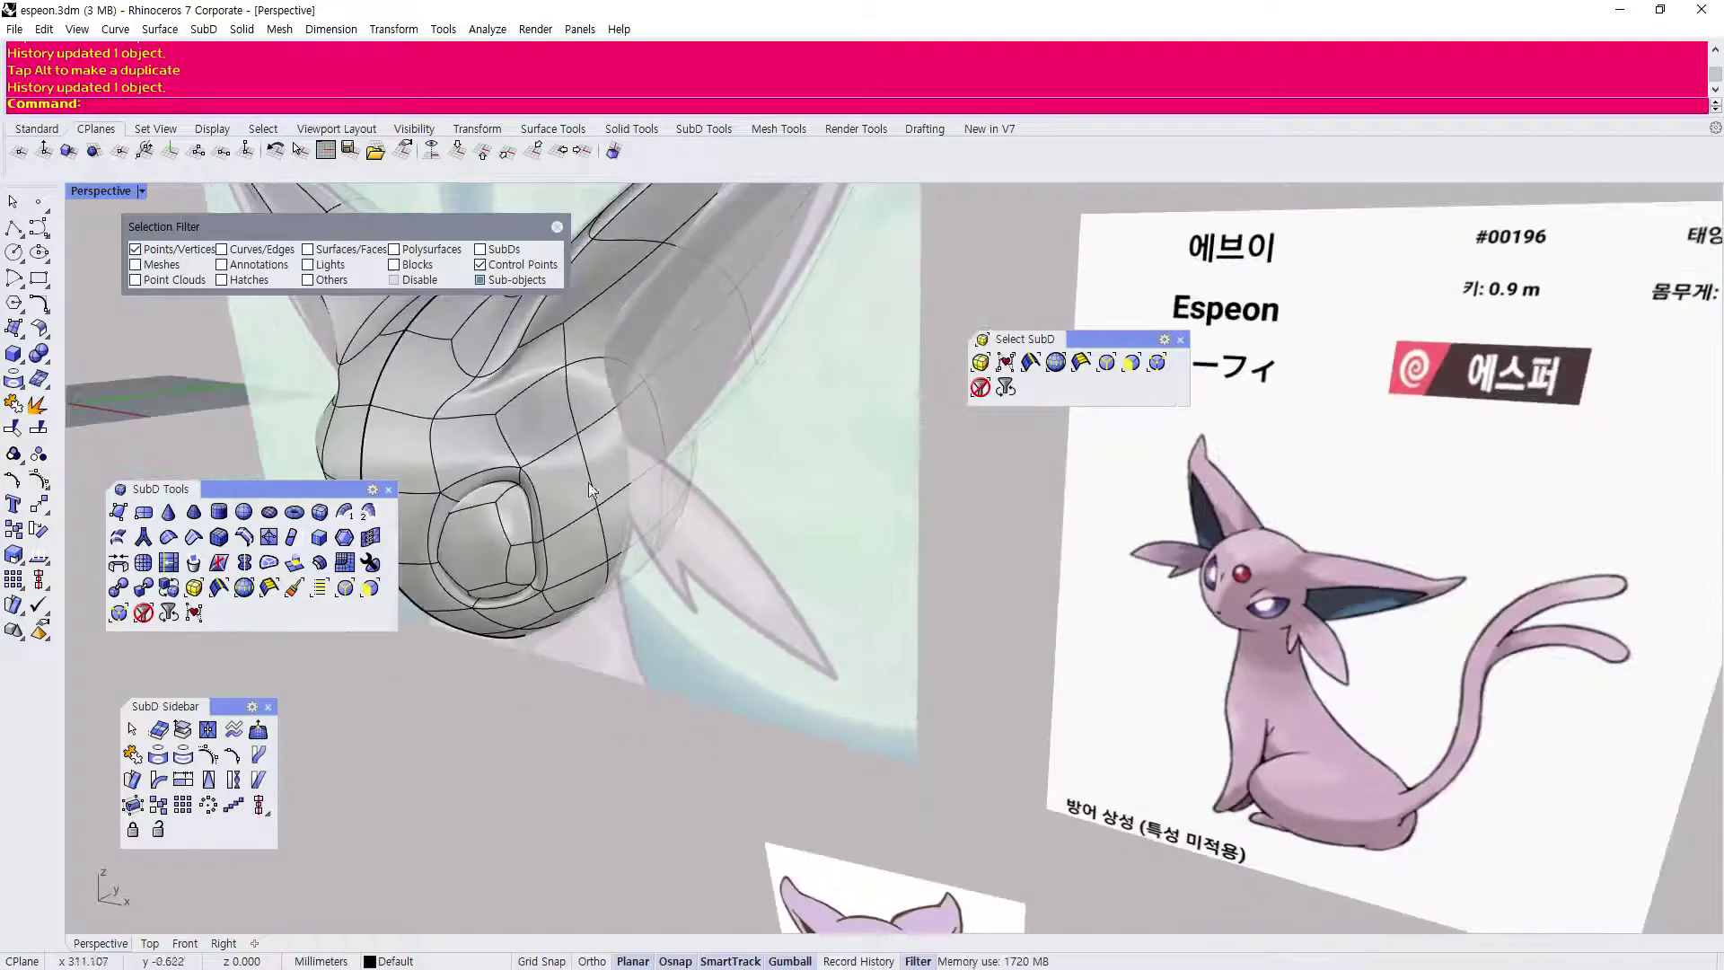
# Extrude the SubD face on the side of the head behind the eye outward to start the cheek tuft.
pyautogui.scroll(3, 597, 514)
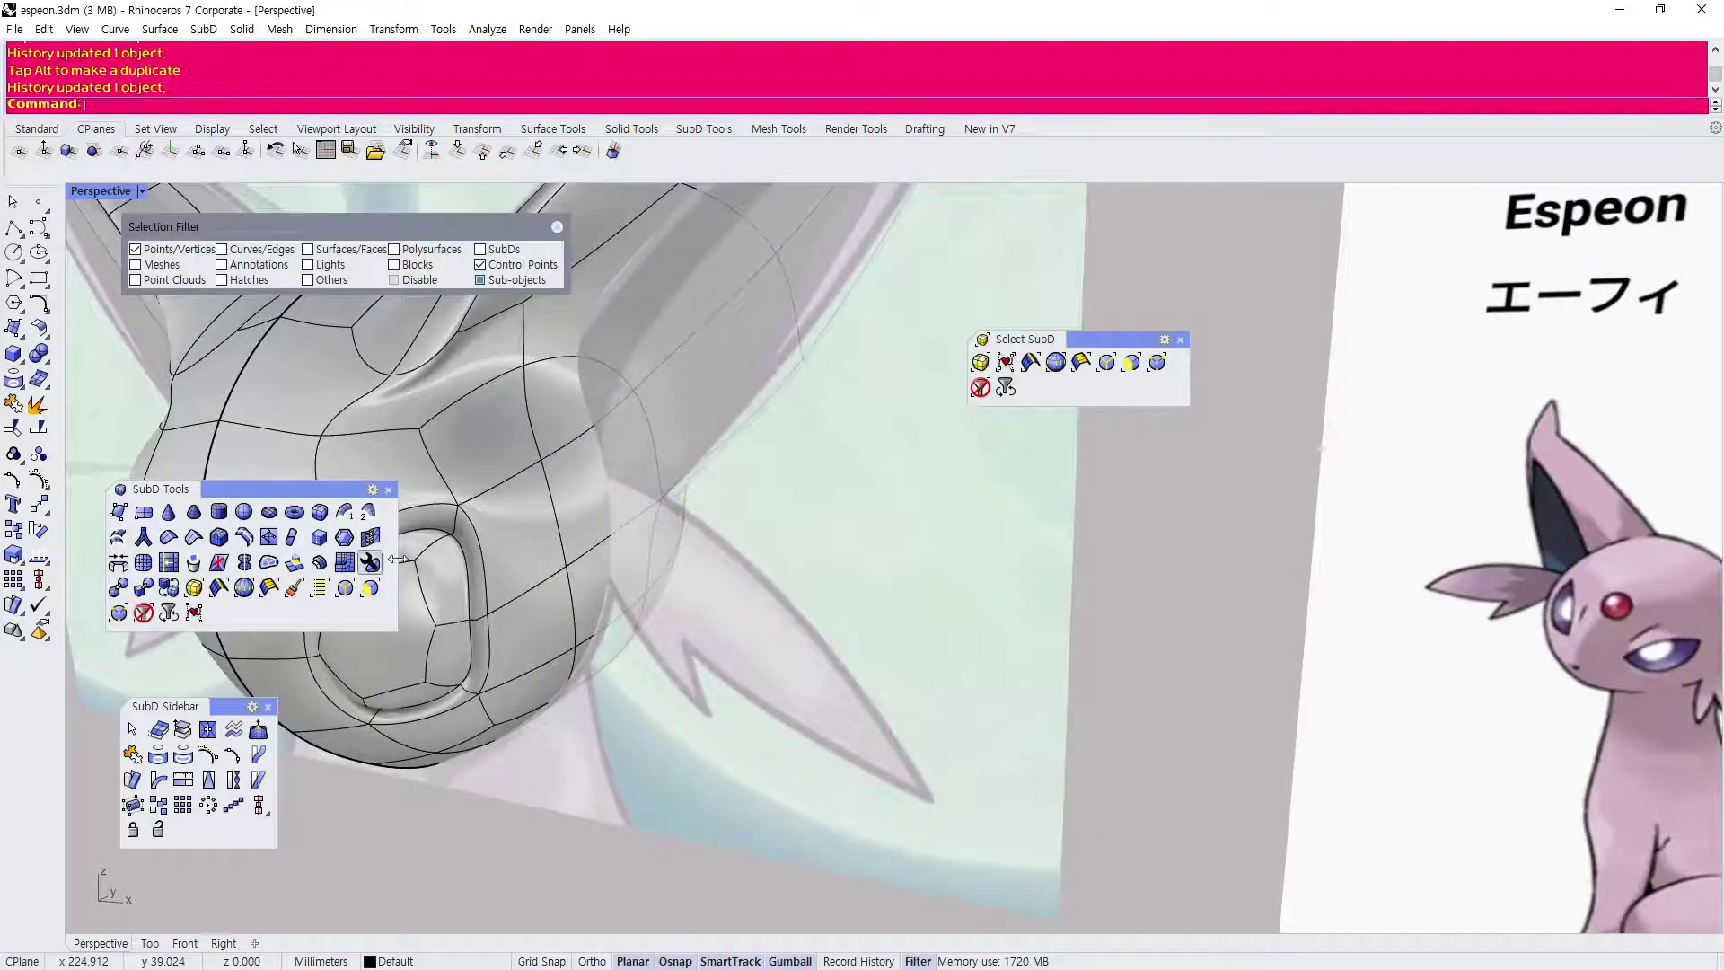
pyautogui.click(295, 563)
pyautogui.click(580, 494)
pyautogui.press('Return')
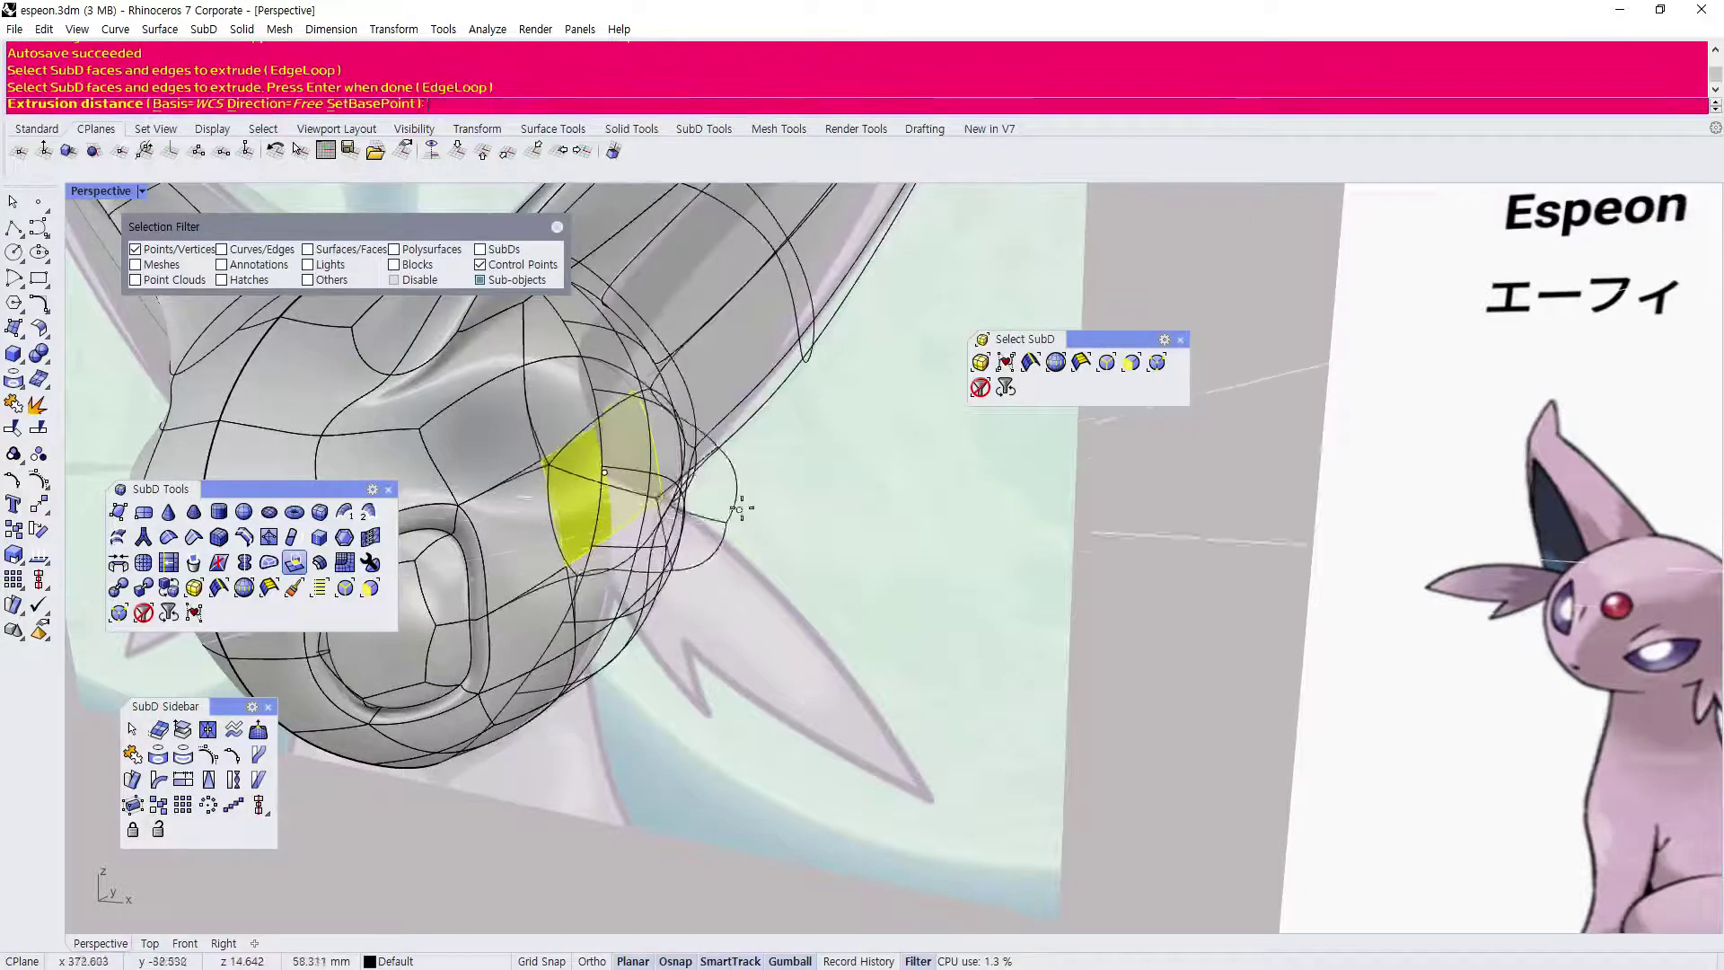
pyautogui.click(809, 530)
pyautogui.moveTo(702, 594); pyautogui.dragTo(768, 571, button='right')
# Try extruding the cheek tuft's end face outward a second time, and undo that extrusion.
pyautogui.rightClick(761, 548)
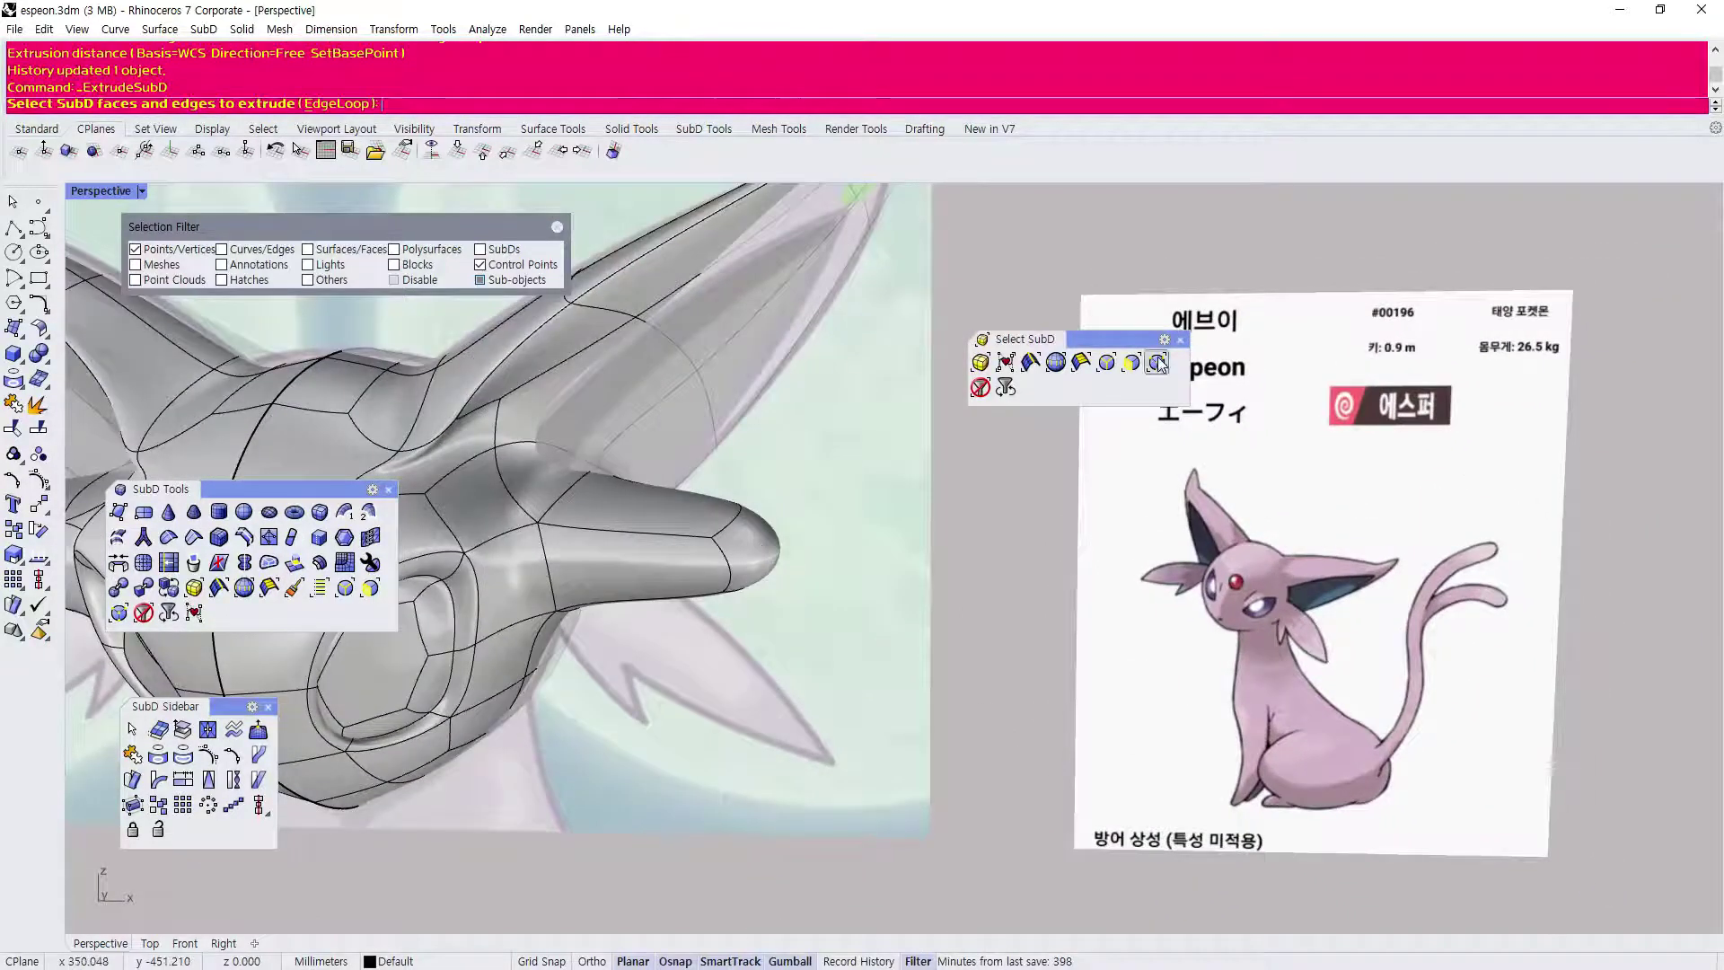
pyautogui.click(1133, 364)
pyautogui.click(755, 553)
pyautogui.rightClick(758, 558)
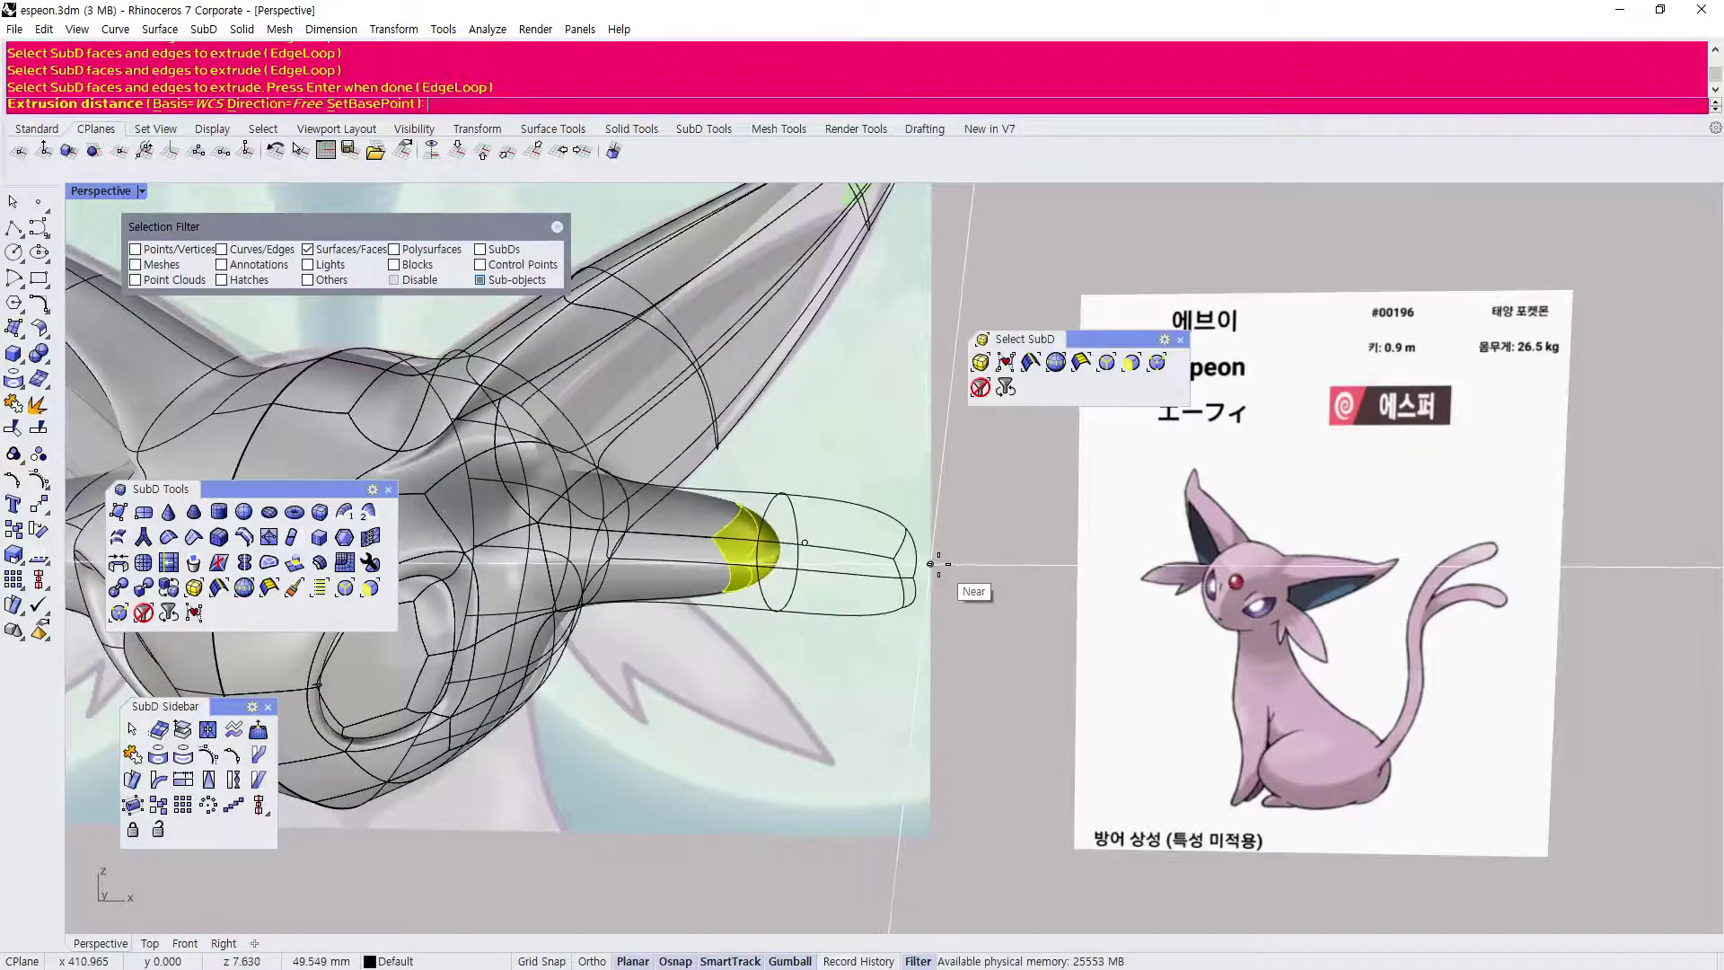
pyautogui.click(940, 564)
pyautogui.scroll(-3, 634, 563)
pyautogui.scroll(5, 681, 573)
pyautogui.moveTo(734, 559)
pyautogui.mouseDown(button='right')
pyautogui.moveTo(676, 485)
pyautogui.moveTo(704, 437)
pyautogui.moveTo(738, 593)
pyautogui.moveTo(700, 758)
pyautogui.moveTo(677, 724)
pyautogui.moveTo(665, 823)
pyautogui.moveTo(634, 671)
pyautogui.moveTo(732, 589)
pyautogui.mouseUp(button='right')
pyautogui.hotkey('ctrl', 'z')
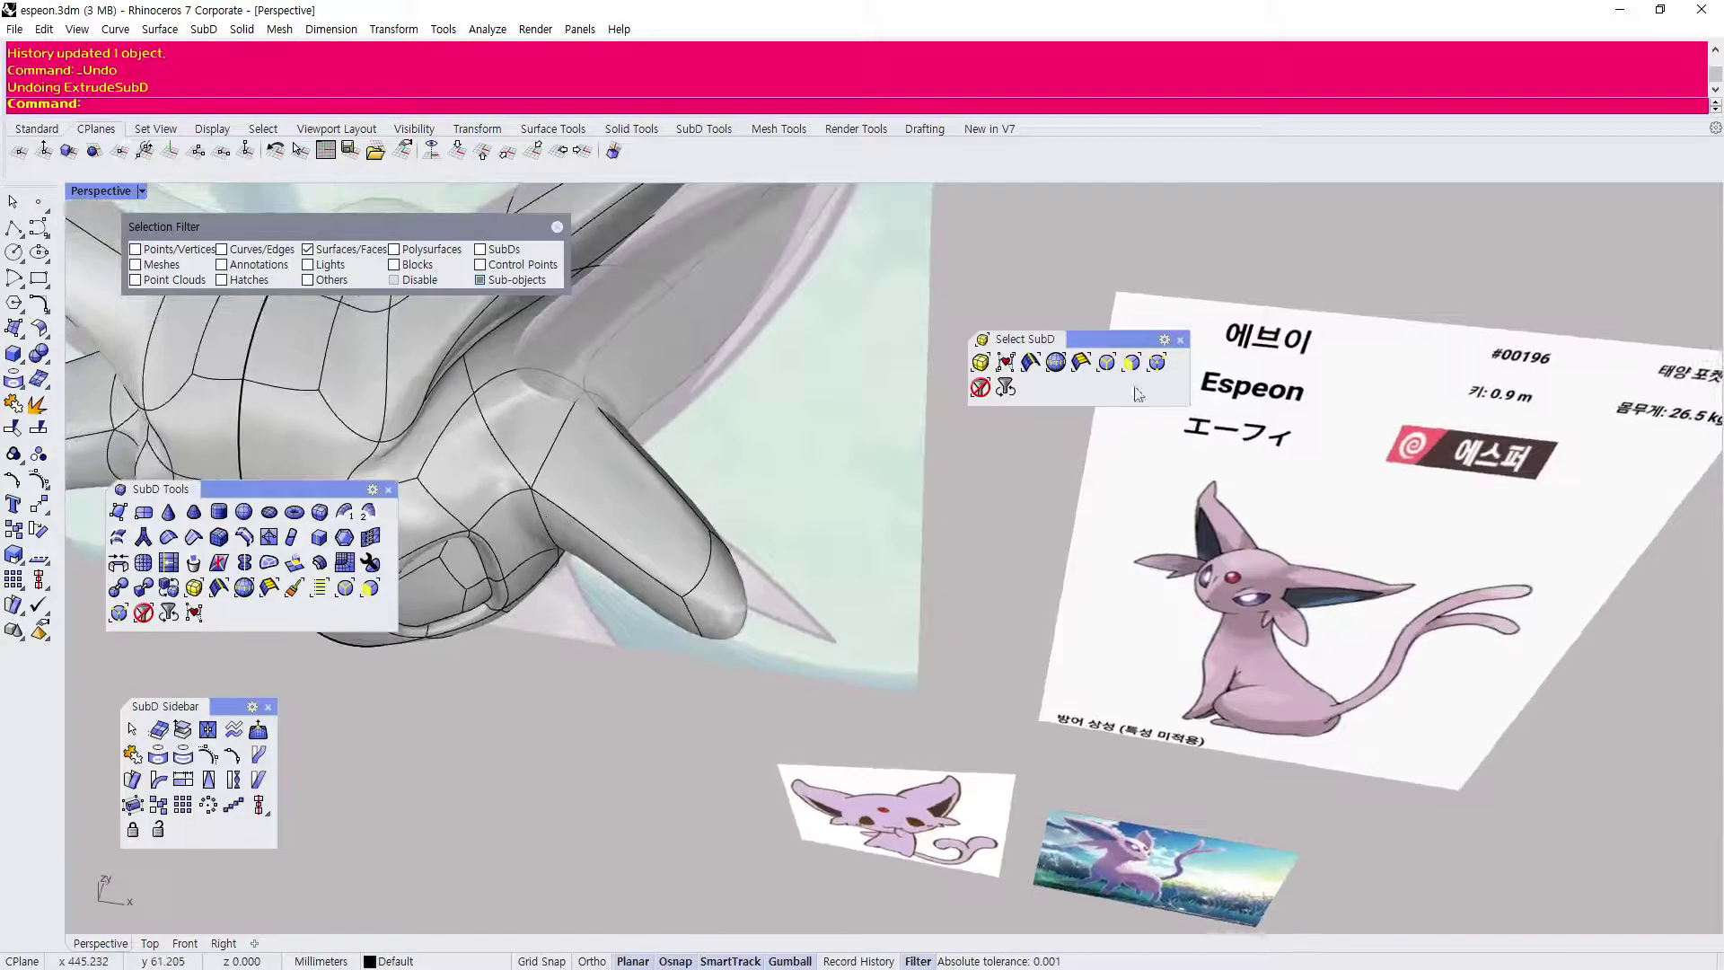
# Extrude the cheek tuft's end face sideways along the X axis with the gumball to add another segment.
pyautogui.click(1133, 363)
pyautogui.click(738, 618)
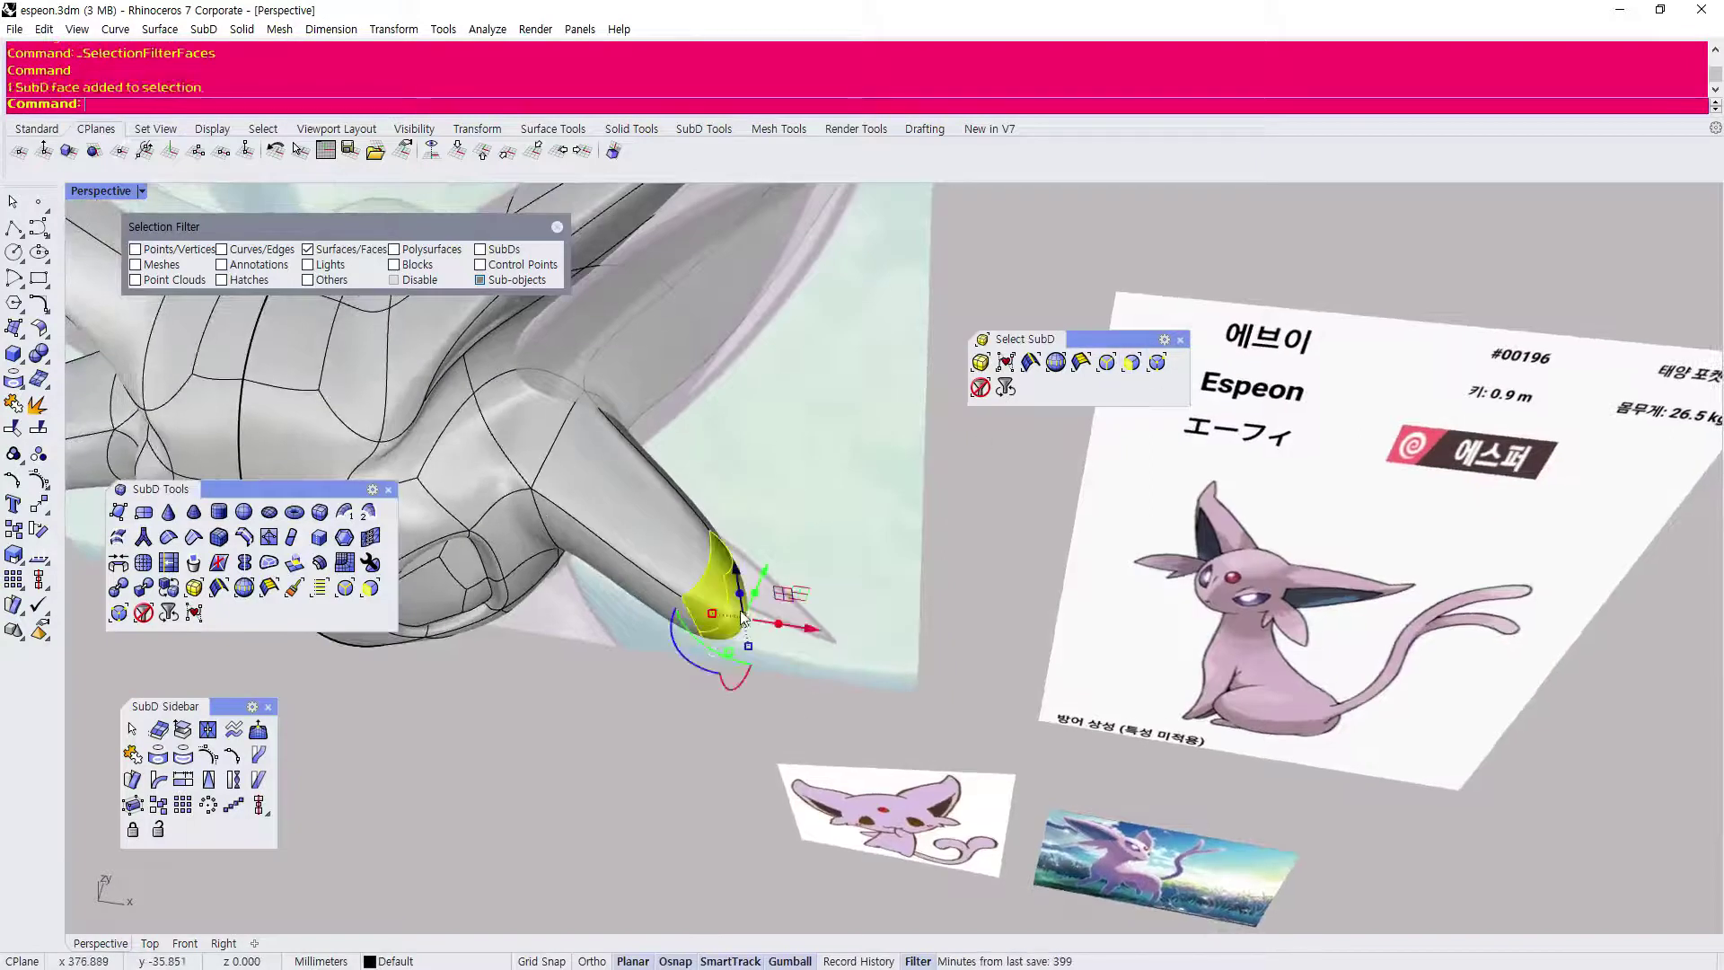
pyautogui.moveTo(781, 631); pyautogui.dragTo(853, 641)
pyautogui.press('Escape')
pyautogui.moveTo(795, 593); pyautogui.dragTo(546, 579, button='right')
# In the Front view, select the edge loop around the cheek tuft near its end and move it down toward the reference.
pyautogui.click(1132, 363)
pyautogui.moveTo(729, 519); pyautogui.dragTo(752, 801)
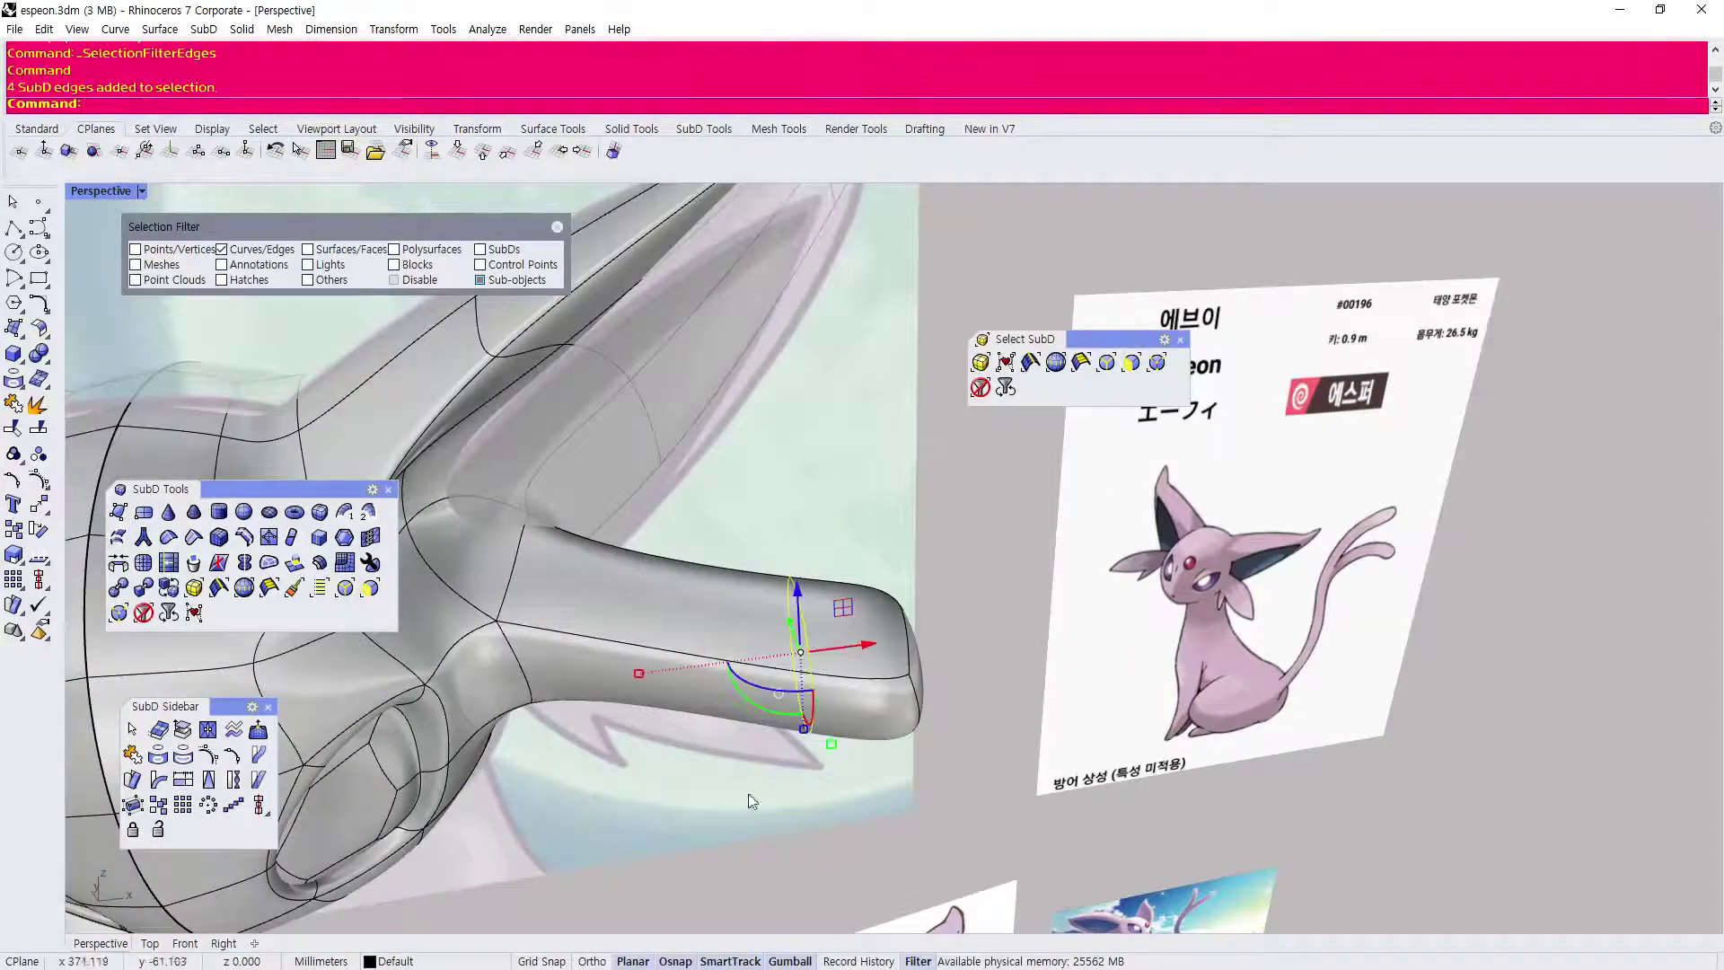
pyautogui.doubleClick(103, 189)
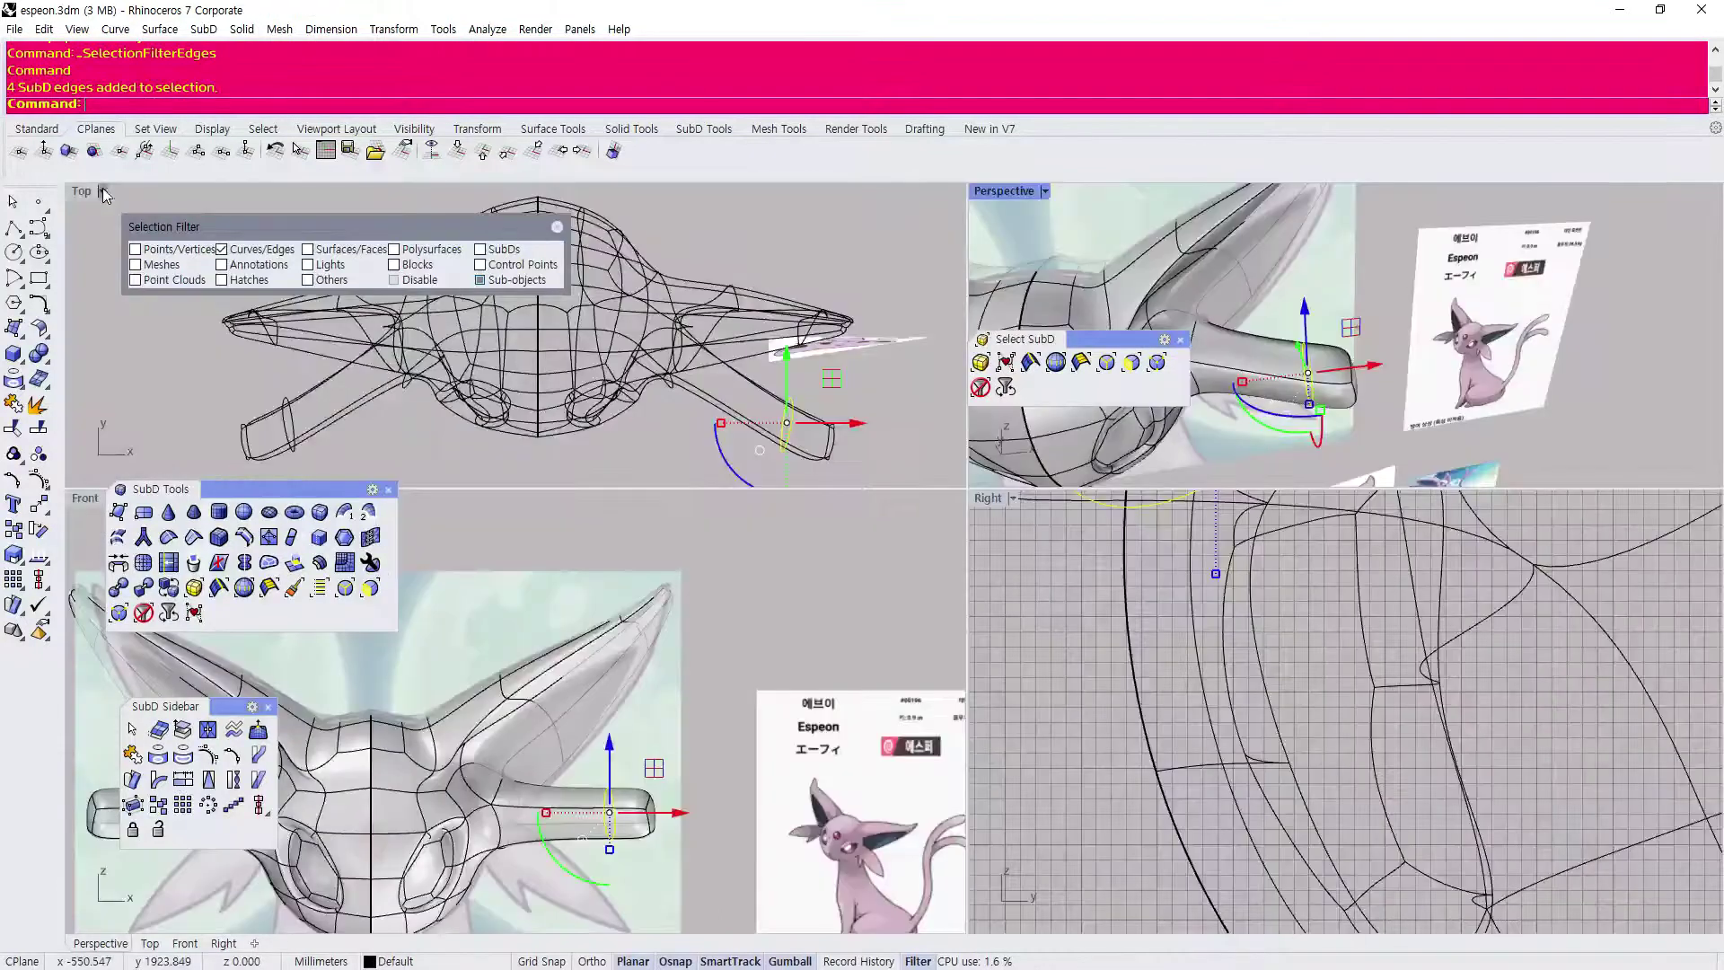
pyautogui.doubleClick(92, 496)
pyautogui.scroll(-6, 481, 415)
pyautogui.scroll(6, 815, 528)
pyautogui.moveTo(764, 539); pyautogui.dragTo(764, 795)
pyautogui.click(851, 643)
pyautogui.click(900, 570)
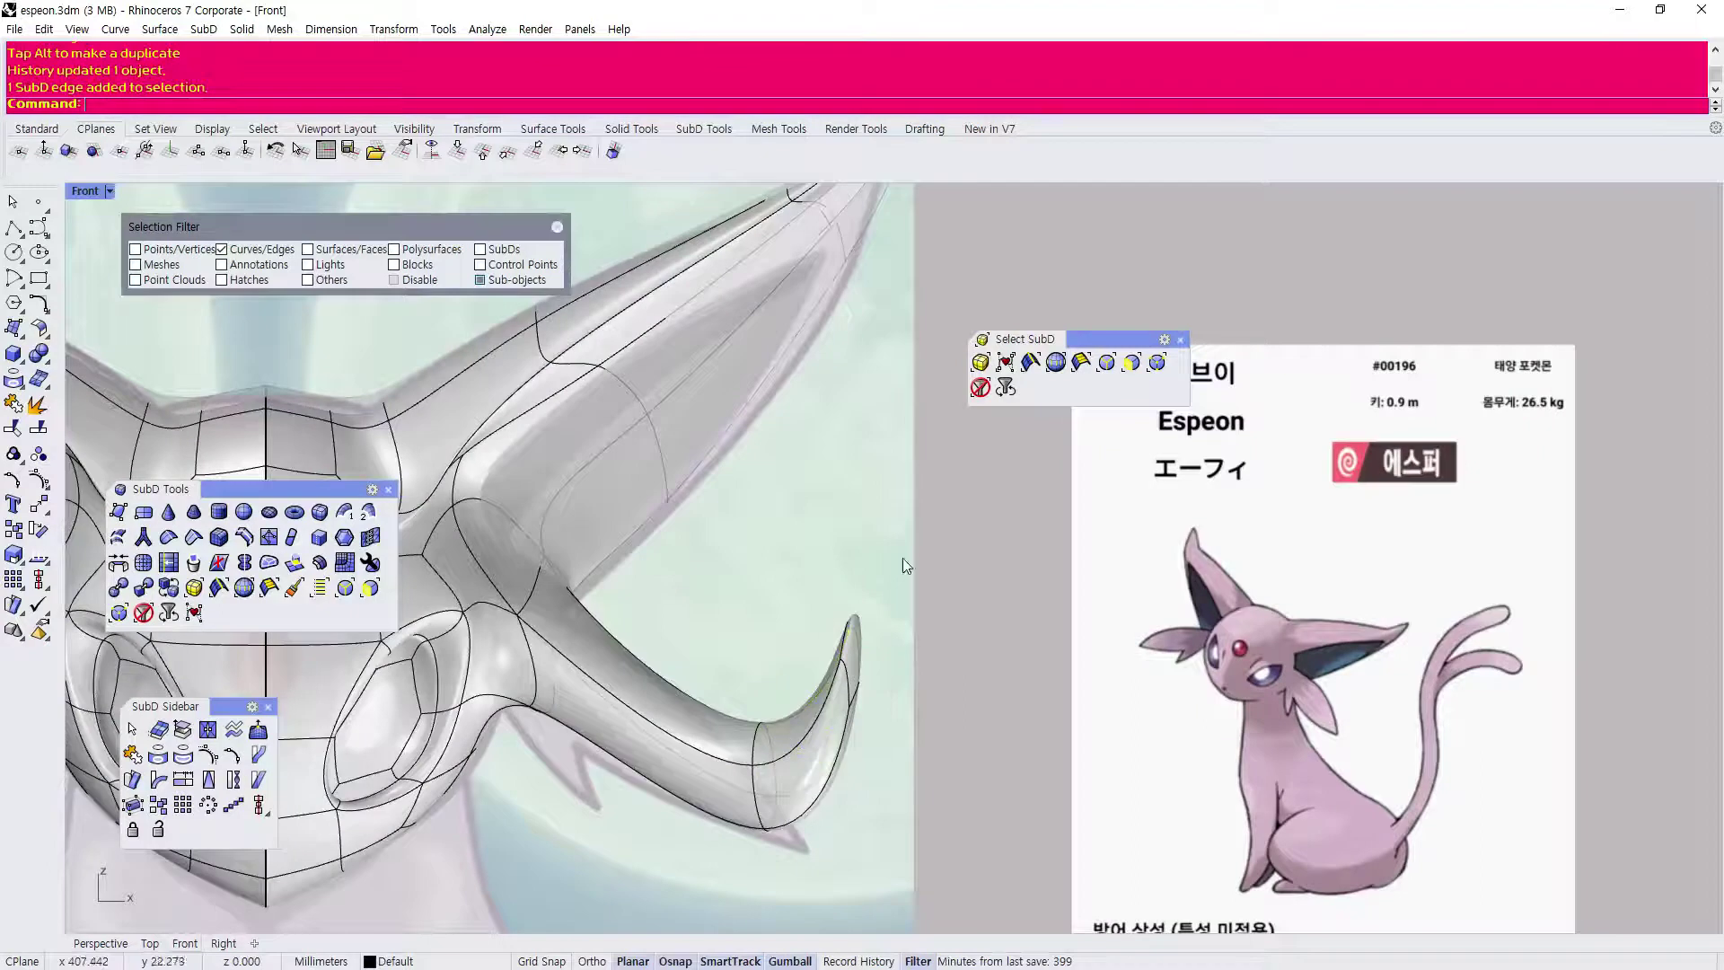
# Select the cheek tuft's end face and move it down and back inward to the tip of the reference fur.
pyautogui.click(1131, 362)
pyautogui.moveTo(864, 619); pyautogui.dragTo(849, 641)
pyautogui.click(864, 642)
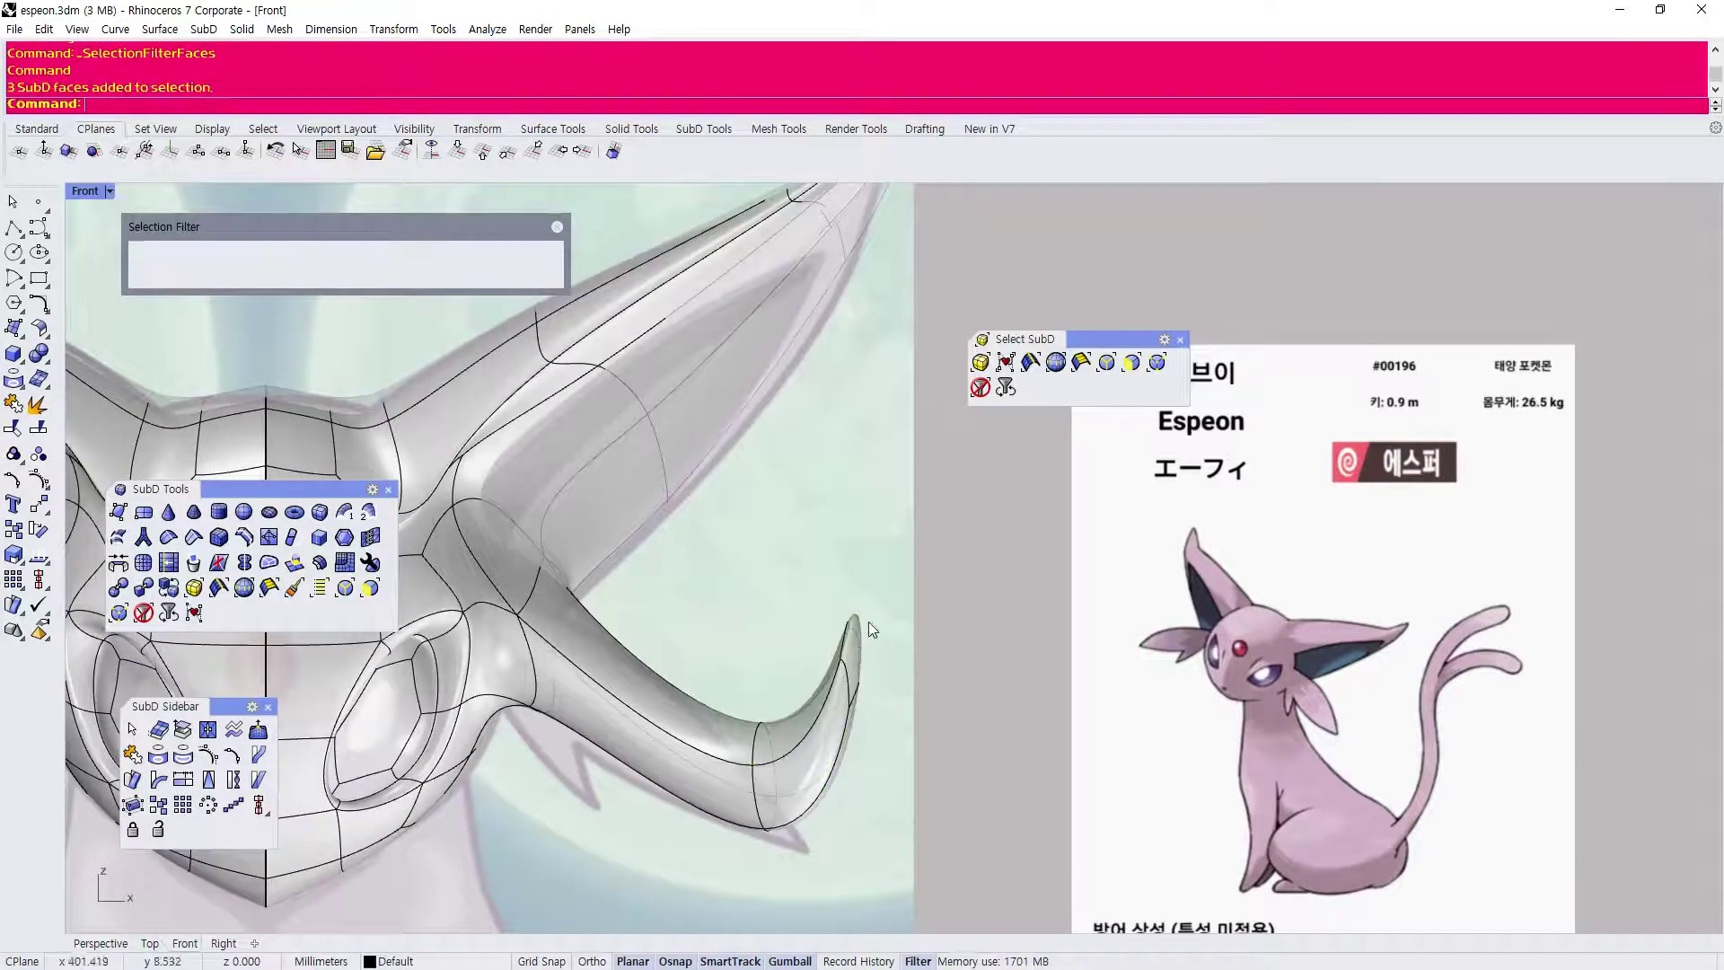
pyautogui.click(855, 634)
pyautogui.moveTo(860, 574); pyautogui.dragTo(890, 832)
pyautogui.scroll(-4, 674, 566)
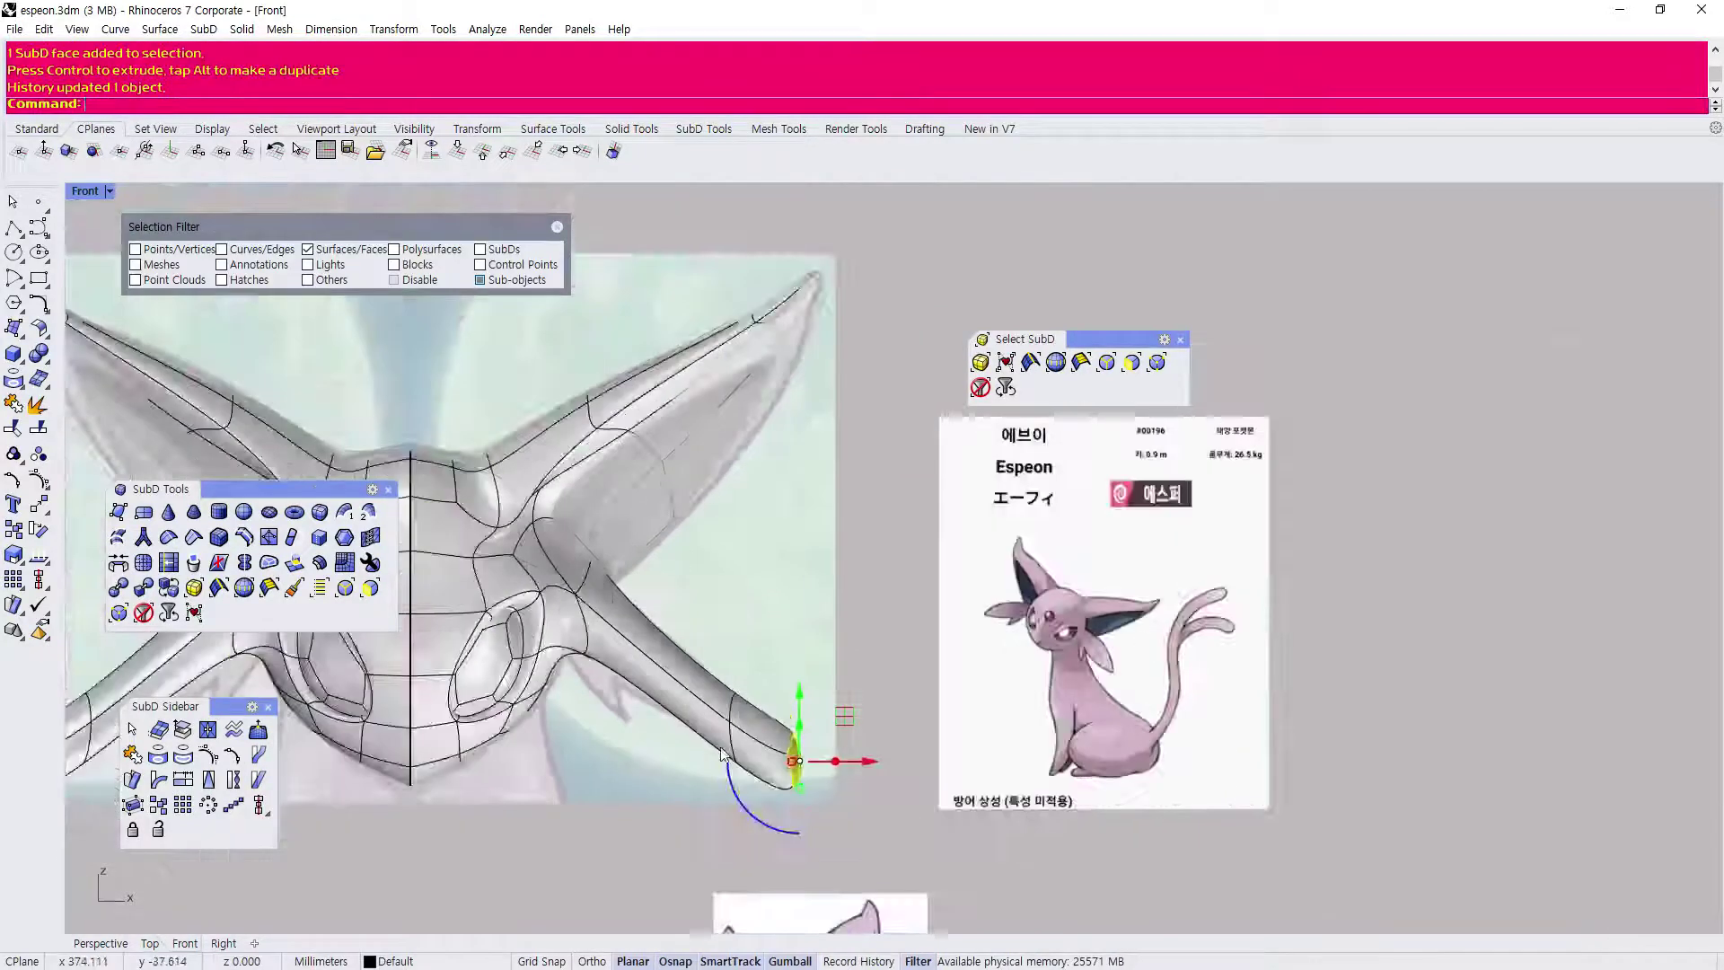
pyautogui.scroll(8, 754, 783)
pyautogui.moveTo(915, 721); pyautogui.dragTo(815, 683)
pyautogui.scroll(-2, 684, 716)
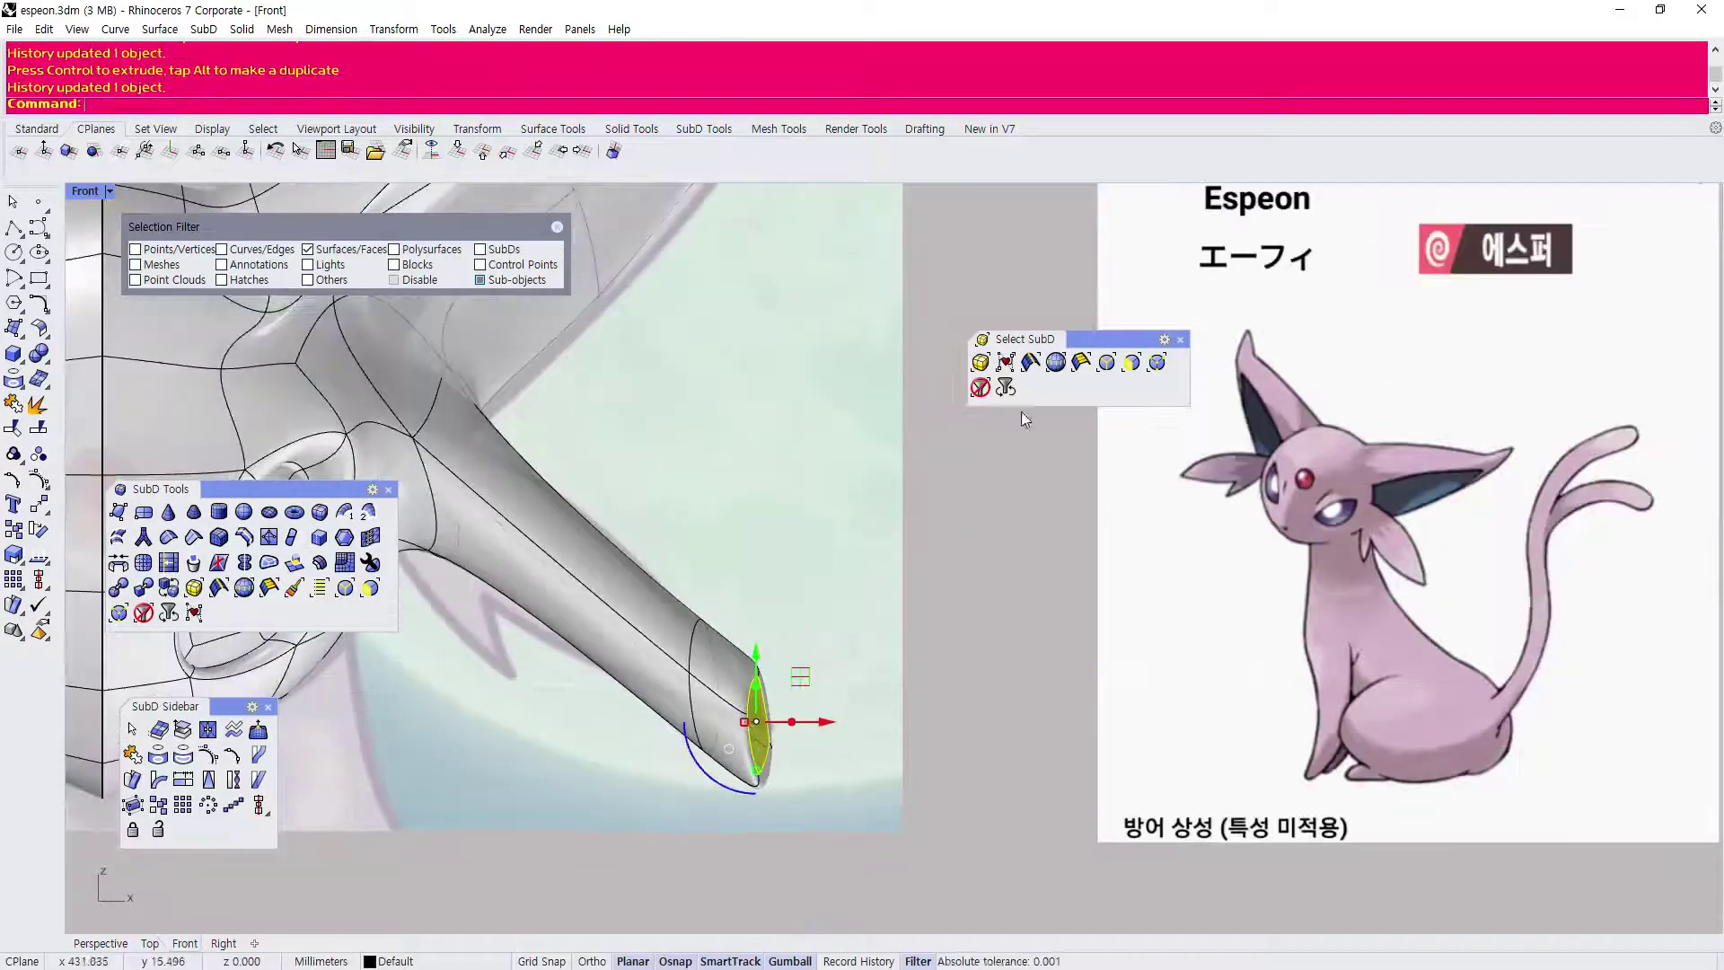
# Select the edge loop just behind the cheek tuft's tip and move it up toward the head.
pyautogui.click(1107, 366)
pyautogui.moveTo(723, 871); pyautogui.dragTo(724, 873)
pyautogui.moveTo(722, 620); pyautogui.dragTo(674, 561)
pyautogui.click(957, 714)
pyautogui.scroll(4, 760, 689)
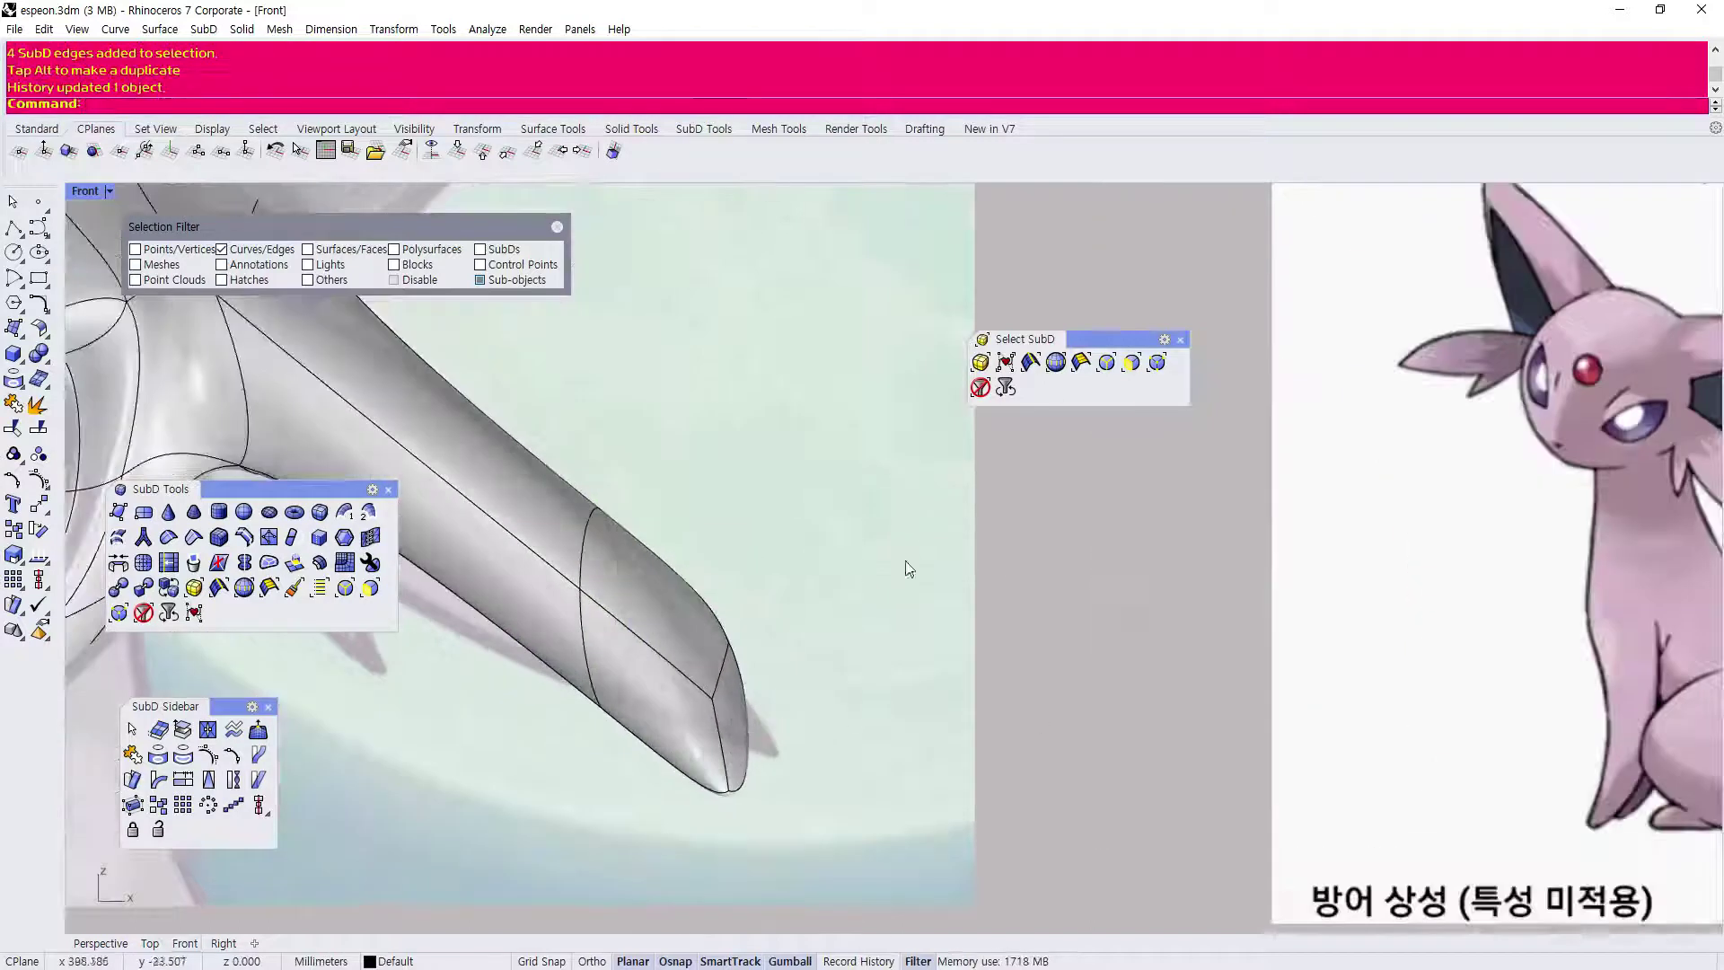
# Scale the cheek tuft's end face down vertically and move it outward so the tuft tapers to the reference's tip.
pyautogui.click(1131, 362)
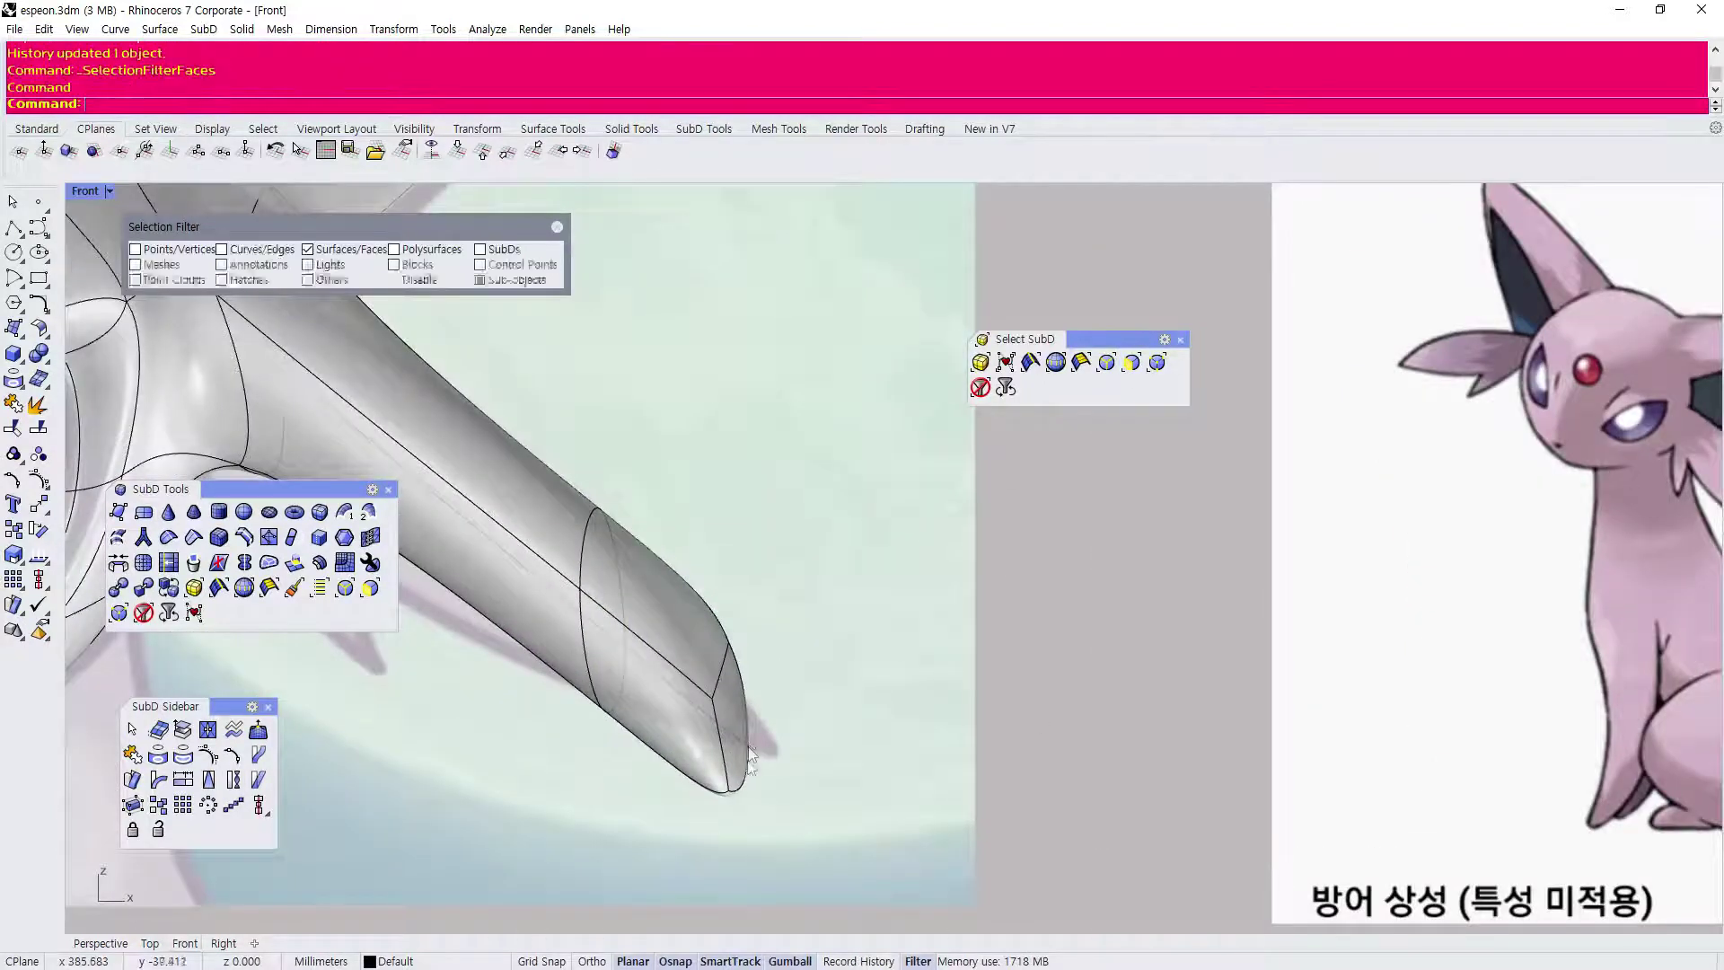
pyautogui.click(730, 710)
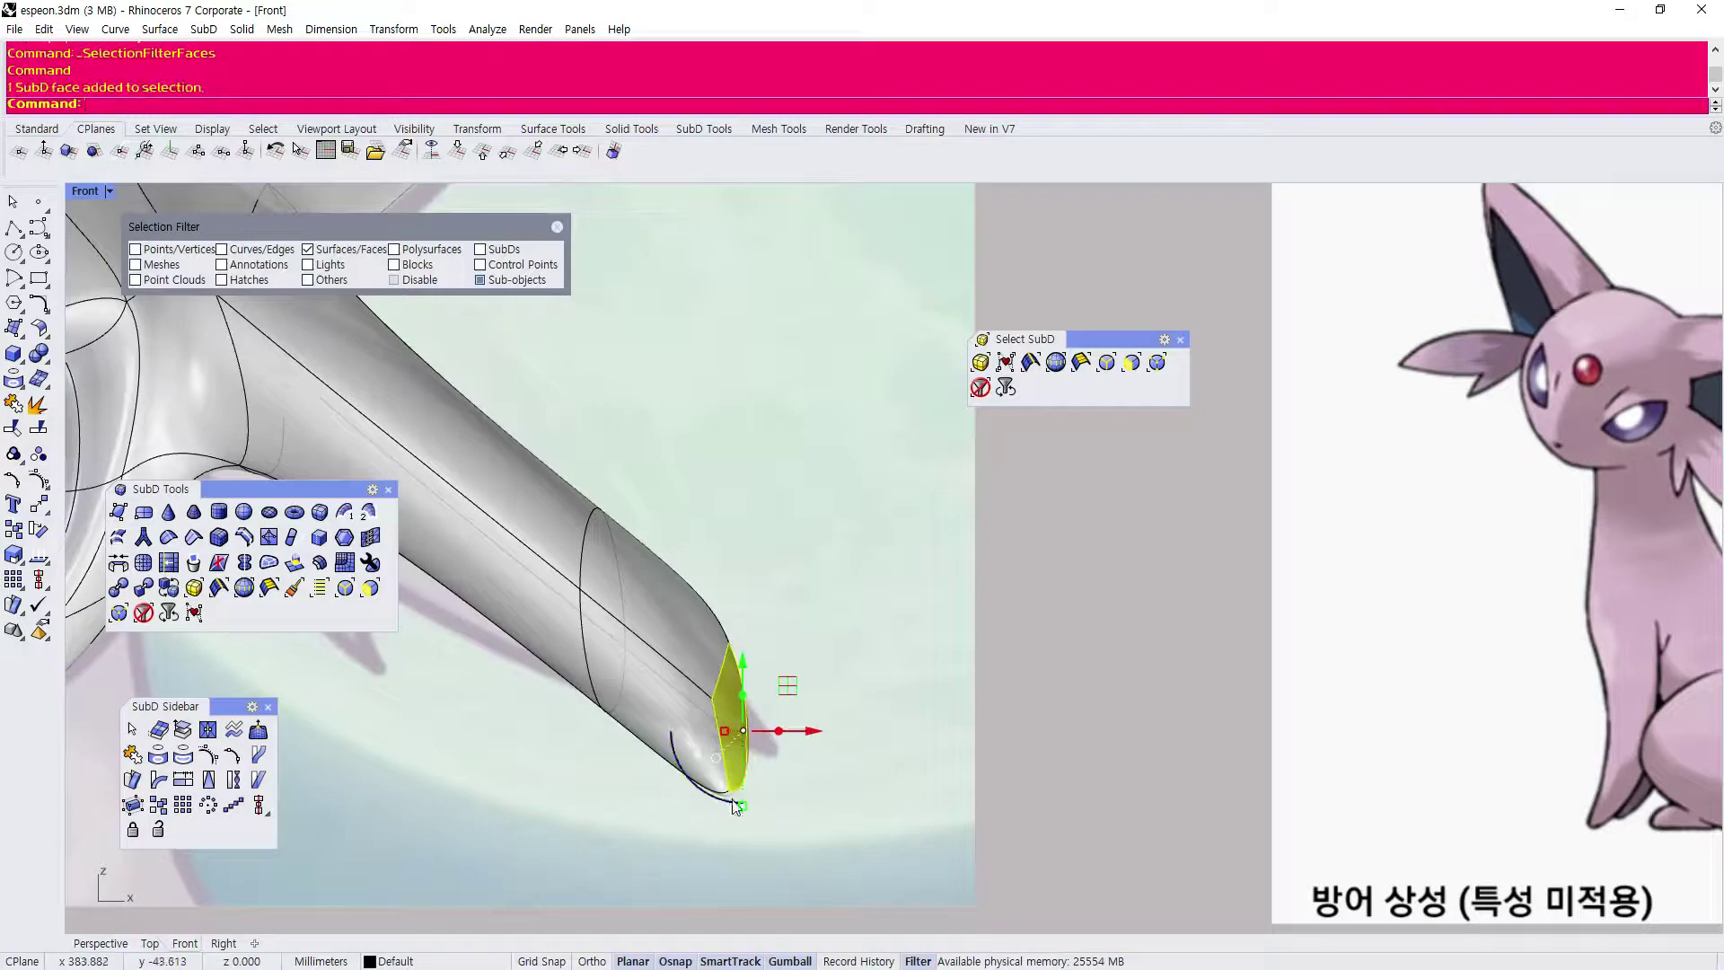
pyautogui.moveTo(745, 808); pyautogui.dragTo(753, 756)
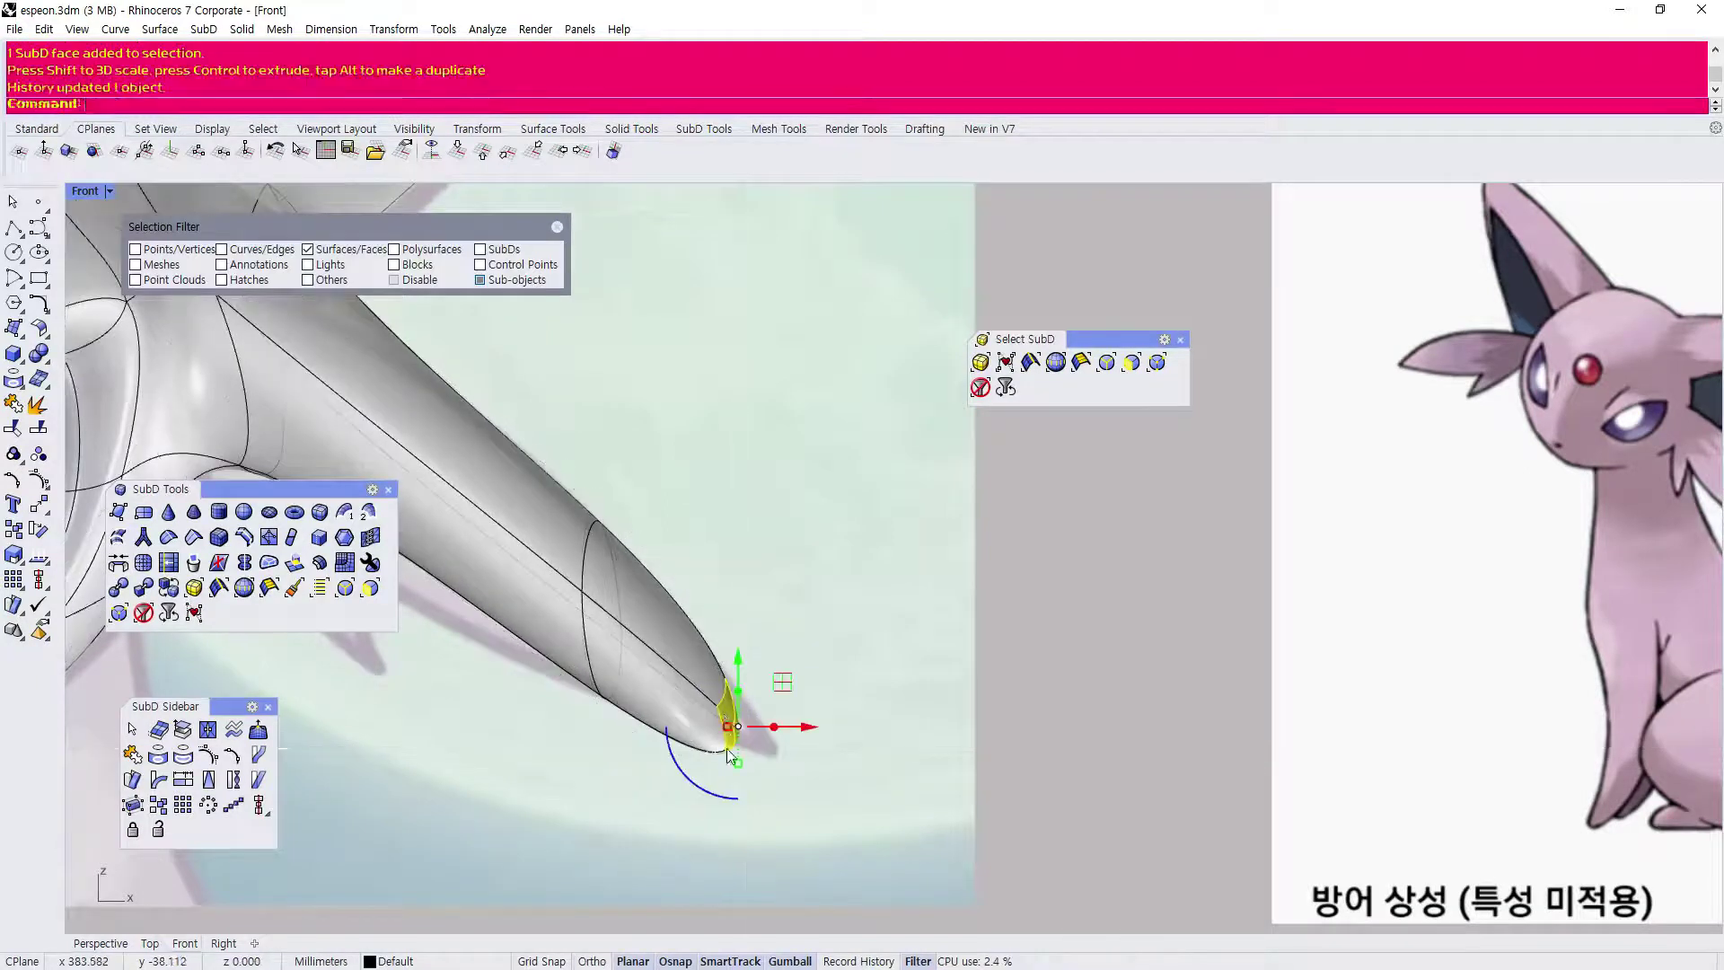
pyautogui.moveTo(782, 684); pyautogui.dragTo(825, 696)
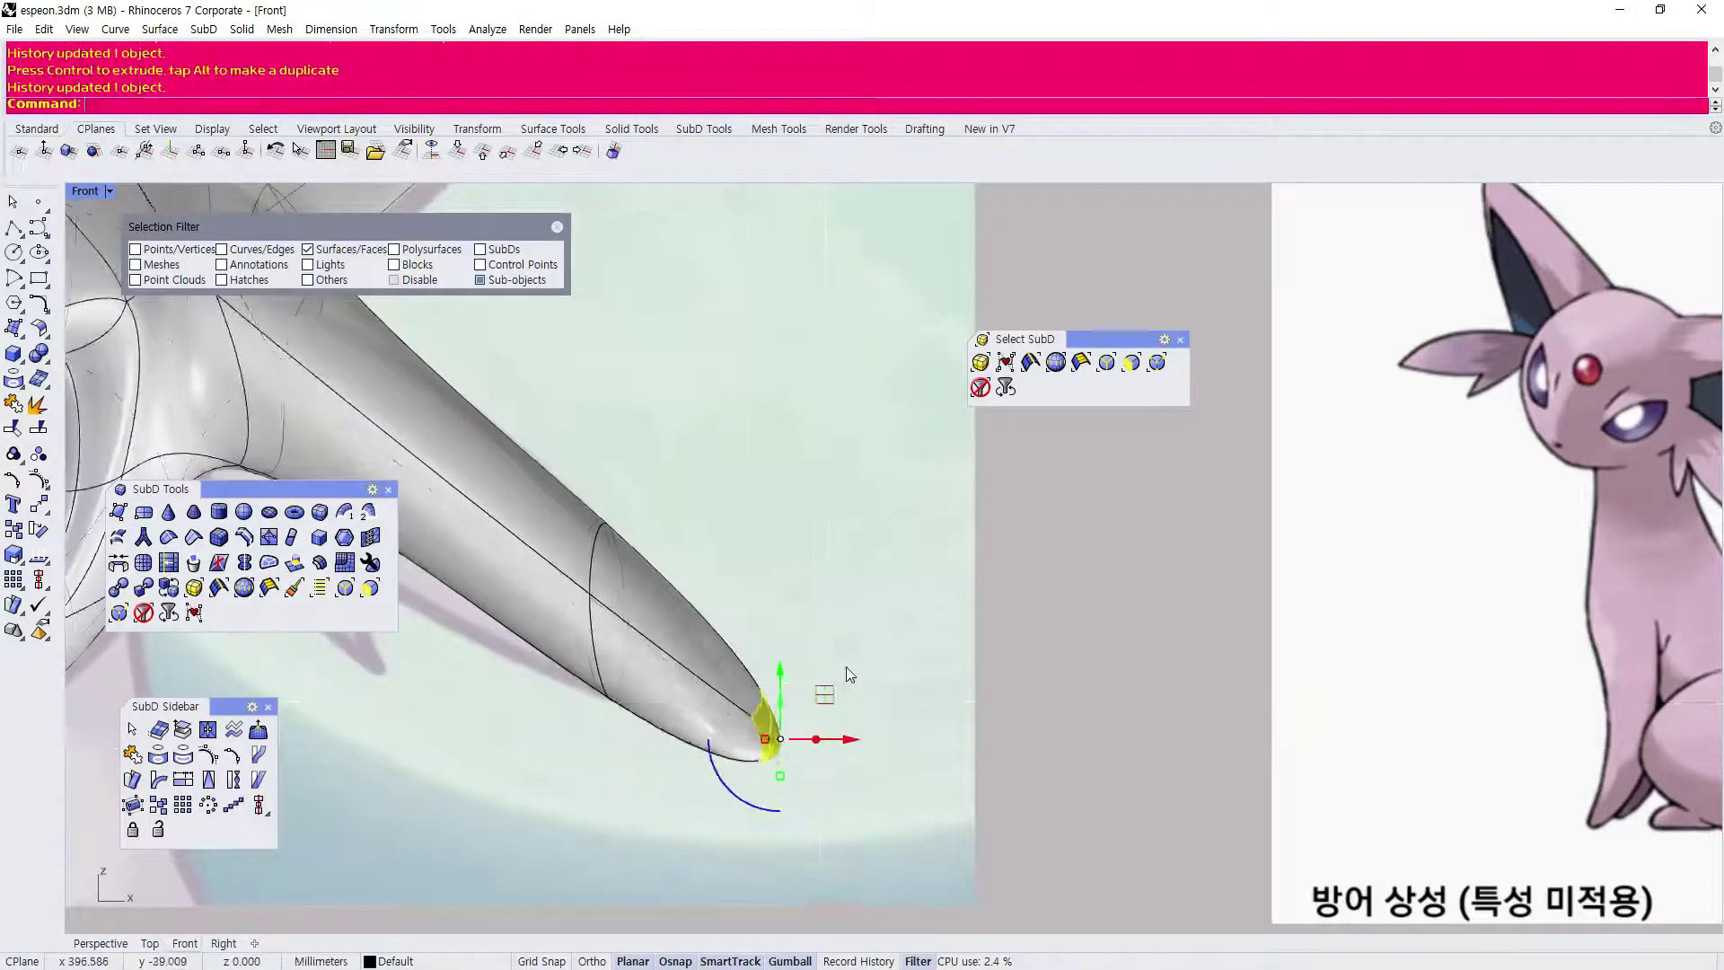
# Restrict selection to edges and move the edge loop behind the tuft's tip slightly up and inward along the tuft.
pyautogui.scroll(-4, 844, 665)
pyautogui.moveTo(542, 568); pyautogui.dragTo(639, 559, button='right')
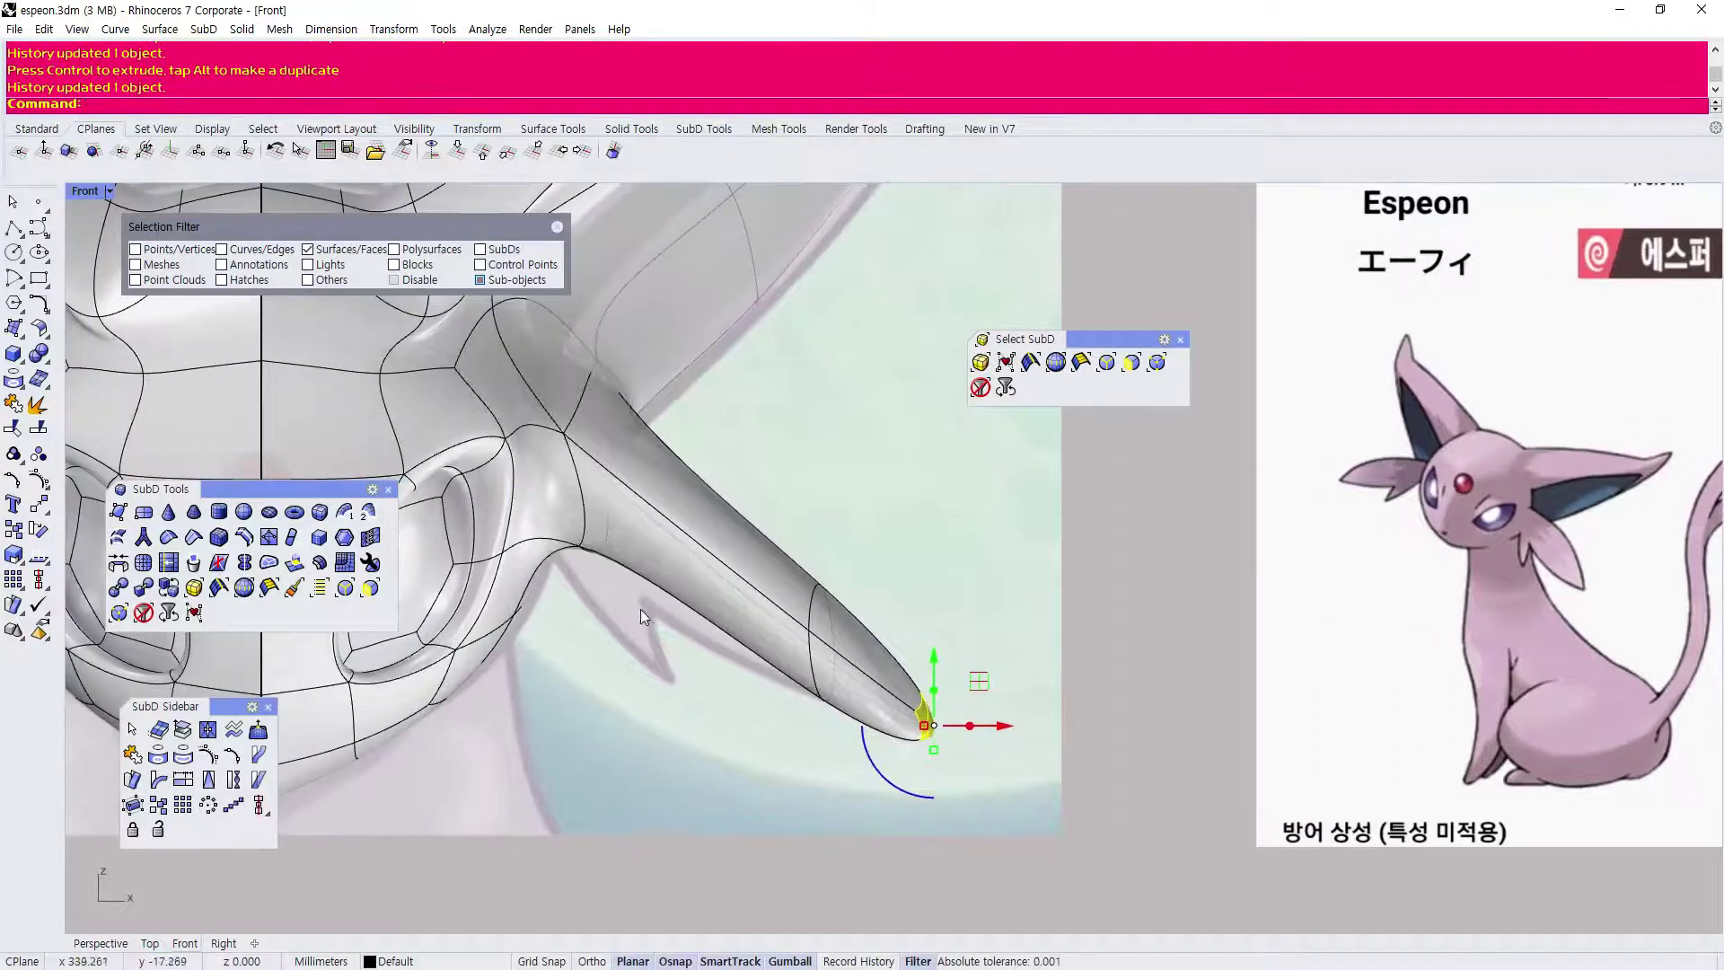
pyautogui.scroll(2, 640, 616)
pyautogui.scroll(4, 630, 526)
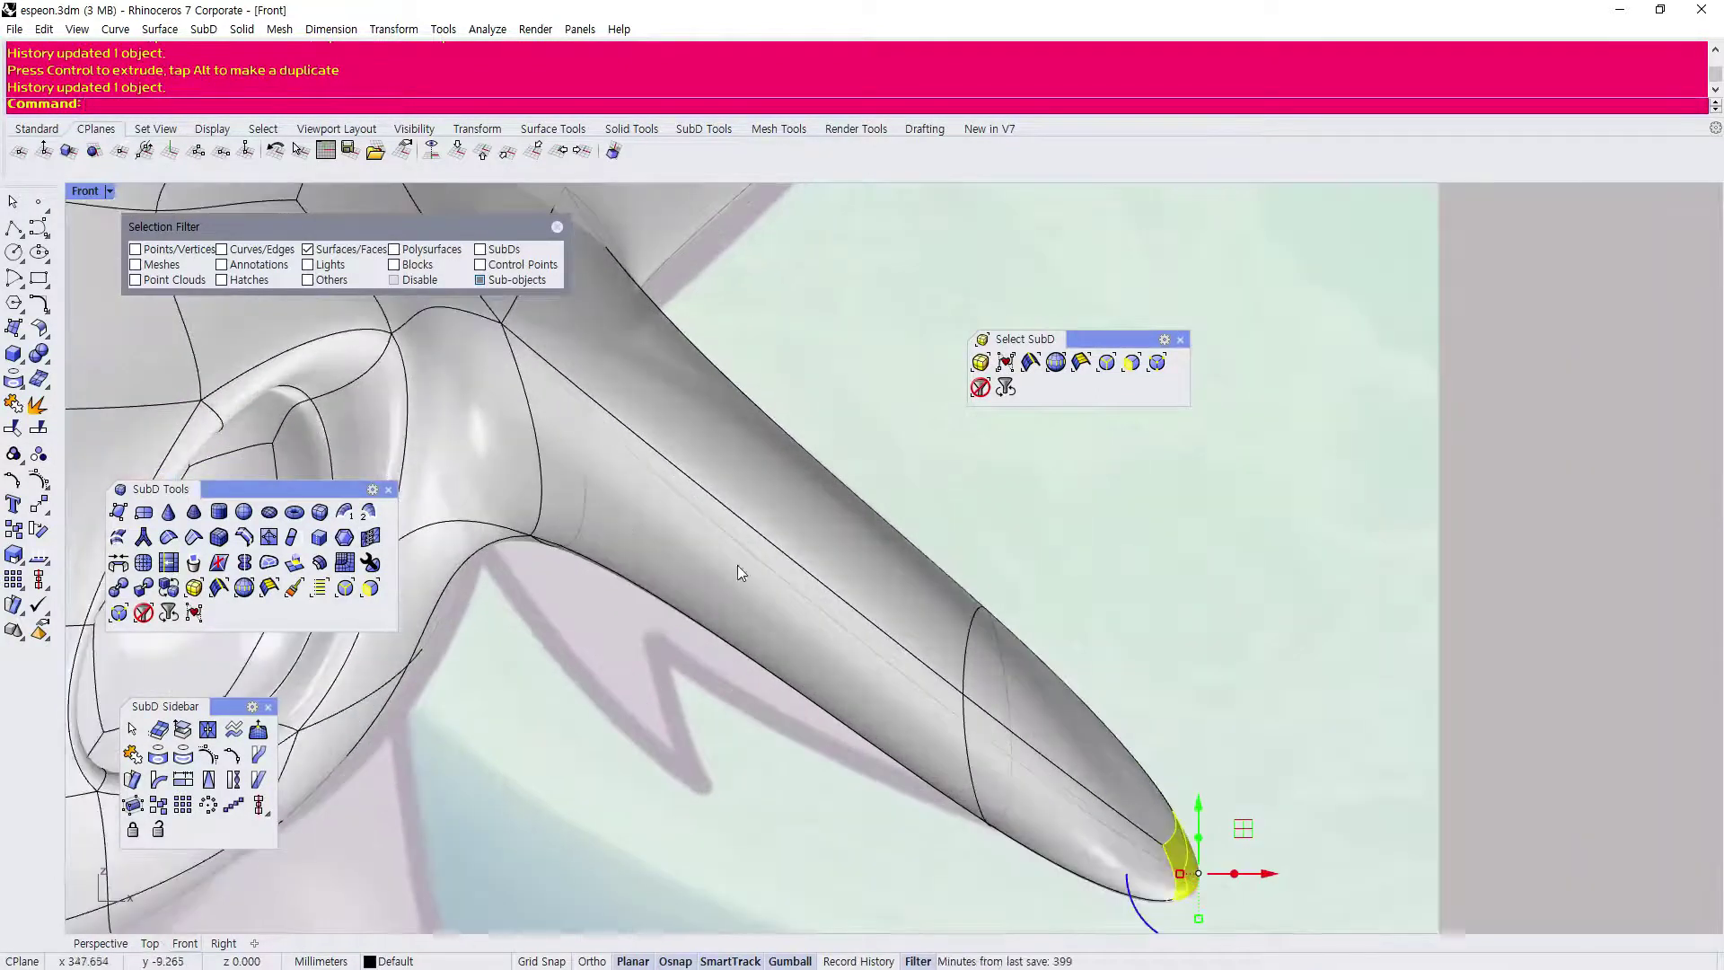
pyautogui.scroll(-4, 738, 565)
pyautogui.click(1095, 367)
pyautogui.moveTo(724, 569); pyautogui.dragTo(941, 864)
pyautogui.moveTo(944, 609); pyautogui.dragTo(909, 588)
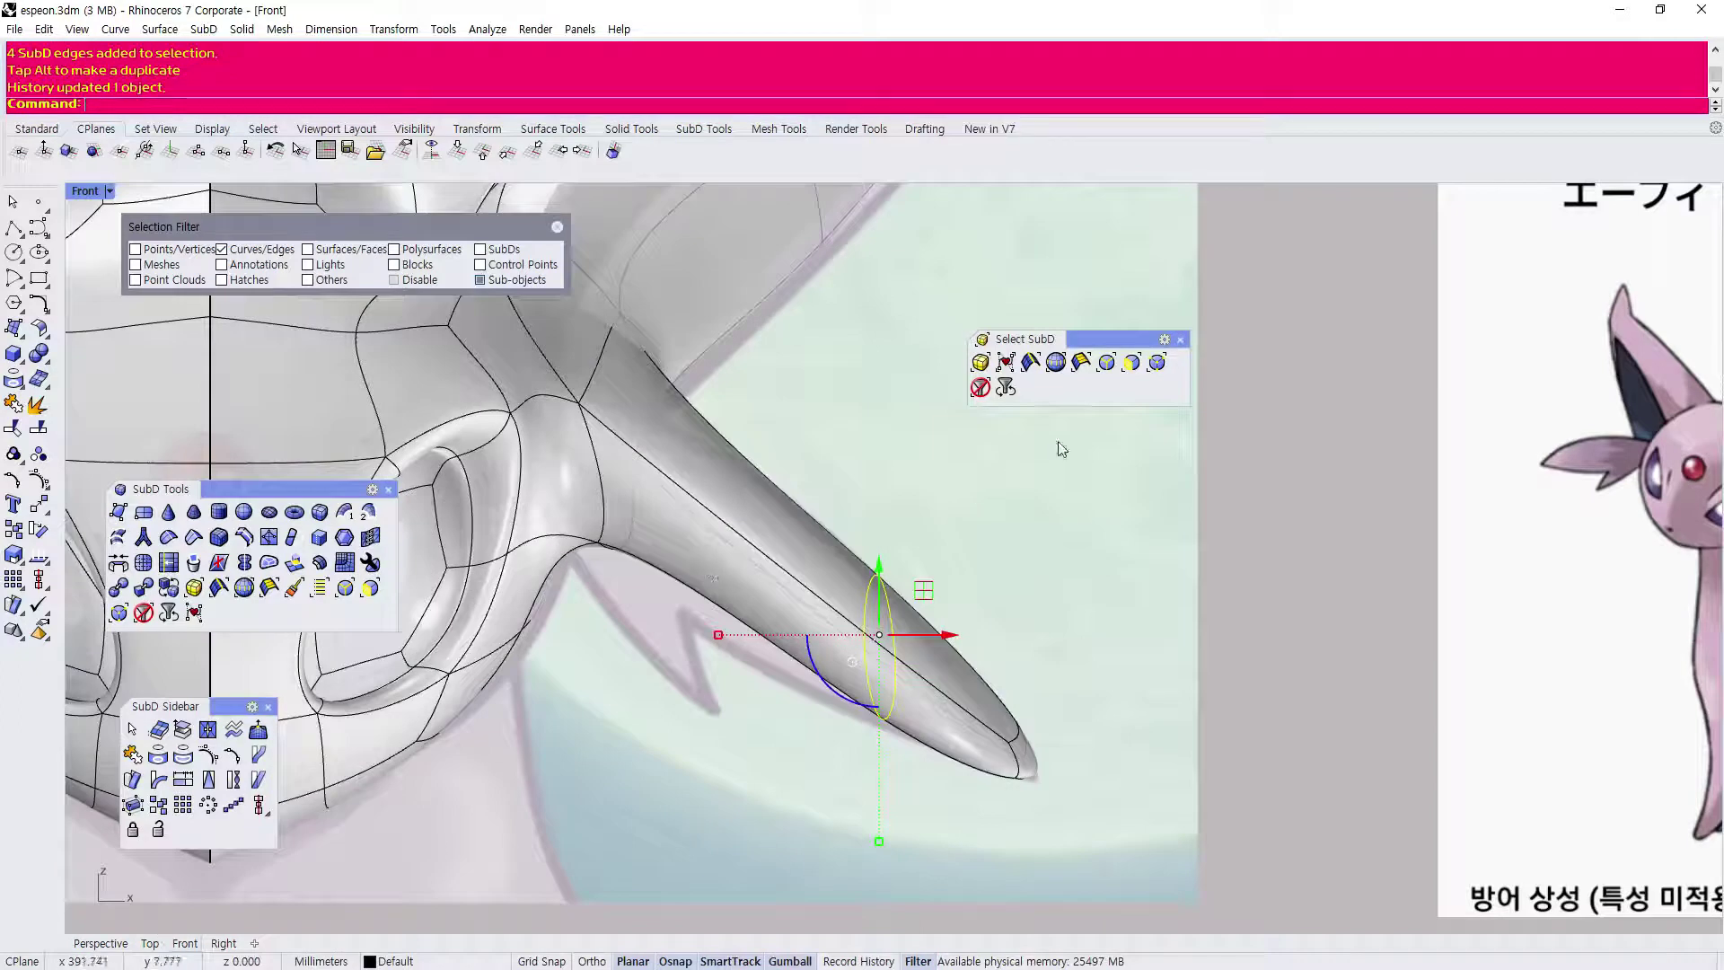
# Insert an edge loop around the cheek tuft between its root and outer loop, and scale it vertically to thicken the tuft.
pyautogui.click(244, 537)
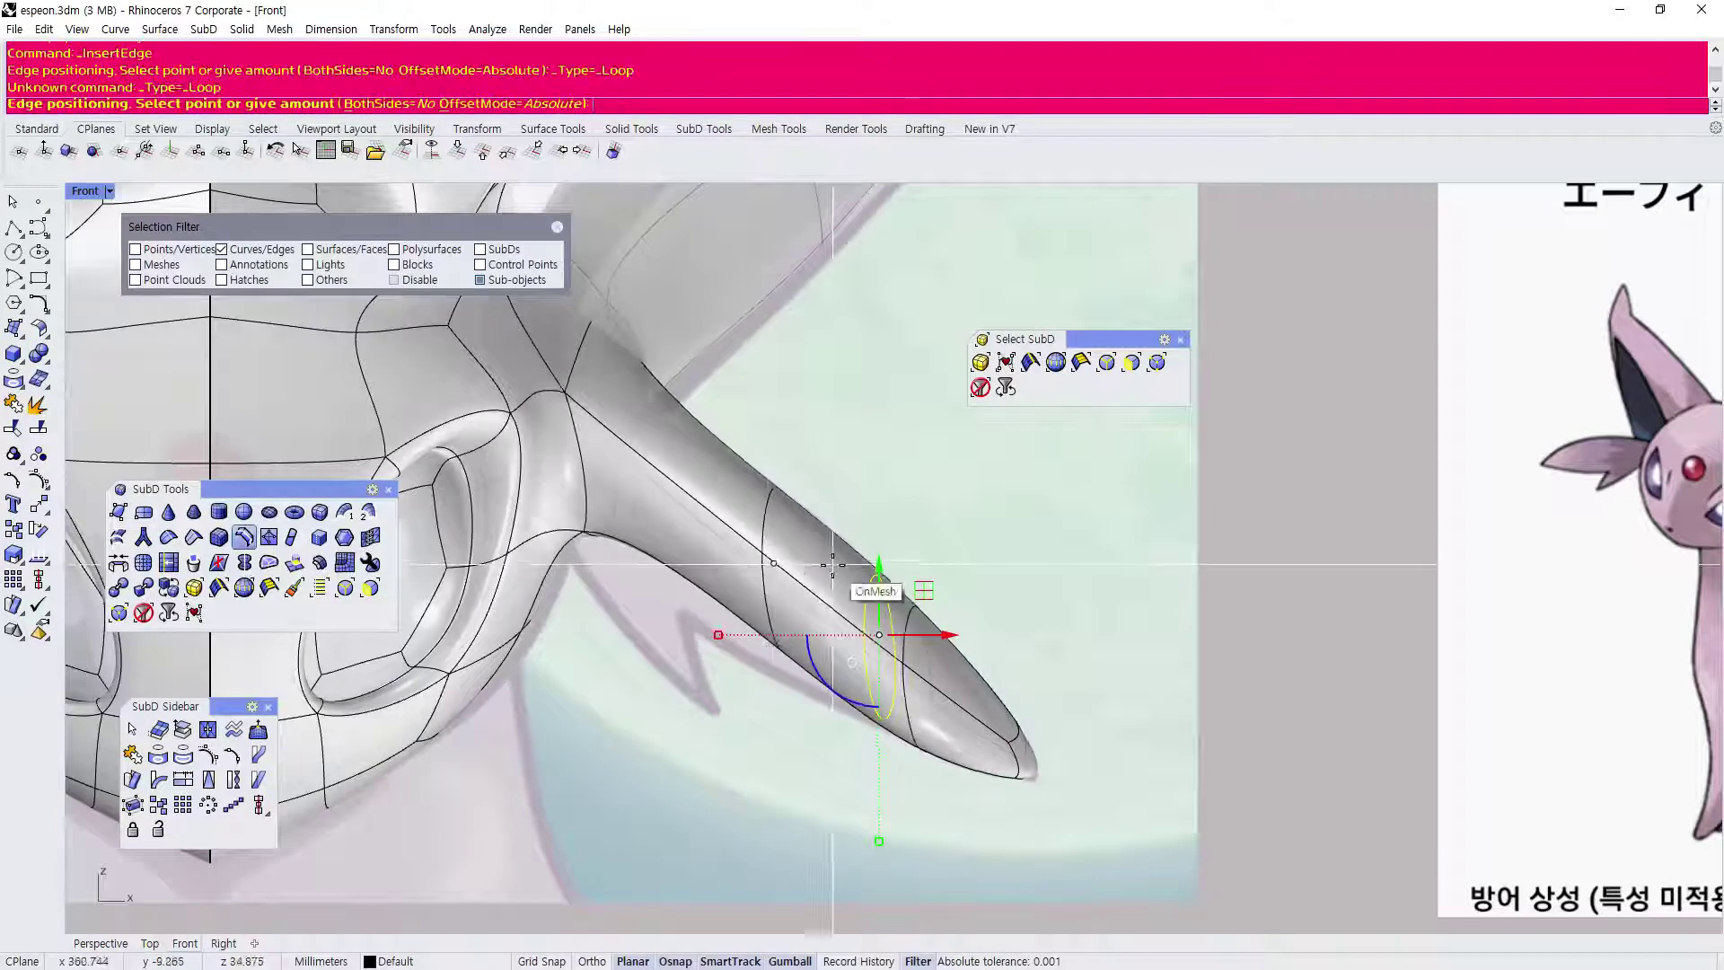
pyautogui.click(709, 498)
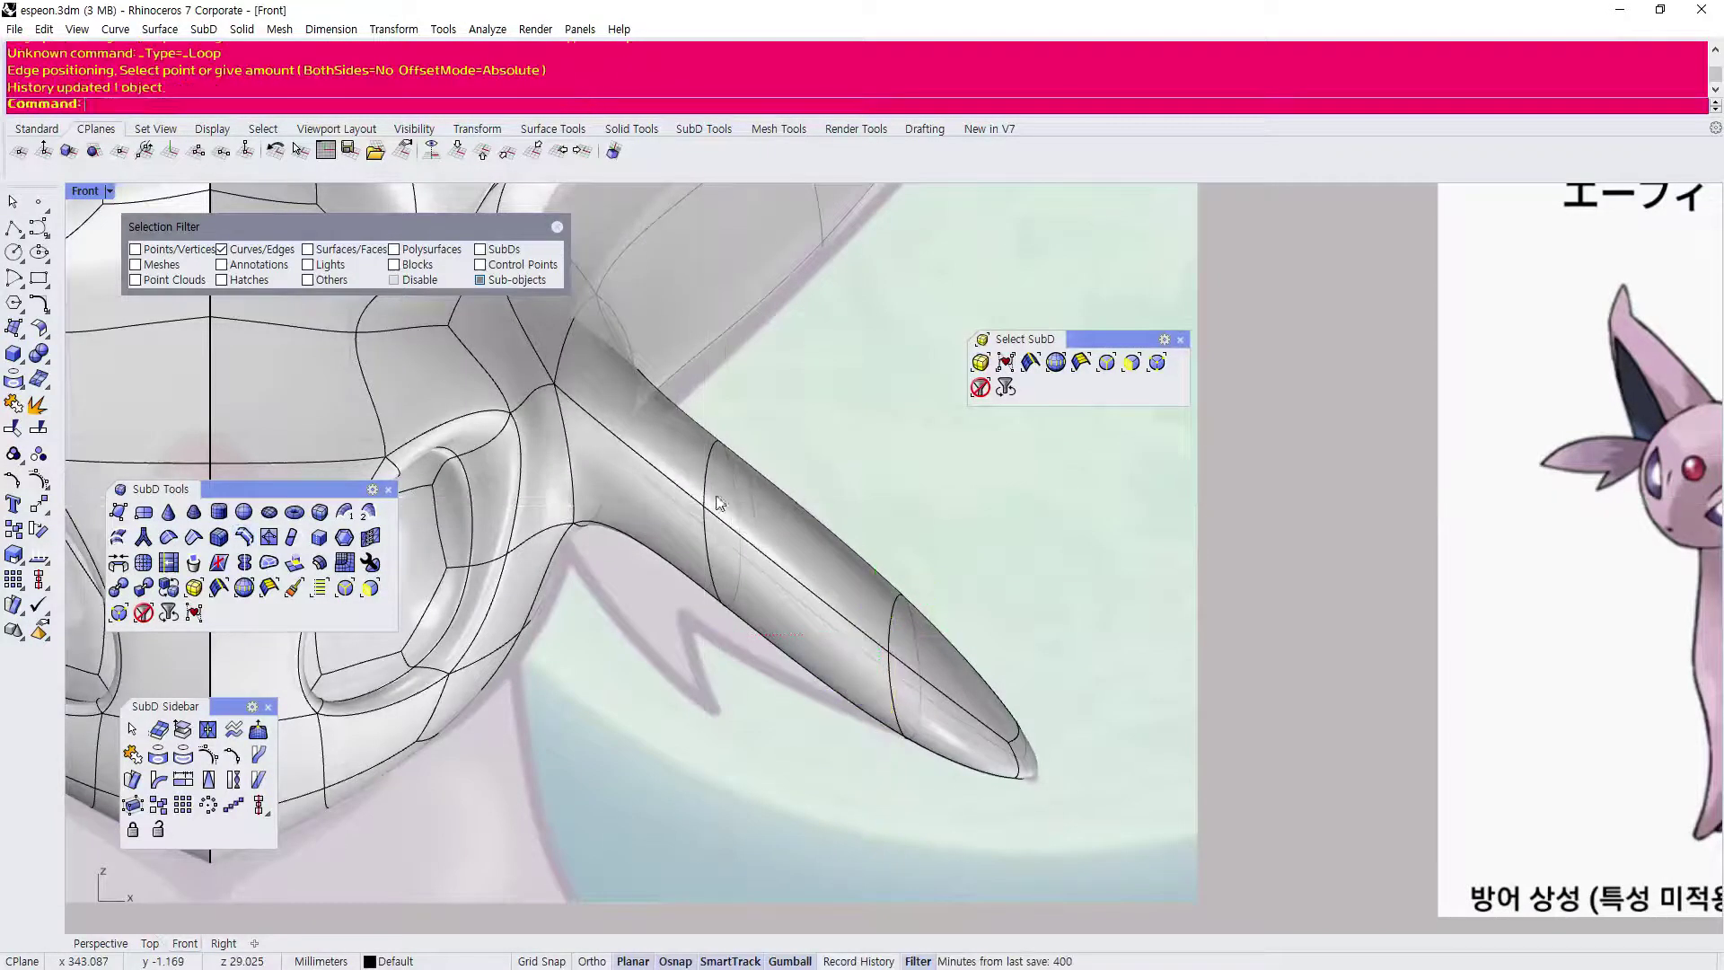
pyautogui.moveTo(689, 391); pyautogui.dragTo(778, 633)
pyautogui.scroll(2, 674, 537)
pyautogui.moveTo(599, 526); pyautogui.dragTo(591, 582)
pyautogui.press('Escape')
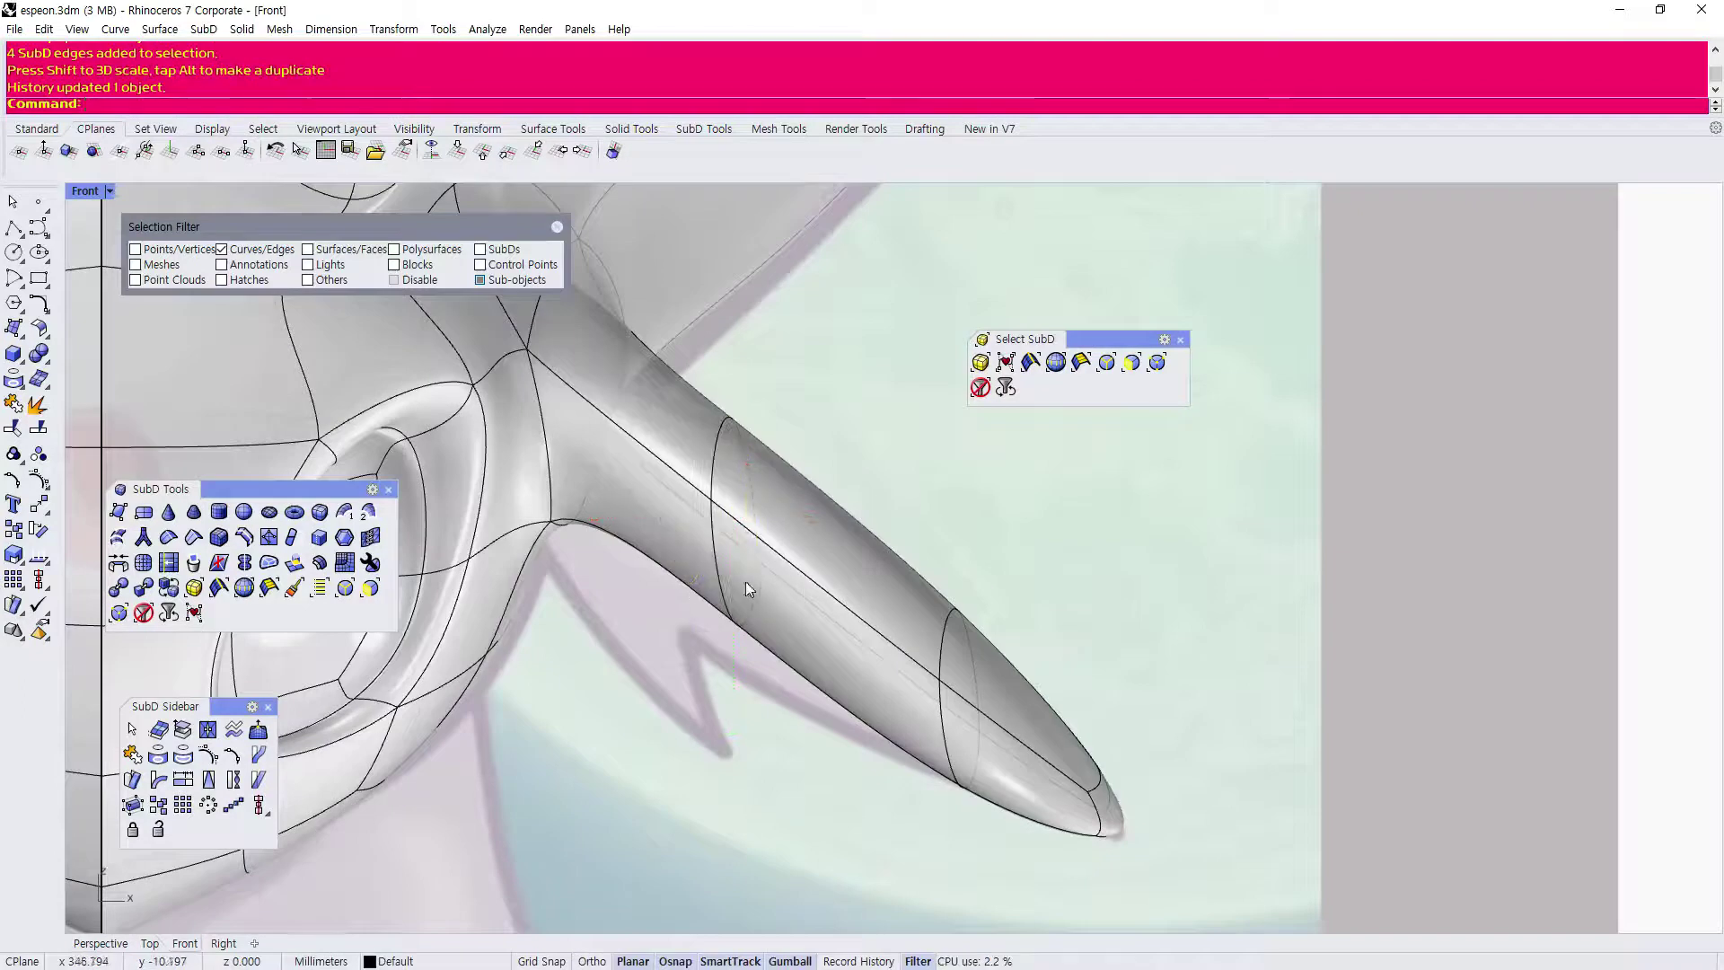
# Restrict selection to vertices, then move the cheek tuft's middle loop down at its lower vertex and slightly inward at its upper vertex.
pyautogui.click(1157, 362)
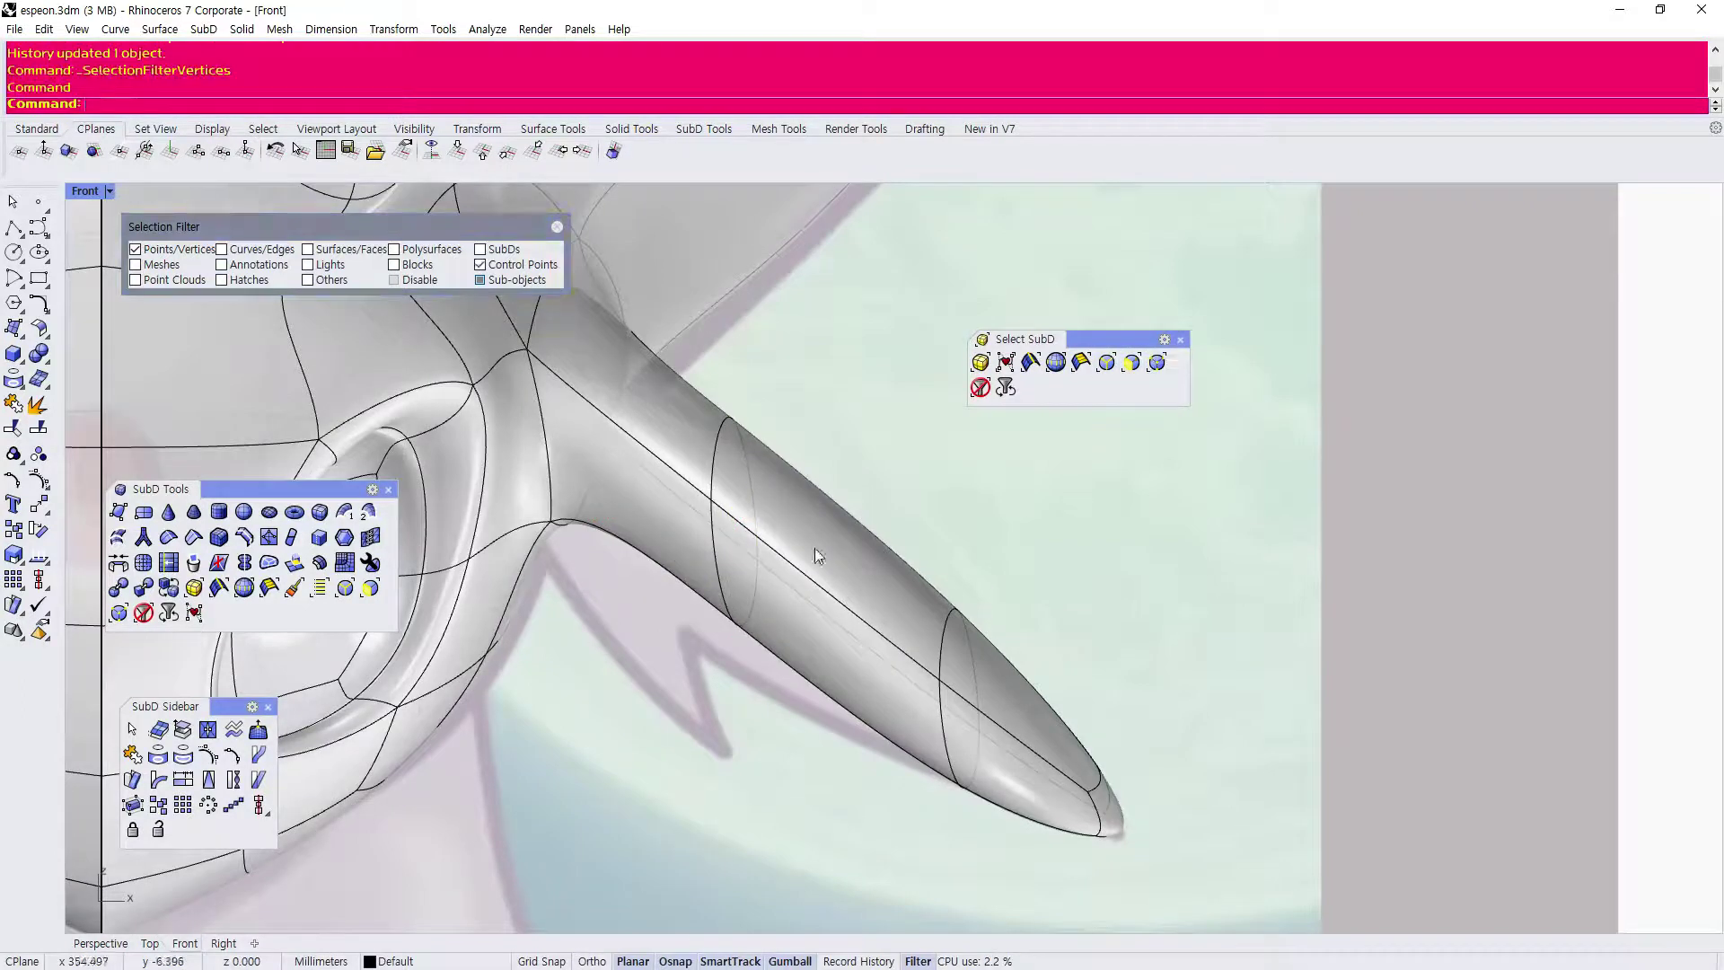
pyautogui.click(727, 622)
pyautogui.moveTo(742, 560); pyautogui.dragTo(746, 611)
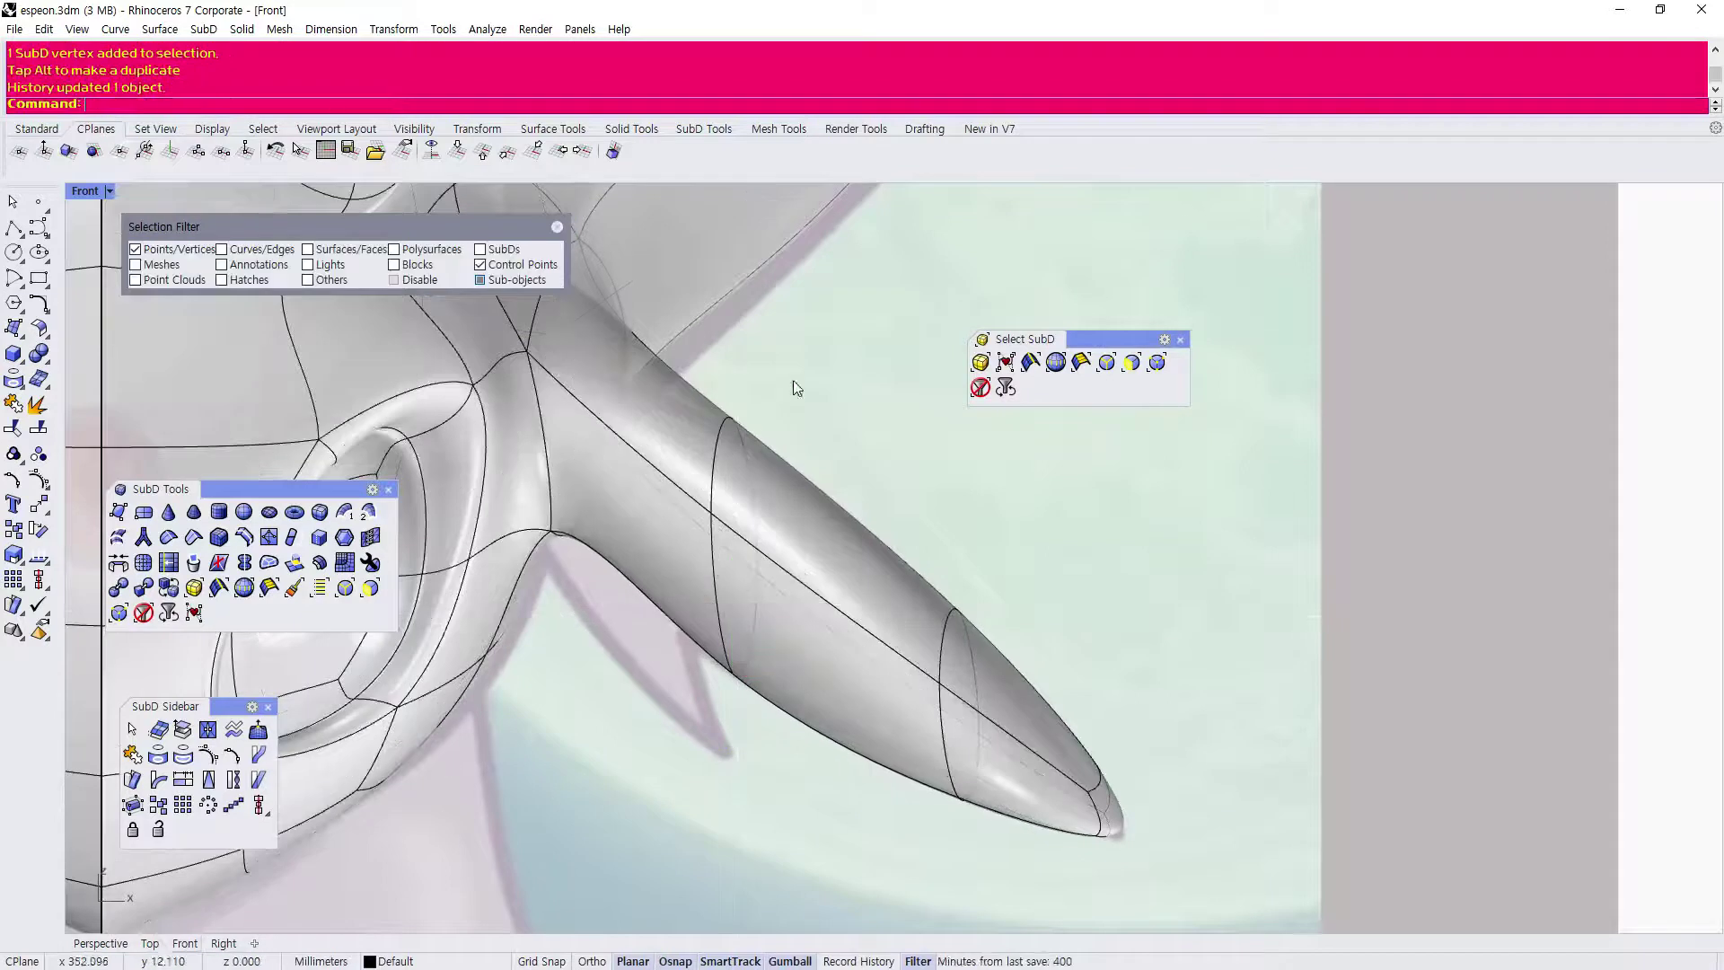
pyautogui.scroll(2, 659, 355)
pyautogui.click(779, 476)
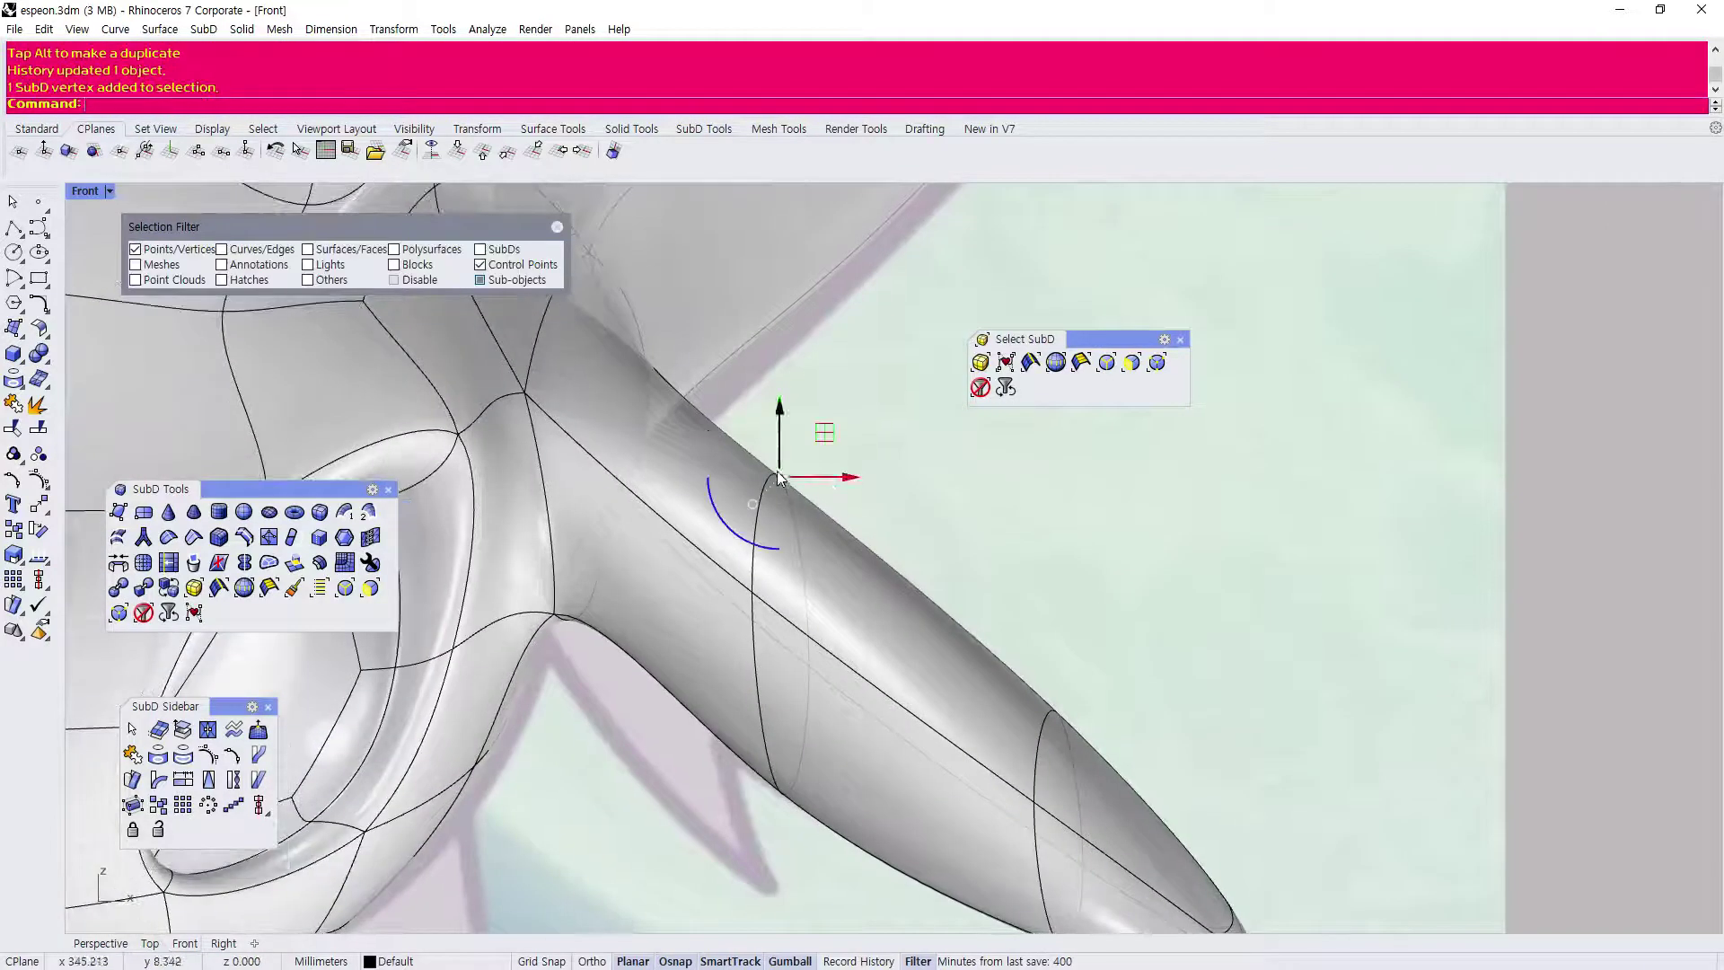
pyautogui.moveTo(851, 479)
pyautogui.mouseDown()
pyautogui.moveTo(807, 480)
pyautogui.moveTo(825, 479)
pyautogui.mouseUp()
pyautogui.click(923, 422)
# Restrict selection to faces and extrude the face under the cheek tuft's root downward to start a second, smaller lobe.
pyautogui.scroll(-4, 734, 488)
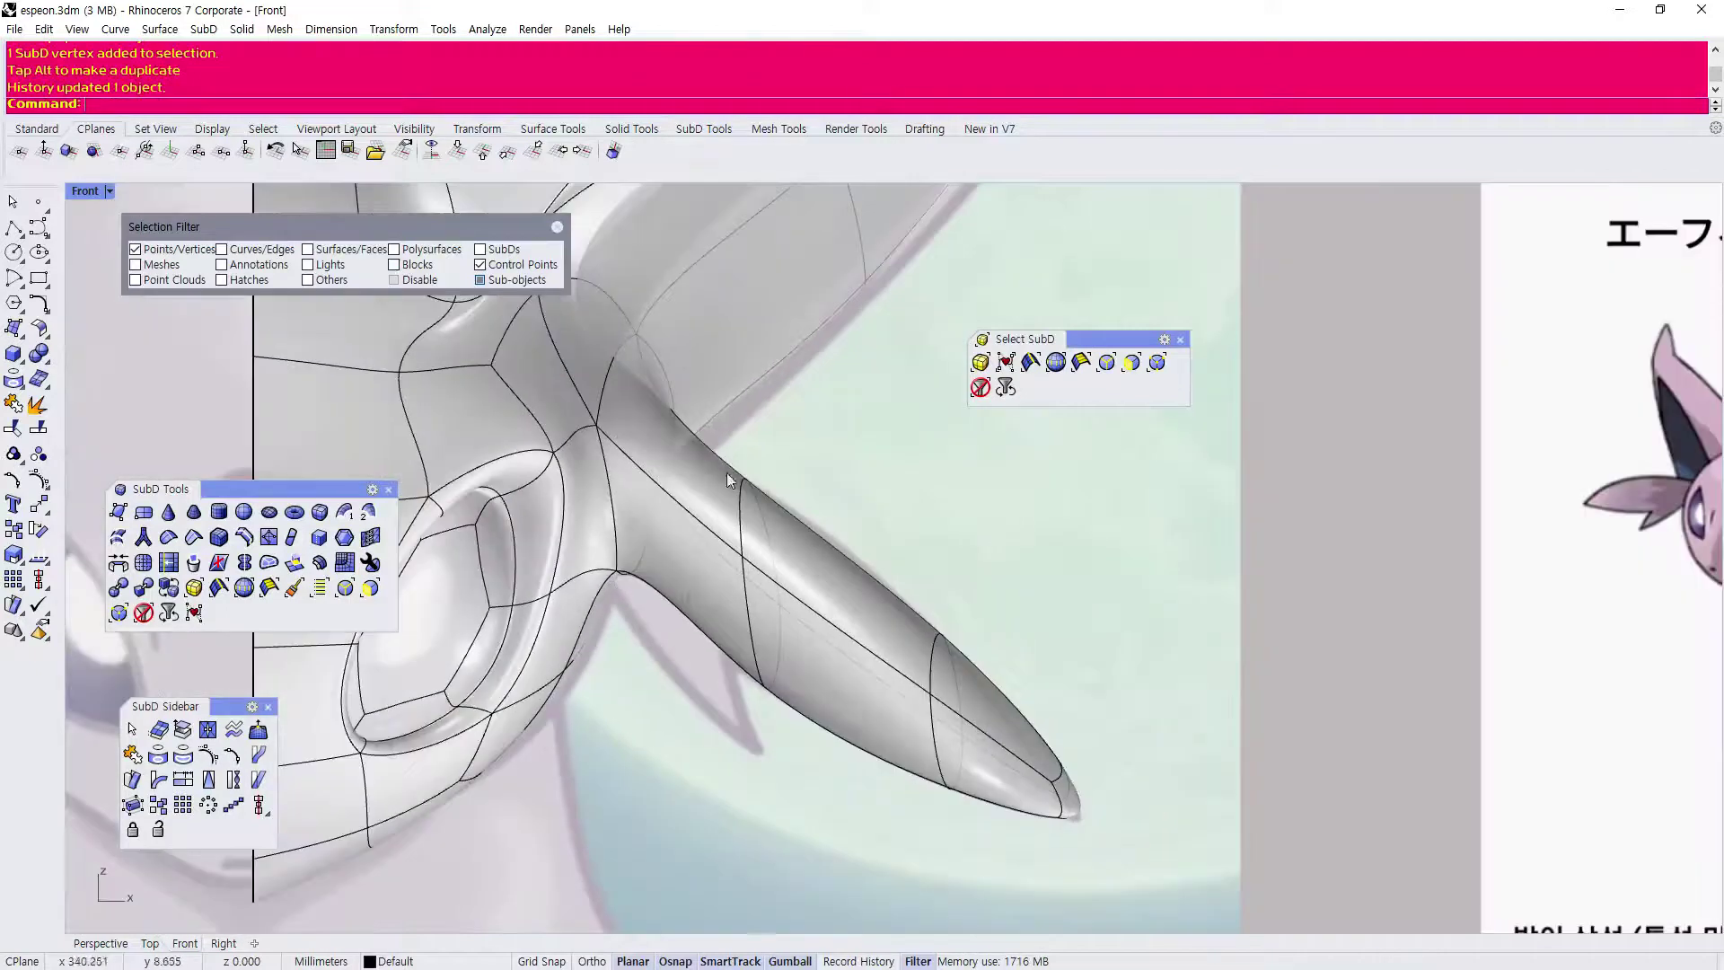
pyautogui.moveTo(701, 589); pyautogui.dragTo(714, 518, button='right')
pyautogui.scroll(2, 705, 531)
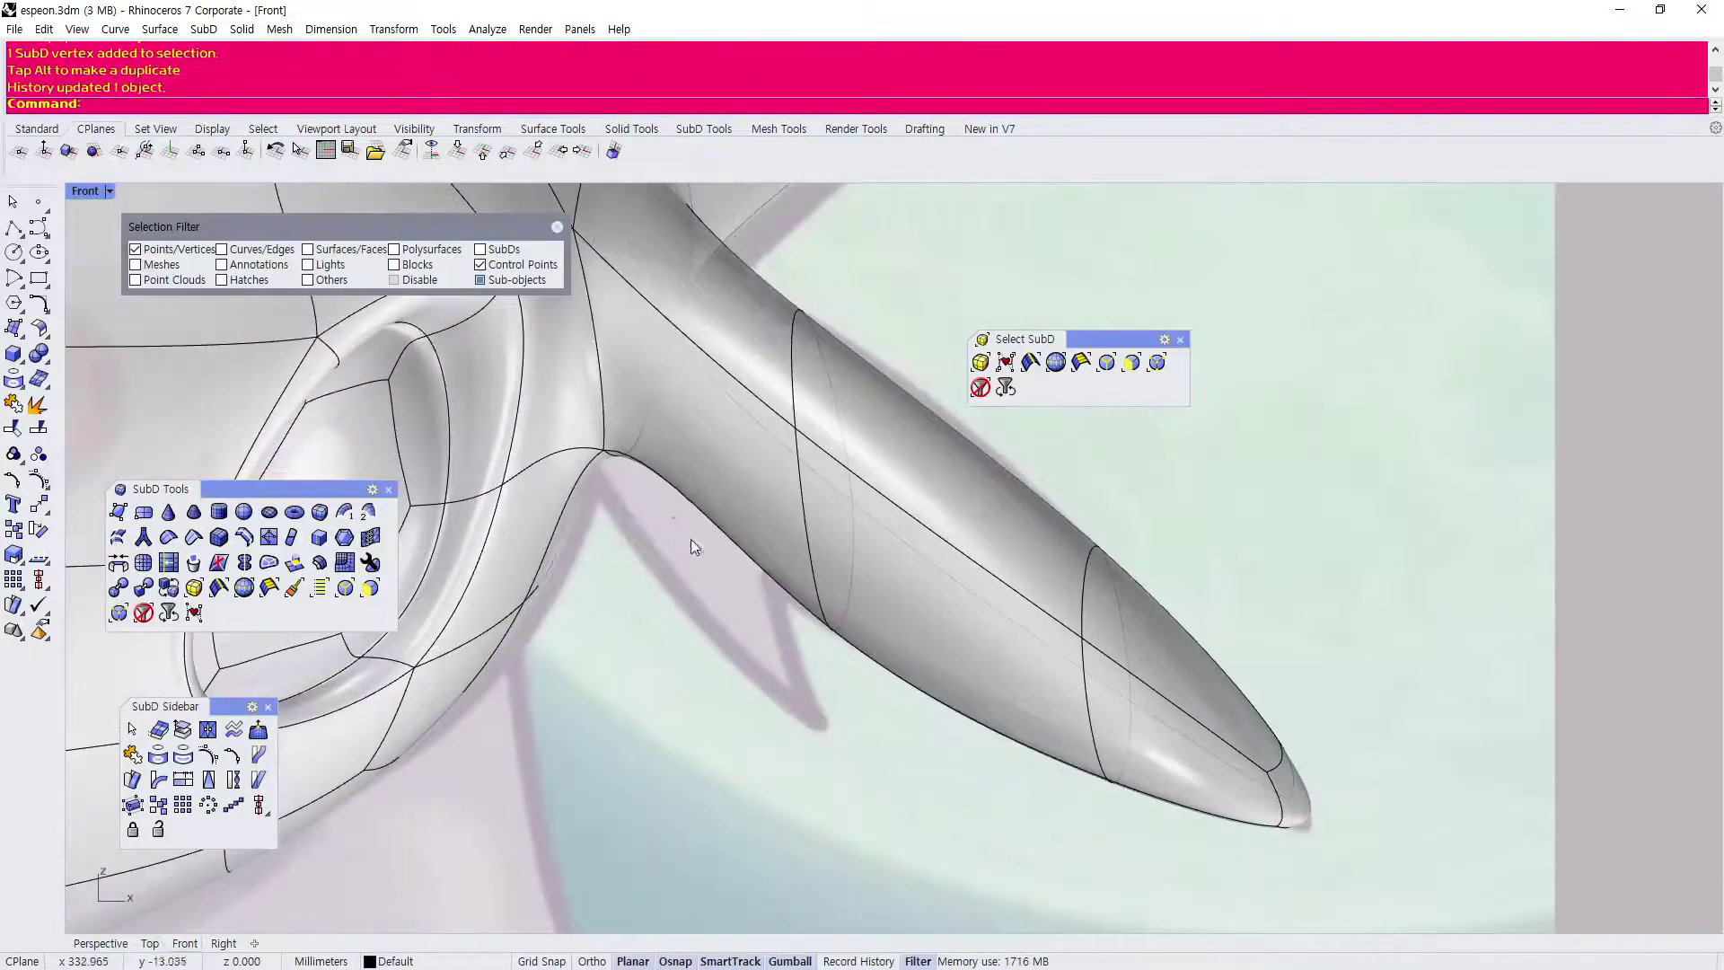
pyautogui.doubleClick(87, 194)
pyautogui.doubleClick(984, 190)
pyautogui.moveTo(721, 614); pyautogui.dragTo(717, 413, button='right')
pyautogui.moveTo(573, 572); pyautogui.dragTo(629, 523, button='right')
pyautogui.moveTo(590, 461); pyautogui.dragTo(504, 393, button='right')
pyautogui.moveTo(499, 487); pyautogui.dragTo(762, 392, button='right')
pyautogui.click(1131, 367)
pyautogui.click(513, 563)
pyautogui.moveTo(595, 404); pyautogui.dragTo(595, 538, button='right')
pyautogui.scroll(3, 512, 738)
pyautogui.moveTo(512, 741)
pyautogui.mouseDown(button='right')
pyautogui.moveTo(392, 673)
pyautogui.moveTo(493, 718)
pyautogui.mouseUp(button='right')
pyautogui.moveTo(545, 597); pyautogui.dragTo(569, 779)
# Scale and adjust the end face of the small lower lobe so it narrows to a tip.
pyautogui.scroll(-2, 588, 429)
pyautogui.moveTo(569, 693)
pyautogui.mouseDown(button='right')
pyautogui.moveTo(629, 662)
pyautogui.moveTo(607, 538)
pyautogui.moveTo(578, 757)
pyautogui.moveTo(567, 688)
pyautogui.mouseUp(button='right')
pyautogui.moveTo(537, 672)
pyautogui.mouseDown()
pyautogui.moveTo(575, 678)
pyautogui.moveTo(549, 666)
pyautogui.mouseUp()
pyautogui.moveTo(530, 609); pyautogui.dragTo(577, 608, button='right')
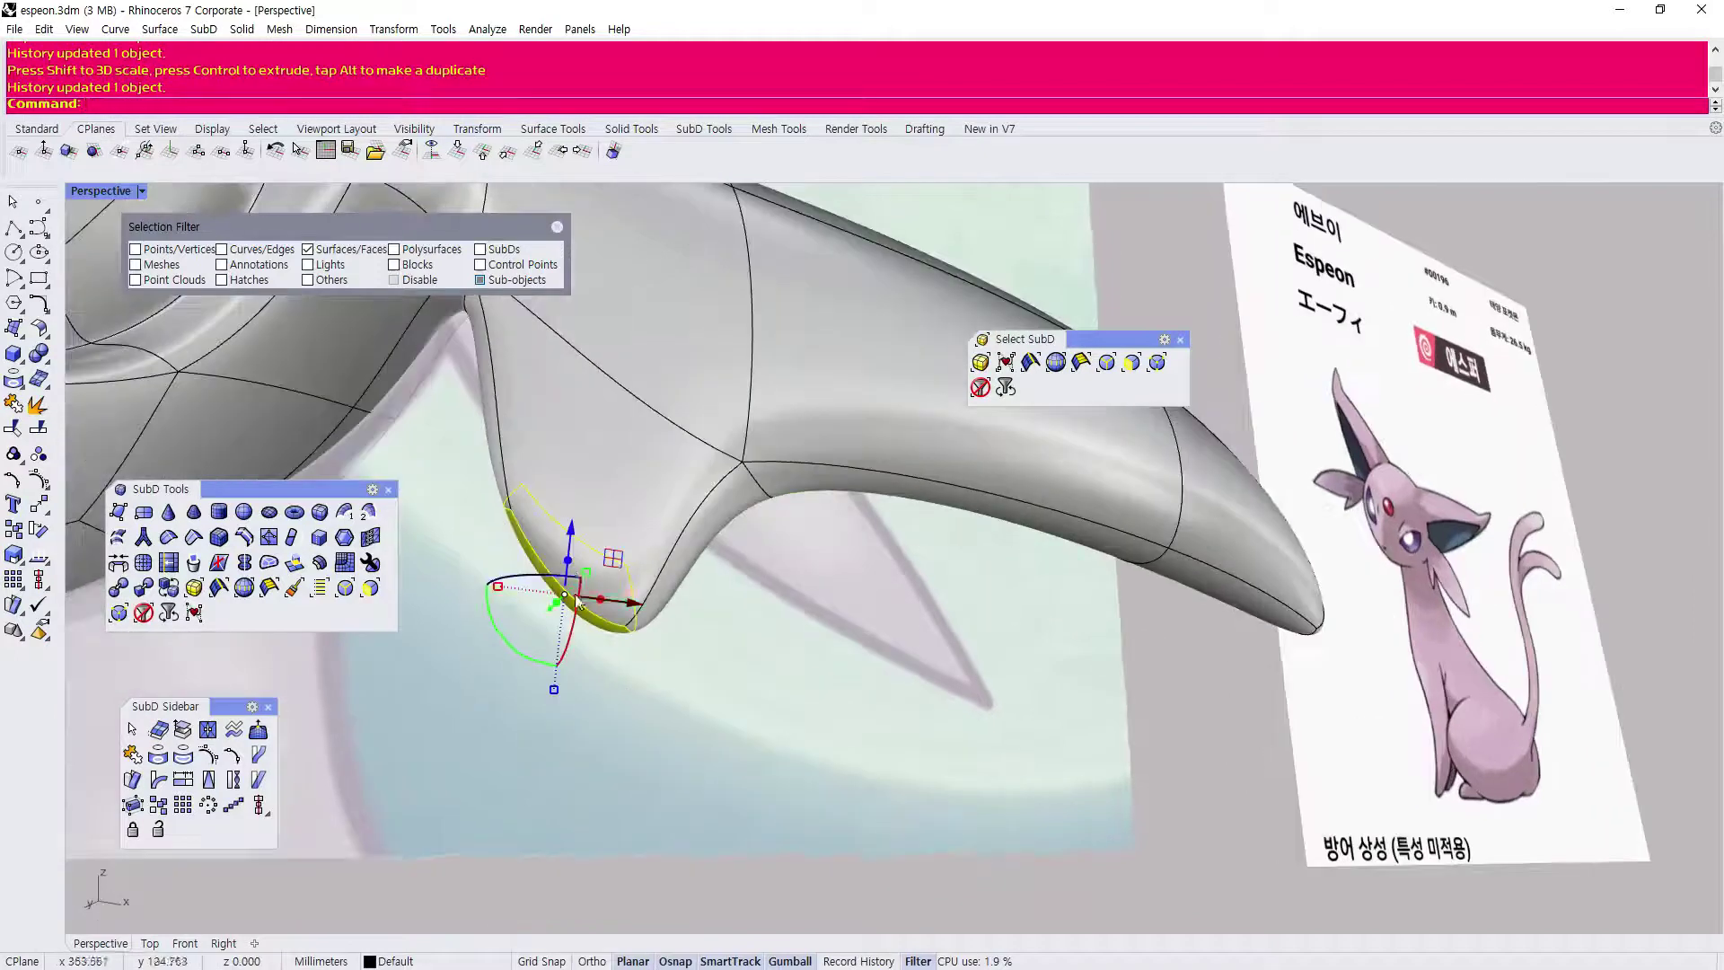
pyautogui.click(621, 532)
pyautogui.scroll(-3, 622, 532)
pyautogui.click(680, 707)
pyautogui.moveTo(680, 707); pyautogui.dragTo(616, 738, button='right')
pyautogui.scroll(3, 620, 682)
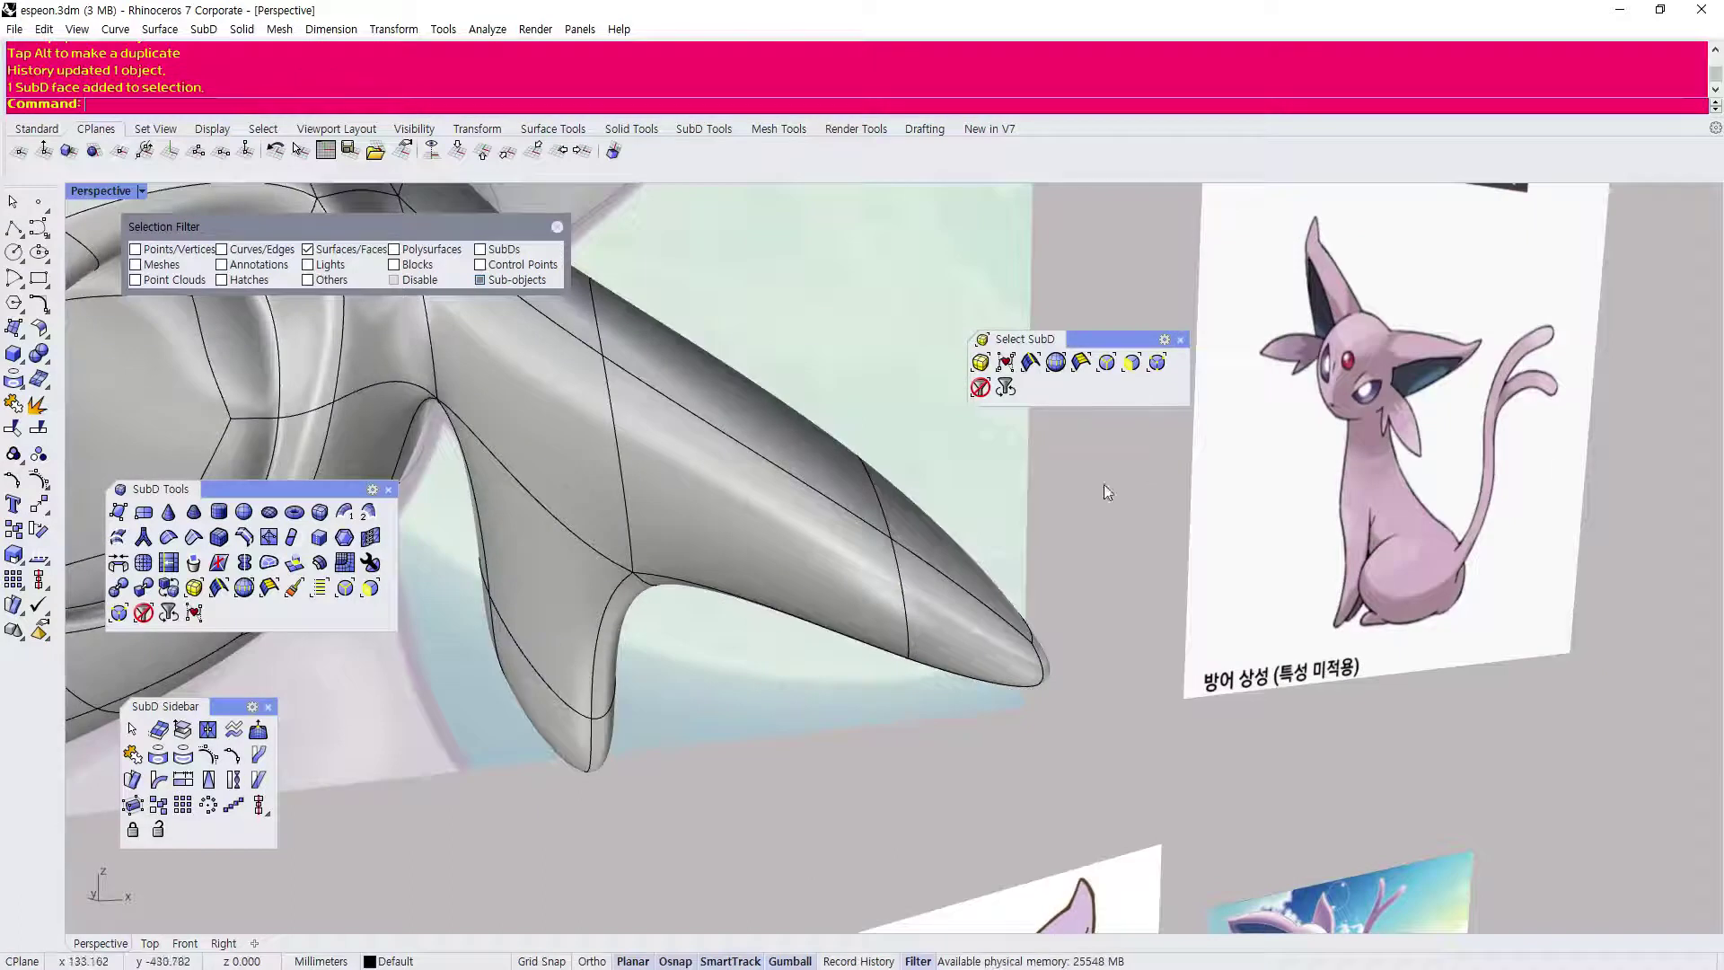
# Restrict selection to vertices and move the vertex at the fork between the two tuft lobes up and inward toward the head.
pyautogui.scroll(-4, 615, 489)
pyautogui.moveTo(595, 548)
pyautogui.mouseDown(button='right')
pyautogui.moveTo(609, 566)
pyautogui.moveTo(593, 542)
pyautogui.mouseUp(button='right')
pyautogui.moveTo(573, 478); pyautogui.dragTo(602, 544, button='right')
pyautogui.moveTo(694, 681); pyautogui.dragTo(642, 573, button='right')
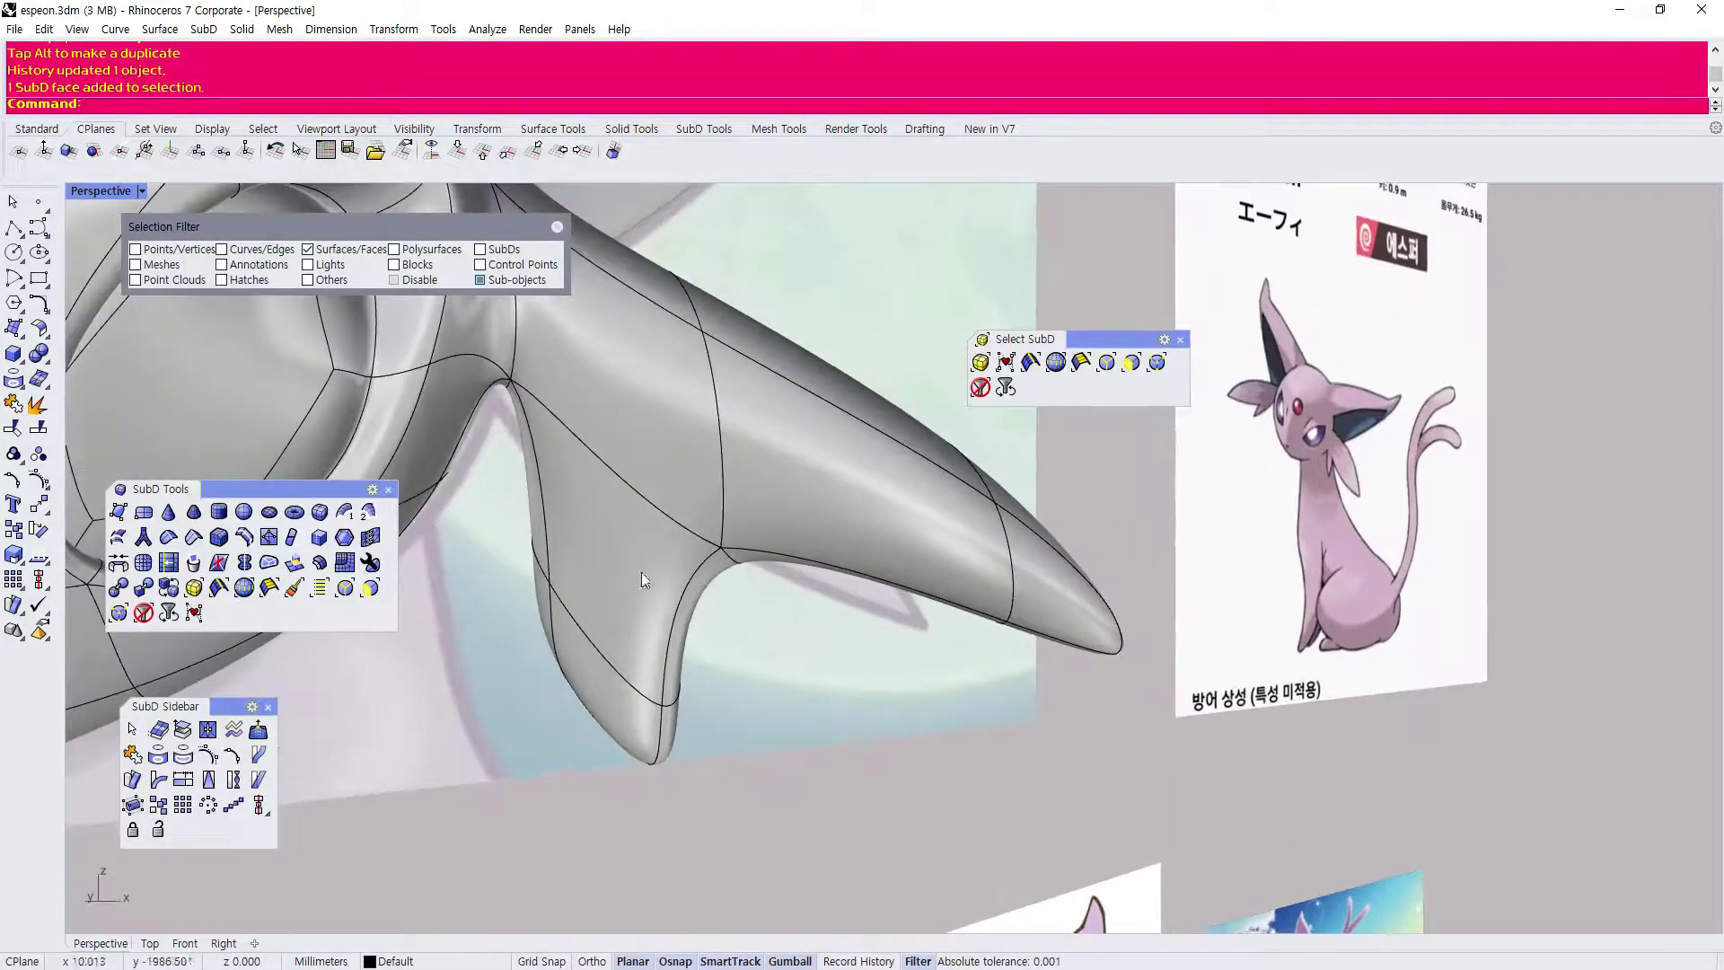
pyautogui.click(618, 666)
pyautogui.click(783, 763)
pyautogui.moveTo(680, 637); pyautogui.dragTo(1082, 398, button='right')
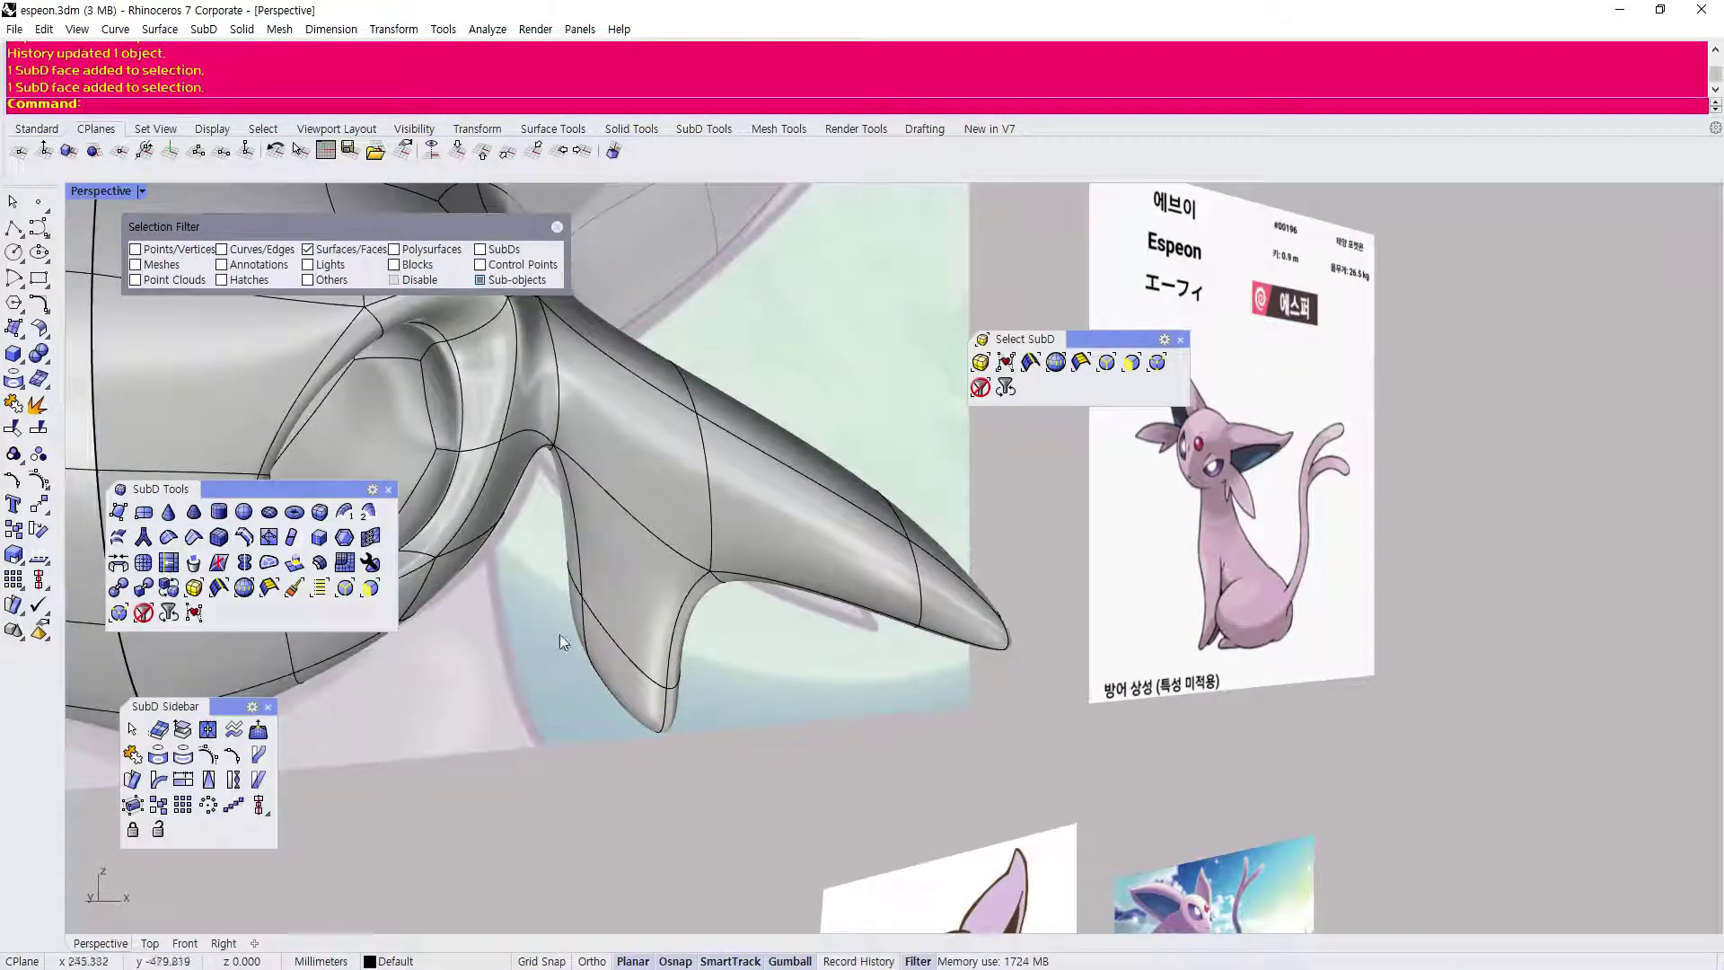
pyautogui.scroll(3, 625, 574)
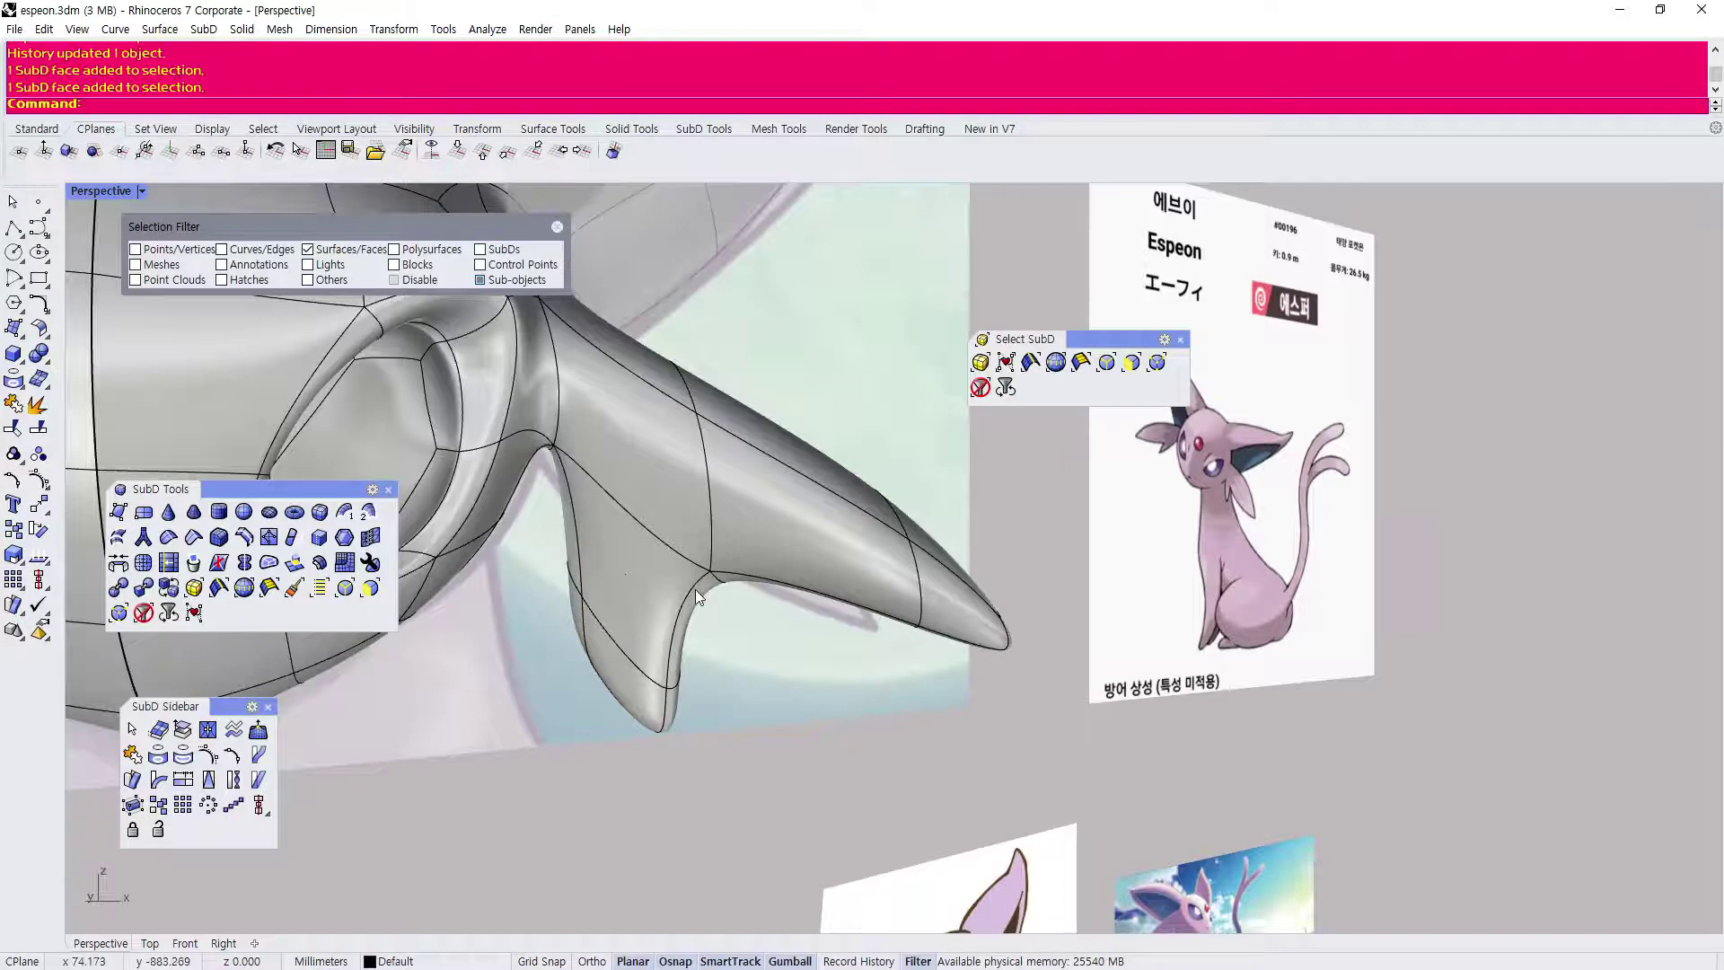
pyautogui.click(1163, 366)
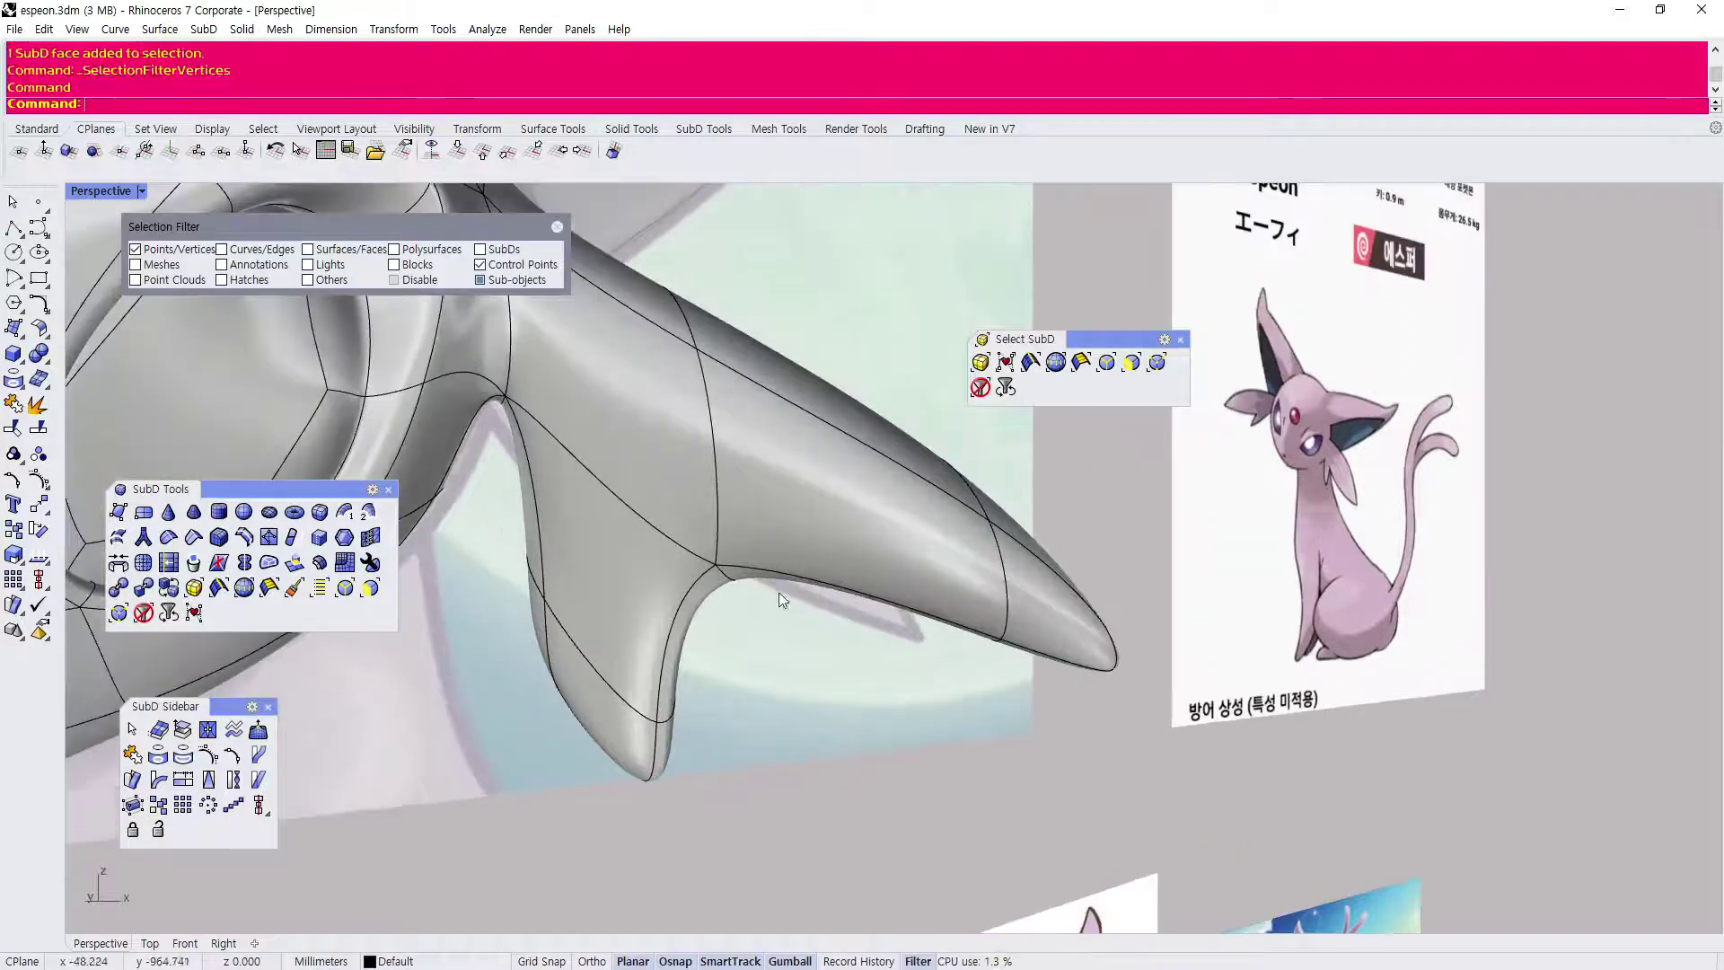
pyautogui.click(715, 568)
pyautogui.moveTo(754, 530); pyautogui.dragTo(648, 472)
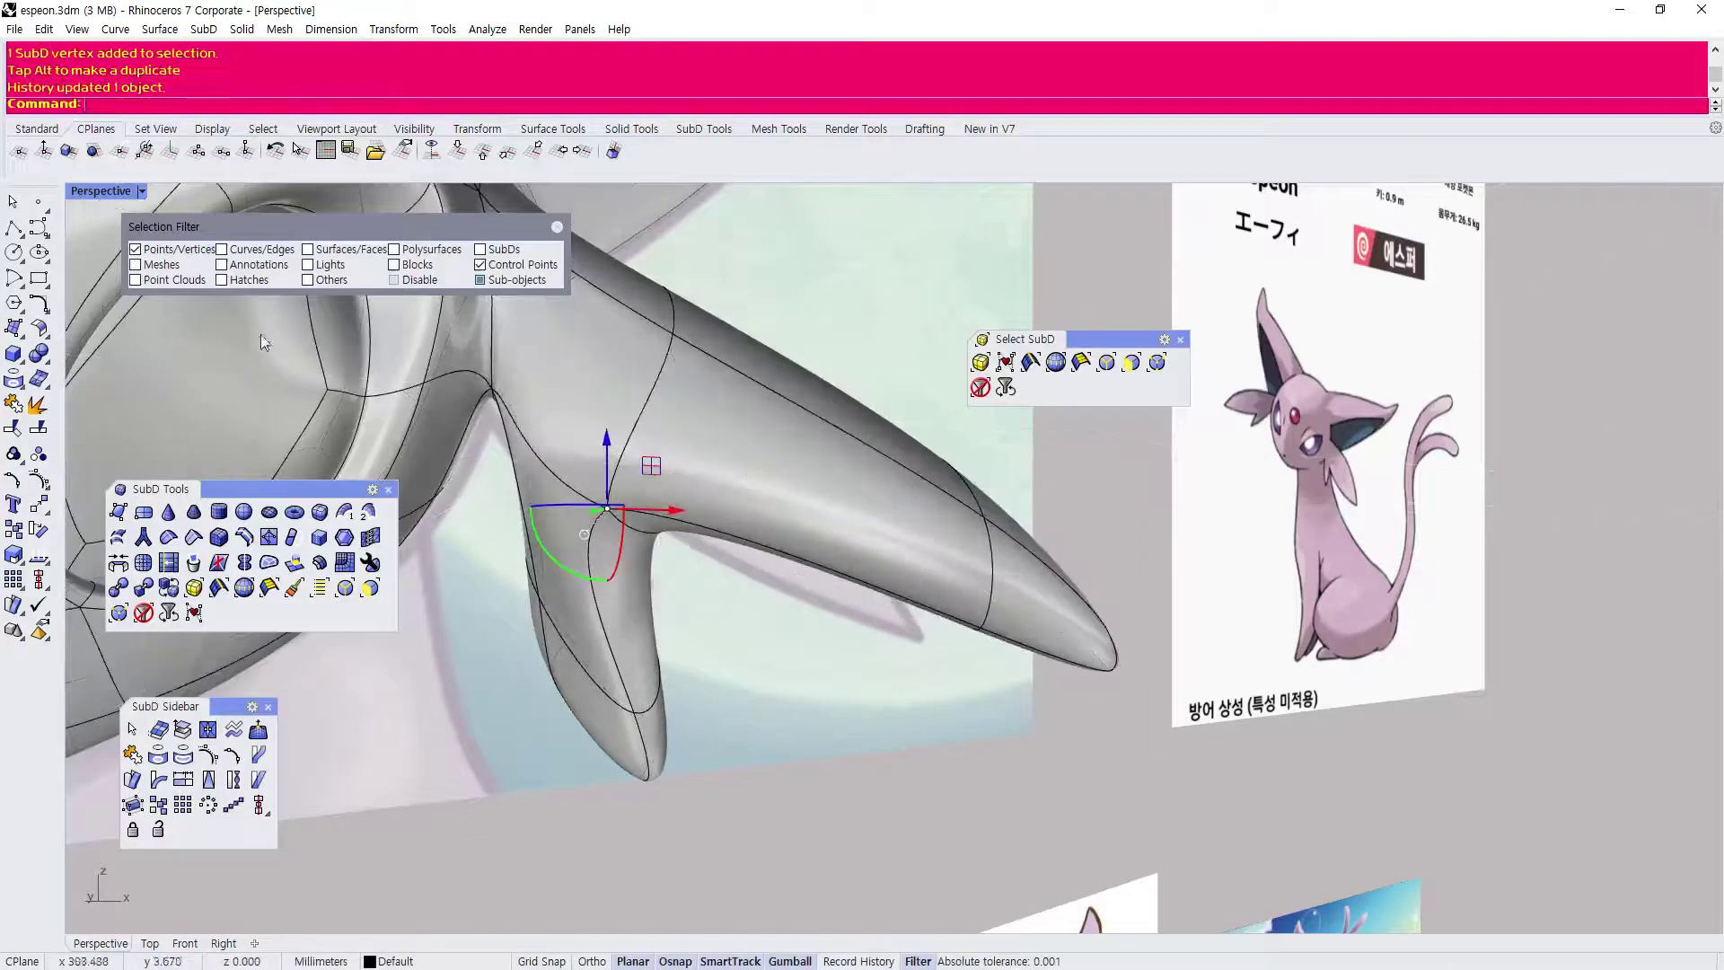
# In the Front view, select the vertices at the small lobe's tip and move them up and outward along the reference's tuft.
pyautogui.scroll(-8, 525, 705)
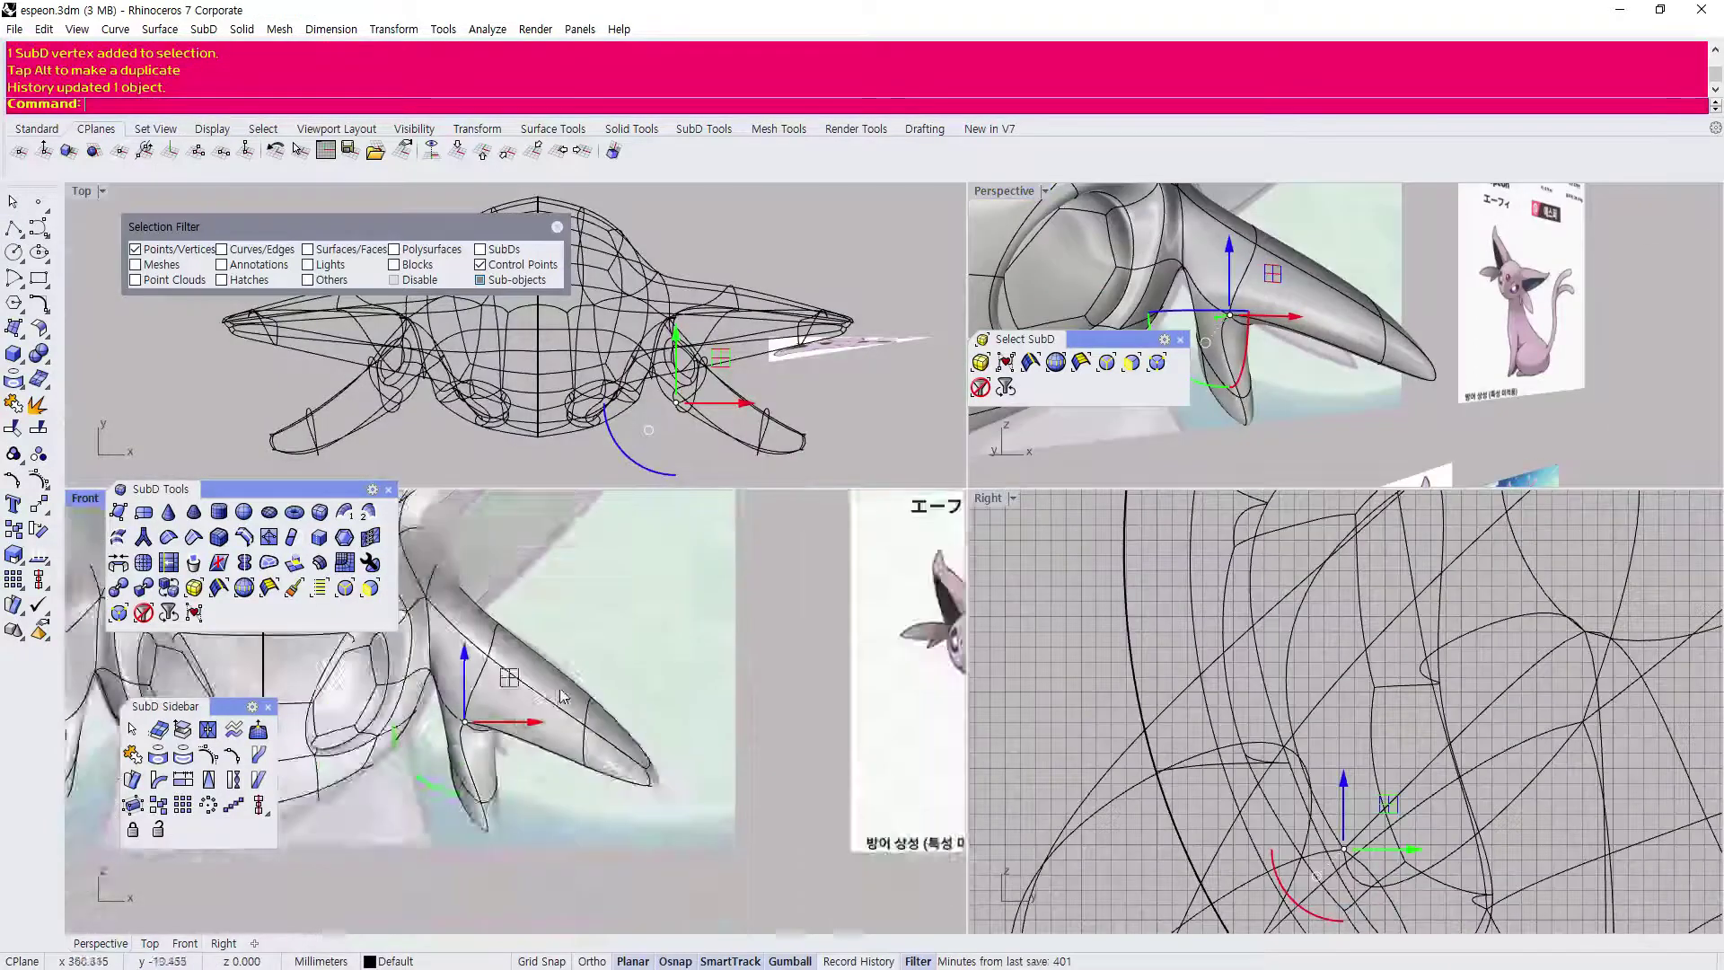
pyautogui.scroll(8, 489, 754)
pyautogui.scroll(-2, 553, 723)
pyautogui.scroll(6, 481, 869)
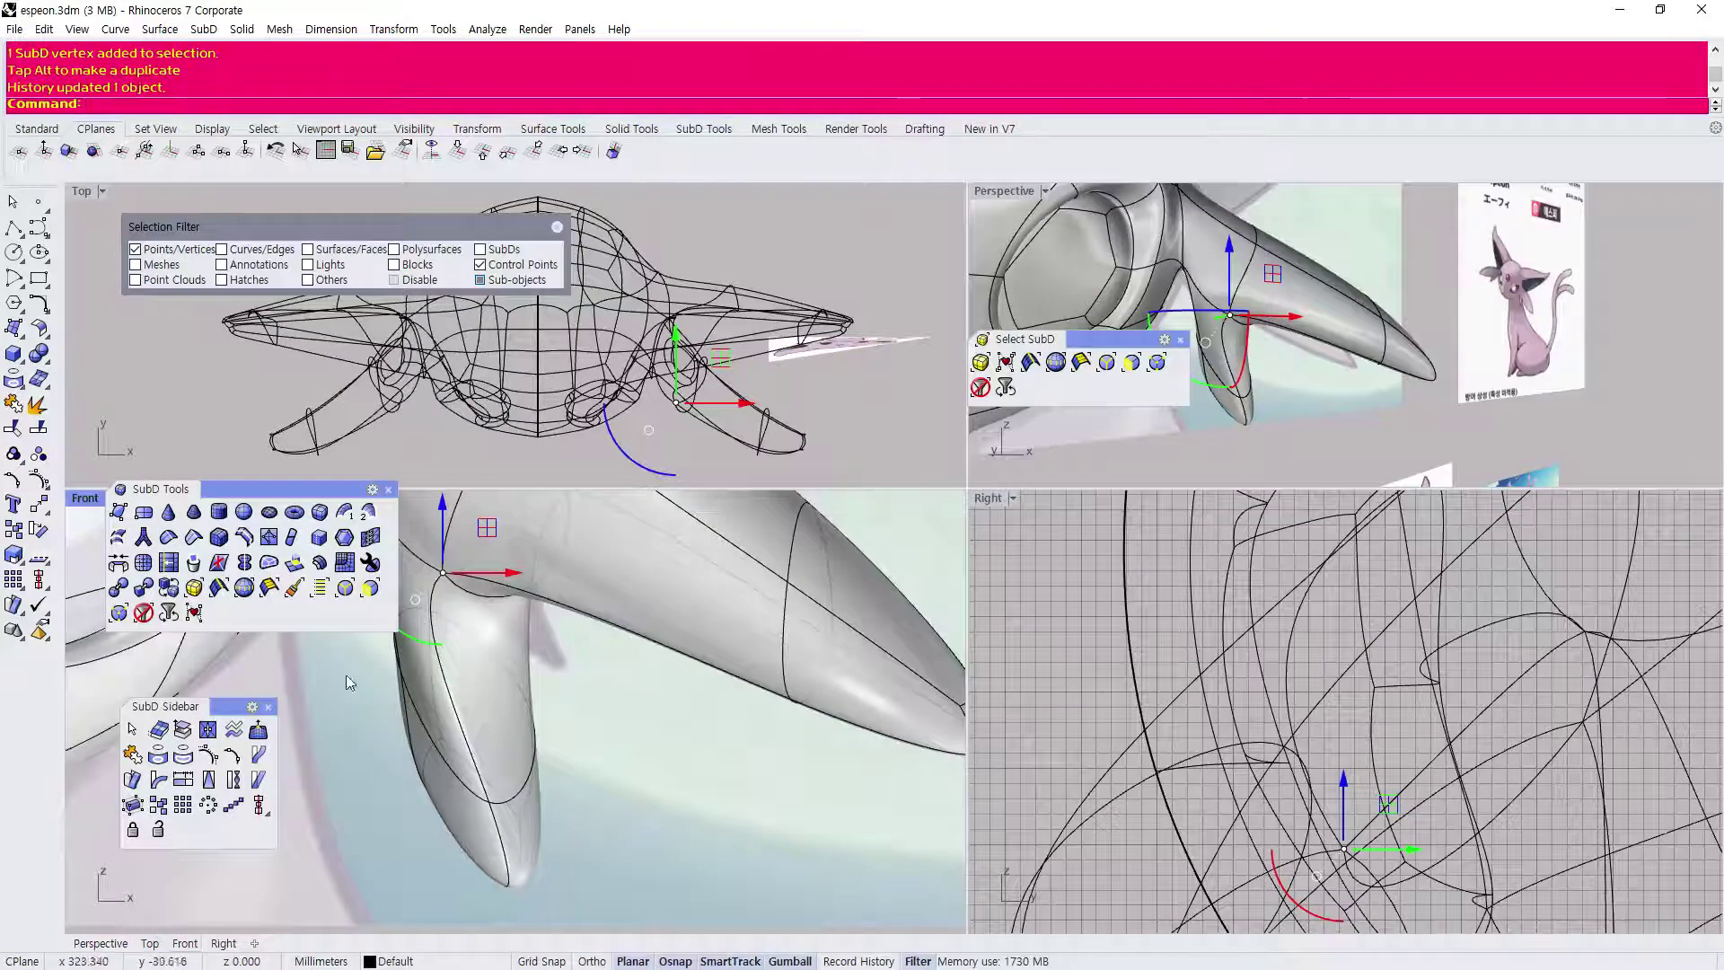
pyautogui.moveTo(358, 757); pyautogui.dragTo(577, 901)
pyautogui.moveTo(517, 788); pyautogui.dragTo(576, 659)
pyautogui.click(685, 701)
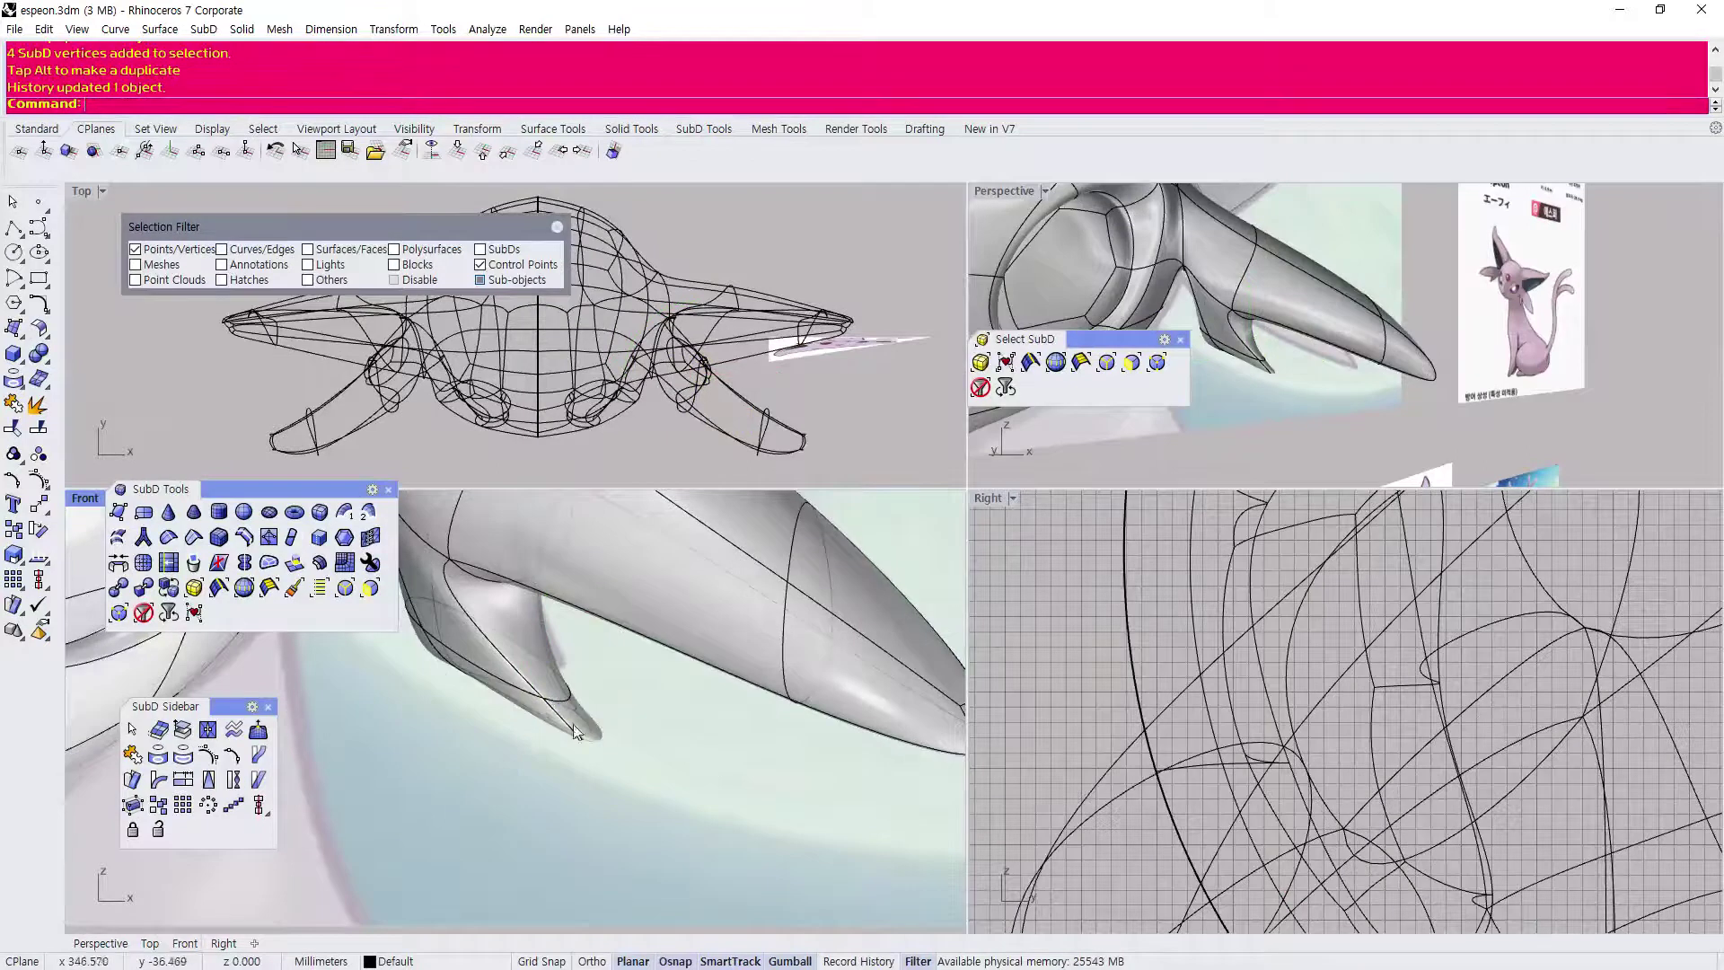
# Pick a single vertex on the small lobe's outer loop from below and move it up in the Front view.
pyautogui.scroll(-4, 554, 706)
pyautogui.scroll(-8, 664, 756)
pyautogui.scroll(10, 584, 714)
pyautogui.moveTo(1248, 294); pyautogui.dragTo(1323, 223, button='right')
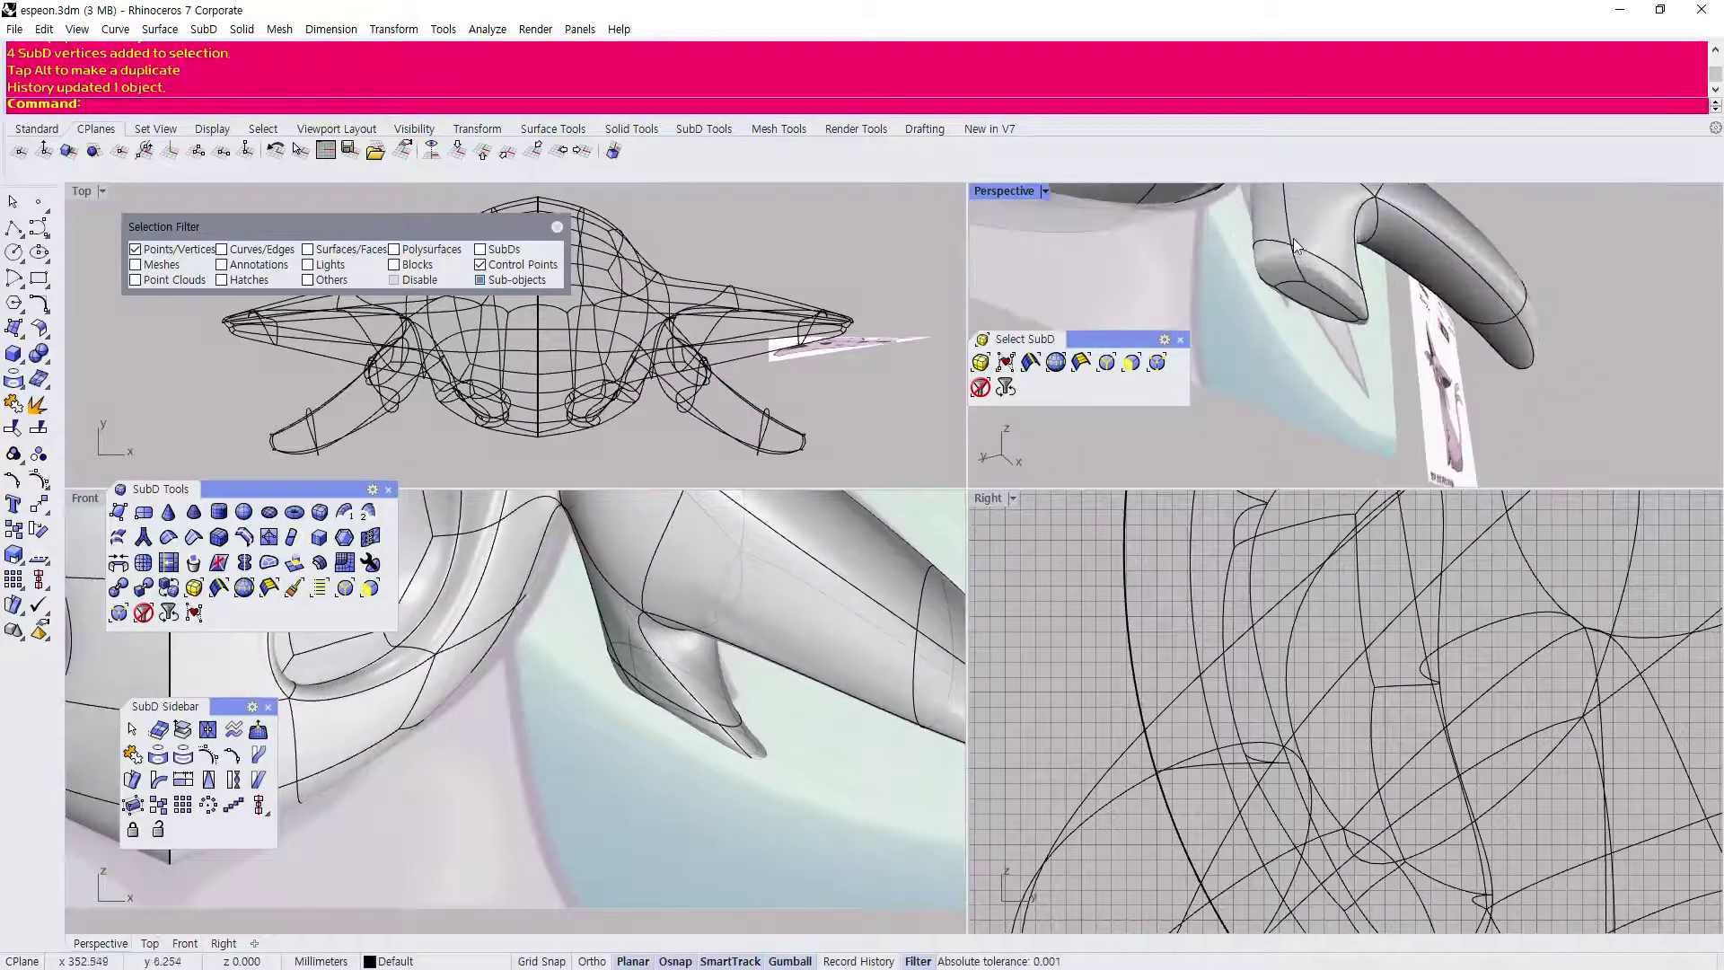
pyautogui.click(1291, 247)
pyautogui.moveTo(661, 619); pyautogui.dragTo(647, 541)
pyautogui.scroll(-8, 611, 652)
pyautogui.click(787, 740)
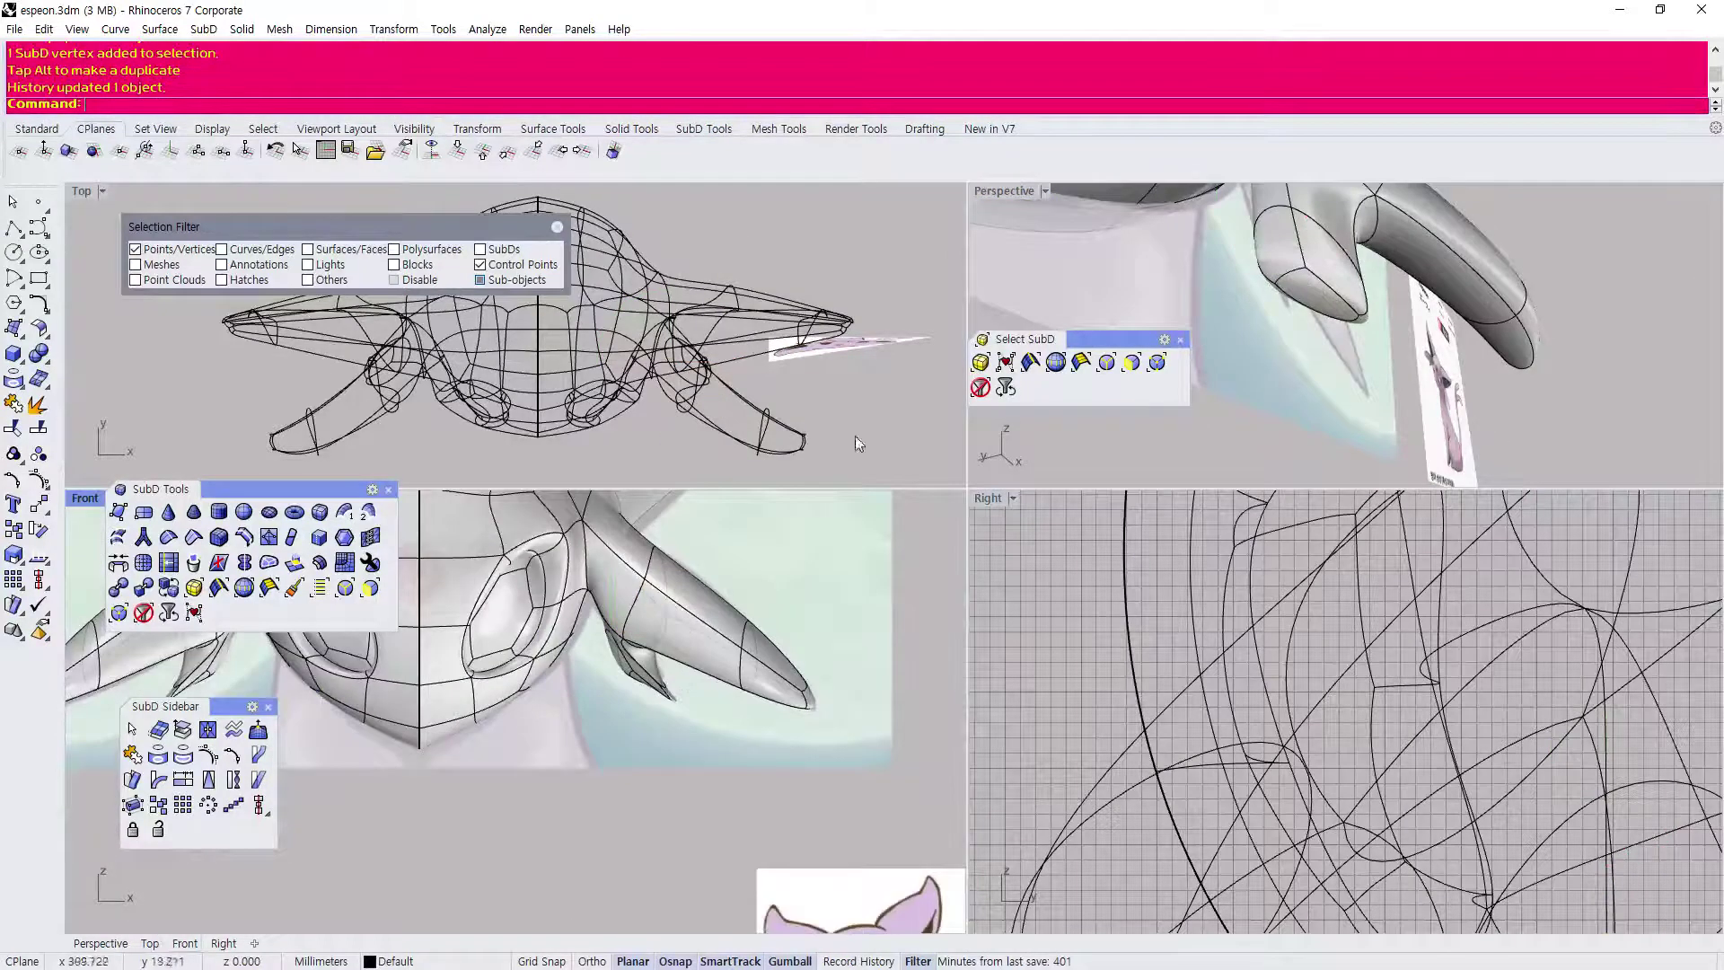
# Examine the forked cheek tuft in the different views and compare it with the reference images.
pyautogui.moveTo(819, 433); pyautogui.dragTo(720, 449, button='right')
pyautogui.moveTo(1401, 310); pyautogui.dragTo(1273, 382, button='right')
pyautogui.scroll(-4, 1277, 388)
pyautogui.scroll(-4, 1231, 628)
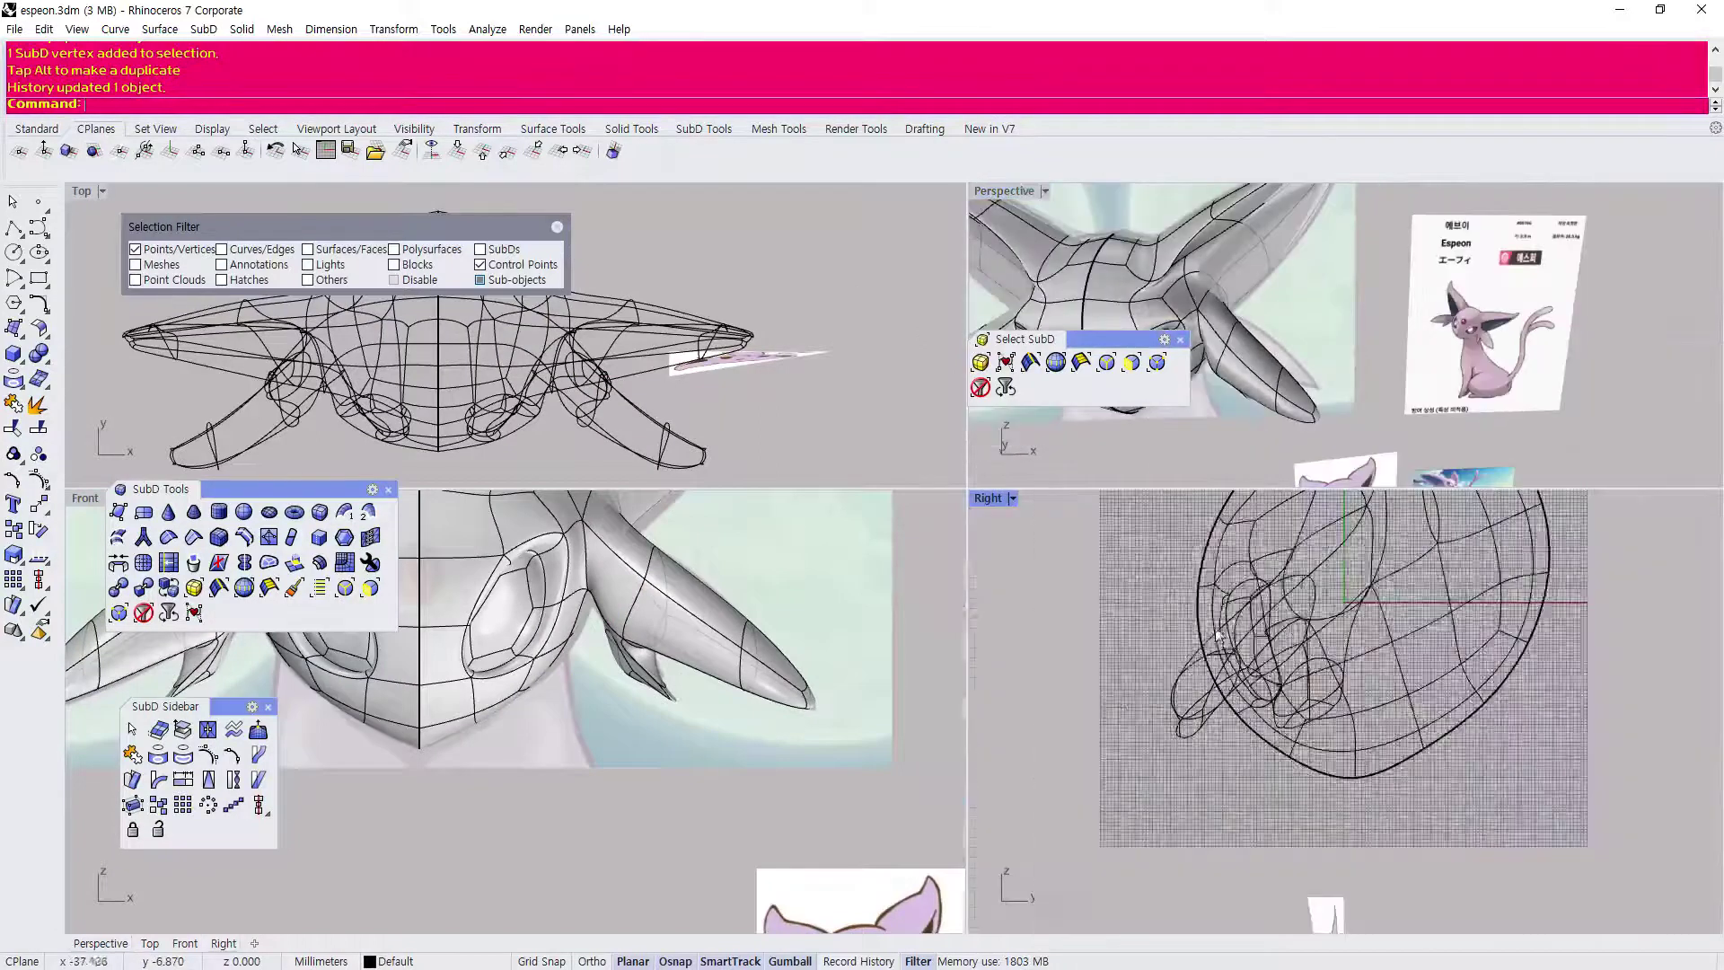
pyautogui.scroll(-3, 670, 656)
pyautogui.scroll(-5, 670, 658)
pyautogui.moveTo(885, 729); pyautogui.dragTo(785, 743, button='right')
pyautogui.scroll(16, 718, 760)
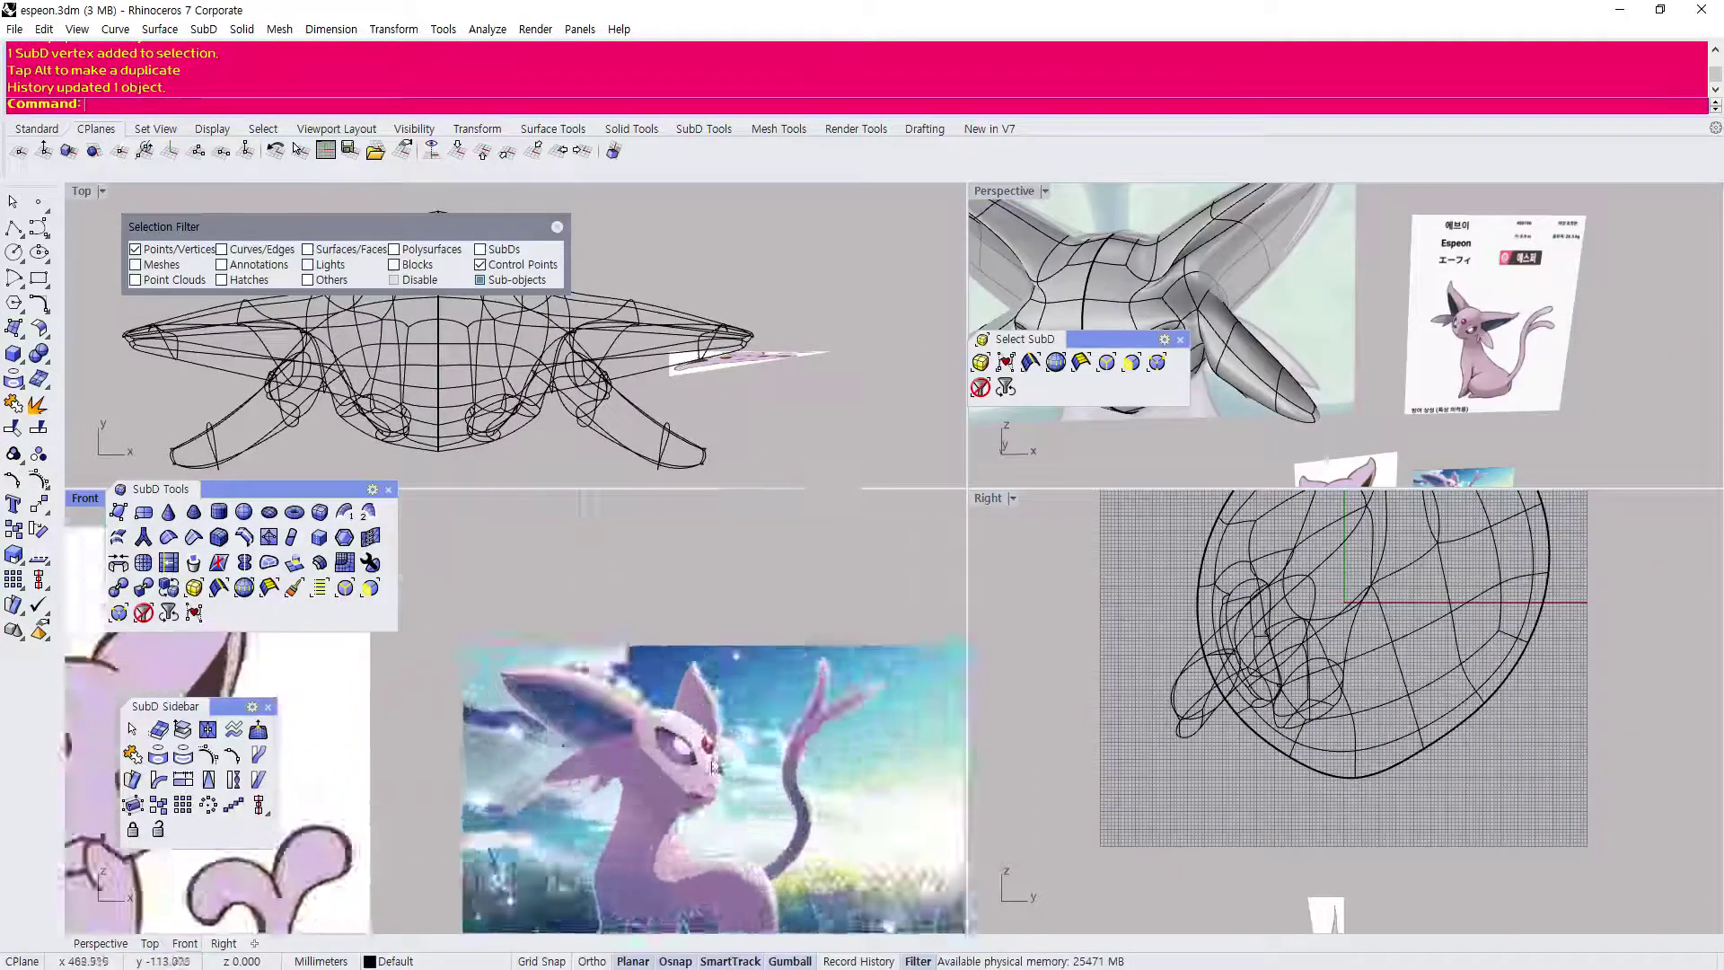
pyautogui.scroll(-9, 778, 763)
pyautogui.scroll(2, 664, 463)
pyautogui.scroll(-2, 702, 361)
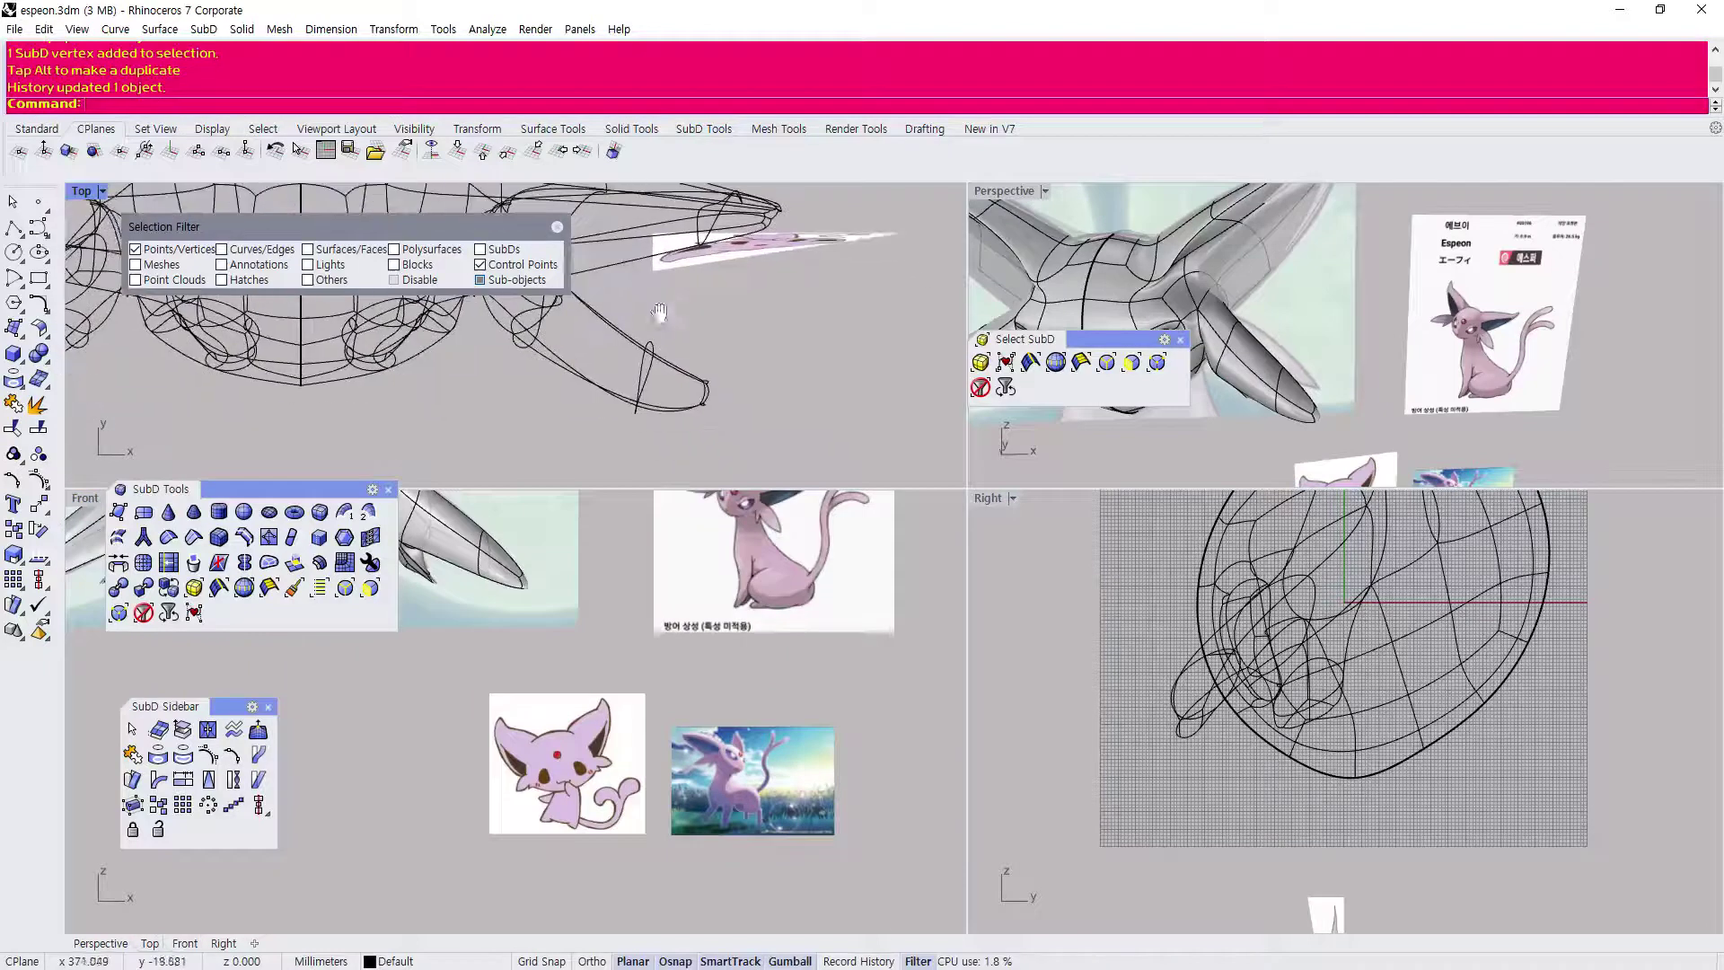
# Set the Top viewport to Shaded display and undo the last gumball move.
pyautogui.click(79, 192)
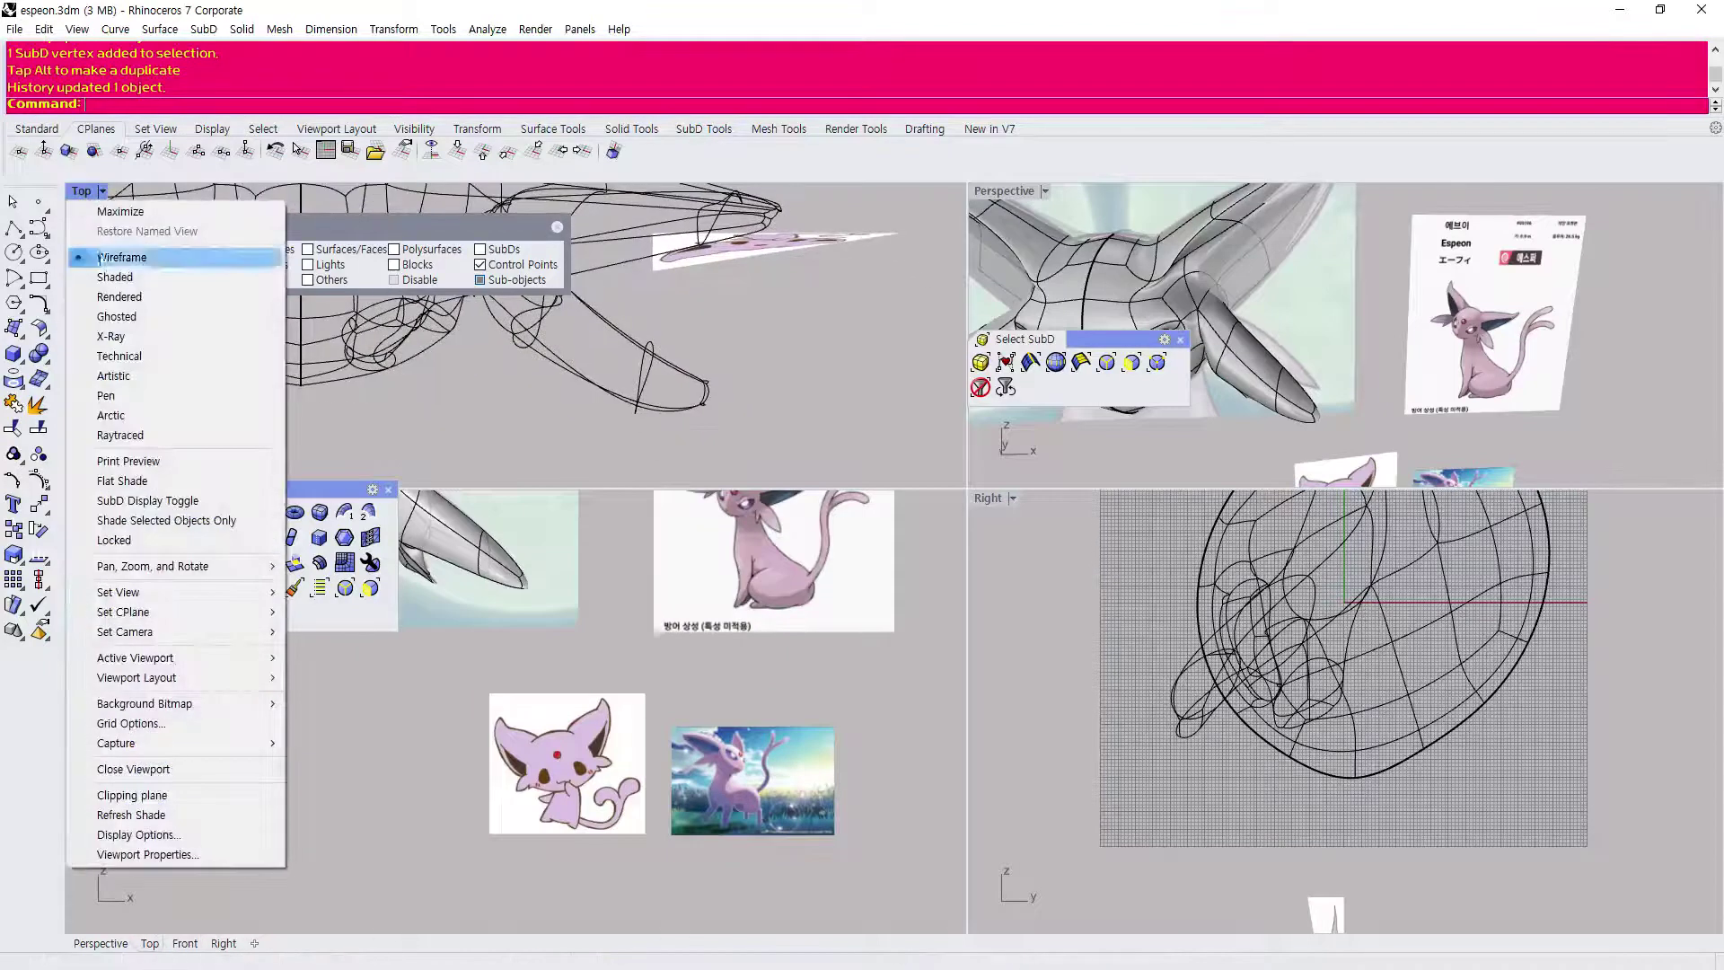
pyautogui.click(109, 275)
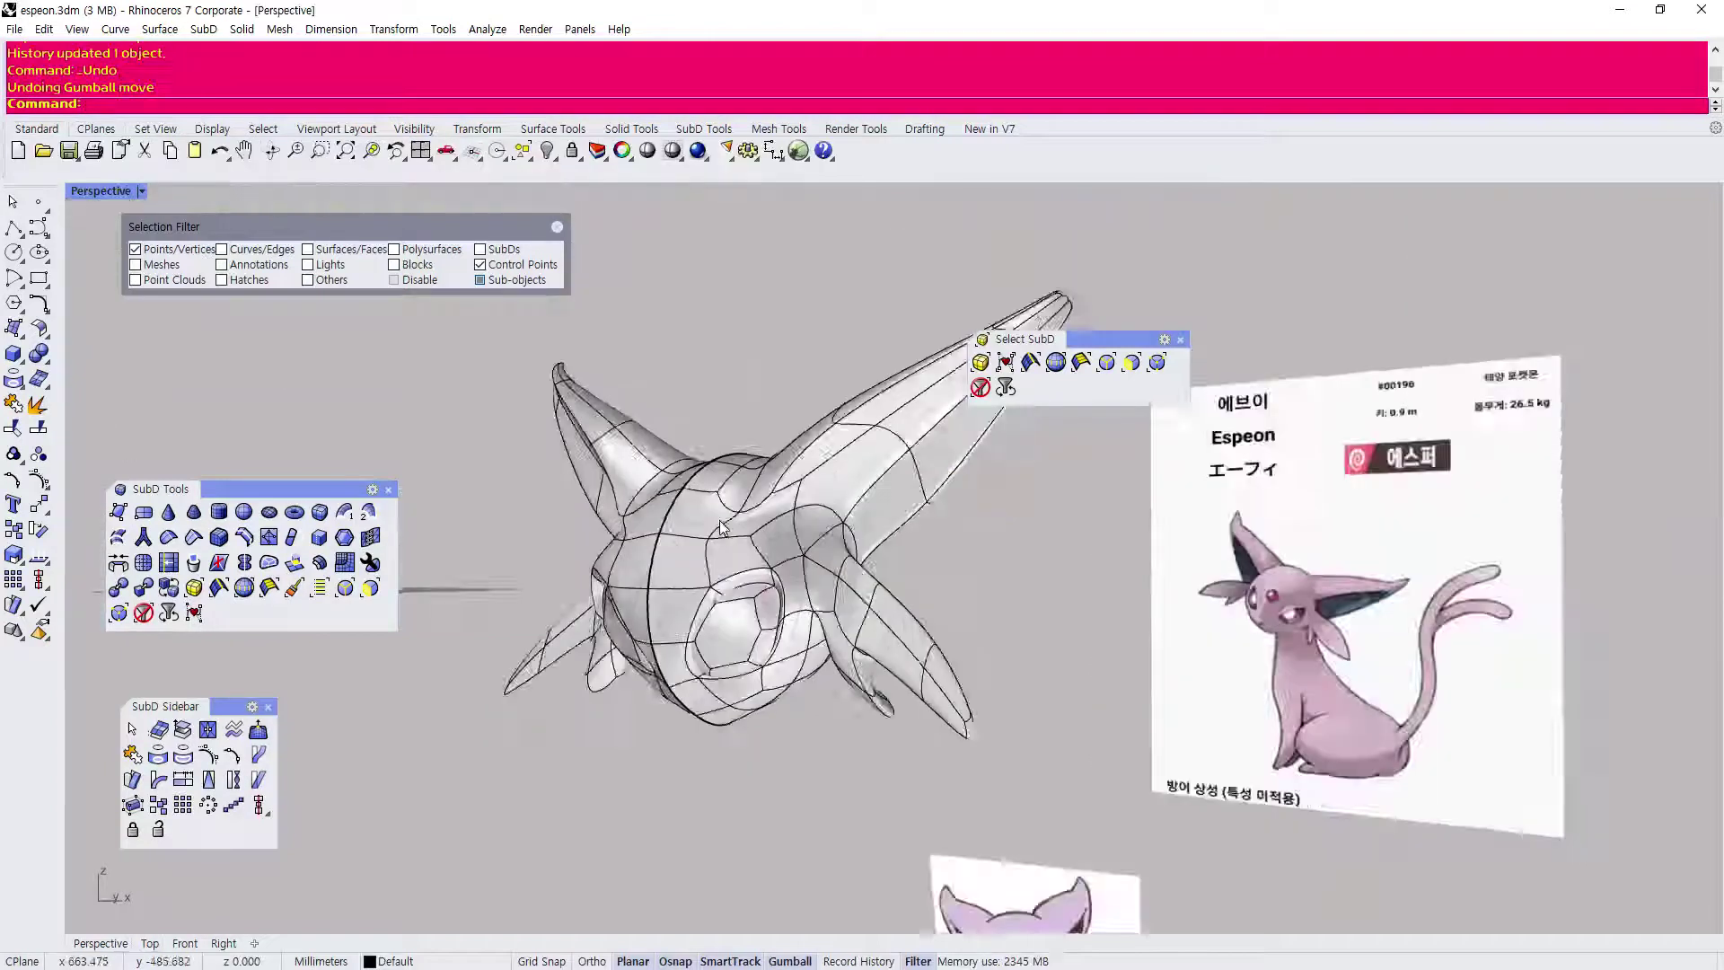
pyautogui.hotkey('ctrl', 'z')
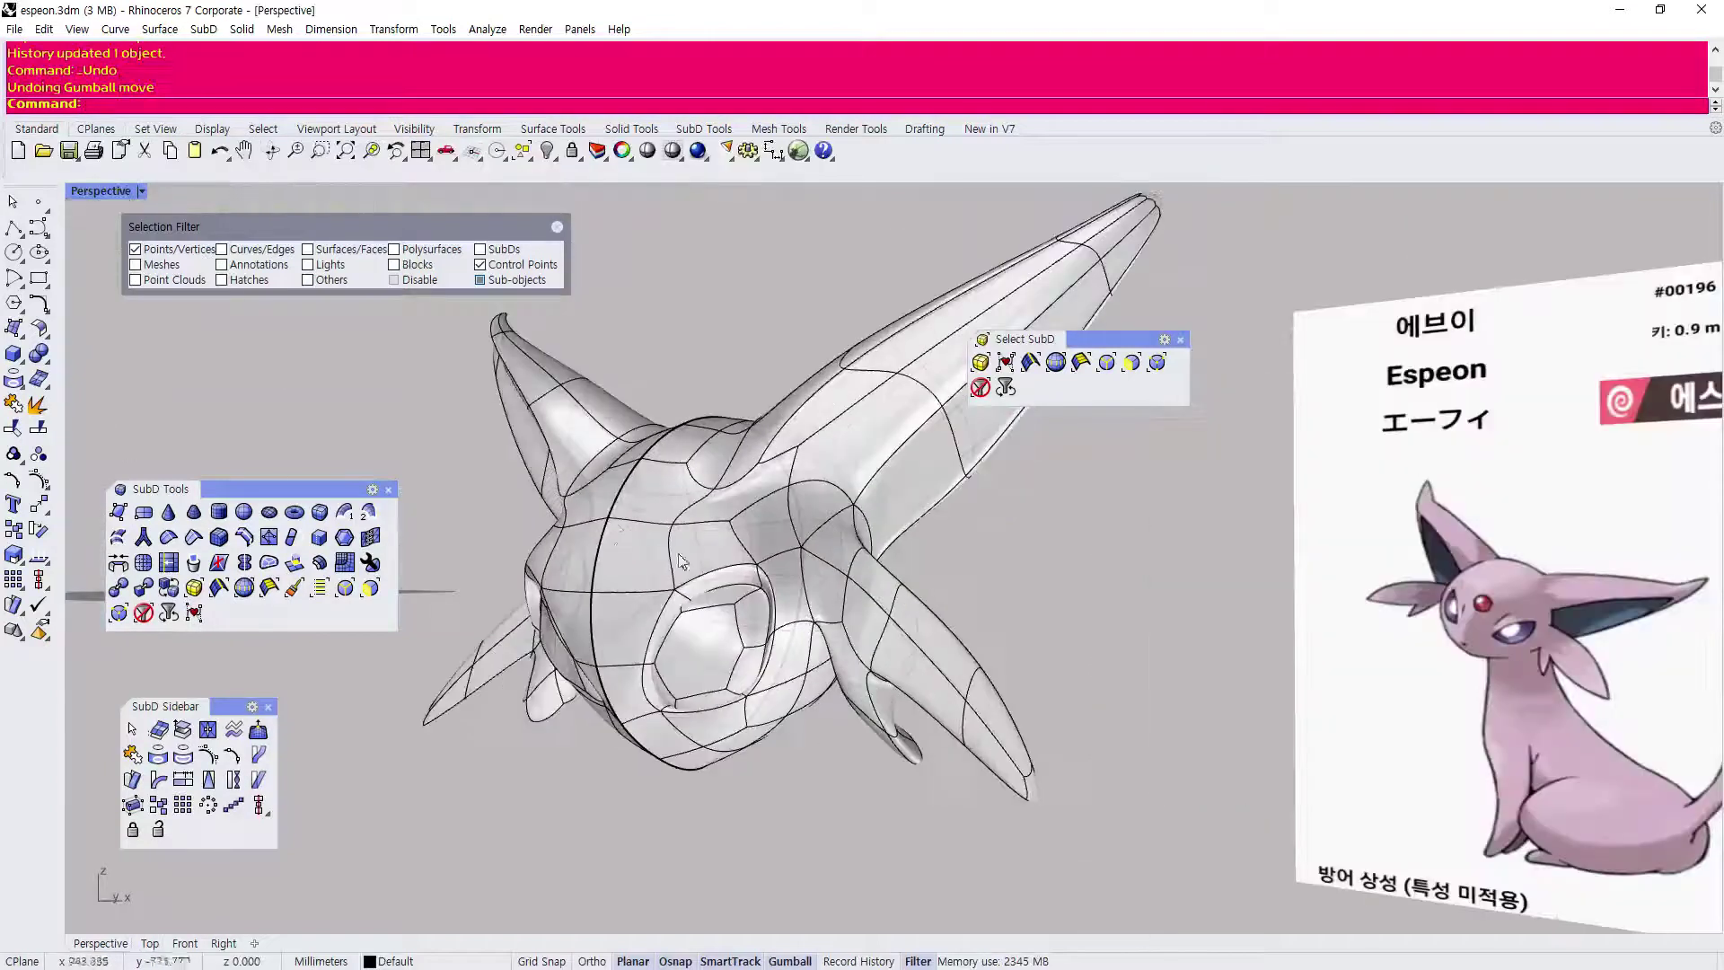
# Compare the head's ears, face and cheek tufts with the Espeon reference pictures from several angles.
pyautogui.moveTo(1071, 335); pyautogui.dragTo(1118, 417)
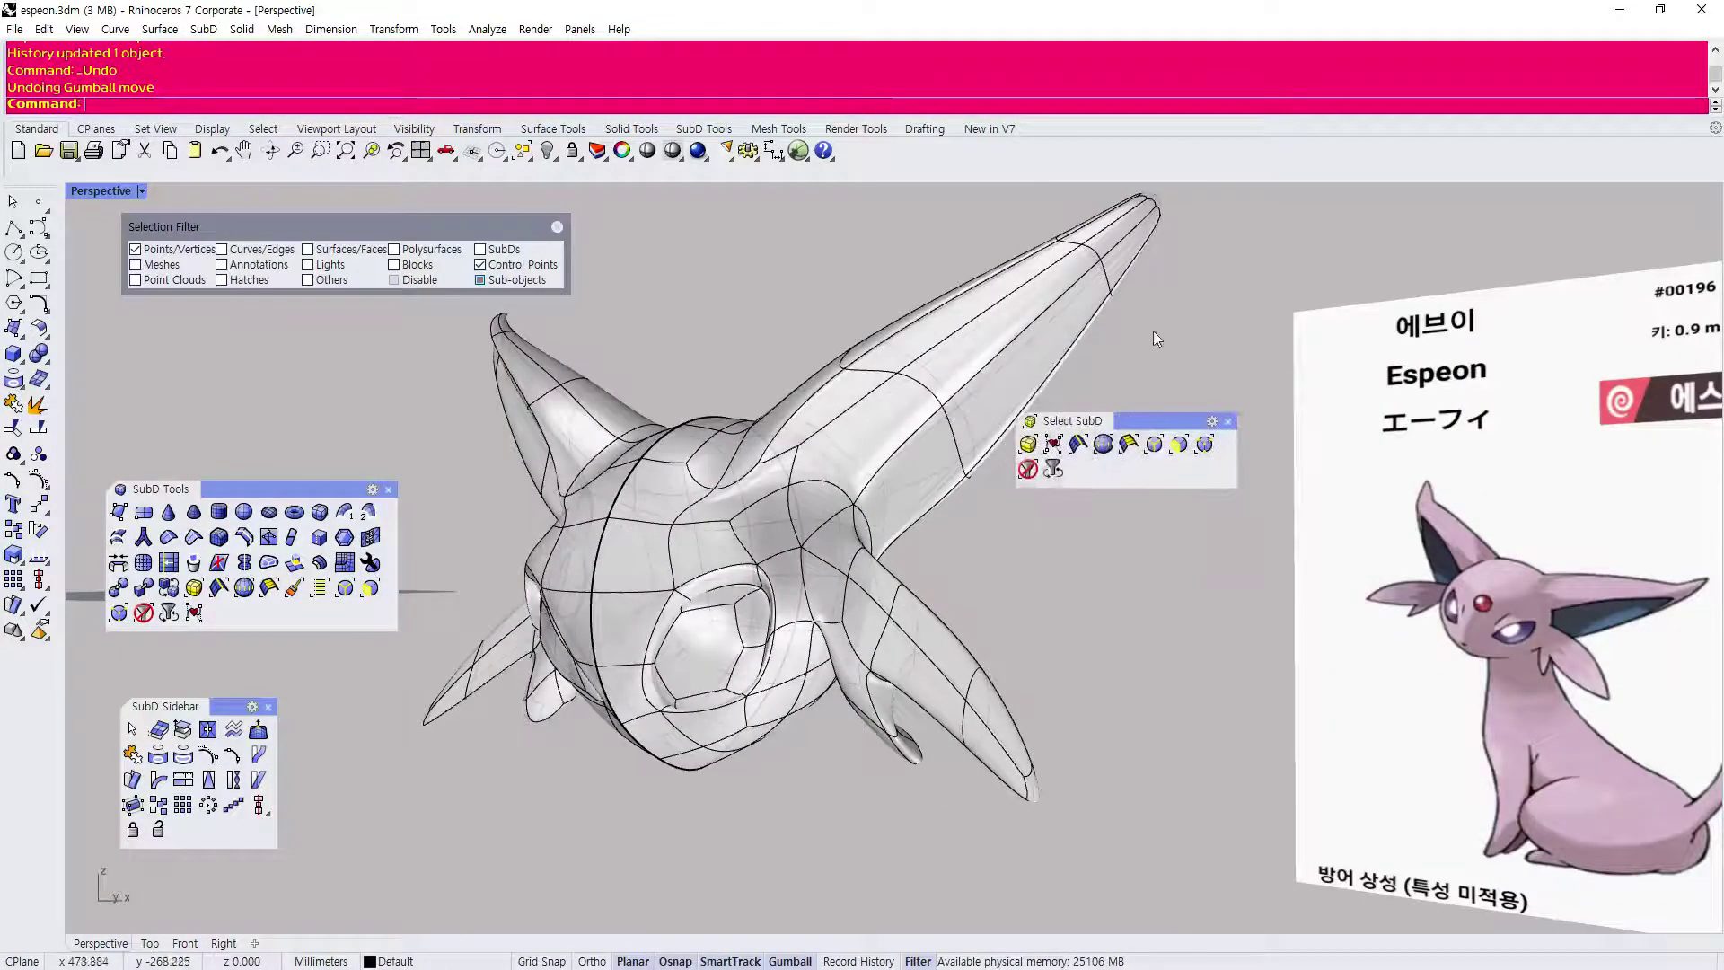
pyautogui.scroll(-3, 790, 399)
pyautogui.scroll(3, 821, 381)
pyautogui.scroll(-5, 827, 467)
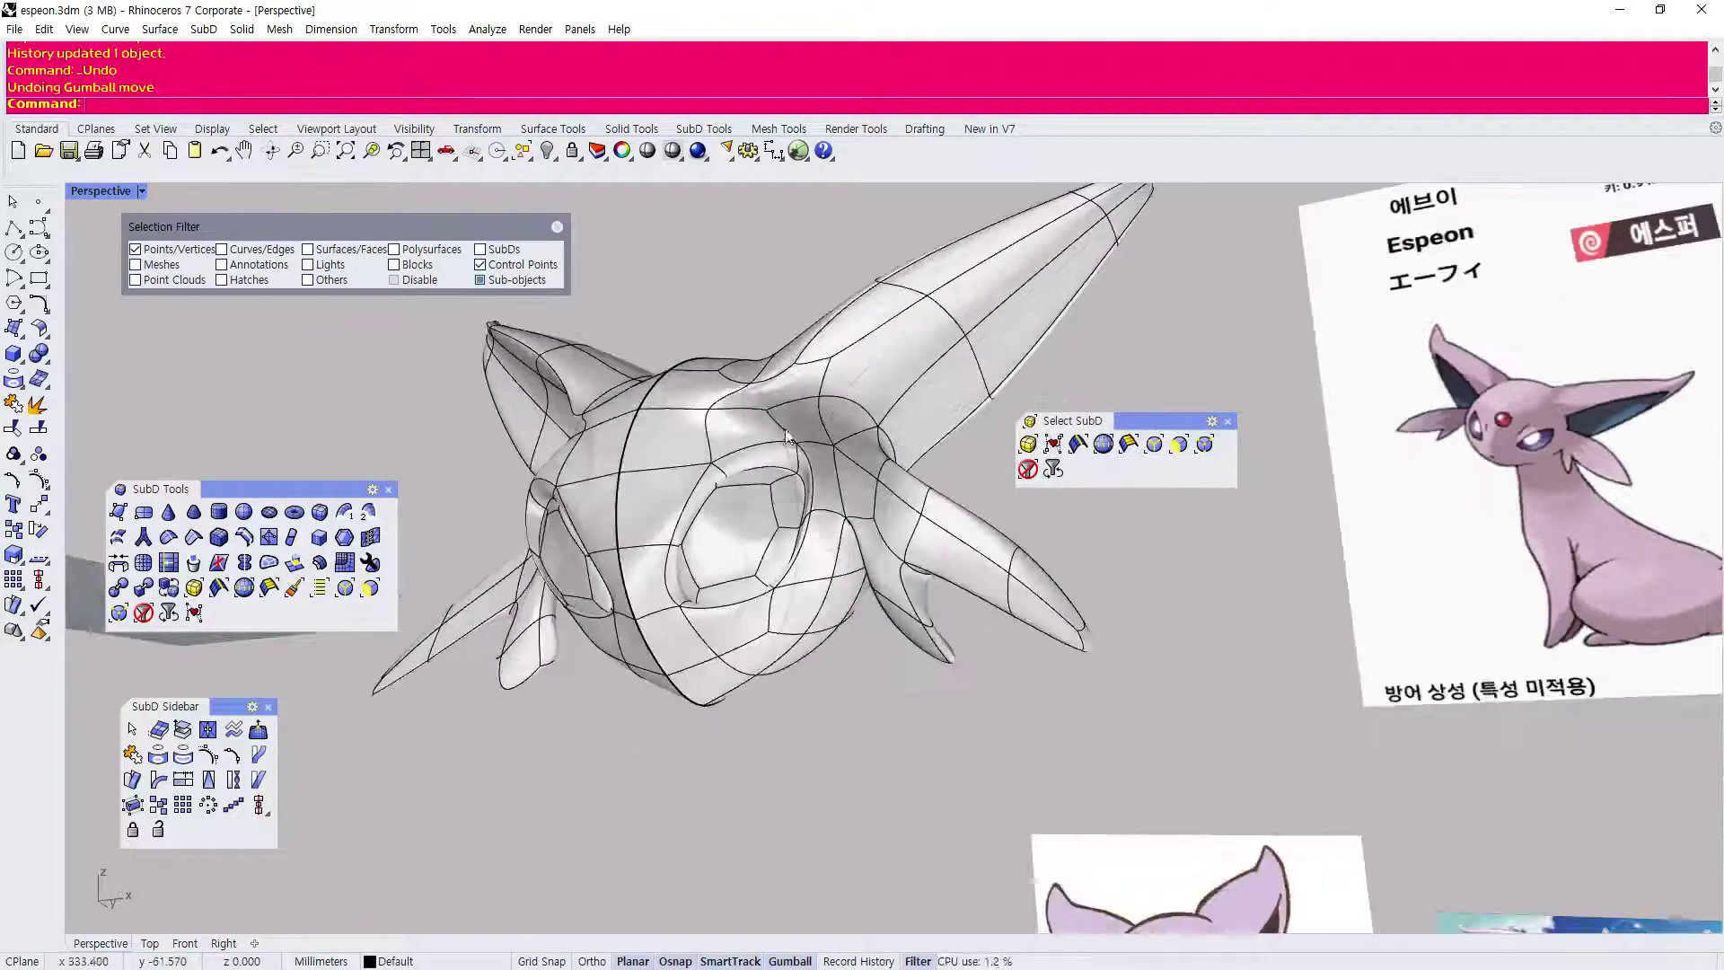
pyautogui.moveTo(1136, 412); pyautogui.dragTo(1476, 480)
pyautogui.scroll(4, 1044, 459)
pyautogui.moveTo(889, 485); pyautogui.dragTo(934, 514, button='right')
pyautogui.scroll(-4, 911, 519)
pyautogui.scroll(4, 659, 549)
pyautogui.scroll(-4, 660, 549)
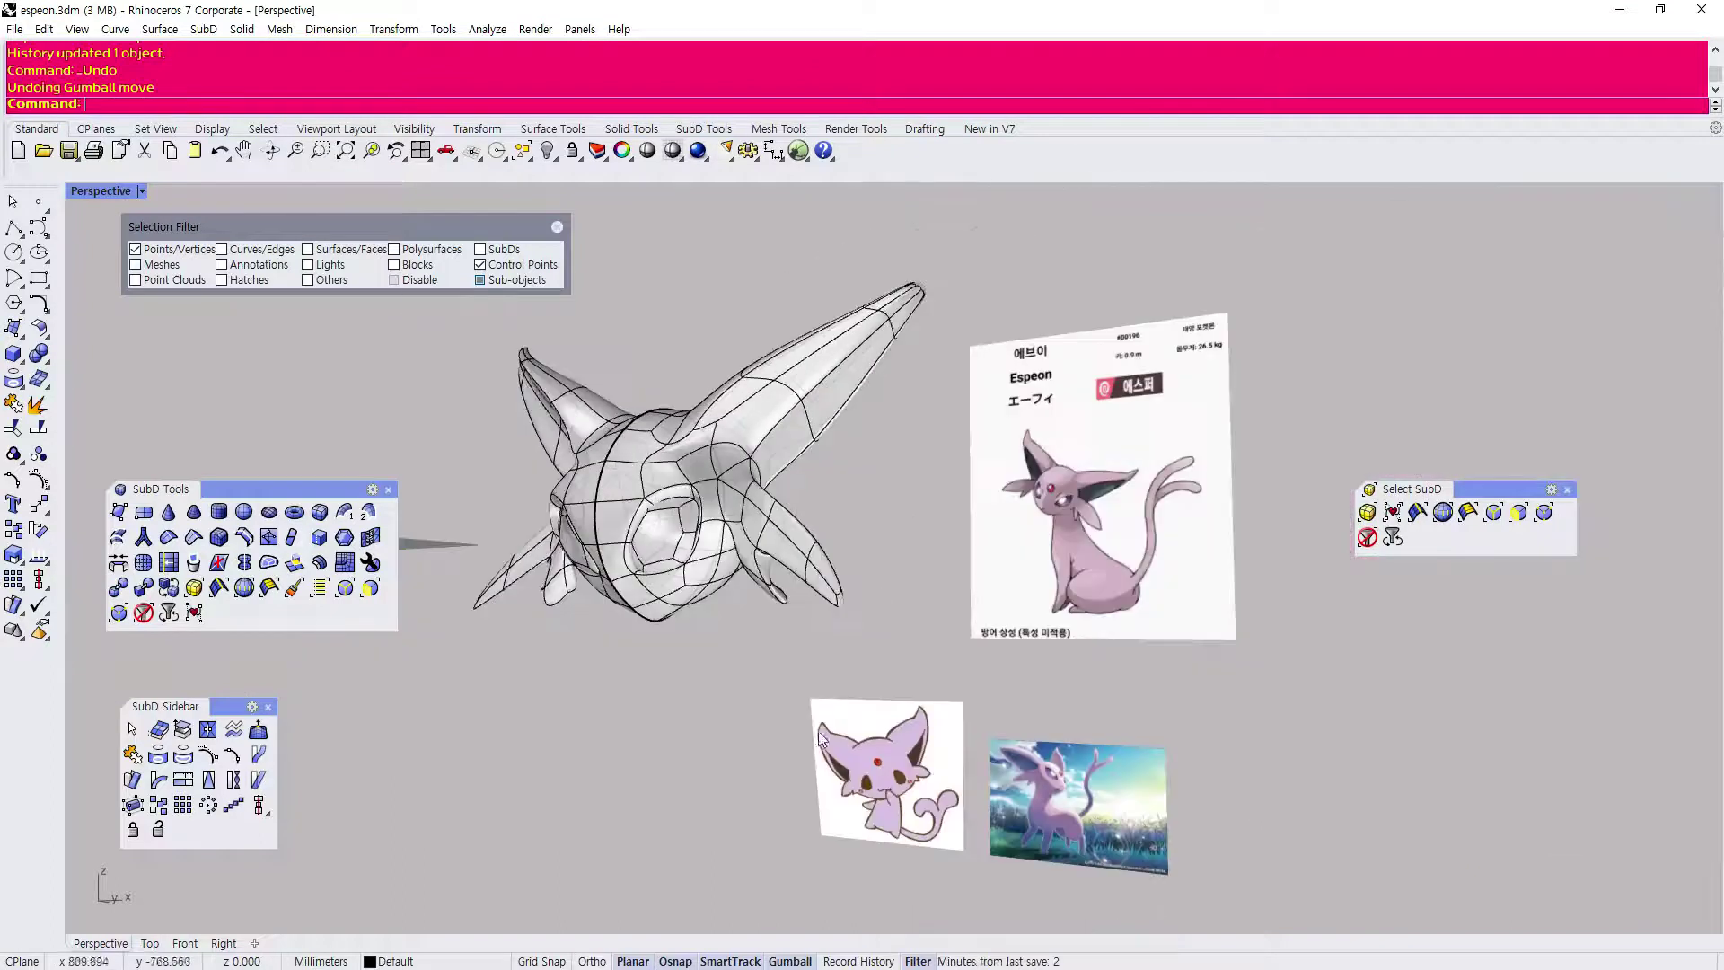
pyautogui.scroll(6, 950, 768)
pyautogui.scroll(-4, 957, 736)
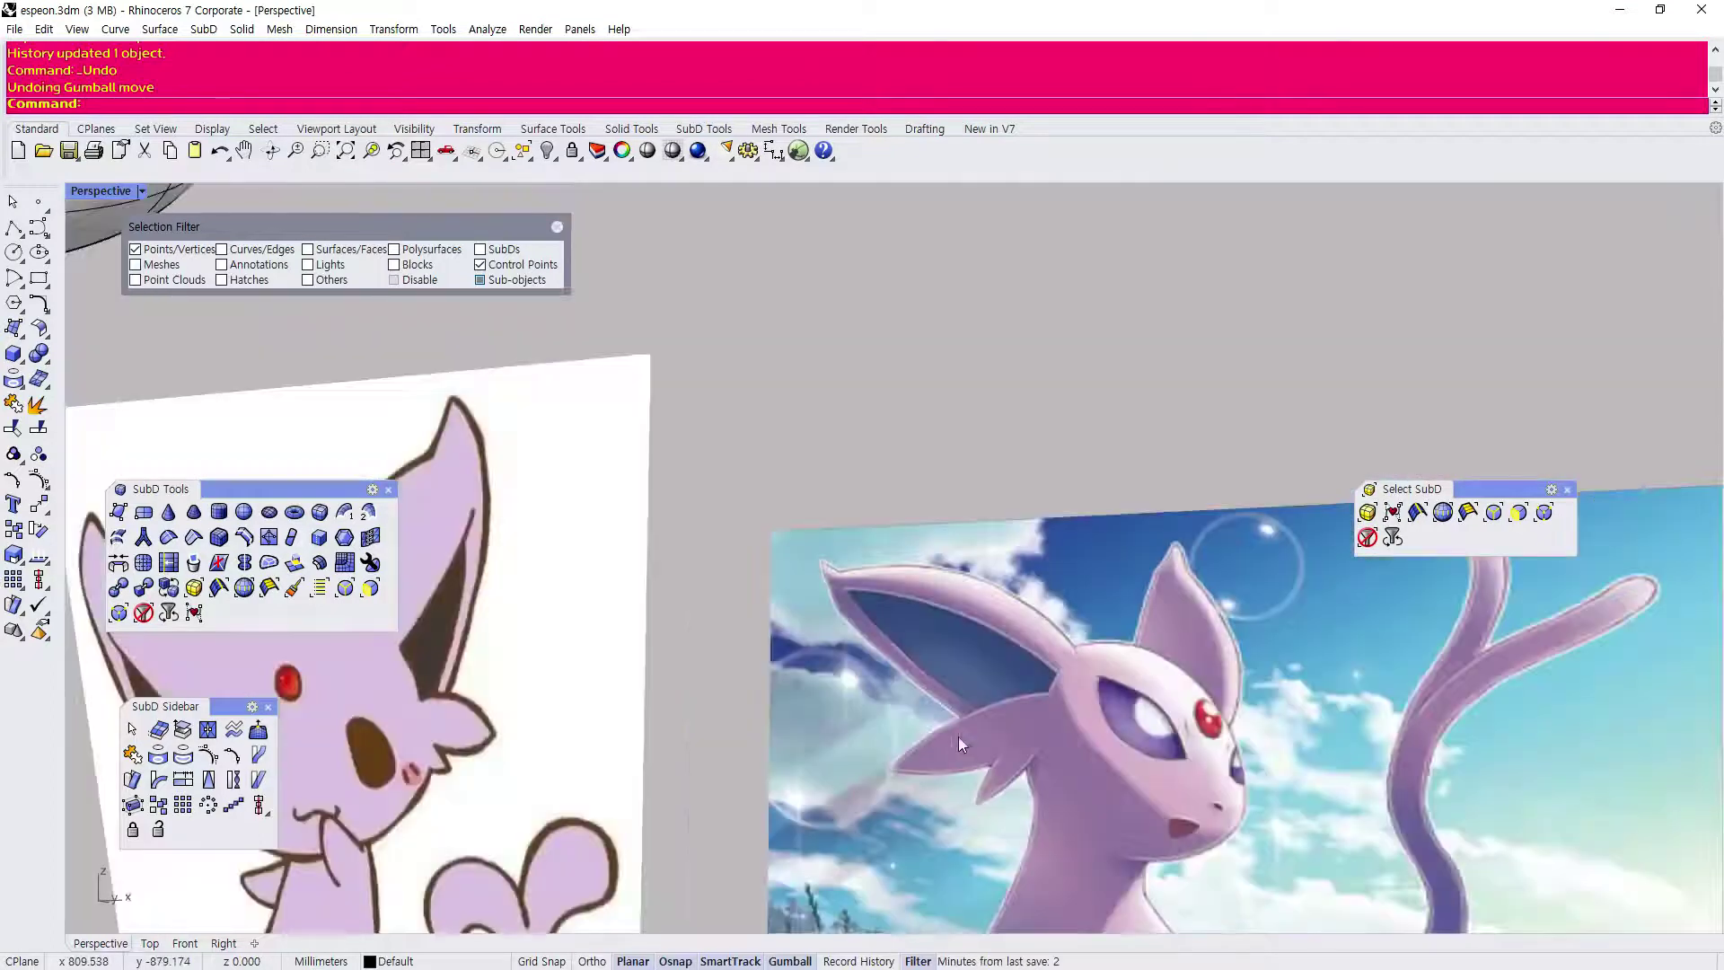
pyautogui.scroll(-5, 808, 476)
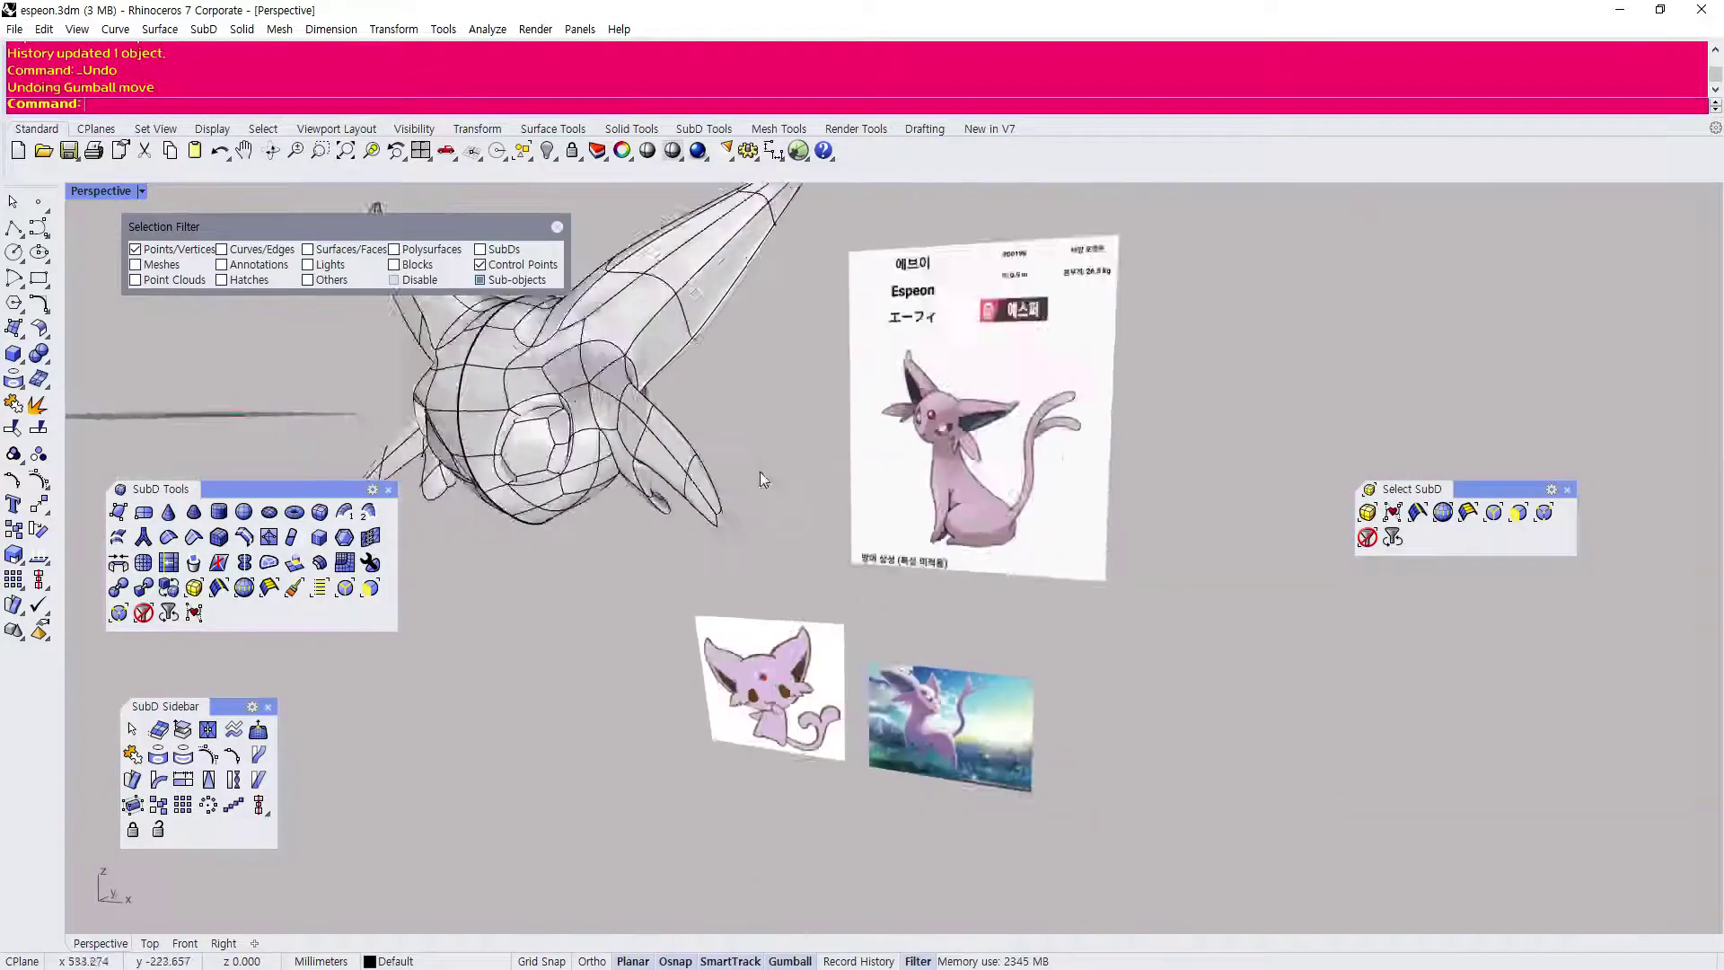
pyautogui.scroll(5, 871, 628)
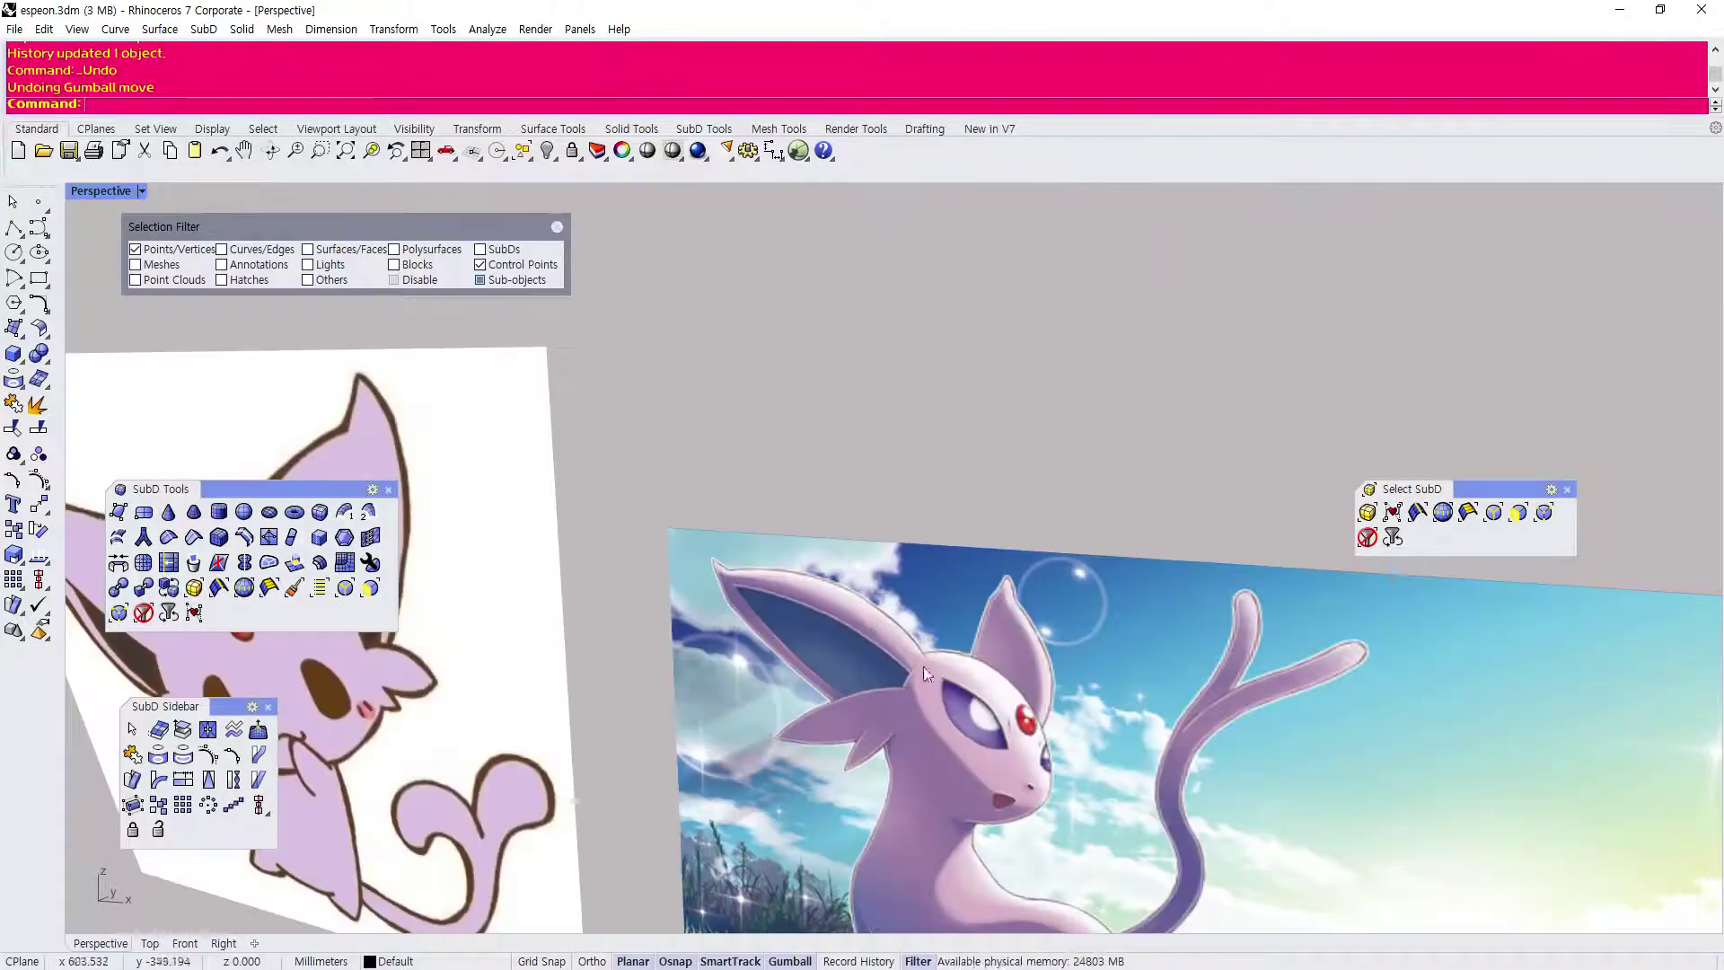
pyautogui.scroll(-5, 1049, 737)
pyautogui.scroll(4, 817, 494)
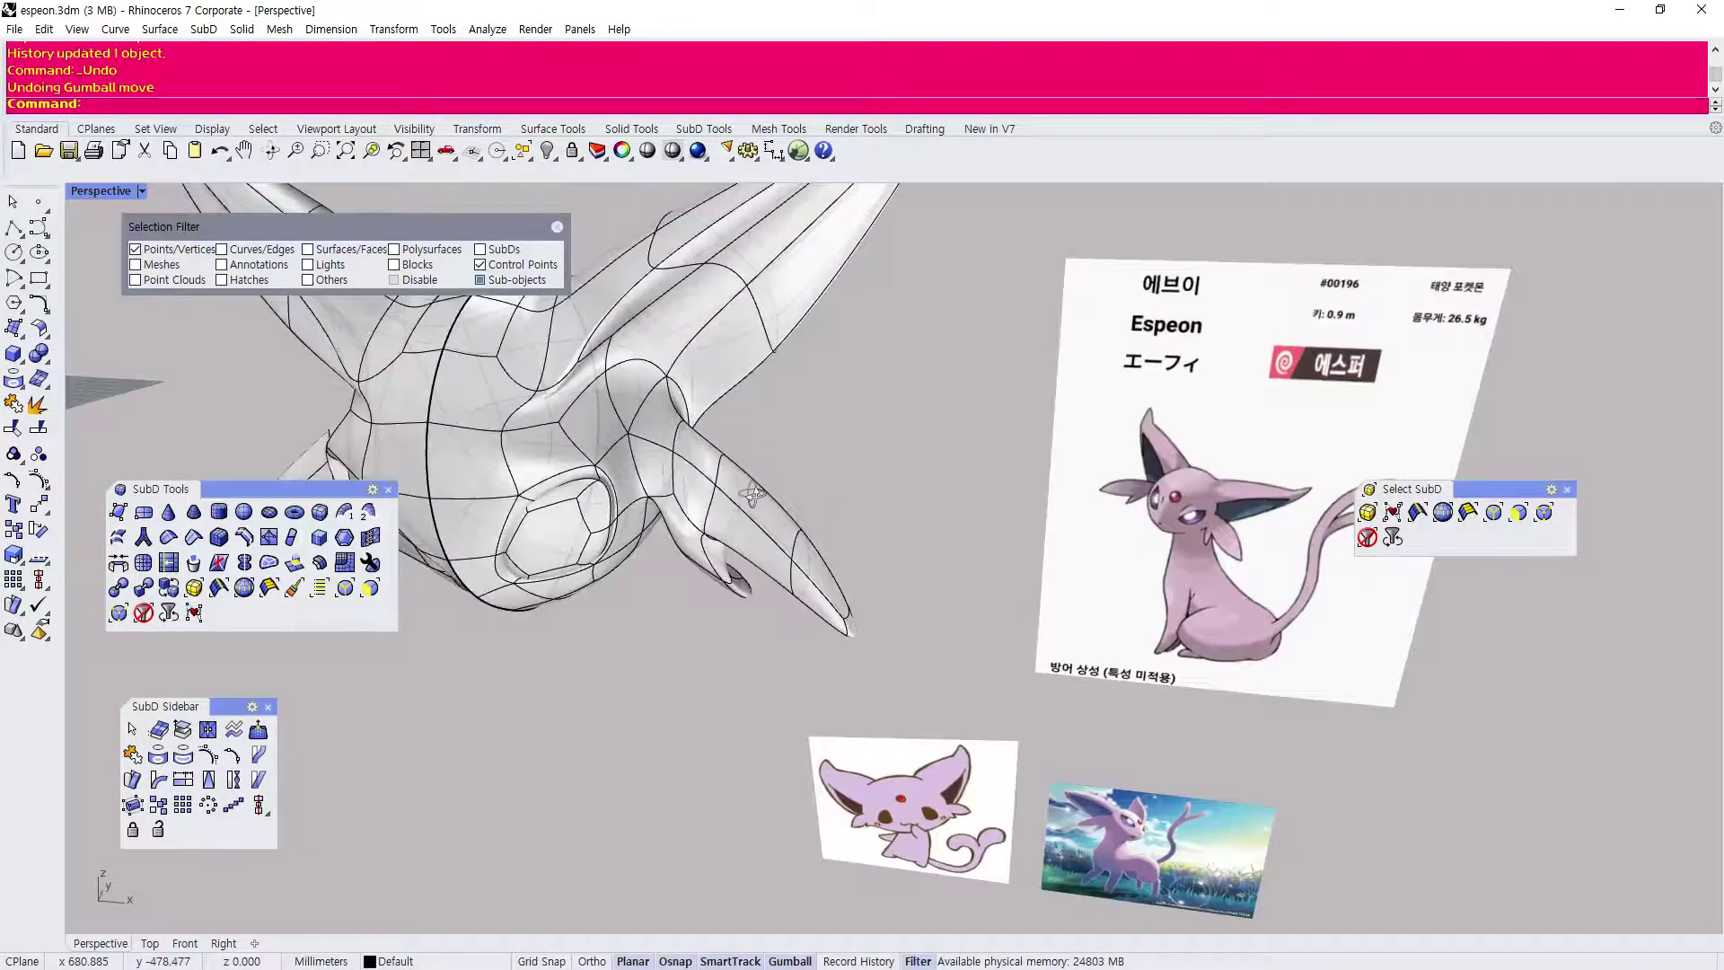
pyautogui.scroll(-6, 818, 494)
pyautogui.scroll(4, 920, 284)
pyautogui.moveTo(919, 284); pyautogui.dragTo(696, 390, button='right')
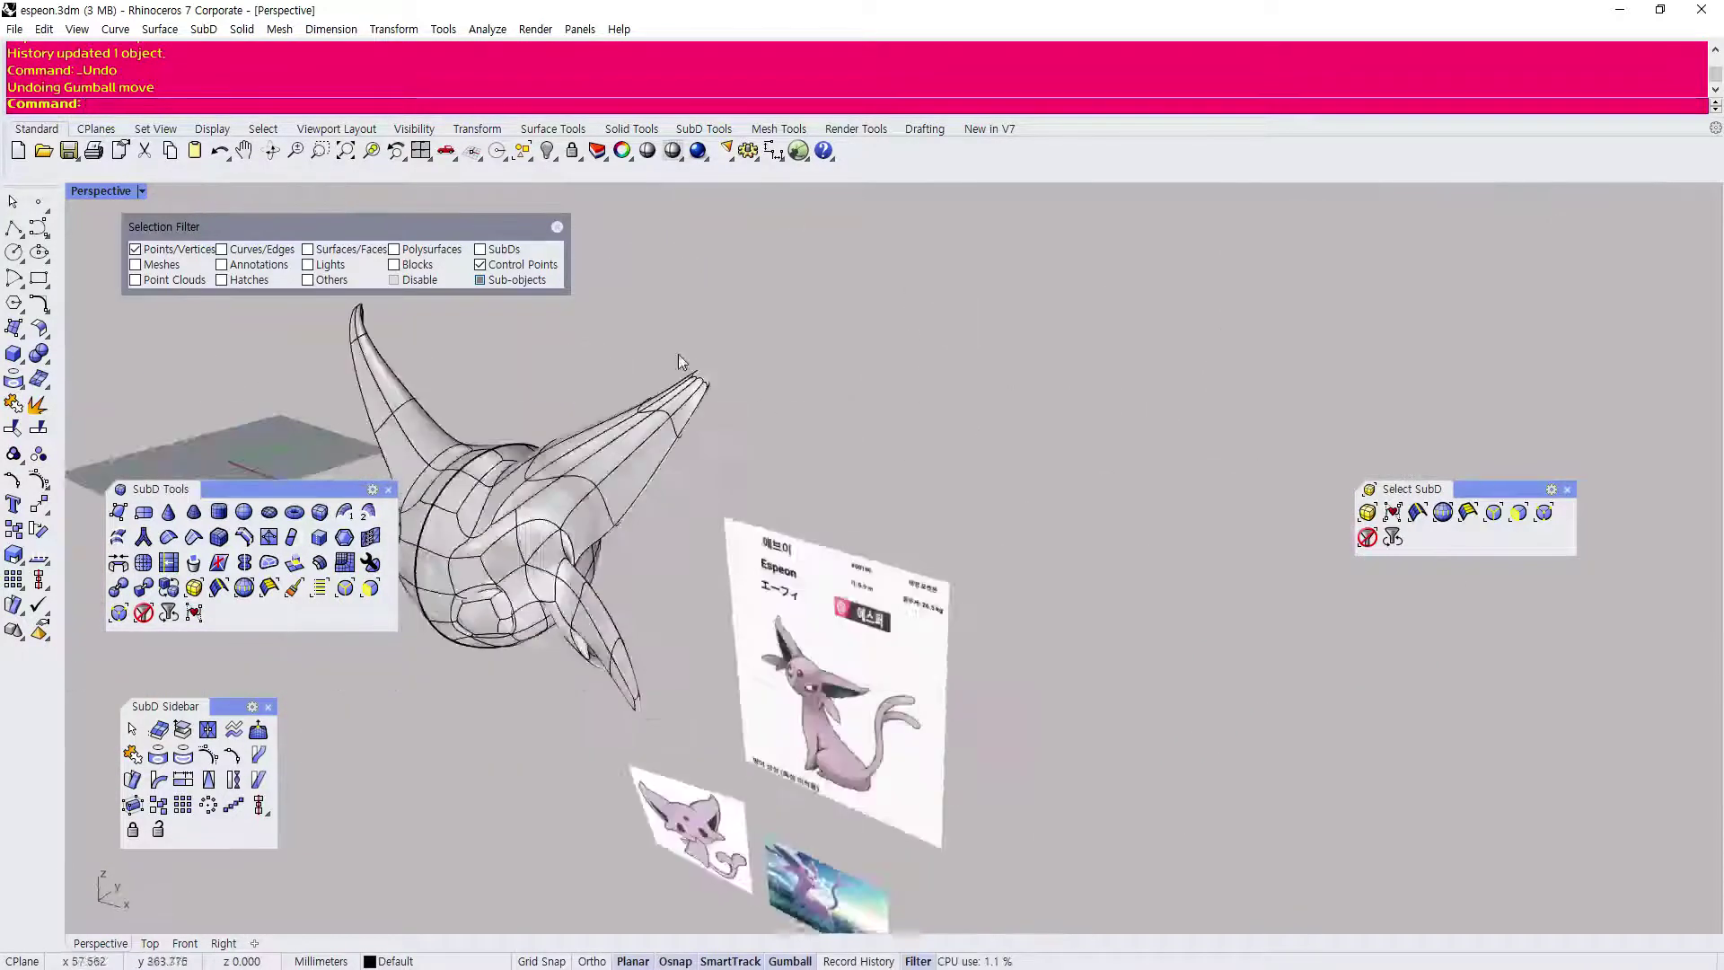
# Inspect the forehead and the transition between the ear base and the eye socket up close.
pyautogui.scroll(6, 691, 402)
pyautogui.moveTo(607, 478); pyautogui.dragTo(492, 629, button='right')
pyautogui.scroll(-5, 762, 454)
pyautogui.scroll(6, 621, 384)
pyautogui.scroll(3, 676, 534)
pyautogui.scroll(-6, 797, 460)
pyautogui.scroll(3, 480, 635)
pyautogui.scroll(4, 478, 638)
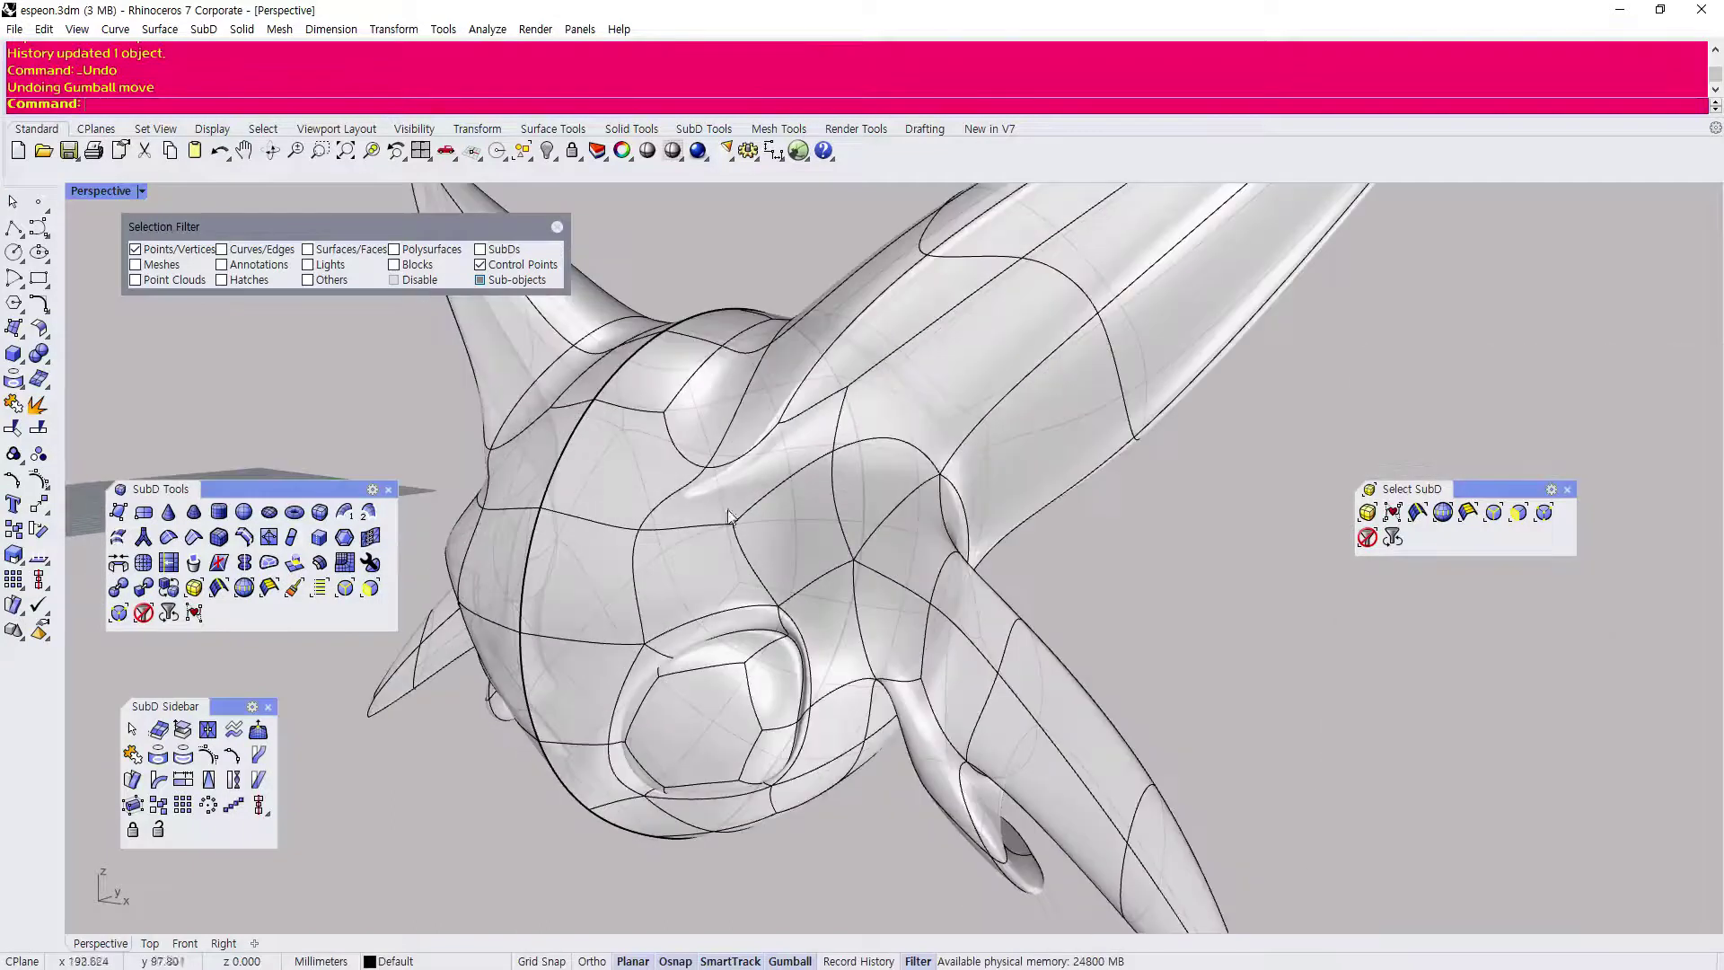
# Move the vertex above the eye socket and the vertex at the ear's front base upward to reshape the brow.
pyautogui.moveTo(1486, 483); pyautogui.dragTo(1303, 469)
pyautogui.click(641, 531)
pyautogui.moveTo(636, 466); pyautogui.dragTo(686, 353)
pyautogui.scroll(3, 703, 469)
pyautogui.click(708, 471)
pyautogui.moveTo(685, 353); pyautogui.dragTo(684, 345)
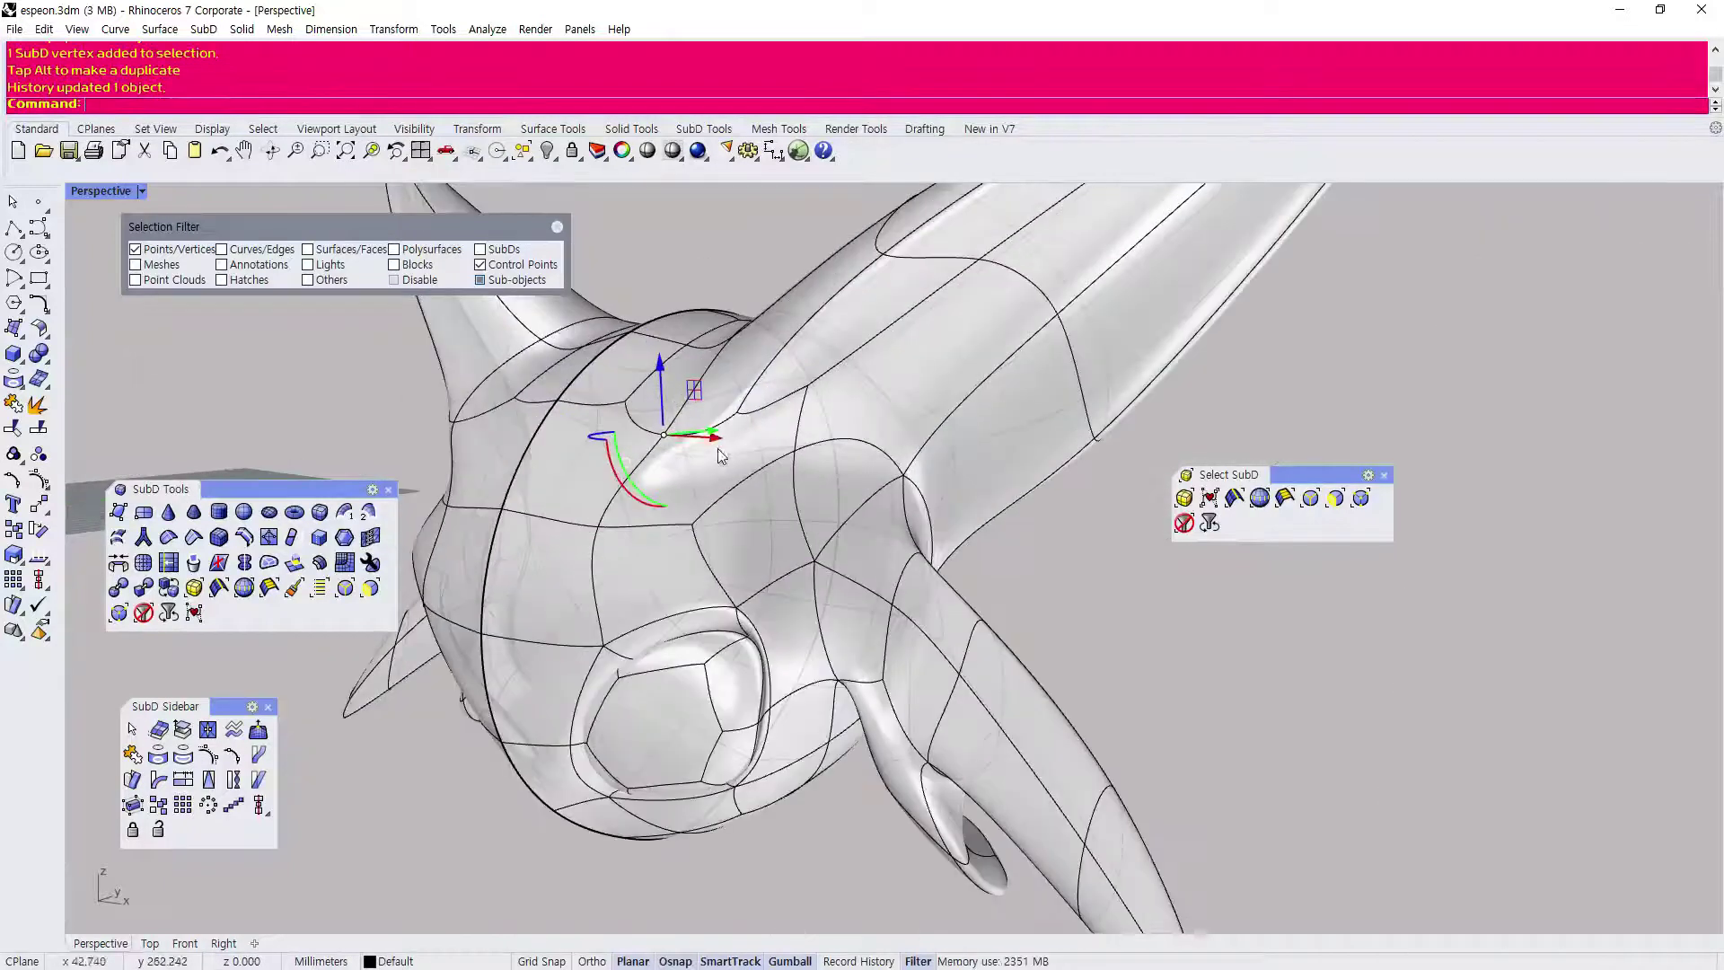
pyautogui.moveTo(715, 439); pyautogui.dragTo(713, 441)
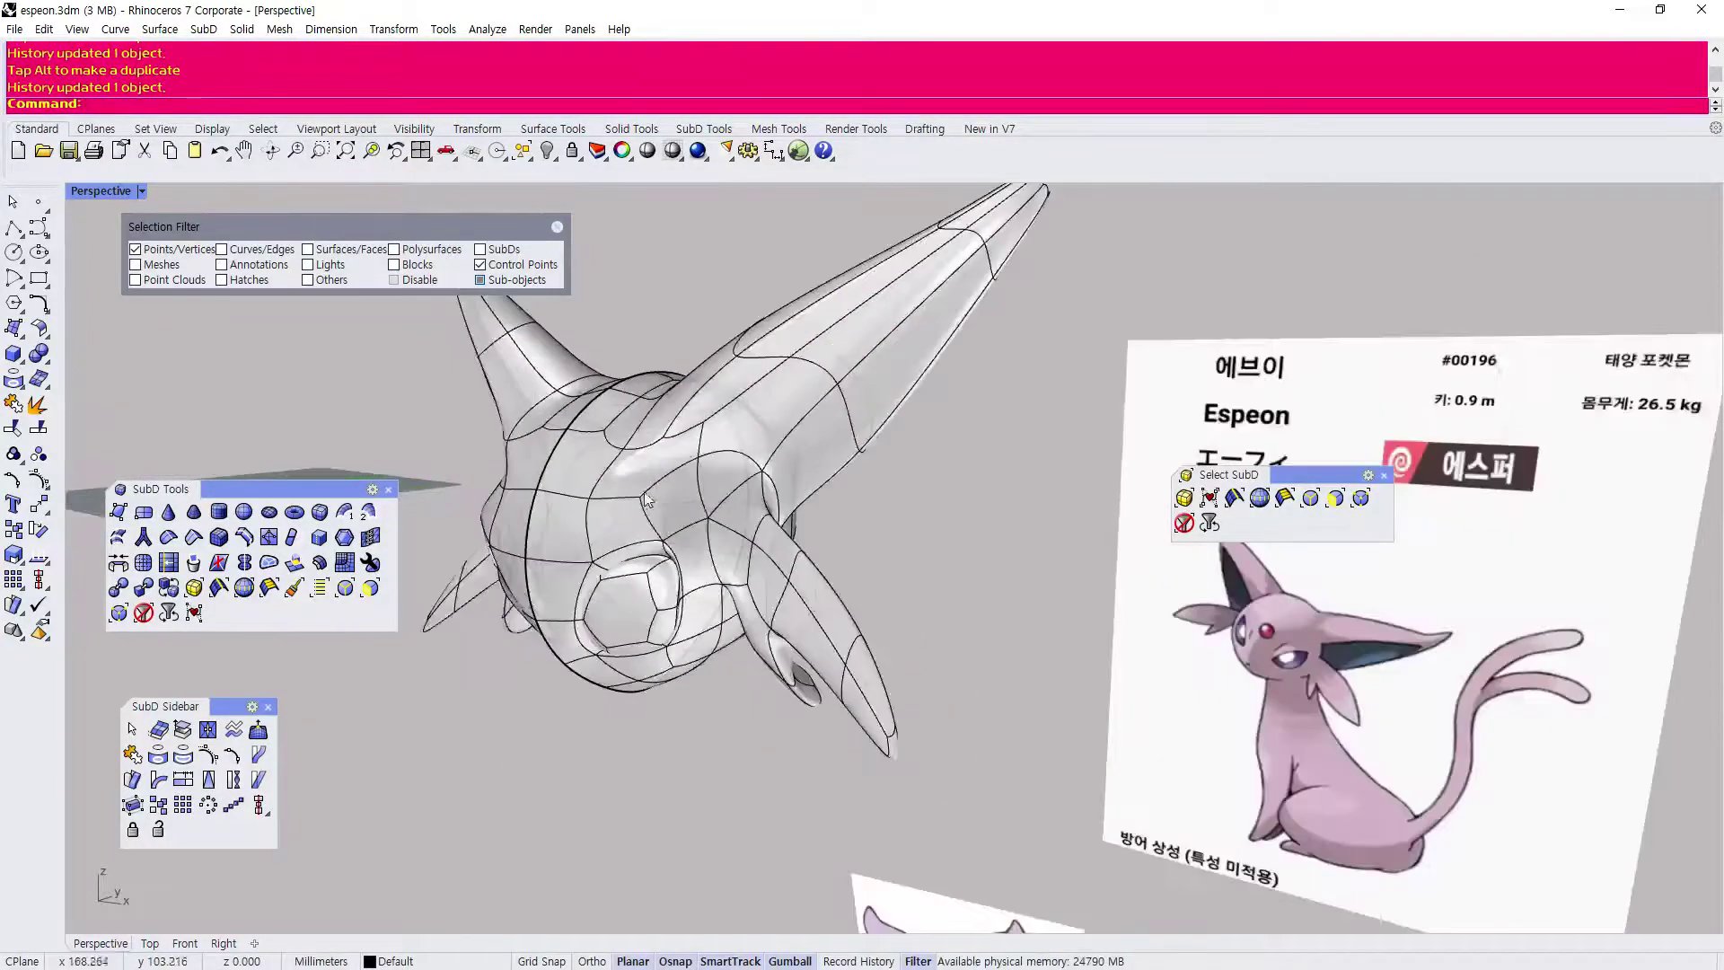
pyautogui.moveTo(618, 489); pyautogui.dragTo(728, 469, button='right')
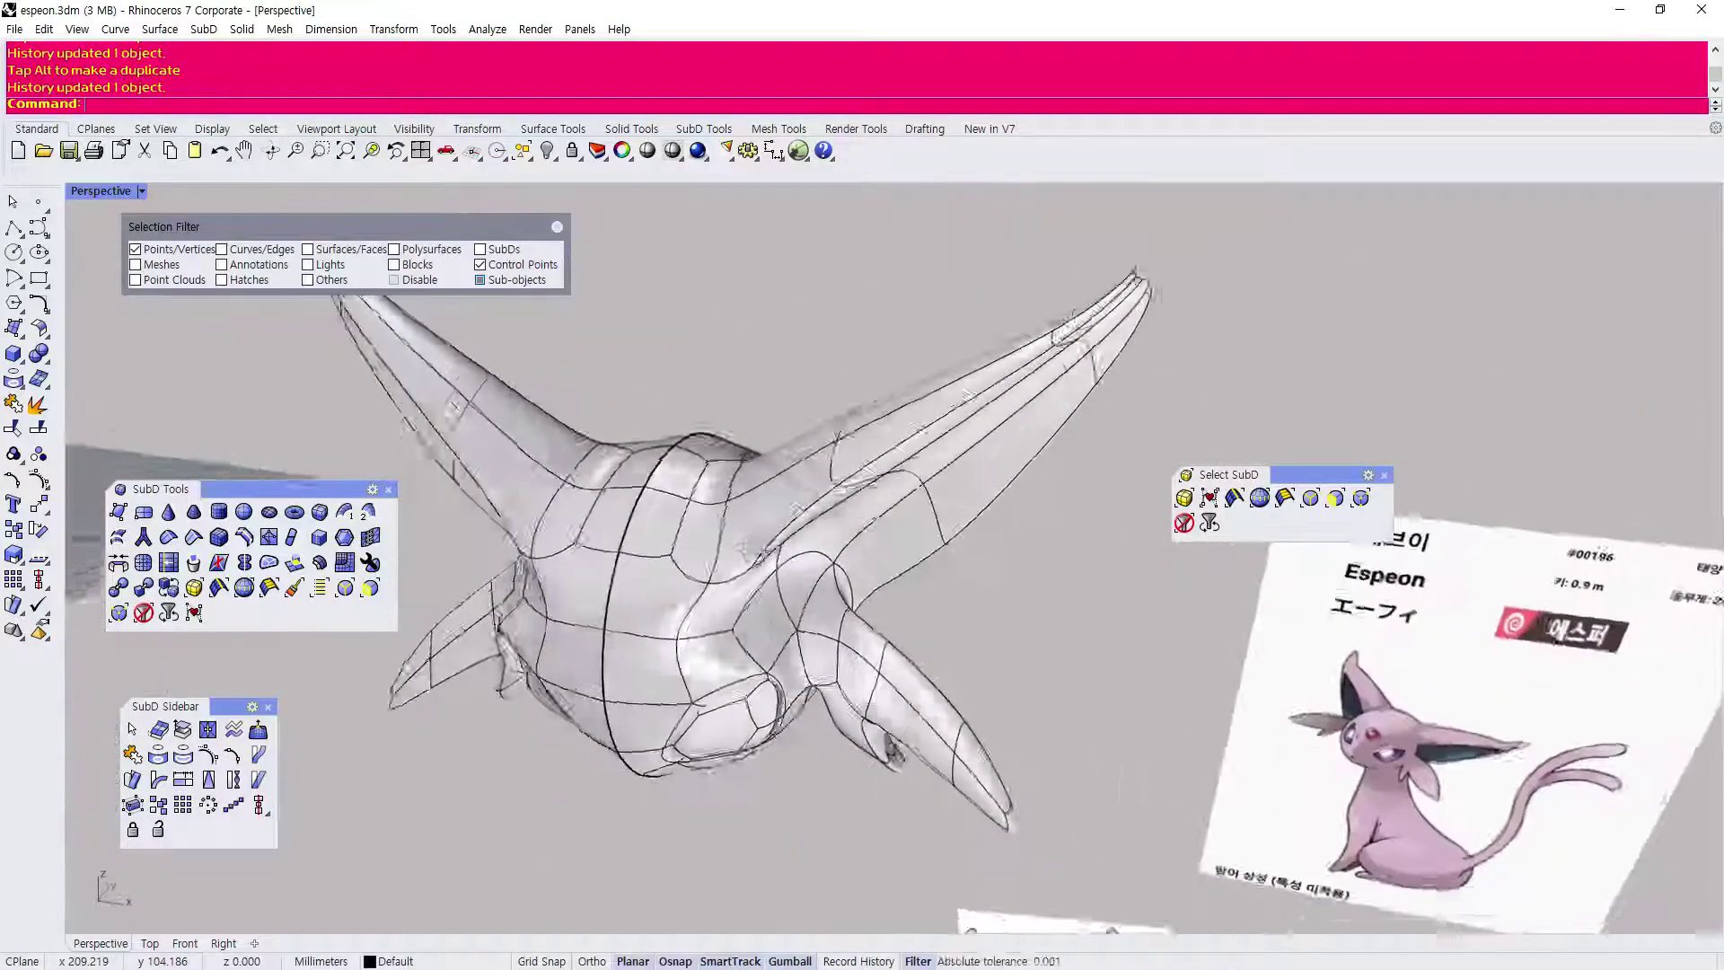
# Inspect the ear's front surface and its transition into the brow from several angles.
pyautogui.moveTo(736, 496); pyautogui.dragTo(738, 528, button='right')
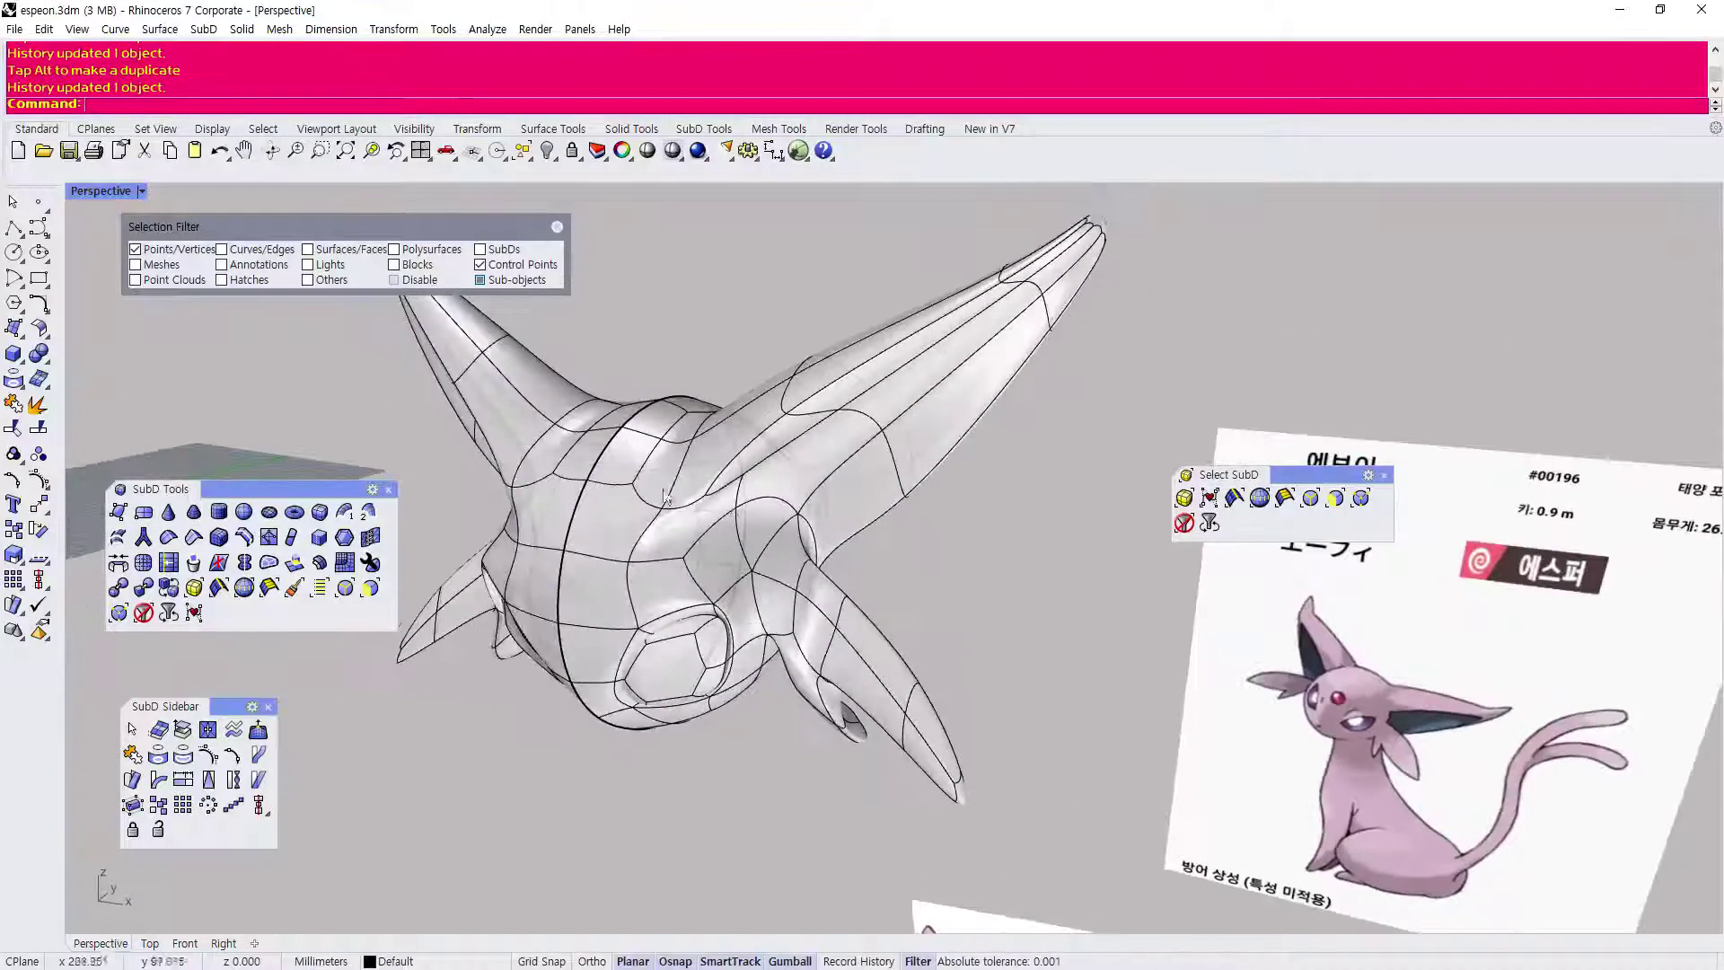
pyautogui.scroll(3, 692, 411)
pyautogui.moveTo(743, 429)
pyautogui.mouseDown(button='right')
pyautogui.moveTo(667, 451)
pyautogui.moveTo(678, 419)
pyautogui.moveTo(711, 420)
pyautogui.mouseUp(button='right')
pyautogui.scroll(-4, 736, 427)
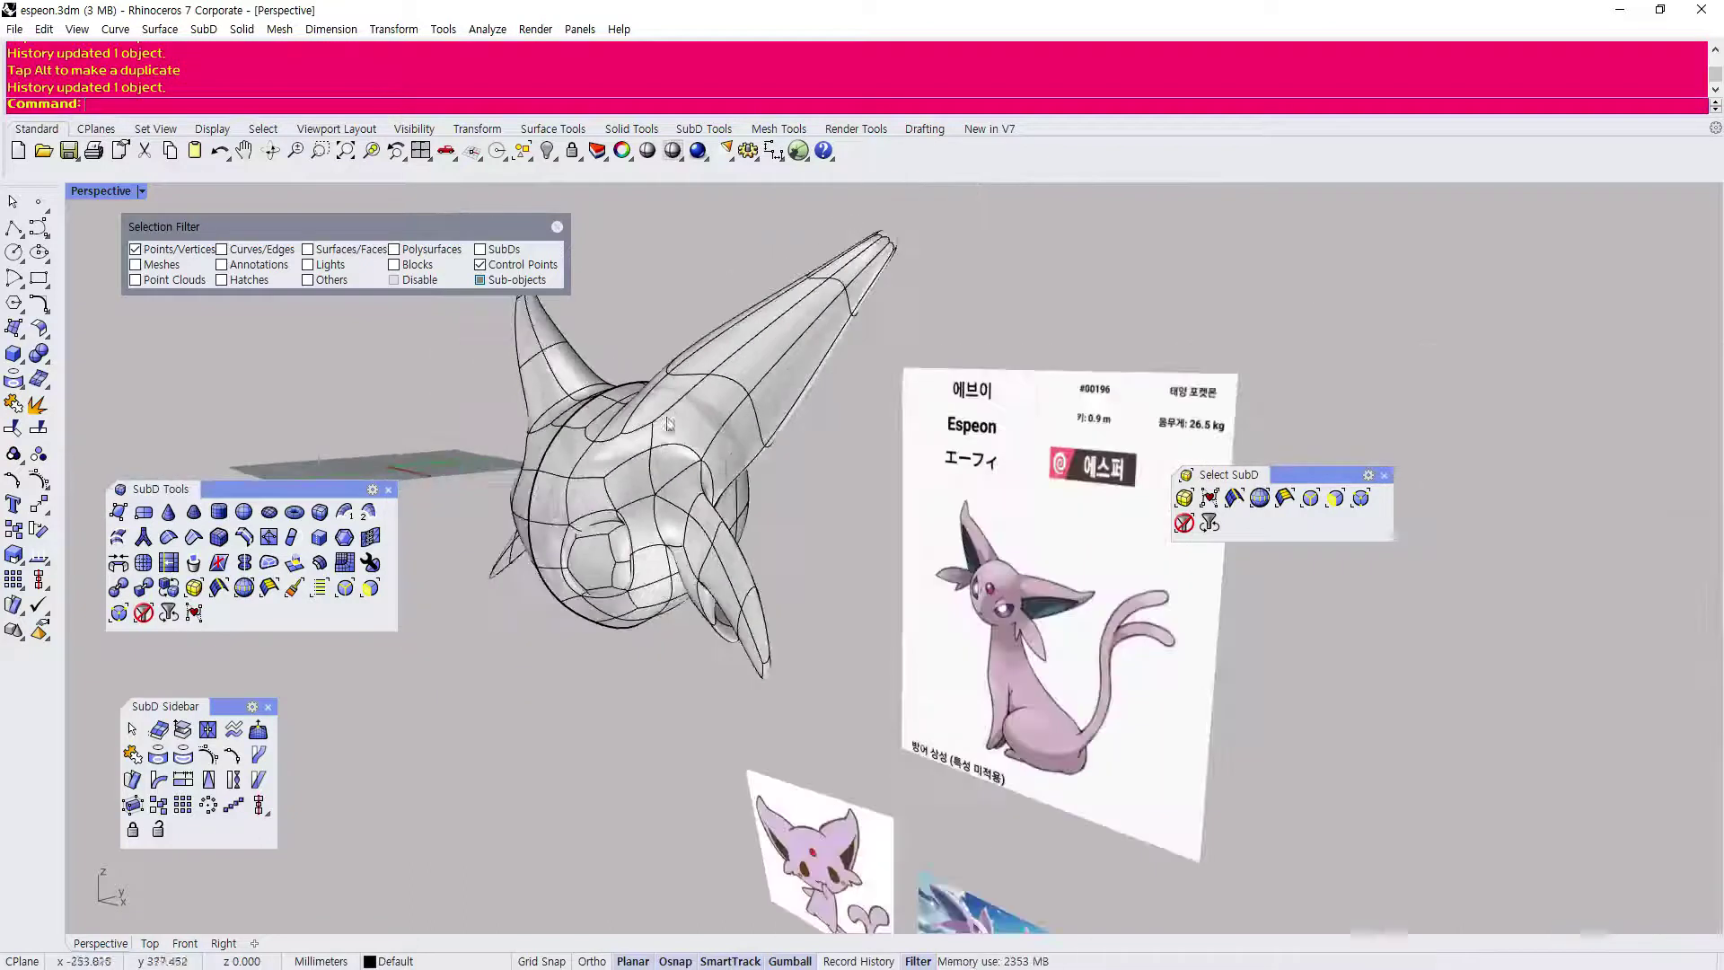
pyautogui.scroll(3, 824, 420)
pyautogui.keyDown('shift'); pyautogui.moveTo(824, 375); pyautogui.dragTo(730, 535, button='right'); pyautogui.keyUp('shift')
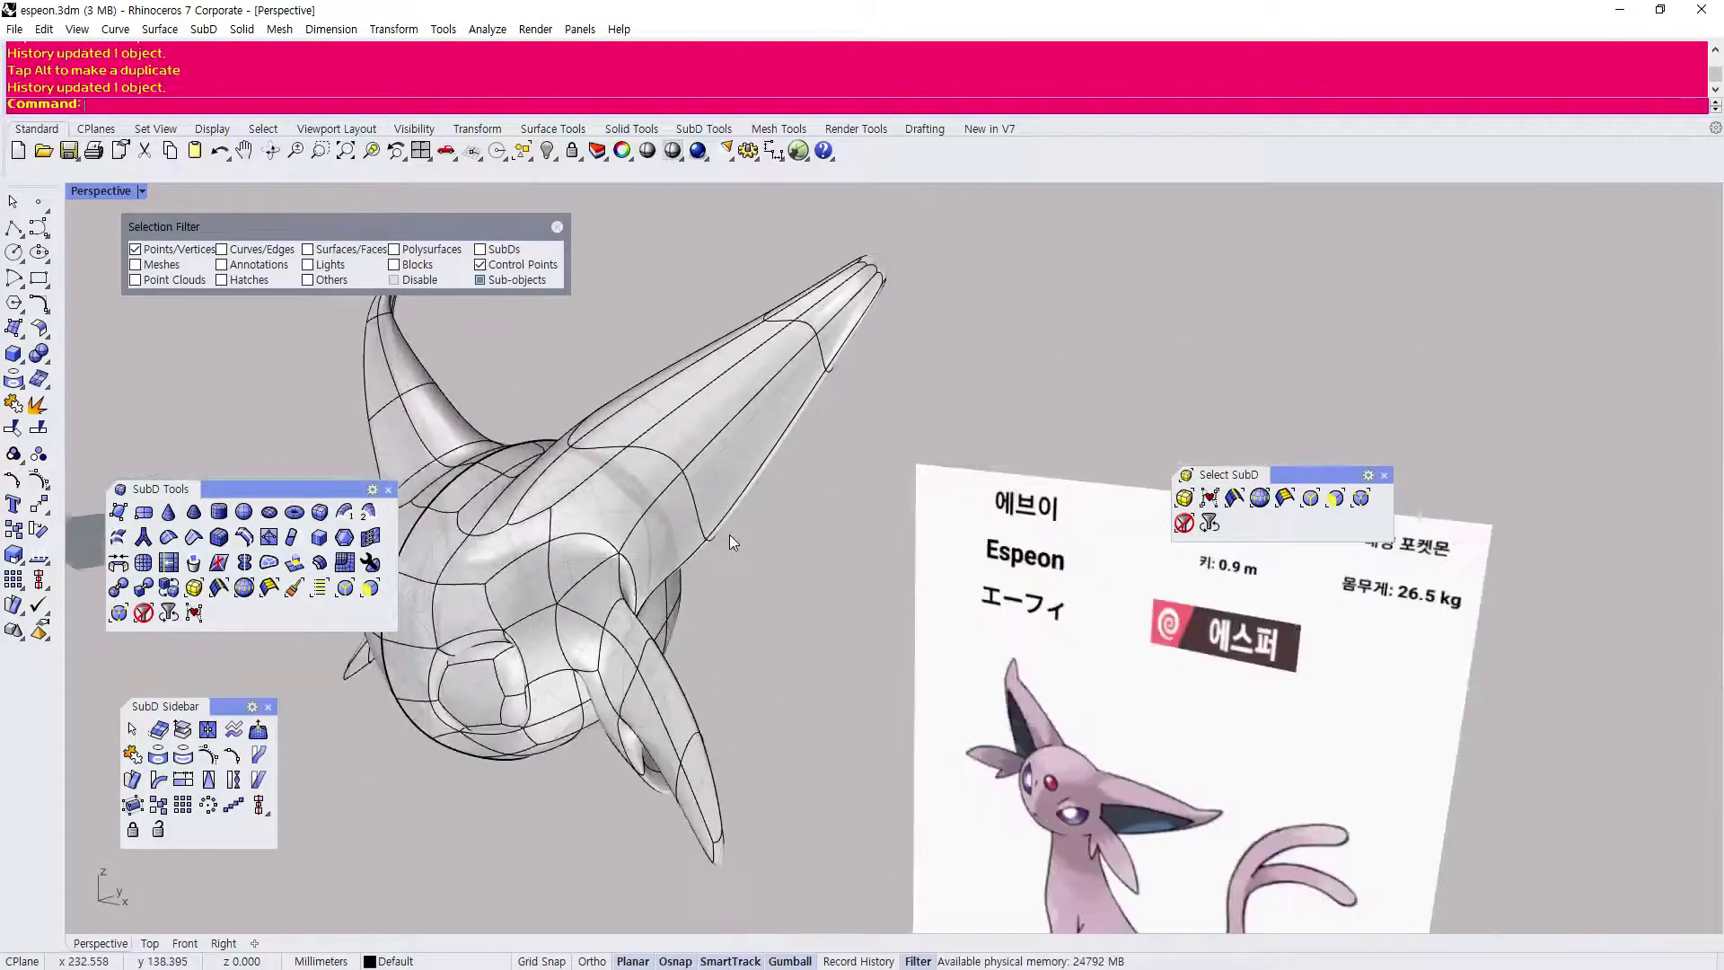
pyautogui.click(683, 476)
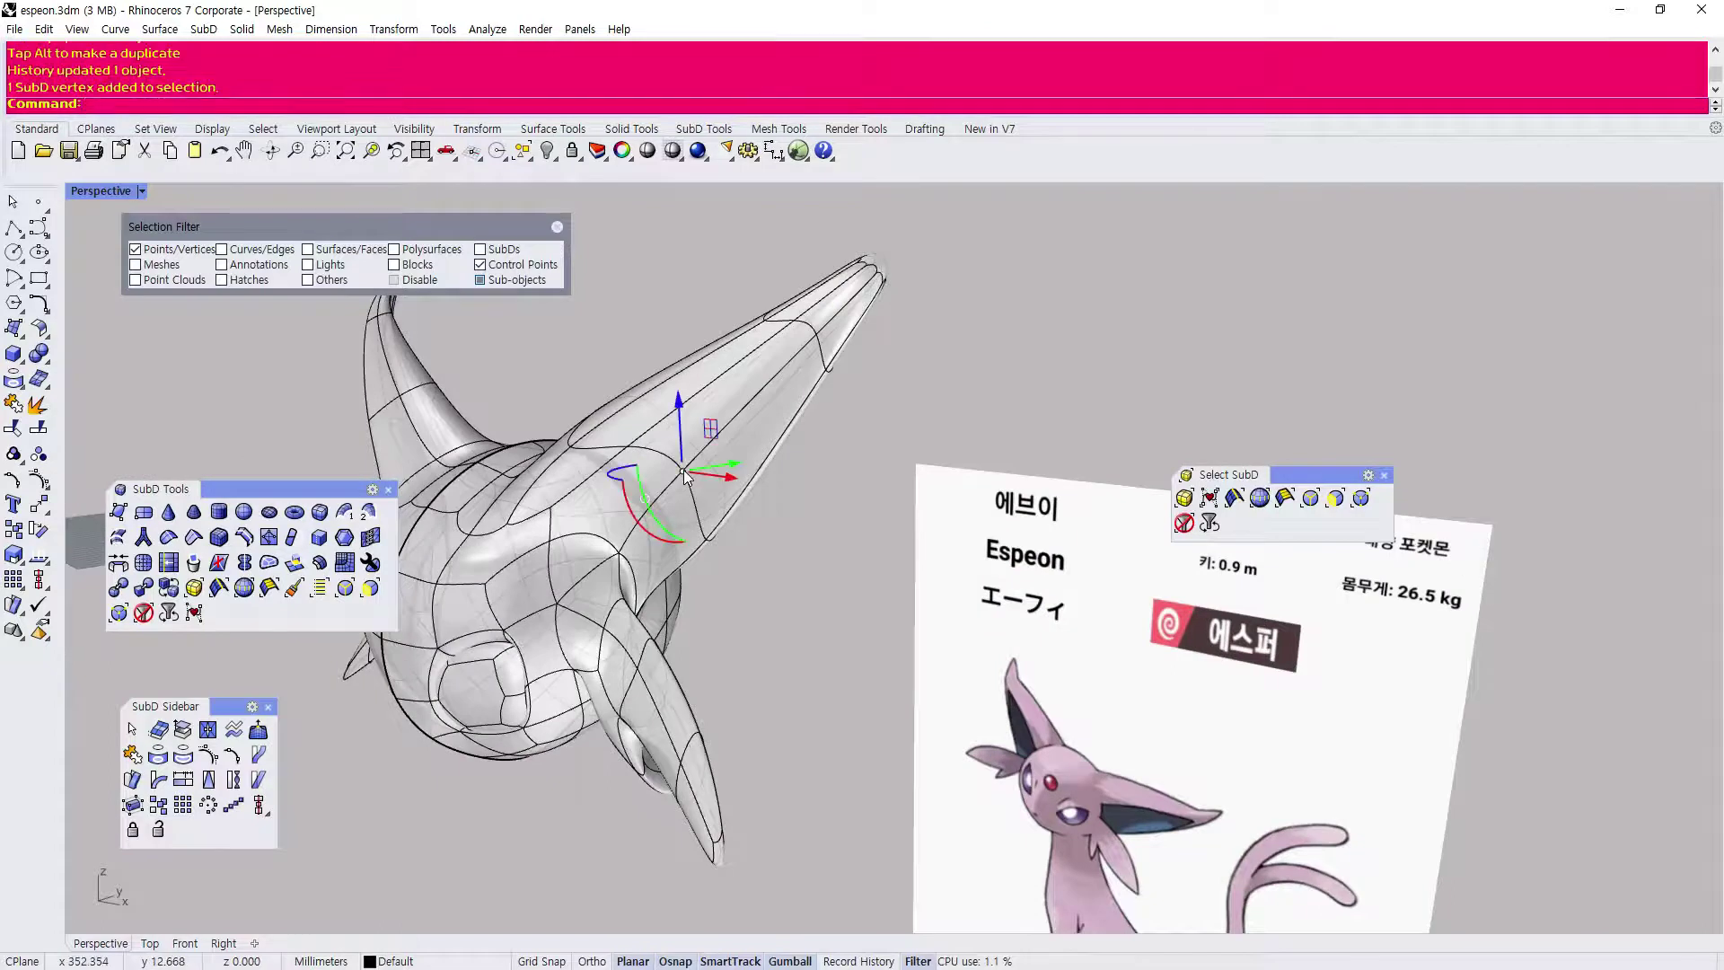
pyautogui.moveTo(718, 456); pyautogui.dragTo(770, 444, button='right')
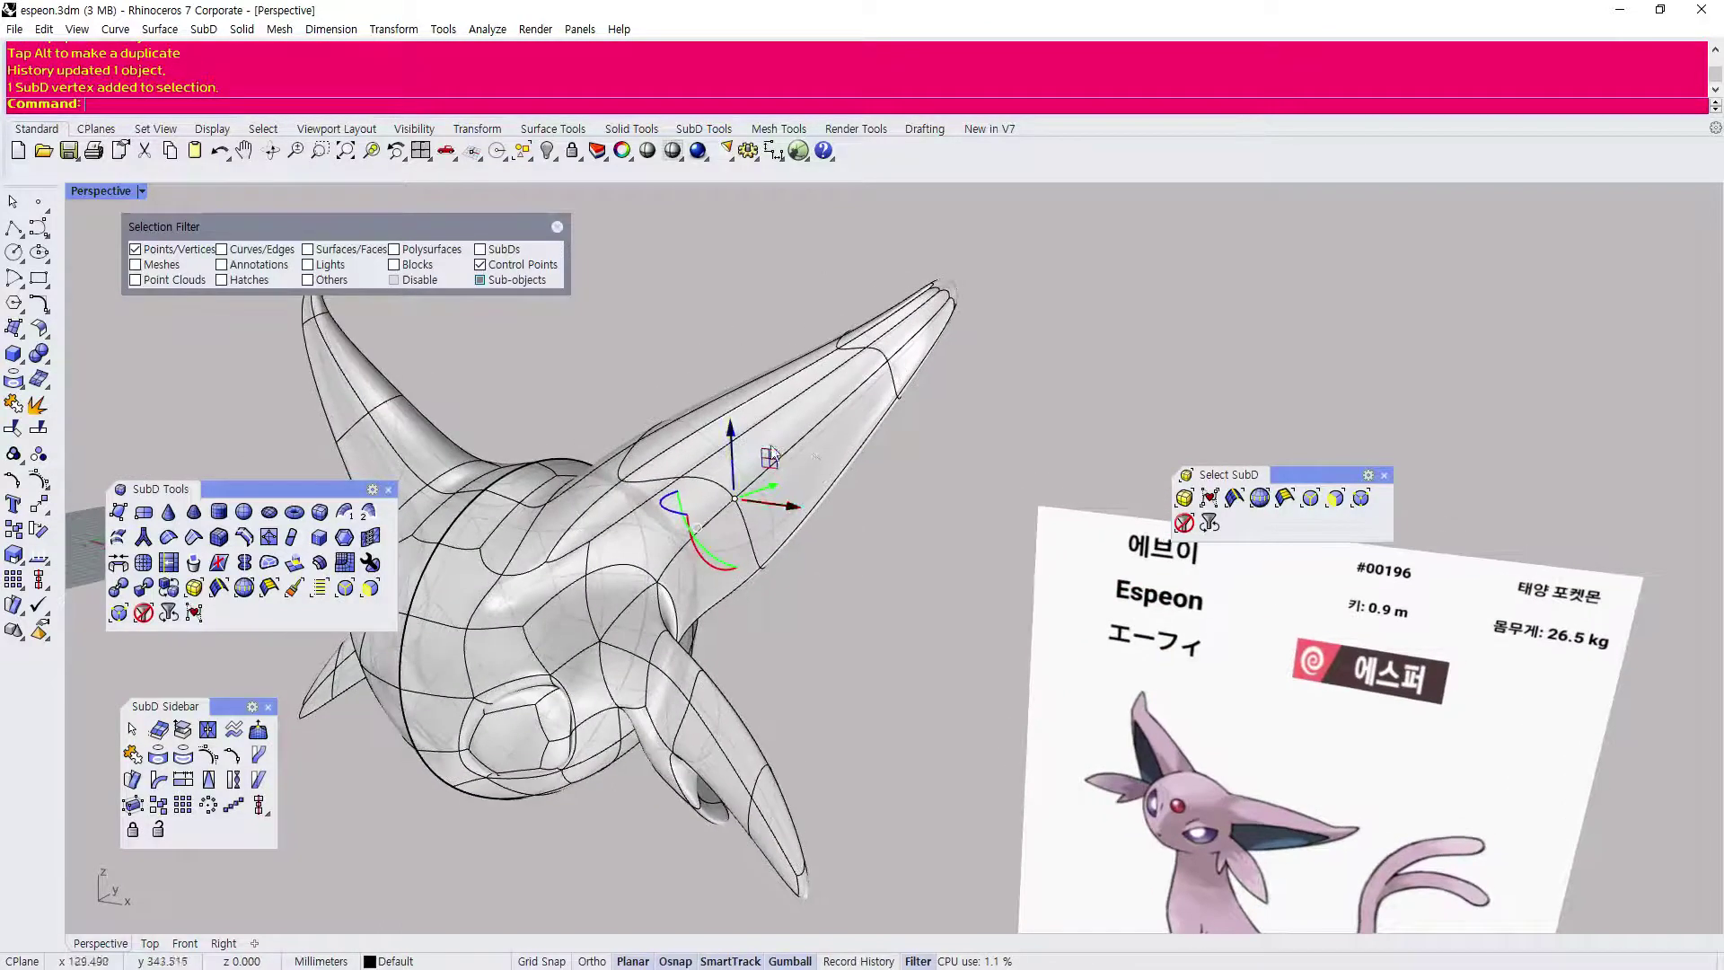
# Limit selection to SubD faces and move two neighbouring faces on the front of the ear slightly.
pyautogui.click(1334, 501)
pyautogui.click(839, 395)
pyautogui.keyDown('shift'); pyautogui.click(767, 440); pyautogui.keyUp('shift')
pyautogui.moveTo(819, 467); pyautogui.dragTo(768, 482, button='right')
pyautogui.moveTo(778, 456)
pyautogui.mouseDown()
pyautogui.moveTo(802, 449)
pyautogui.moveTo(785, 455)
pyautogui.mouseUp()
pyautogui.click(914, 489)
# Move one SubD face on the front of the ear outward, away from the head.
pyautogui.moveTo(794, 458); pyautogui.dragTo(833, 397, button='right')
pyautogui.scroll(5, 874, 373)
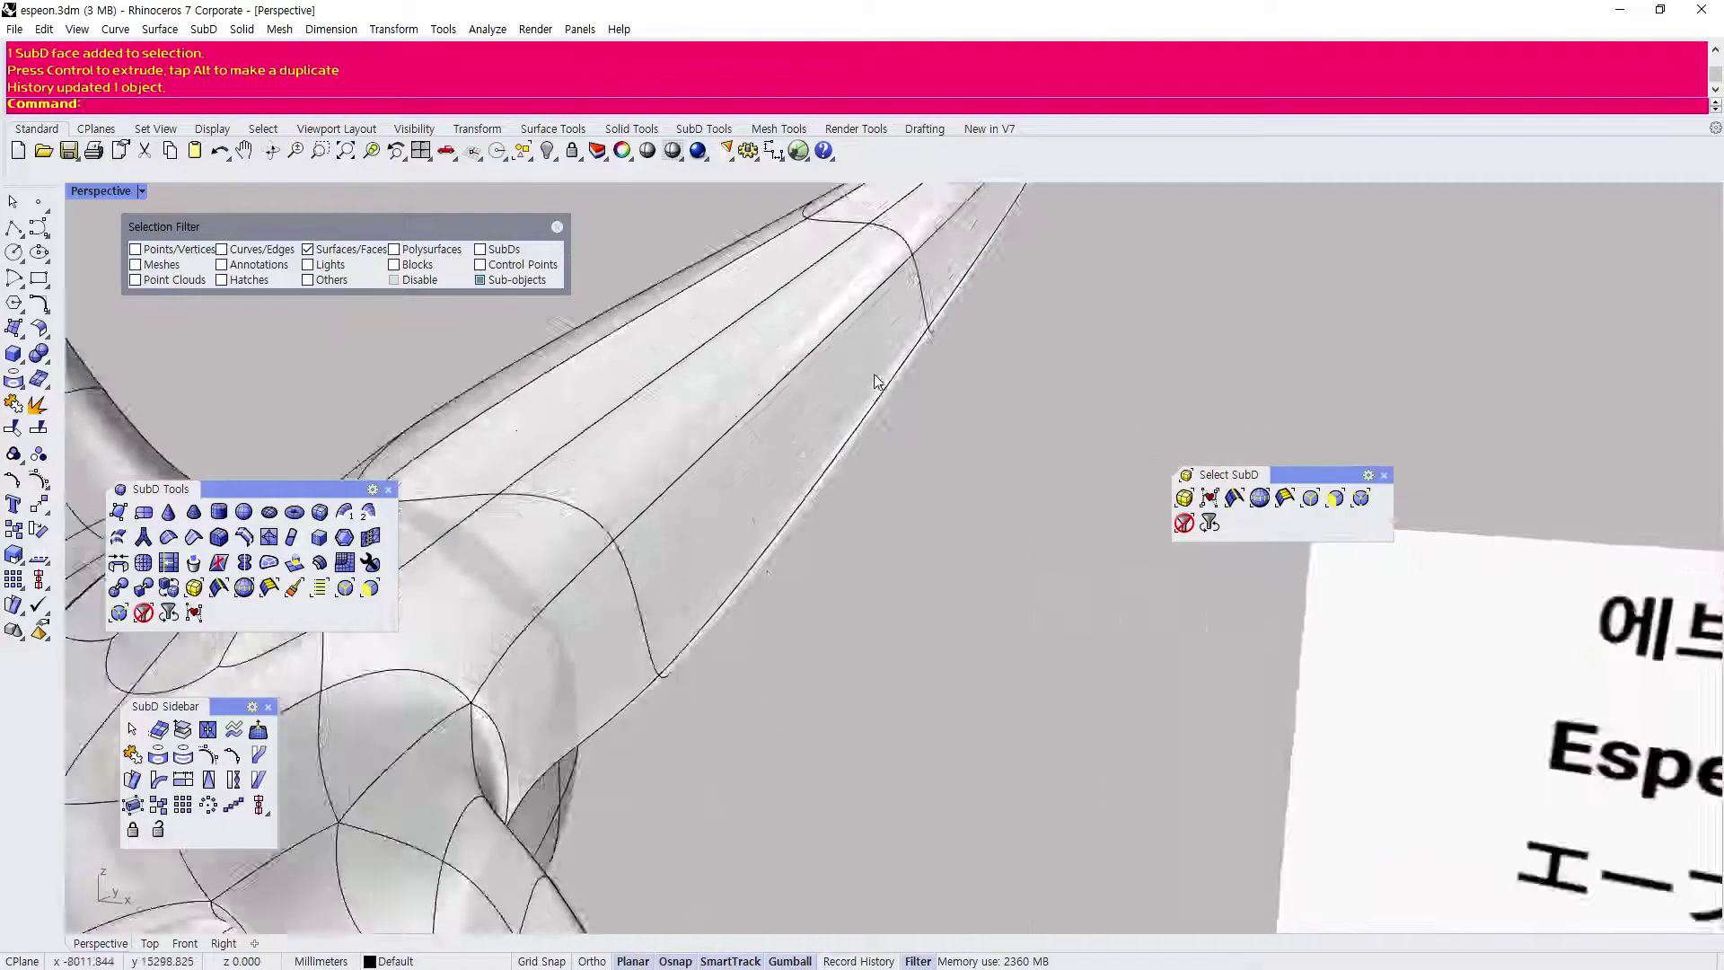
pyautogui.scroll(-5, 752, 566)
pyautogui.scroll(3, 699, 554)
pyautogui.click(1336, 503)
pyautogui.click(702, 540)
pyautogui.moveTo(718, 542); pyautogui.dragTo(763, 538)
pyautogui.click(905, 534)
# Limit selection to SubD edges and move the edge just behind the ear opening toward the back of the head.
pyautogui.scroll(-5, 906, 533)
pyautogui.moveTo(898, 535); pyautogui.dragTo(508, 584, button='right')
pyautogui.scroll(6, 904, 415)
pyautogui.moveTo(902, 420); pyautogui.dragTo(510, 671, button='right')
pyautogui.scroll(5, 706, 662)
pyautogui.click(1335, 499)
pyautogui.click(660, 591)
pyautogui.rightClick(665, 582)
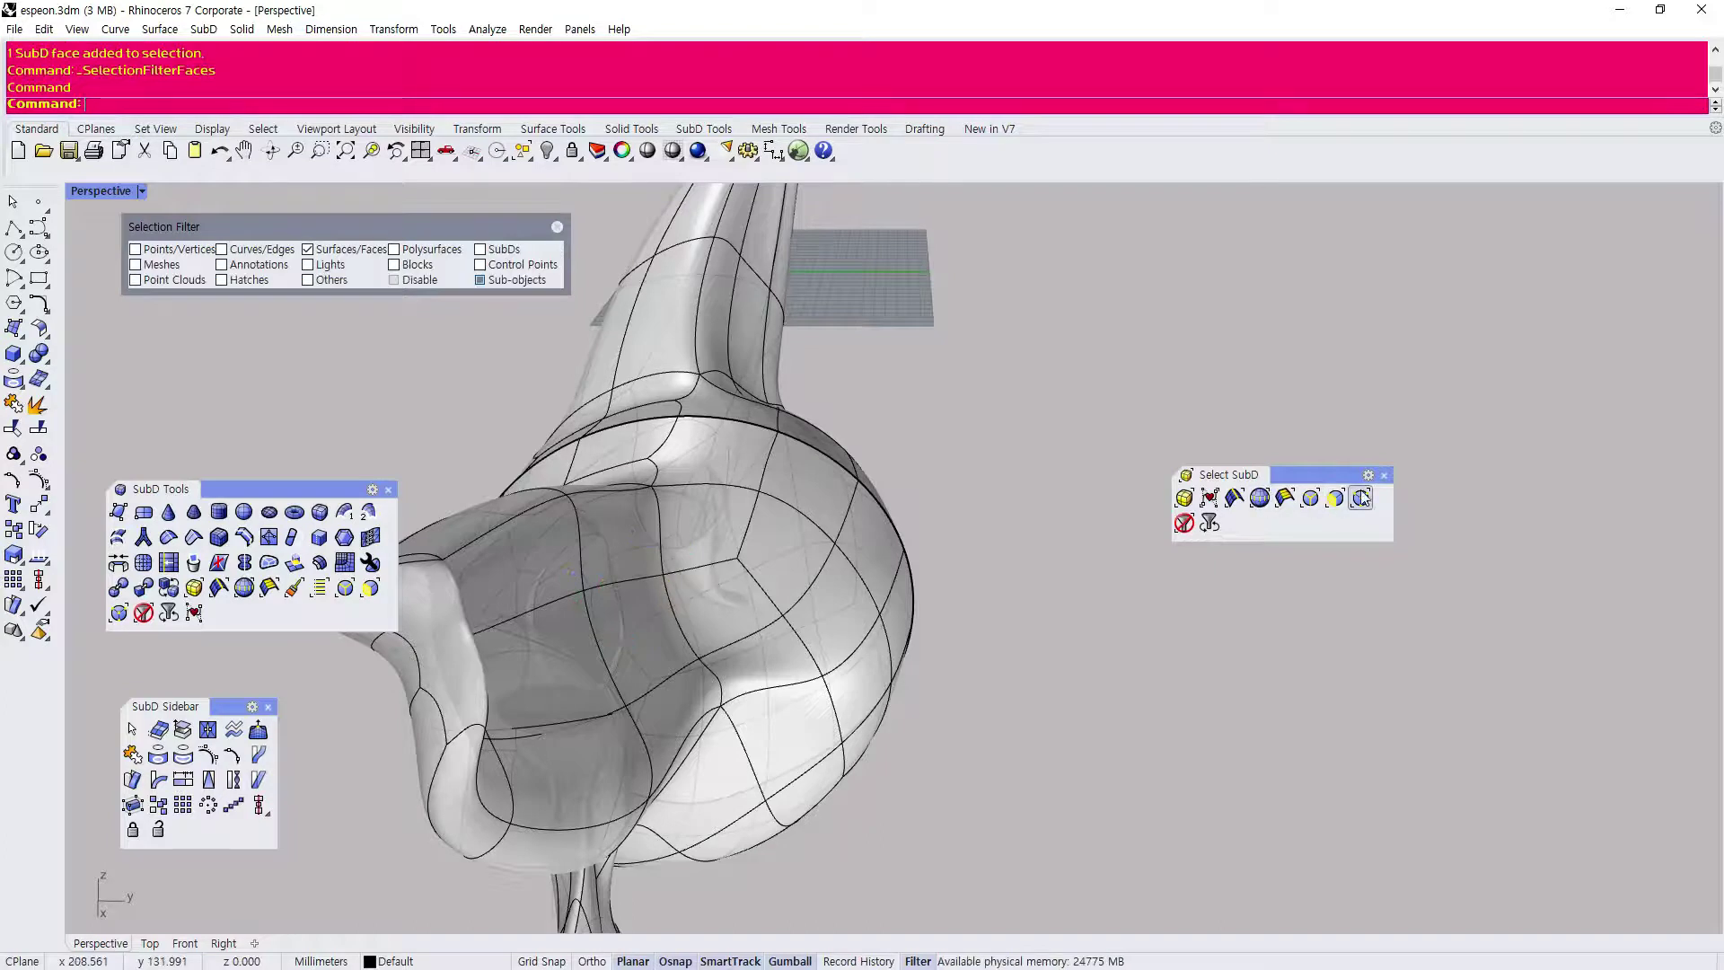
pyautogui.click(1310, 498)
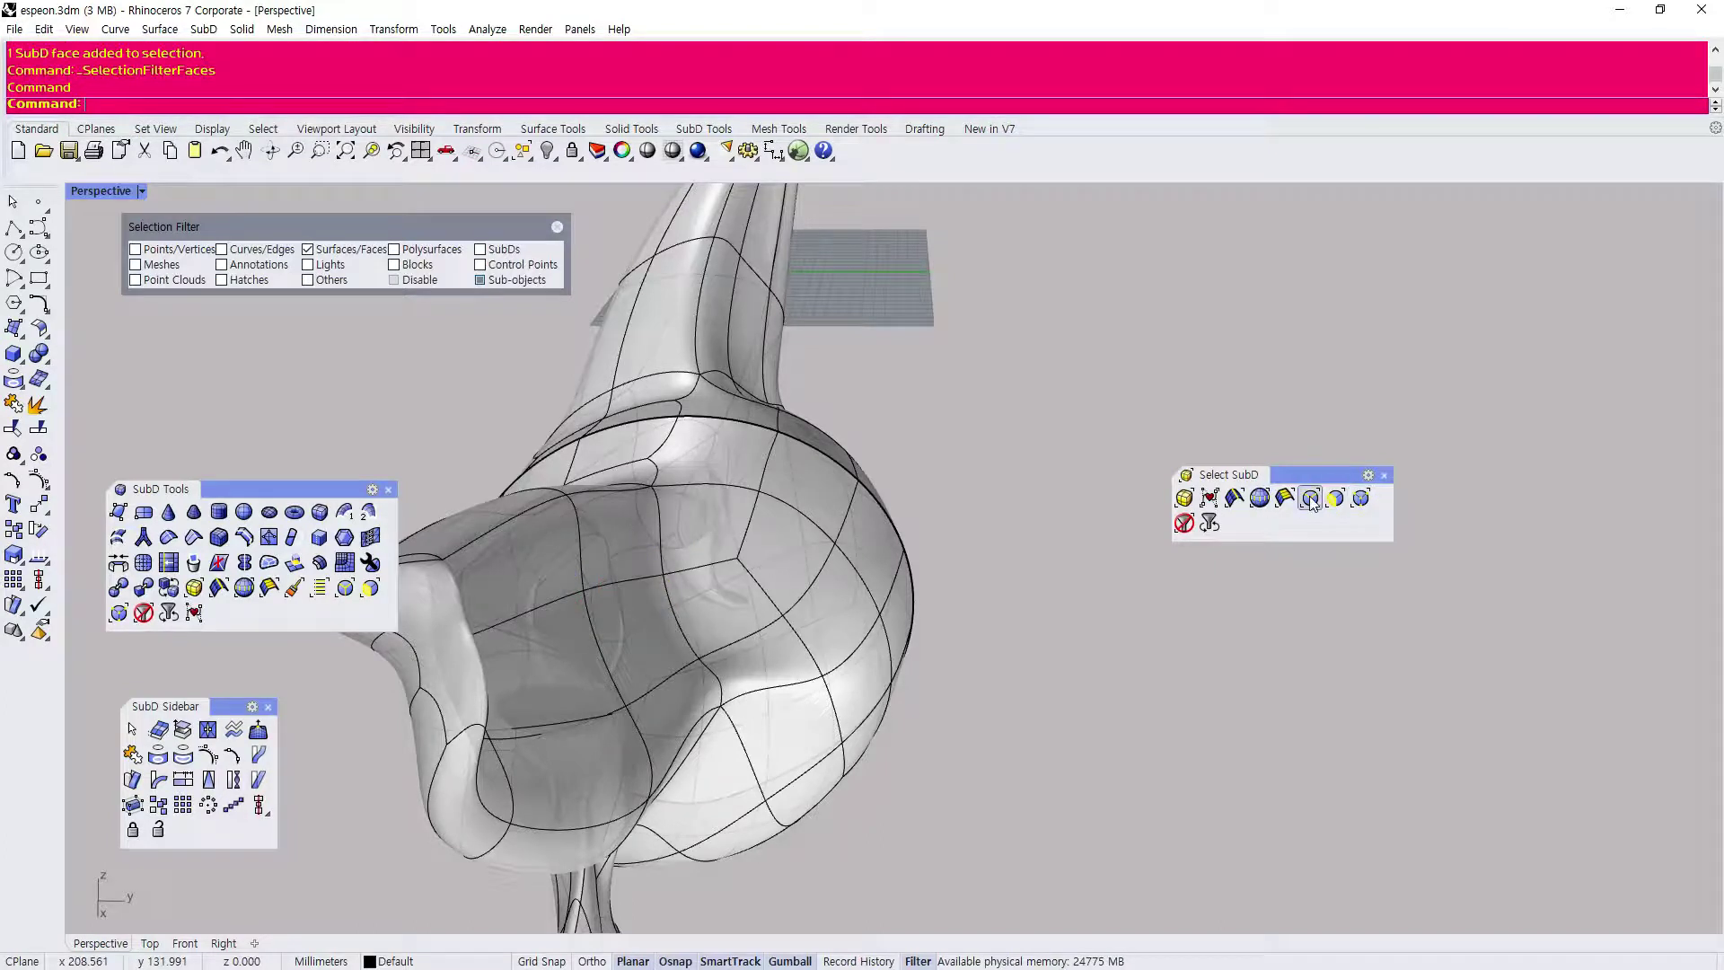
pyautogui.click(666, 573)
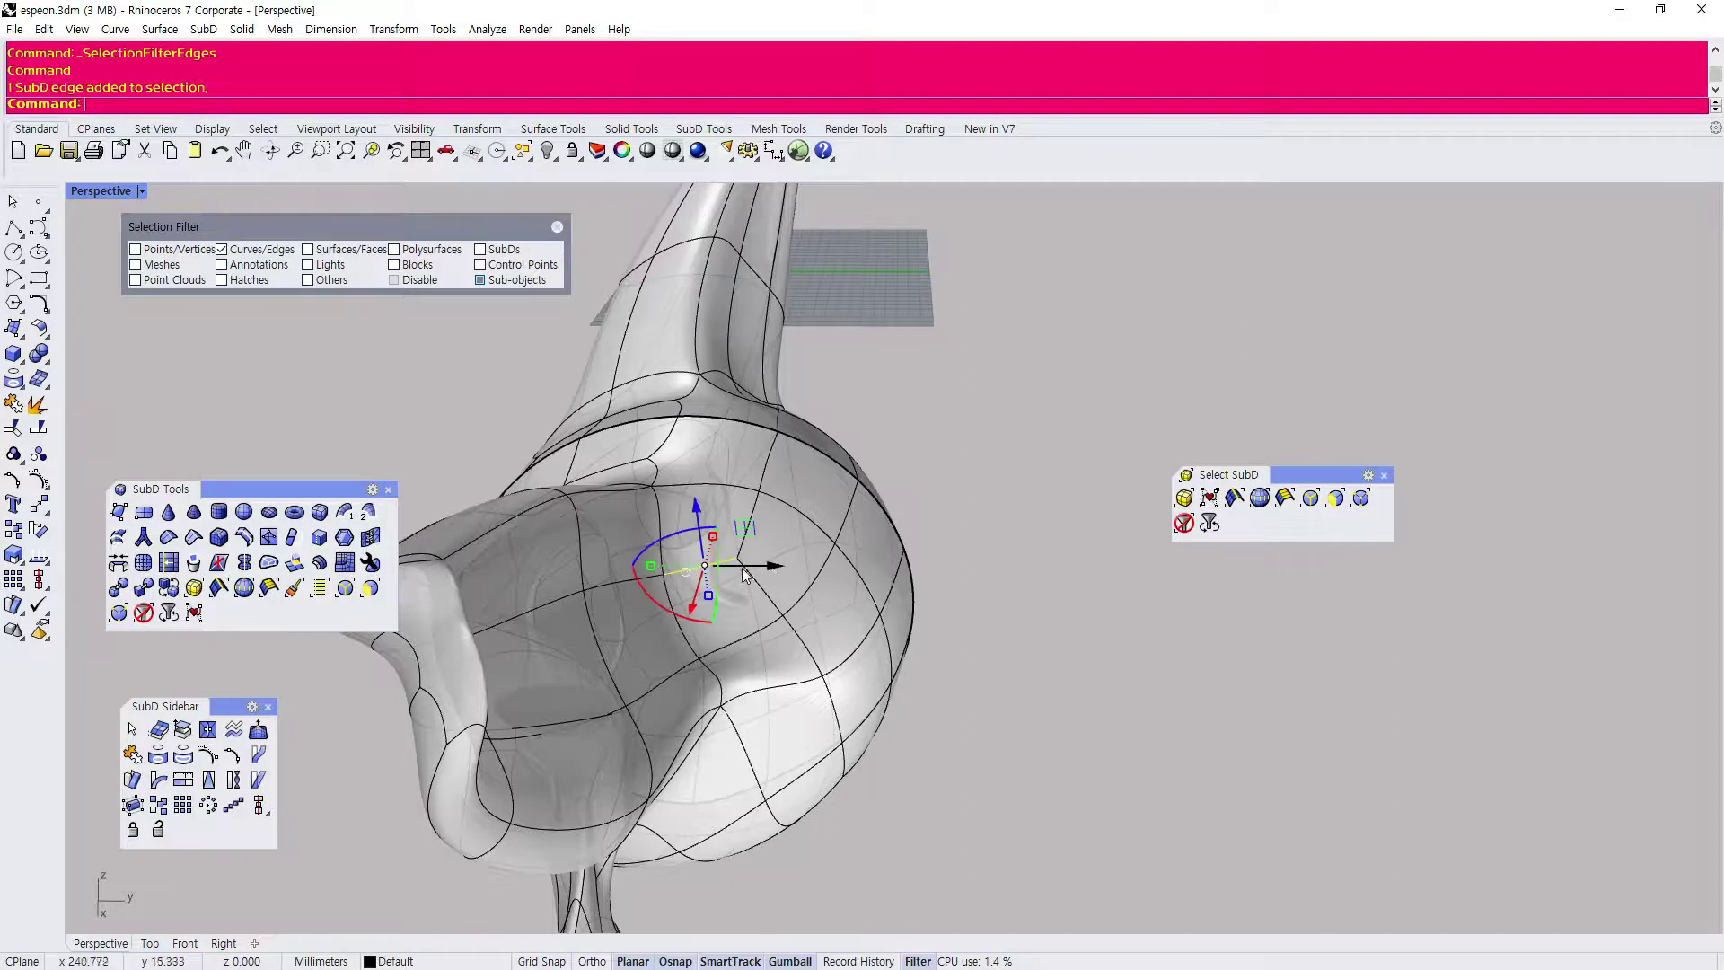
pyautogui.moveTo(783, 566); pyautogui.dragTo(826, 566)
# Move another edge behind the ear opening toward the back of the head to round out the skull.
pyautogui.moveTo(805, 631); pyautogui.dragTo(849, 702, button='right')
pyautogui.click(734, 676)
pyautogui.moveTo(747, 615); pyautogui.dragTo(908, 617)
# Try to move the edge at the rear ear base on the mirrored half of the head.
pyautogui.scroll(-4, 1008, 618)
pyautogui.moveTo(1008, 618); pyautogui.dragTo(465, 578, button='right')
pyautogui.moveTo(885, 444); pyautogui.dragTo(952, 546, button='right')
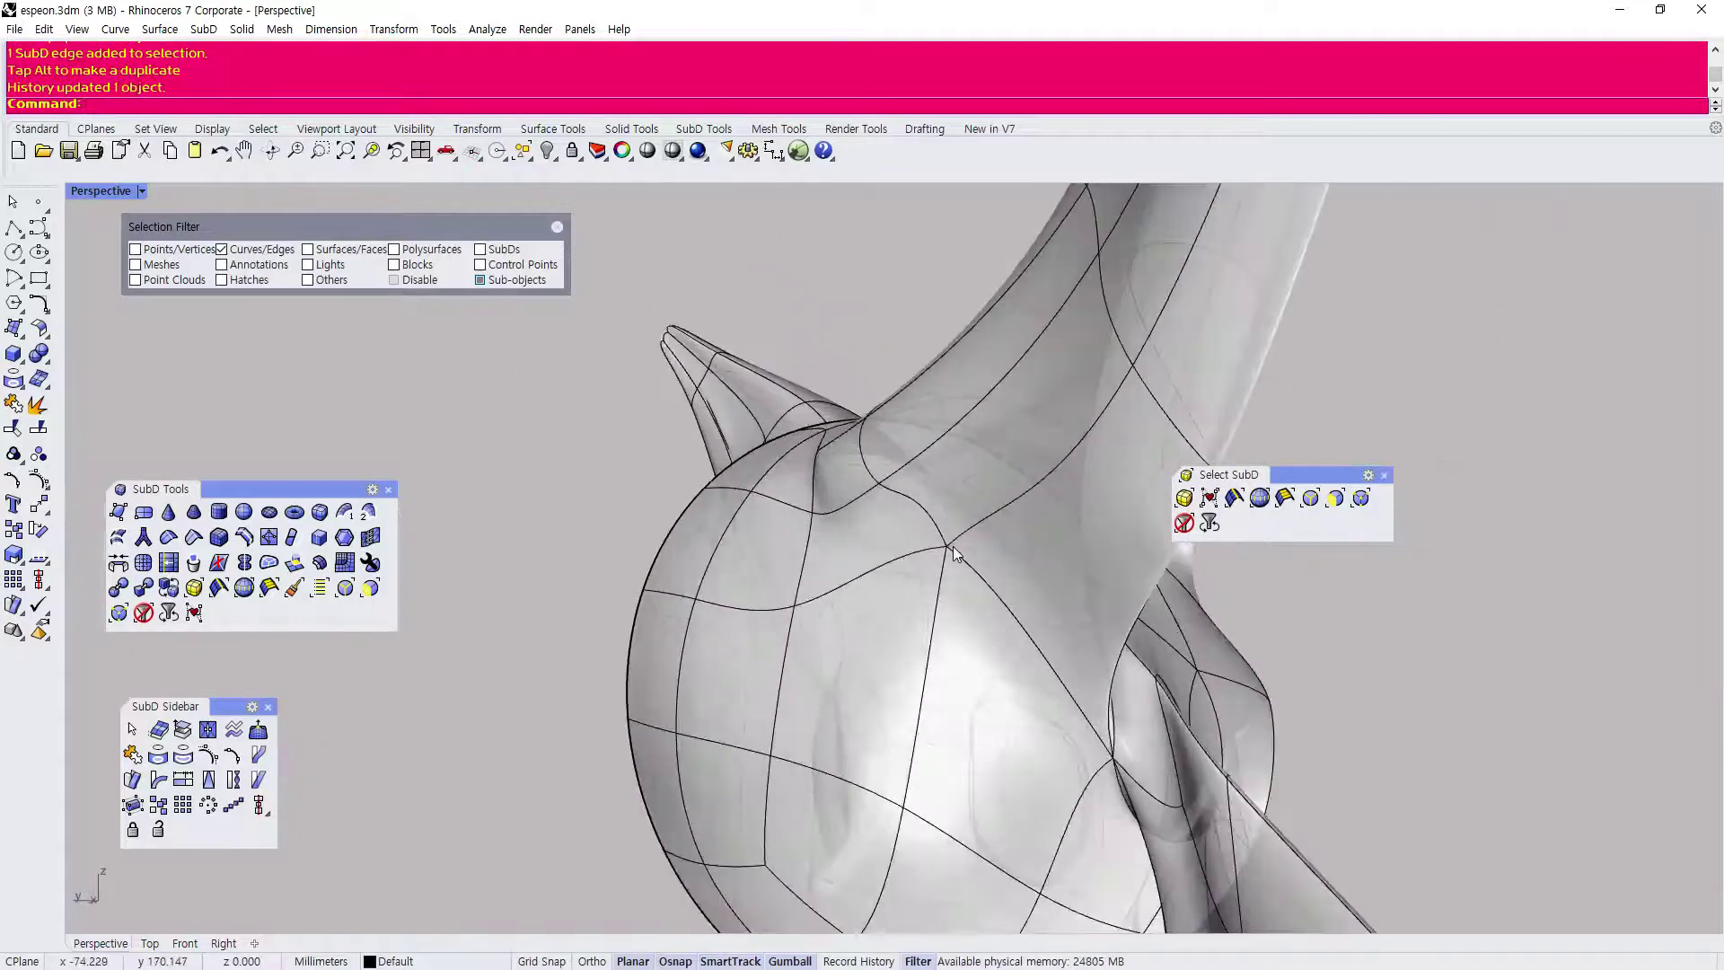
pyautogui.click(946, 550)
pyautogui.click(941, 533)
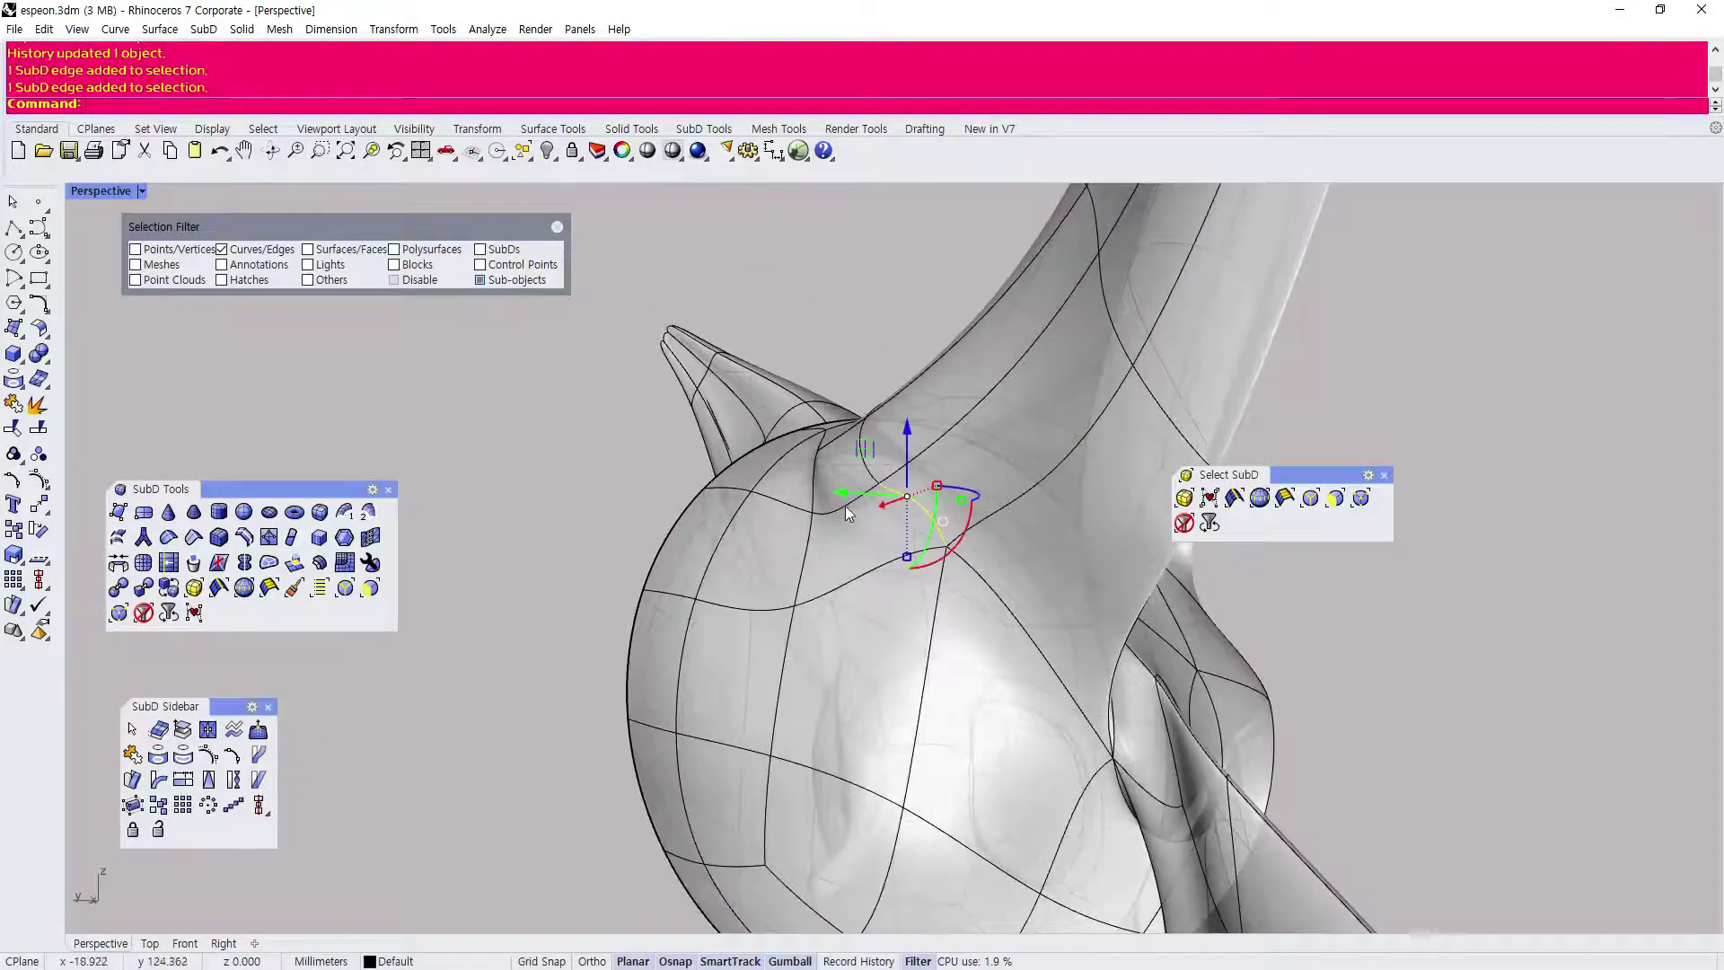
pyautogui.moveTo(841, 504); pyautogui.dragTo(892, 683)
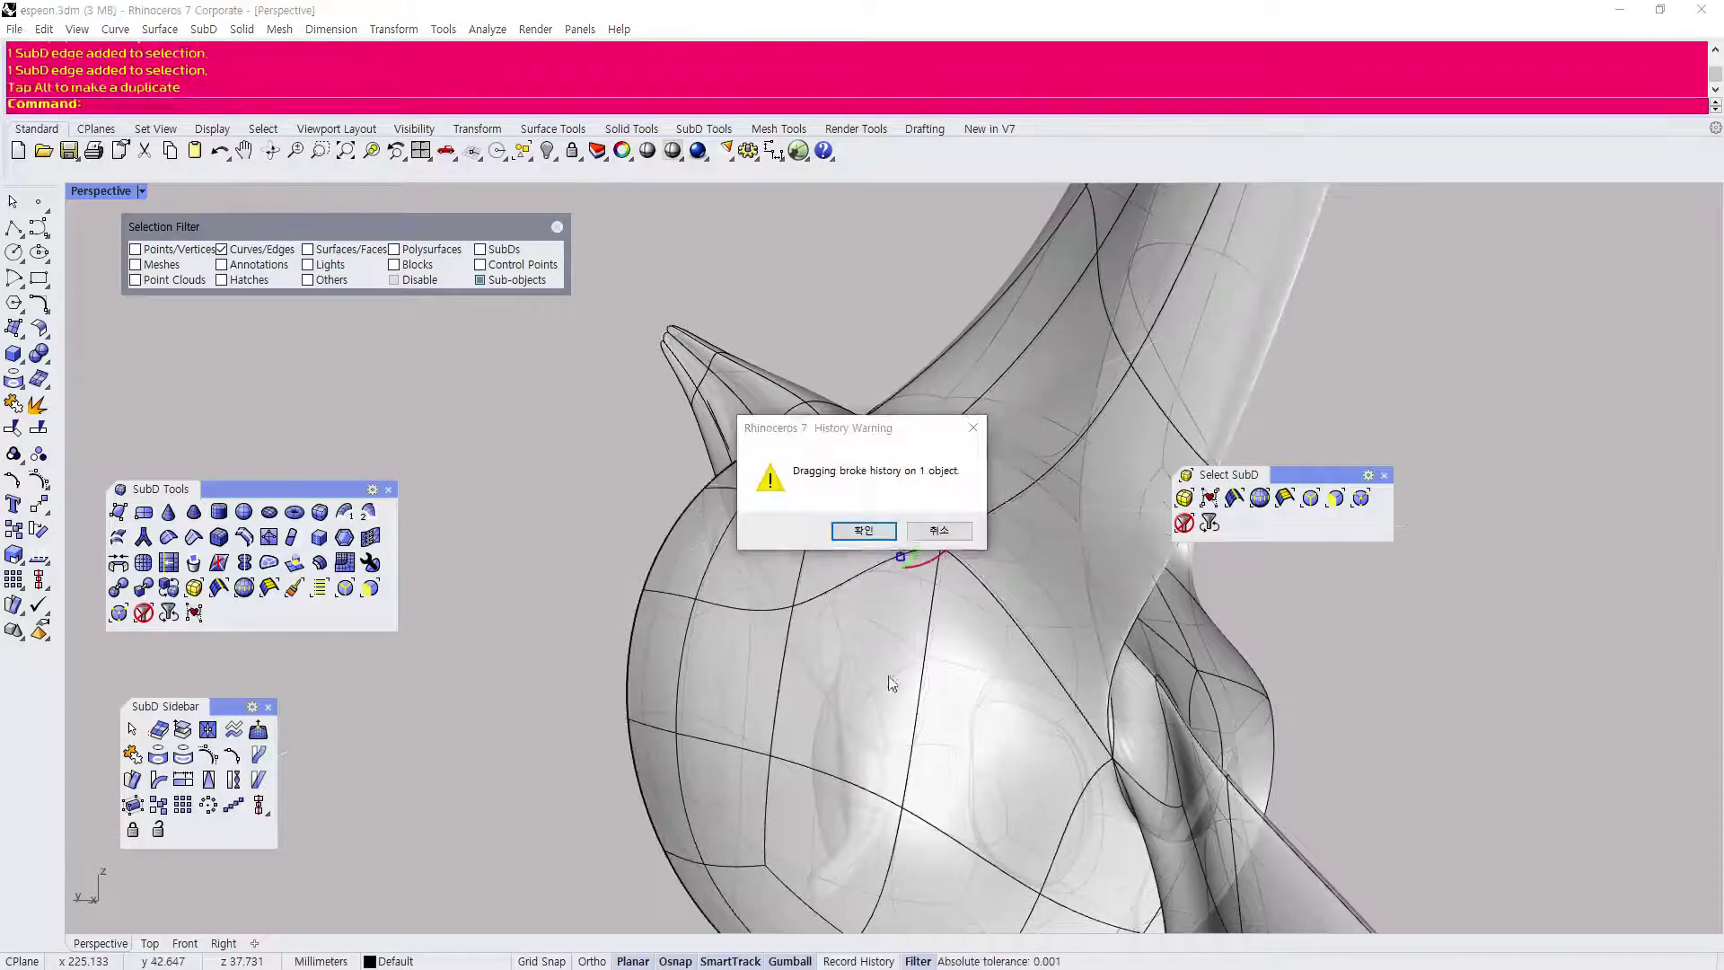
pyautogui.click(908, 533)
# Try twice to move an edge on the back of the mirrored head half outward, undoing the move.
pyautogui.moveTo(925, 536); pyautogui.dragTo(921, 643, button='right')
pyautogui.scroll(5, 907, 639)
pyautogui.click(904, 655)
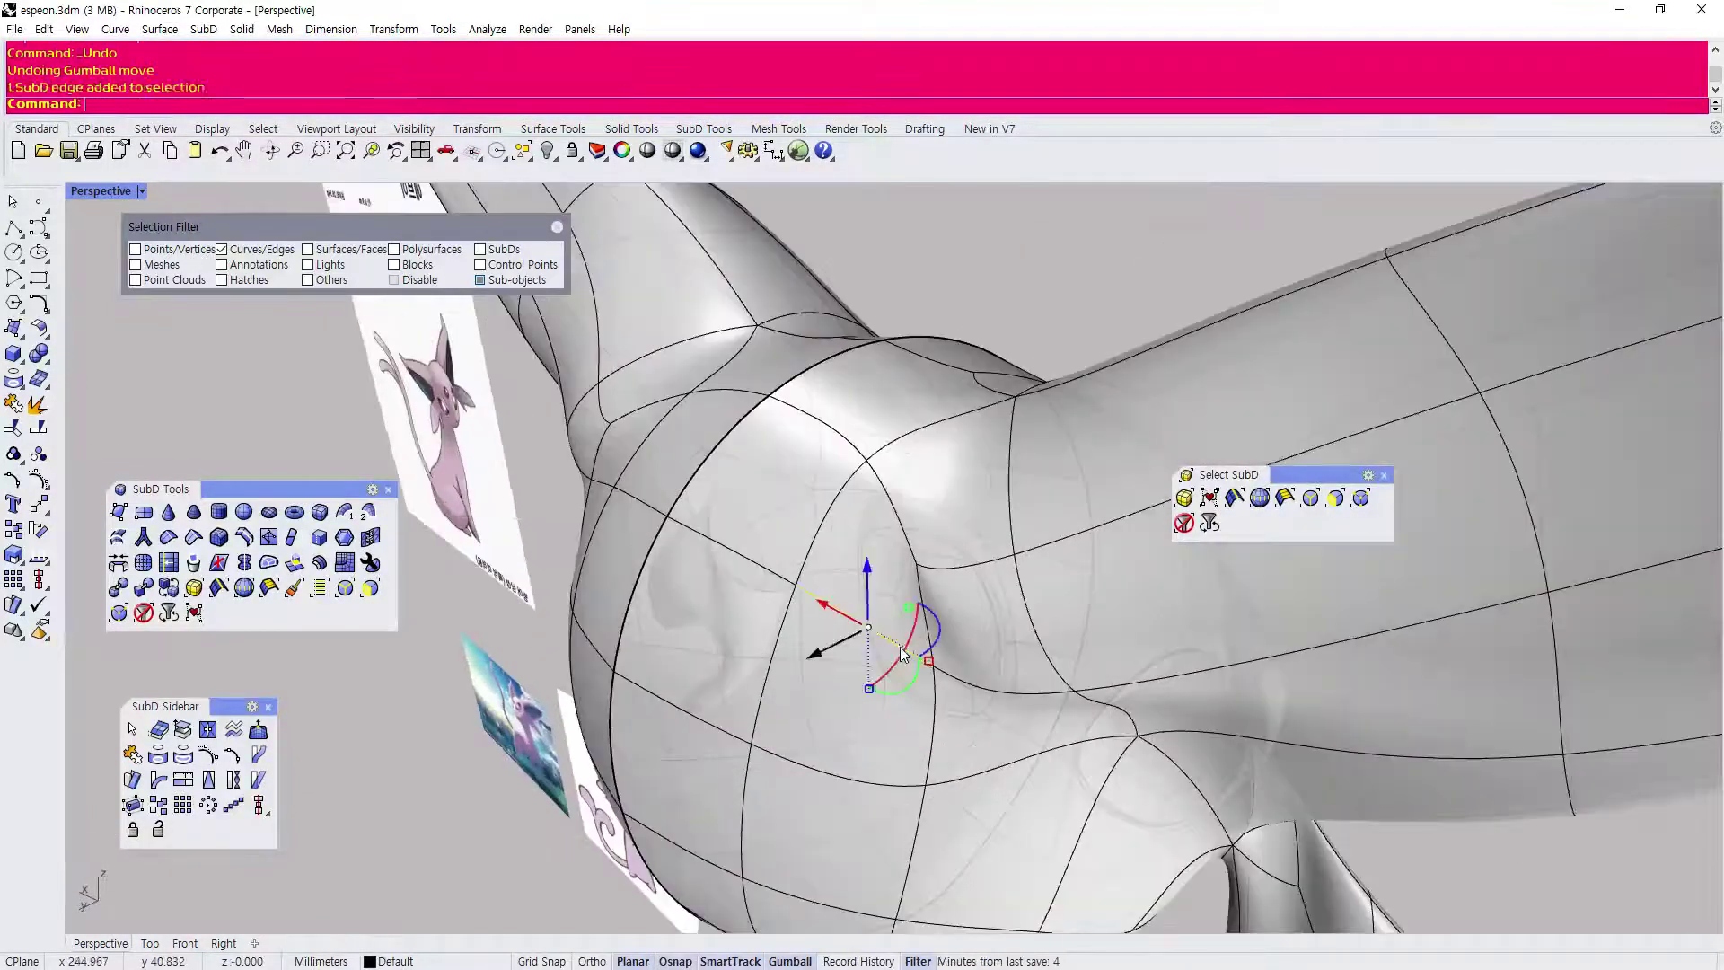
pyautogui.moveTo(844, 635); pyautogui.dragTo(814, 651)
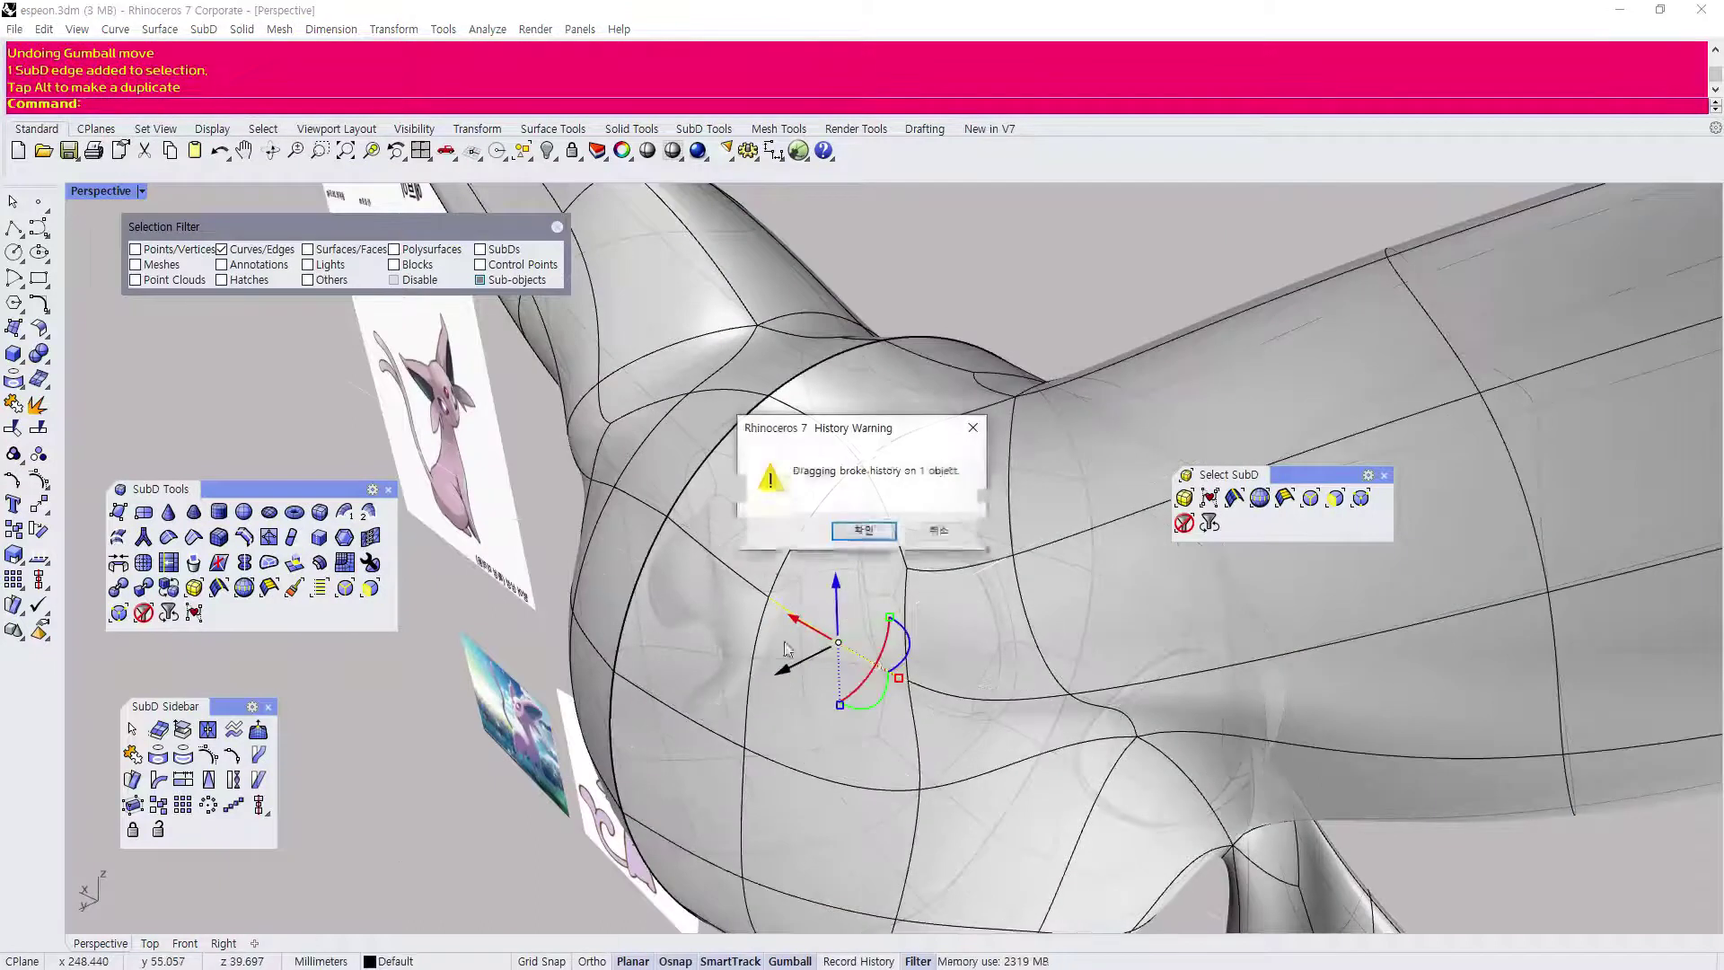
pyautogui.click(918, 537)
pyautogui.scroll(-5, 783, 539)
pyautogui.scroll(6, 801, 606)
pyautogui.click(813, 602)
pyautogui.moveTo(744, 620); pyautogui.dragTo(717, 632)
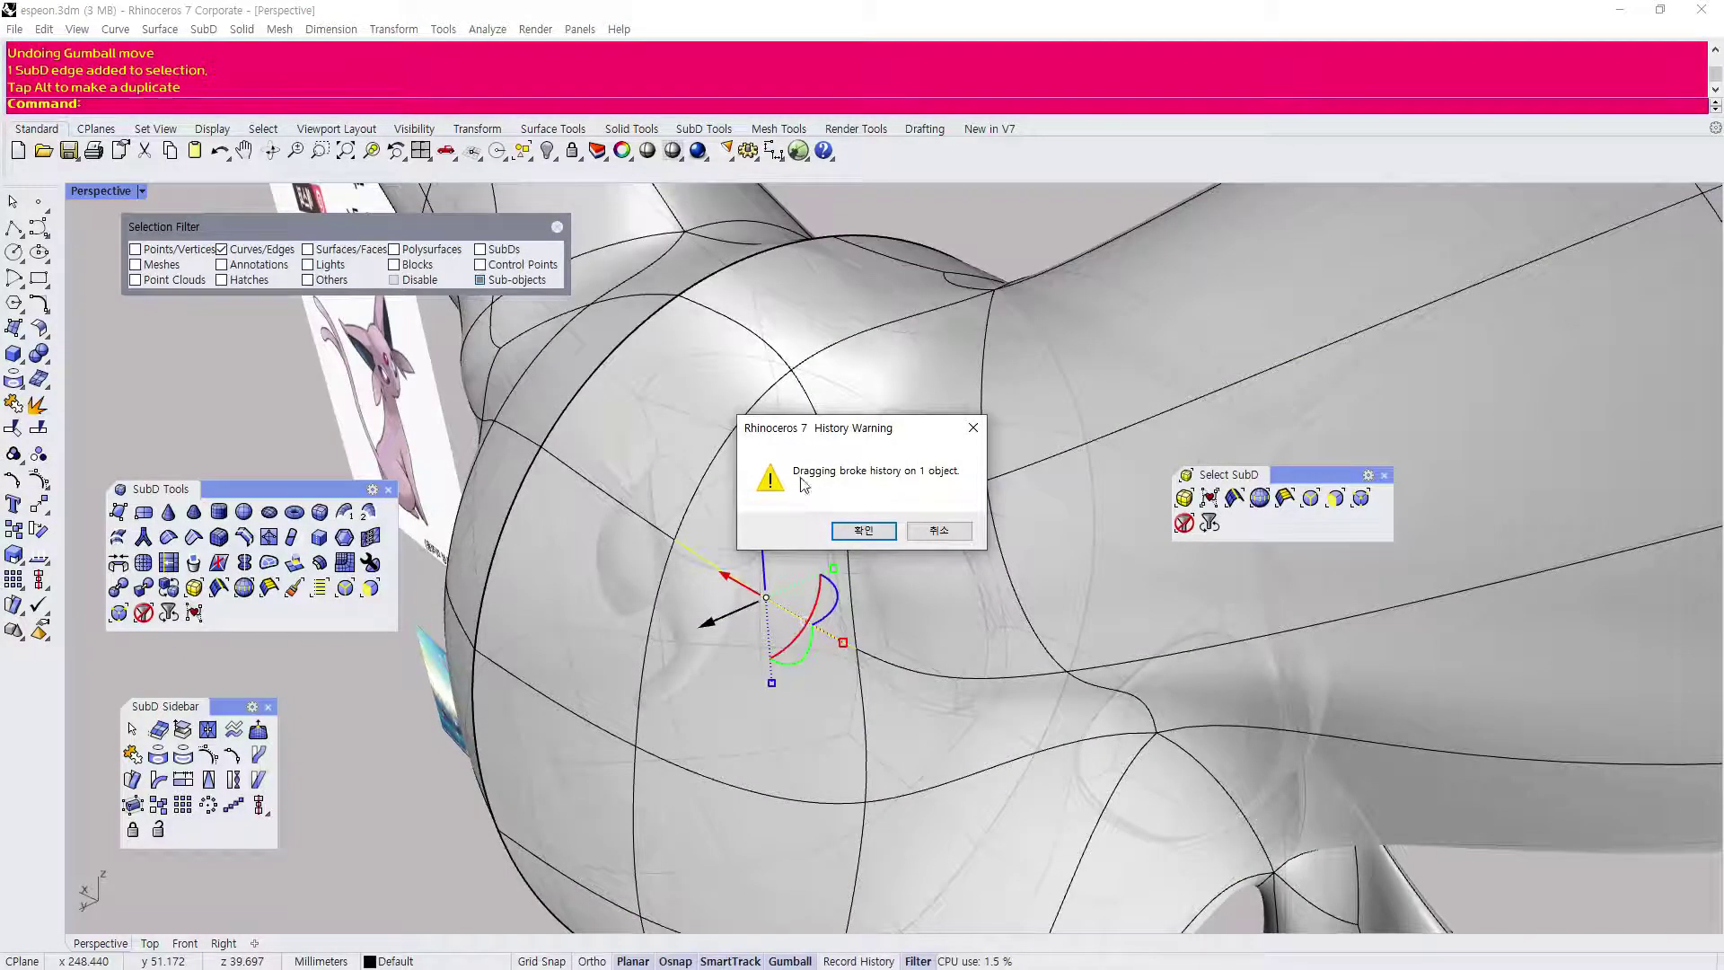
pyautogui.click(934, 539)
# Examine the forehead, eye sockets and ear bases from the front and above.
pyautogui.scroll(-7, 780, 602)
pyautogui.moveTo(781, 609); pyautogui.dragTo(862, 647, button='right')
pyautogui.scroll(5, 821, 616)
pyautogui.scroll(-4, 756, 569)
pyautogui.scroll(2, 756, 570)
pyautogui.moveTo(756, 571); pyautogui.dragTo(819, 539, button='right')
pyautogui.scroll(5, 806, 741)
pyautogui.scroll(-2, 807, 742)
pyautogui.moveTo(806, 742); pyautogui.dragTo(833, 629, button='right')
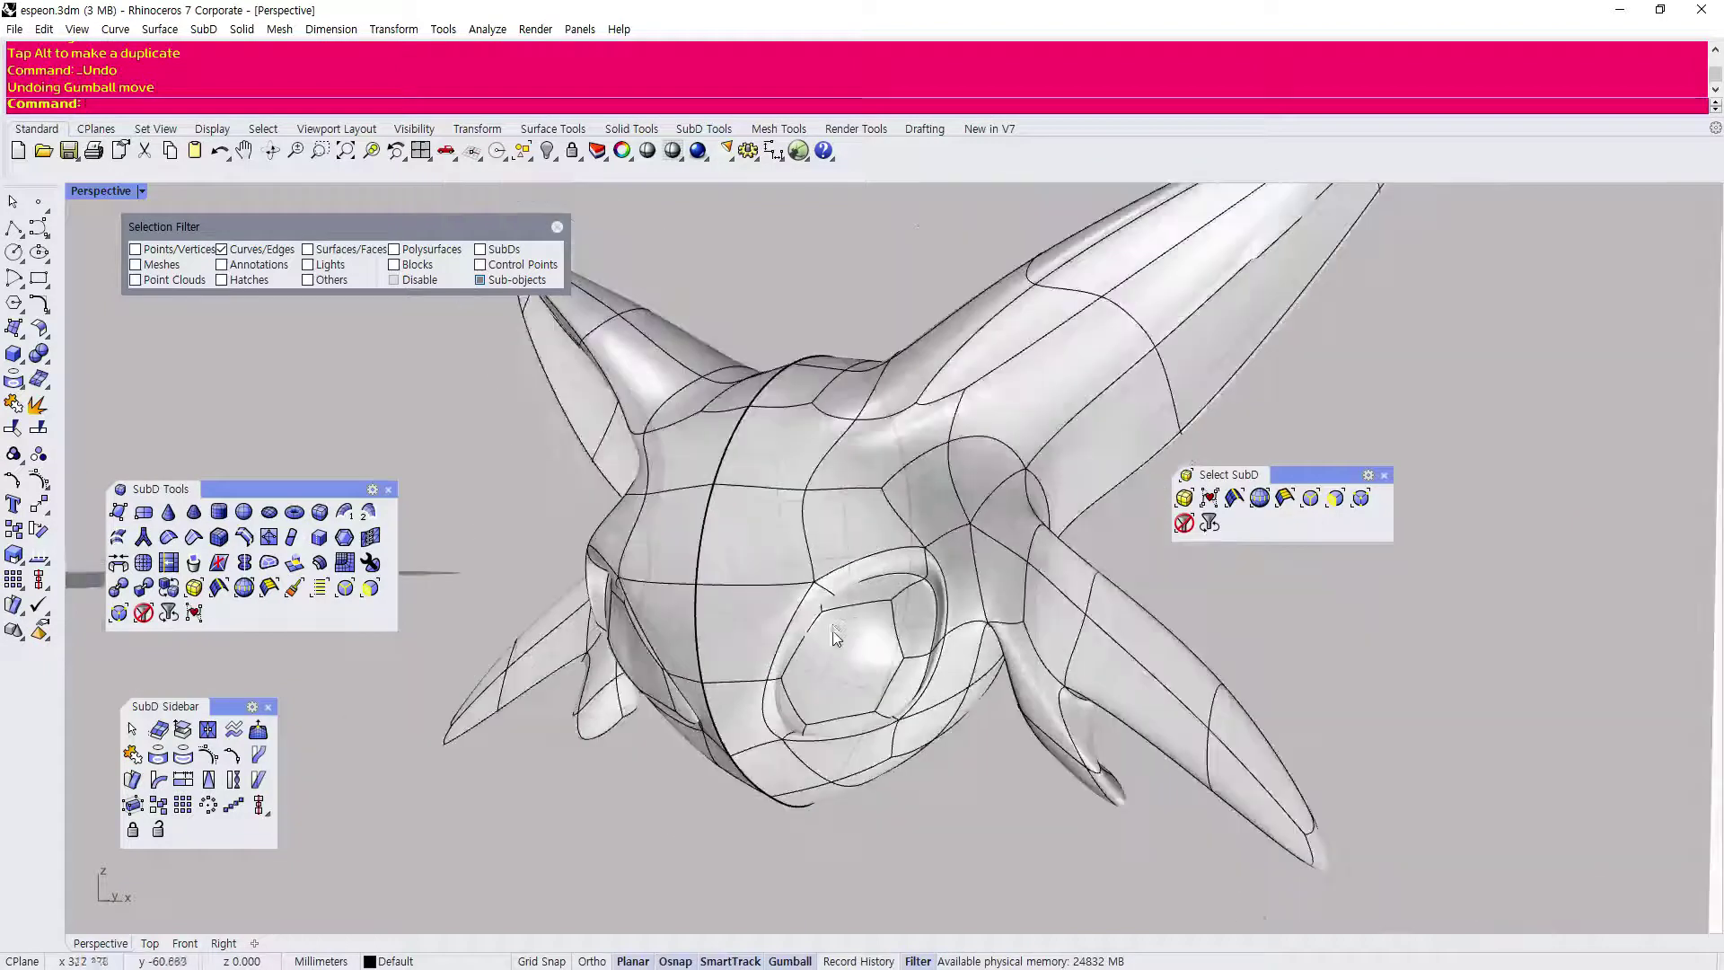
pyautogui.moveTo(939, 461); pyautogui.dragTo(1131, 496, button='right')
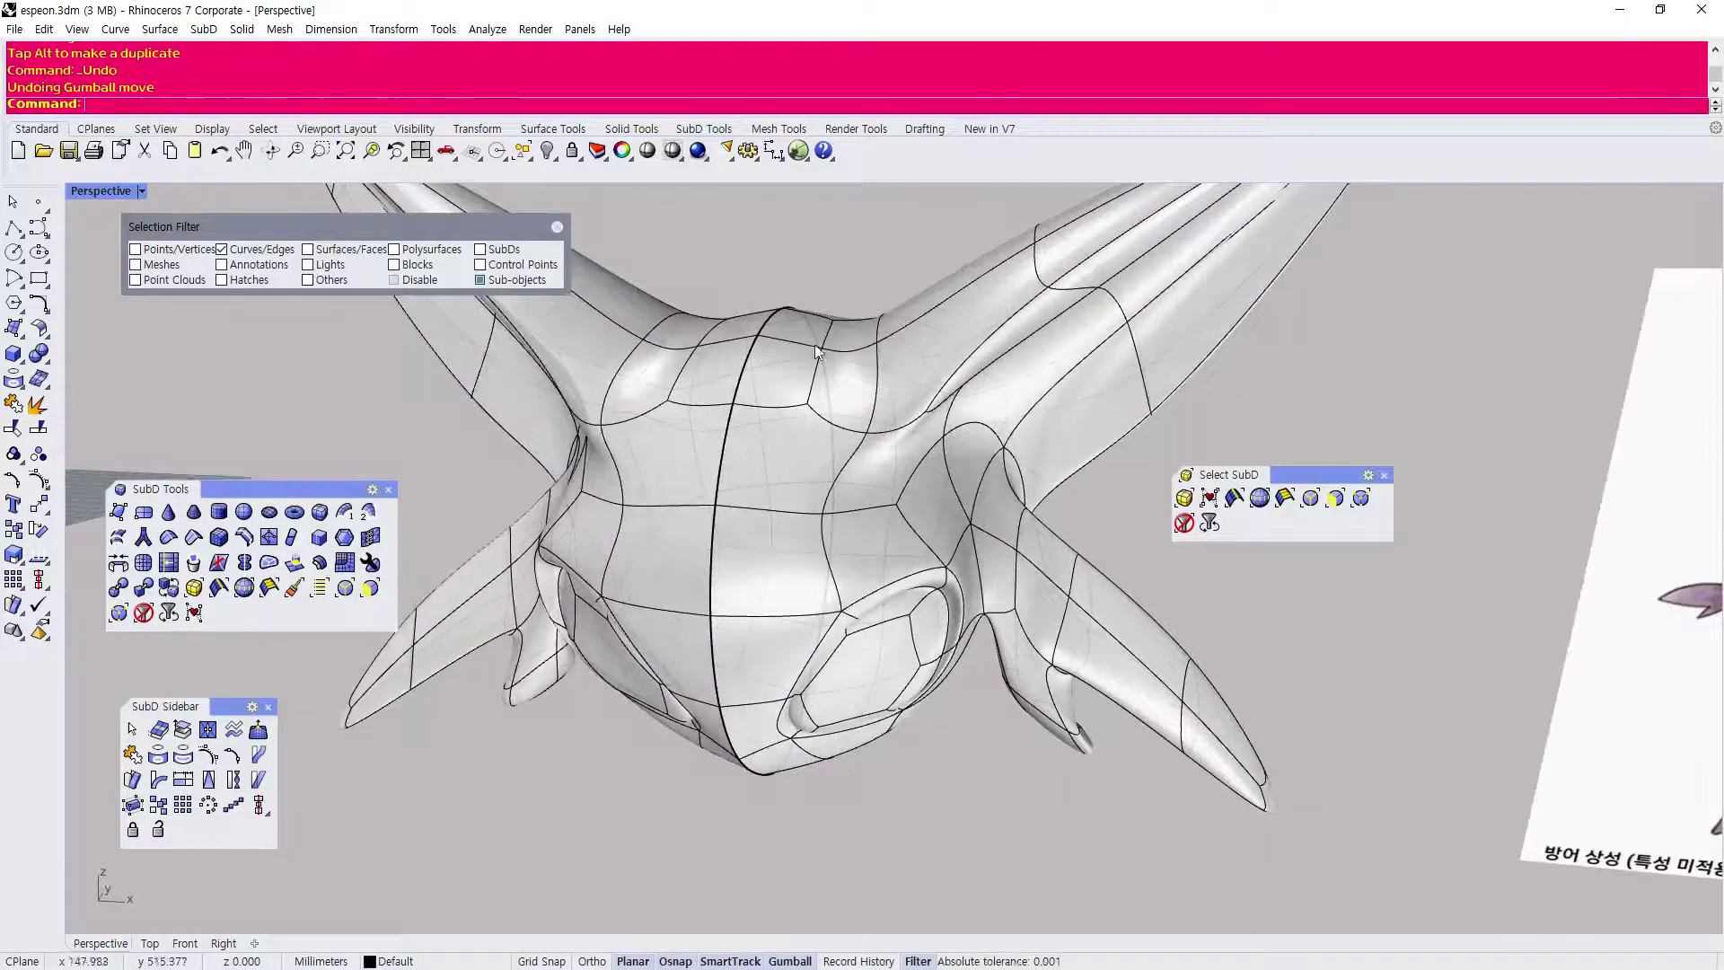
pyautogui.moveTo(751, 376); pyautogui.dragTo(710, 470, button='right')
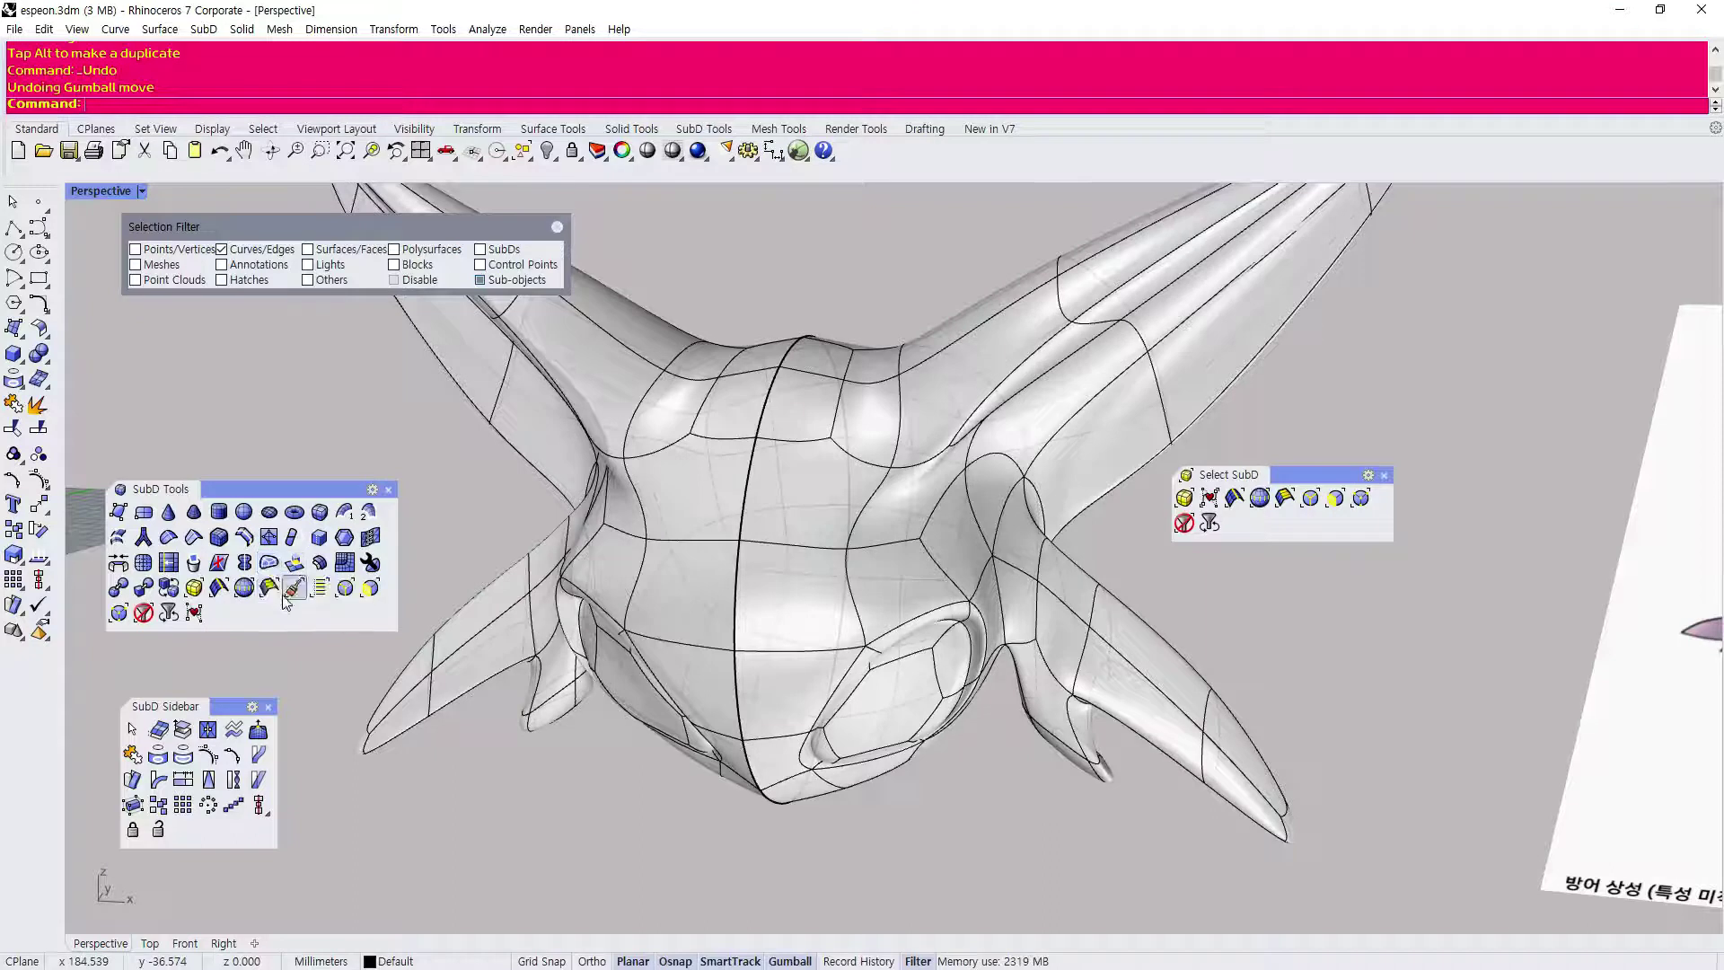
# Run 3D Face with SubD output in append mode on both halves of the head, without picking face points.
pyautogui.click(293, 537)
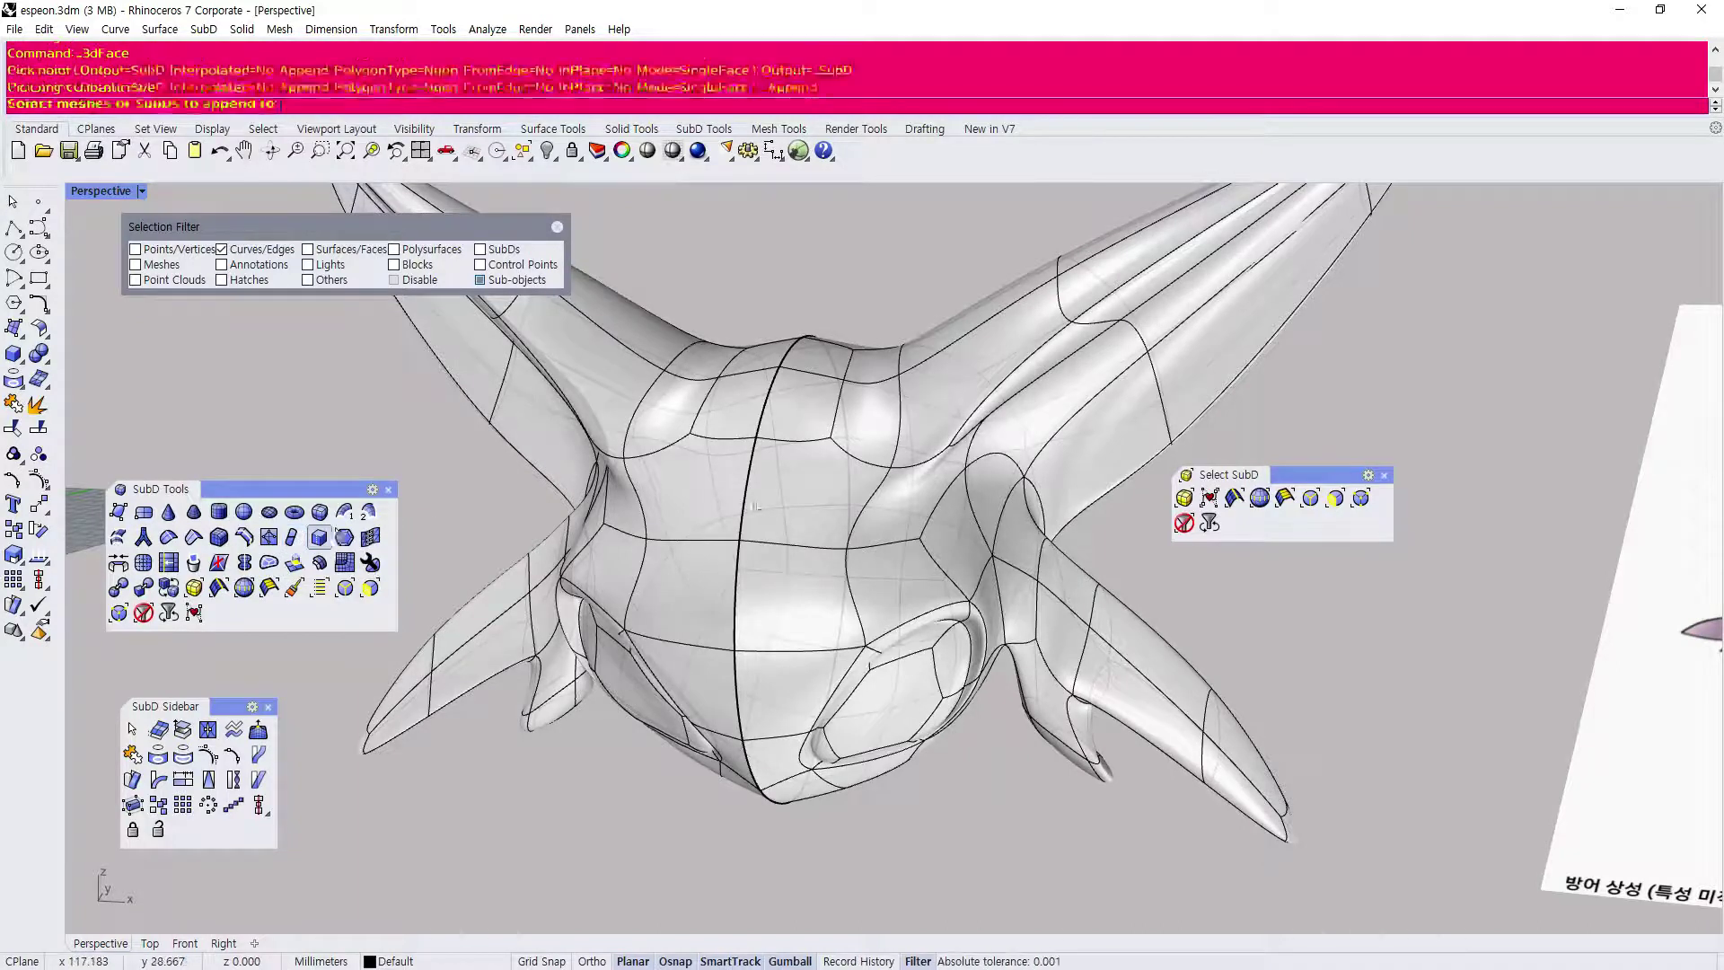
pyautogui.click(823, 476)
pyautogui.click(703, 483)
pyautogui.press('Return')
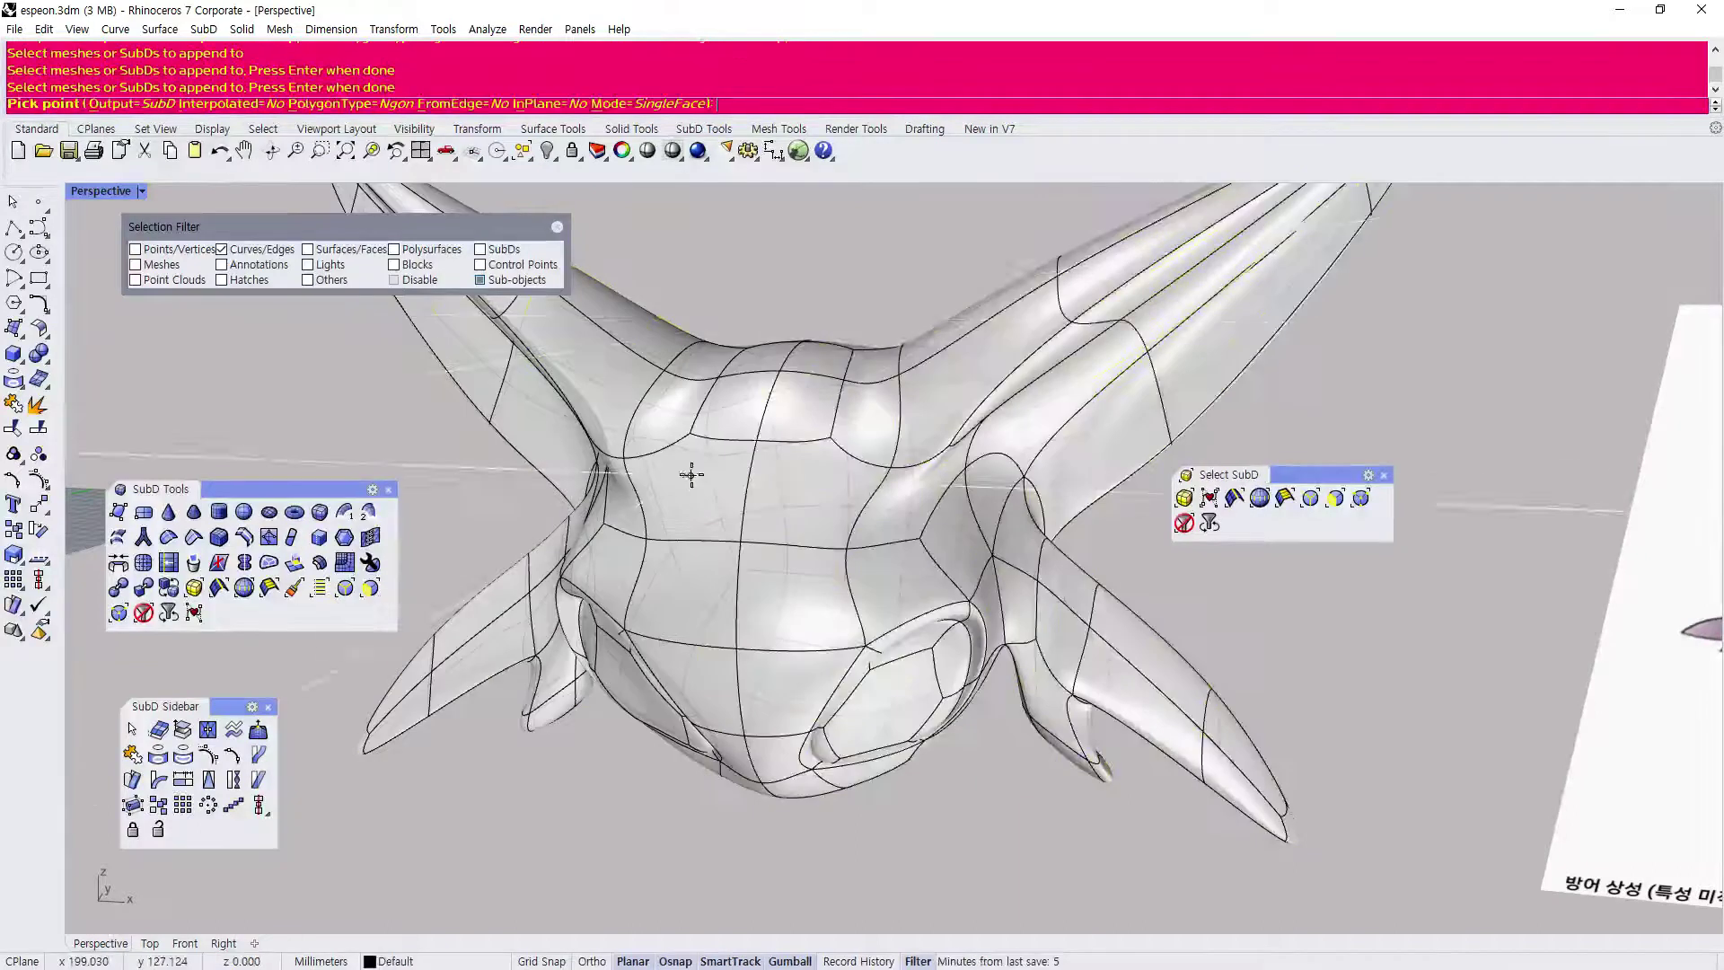
pyautogui.press('Return')
pyautogui.moveTo(773, 457); pyautogui.dragTo(860, 474, button='right')
# Try to move the forehead face beside the ear base sideways, and undo the gumball move.
pyautogui.click(1366, 505)
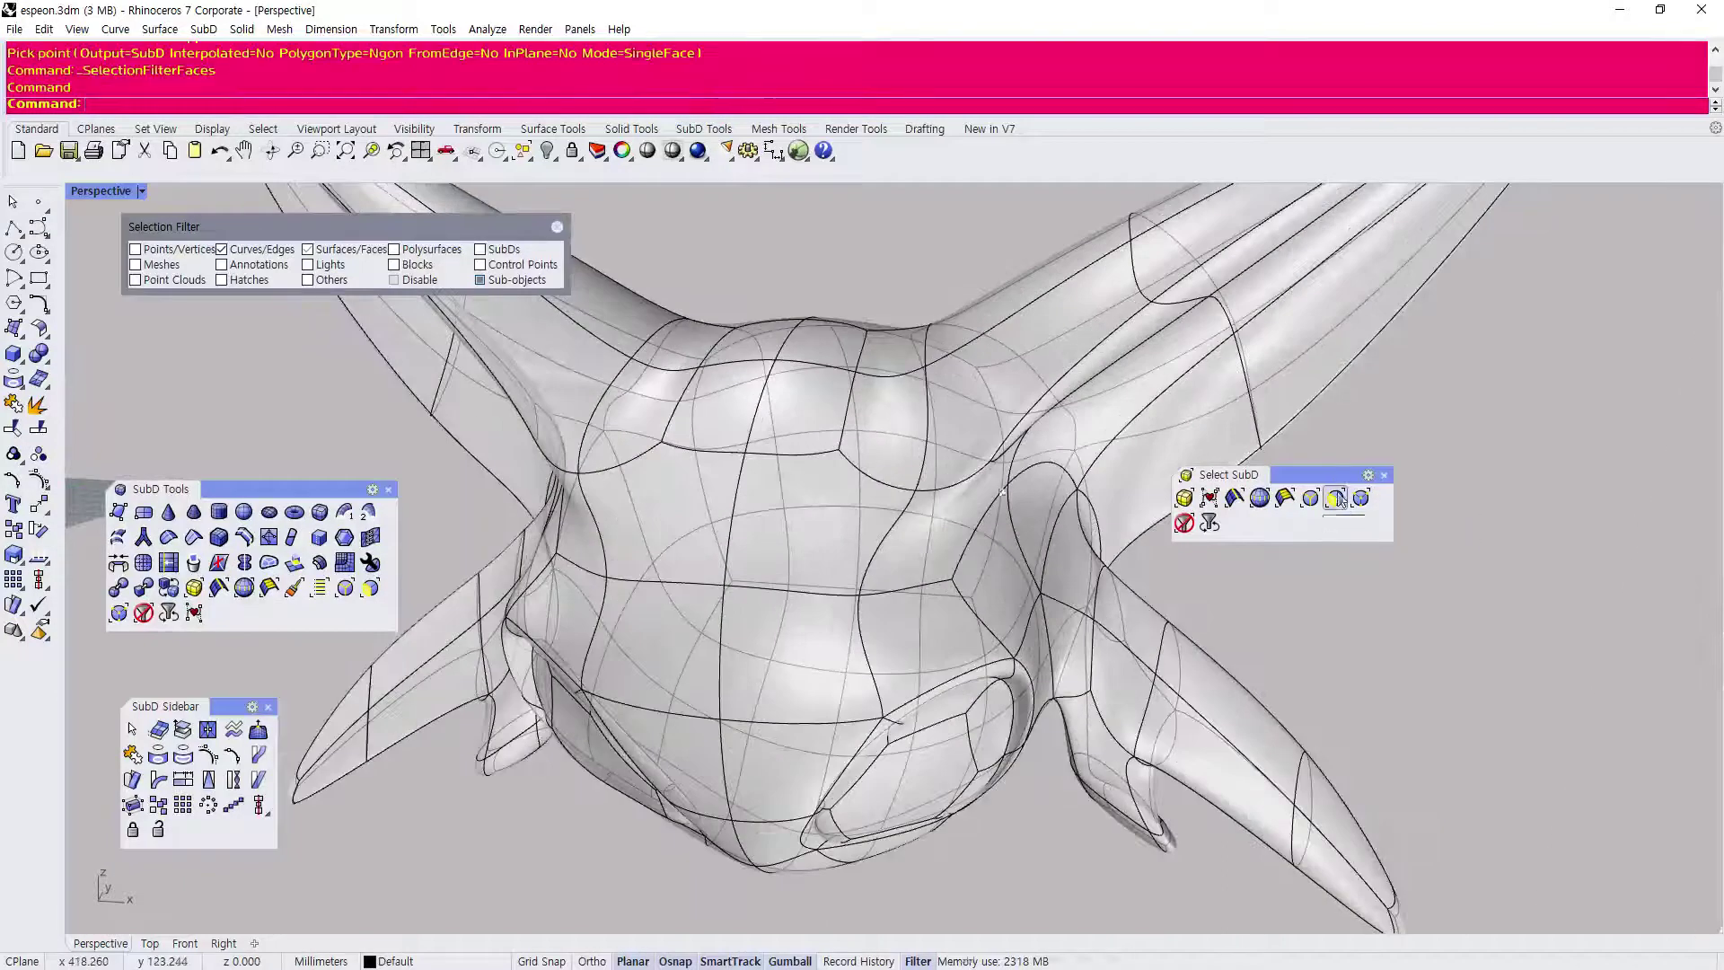
pyautogui.click(889, 418)
pyautogui.moveTo(953, 428); pyautogui.dragTo(1082, 433)
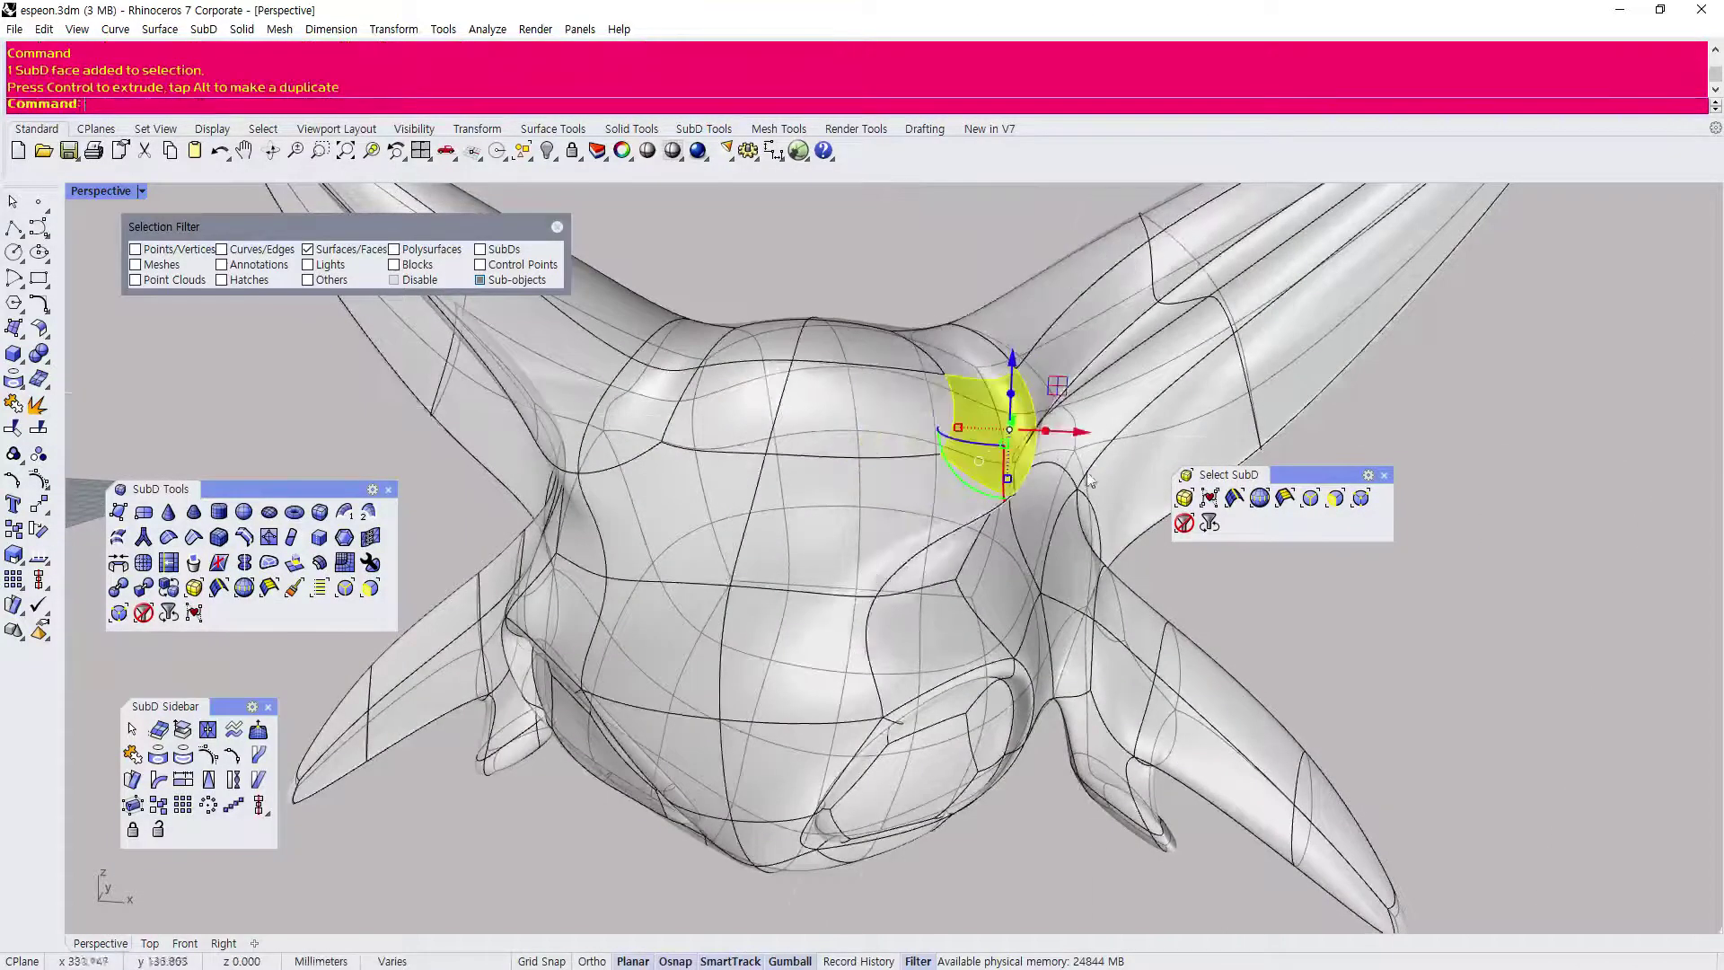
pyautogui.scroll(-4, 779, 497)
pyautogui.moveTo(887, 436); pyautogui.dragTo(505, 491, button='right')
pyautogui.scroll(-2, 797, 490)
pyautogui.scroll(4, 804, 510)
pyautogui.hotkey('ctrl', 'z')
# Undo the 3D Face operation on the head.
pyautogui.scroll(-2, 984, 465)
pyautogui.scroll(-3, 704, 622)
pyautogui.scroll(4, 704, 623)
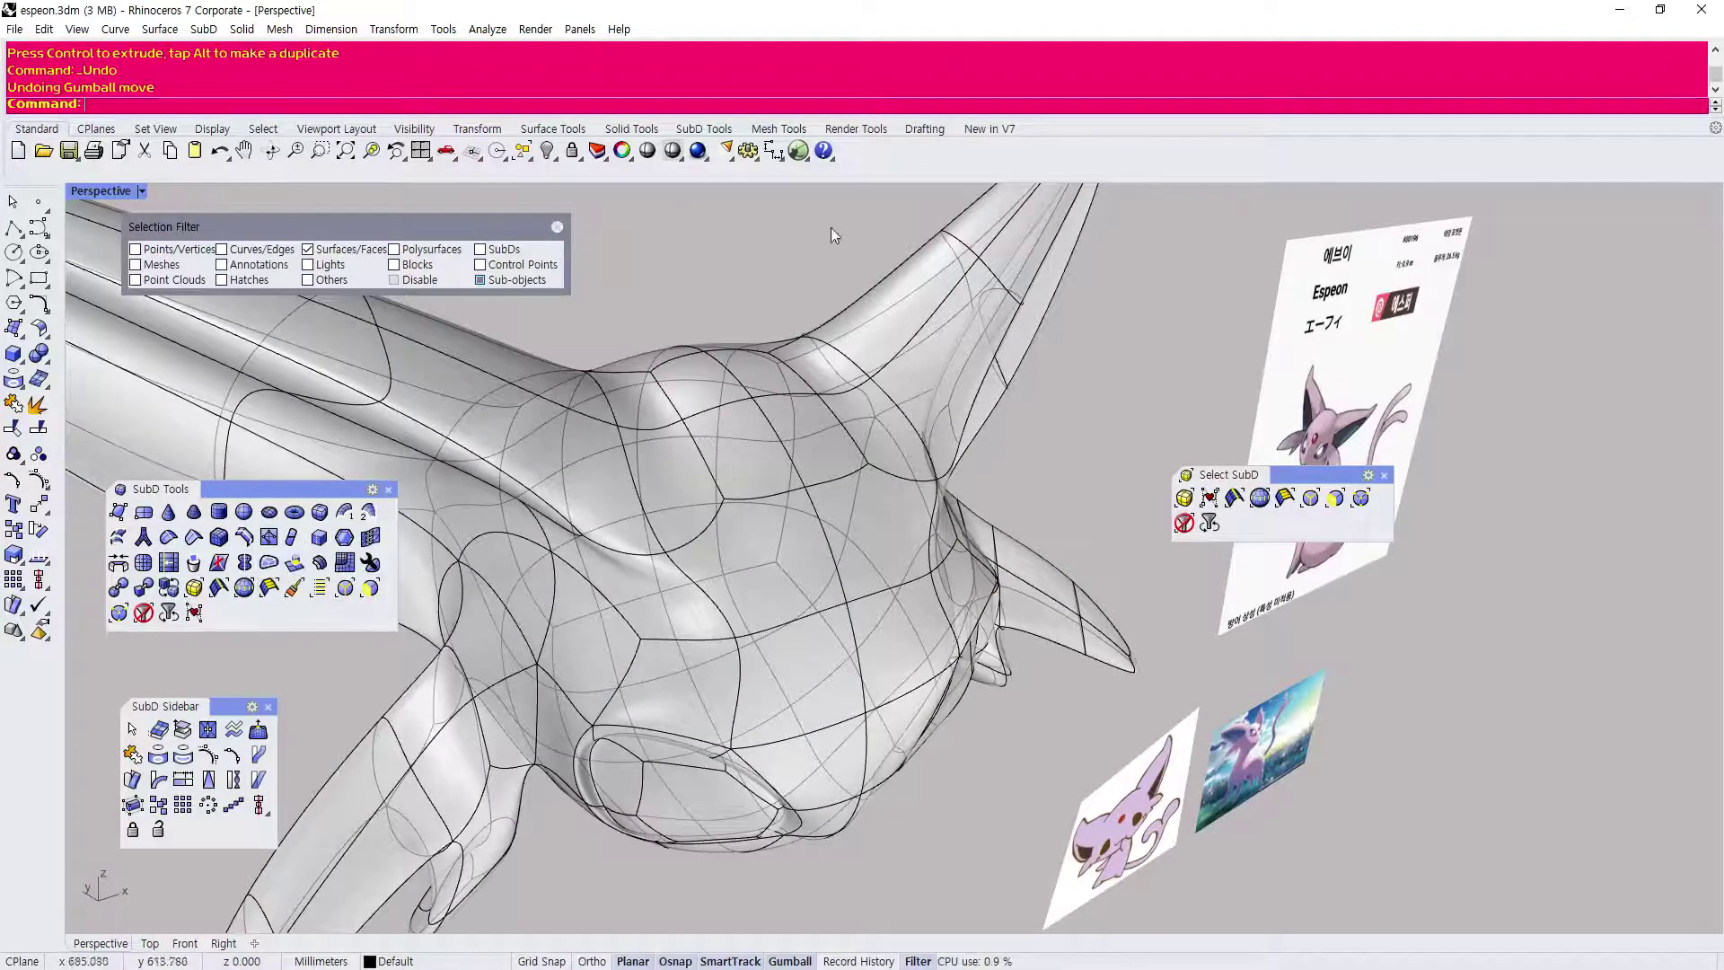
pyautogui.hotkey('ctrl', 'z')
# Reposition the Select SubD toolbar so it no longer covers the Espeon reference picture.
pyautogui.scroll(-5, 831, 507)
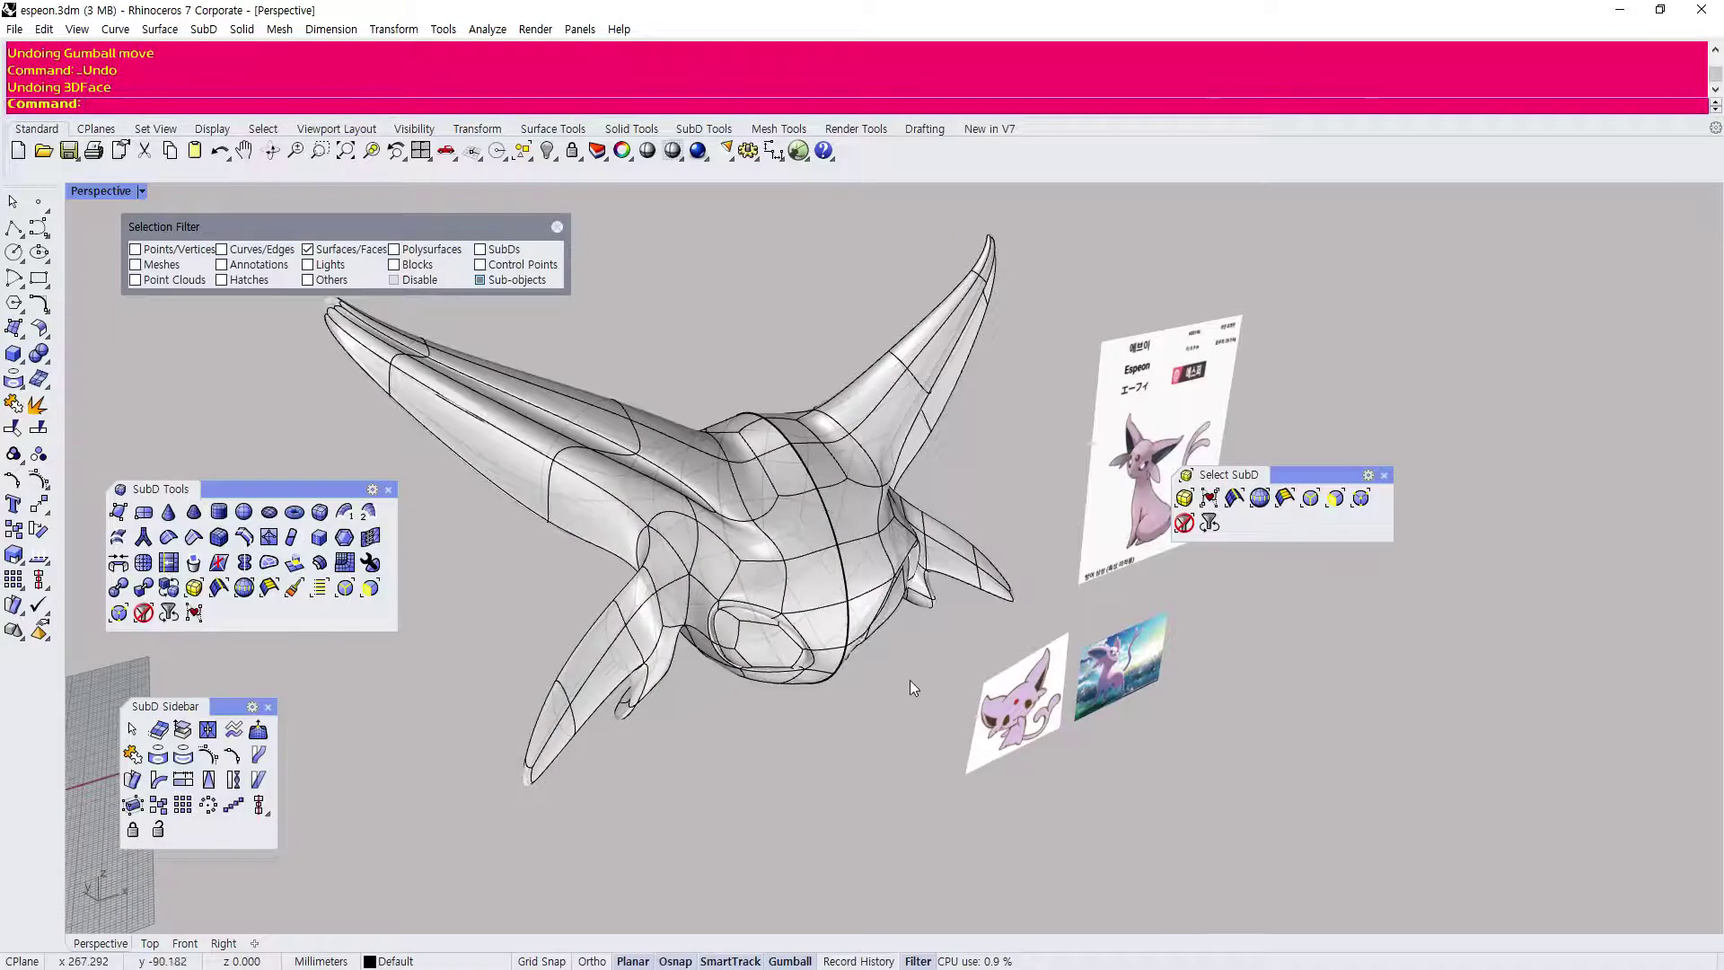
pyautogui.moveTo(911, 686); pyautogui.dragTo(665, 512, button='right')
pyautogui.scroll(3, 665, 512)
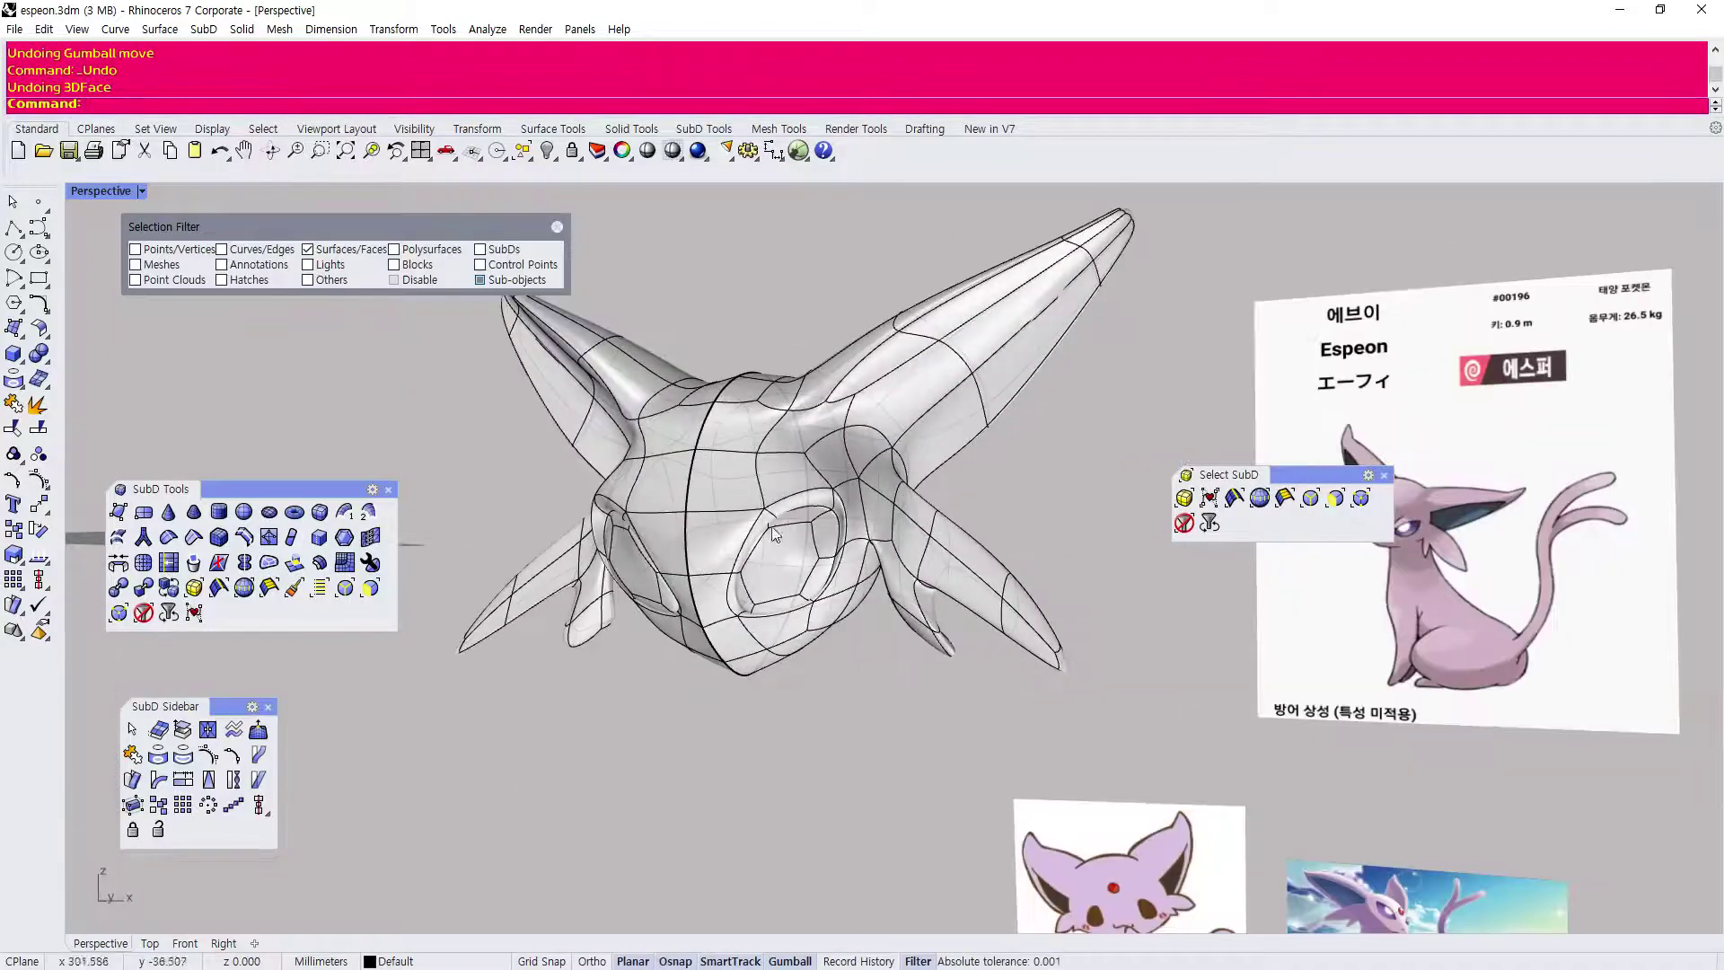
pyautogui.moveTo(1303, 480); pyautogui.dragTo(1073, 696)
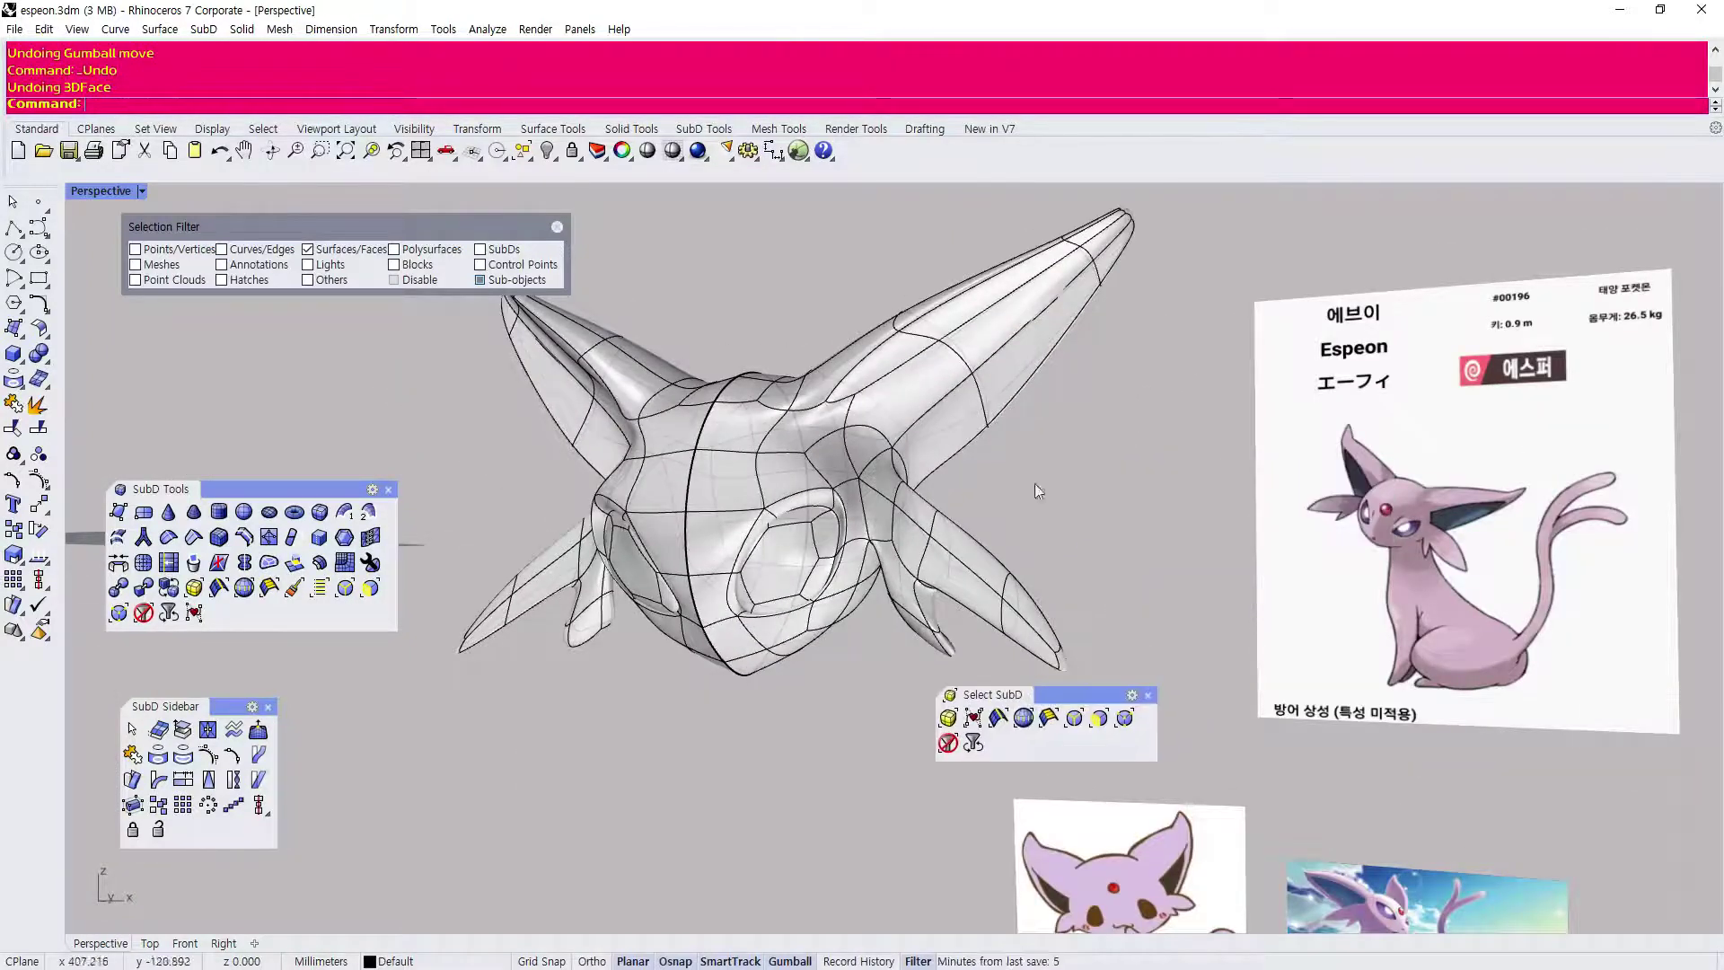
# Limit selection to SubD vertices and move the vertex at the eye socket's upper outer corner slightly up and outward.
pyautogui.scroll(4, 735, 509)
pyautogui.scroll(-4, 557, 449)
pyautogui.scroll(2, 822, 544)
pyautogui.scroll(2, 718, 512)
pyautogui.scroll(4, 687, 487)
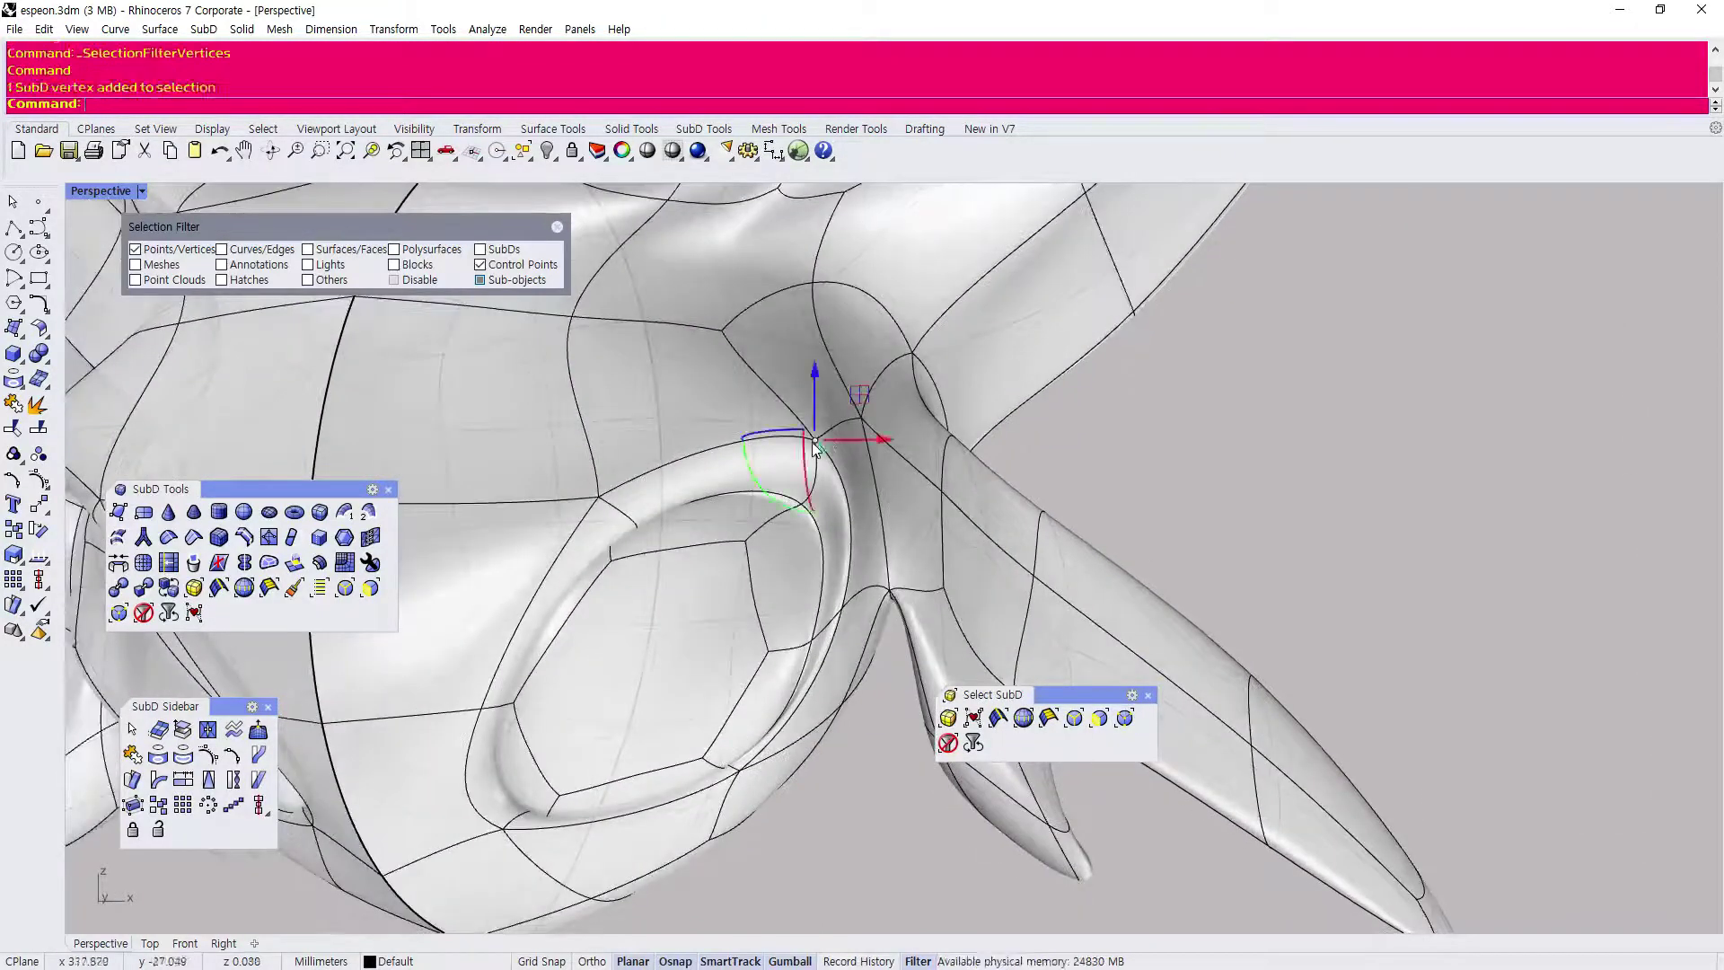
pyautogui.moveTo(829, 468); pyautogui.dragTo(820, 468, button='right')
pyautogui.moveTo(826, 454); pyautogui.dragTo(844, 442)
# Compare the eye socket, muzzle and cheek tufts with the reference picture from several angles.
pyautogui.moveTo(777, 459); pyautogui.dragTo(1063, 457, button='right')
pyautogui.moveTo(907, 563); pyautogui.dragTo(548, 510, button='right')
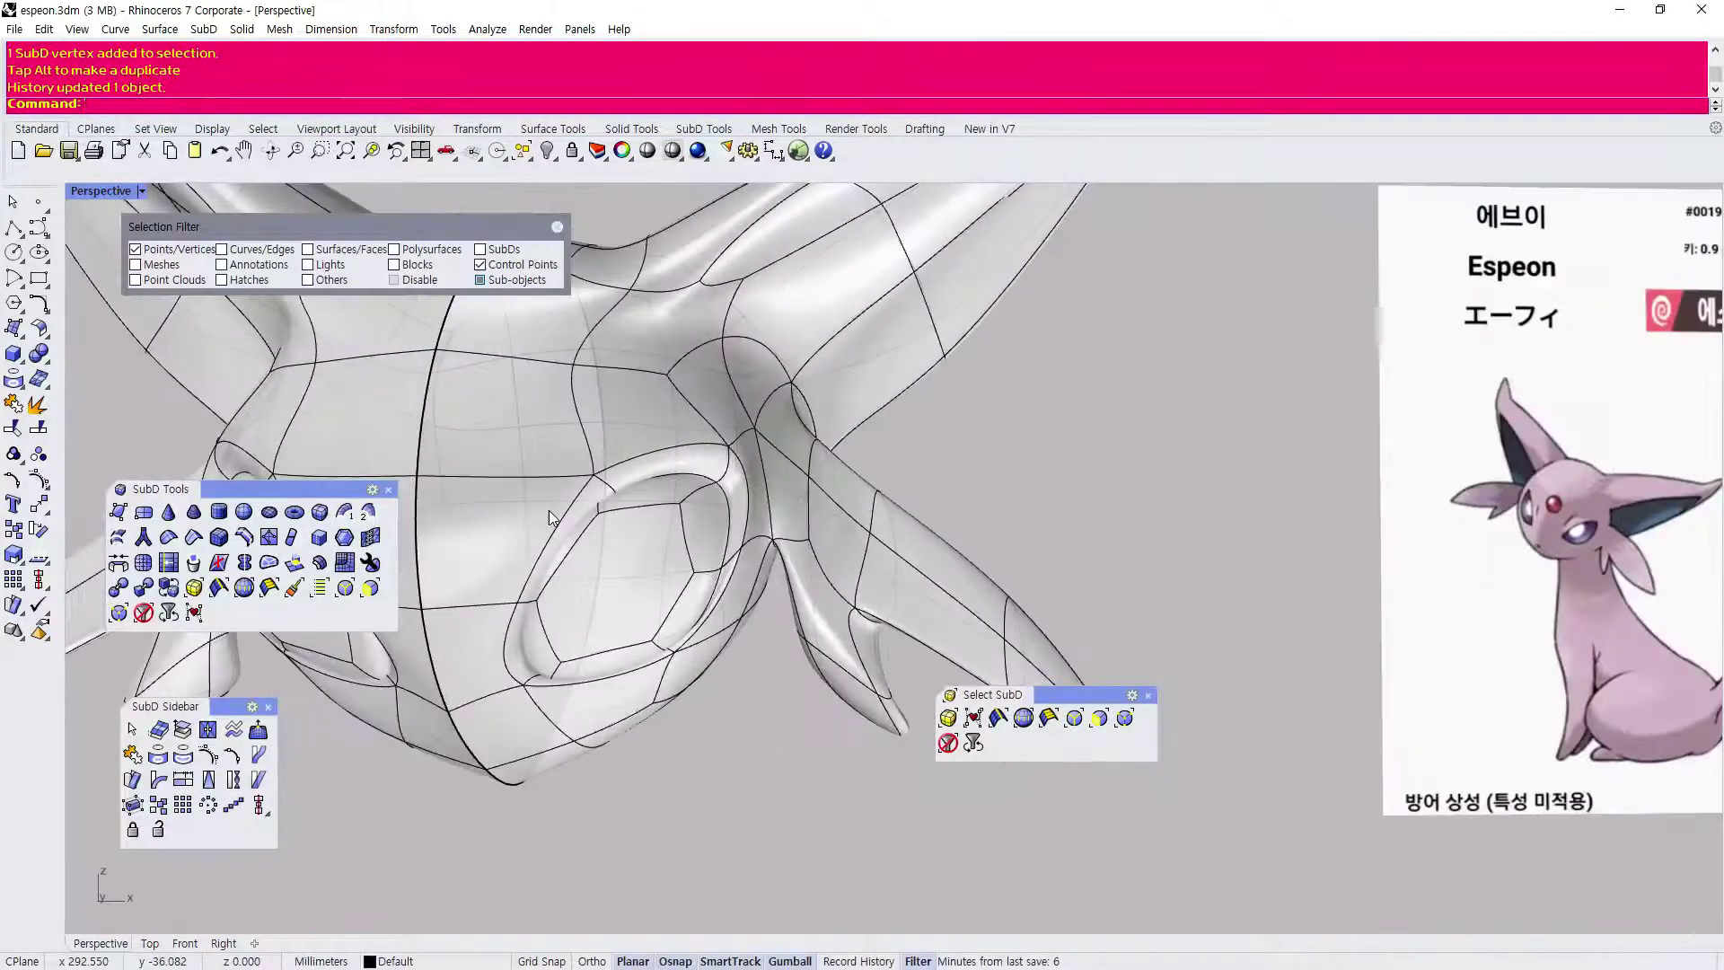
pyautogui.moveTo(560, 601); pyautogui.dragTo(556, 654, button='right')
pyautogui.scroll(-3, 611, 655)
pyautogui.scroll(6, 720, 655)
pyautogui.moveTo(719, 655); pyautogui.dragTo(703, 659, button='right')
pyautogui.scroll(-6, 709, 708)
pyautogui.scroll(4, 714, 715)
pyautogui.scroll(-3, 674, 584)
pyautogui.scroll(4, 736, 683)
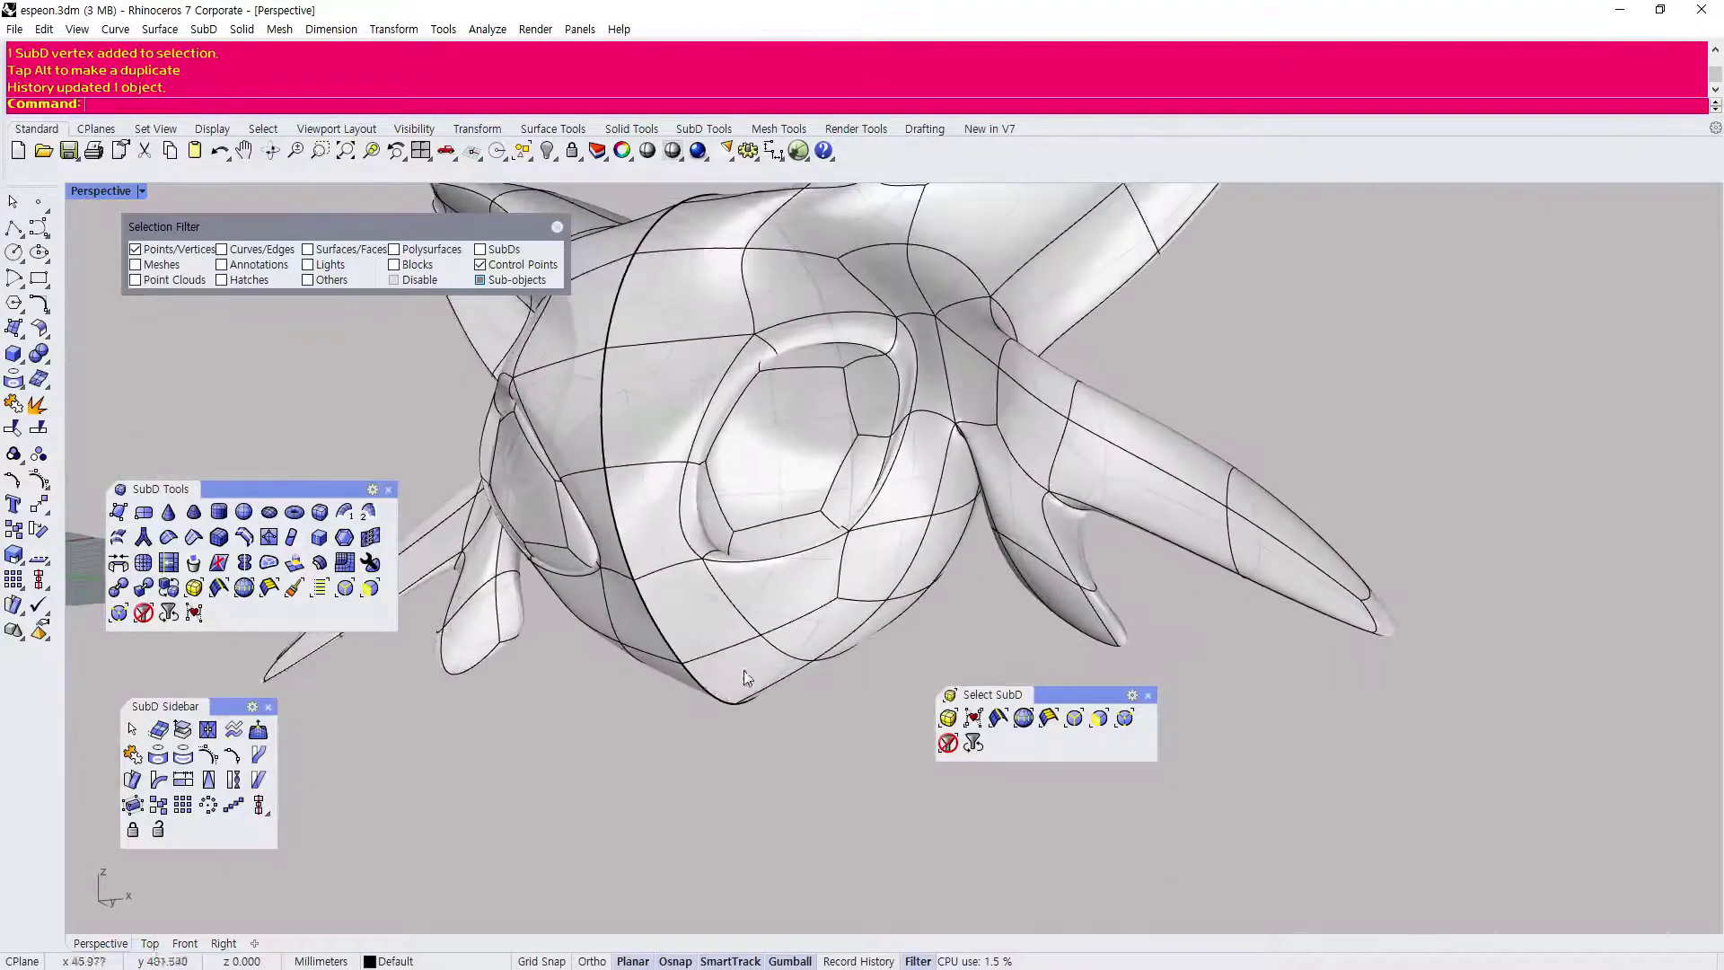
pyautogui.scroll(-2, 709, 665)
pyautogui.scroll(3, 794, 632)
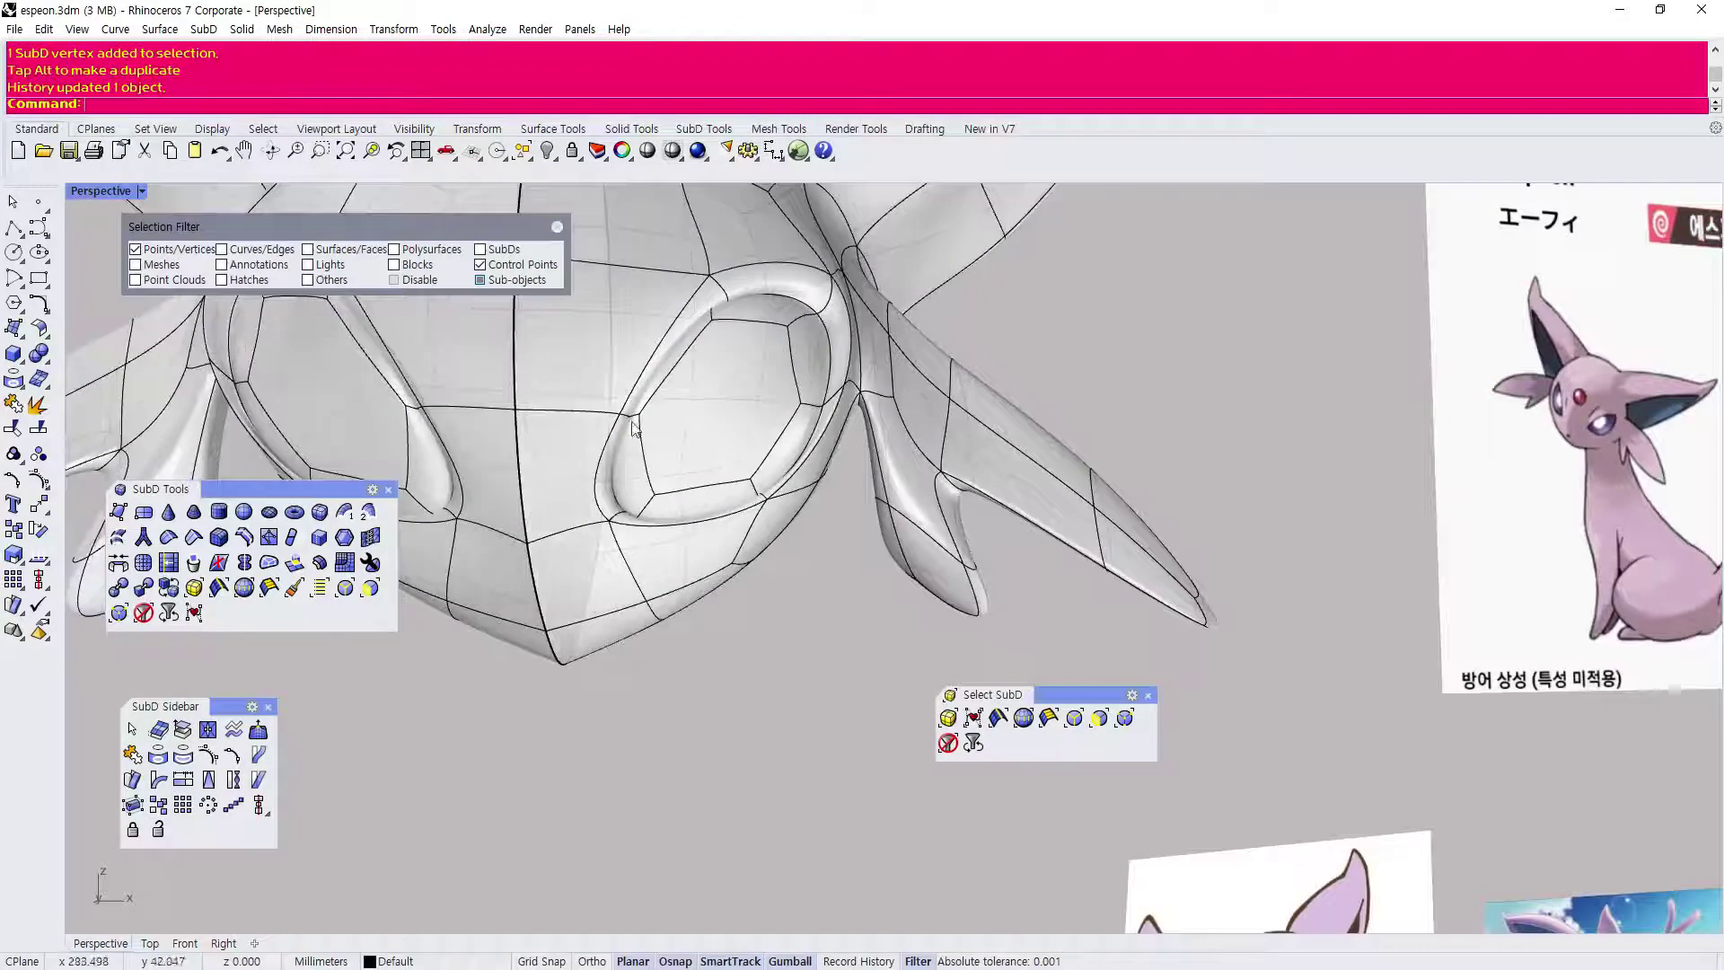
# Insert an edge parallel to the inner rim of the eye socket, on the side facing the forehead.
pyautogui.scroll(3, 643, 429)
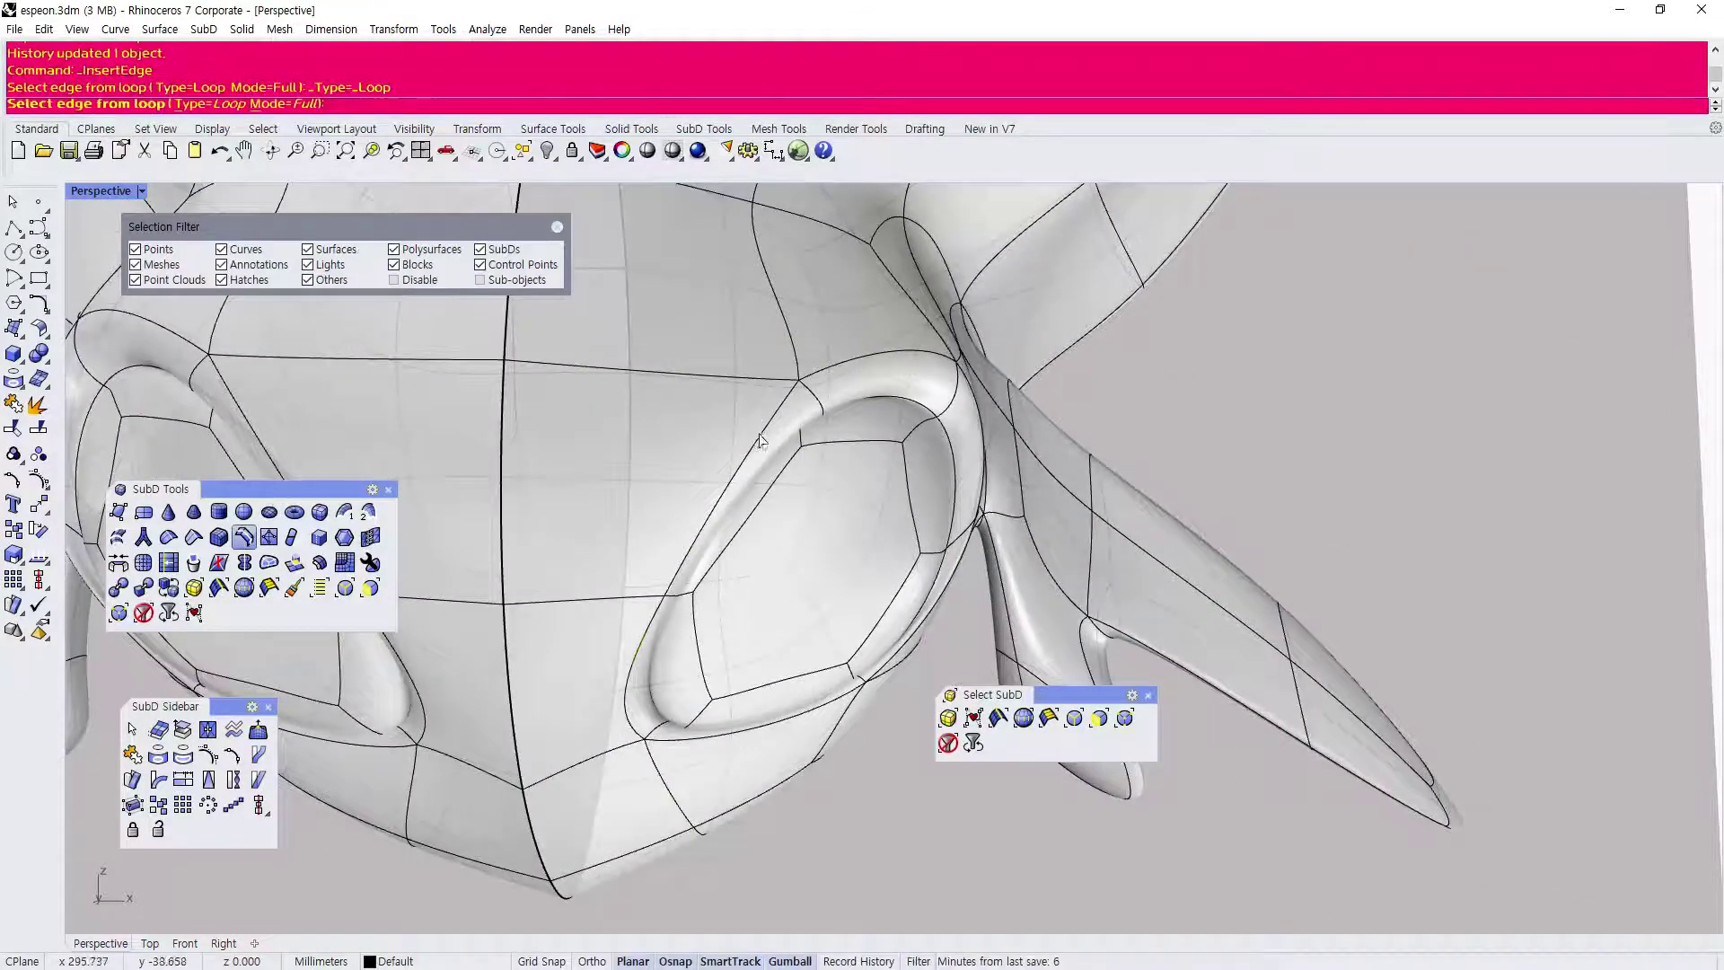
pyautogui.press('Return')
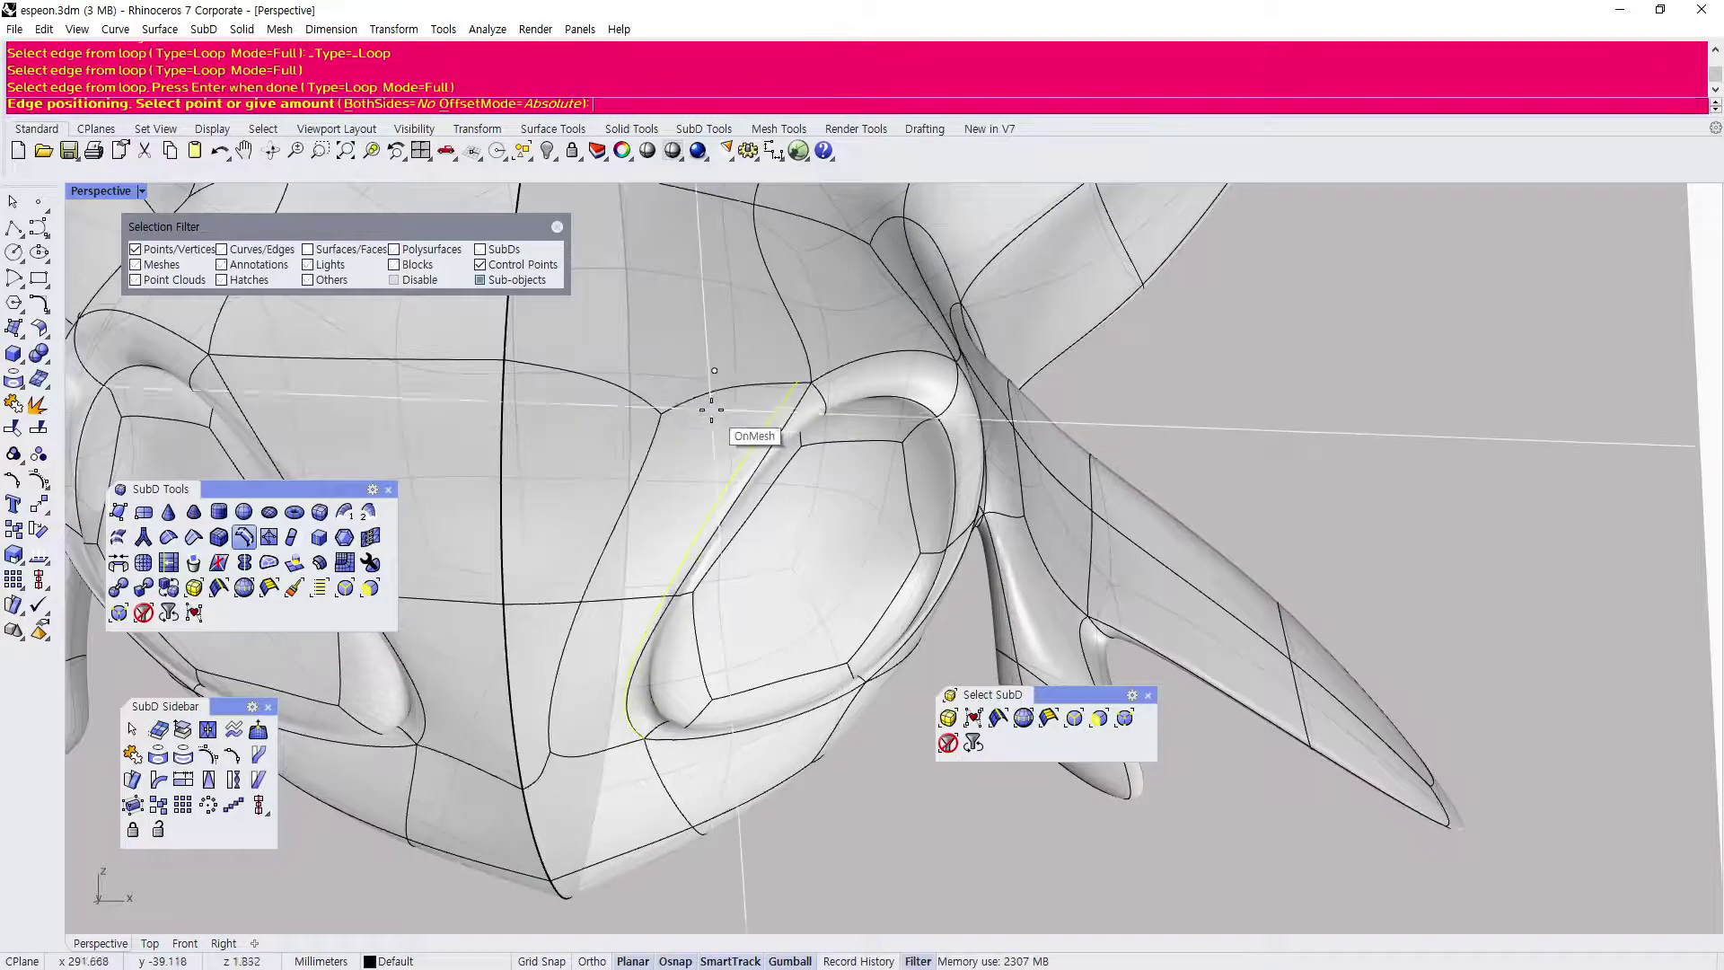
pyautogui.click(748, 372)
# Study Espeon's eye and brow shape up close in the reference picture.
pyautogui.scroll(-3, 716, 446)
pyautogui.moveTo(716, 445); pyautogui.dragTo(725, 480, button='right')
pyautogui.scroll(3, 1446, 490)
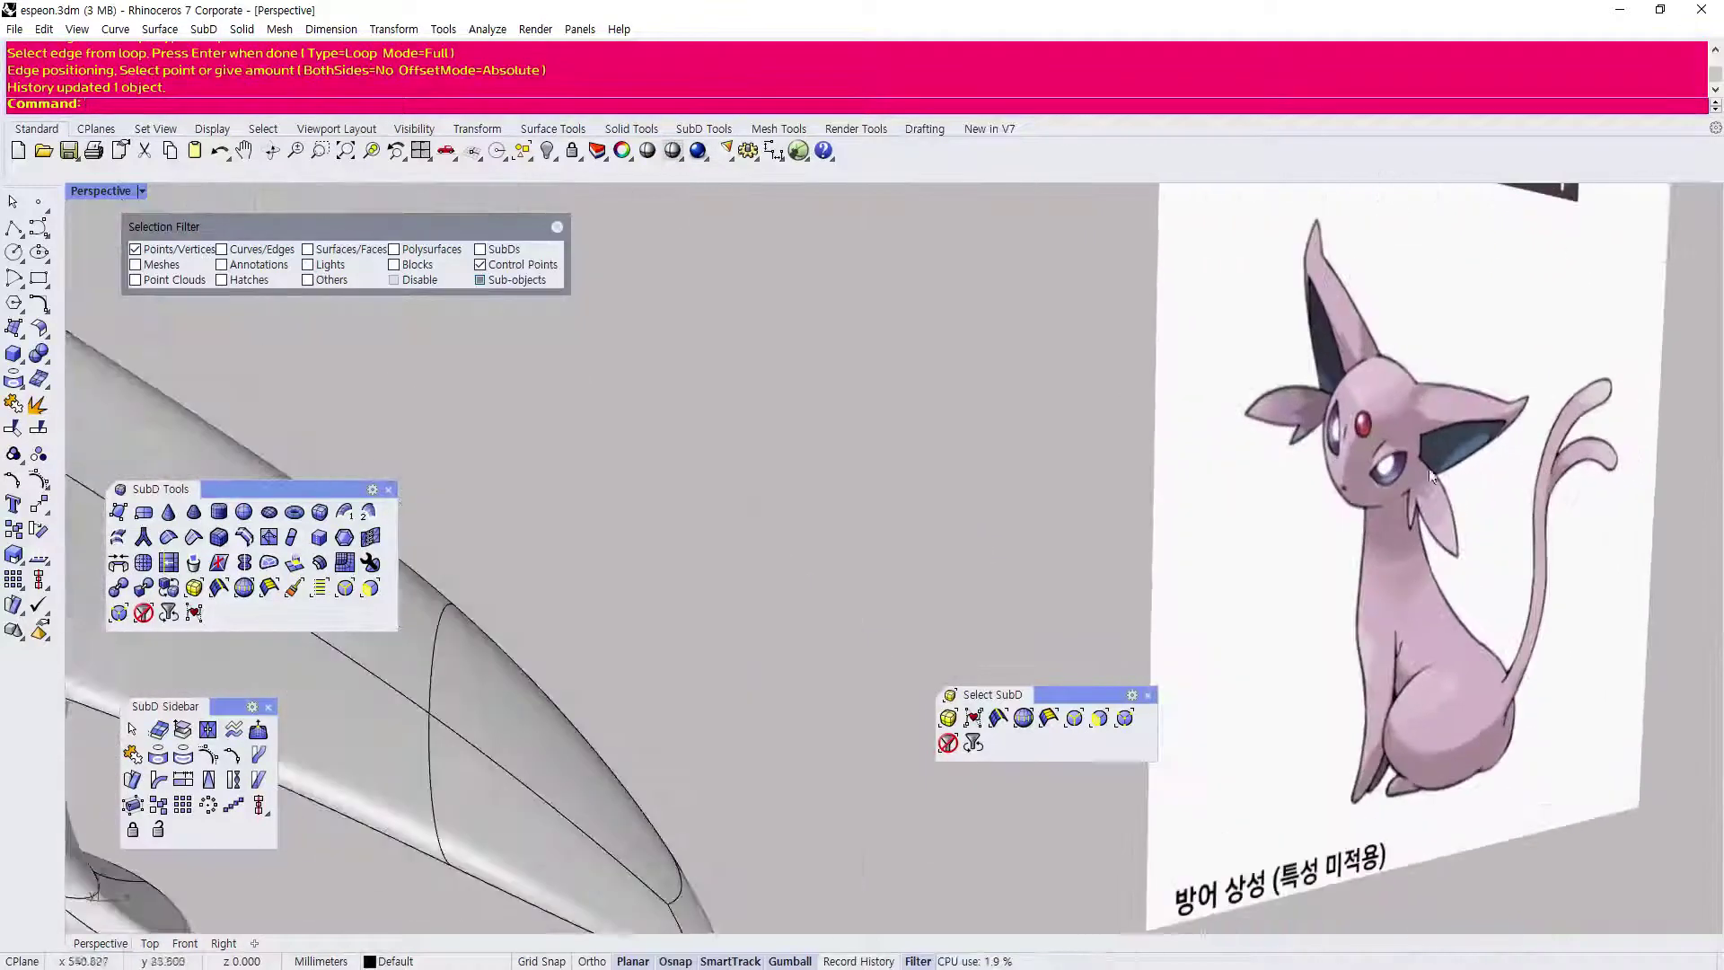
pyautogui.scroll(-4, 567, 469)
pyautogui.scroll(-2, 563, 478)
pyautogui.scroll(4, 982, 356)
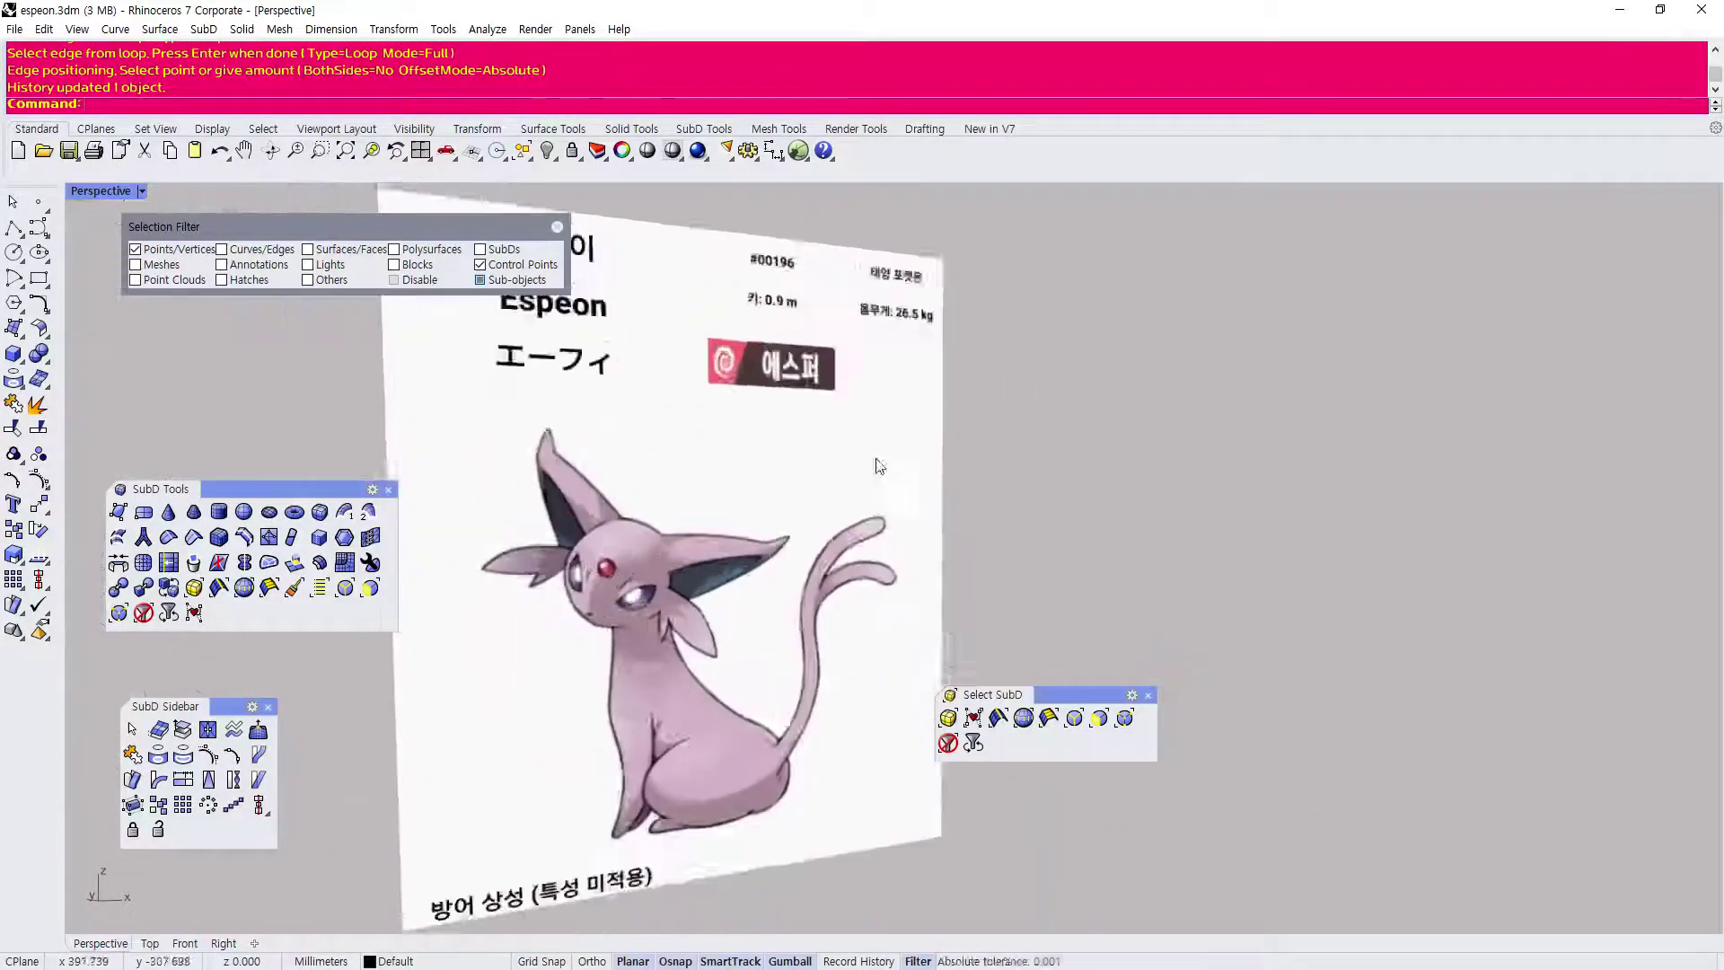
pyautogui.scroll(3, 656, 579)
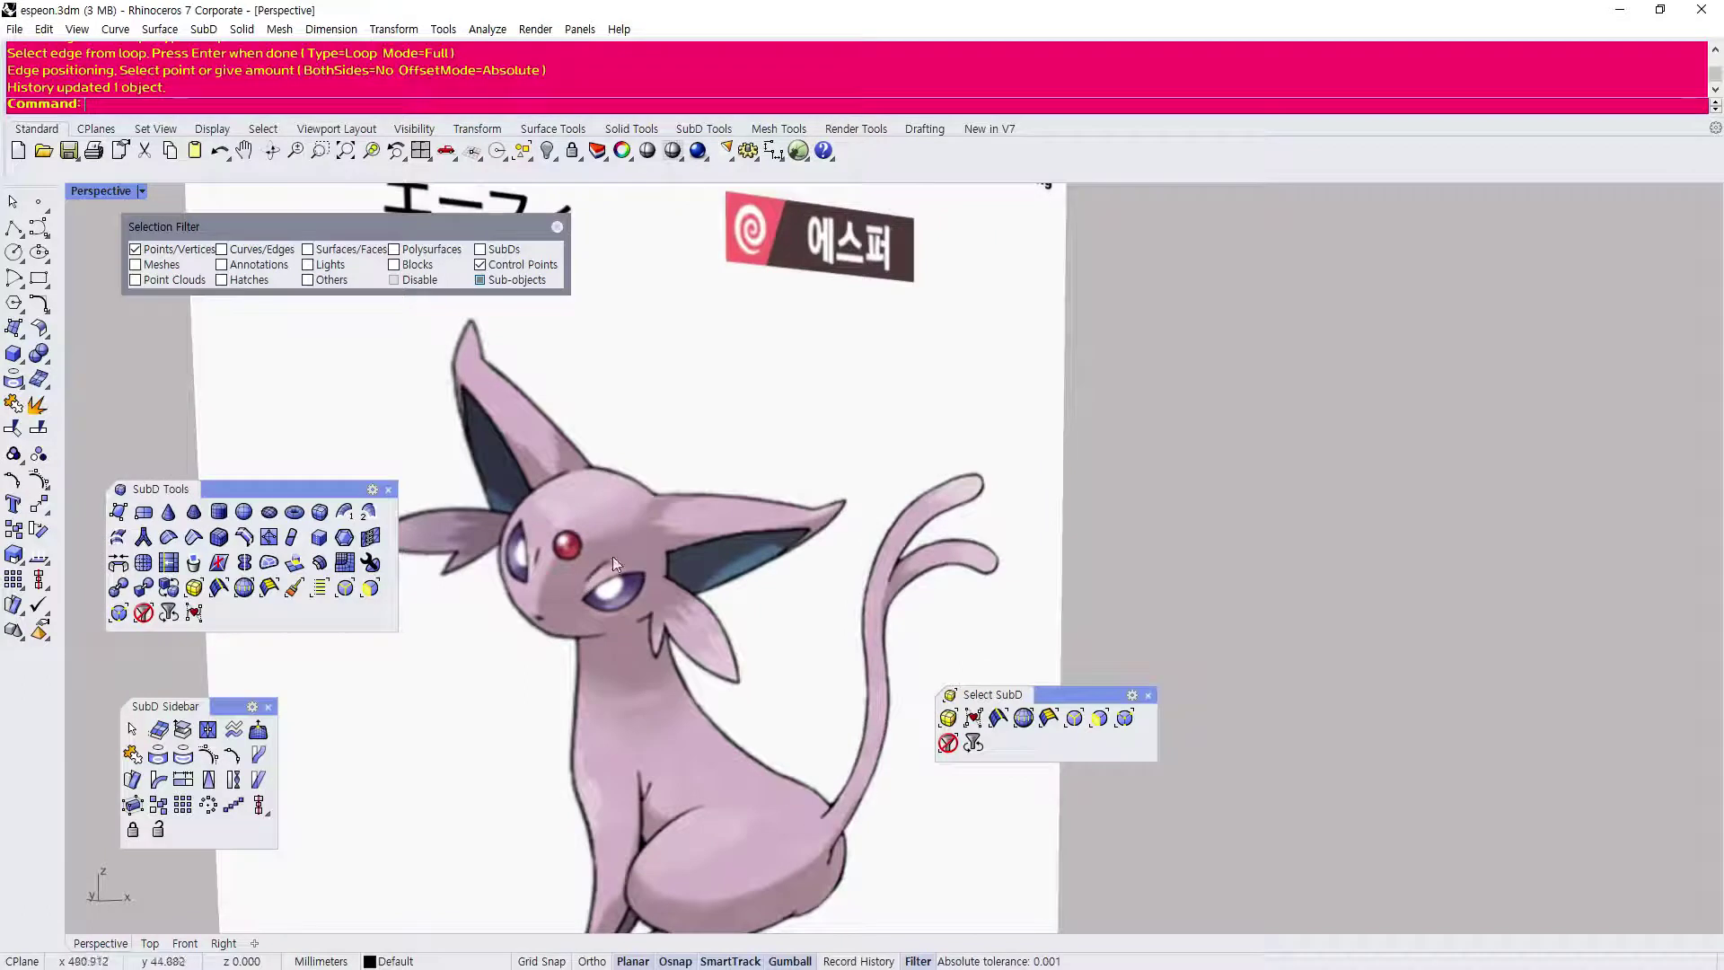
# Move the vertex on the forehead side of the eye socket, where the brow edge meets the nose bridge, slightly upward.
pyautogui.scroll(-6, 686, 561)
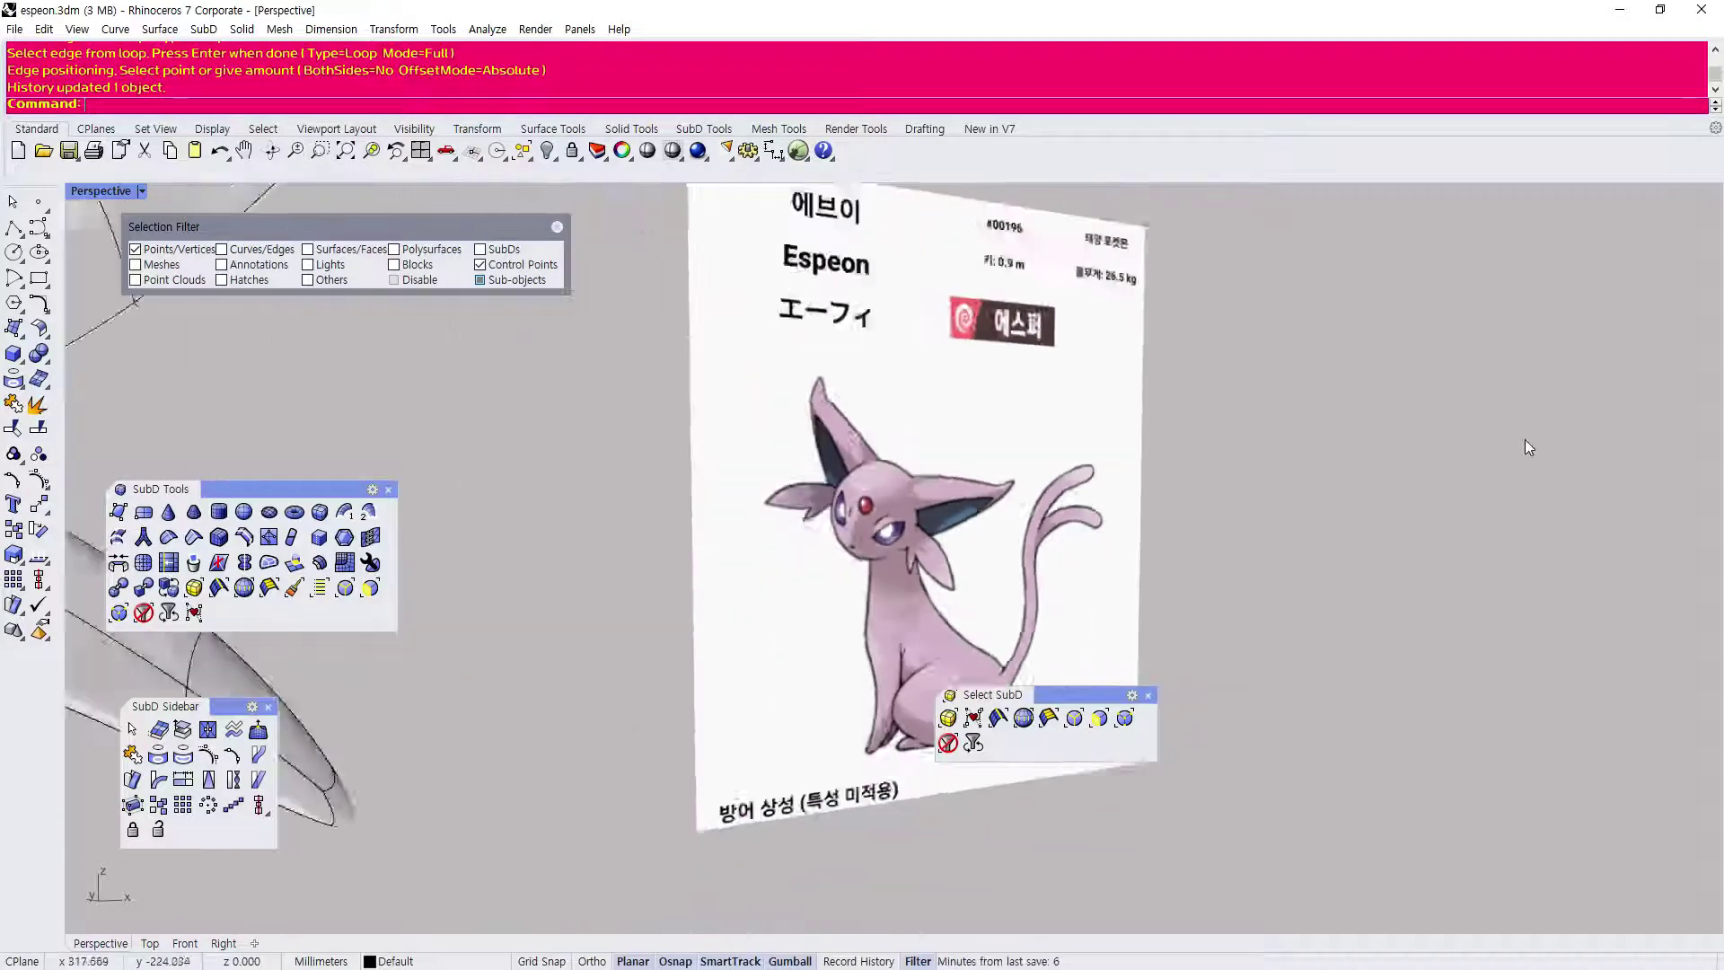
pyautogui.scroll(6, 675, 497)
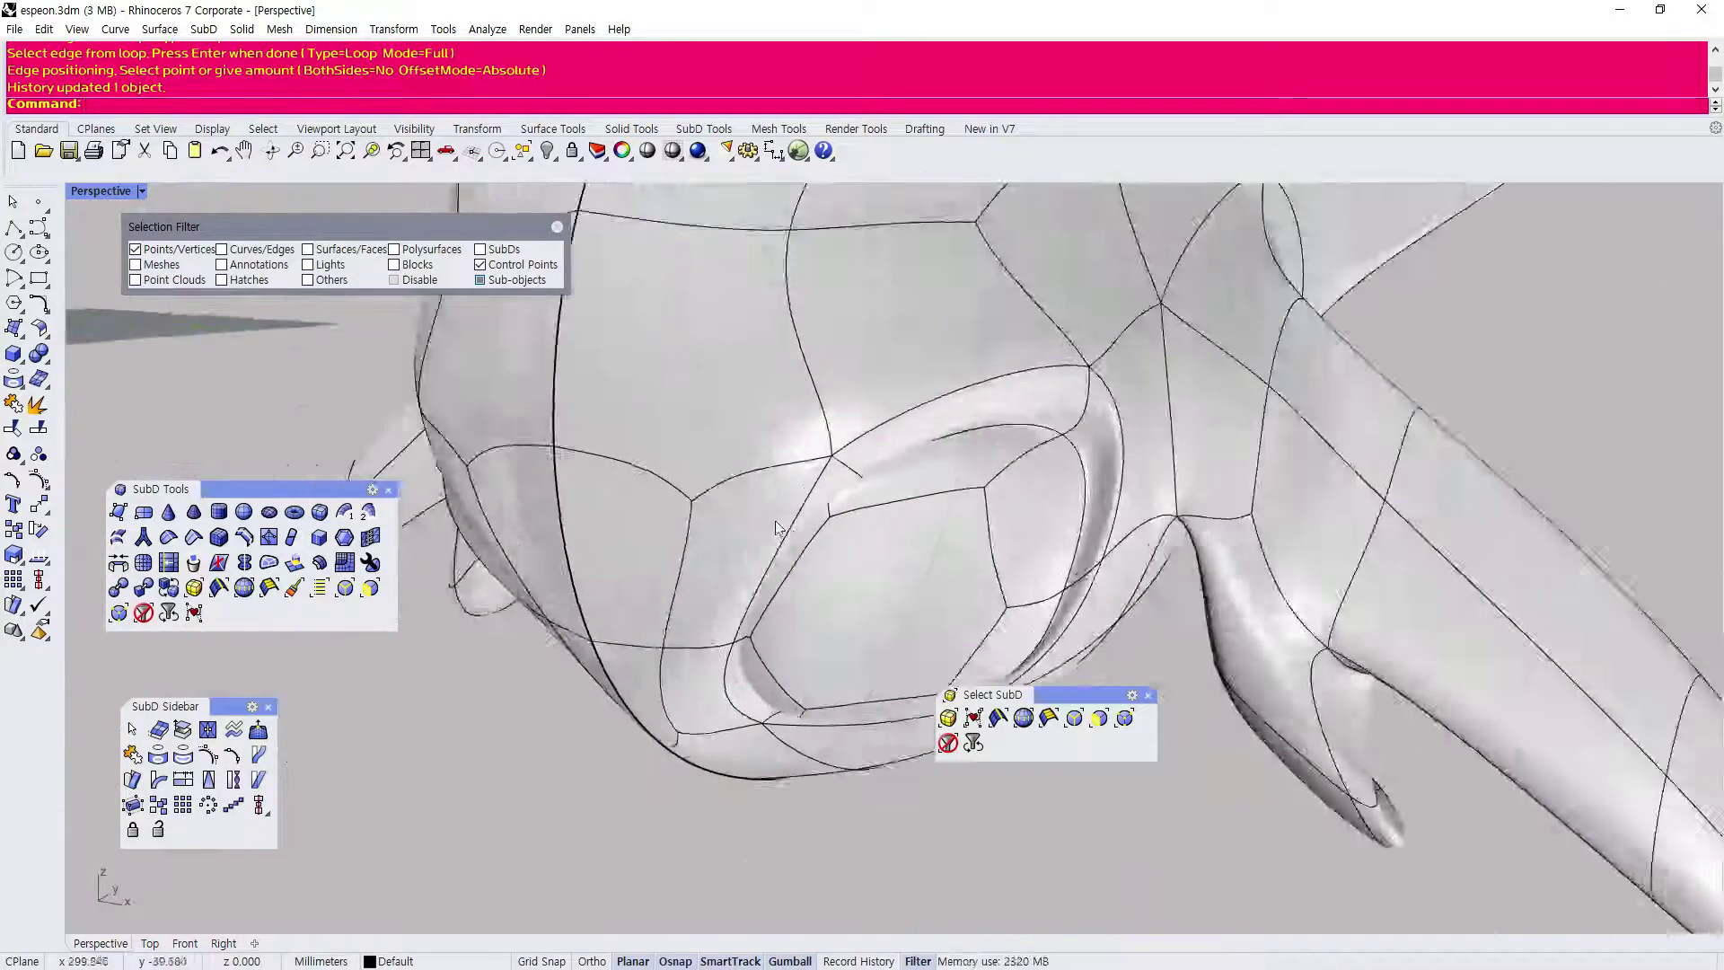
pyautogui.click(674, 498)
pyautogui.moveTo(730, 485)
pyautogui.mouseDown()
pyautogui.moveTo(778, 456)
pyautogui.moveTo(716, 491)
pyautogui.moveTo(727, 460)
pyautogui.mouseUp()
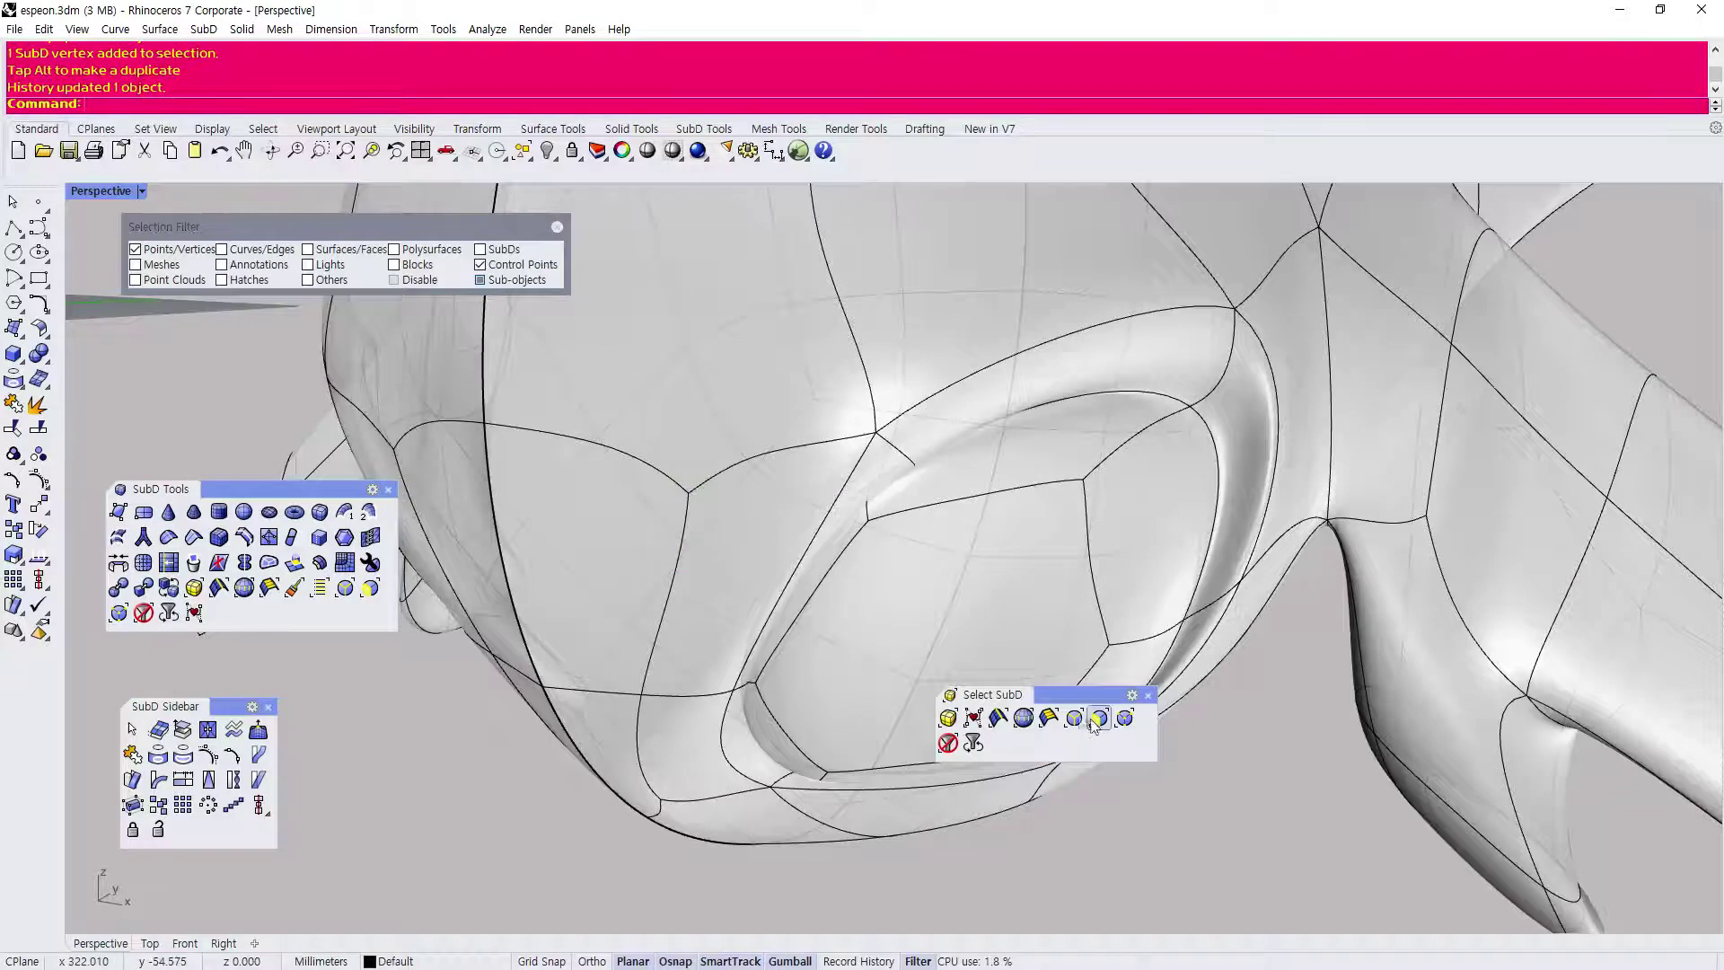
# Limit selection to SubD faces, then narrow and tilt the face between the eye socket's inner rim and the nose bridge.
pyautogui.click(736, 508)
pyautogui.moveTo(735, 509); pyautogui.dragTo(740, 579, button='right')
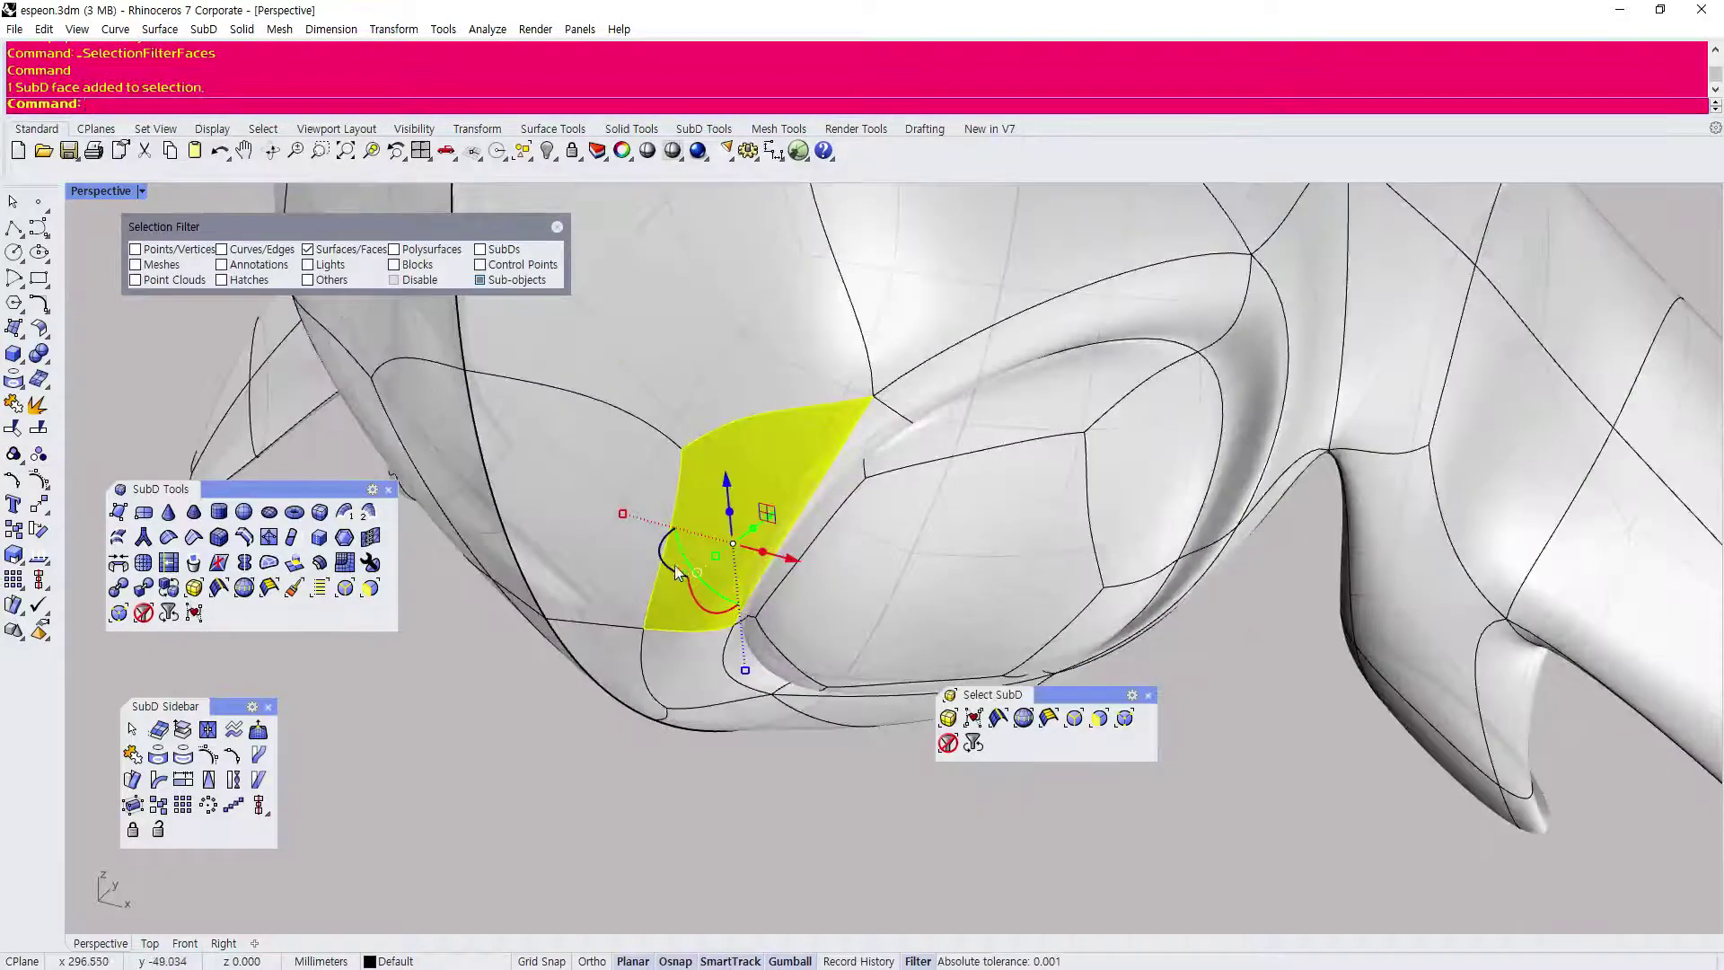
pyautogui.moveTo(665, 567); pyautogui.dragTo(648, 523)
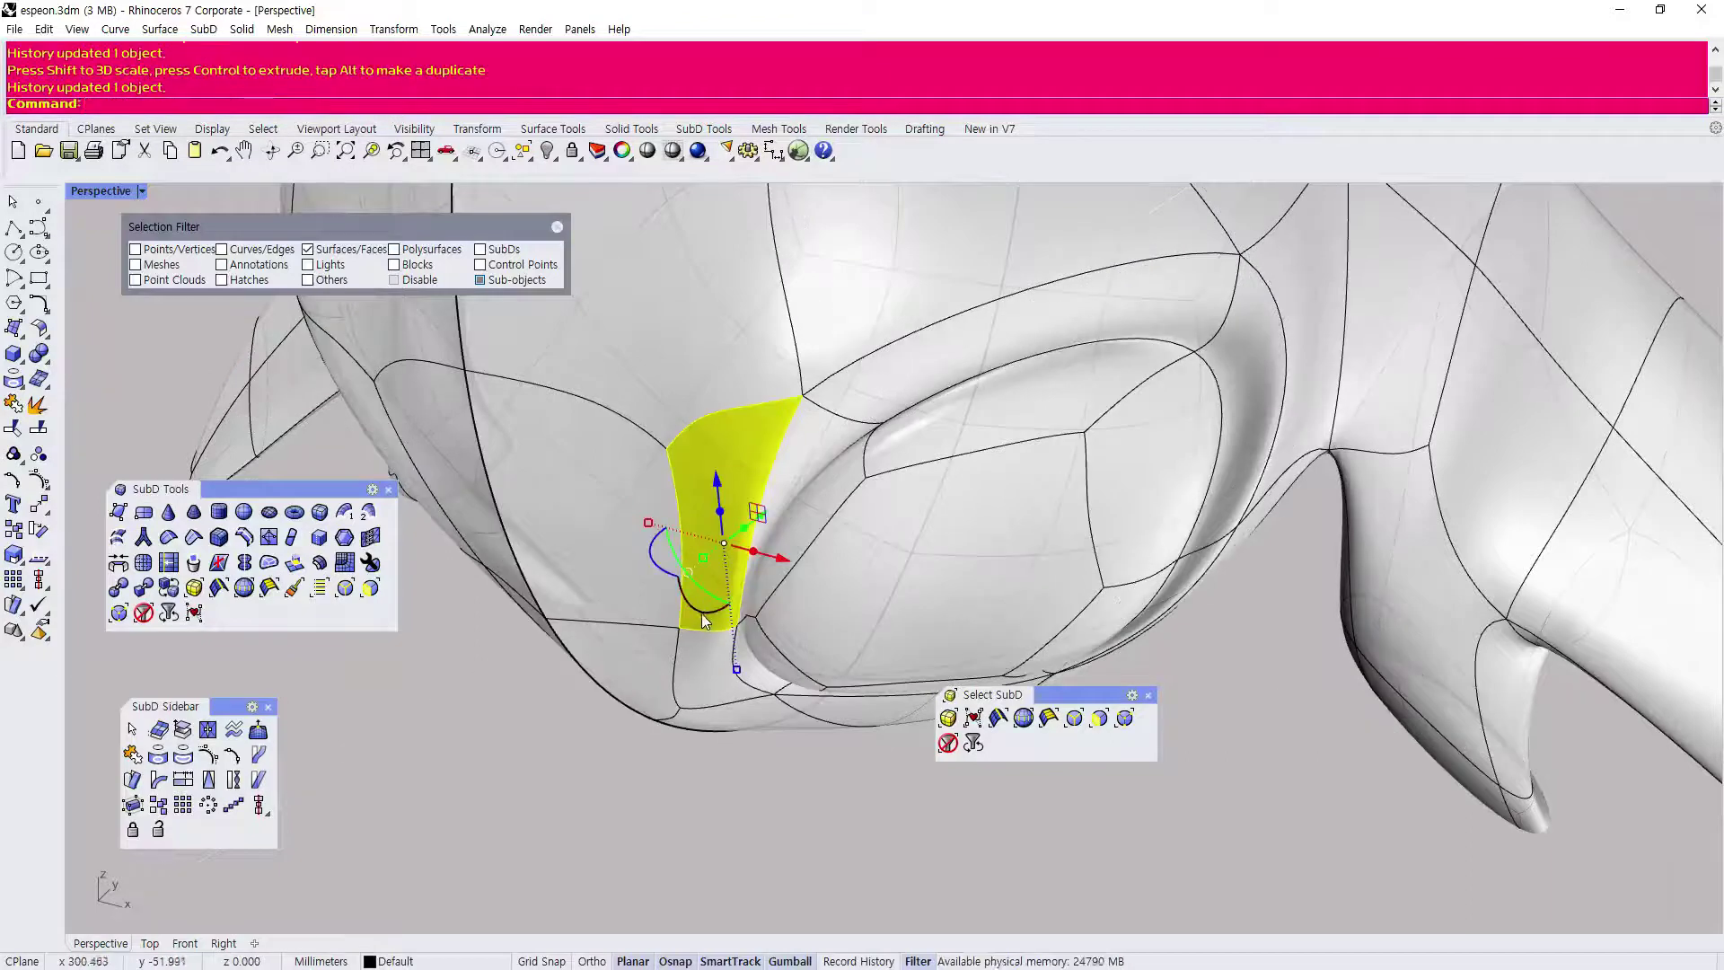
pyautogui.moveTo(702, 574); pyautogui.dragTo(693, 570)
pyautogui.press('Escape')
# Select a face on the eye socket's inner side and make small adjustments to its tilt and position.
pyautogui.moveTo(663, 642); pyautogui.dragTo(764, 598, button='right')
pyautogui.click(806, 549)
pyautogui.moveTo(765, 593)
pyautogui.mouseDown()
pyautogui.moveTo(790, 588)
pyautogui.moveTo(714, 598)
pyautogui.moveTo(746, 583)
pyautogui.mouseUp()
pyautogui.moveTo(712, 562); pyautogui.dragTo(764, 537, button='right')
pyautogui.moveTo(840, 501)
pyautogui.mouseDown()
pyautogui.moveTo(801, 525)
pyautogui.moveTo(855, 499)
pyautogui.mouseUp()
# Limit selection to SubD vertices and adjust the vertex between the nose bridge and the eye socket's inner corner.
pyautogui.click(590, 697)
pyautogui.moveTo(590, 697); pyautogui.dragTo(1109, 757, button='right')
pyautogui.moveTo(718, 549); pyautogui.dragTo(720, 624, button='right')
pyautogui.scroll(4, 717, 552)
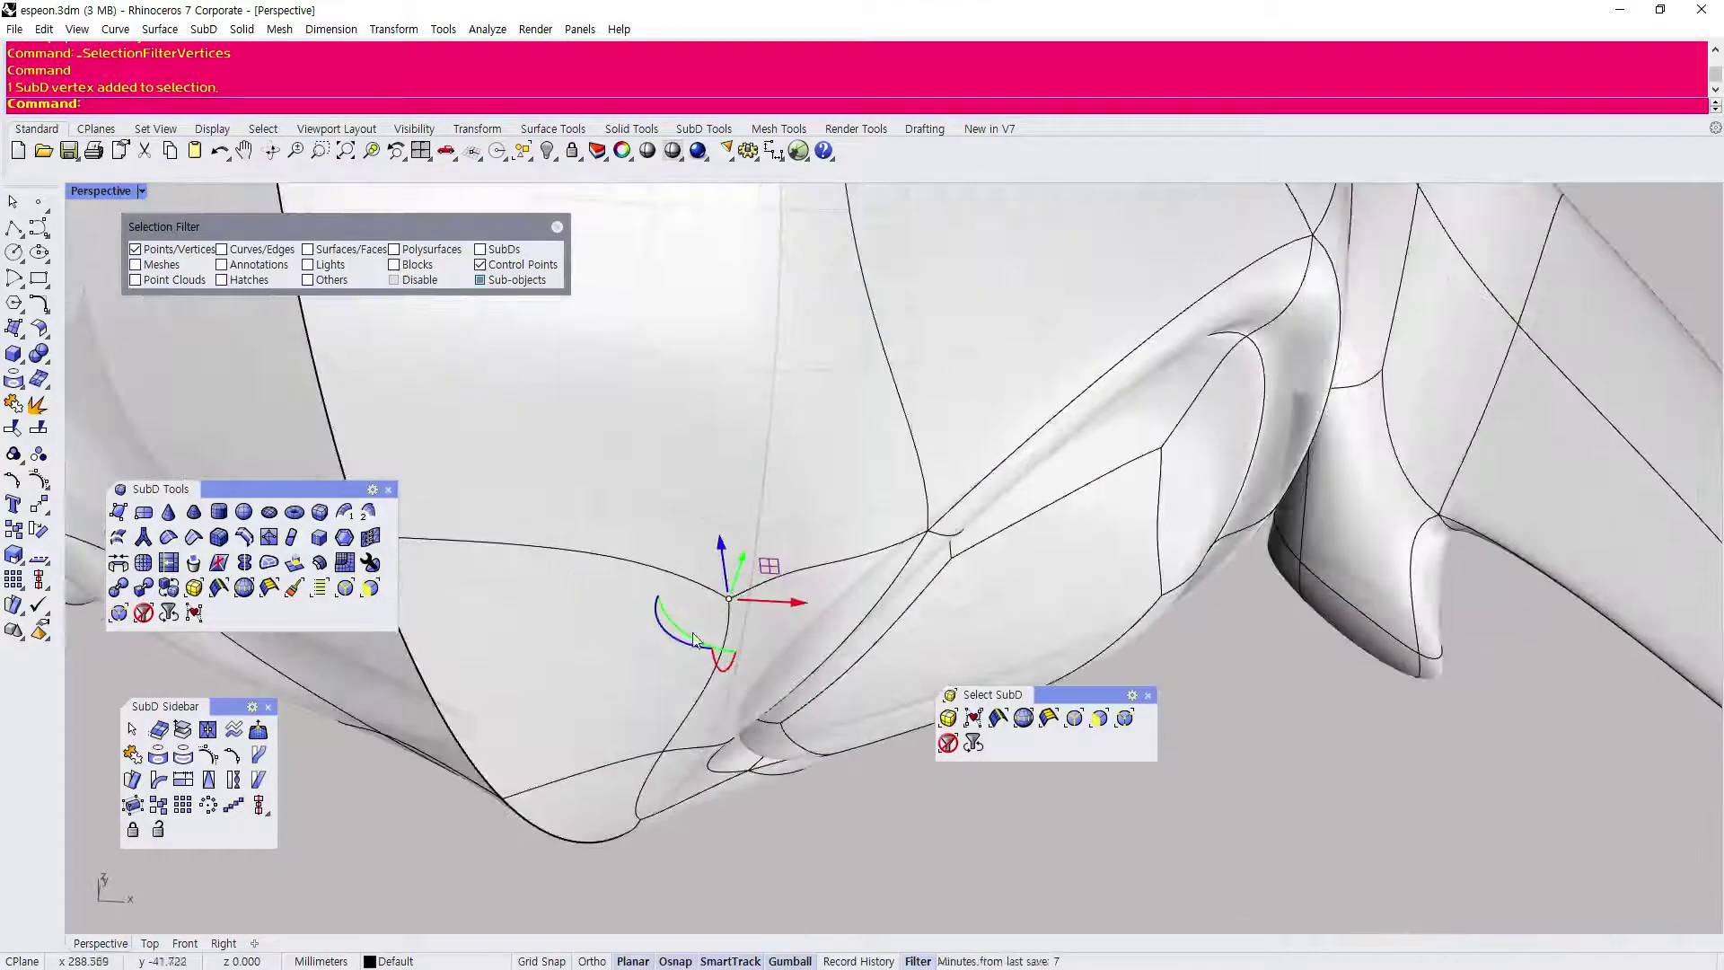
pyautogui.moveTo(687, 649); pyautogui.dragTo(815, 611)
pyautogui.scroll(-4, 804, 568)
# Move the vertex at the eye socket's upper inner rim, below the forehead.
pyautogui.click(848, 785)
pyautogui.moveTo(848, 785); pyautogui.dragTo(886, 690, button='right')
pyautogui.scroll(-3, 737, 460)
pyautogui.scroll(5, 884, 691)
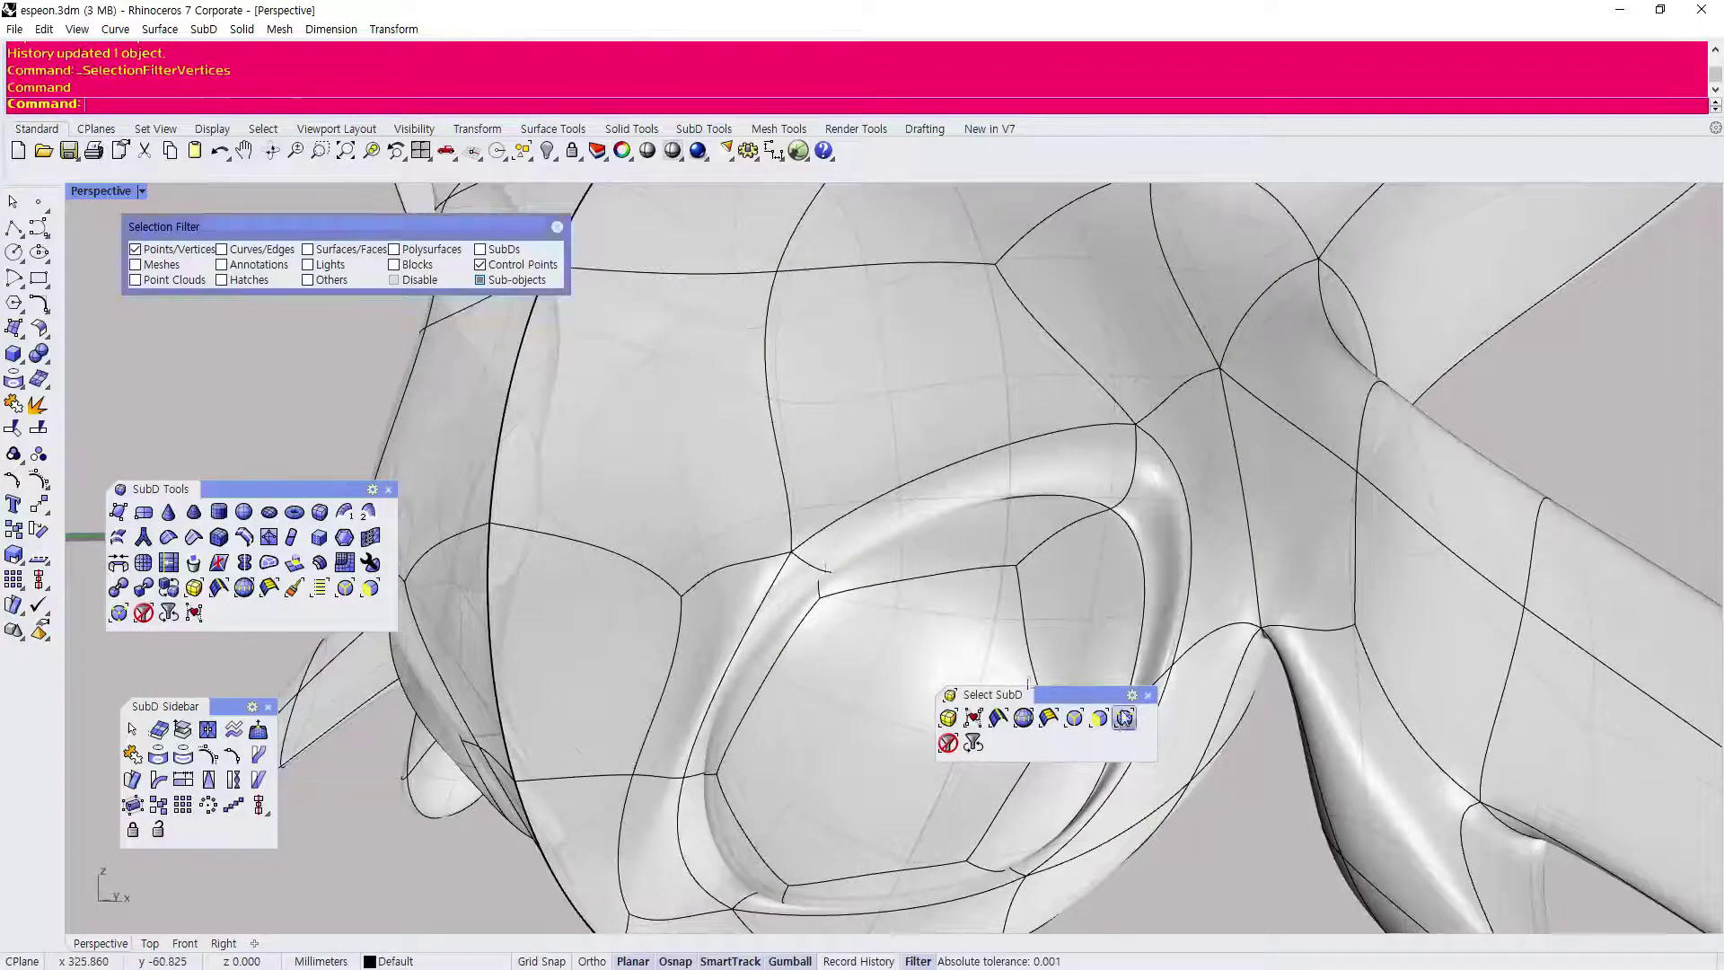
pyautogui.moveTo(792, 556); pyautogui.dragTo(825, 485)
# Compare the reshaped brow, eye sockets and overall head with the main Espeon reference picture from several angles.
pyautogui.scroll(-6, 774, 509)
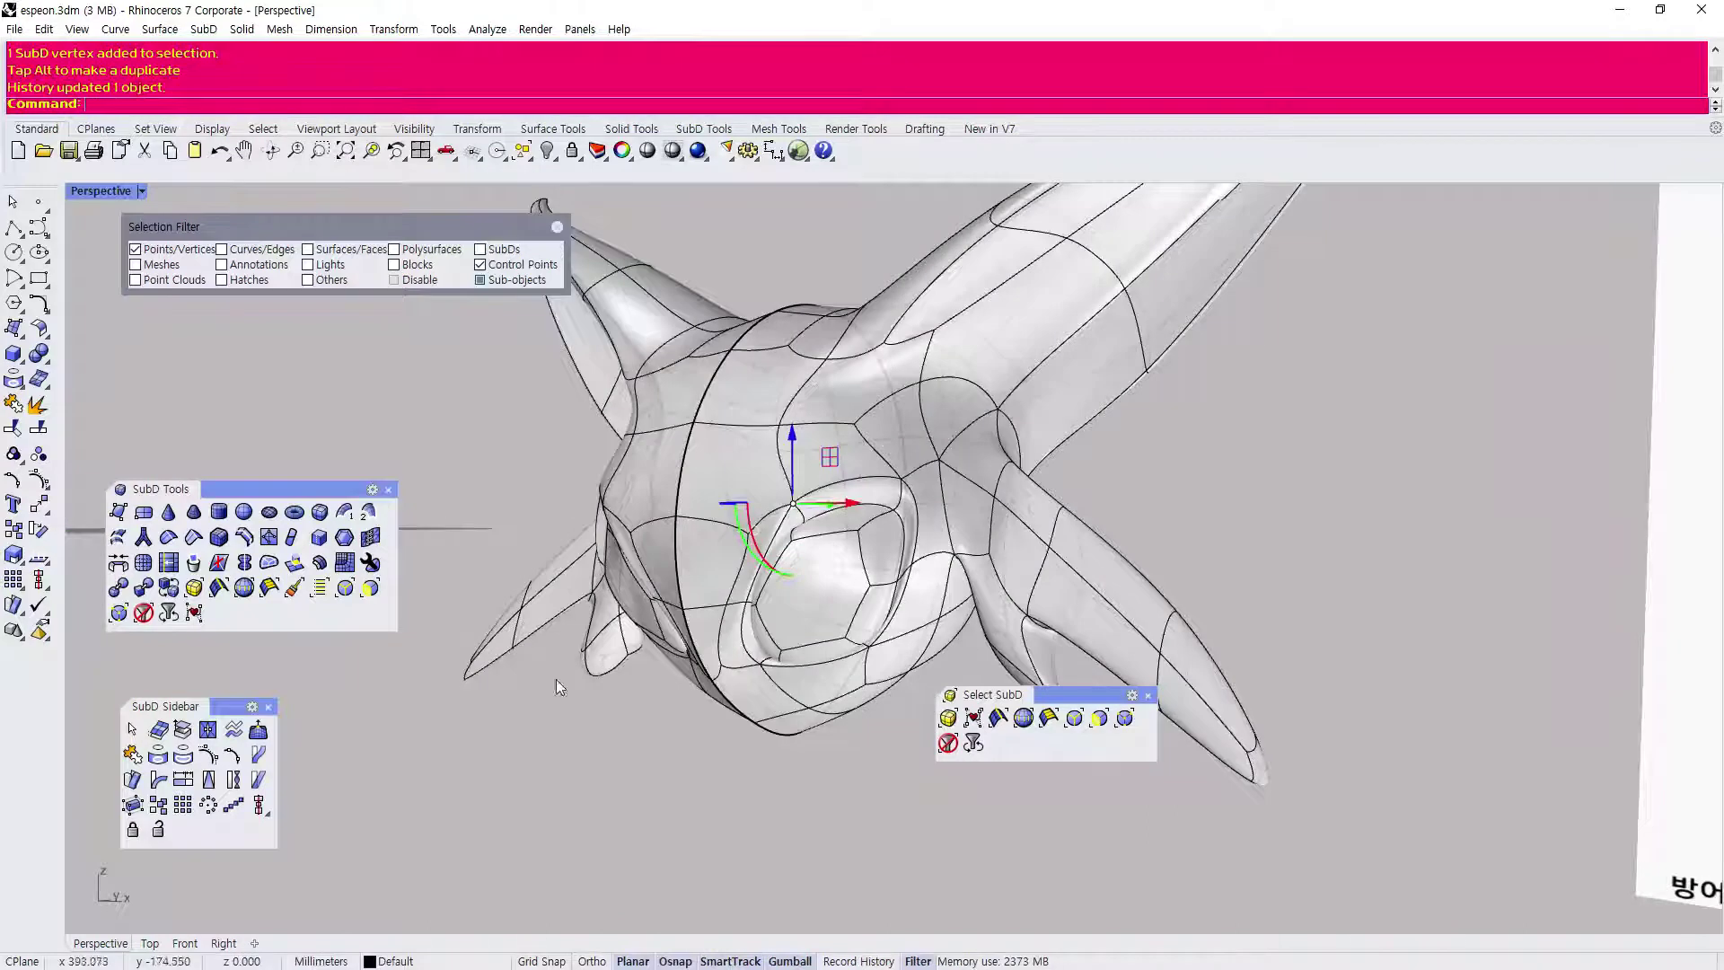
pyautogui.scroll(-5, 492, 347)
pyautogui.moveTo(796, 439); pyautogui.dragTo(851, 445, button='right')
pyautogui.scroll(5, 1162, 411)
pyautogui.scroll(-5, 1101, 461)
pyautogui.scroll(4, 725, 439)
pyautogui.scroll(-8, 726, 439)
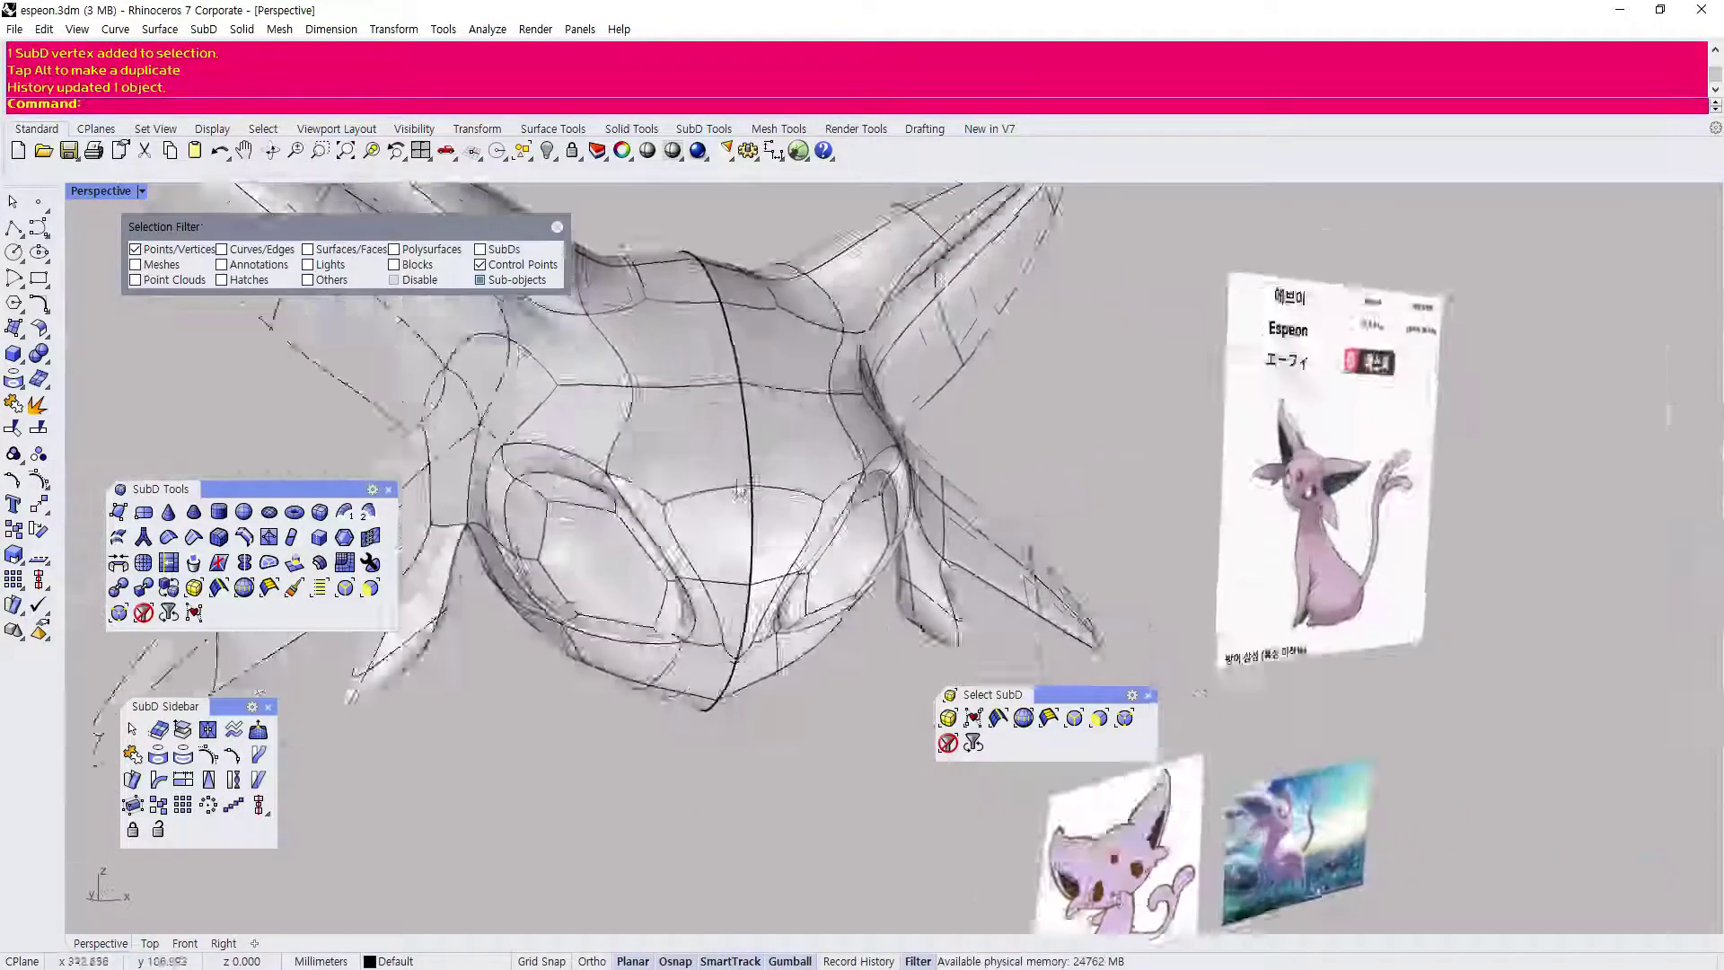
pyautogui.moveTo(728, 512); pyautogui.dragTo(1005, 494, button='right')
pyautogui.scroll(3, 925, 483)
pyautogui.scroll(-3, 925, 483)
pyautogui.scroll(8, 1100, 503)
pyautogui.scroll(-8, 1189, 521)
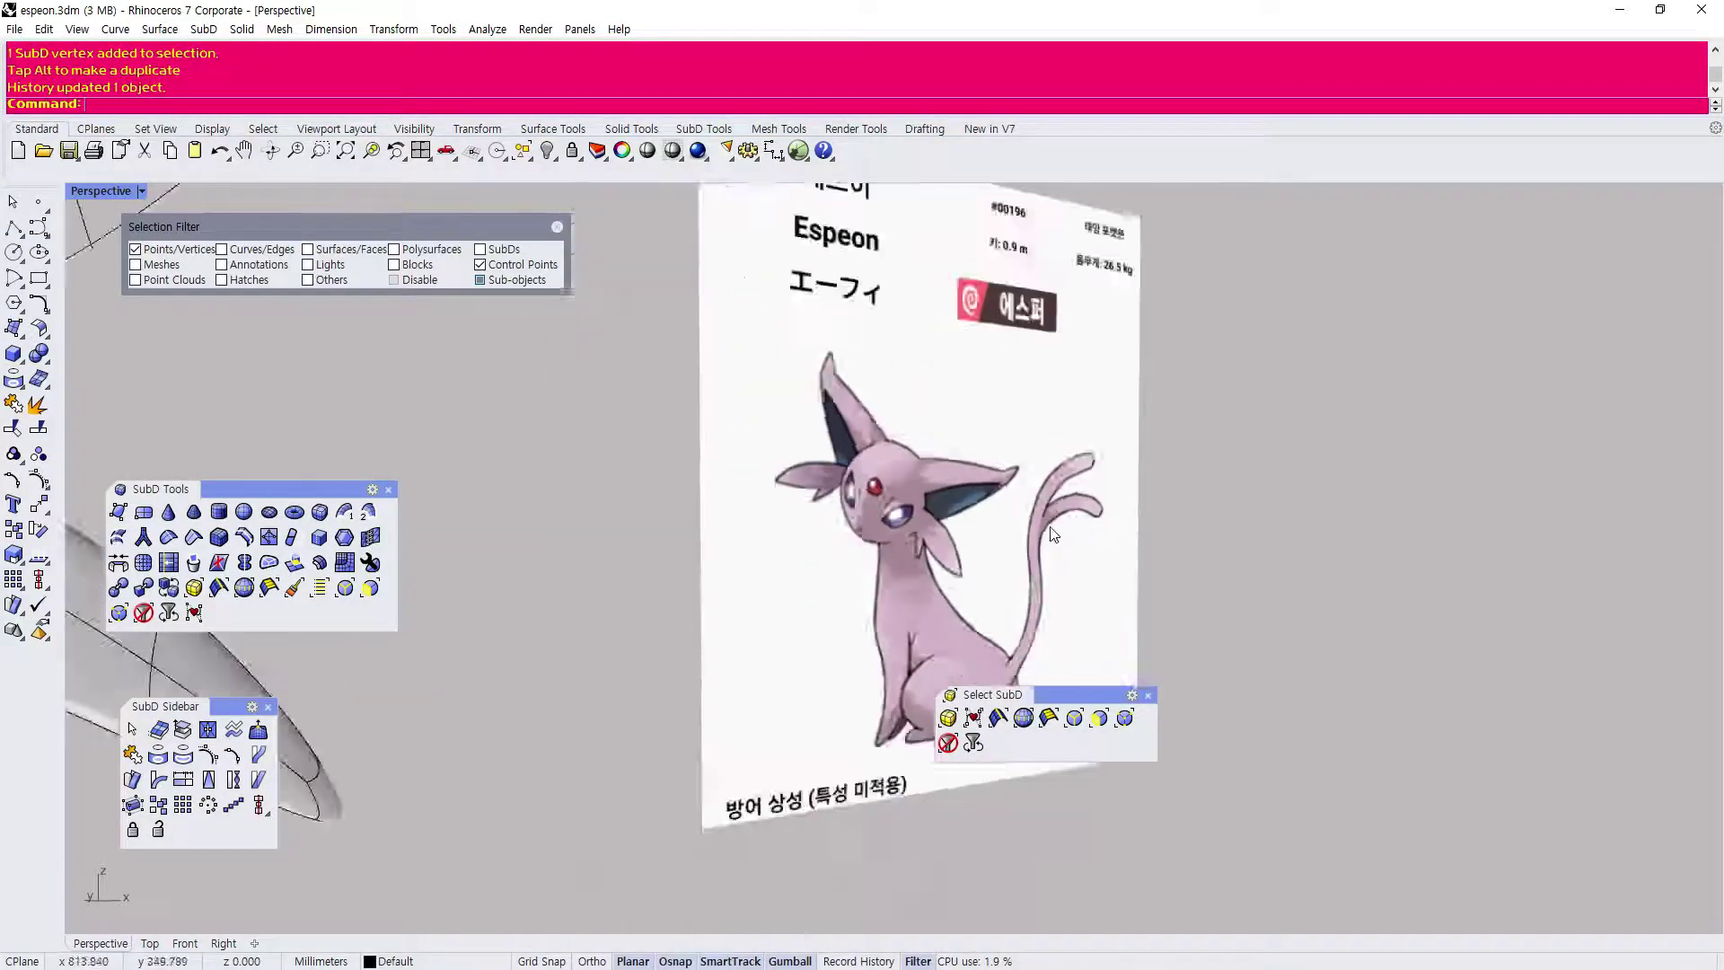
pyautogui.moveTo(716, 566); pyautogui.dragTo(641, 550, button='right')
pyautogui.scroll(5, 1193, 514)
pyautogui.scroll(-5, 1192, 514)
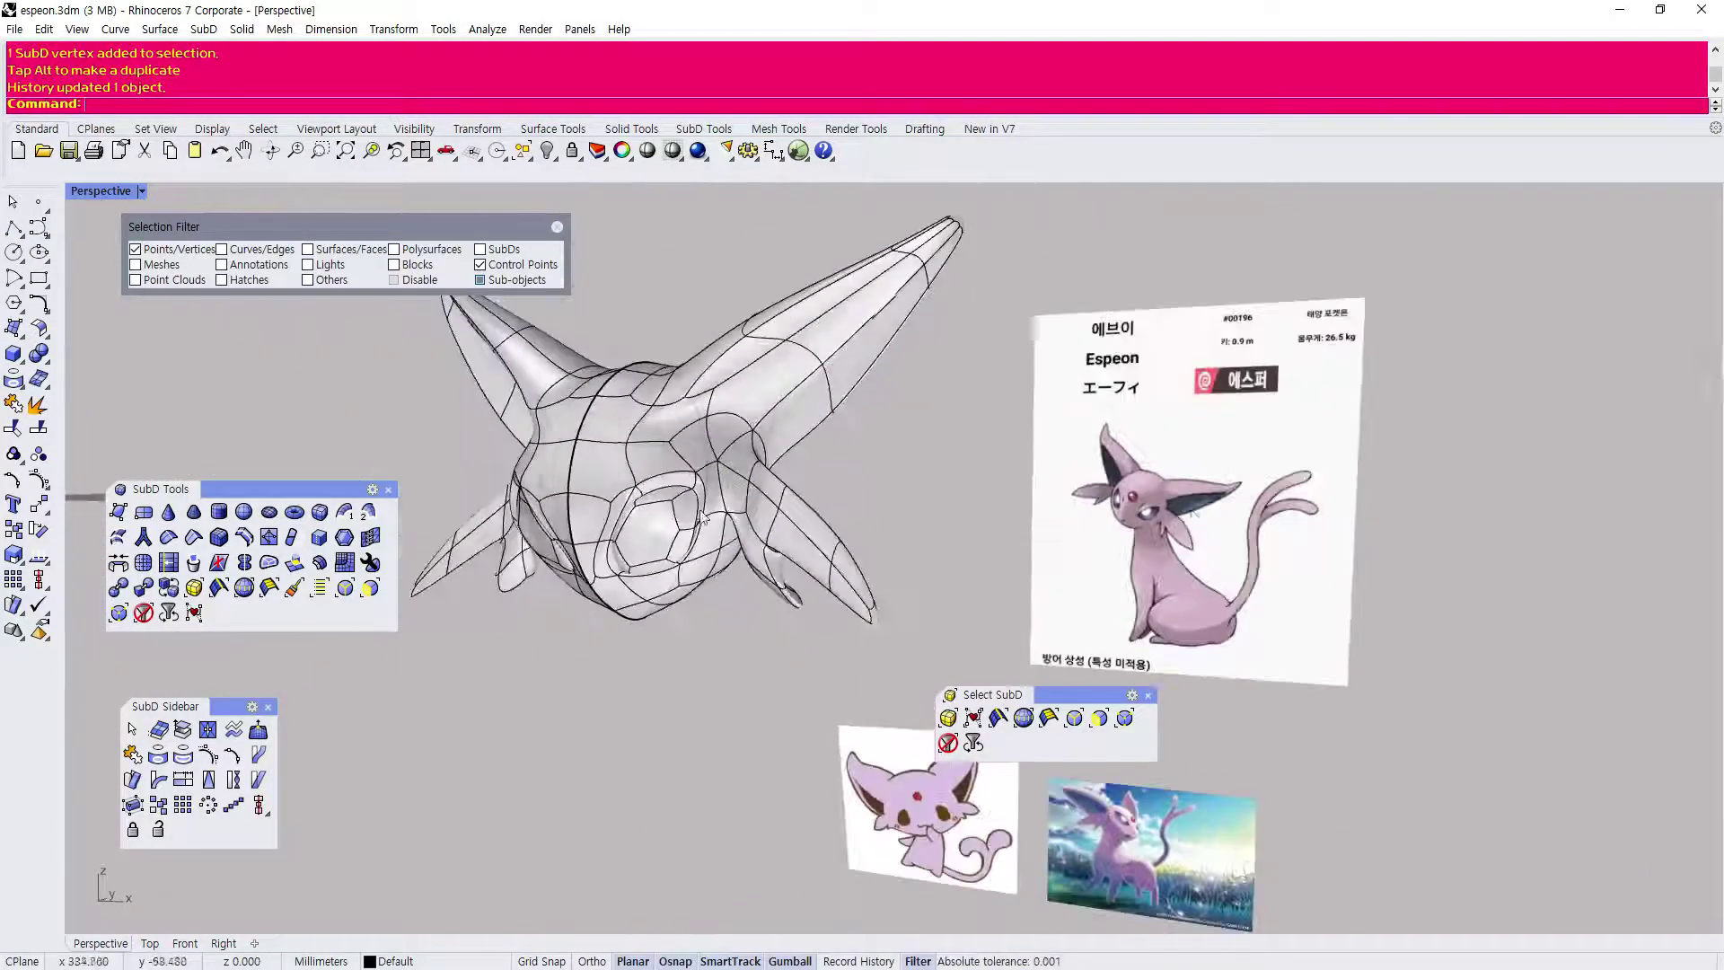
pyautogui.moveTo(500, 377); pyautogui.dragTo(725, 380, button='right')
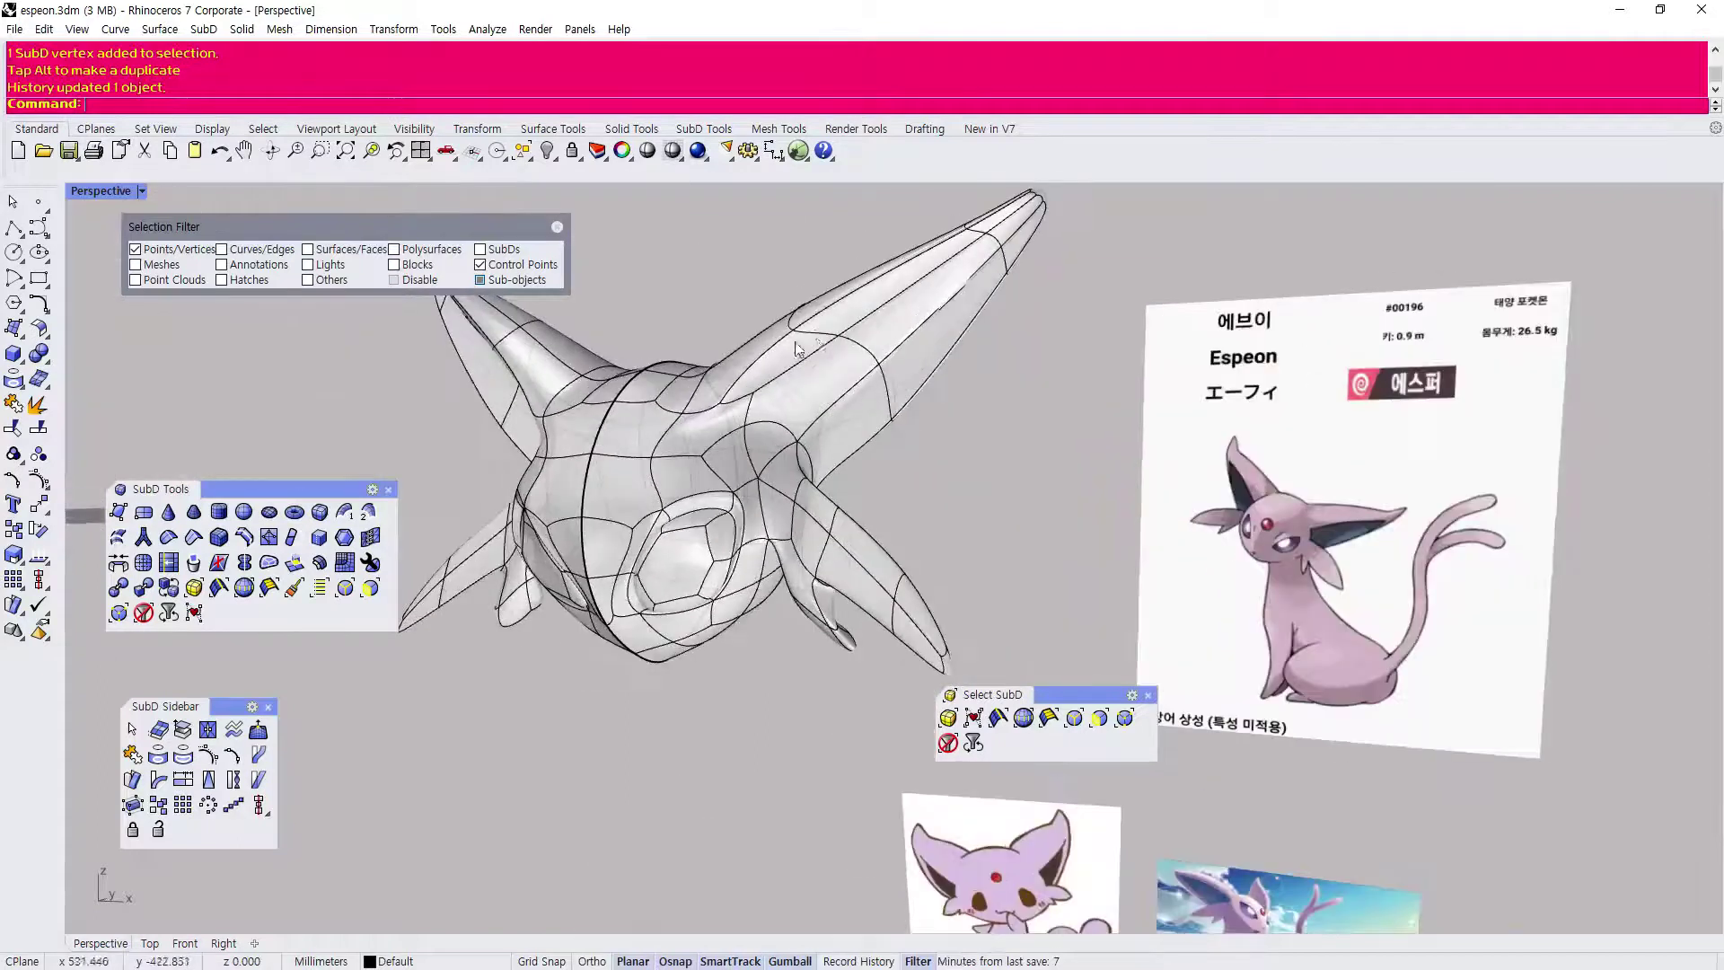
pyautogui.scroll(4, 819, 340)
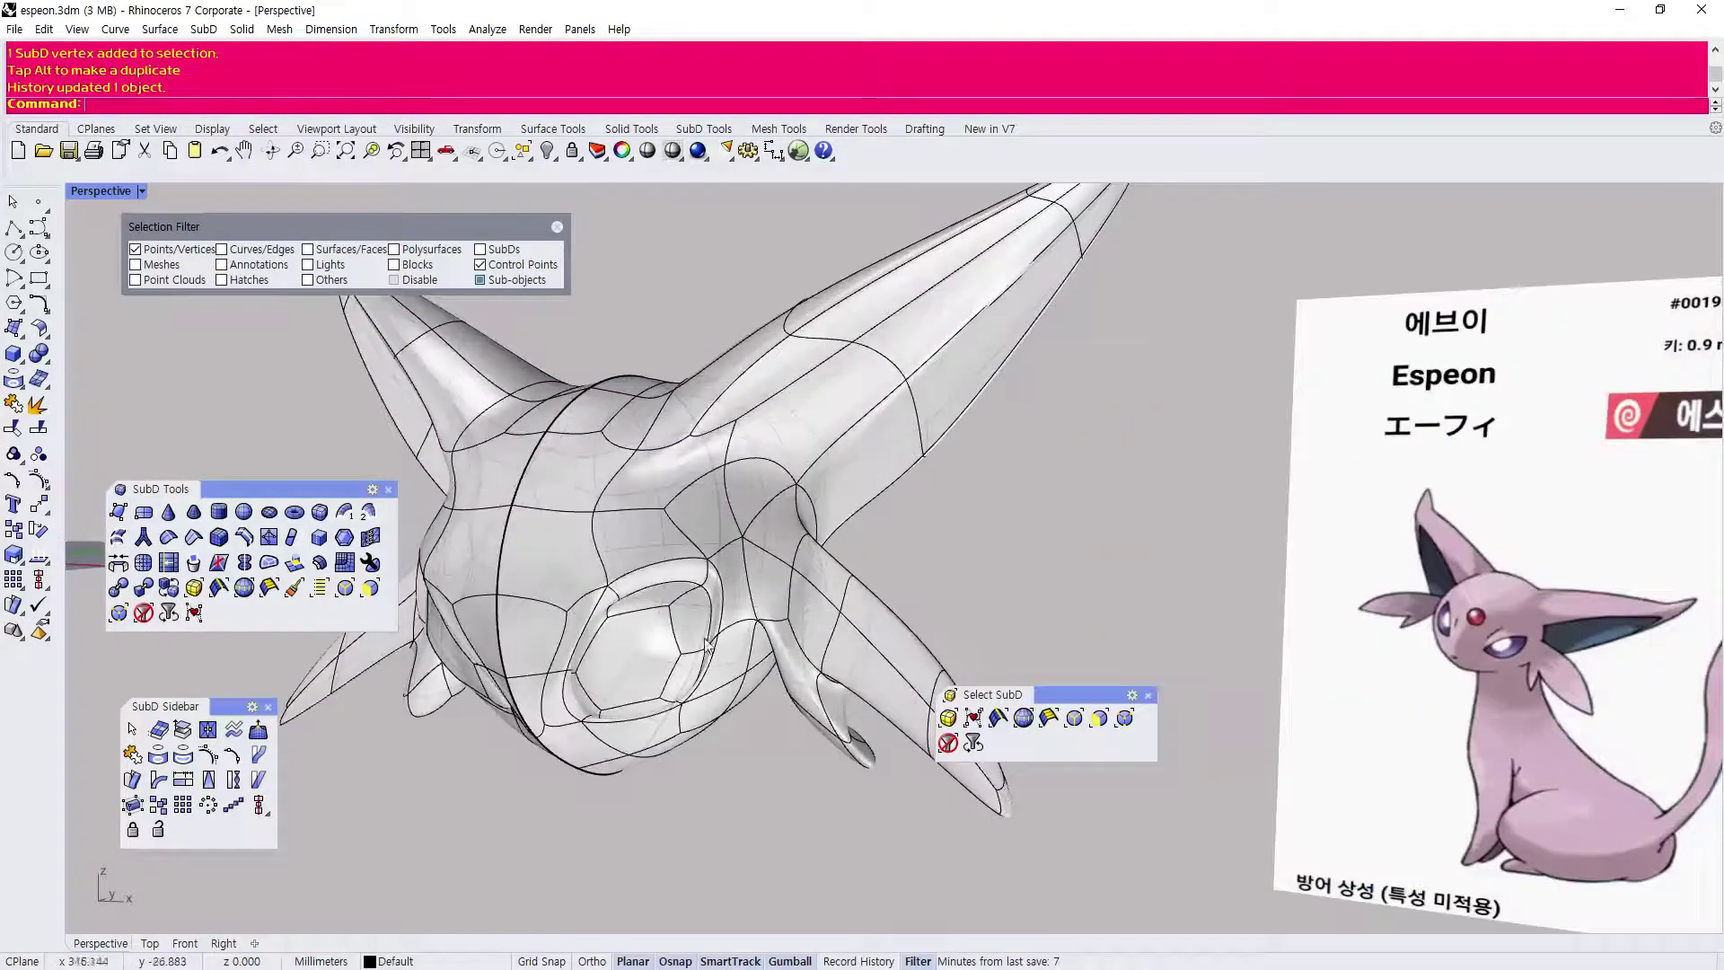
pyautogui.scroll(-4, 716, 655)
pyautogui.moveTo(772, 642); pyautogui.dragTo(929, 705, button='right')
pyautogui.scroll(-5, 525, 675)
pyautogui.scroll(5, 525, 675)
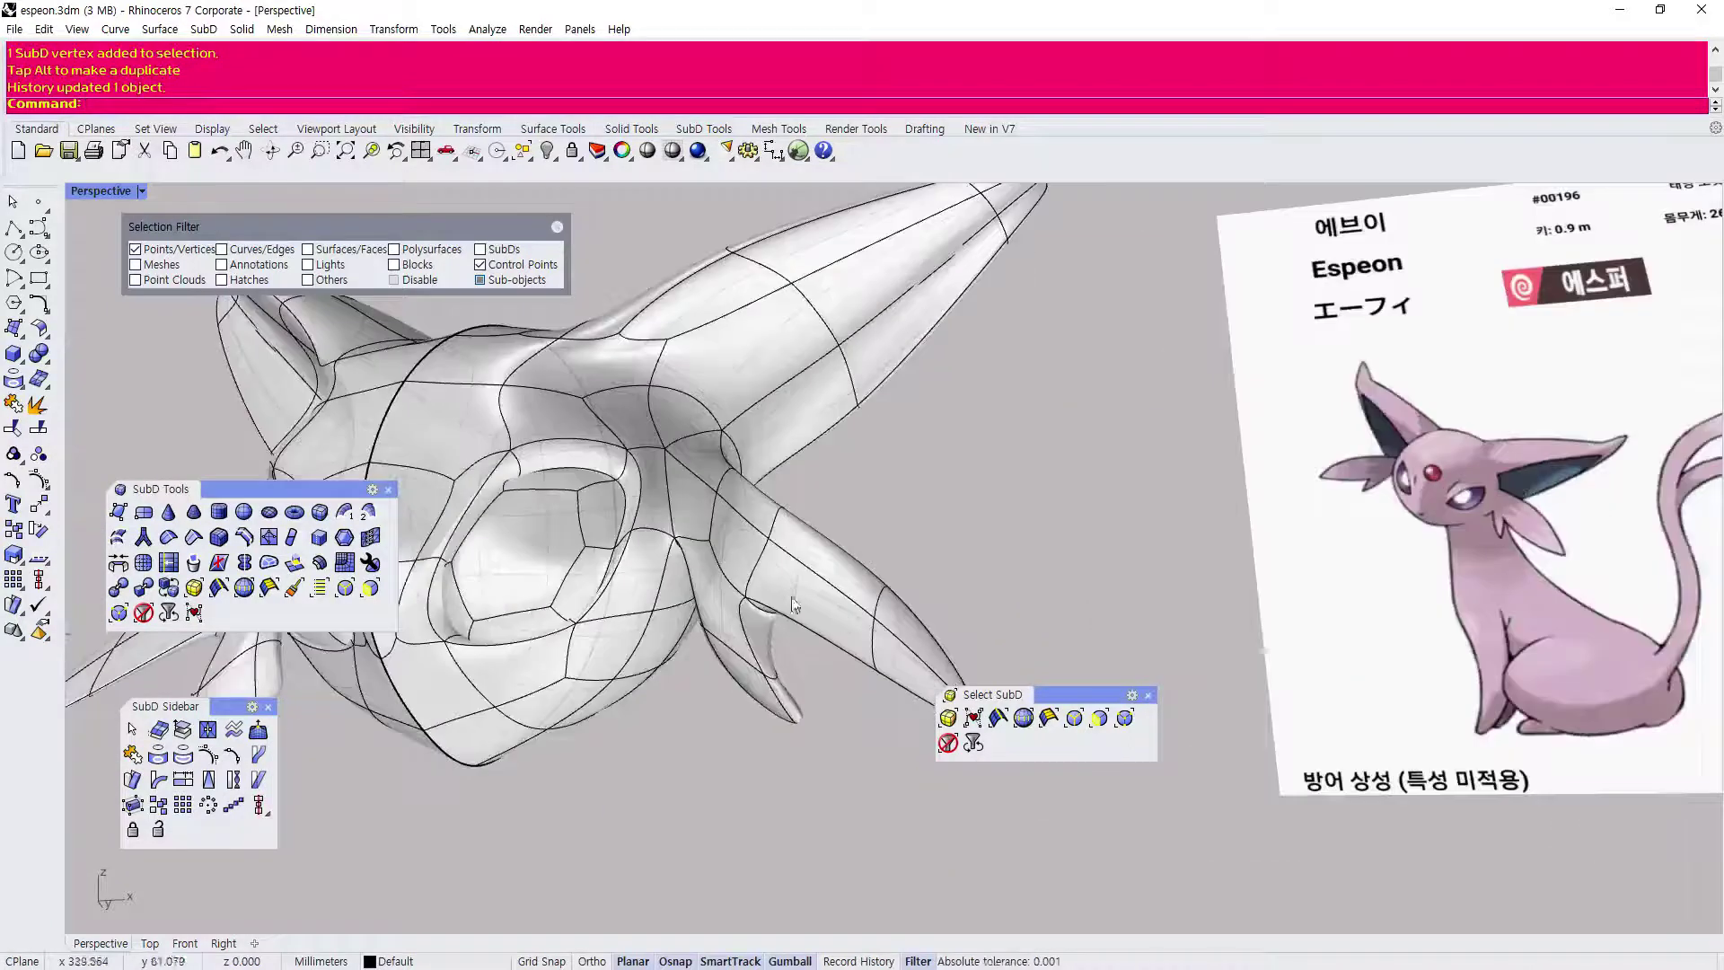
# Limit selection to SubD faces and rotate the small face at the outer end of the eye socket slightly.
pyautogui.scroll(6, 655, 566)
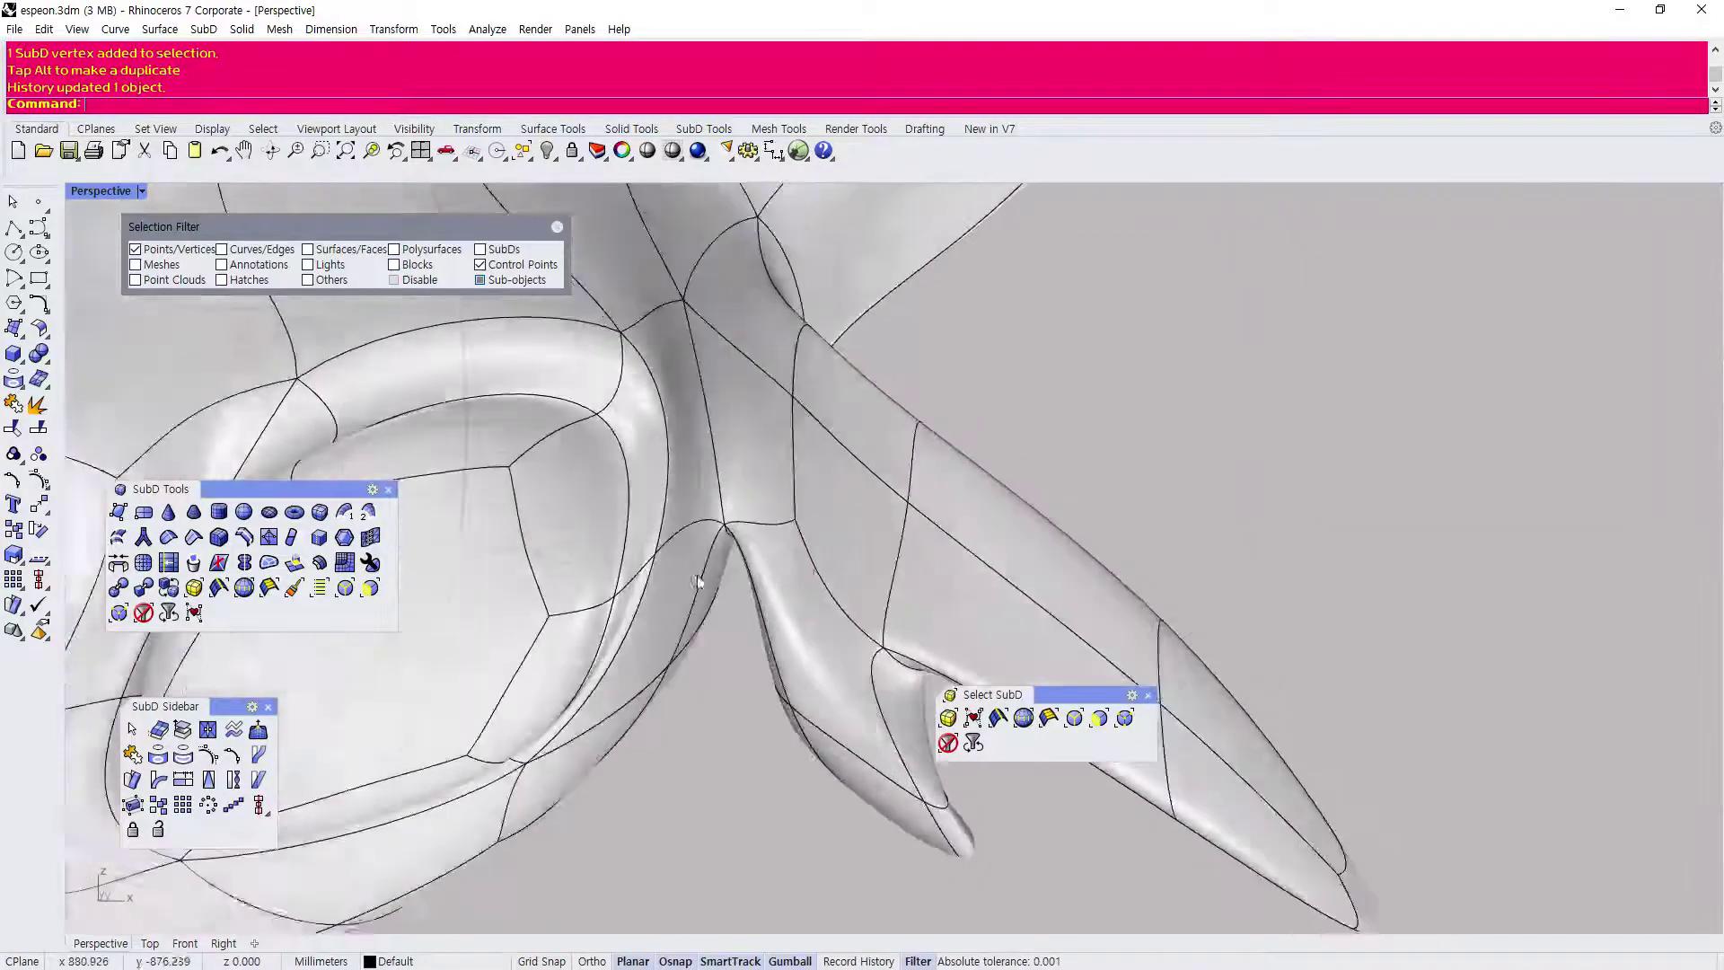
pyautogui.scroll(4, 614, 590)
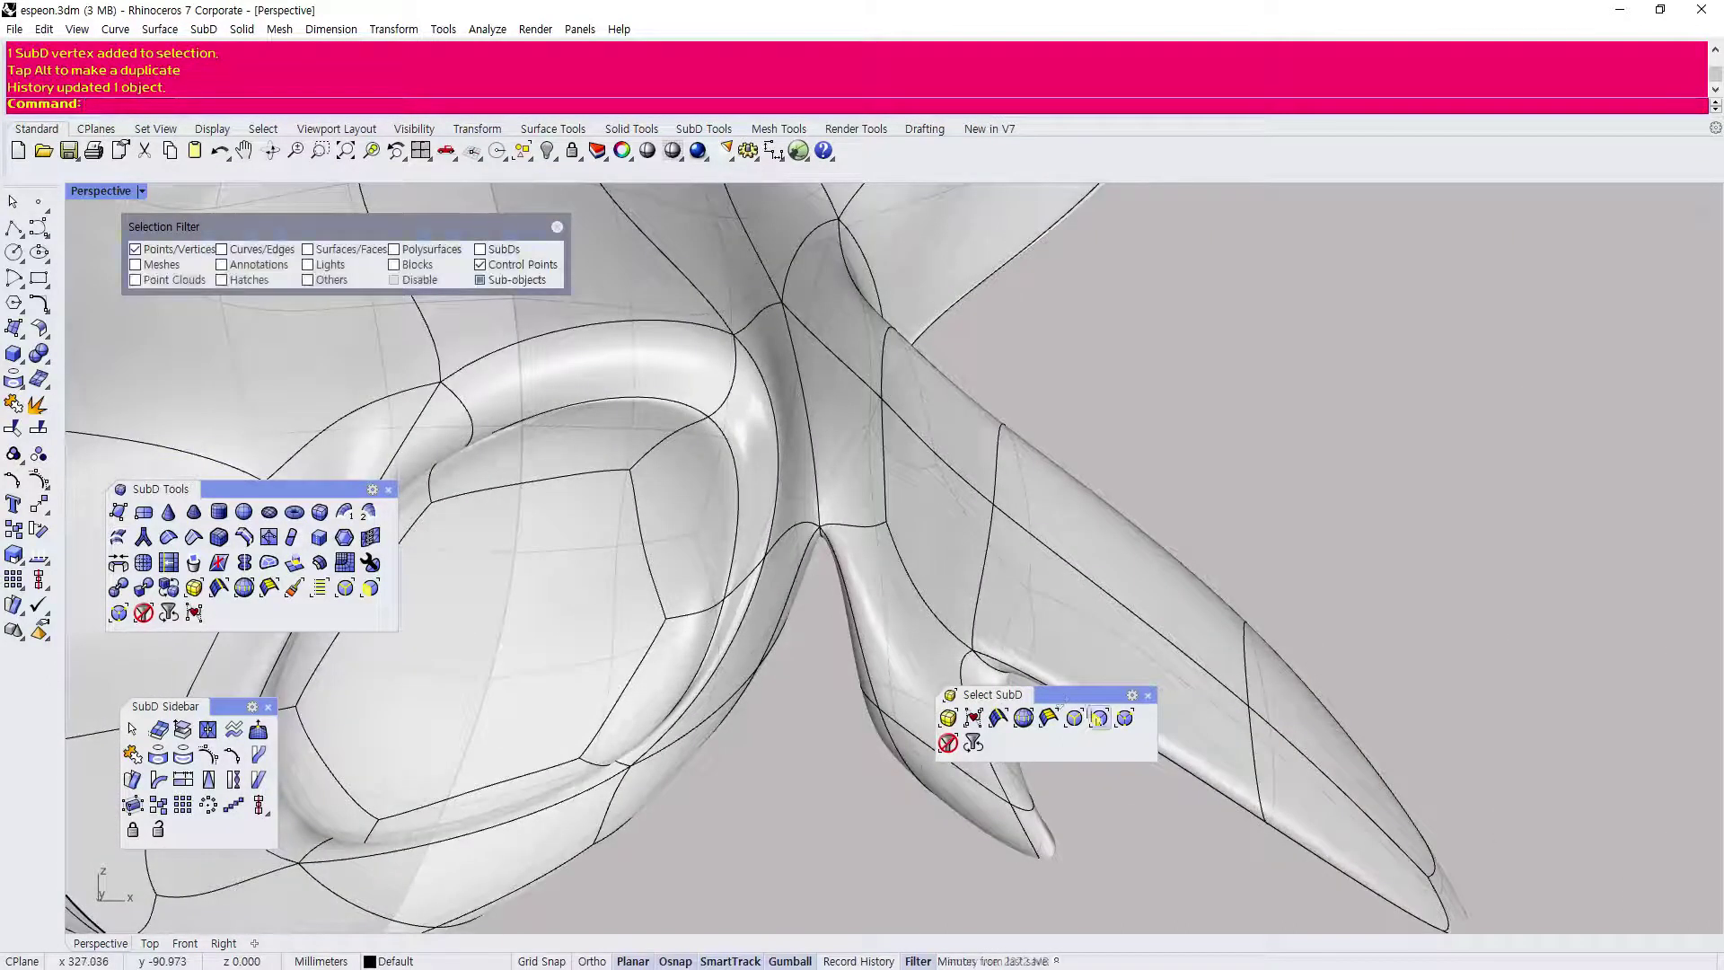
pyautogui.moveTo(695, 536); pyautogui.dragTo(660, 639, button='right')
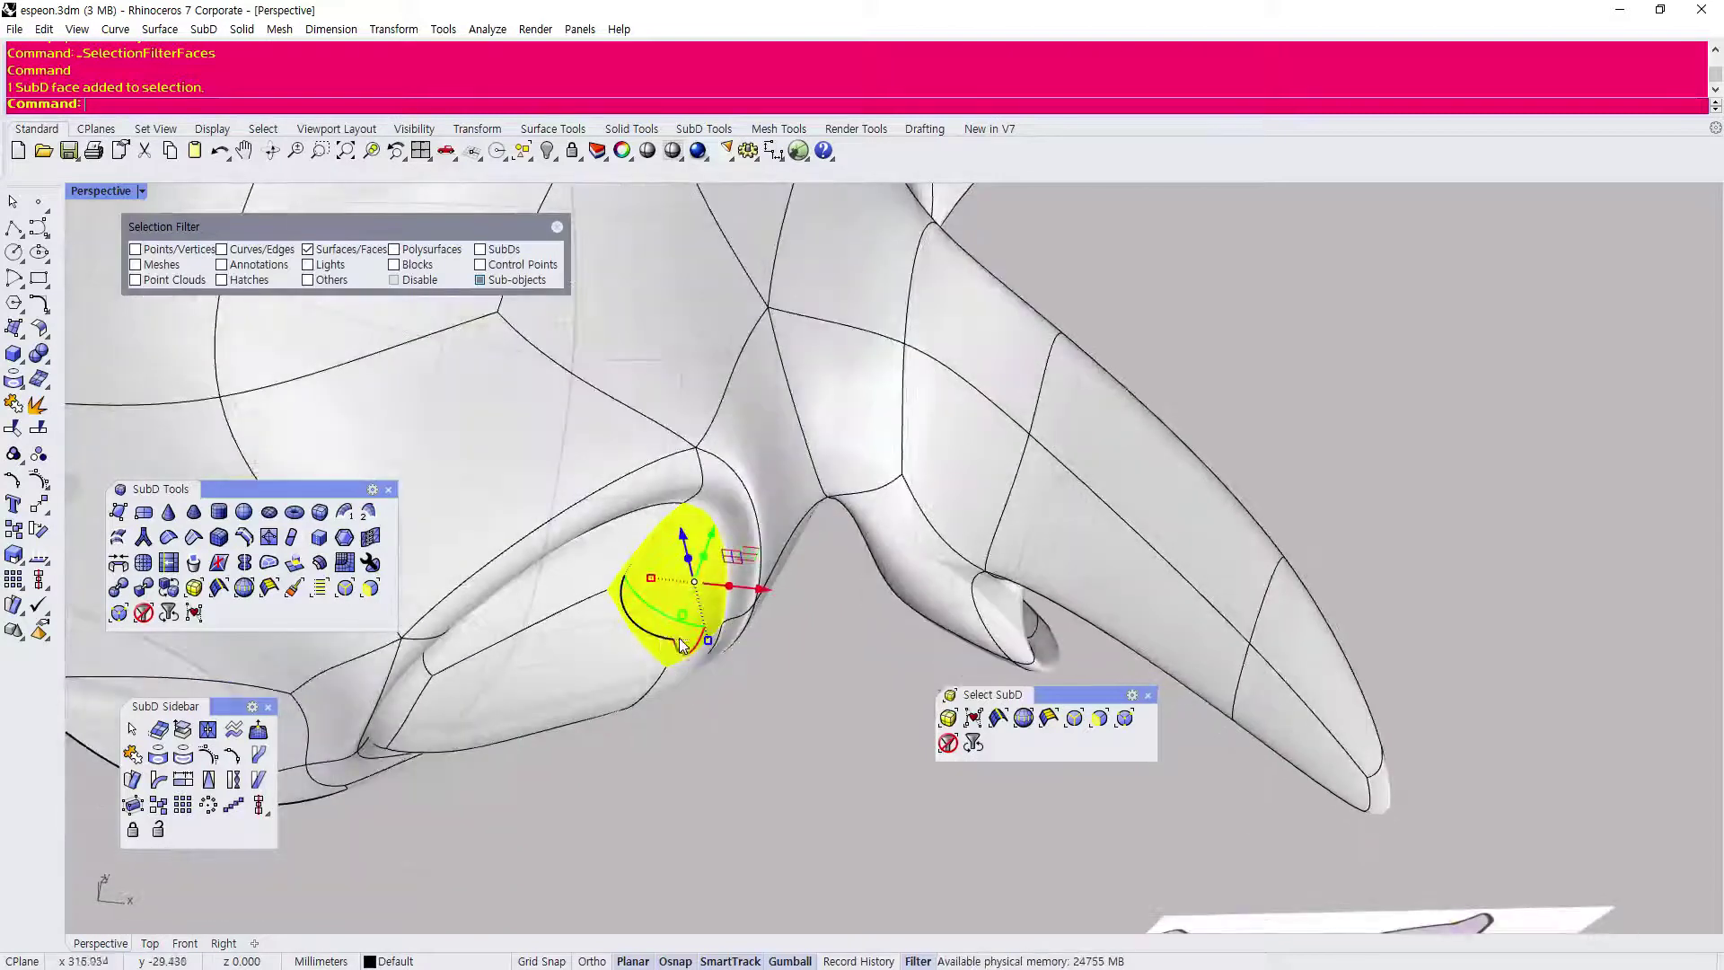
pyautogui.moveTo(679, 637); pyautogui.dragTo(698, 640)
pyautogui.click(810, 708)
# Select the large central face of the eye socket and scale it slightly in 3D.
pyautogui.moveTo(810, 707); pyautogui.dragTo(611, 395, button='right')
pyautogui.moveTo(503, 539); pyautogui.dragTo(663, 553, button='right')
pyautogui.click(663, 554)
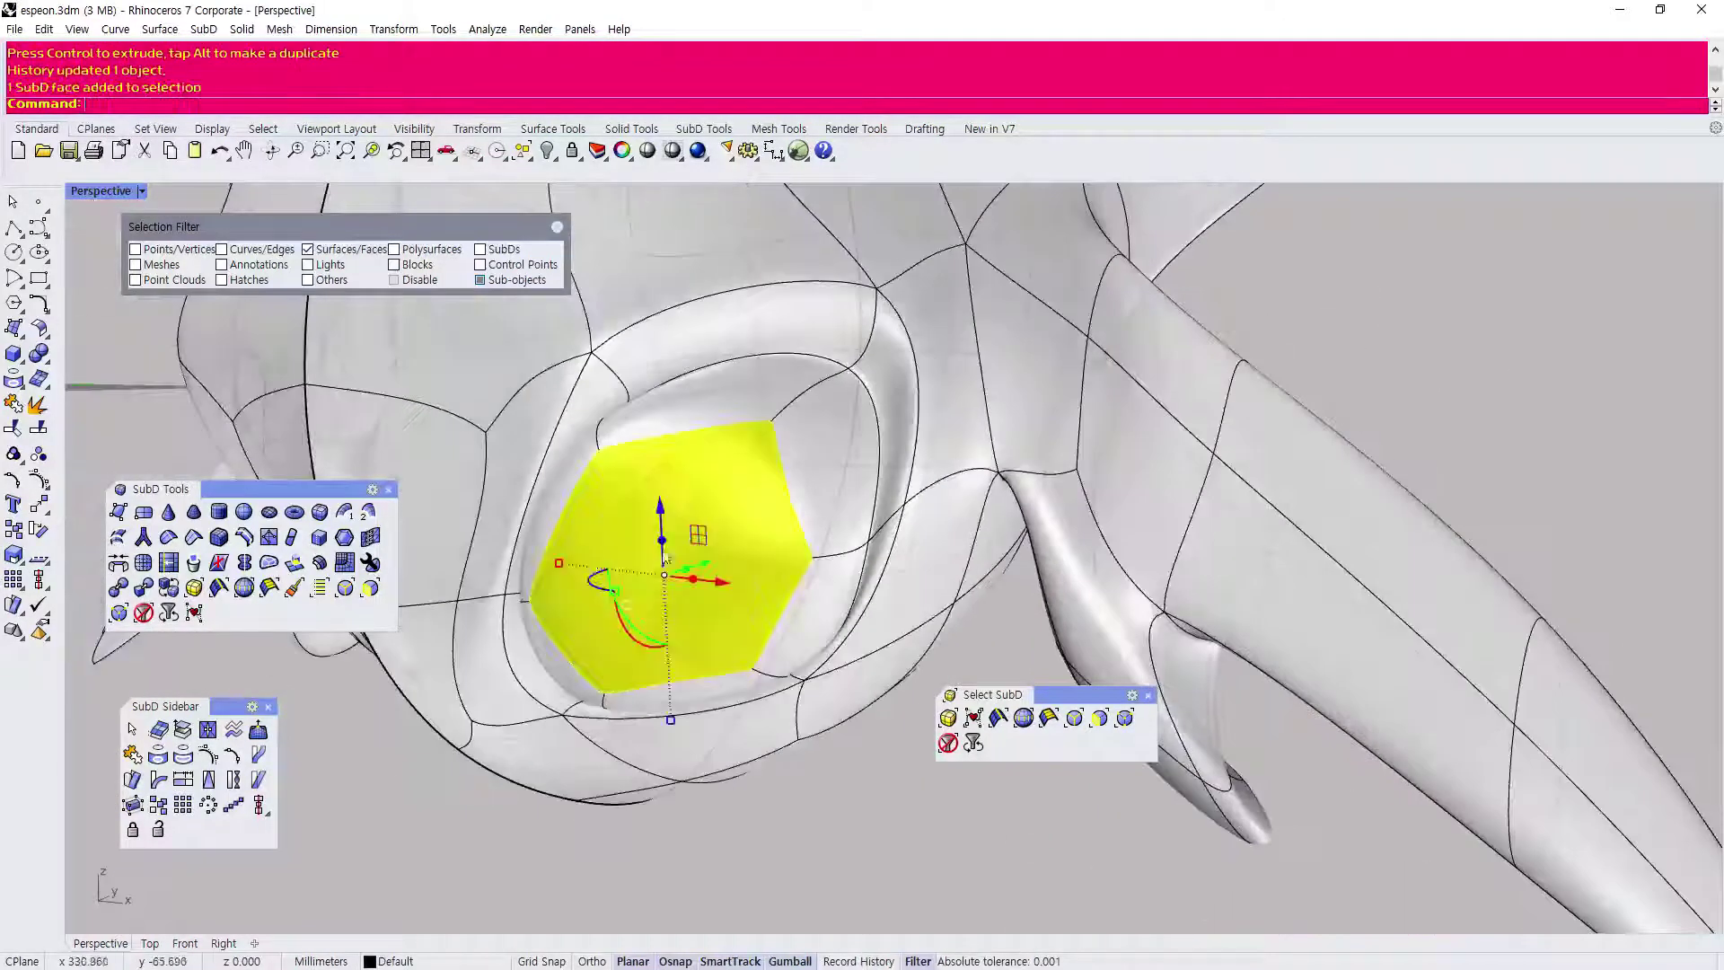
pyautogui.keyDown('shift'); pyautogui.moveTo(564, 565); pyautogui.dragTo(567, 565); pyautogui.keyUp('shift')
pyautogui.moveTo(690, 516); pyautogui.dragTo(677, 726, button='right')
pyautogui.click(677, 726)
# Study Espeon's eyes, muzzle and cheek tufts in the reference pictures and check them against the modelled head.
pyautogui.scroll(-7, 665, 498)
pyautogui.moveTo(753, 580); pyautogui.dragTo(732, 549, button='right')
pyautogui.scroll(7, 1347, 514)
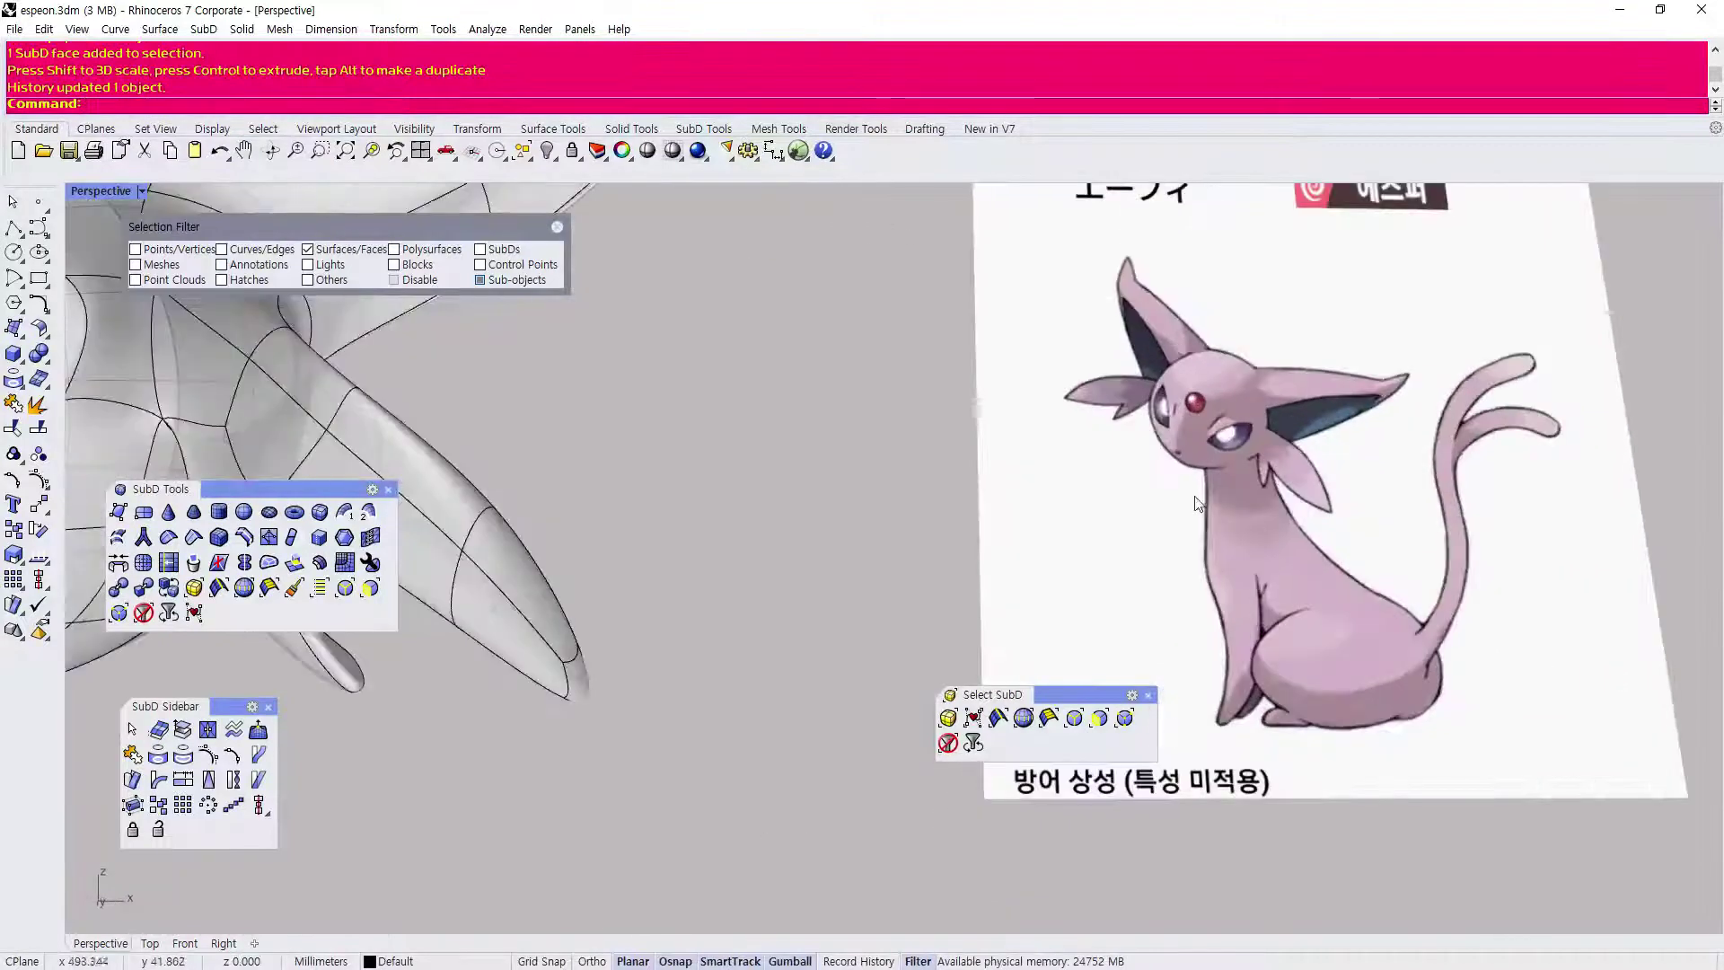
pyautogui.scroll(-10, 1199, 503)
pyautogui.scroll(5, 1194, 699)
pyautogui.scroll(5, 1193, 698)
pyautogui.scroll(-5, 939, 636)
pyautogui.moveTo(668, 668); pyautogui.dragTo(762, 651, button='right')
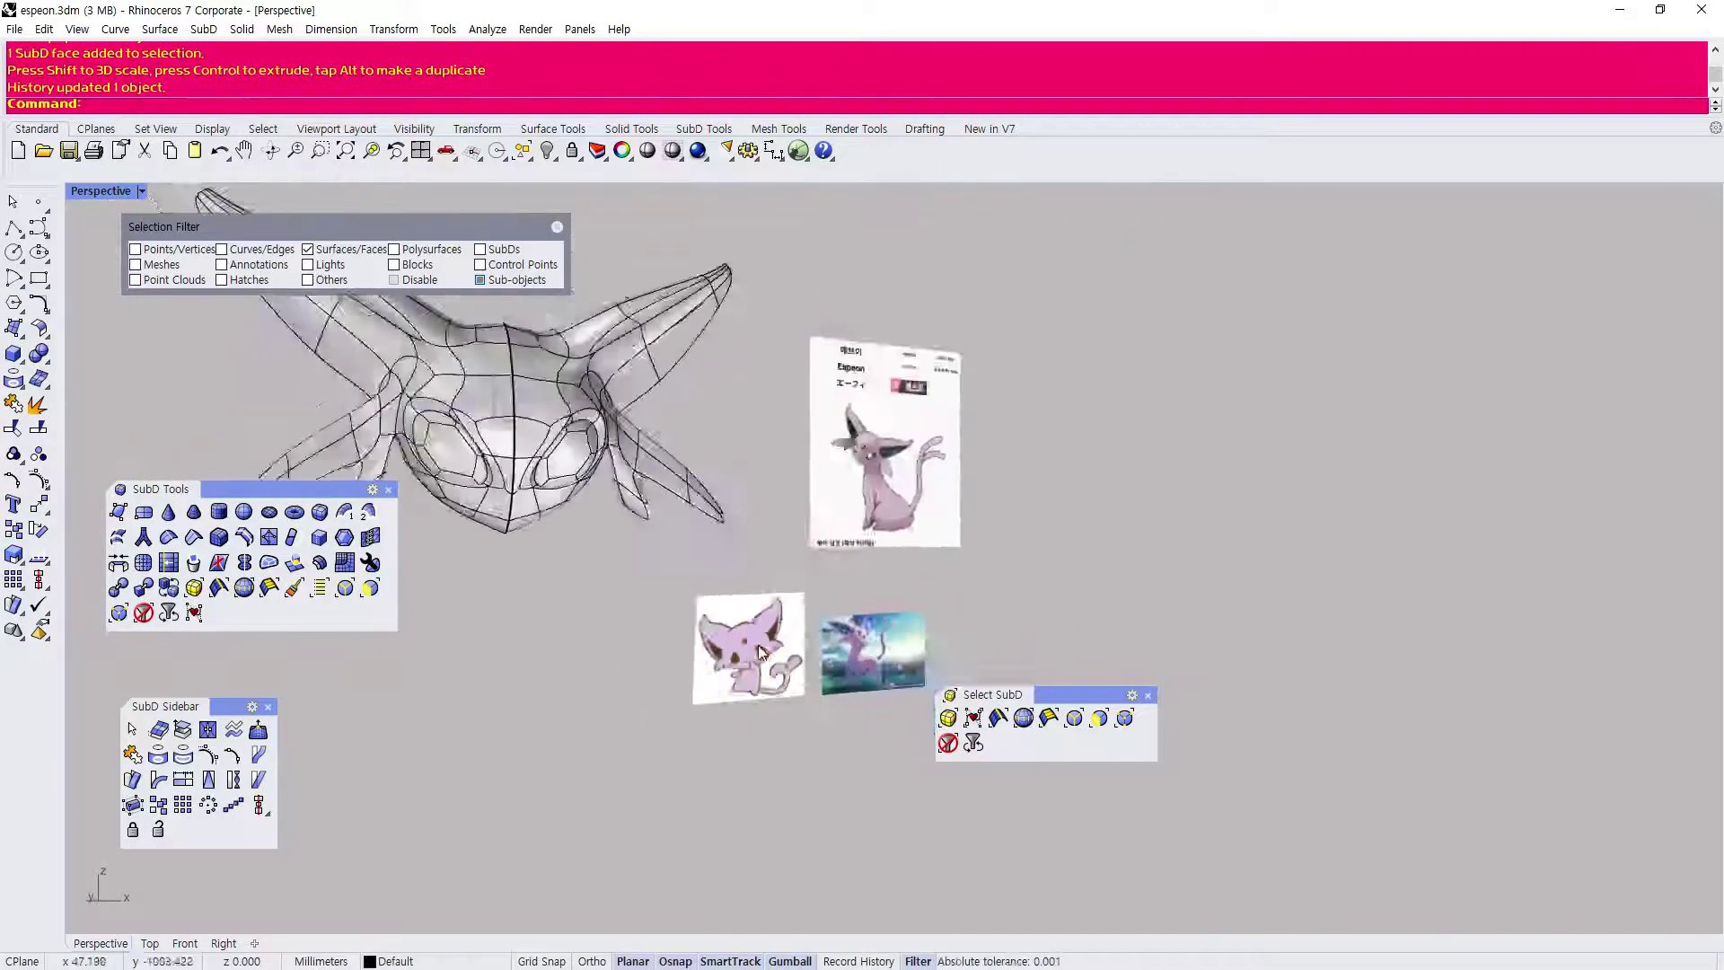
pyautogui.scroll(4, 504, 465)
pyautogui.moveTo(943, 821); pyautogui.dragTo(753, 839, button='right')
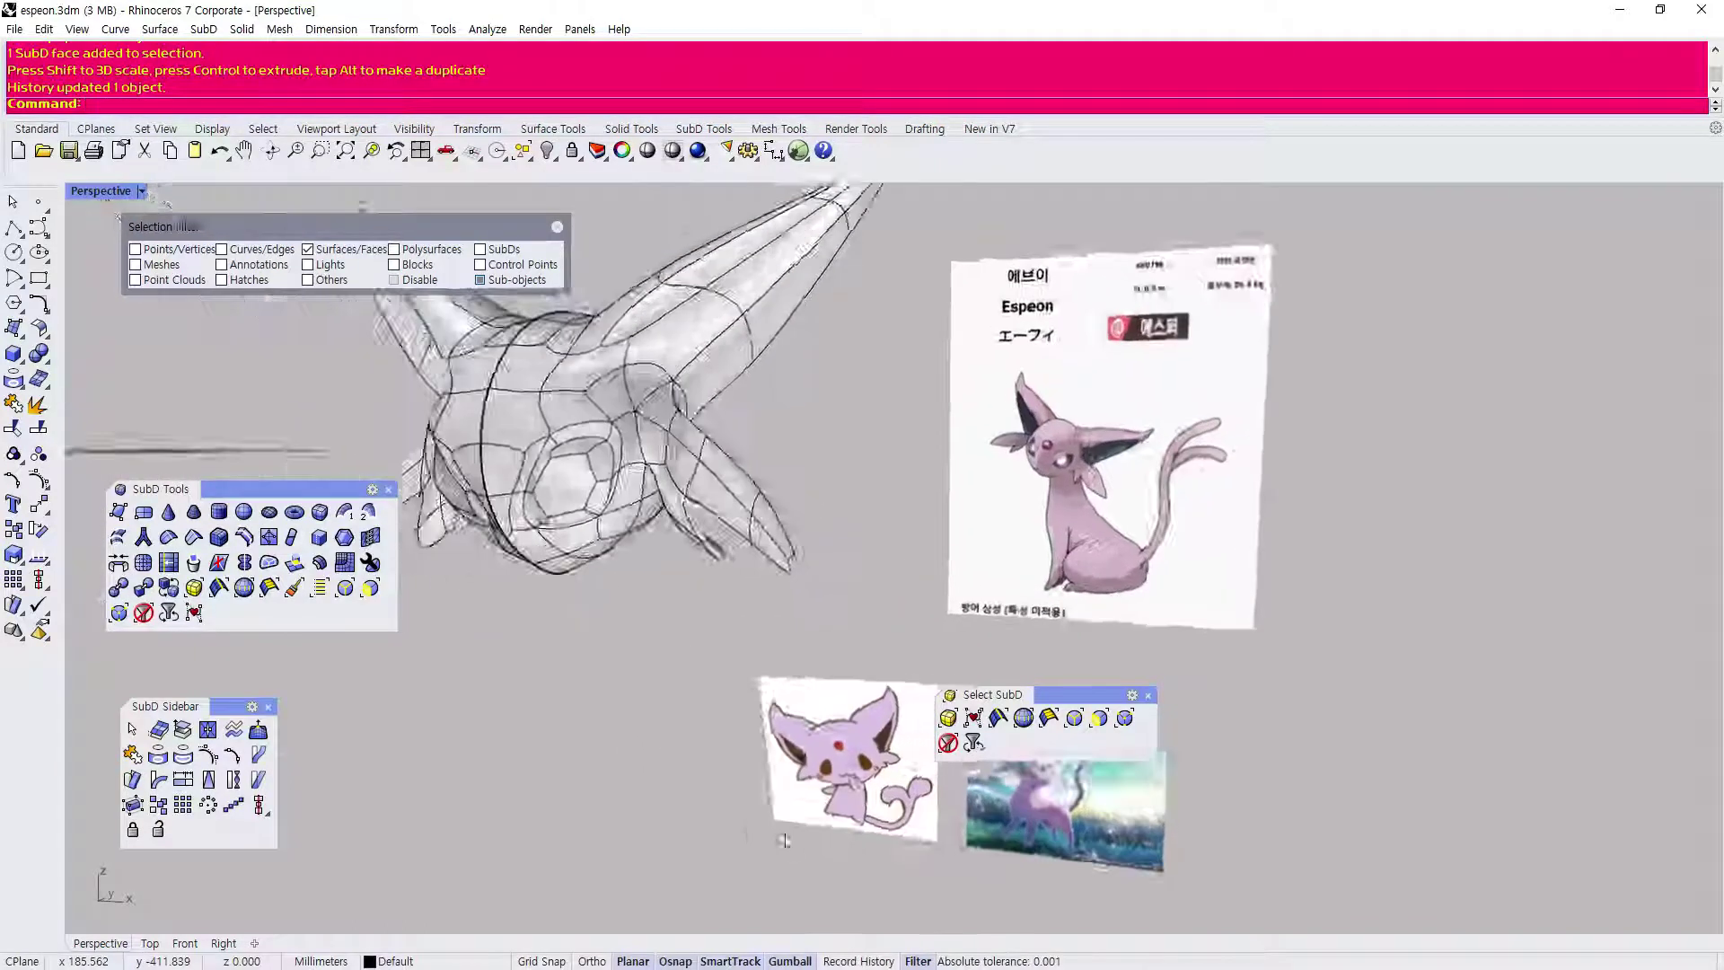
pyautogui.scroll(3, 892, 831)
pyautogui.scroll(4, 805, 765)
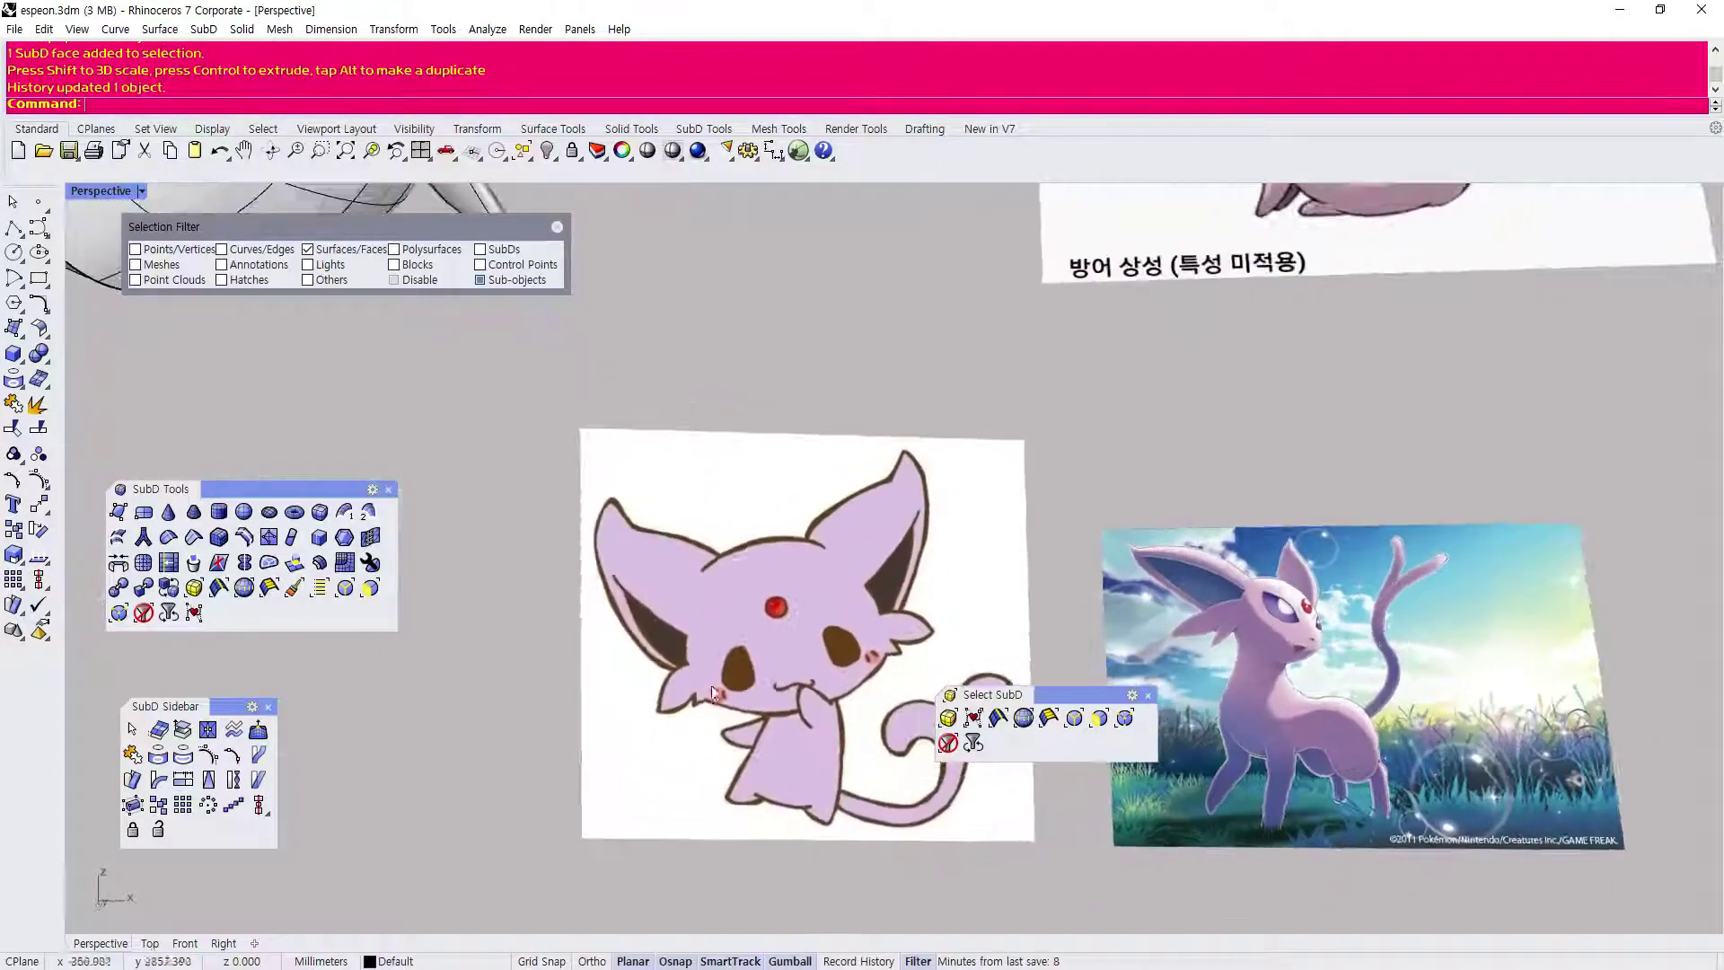
pyautogui.scroll(-6, 806, 765)
pyautogui.moveTo(646, 682); pyautogui.dragTo(539, 584, button='right')
pyautogui.scroll(4, 539, 565)
pyautogui.moveTo(758, 566); pyautogui.dragTo(753, 530, button='right')
pyautogui.scroll(-4, 753, 532)
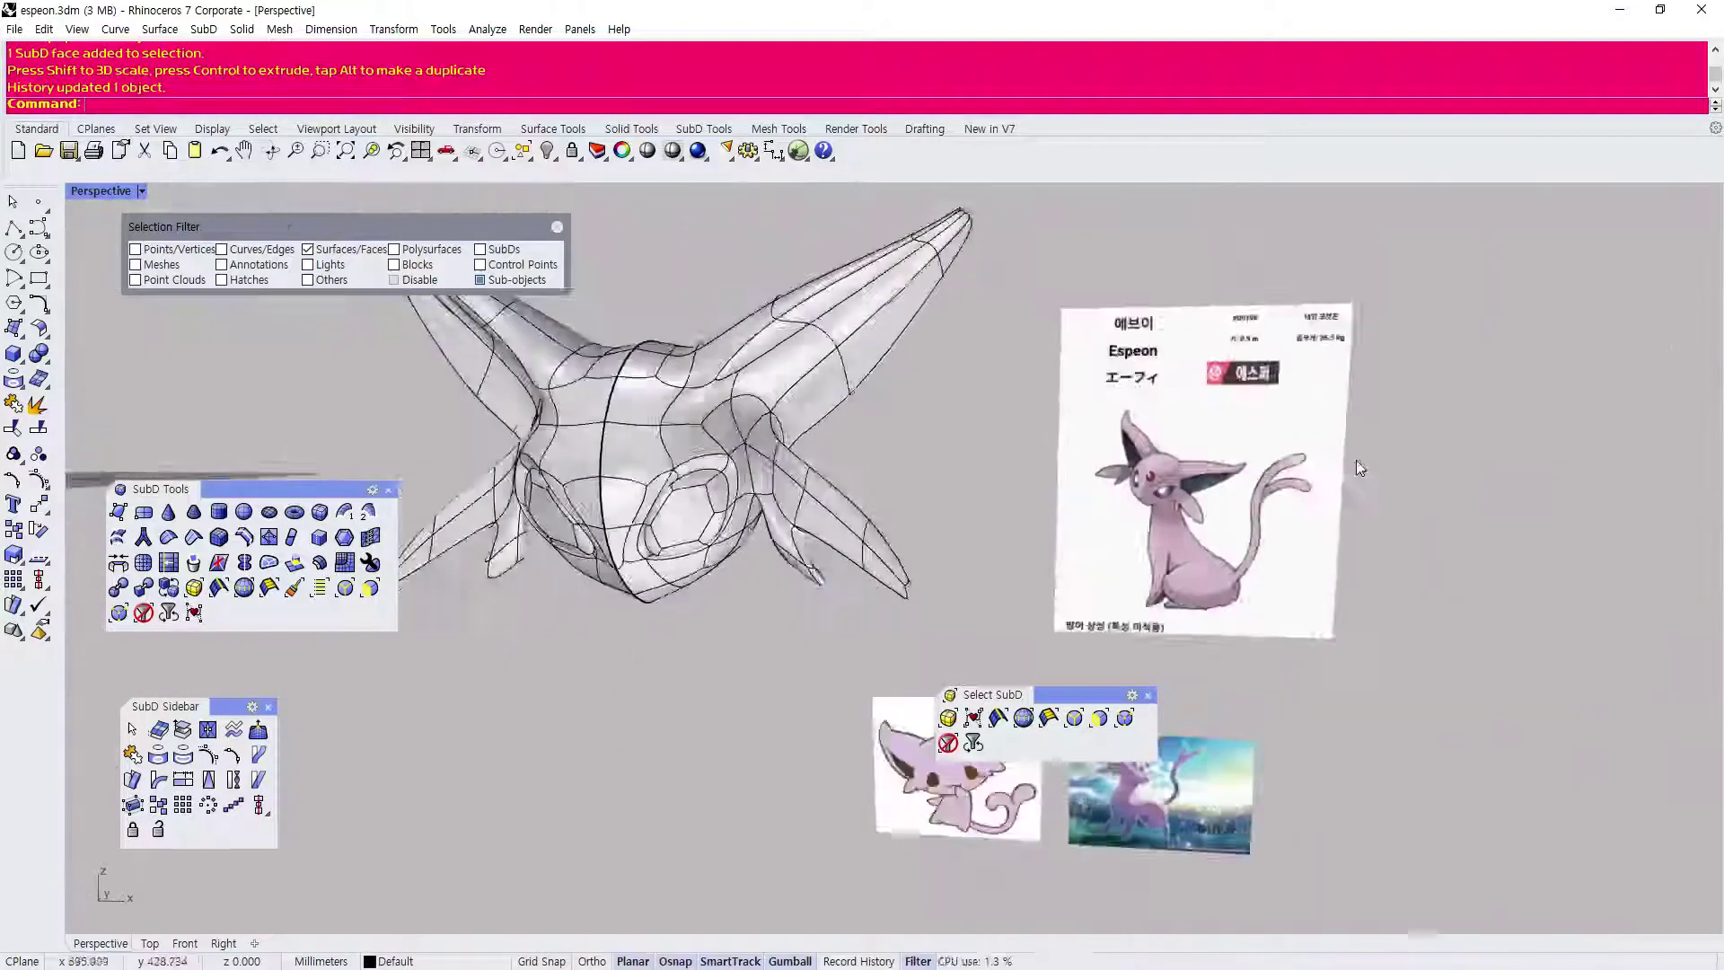
pyautogui.scroll(5, 1435, 374)
pyautogui.scroll(-3, 1138, 477)
pyautogui.scroll(3, 925, 326)
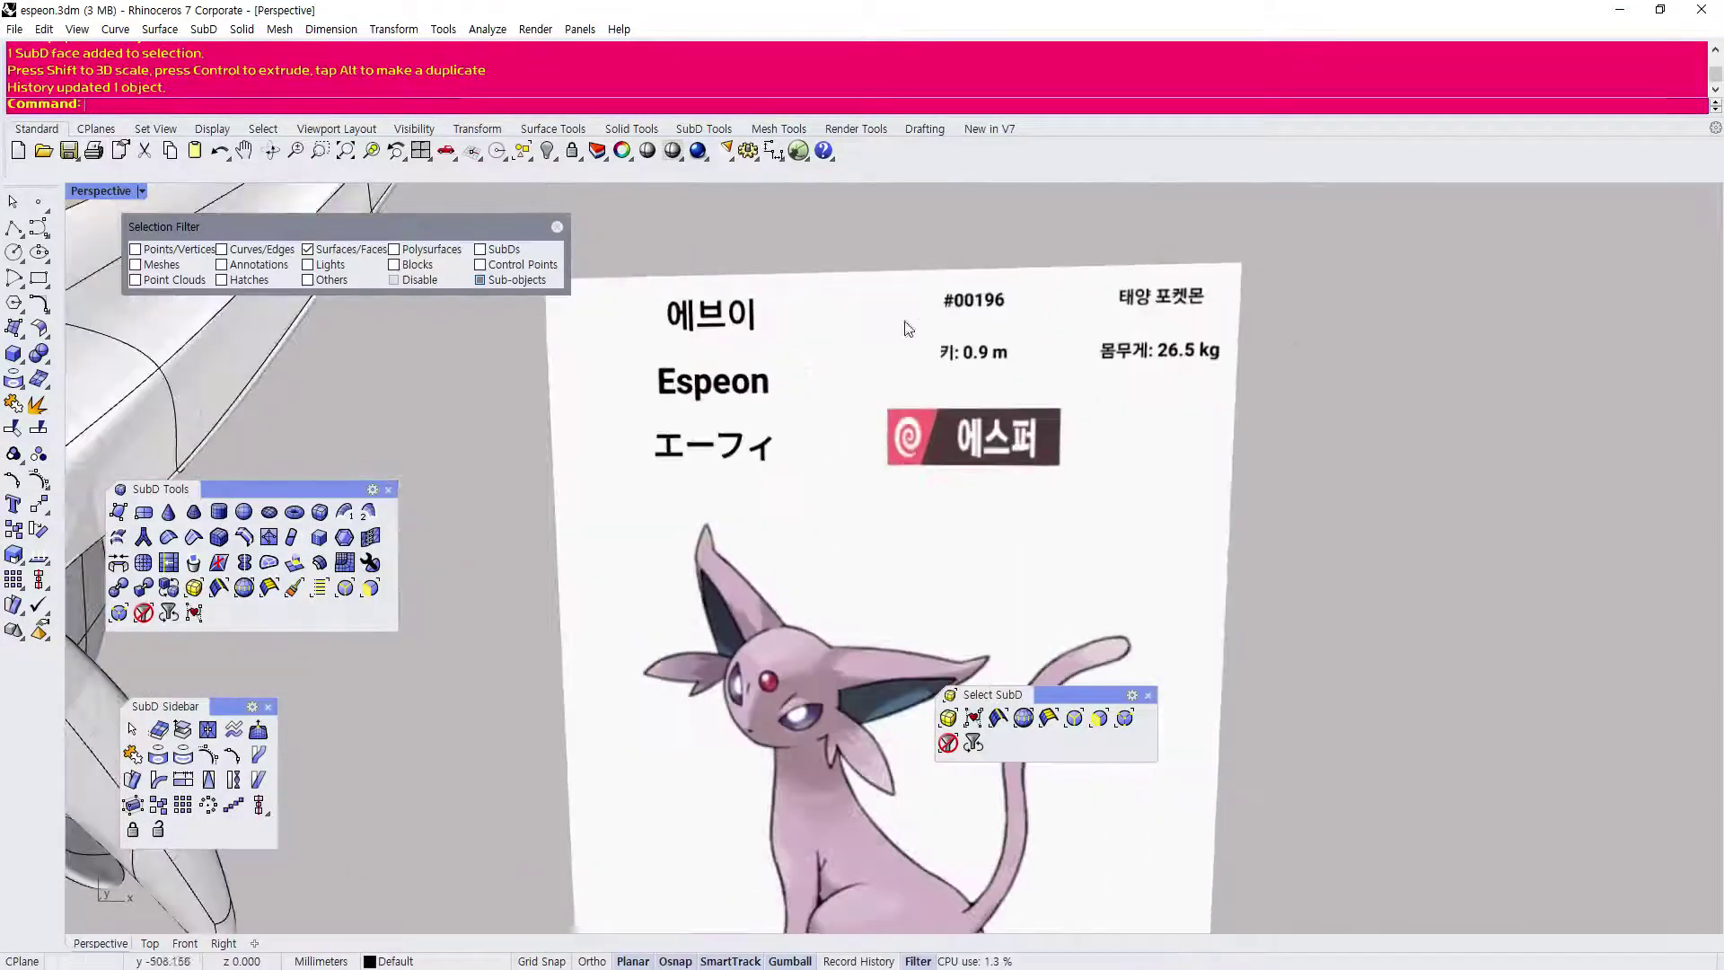
pyautogui.scroll(-3, 817, 774)
pyautogui.scroll(3, 853, 752)
pyautogui.scroll(-2, 845, 734)
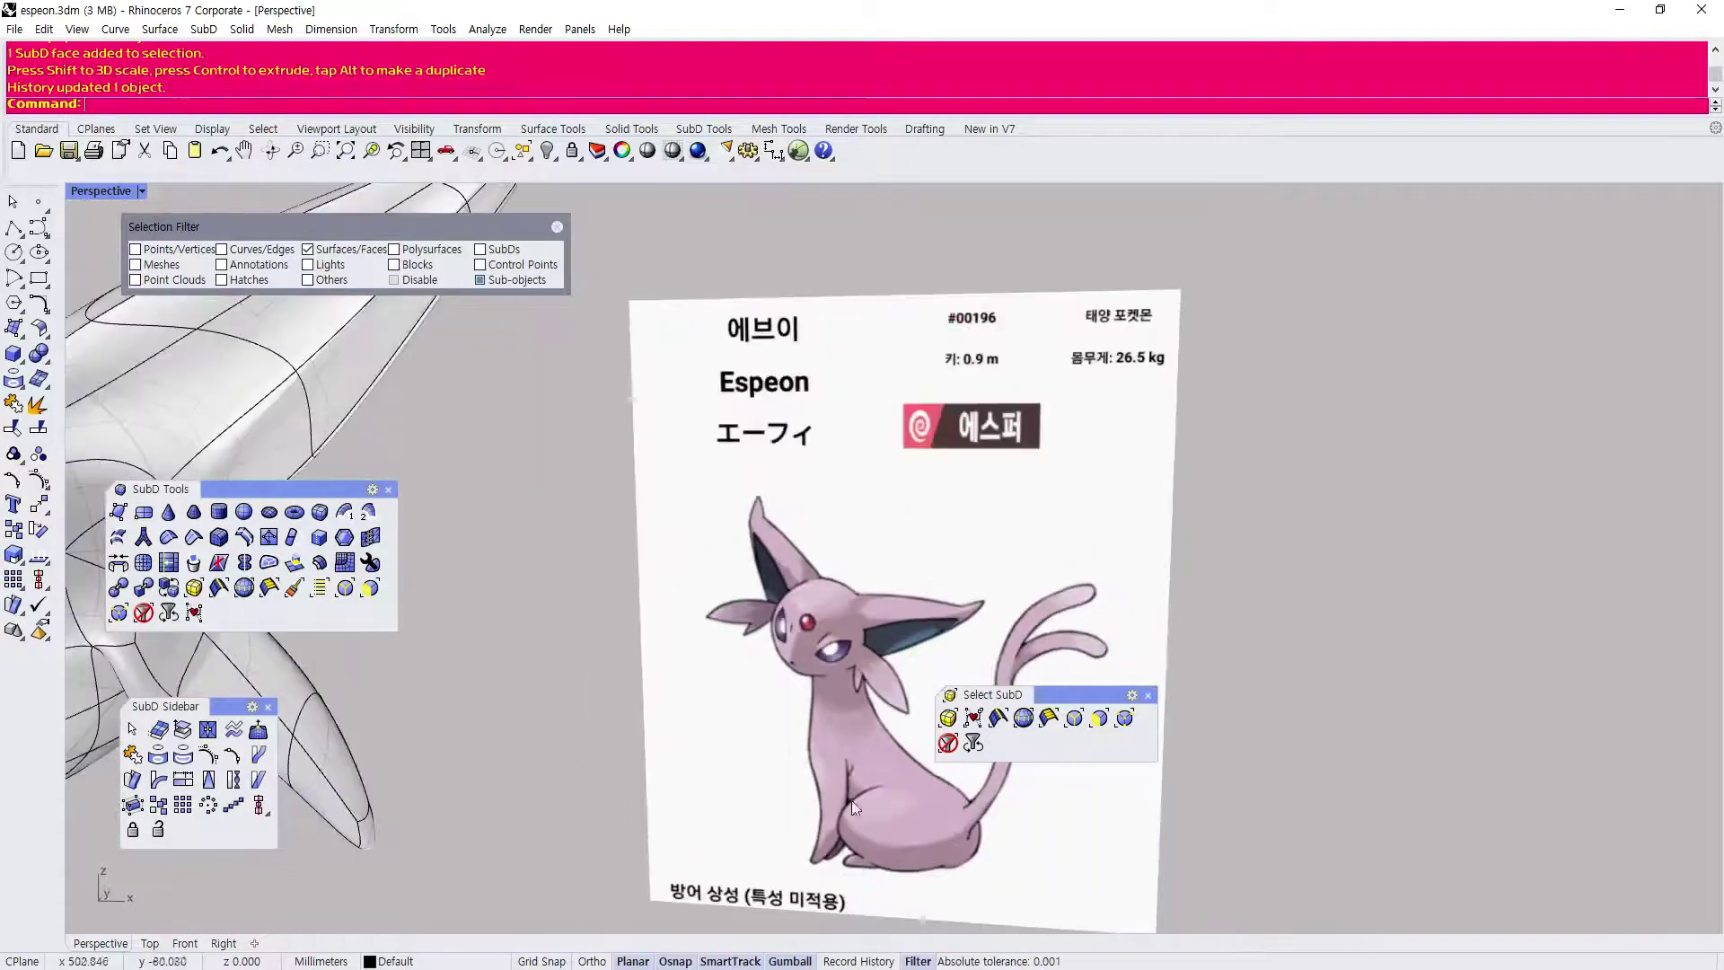
pyautogui.moveTo(1017, 489); pyautogui.dragTo(857, 647, button='right')
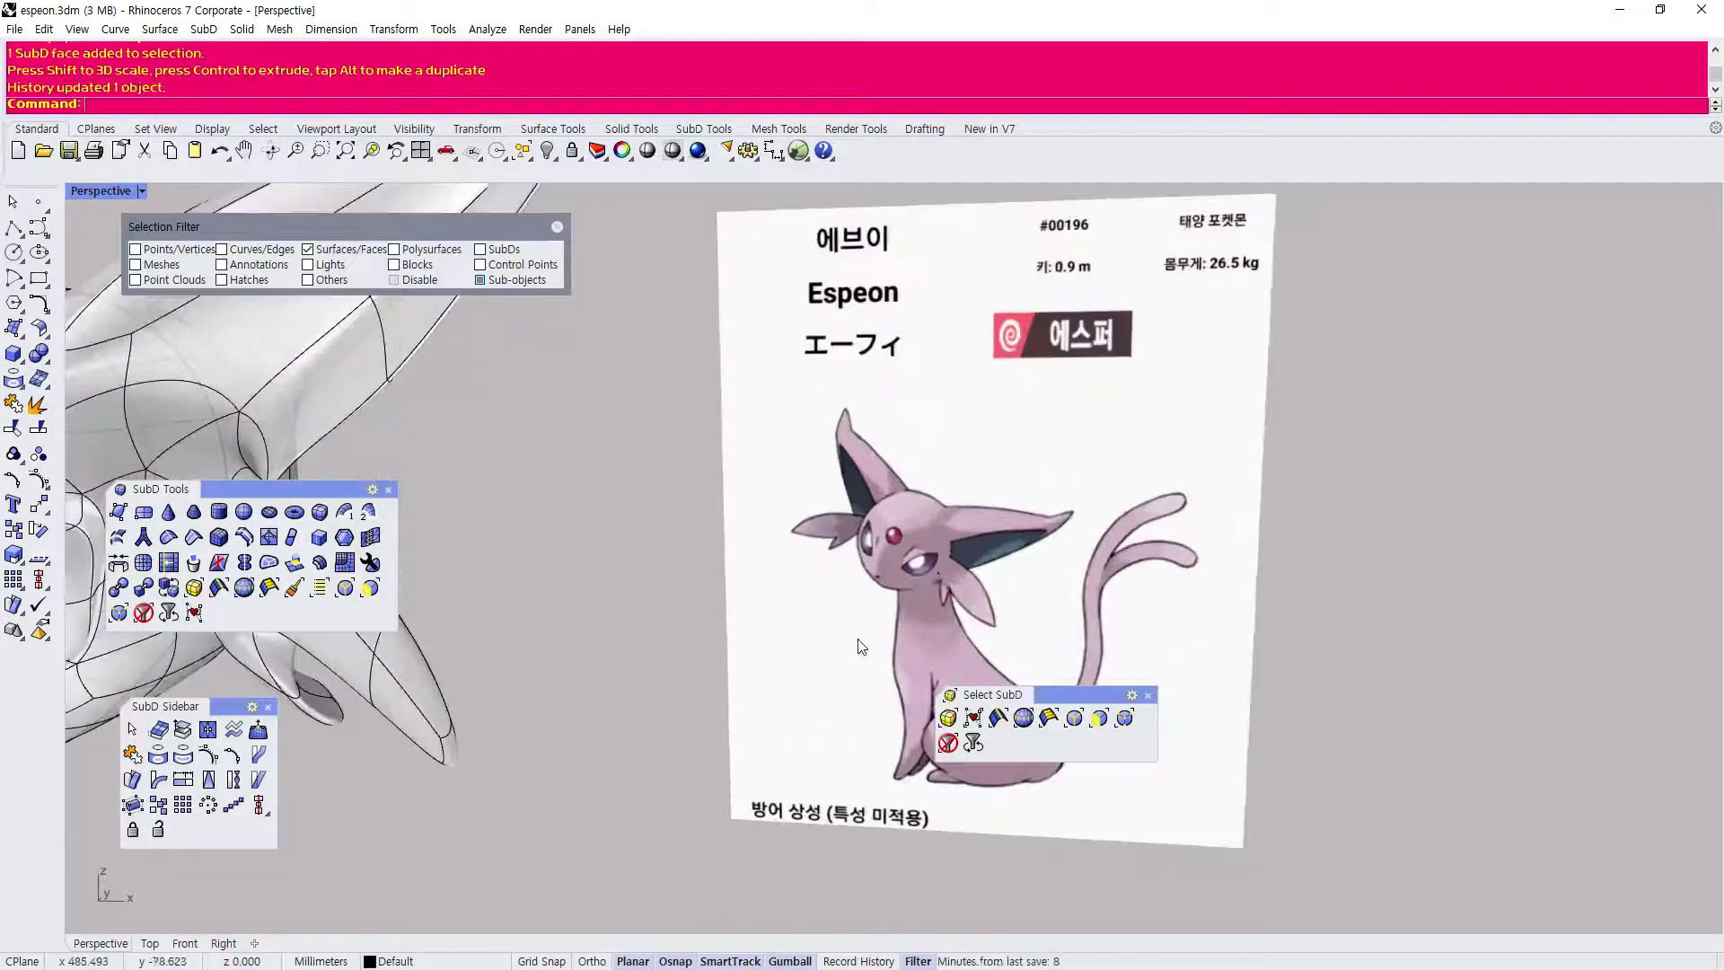
pyautogui.scroll(-4, 897, 519)
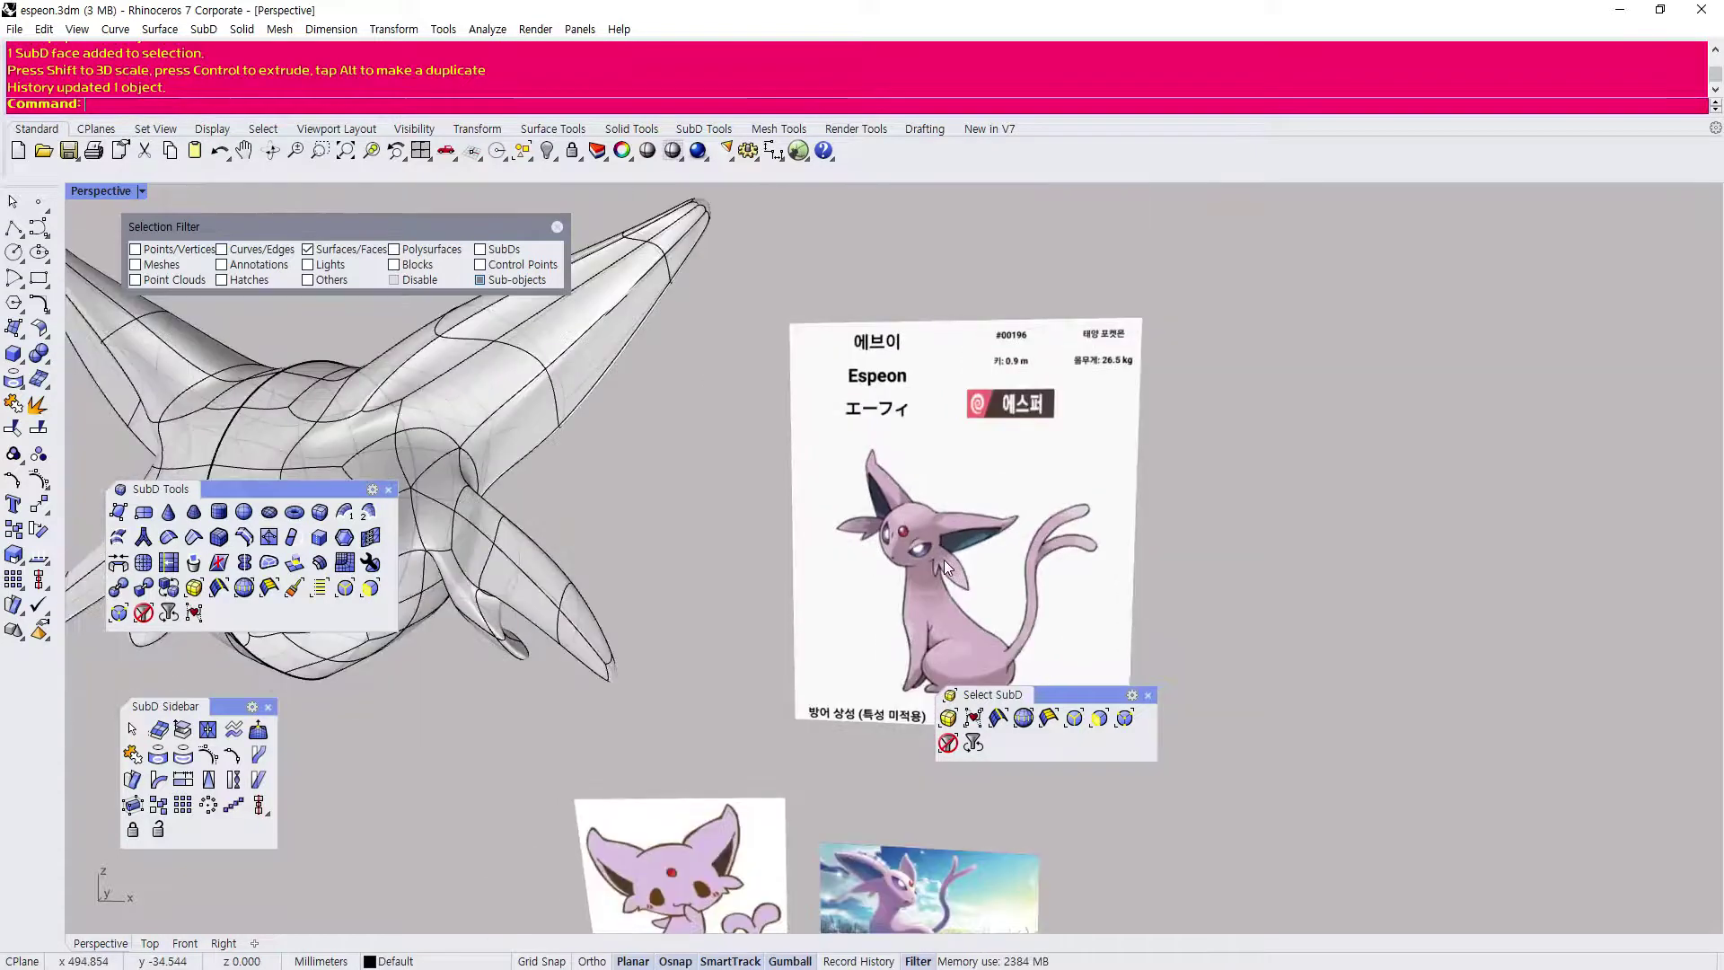
# Move the Select SubD toolbar clear of the main Espeon reference picture.
pyautogui.scroll(-2, 934, 579)
pyautogui.scroll(5, 929, 590)
pyautogui.moveTo(1008, 694); pyautogui.dragTo(1448, 792)
pyautogui.scroll(-4, 957, 611)
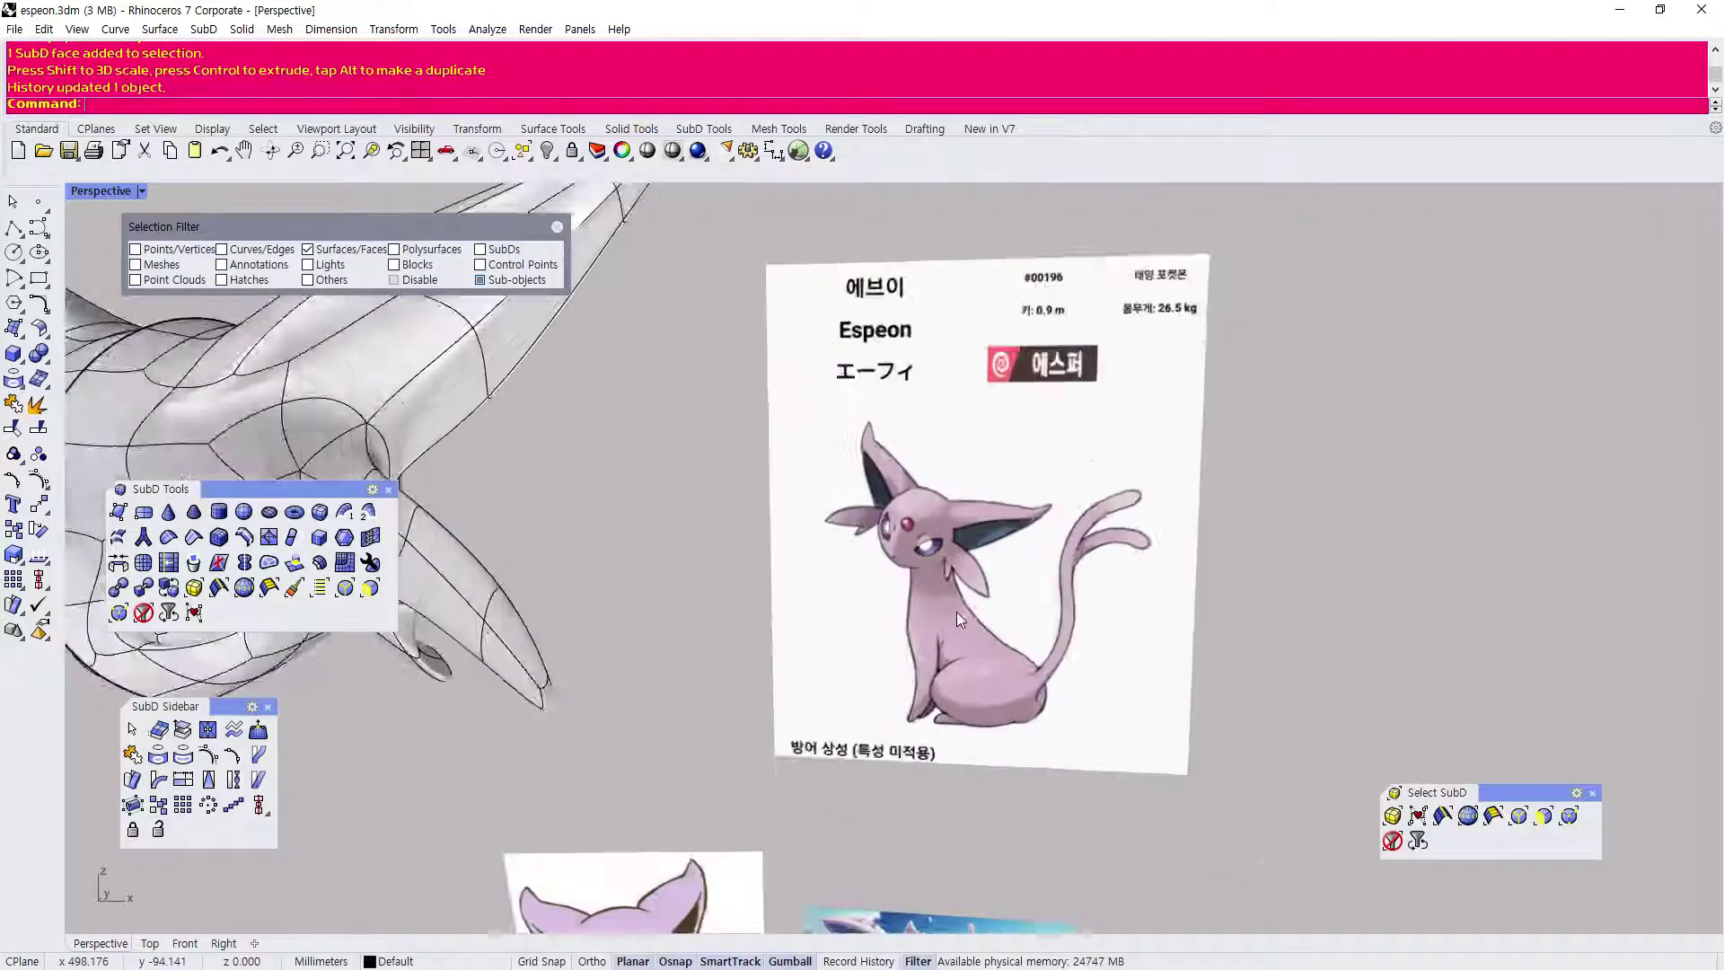
# Check the head's front and three-quarter views beside the unobstructed reference picture.
pyautogui.scroll(3, 575, 512)
pyautogui.scroll(-2, 464, 476)
pyautogui.scroll(2, 464, 476)
pyautogui.moveTo(641, 505); pyautogui.dragTo(770, 519, button='right')
pyautogui.scroll(-4, 773, 519)
pyautogui.scroll(2, 544, 535)
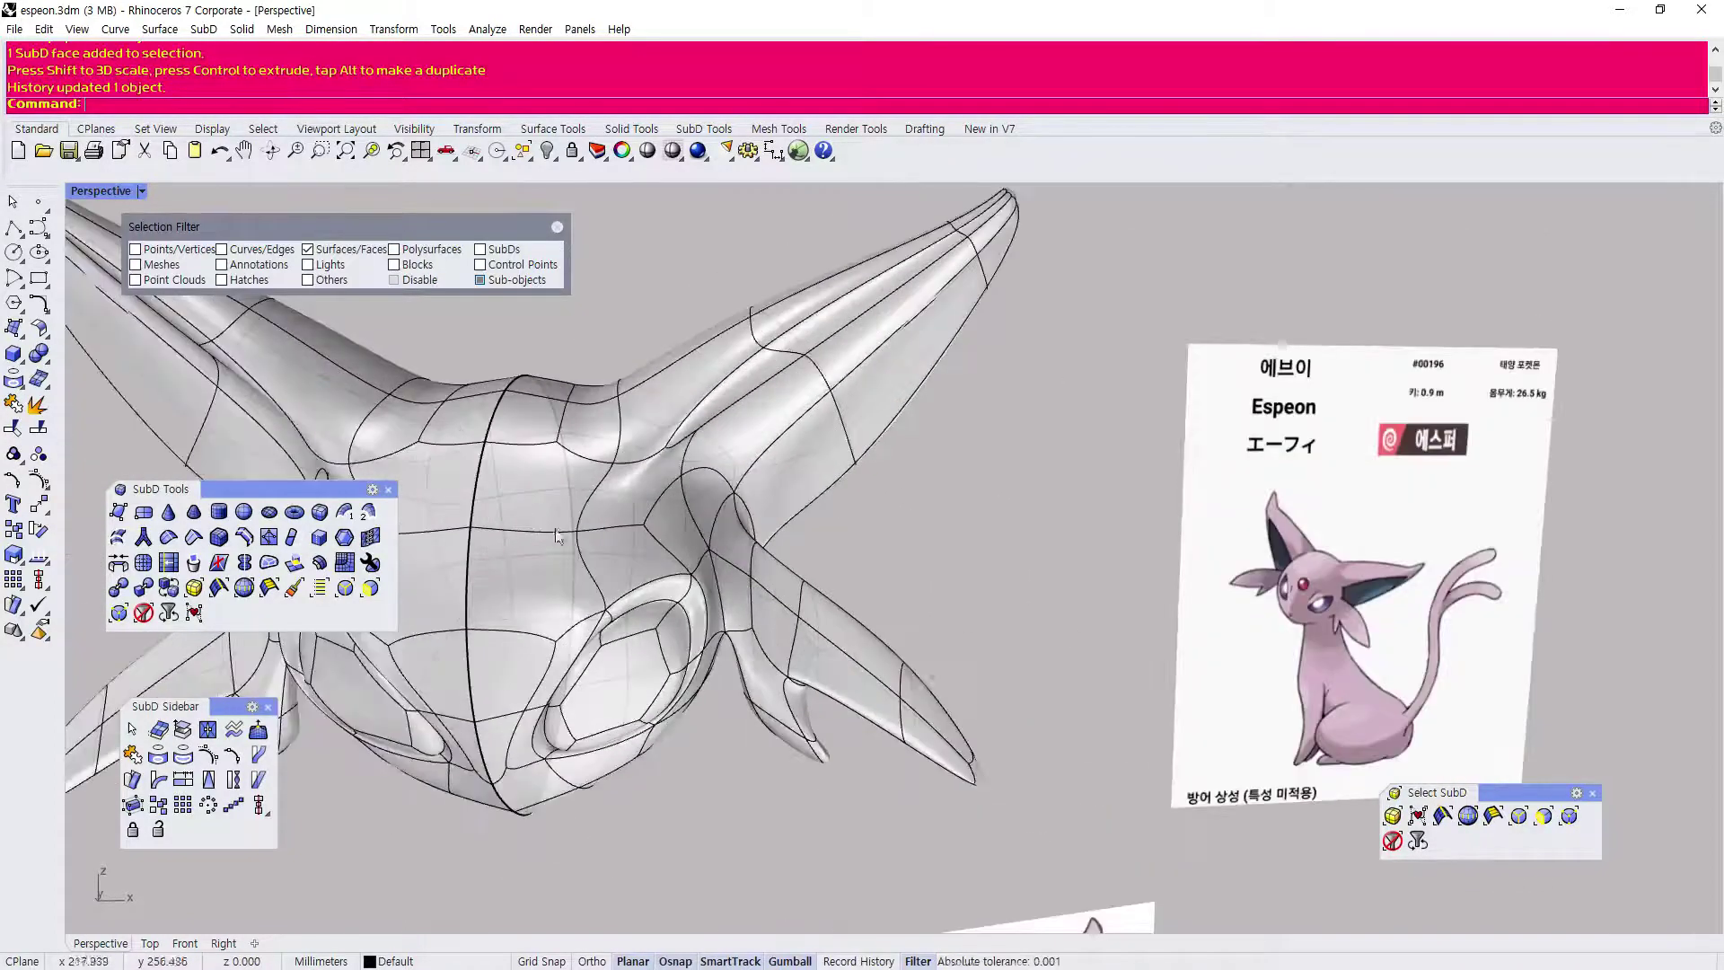
pyautogui.moveTo(1058, 635)
pyautogui.mouseDown(button='right')
pyautogui.moveTo(950, 593)
pyautogui.moveTo(1078, 579)
pyautogui.moveTo(1066, 624)
pyautogui.moveTo(1061, 607)
pyautogui.mouseUp(button='right')
# Set the perspective view's display mode to Rendered and inspect the head's eye sockets, ears and cheek tufts.
pyautogui.click(140, 191)
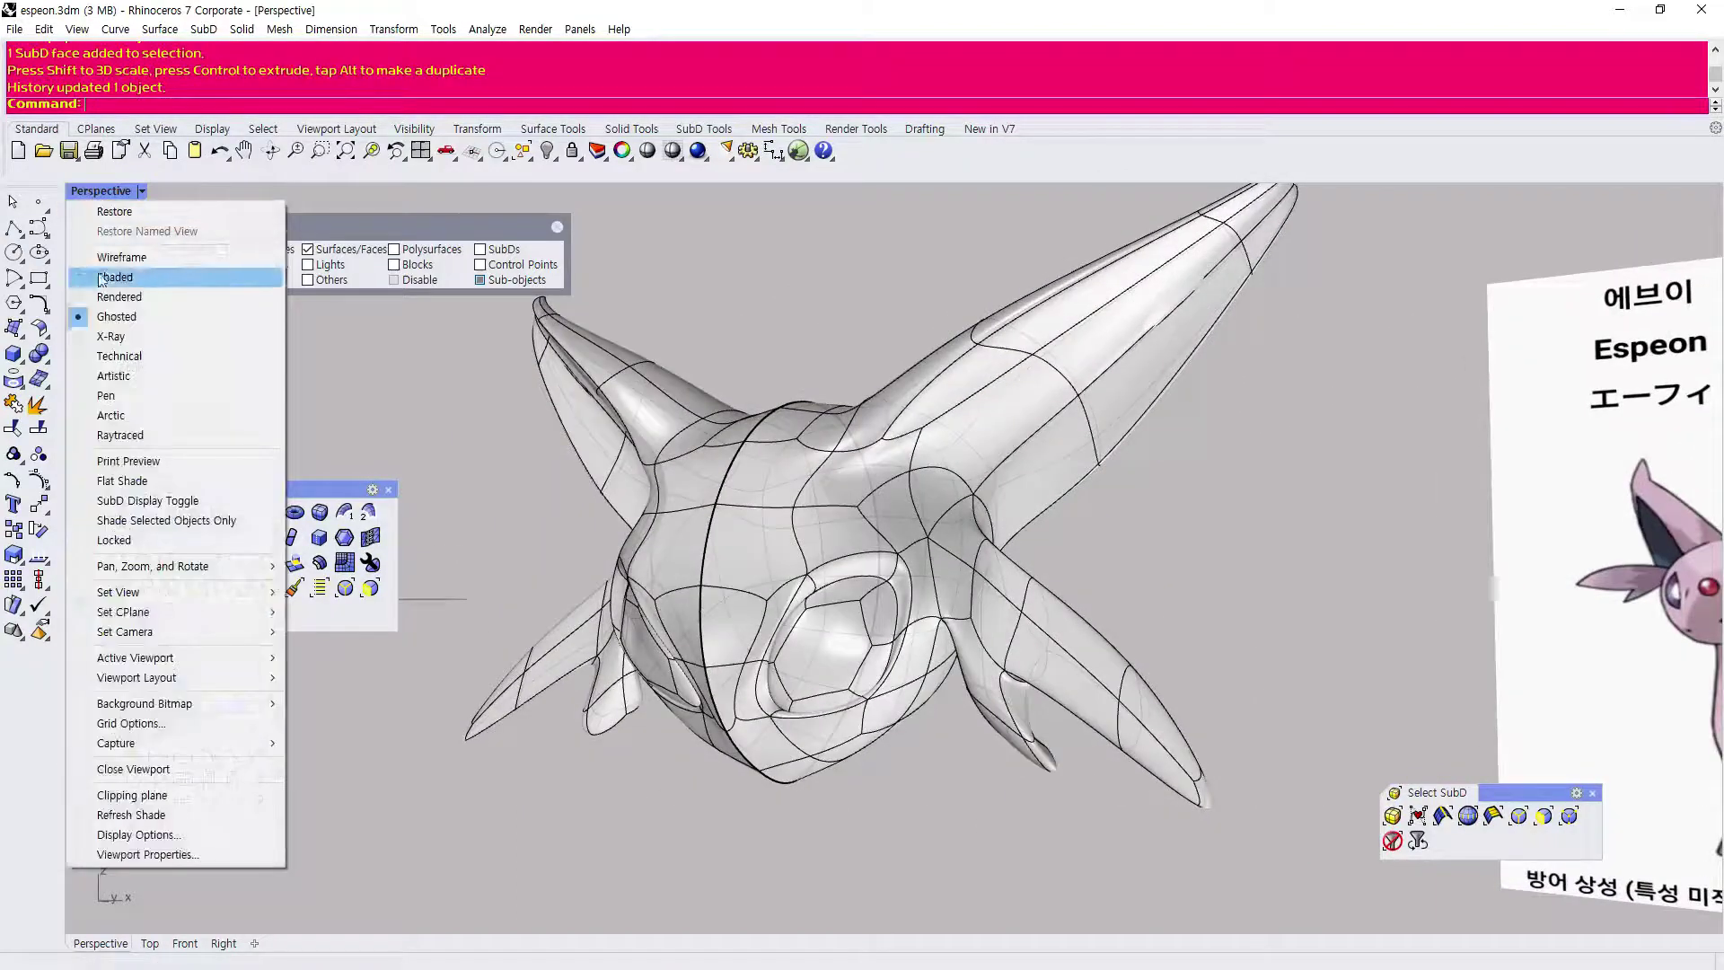
pyautogui.click(205, 305)
pyautogui.moveTo(450, 446)
pyautogui.mouseDown(button='right')
pyautogui.moveTo(633, 446)
pyautogui.moveTo(444, 439)
pyautogui.mouseUp(button='right')
pyautogui.scroll(3, 443, 439)
pyautogui.scroll(-2, 443, 439)
pyautogui.moveTo(583, 482); pyautogui.dragTo(705, 473, button='right')
pyautogui.scroll(2, 481, 440)
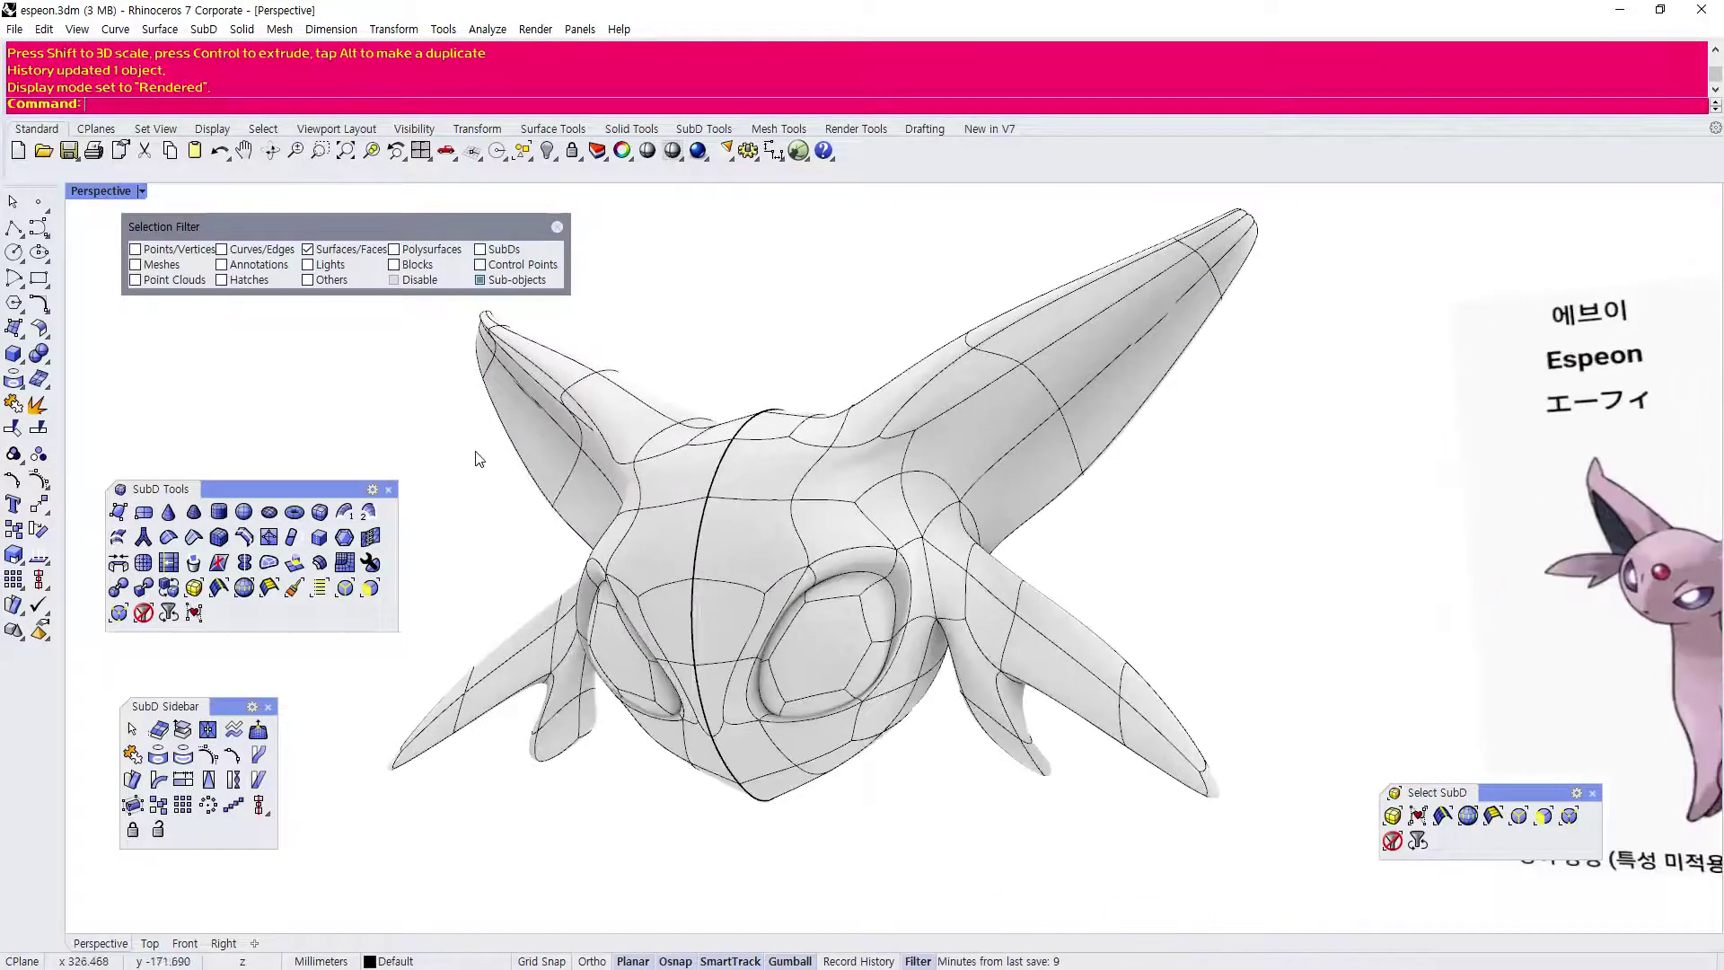